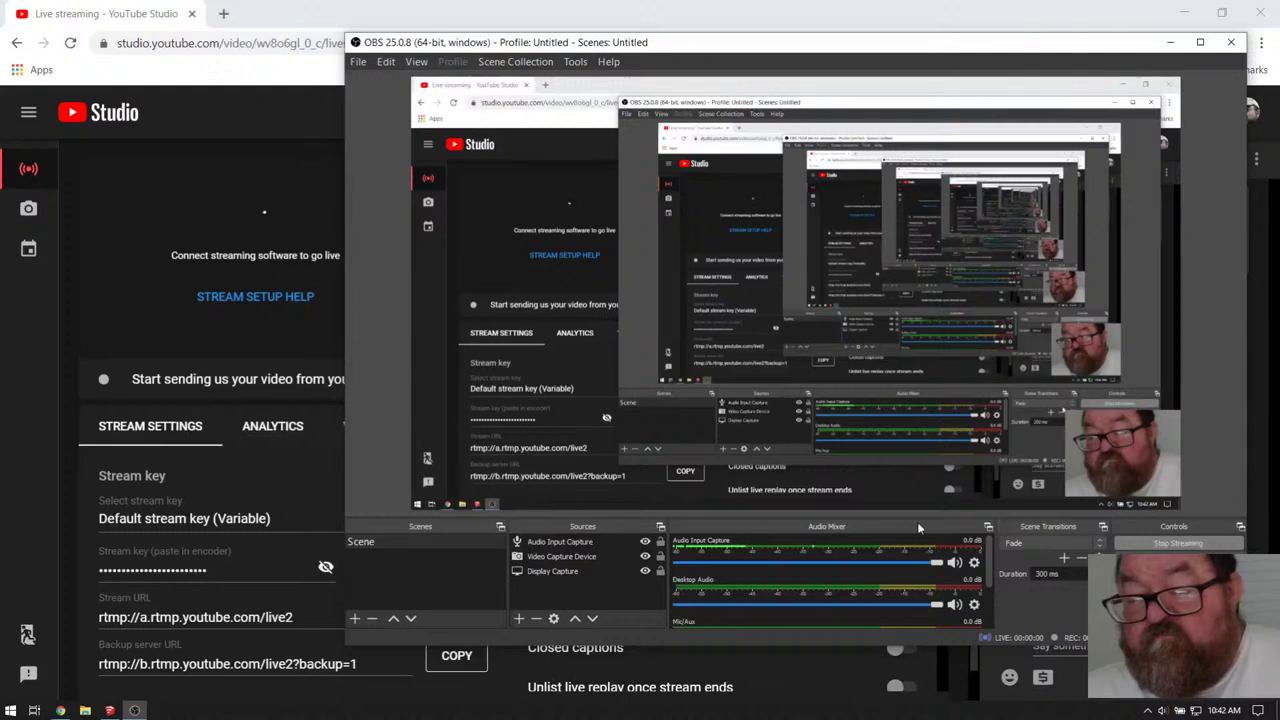
- Check the stair stream's live dashboard in YouTube Studio, then return to Shed.skp in SketchUp
left_click(98, 294)
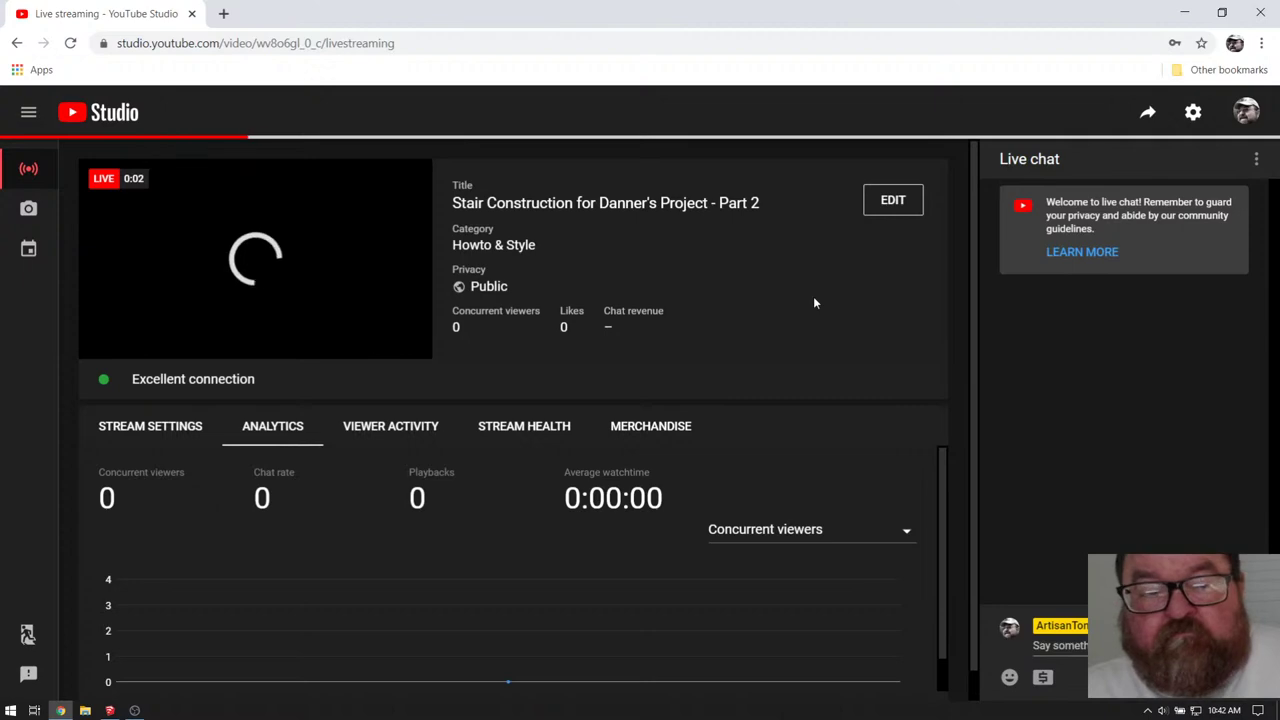
left_click(109, 711)
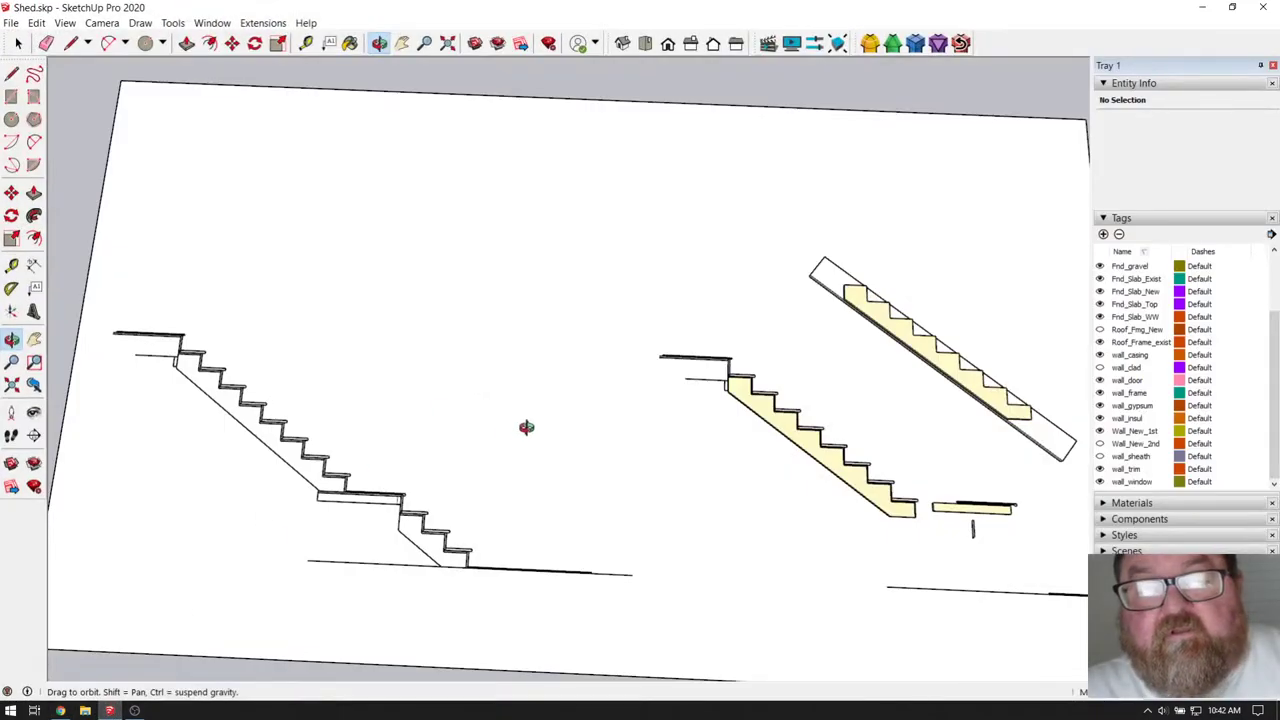
left_click_drag(560, 403, 576, 455)
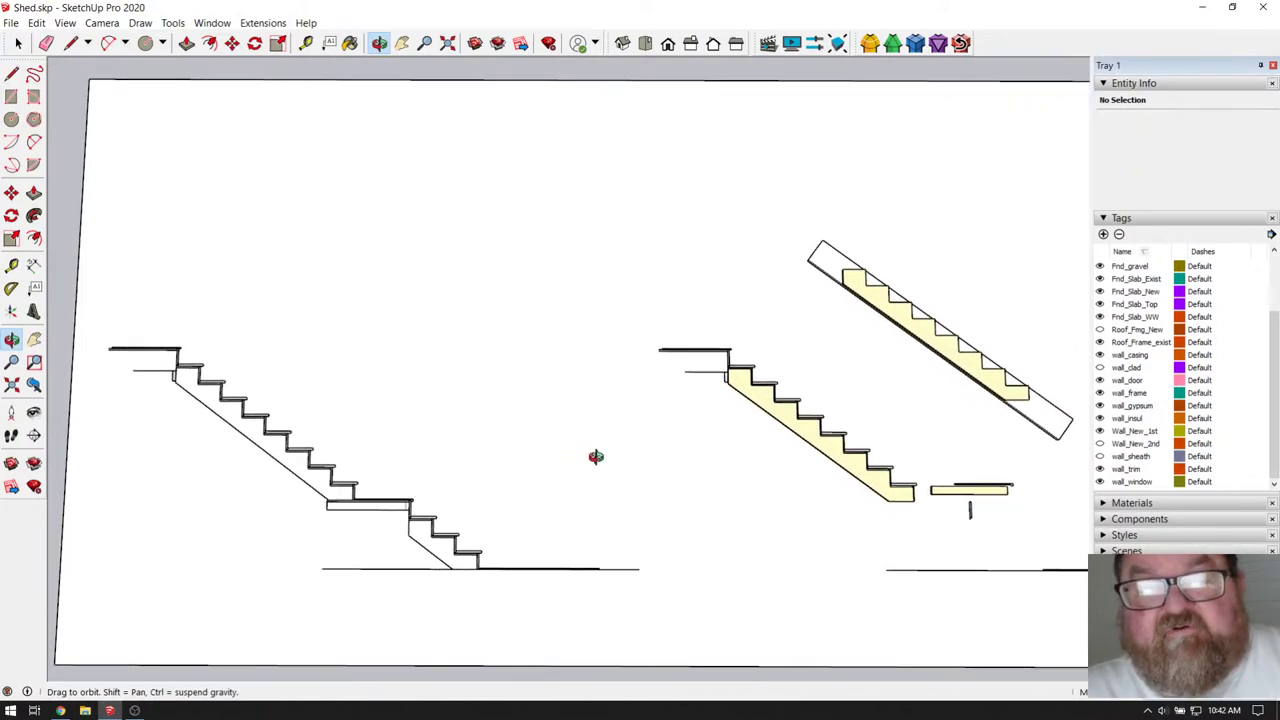
scroll(596, 456, "down", 1)
scroll(306, 460, "up", 1)
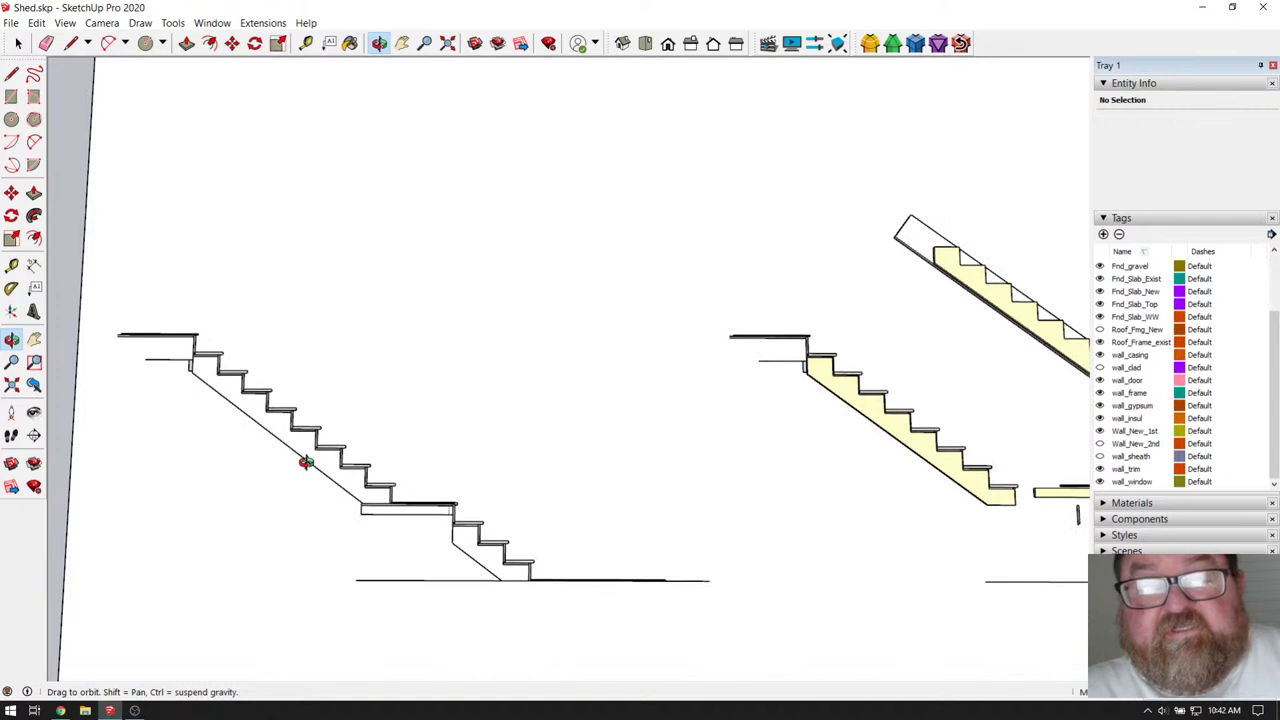
scroll(306, 460, "down", 1)
scroll(508, 479, "down", 1)
left_click_drag(484, 485, 472, 324)
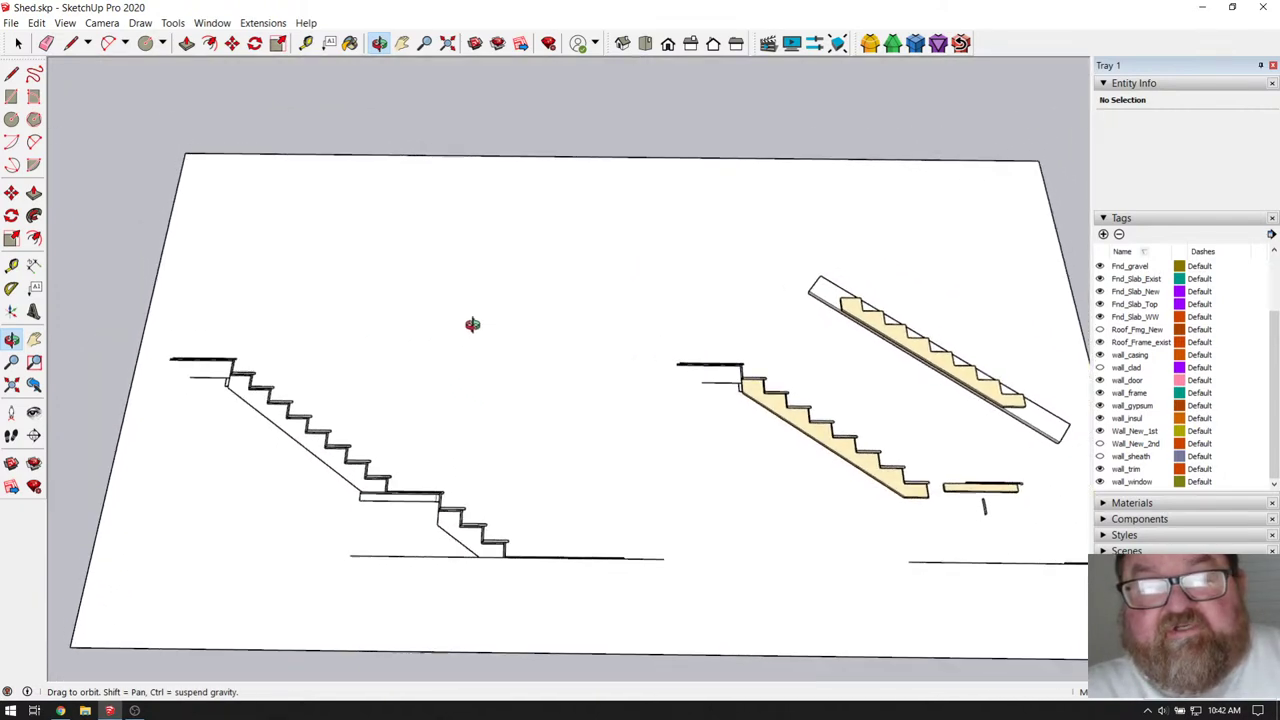
left_click(60, 710)
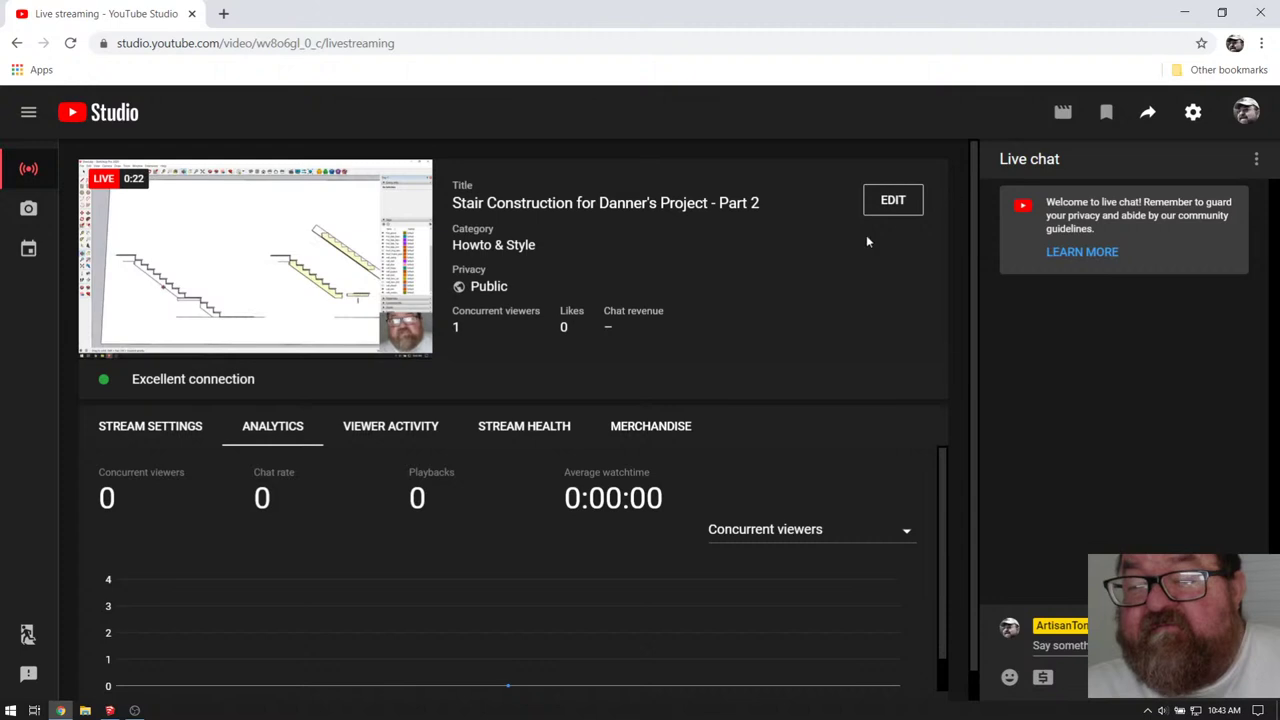
left_click(110, 710)
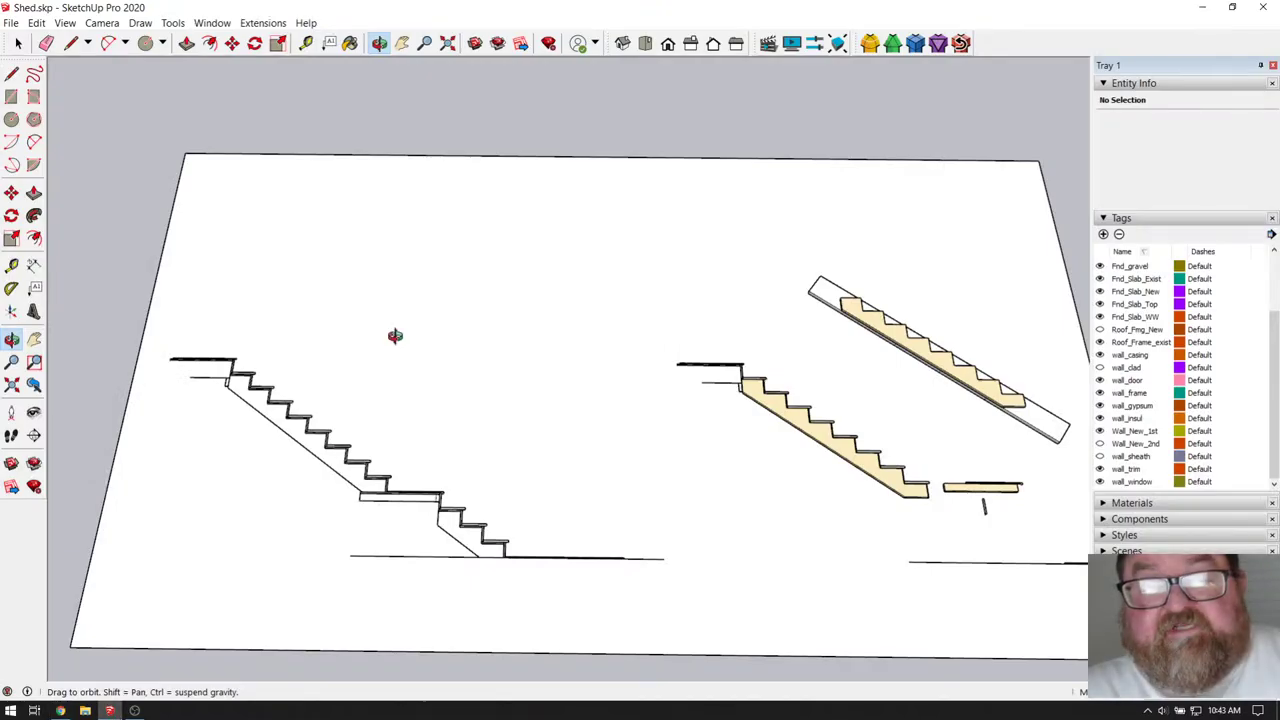
left_click_drag(394, 337, 400, 379)
scroll(591, 444, "down", 2)
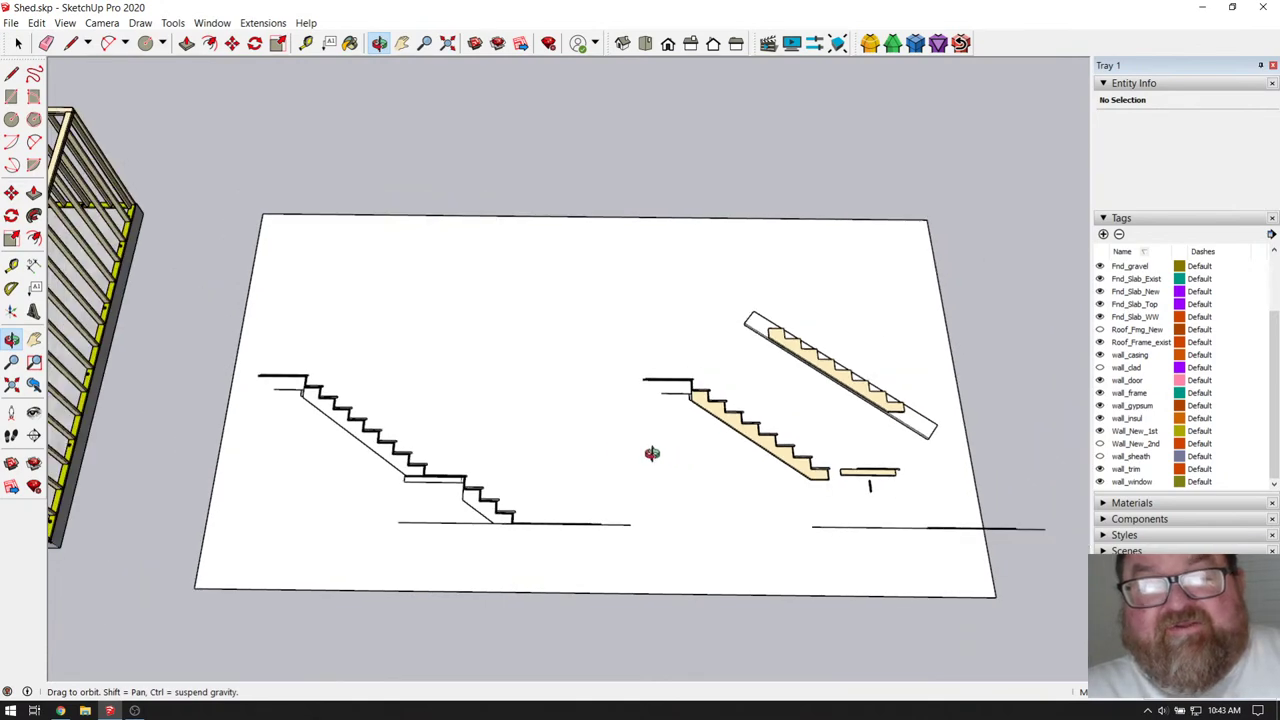
left_click_drag(651, 457, 669, 498)
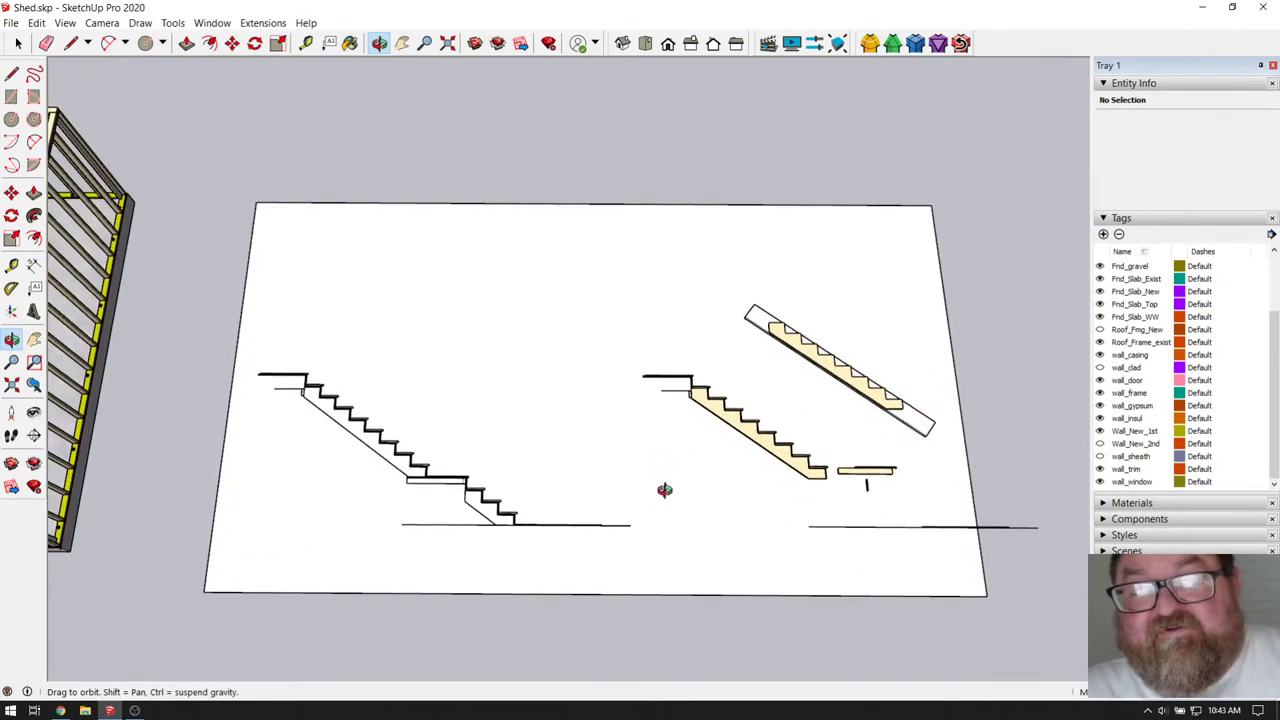
scroll(576, 412, "up", 2)
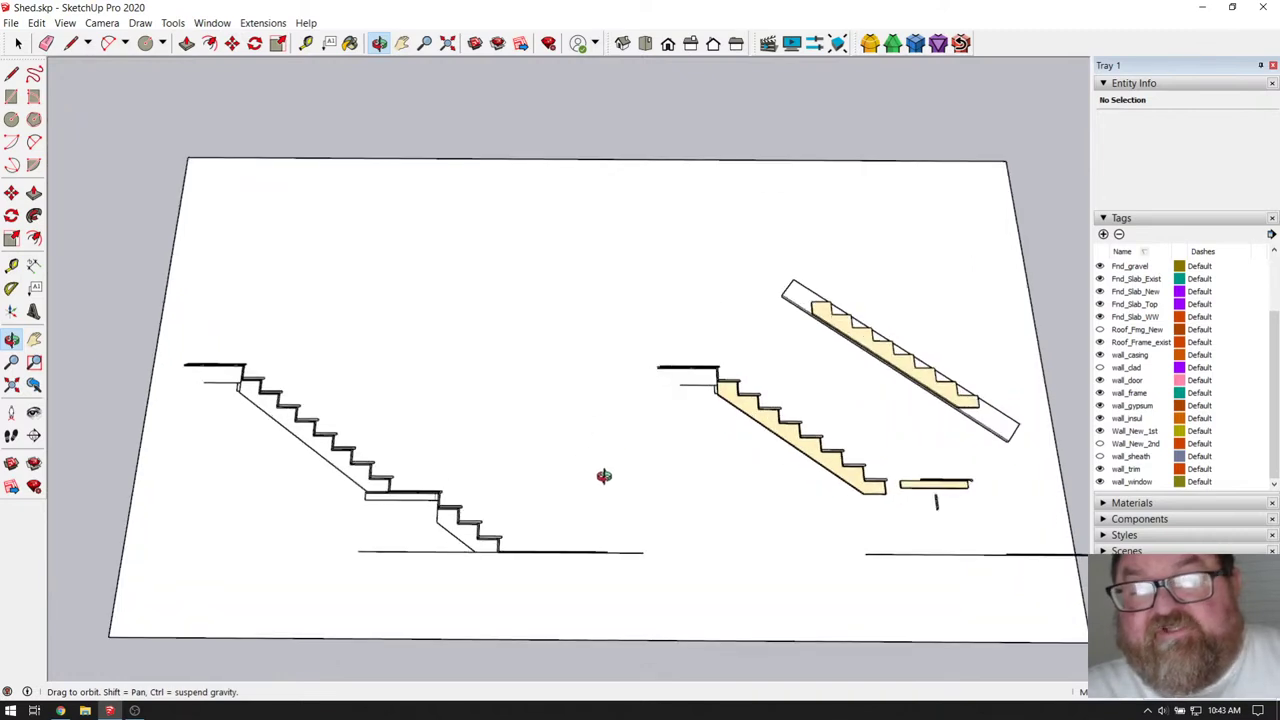
scroll(604, 475, "down", 2)
scroll(604, 475, "up", 1)
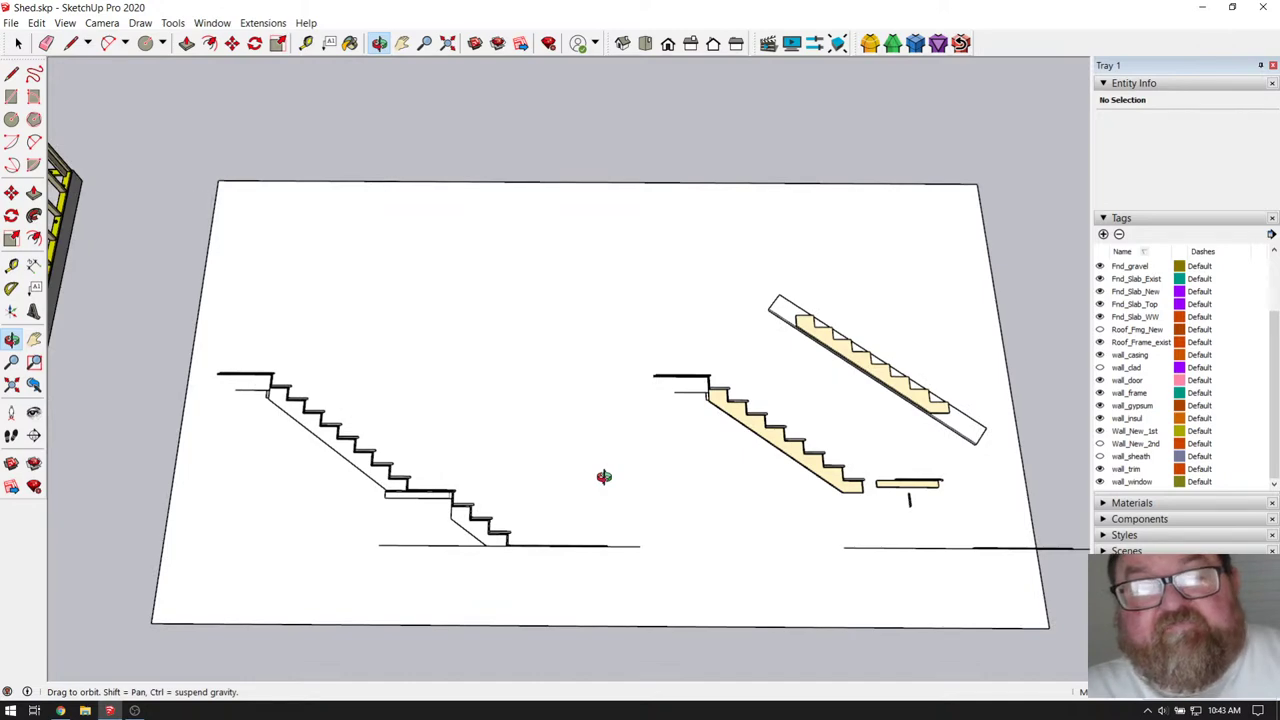
scroll(315, 470, "up", 2)
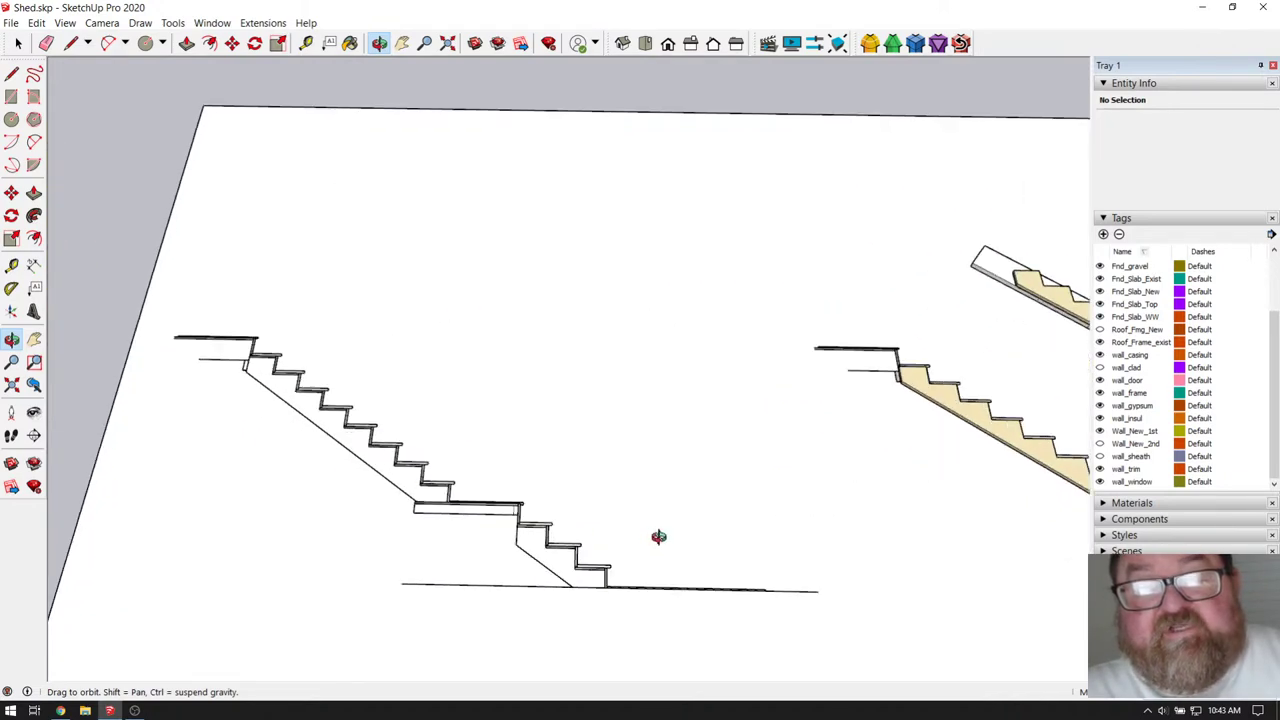
scroll(645, 536, "down", 1)
scroll(710, 537, "down", 2)
scroll(186, 441, "up", 1)
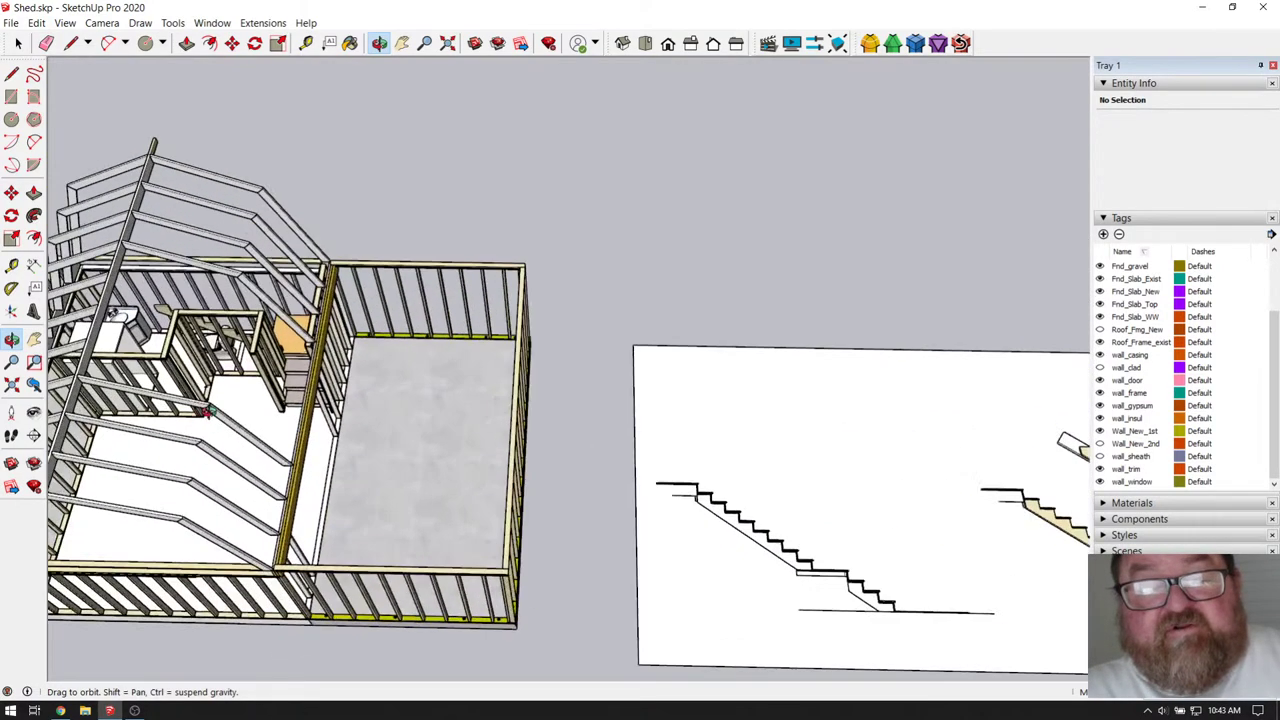
scroll(280, 384, "up", 2)
scroll(300, 330, "up", 3)
left_click_drag(414, 374, 217, 408)
scroll(477, 505, "up", 2)
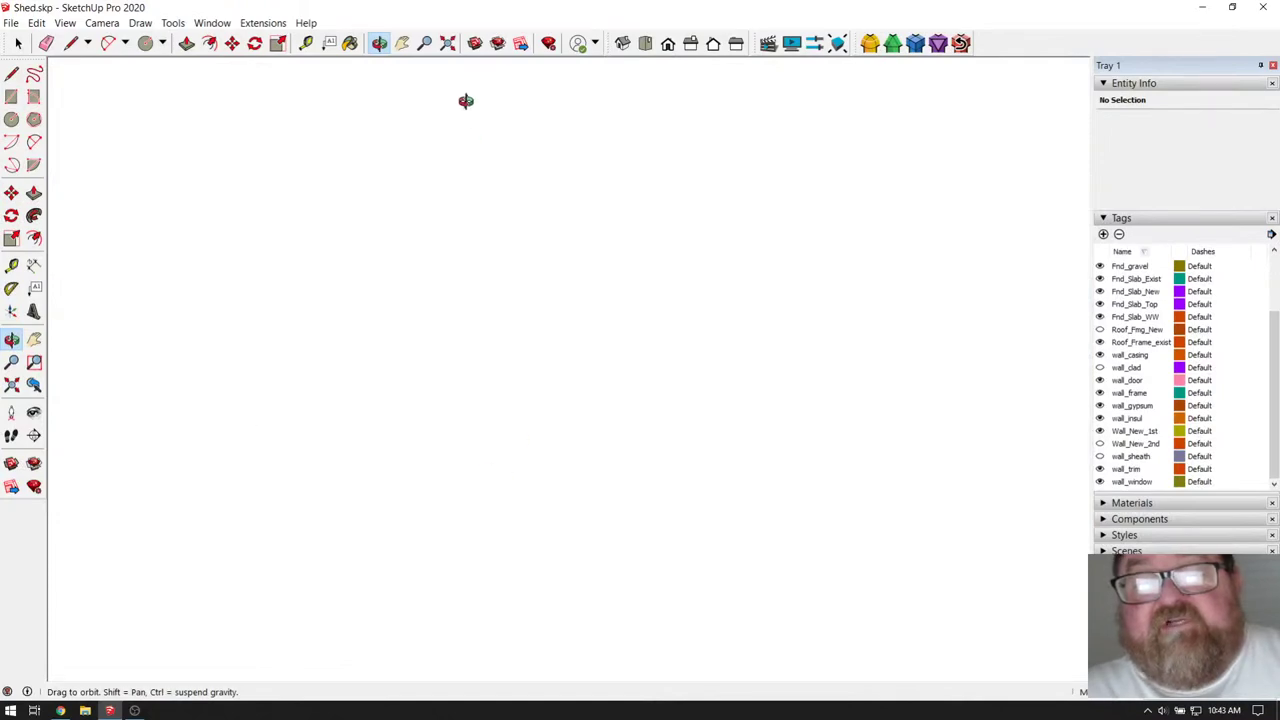
- Switch to Top view and zoom in on the left stair section drawing
left_click(646, 45)
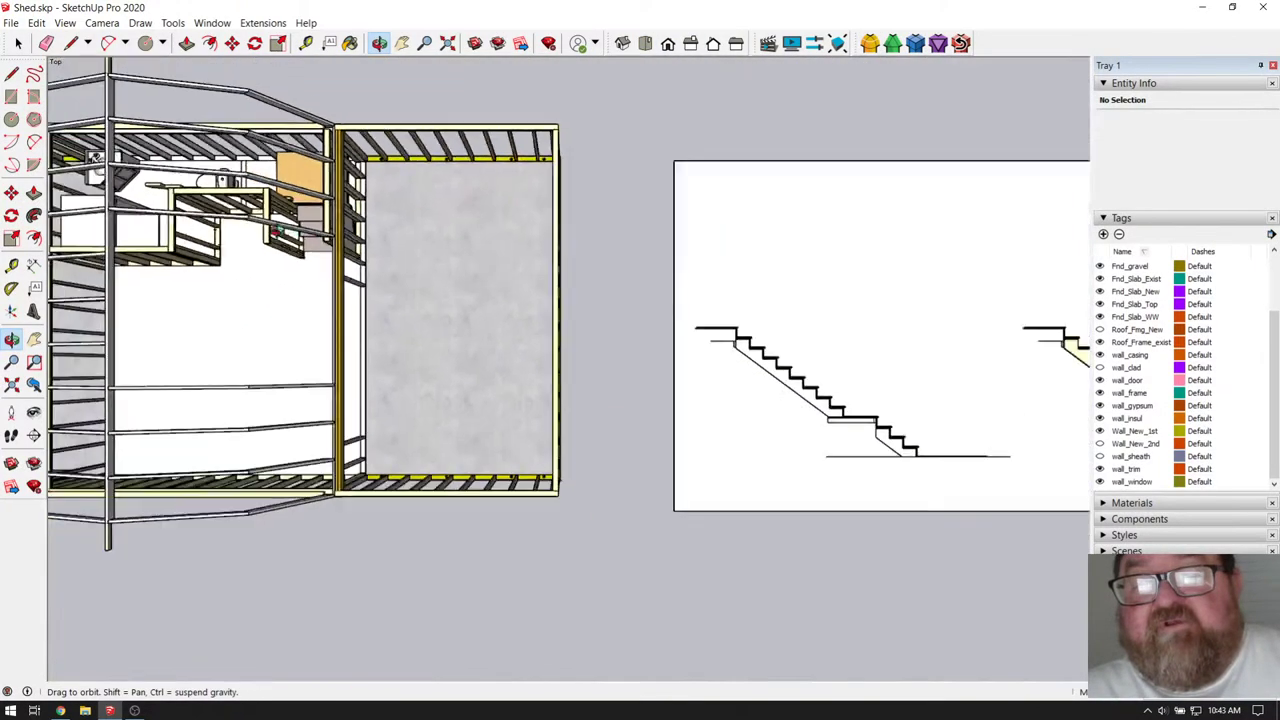
scroll(766, 289, "up", 3)
scroll(423, 391, "up", 2)
scroll(506, 337, "up", 1)
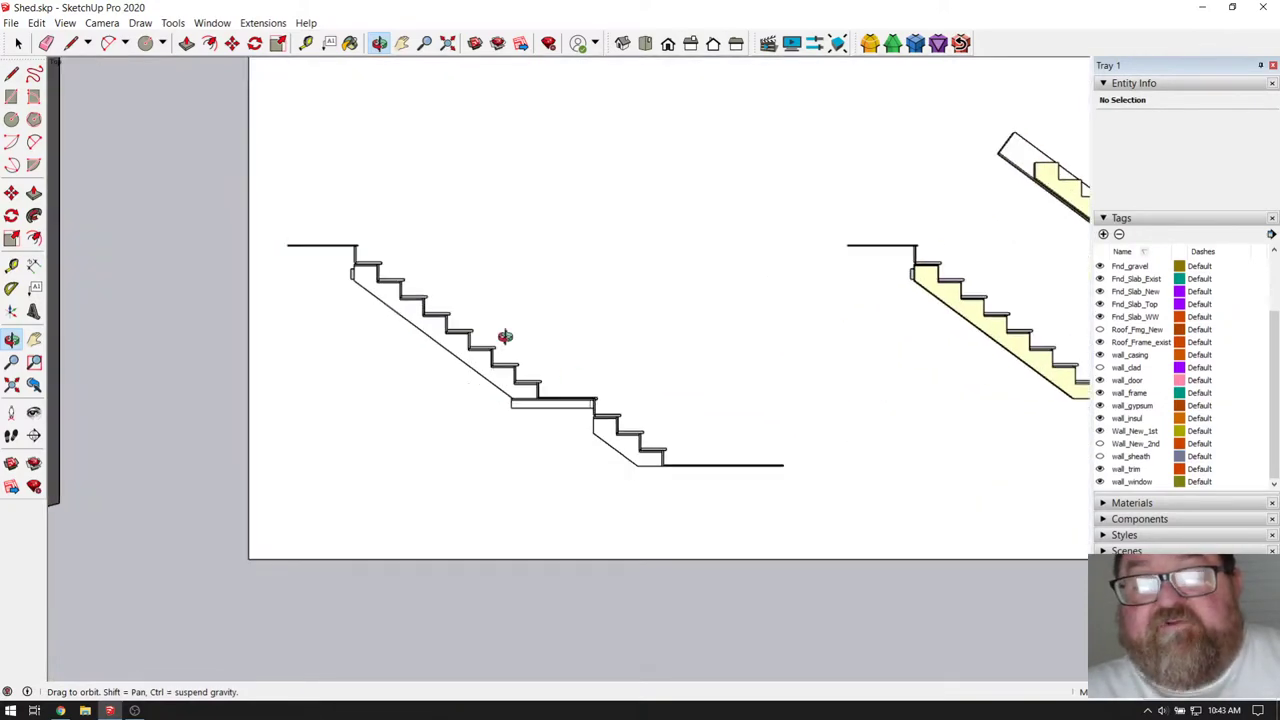
scroll(542, 314, "up", 2)
scroll(596, 396, "up", 2)
scroll(370, 333, "up", 1)
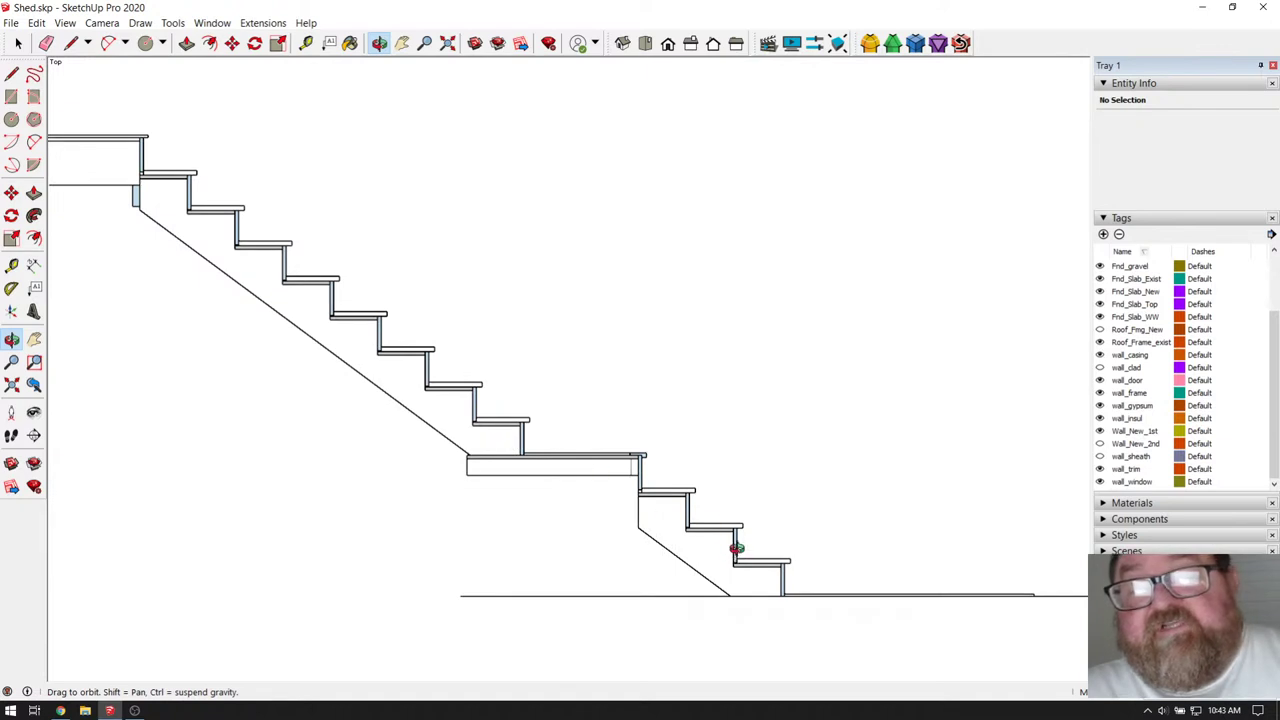
scroll(618, 466, "down", 1)
scroll(383, 288, "up", 1)
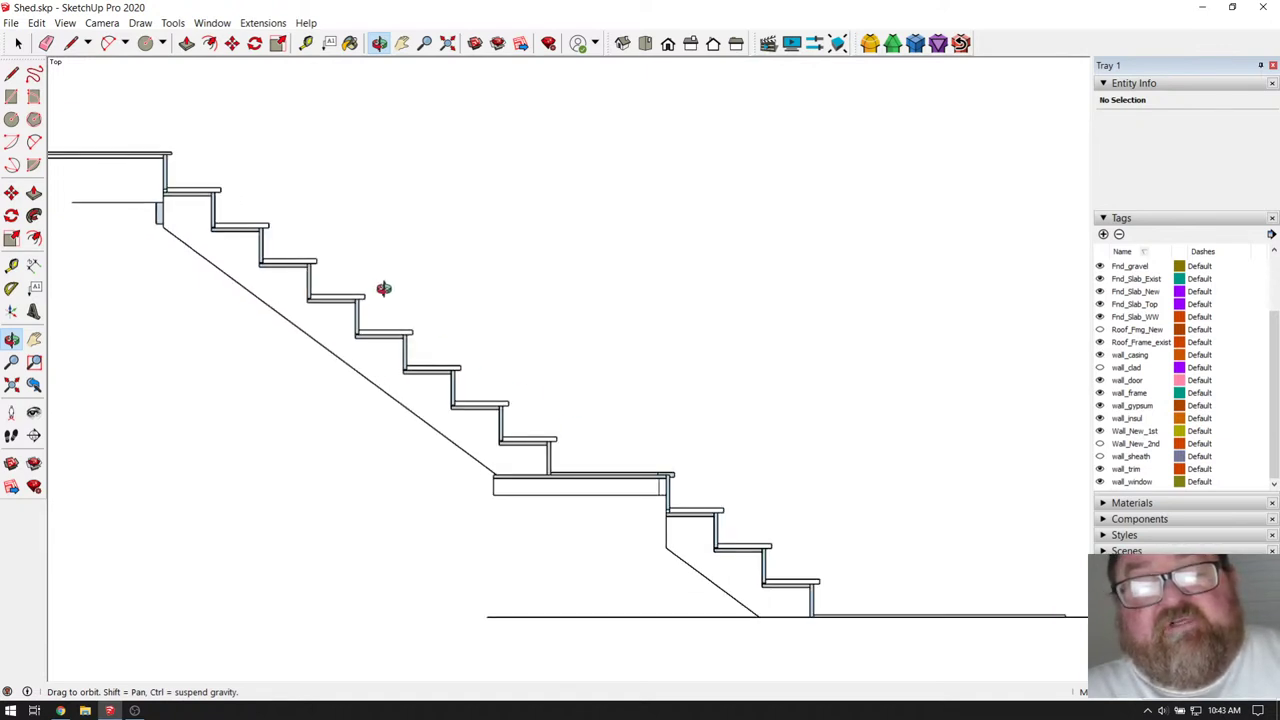
scroll(147, 148, "up", 6)
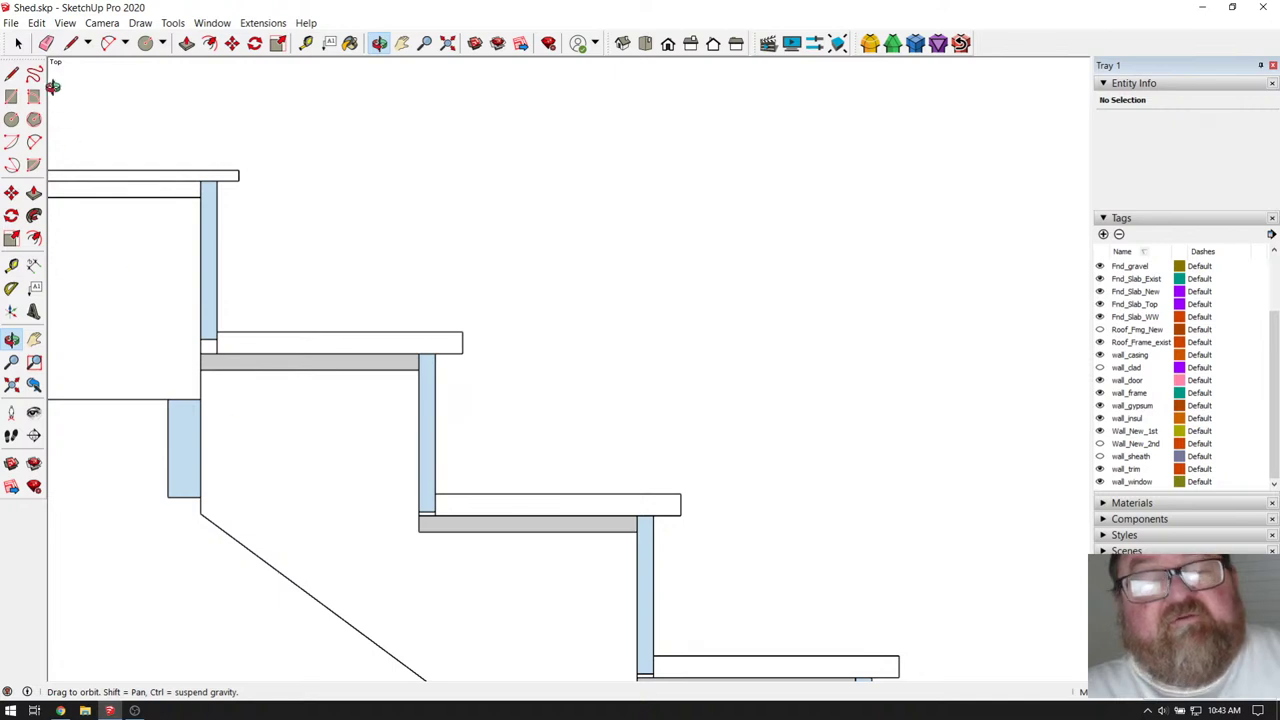
- Select the left stair section group and zoom back out
left_click(18, 43)
left_click(262, 446)
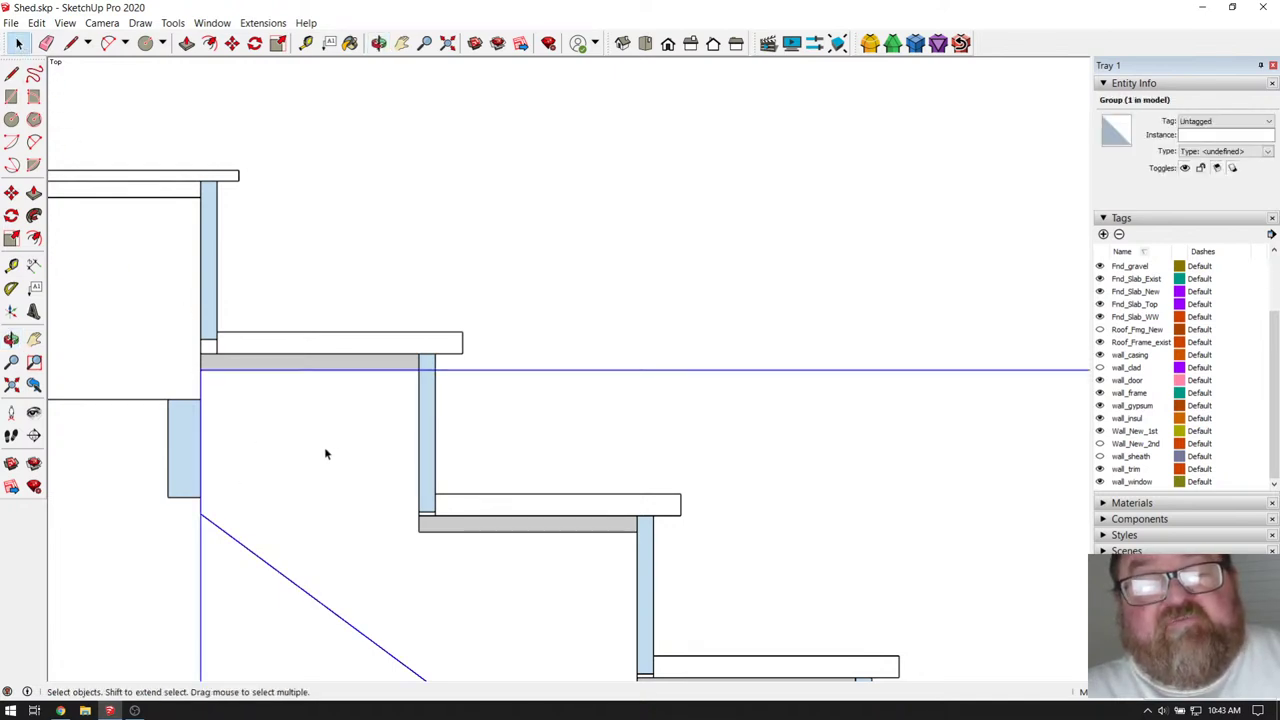
scroll(366, 349, "down", 10)
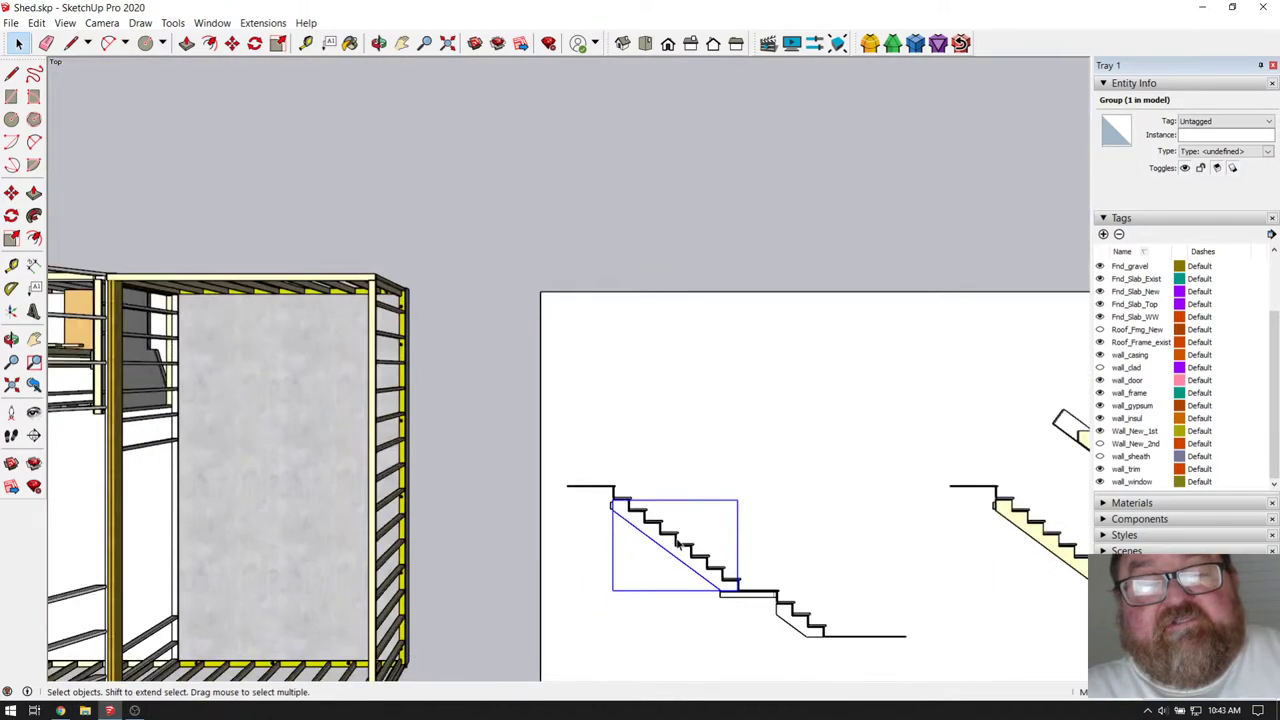
- Orbit to a front view of the shed frame and hide the Floor_fmg_exist tag
left_click(379, 43)
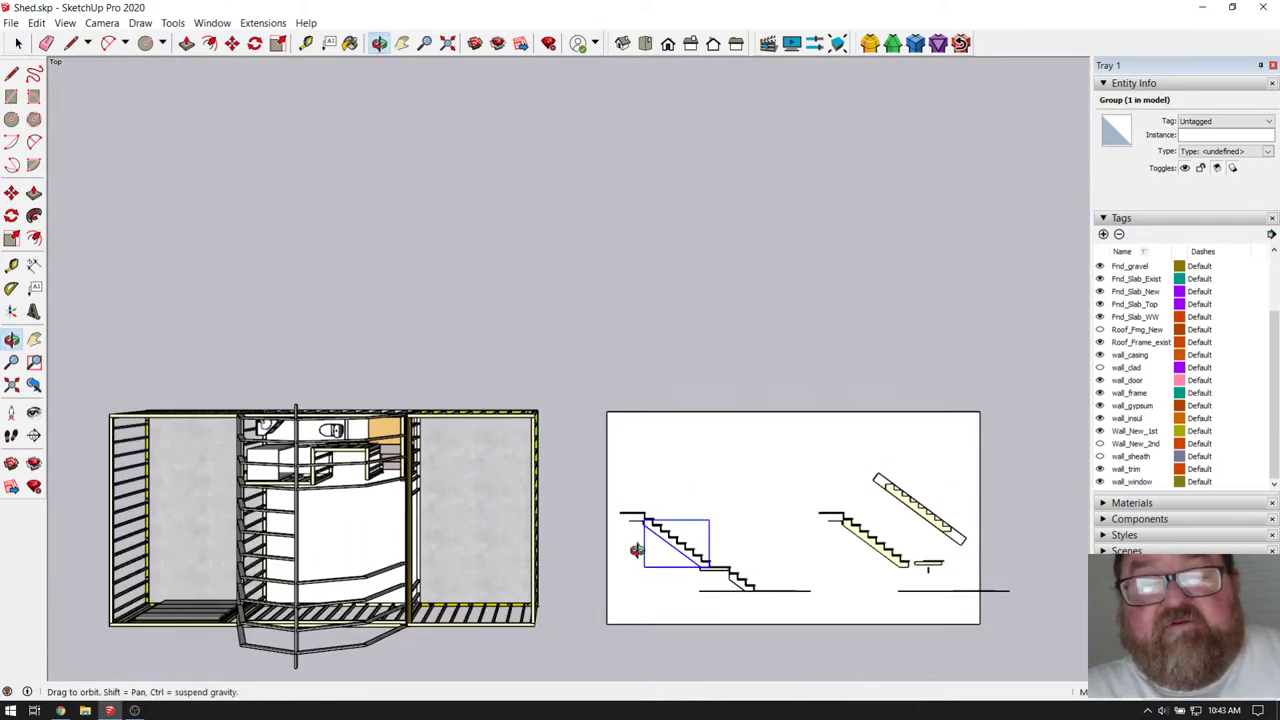
left_click_drag(637, 551, 133, 251)
left_click_drag(670, 459, 130, 470)
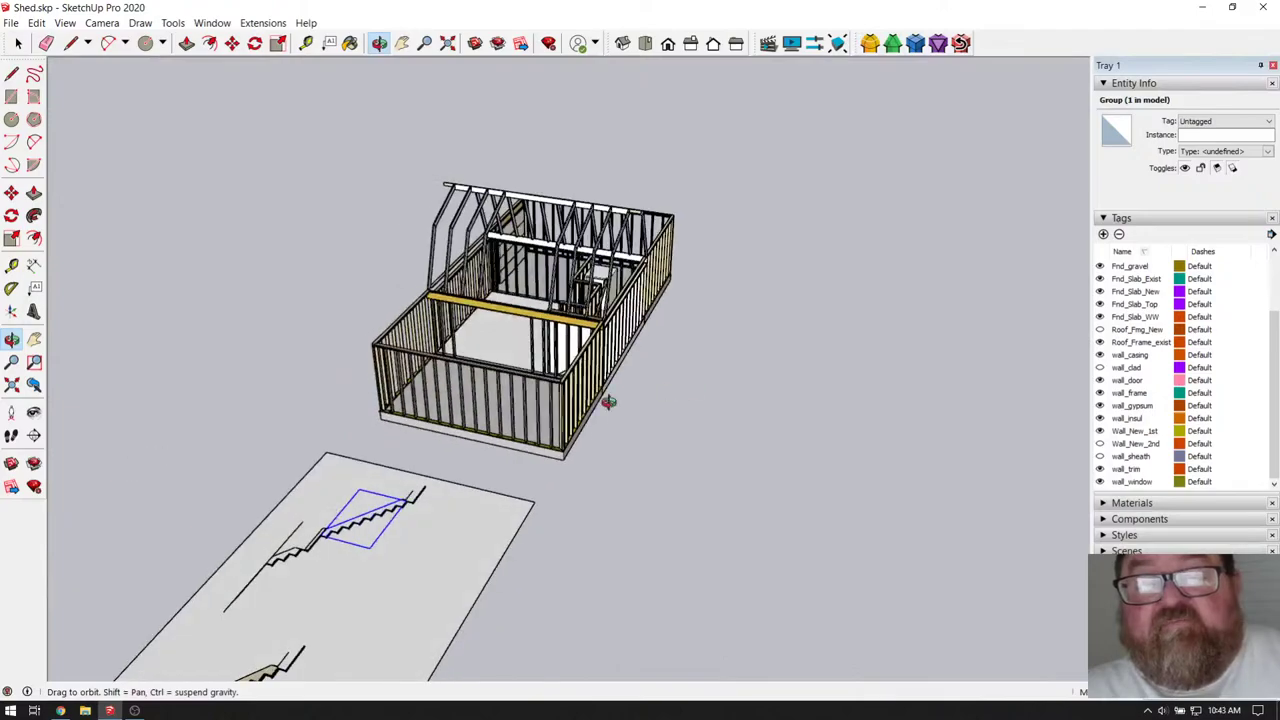
left_click_drag(609, 402, 680, 337)
scroll(698, 350, "up", 12)
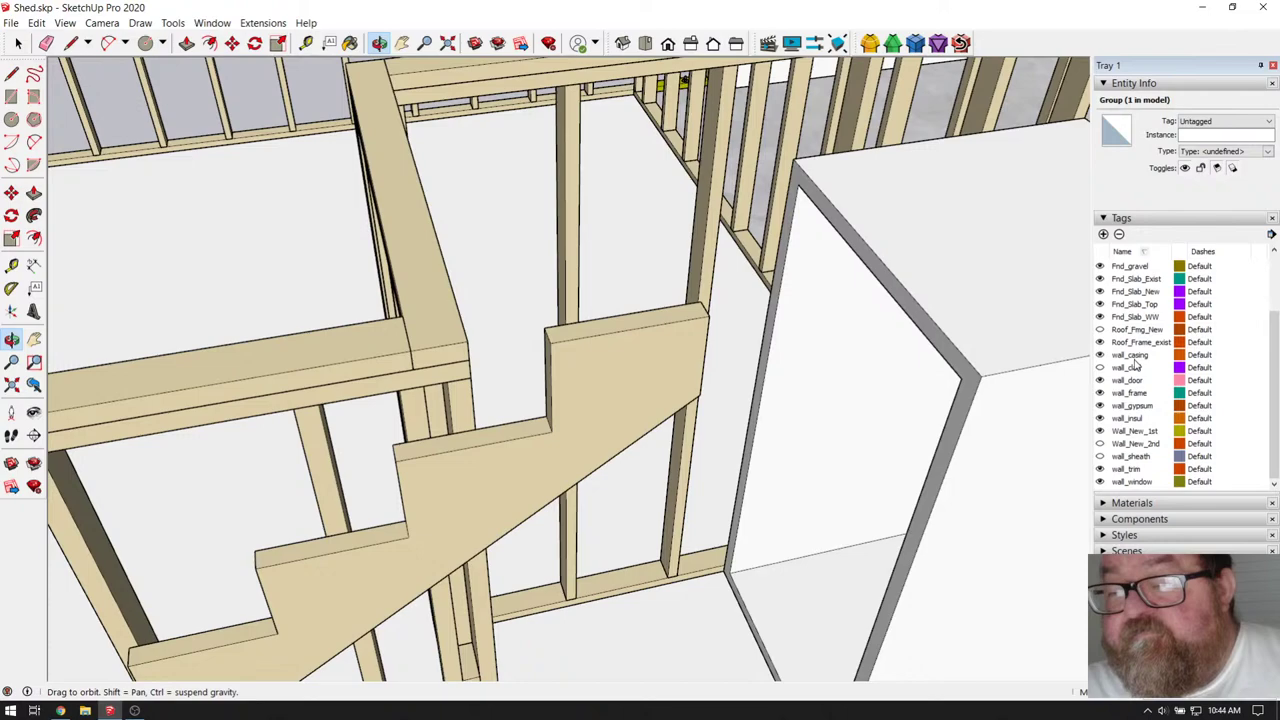
scroll(1135, 366, "up", 3)
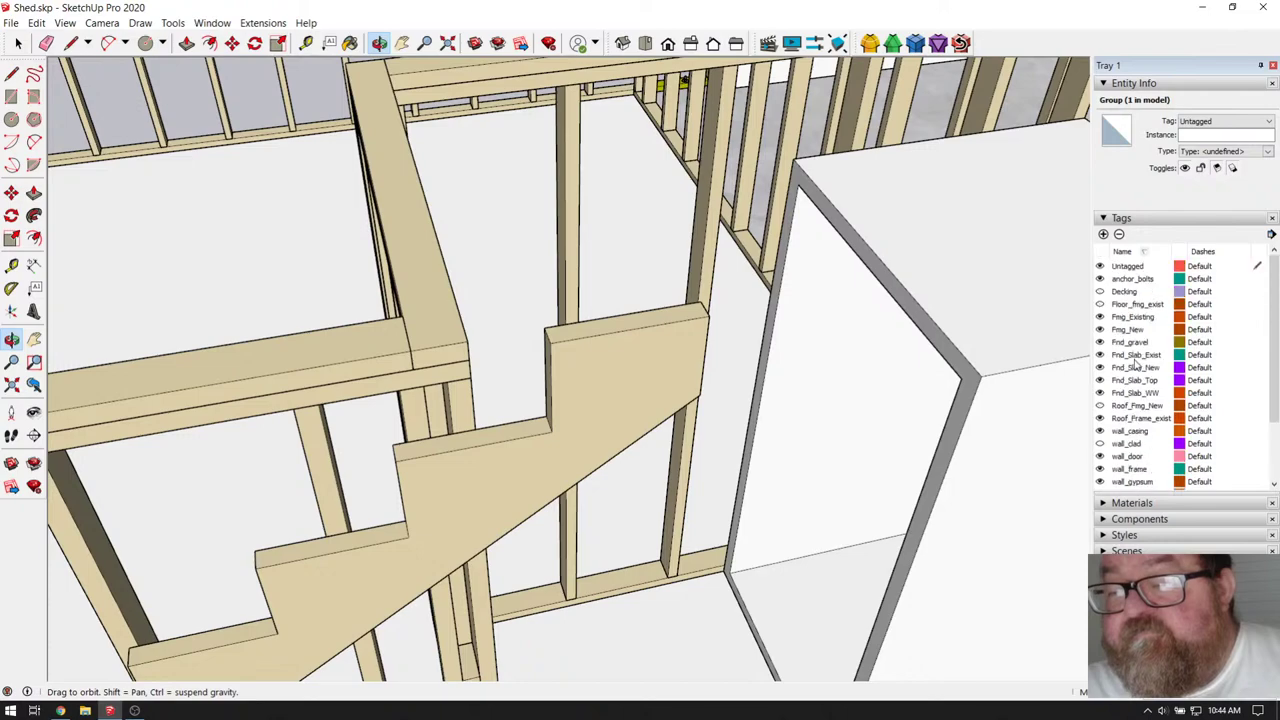
left_click(1100, 304)
- Orbit down through the joists to the stair stringer and wall corner
left_click_drag(784, 341, 827, 320)
left_click_drag(745, 319, 631, 238)
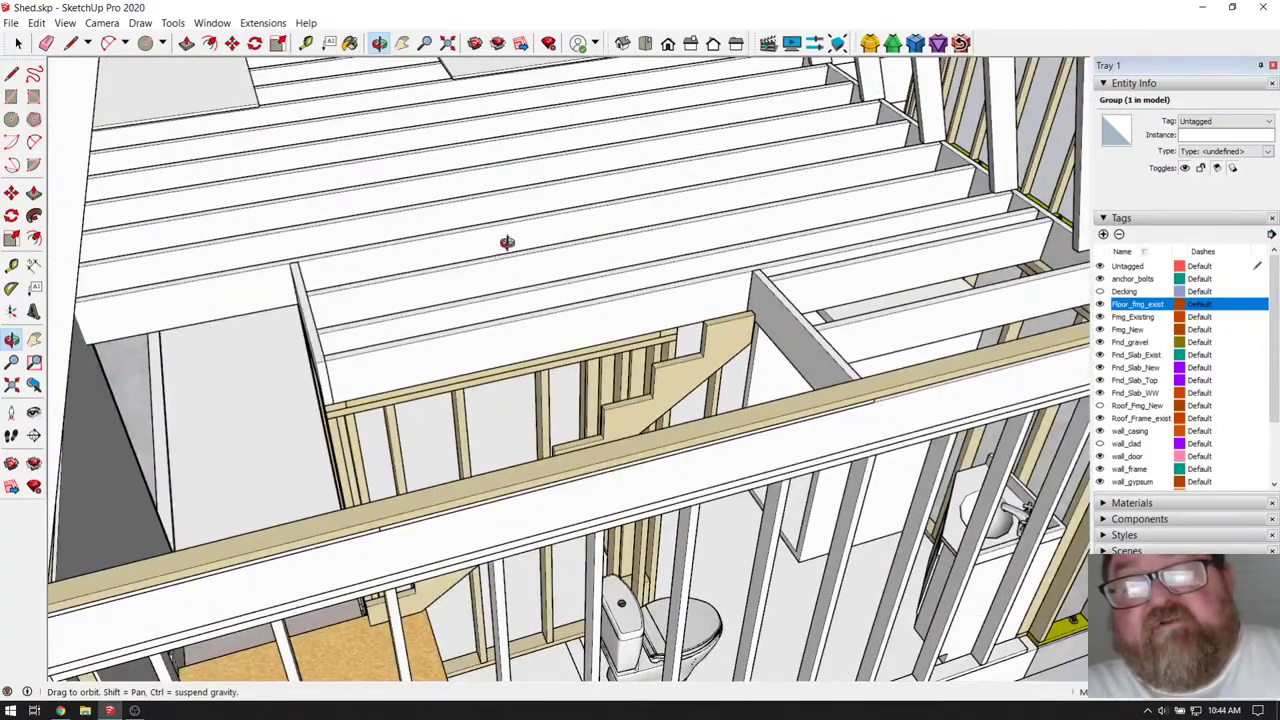
left_click_drag(604, 311, 577, 406)
scroll(640, 380, "up", 5)
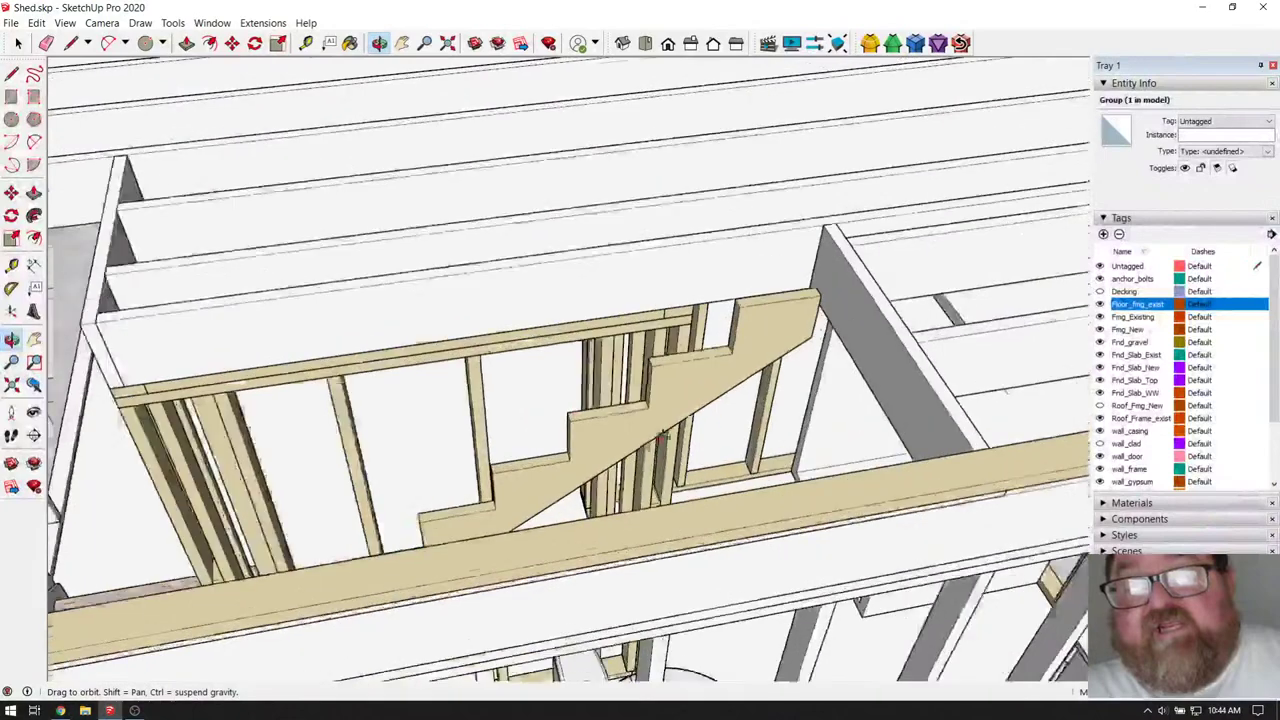
scroll(722, 368, "down", 3)
left_click_drag(737, 349, 563, 349)
scroll(692, 333, "up", 3)
scroll(692, 333, "down", 2)
left_click_drag(692, 333, 720, 339)
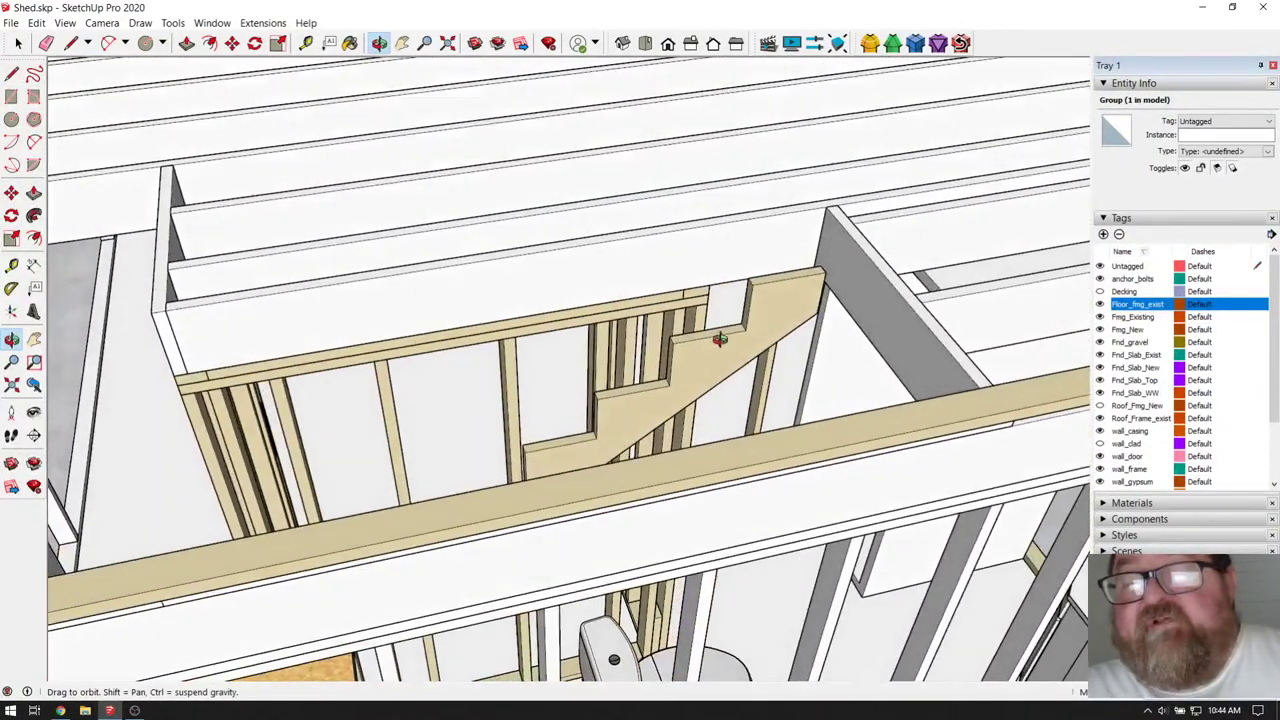
scroll(830, 225, "up", 5)
scroll(777, 251, "down", 2)
left_click_drag(777, 251, 991, 229)
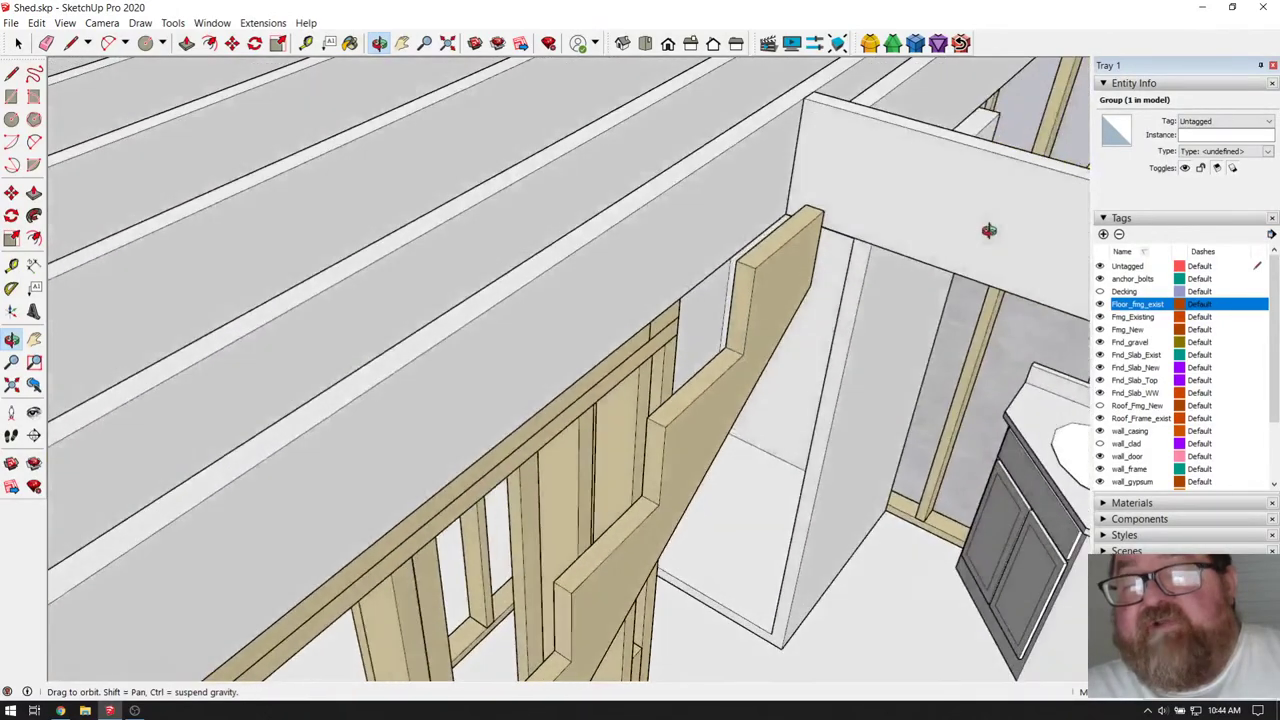
scroll(847, 186, "up", 3)
scroll(703, 277, "down", 2)
left_click_drag(703, 277, 903, 217)
scroll(780, 164, "up", 3)
scroll(780, 164, "down", 2)
left_click_drag(786, 134, 742, 181)
scroll(742, 181, "up", 2)
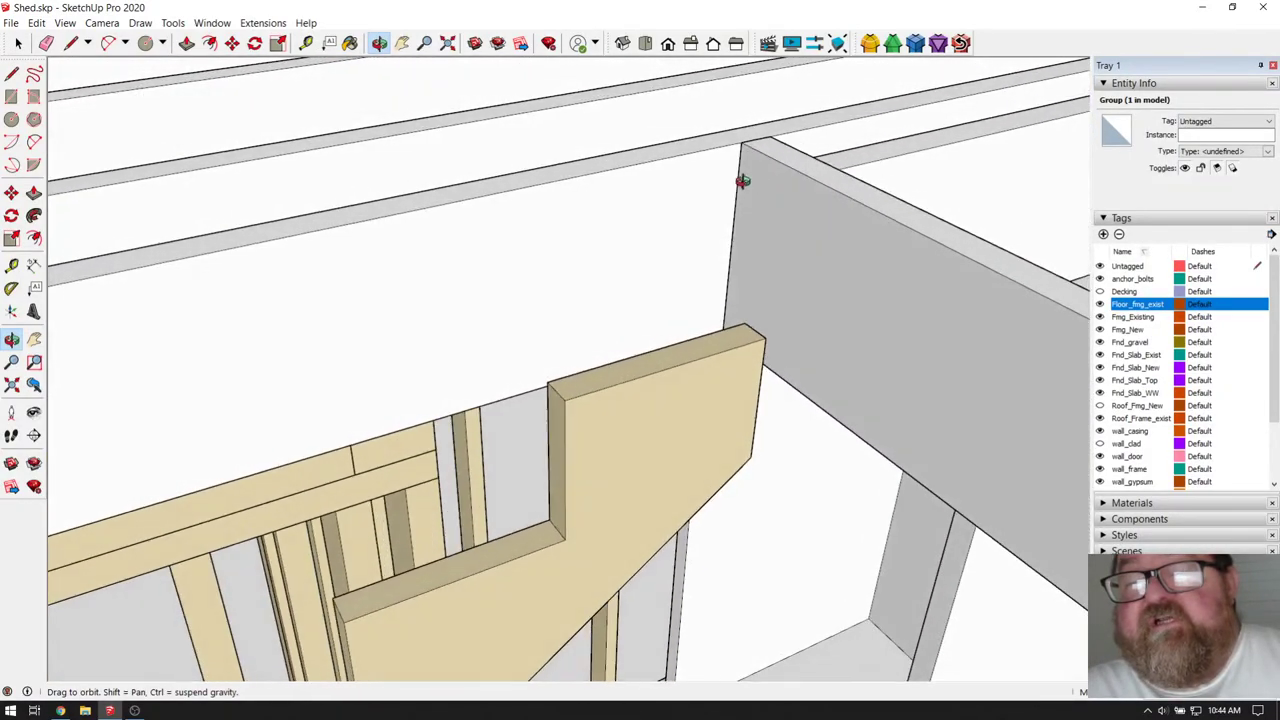
- Turn the Decking tag back on and view it over the wall and stringer
left_click(1100, 291)
scroll(763, 294, "down", 1)
mouse_move(763, 294)
left_mouse_down()
mouse_move(857, 314)
mouse_move(823, 275)
mouse_move(857, 294)
mouse_move(756, 318)
left_mouse_up()
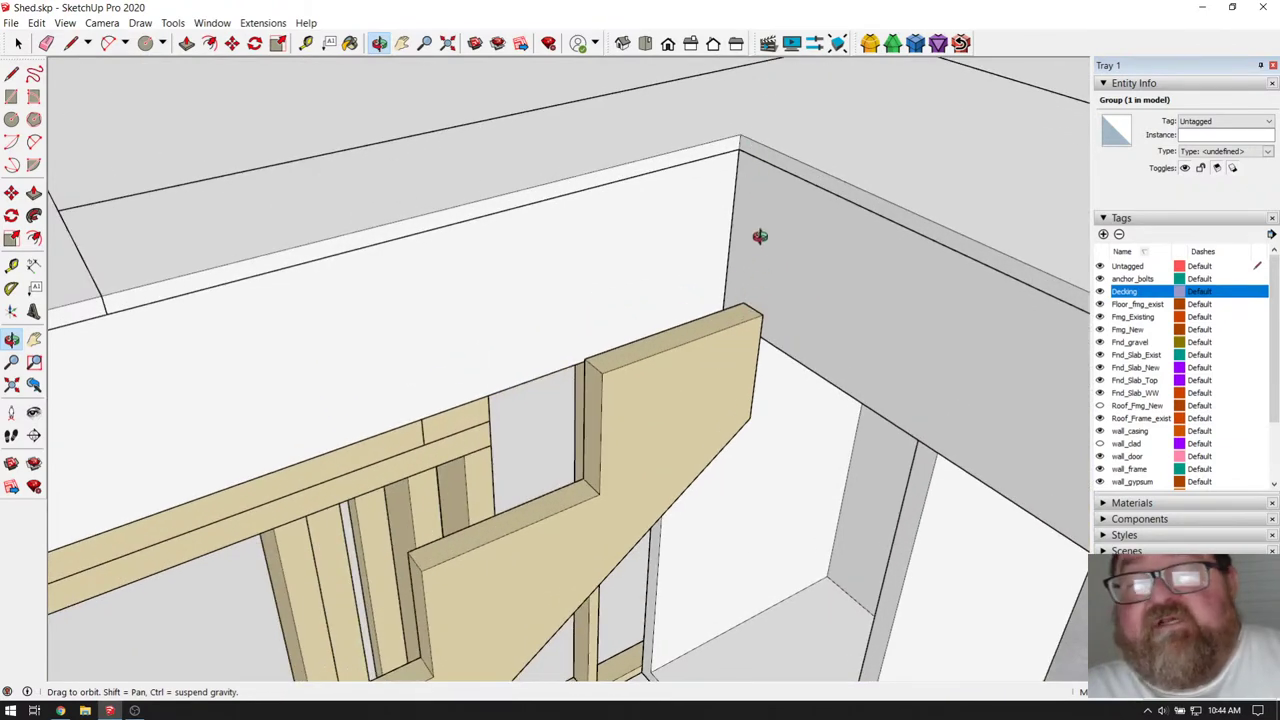
- Tape-measure the board's height, then the 8 11/16" drop from wall top to stringer corner
left_click(306, 44)
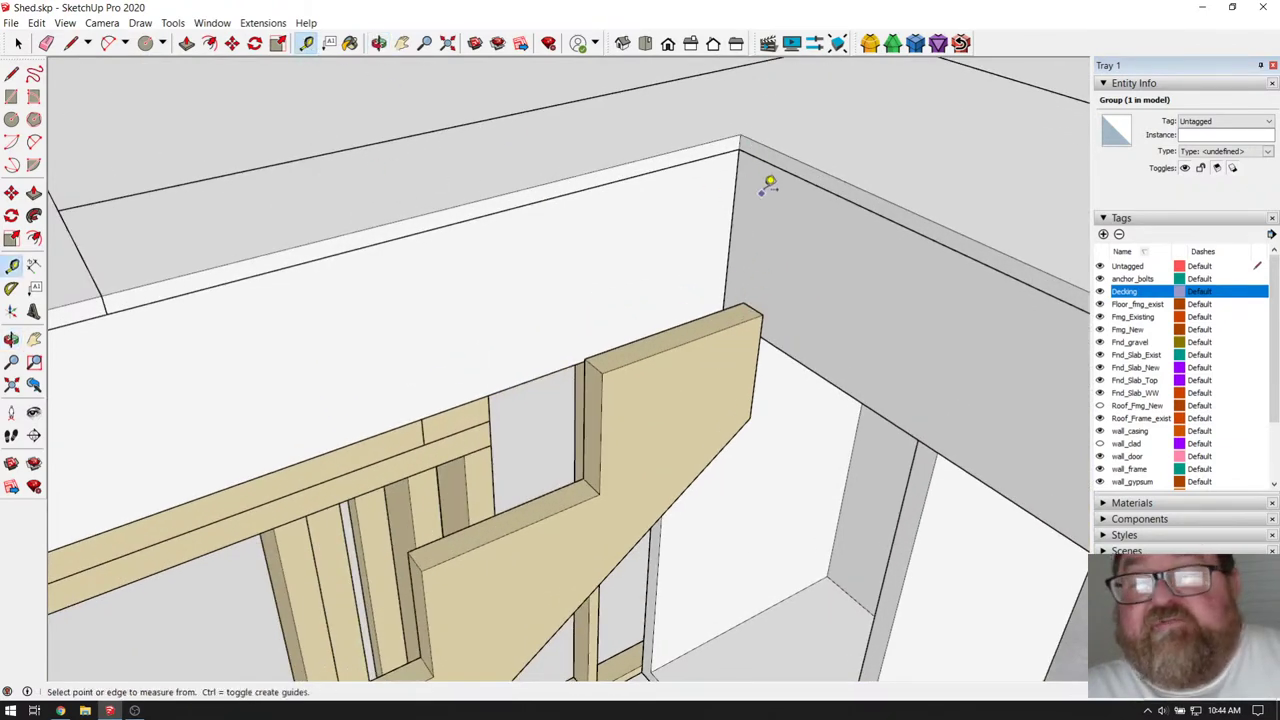
left_click(806, 162)
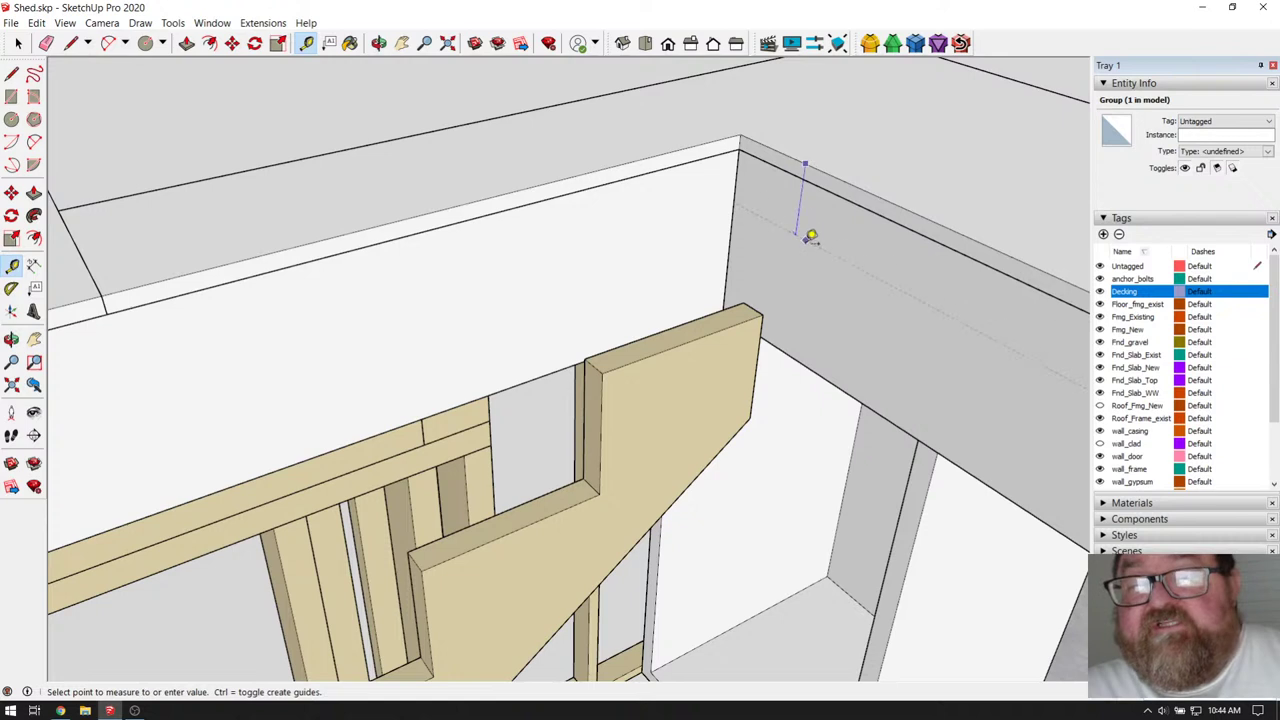
left_click(769, 299)
left_click(601, 372)
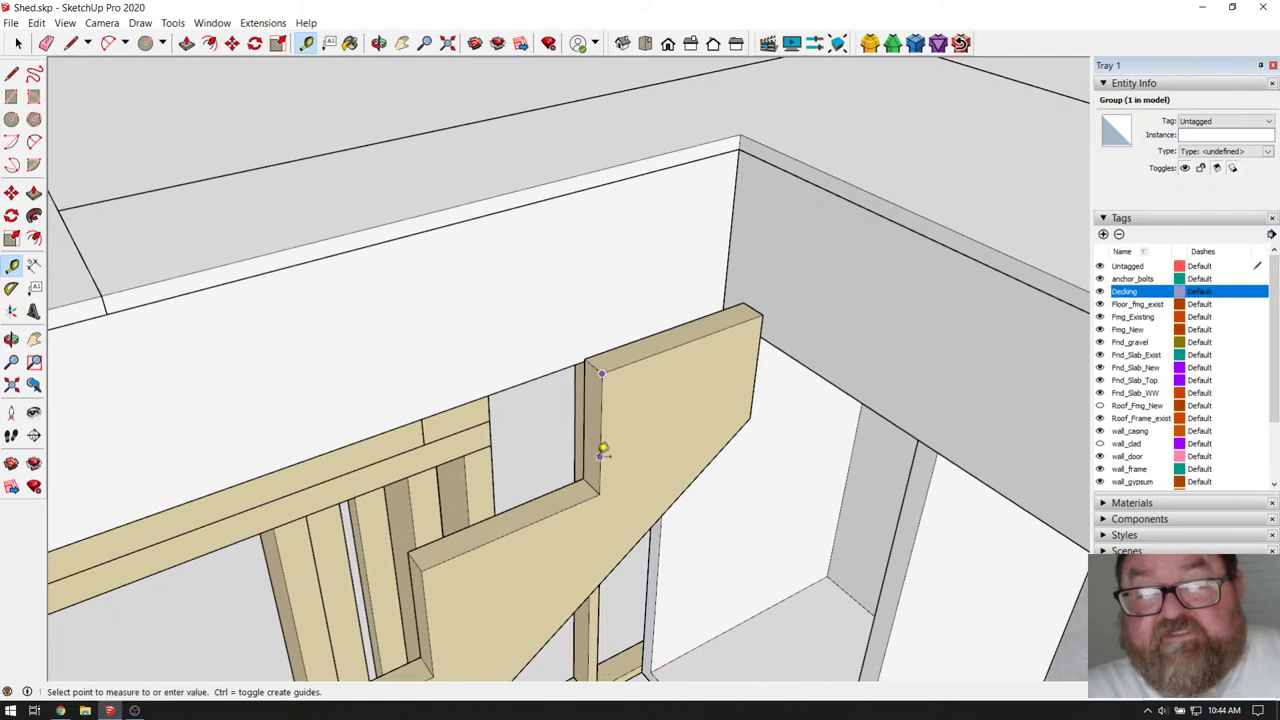
left_click(600, 490)
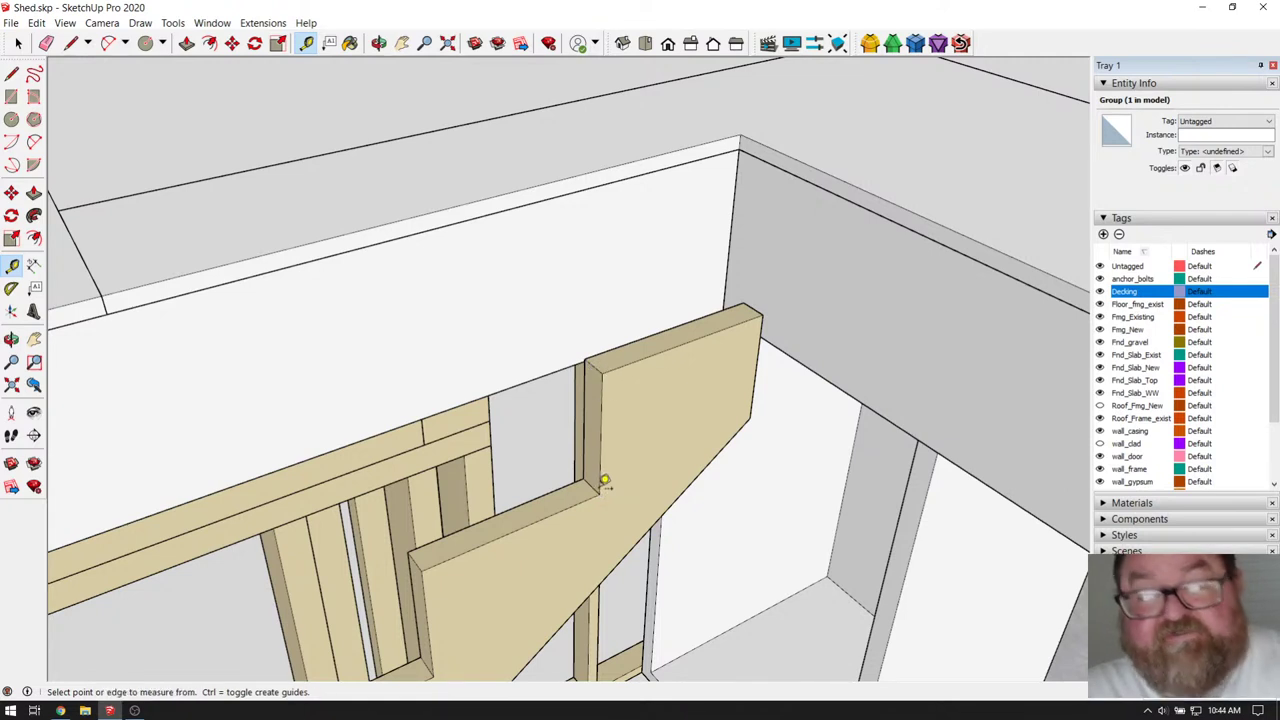
left_click(783, 152)
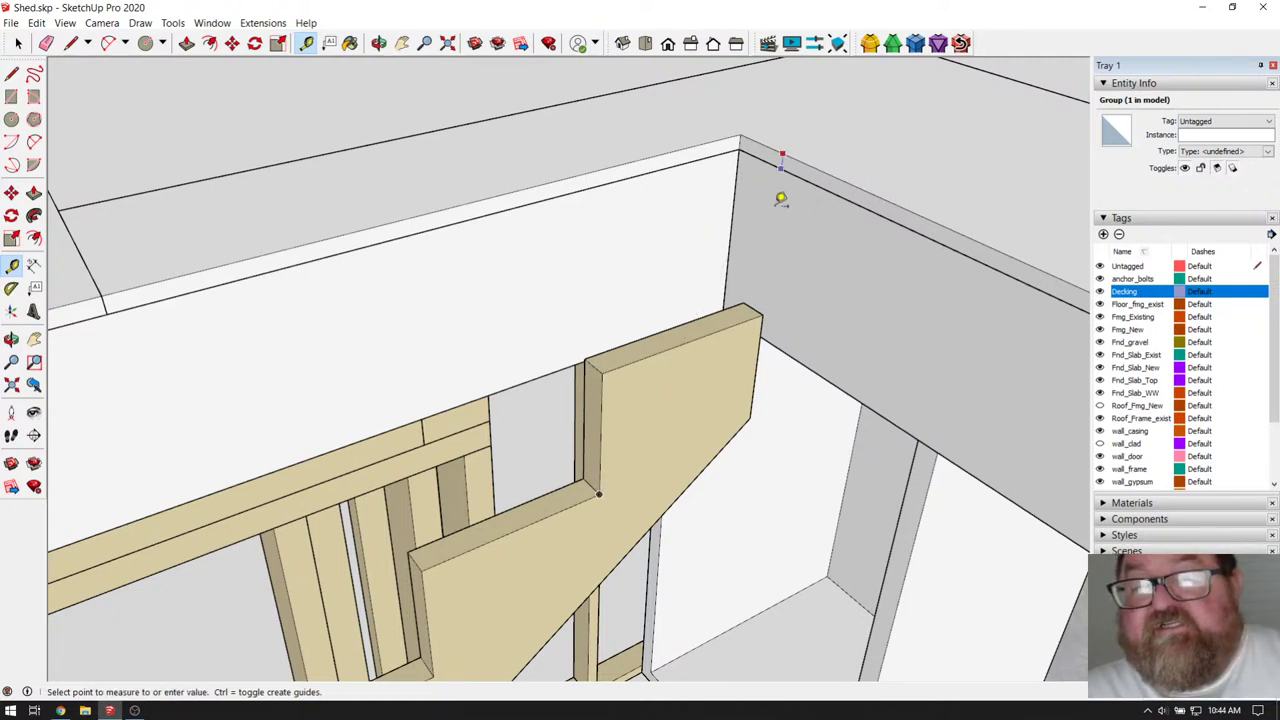
left_click(769, 305)
middle_click_drag(766, 226, 826, 132)
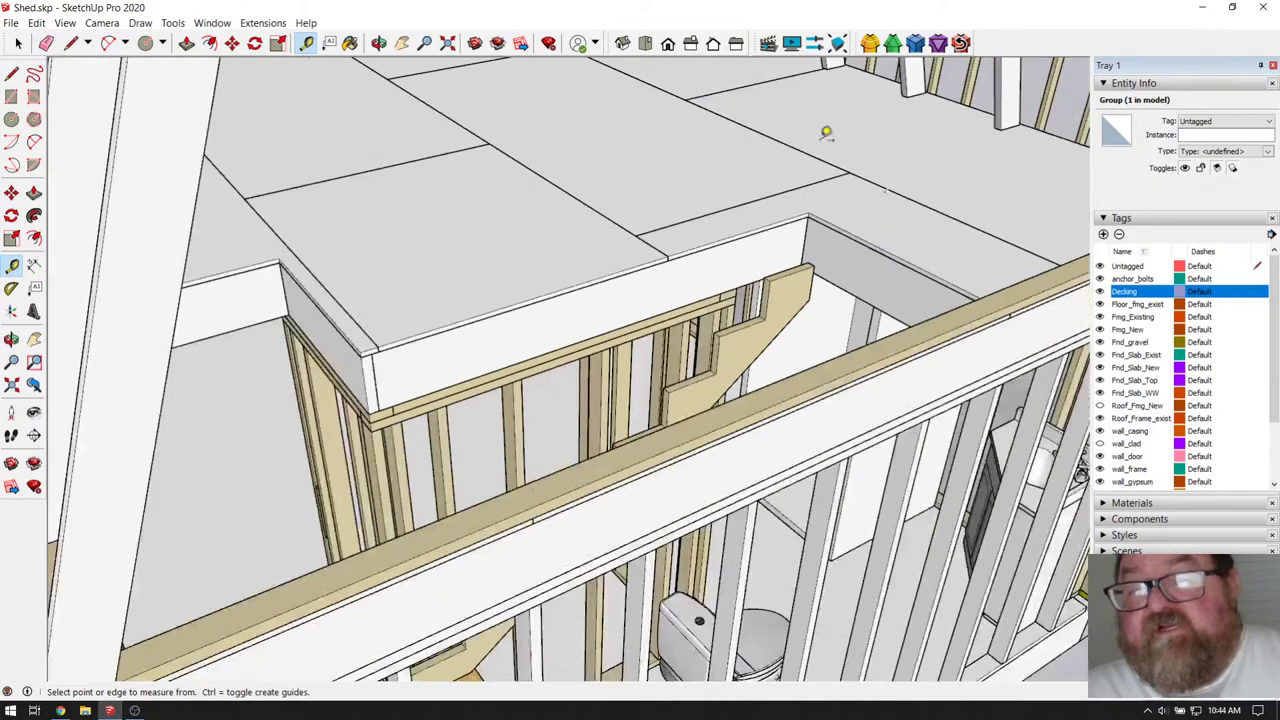
left_click(645, 43)
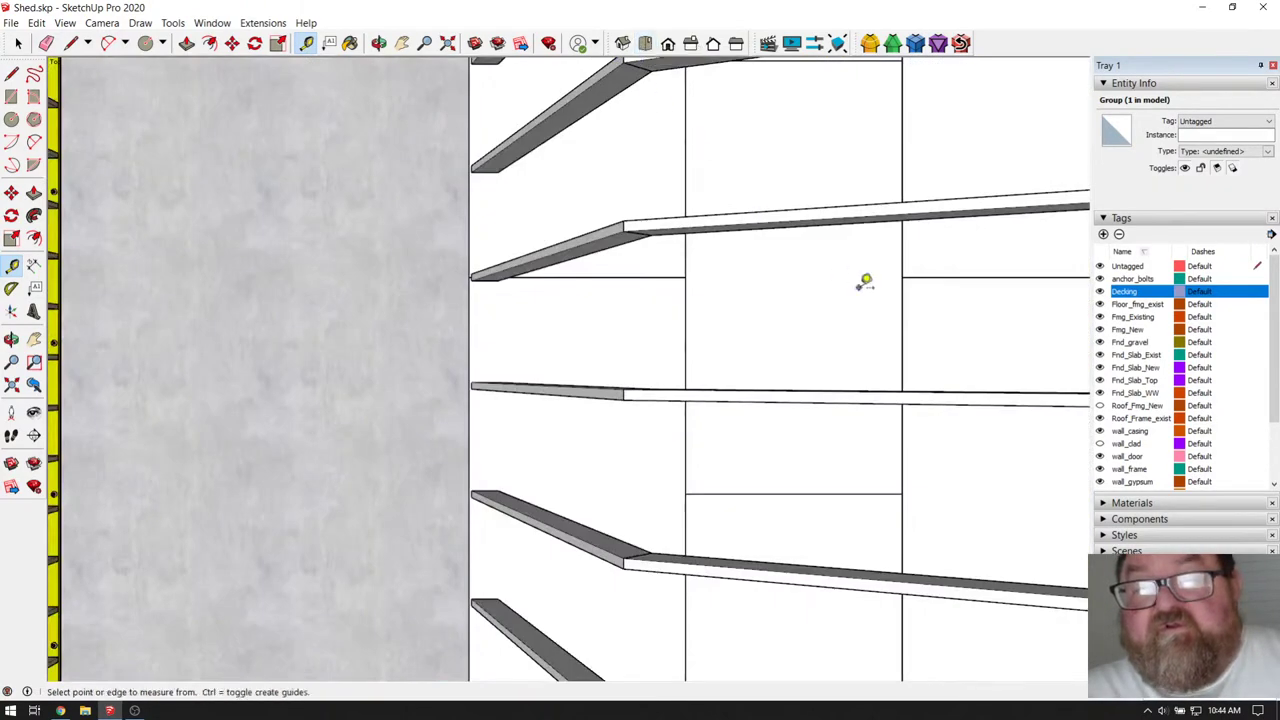
scroll(860, 280, "down", 3)
scroll(806, 268, "down", 2)
scroll(443, 260, "down", 4)
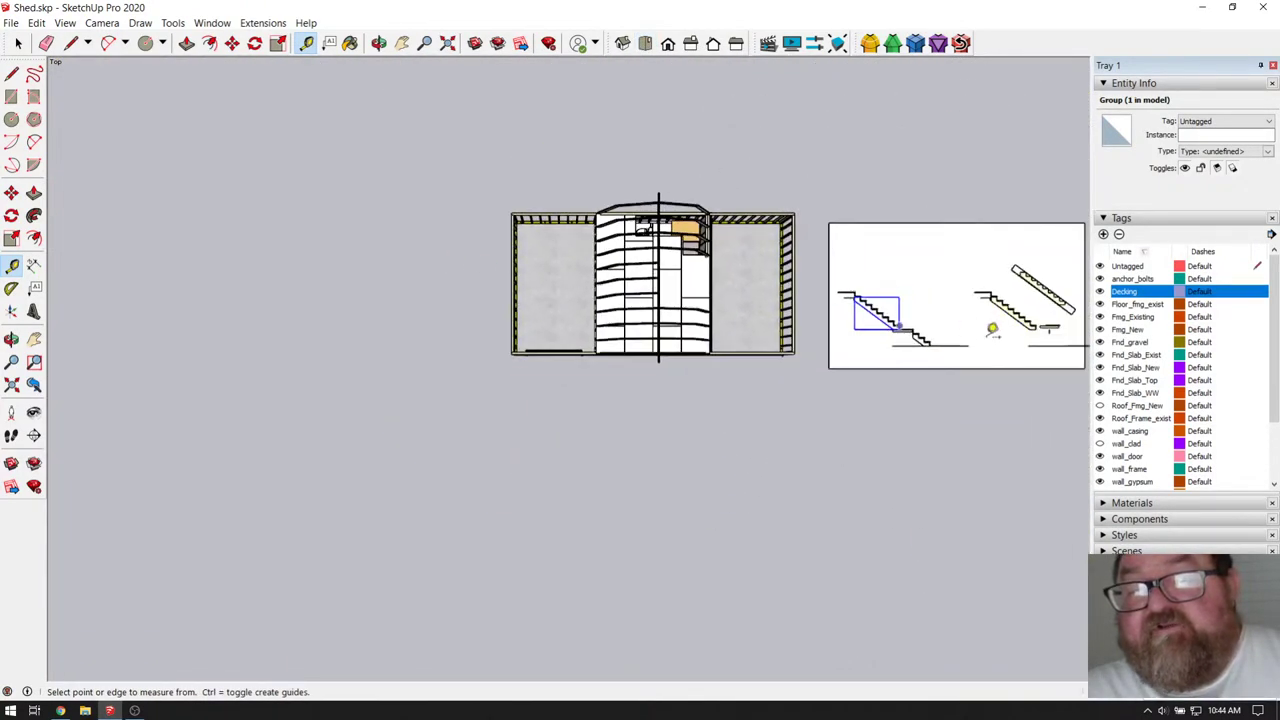
scroll(980, 315, "up", 3)
scroll(900, 312, "up", 2)
key("space")
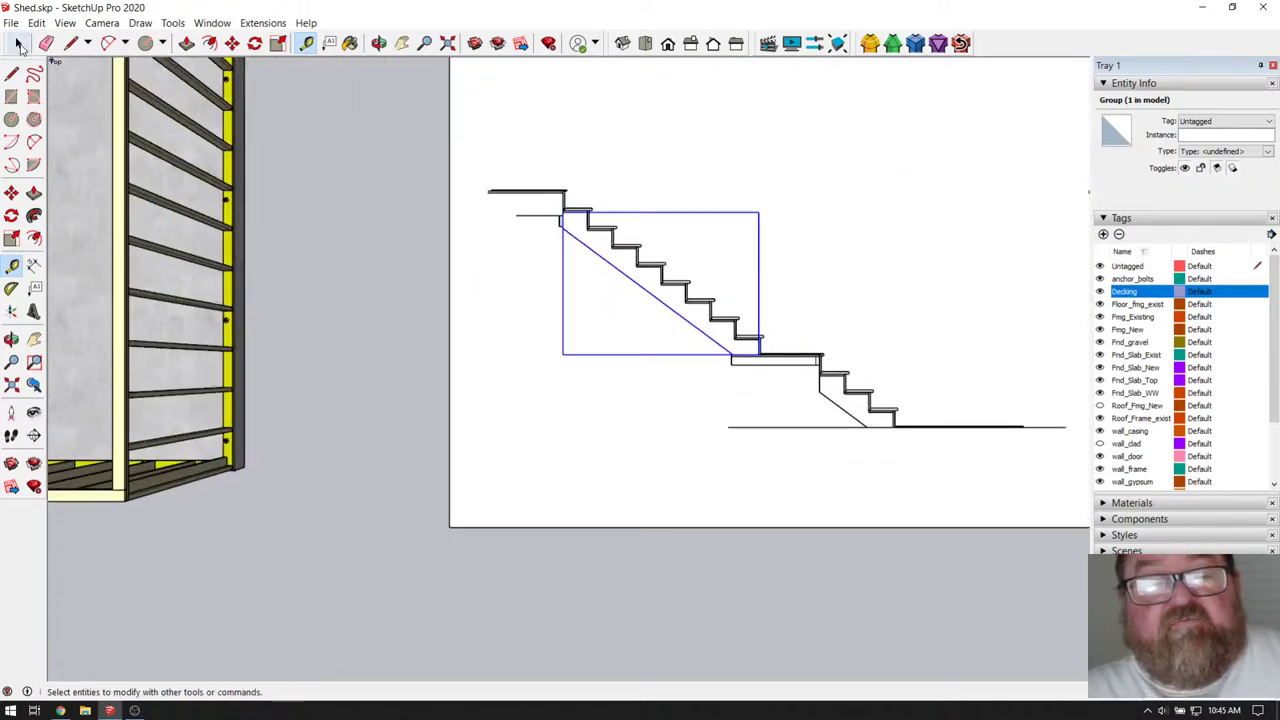
scroll(569, 219, "up", 1)
scroll(569, 219, "up", 5)
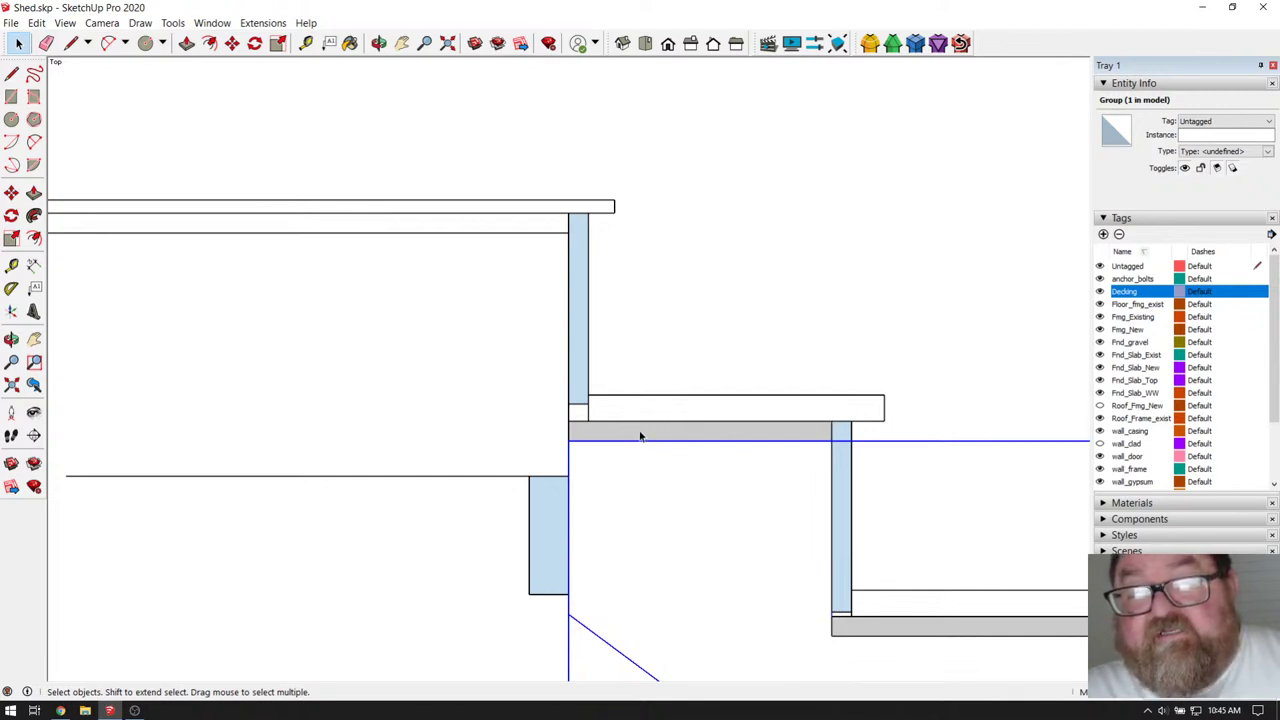
scroll(641, 435, "up", 2)
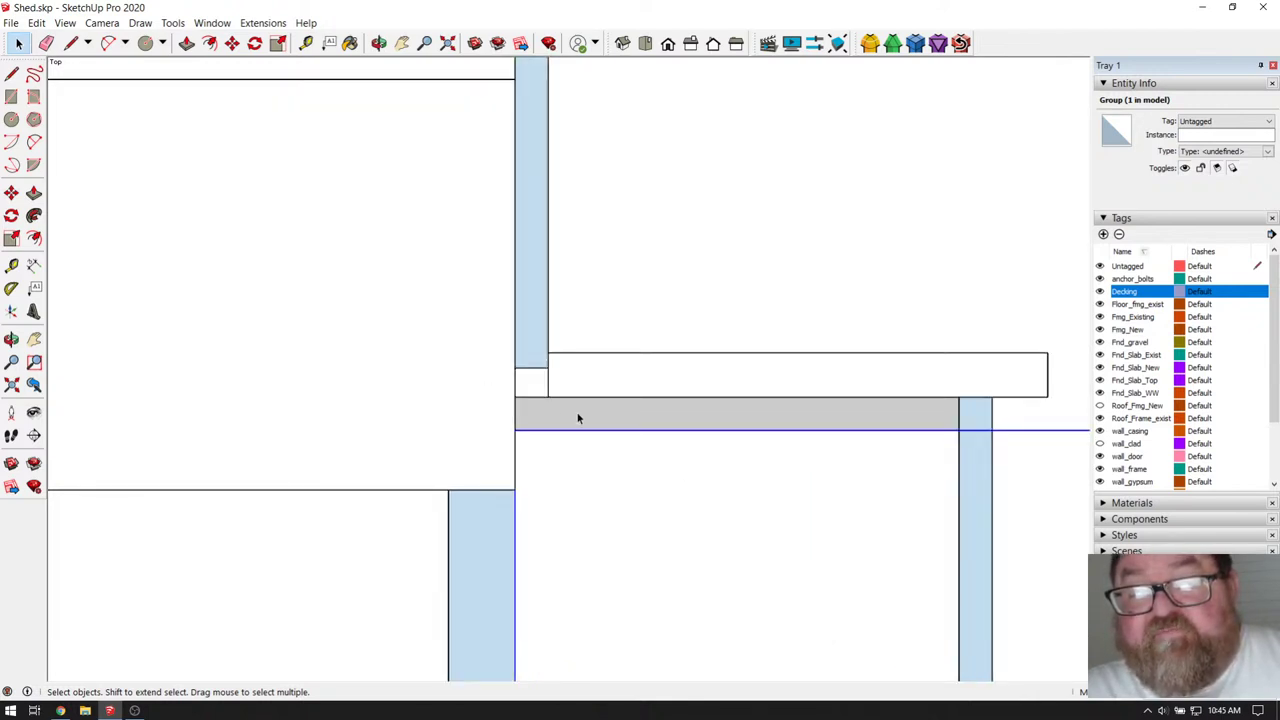
scroll(569, 406, "down", 1)
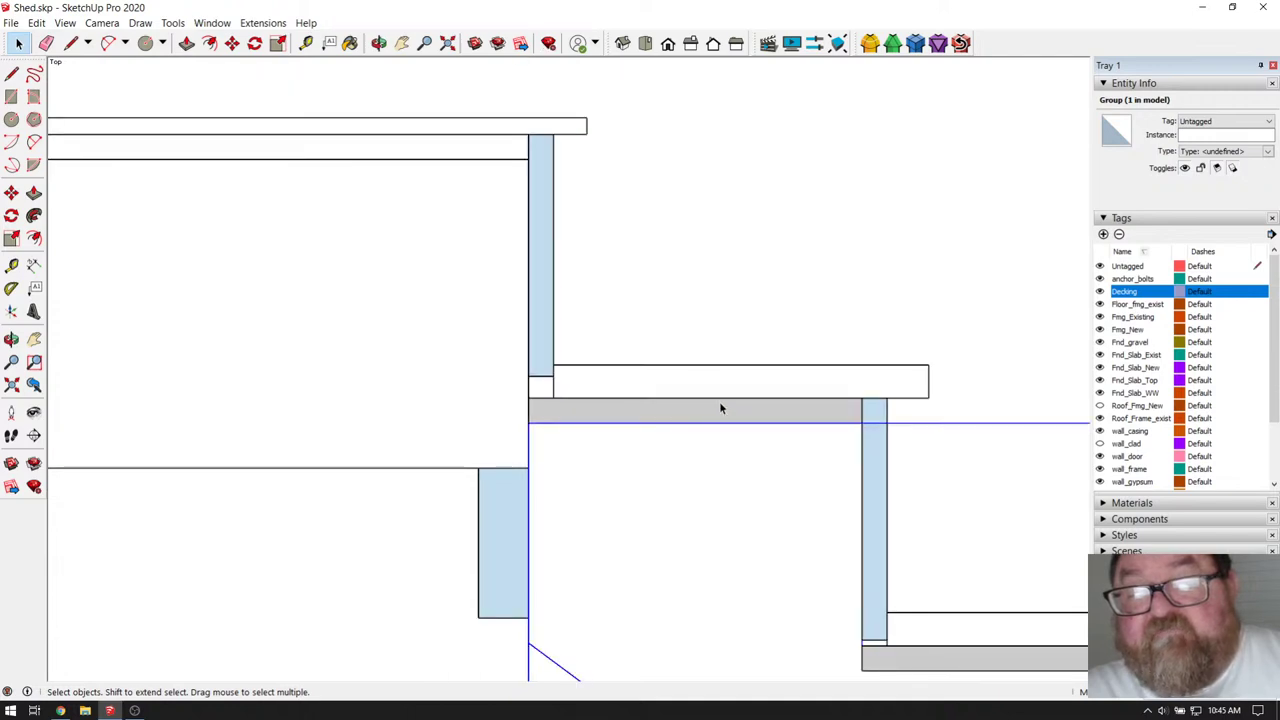
scroll(780, 398, "down", 8)
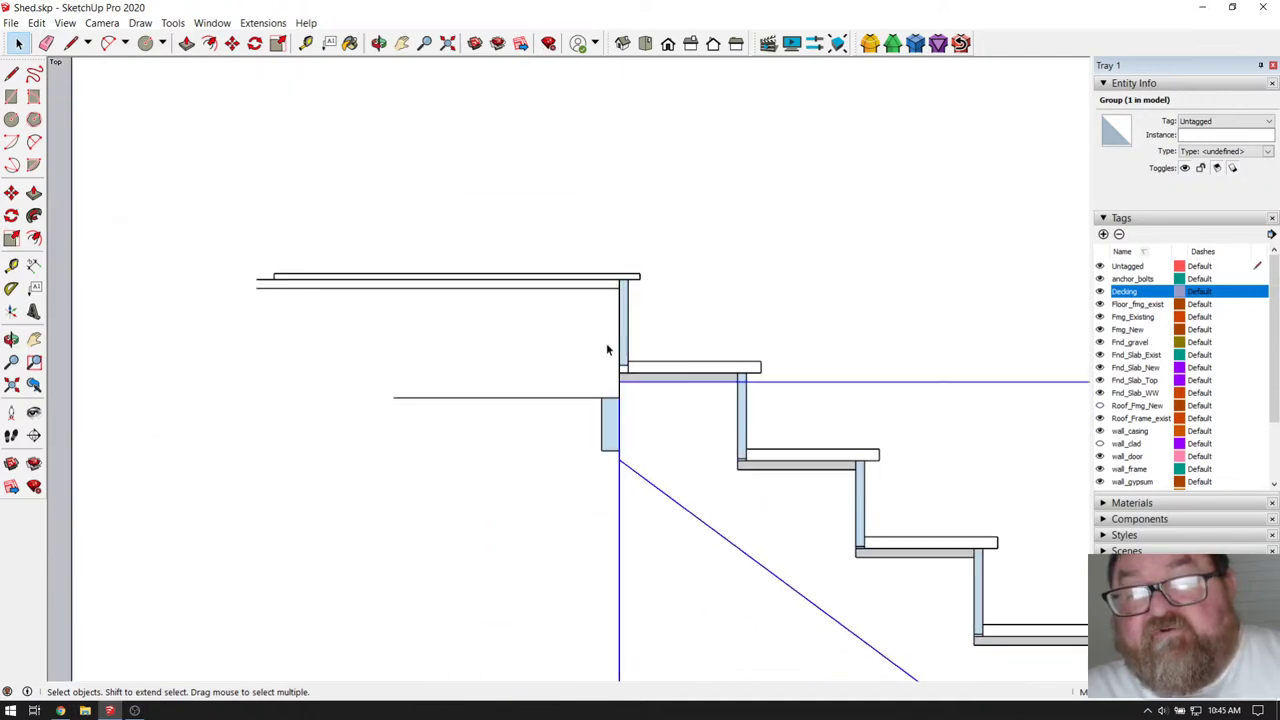
scroll(911, 420, "down", 5)
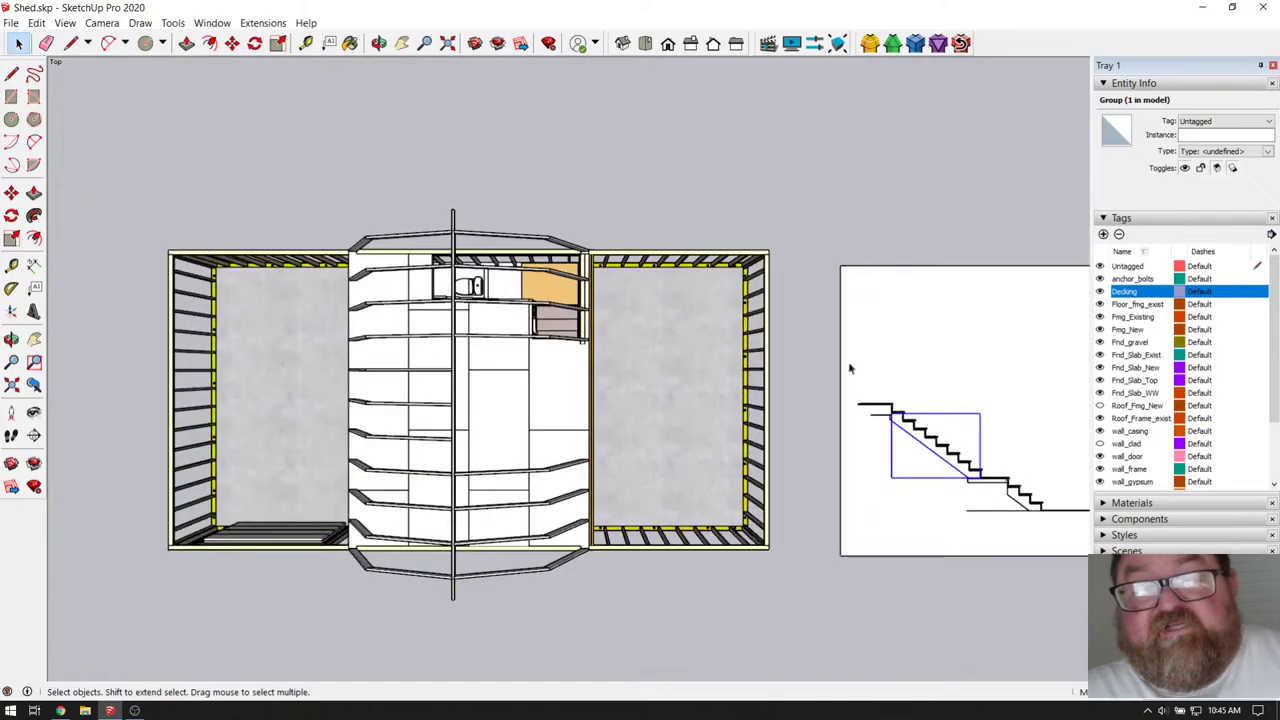
left_click(379, 43)
left_click_drag(488, 343, 588, 343)
scroll(575, 350, "up", 10)
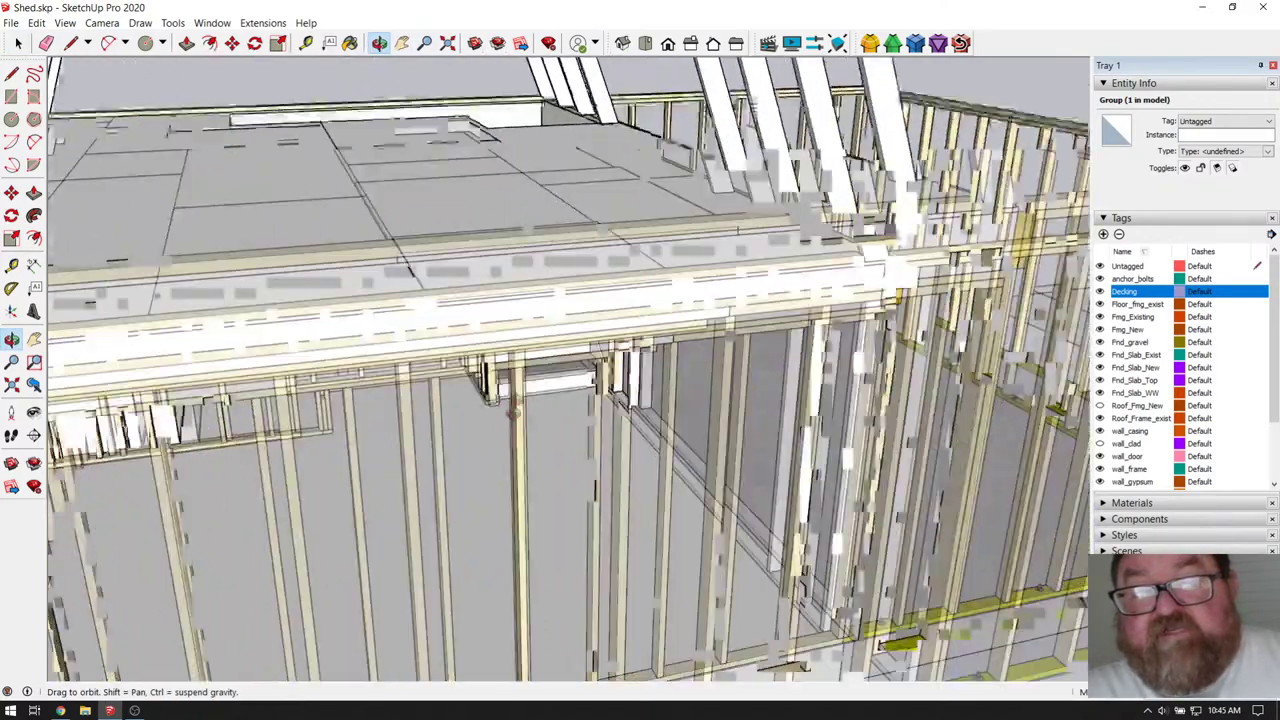
scroll(565, 355, "up", 8)
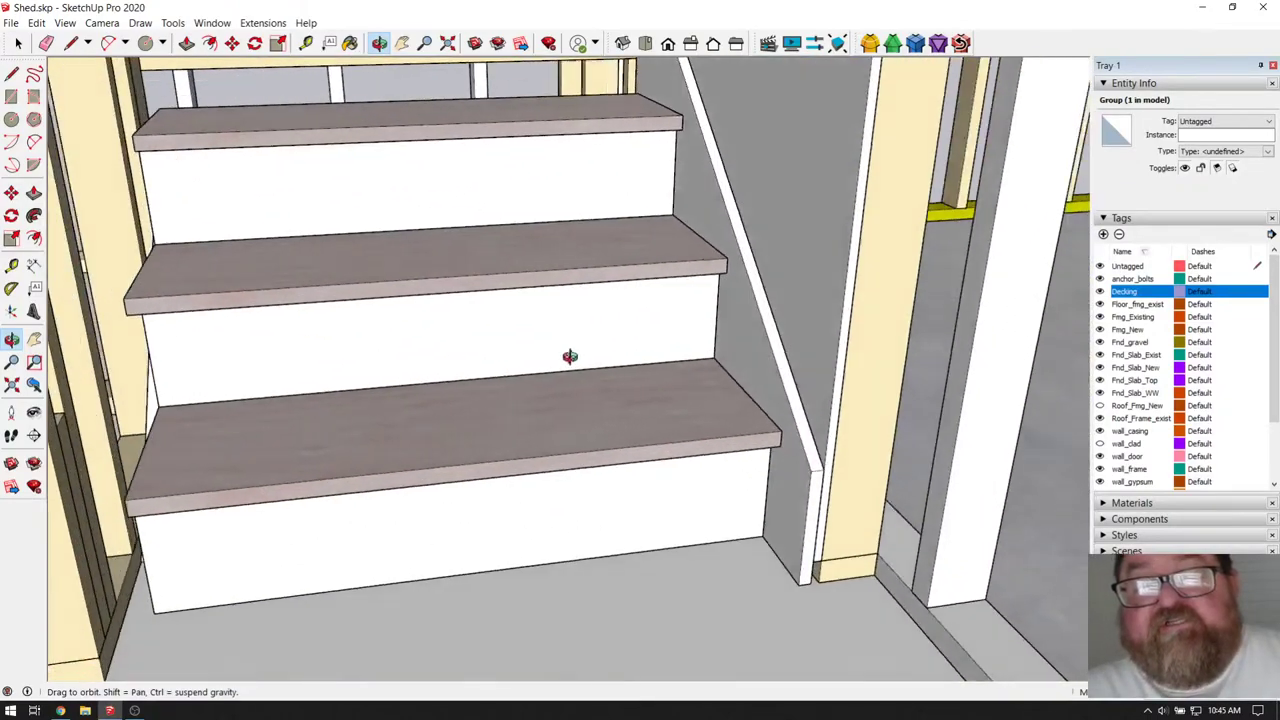
scroll(586, 394, "down", 8)
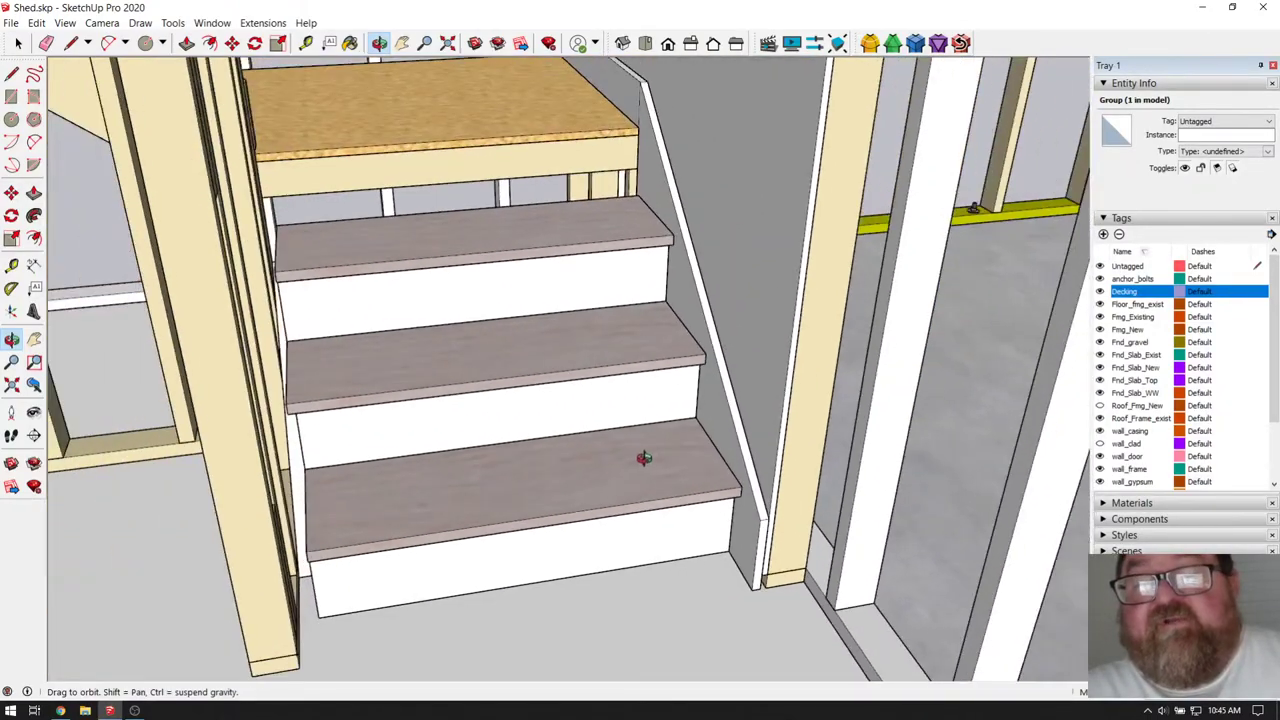
left_click_drag(646, 457, 728, 476)
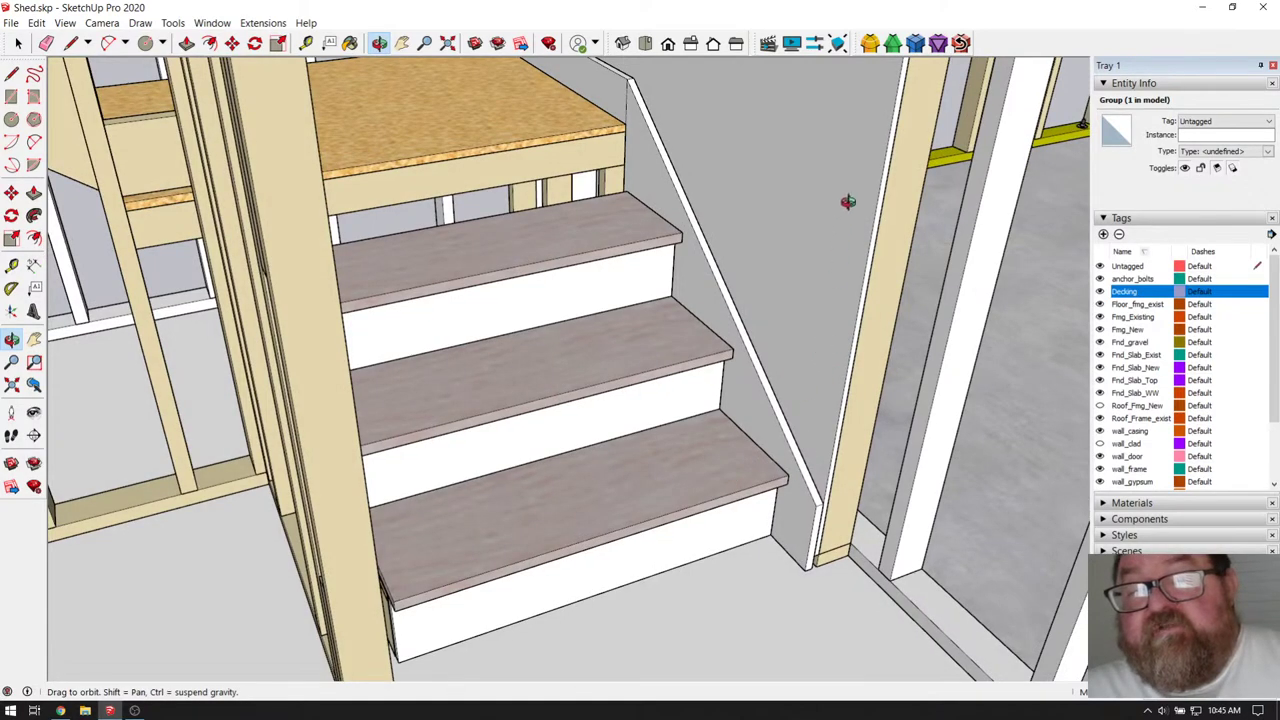
scroll(829, 278, "up", 3)
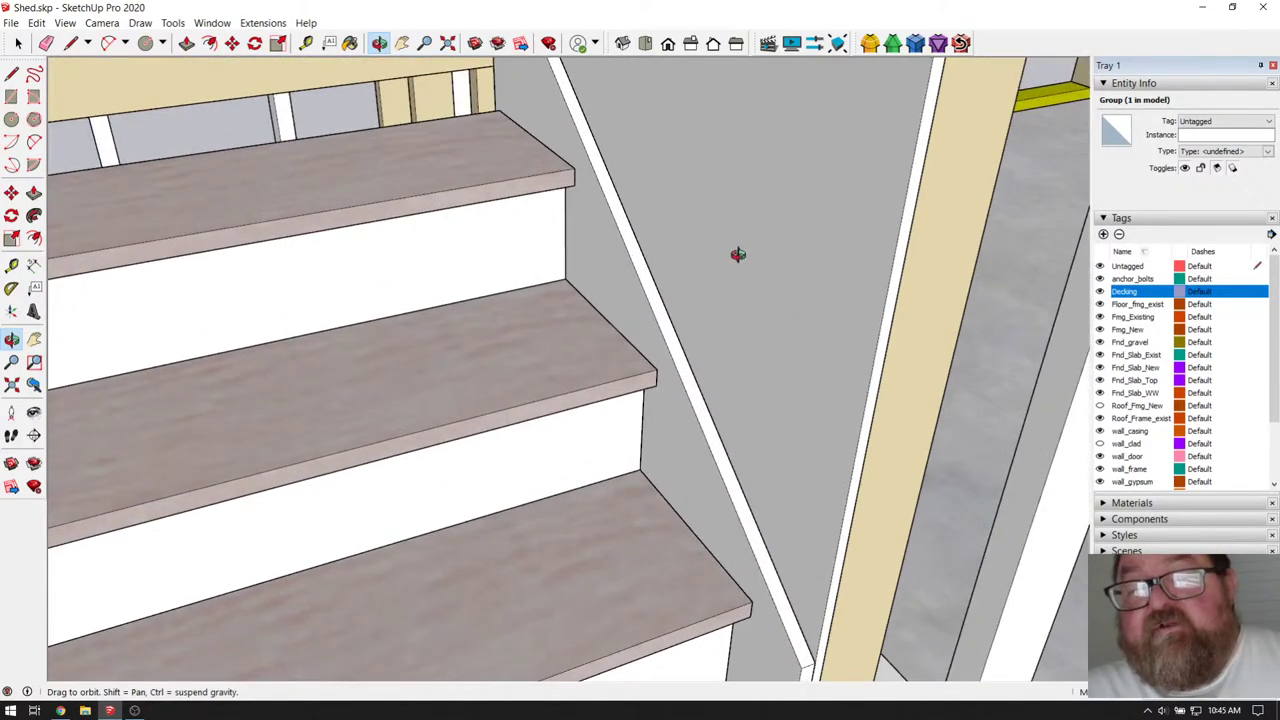
left_click_drag(759, 364, 780, 277)
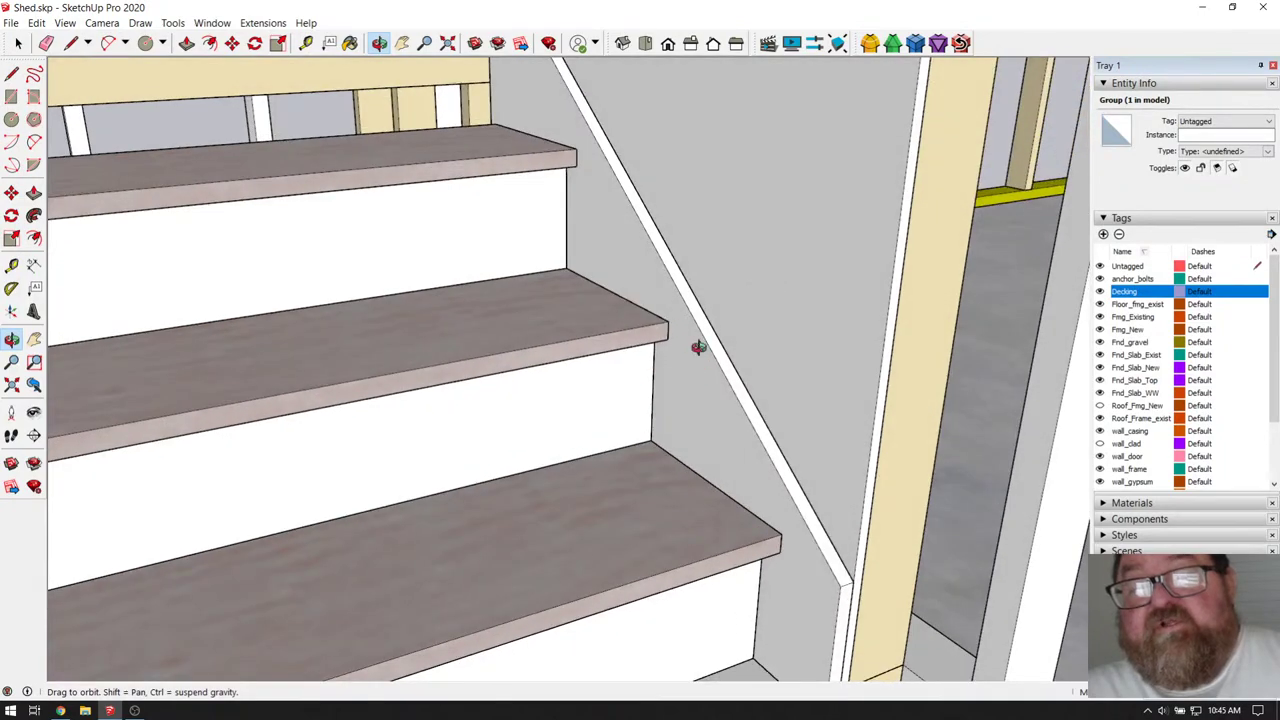
scroll(697, 346, "down", 3)
mouse_move(750, 435)
left_mouse_down()
mouse_move(726, 443)
mouse_move(770, 434)
left_mouse_up()
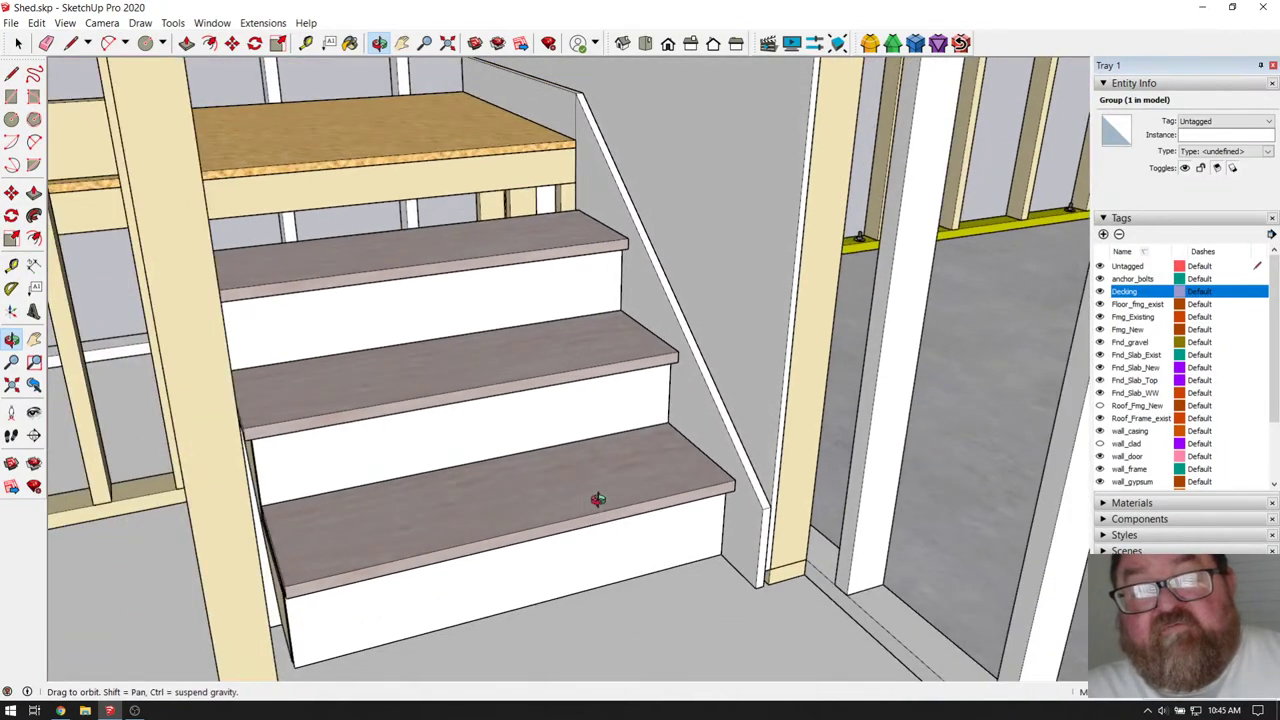
scroll(597, 499, "down", 2)
left_click_drag(560, 503, 591, 491)
scroll(591, 491, "up", 3)
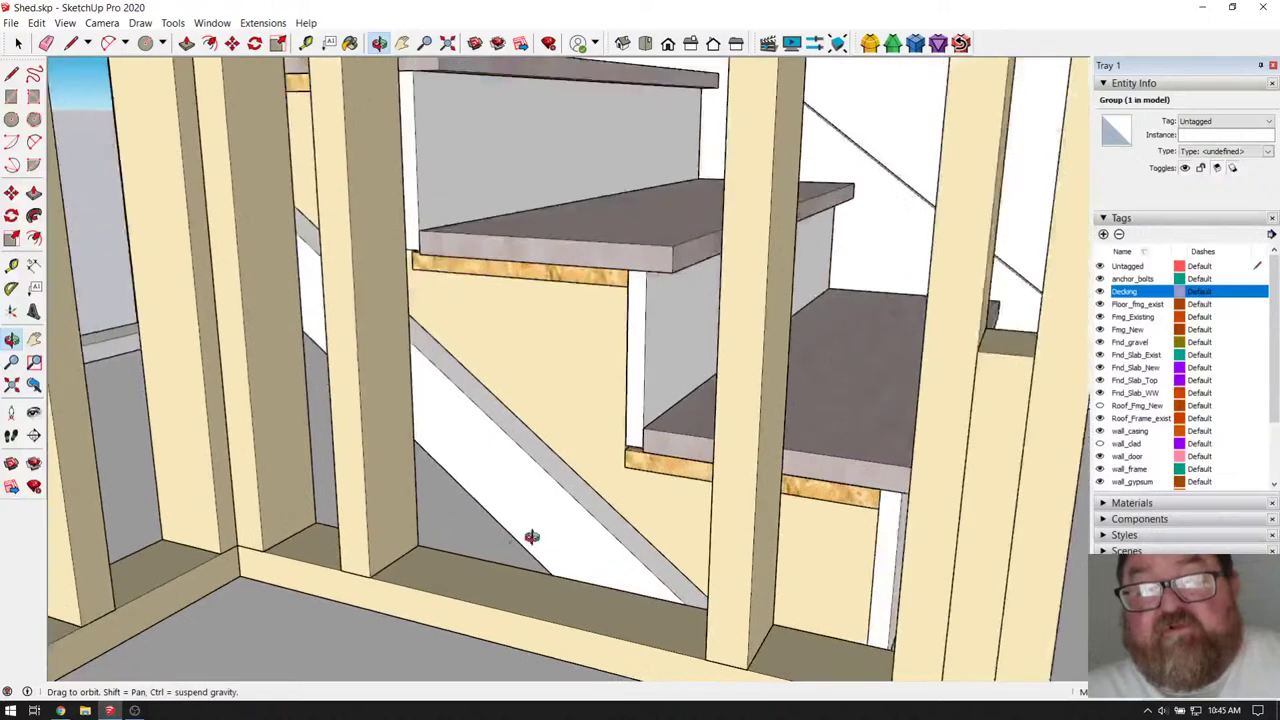
scroll(531, 537, "up", 1)
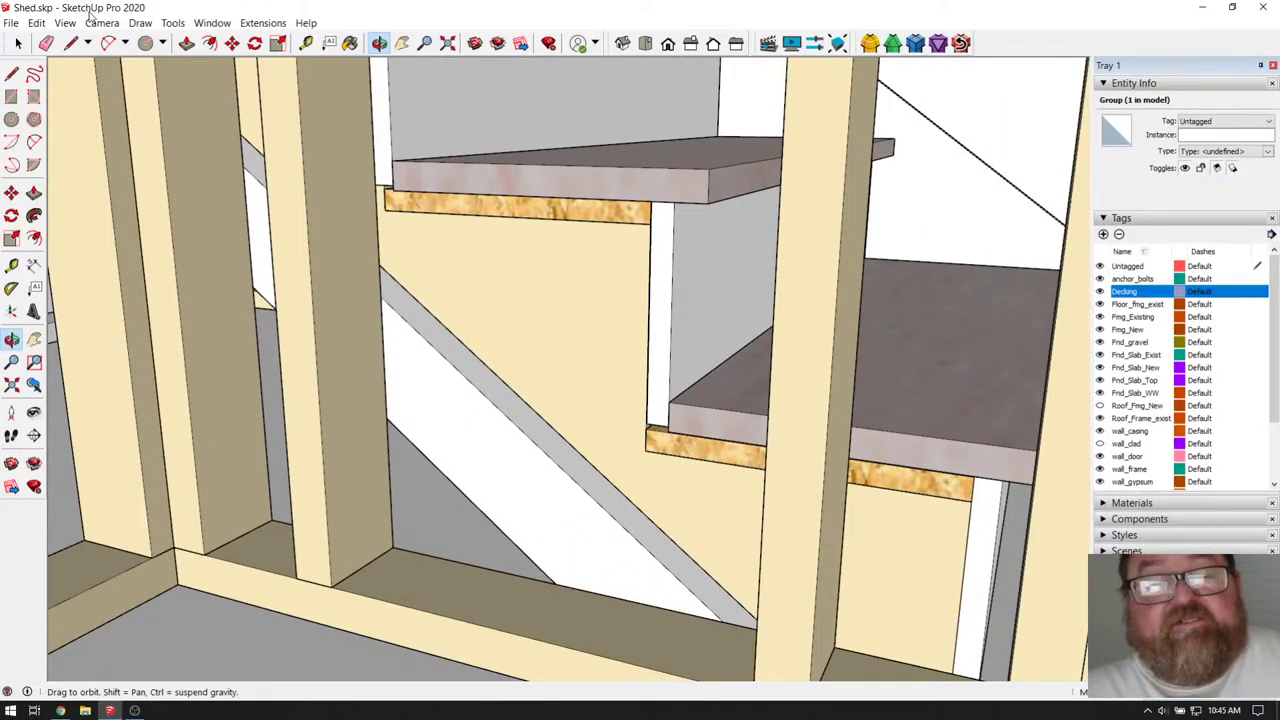
- Sample the medeek_lumber material for painting, undoing a stray coat behind the brace
left_click(352, 43)
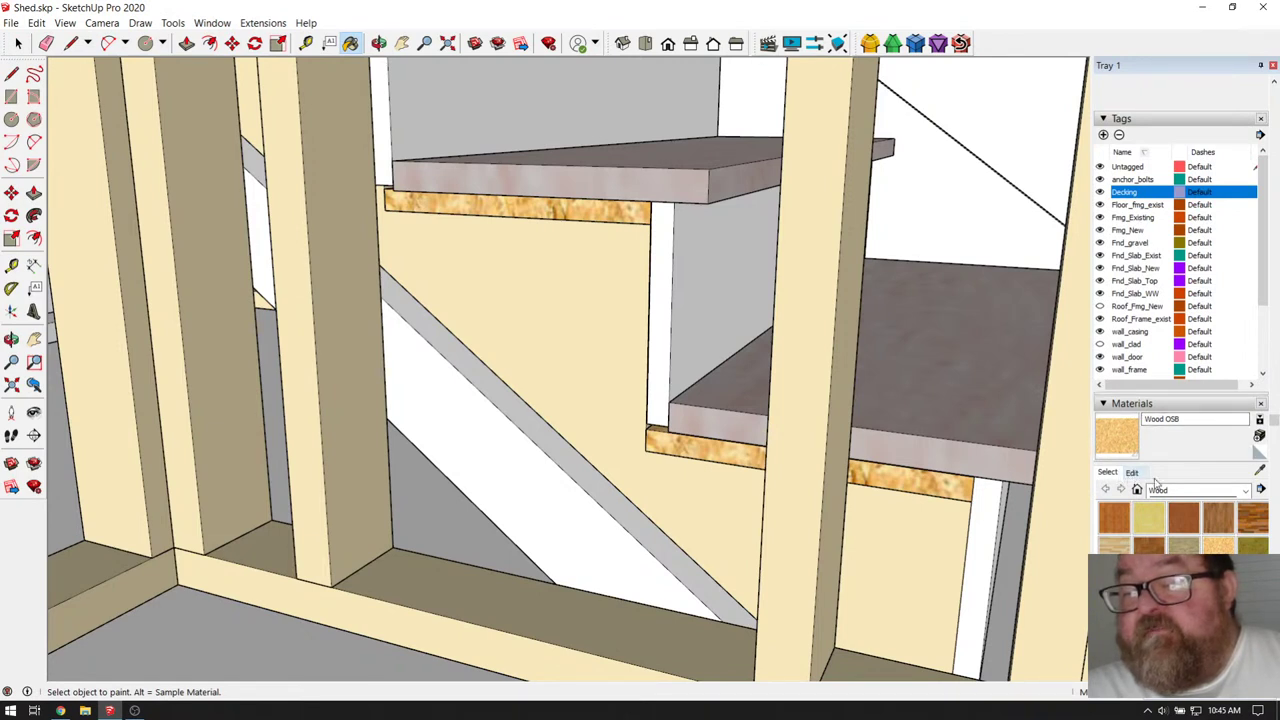
left_click(1260, 474)
left_click(605, 335)
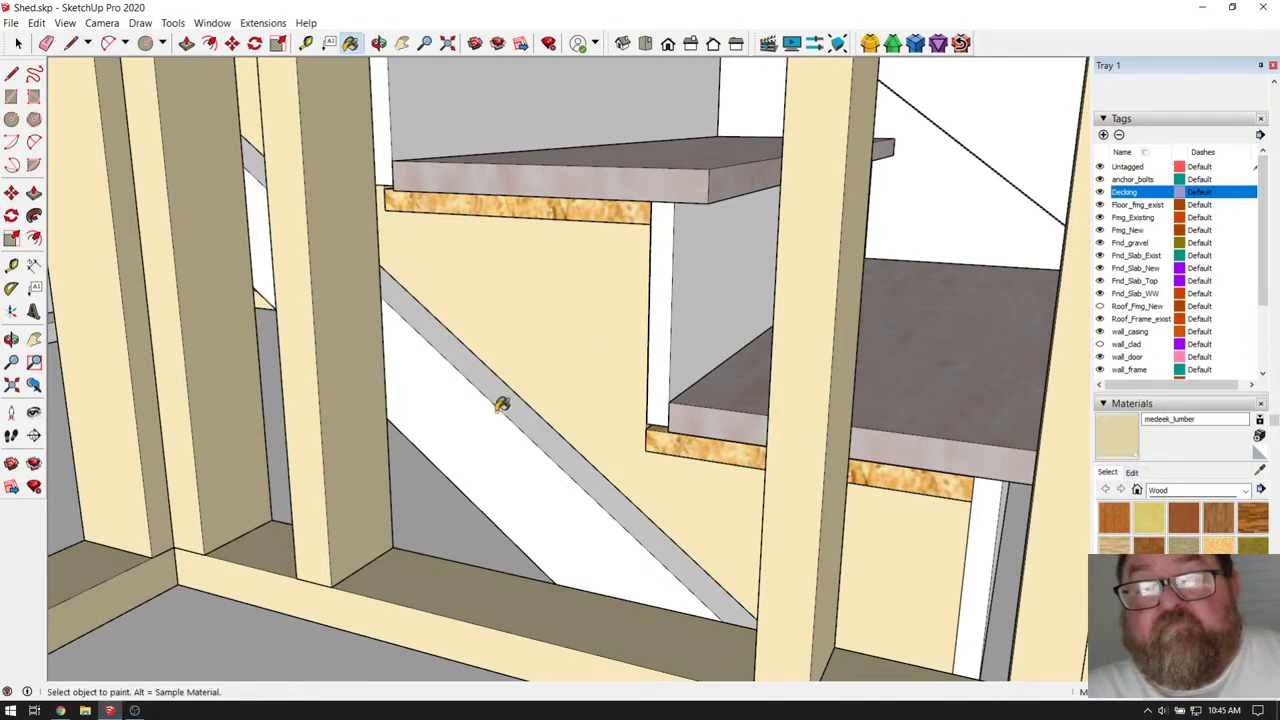
left_click(502, 405)
scroll(584, 452, "up", 2)
scroll(584, 452, "down", 2)
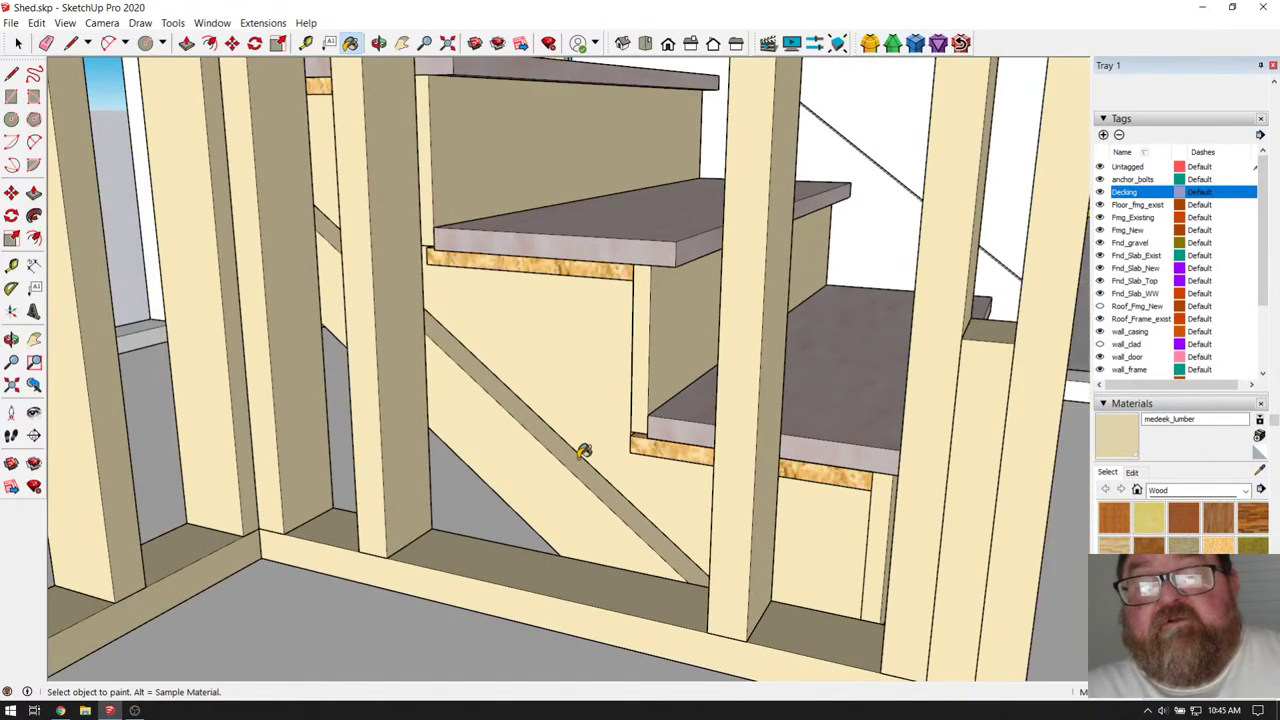
key("ctrl+z")
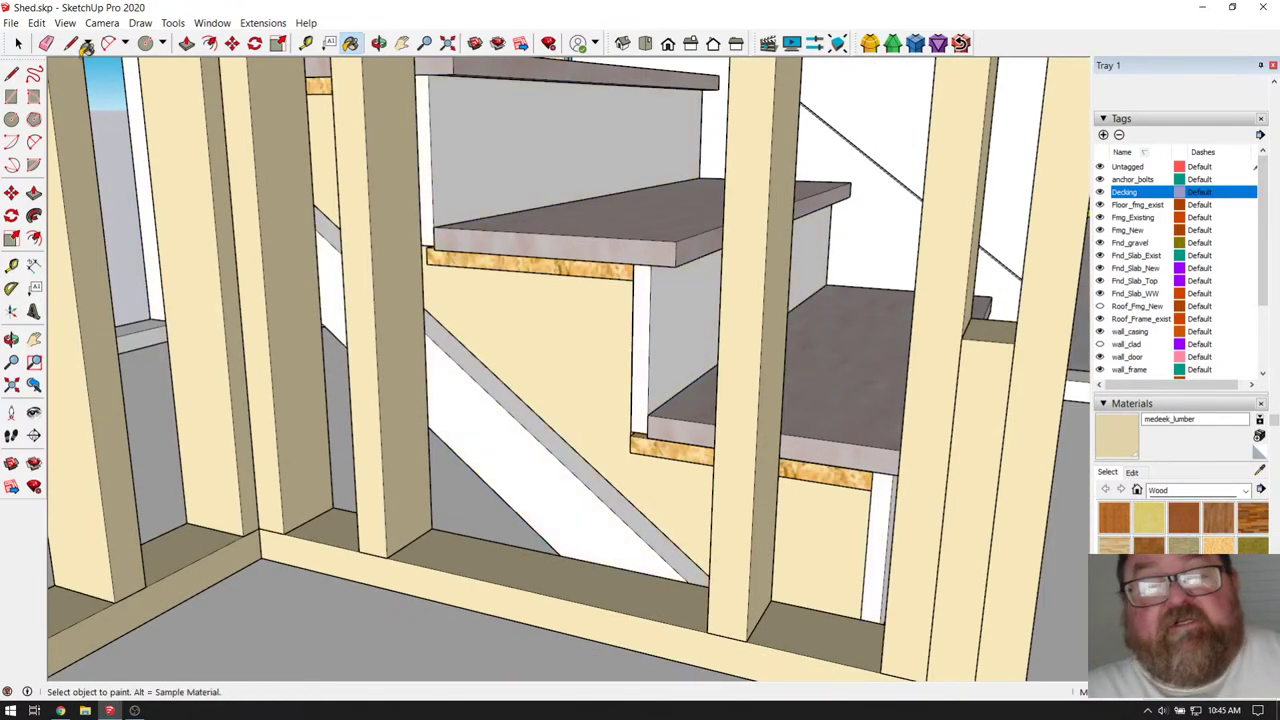
- Re-enter the Paint Bucket with B, then finish on the Select tool
left_click(17, 43)
left_click(10, 22)
key("b")
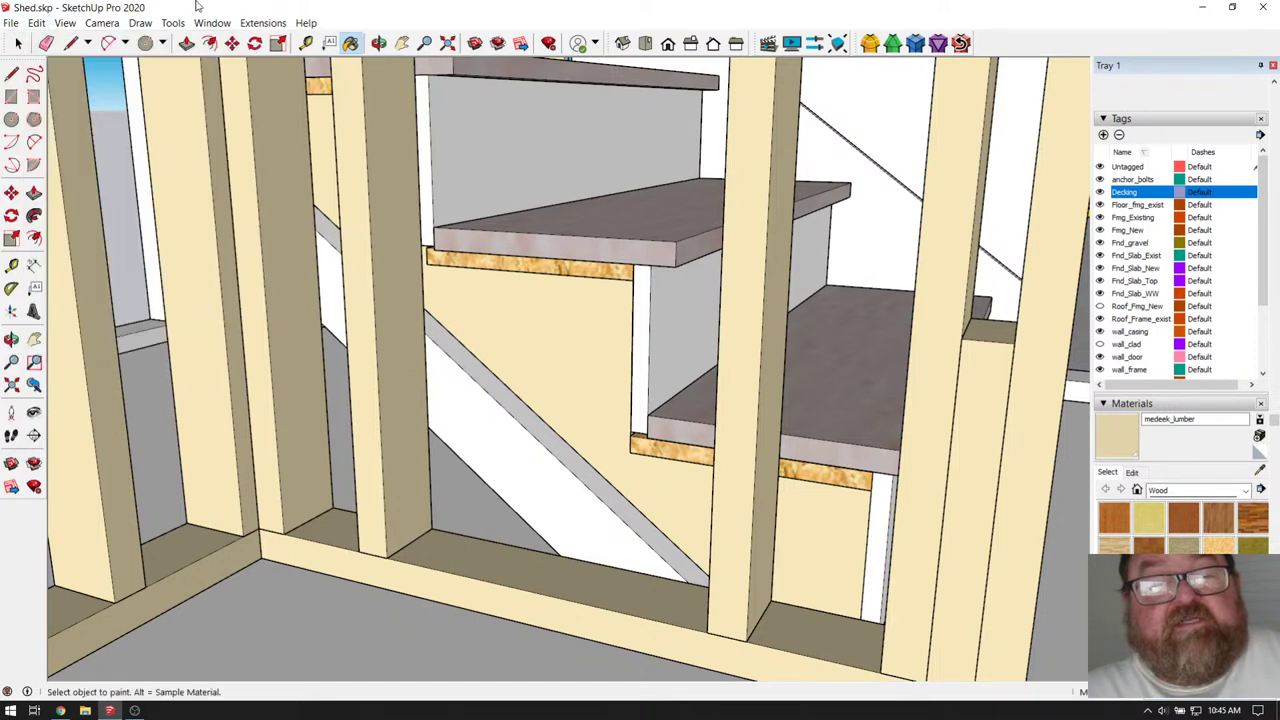
scroll(529, 312, "up", 2)
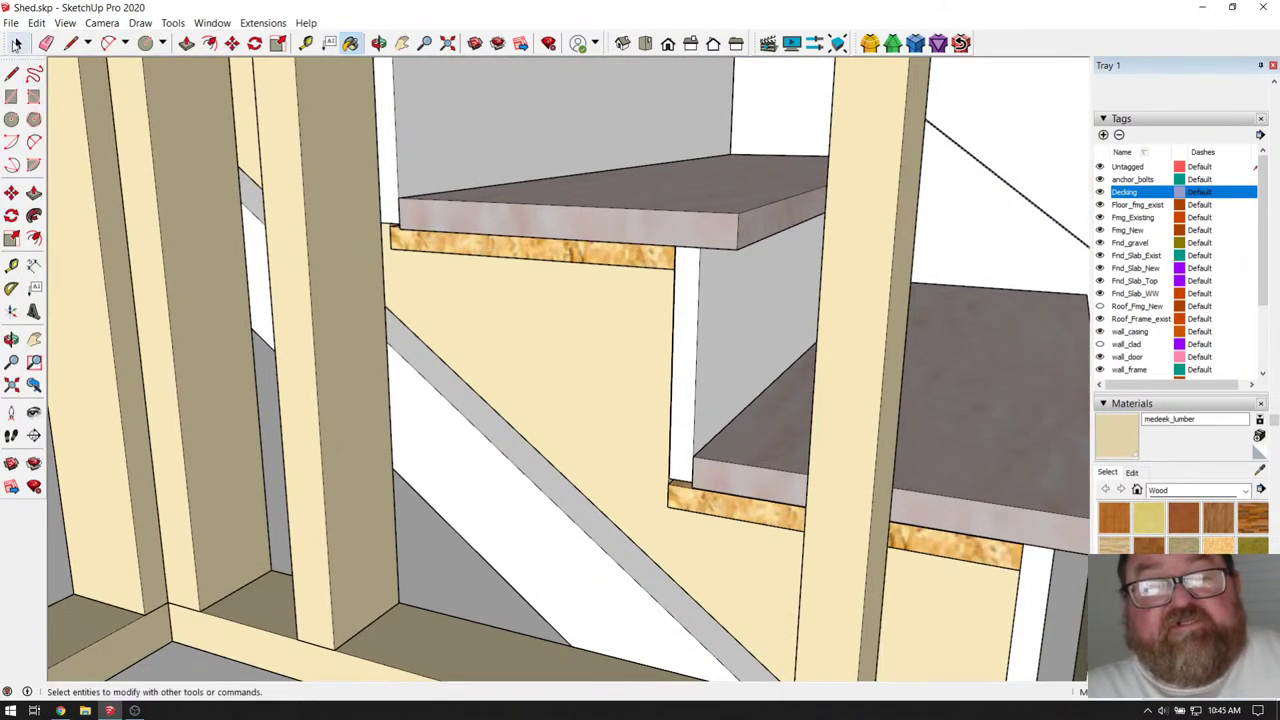
left_click(18, 43)
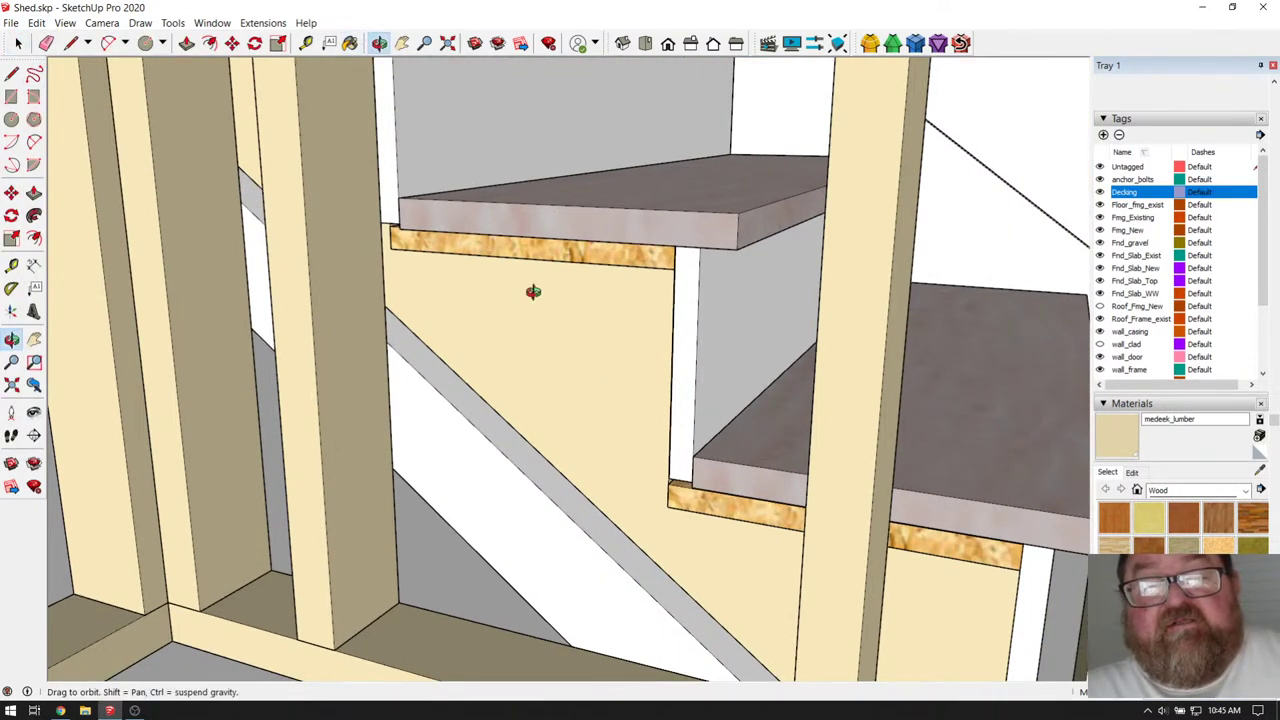
- Orbit around the painted stringers, landing and stud wall with its windows
middle_click_drag(523, 289, 565, 522)
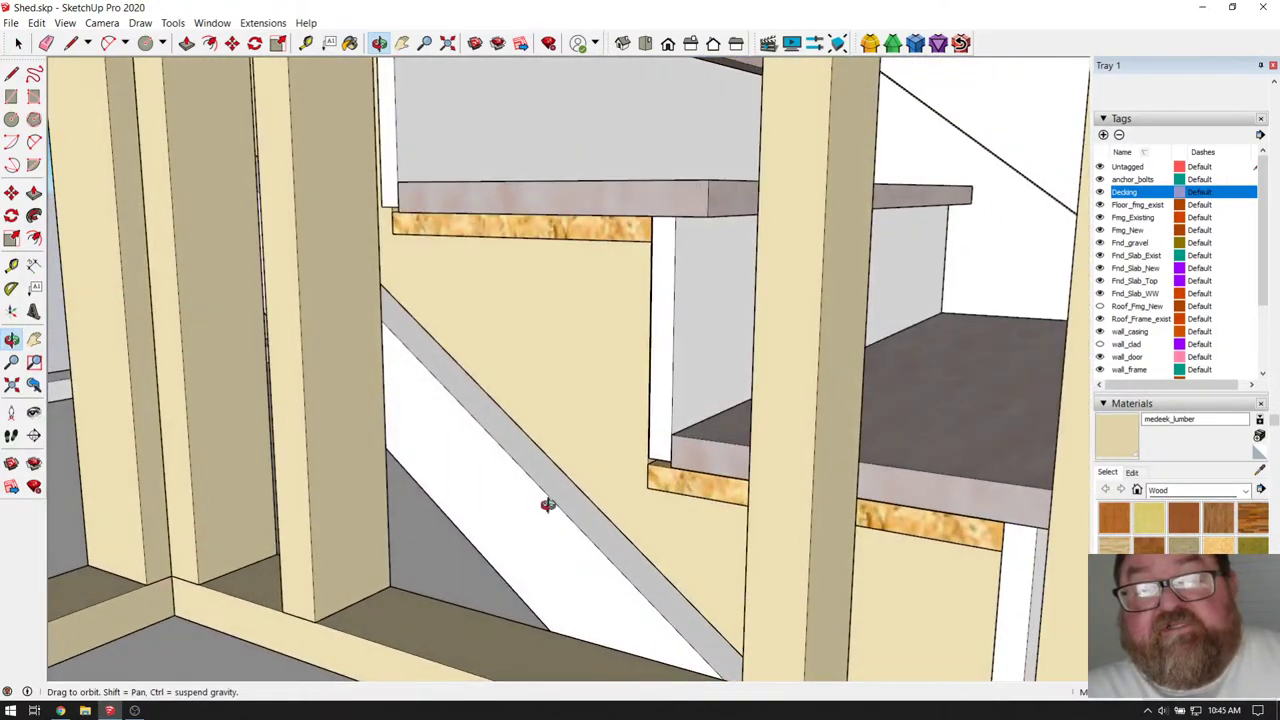
middle_click_drag(510, 466, 495, 508)
middle_click_drag(380, 418, 305, 452)
middle_click_drag(858, 426, 937, 266)
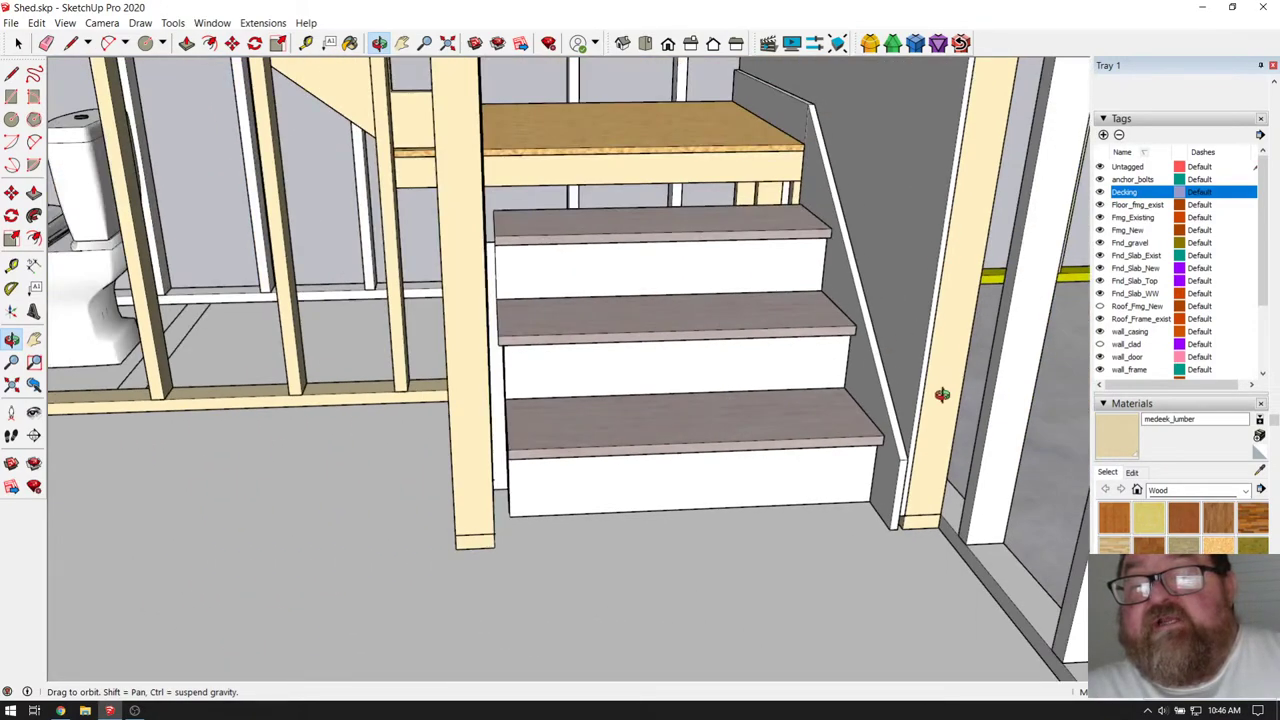
middle_click_drag(942, 395, 449, 406)
scroll(500, 423, "up", 5)
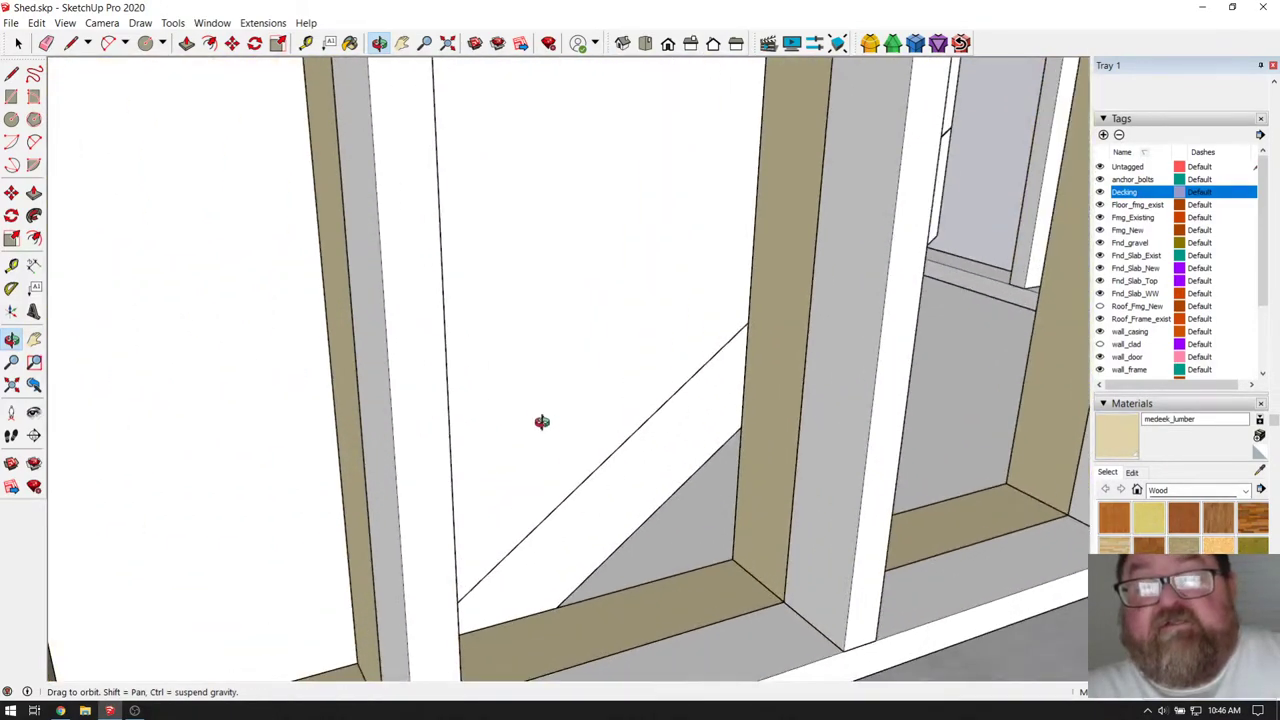
scroll(541, 421, "down", 4)
middle_click_drag(554, 400, 756, 440)
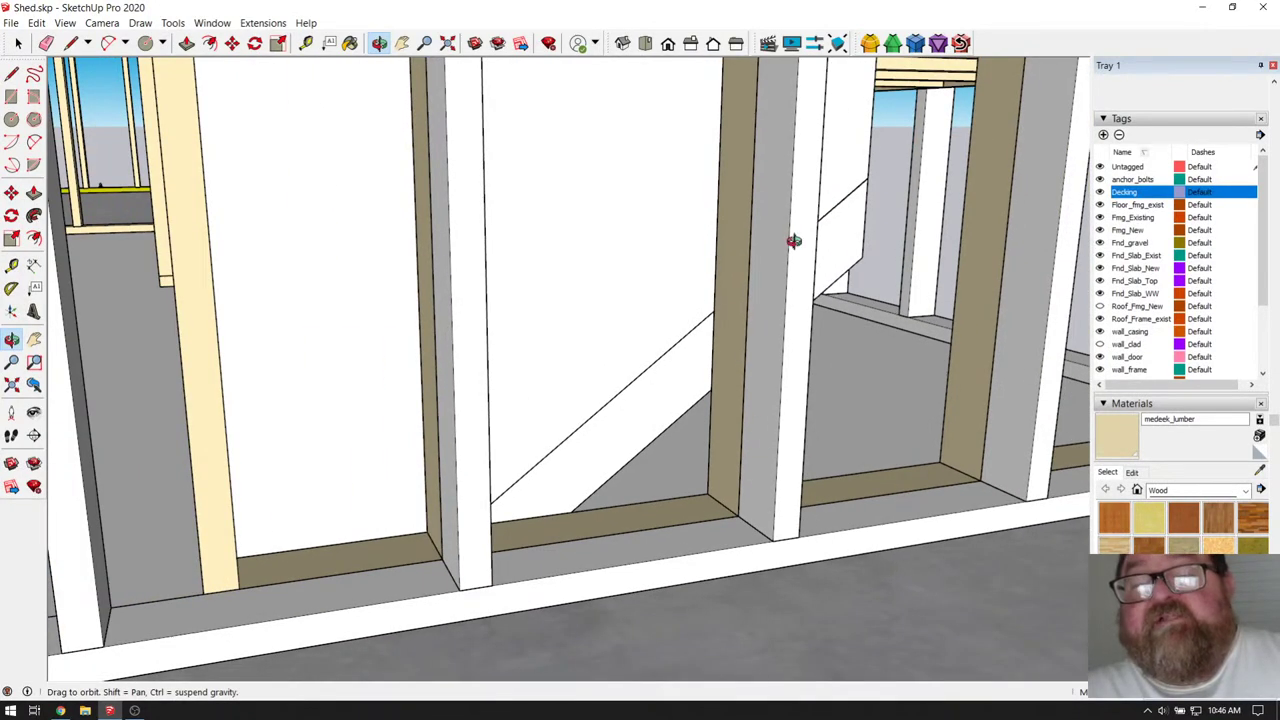
middle_click_drag(560, 410, 706, 213)
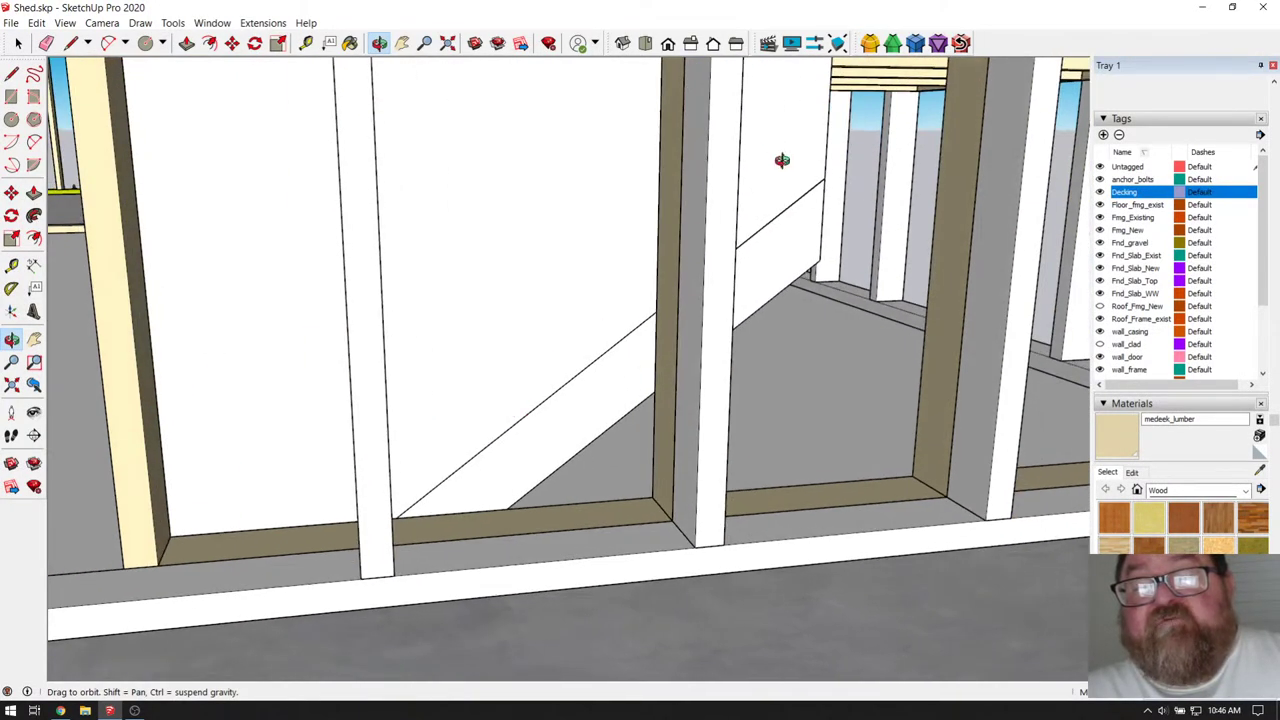
middle_click_drag(450, 420, 526, 428)
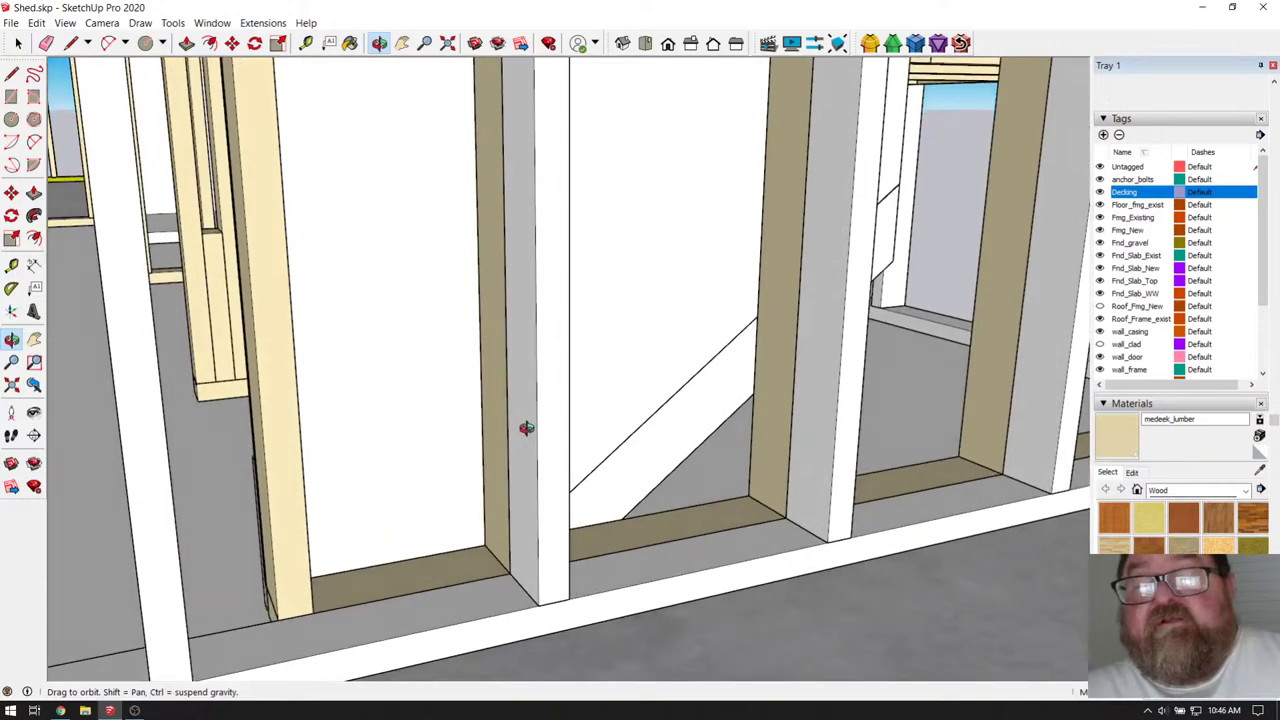
left_click_drag(704, 374, 1005, 391)
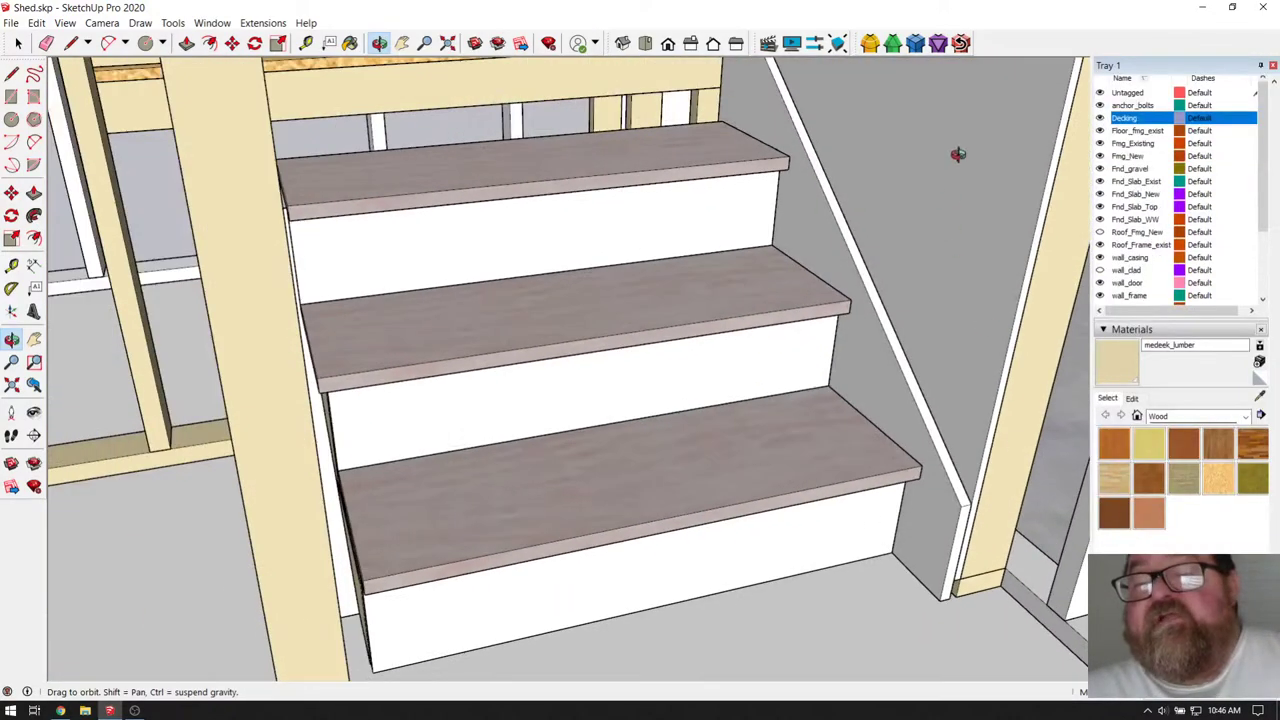
left_click_drag(899, 361, 889, 387)
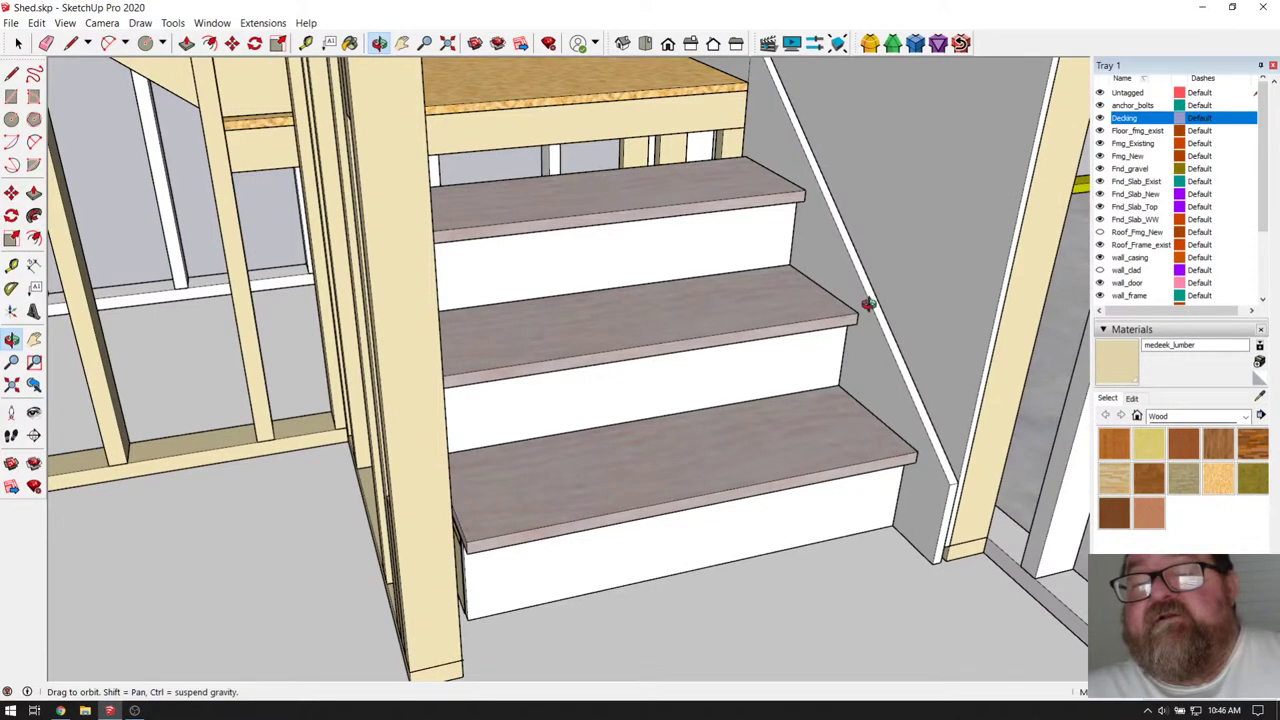
- Zoom and orbit onto the post beside the treads and the tread surfaces
scroll(832, 228, "up", 3)
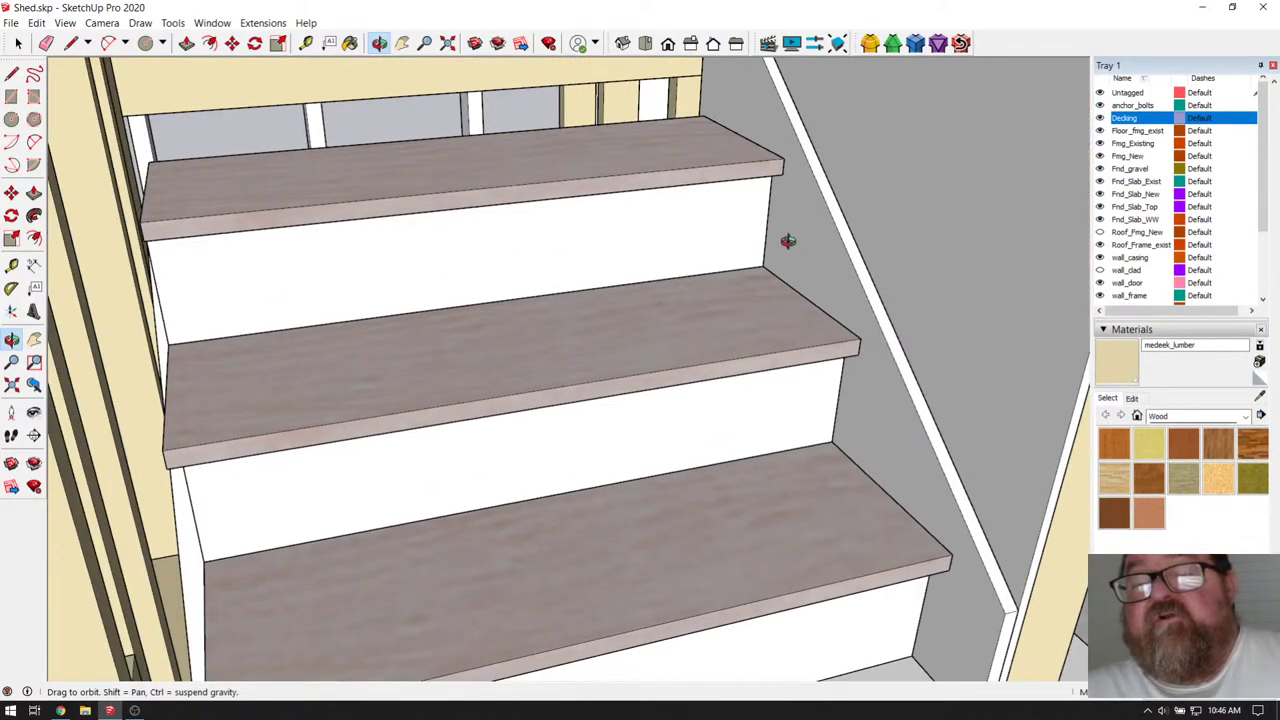
left_click_drag(788, 241, 749, 149)
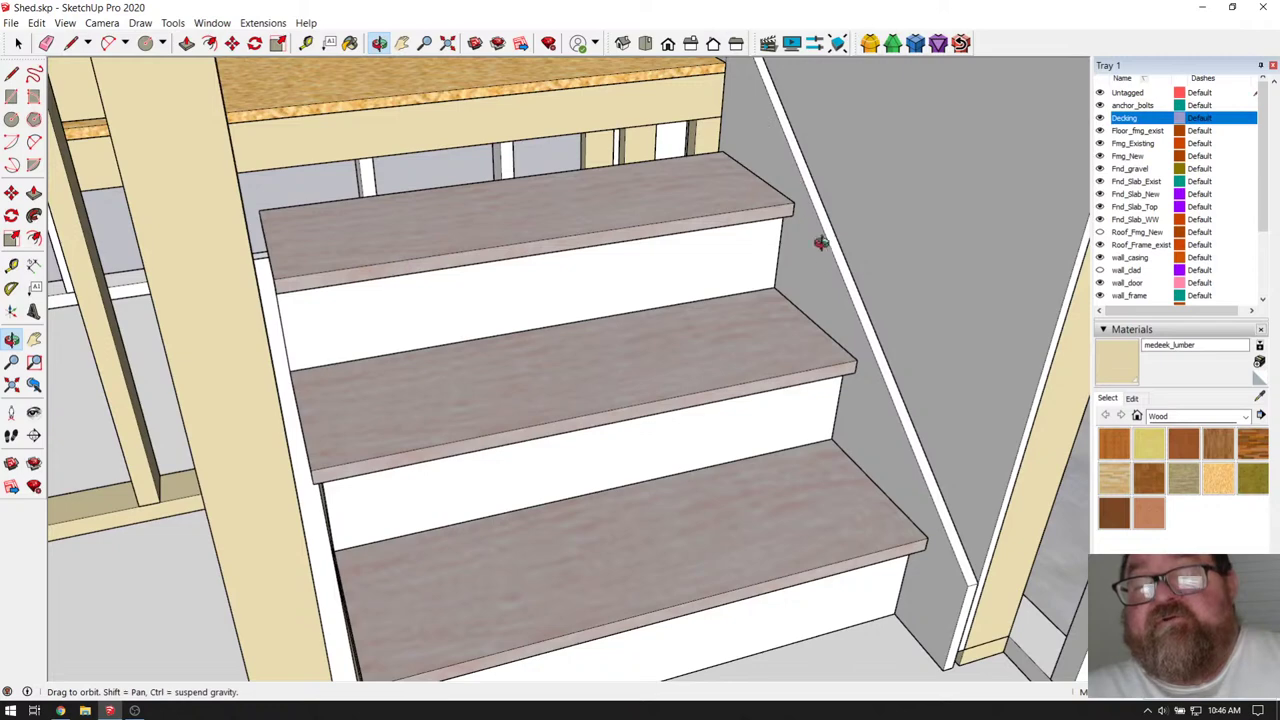
left_click_drag(820, 242, 817, 112)
scroll(935, 313, "up", 3)
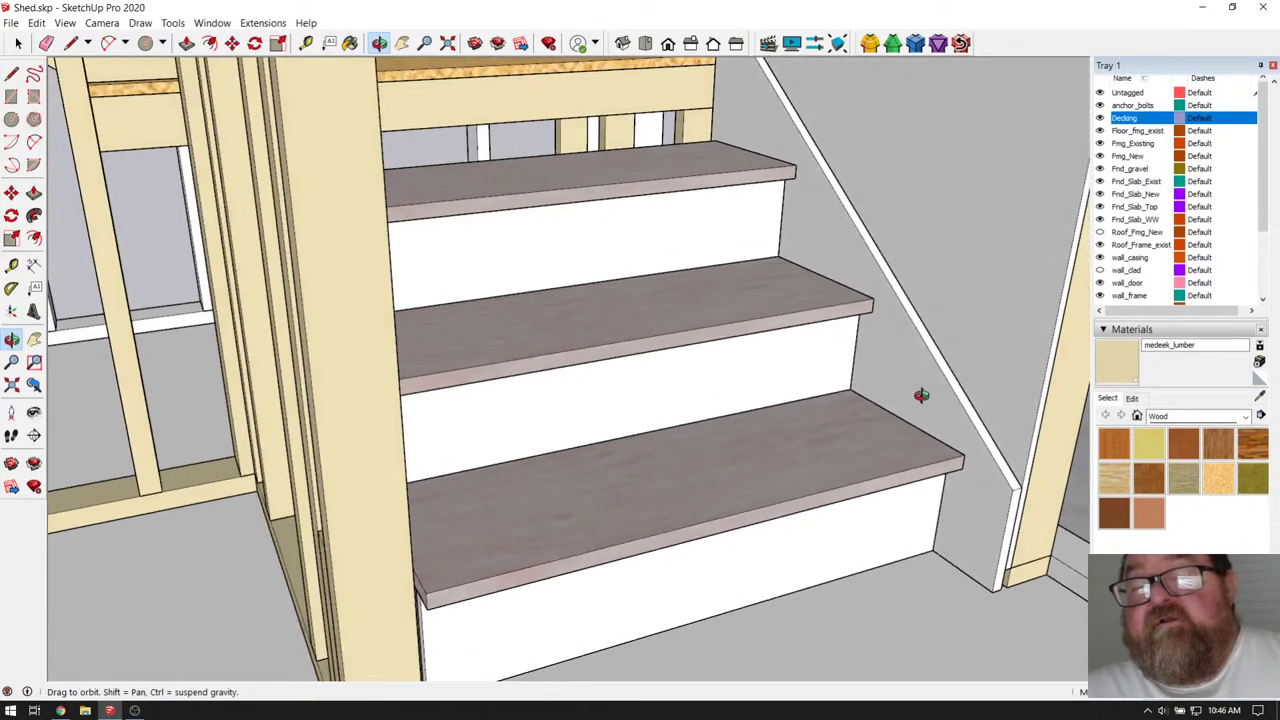
scroll(889, 531, "up", 4)
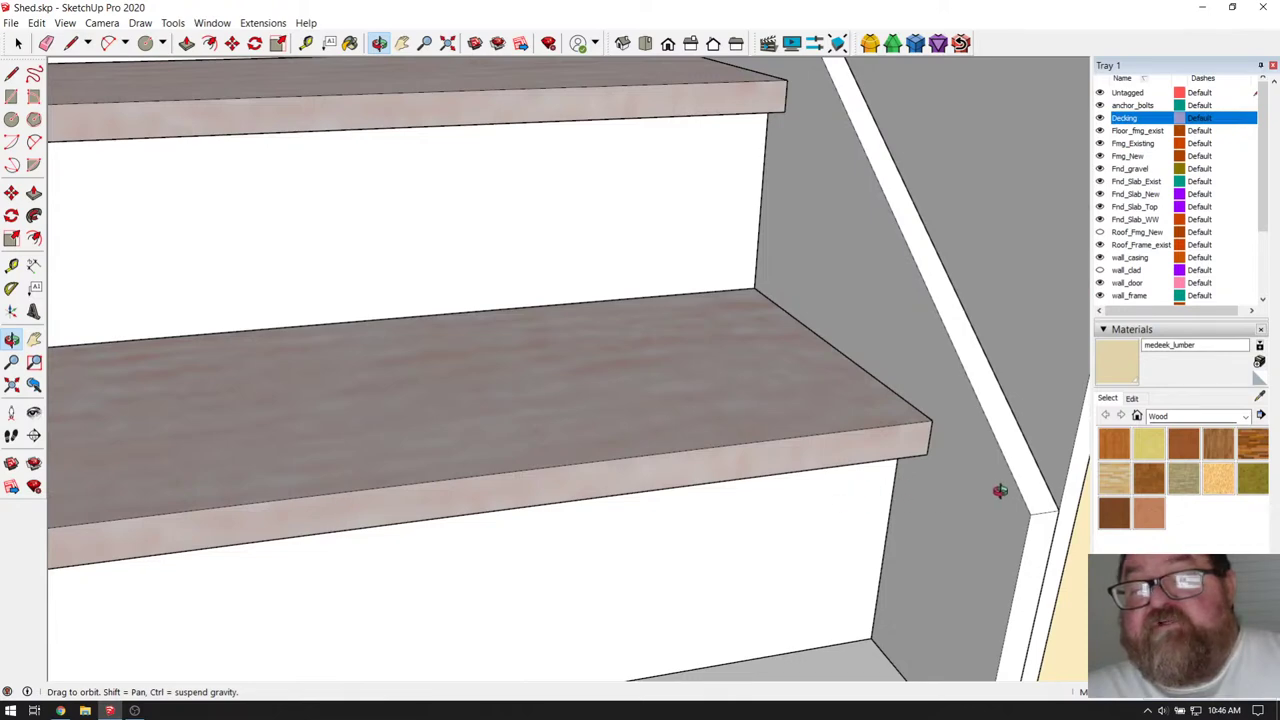
left_click_drag(927, 455, 915, 377)
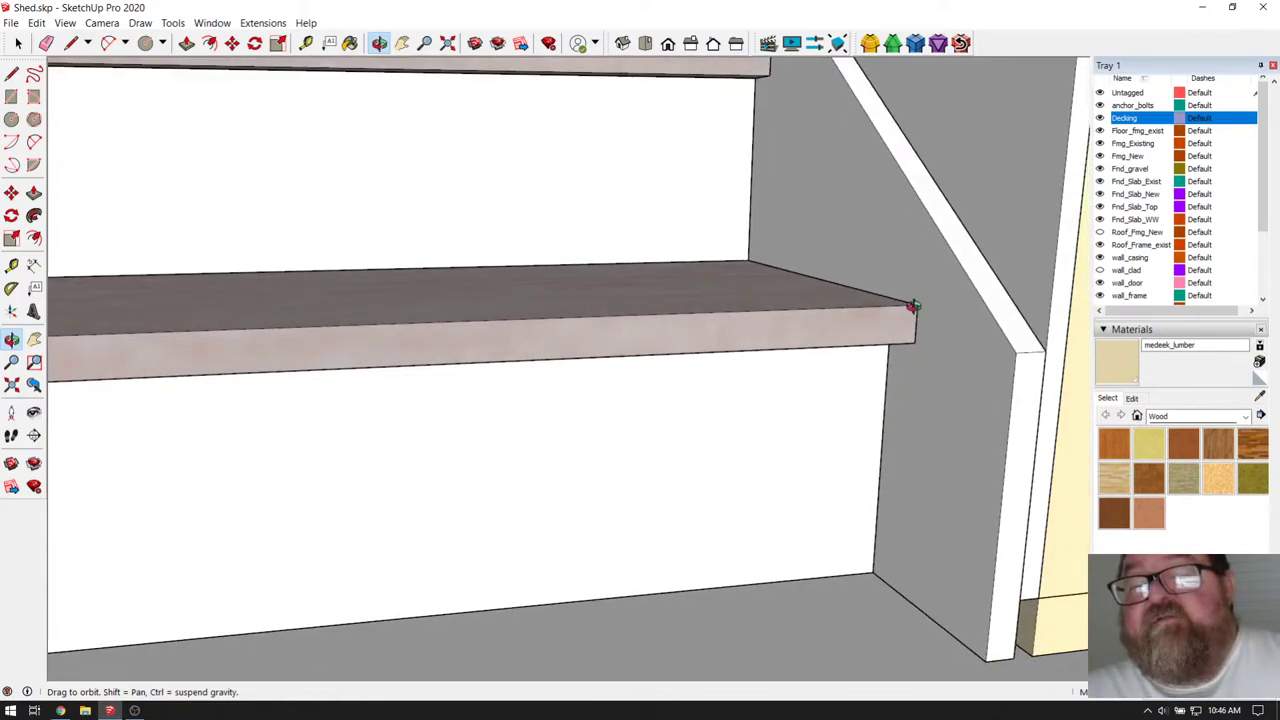
left_click_drag(913, 307, 866, 440)
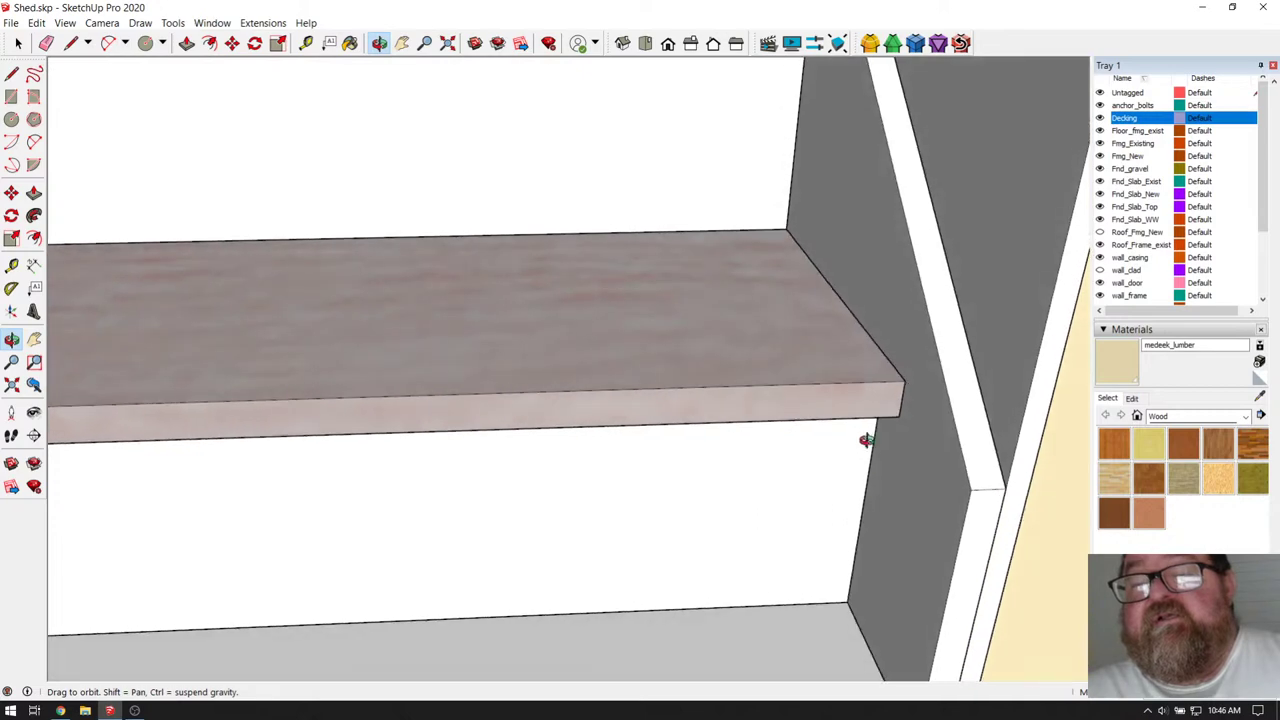
scroll(866, 440, "down", 6)
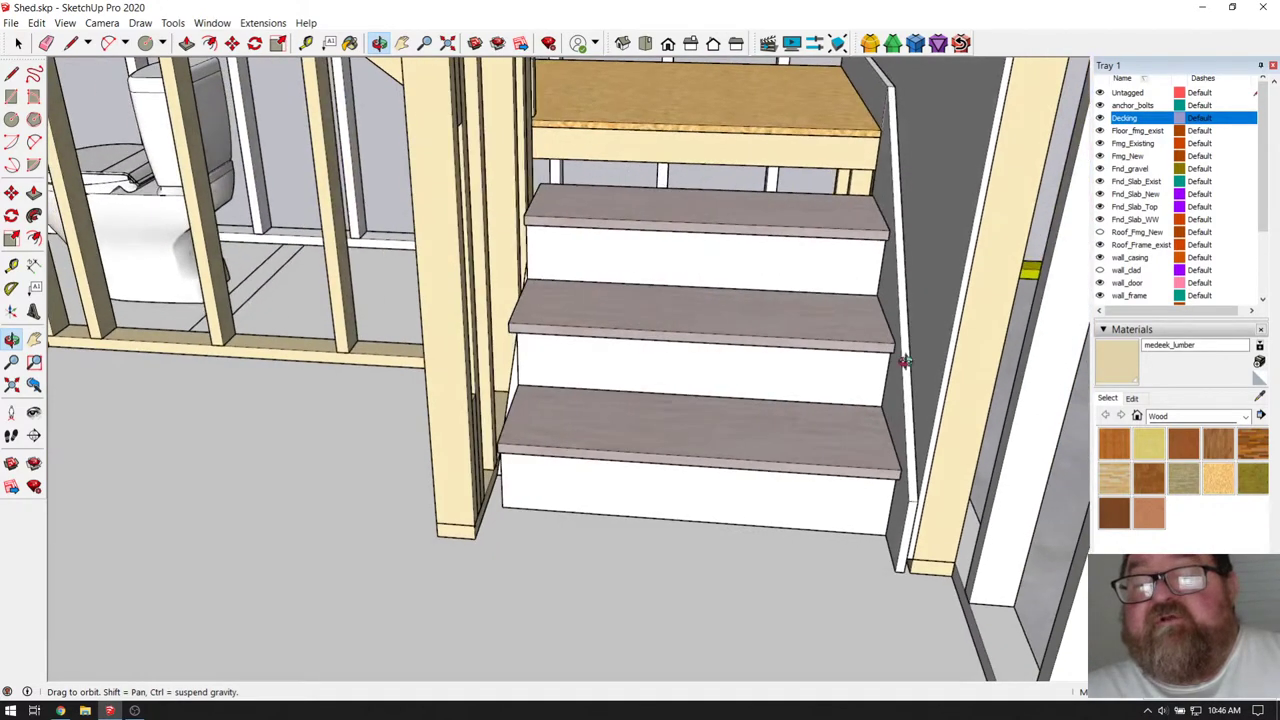
scroll(493, 407, "up", 8)
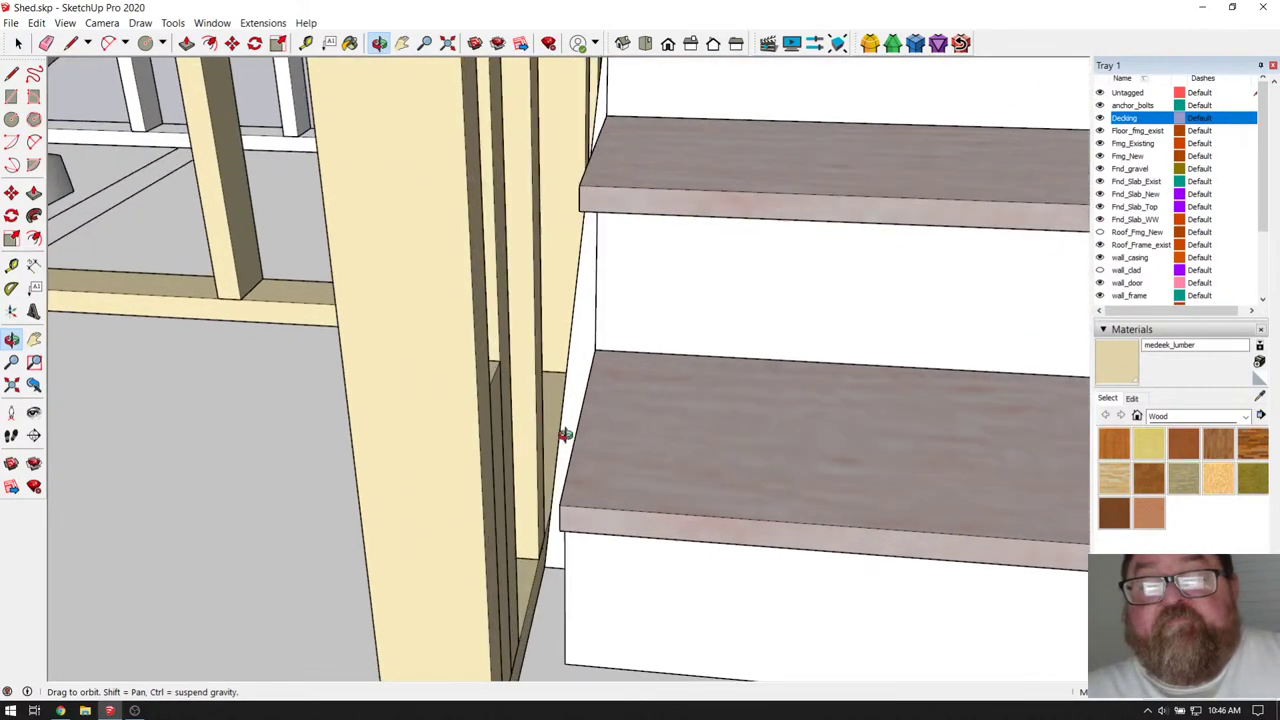
scroll(686, 438, "down", 7)
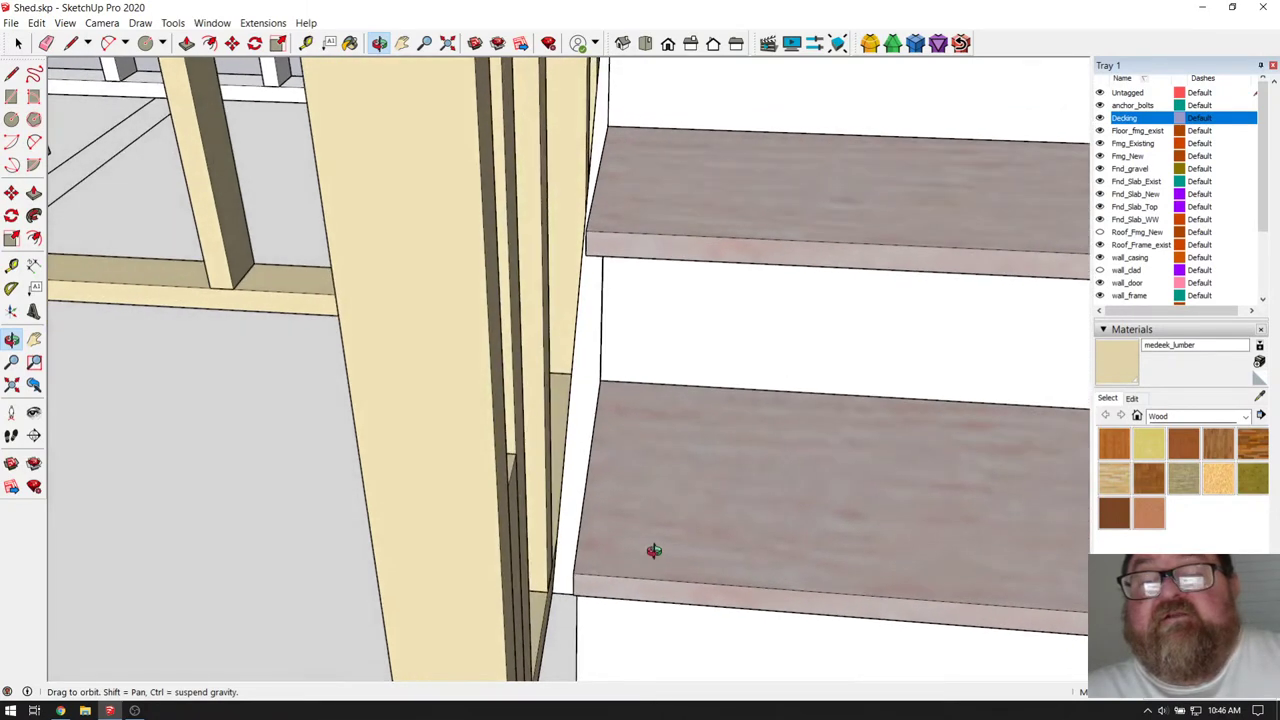
scroll(731, 527, "up", 5)
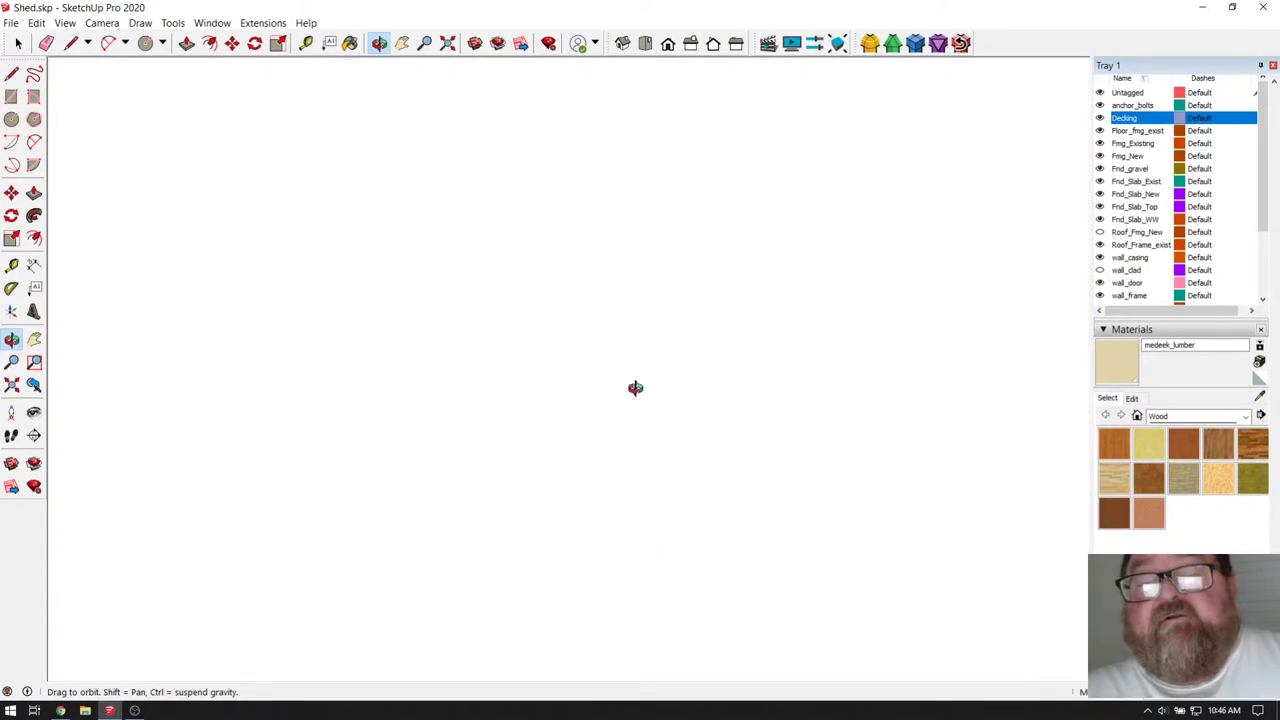
- Zoom to extents, then orbit down through the stair opening into the bathroom
left_click(446, 46)
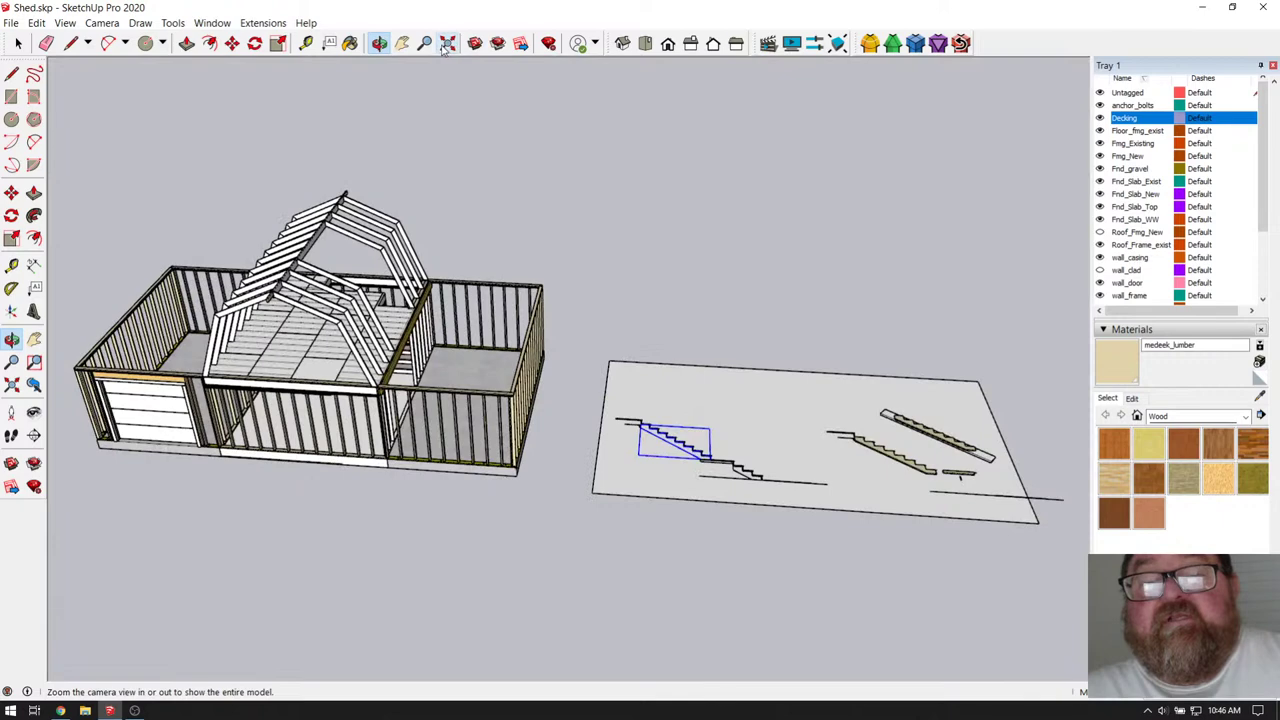
left_click_drag(735, 411, 634, 443)
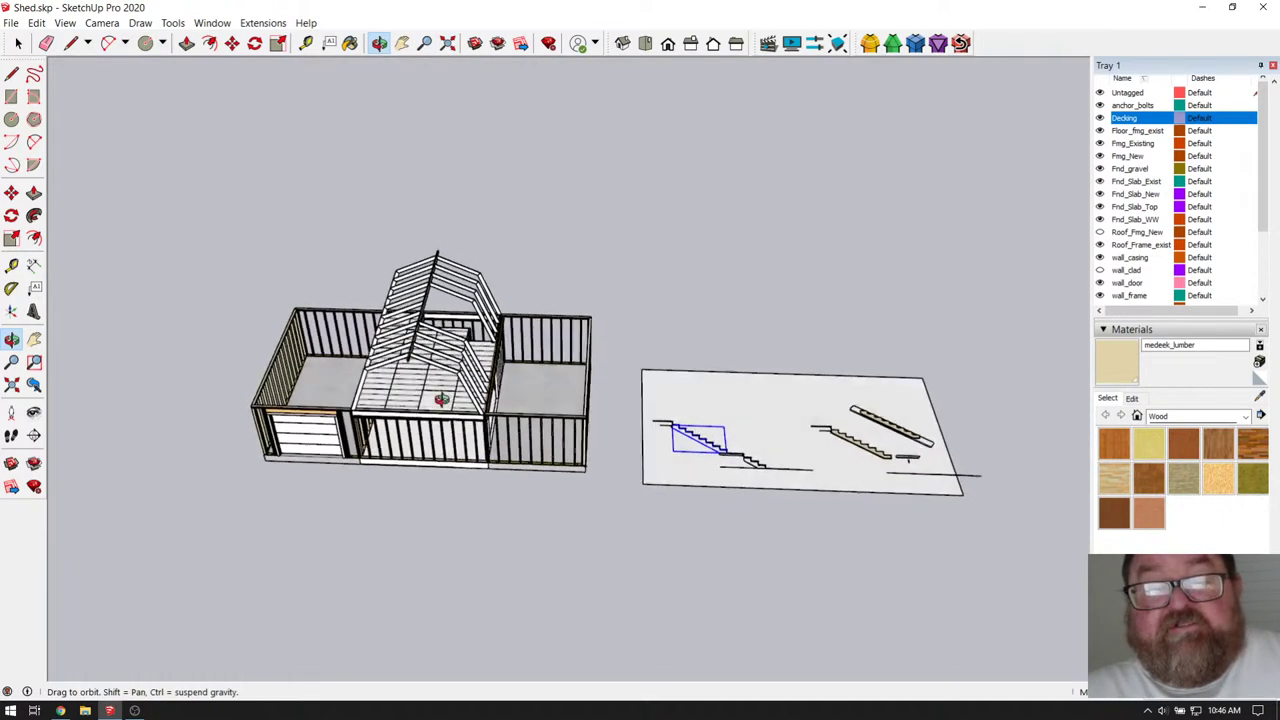
left_click_drag(441, 399, 372, 392)
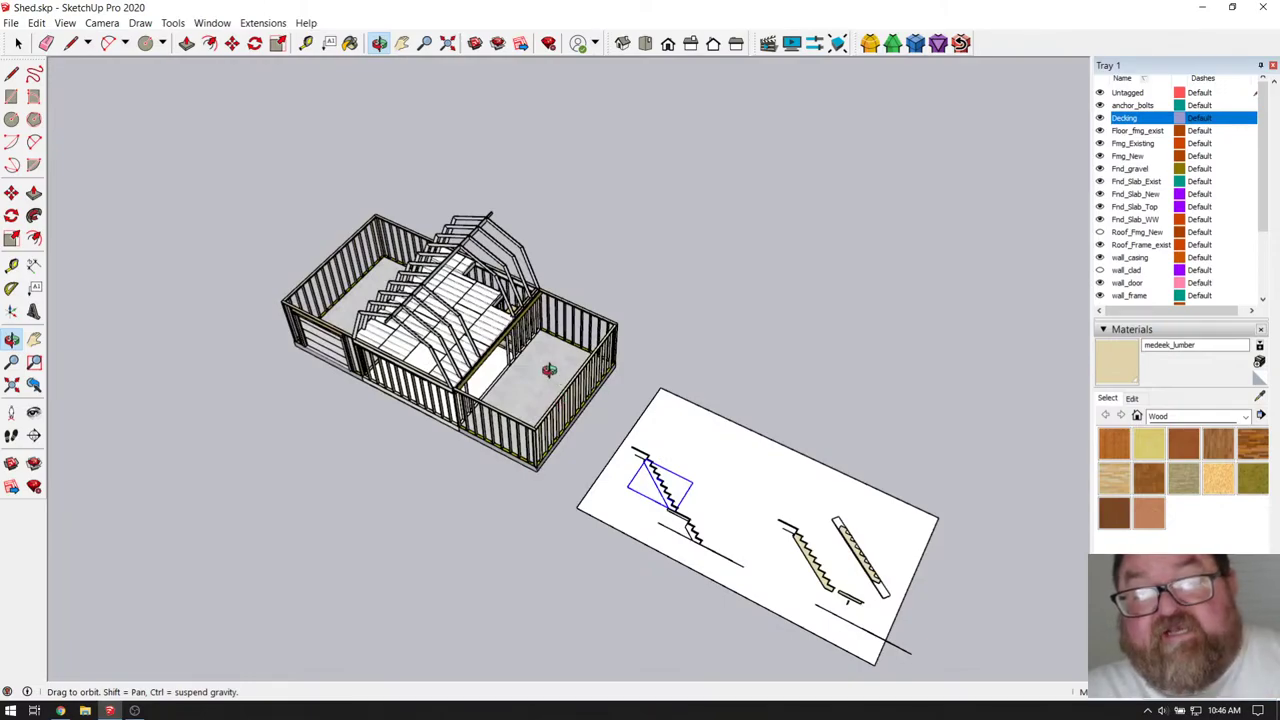
left_click_drag(549, 370, 586, 286)
scroll(504, 309, "up", 10)
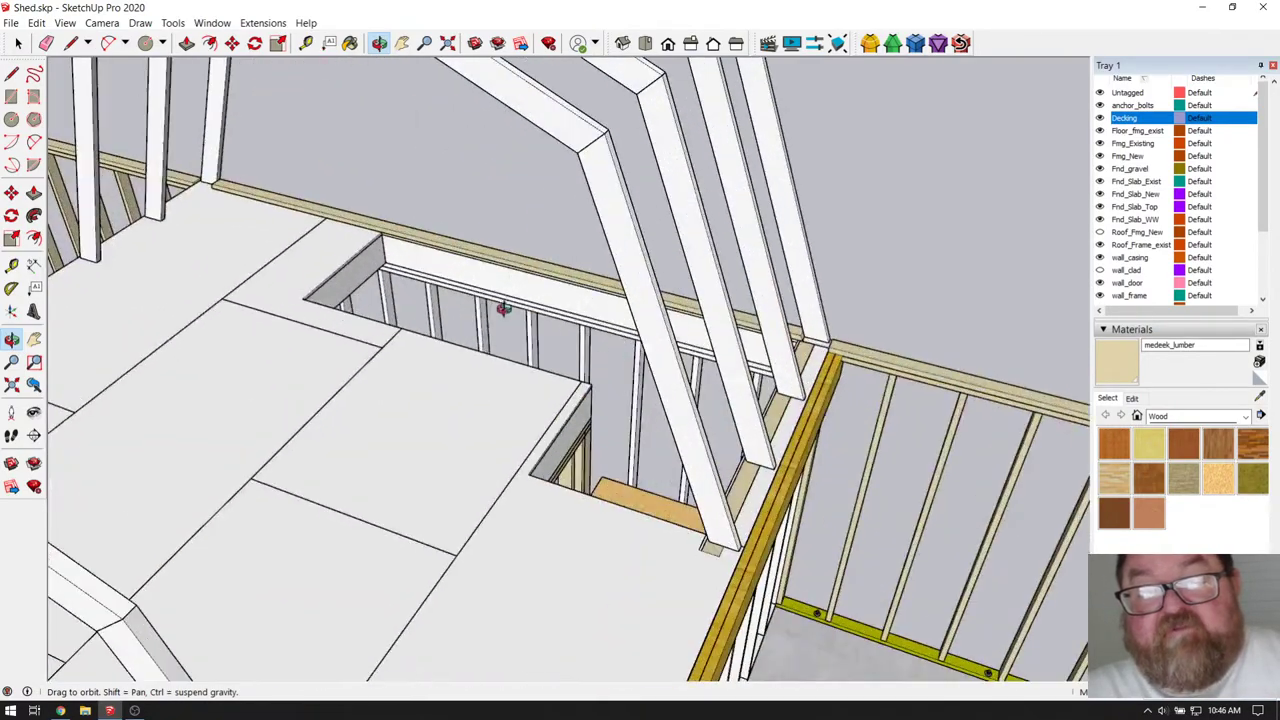
left_click_drag(504, 309, 609, 337)
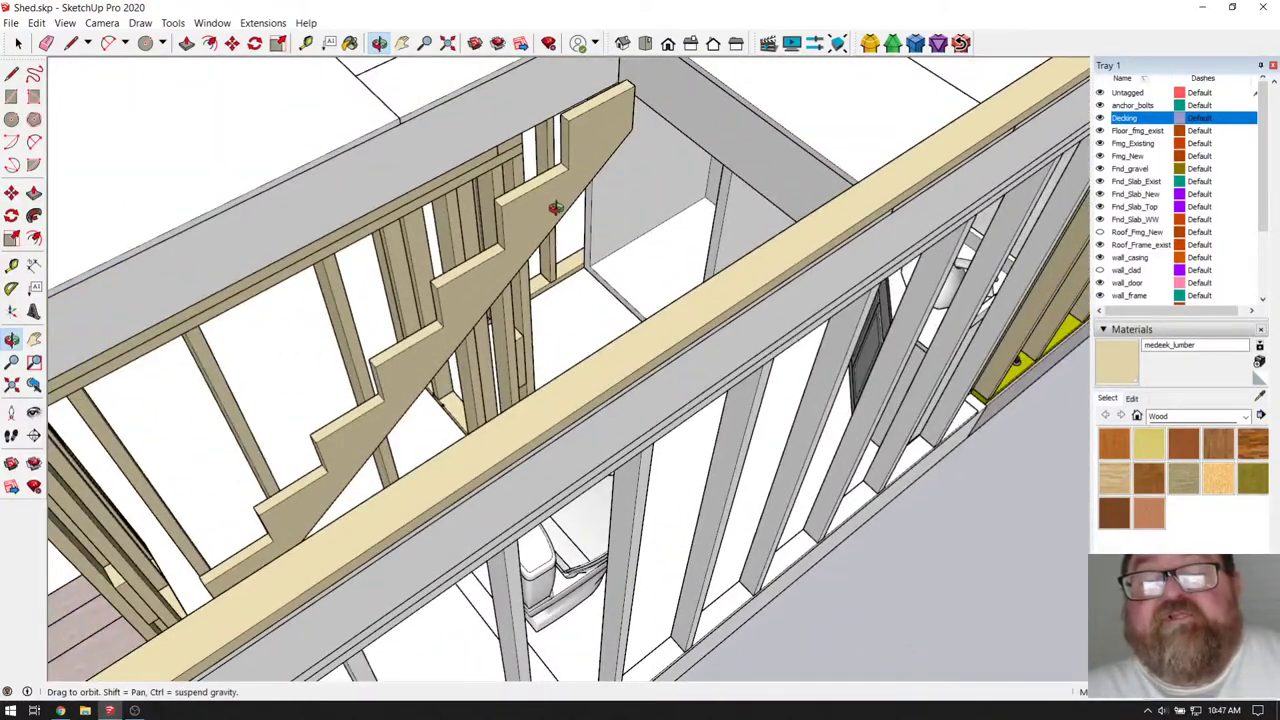
left_click_drag(555, 208, 770, 176)
left_click_drag(632, 174, 622, 100)
- Measure the 1 3/4" wall edge and the board's 8 11/16" vertical drop
left_click(307, 43)
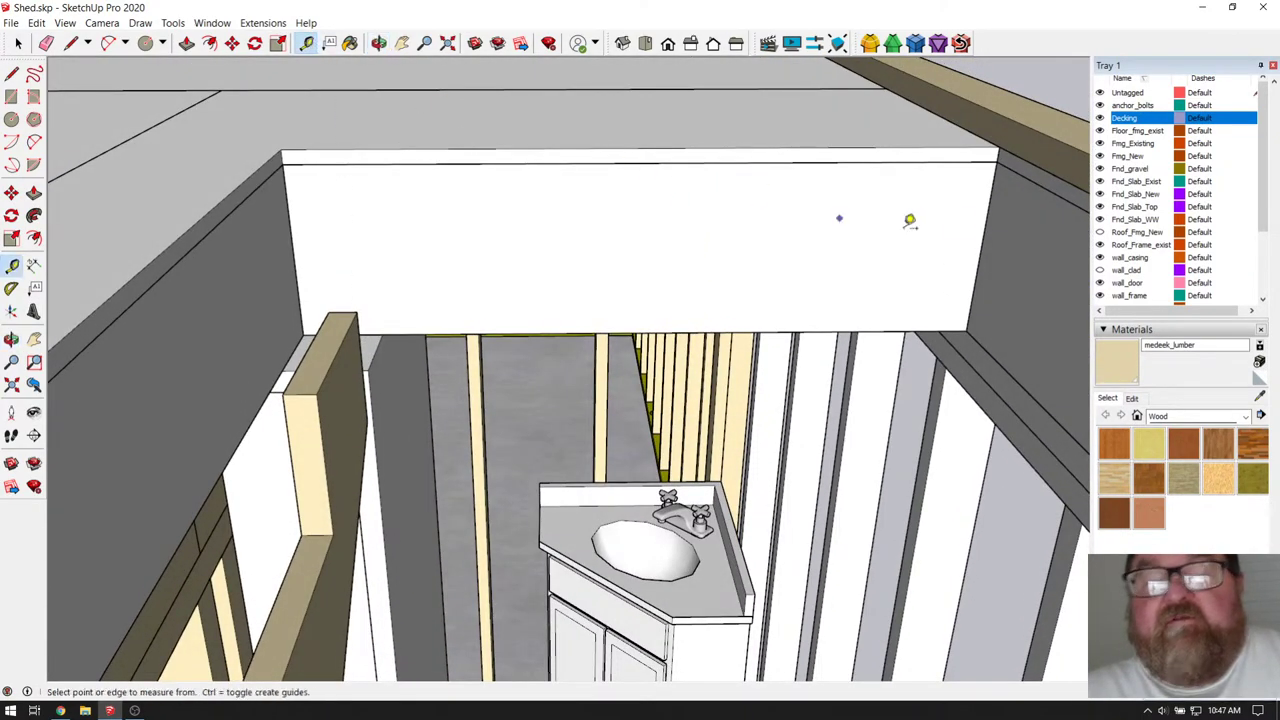
left_click(986, 220)
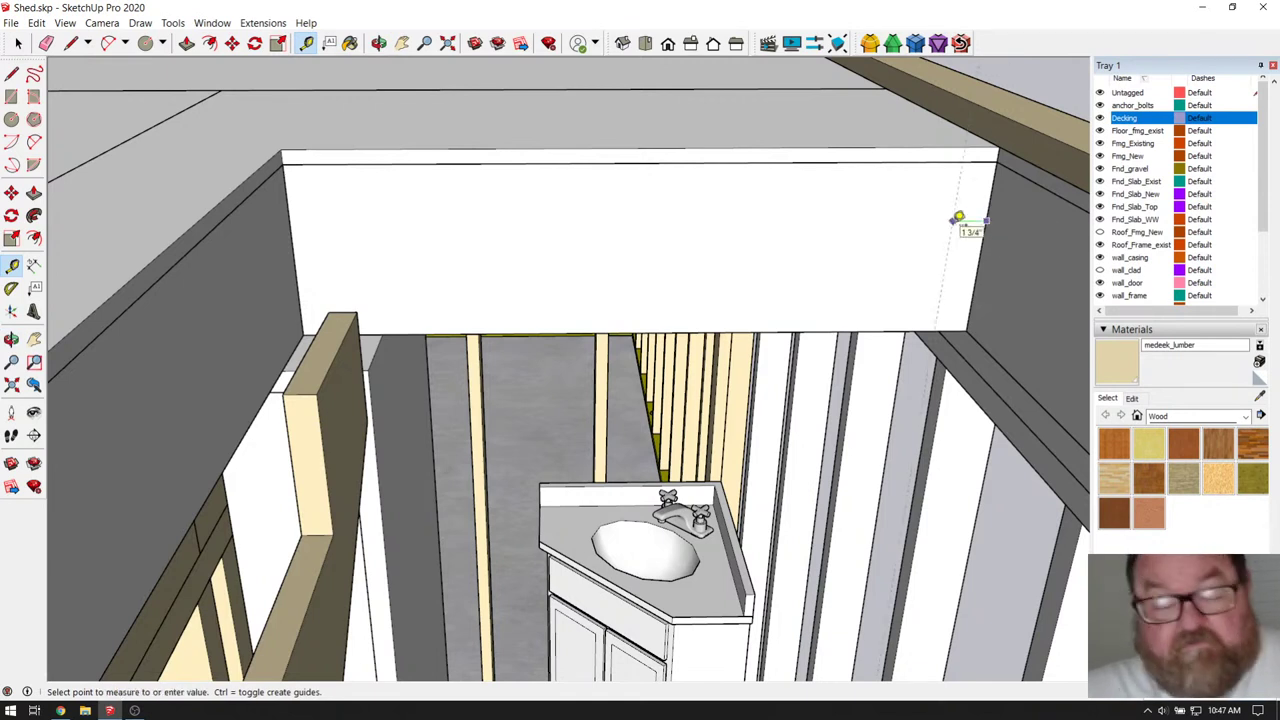
left_click(957, 219)
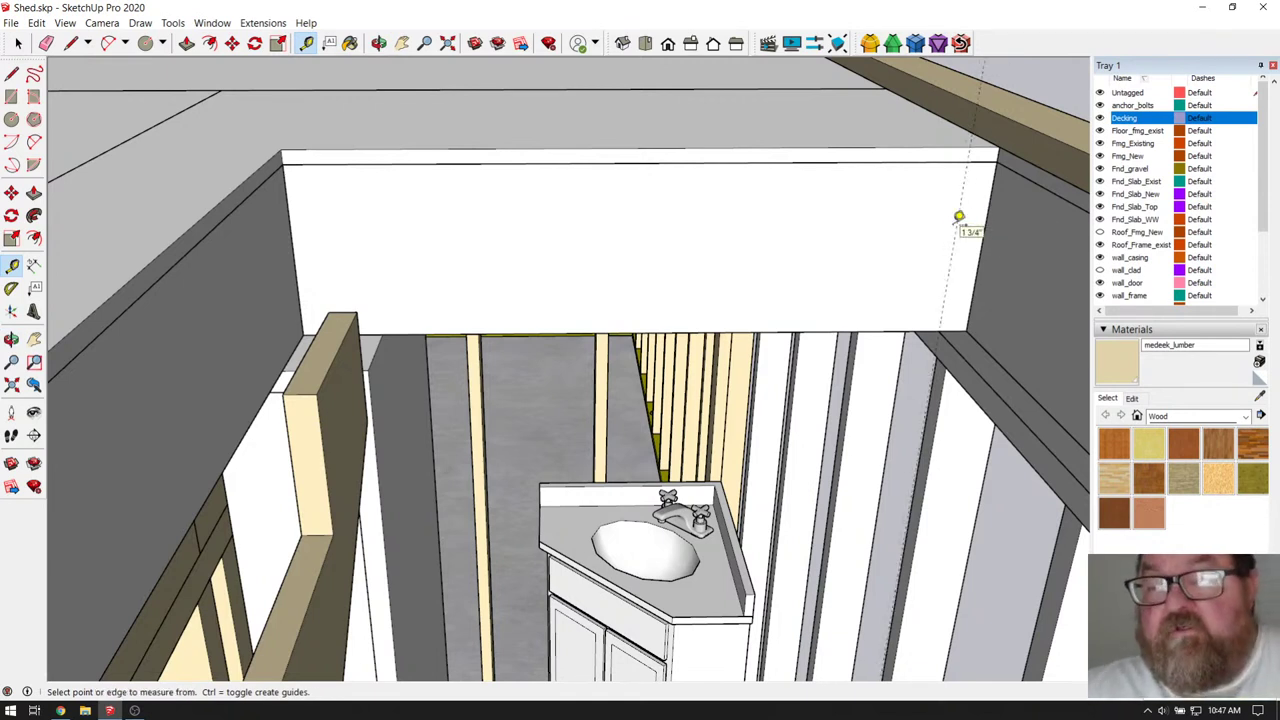
left_click(369, 150)
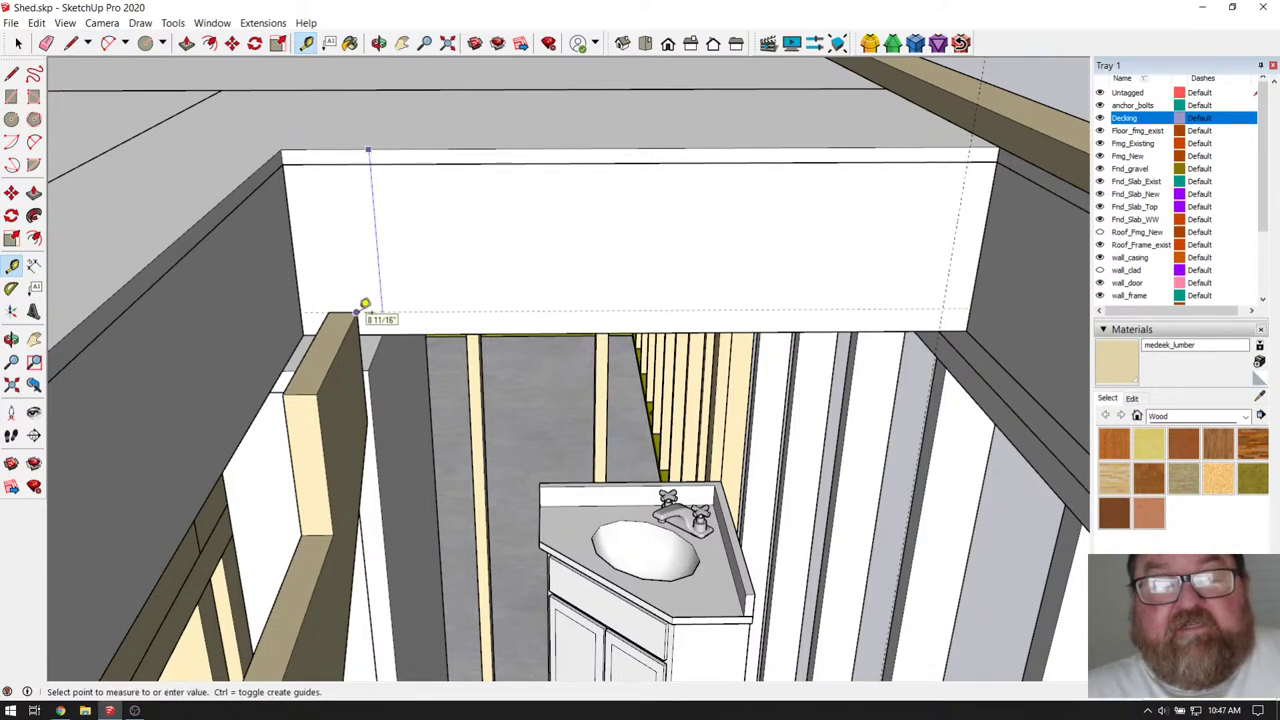
left_click(365, 303)
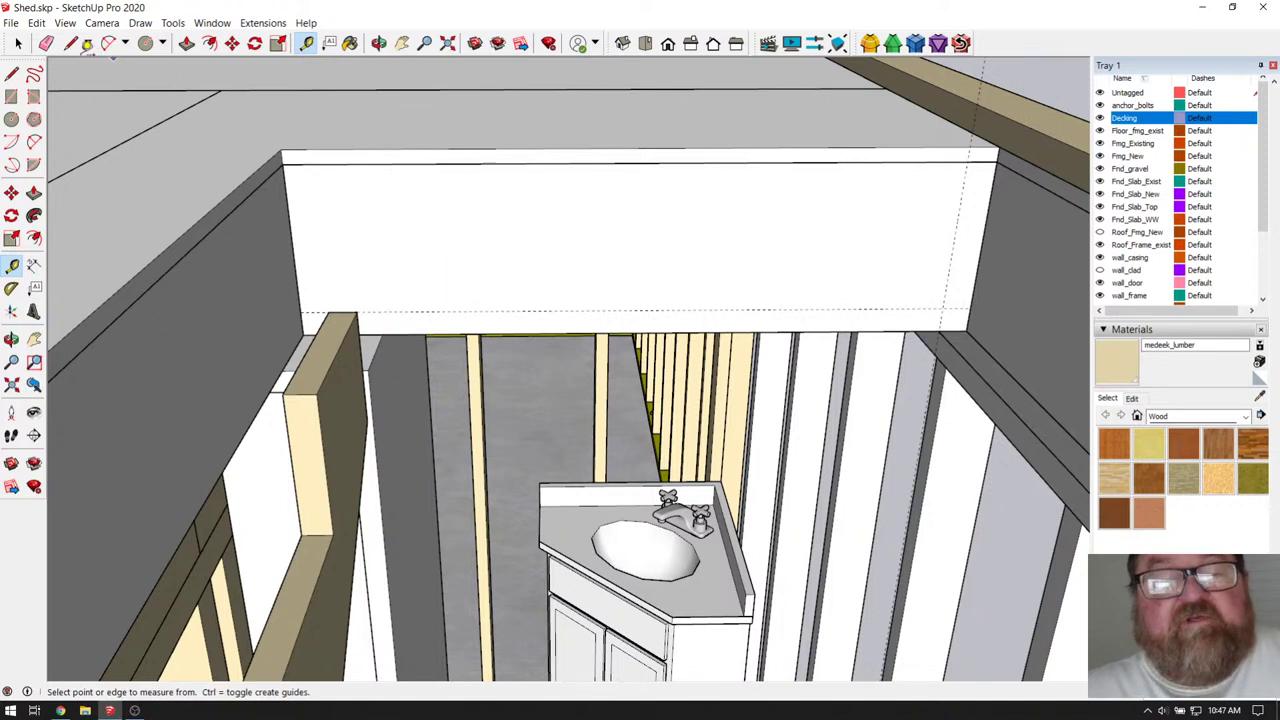
- Select the tall board and Ctrl-move a copy to the right wall corner
left_click(18, 43)
left_click(334, 328)
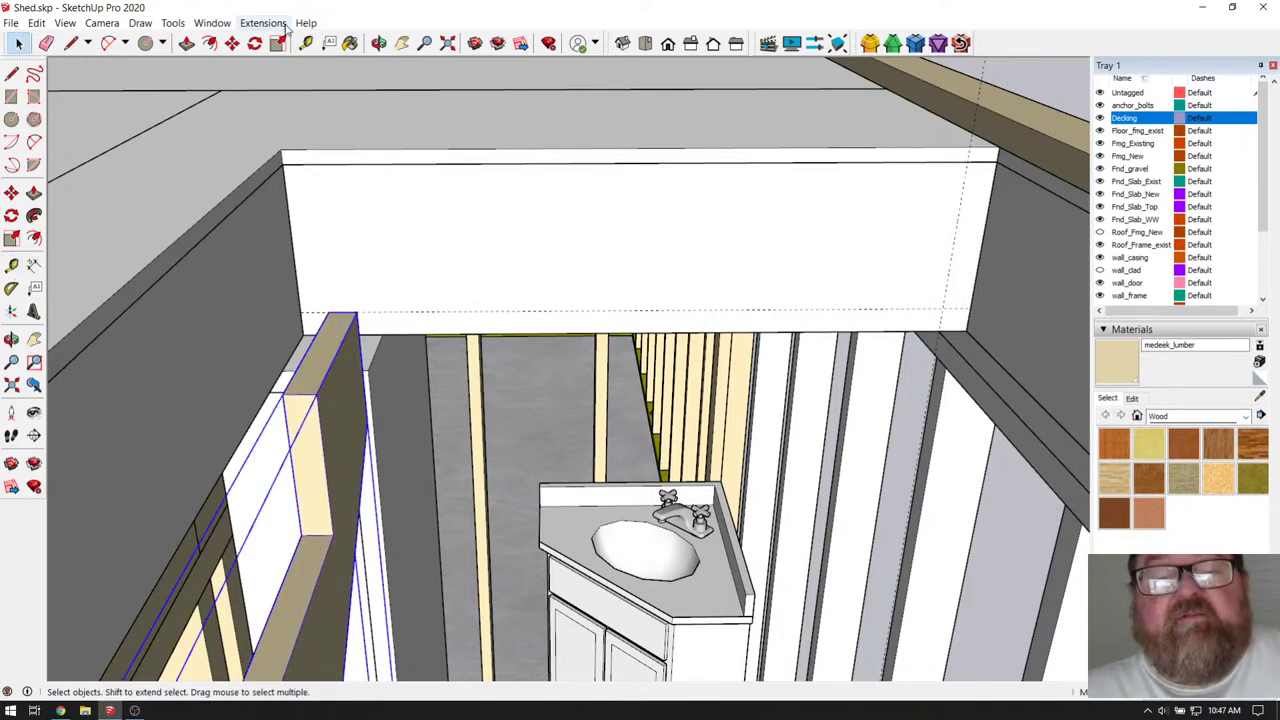
left_click(231, 43)
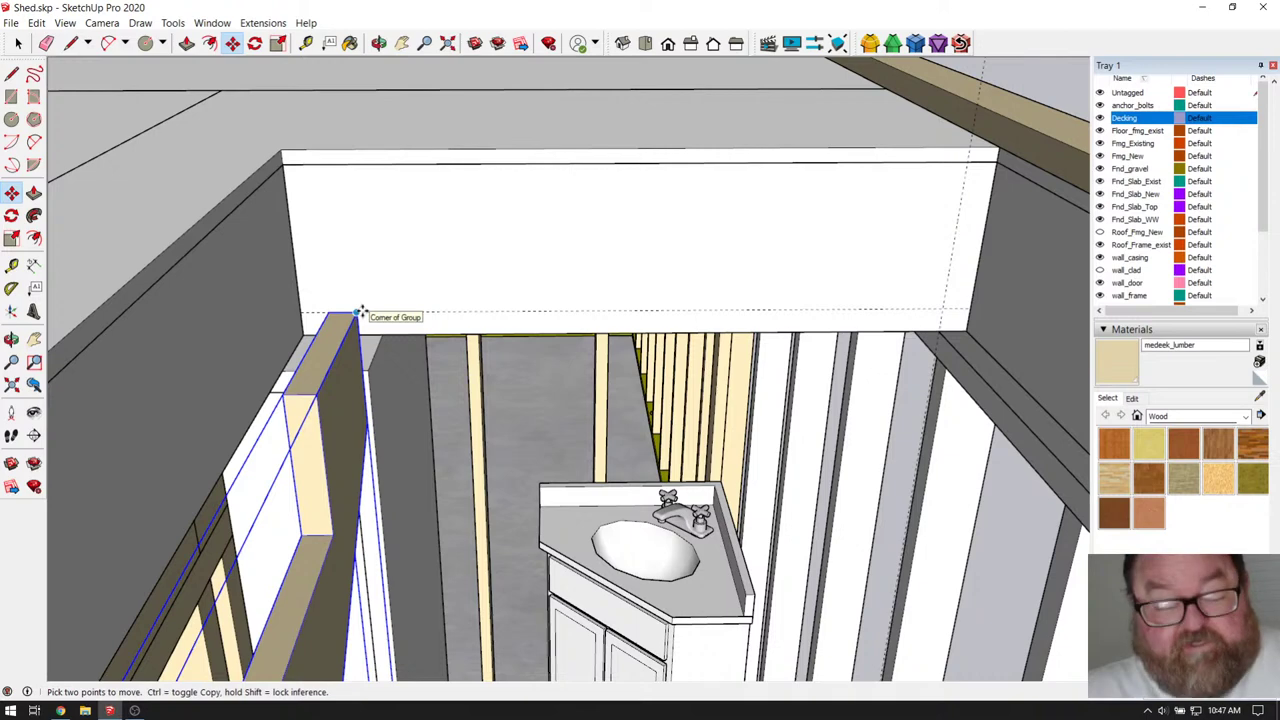
left_click(361, 311)
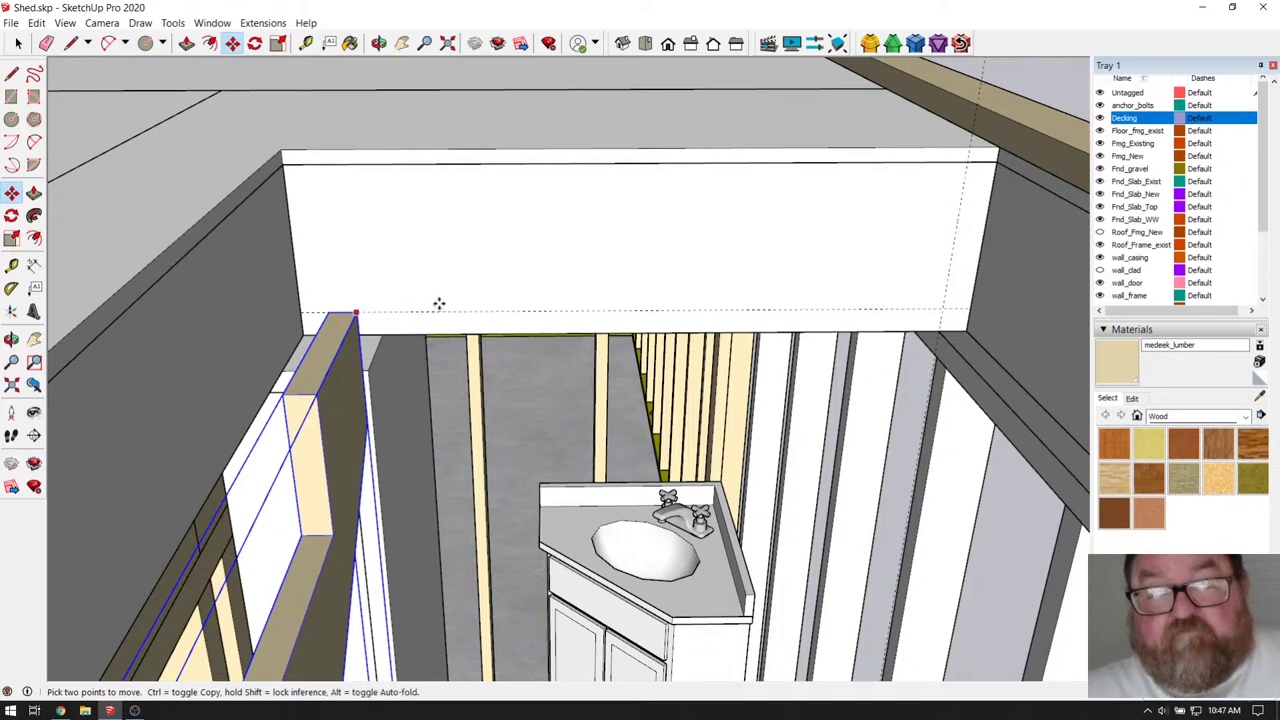
key("ctrl")
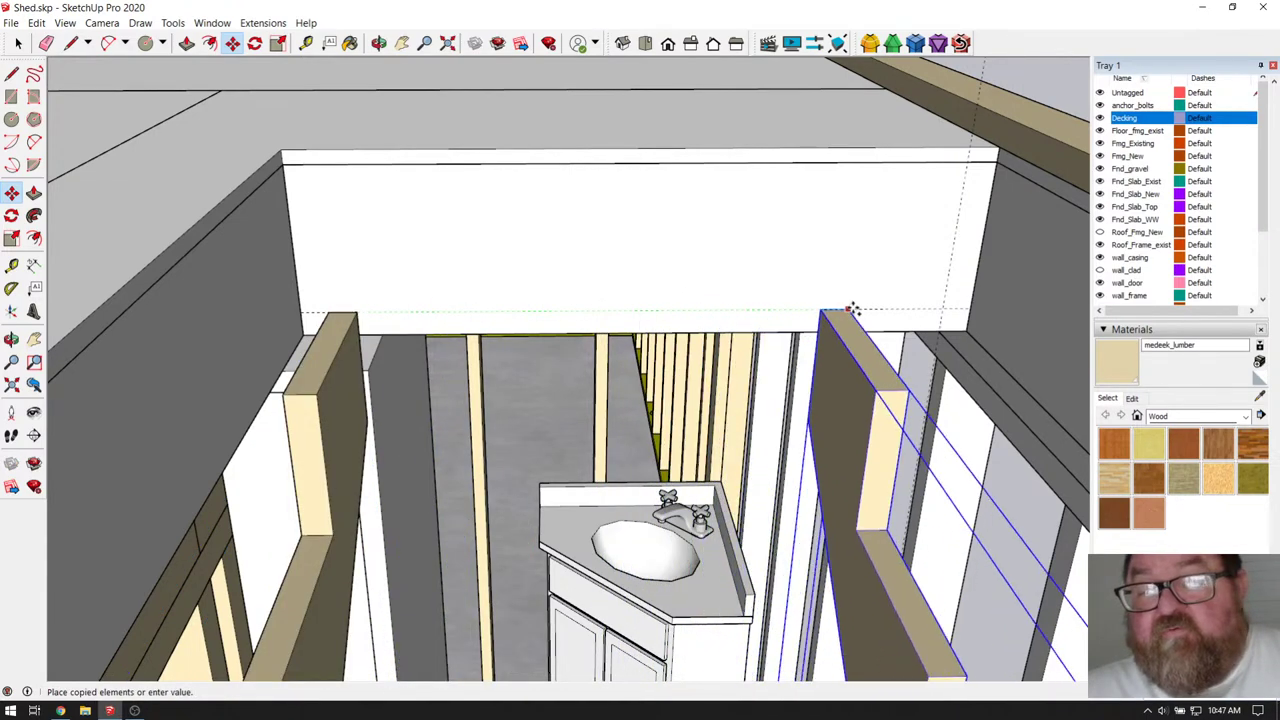
left_click(941, 308)
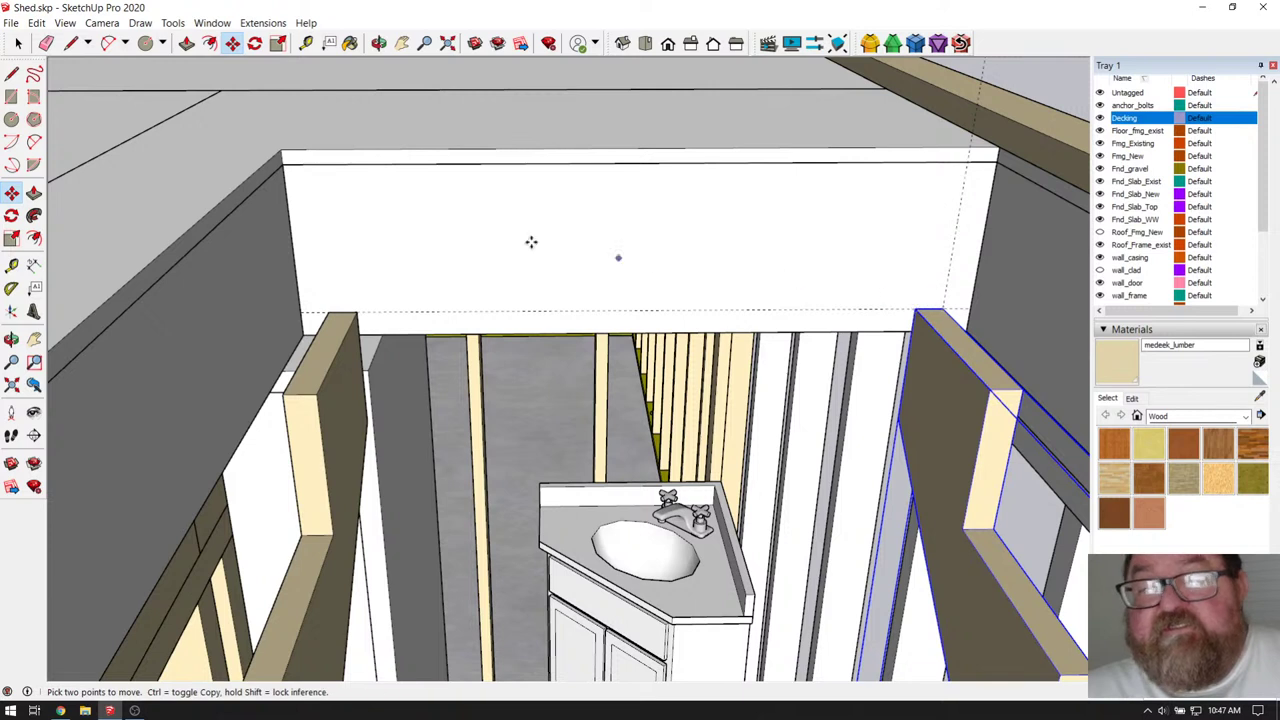
- Measure a guide along the wall and copy another board to its midpoint
left_click(306, 43)
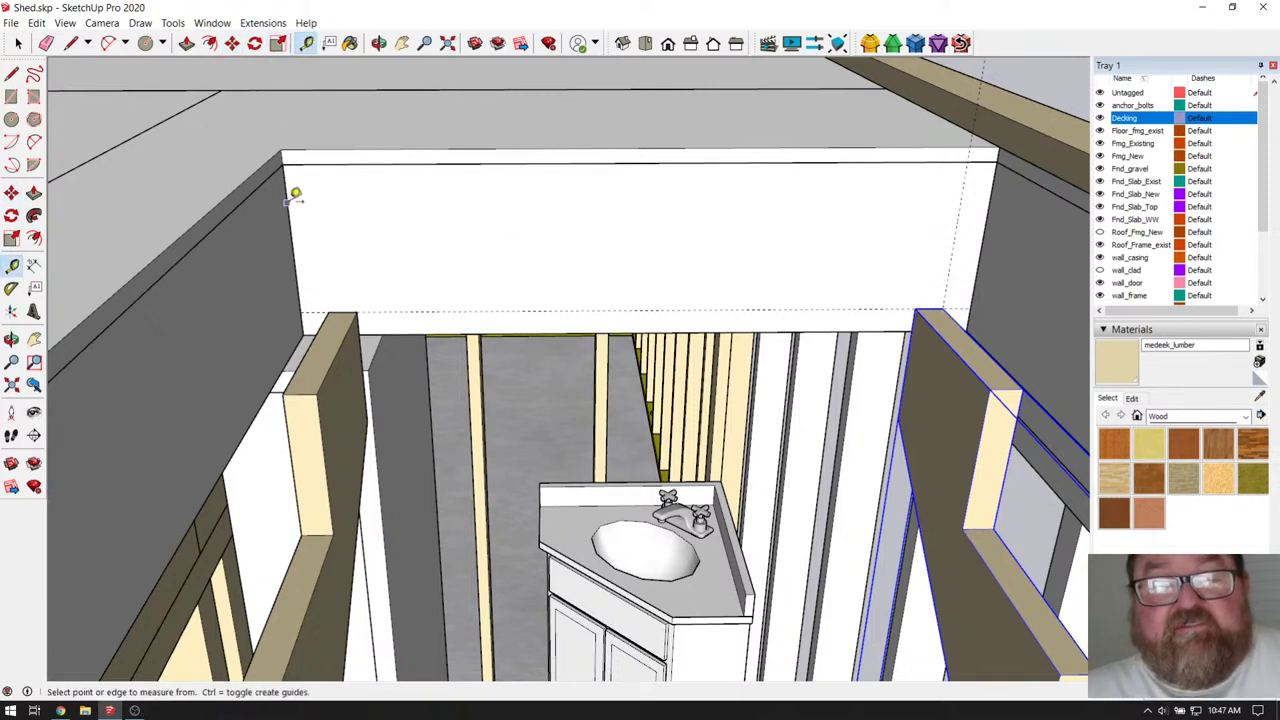
left_click(288, 202)
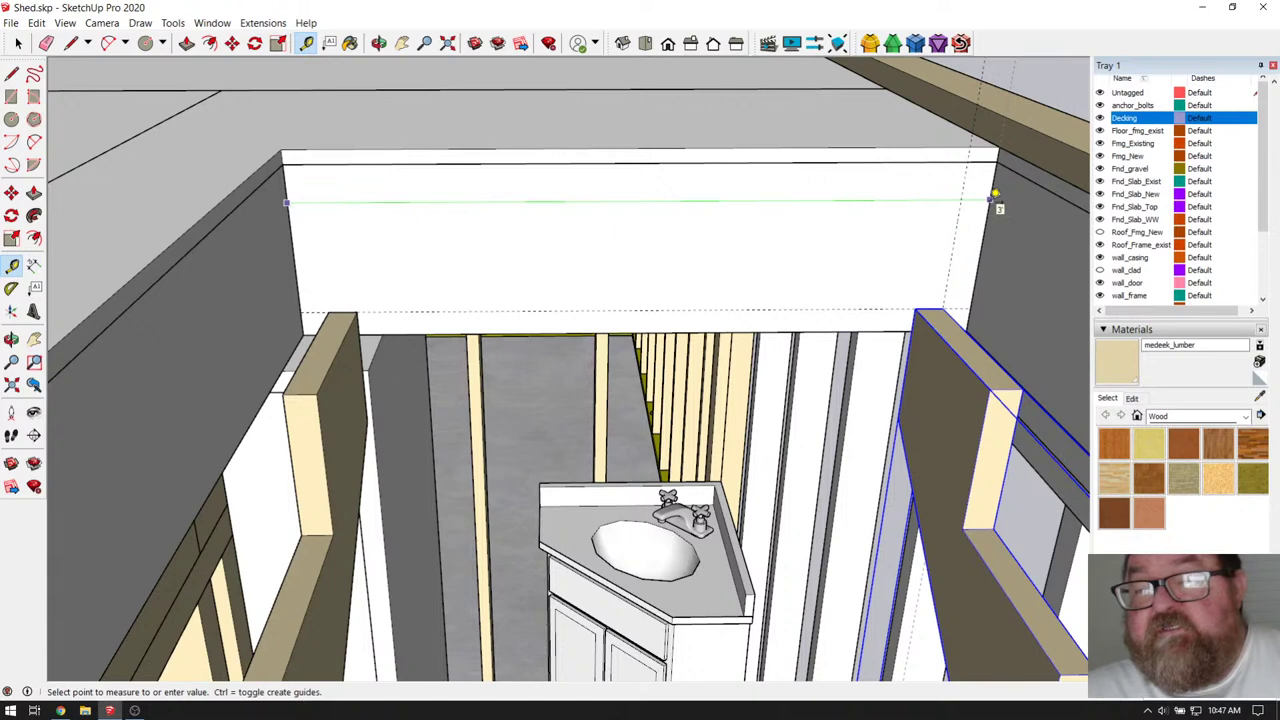
left_click(656, 194)
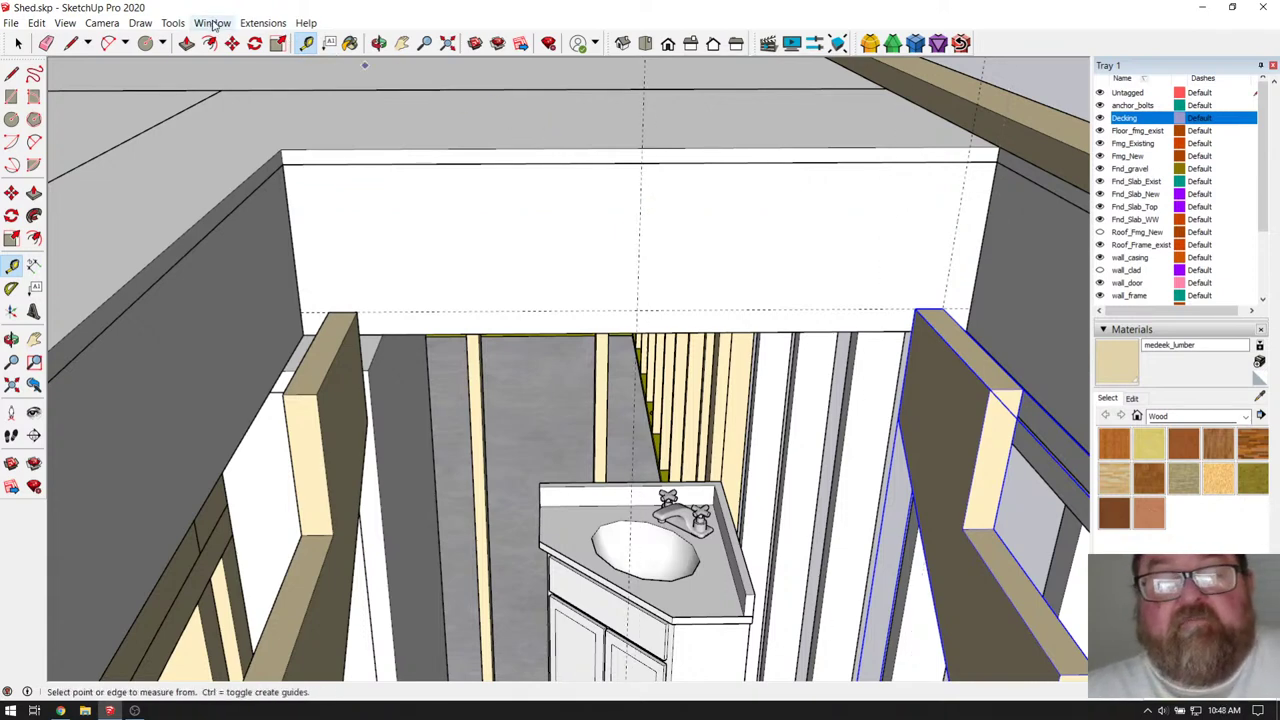
left_click(232, 43)
scroll(945, 300, "up", 3)
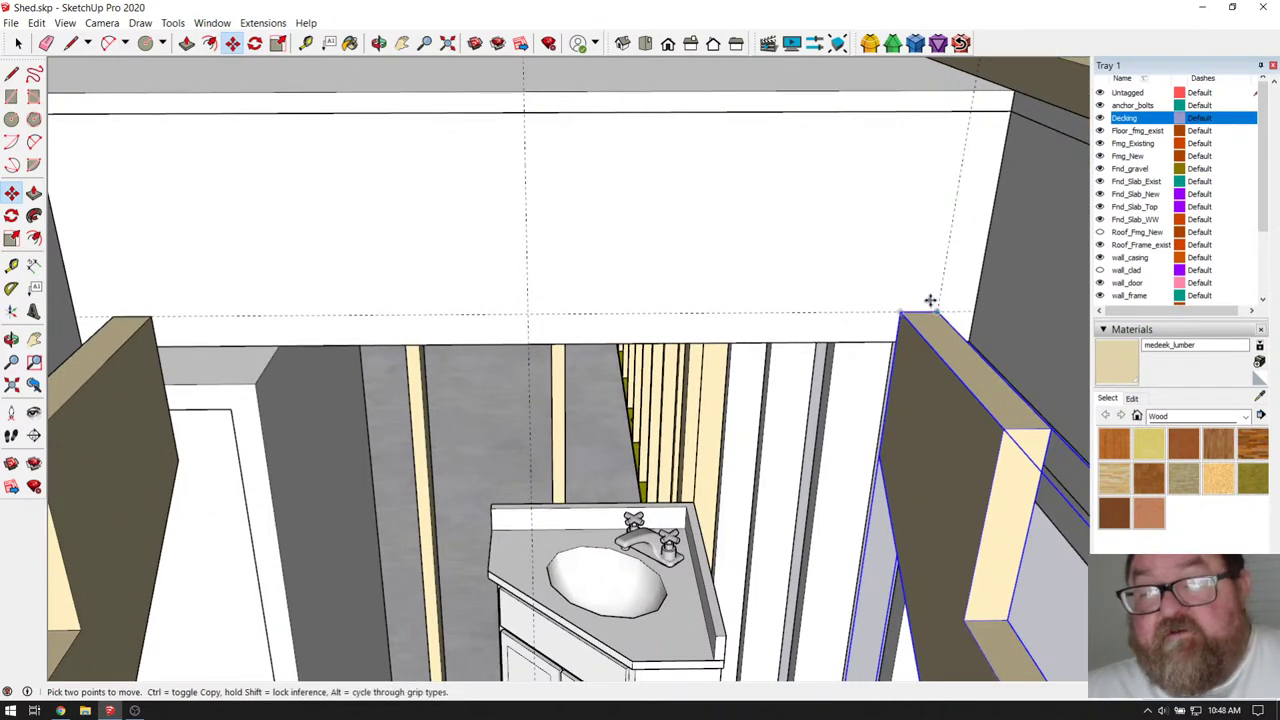
left_click(920, 311)
key("ctrl")
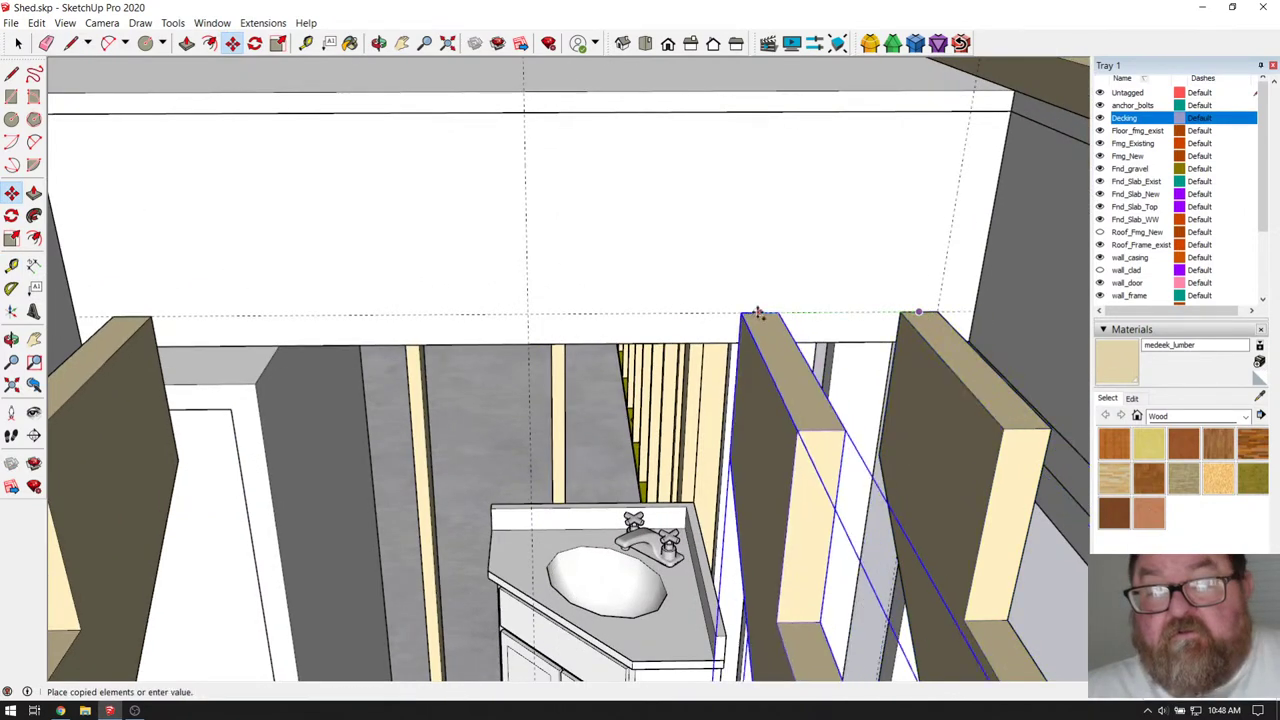
left_click(531, 309)
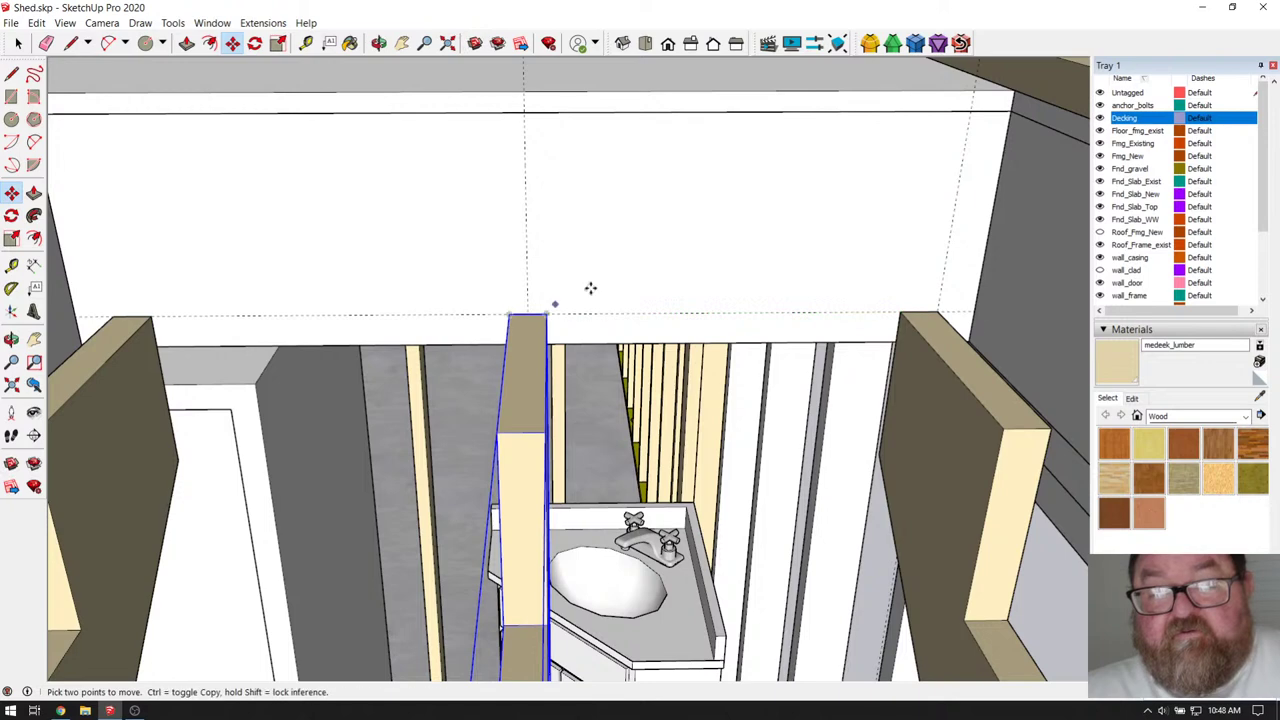
- Erase the vertical guide line and orbit around the vanity room
scroll(658, 278, "down", 3)
left_click(46, 43)
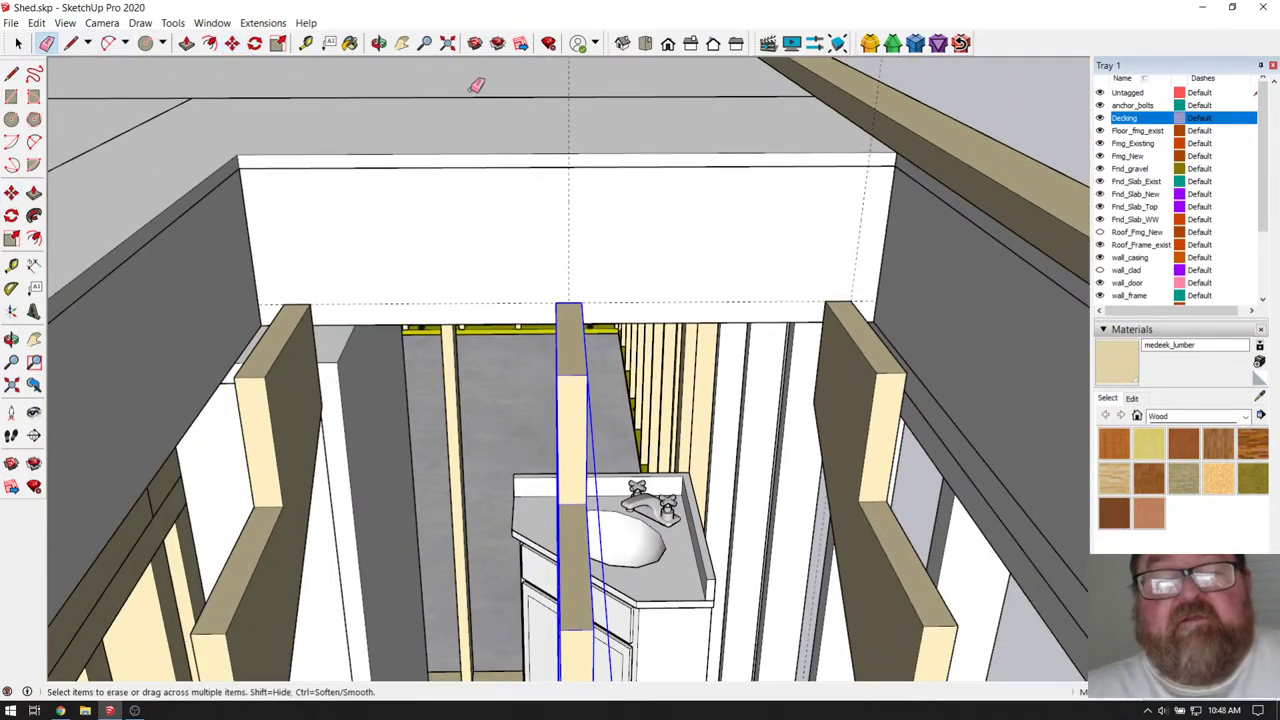
left_click(571, 192)
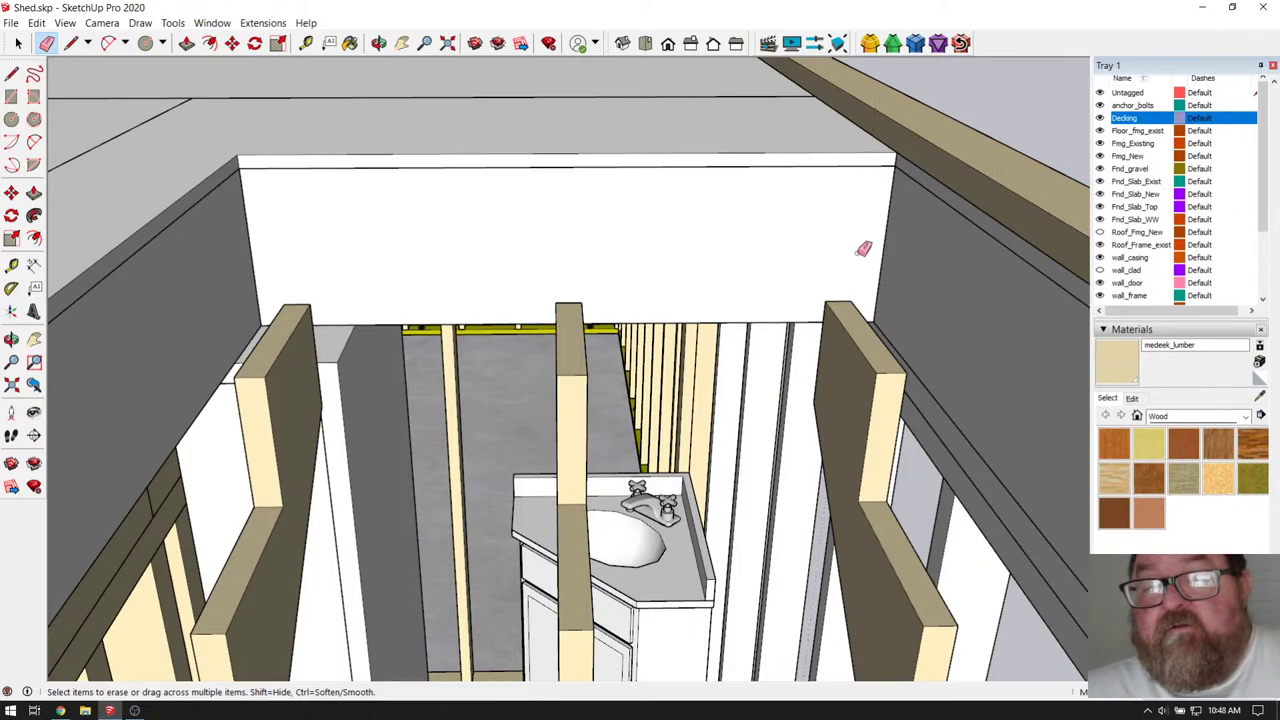
left_click(379, 43)
left_click_drag(540, 180, 606, 222)
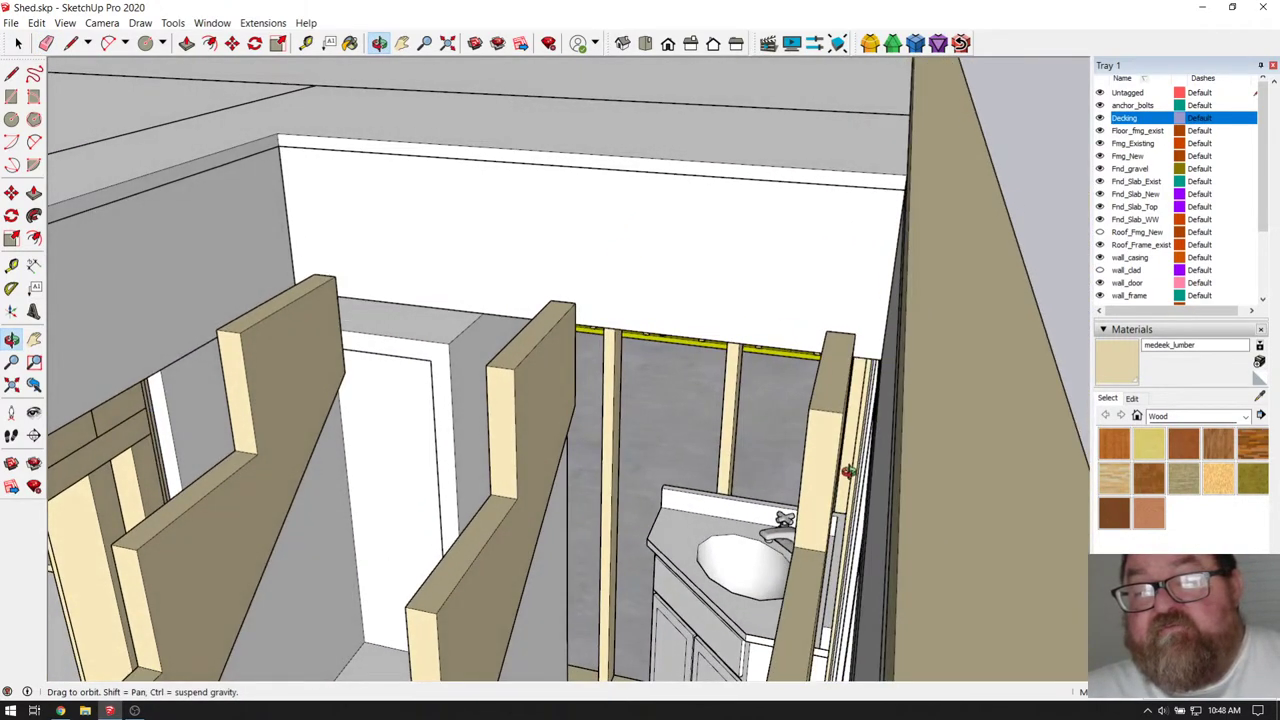
left_click_drag(848, 463, 937, 293)
left_click_drag(559, 255, 463, 86)
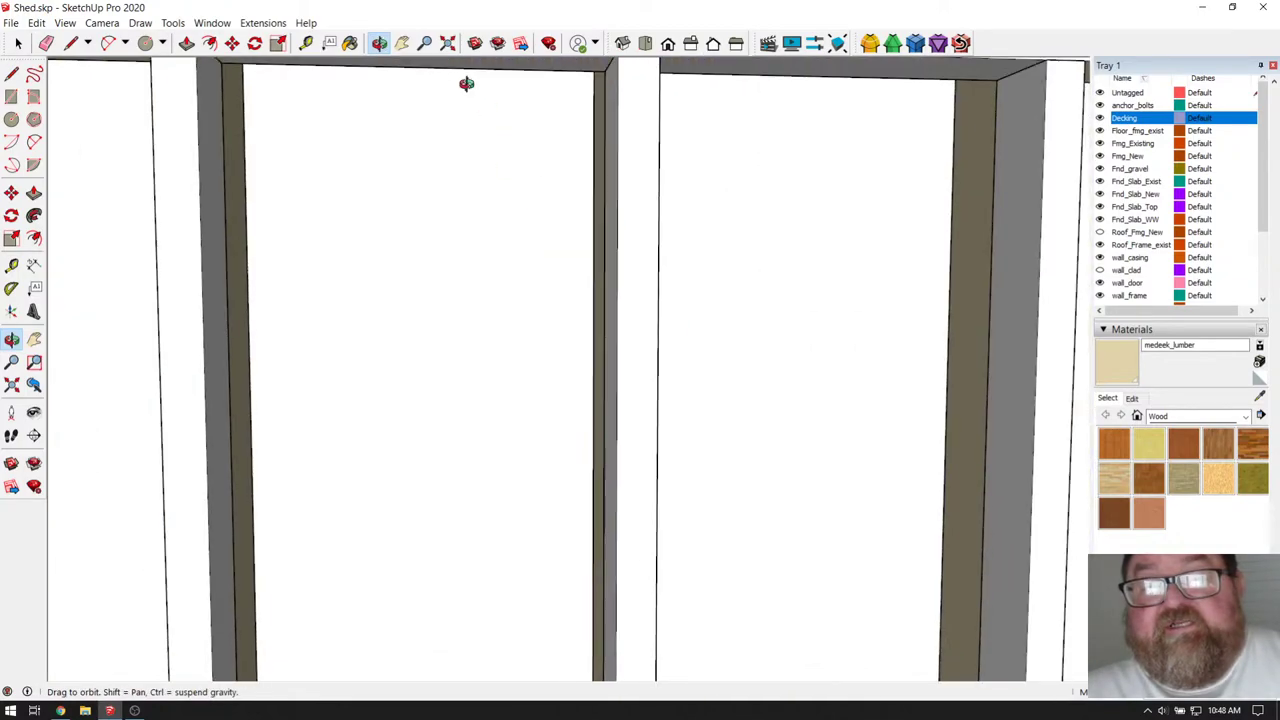
left_click(447, 43)
left_click(379, 43)
left_click_drag(600, 220, 572, 362)
scroll(572, 362, "down", 3)
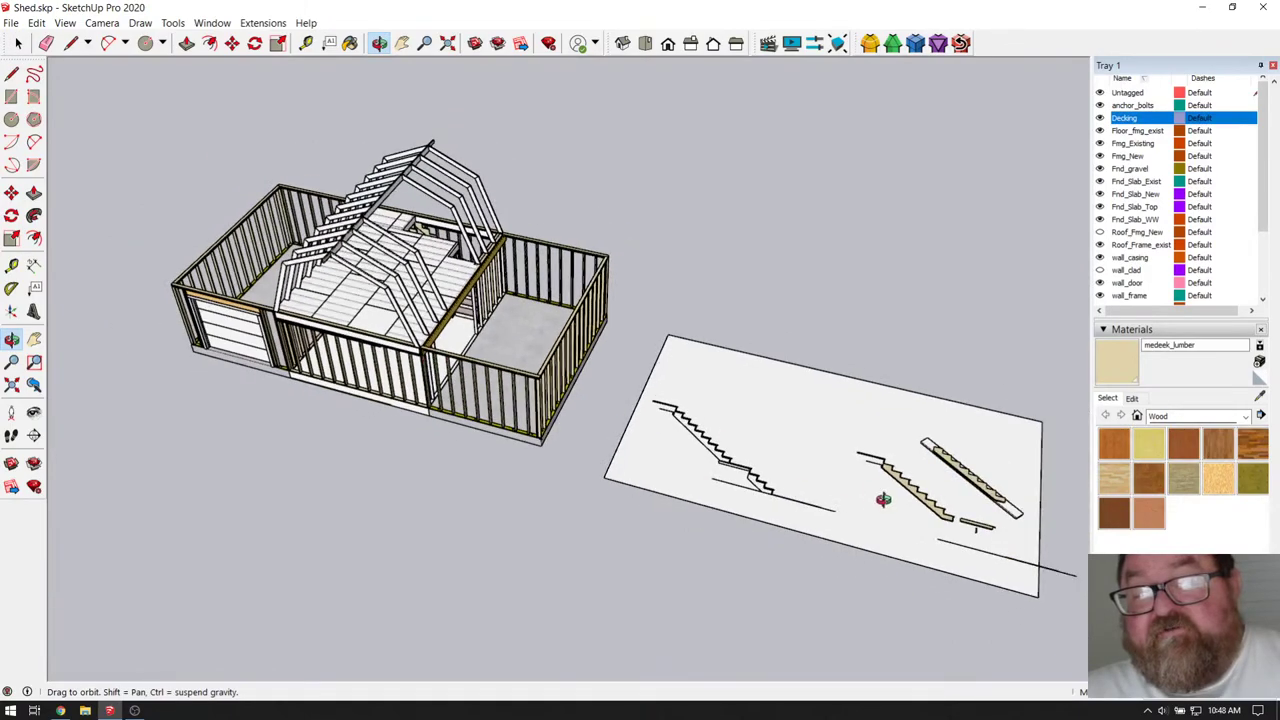
scroll(880, 500, "up", 5)
scroll(790, 432, "up", 10)
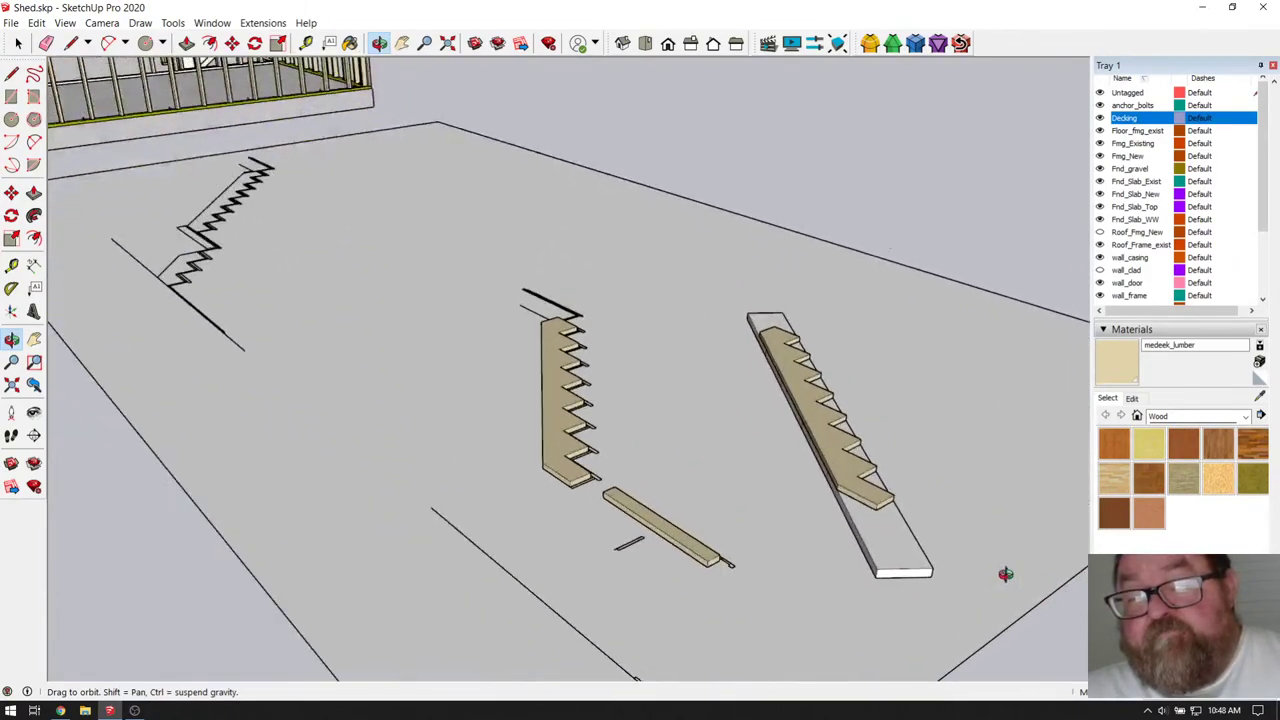
scroll(686, 434, "down", 3)
left_click_drag(686, 434, 674, 394)
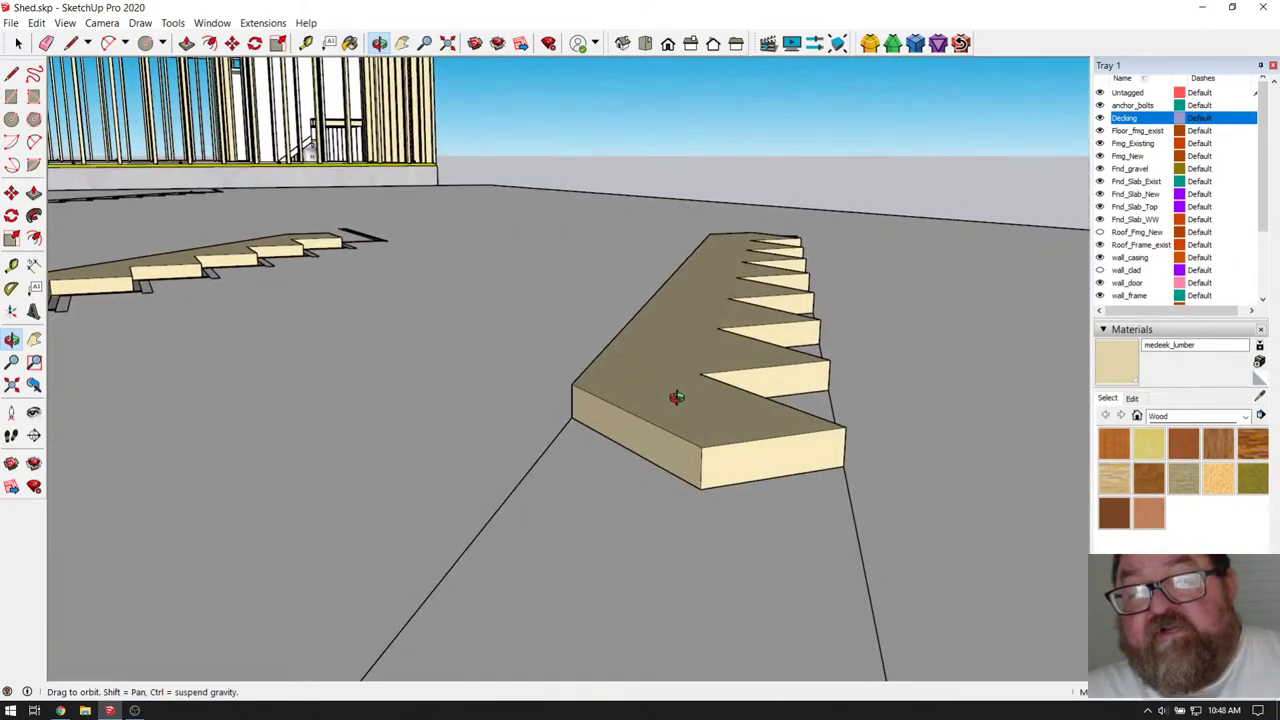
scroll(903, 609, "up", 8)
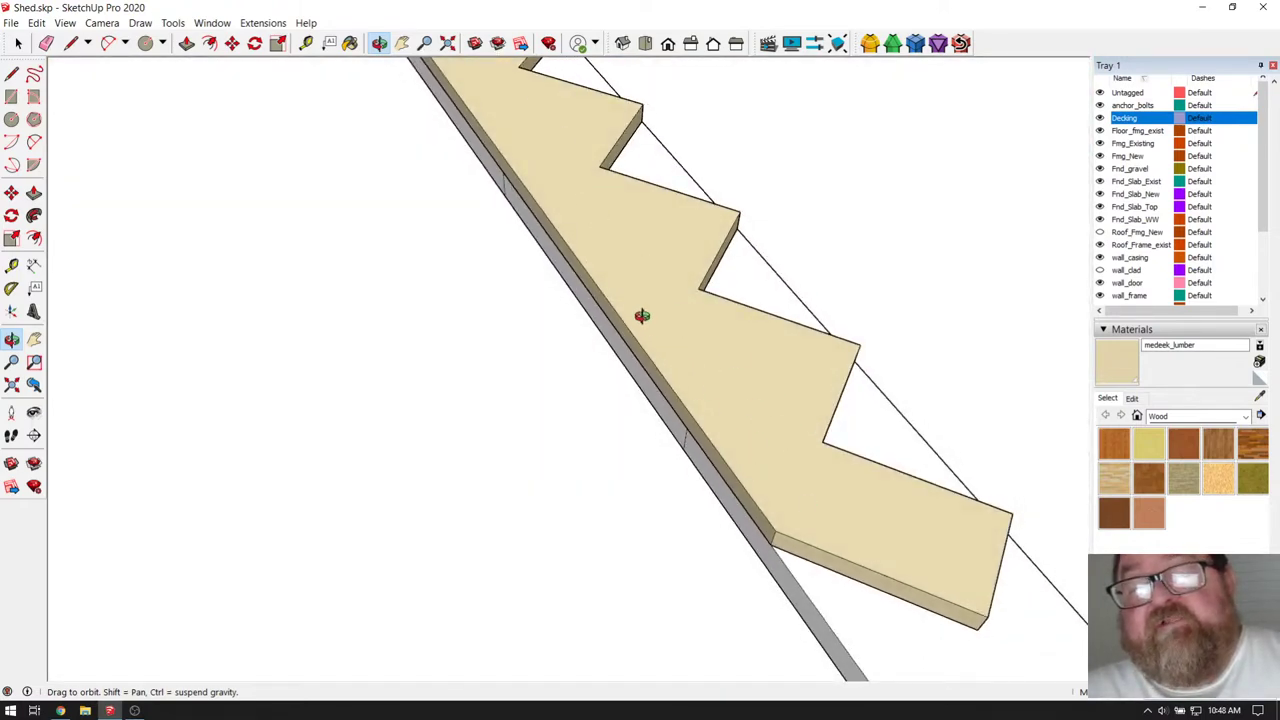
left_click_drag(737, 418, 621, 328)
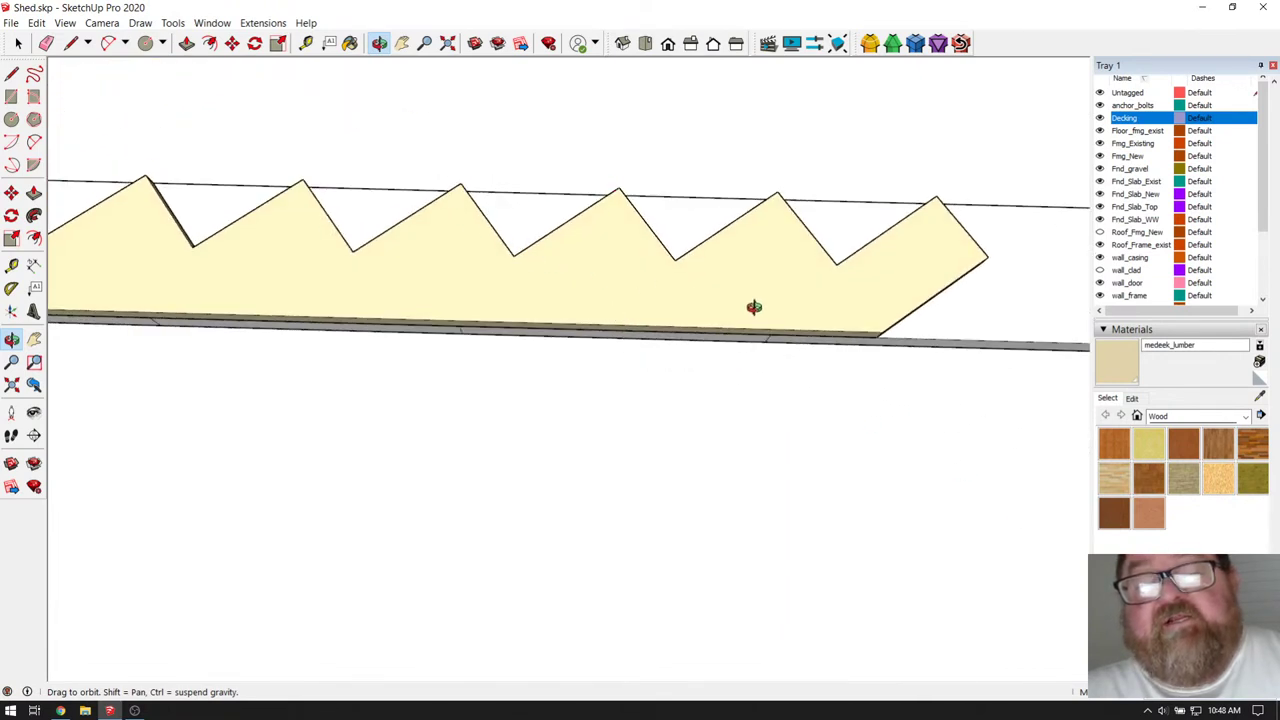
left_click_drag(754, 307, 401, 240)
scroll(434, 266, "up", 5)
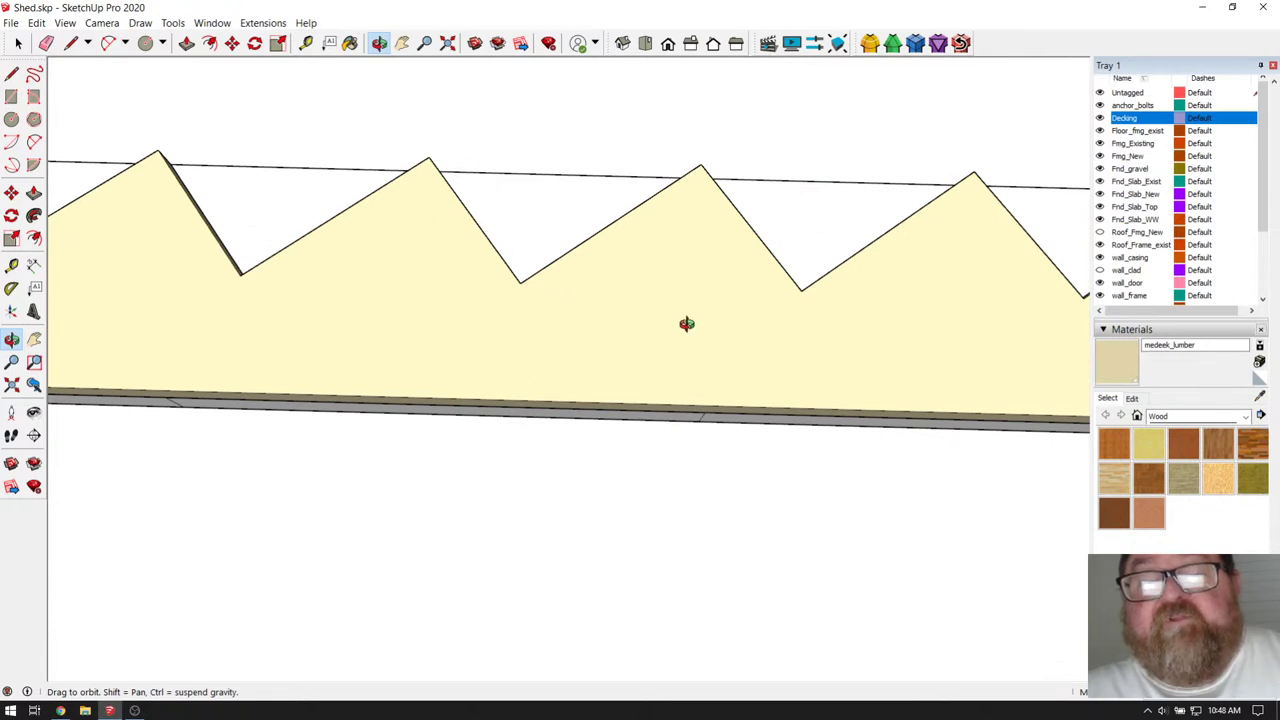
left_click_drag(686, 323, 667, 402)
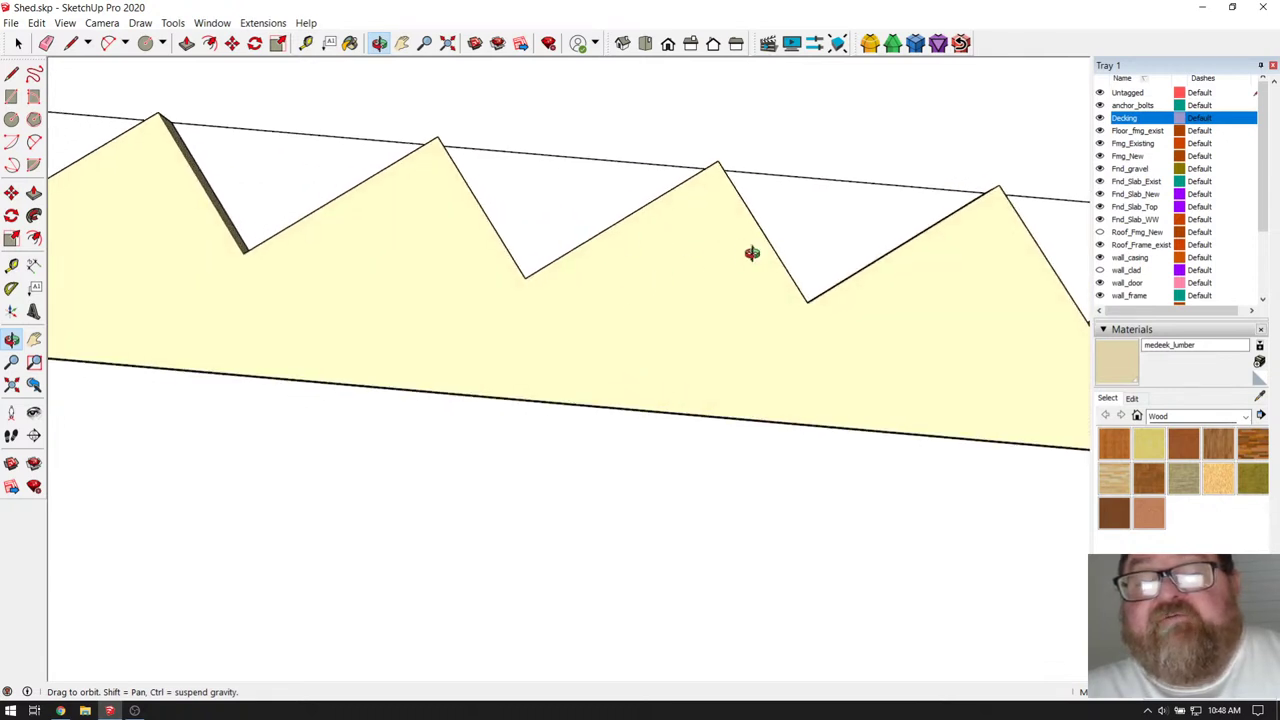
scroll(712, 364, "down", 5)
left_click_drag(763, 360, 690, 361)
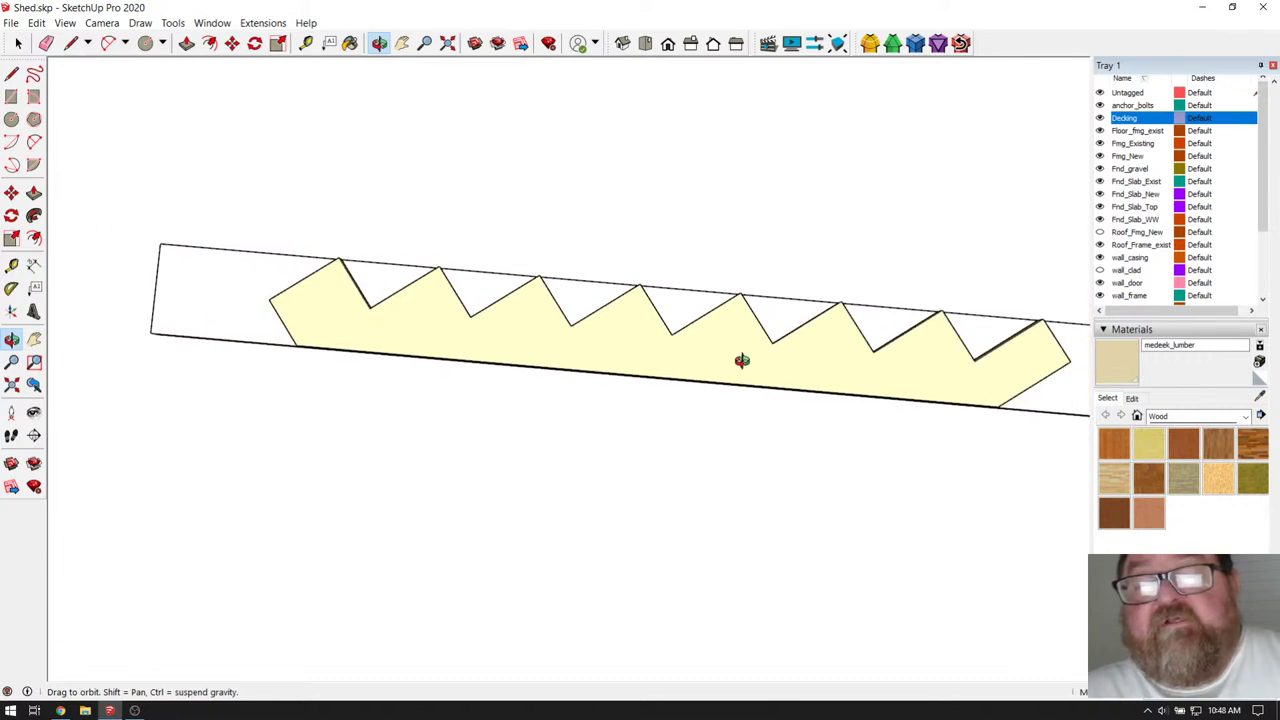
scroll(756, 376, "down", 3)
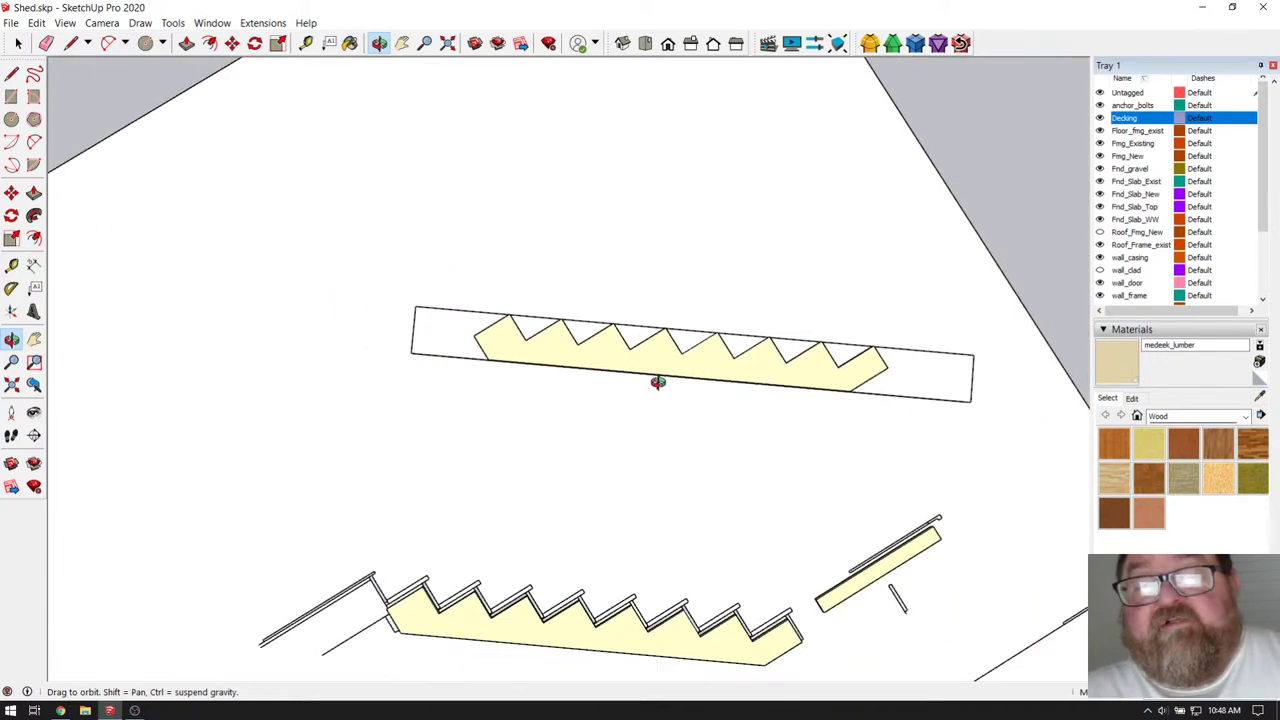
scroll(818, 390, "down", 6)
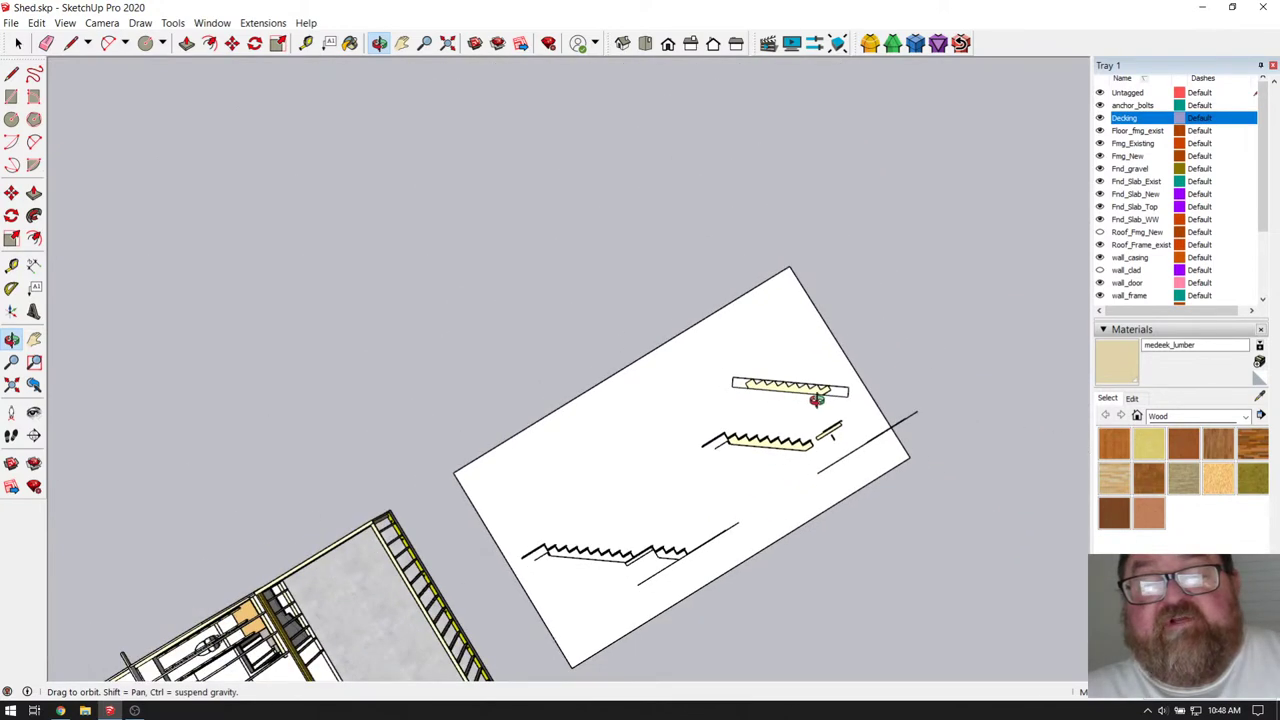
scroll(800, 404, "down", 3)
left_click_drag(716, 497, 345, 400)
scroll(449, 374, "up", 5)
- Orbit around the stair opening and yellow beam toward the toilet and vanity
left_click_drag(449, 374, 206, 363)
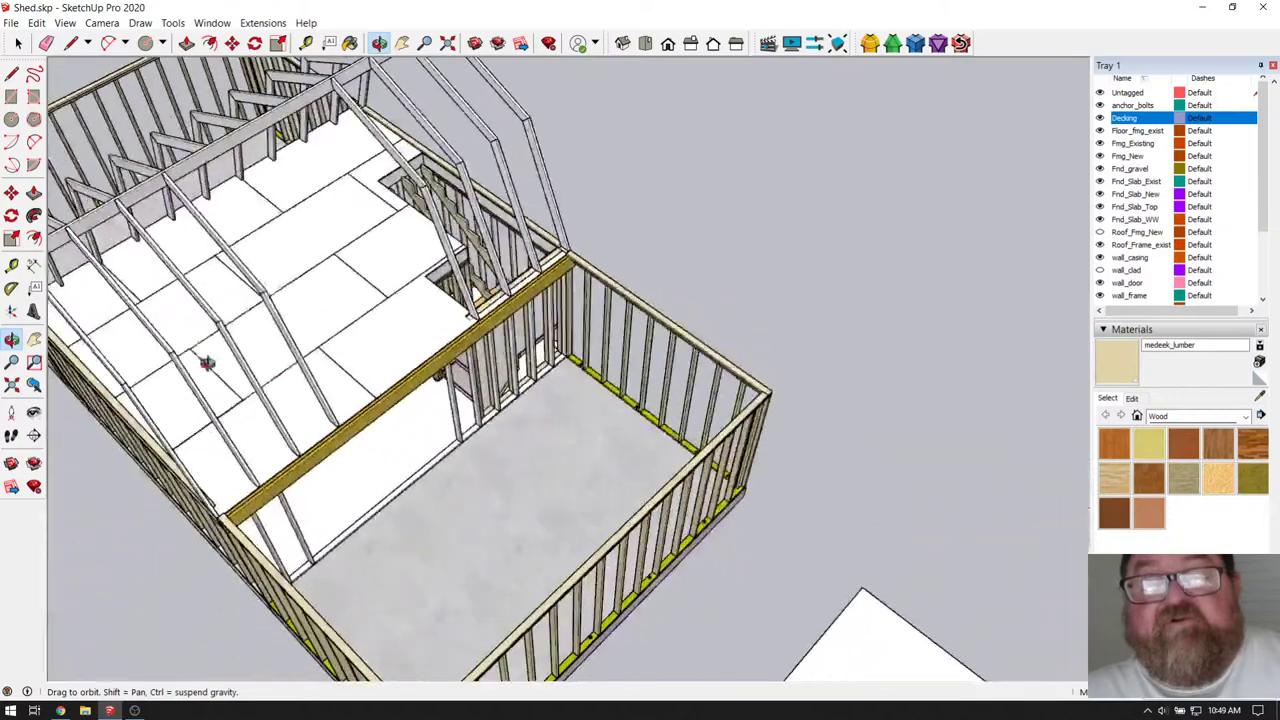
scroll(409, 220, "up", 8)
left_click_drag(478, 237, 479, 156)
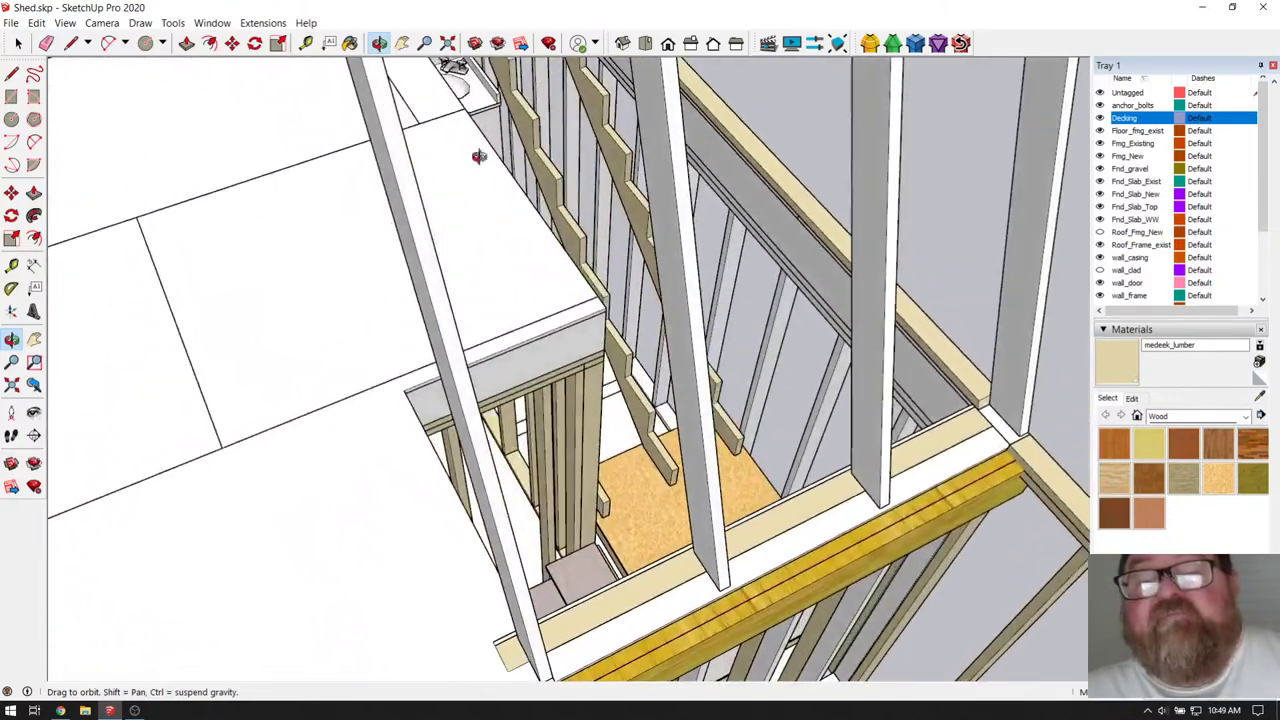
left_click_drag(542, 254, 582, 300)
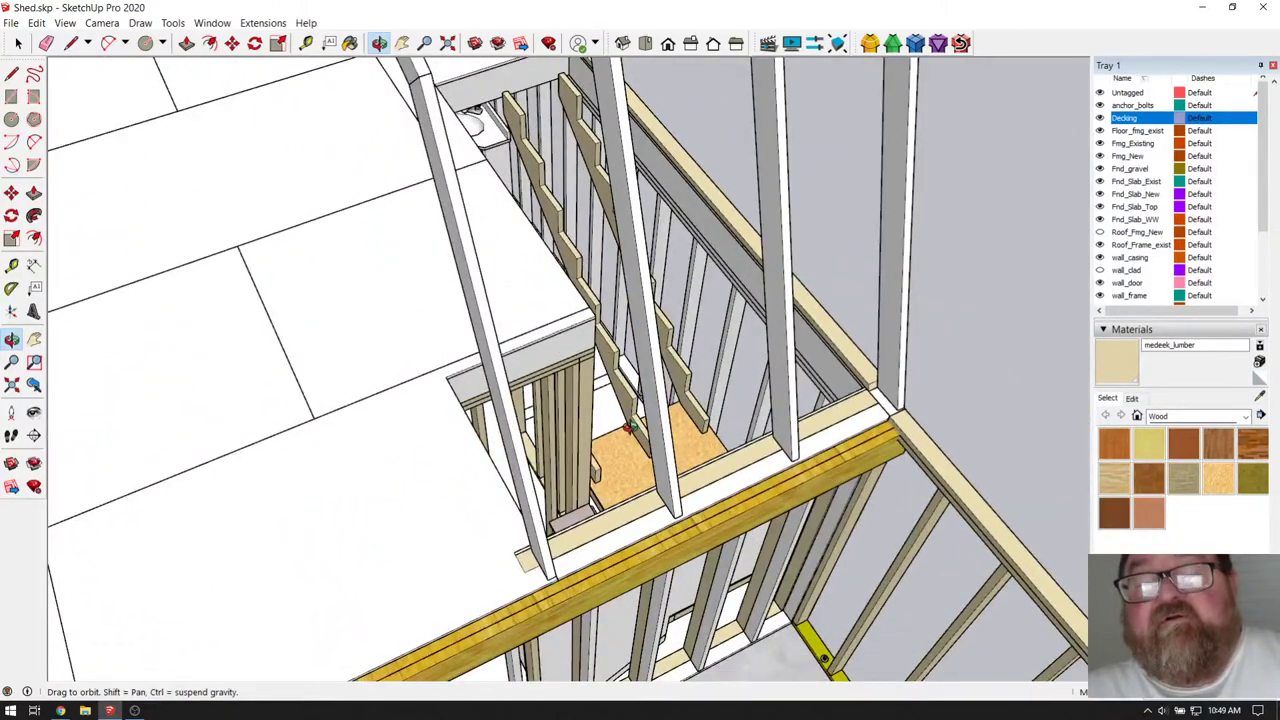
left_click_drag(630, 428, 639, 270)
mouse_move(608, 323)
left_mouse_down()
mouse_move(507, 436)
mouse_move(616, 345)
left_mouse_up()
left_click_drag(617, 261, 589, 415)
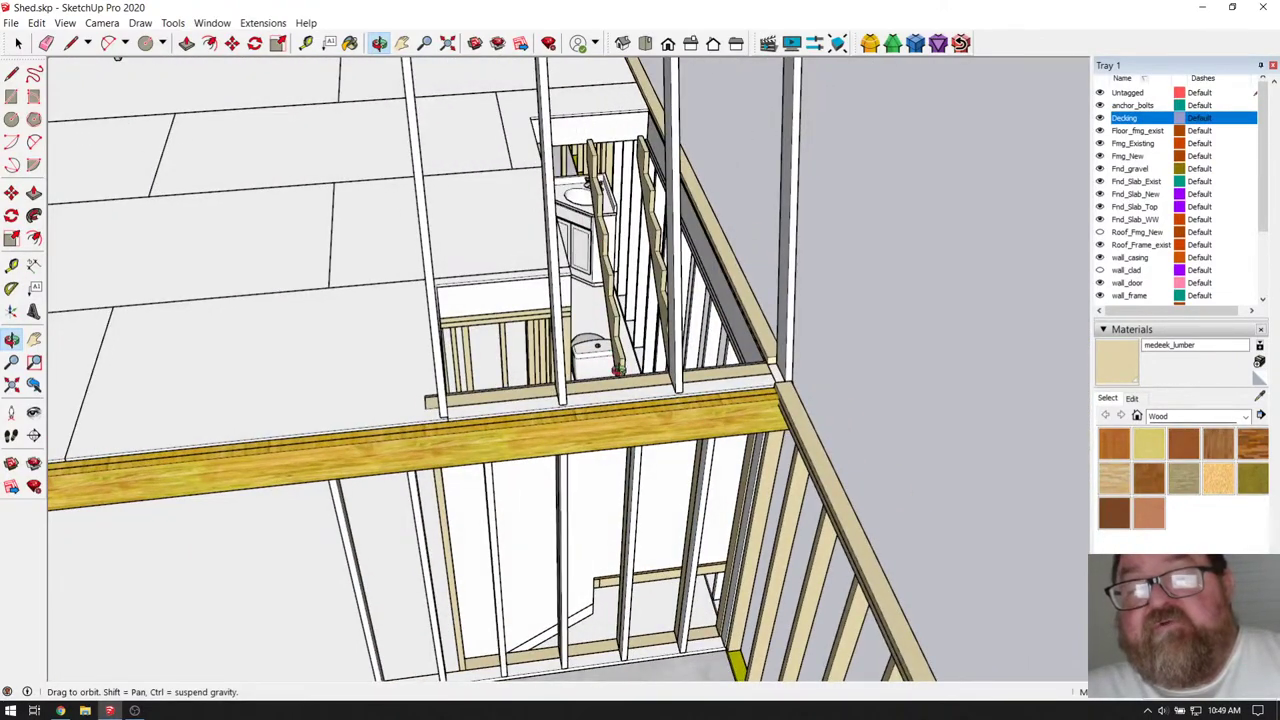
left_click_drag(616, 371, 613, 400)
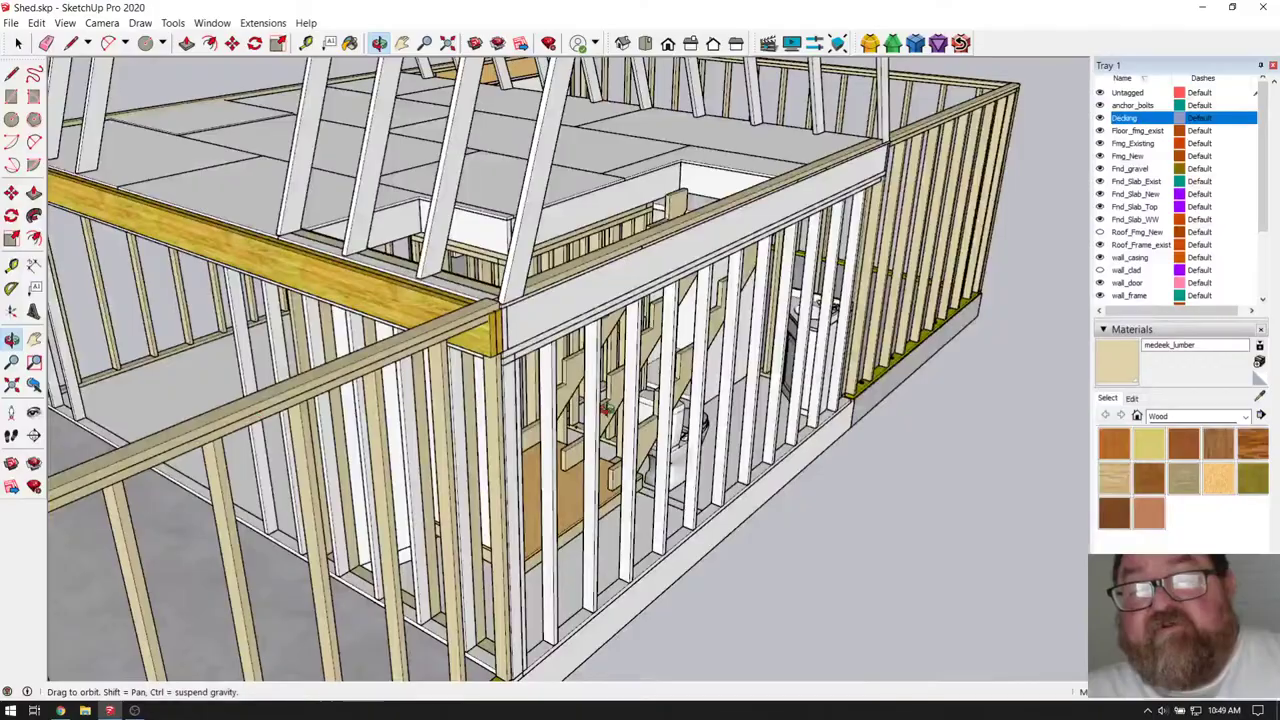
left_click_drag(605, 408, 258, 390)
scroll(505, 456, "up", 6)
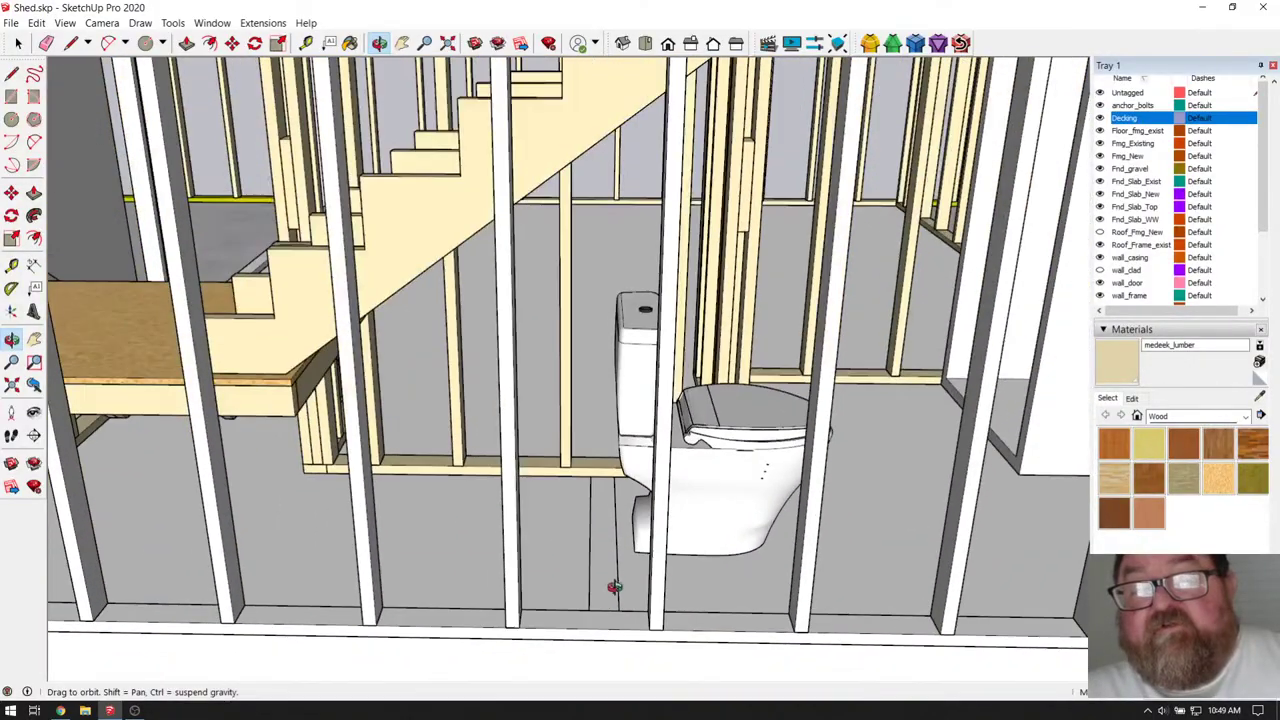
left_click_drag(618, 401, 531, 416)
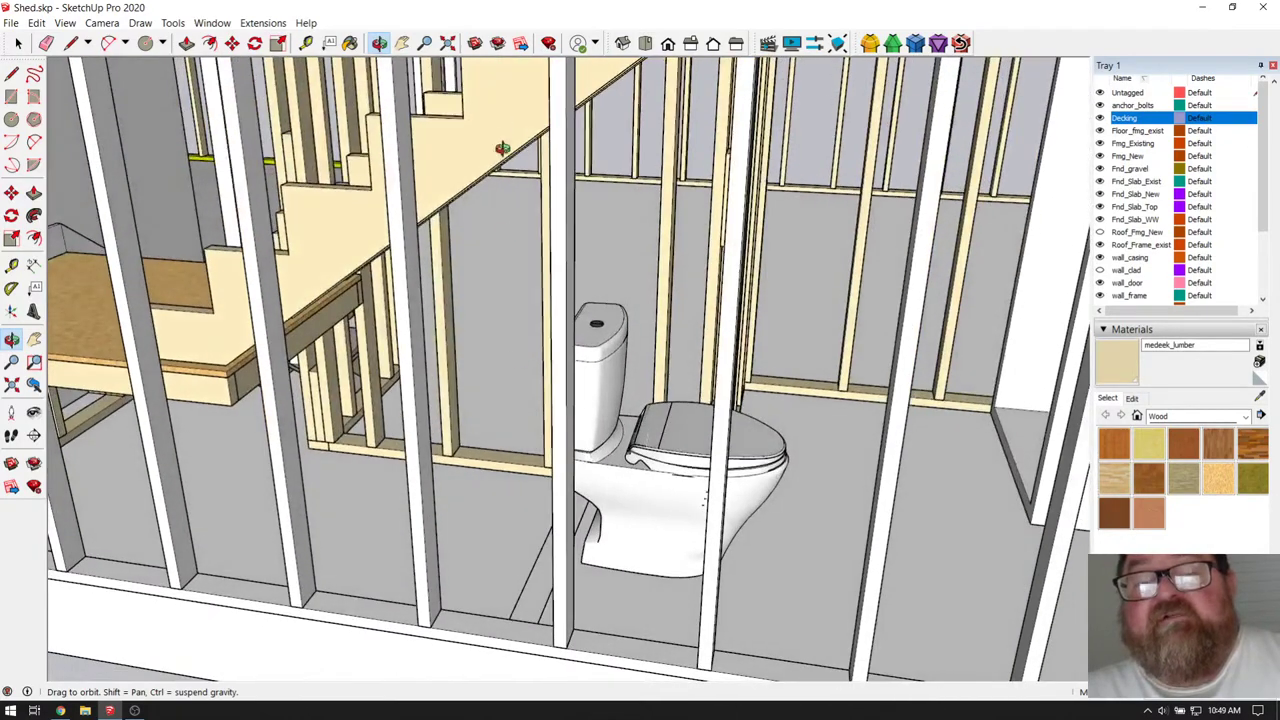
left_click_drag(522, 129, 715, 190)
left_click_drag(460, 250, 969, 366)
scroll(385, 296, "up", 3)
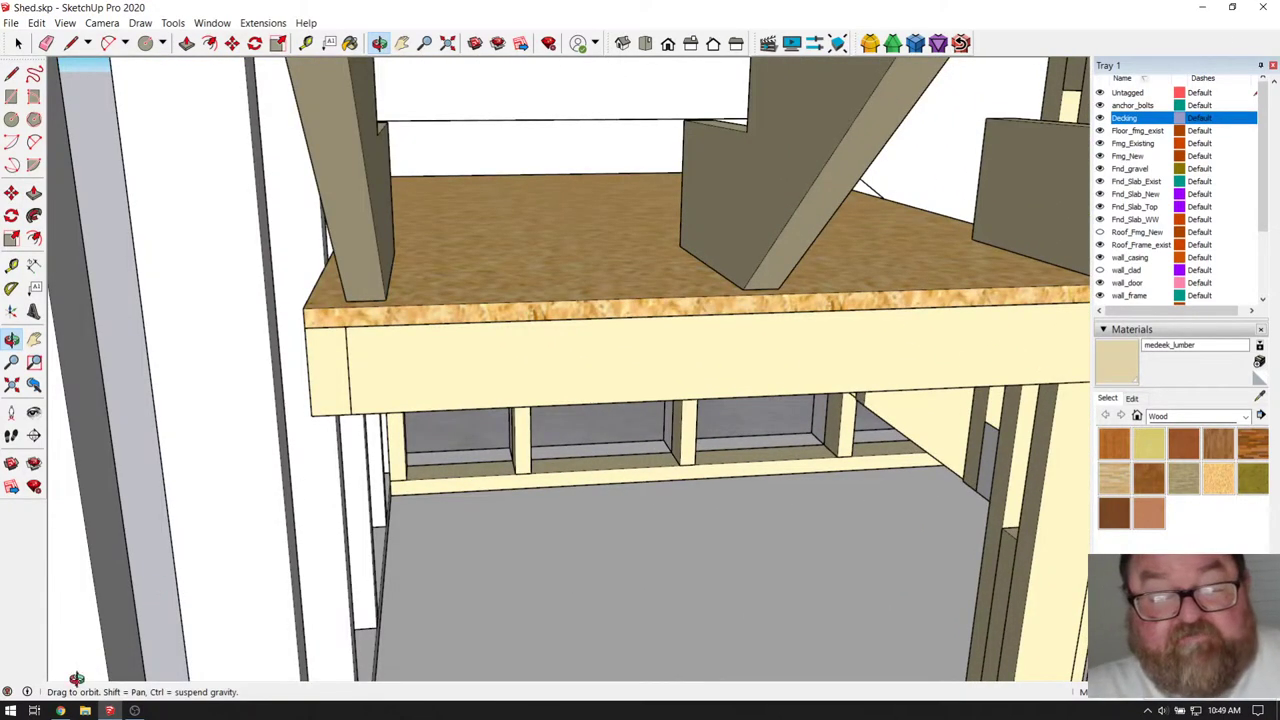
- Check the YouTube Studio dashboard, then zoom onto the stair landing in SketchUp
left_click(61, 711)
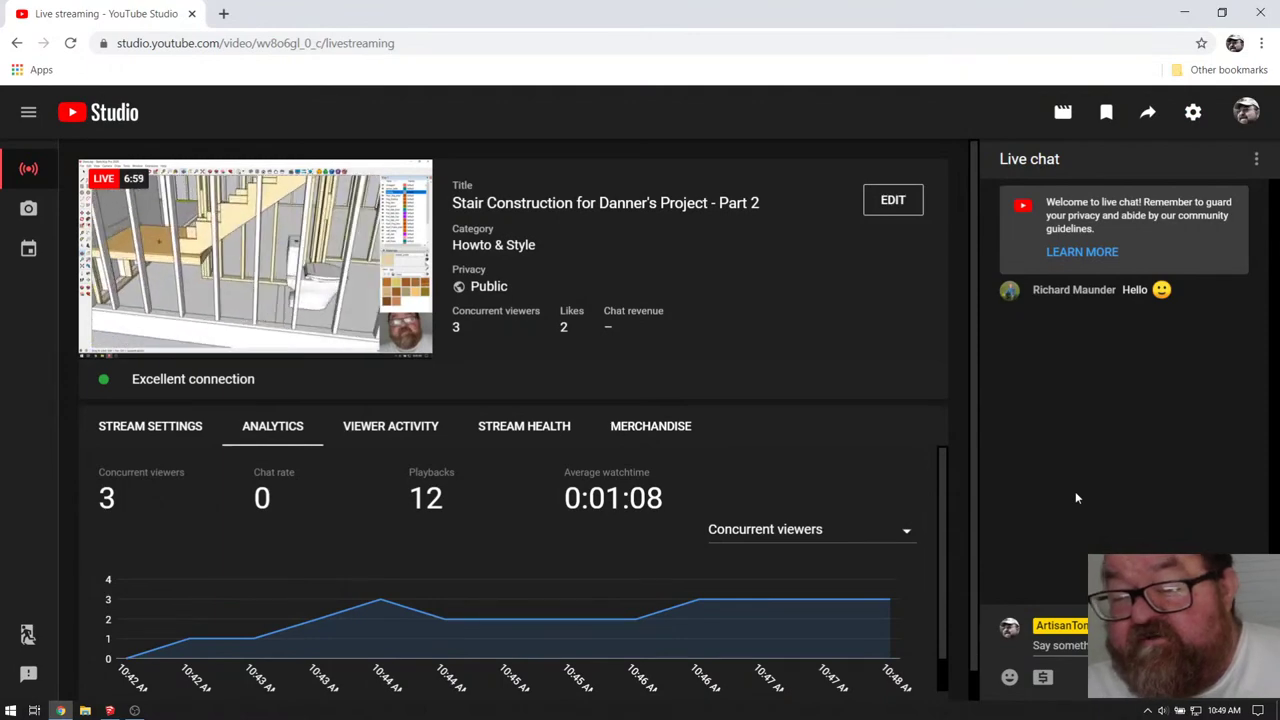
left_click(110, 711)
scroll(498, 357, "down", 3)
scroll(649, 357, "down", 1)
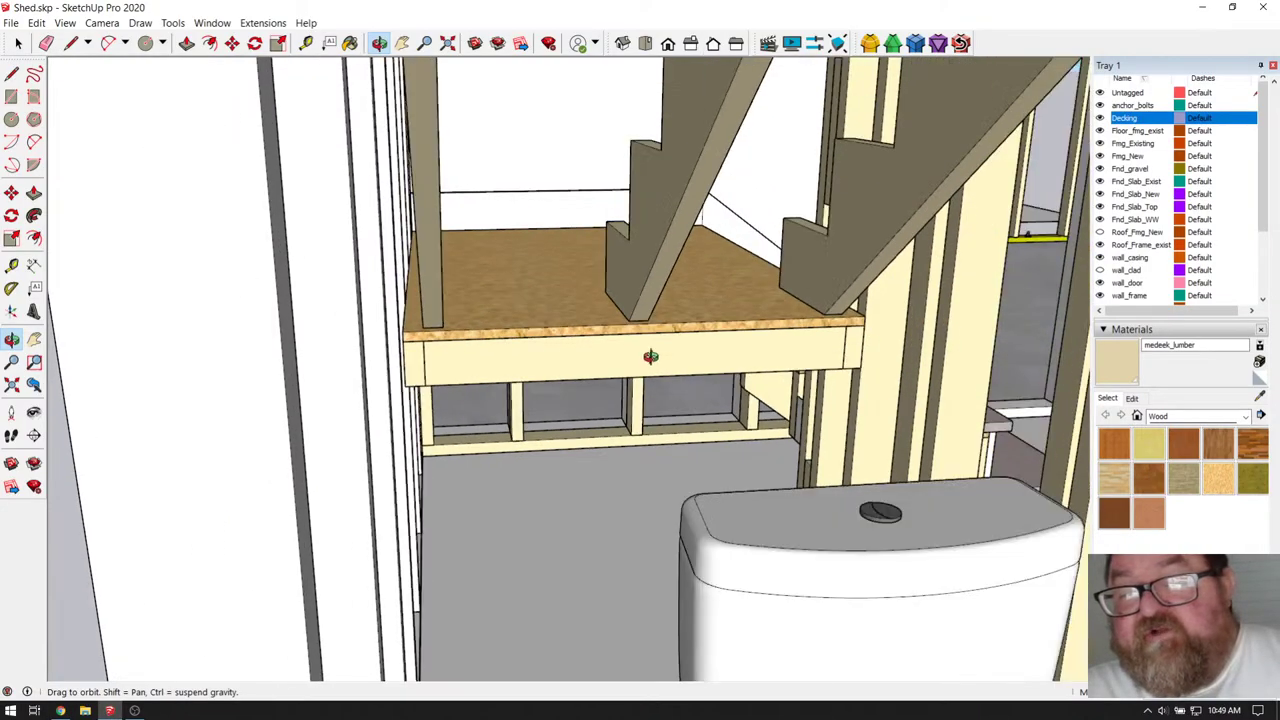
scroll(918, 390, "up", 5)
- Zoom in and orbit beneath the landing until the stringer shows below the OSB-topped joists
scroll(773, 310, "up", 6)
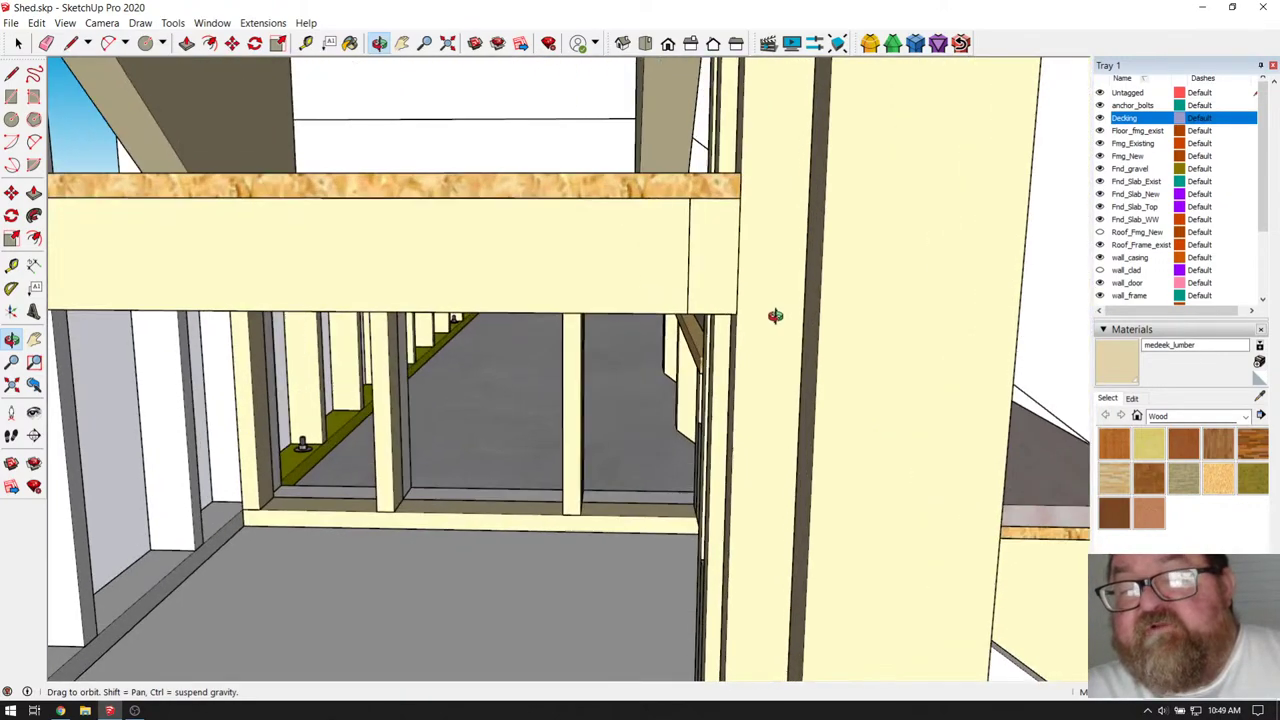
left_click_drag(775, 316, 869, 342)
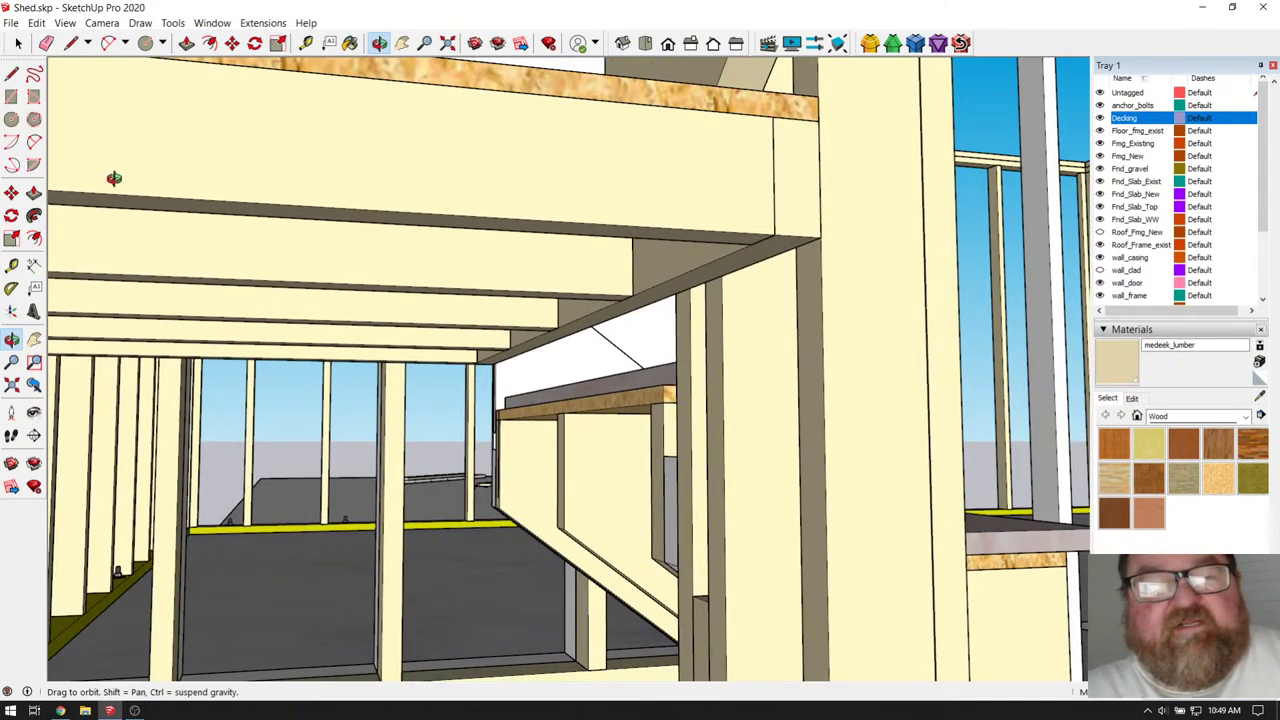
left_click(17, 43)
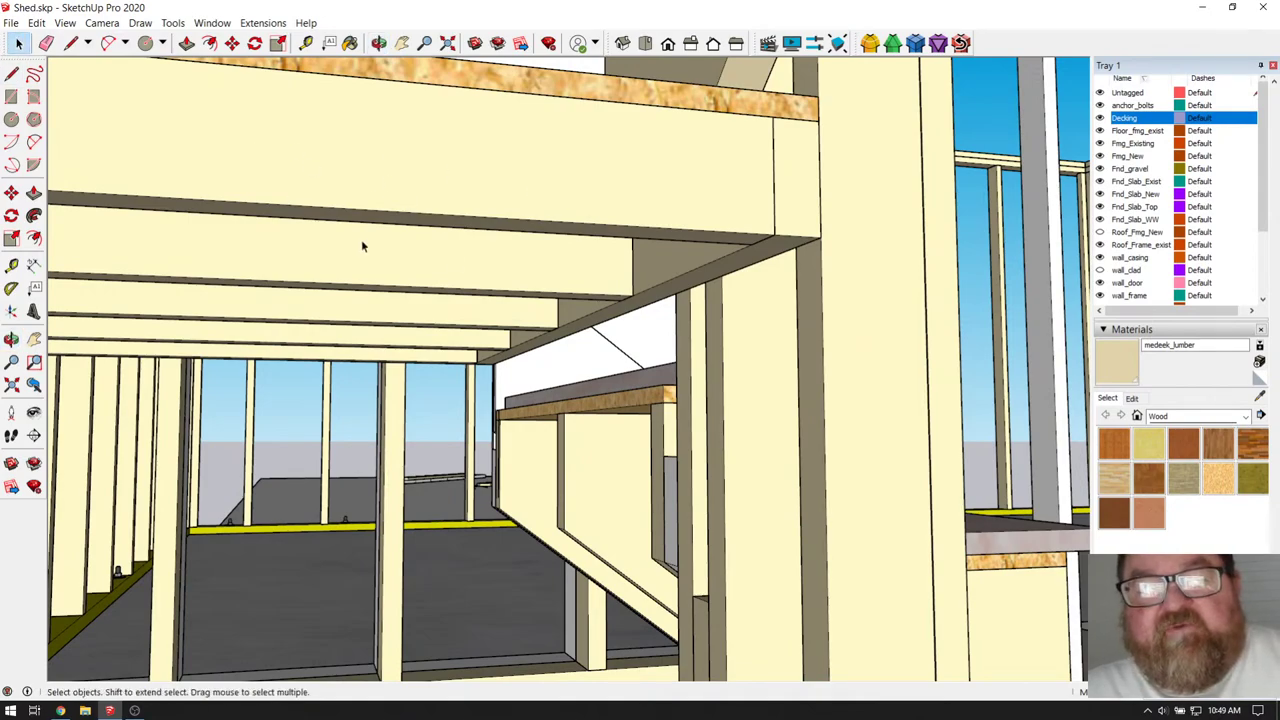
middle_click_drag(363, 246, 277, 183)
left_click(378, 43)
left_click_drag(385, 140, 489, 114)
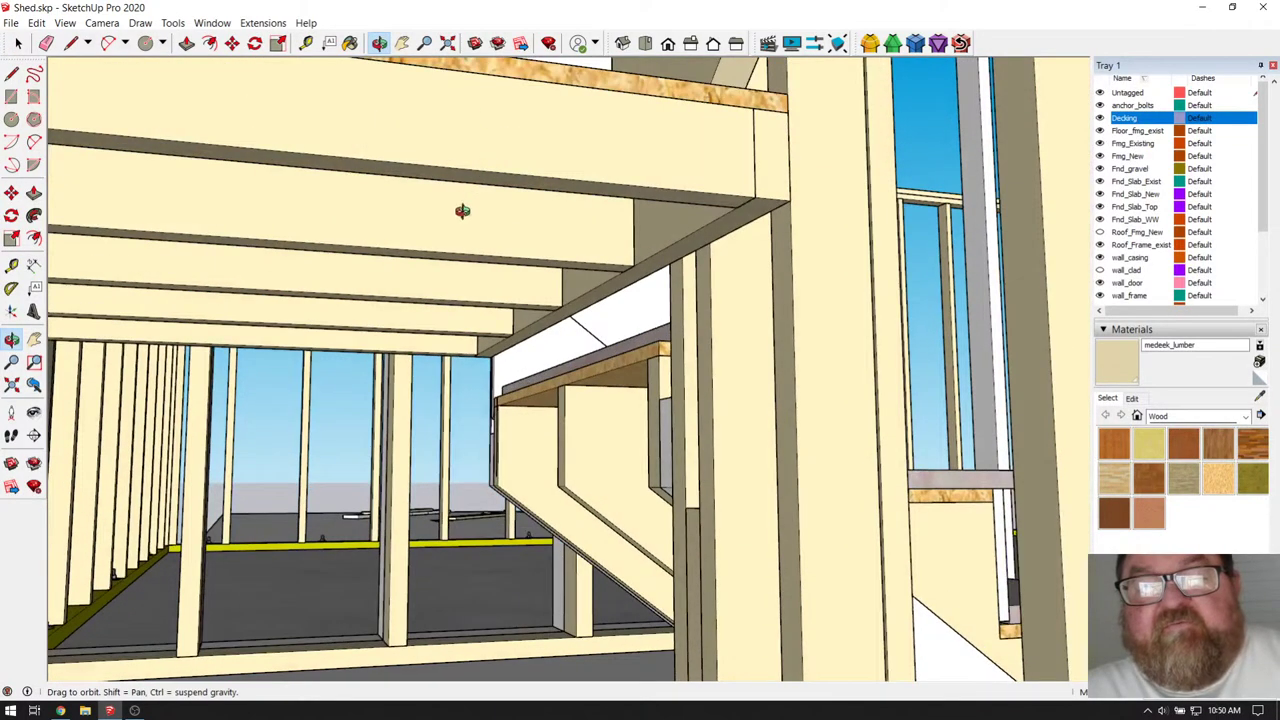
mouse_move(462, 211)
left_mouse_down()
mouse_move(523, 174)
mouse_move(455, 206)
left_mouse_up()
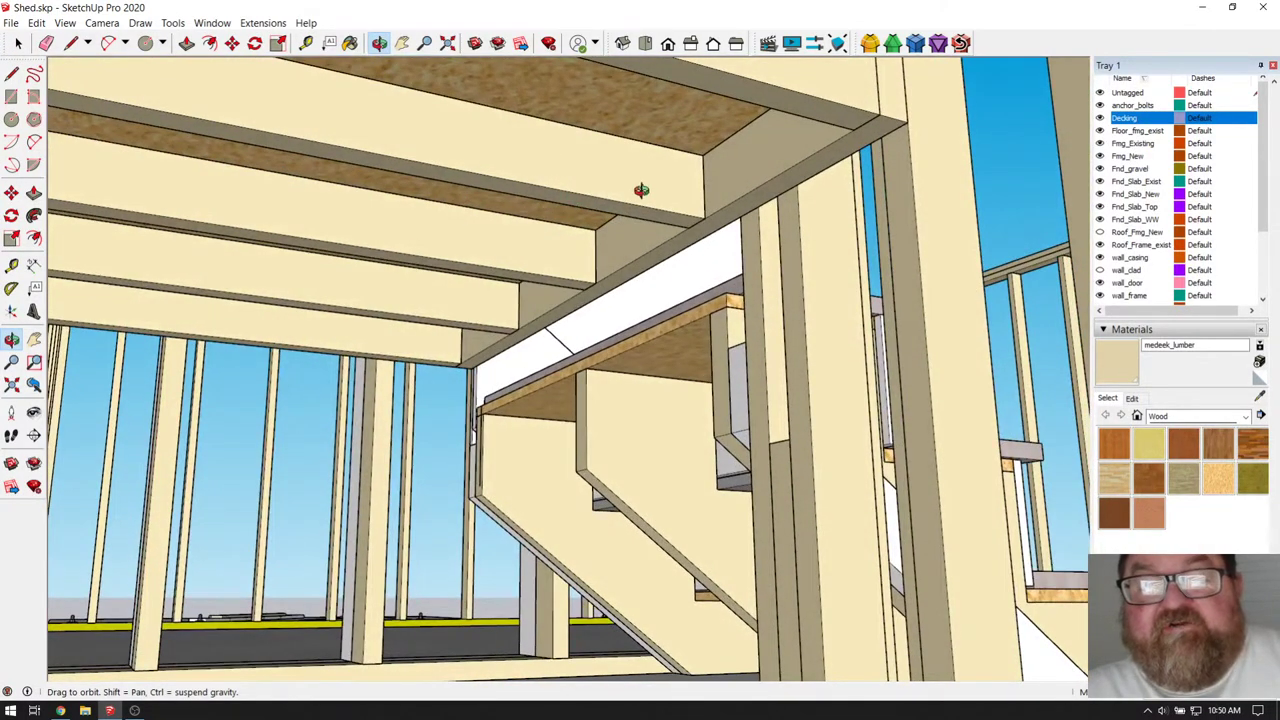
left_click_drag(641, 190, 611, 221)
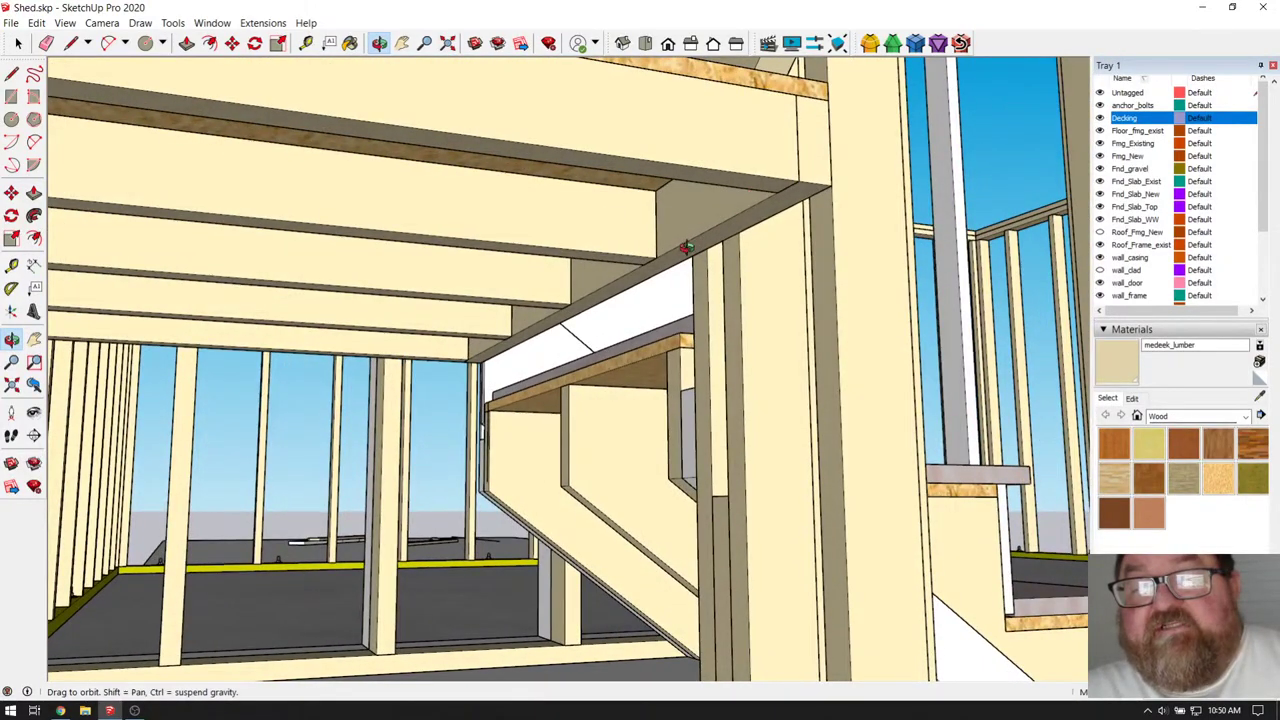
left_click(18, 43)
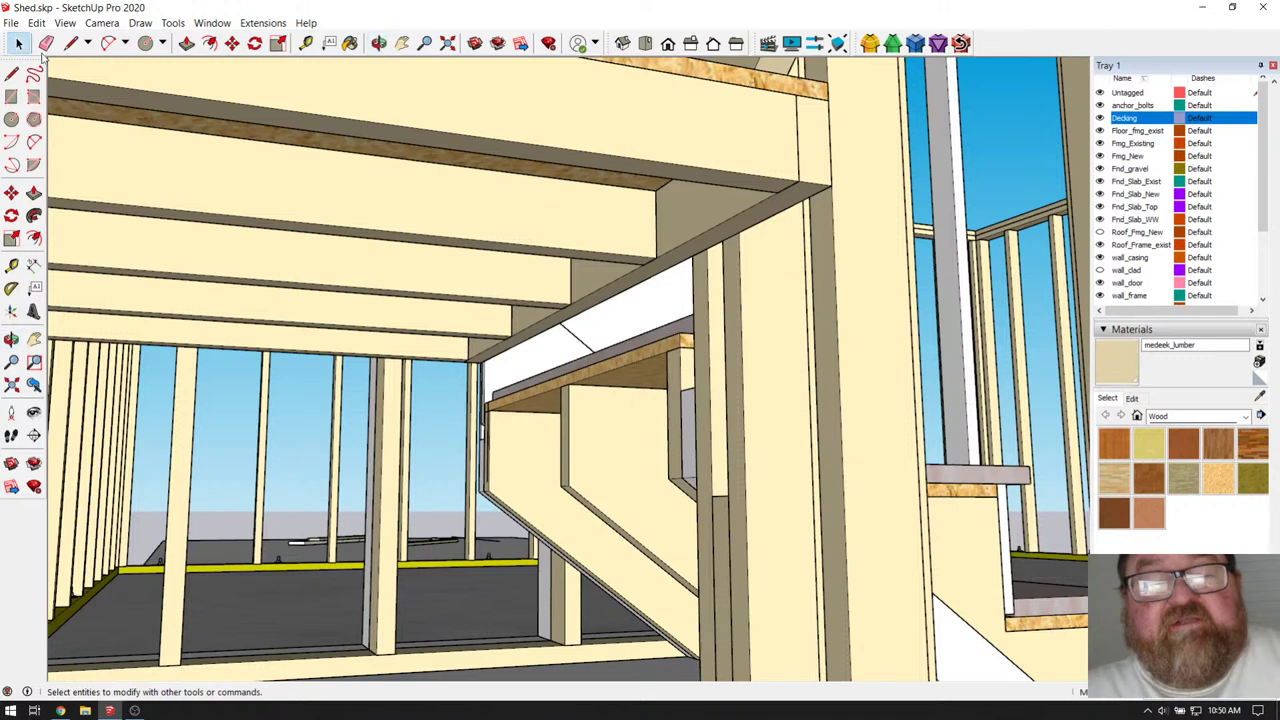
- Open the joist group for editing, then close it again
scroll(695, 205, "up", 2)
double_click(690, 207)
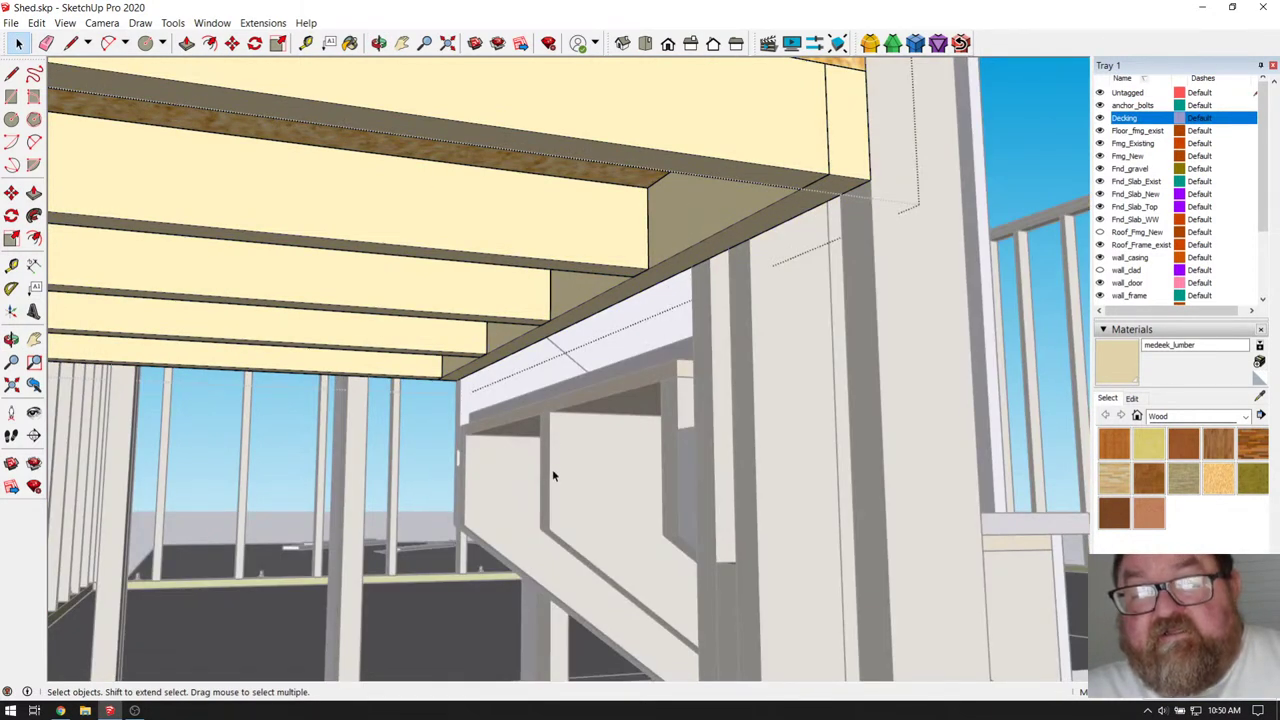
scroll(562, 450, "down", 1)
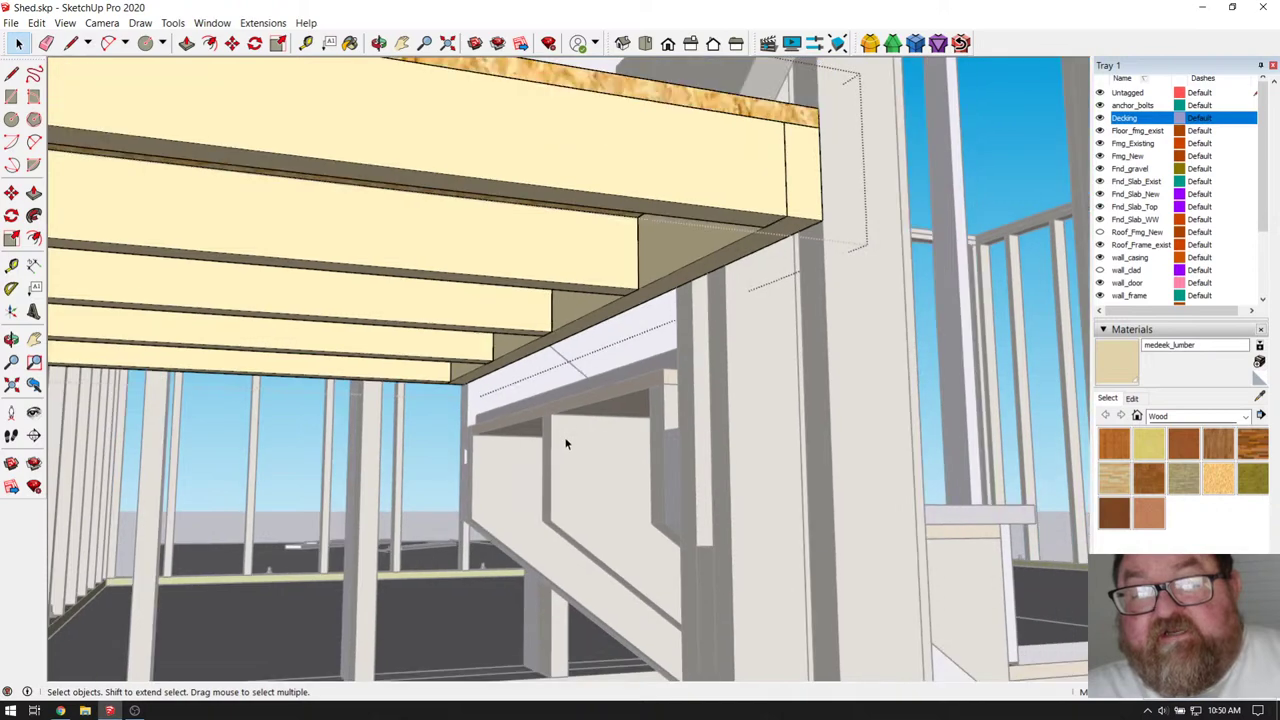
left_click(127, 435)
- Orbit around the notched stair underside and toward the row of wall studs
left_click(379, 43)
left_click_drag(540, 380, 745, 365)
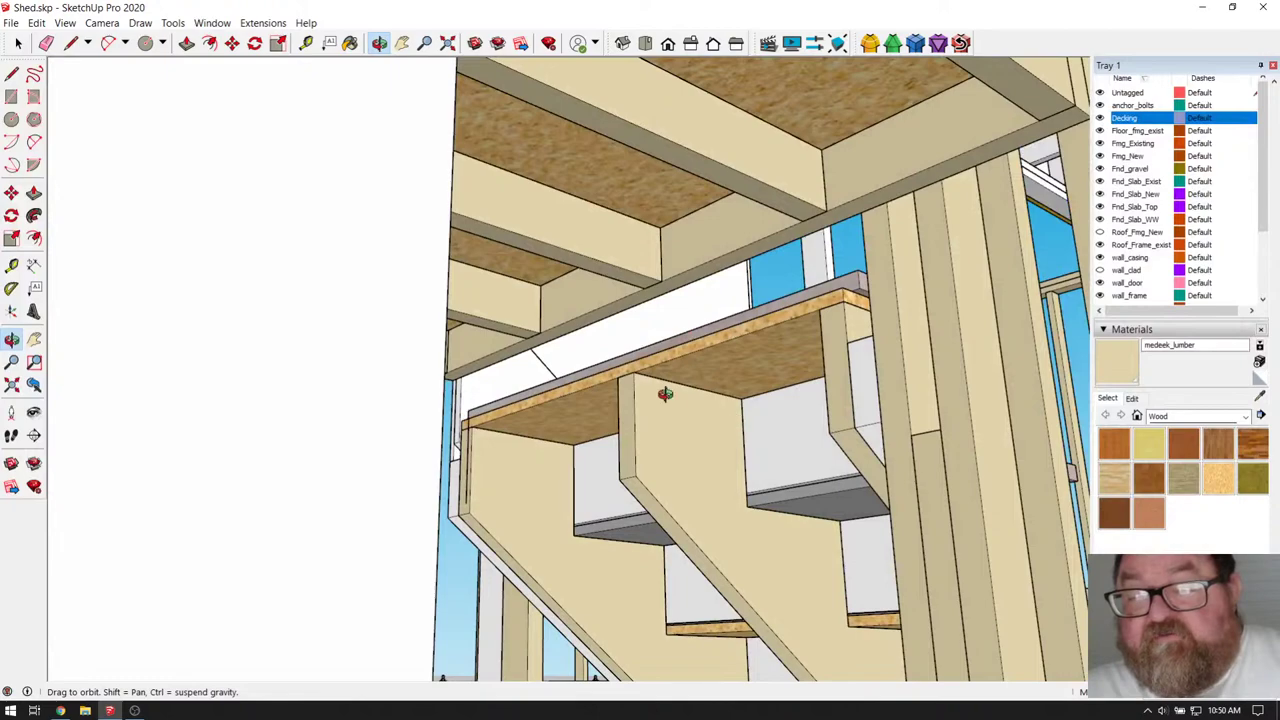
left_click_drag(665, 393, 713, 435)
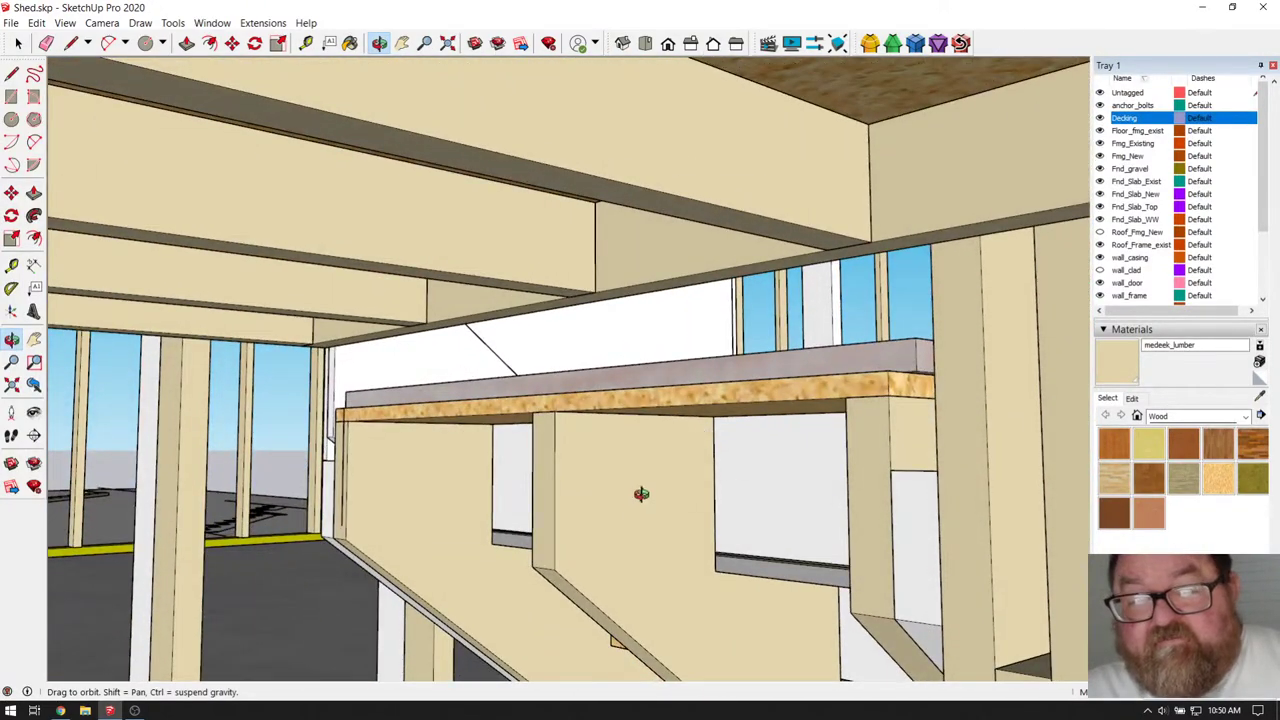
left_click_drag(876, 478, 767, 483)
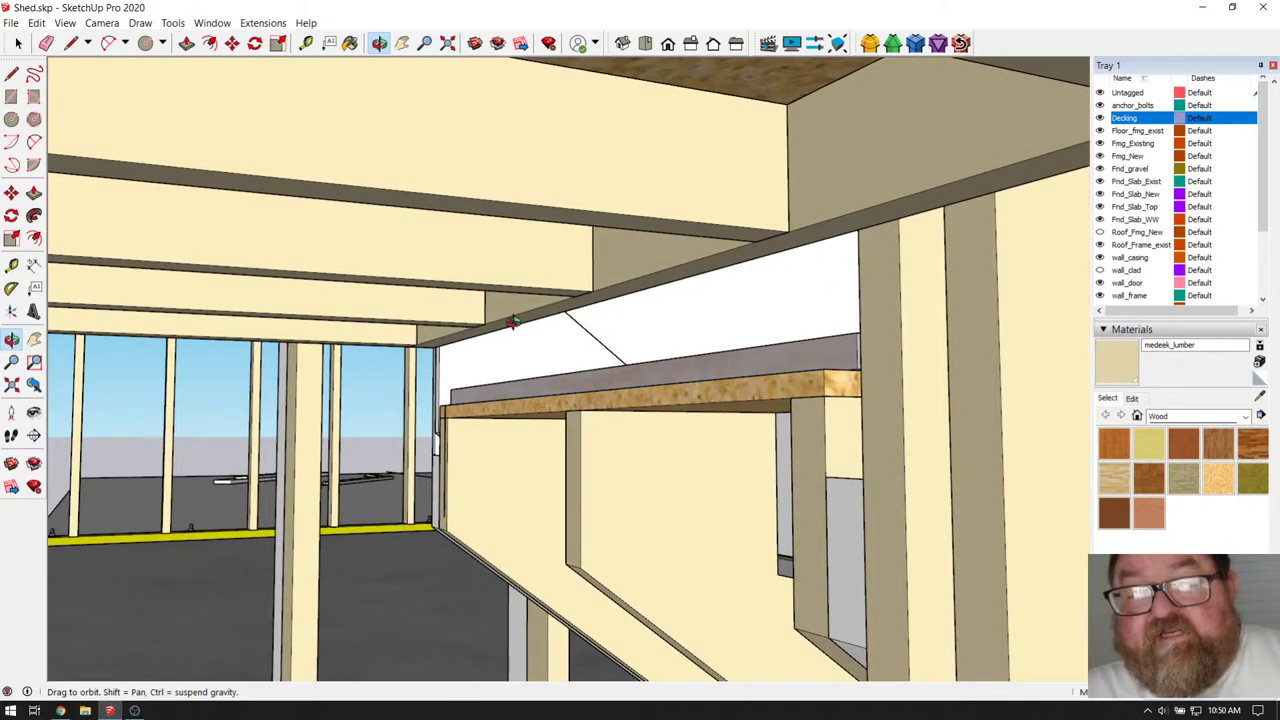
left_click_drag(581, 399, 530, 375)
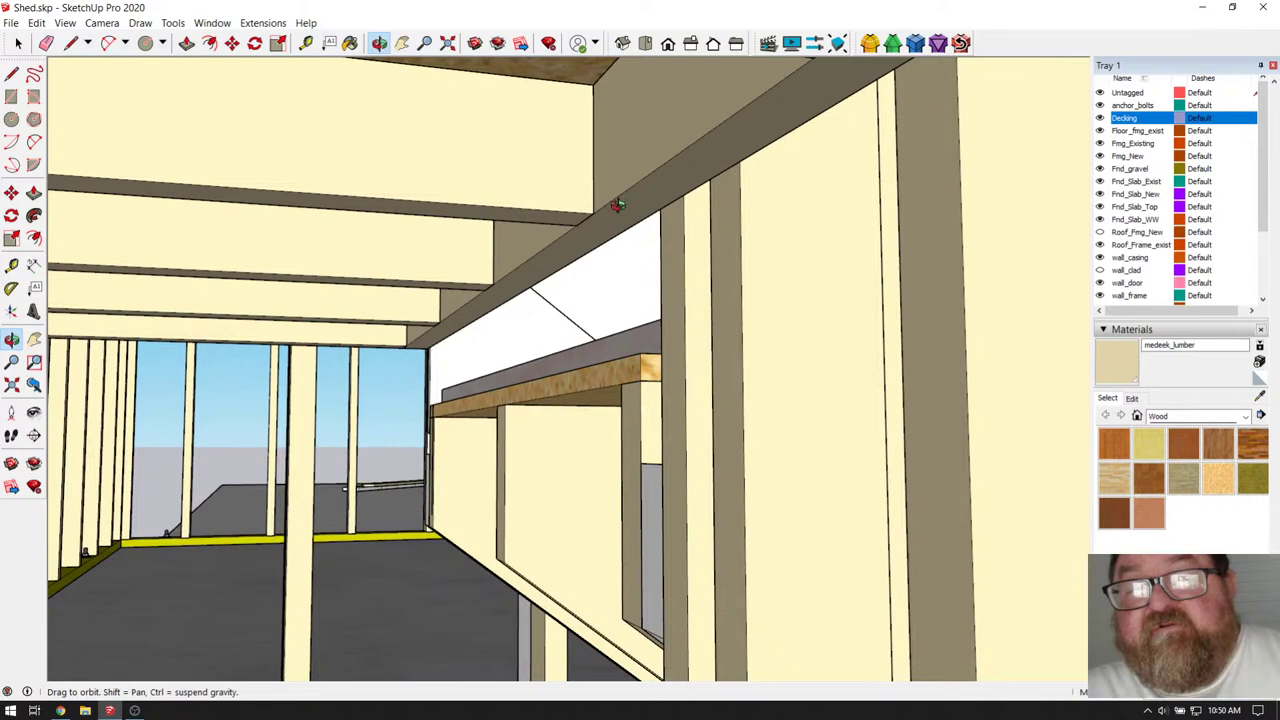
left_click_drag(616, 219, 640, 192)
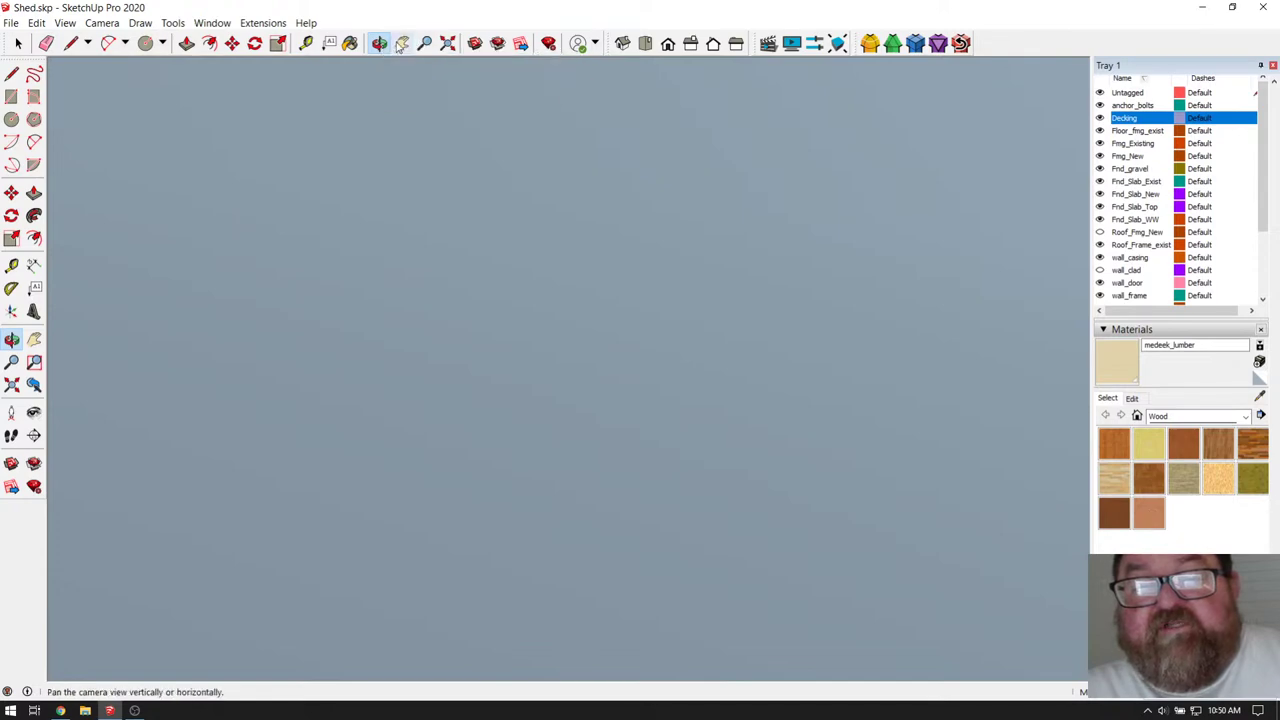
left_click_drag(560, 170, 742, 342)
left_click_drag(585, 409, 610, 405)
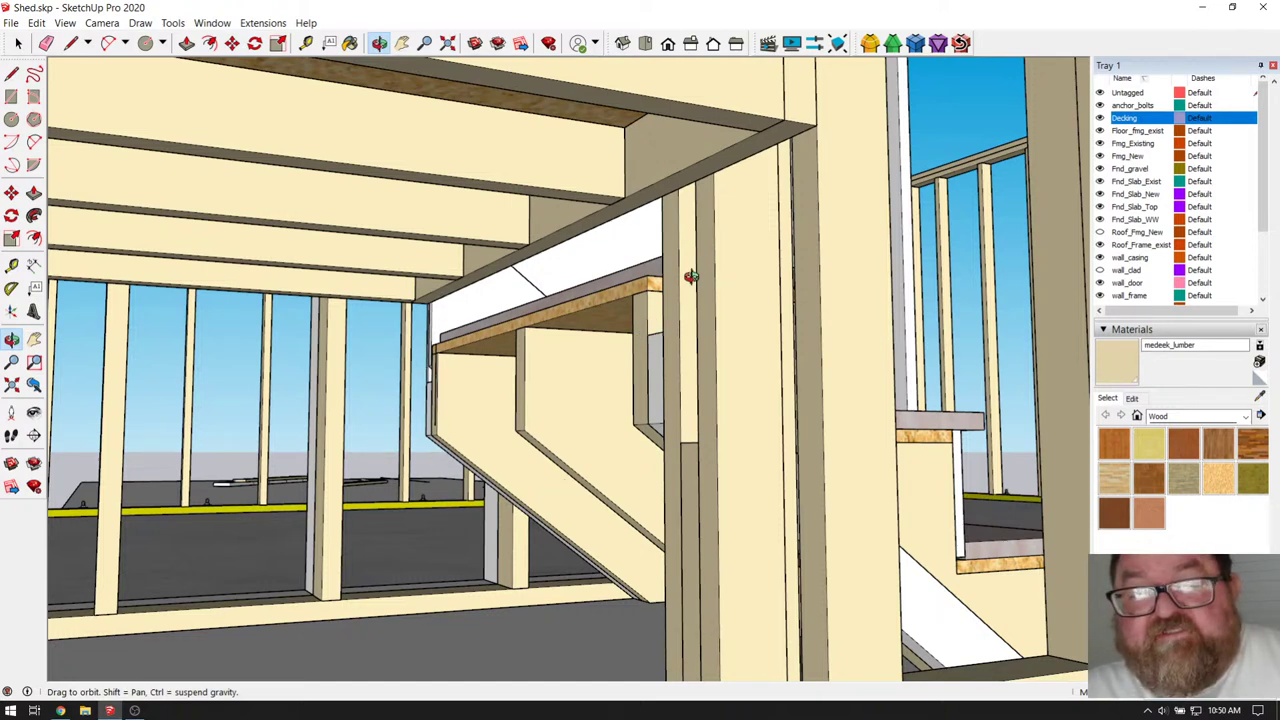
left_click_drag(487, 356, 407, 432)
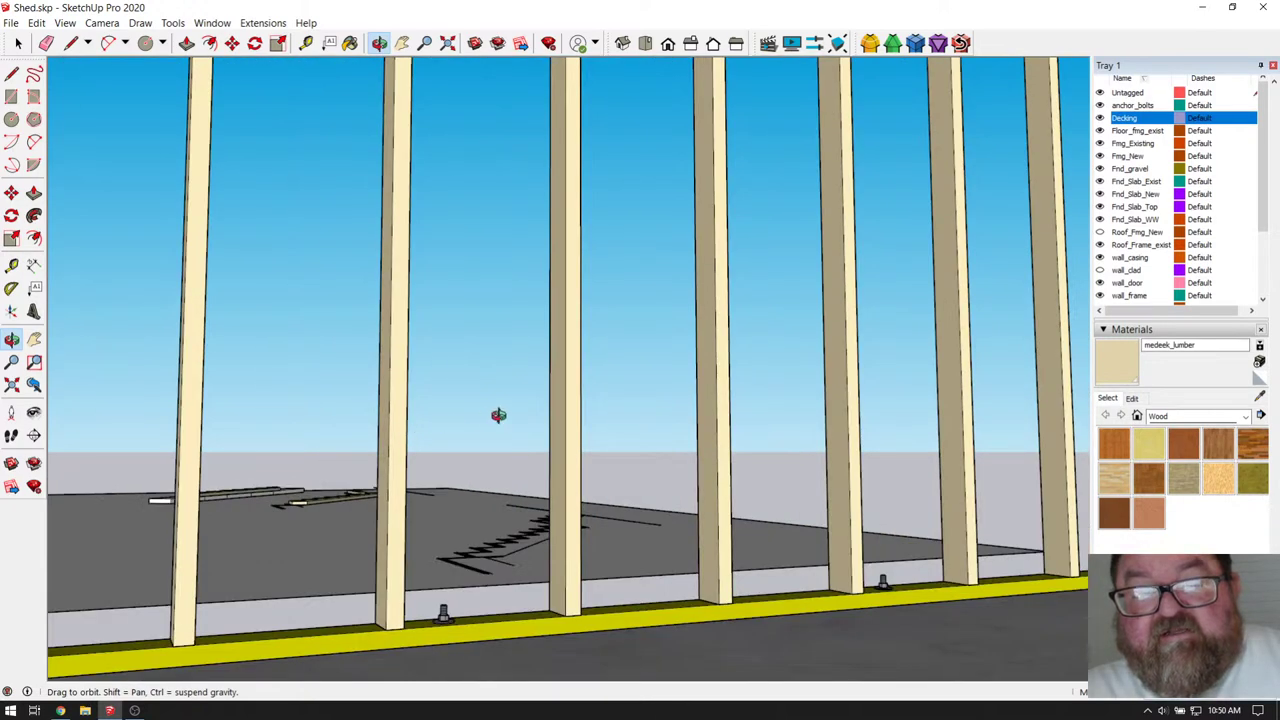
left_click_drag(498, 415, 624, 344)
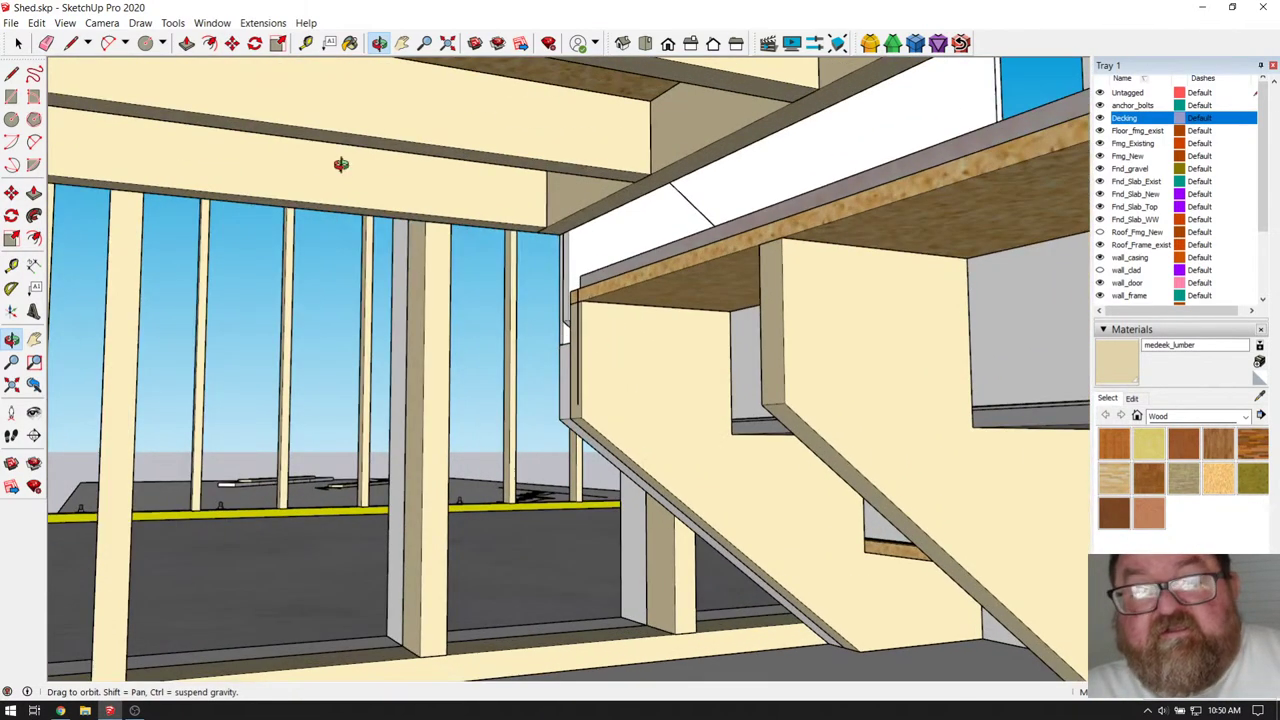
- Copy the ceiling beam downward with Ctrl-Move so the copy ends at the stair stringer edge
left_click(17, 43)
left_click(487, 196)
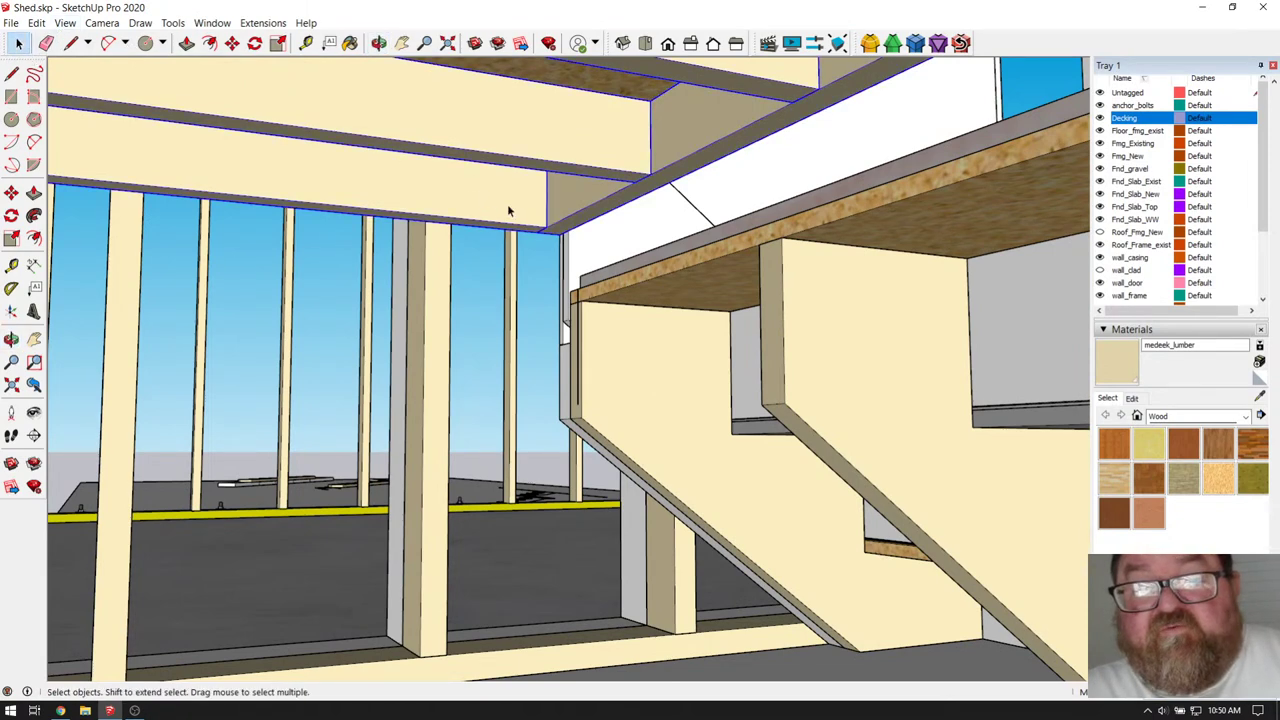
double_click(507, 204)
left_click(232, 43)
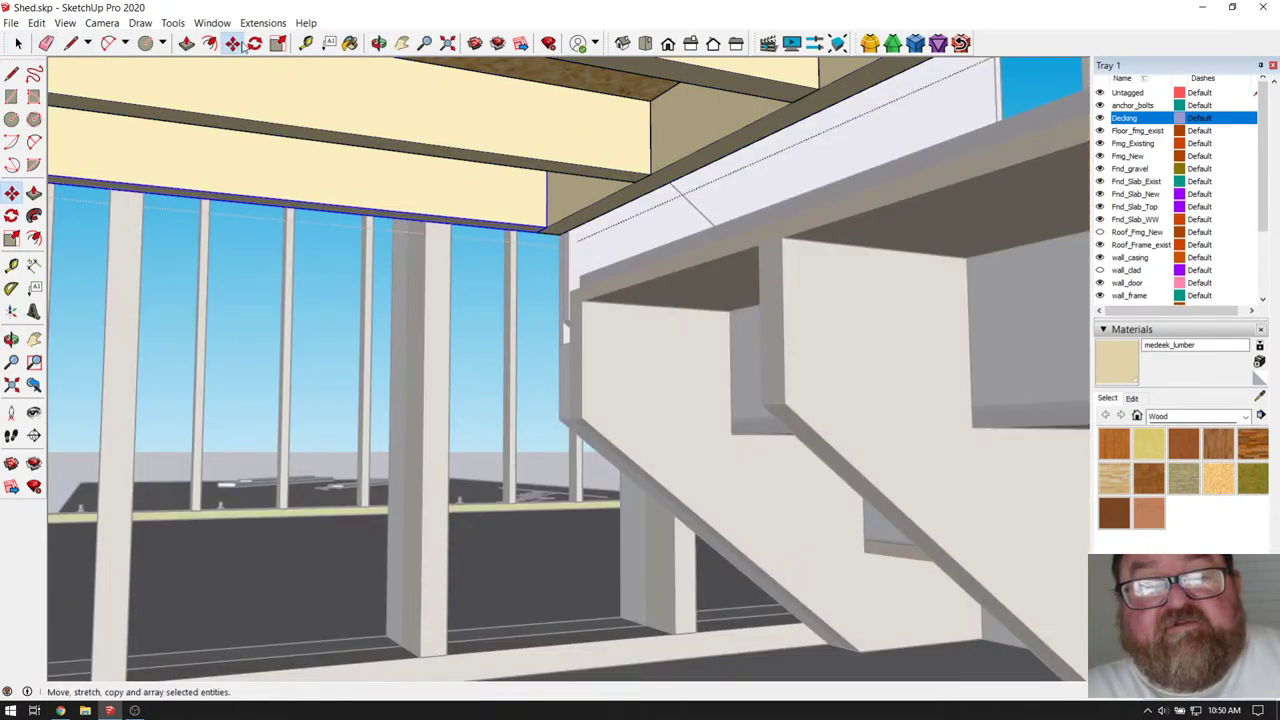
left_click(547, 224)
key("ctrl")
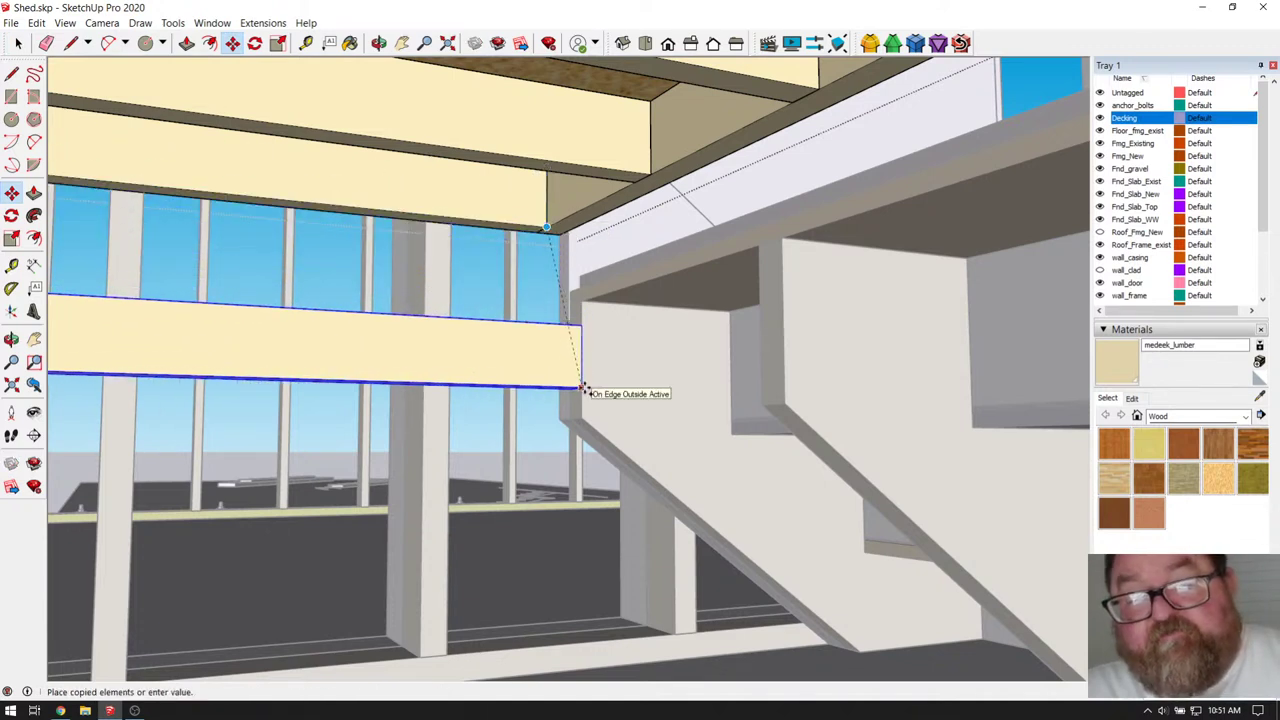
left_click(582, 388)
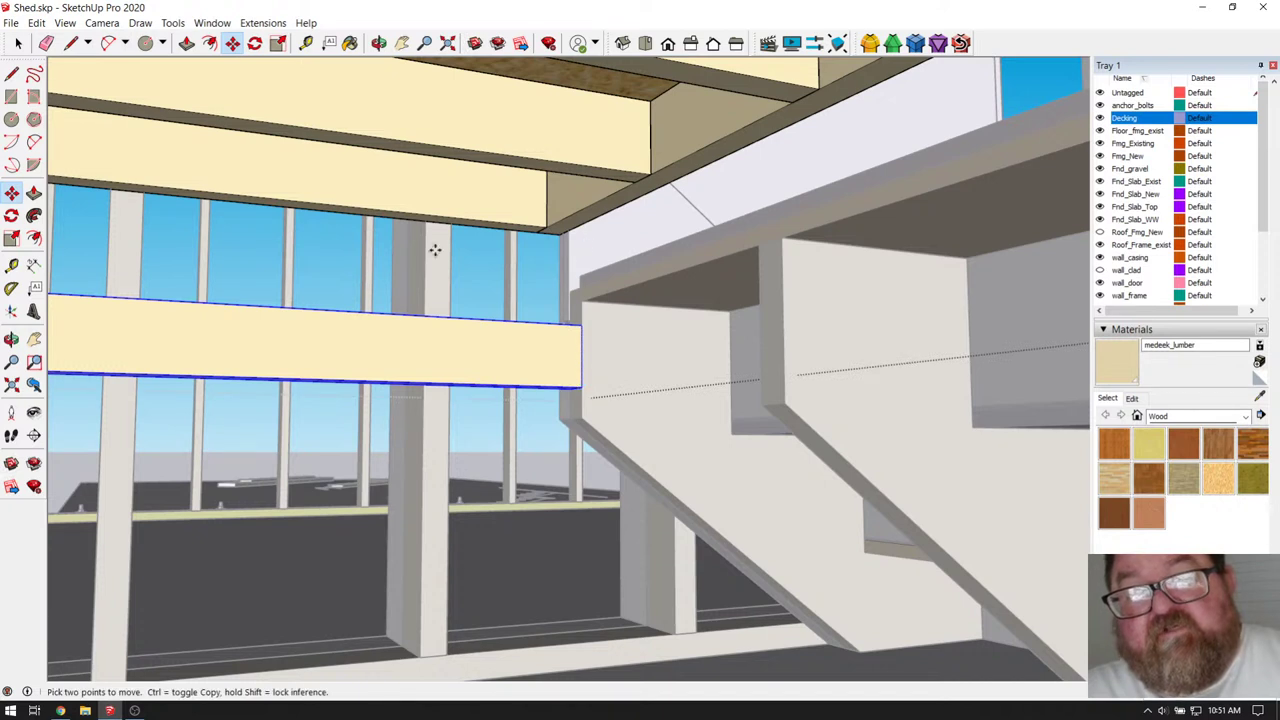
key("space")
left_click(653, 118)
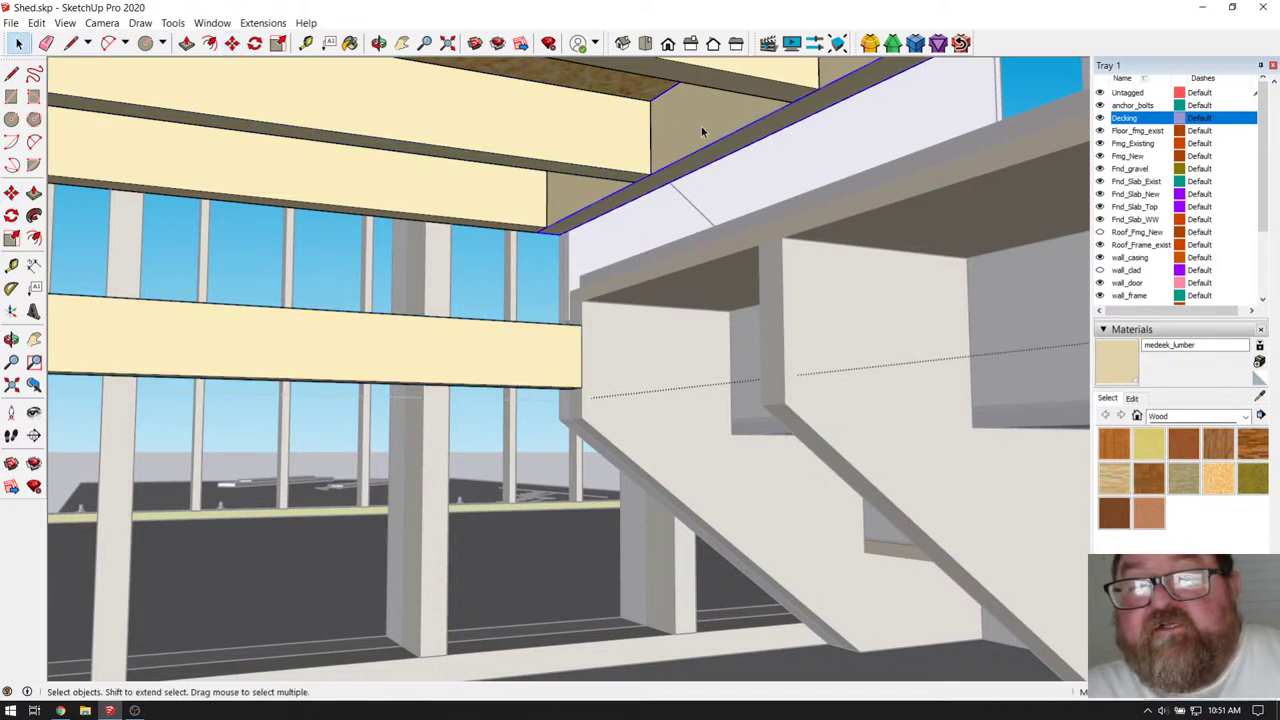
- Measure from the beam endpoint beside the sloped rafter to leave a guide line
left_click(668, 119)
left_click(305, 43)
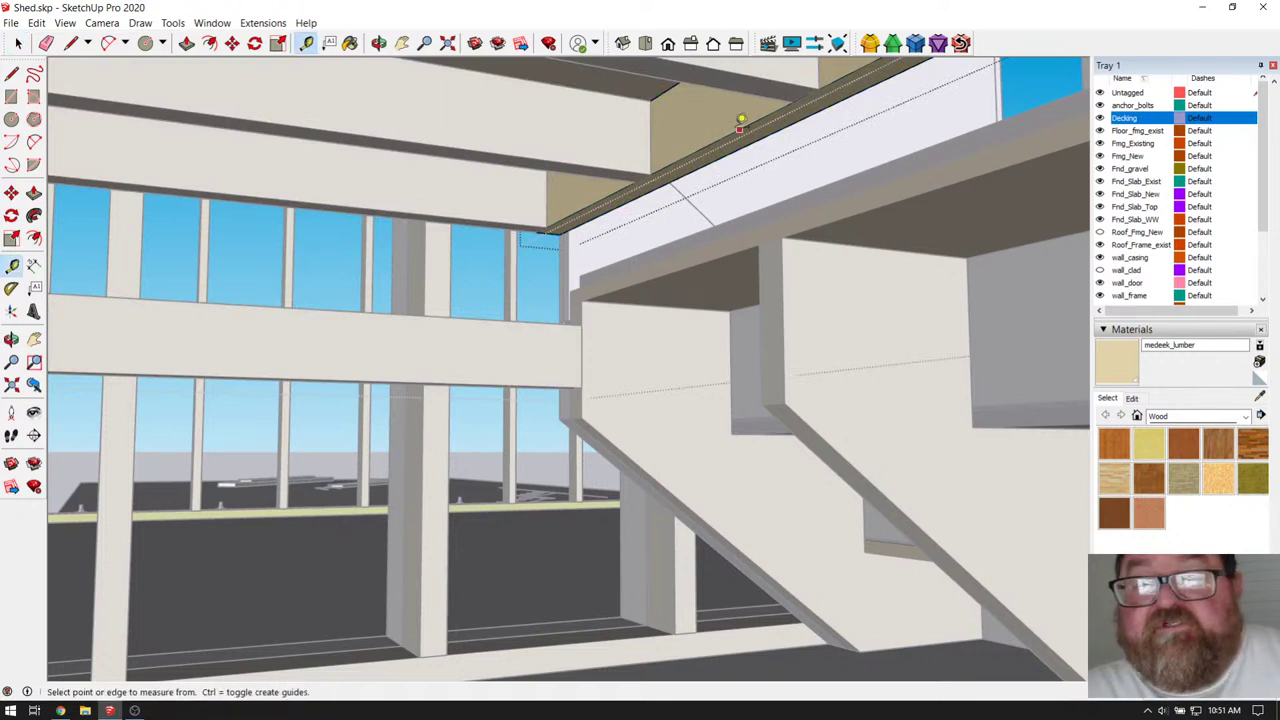
left_click(670, 89)
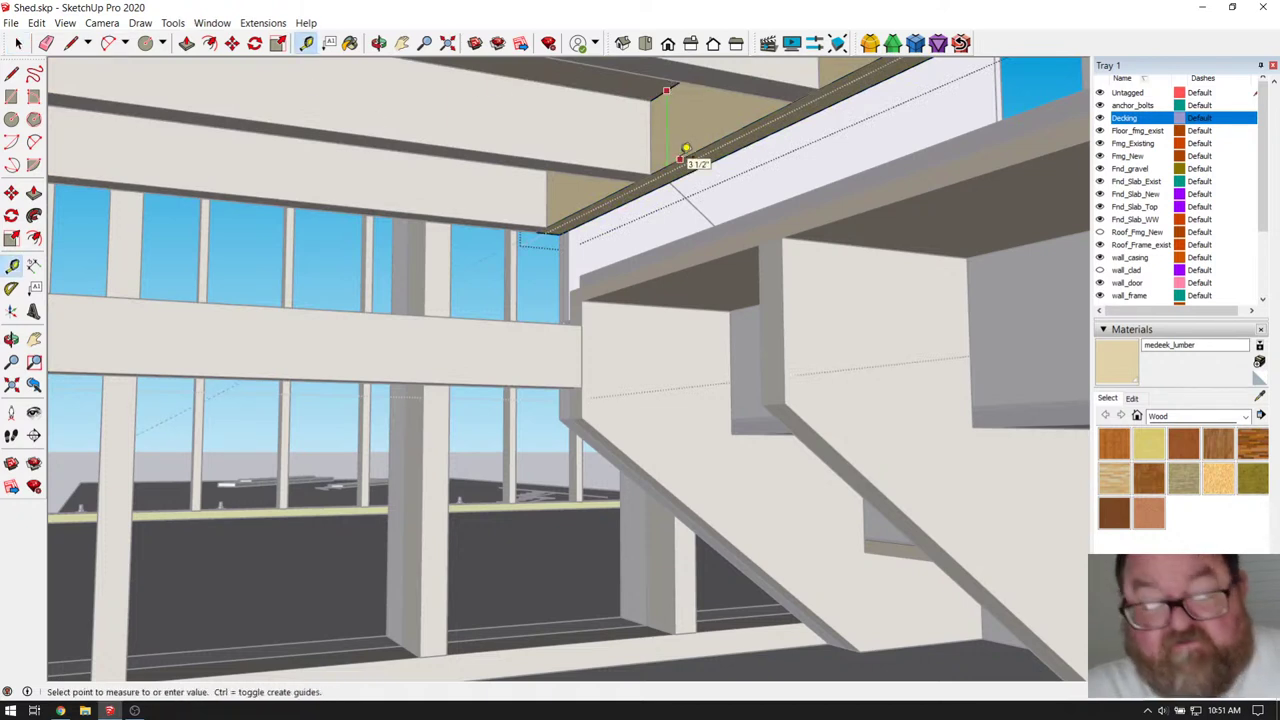
left_click(686, 148)
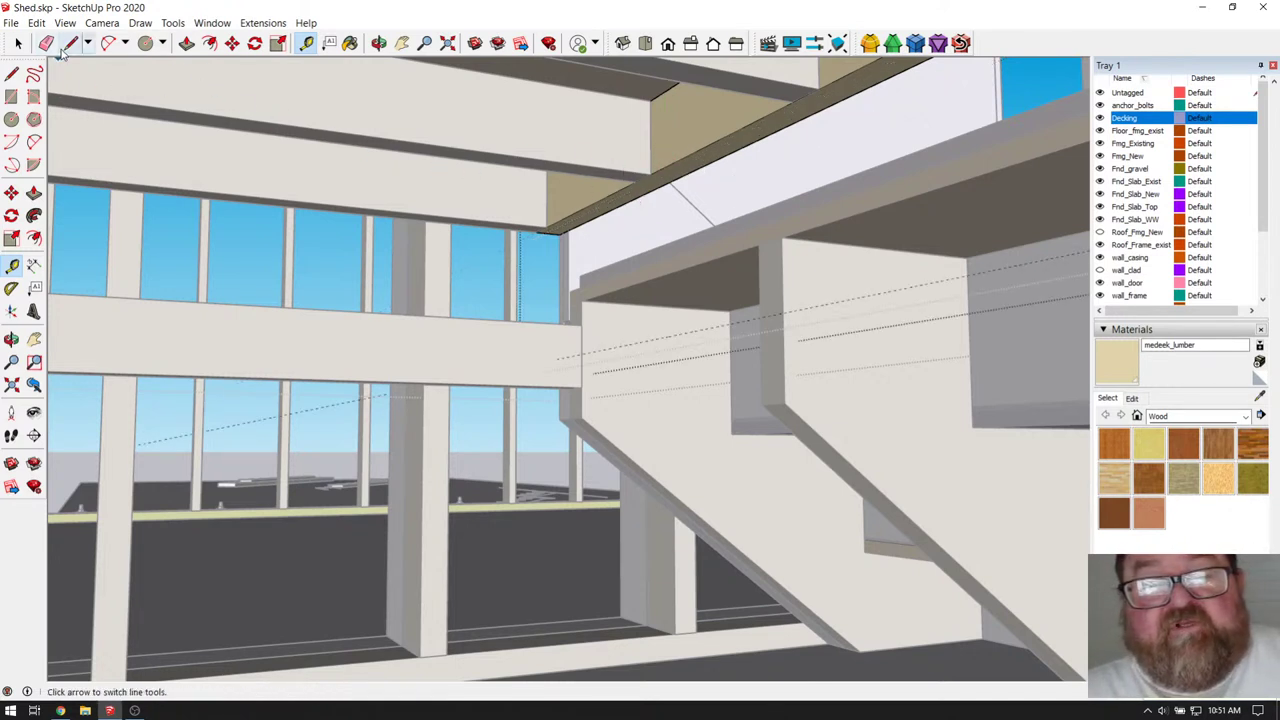
left_click(18, 43)
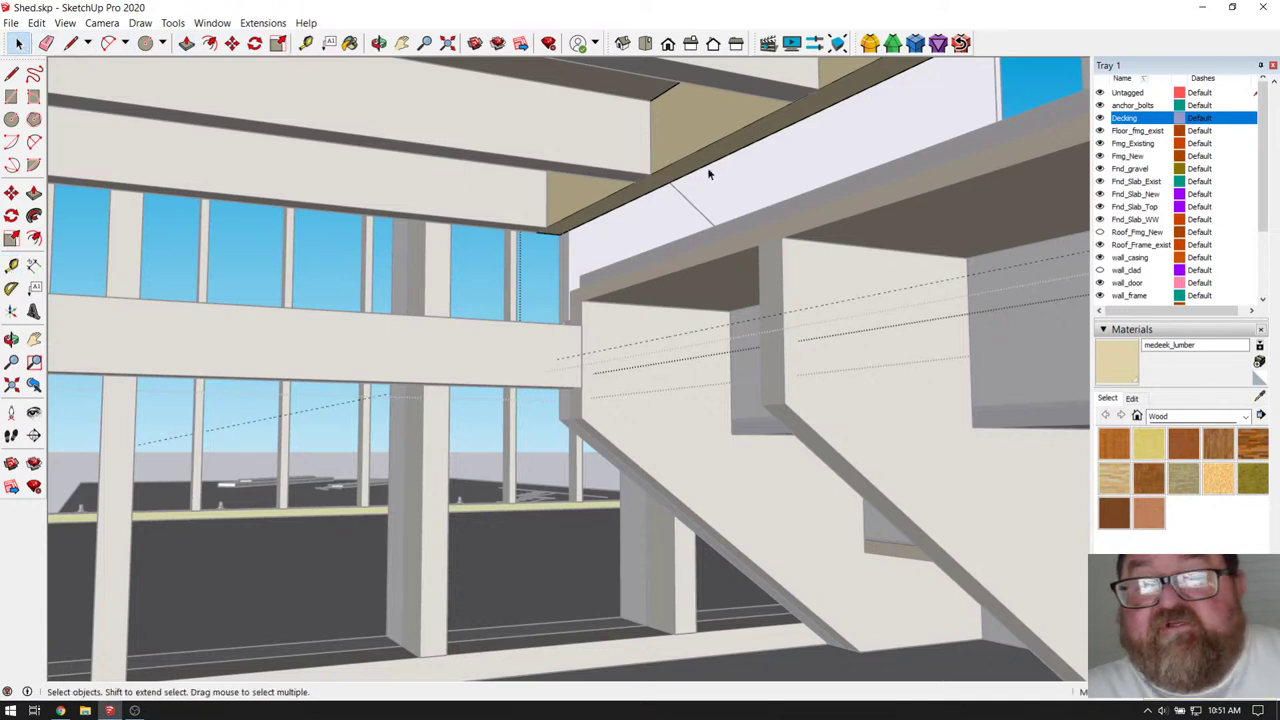
- Push/pull the tan beam's underside down toward the stringers and orbit to check the junction
key("p")
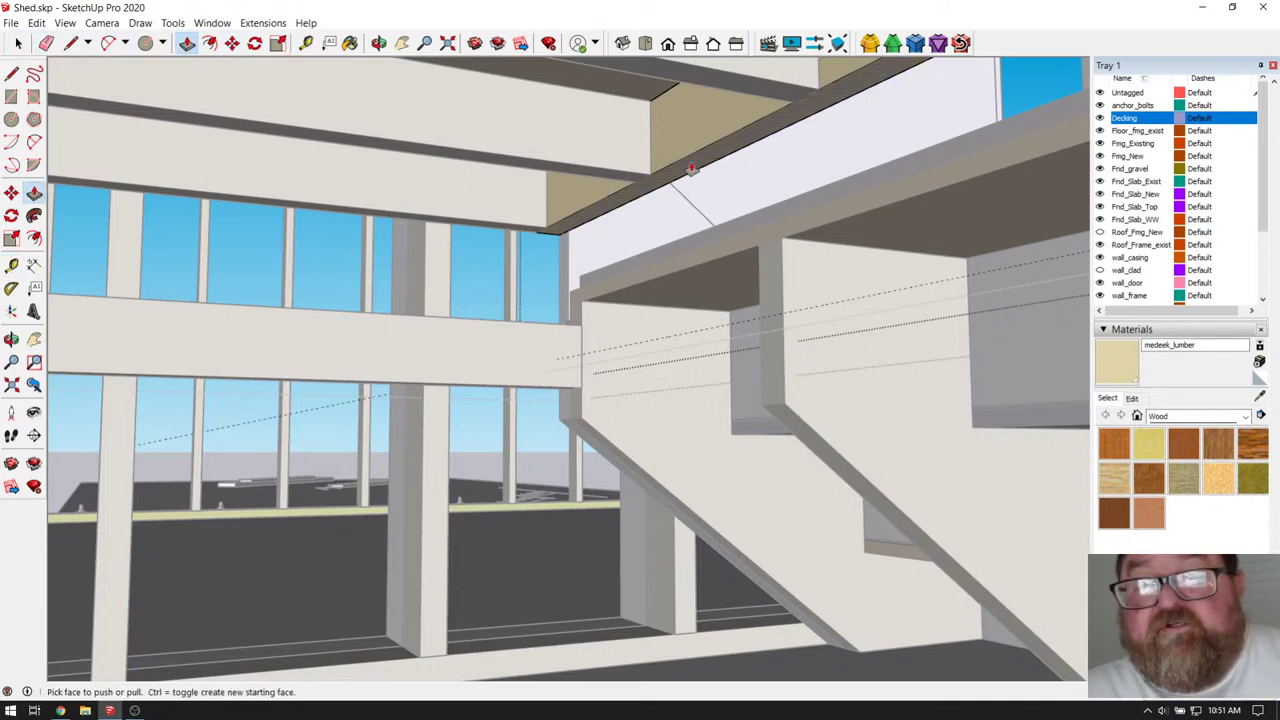
left_click_drag(691, 168, 794, 318)
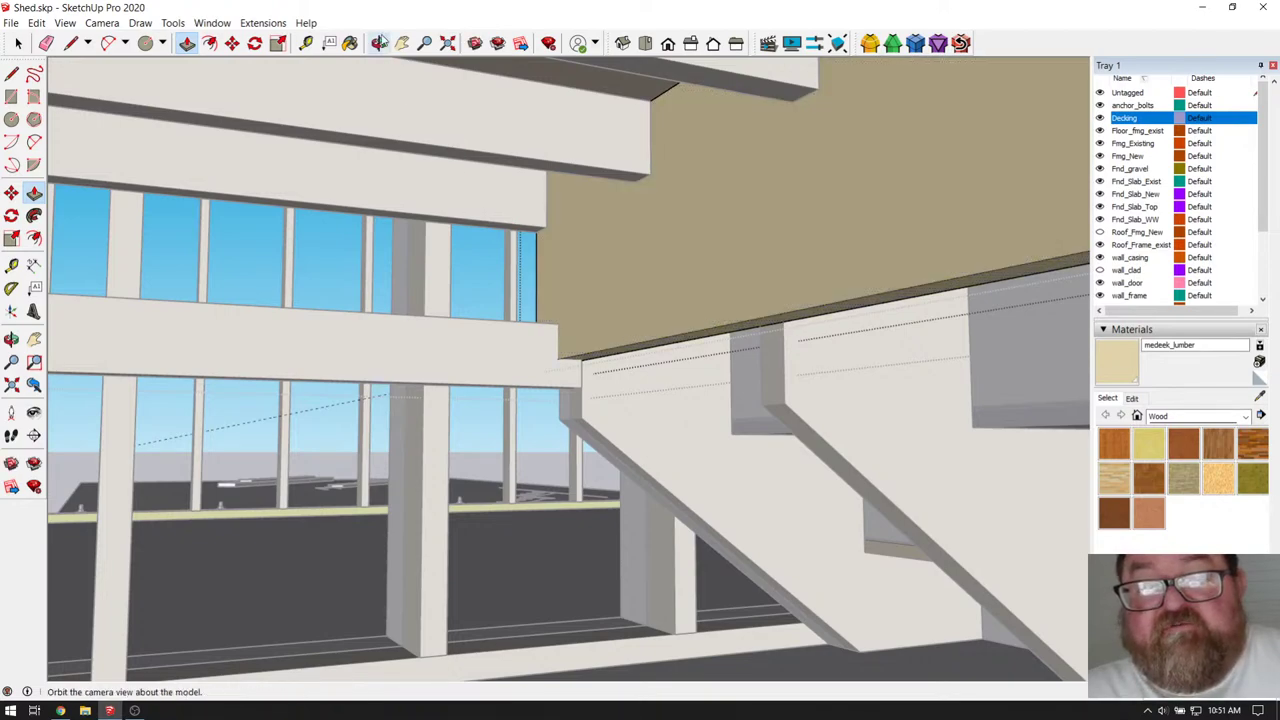
left_click(378, 43)
left_click_drag(600, 231, 632, 369)
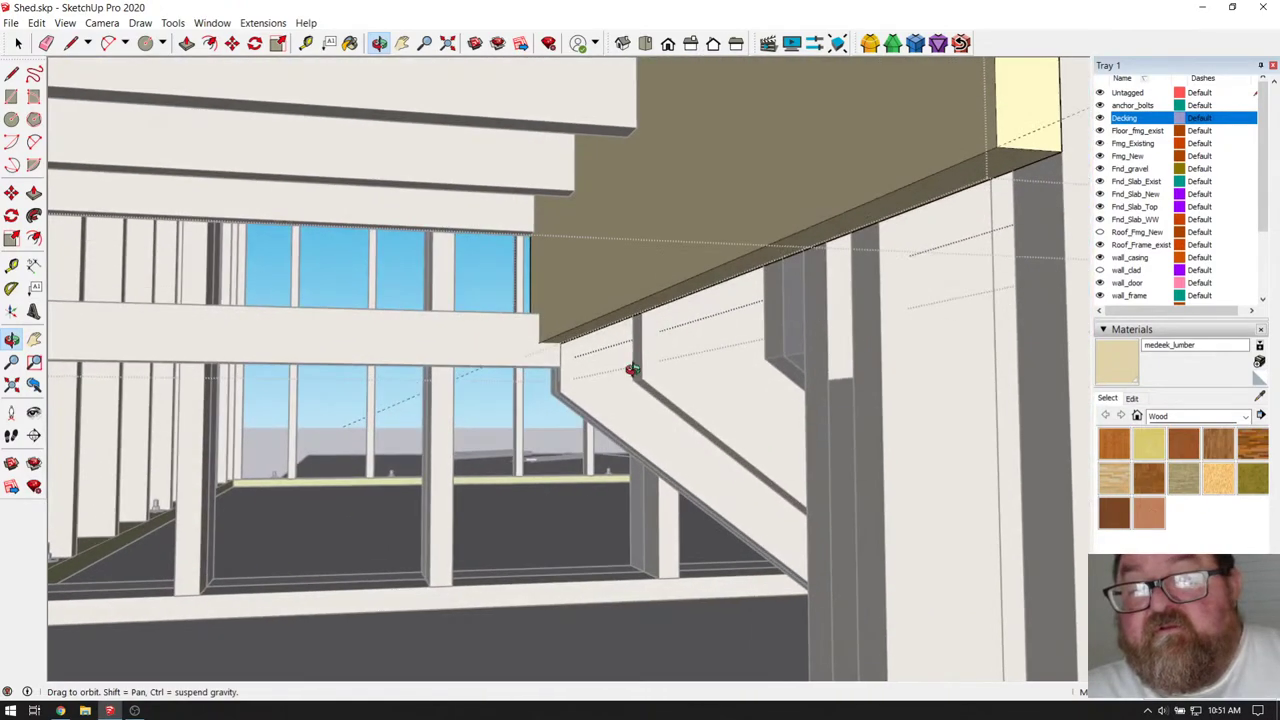
left_click_drag(632, 308, 638, 264)
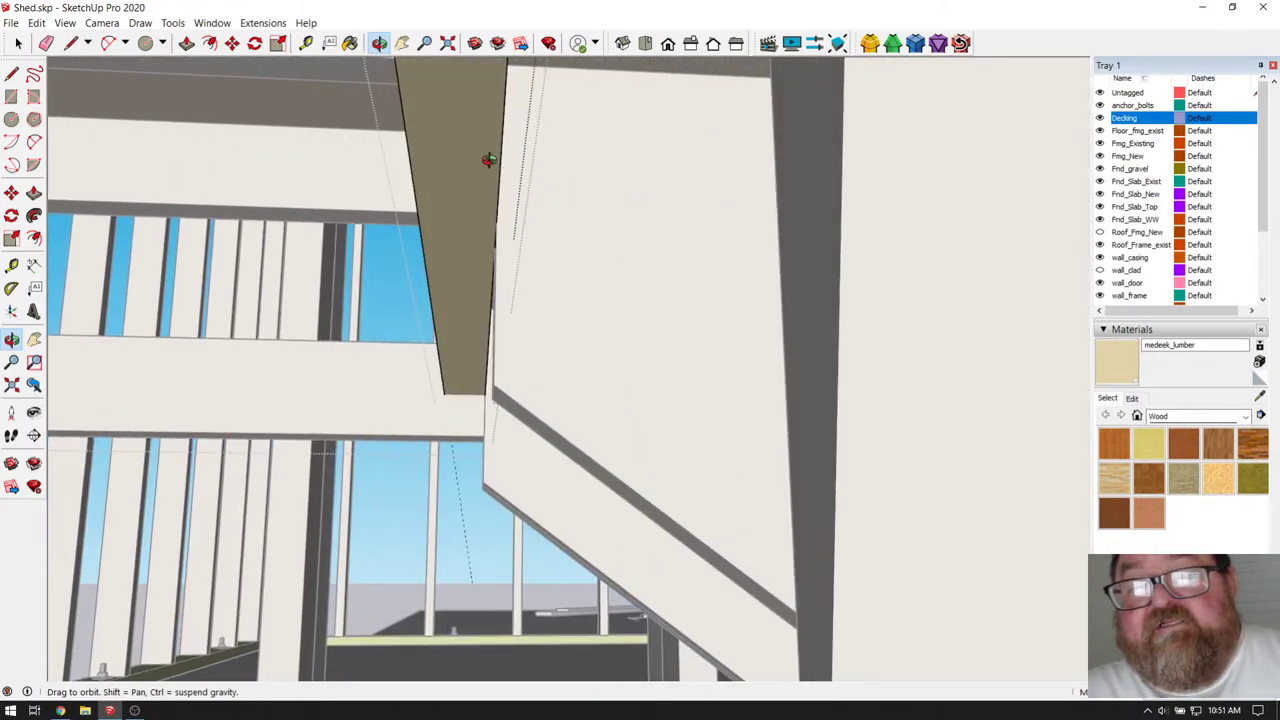
left_click_drag(534, 208, 632, 285)
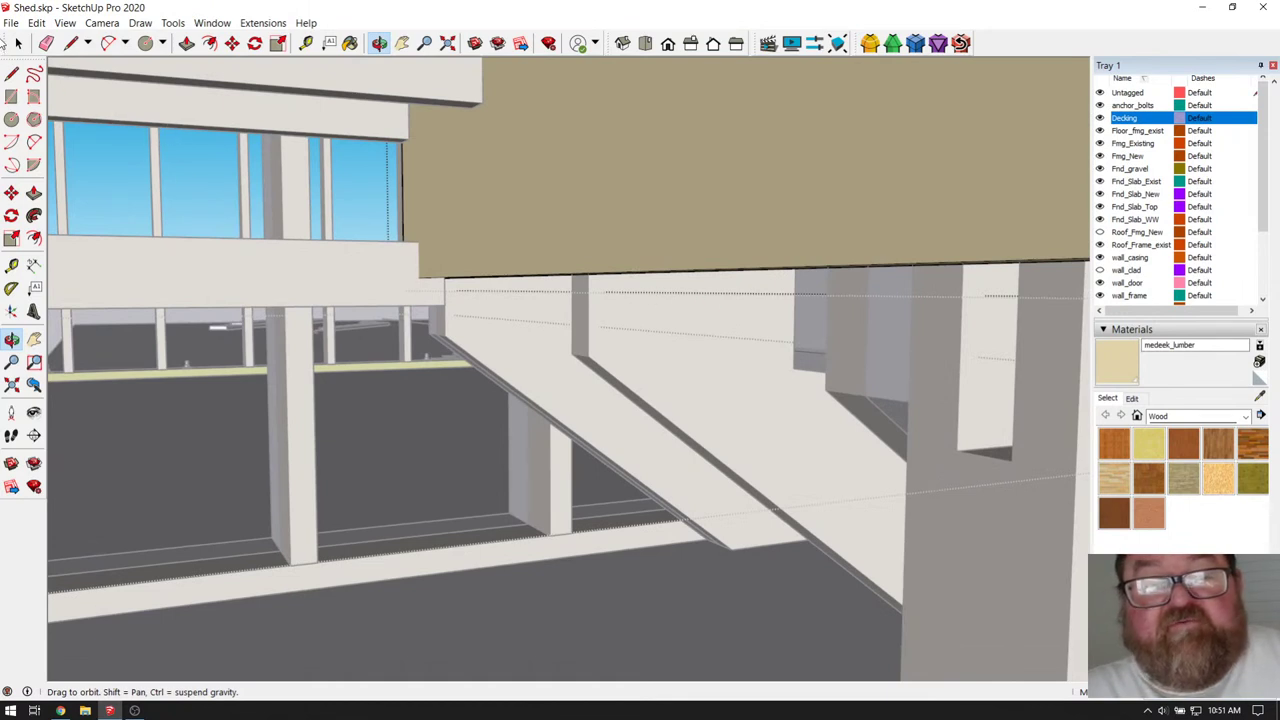
- Select the board below the windows and rotate it 90° to stand vertical
left_click(18, 43)
left_click(205, 175)
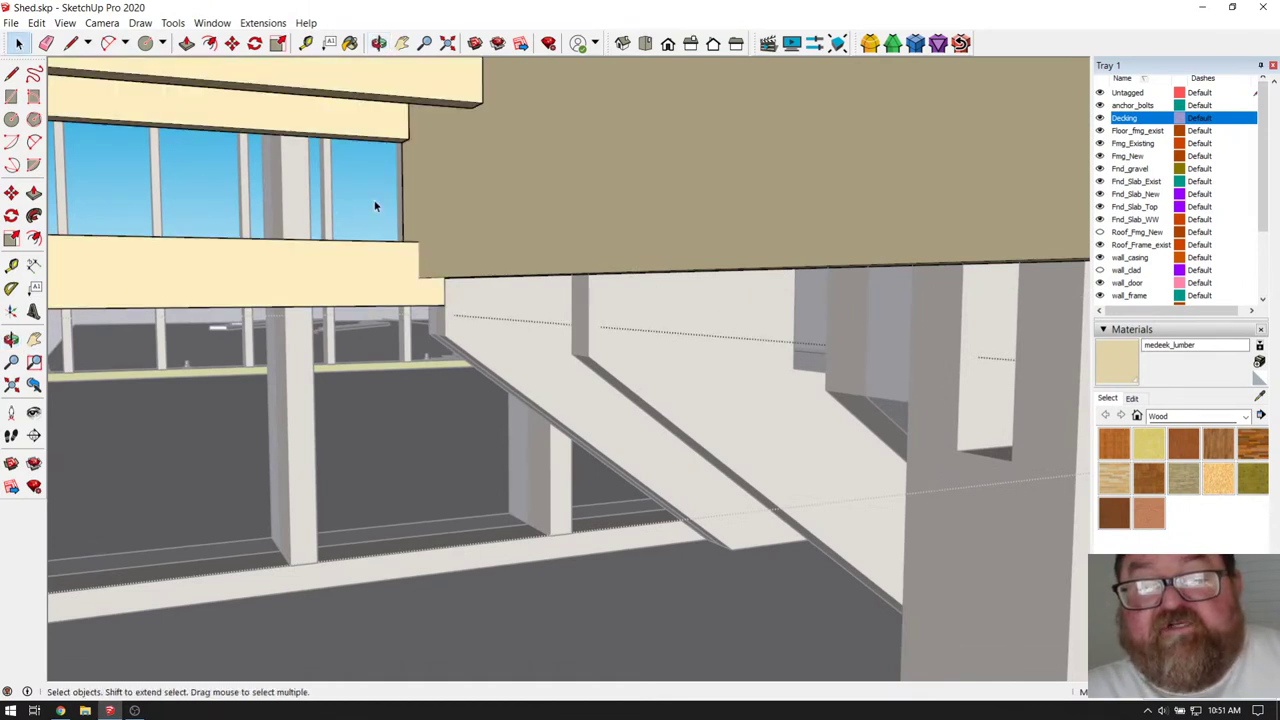
left_click(381, 265)
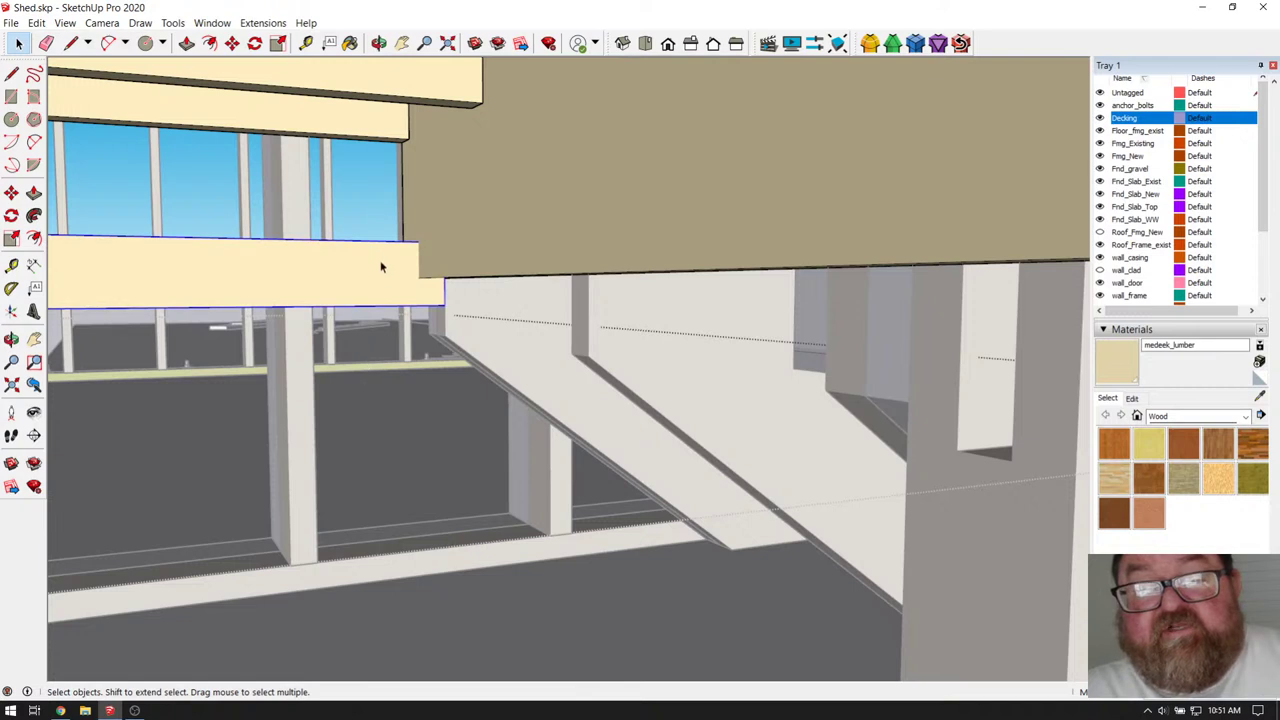
left_click(255, 43)
scroll(280, 220, "up", 3)
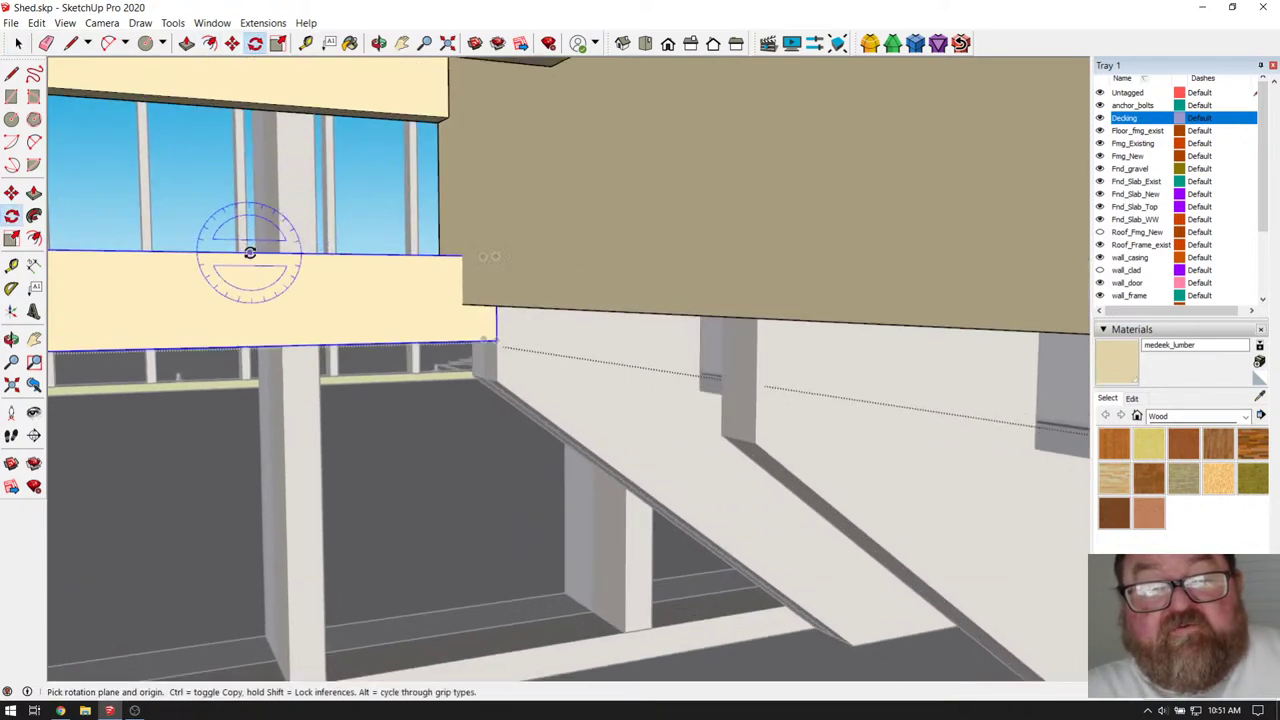
left_click(248, 253)
left_click(316, 253)
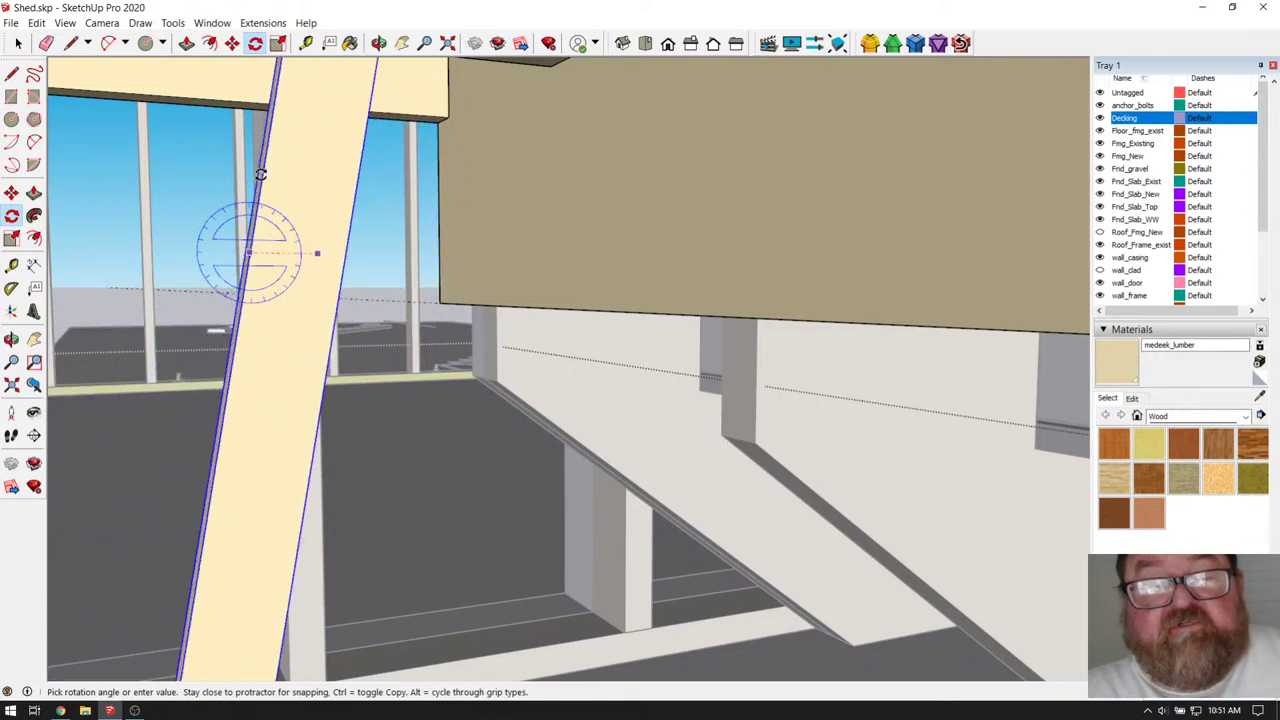
left_click(314, 250)
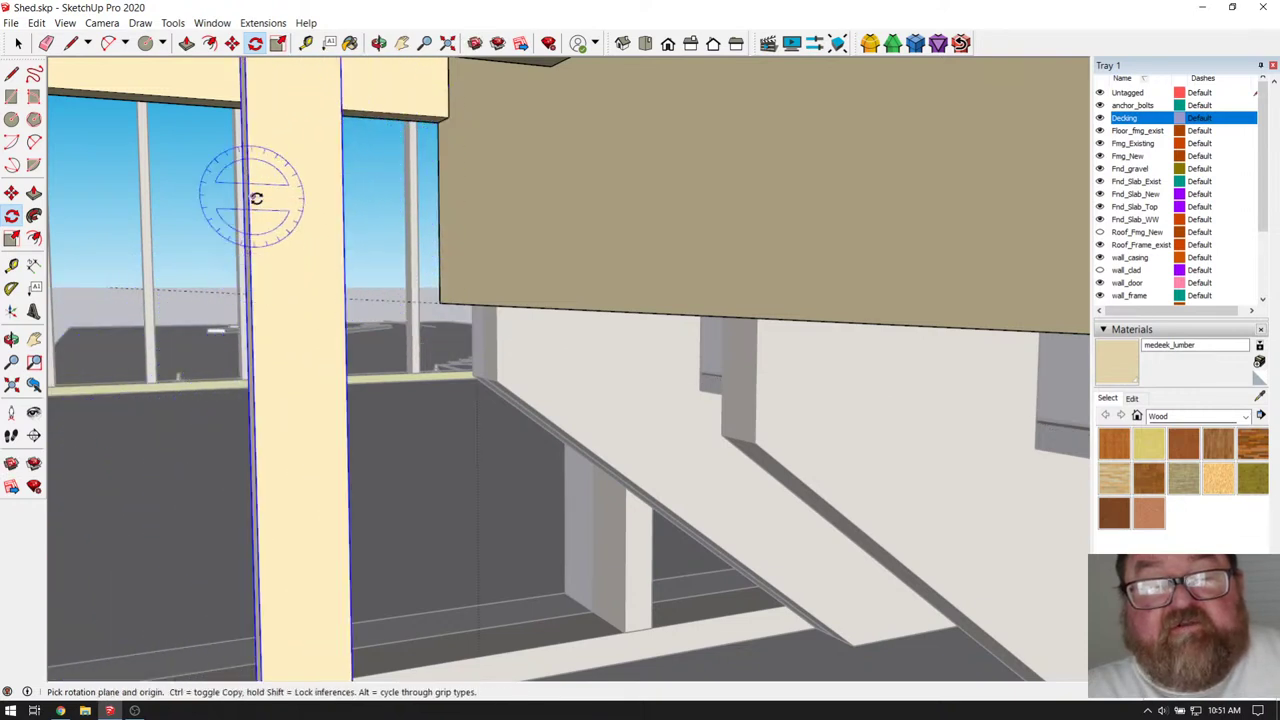
- Move the upright board by its top corner to sit under the landing's corner
left_click(232, 43)
left_click(299, 212)
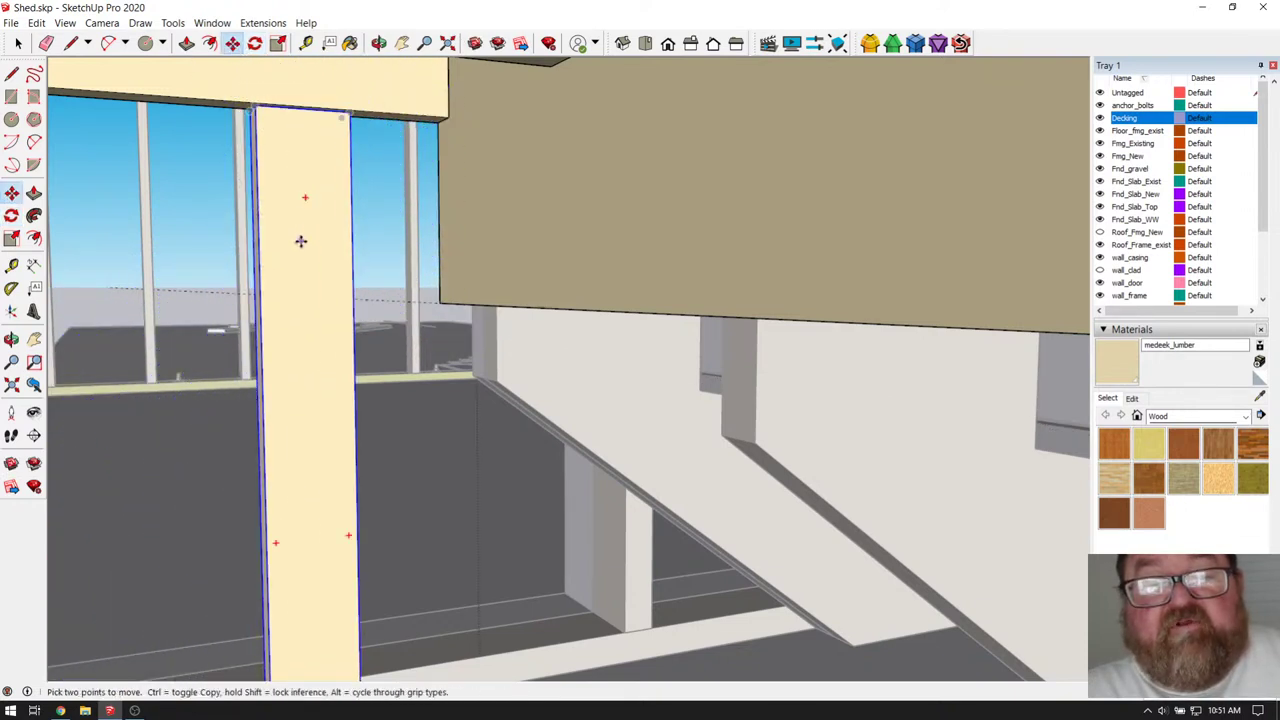
left_click(348, 112)
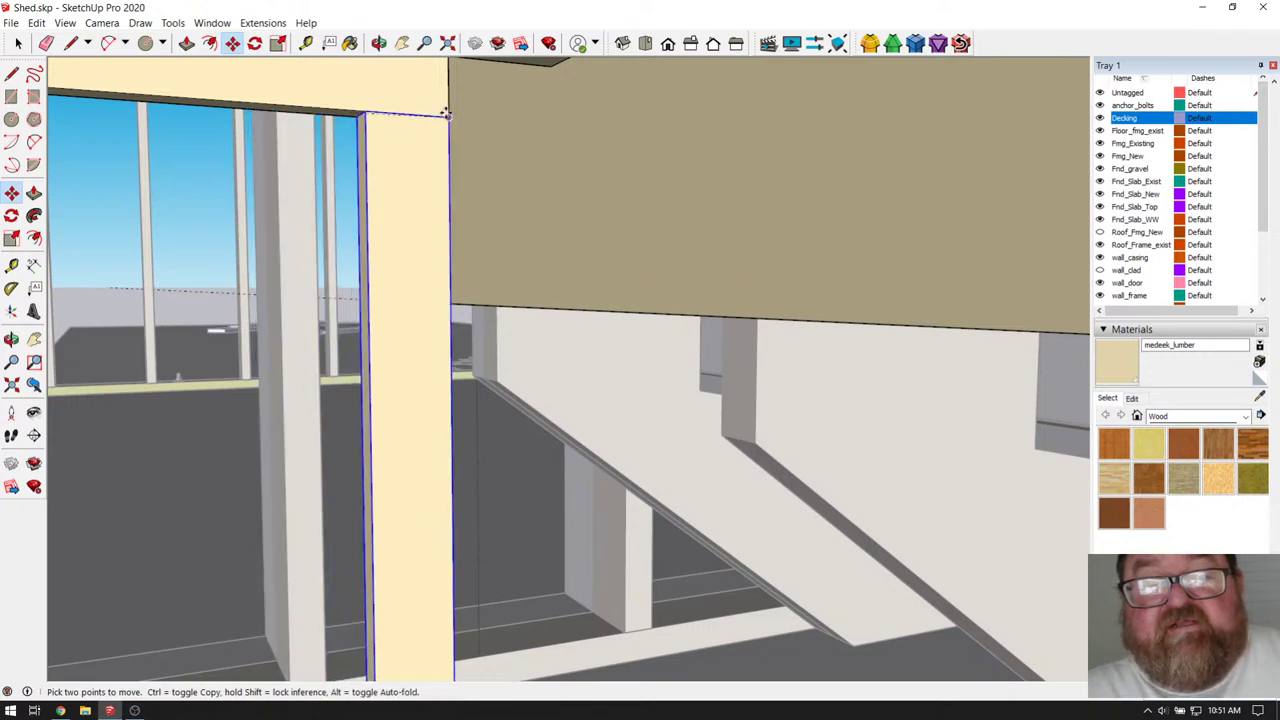
scroll(436, 118, "down", 1)
scroll(436, 118, "down", 1)
left_click(434, 120)
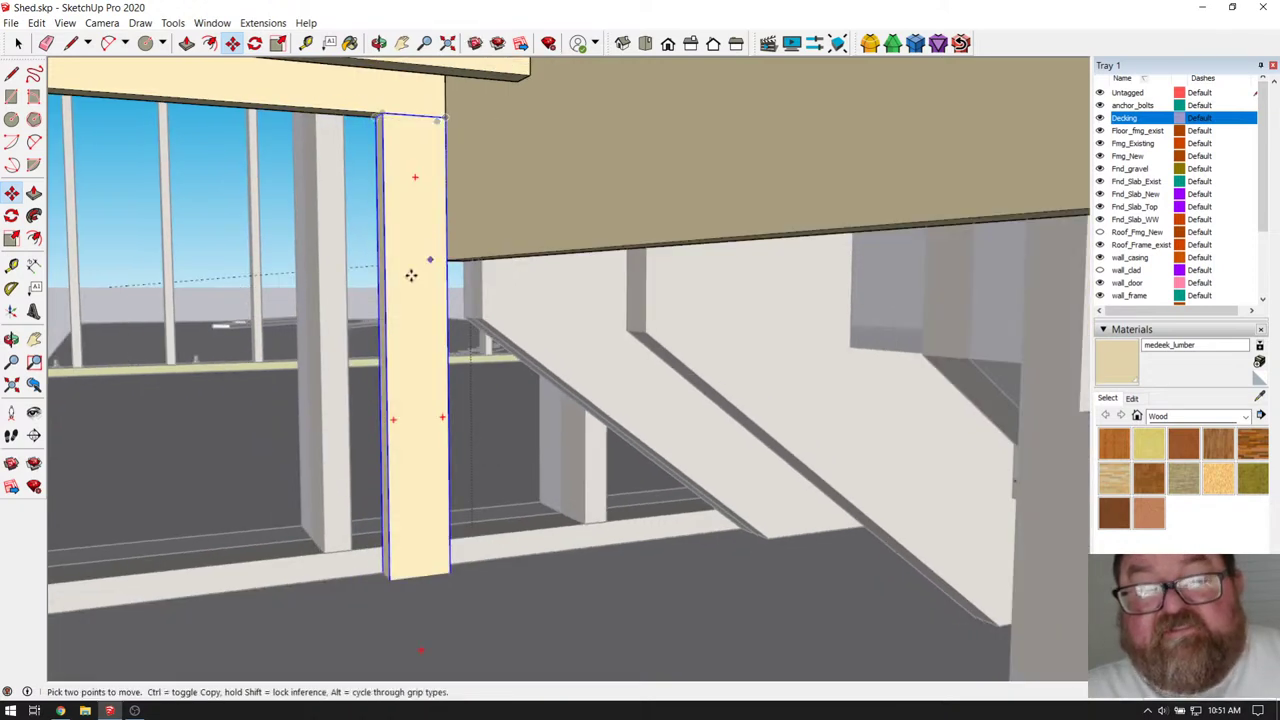
left_click(379, 43)
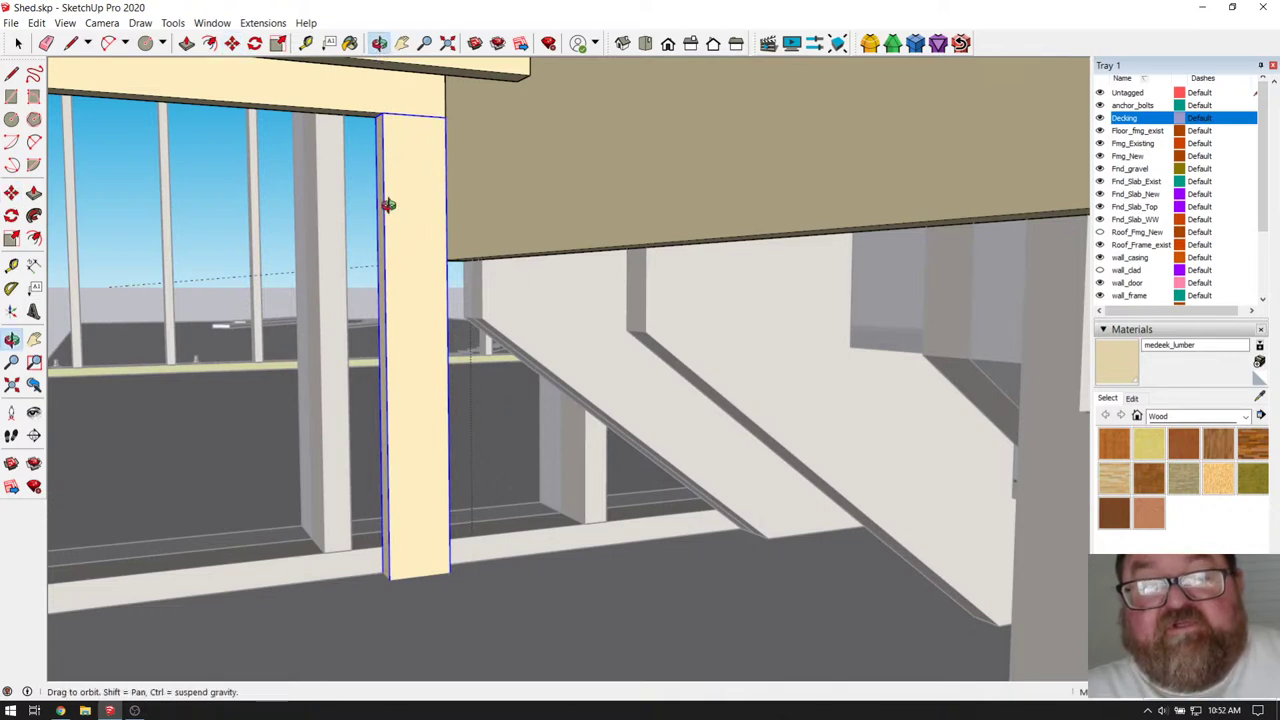
- Push/pull the new post's bottom face so it reaches the floor framing
left_click_drag(389, 206, 426, 376)
scroll(400, 567, "up", 4)
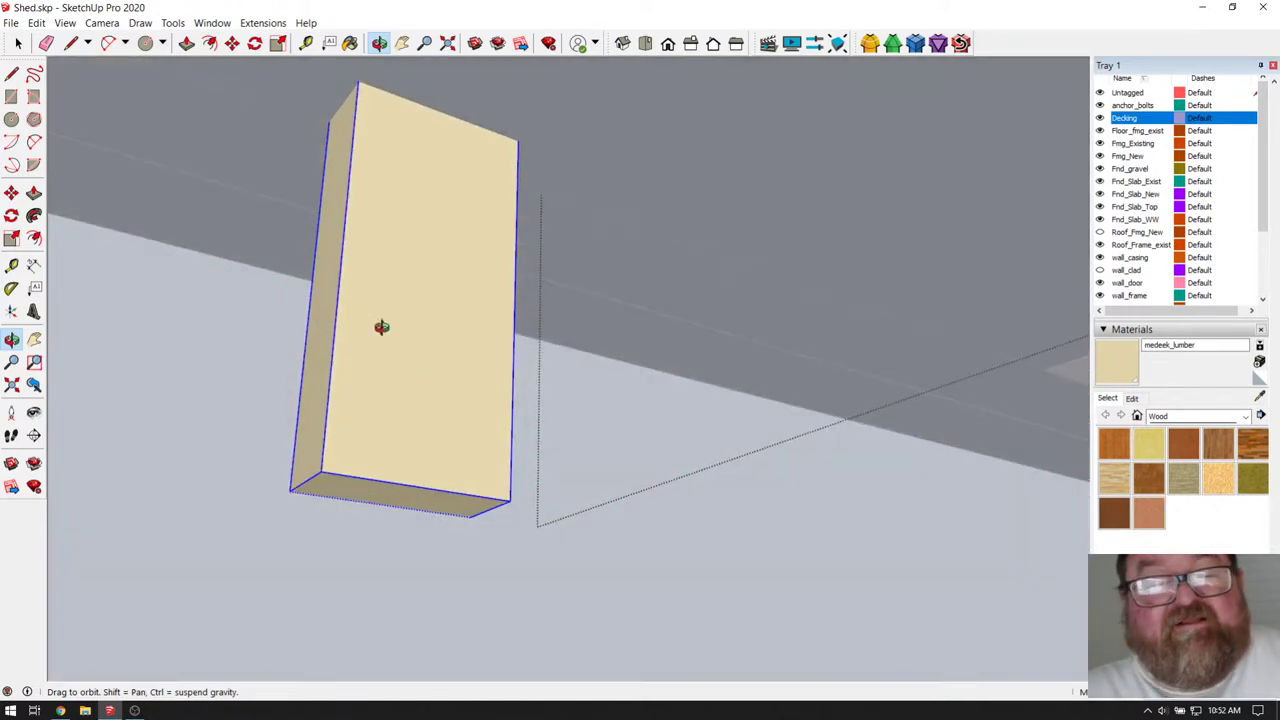
left_click(18, 44)
left_click(430, 349)
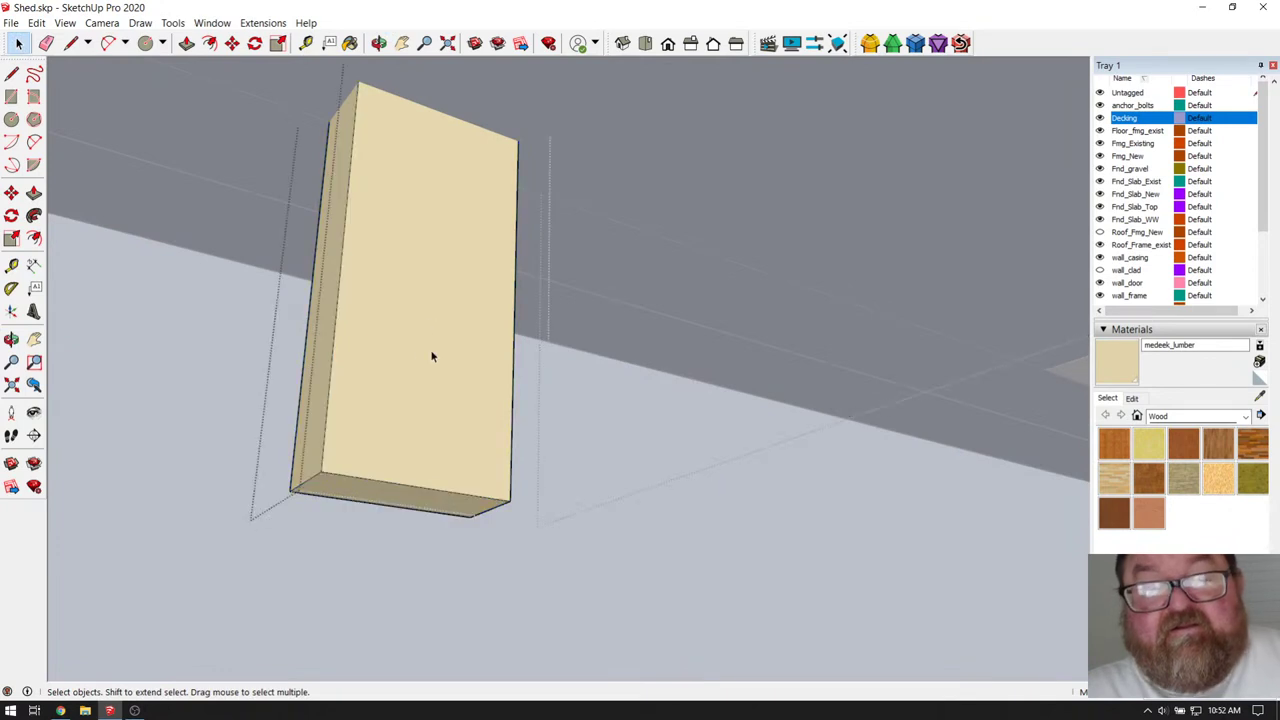
left_click(188, 44)
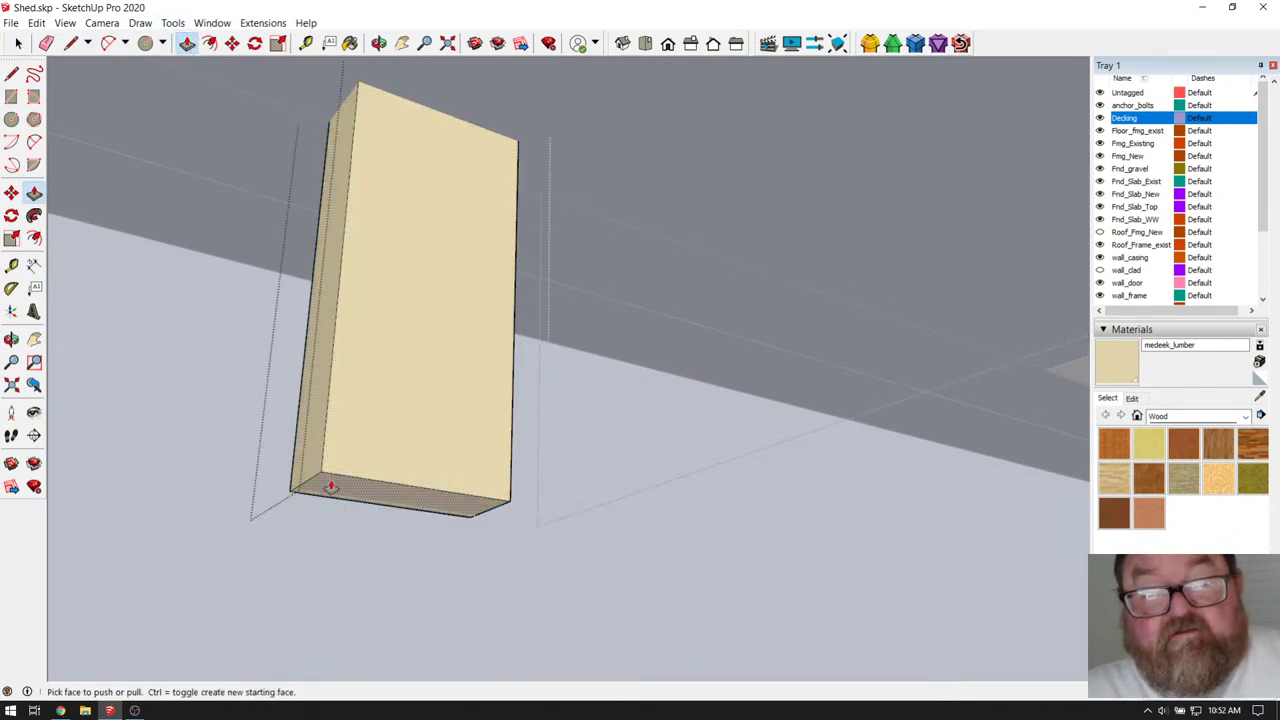
left_click_drag(329, 486, 436, 274)
key("o")
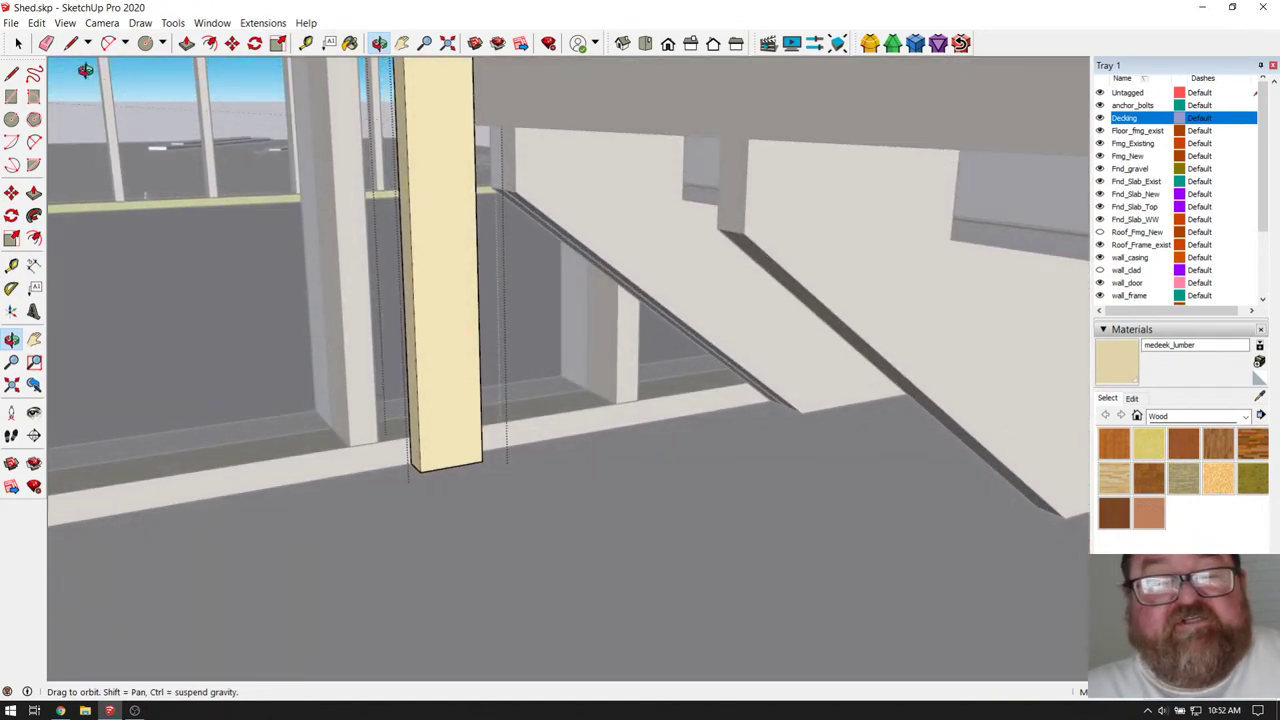
- Orbit and pan to check the post standing beneath the landing beam
key("space")
middle_click_drag(231, 86, 421, 107)
middle_click_drag(419, 182, 421, 195)
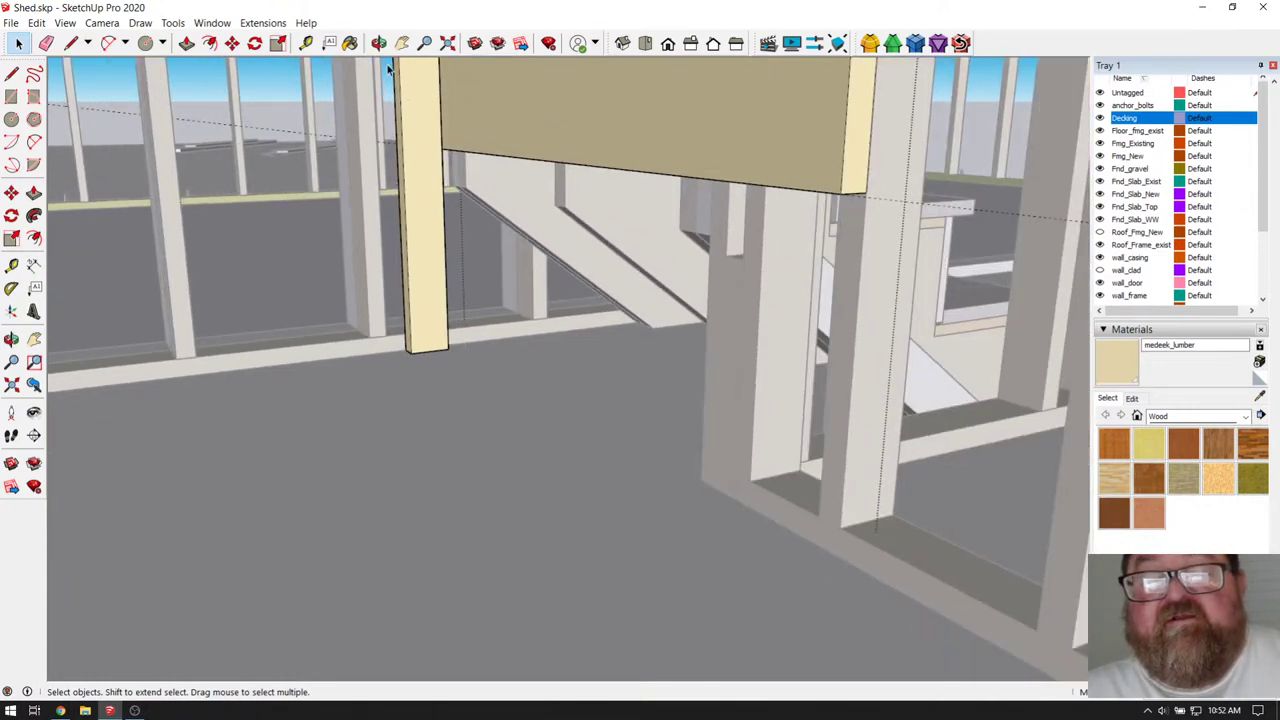
middle_click_drag(389, 68, 436, 133, "shift")
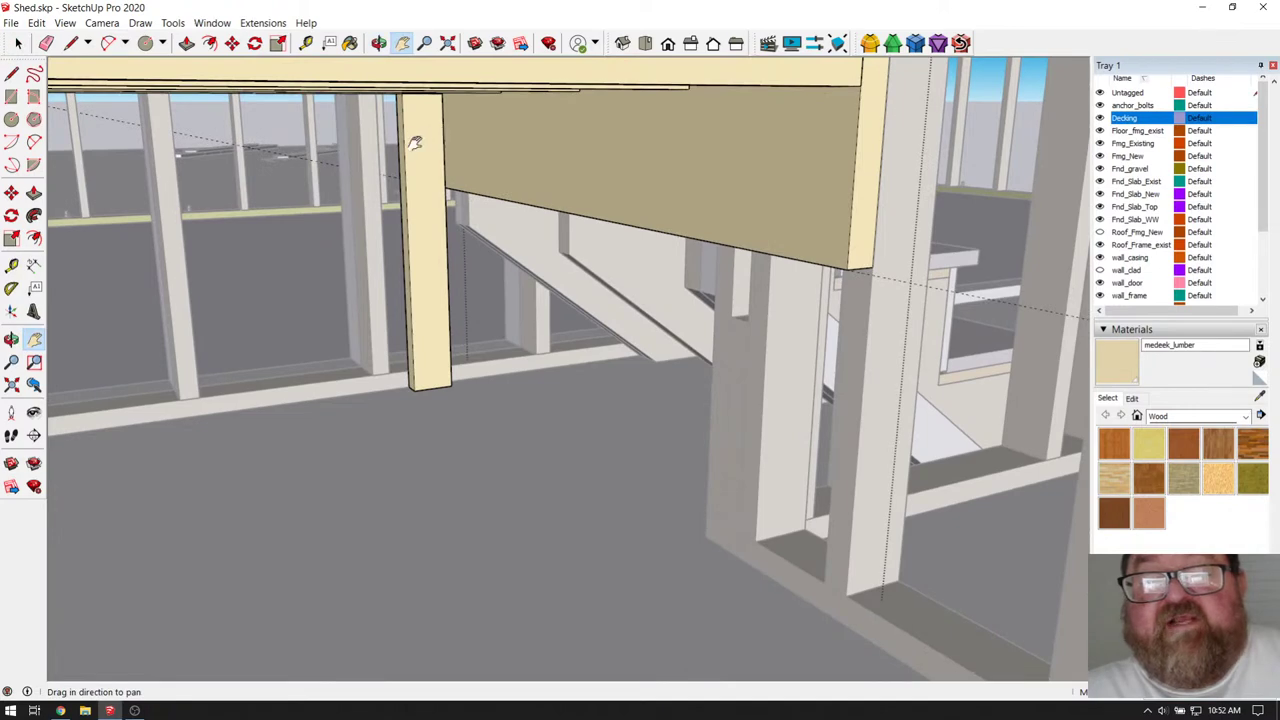
left_click(381, 46)
left_click_drag(463, 168, 489, 140)
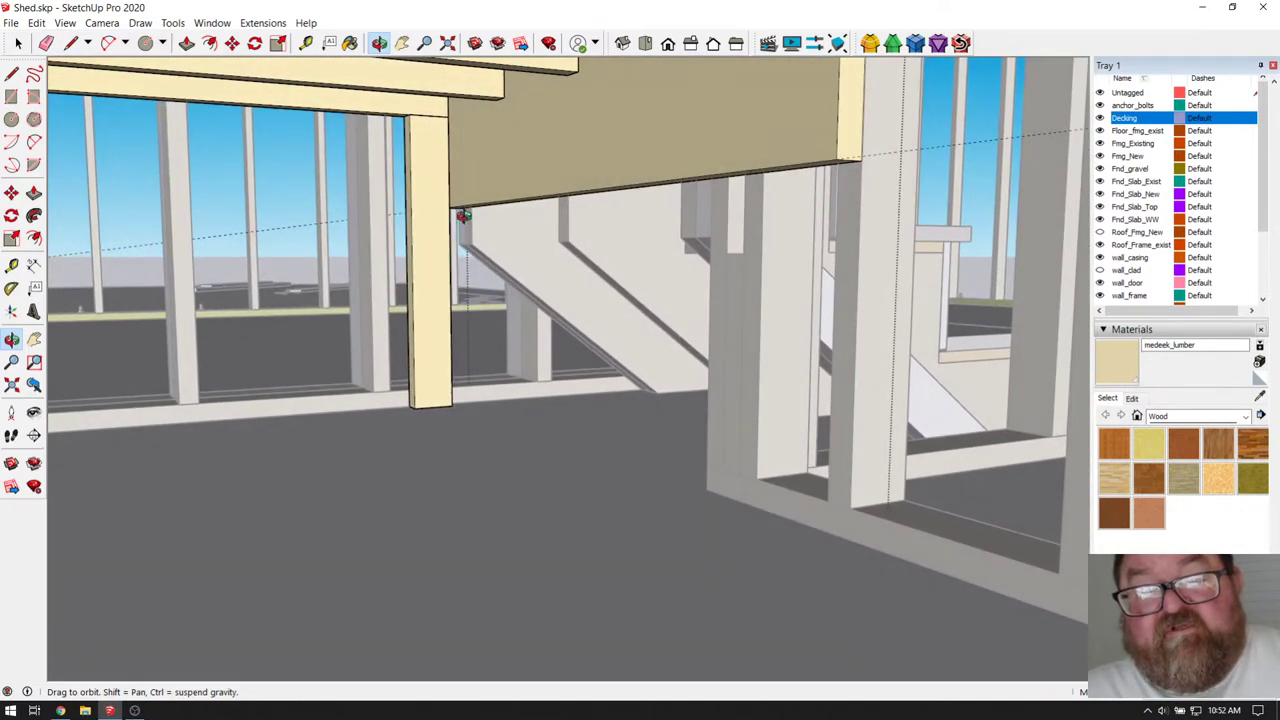
scroll(415, 142, "up", 4)
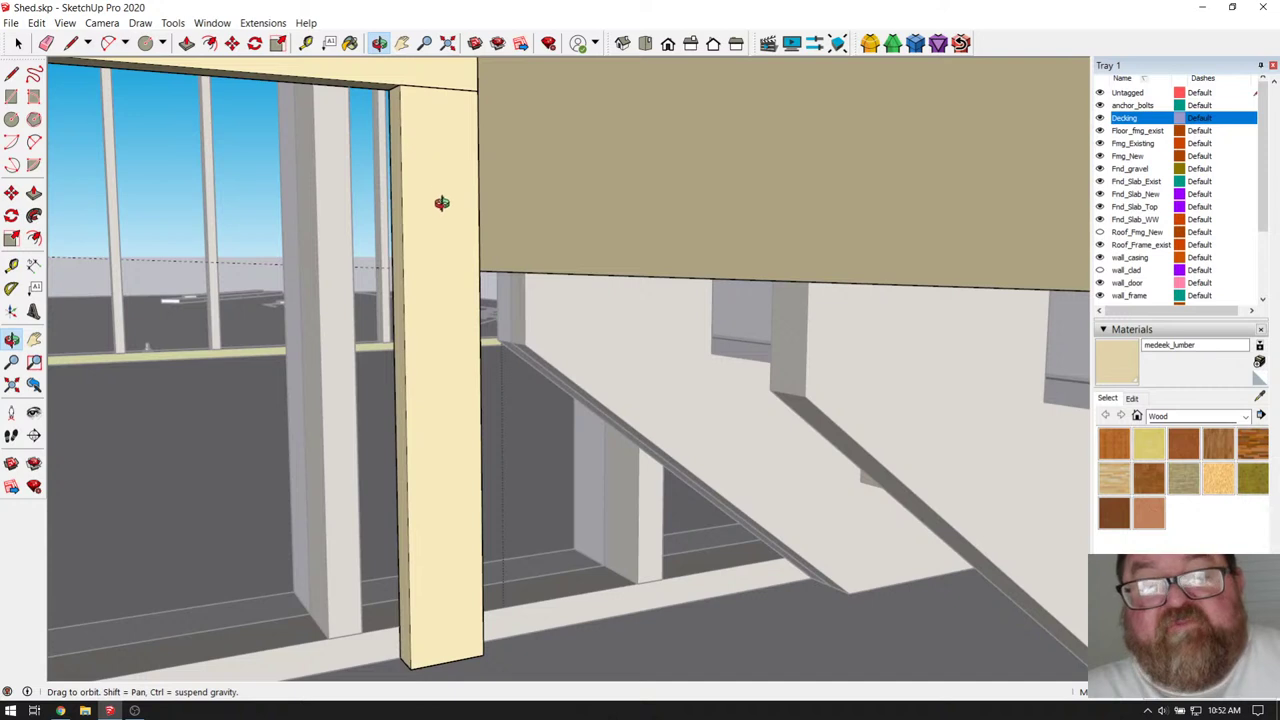
key("space")
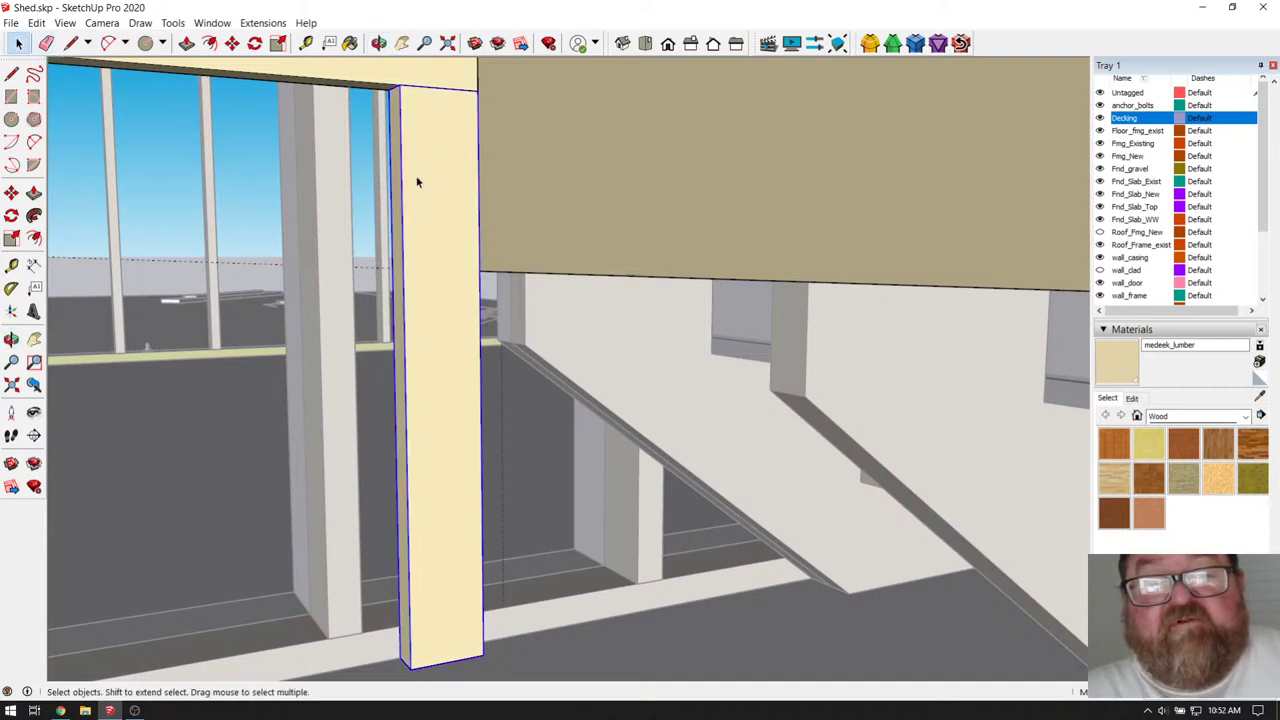
- Inside the post group, move its top edge down to shorten the post
double_click(417, 186)
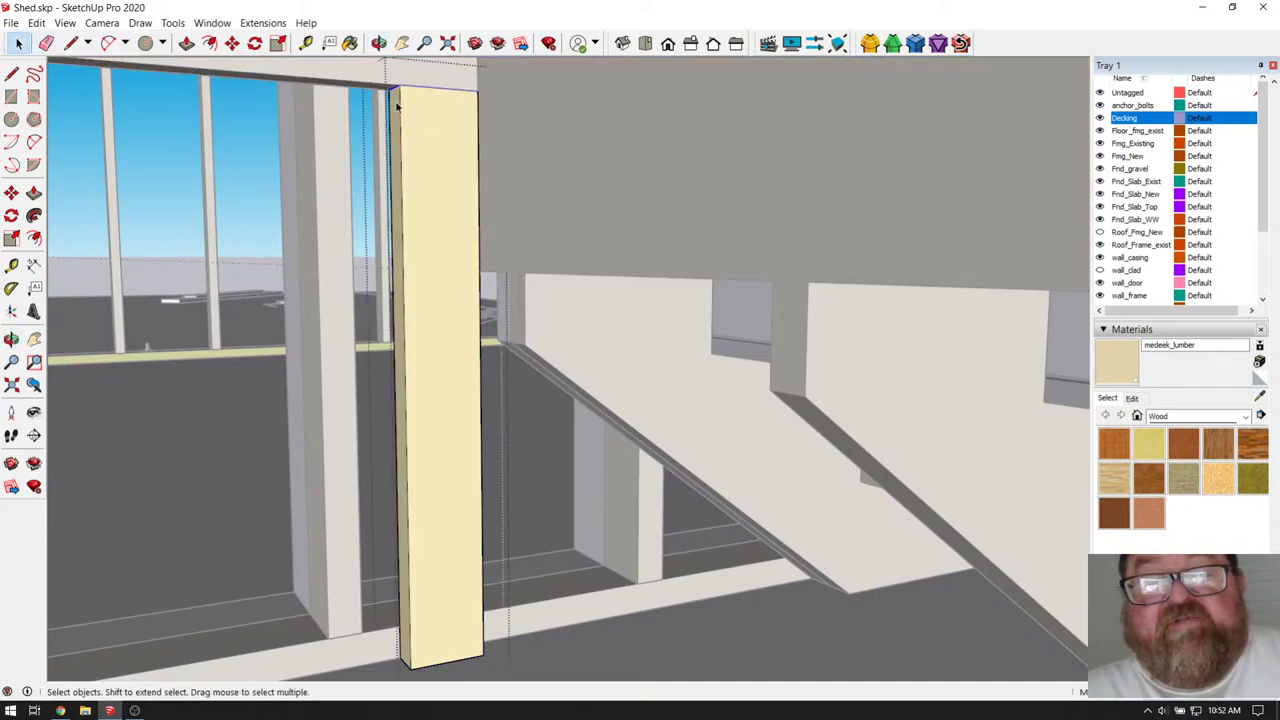
left_click(232, 44)
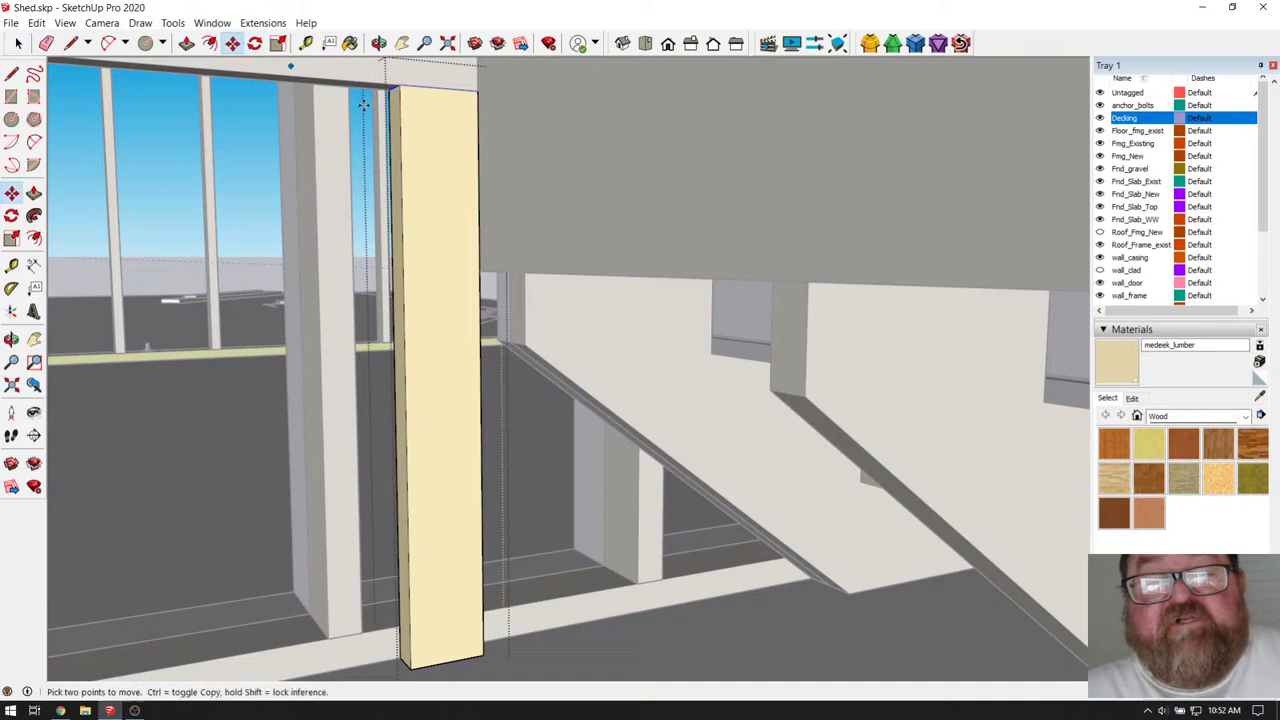
left_click(475, 99)
left_click(477, 268)
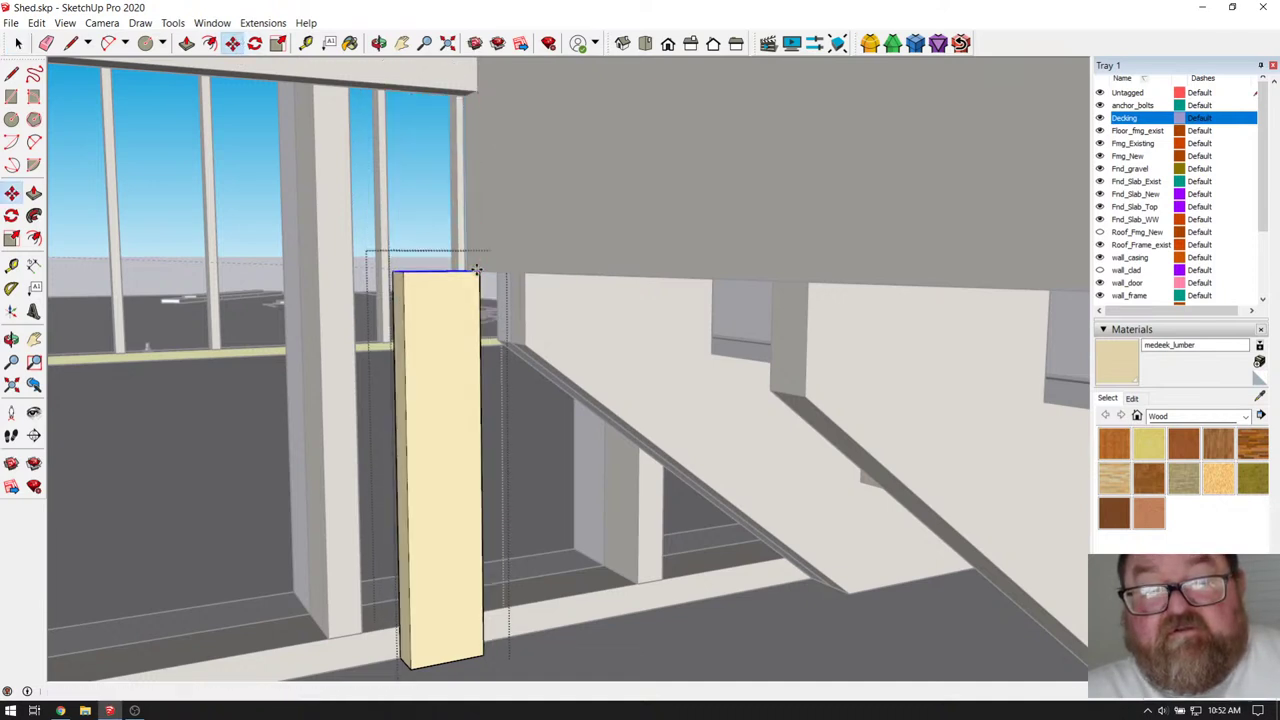
- Move the post by its top corner to the beam corner
left_click(20, 44)
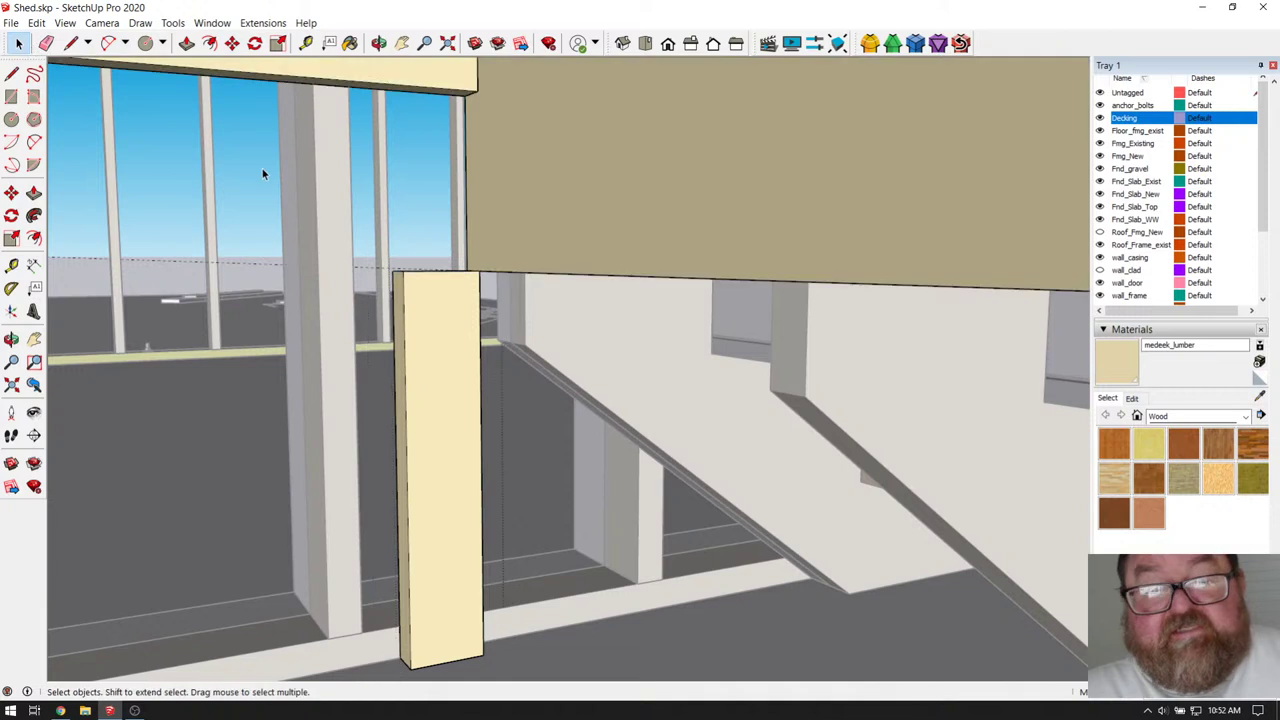
left_click(437, 293)
left_click(232, 43)
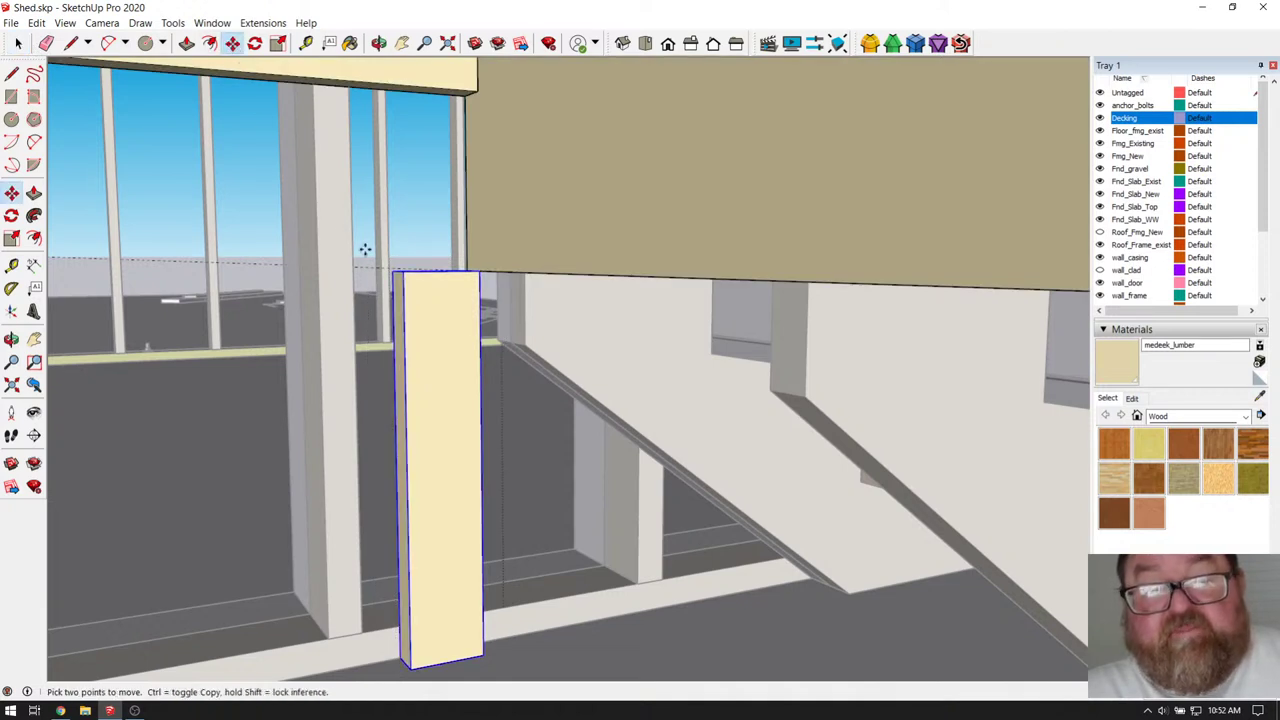
scroll(547, 313, "up", 3)
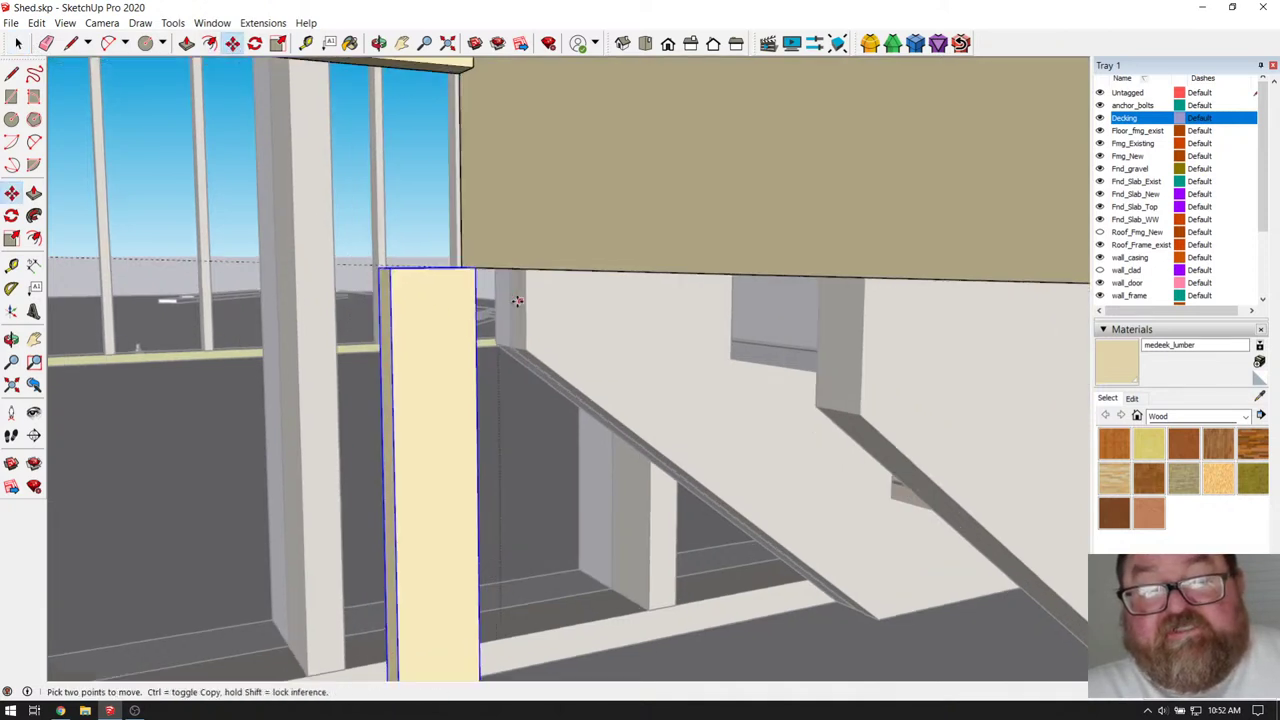
scroll(547, 313, "down", 1)
left_click(379, 43)
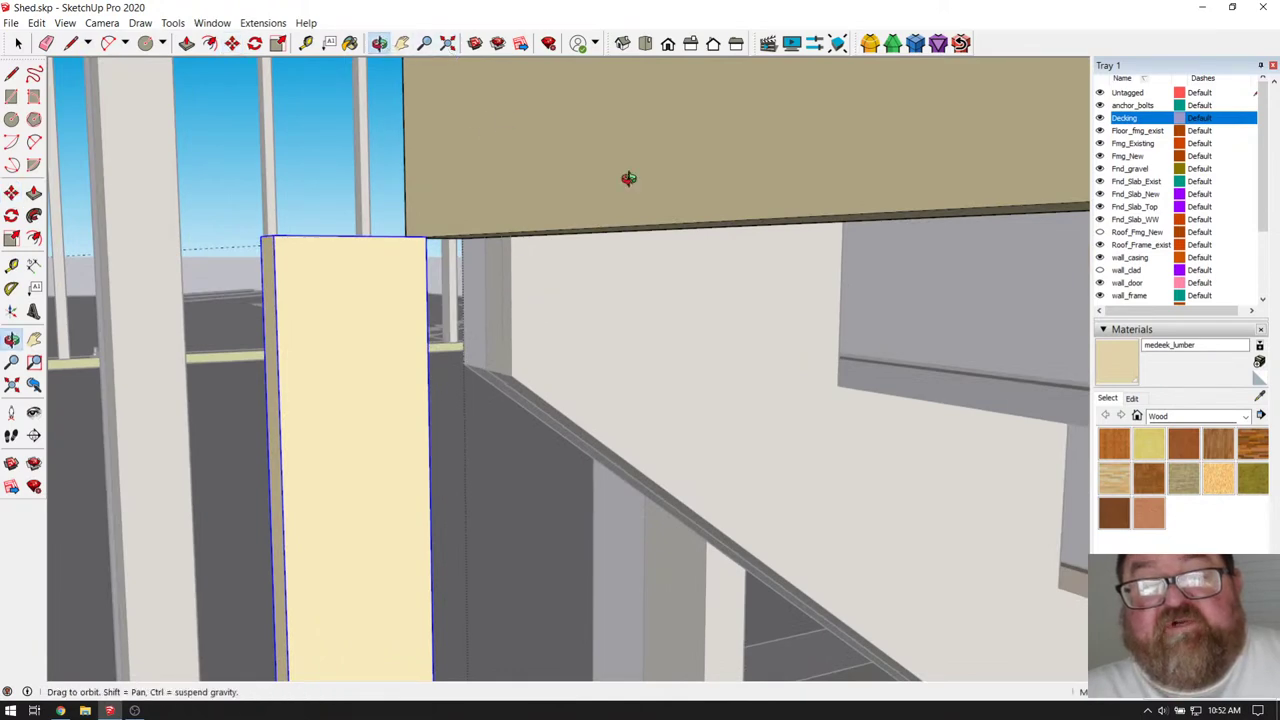
left_click_drag(628, 94, 563, 187)
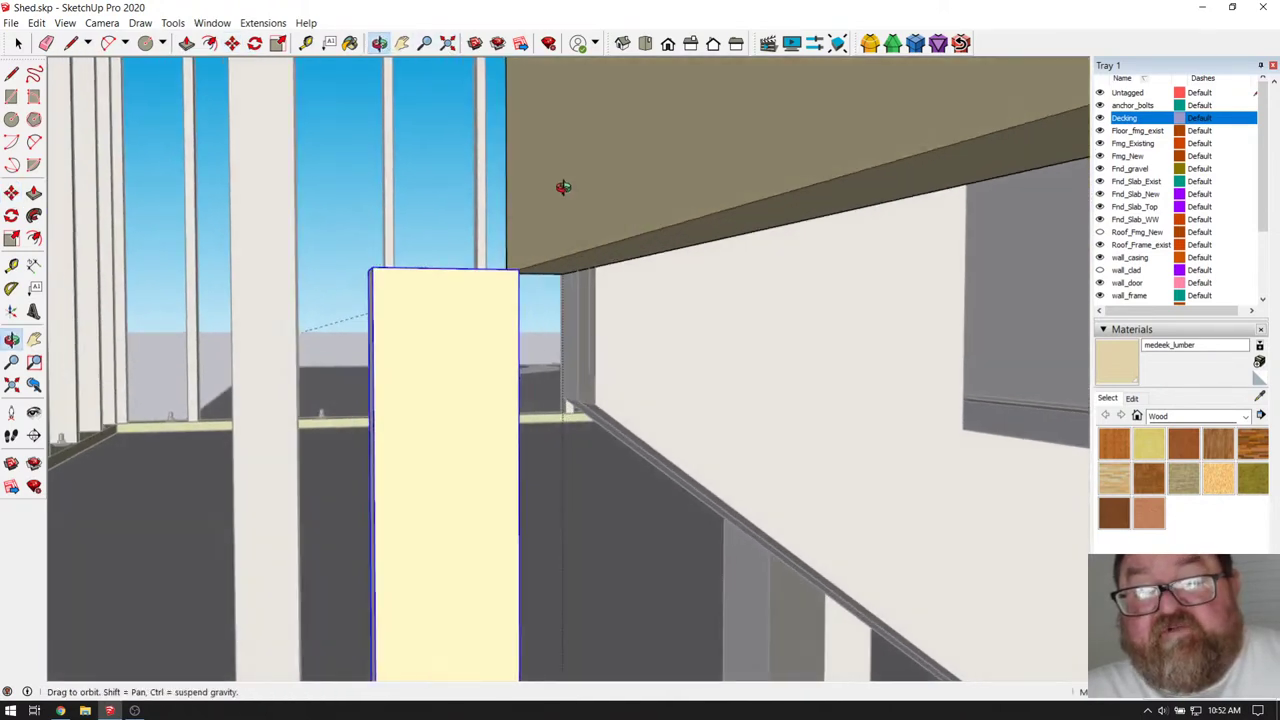
left_click(231, 43)
left_click(520, 272)
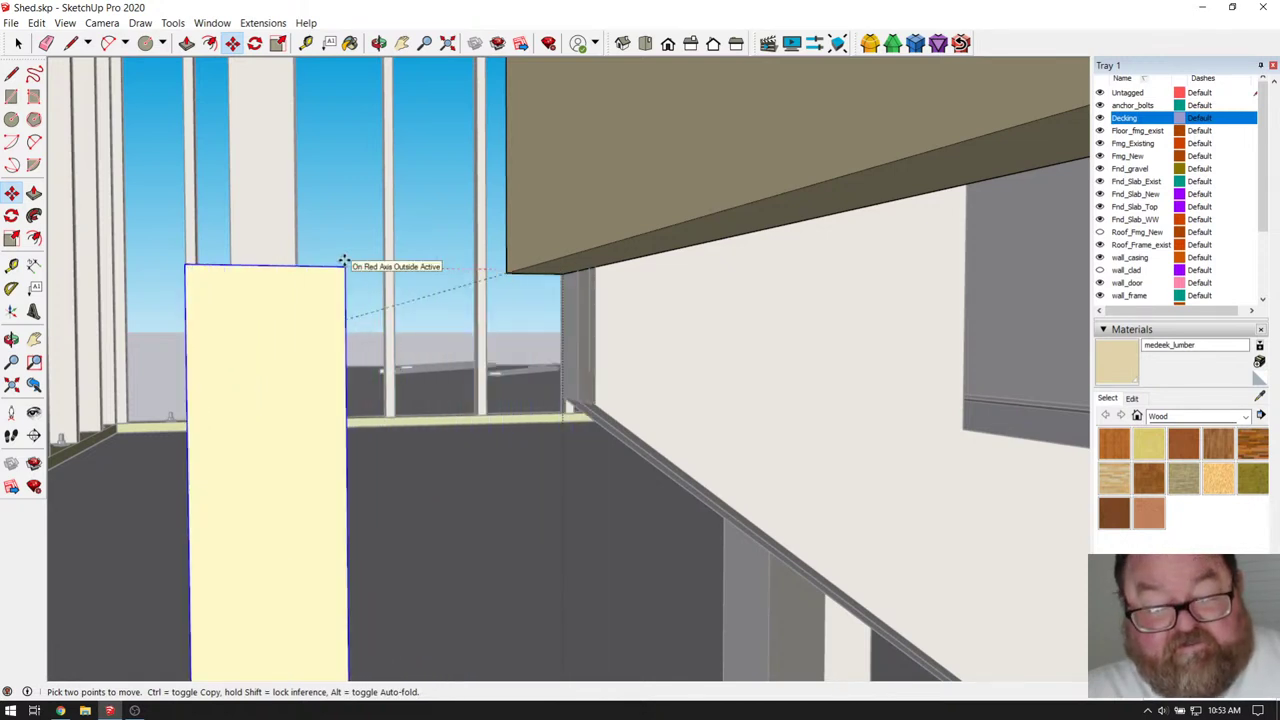
left_click(596, 268)
- Rotate the post about its top corner into its new orientation
left_click(379, 43)
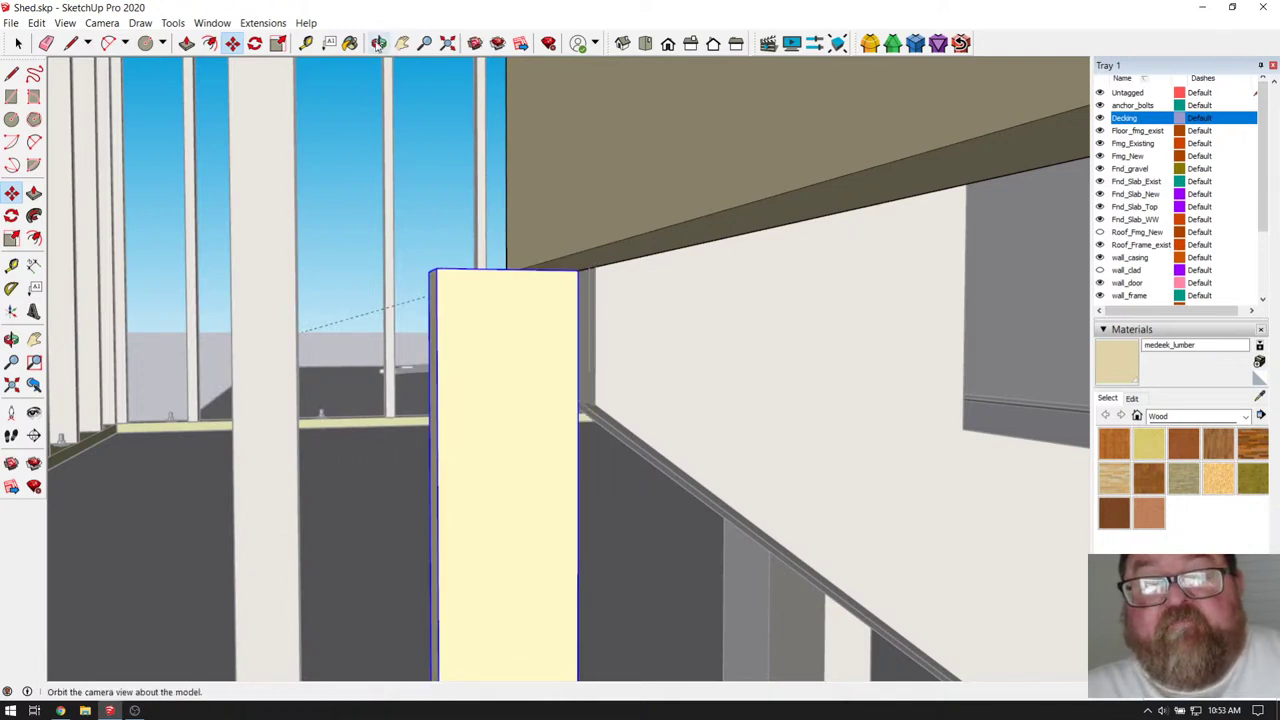
left_click_drag(560, 185, 683, 221)
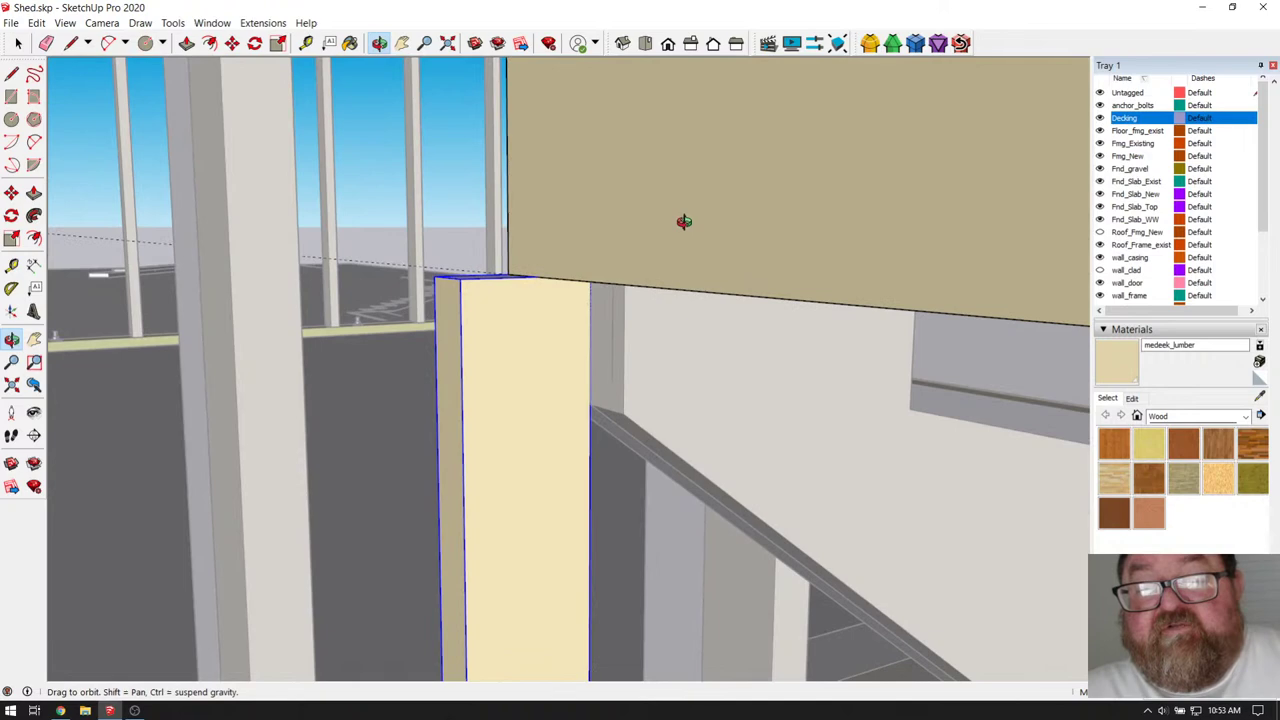
left_click_drag(494, 265, 634, 323)
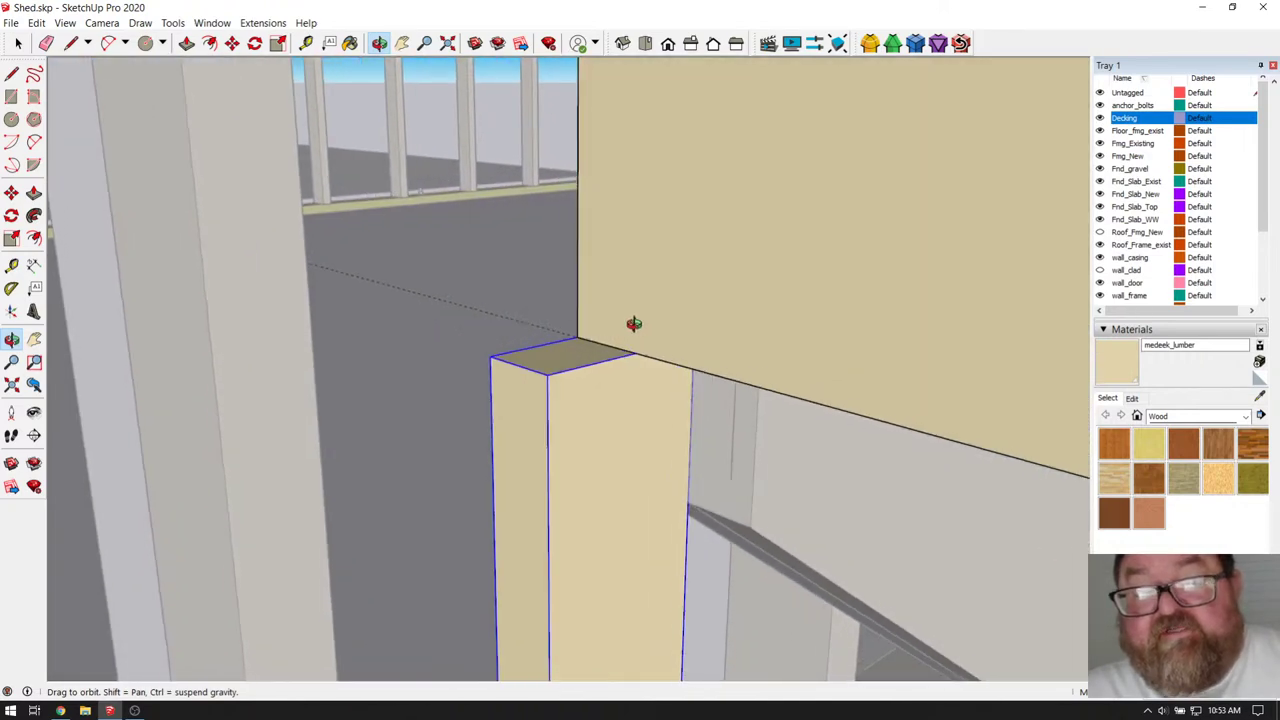
left_click(255, 43)
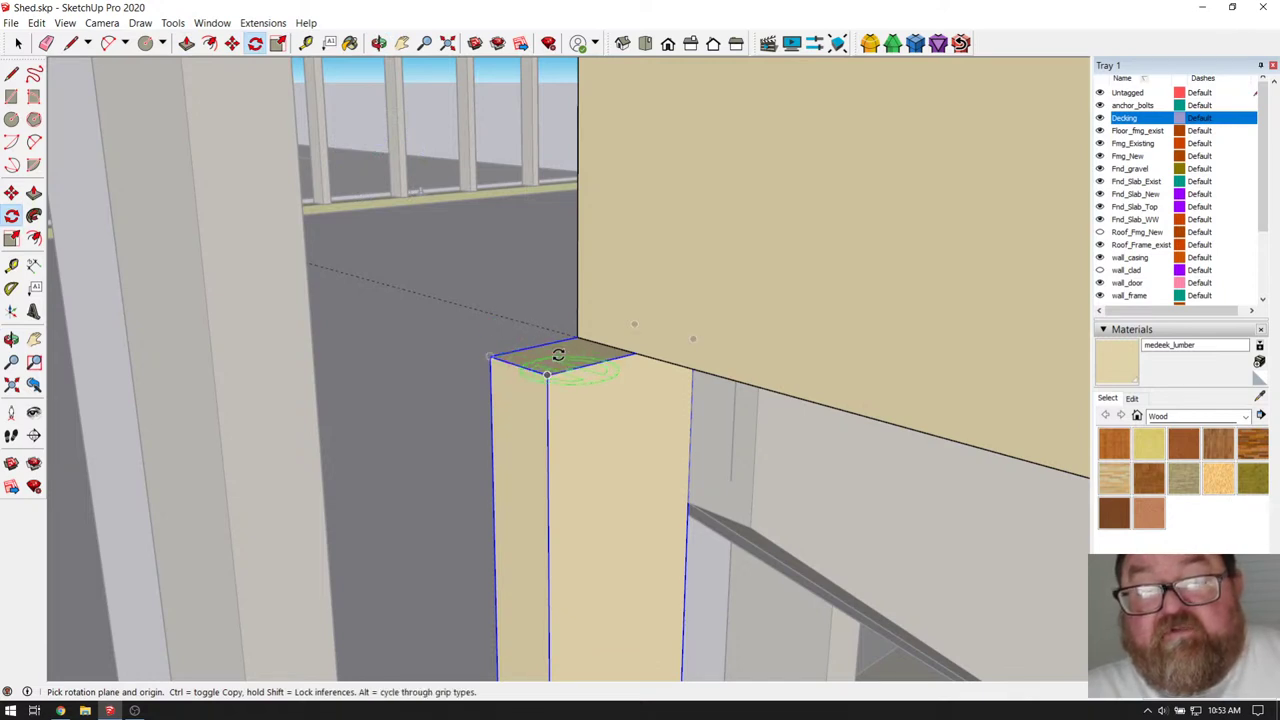
left_click(547, 374)
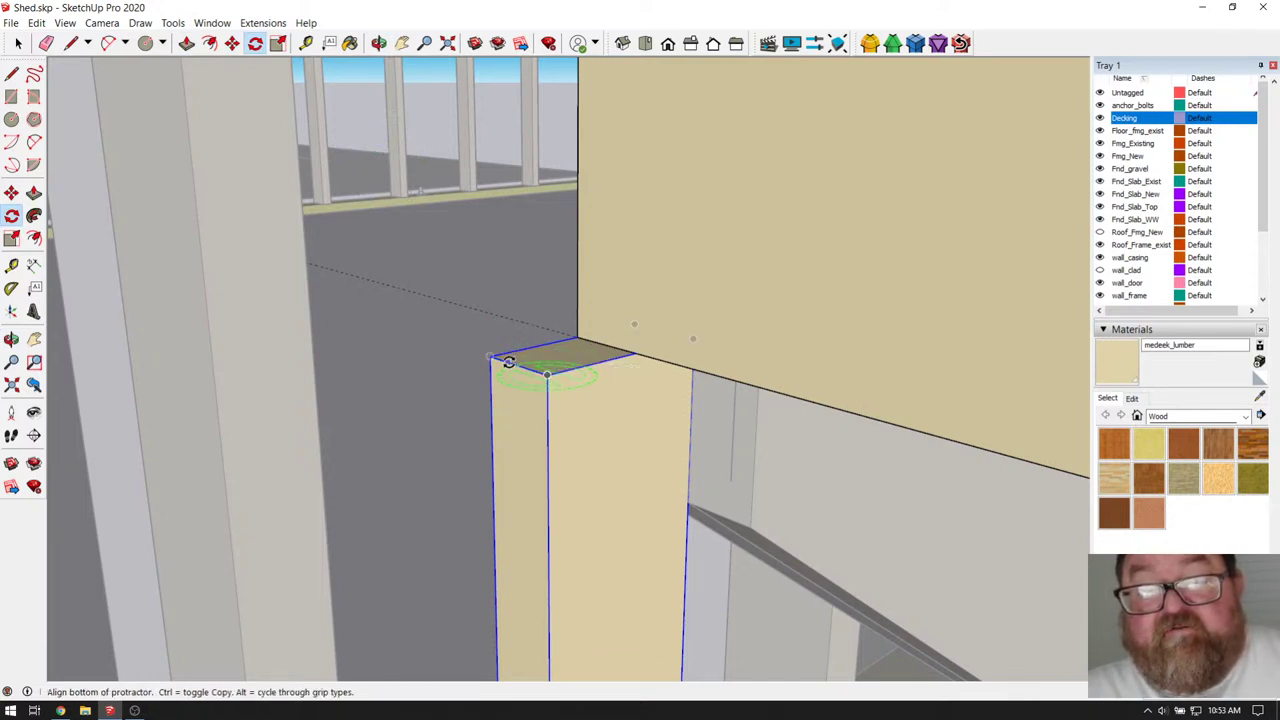
left_click(509, 362)
left_click(501, 369)
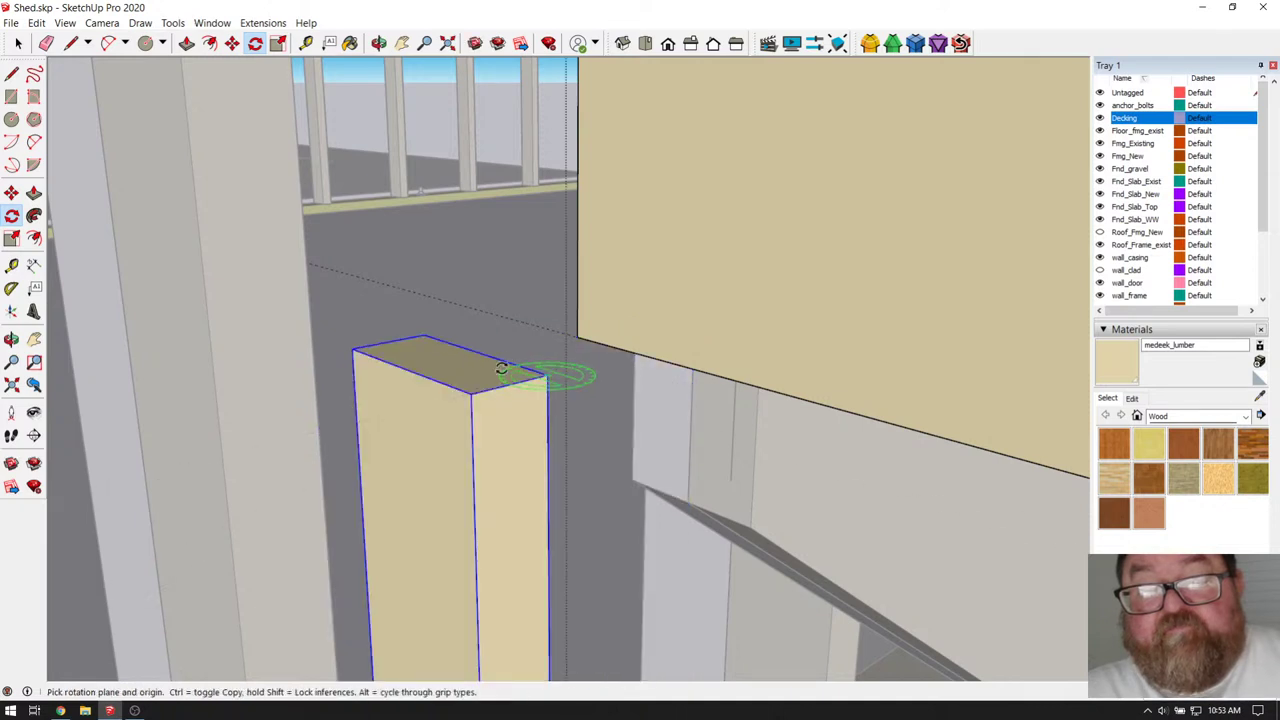
- Move the post under the landing's near corner and orbit to inspect it
left_click(232, 43)
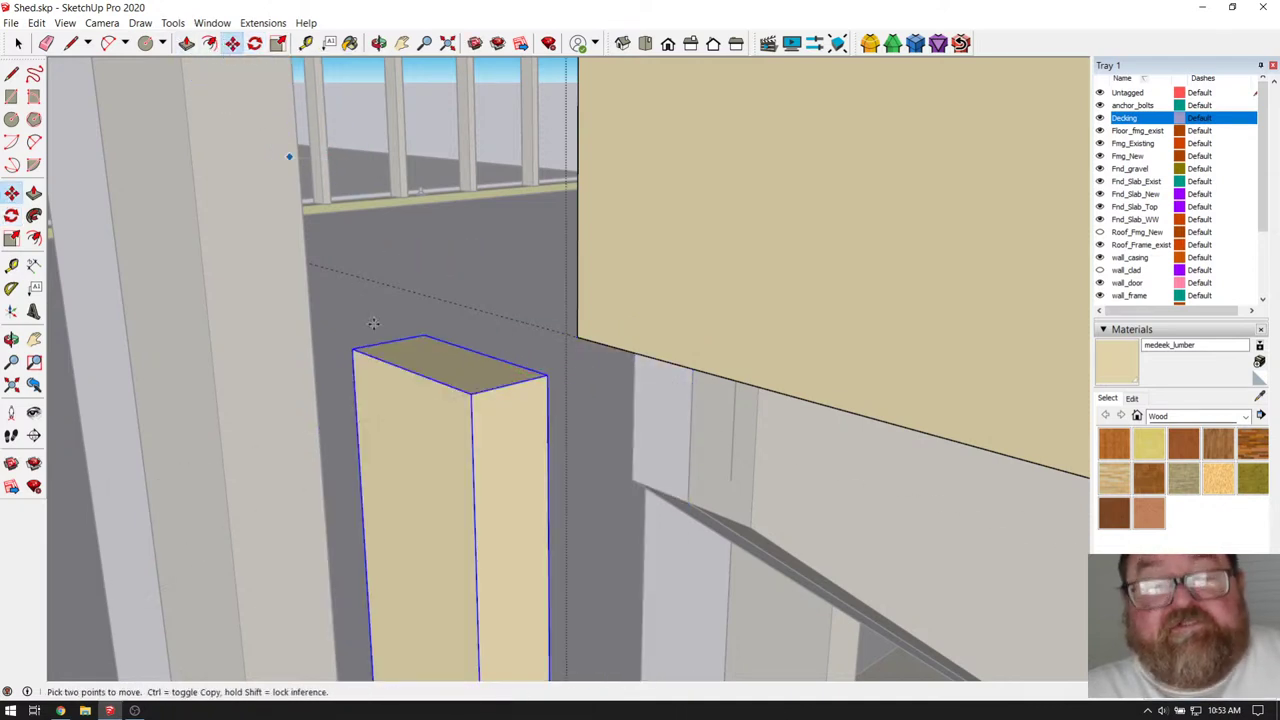
left_click(352, 348)
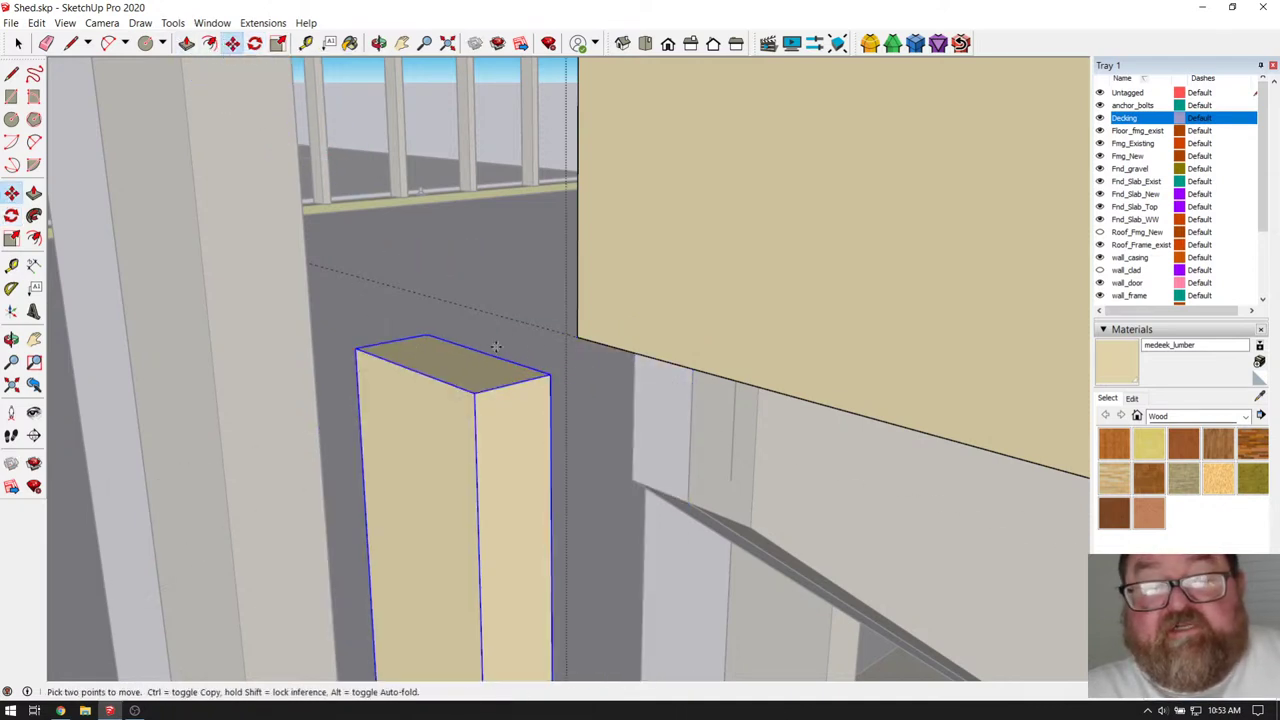
left_click(579, 335)
key("o")
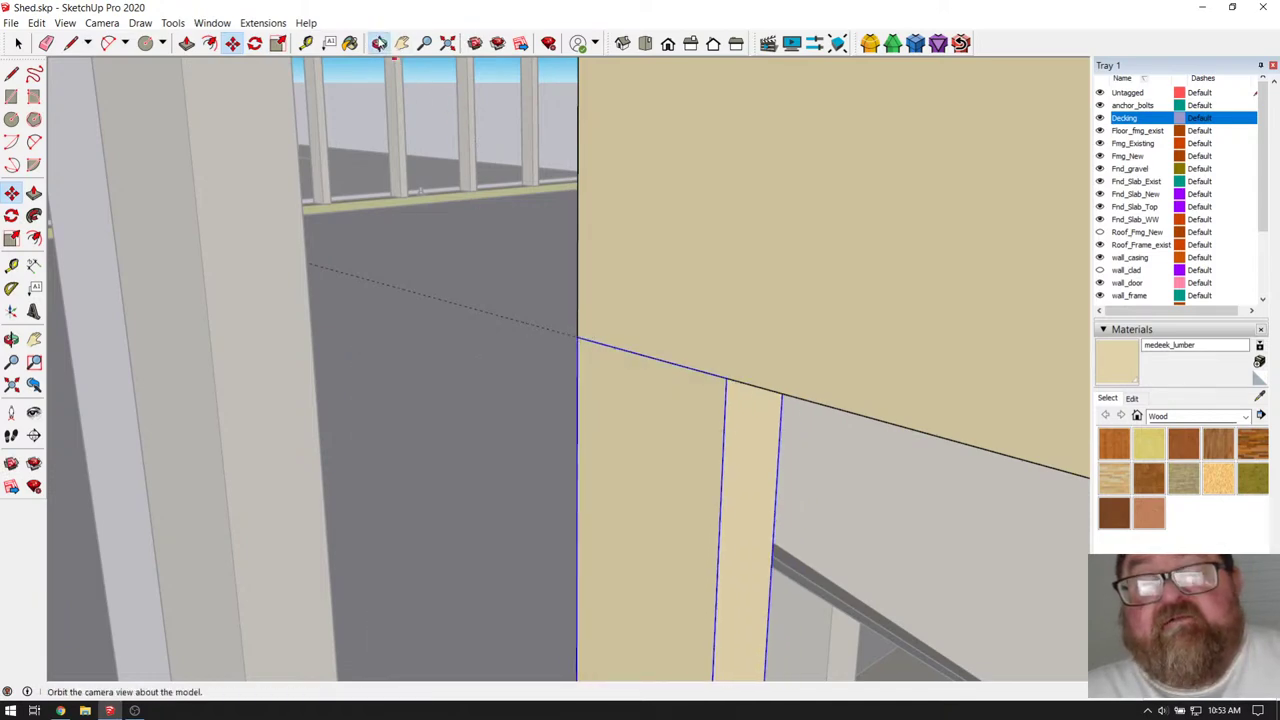
left_click_drag(427, 91, 386, 100)
left_click_drag(540, 180, 487, 166)
mouse_move(563, 181)
left_mouse_down()
mouse_move(569, 263)
mouse_move(926, 177)
mouse_move(563, 189)
left_mouse_up()
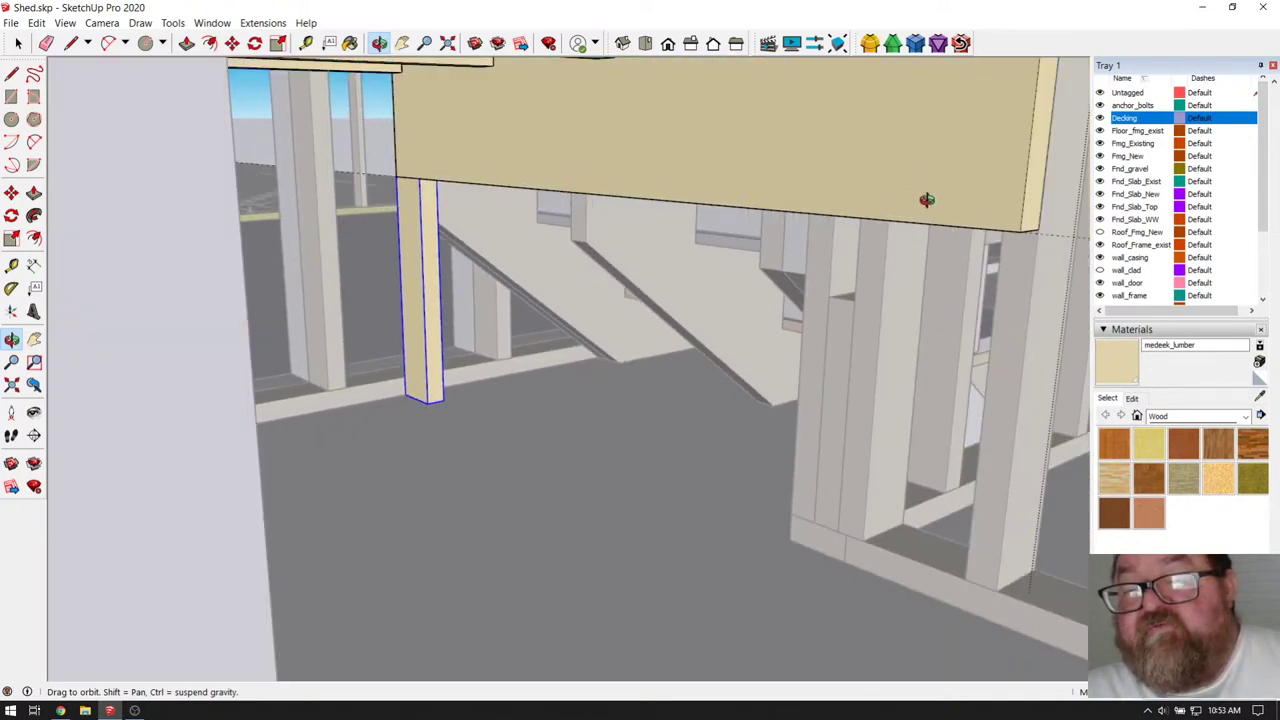
left_click_drag(926, 194, 966, 205)
- Copy the post to stand under the landing's far corner
key("space")
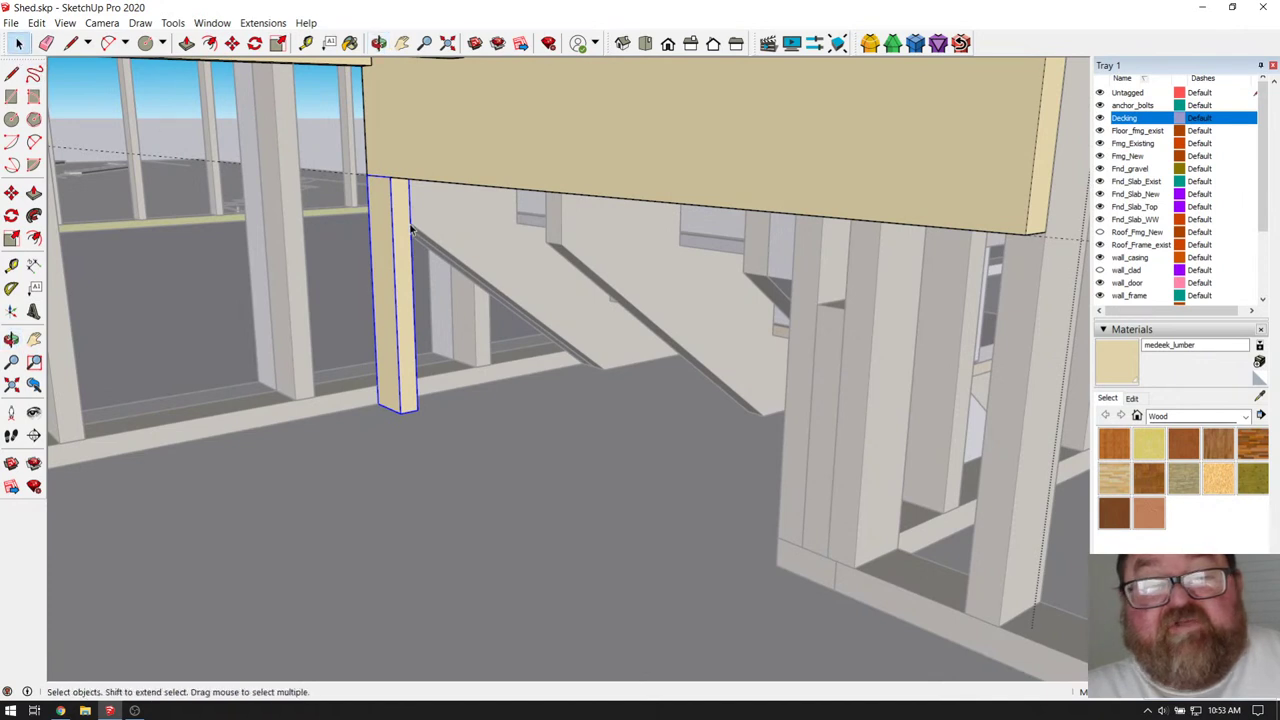
left_click(232, 43)
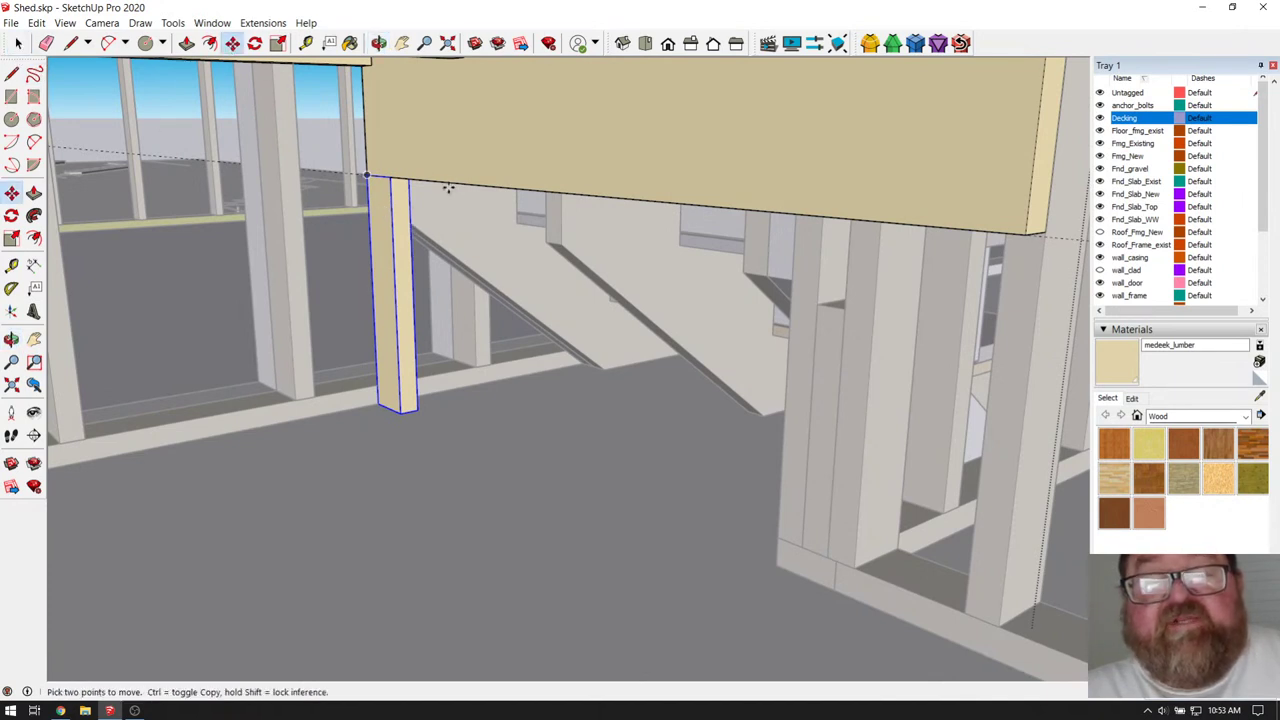
left_click(390, 178, "ctrl")
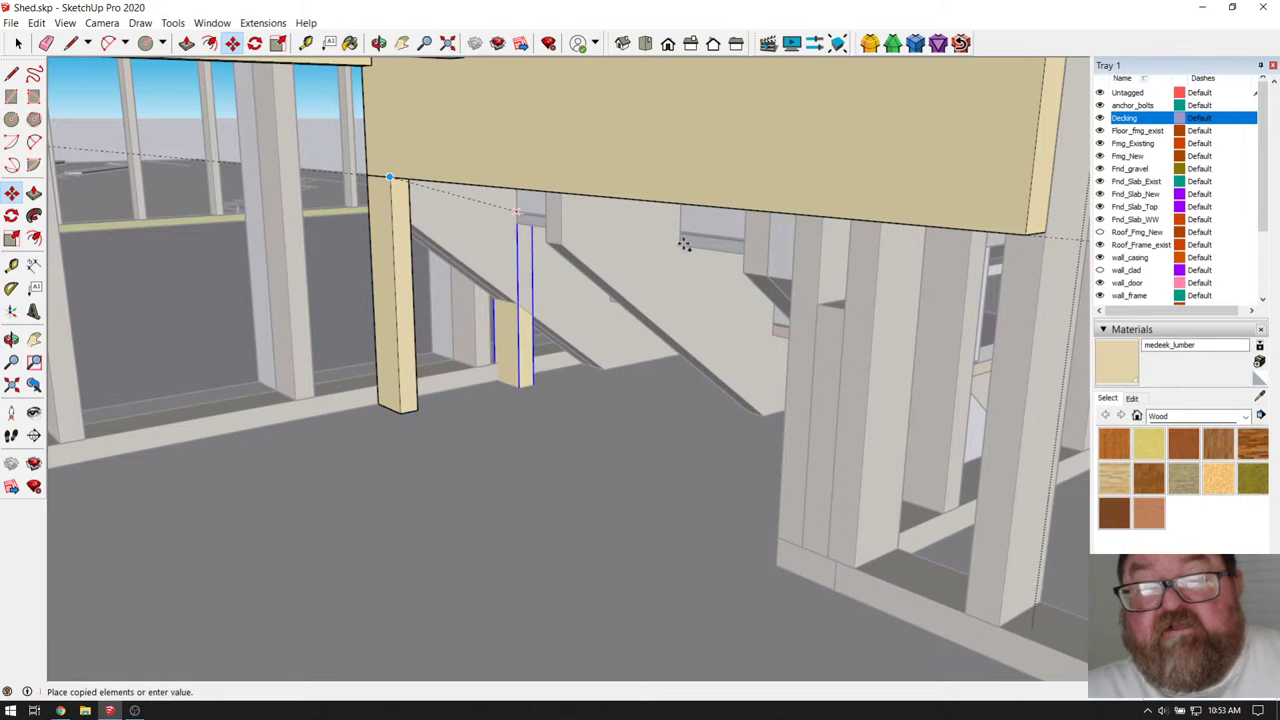
left_click(1024, 235)
key("o")
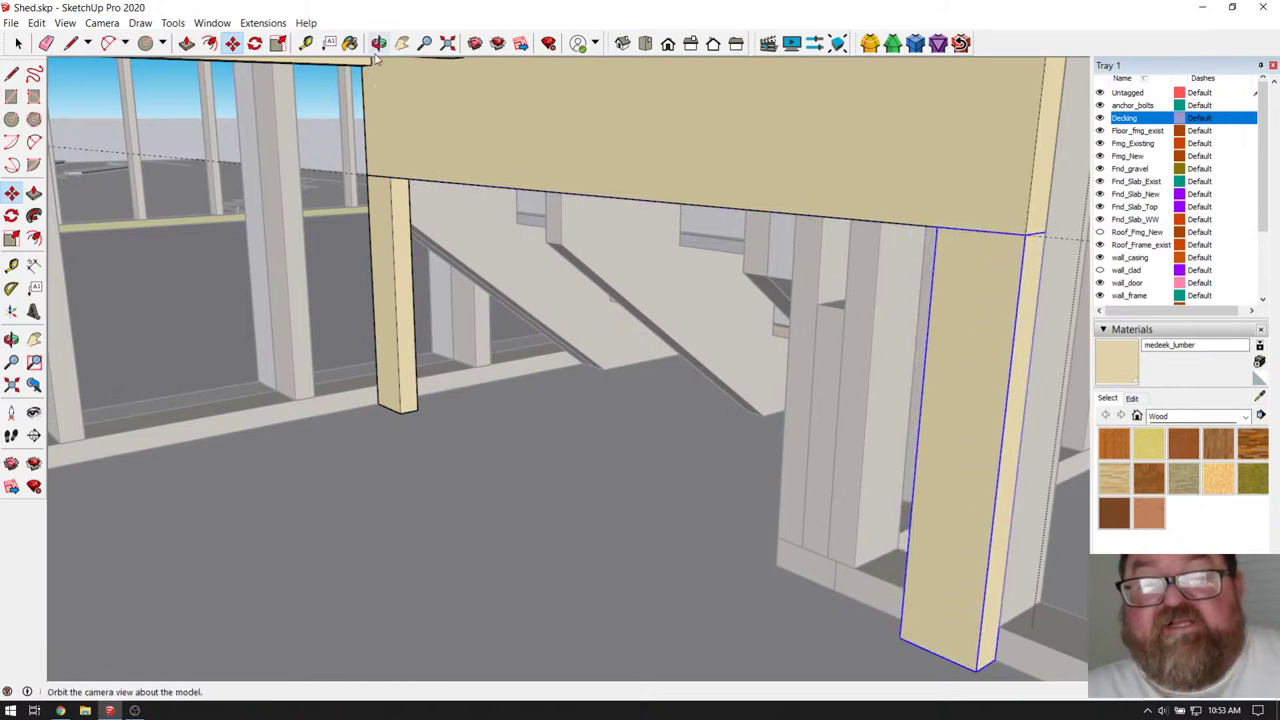
left_click_drag(514, 157, 436, 329)
- Open the stairs group and select its top, middle and lowest treads
left_click(15, 44)
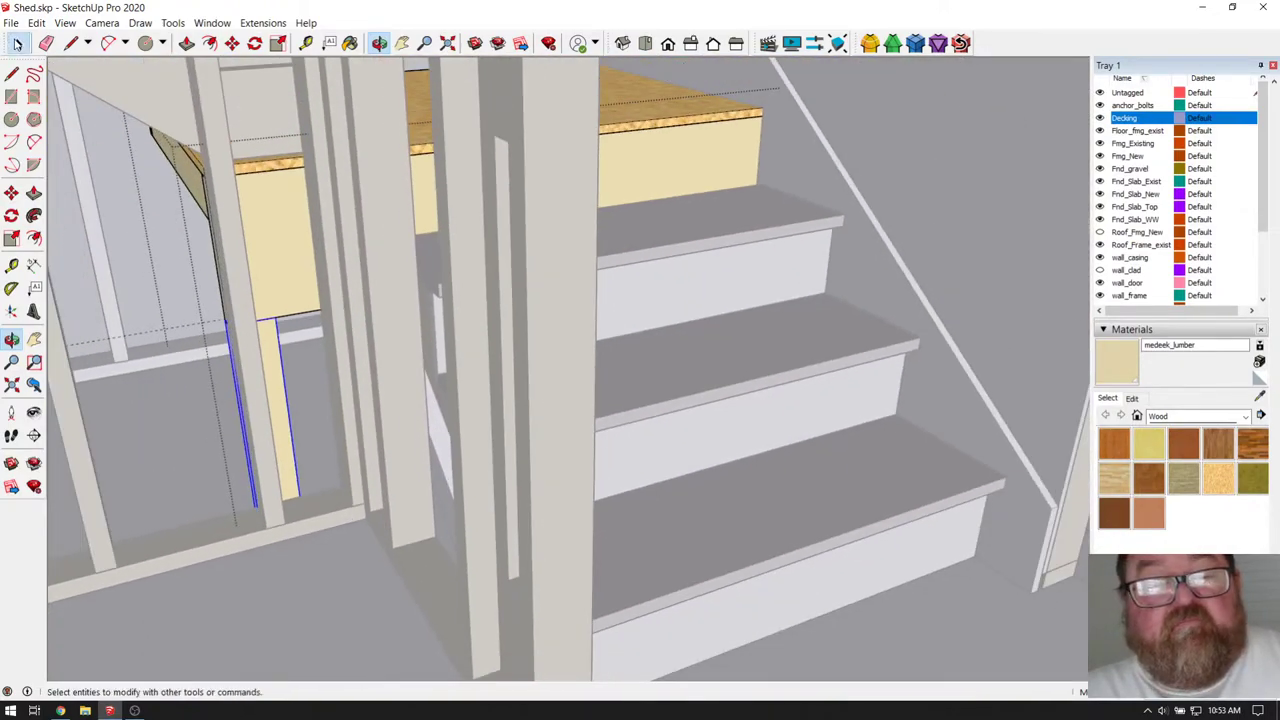
scroll(585, 320, "up", 3)
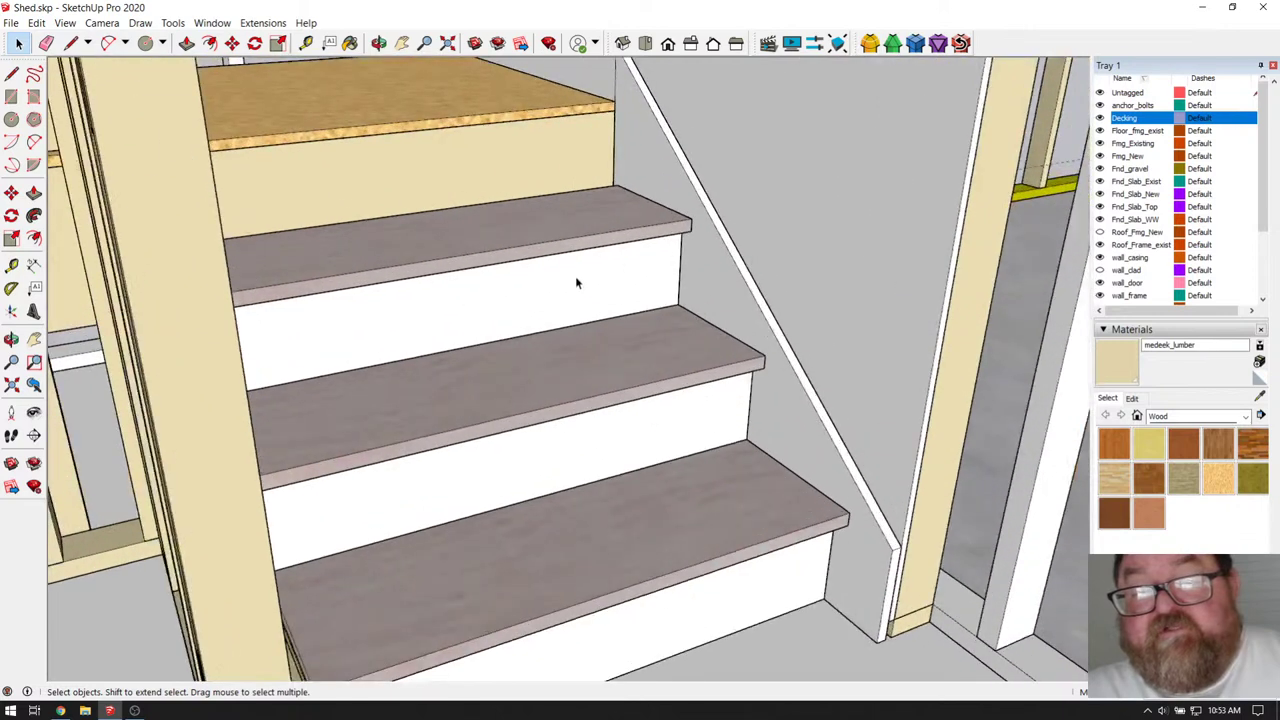
left_click(571, 229)
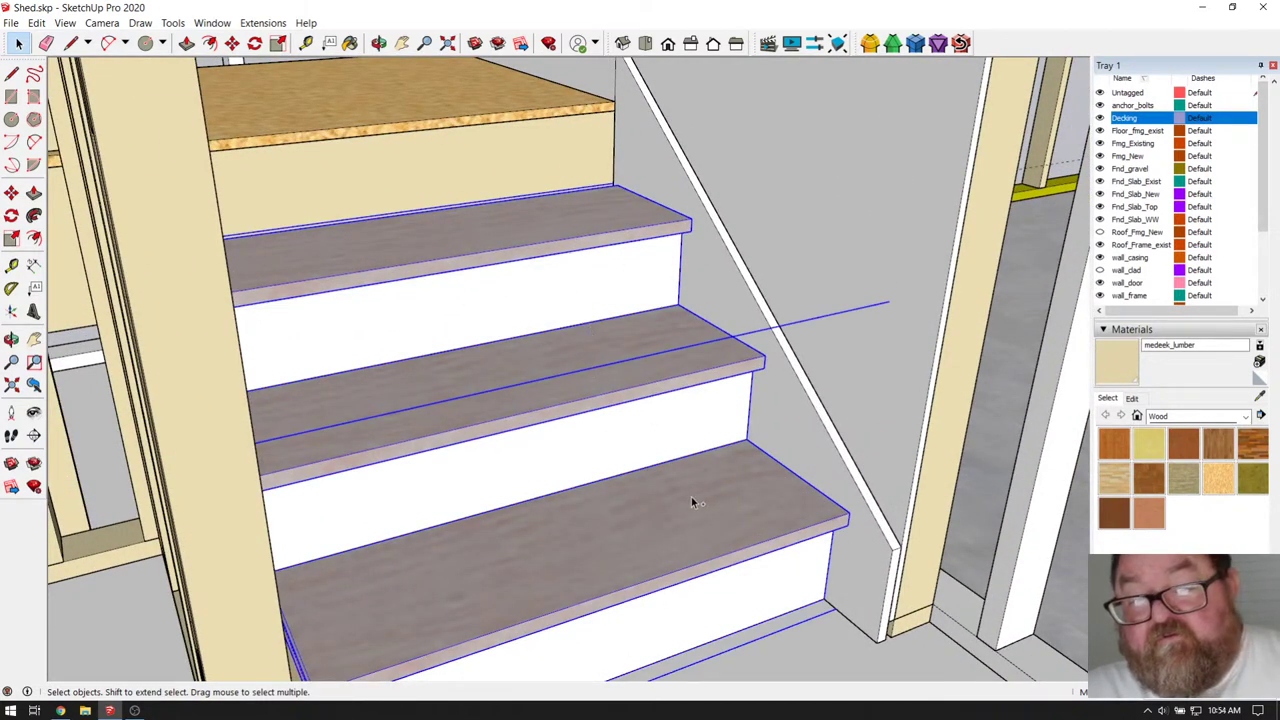
scroll(586, 203, "down", 2)
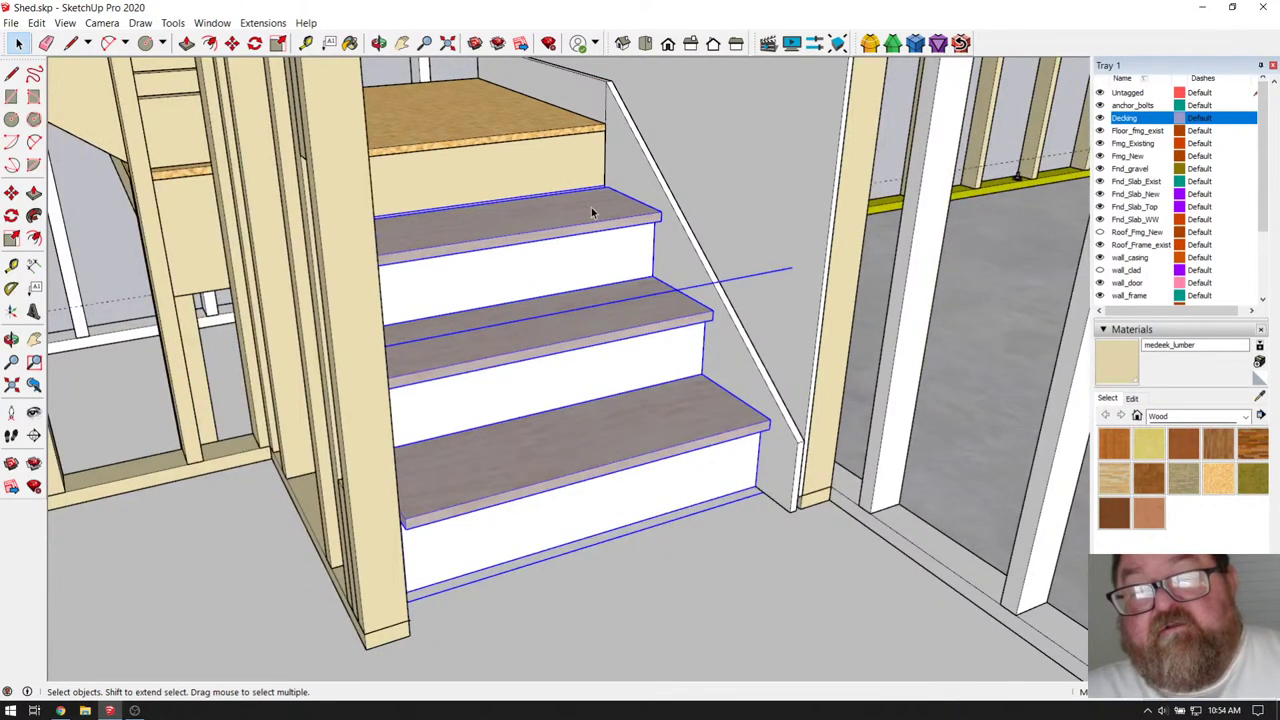
double_click(591, 207)
left_click(592, 207)
left_click(617, 310, "shift")
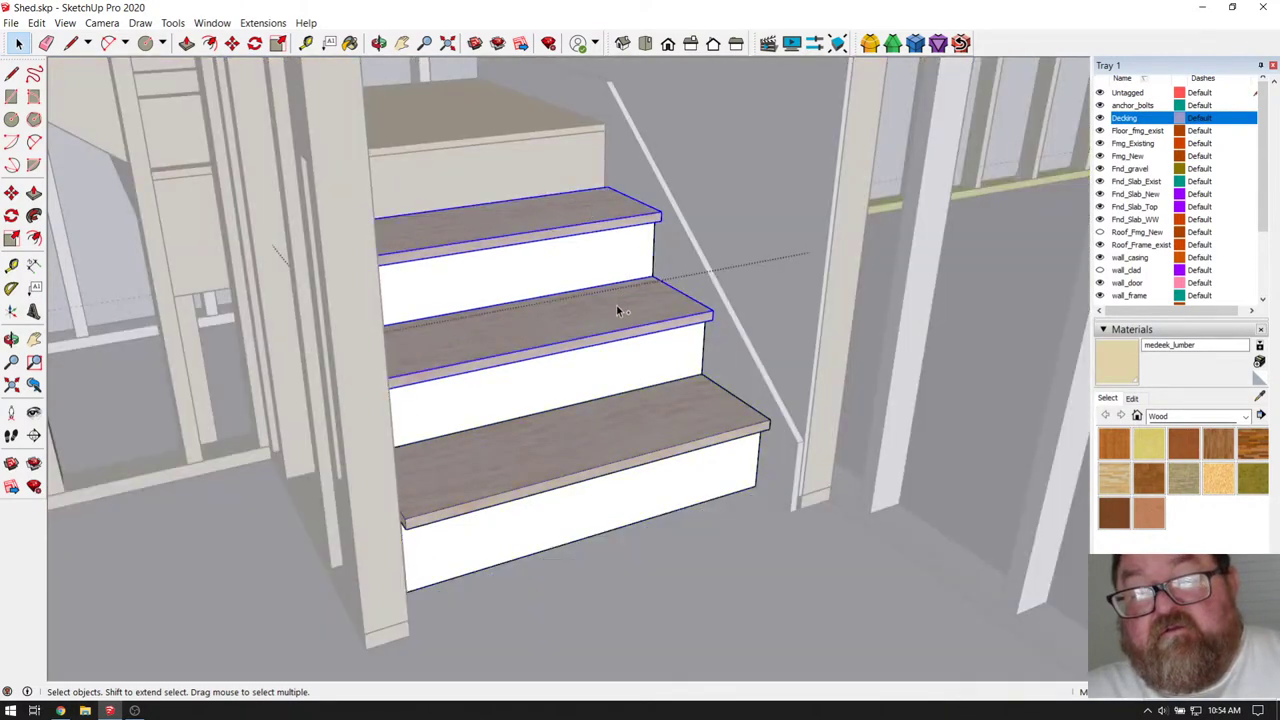
left_click(661, 410, "shift")
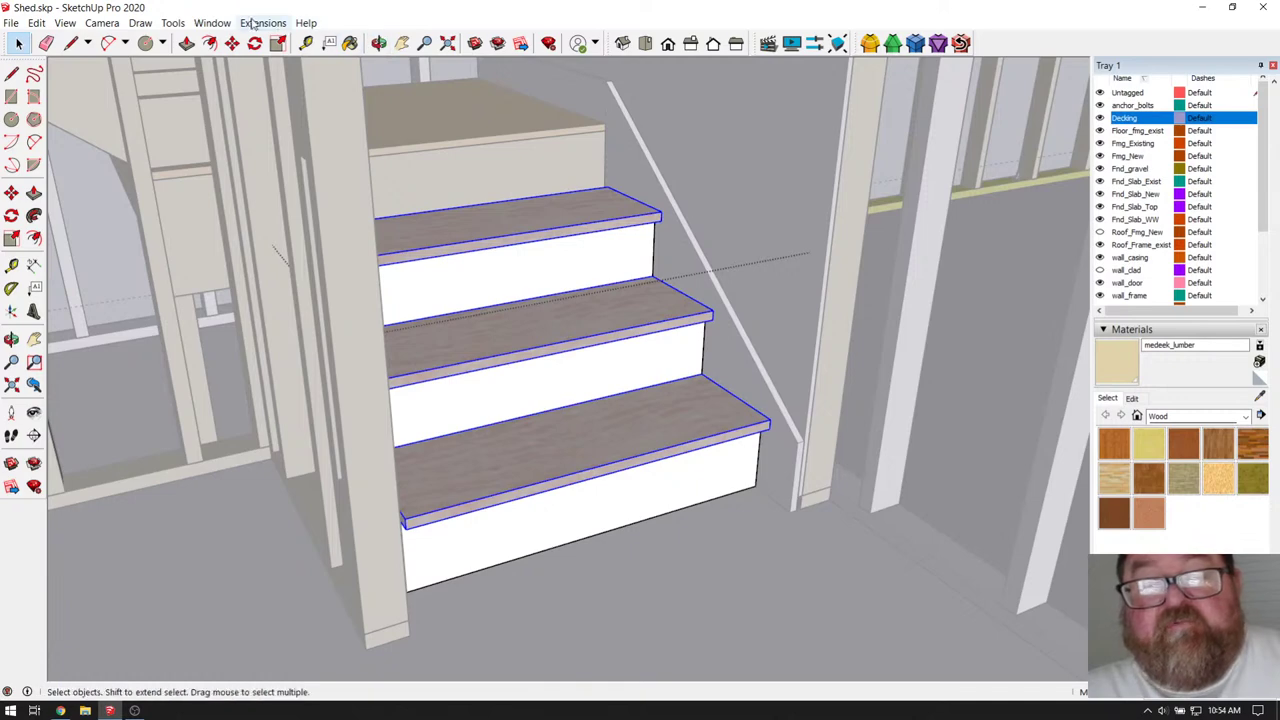
- Delete the three selected tread boards, leaving the bare OSB subtreads
left_click(232, 43)
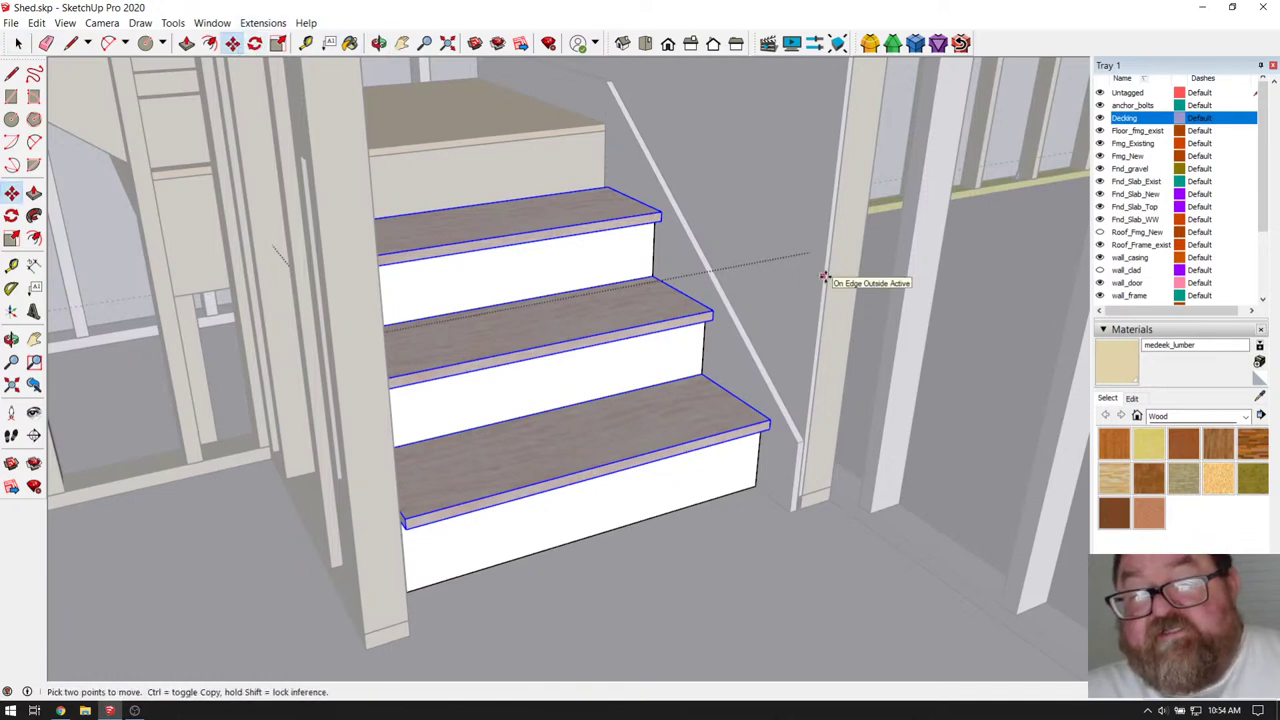
left_click(828, 274)
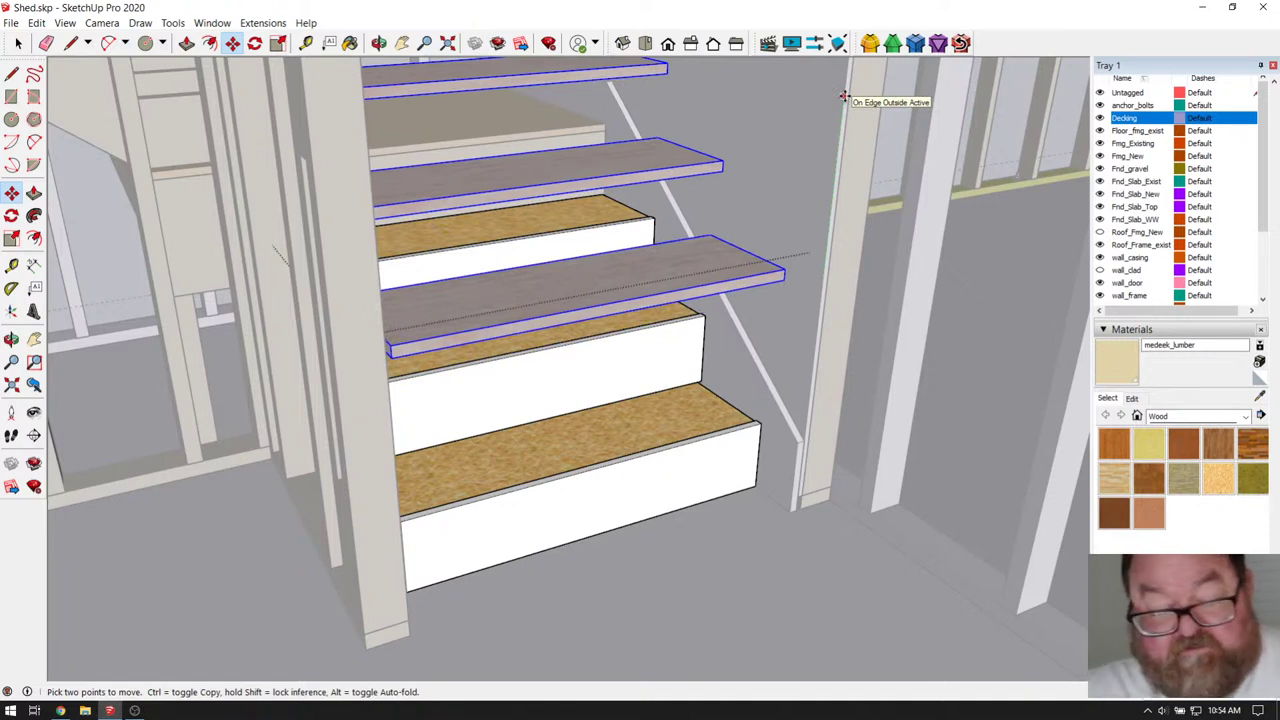
key("Escape")
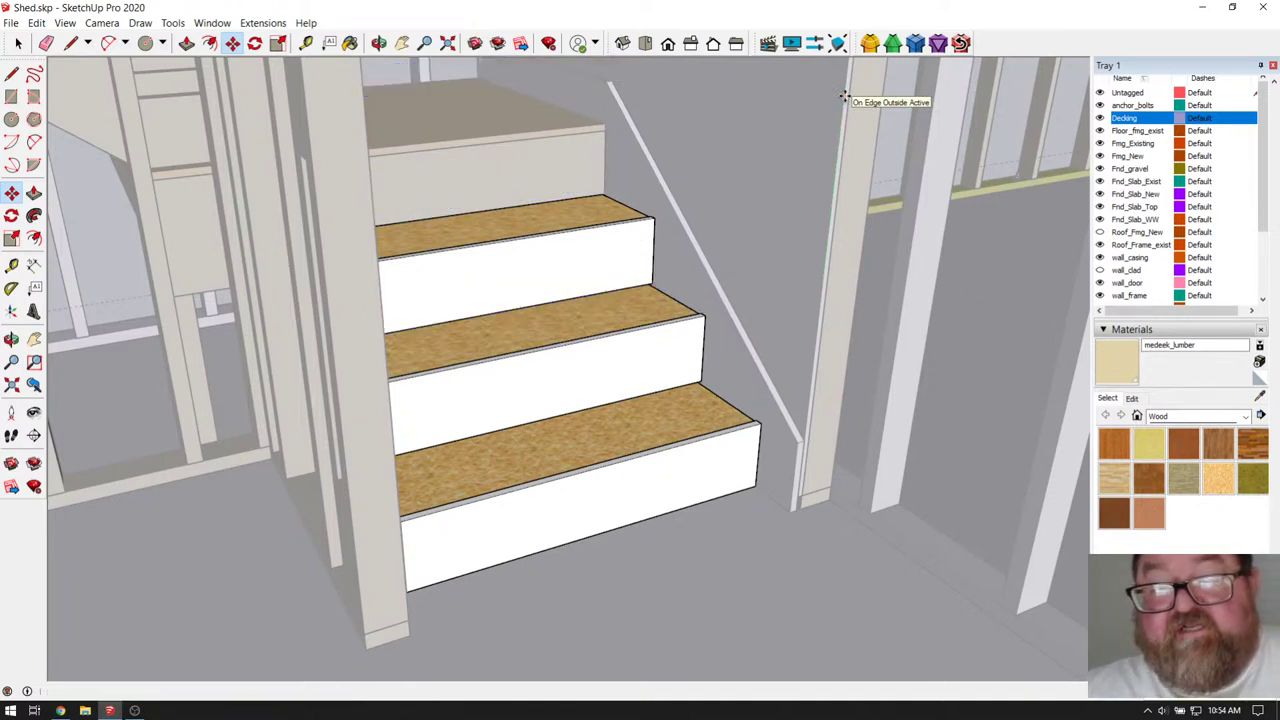
key("space")
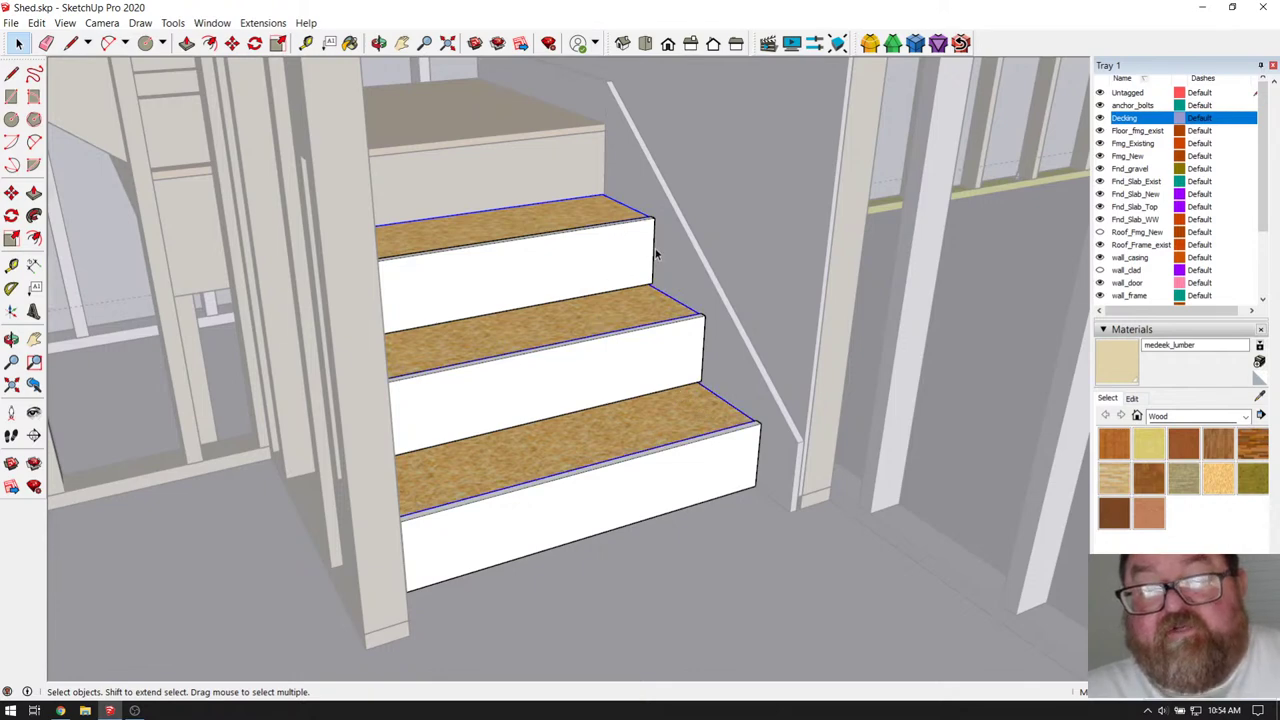
scroll(658, 250, "up", 3)
- Start a Ctrl-copy of the three treads, then cancel it to keep the originals
left_click(379, 43)
left_click_drag(603, 211, 613, 296)
left_click_drag(600, 402, 609, 429)
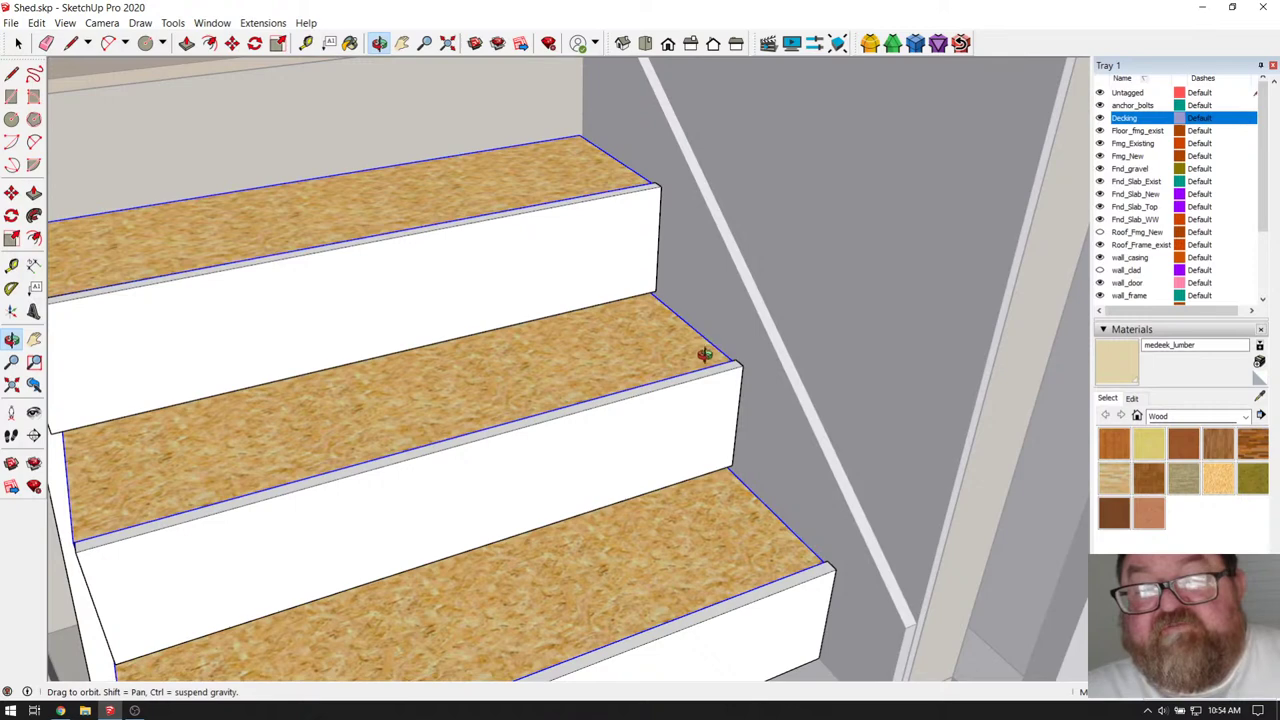
left_click_drag(703, 354, 690, 355)
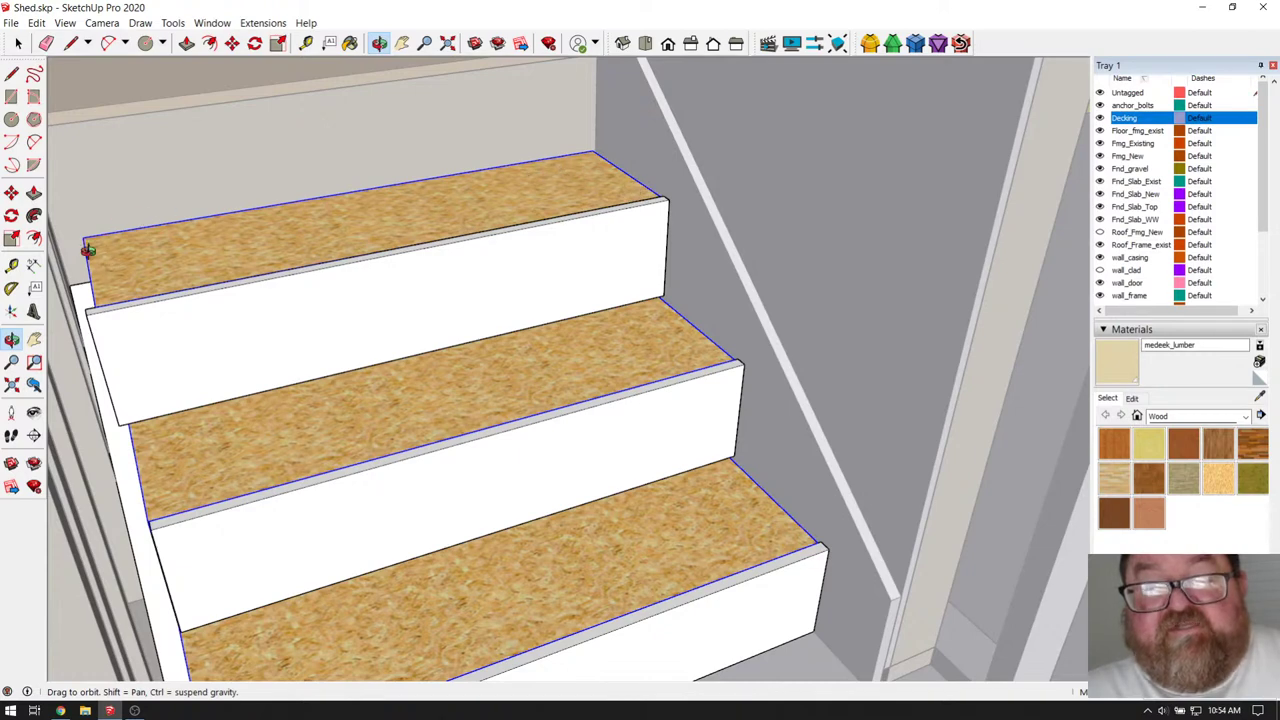
left_click_drag(449, 251, 457, 251)
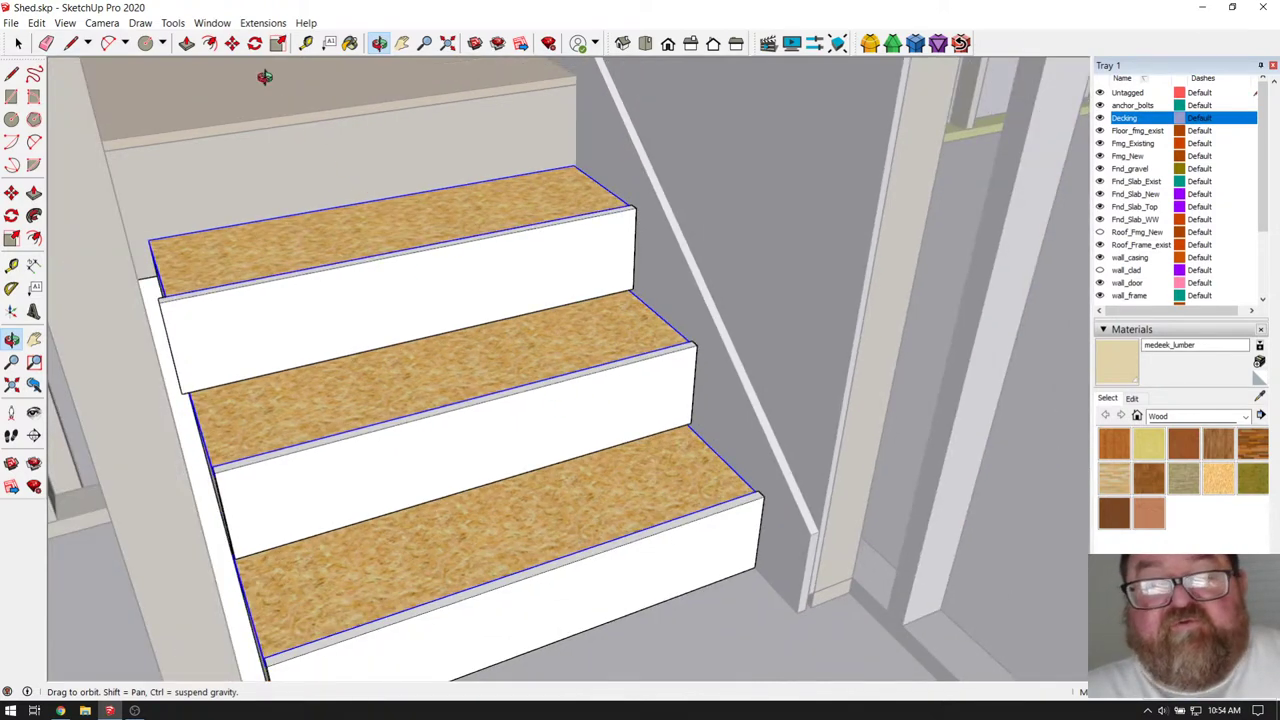
left_click(232, 44)
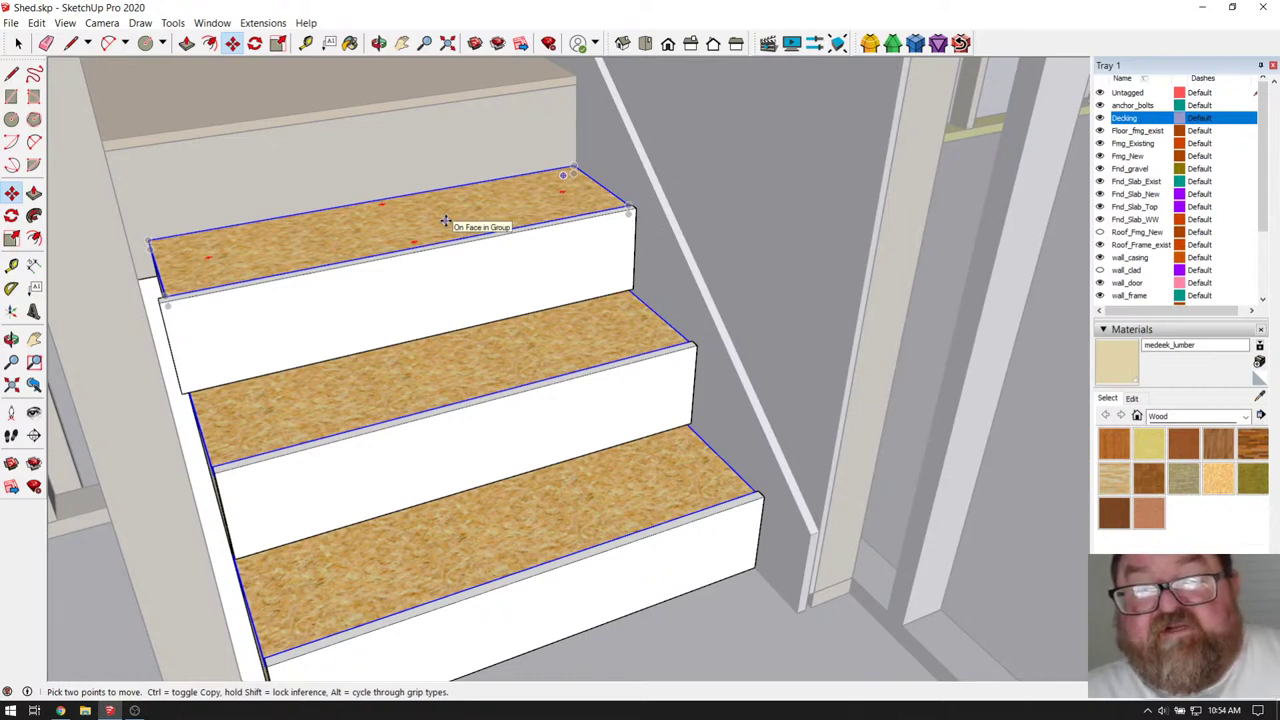
key("ctrl")
left_click(850, 362)
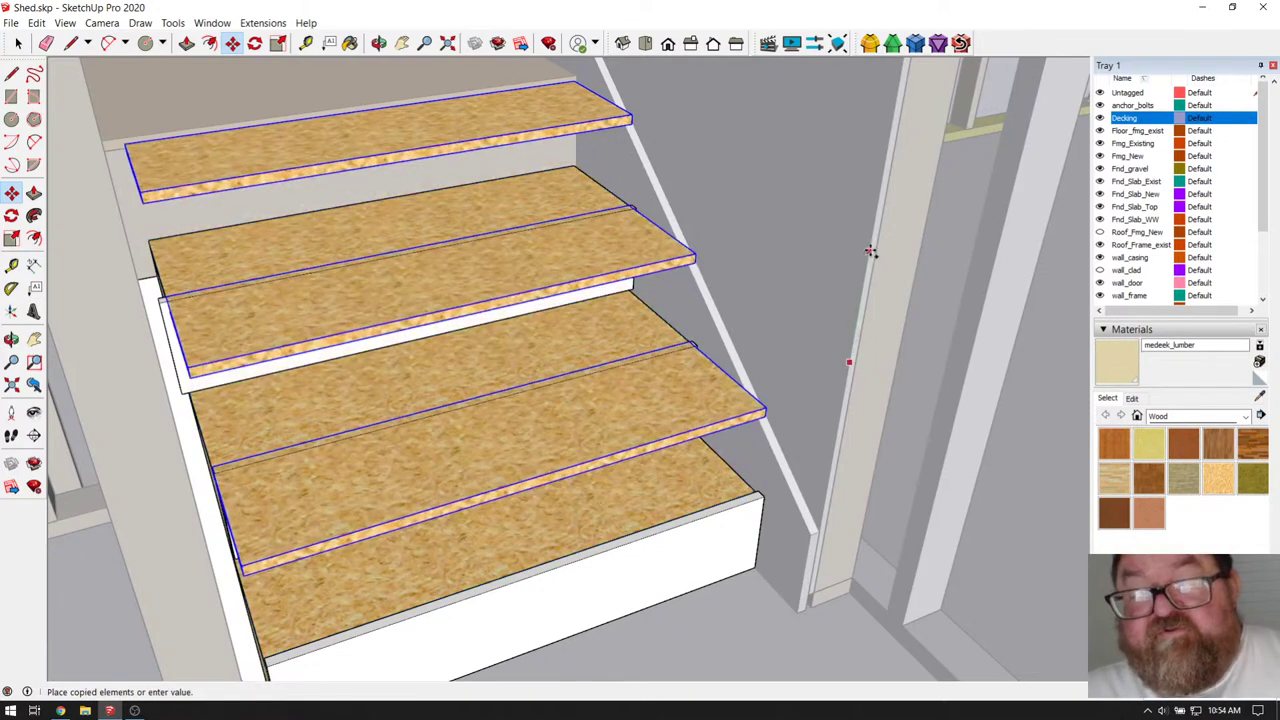
key("Escape")
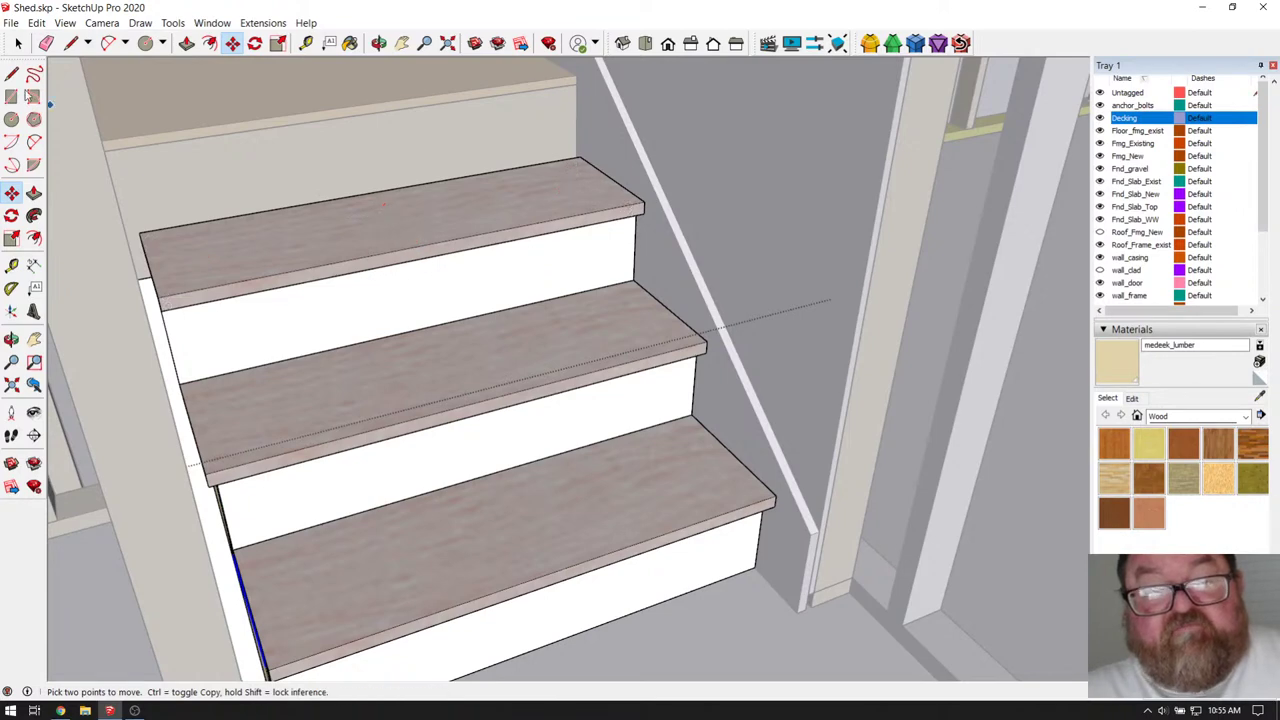
- Zoom extents to show the whole shed, then orbit to a higher, top-down view
left_click(18, 43)
scroll(529, 280, "up", 6)
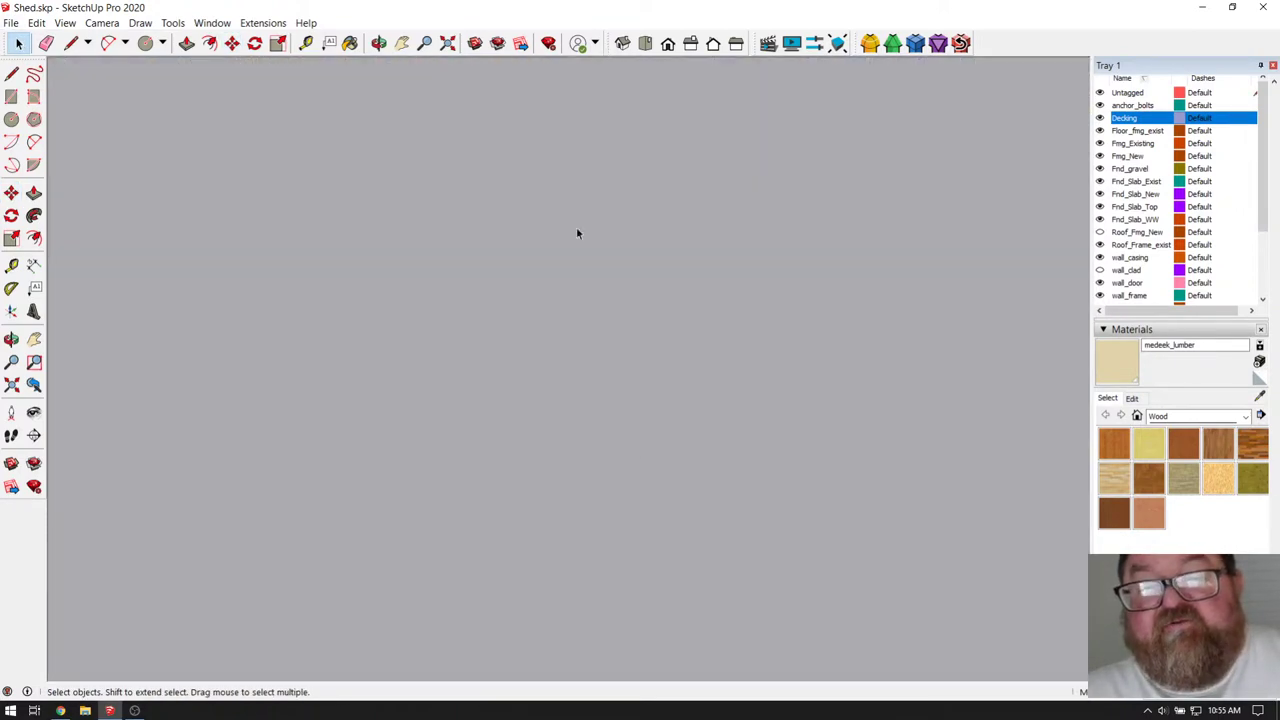
left_click(447, 43)
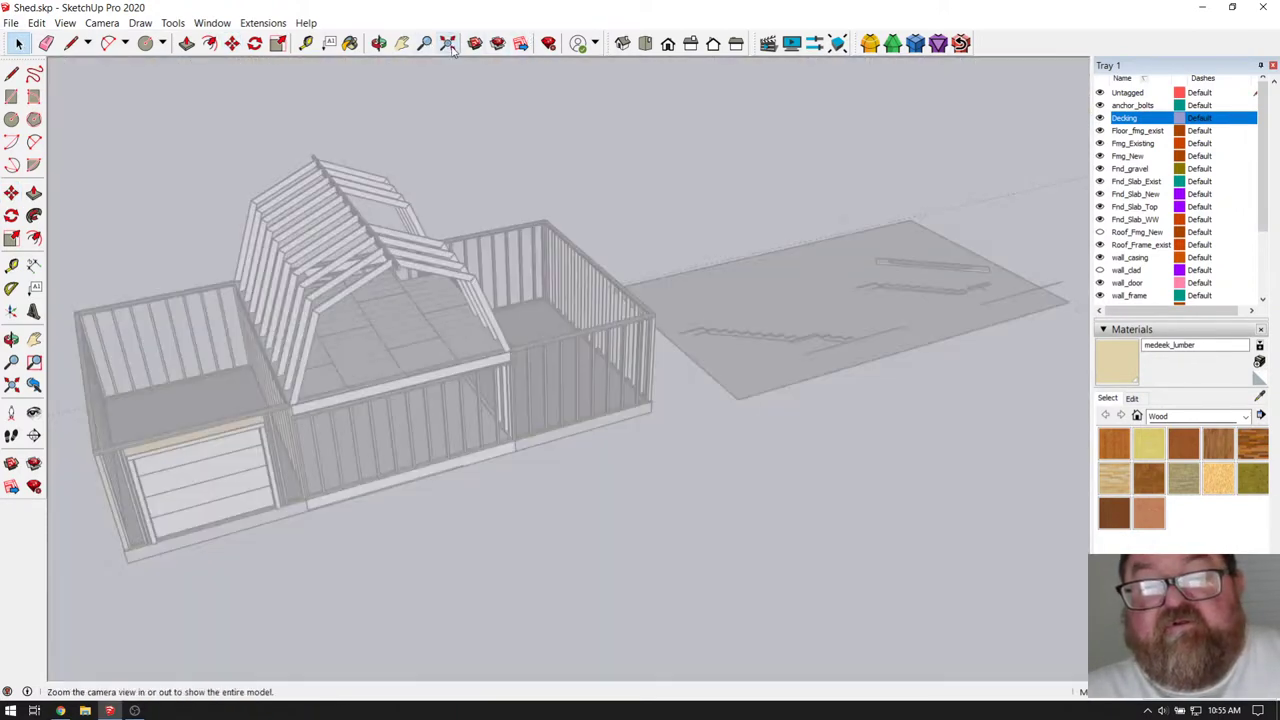
left_click(379, 43)
left_click_drag(480, 191, 397, 337)
- Zoom in on the stair section drawing and briefly select the stair stringer
left_click(18, 43)
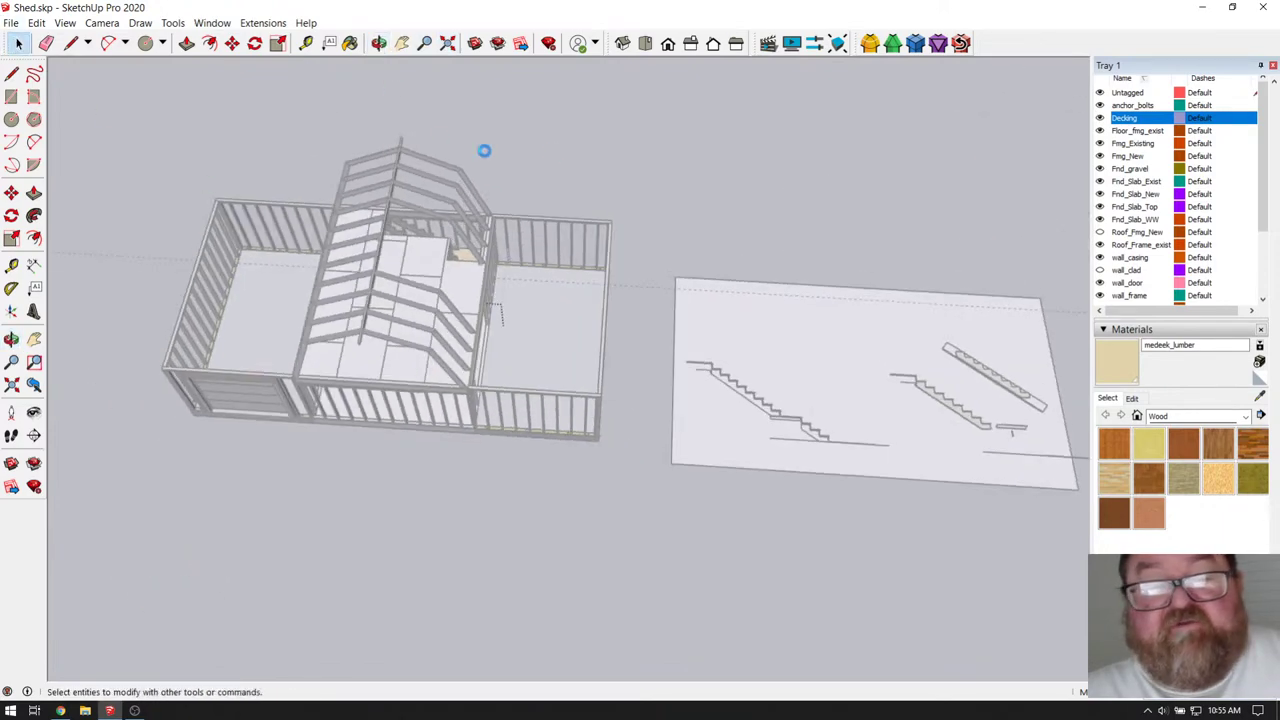
scroll(833, 430, "up", 10)
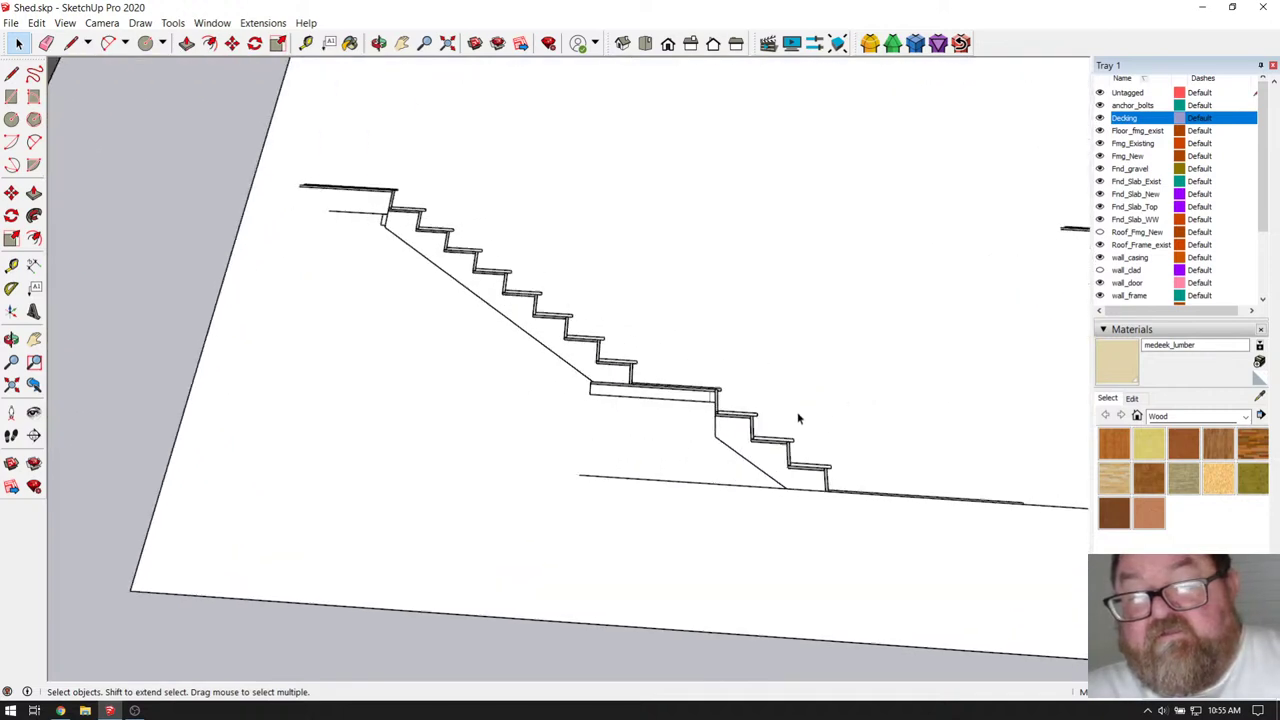
scroll(805, 454, "up", 8)
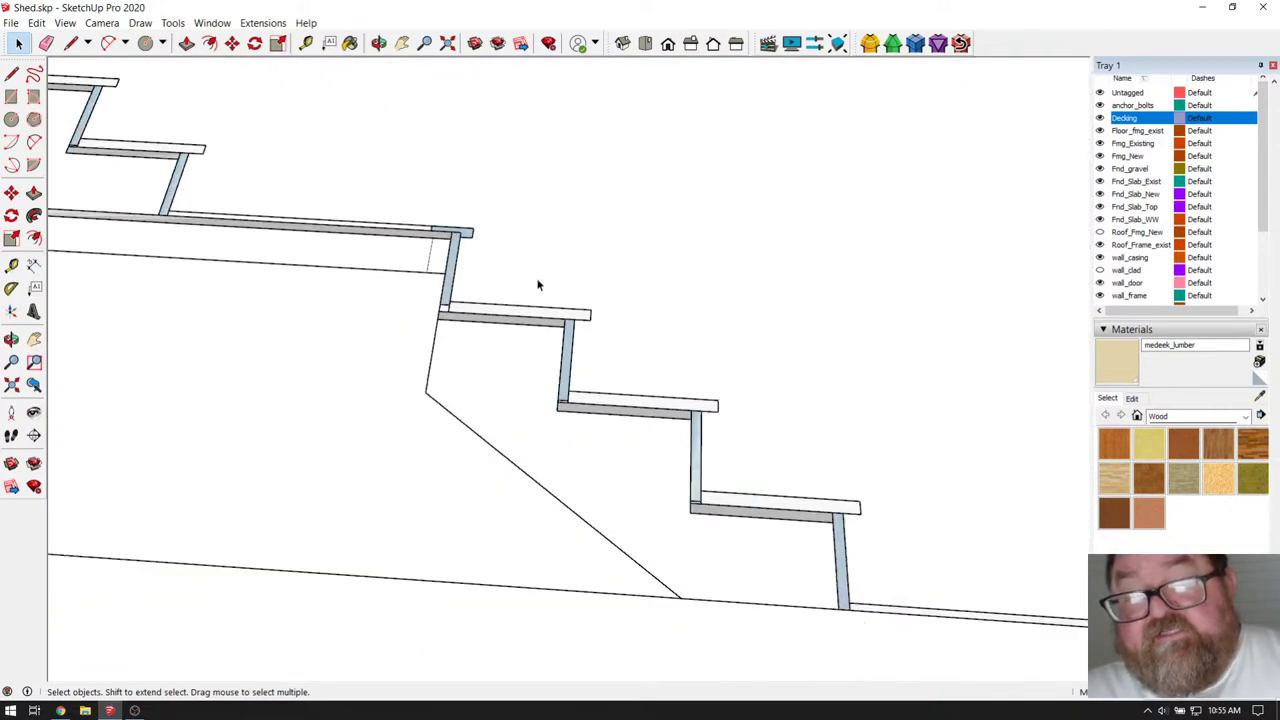
scroll(744, 489, "up", 3)
left_click(563, 498)
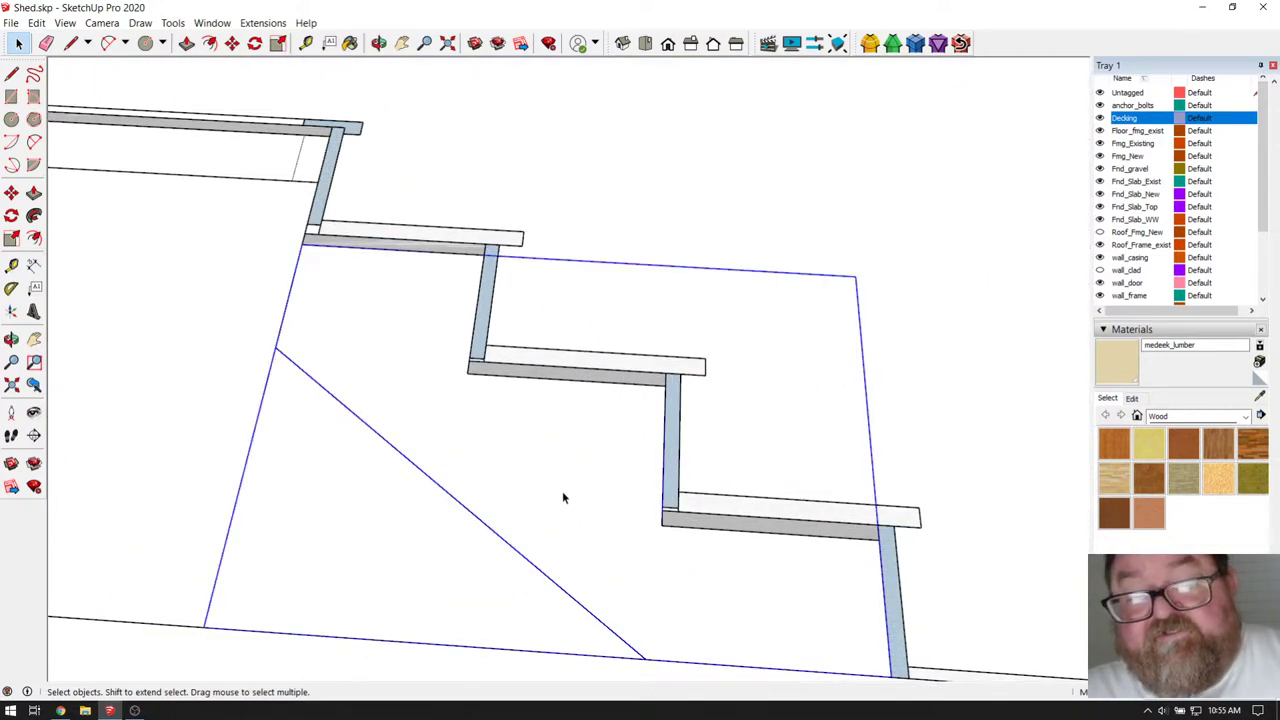
left_click(169, 318)
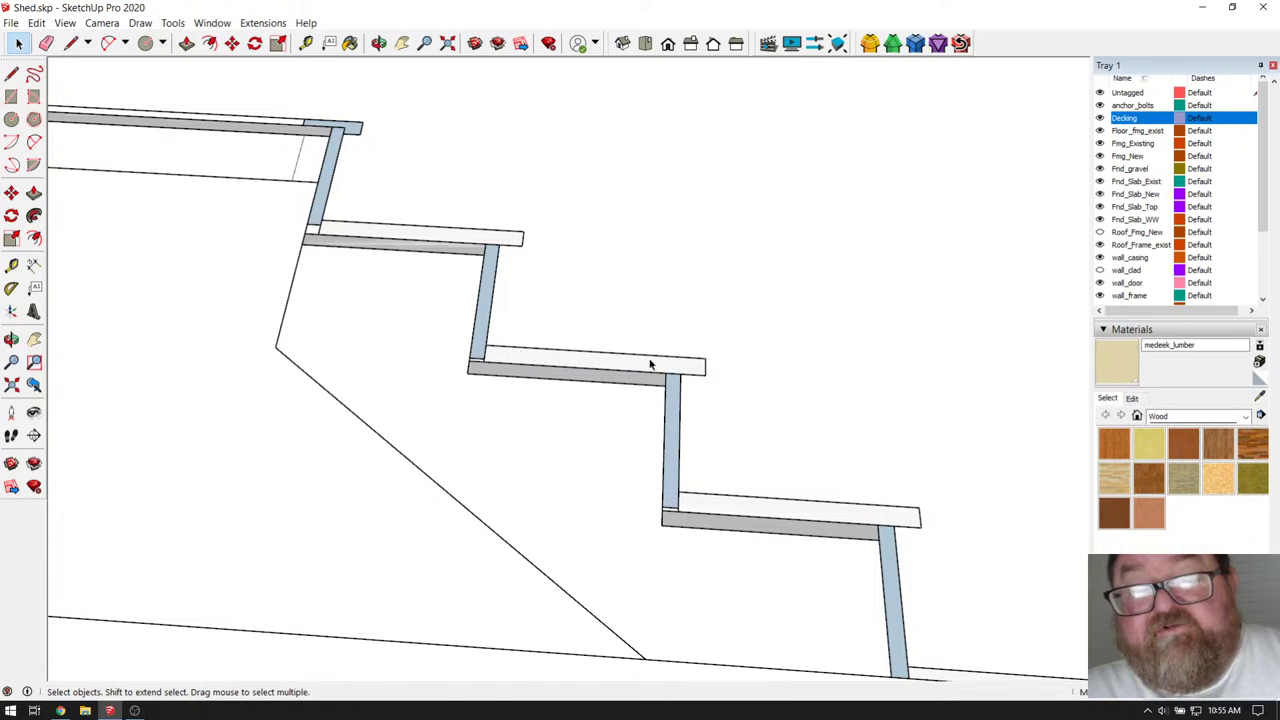
- Orbit the stair flight side-on and zoom onto the upper treads
scroll(656, 405, "down", 1)
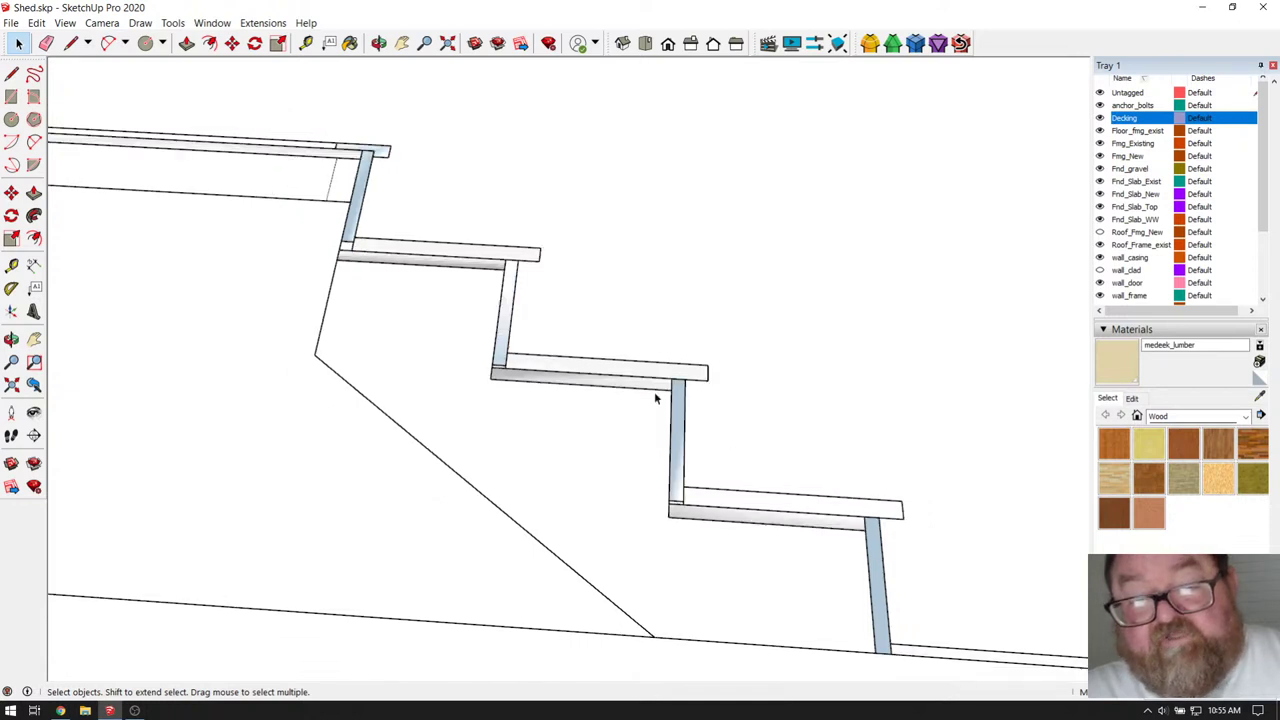
left_click(380, 43)
left_click_drag(480, 149, 708, 483)
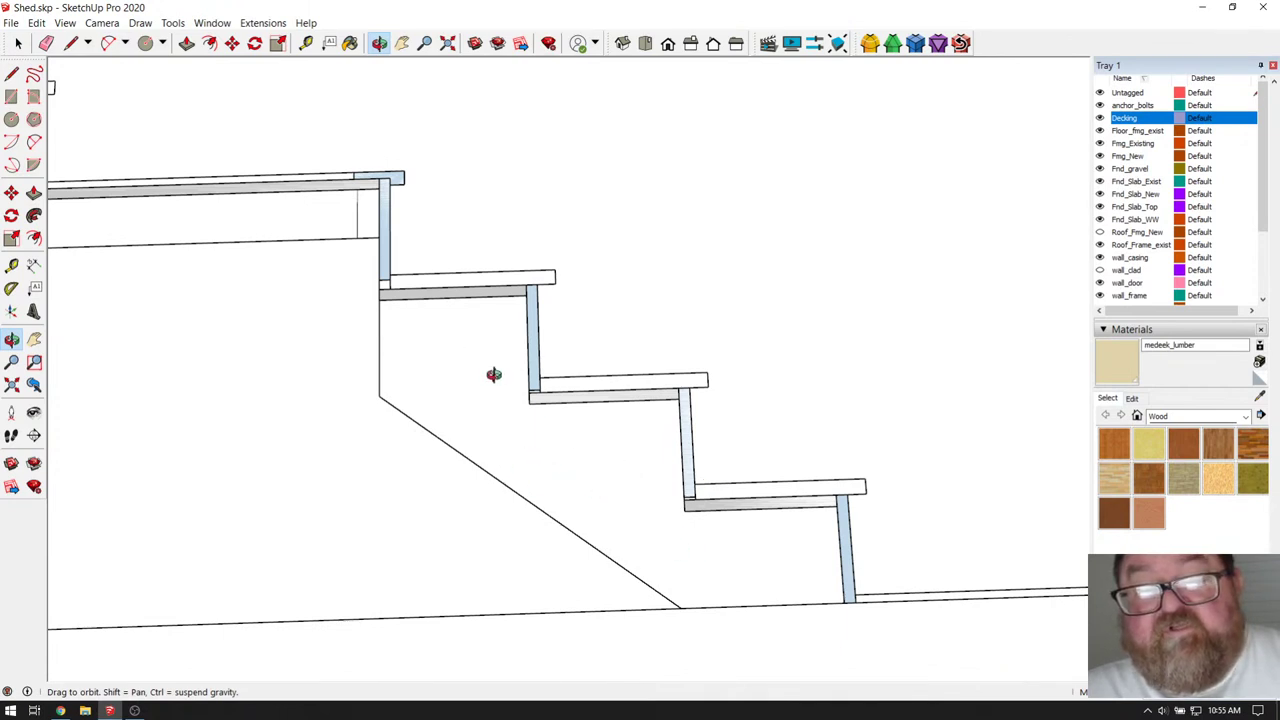
scroll(364, 183, "up", 4)
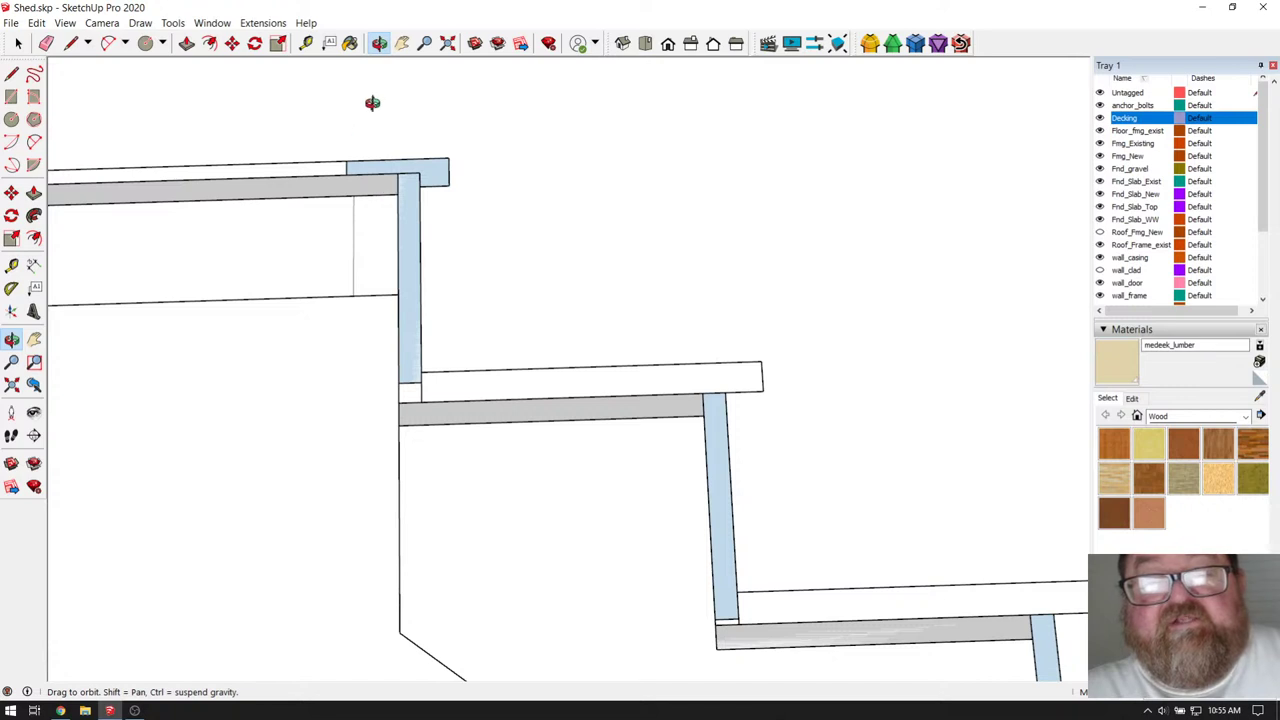
- Measure from the upper tread edge down to the lower tread, reading about 8 11/16"
left_click(306, 43)
left_click(358, 173)
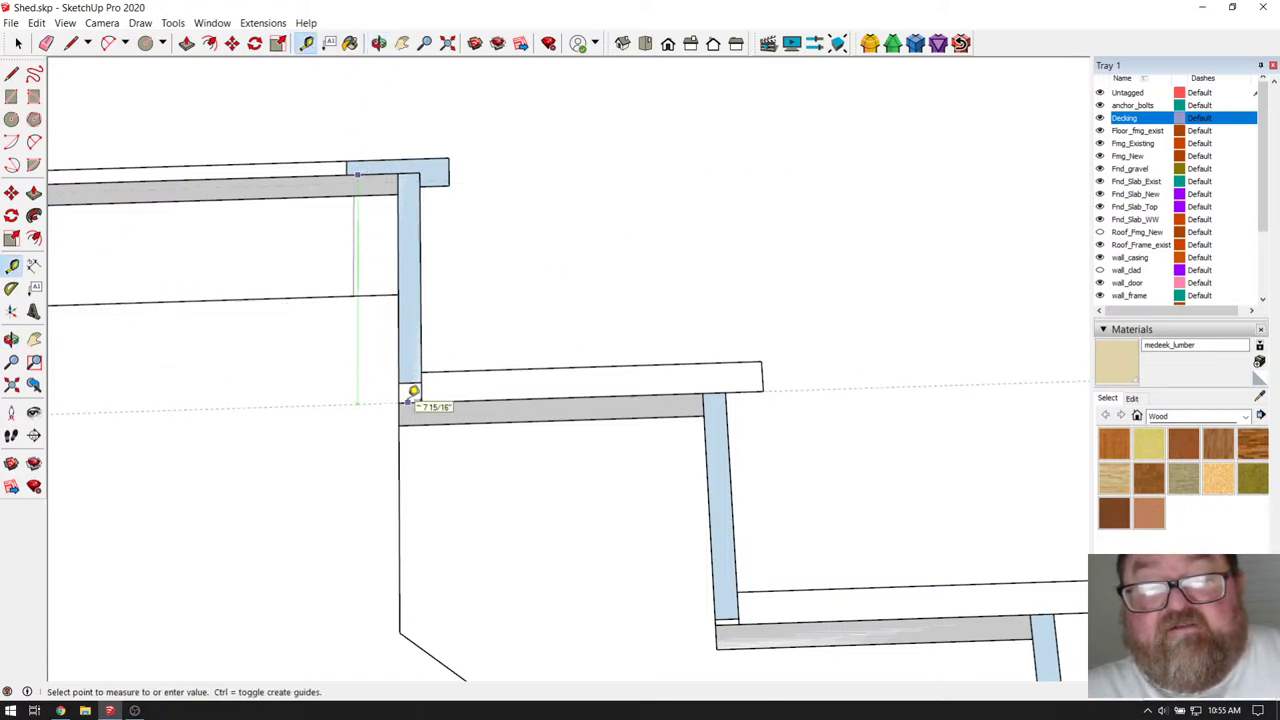
left_click(411, 391)
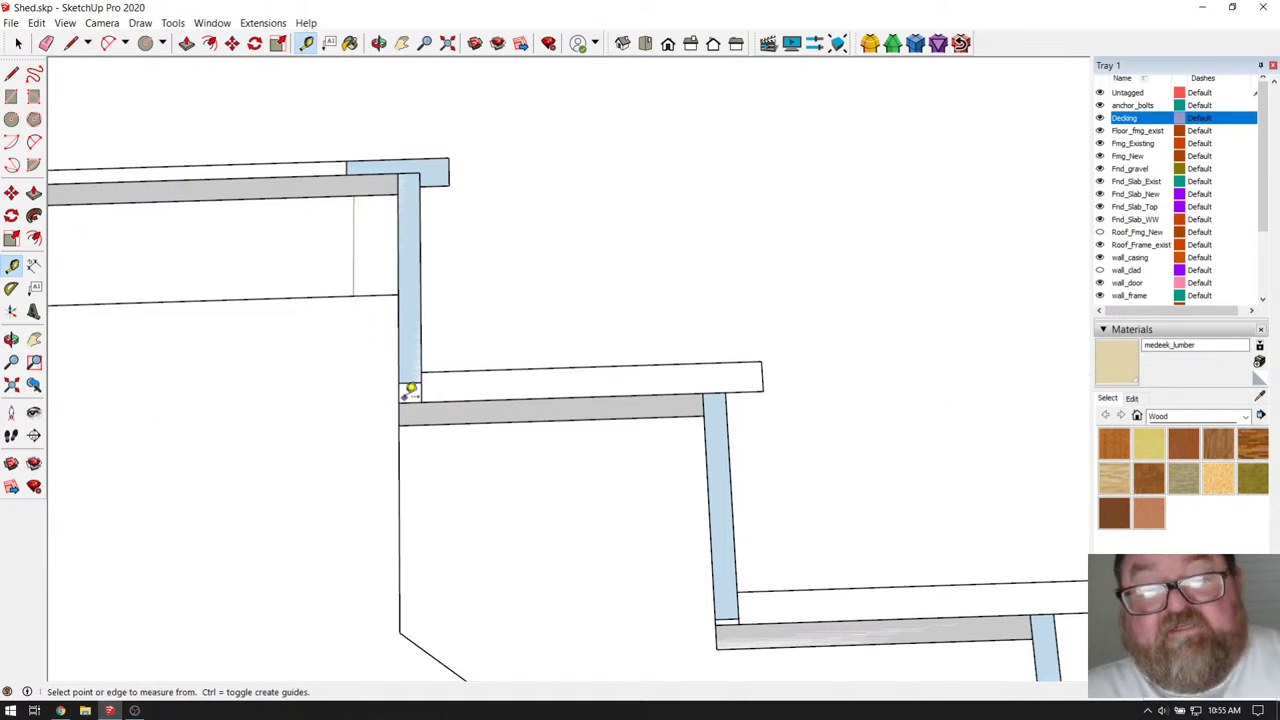
scroll(373, 162, "up", 2)
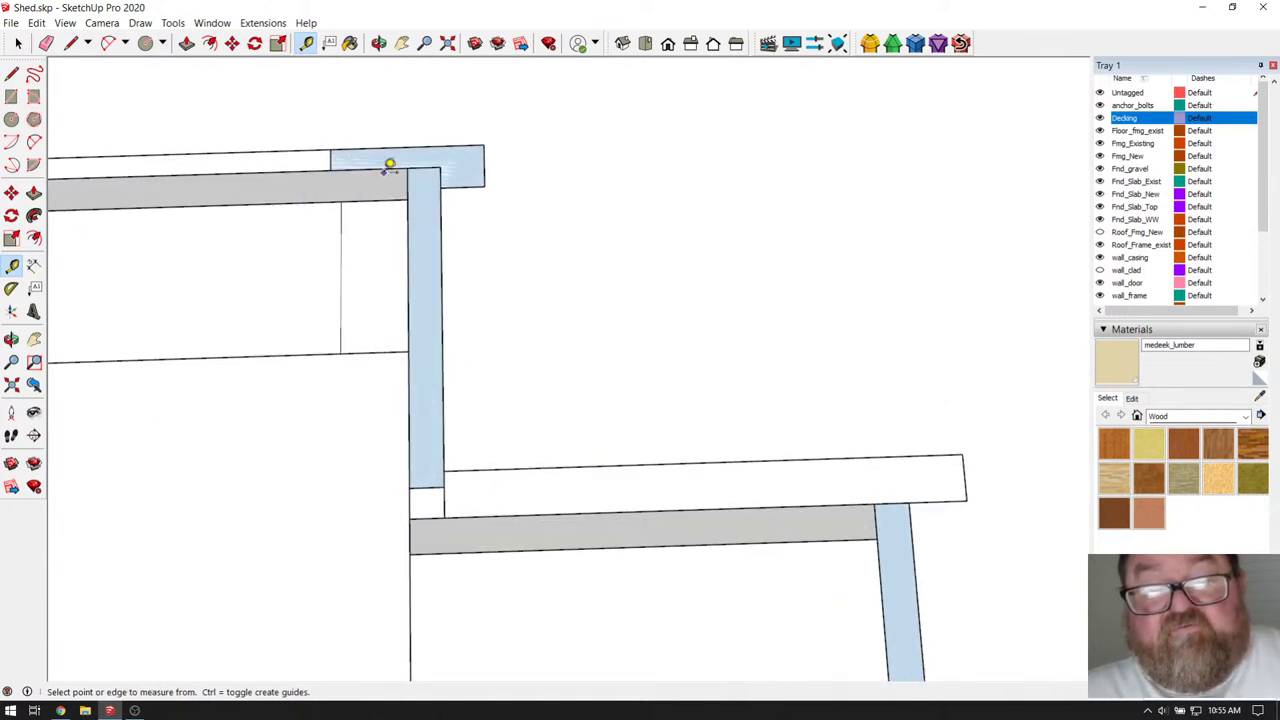
left_click(389, 163)
scroll(389, 165, "down", 1)
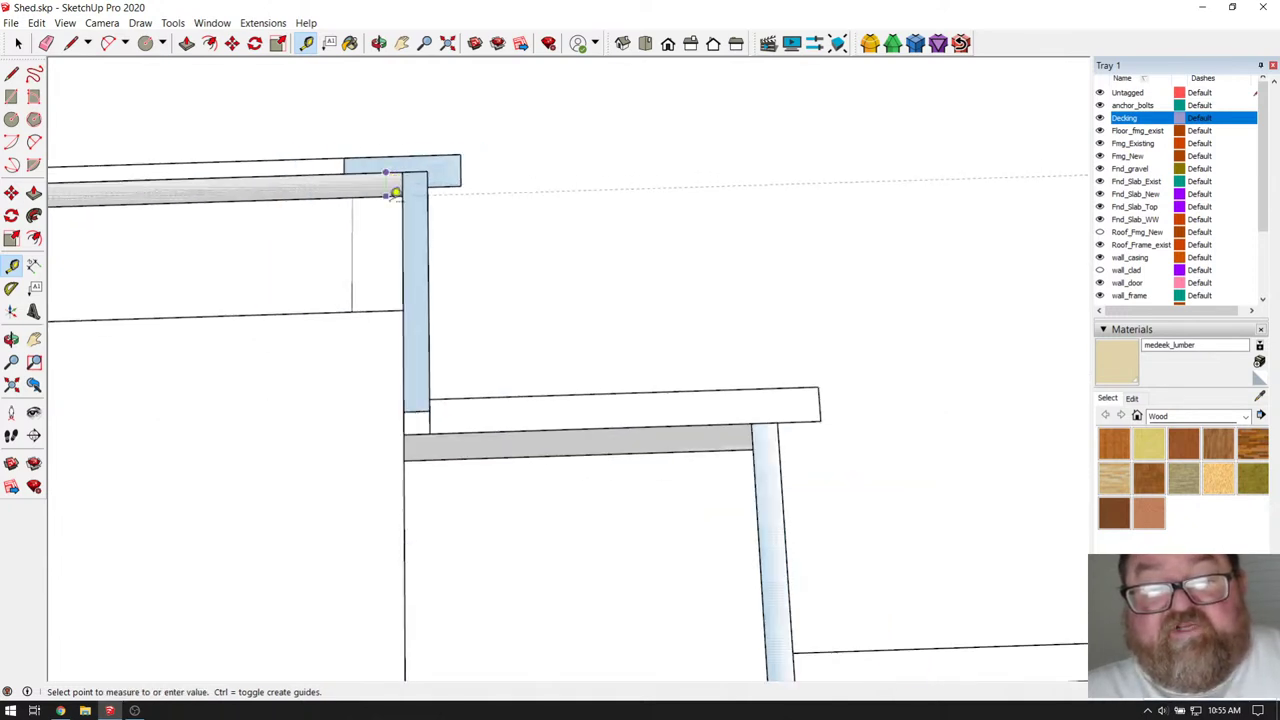
left_click(443, 452)
- Take two more riser measurements from the top tread edges to the treads below
left_click(367, 172)
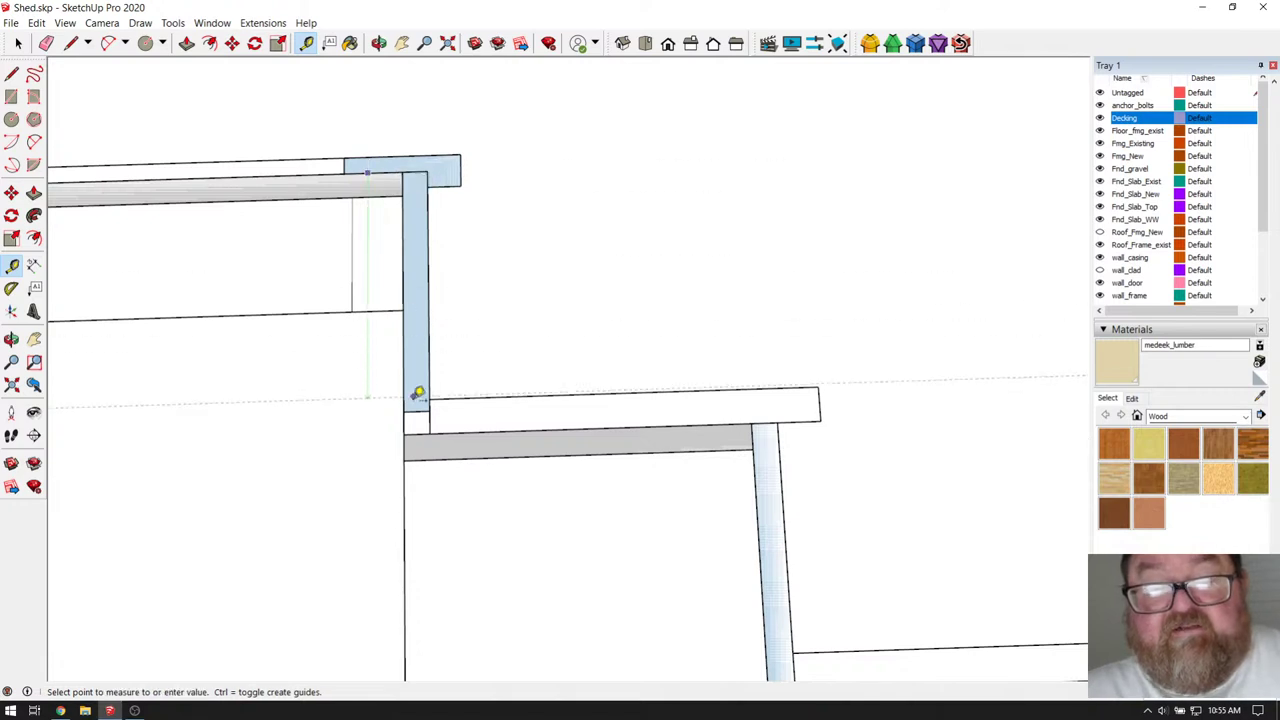
left_click(436, 449)
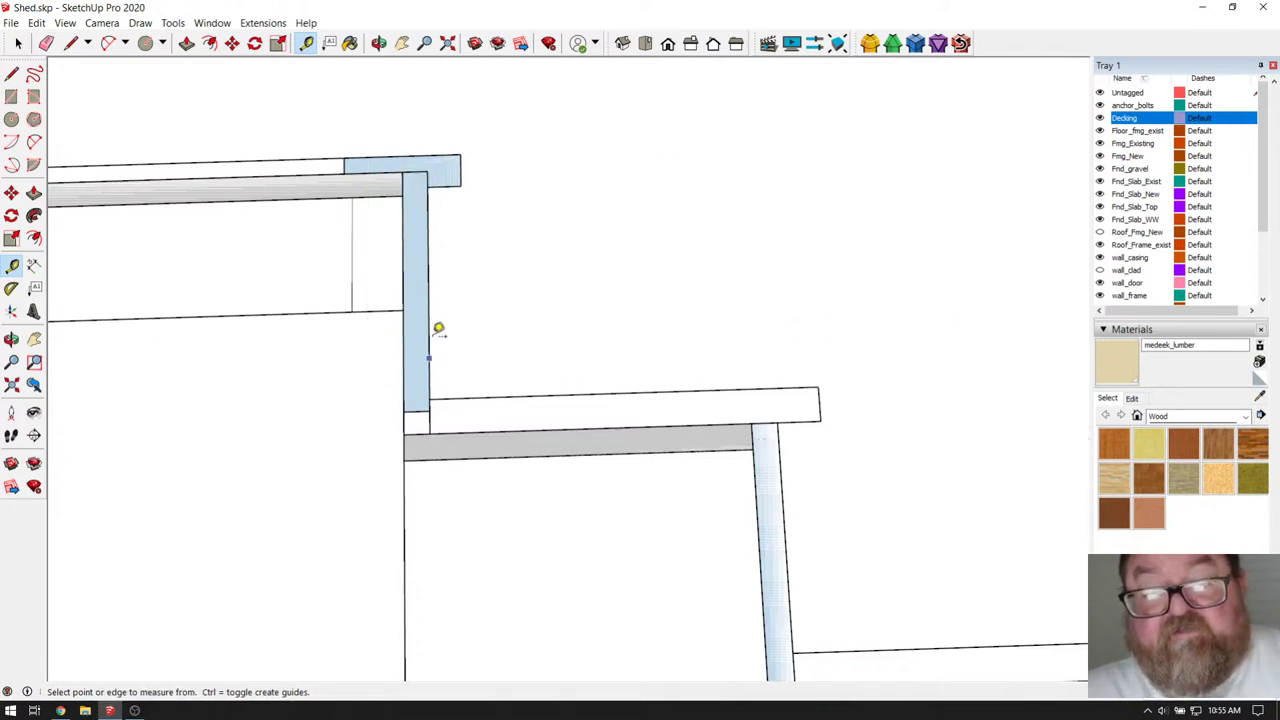
left_click(447, 154)
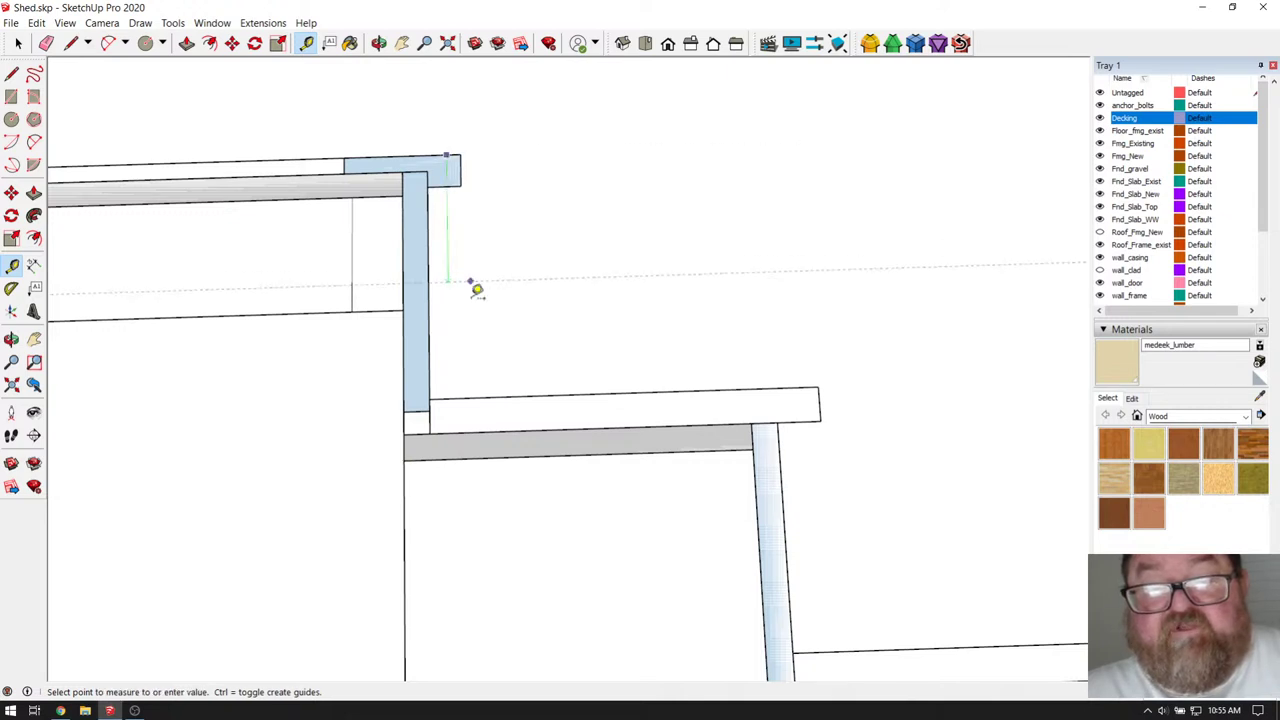
left_click(471, 390)
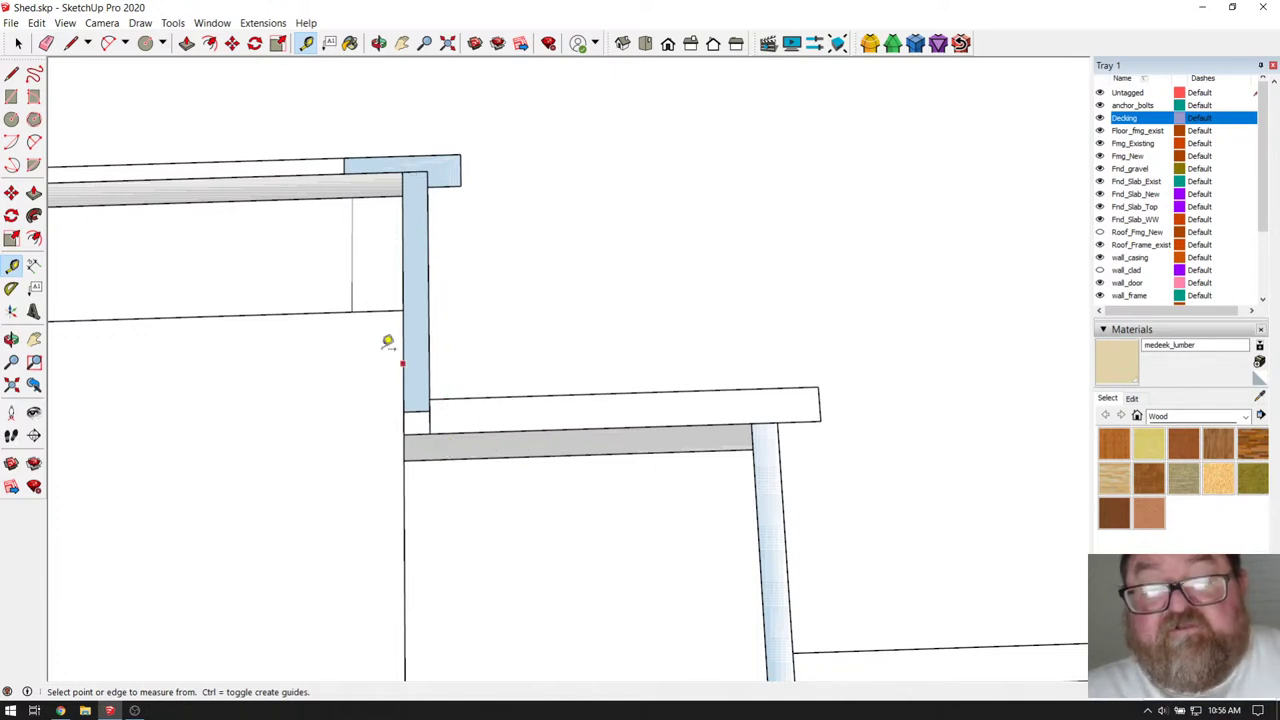
- Select the upper tread board, then start a new measurement from the top tread's edge
key("space")
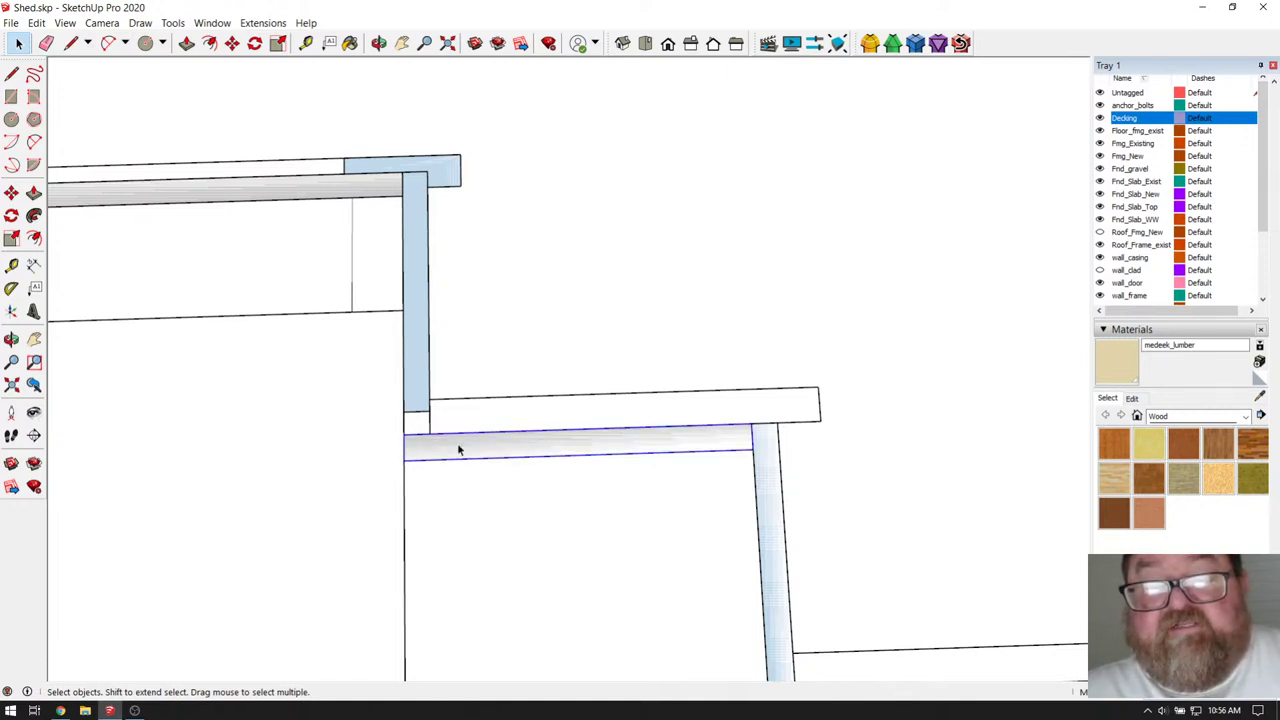
left_click(491, 415)
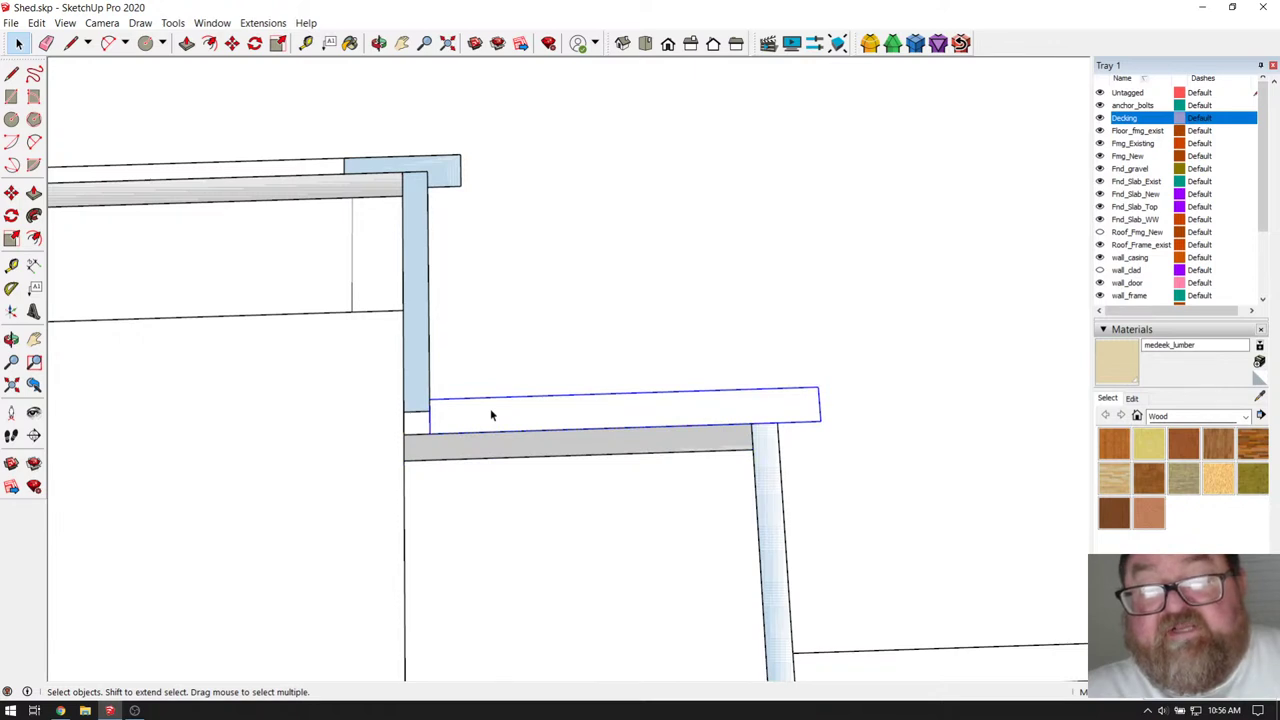
left_click(306, 43)
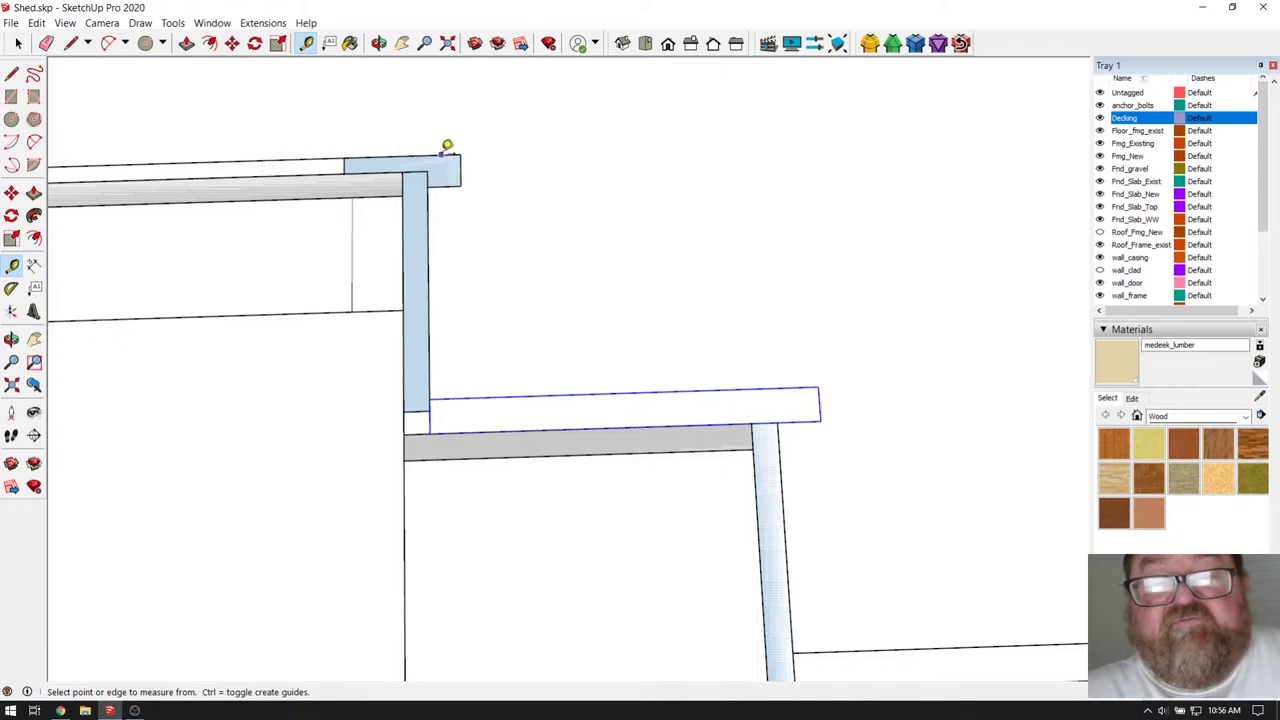
left_click(441, 155)
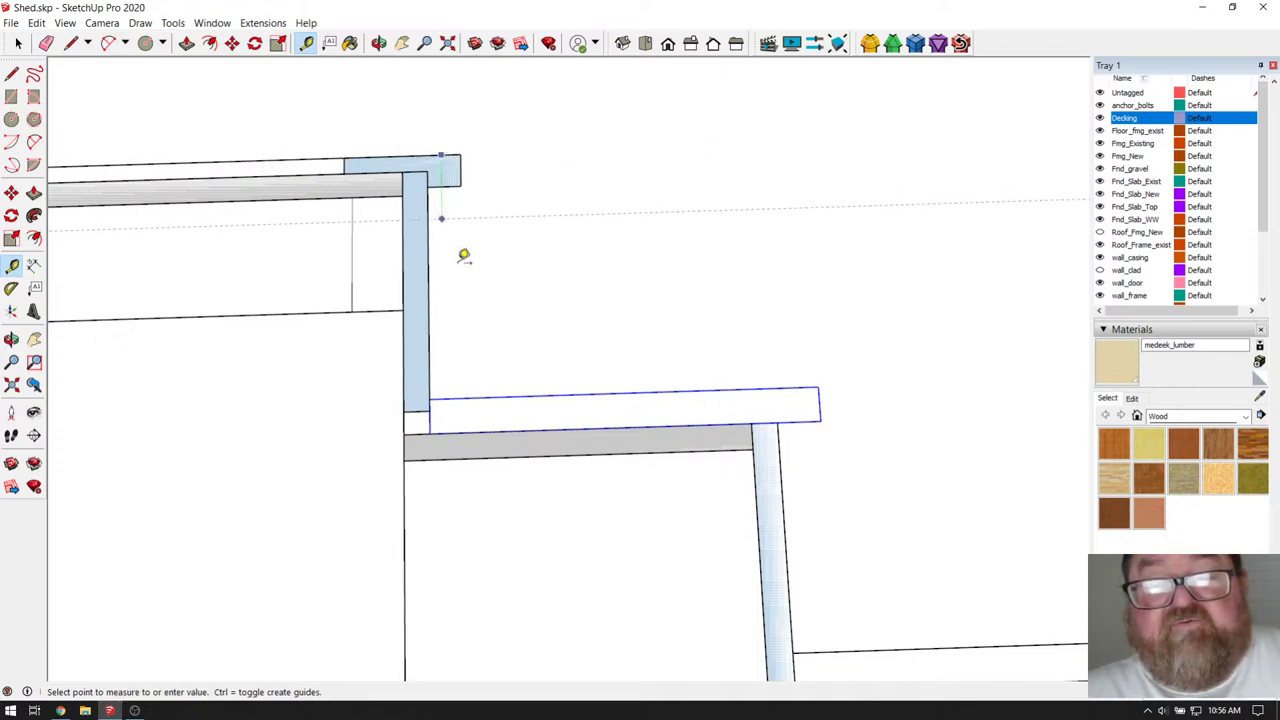
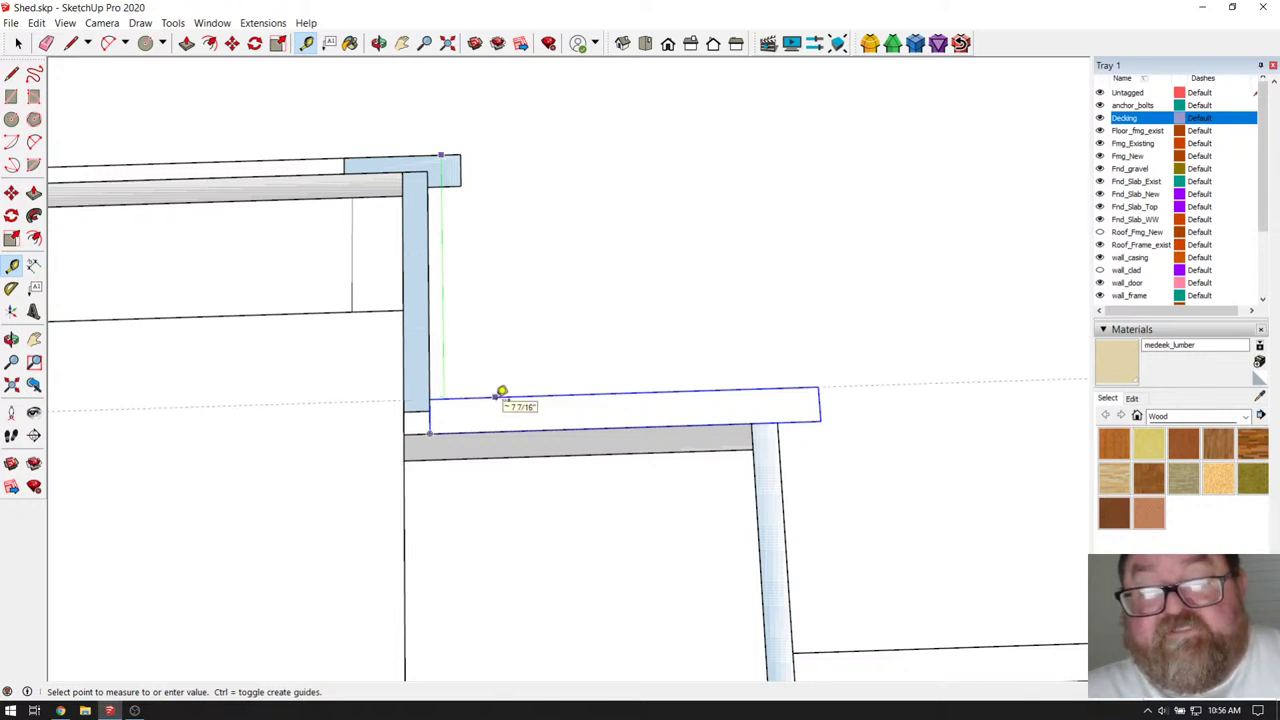
- Measure the rises of the upper tread, the lower tread and the bottom step to ground
left_click(502, 392)
scroll(390, 346, "down", 3)
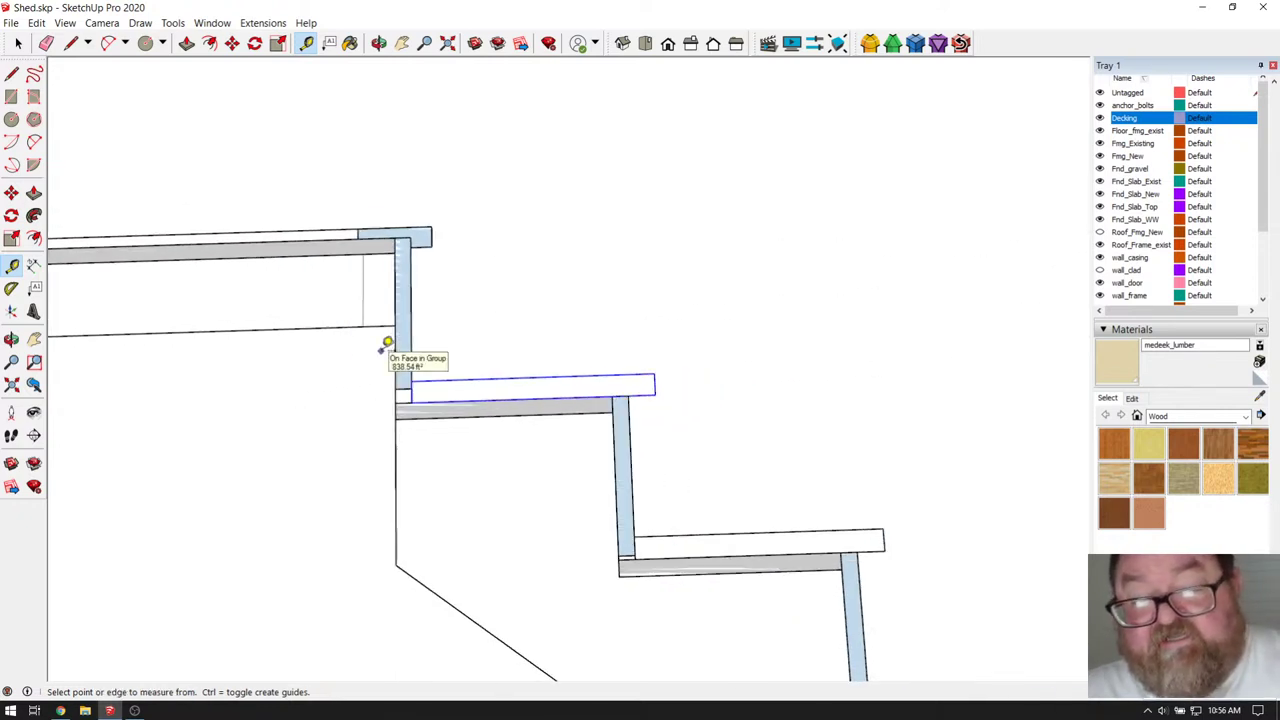
scroll(543, 323, "up", 2)
left_click(536, 317)
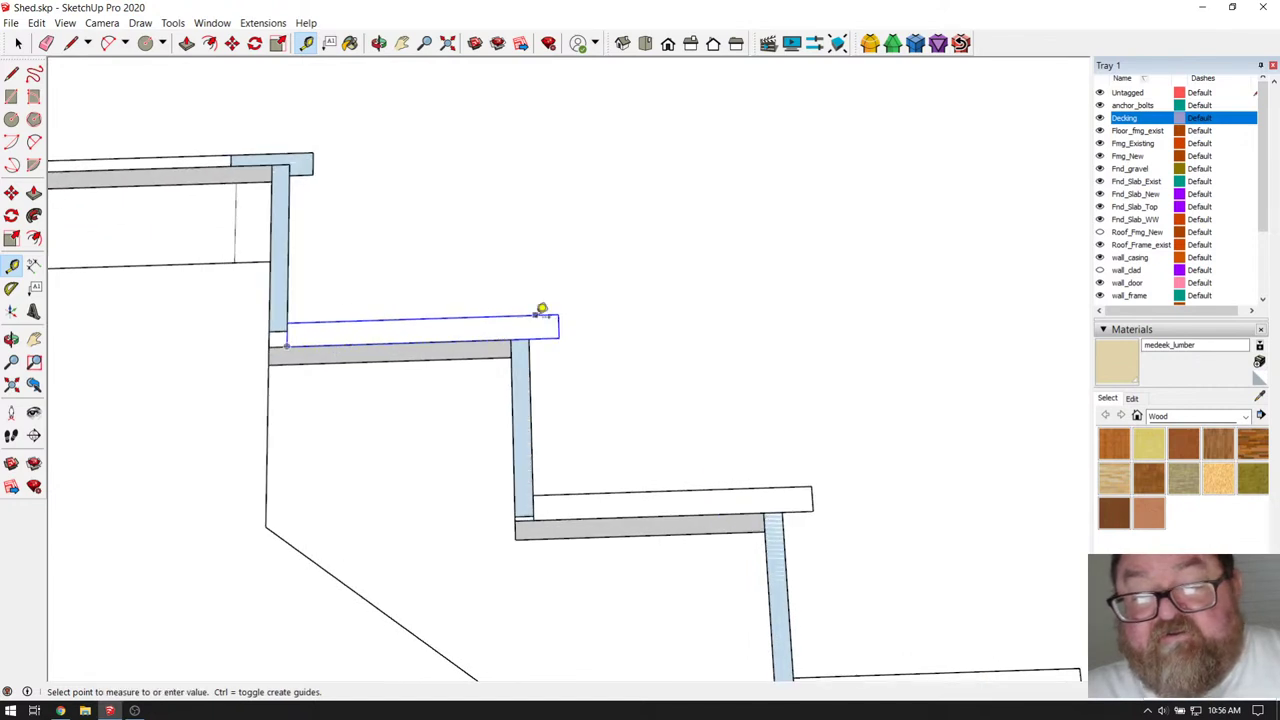
left_click(578, 490)
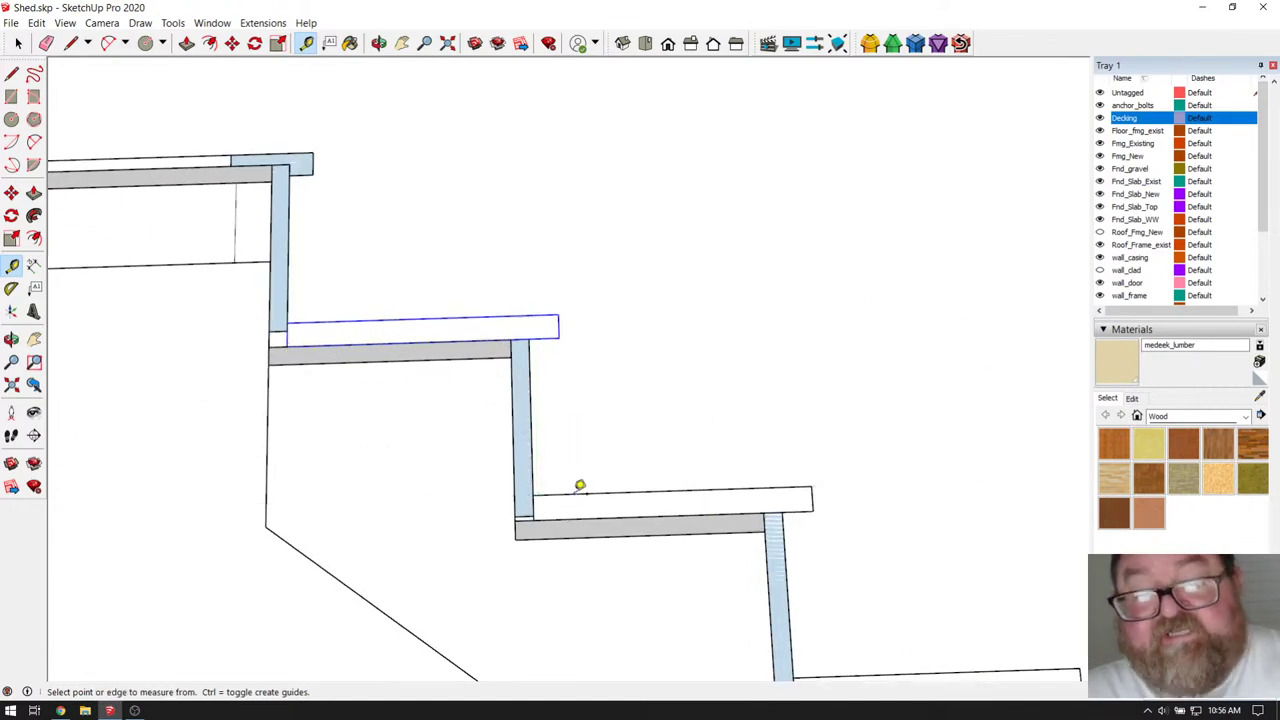
scroll(571, 457, "down", 4)
scroll(826, 632, "up", 2)
scroll(826, 632, "up", 3)
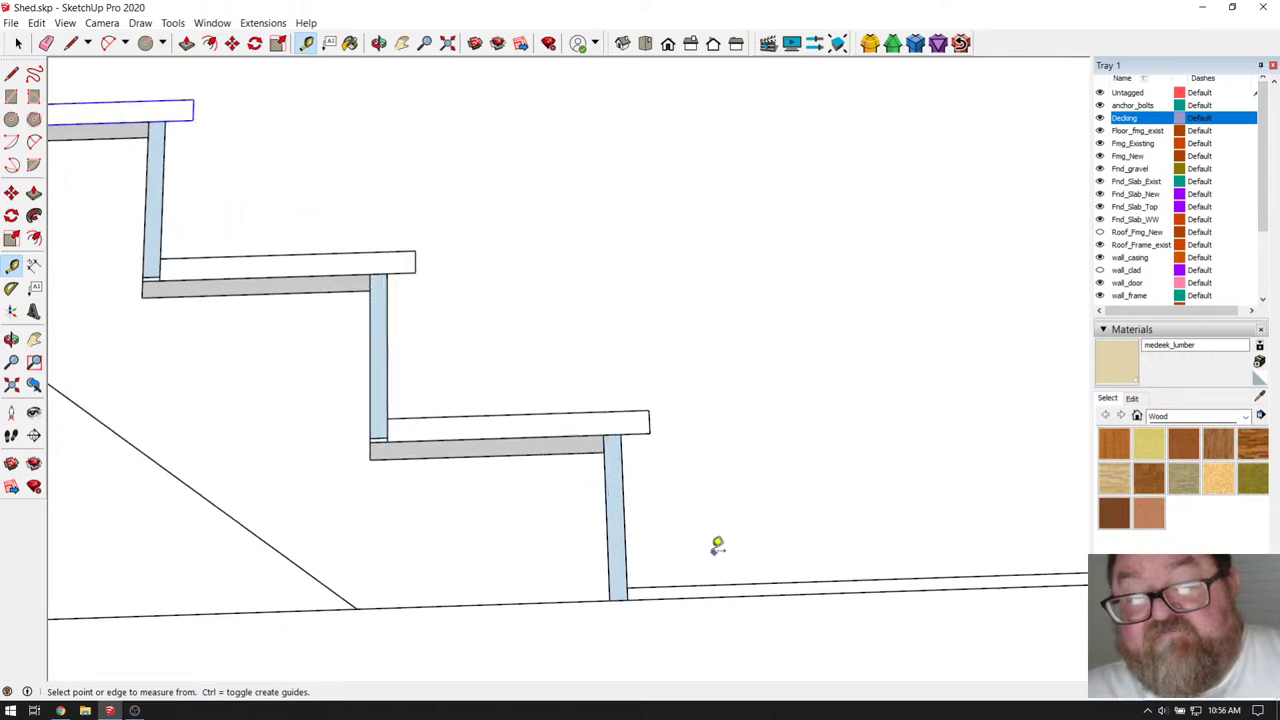
left_click(627, 411)
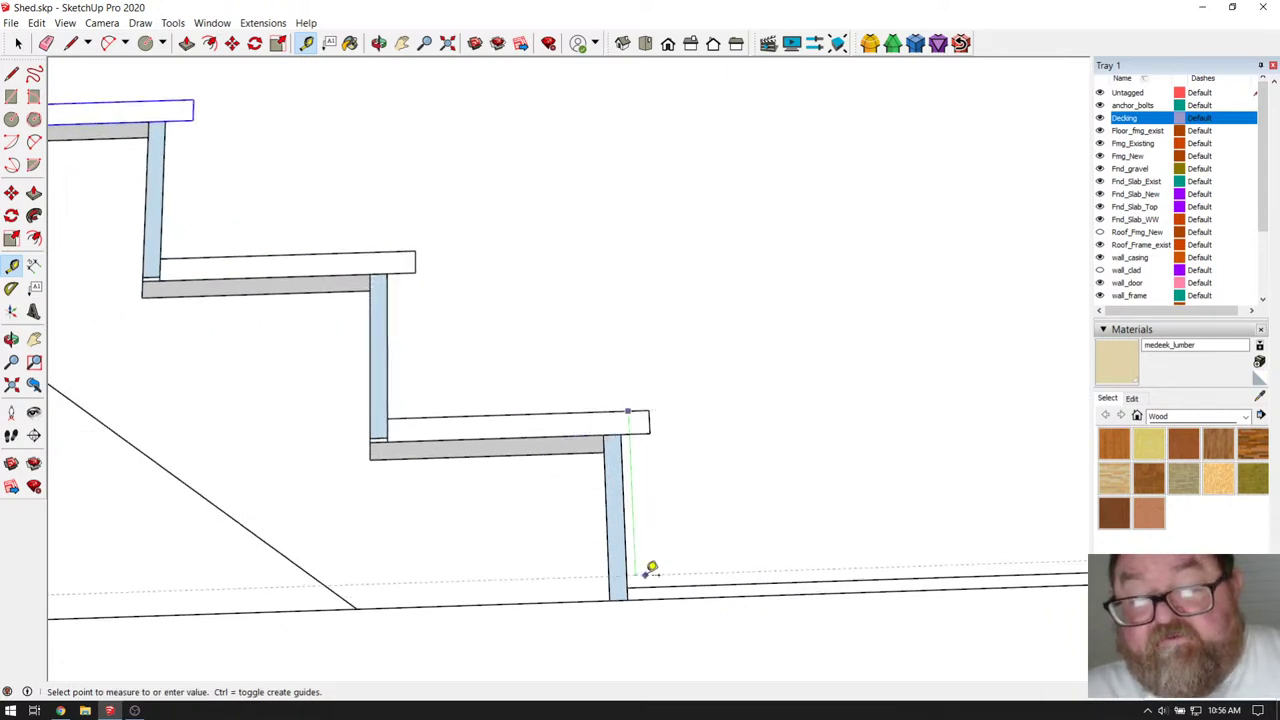
left_click(652, 580)
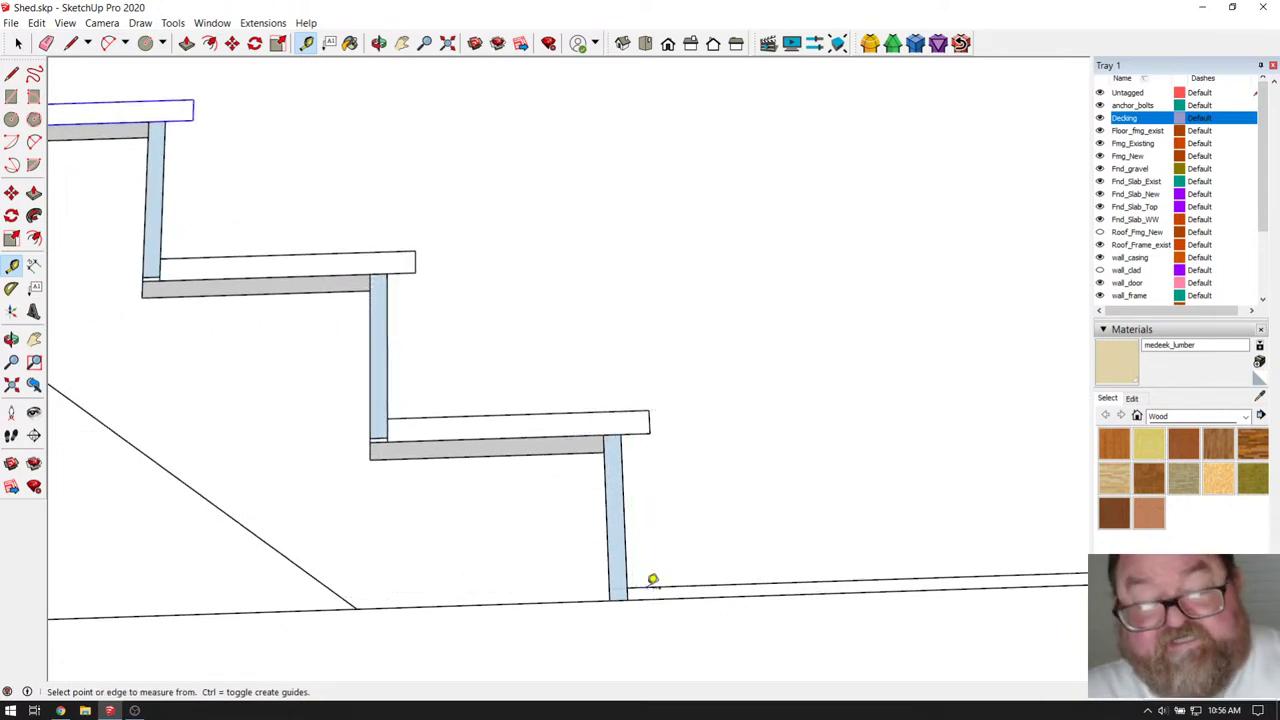
scroll(574, 586, "up", 2)
scroll(437, 626, "down", 3)
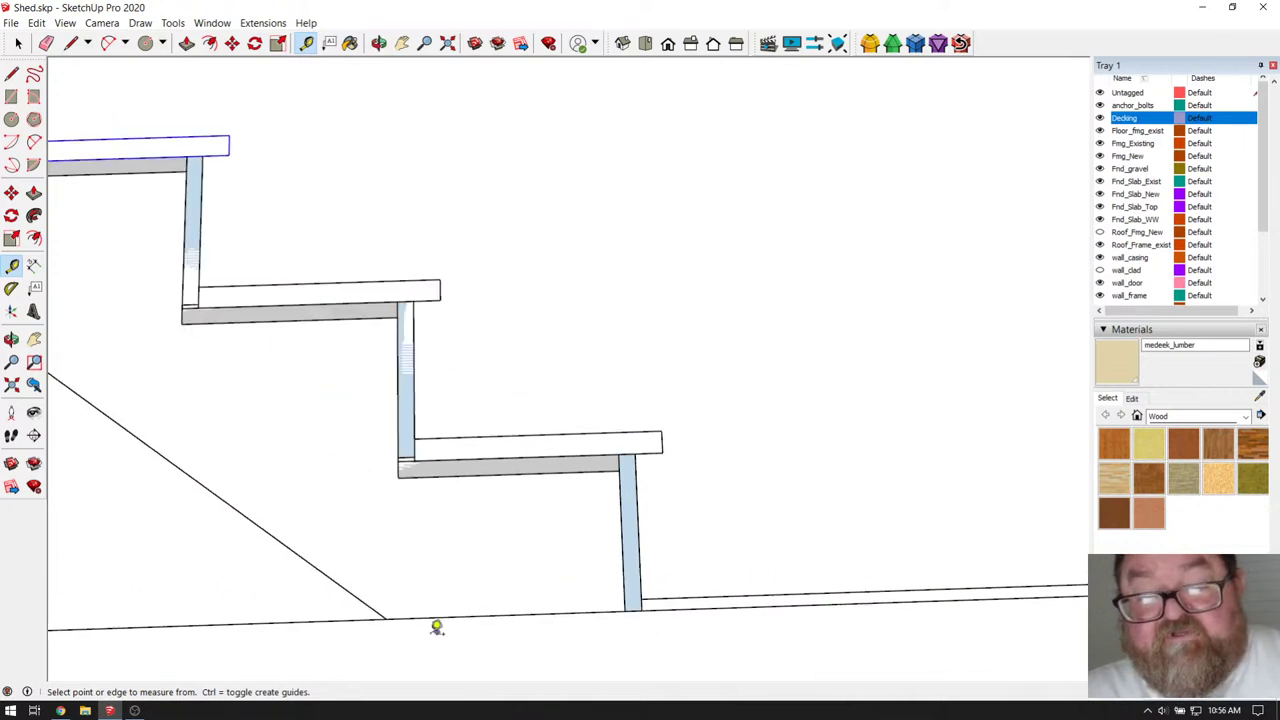
scroll(451, 626, "up", 4)
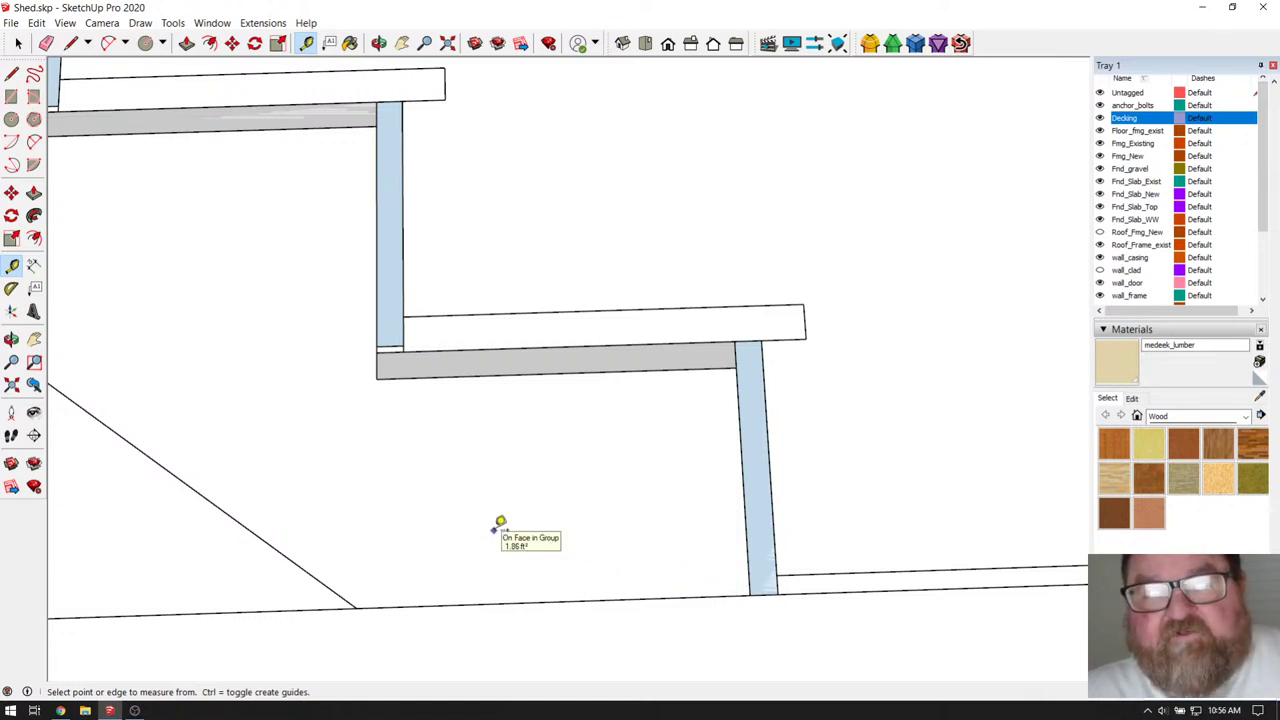
- Measure the landing beam's height above the ground
left_click(463, 376)
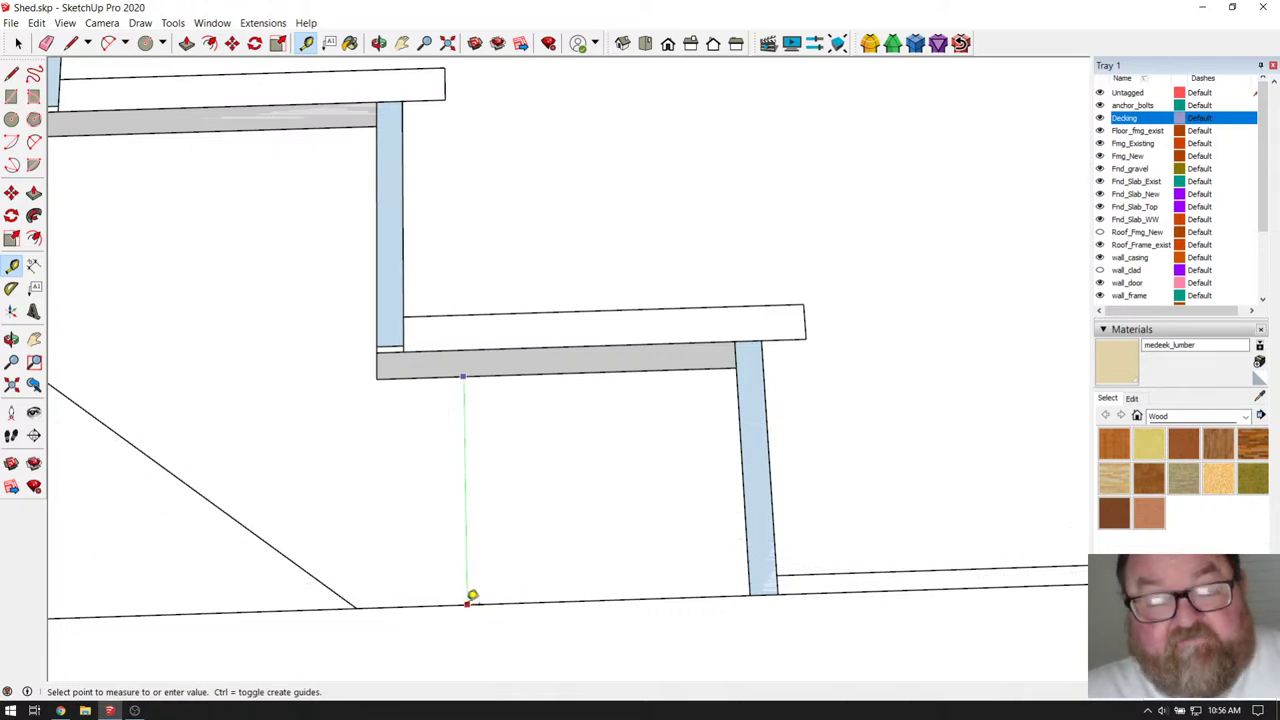
left_click(471, 596)
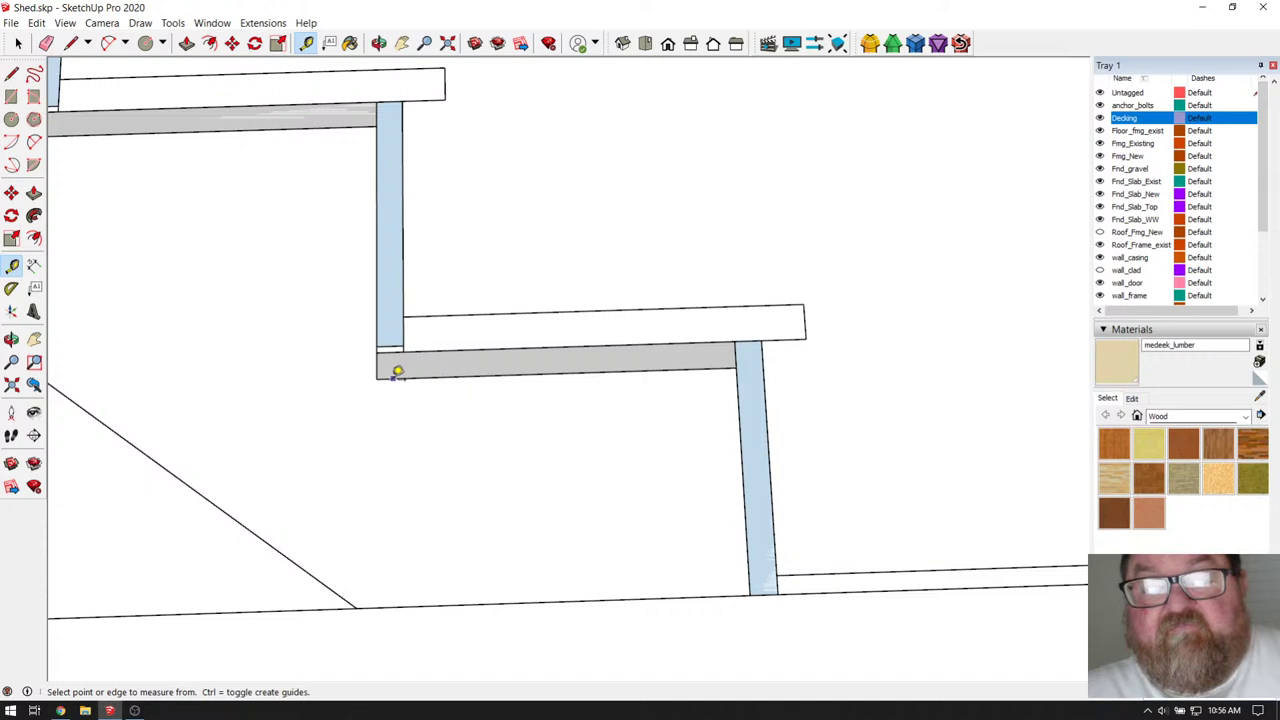
scroll(646, 503, "down", 3)
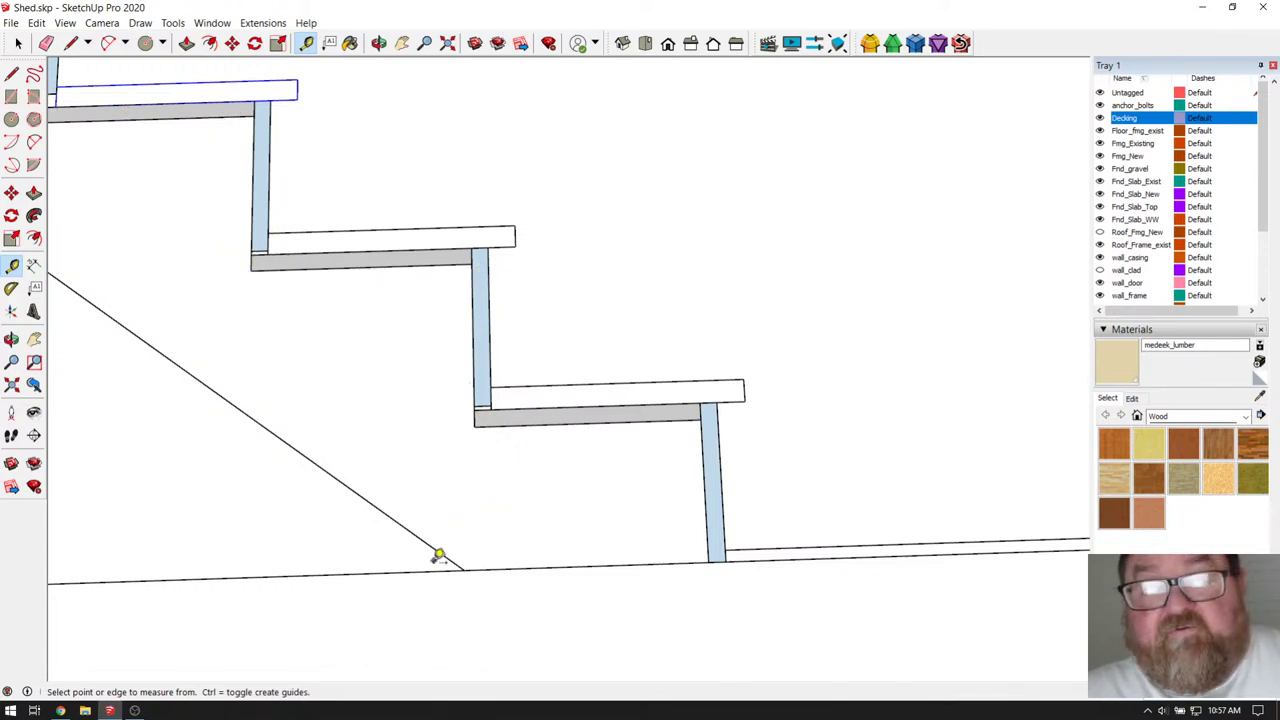
scroll(644, 546, "down", 10)
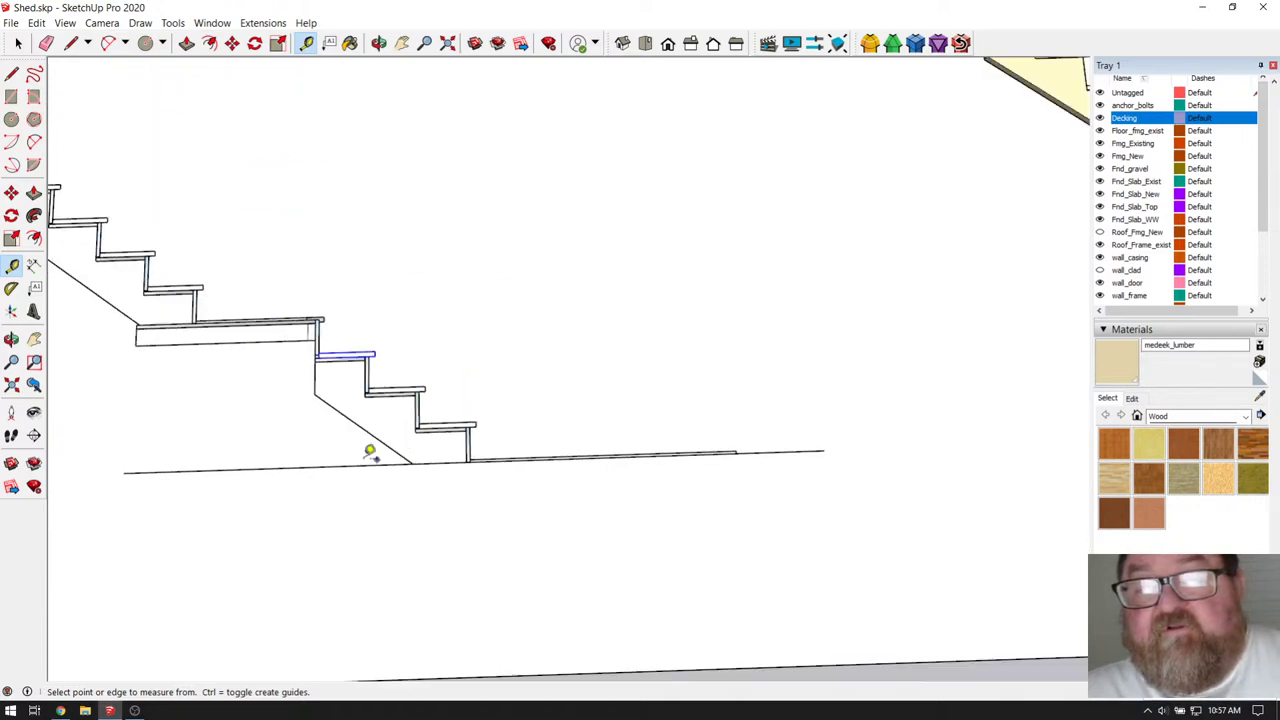
scroll(960, 313, "up", 3)
scroll(960, 313, "up", 6)
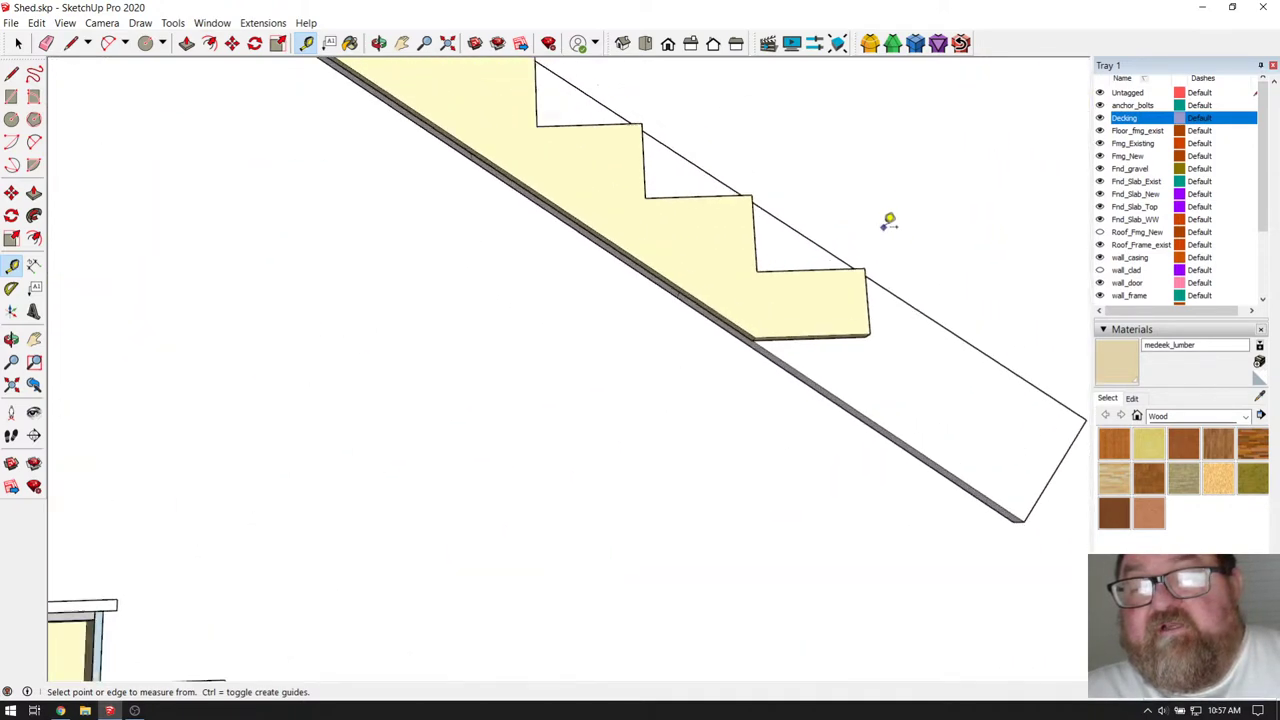
scroll(453, 210, "down", 4)
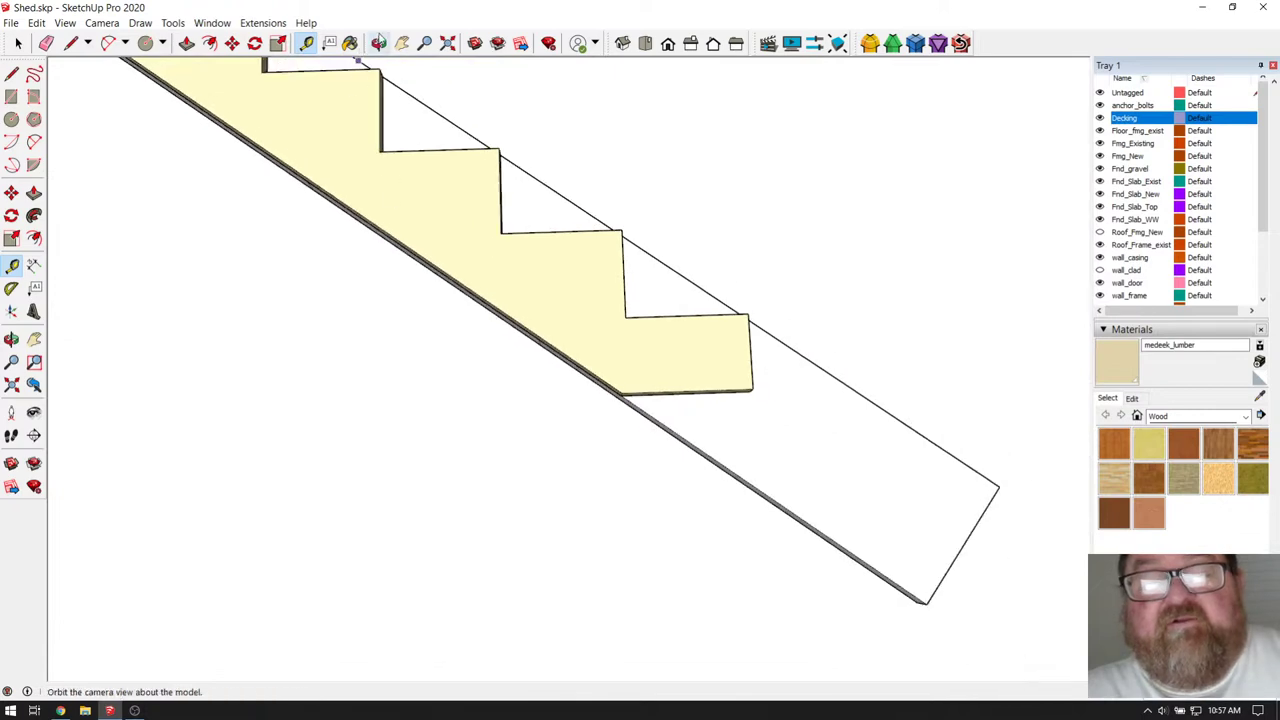
- Orbit and zoom the view to inspect the whole notched stringer
left_click(379, 43)
mouse_move(520, 300)
left_mouse_down()
mouse_move(557, 277)
mouse_move(711, 369)
mouse_move(503, 266)
mouse_move(530, 285)
left_mouse_up()
left_click_drag(657, 383, 864, 459)
scroll(450, 300, "down", 3)
scroll(886, 470, "up", 5)
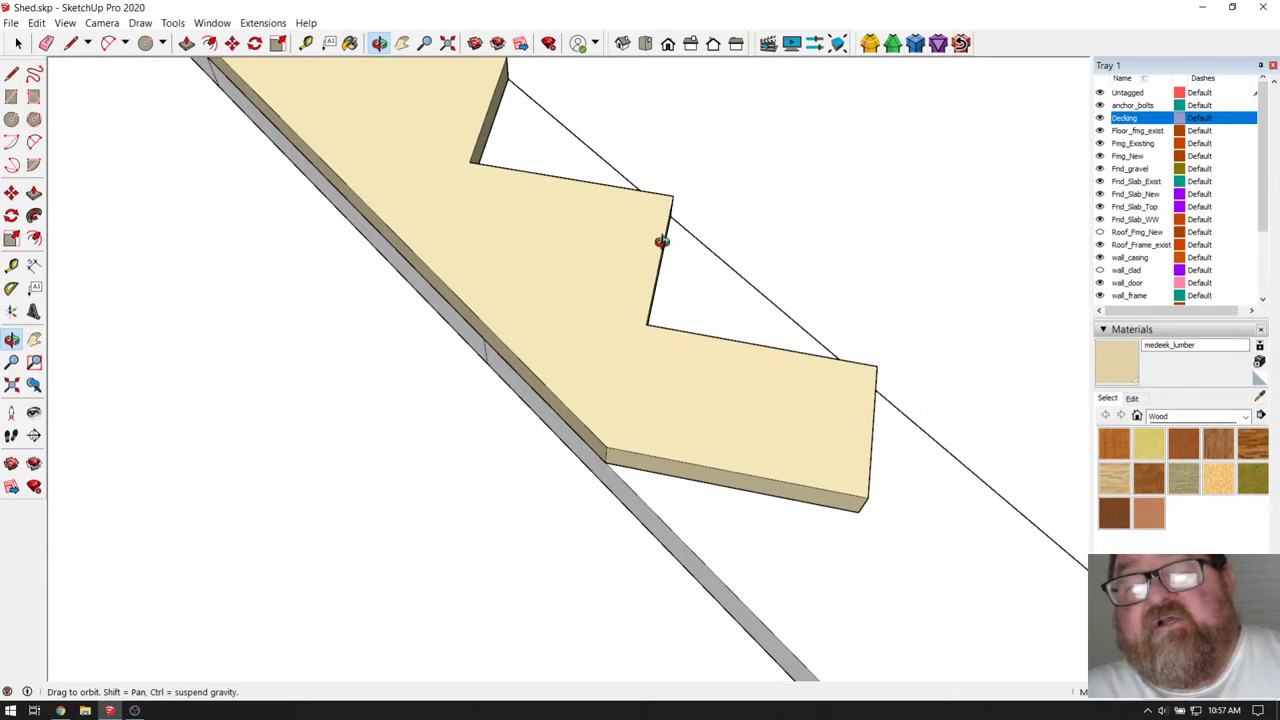
left_click_drag(650, 320, 702, 408)
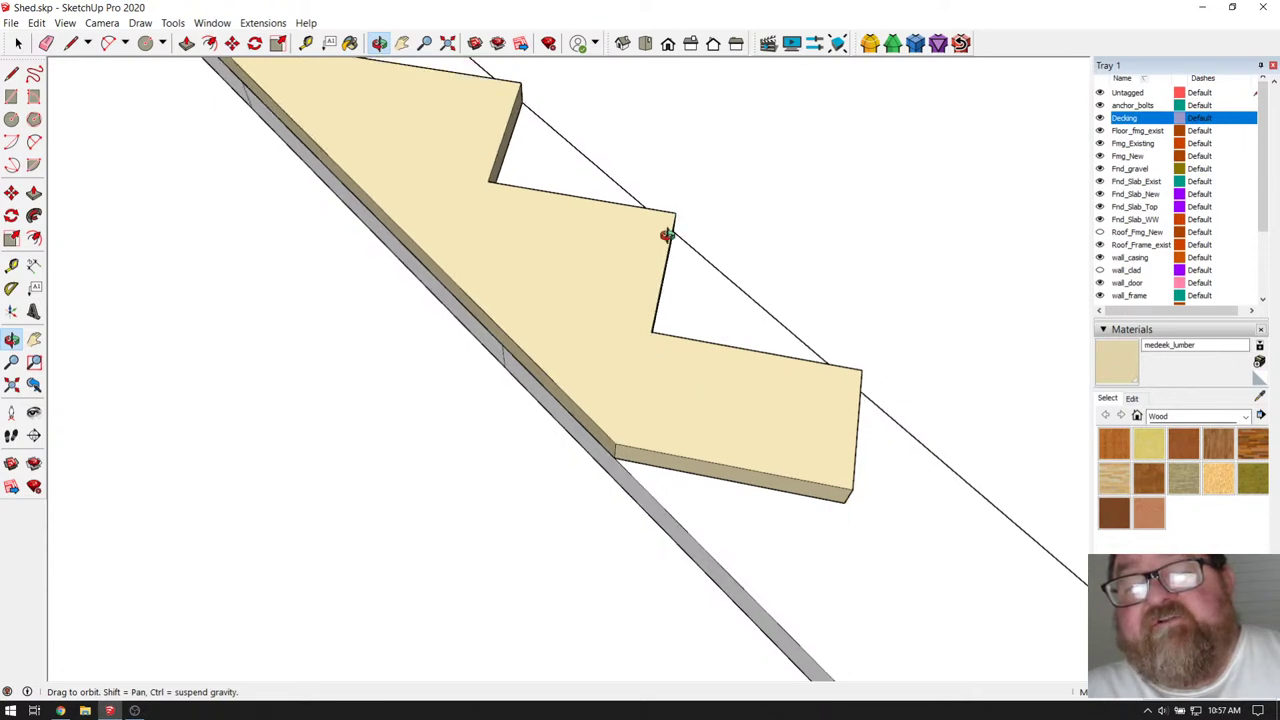
left_click_drag(513, 221, 613, 287)
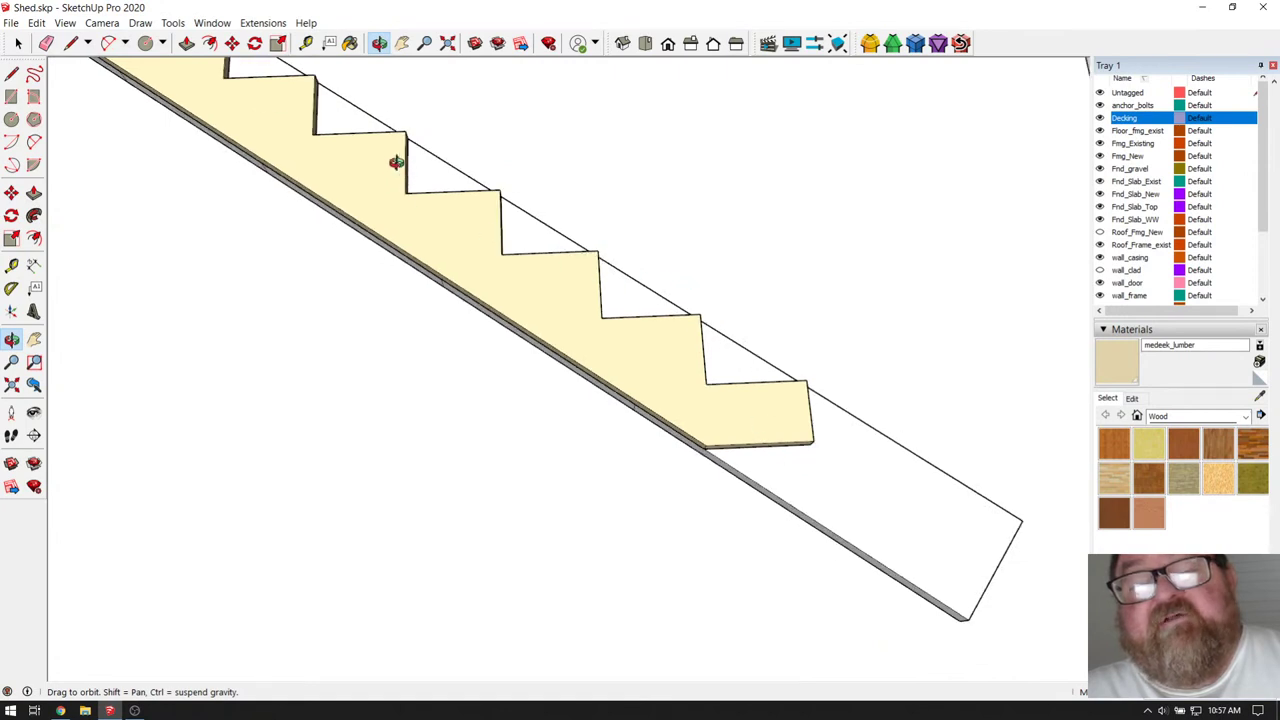
scroll(717, 434, "down", 2)
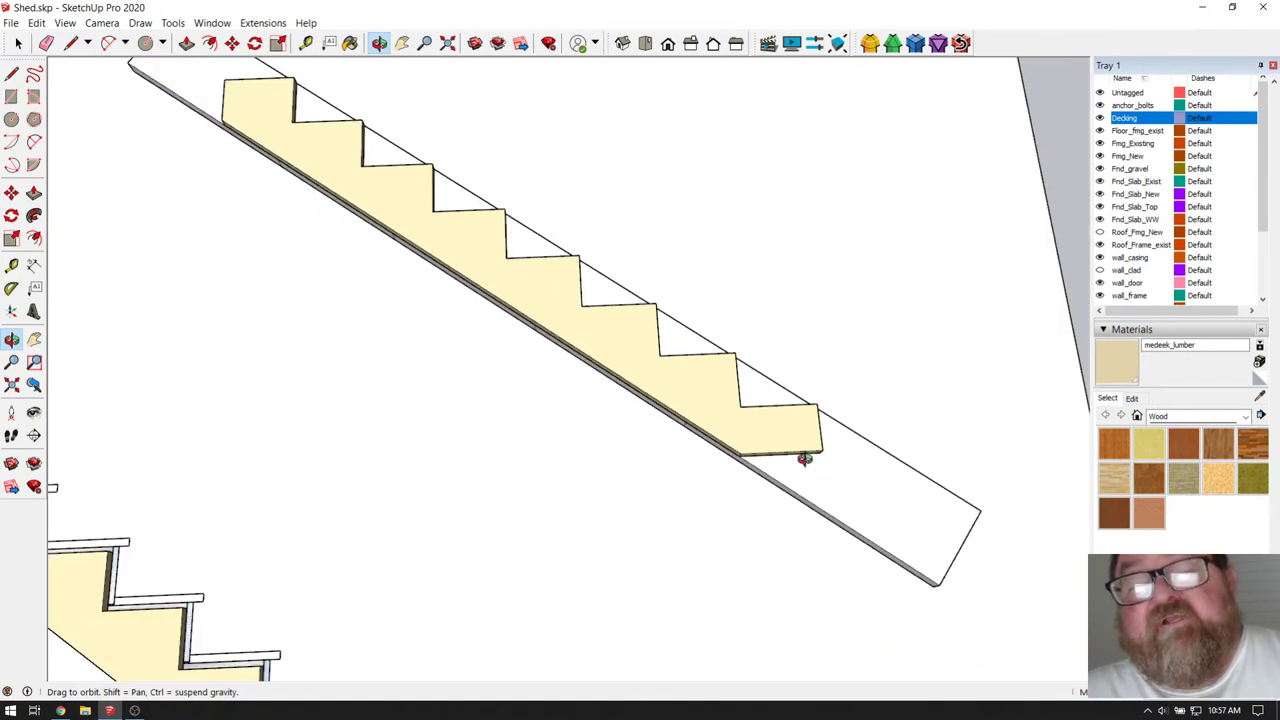
scroll(762, 435, "up", 5)
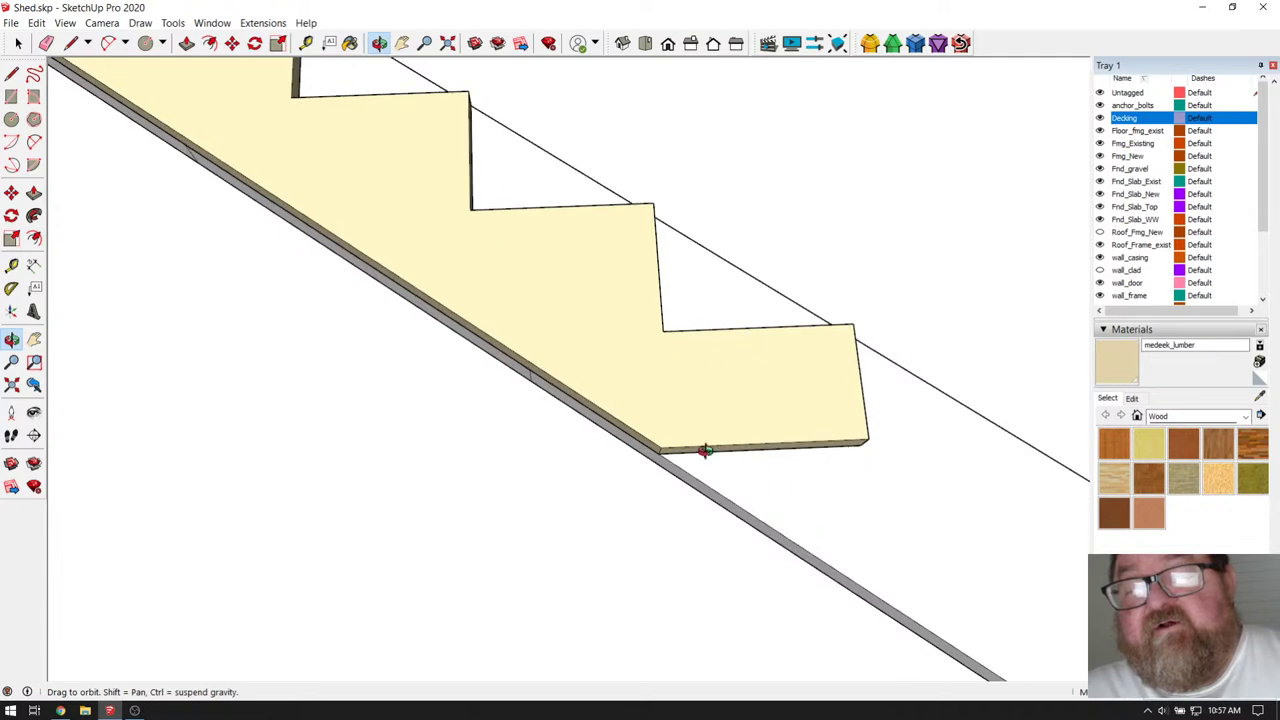
scroll(785, 400, "down", 6)
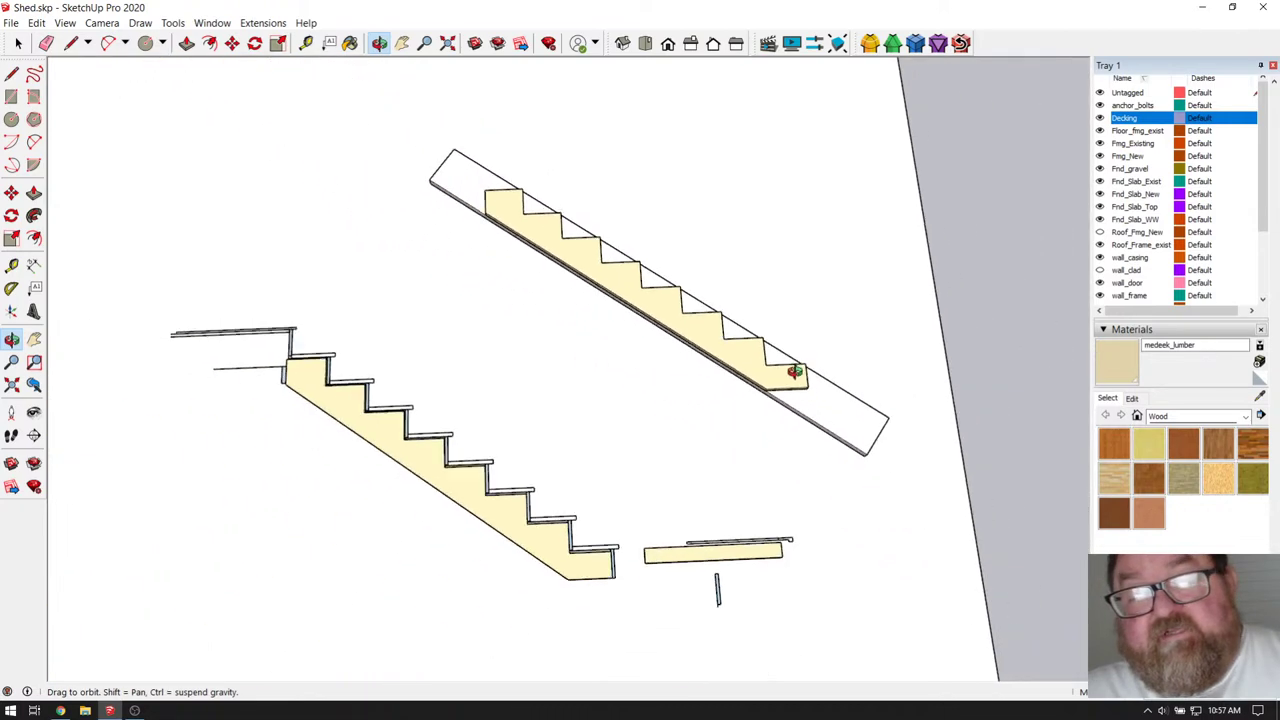
scroll(563, 581, "up", 3)
scroll(720, 576, "down", 2)
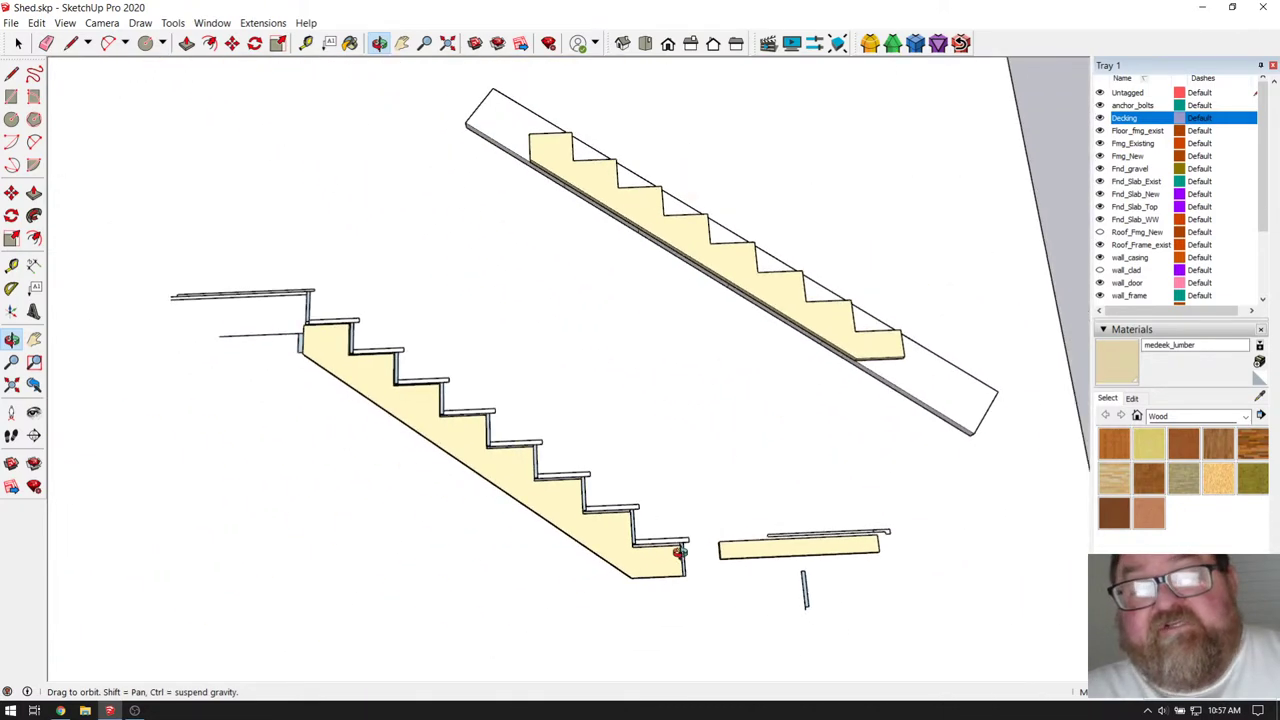
scroll(903, 323, "up", 8)
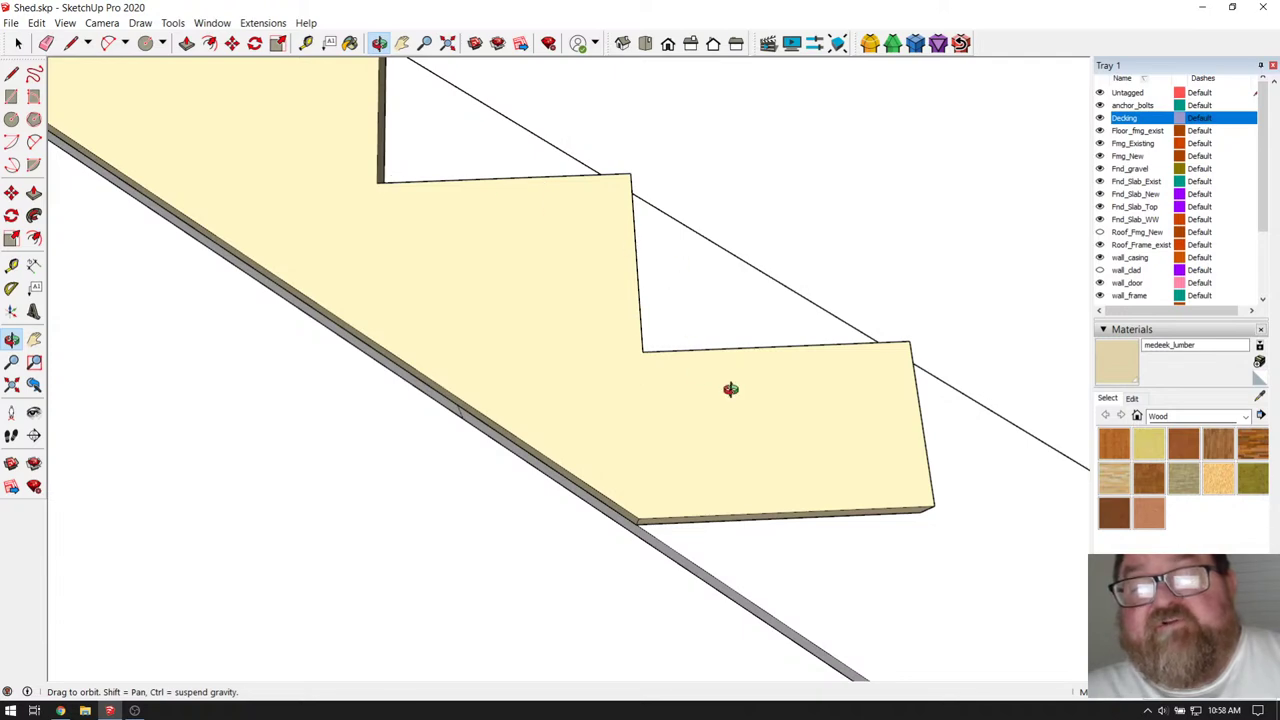
scroll(737, 411, "down", 10)
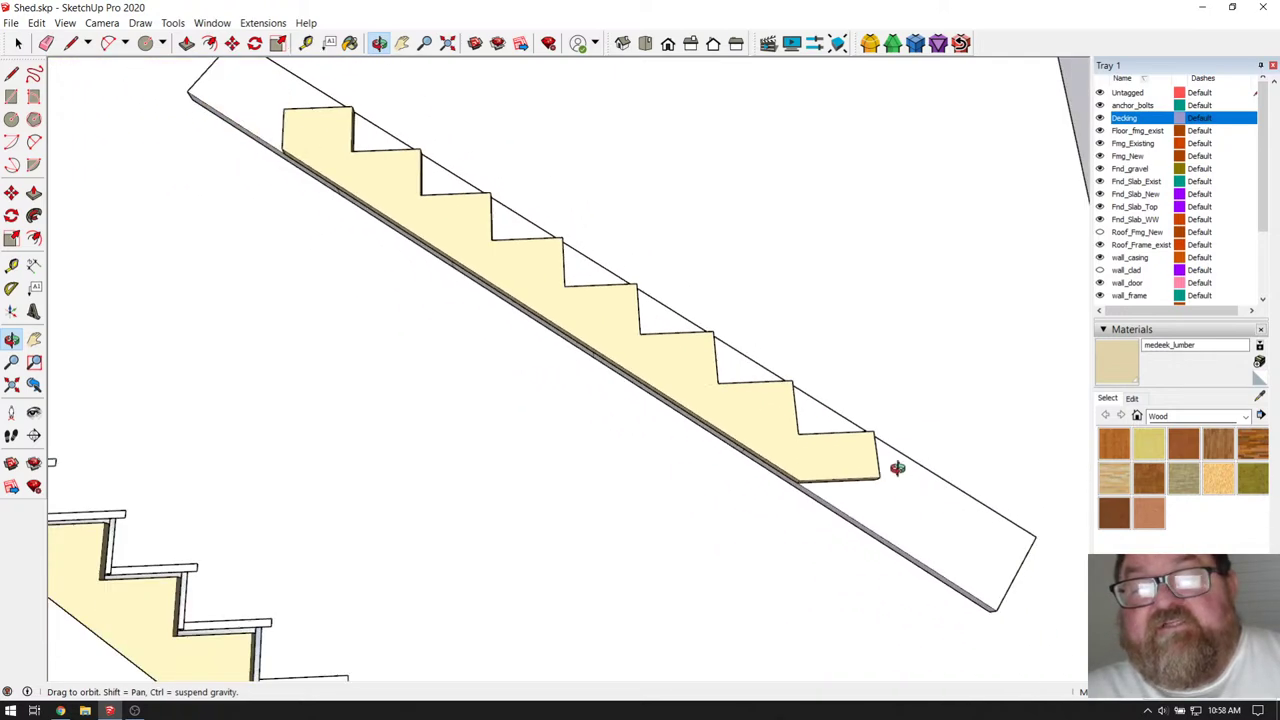
scroll(860, 441, "down", 5)
scroll(437, 611, "up", 5)
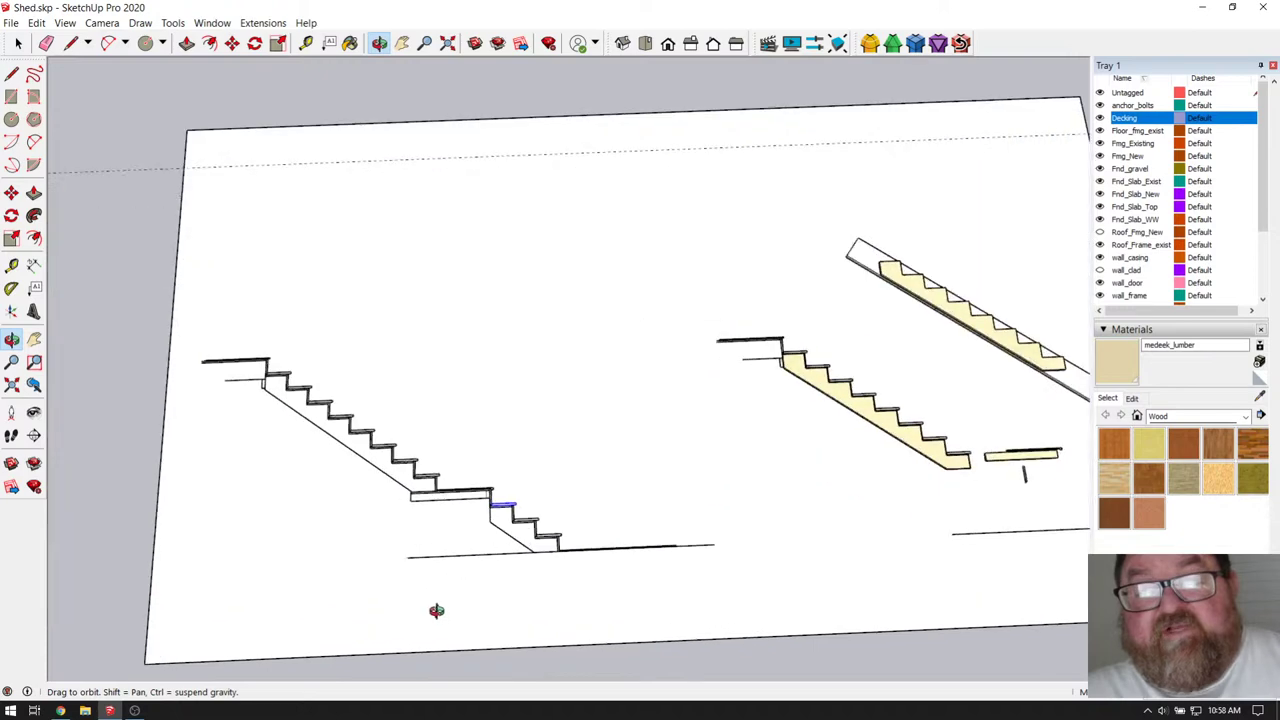
scroll(400, 531, "up", 3)
scroll(872, 536, "up", 3)
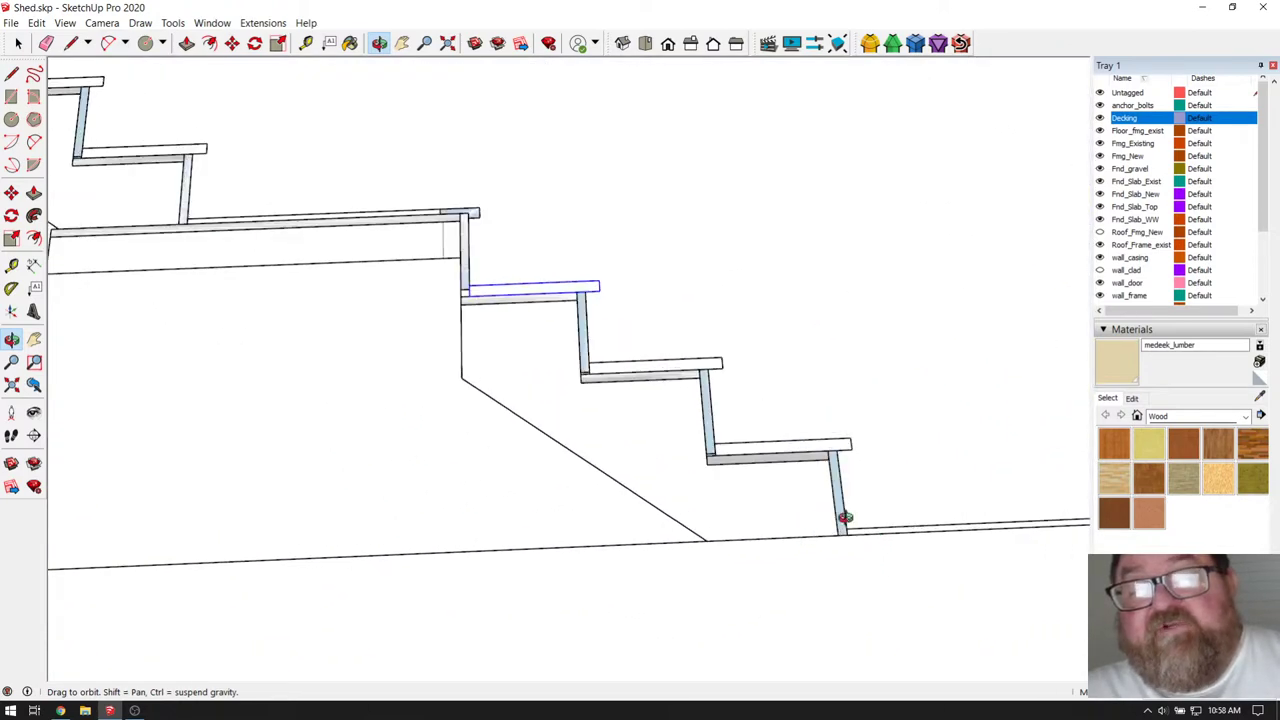
scroll(913, 538, "down", 3)
scroll(623, 331, "up", 5)
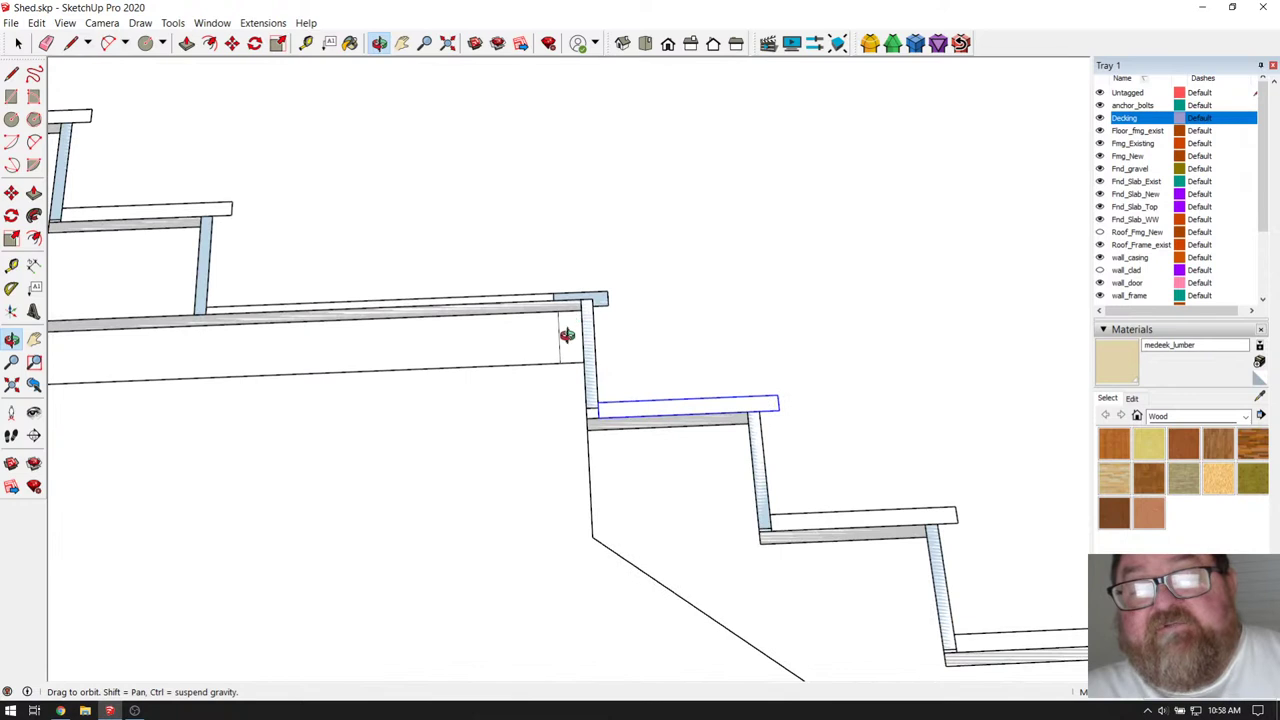
- Inside the upper stair board group, draw a vertical edge from the board's bottom edge
left_click(18, 43)
scroll(538, 367, "up", 2)
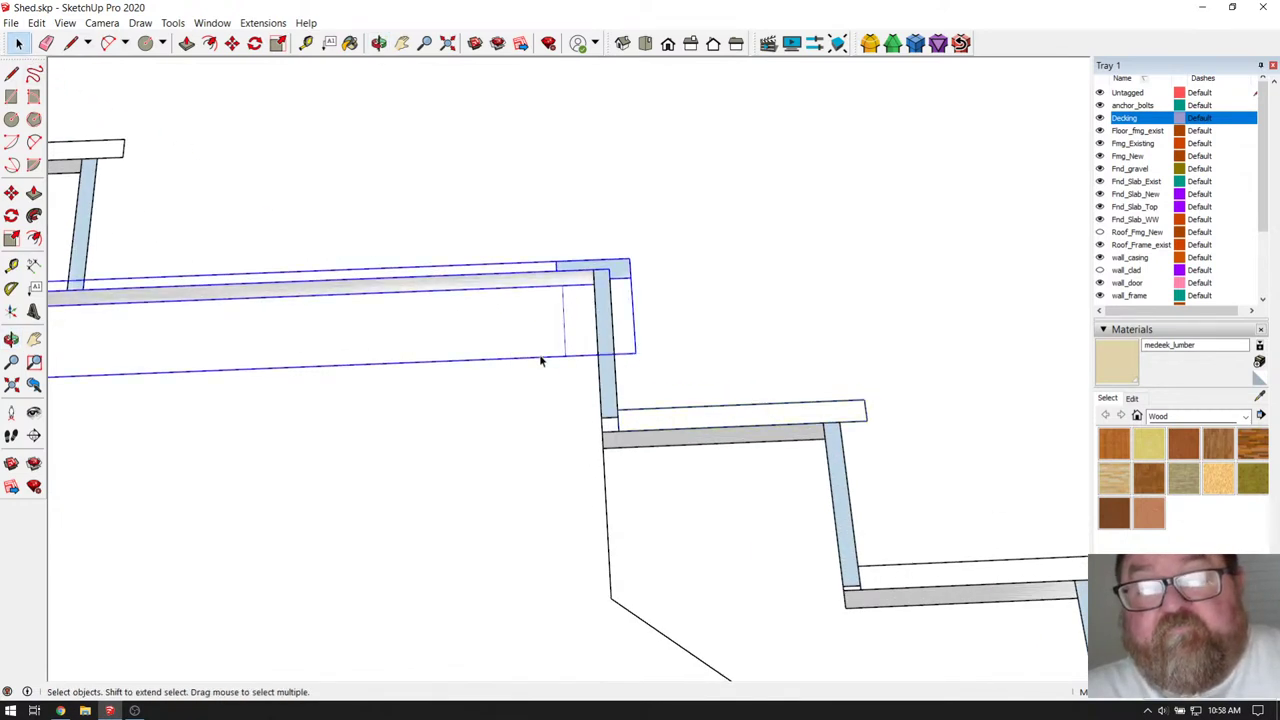
double_click(539, 354)
left_click(70, 43)
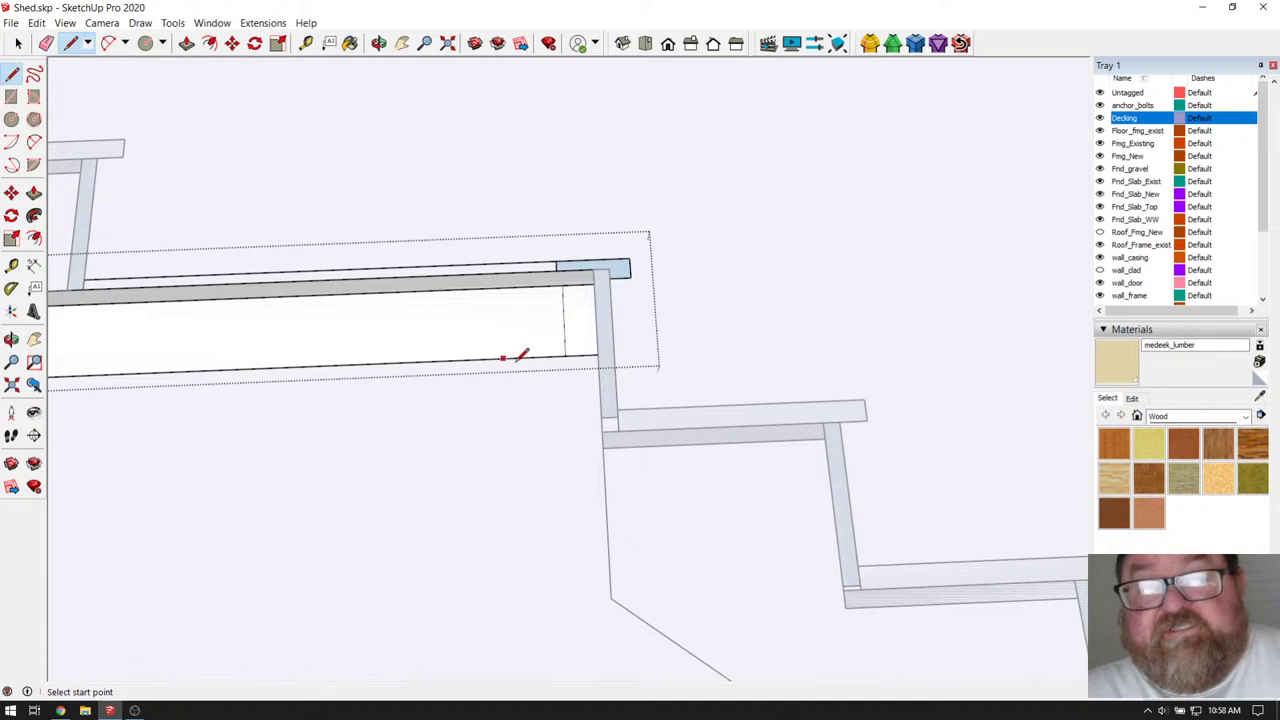
left_click(565, 355)
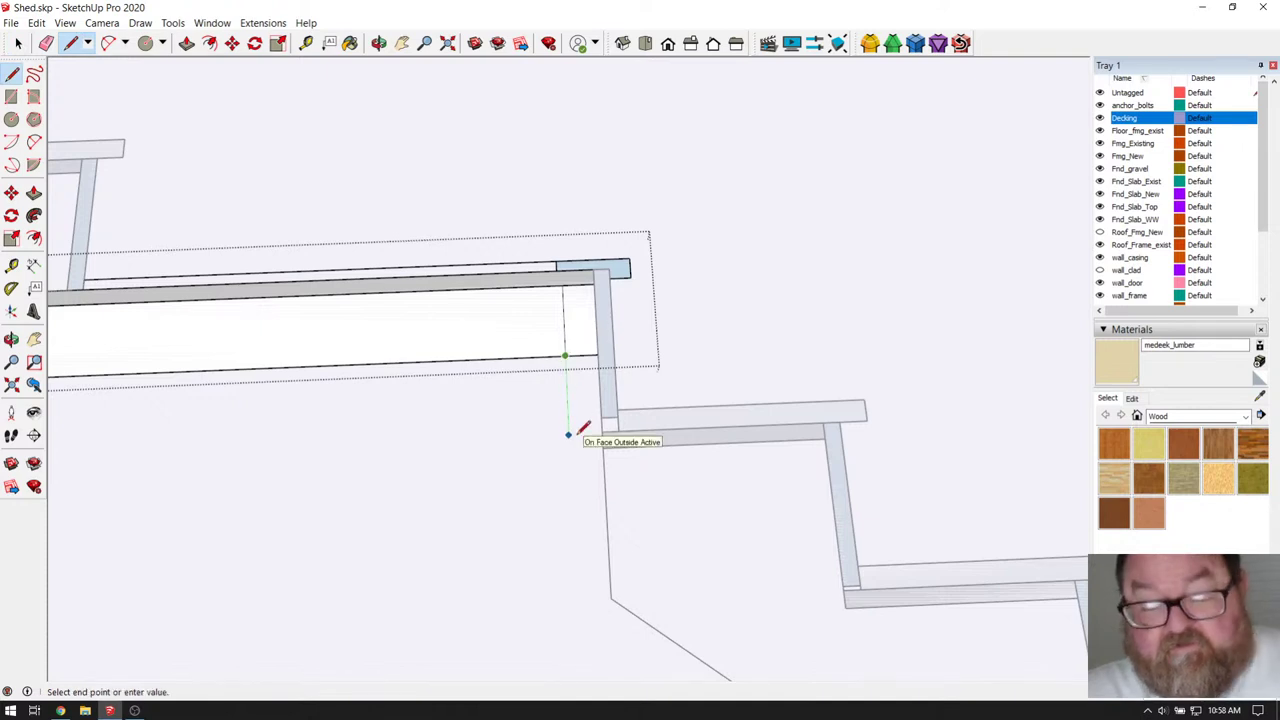
key("Return")
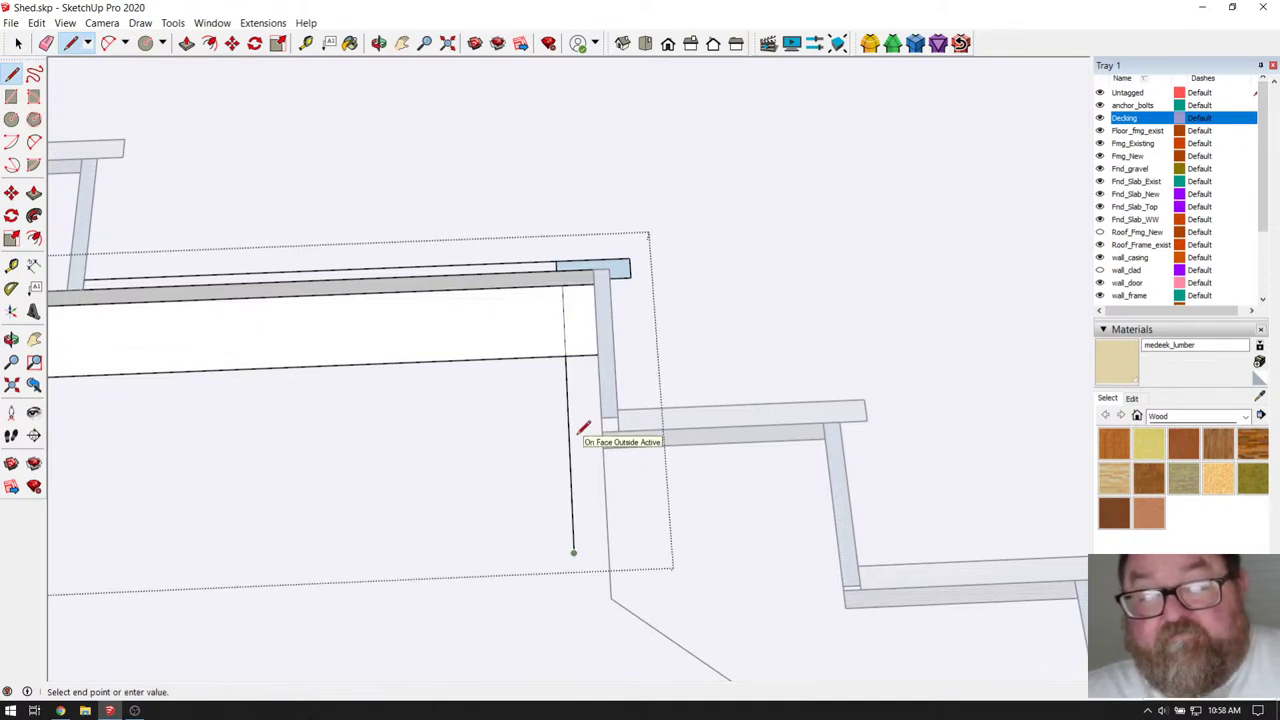
key("Escape")
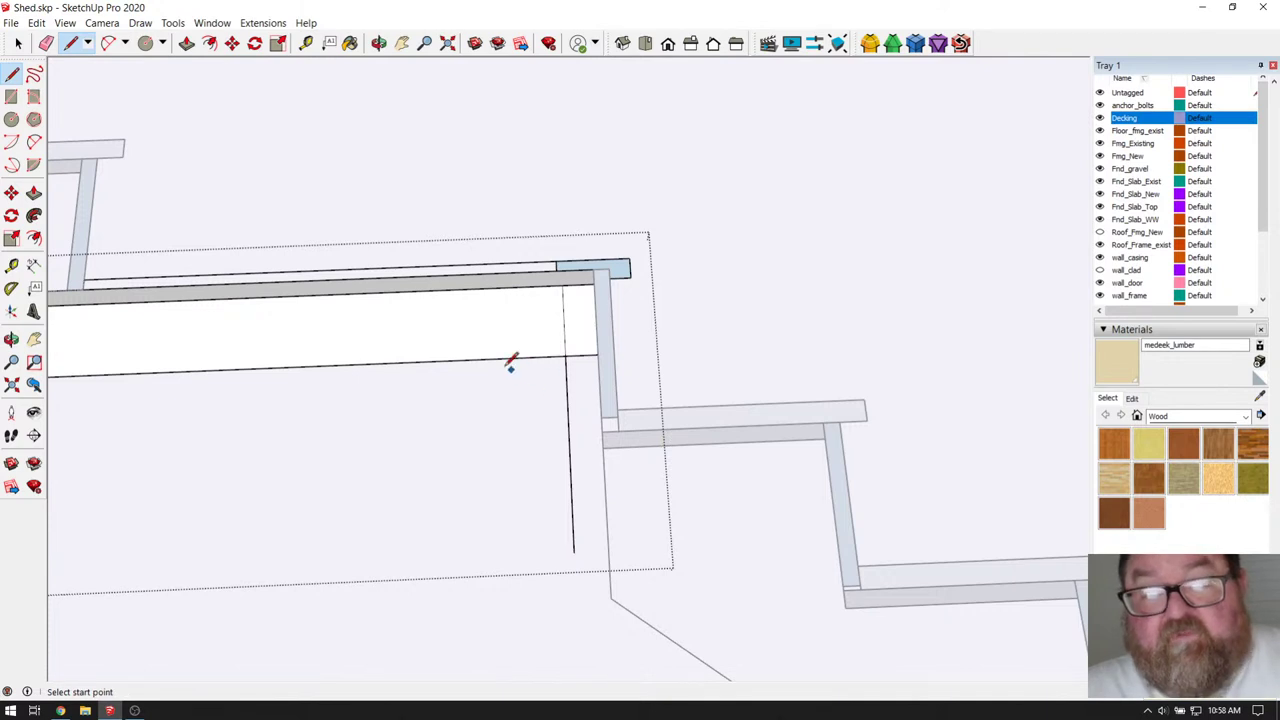
- Place a guide parallel to the beam edge and draw the post rectangle up to the beam's corner
left_click(307, 43)
left_click(527, 356)
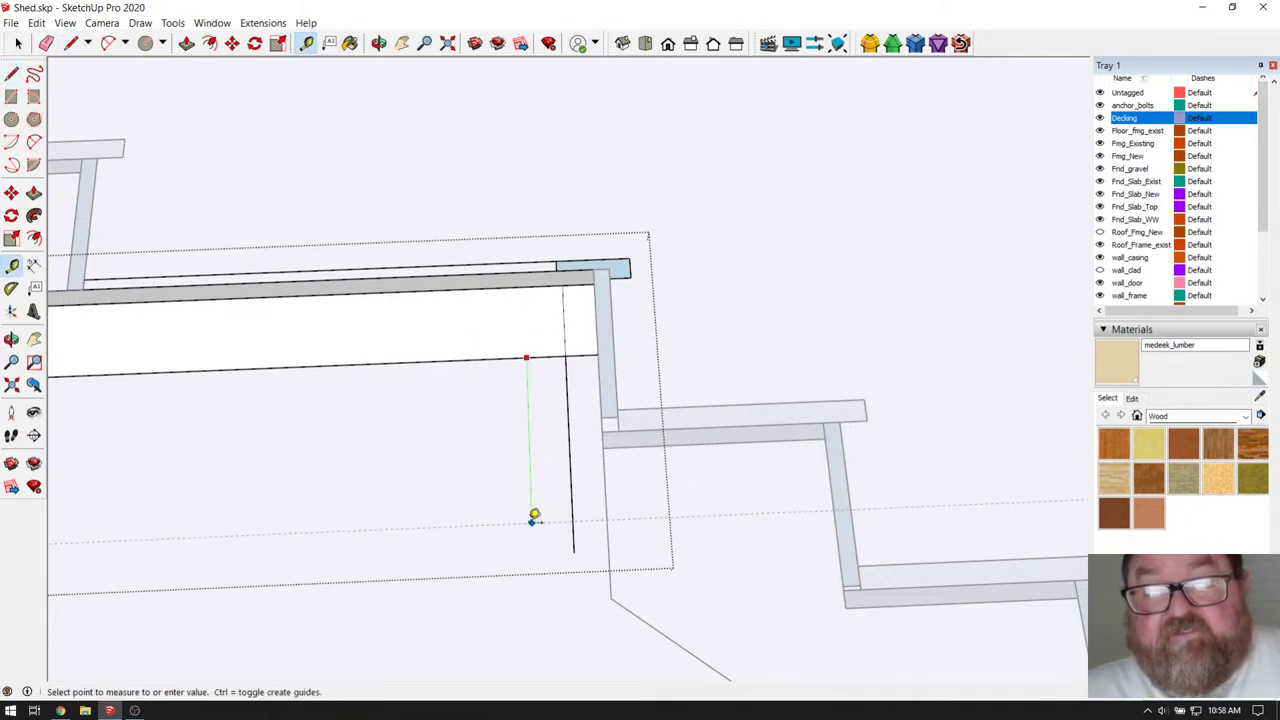
key("Escape")
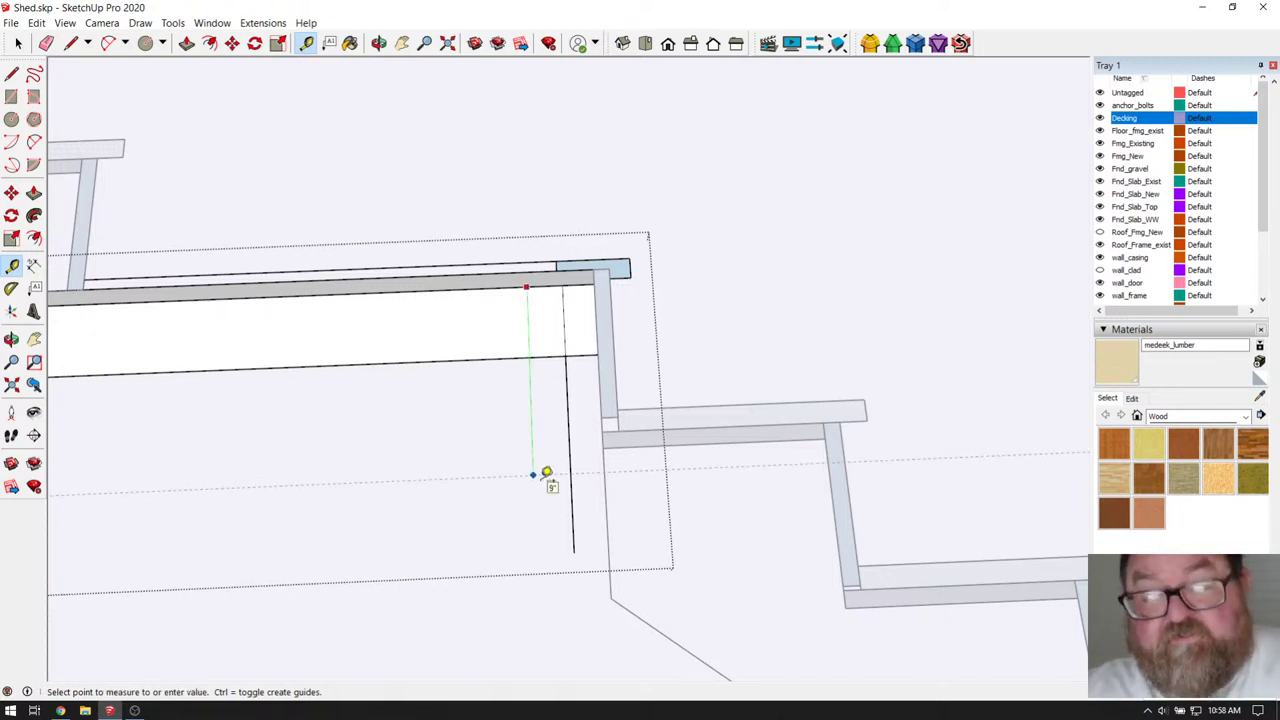
left_click(533, 475)
key("l")
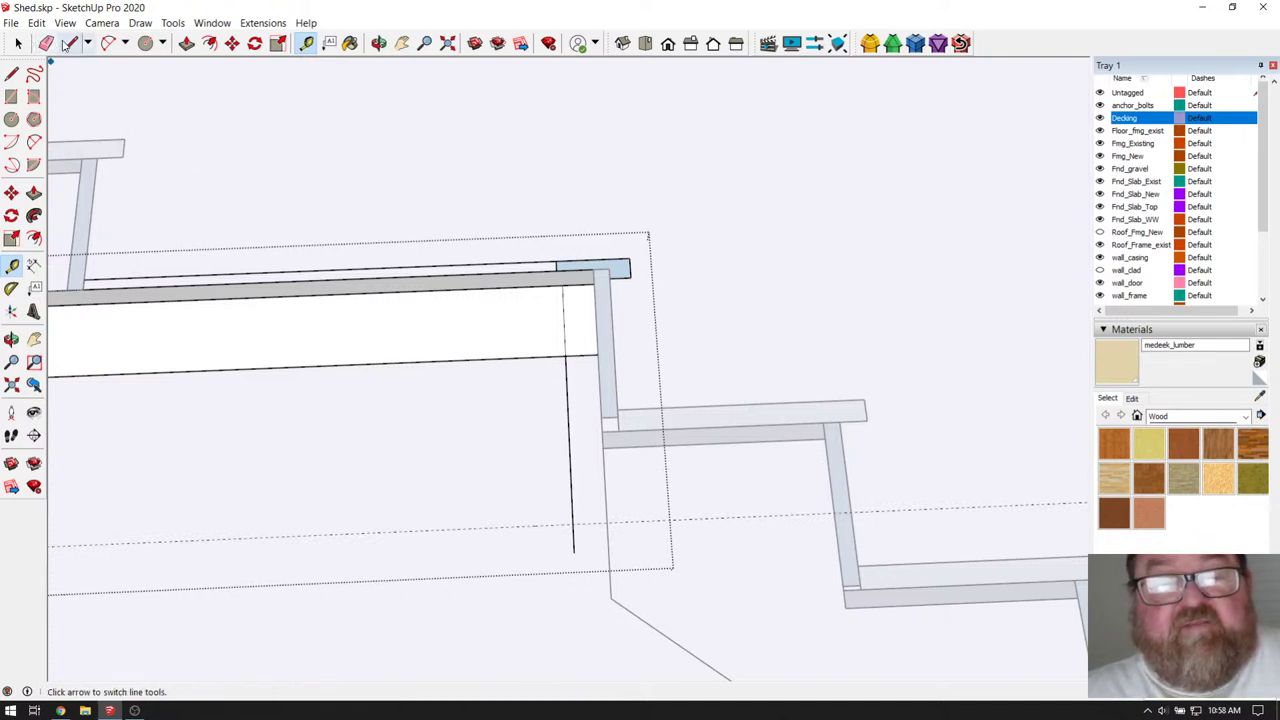
left_click(574, 523)
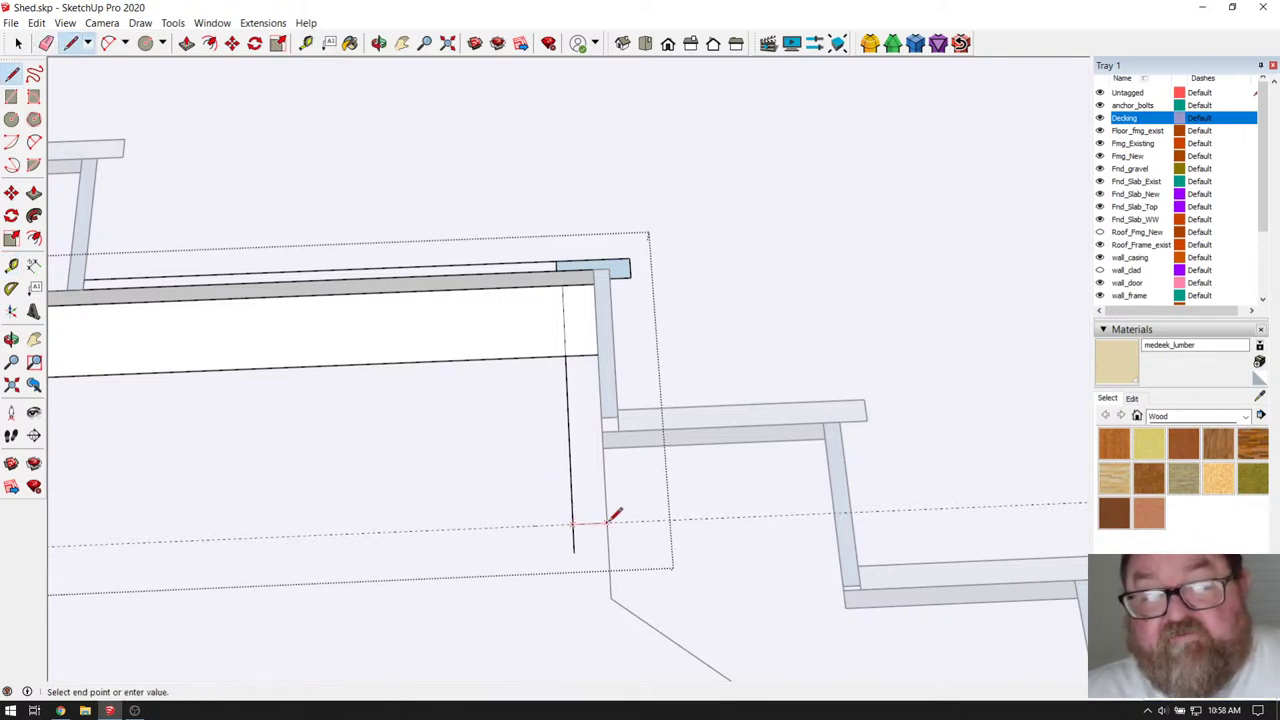
left_click(596, 283)
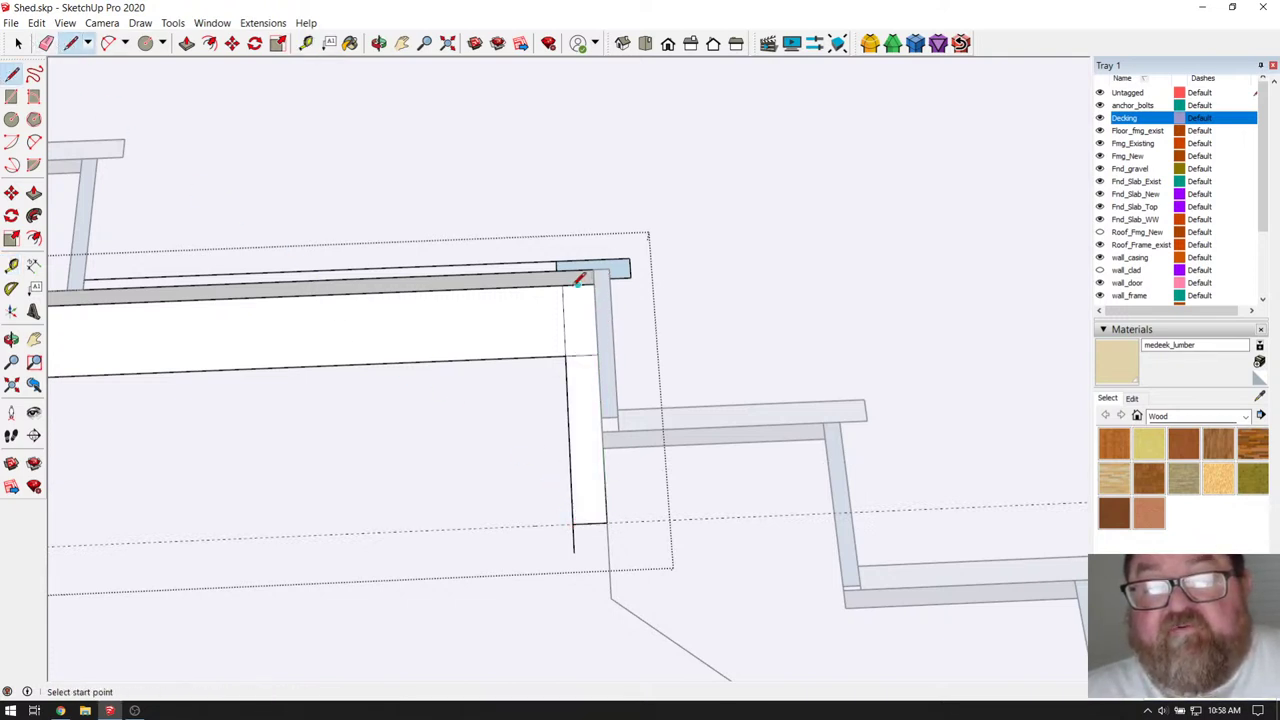
left_click(573, 523)
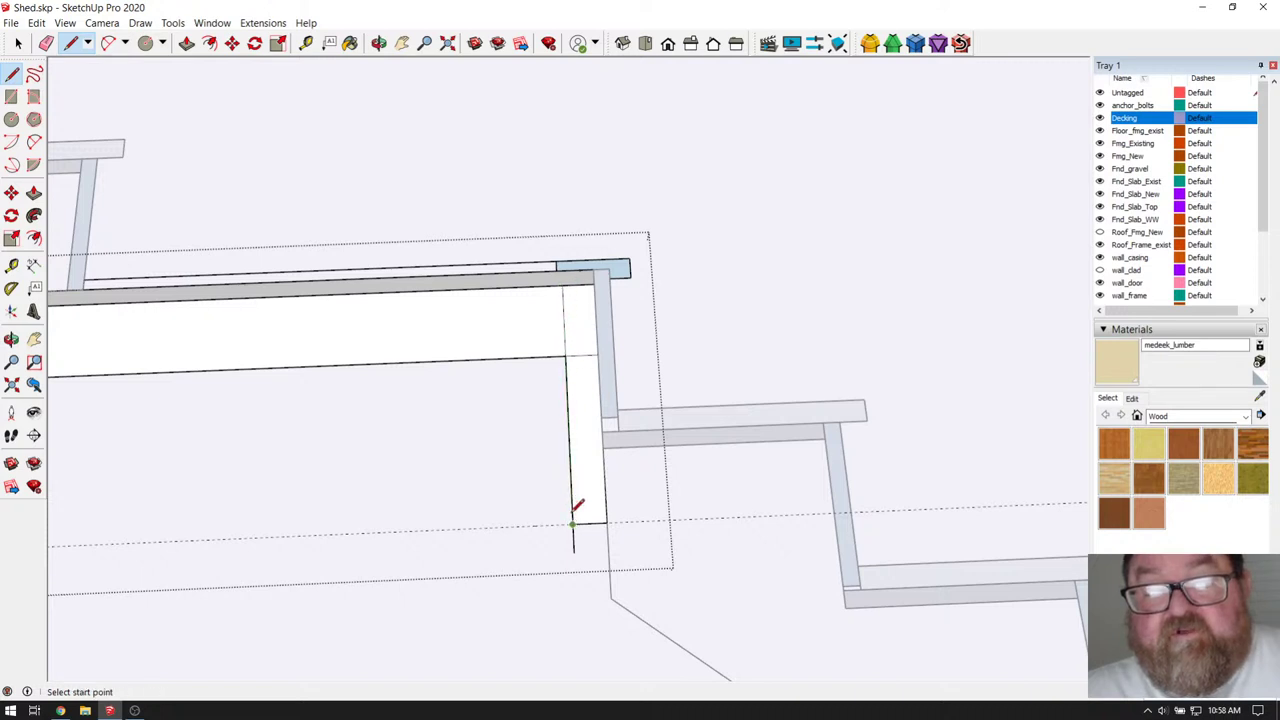
- Erase the stray edge below the post and exit the group
left_click(46, 43)
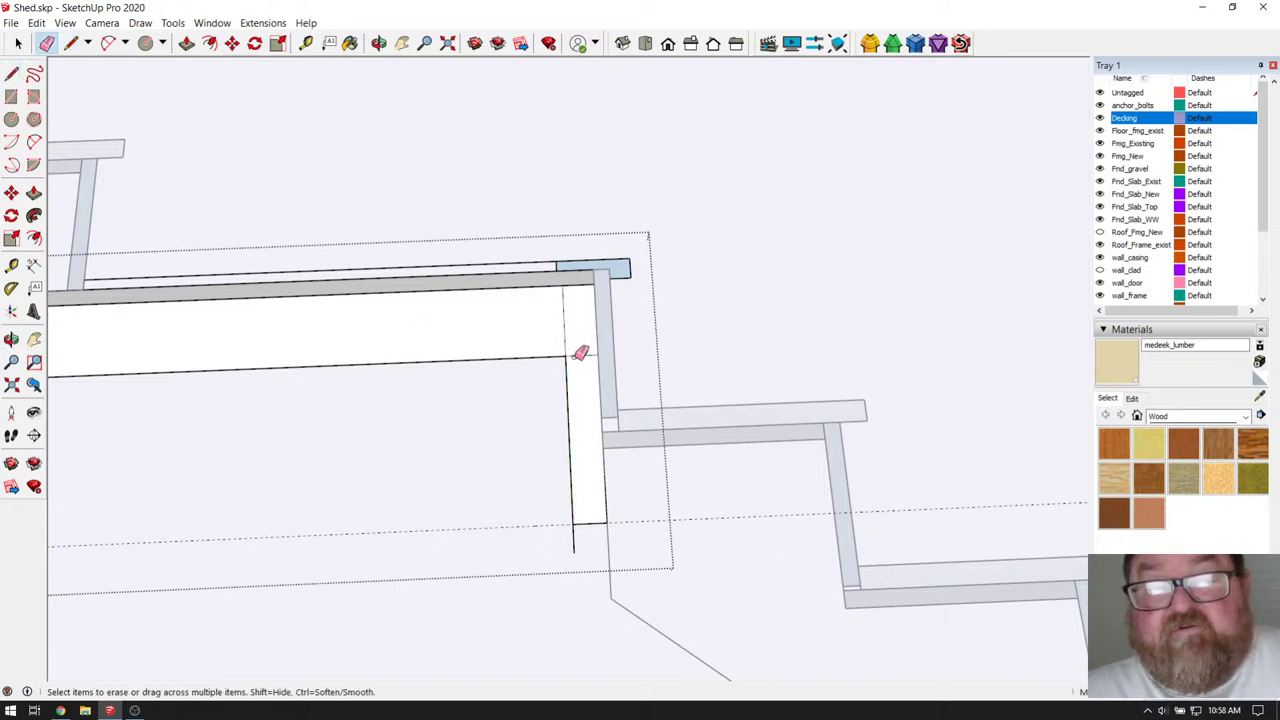
left_click(573, 538)
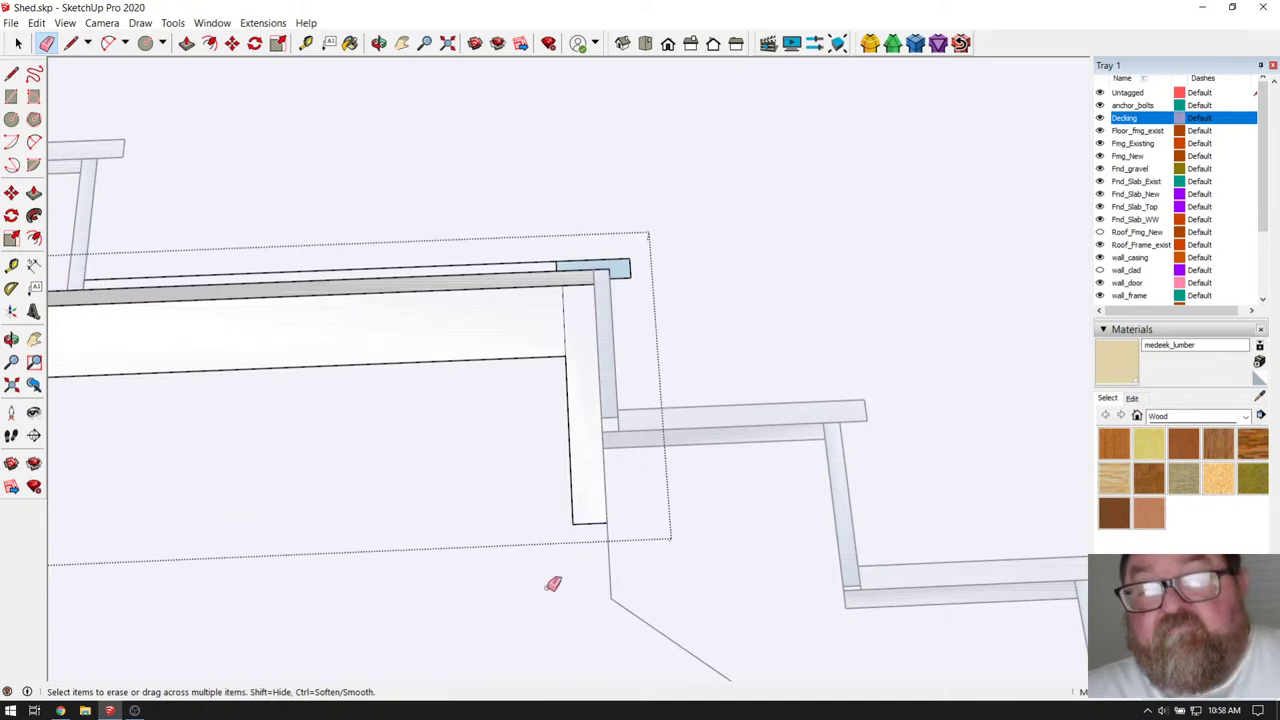
left_click(18, 43)
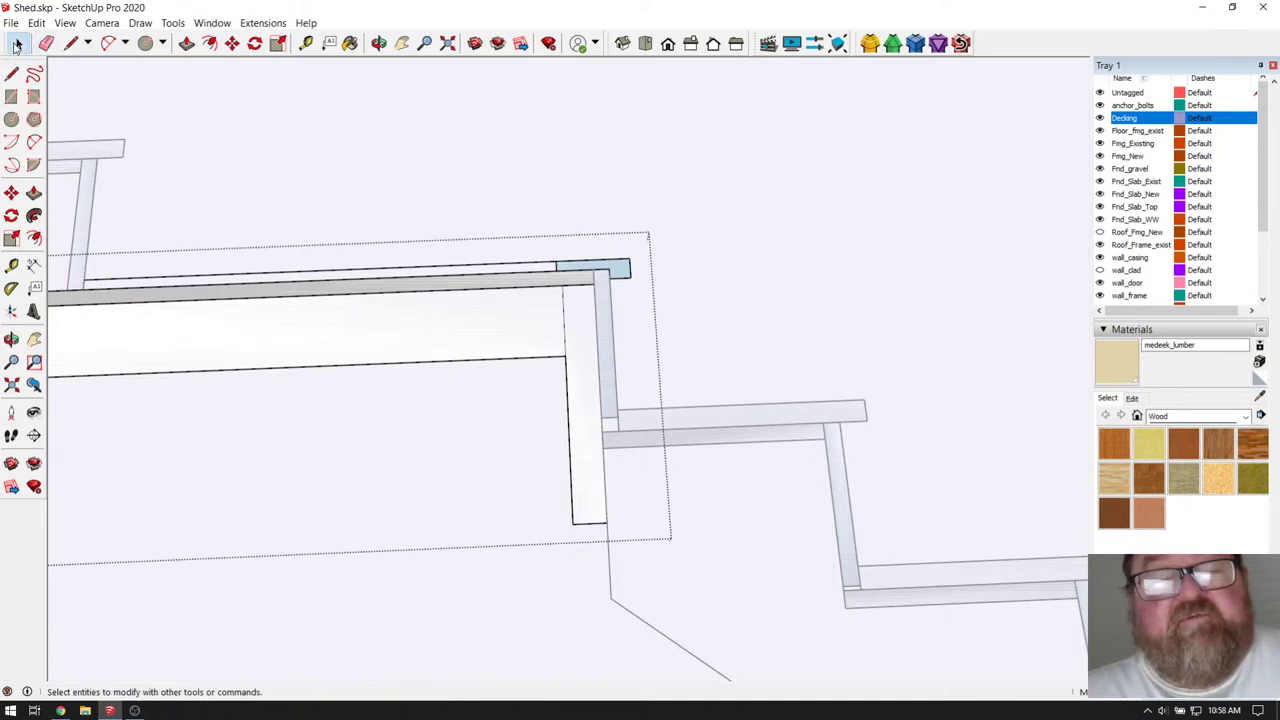
left_click(622, 207)
scroll(800, 358, "down", 3)
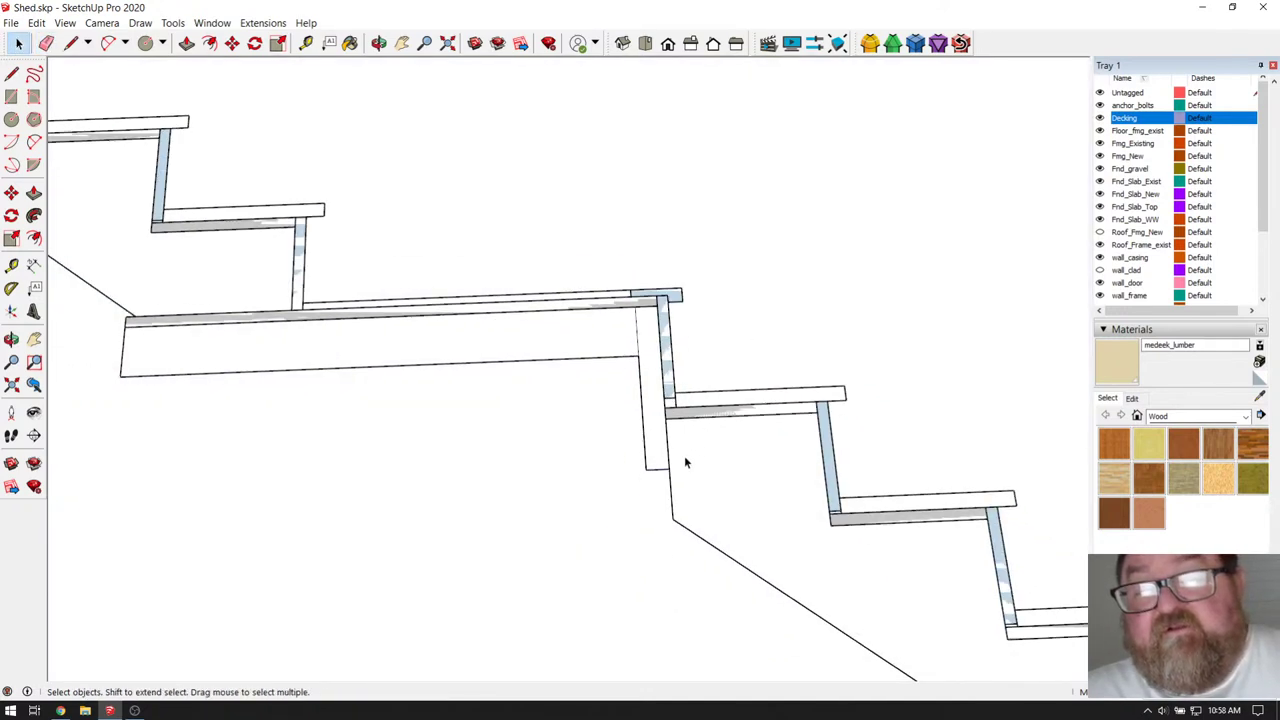
scroll(680, 440, "up", 3)
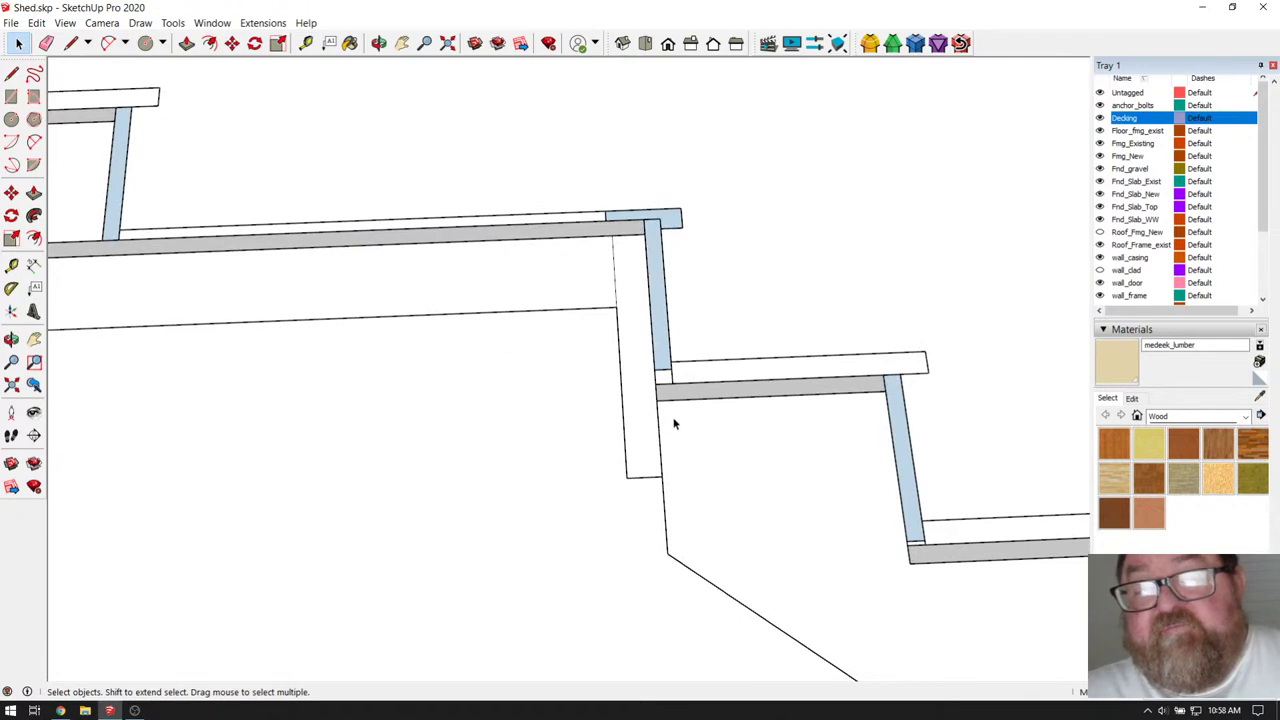
- Draw two vertical edges from the post's bottom corners down to the ground line
scroll(633, 350, "down", 2)
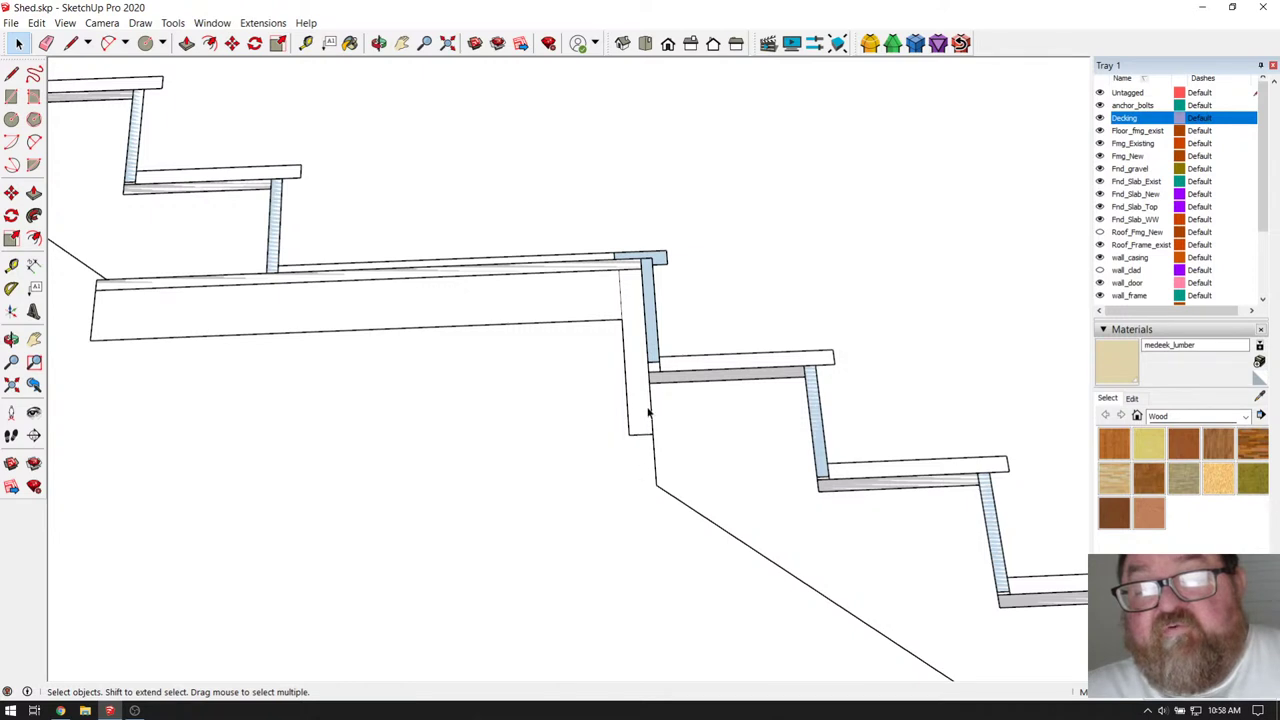
scroll(648, 411, "down", 2)
key("l")
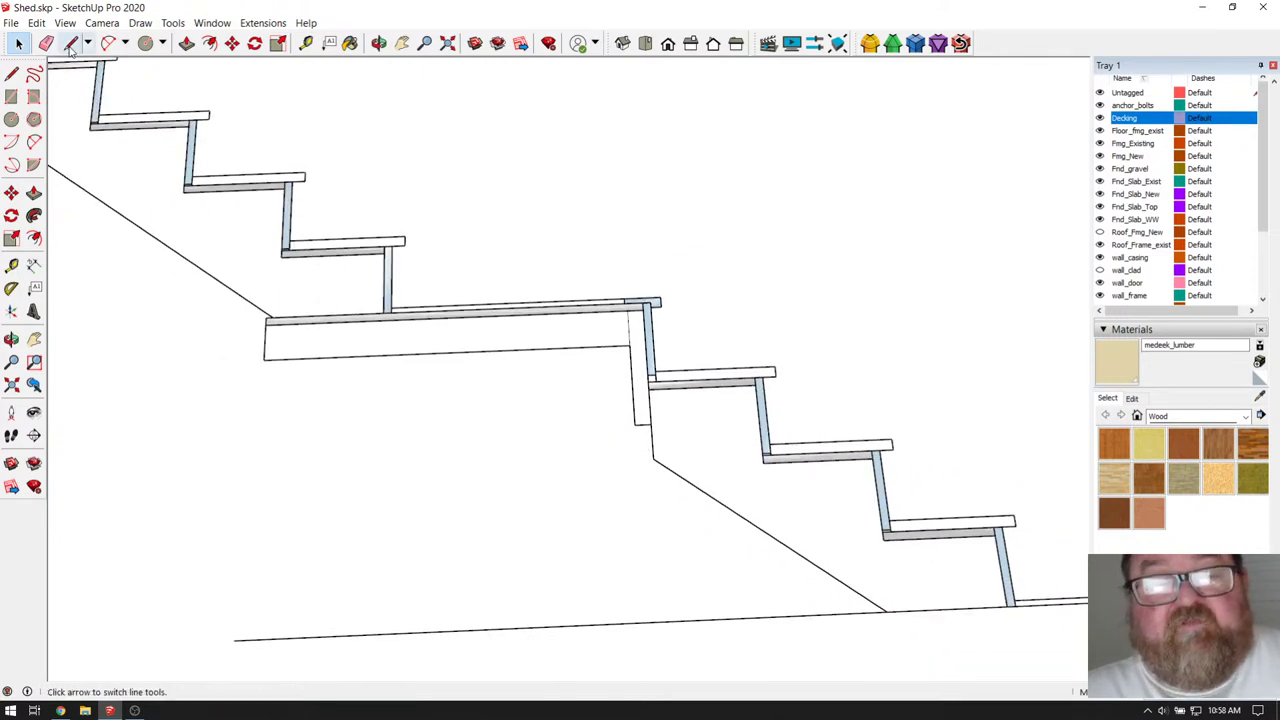
left_click(634, 425)
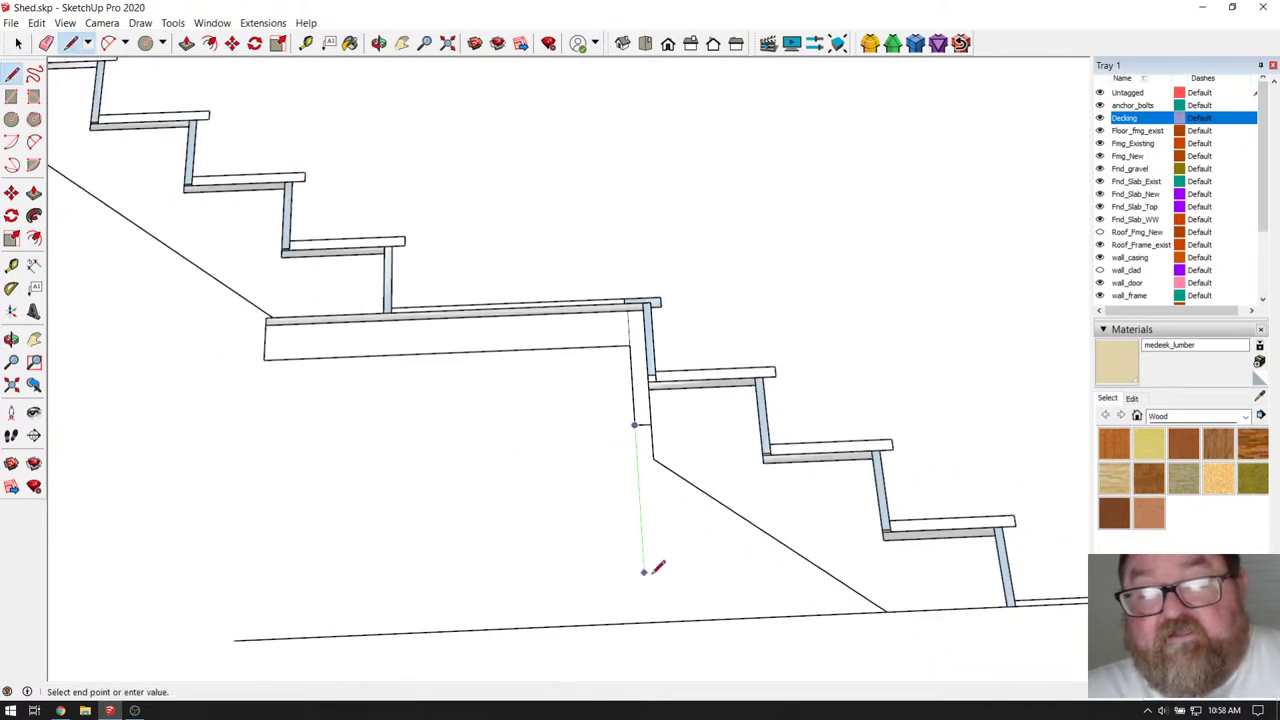
left_click(647, 622)
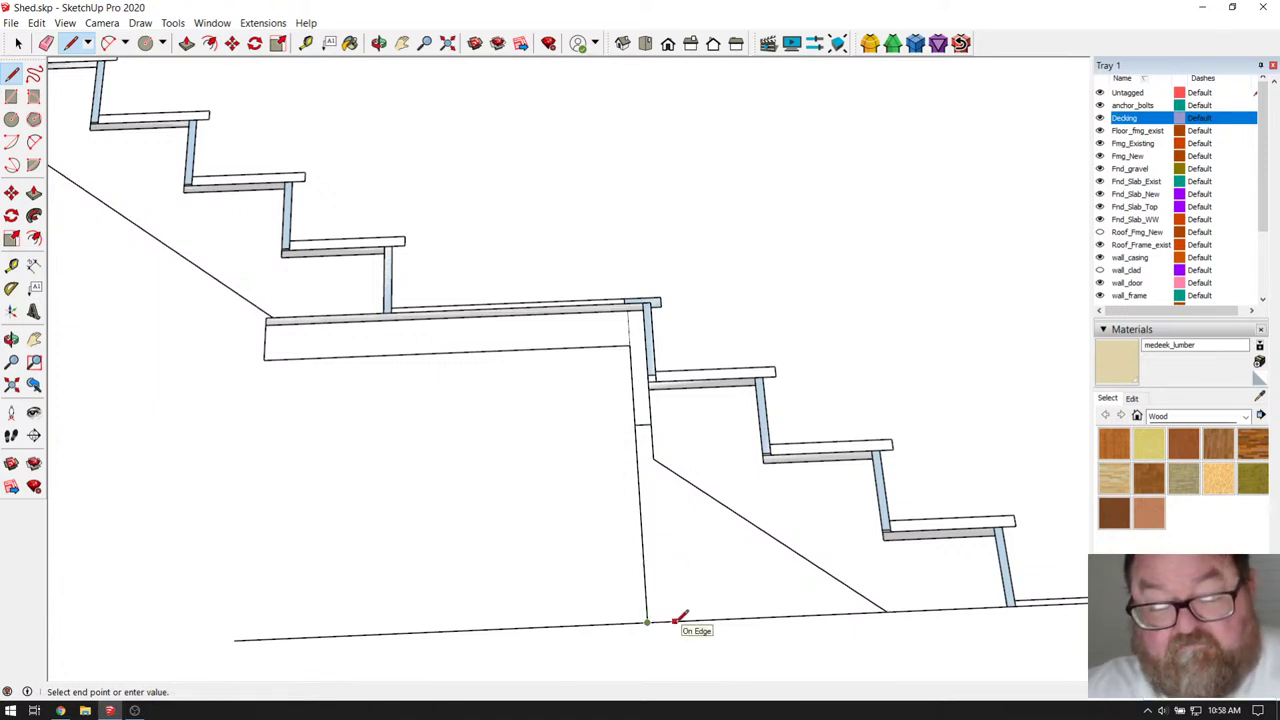
key("Escape")
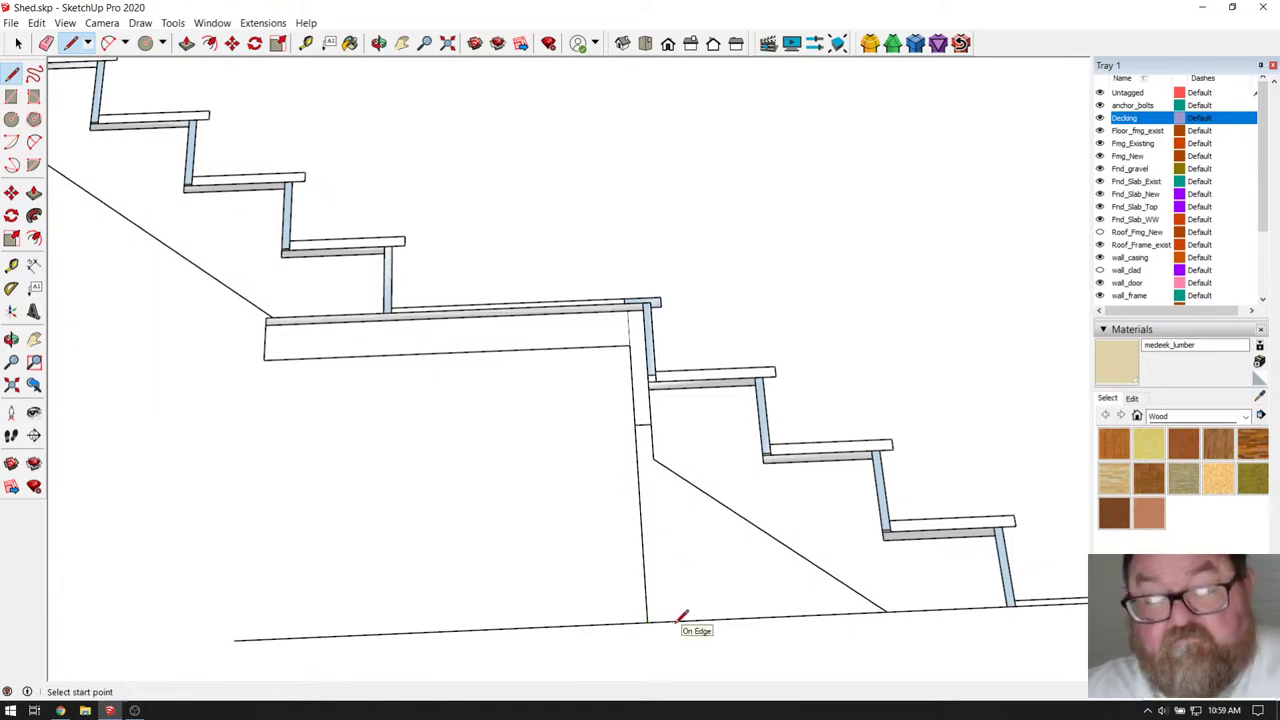
left_click(651, 435)
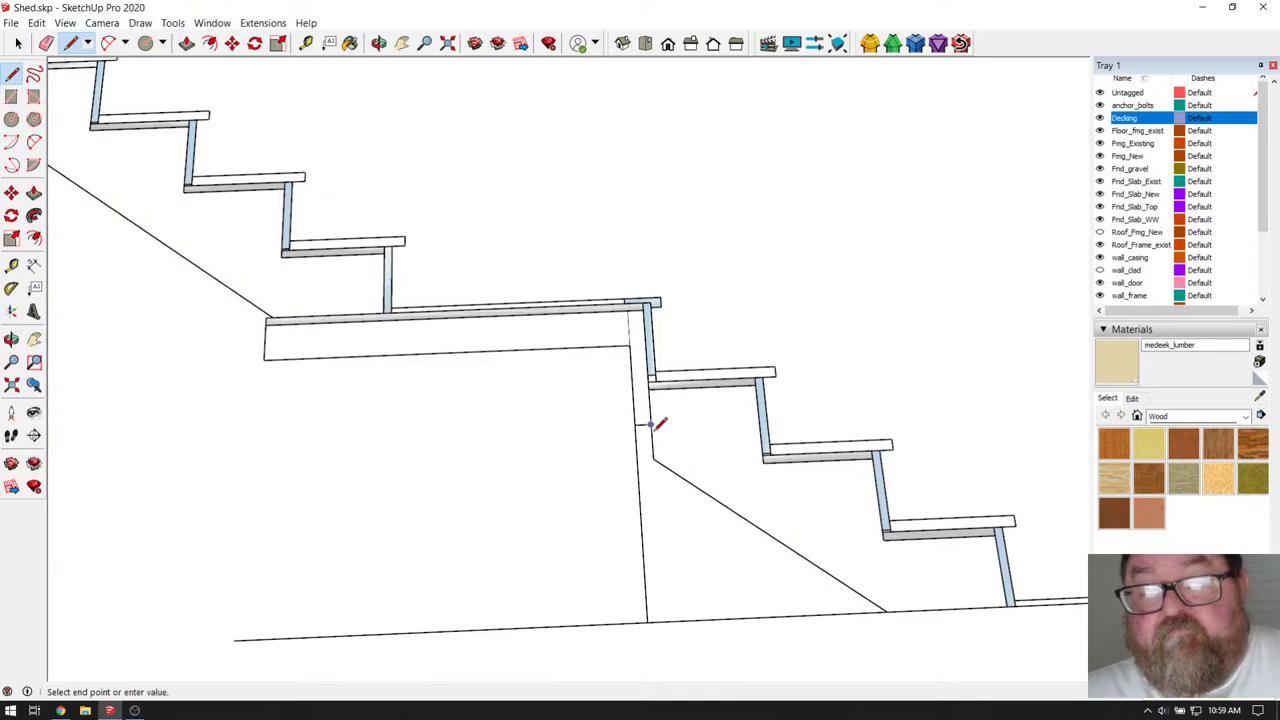
left_click(649, 621)
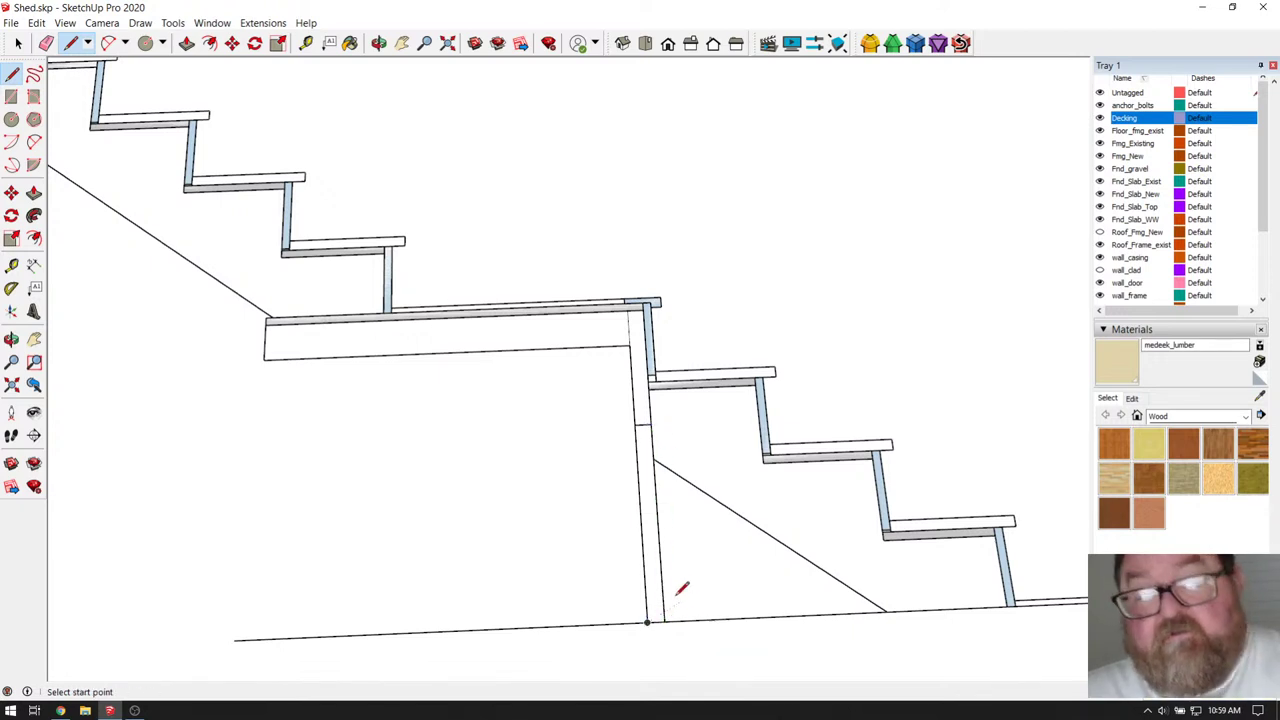
- Undo the accidental lumber paint applied to the landing beam
scroll(681, 590, "down", 2)
scroll(678, 575, "up", 4)
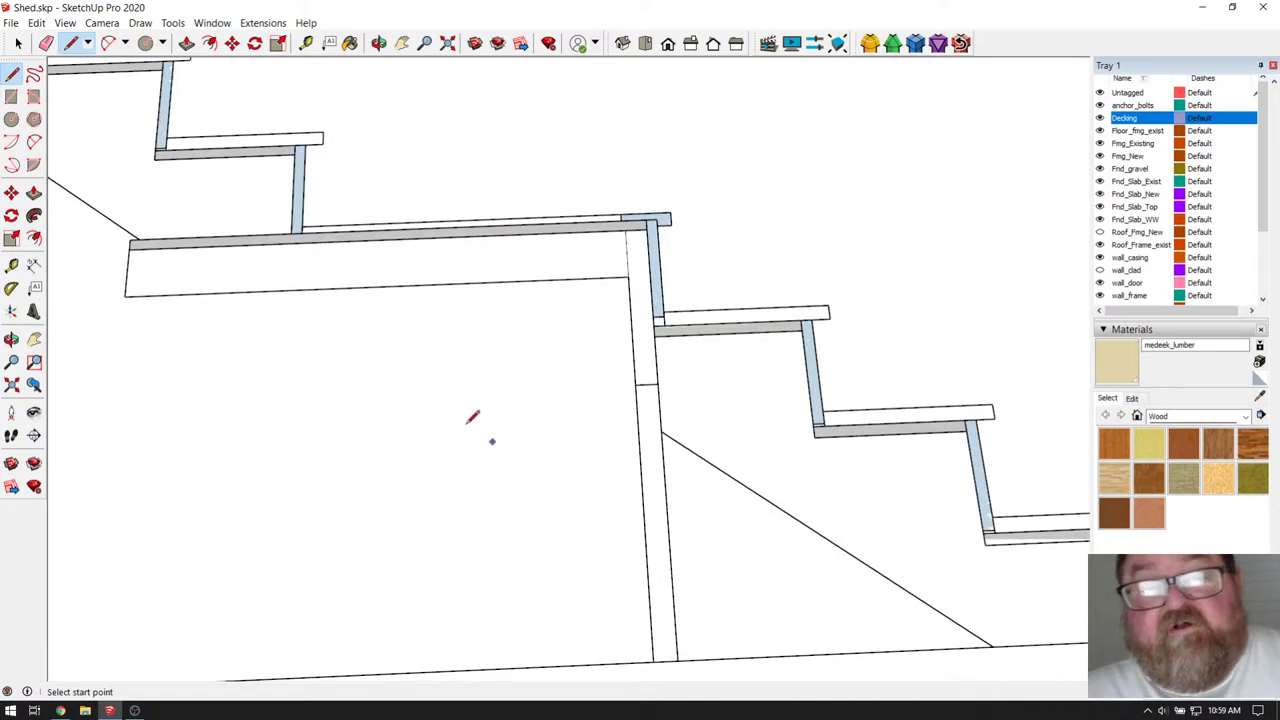
key("space")
key("alt+f")
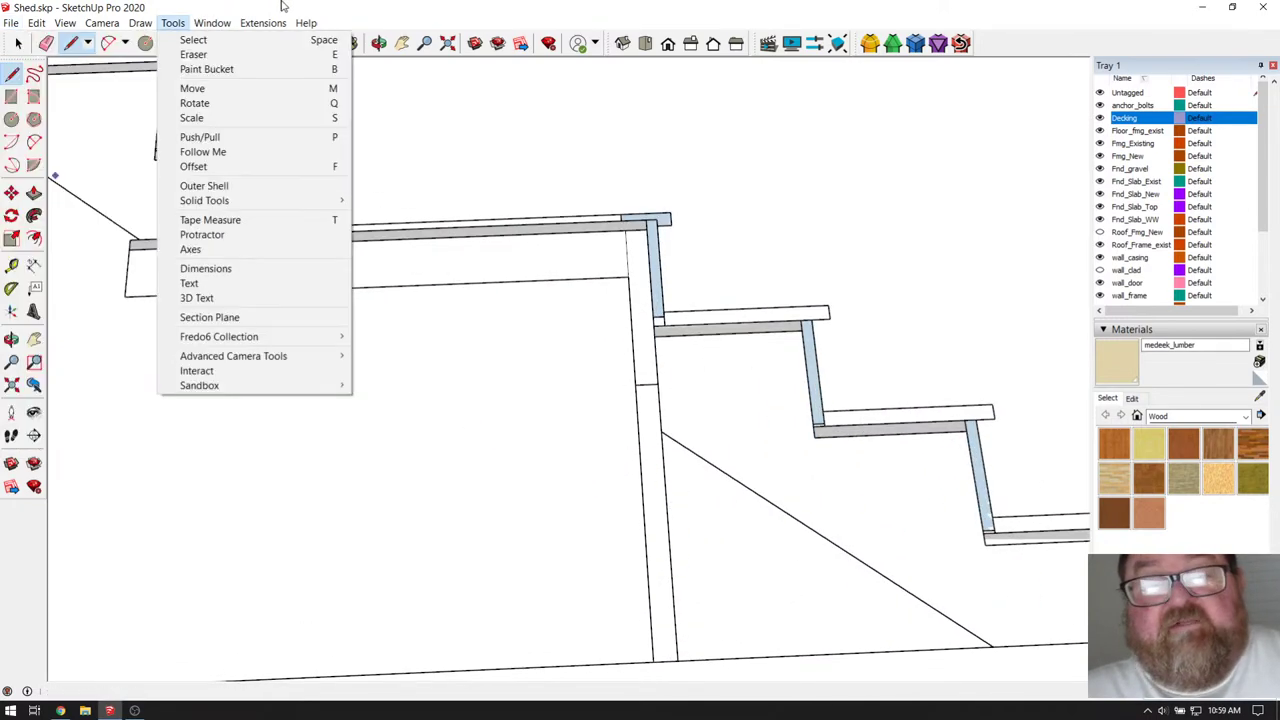
key("Escape")
key("l")
scroll(678, 280, "up", 2)
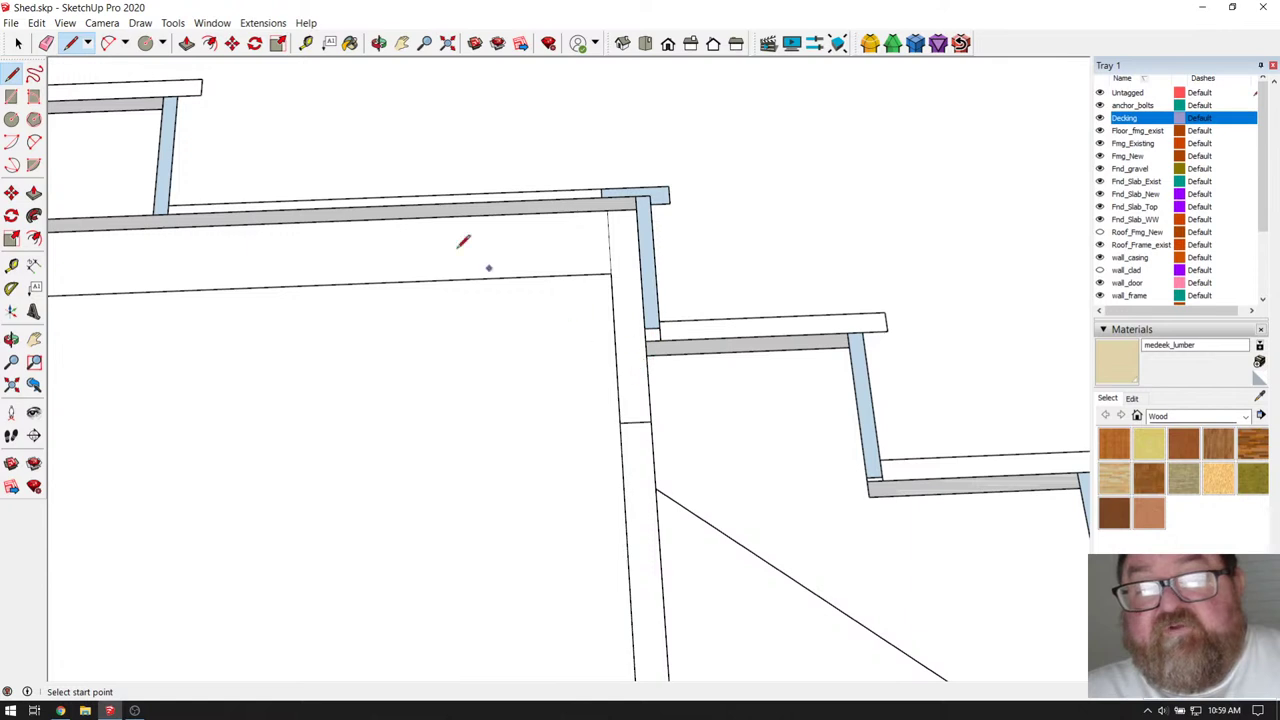
left_click(628, 293)
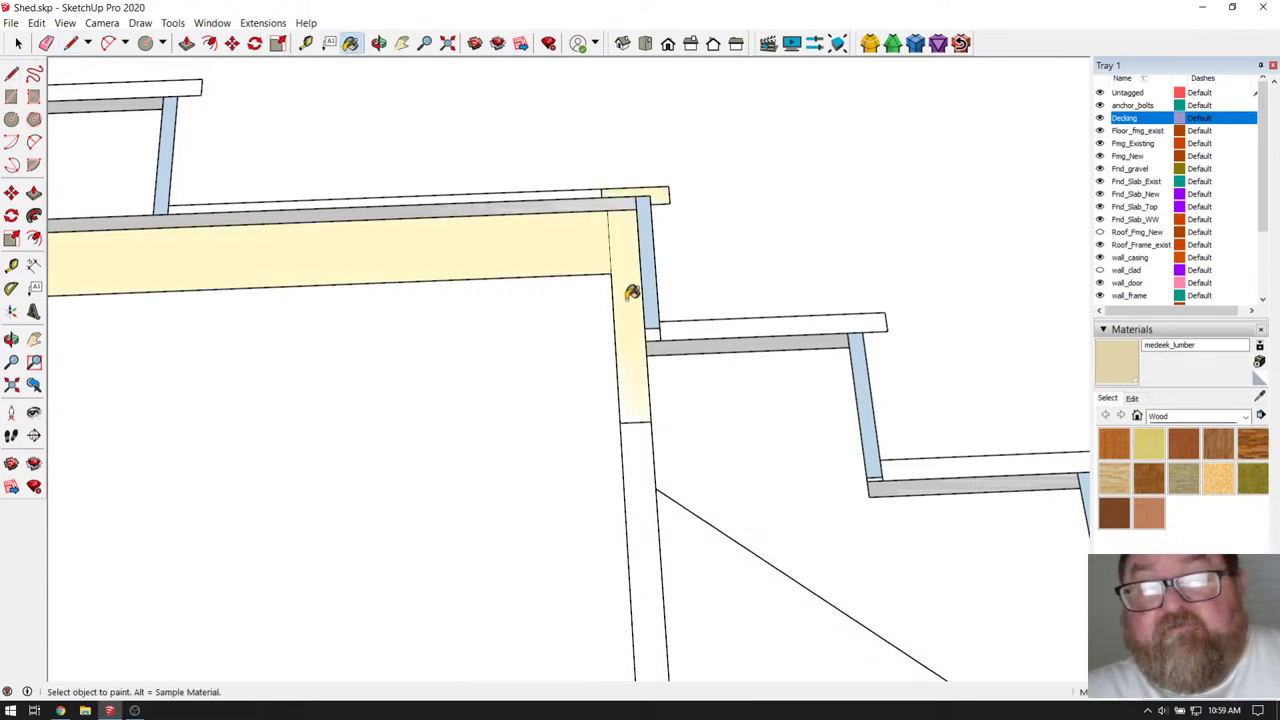
key("ctrl+z")
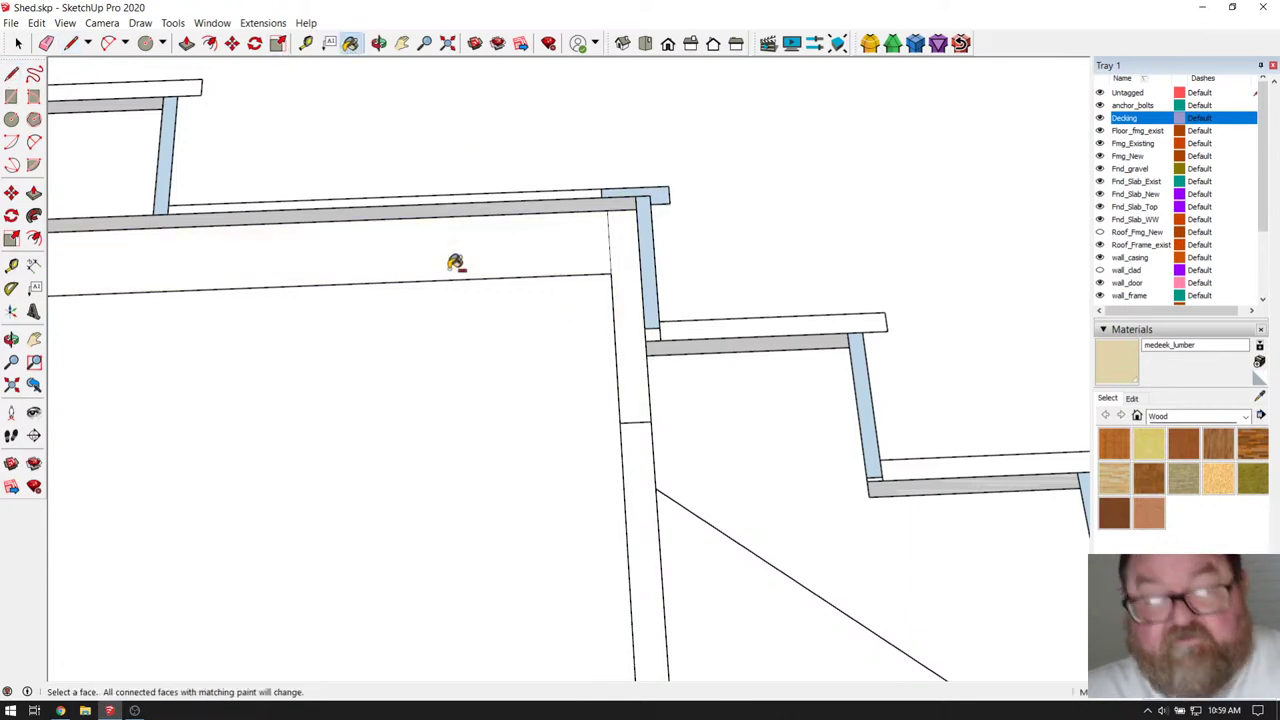
left_click(17, 43)
double_click(626, 292)
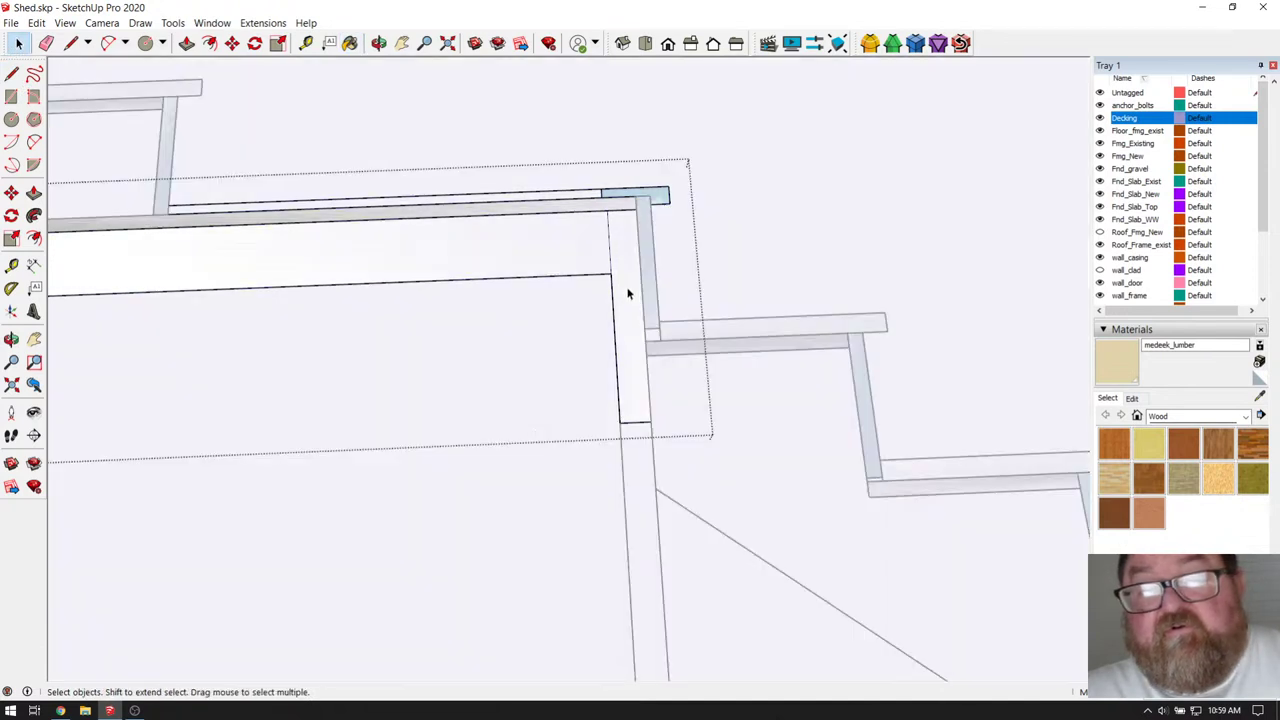
left_click(329, 43)
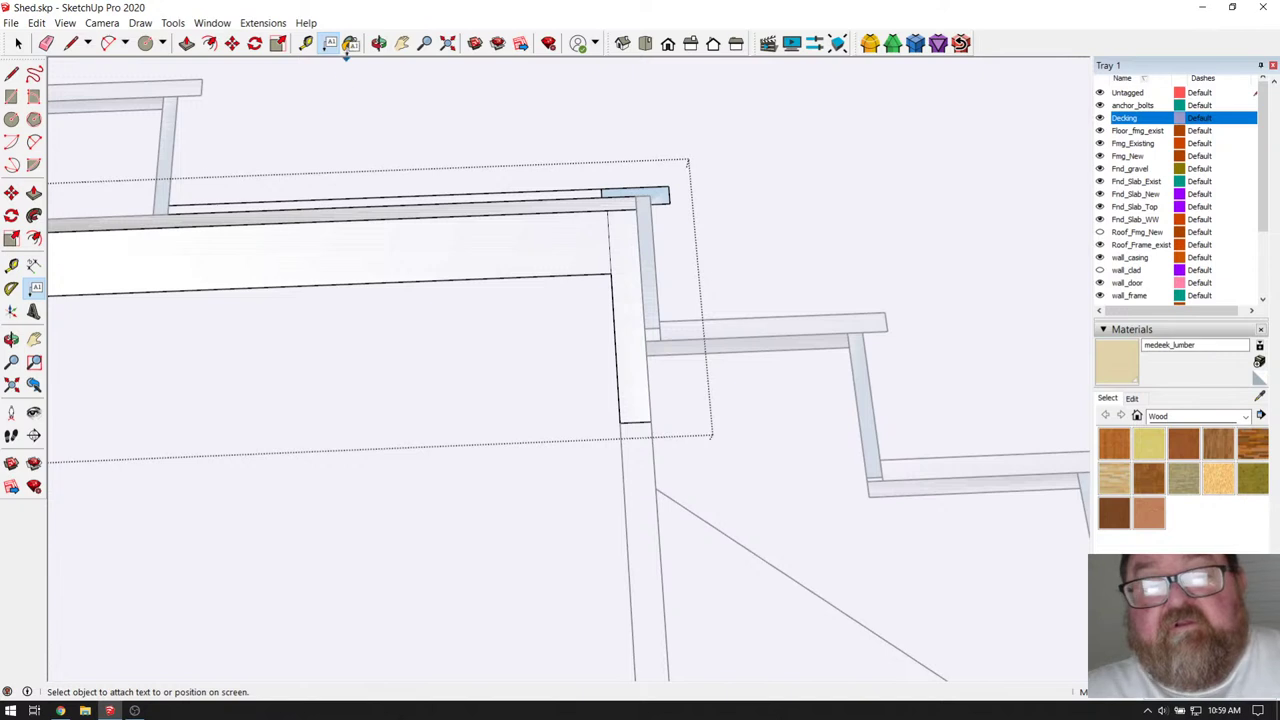
left_click(1260, 398)
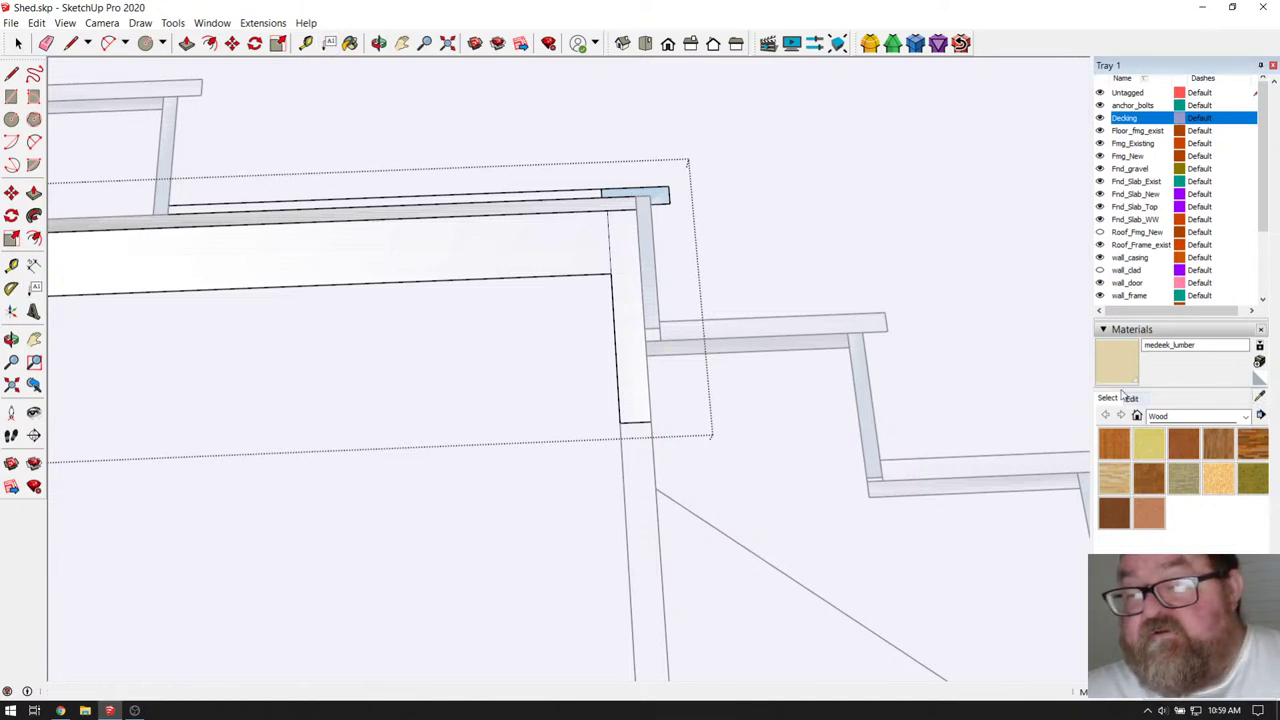
left_click(670, 335)
left_click(634, 302)
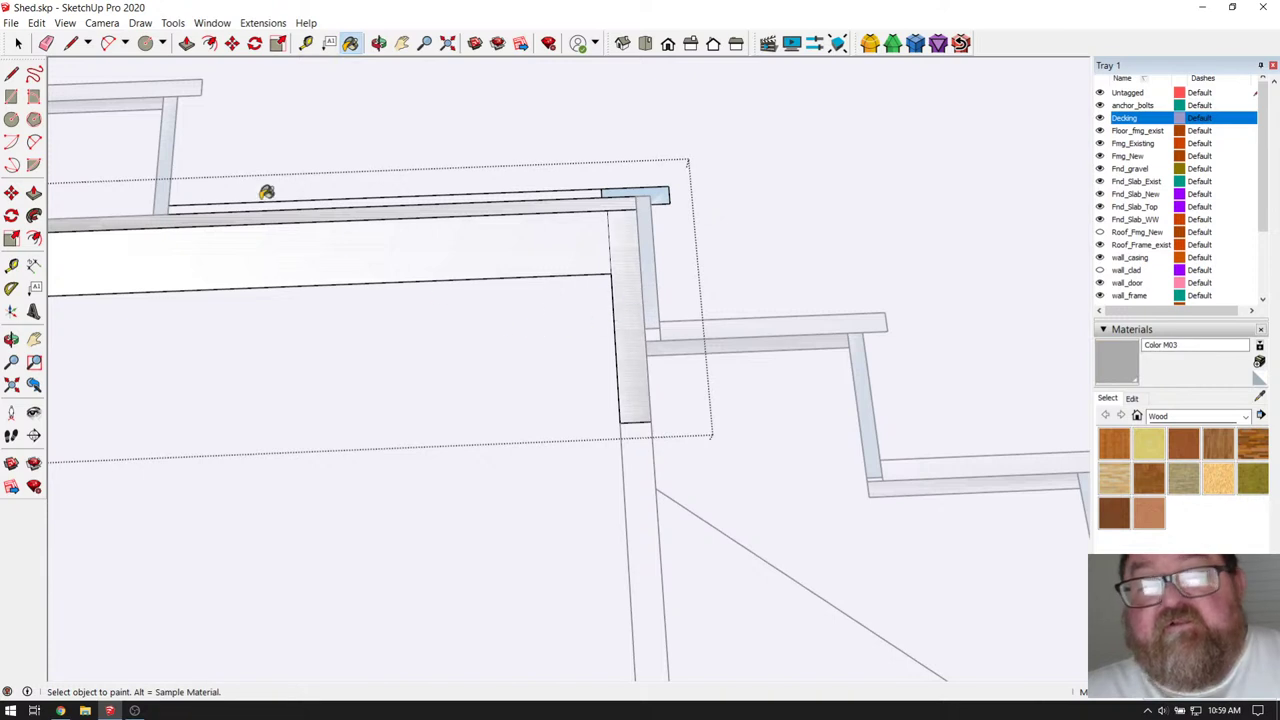
left_click(18, 43)
left_click(503, 284)
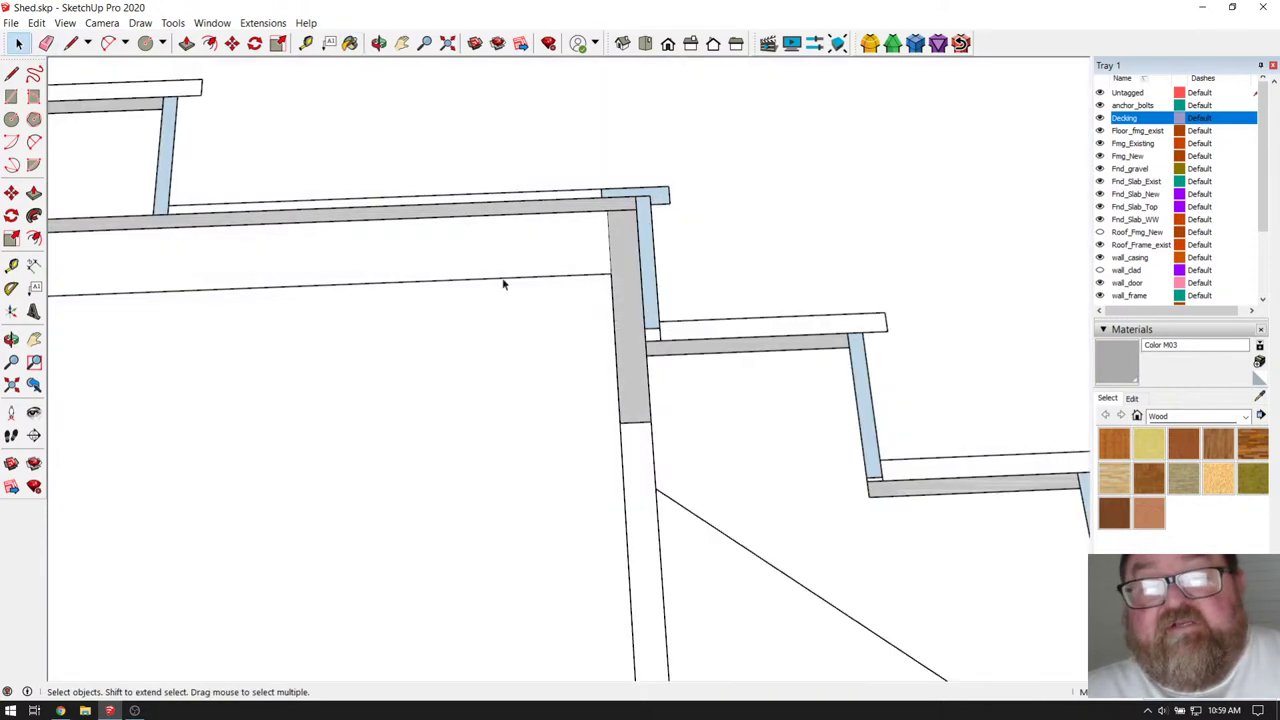
scroll(616, 288, "up", 2)
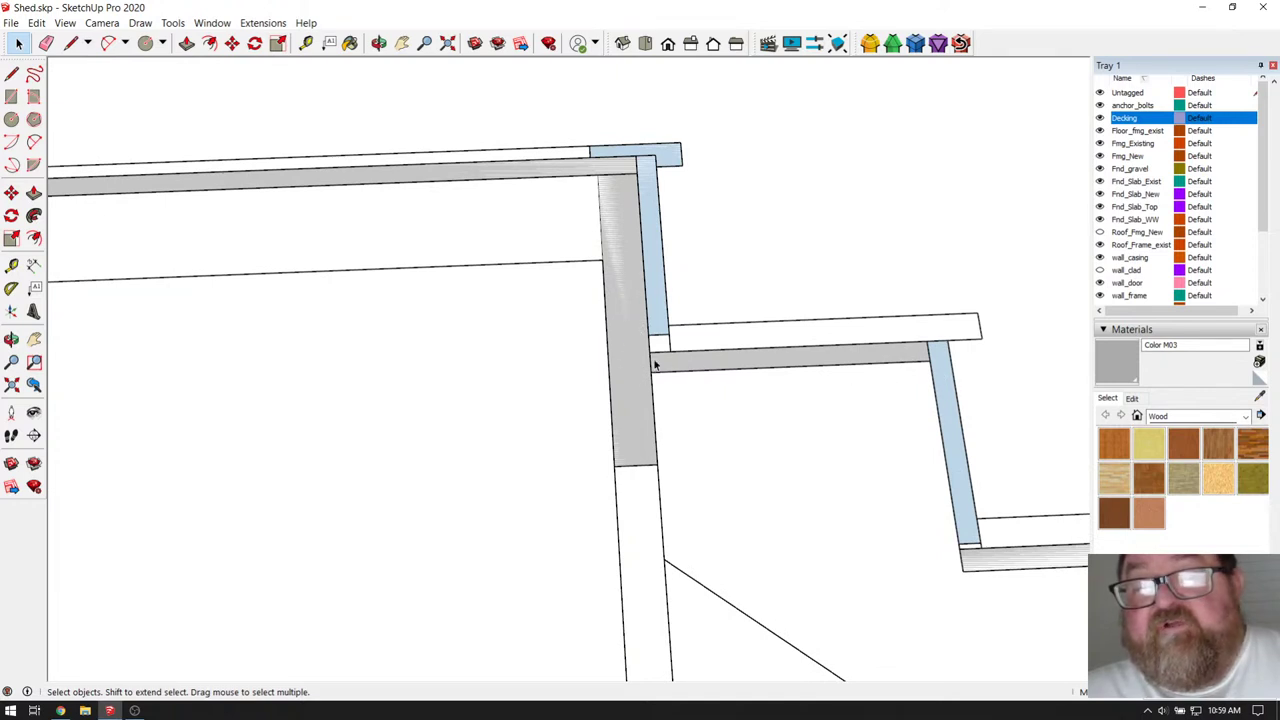
scroll(612, 370, "down", 2)
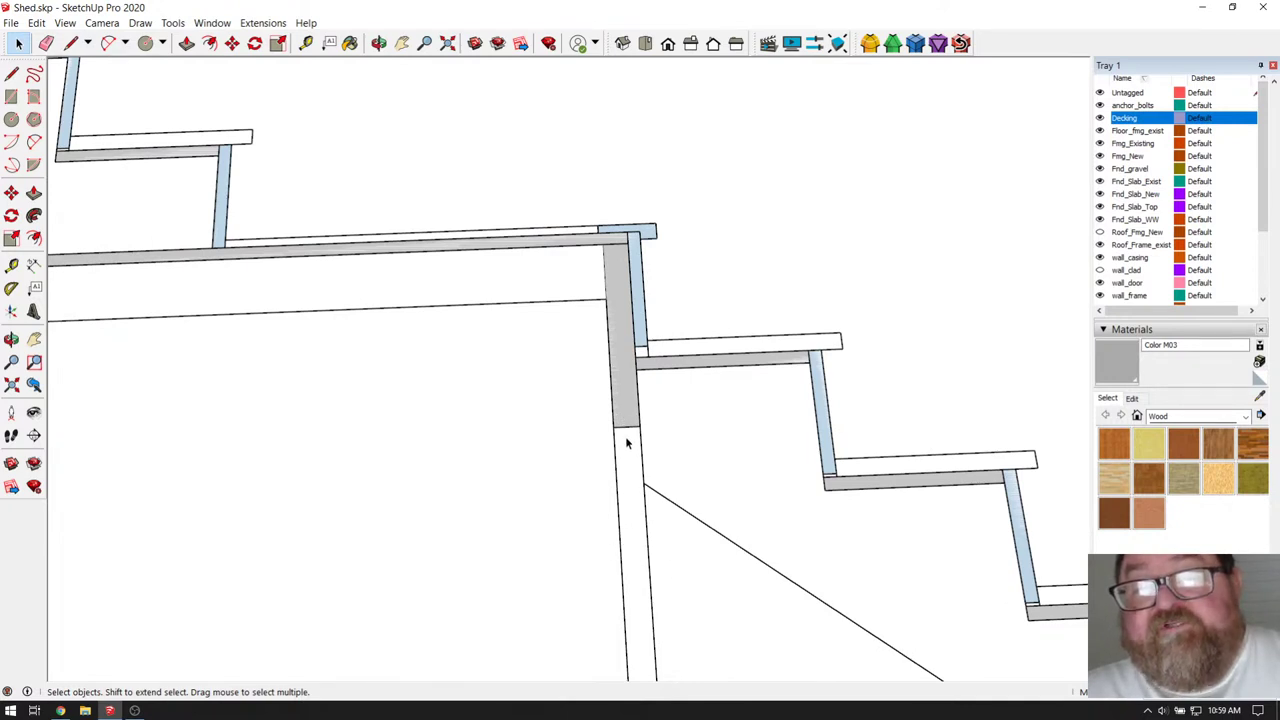
scroll(555, 432, "down", 1)
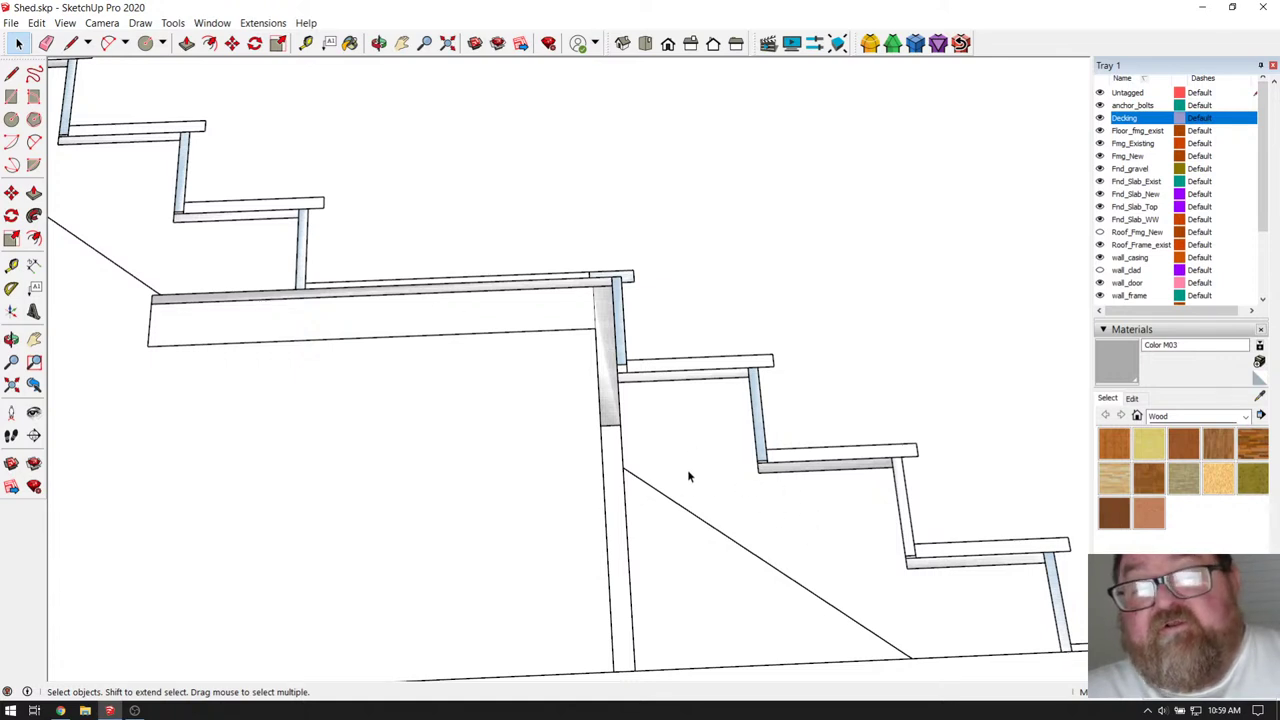
scroll(684, 385, "up", 5)
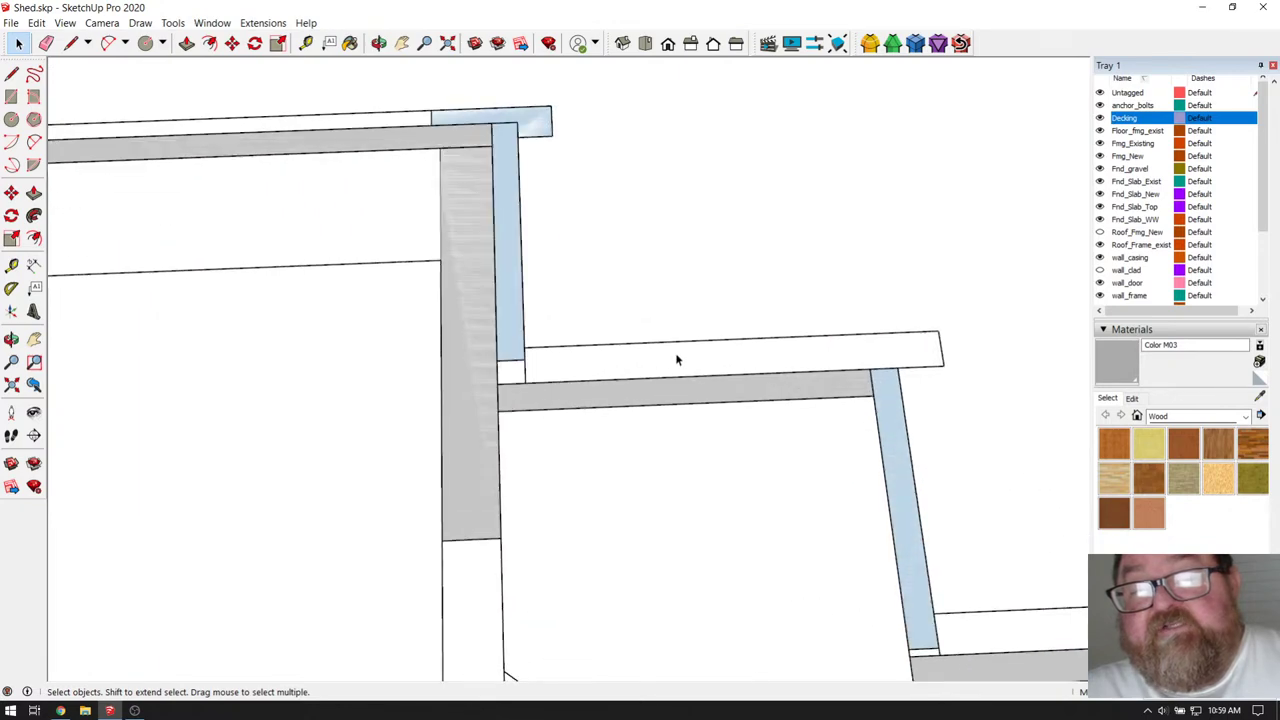
scroll(676, 360, "down", 3)
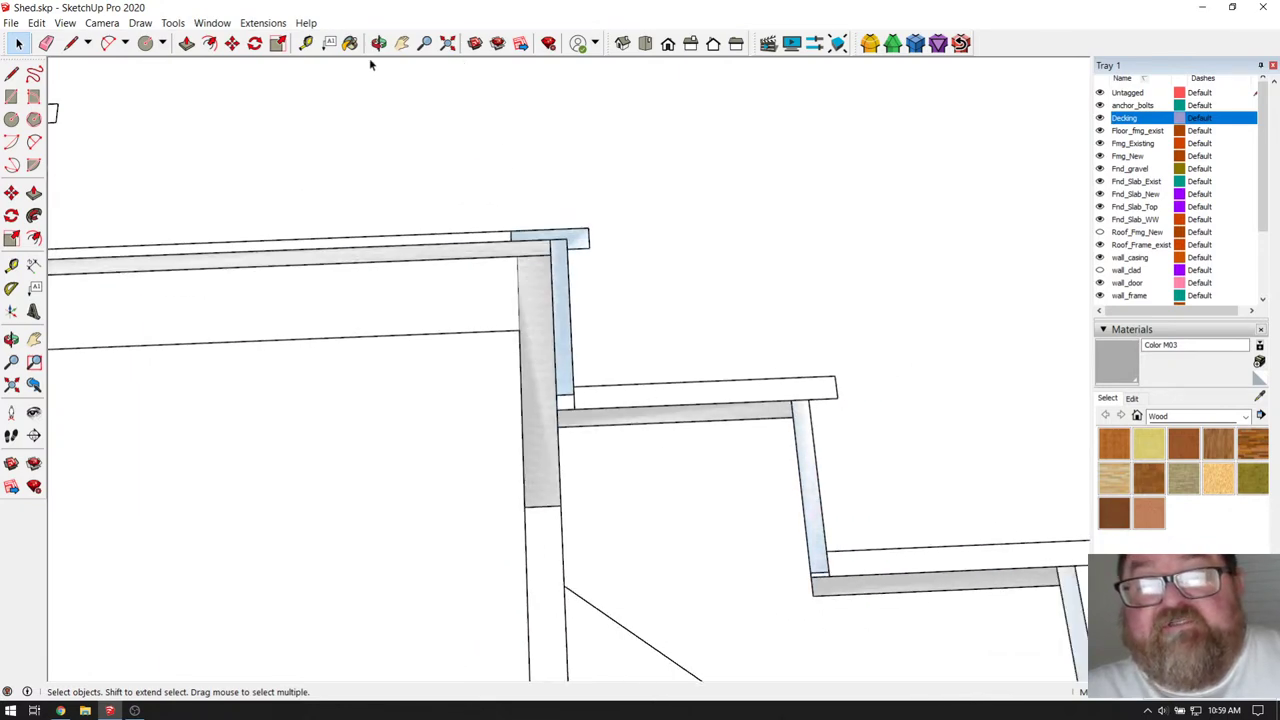
- Select the white panel behind the stairs, unlock it and delete it
left_click(378, 43)
left_click_drag(634, 251, 523, 349)
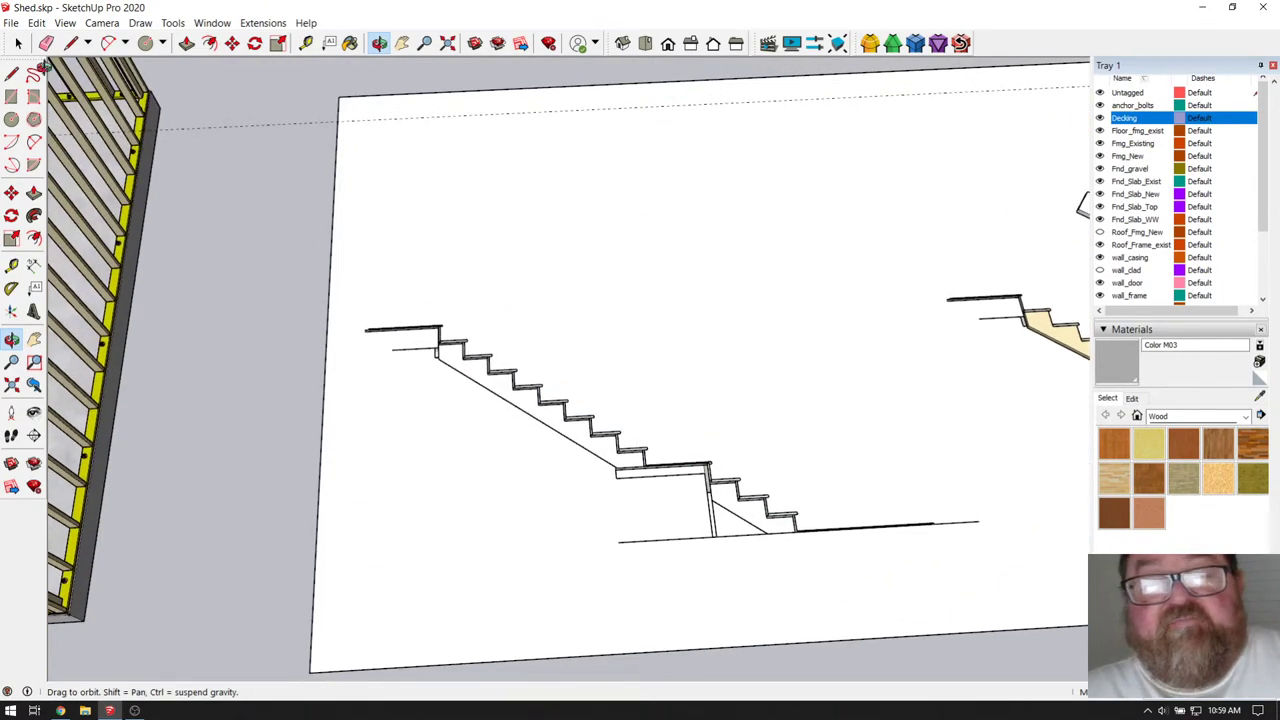
left_click(18, 43)
left_click(457, 190)
right_click(456, 189)
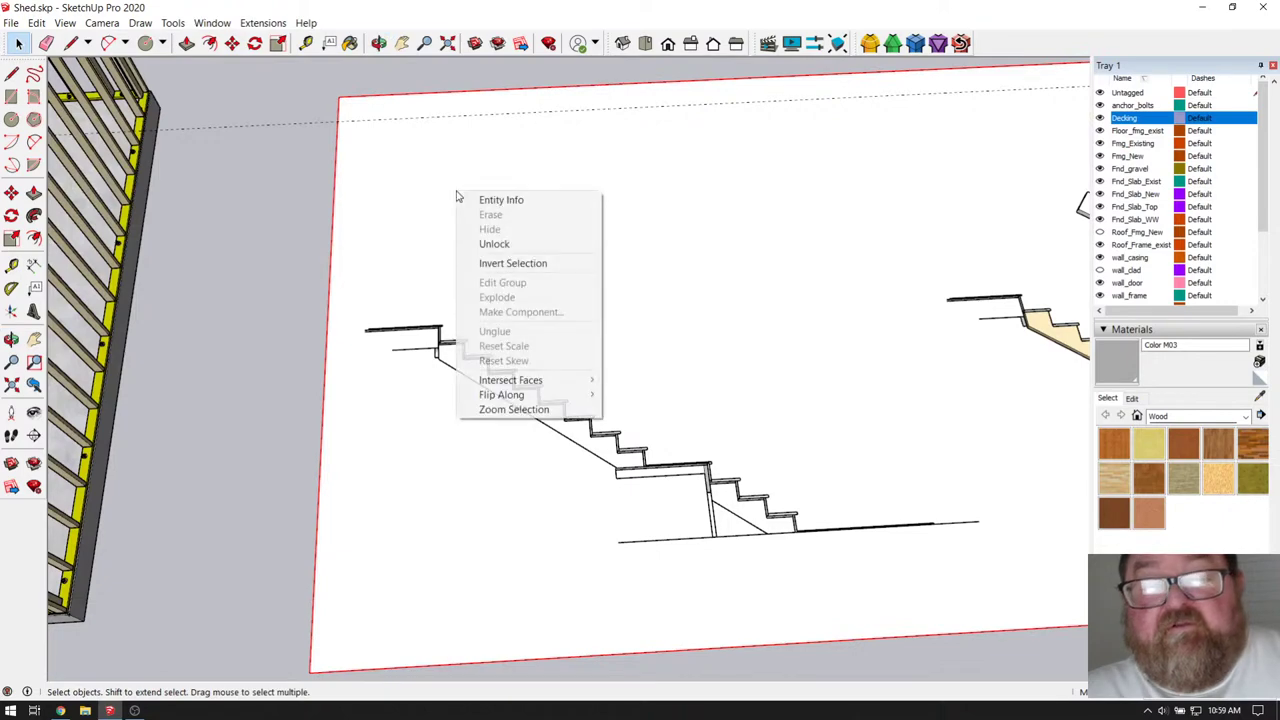
left_click(485, 244)
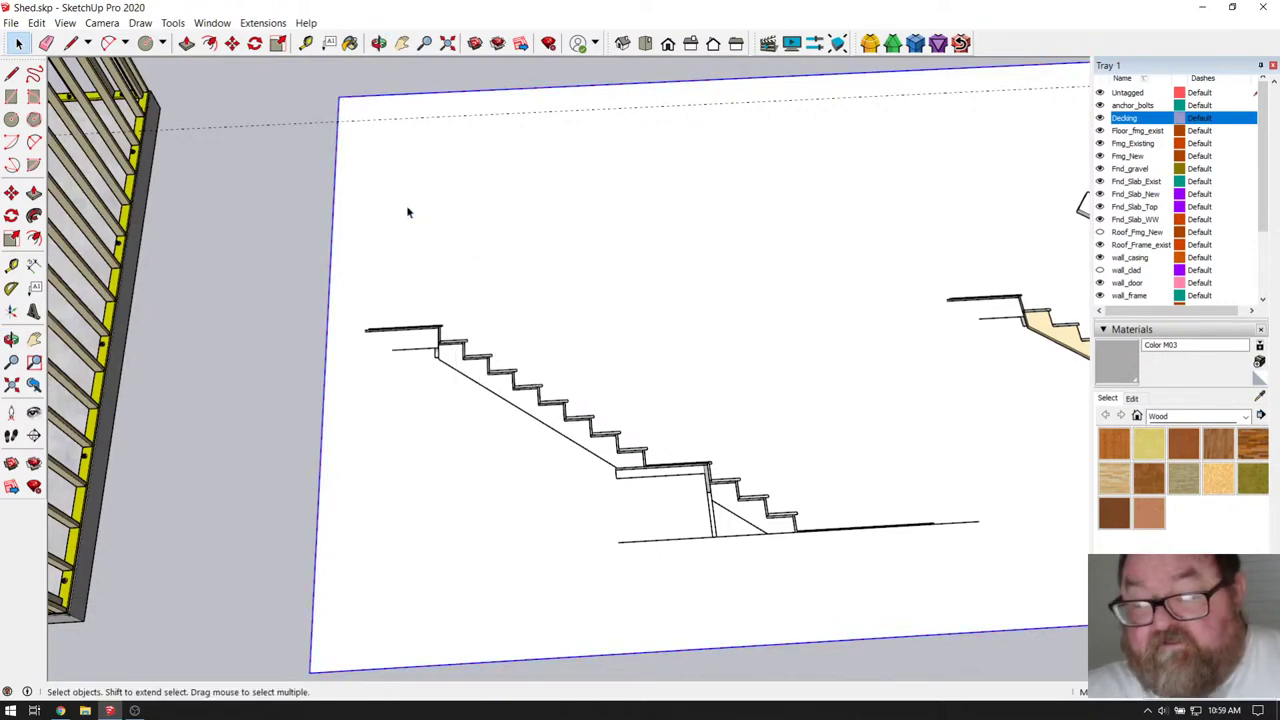
key("Delete")
- Zoom and orbit the view onto the landing and steps
scroll(698, 440, "up", 5)
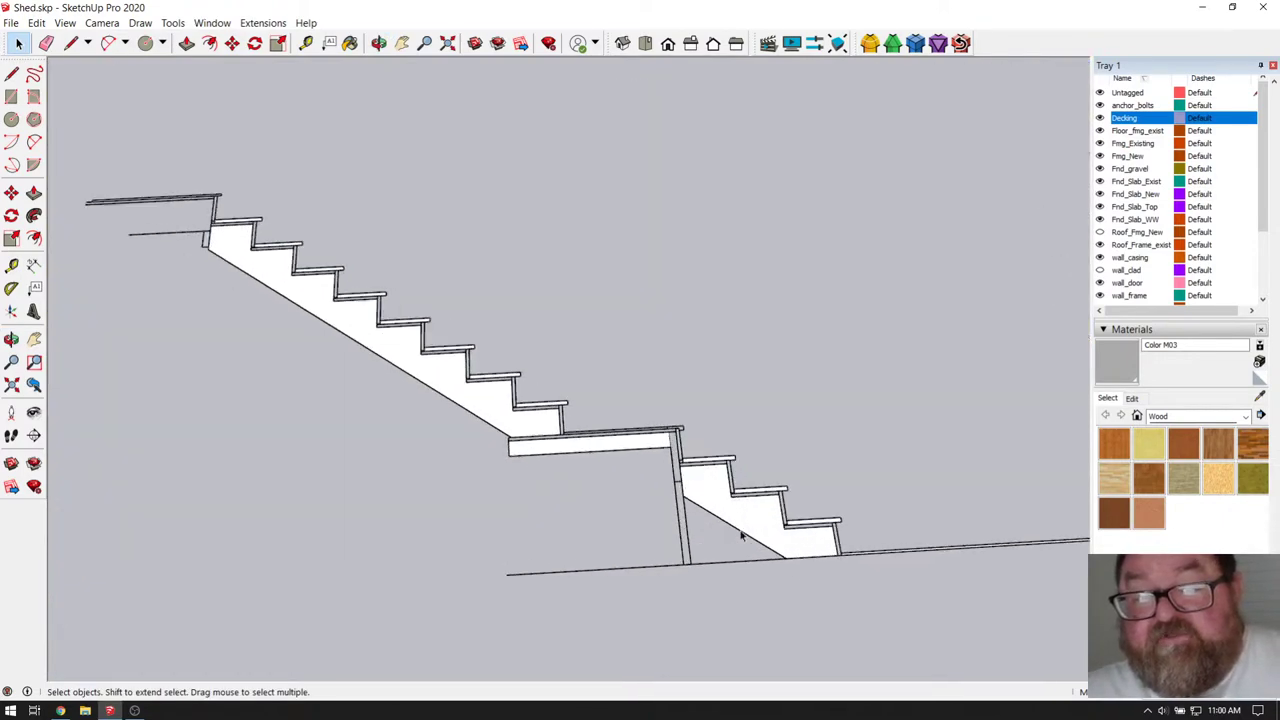
scroll(741, 537, "up", 6)
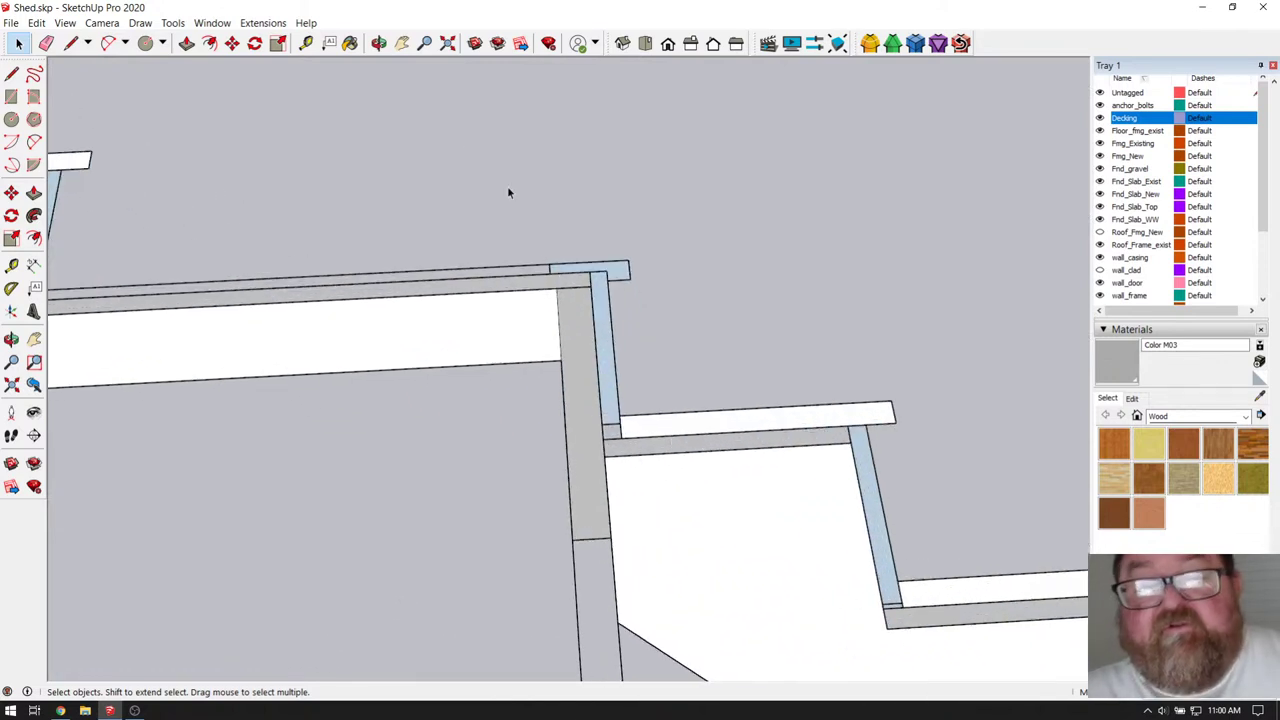
left_click(378, 43)
left_click_drag(608, 334, 536, 399)
scroll(590, 425, "down", 3)
scroll(570, 414, "up", 3)
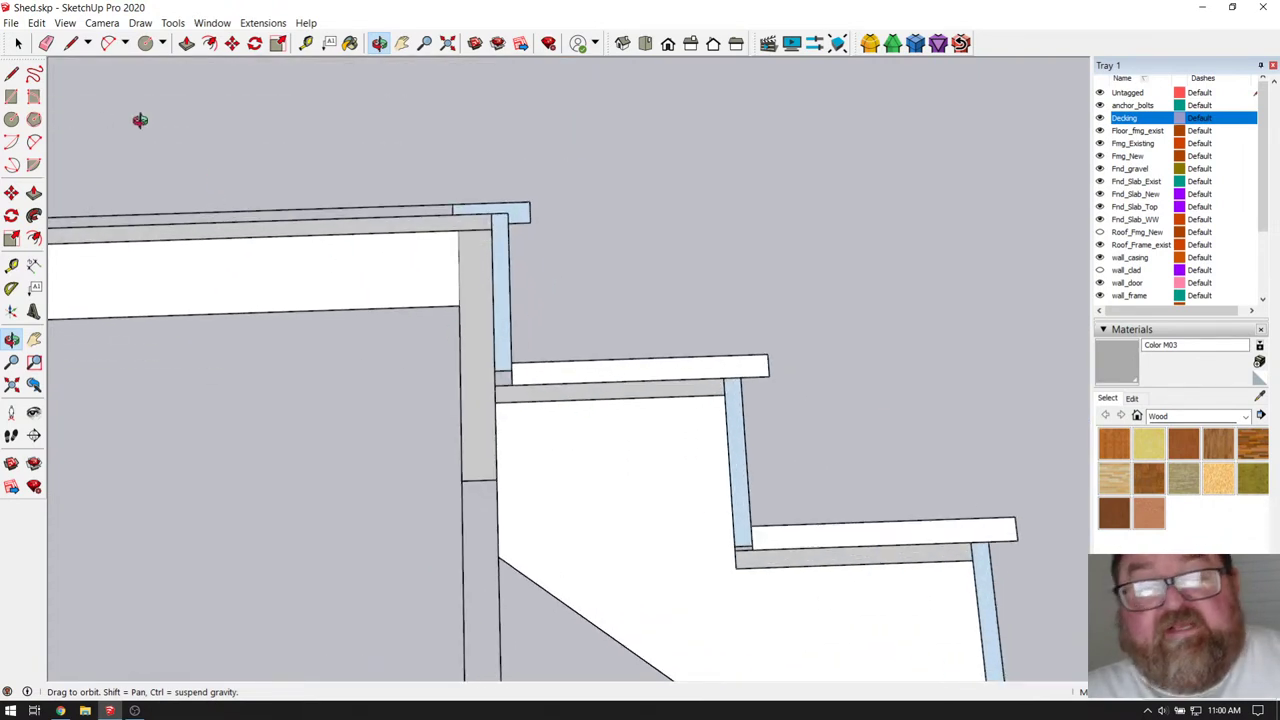
- Paint the tread below the landing with the current grey inside its group
left_click(18, 42)
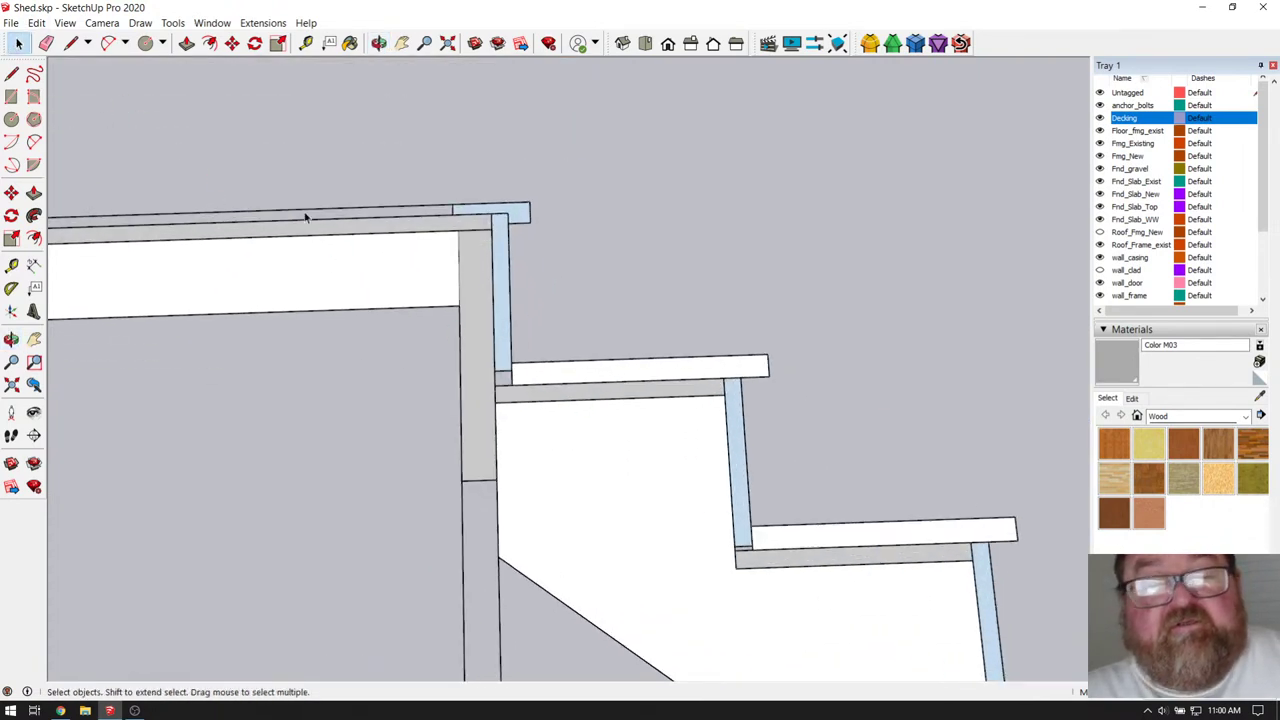
double_click(578, 369)
left_click(578, 371)
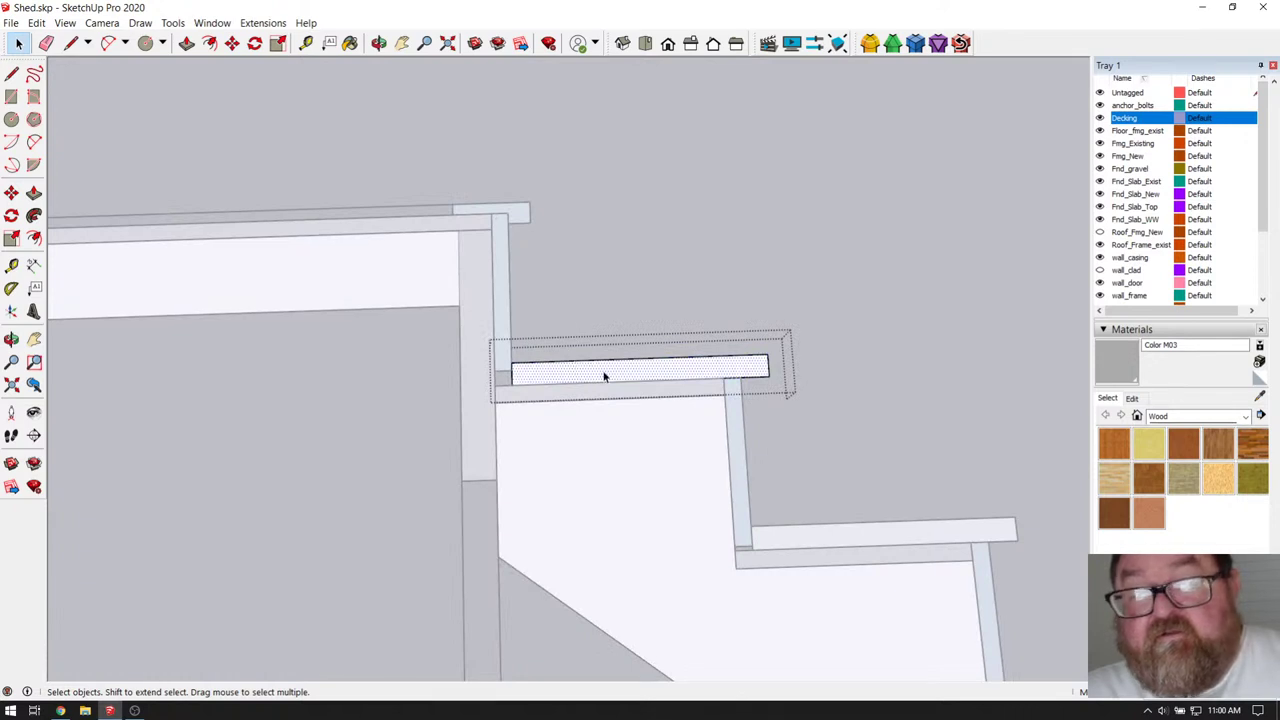
left_click(350, 43)
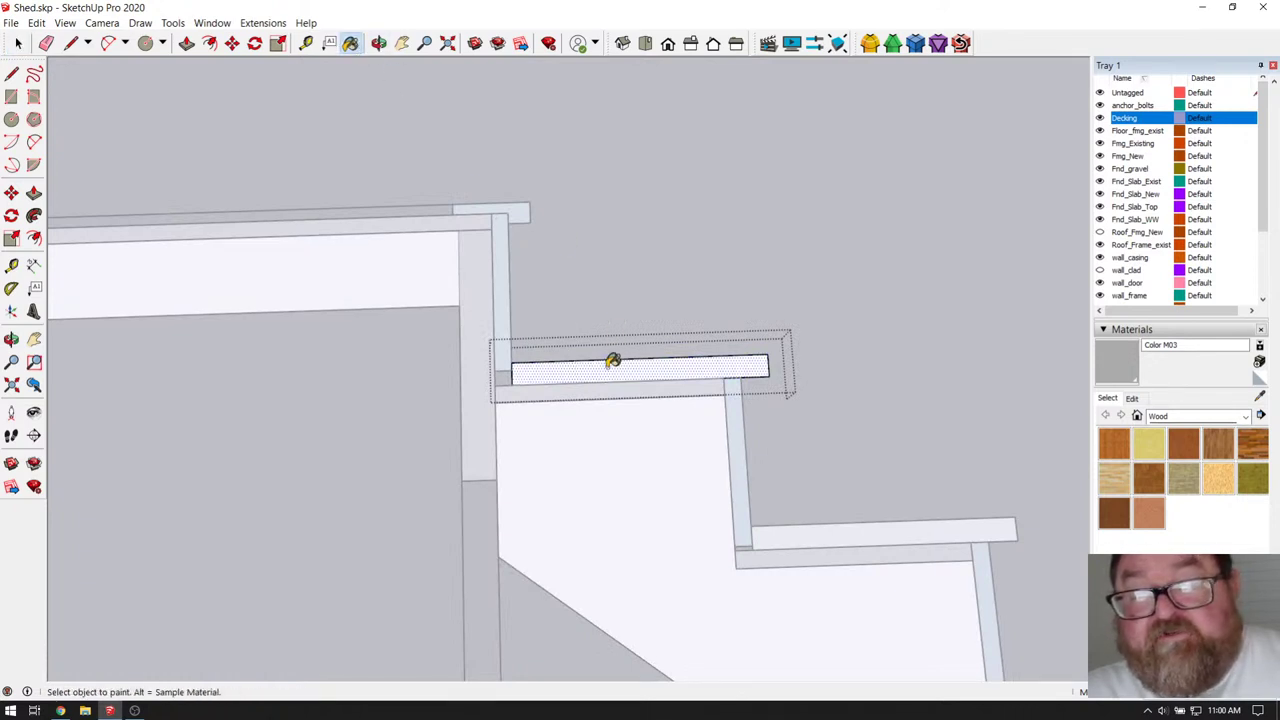
left_click(610, 364)
scroll(628, 374, "up", 3)
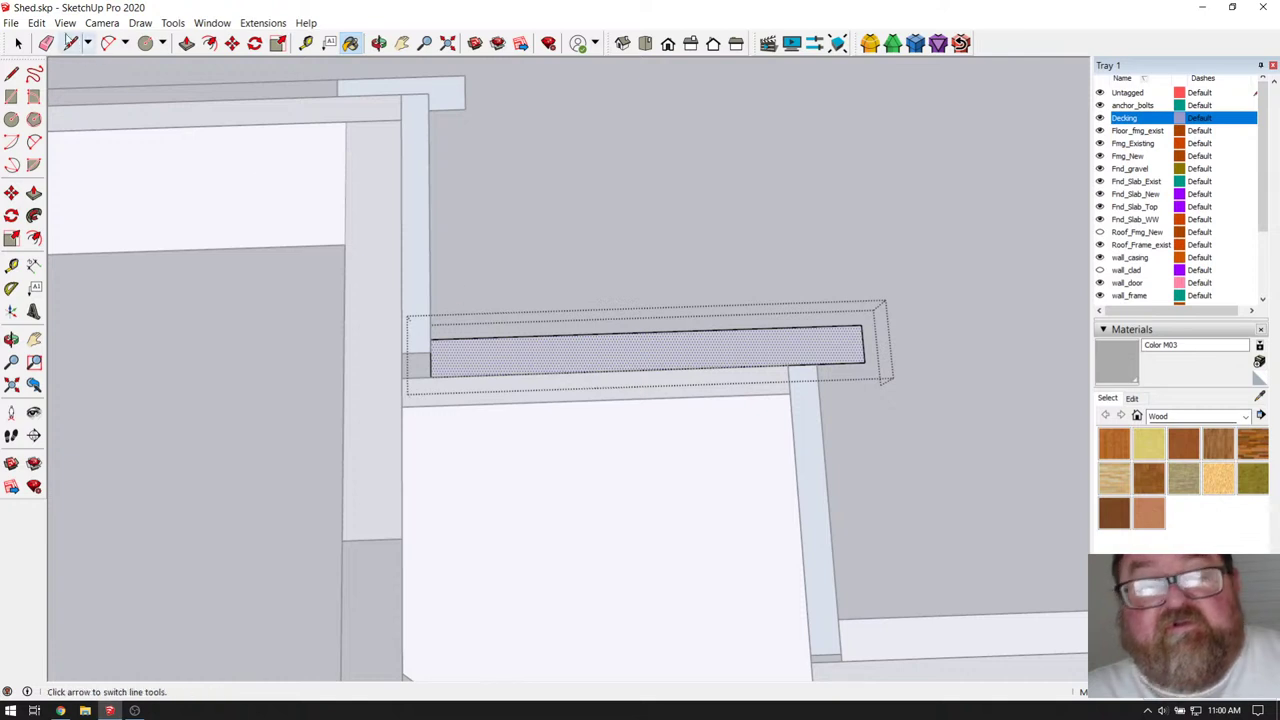
left_click(20, 43)
left_click(551, 209)
scroll(563, 374, "up", 3)
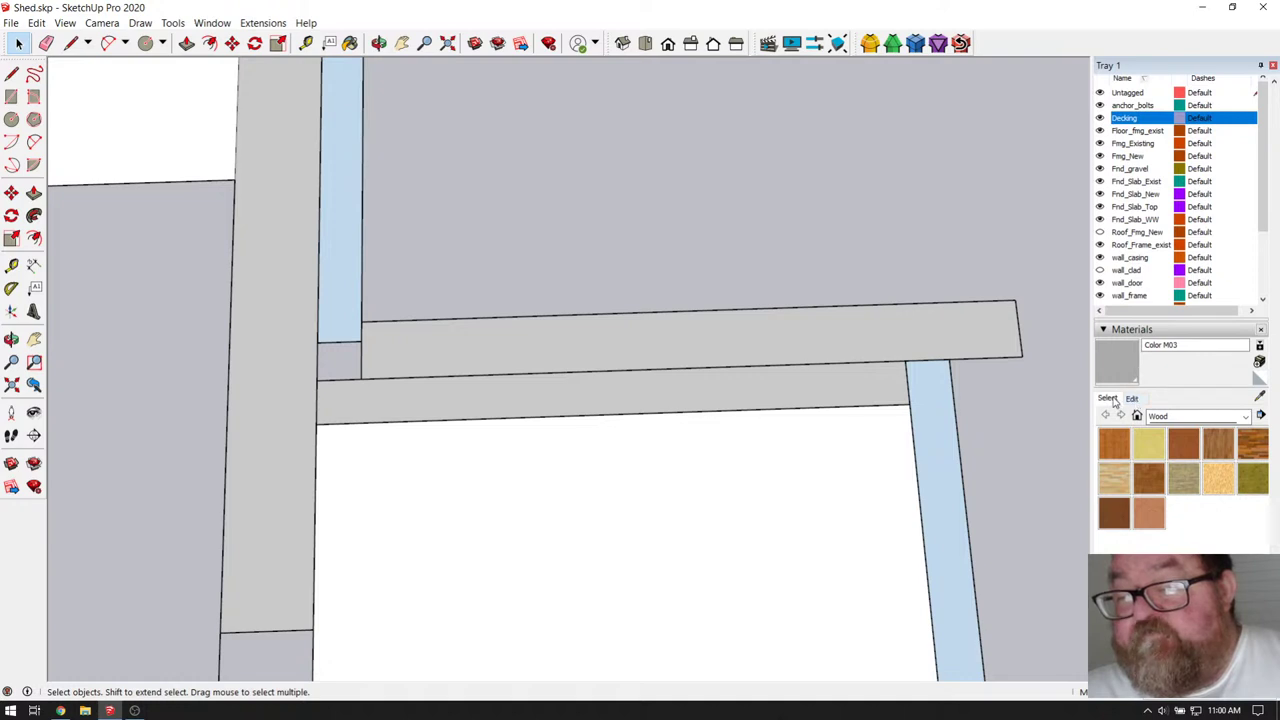
- Choose the Sketchy Lines Wavy 45 A material from the Patterns collection
left_click(1247, 417)
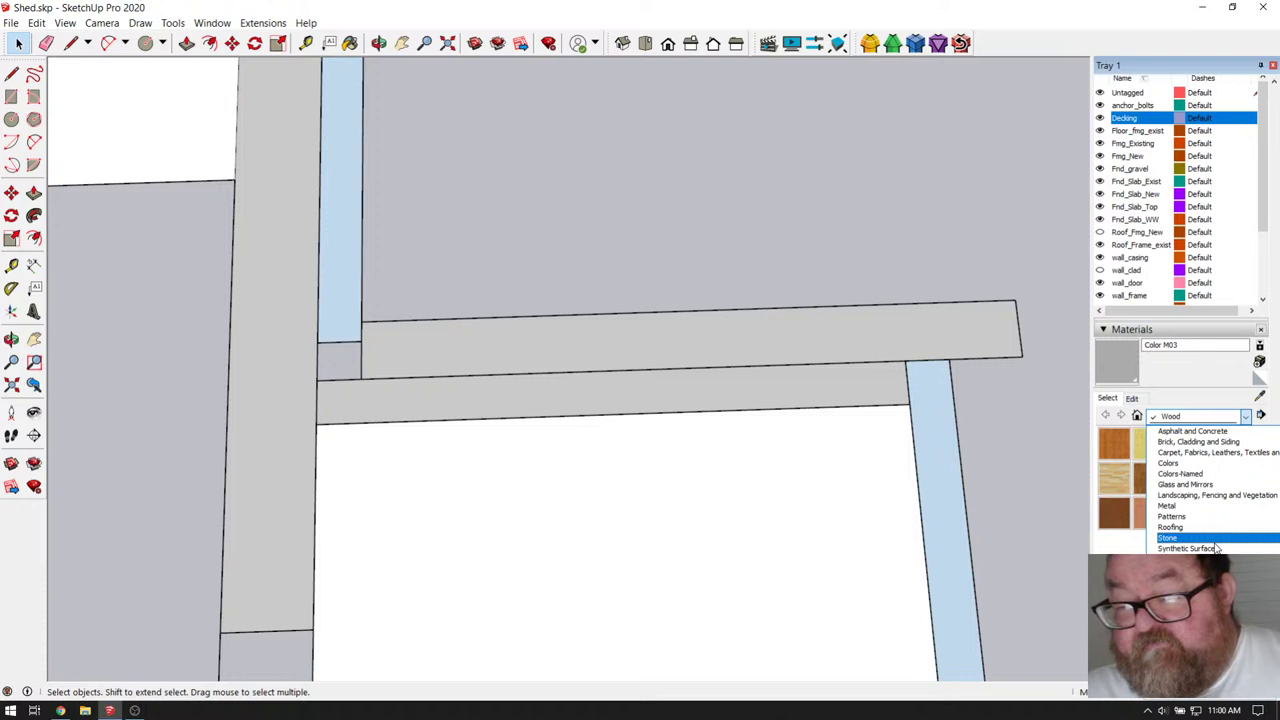
left_click(1198, 516)
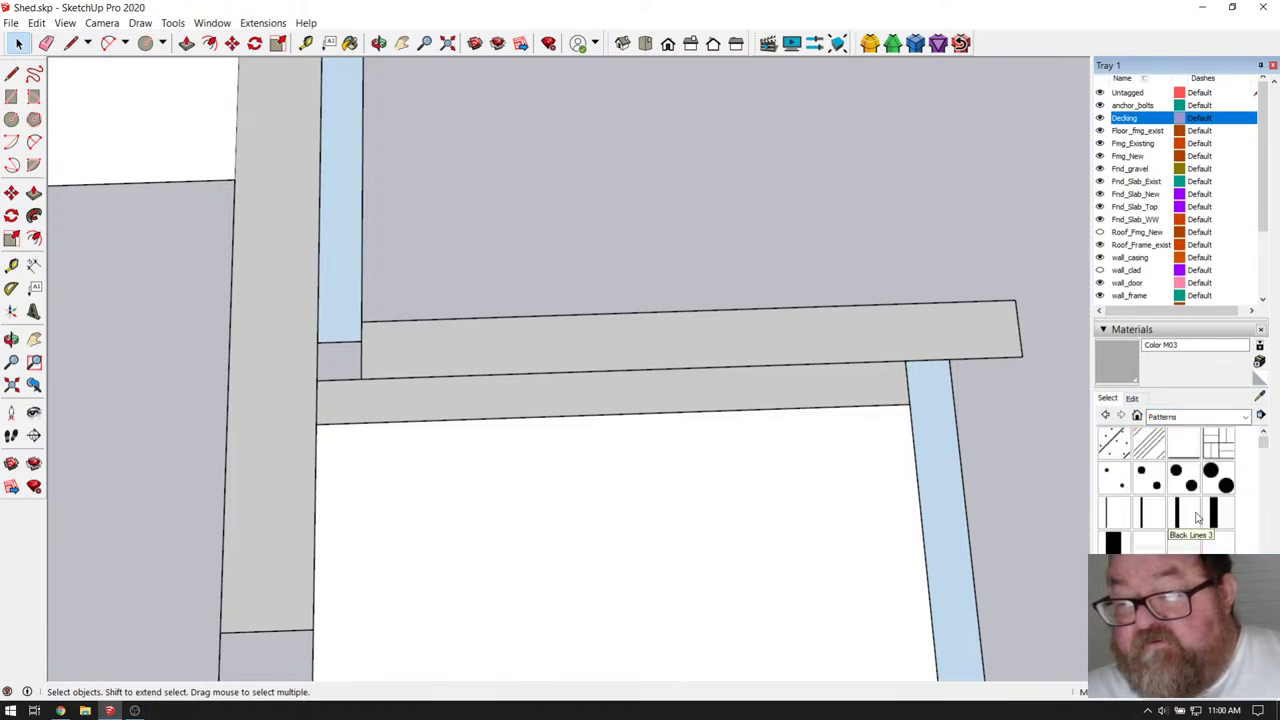
scroll(1180, 515, "down", 3)
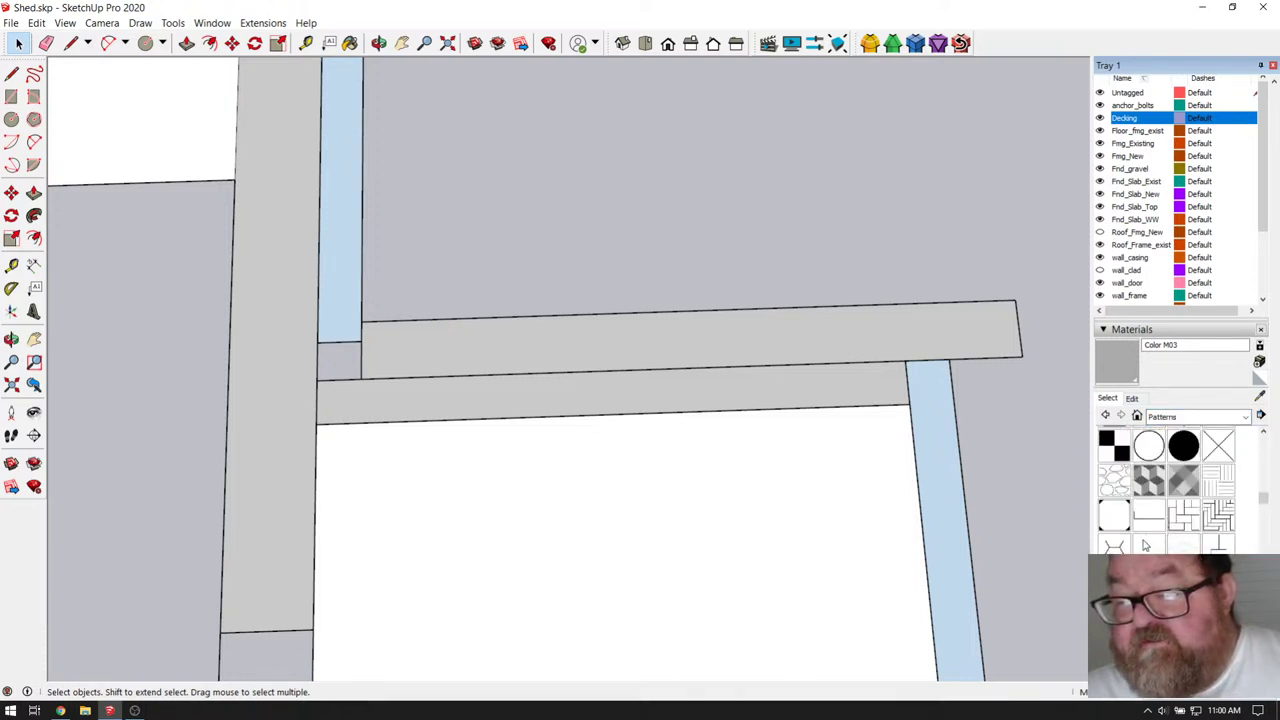
scroll(1145, 545, "up", 2)
scroll(1145, 545, "up", 5)
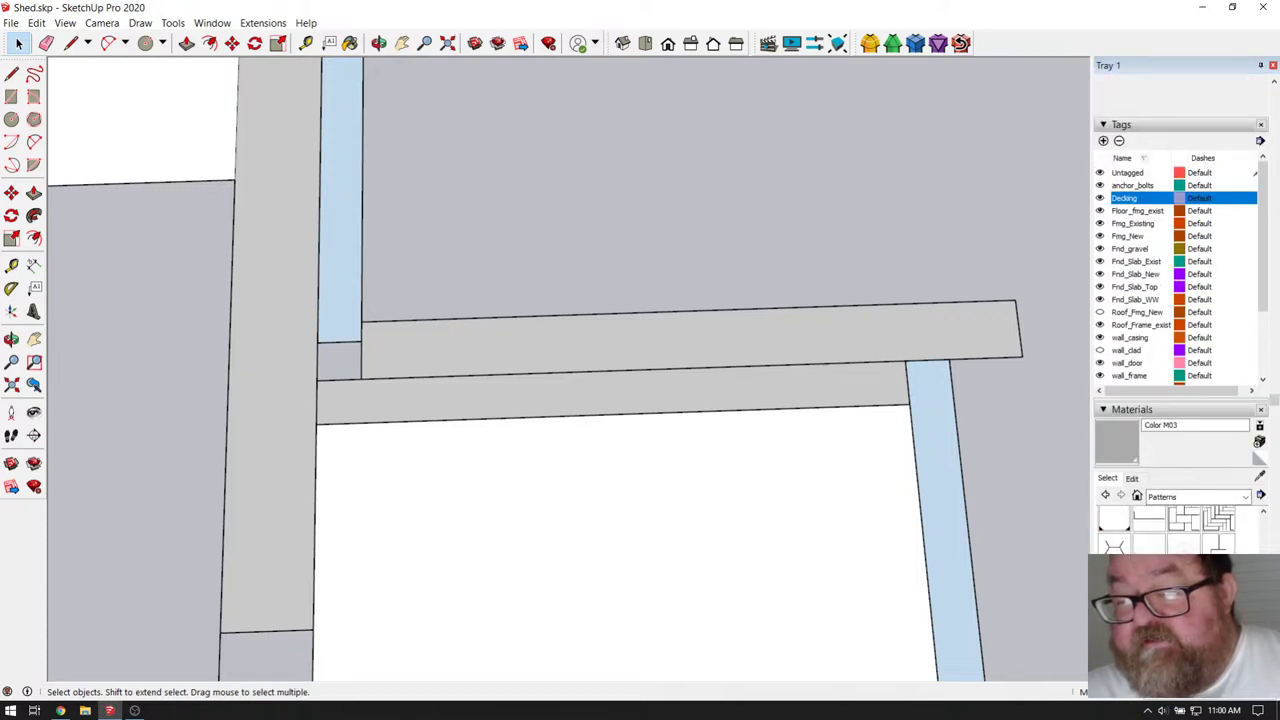
scroll(1170, 528, "down", 2)
left_click(1153, 525)
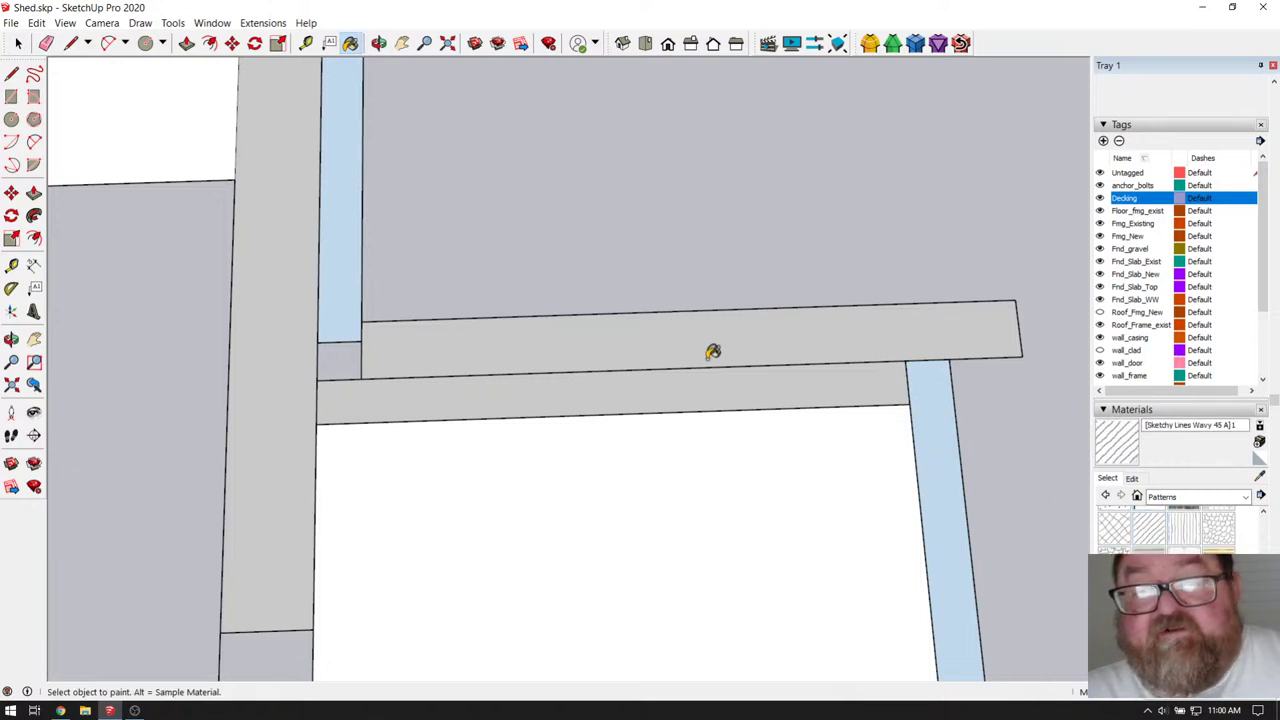
scroll(703, 354, "down", 5)
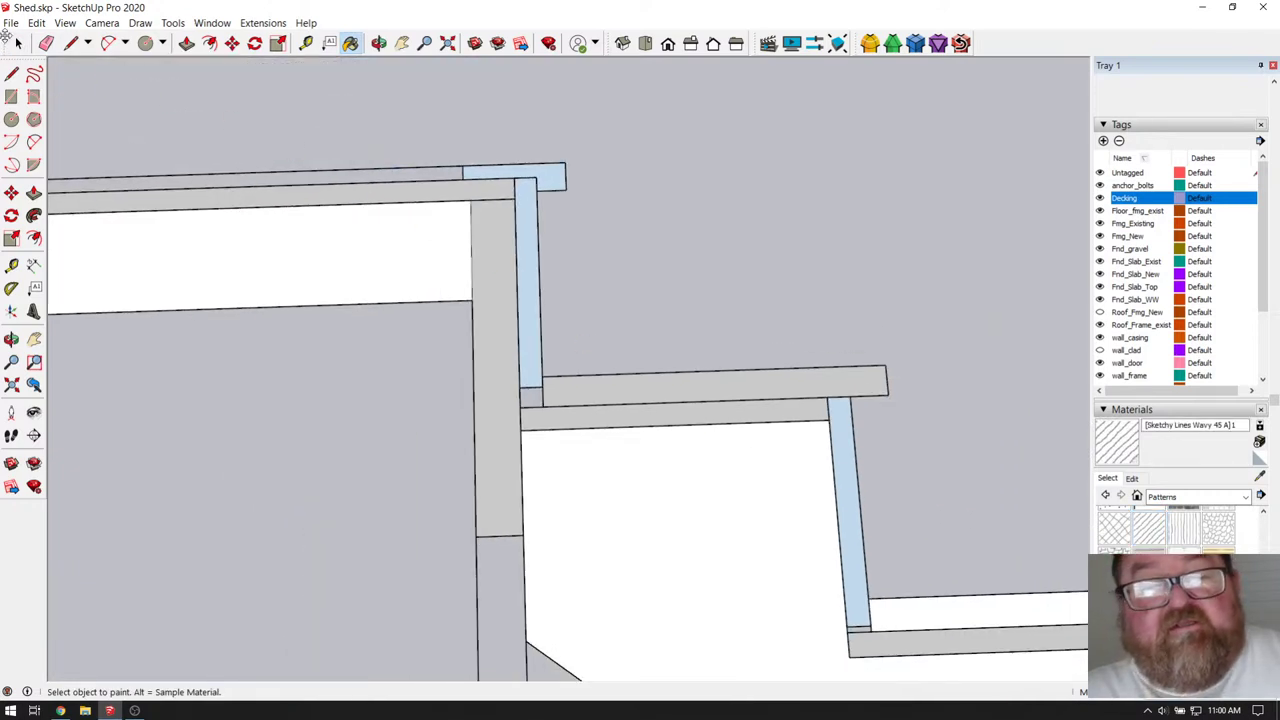
- Paint the tread face with the Sketchy Lines Wavy 45 A pattern and exit the group
key("space")
double_click(654, 397)
left_click(655, 397)
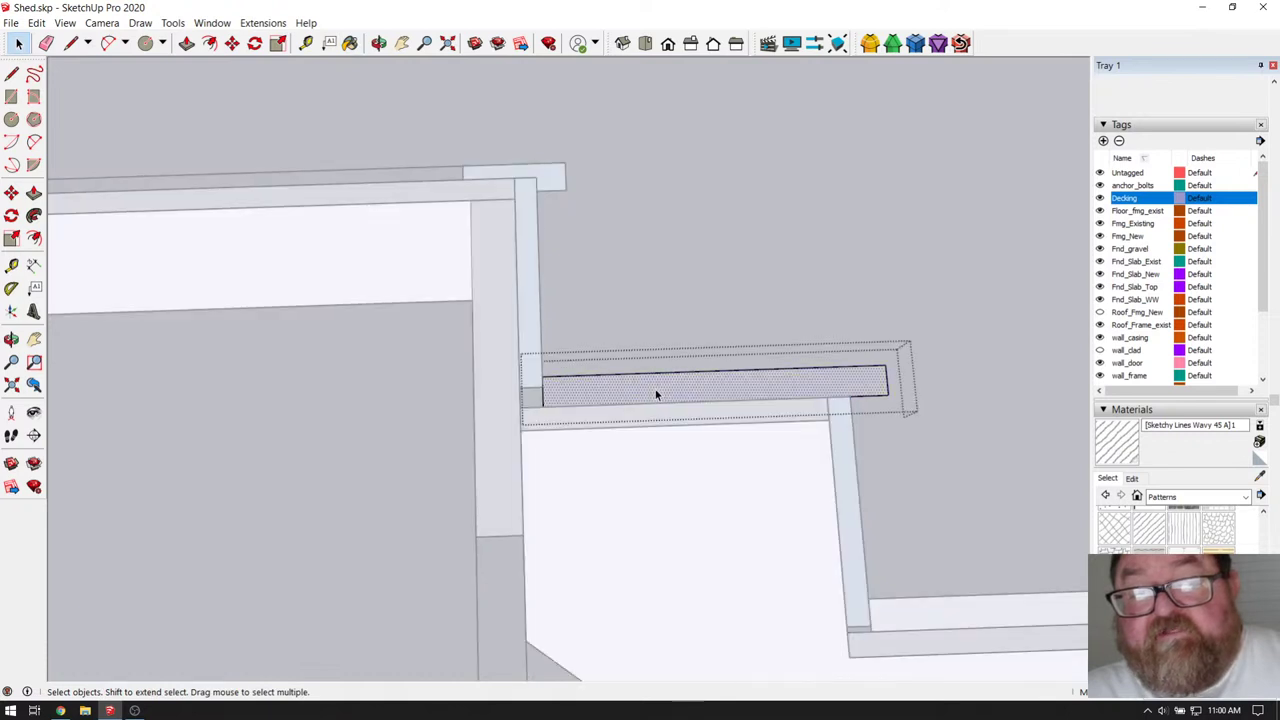
left_click(350, 43)
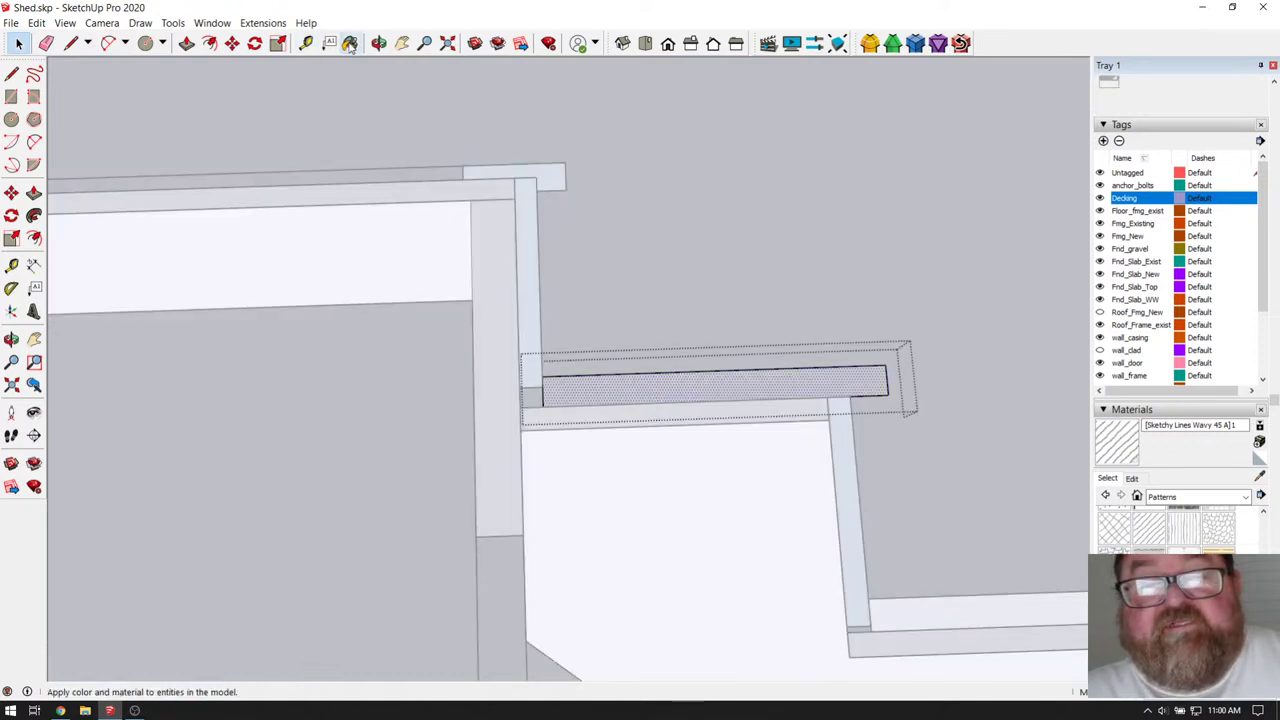
left_click(642, 376)
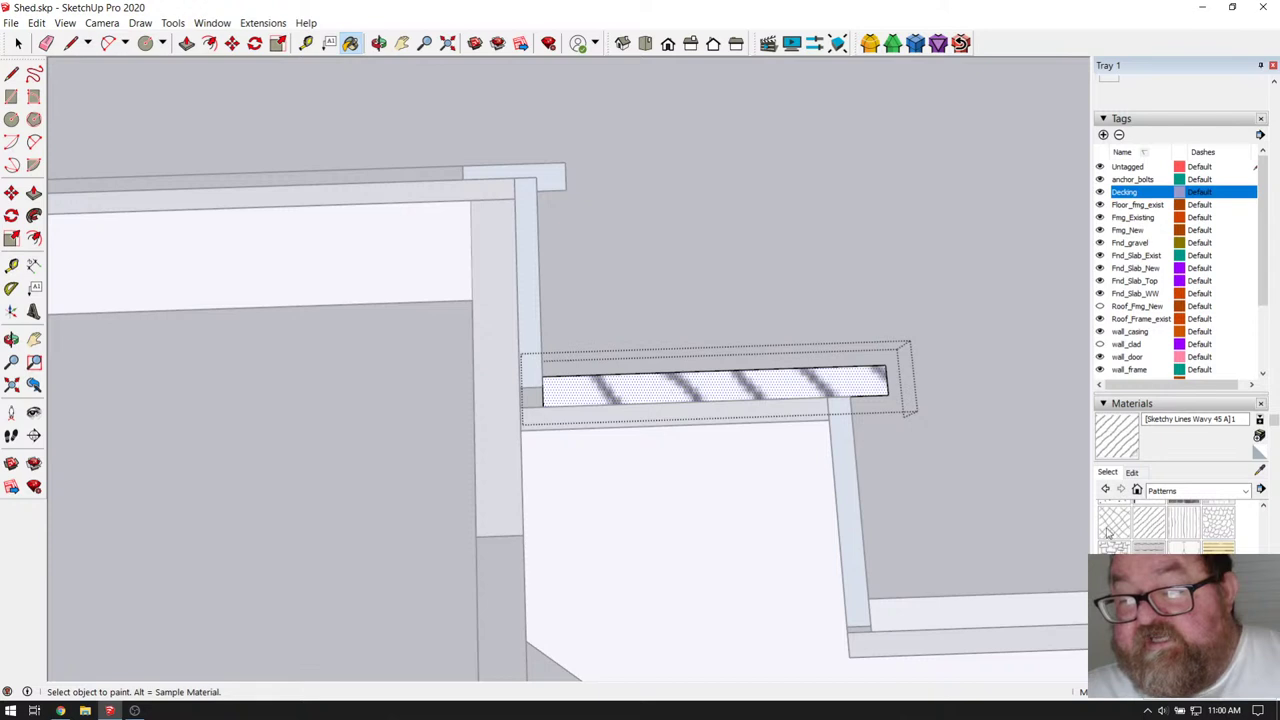
left_click(1132, 476)
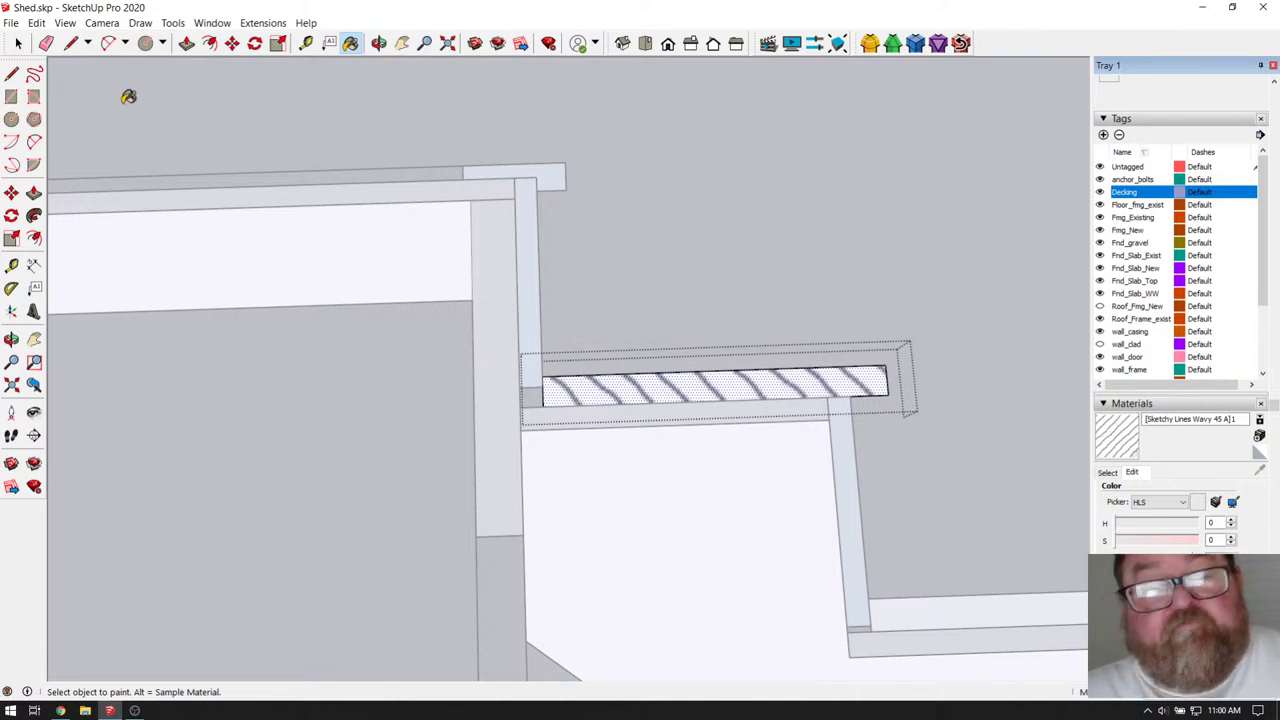
left_click(17, 43)
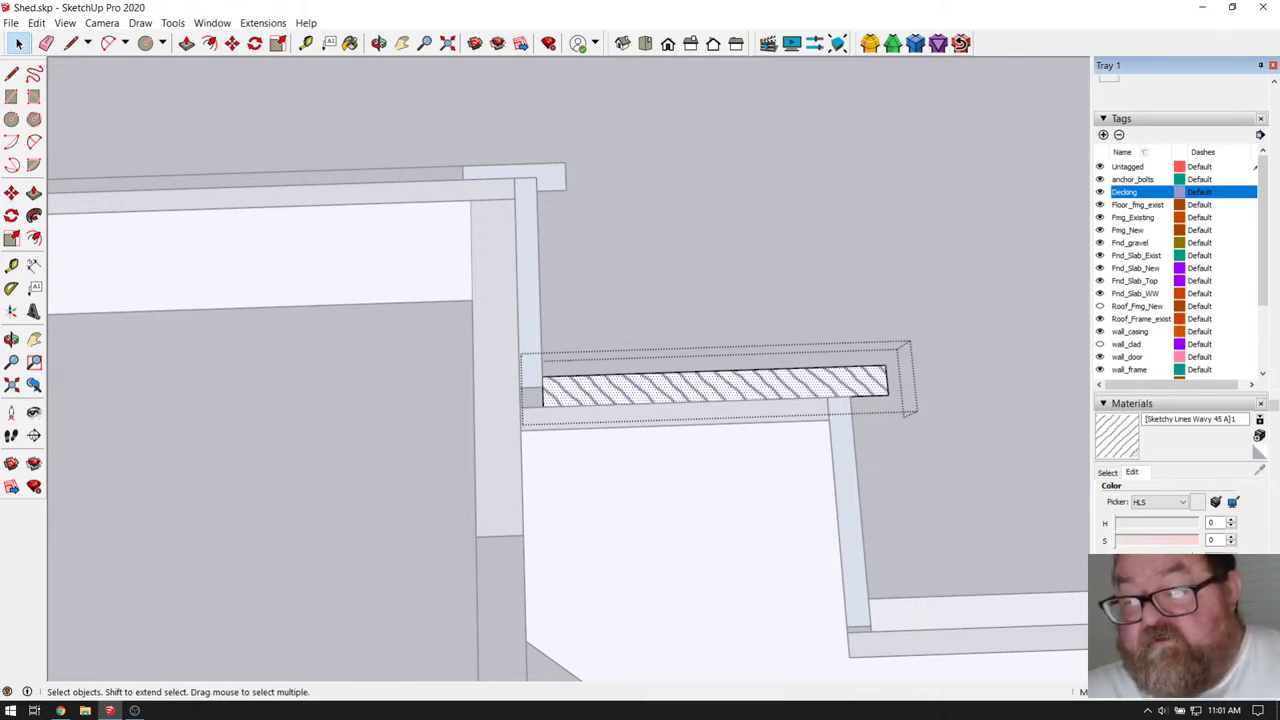
left_click(801, 322)
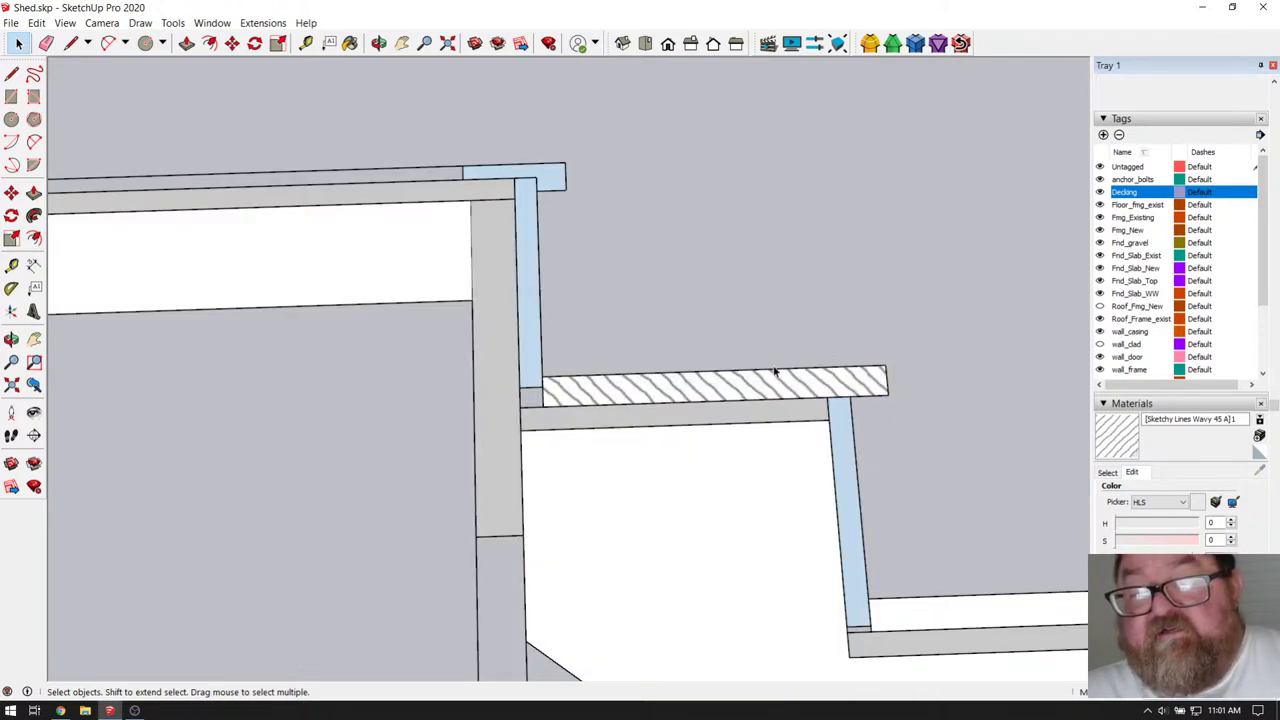
- Zoom out over the stair elevation to review boards on every step and the landing
scroll(740, 376, "down", 2)
scroll(717, 451, "up", 3)
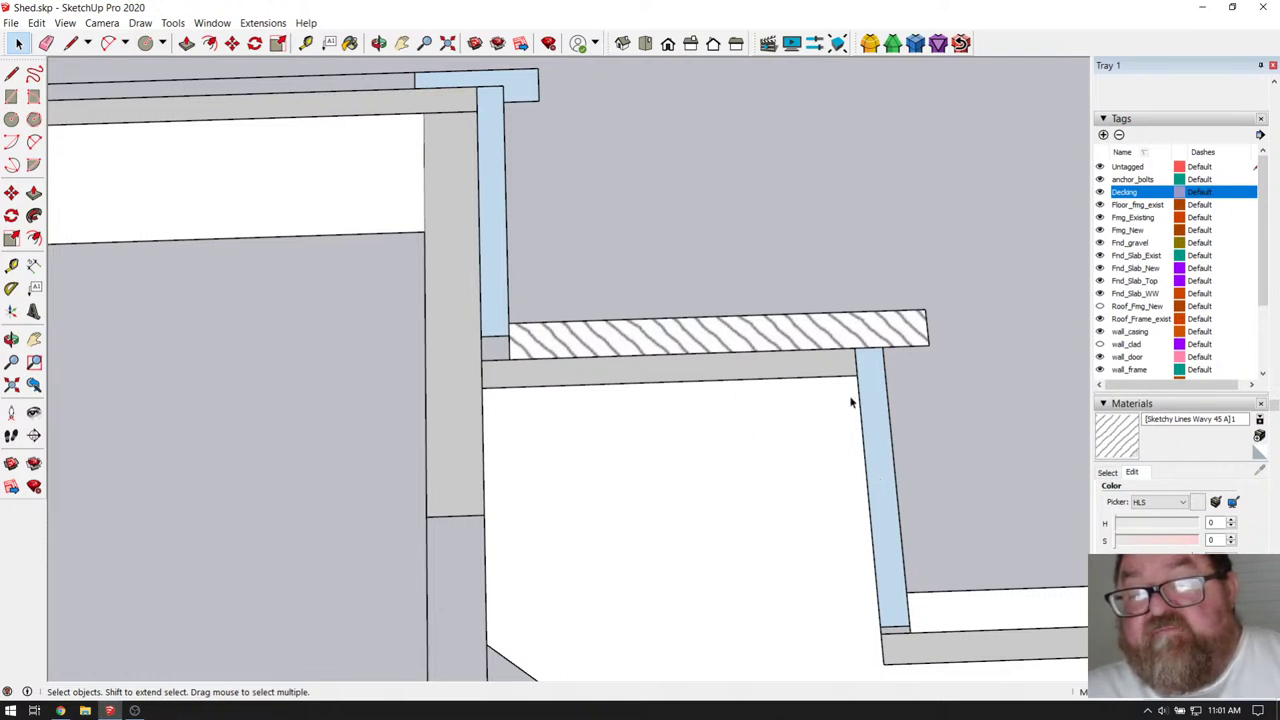
scroll(789, 432, "down", 5)
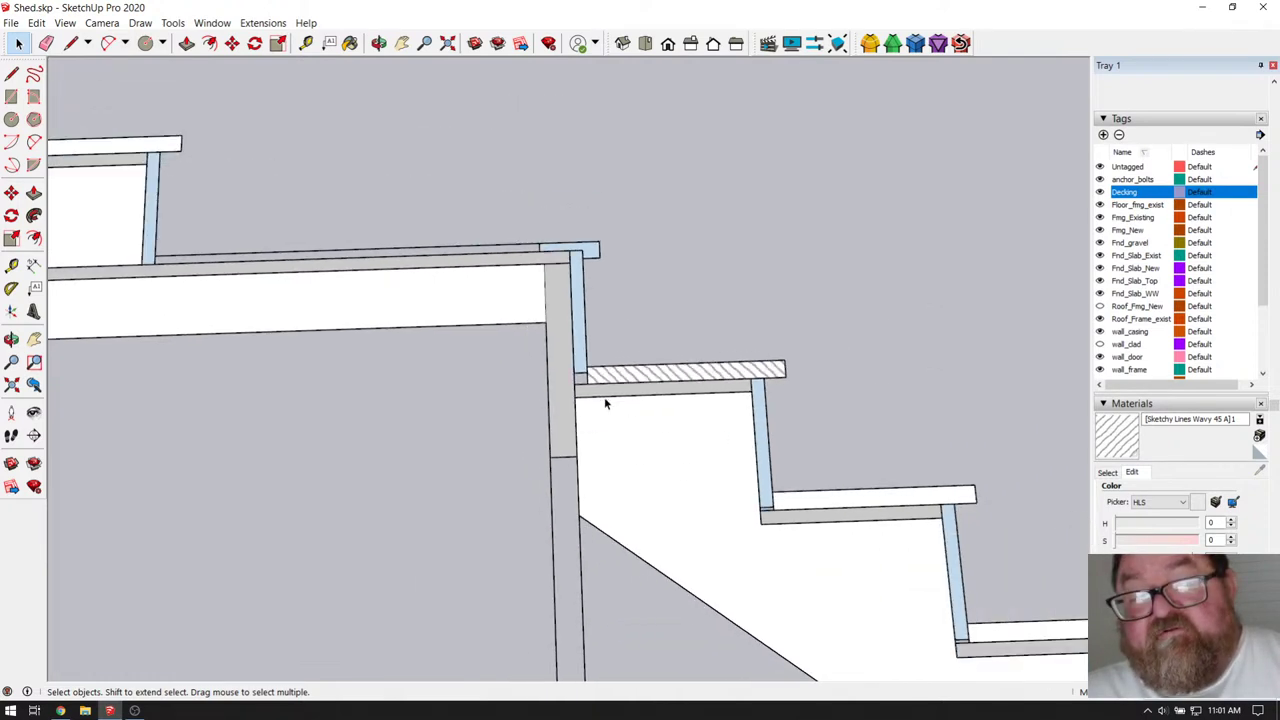
scroll(758, 458, "up", 3)
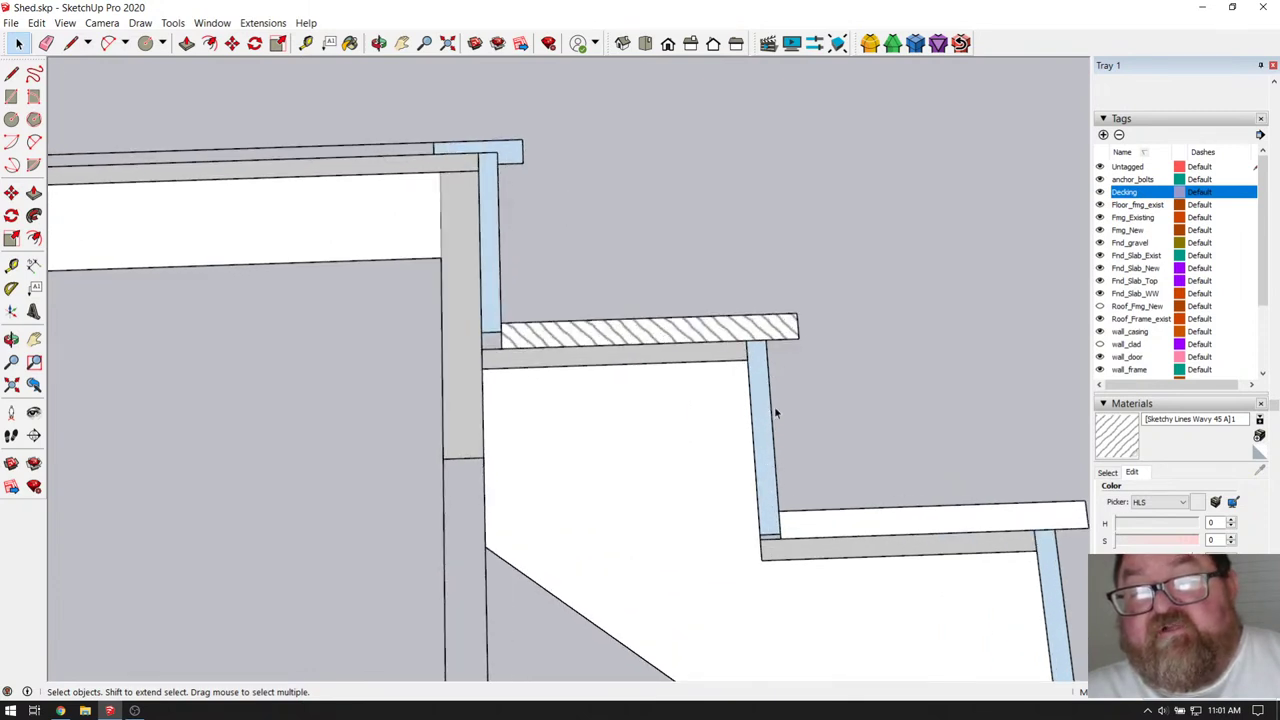
scroll(717, 391, "down", 6)
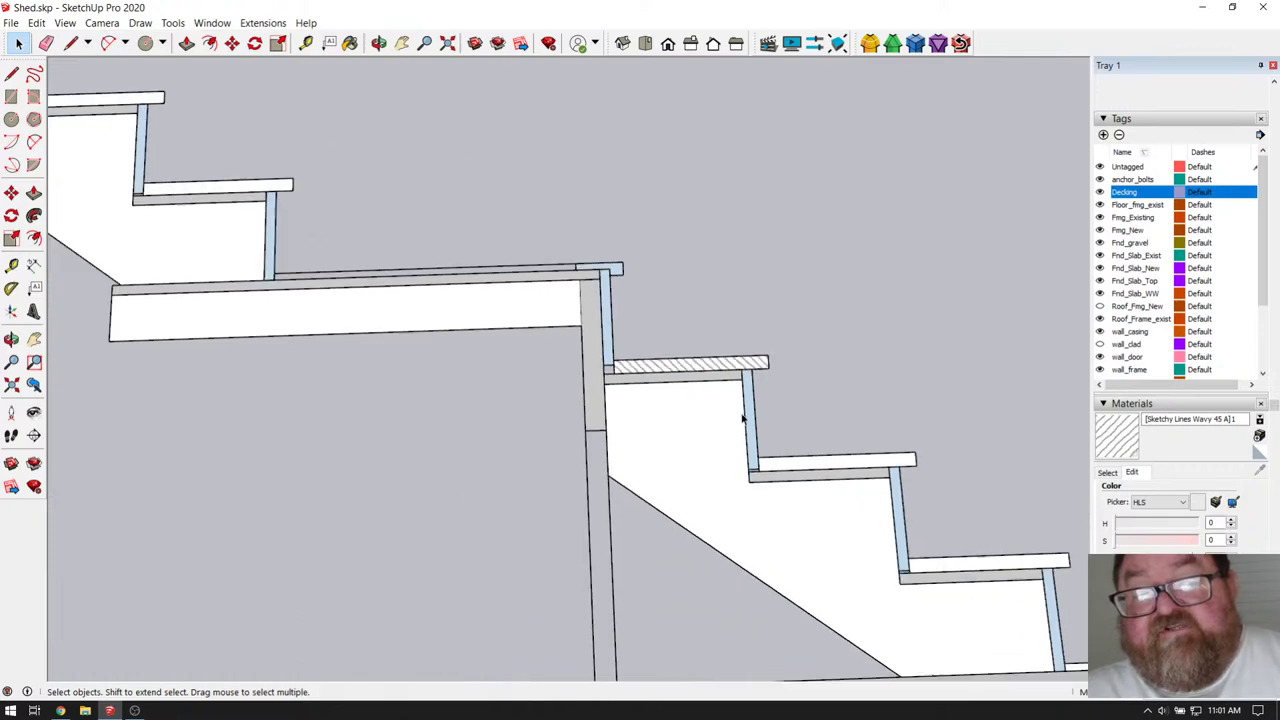
scroll(826, 471, "down", 5)
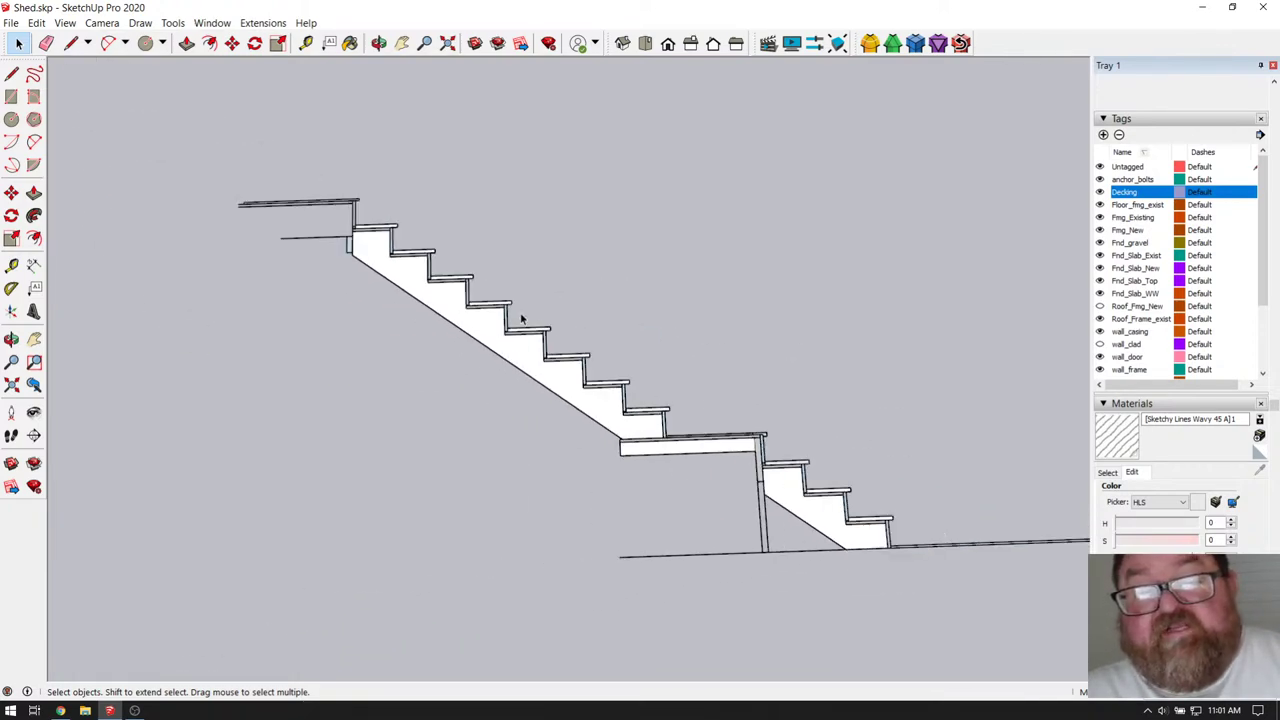
scroll(736, 472, "down", 2)
scroll(720, 320, "down", 4)
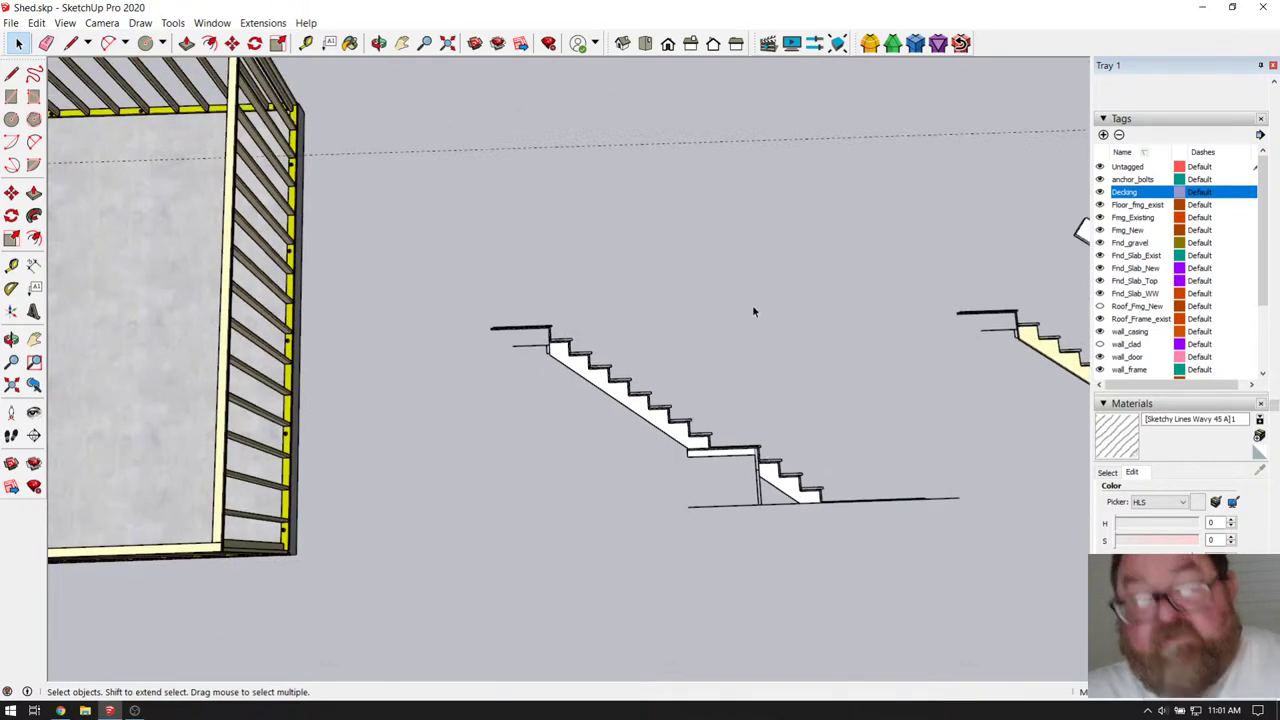
- Undo three times, bringing back the white backdrop panel, and zoom out to the whole shed
key("ctrl+z")
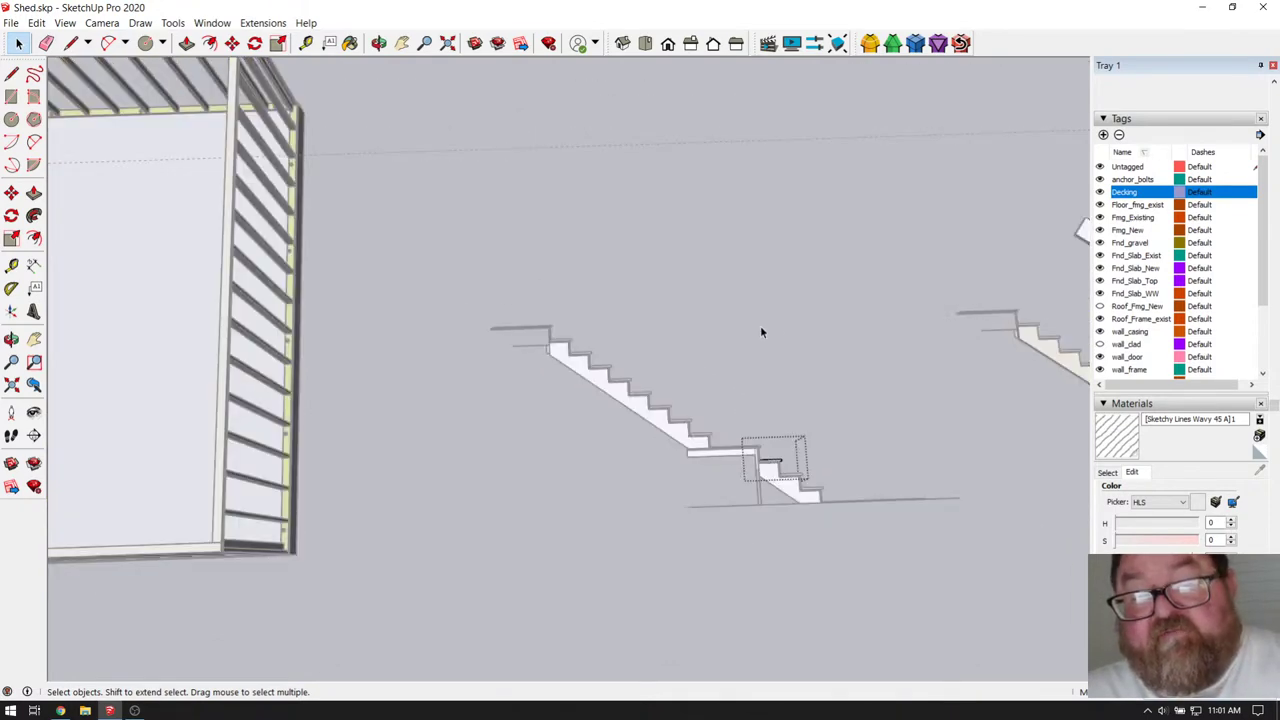
key("ctrl+z")
key("ctrl+z")
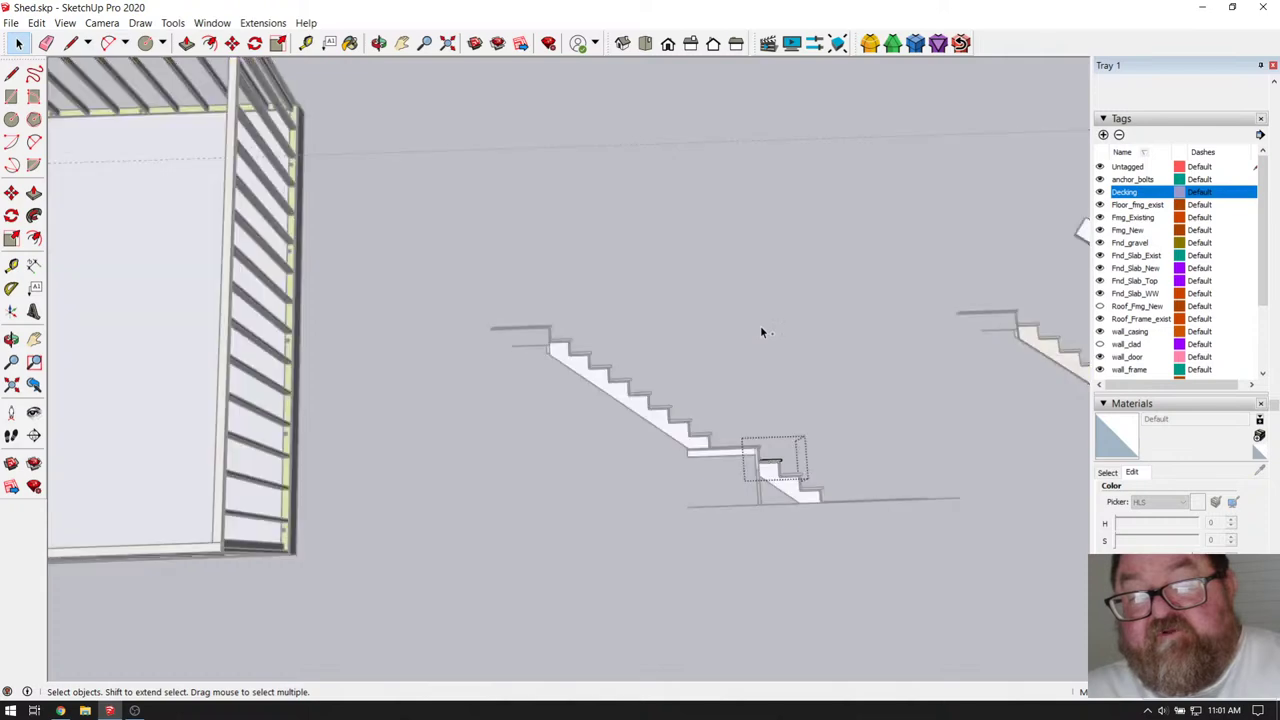
key("ctrl+z")
key("ctrl+z")
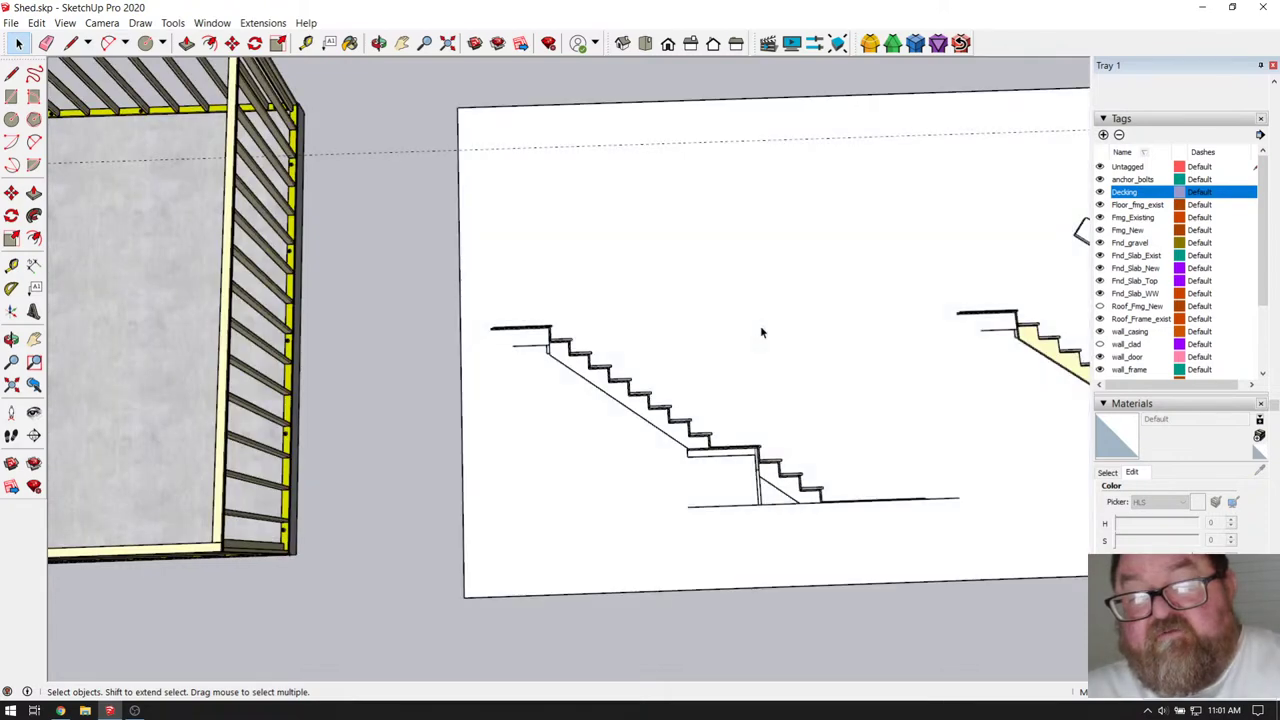
scroll(875, 488, "up", 5)
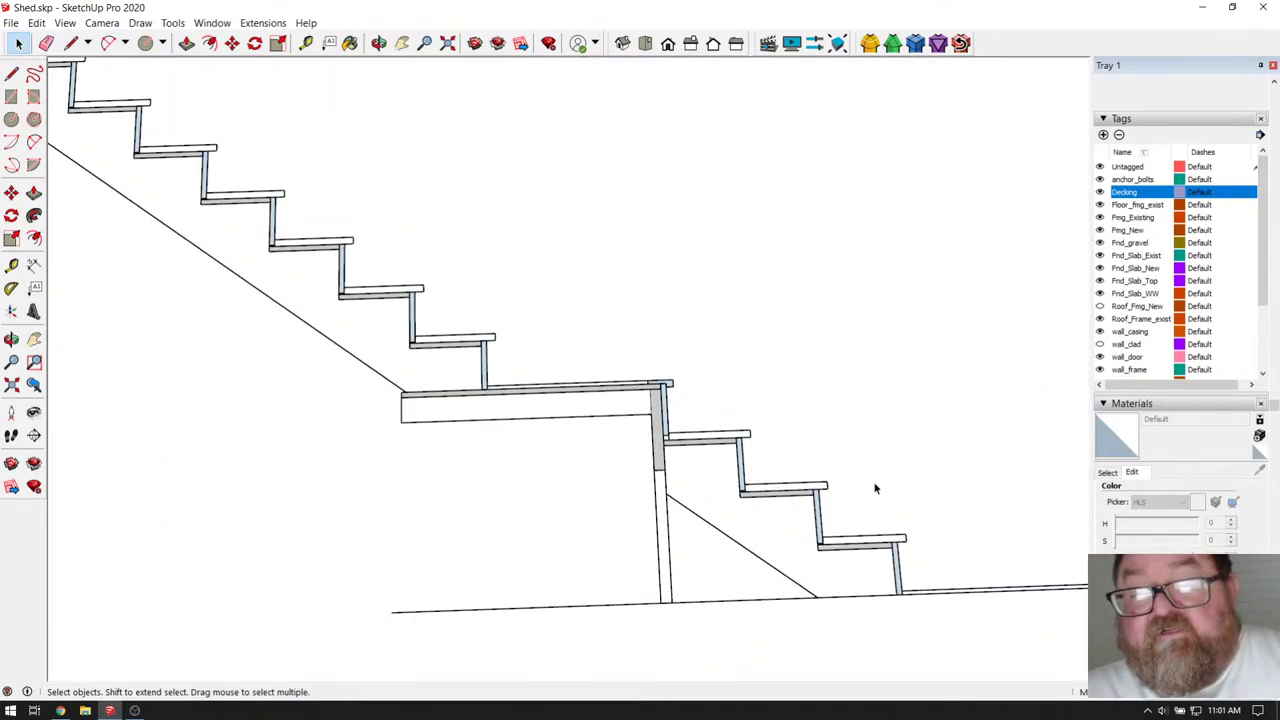
scroll(914, 465, "down", 5)
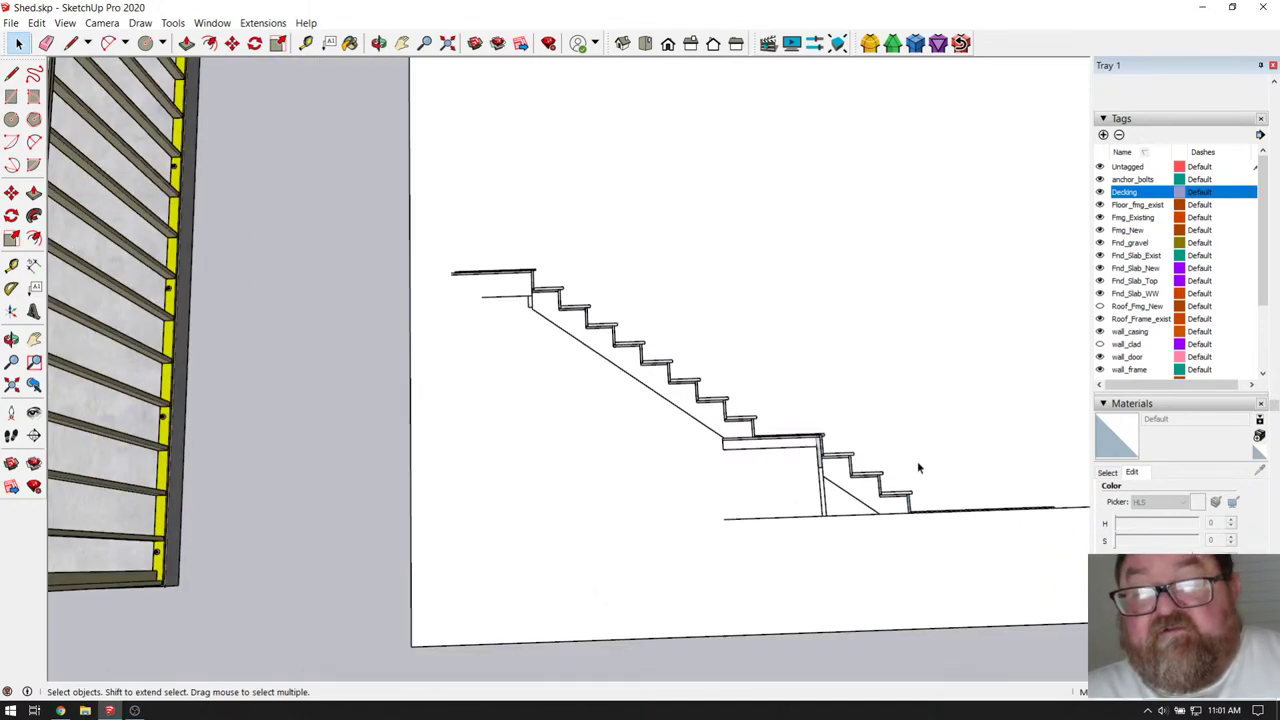
scroll(917, 461, "down", 8)
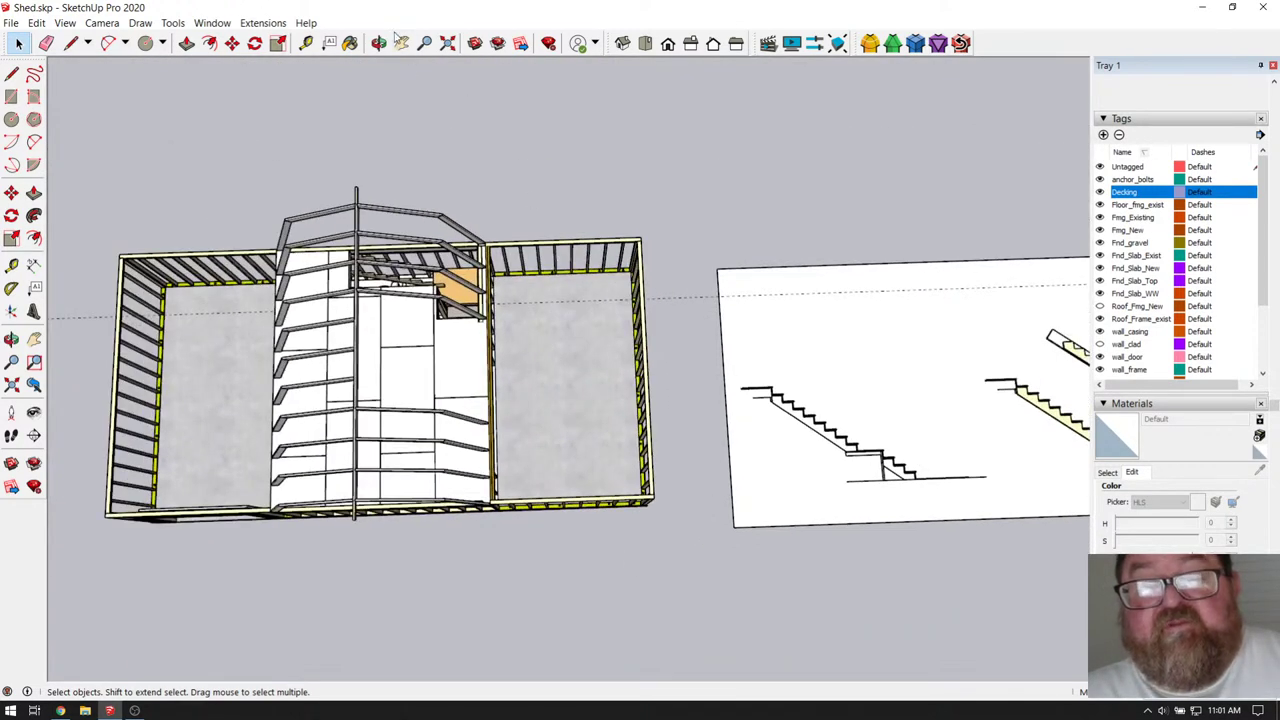
- Orbit and zoom into the shed to see the underside of the OSB landing and its posts
left_click(379, 43)
left_click_drag(390, 150, 397, 211)
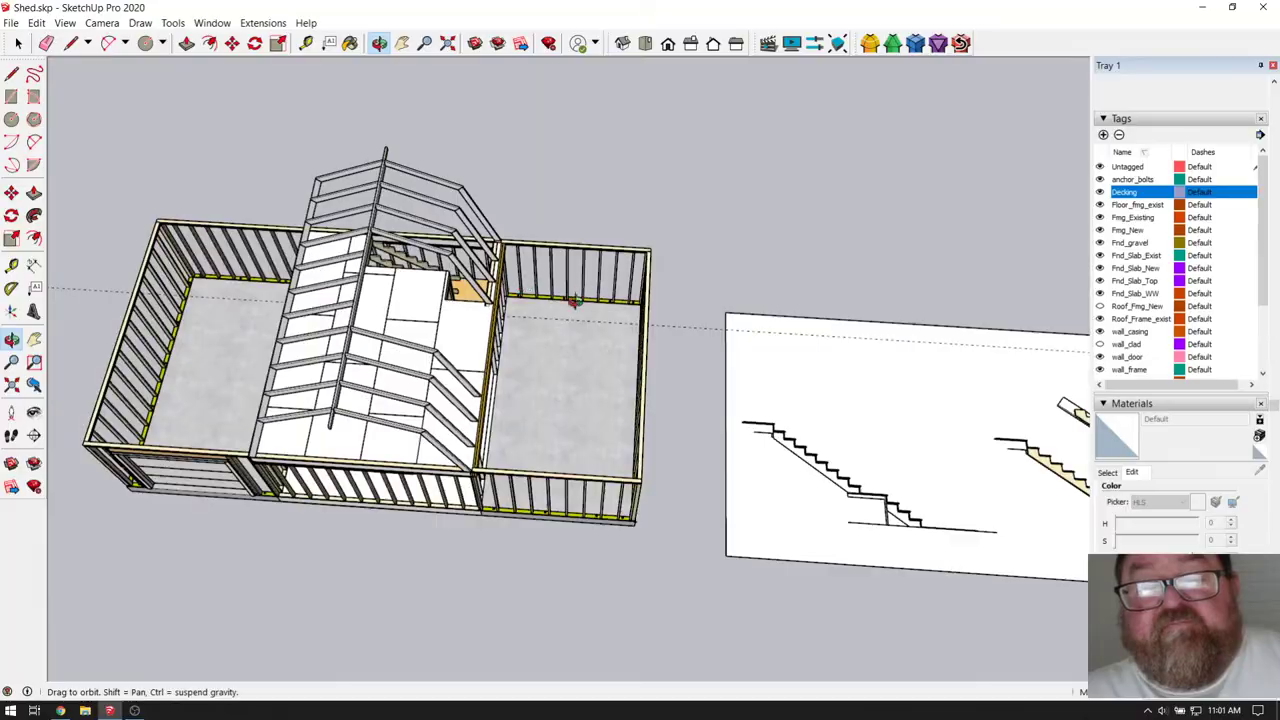
left_click_drag(573, 302, 578, 271)
scroll(742, 272, "up", 6)
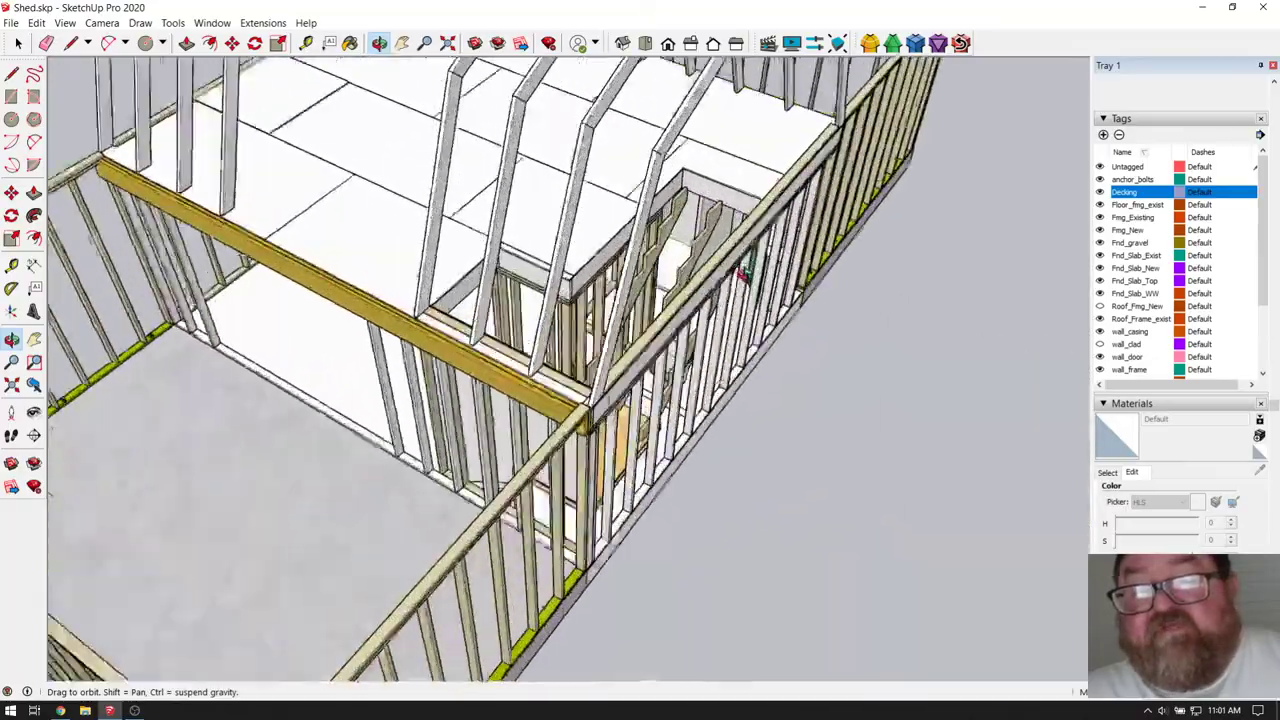
left_click_drag(742, 273, 507, 253)
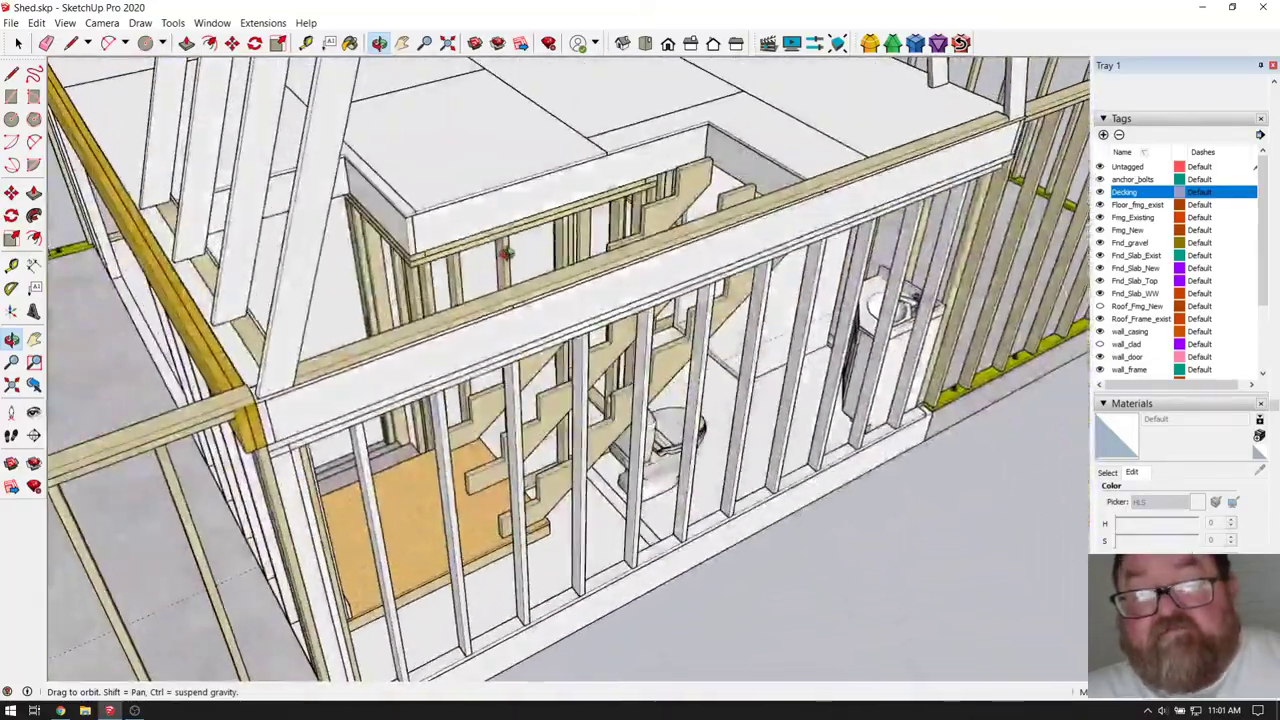
scroll(310, 260, "down", 5)
scroll(488, 328, "down", 3)
left_click_drag(509, 472, 422, 421)
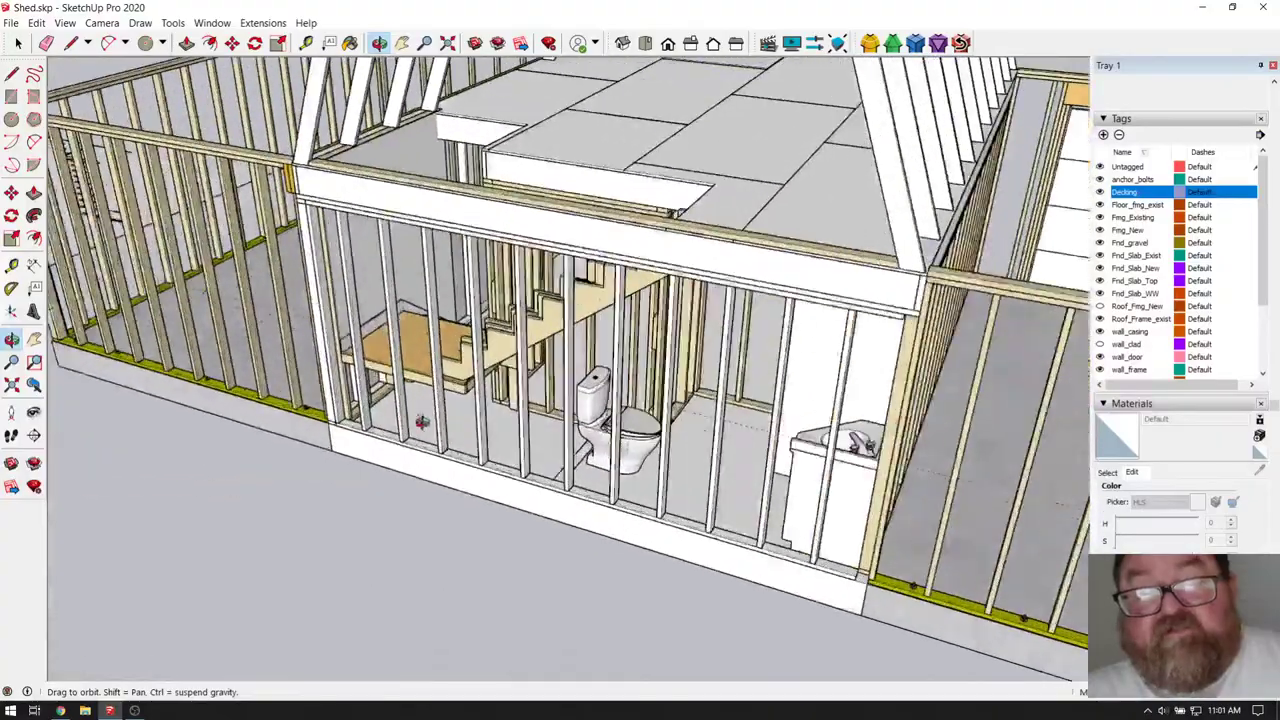
scroll(422, 421, "up", 6)
scroll(537, 366, "up", 4)
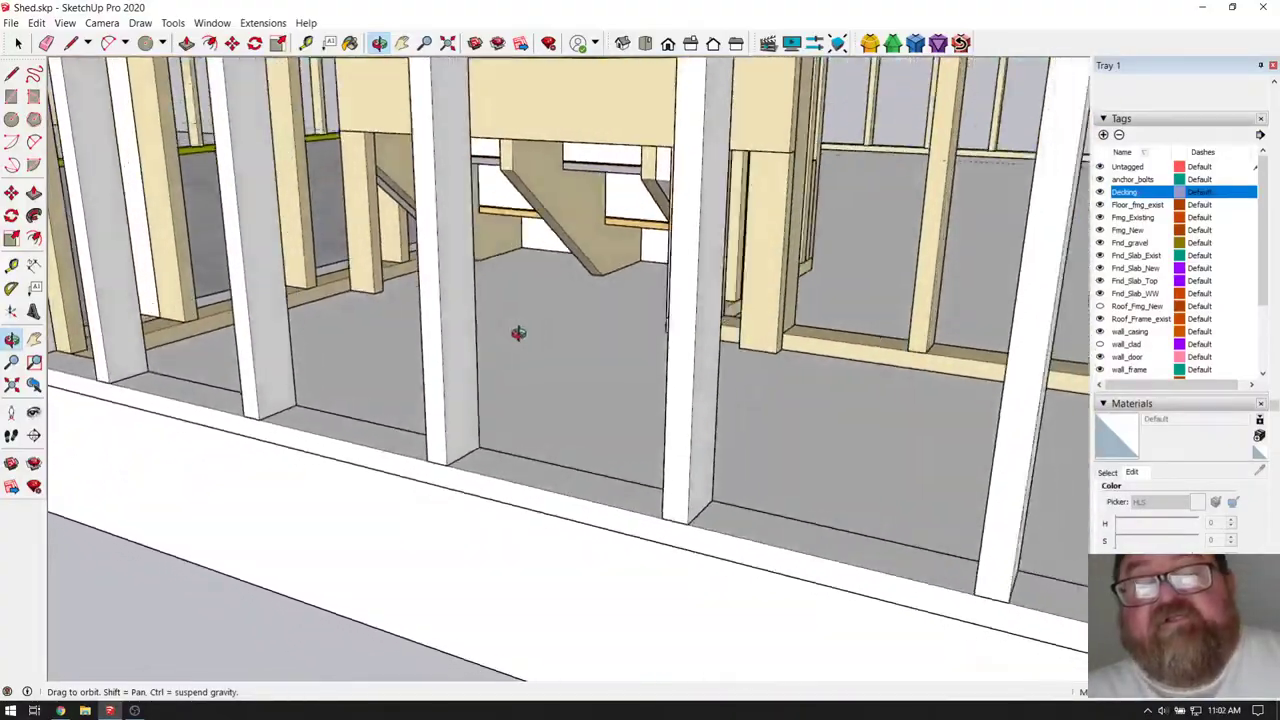
scroll(510, 350, "down", 2)
scroll(540, 374, "up", 3)
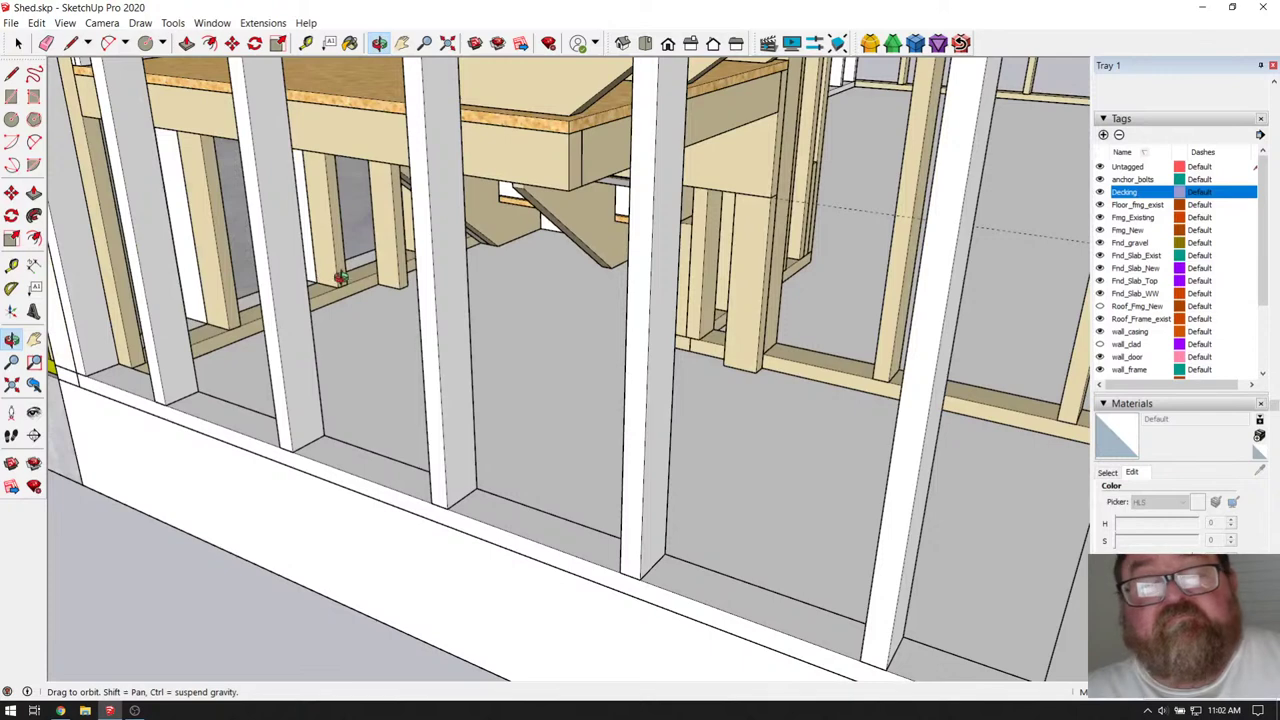
- Inside the landing group, move both posts under the landing along the red axis
left_click(18, 43)
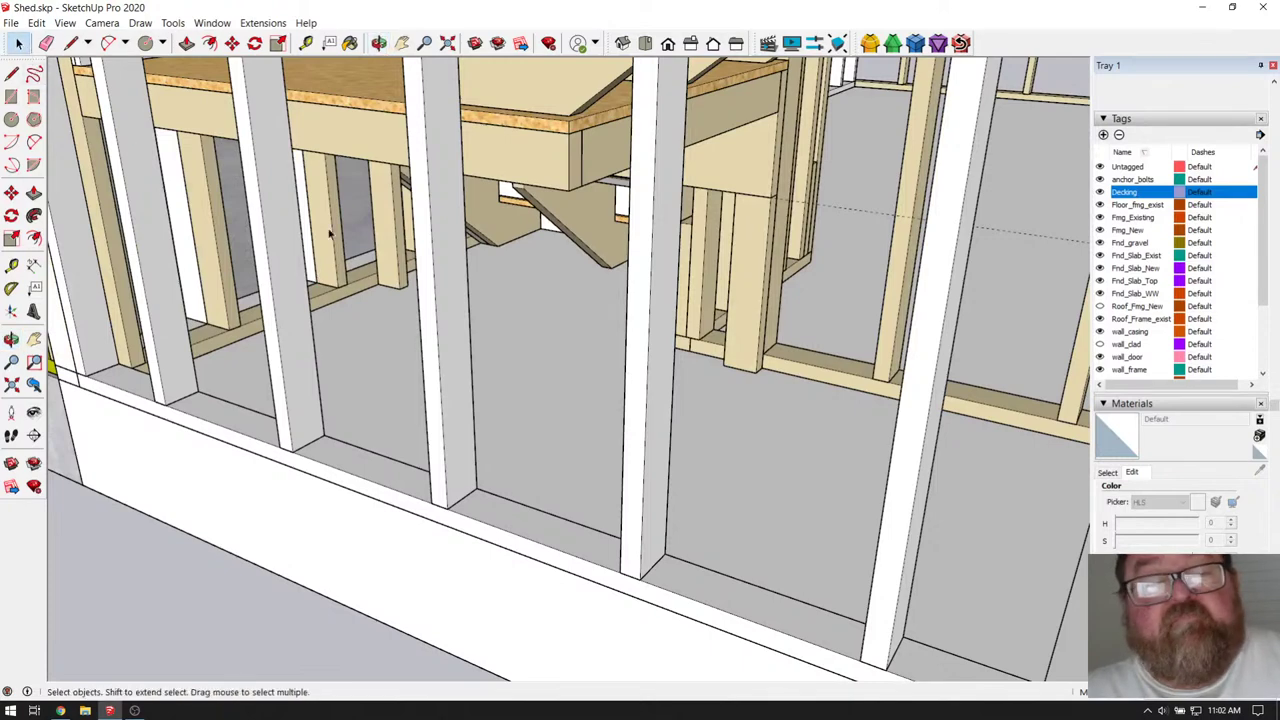
left_click(387, 265)
double_click(387, 265)
left_click(387, 265)
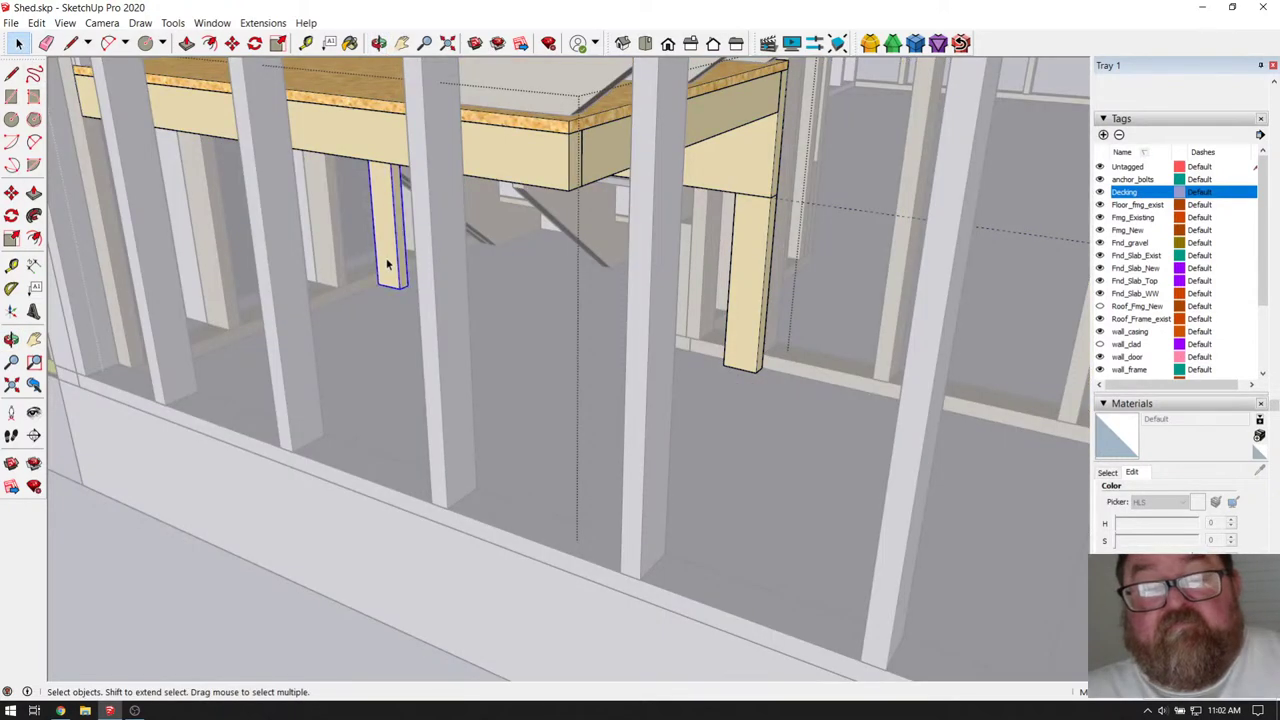
left_click(745, 350)
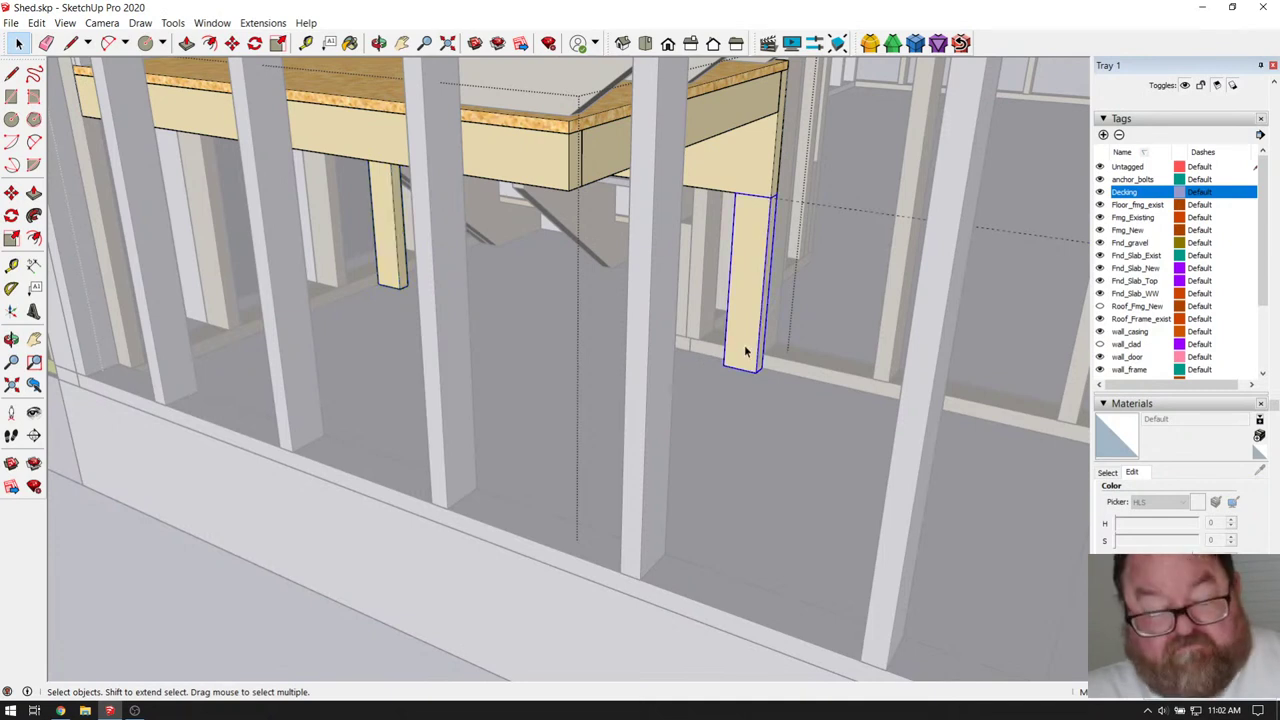
left_click(388, 262, "shift")
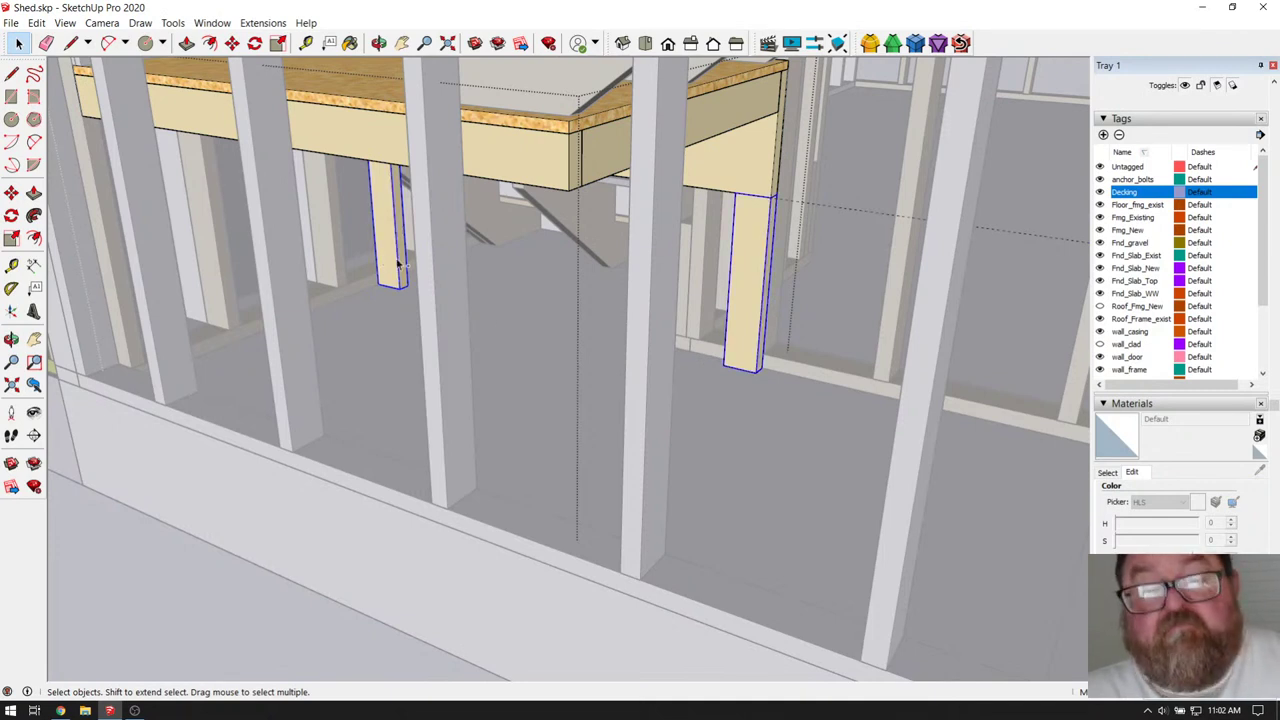
left_click(232, 43)
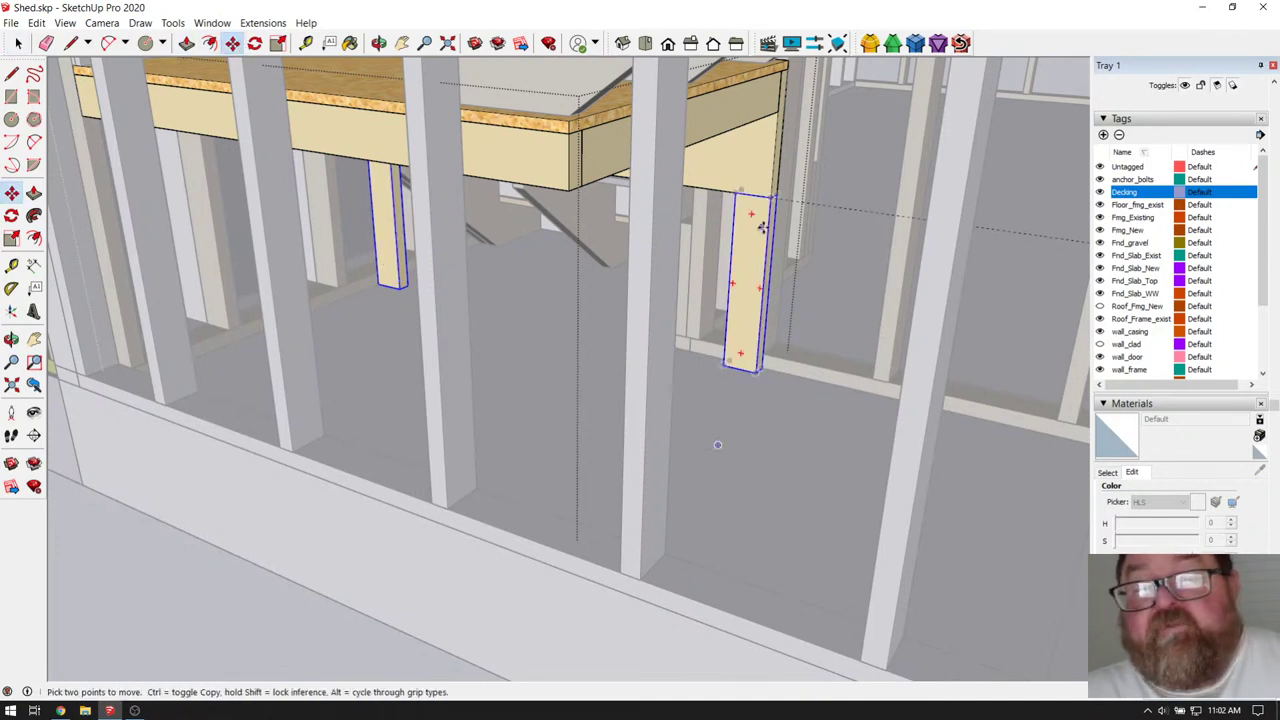
left_click(770, 195)
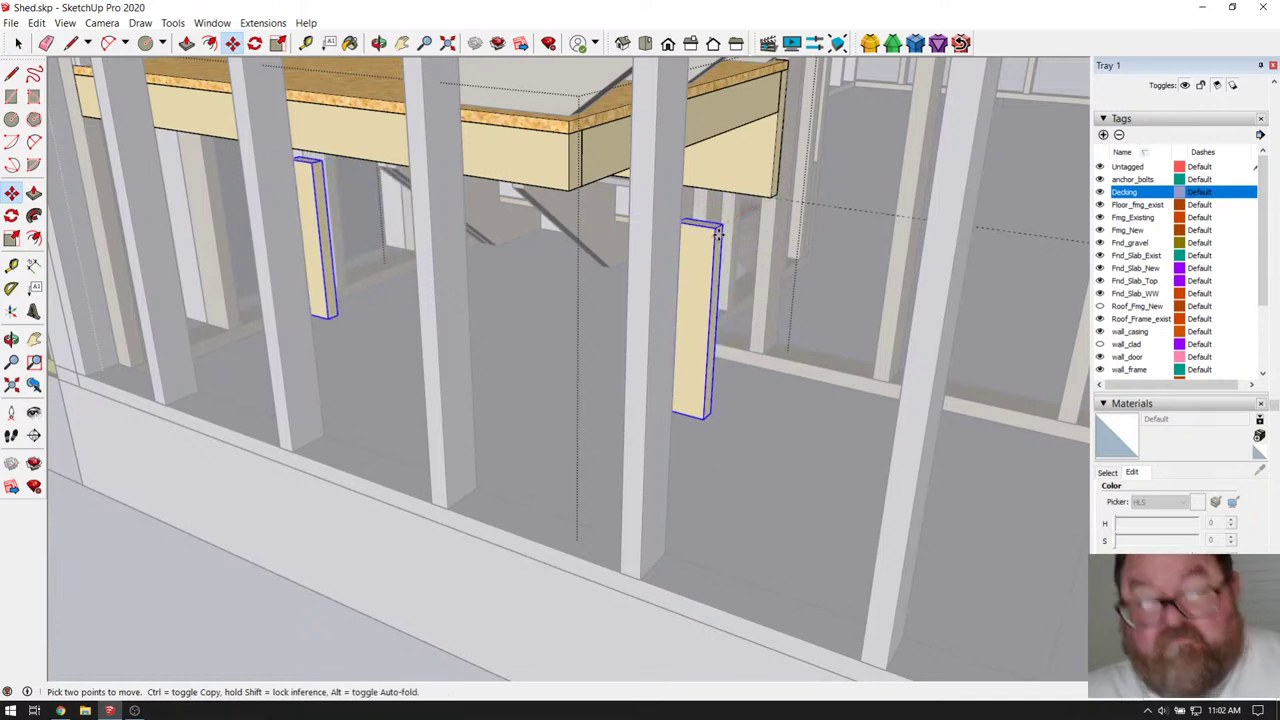
left_click(605, 285)
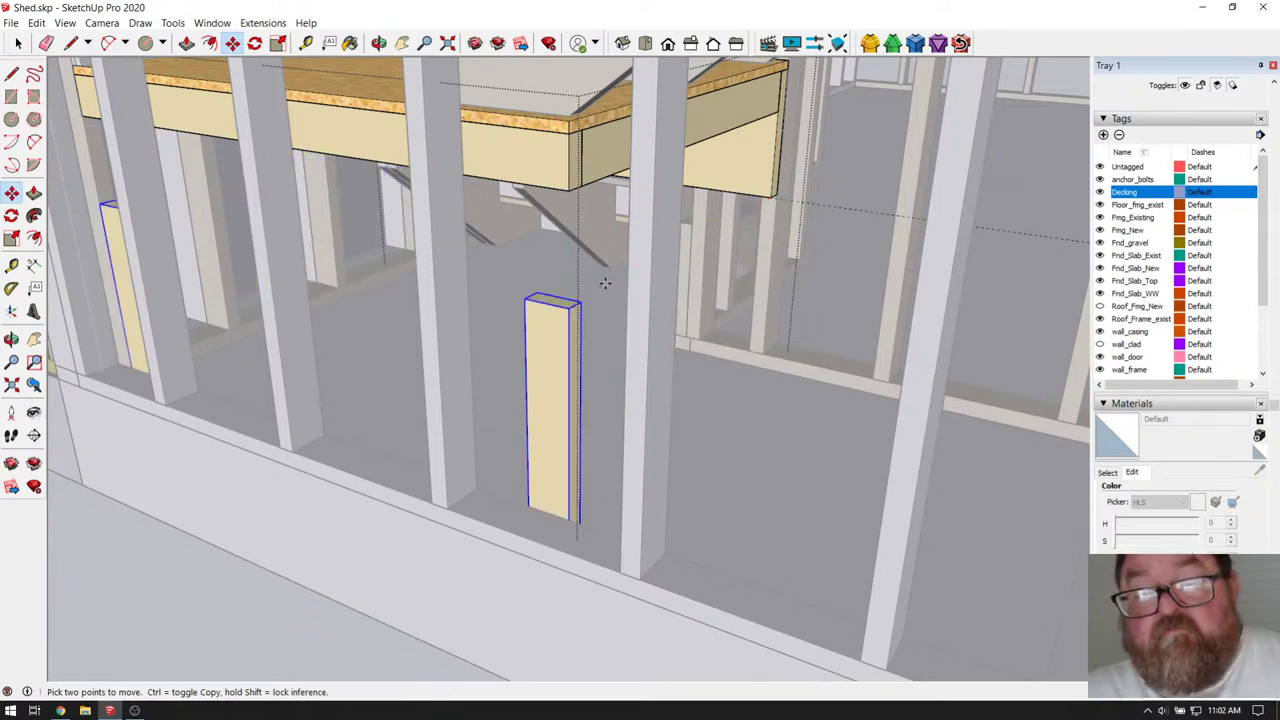
scroll(686, 394, "down", 1)
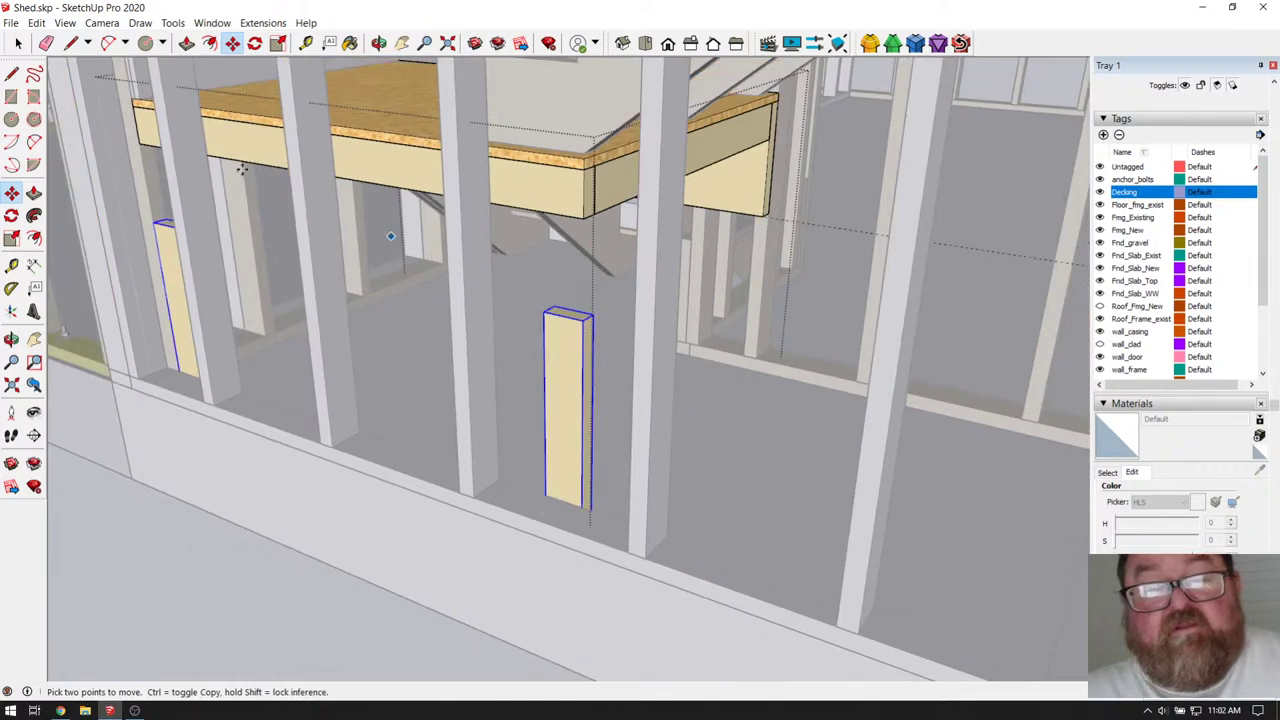
- Push/pull one post's top face to change its height
left_click(19, 44)
double_click(567, 319)
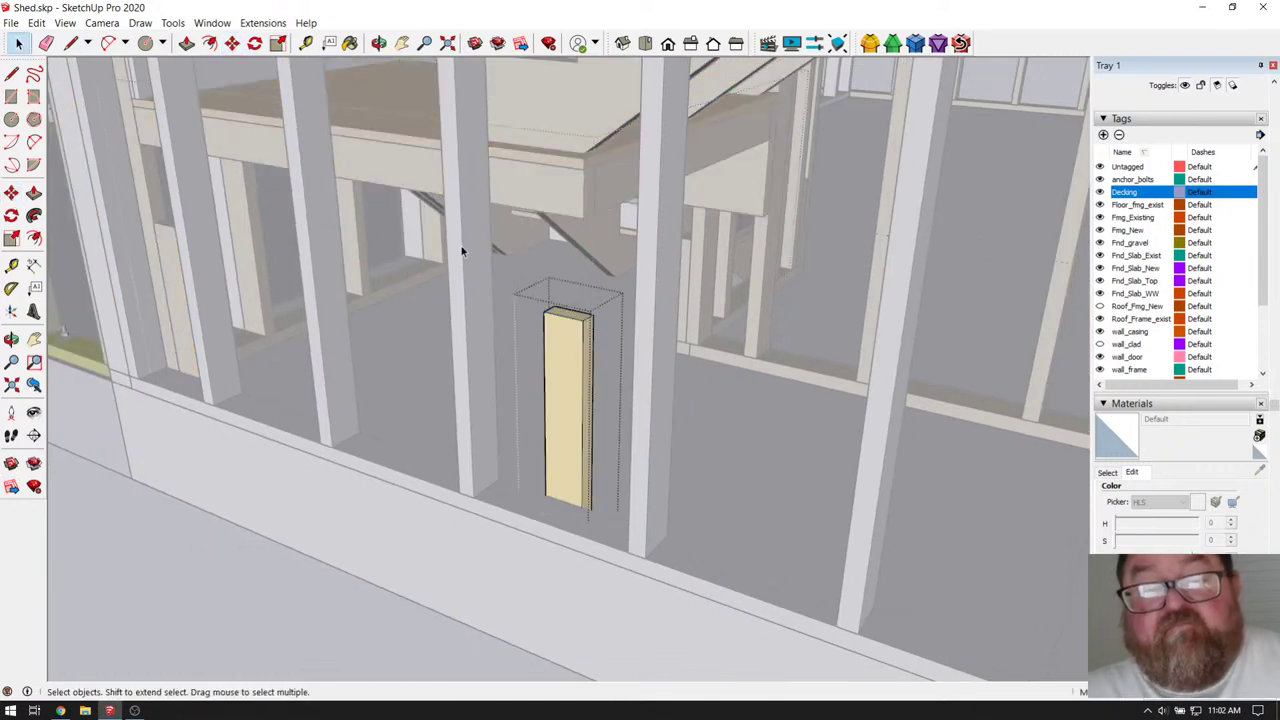
key("p")
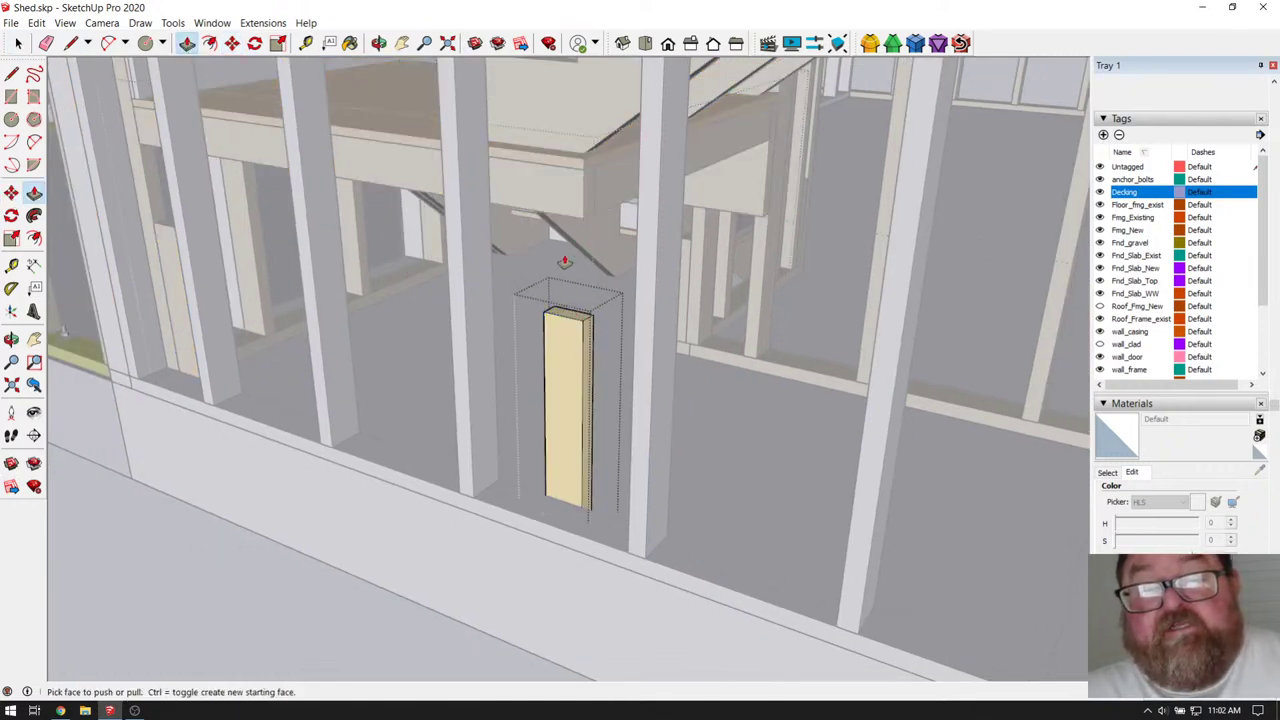
left_click(556, 316)
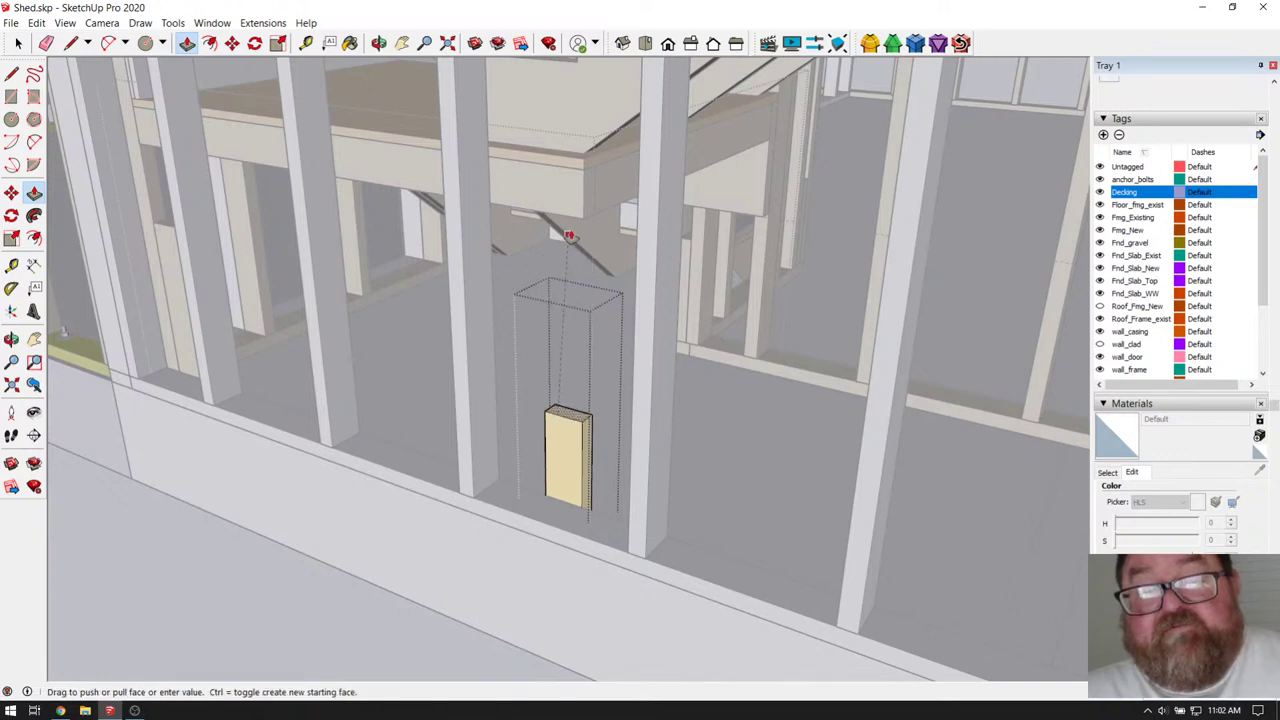
left_click(585, 217)
middle_click_drag(585, 217, 518, 335)
key("space")
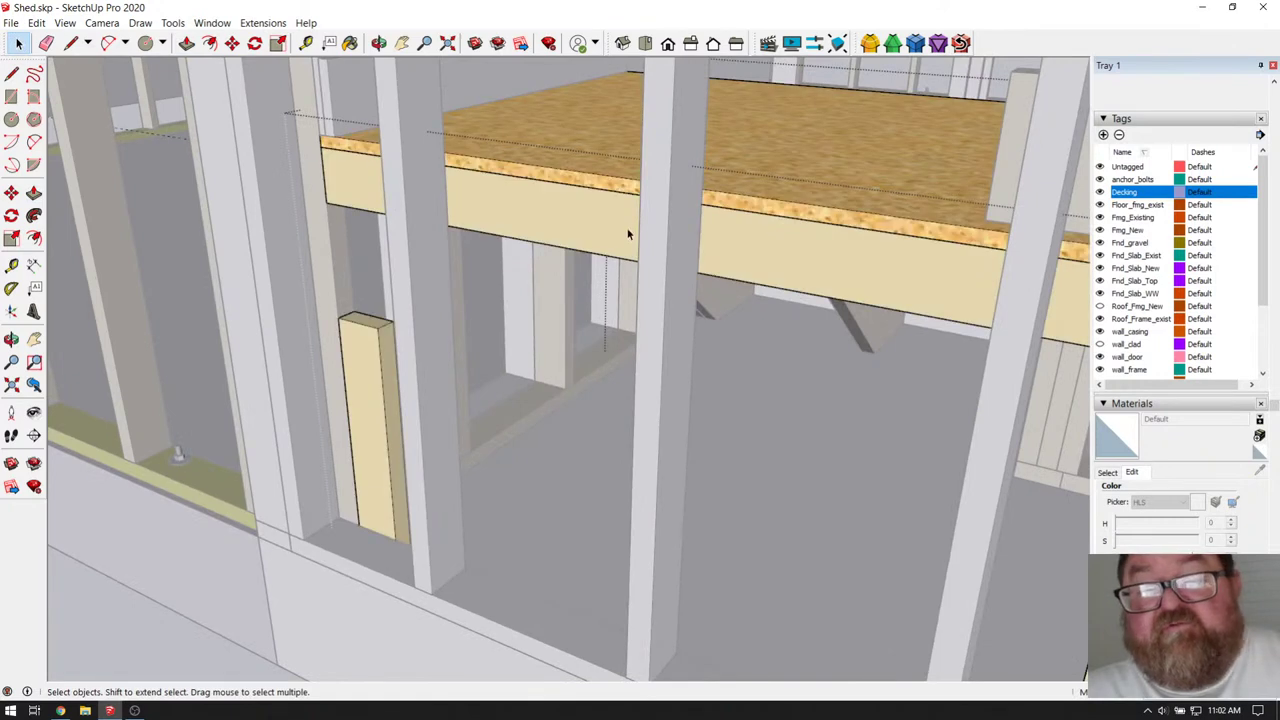
double_click(370, 340)
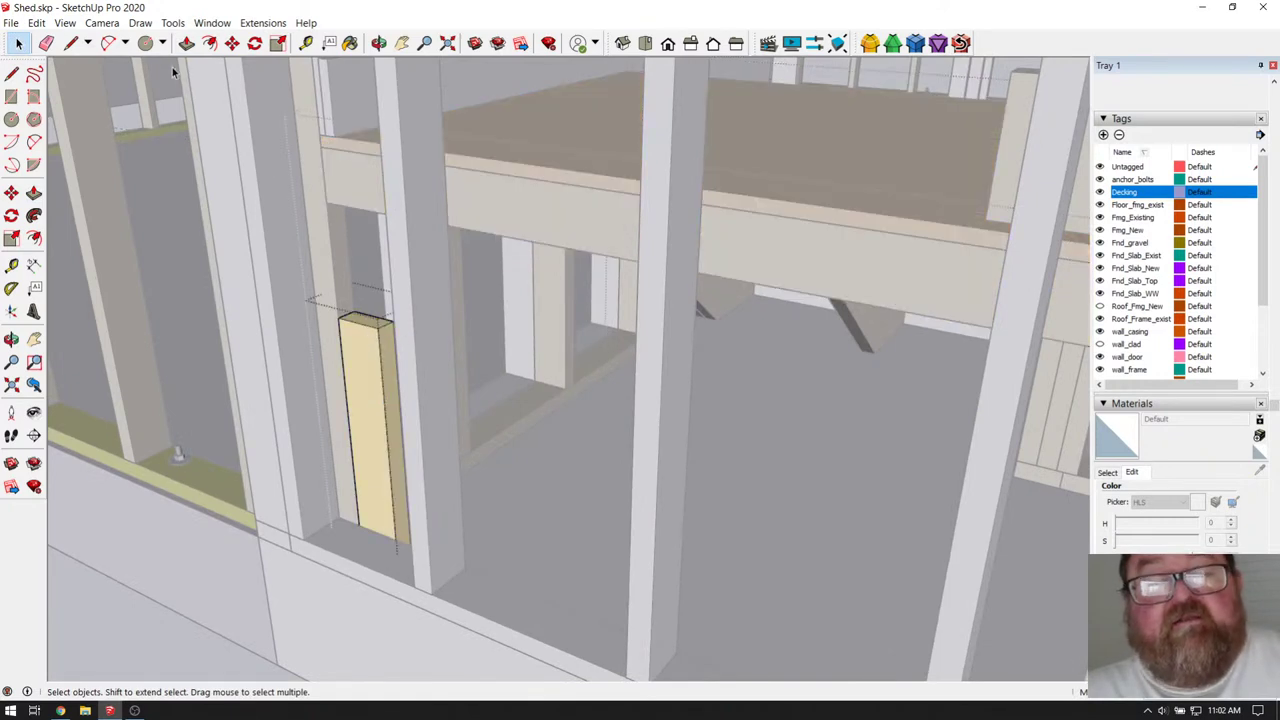
left_click(186, 43)
left_click_drag(357, 322, 328, 206)
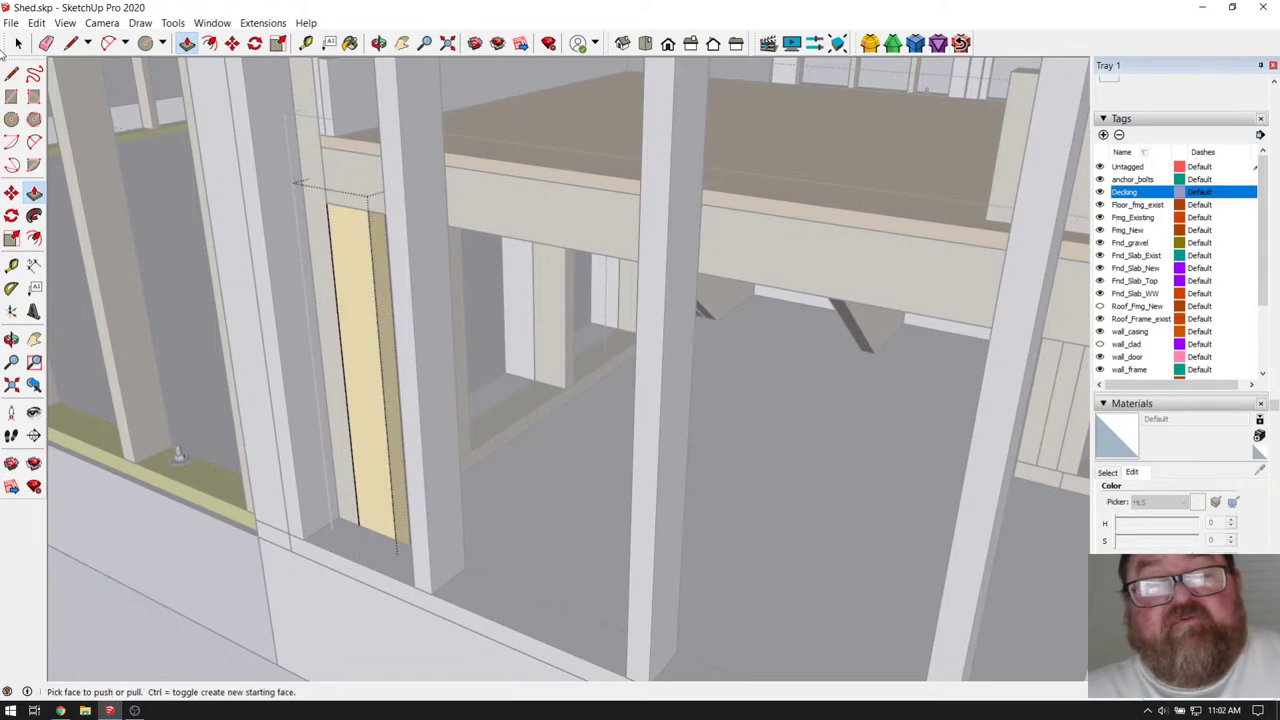
key("space")
middle_click_drag(510, 300, 449, 358)
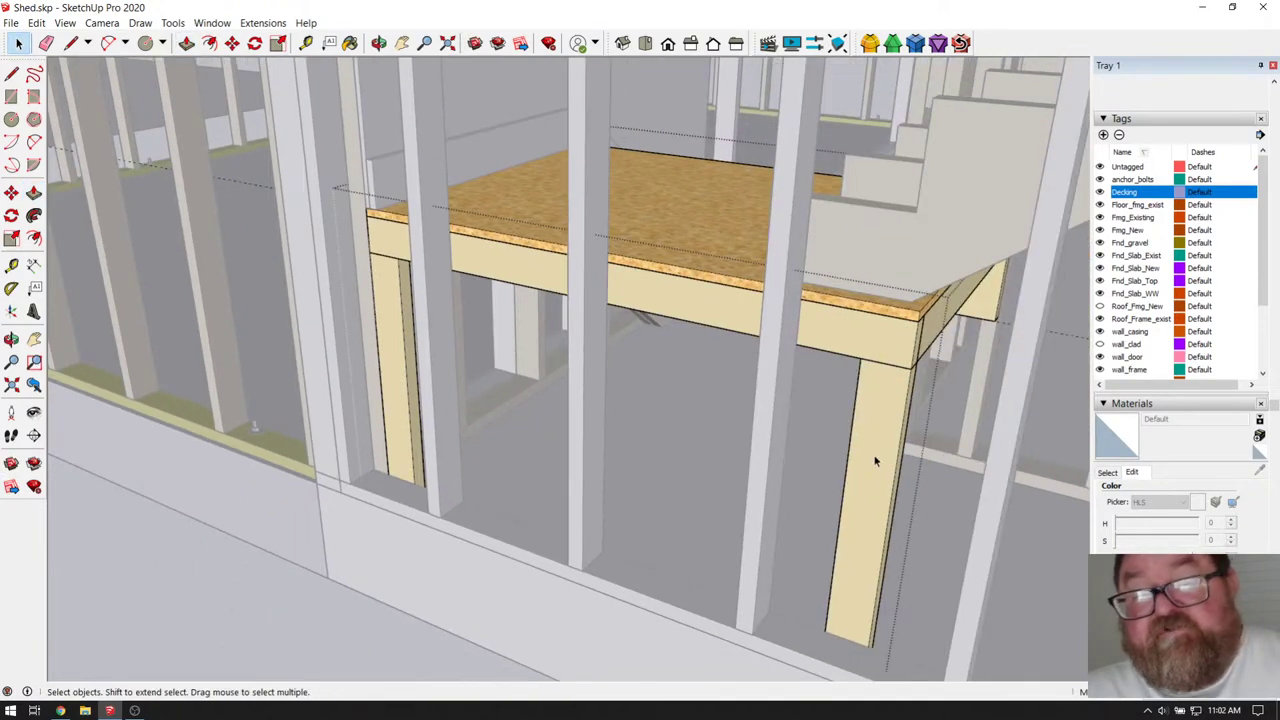
middle_click_drag(887, 445, 478, 240)
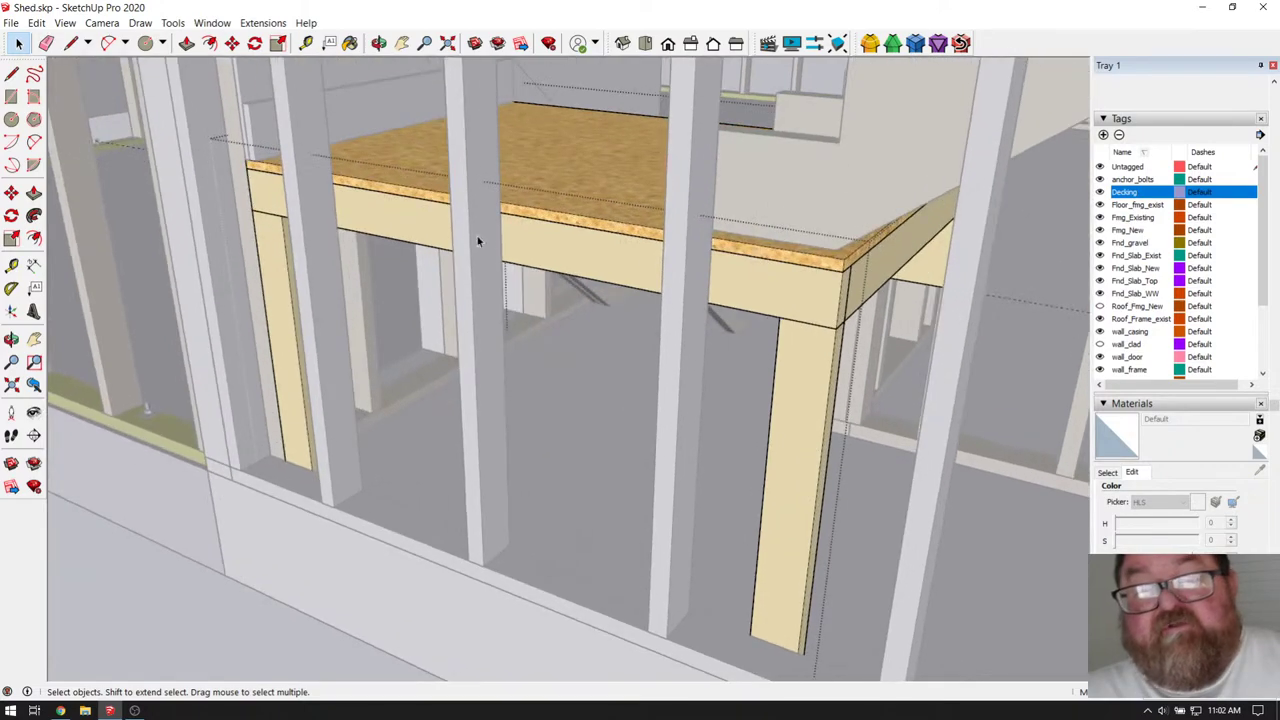
left_click(379, 43)
left_click_drag(500, 180, 637, 210)
left_click_drag(752, 296, 700, 284)
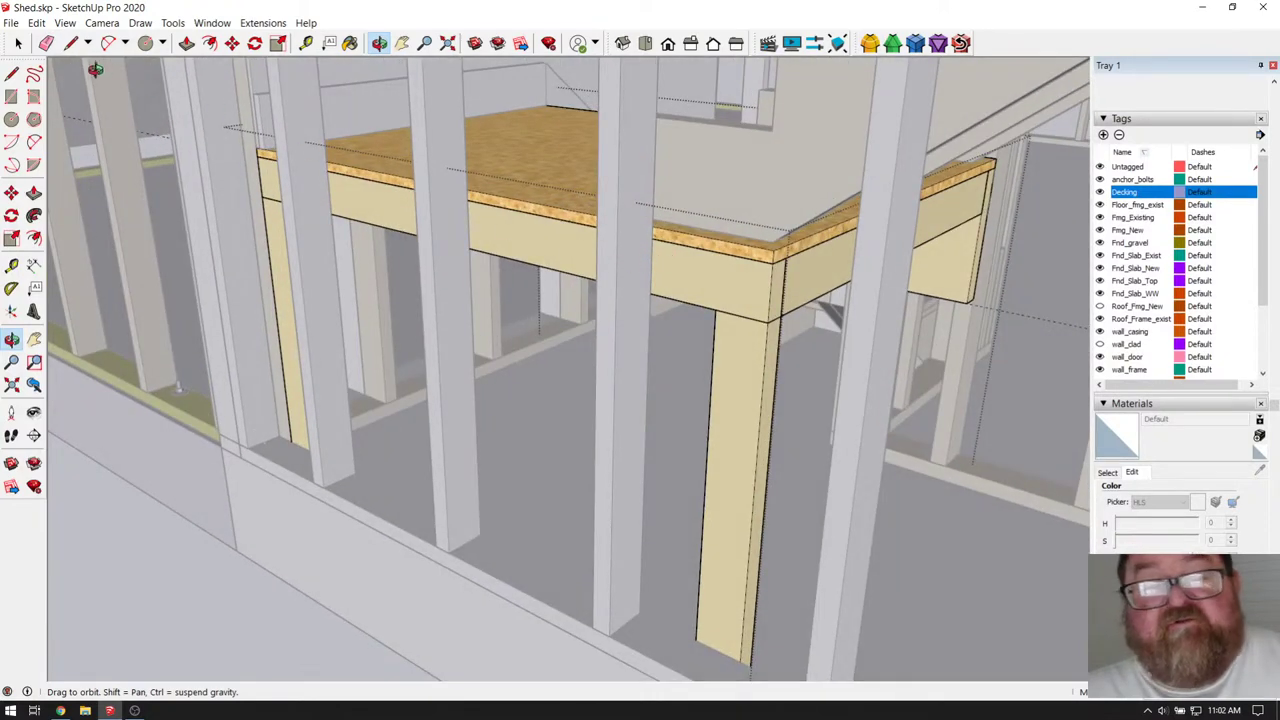
left_click(18, 43)
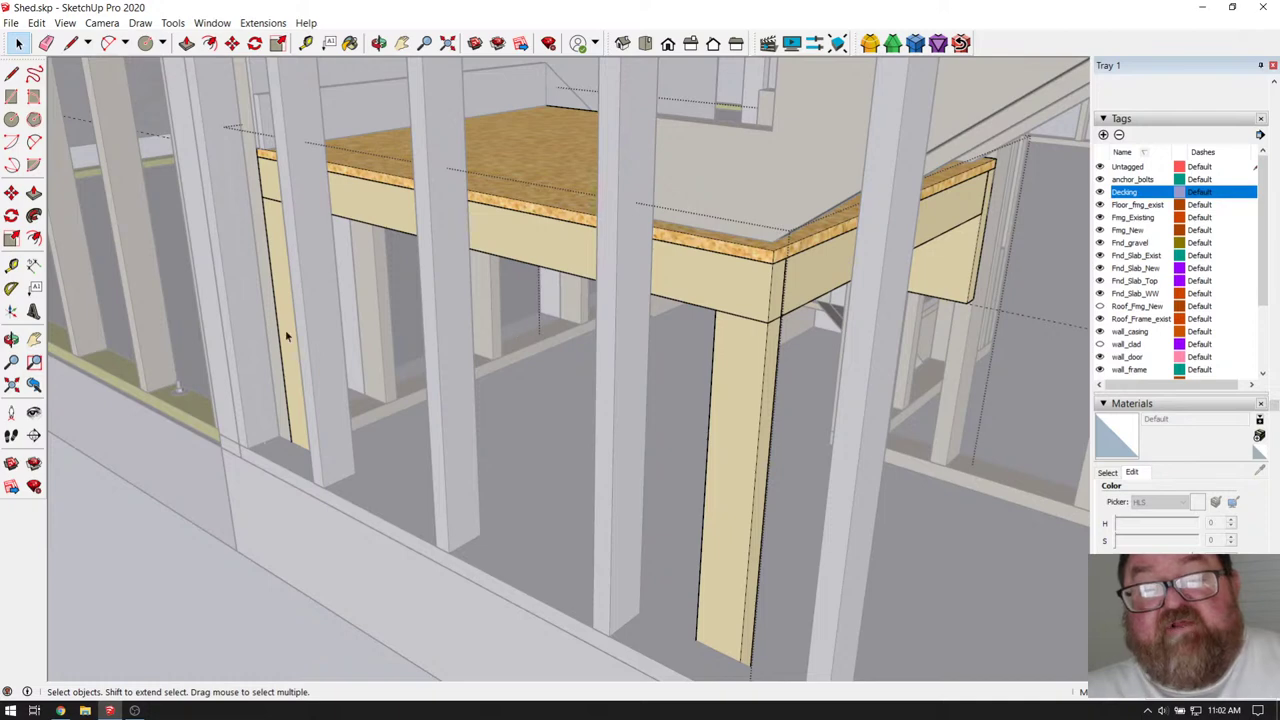
scroll(139, 380, "up", 3)
scroll(501, 437, "down", 2)
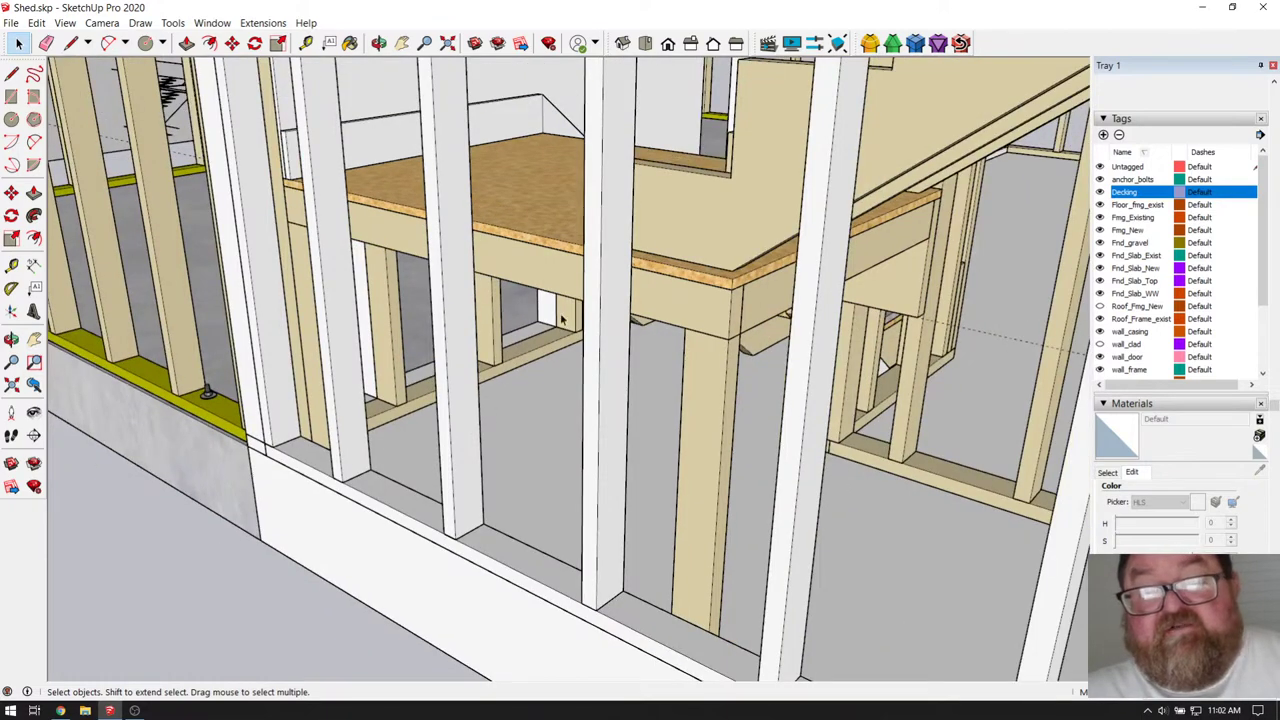
left_click(378, 43)
mouse_move(566, 214)
left_mouse_down()
mouse_move(457, 157)
mouse_move(589, 226)
mouse_move(586, 194)
mouse_move(681, 217)
mouse_move(557, 220)
mouse_move(557, 194)
mouse_move(553, 213)
left_mouse_up()
left_click_drag(448, 217, 531, 238)
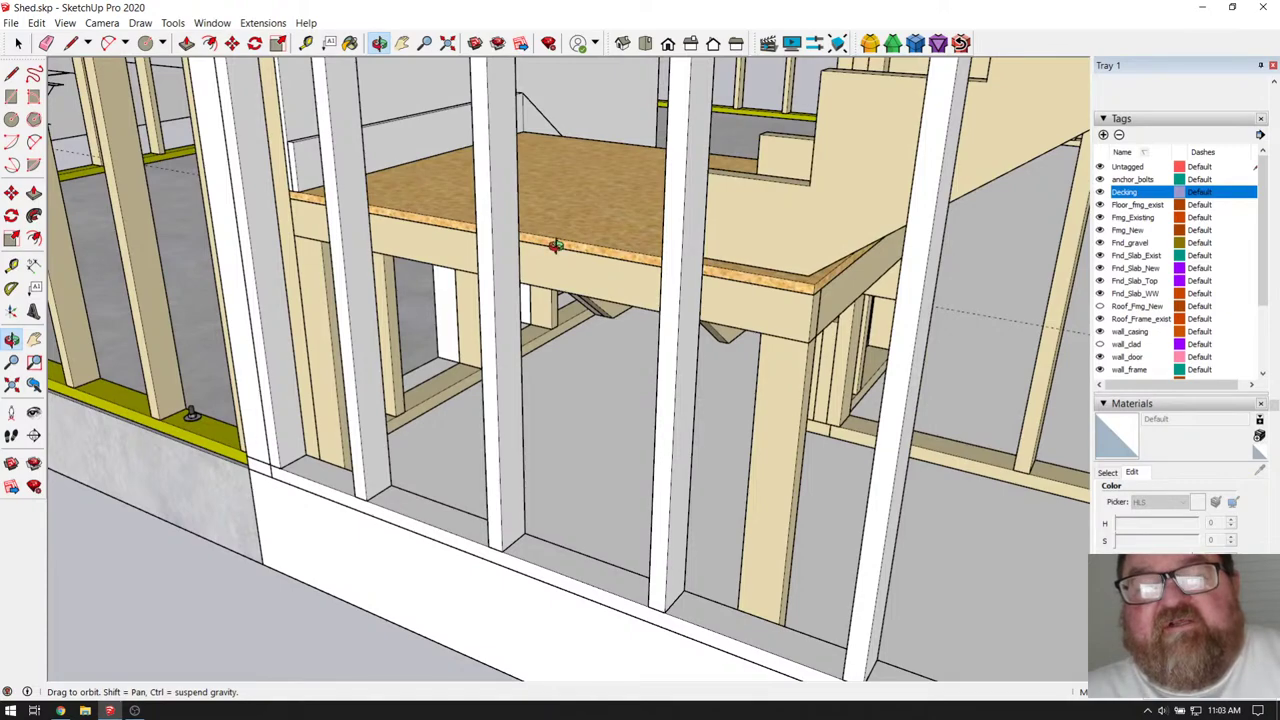
left_click_drag(575, 245, 728, 343)
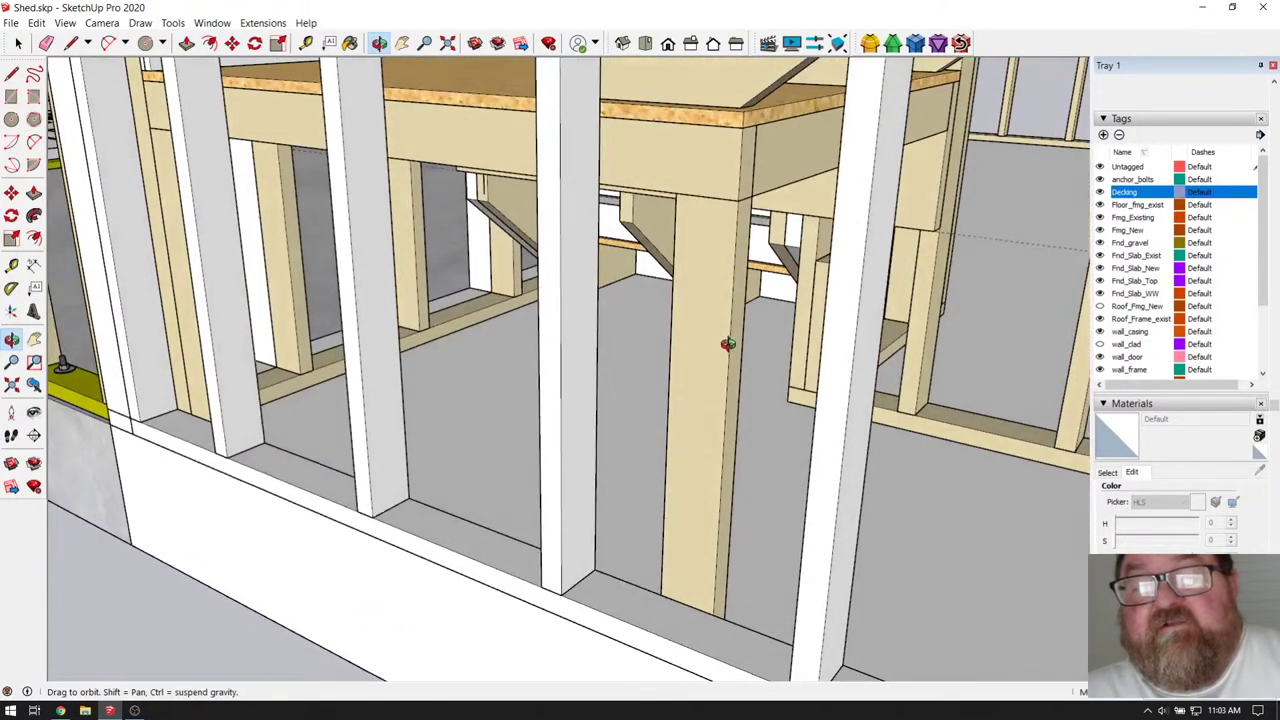
left_click_drag(709, 298, 764, 264)
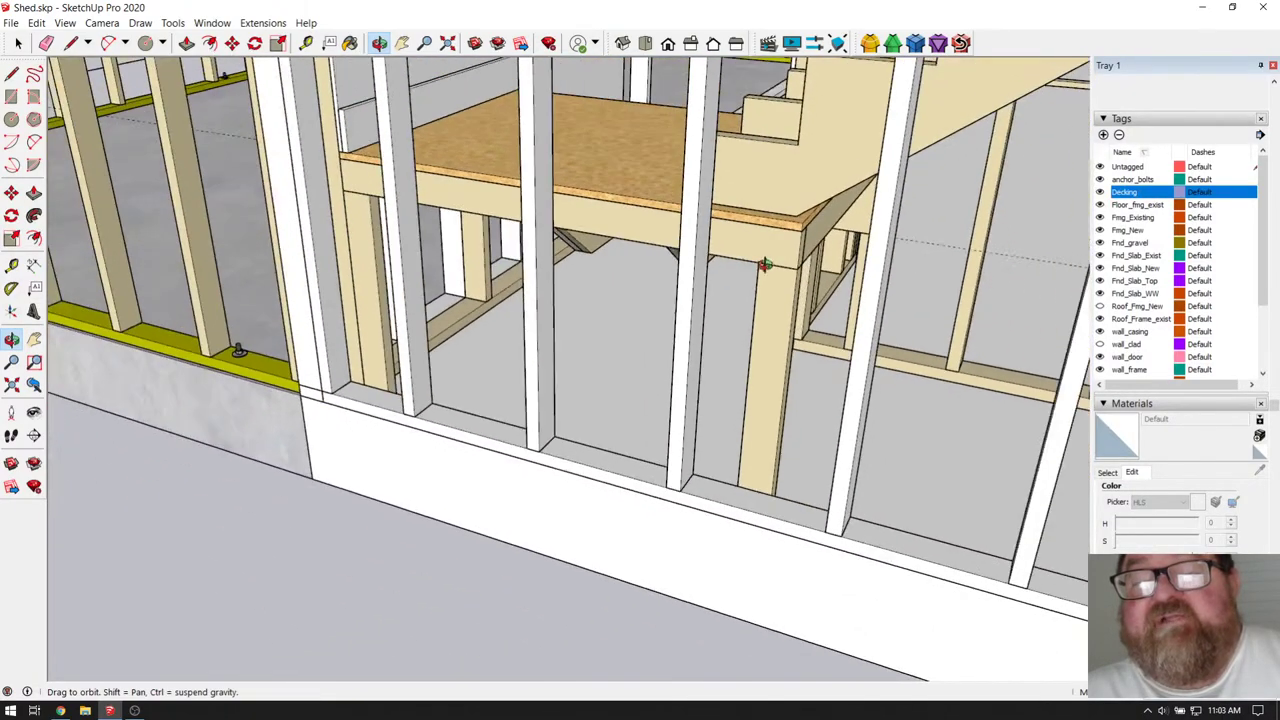
left_click_drag(678, 221, 688, 175)
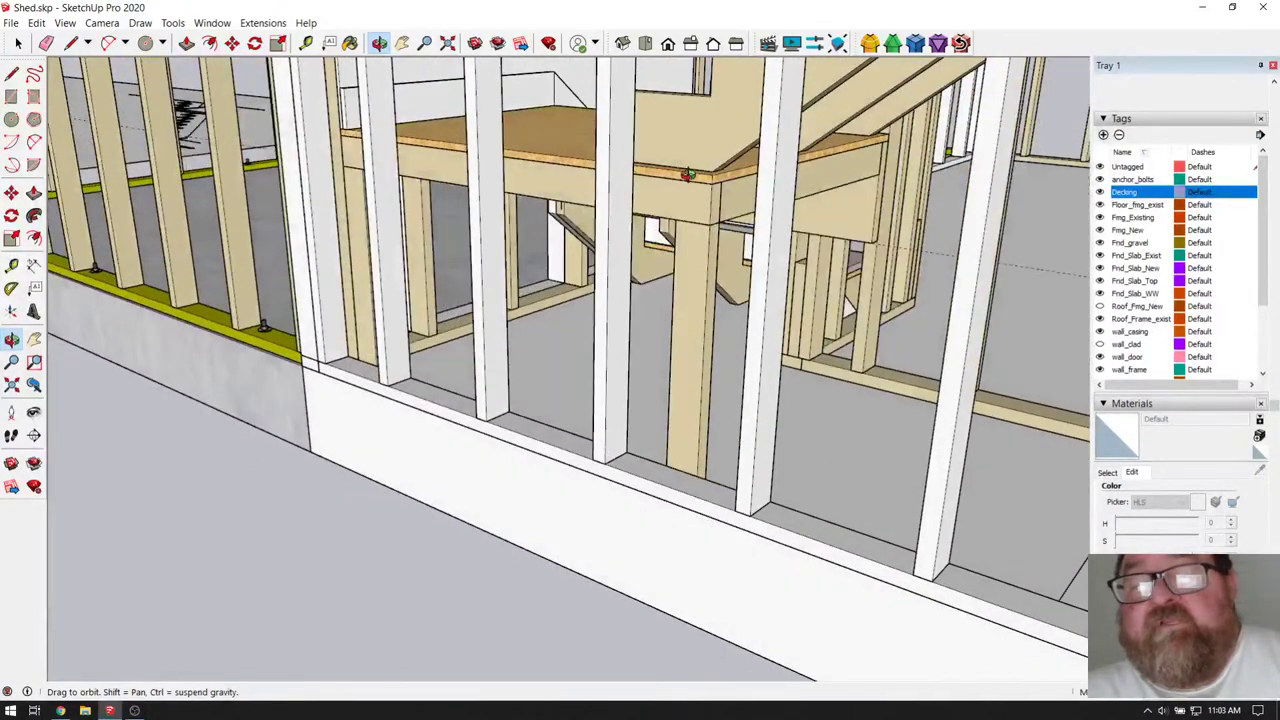
left_click_drag(684, 265, 646, 280)
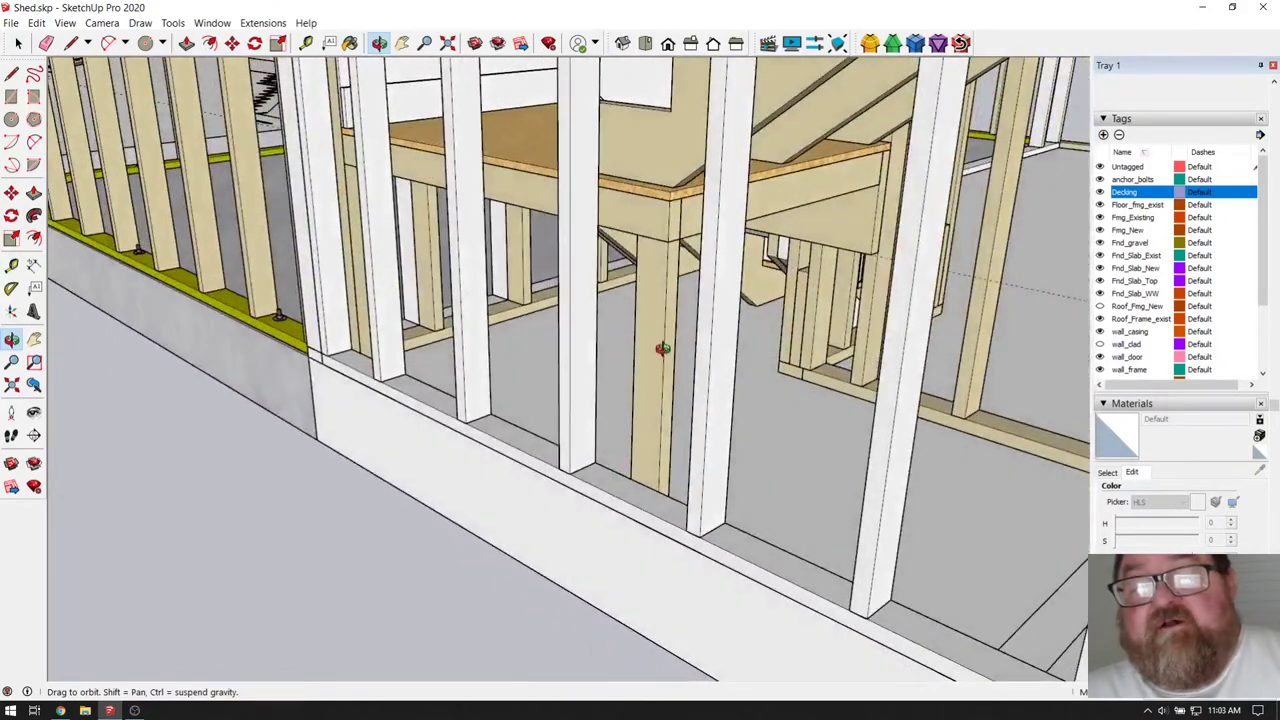
left_click_drag(662, 348, 659, 359)
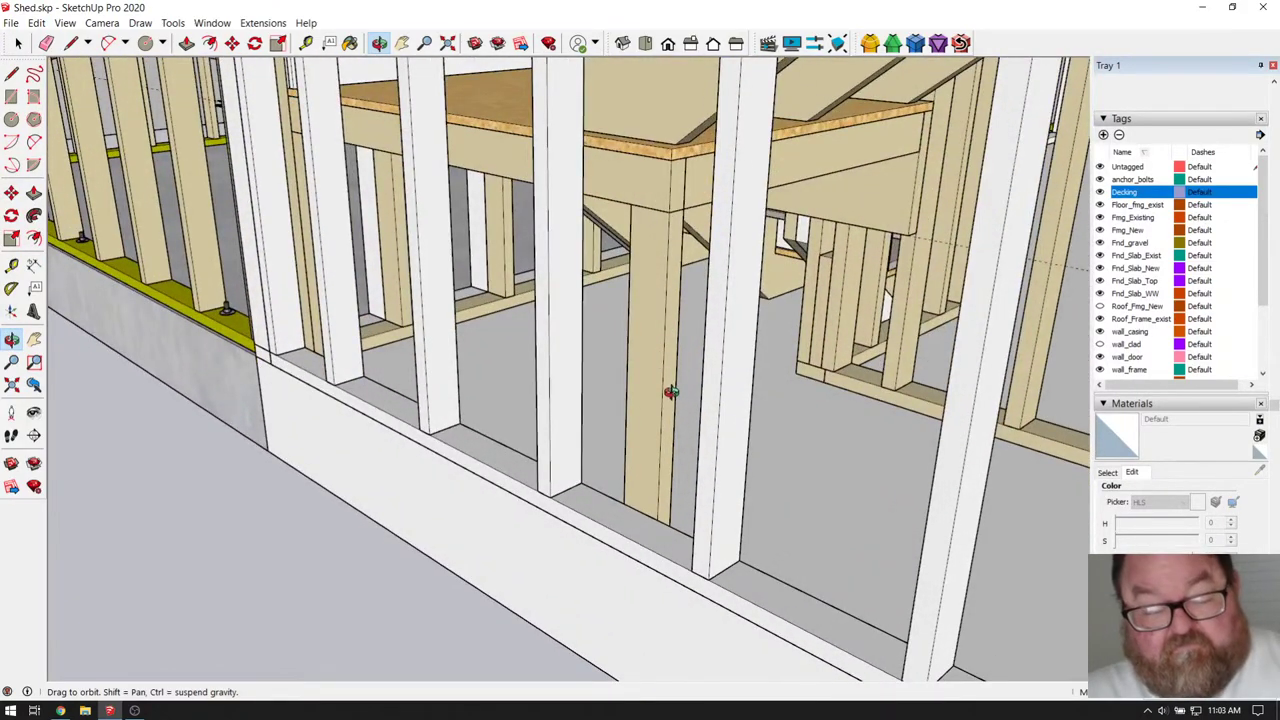
- Undo the last two edits and orbit toward the landing's corner post
double_click(670, 391)
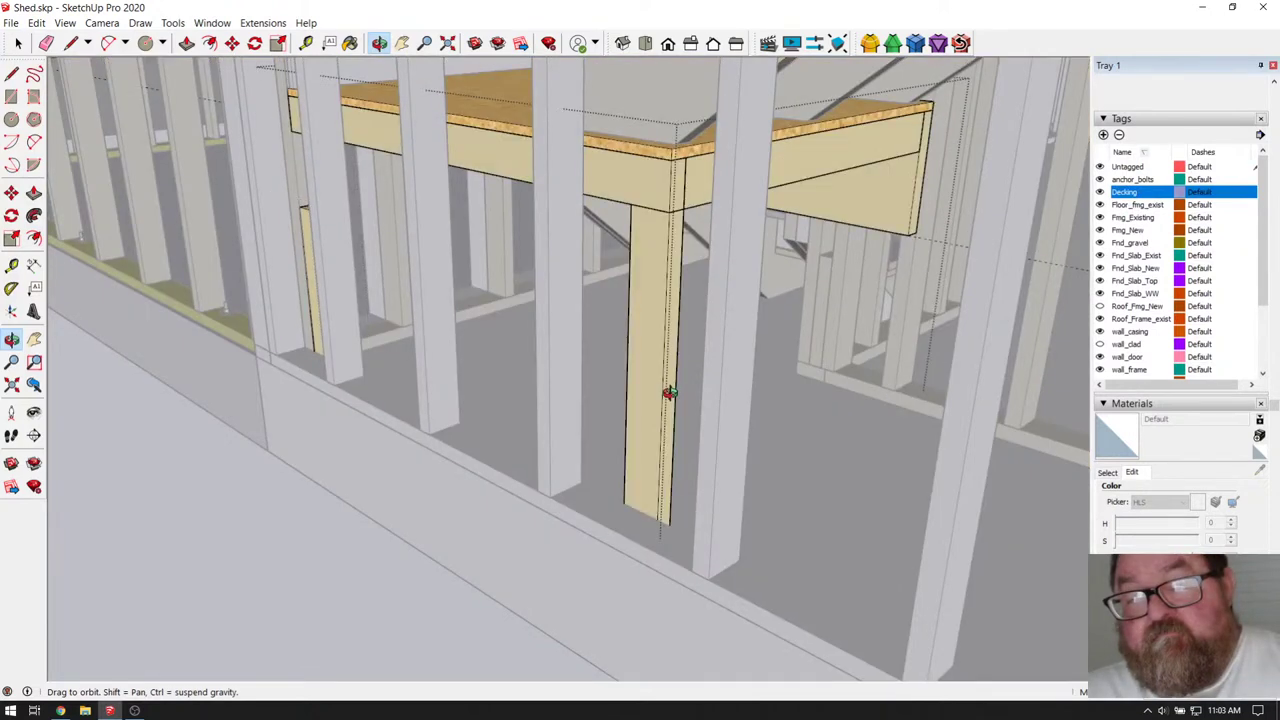
key("ctrl+z")
key("ctrl+z")
key("ctrl+z")
key("ctrl+z")
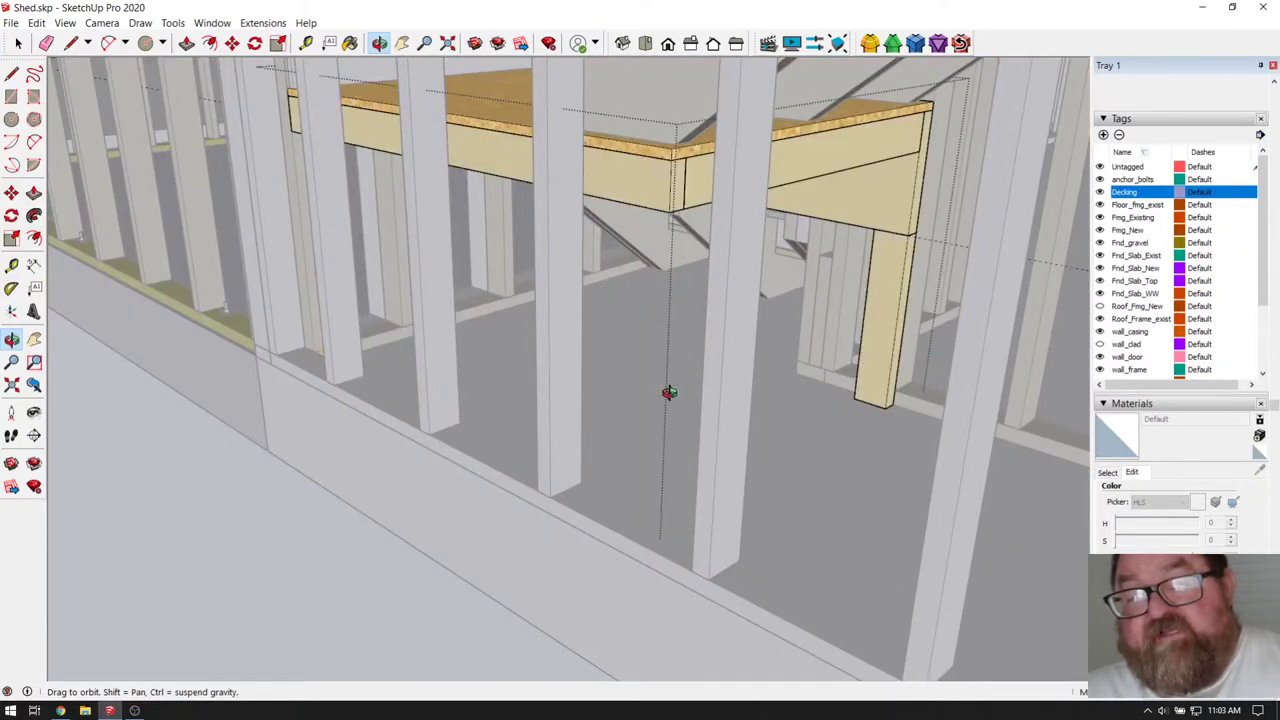
key("ctrl+z")
left_click_drag(675, 390, 650, 331)
key("space")
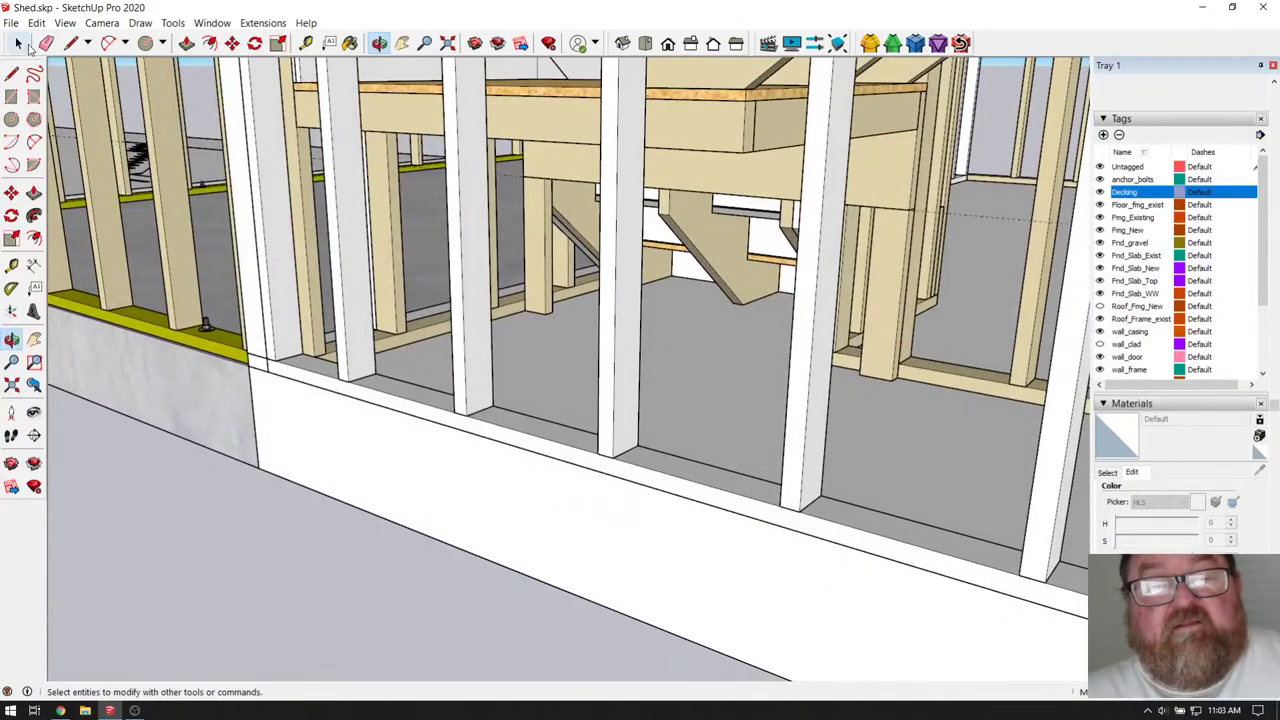
- Copy the corner post with Move and Ctrl, placing the copy on the floor in front of the landing
double_click(545, 240)
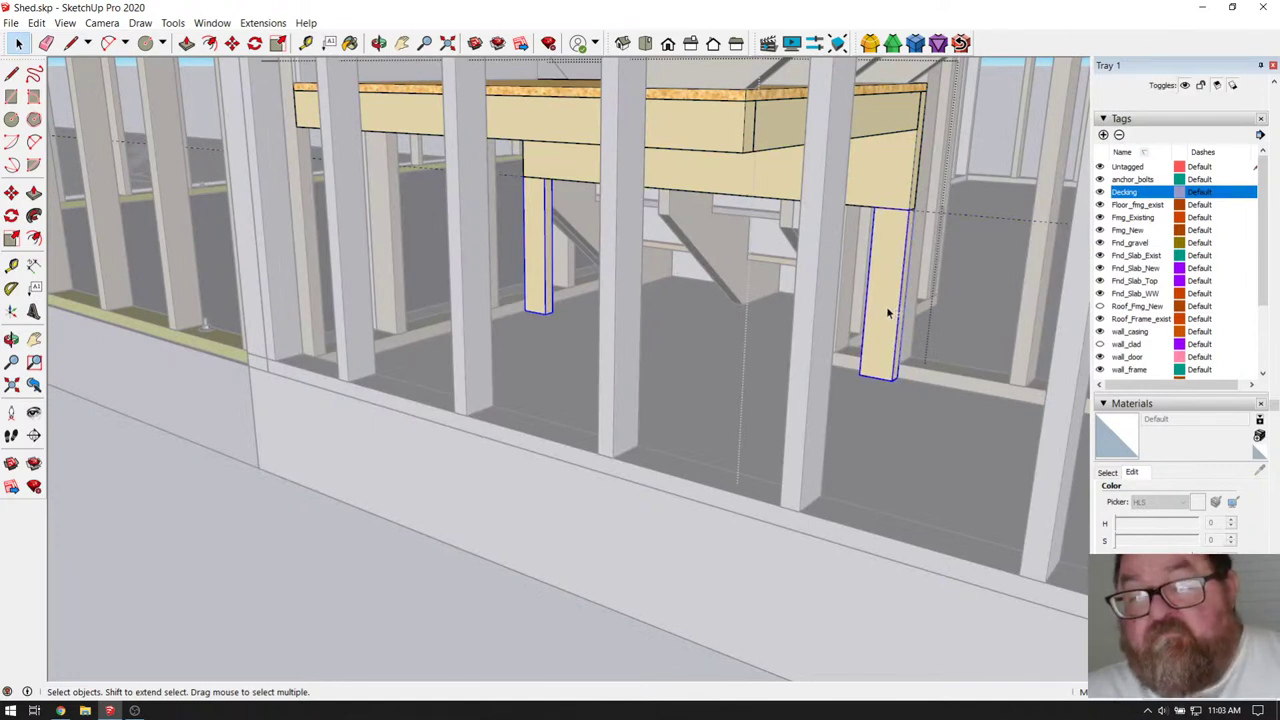
left_click(232, 43)
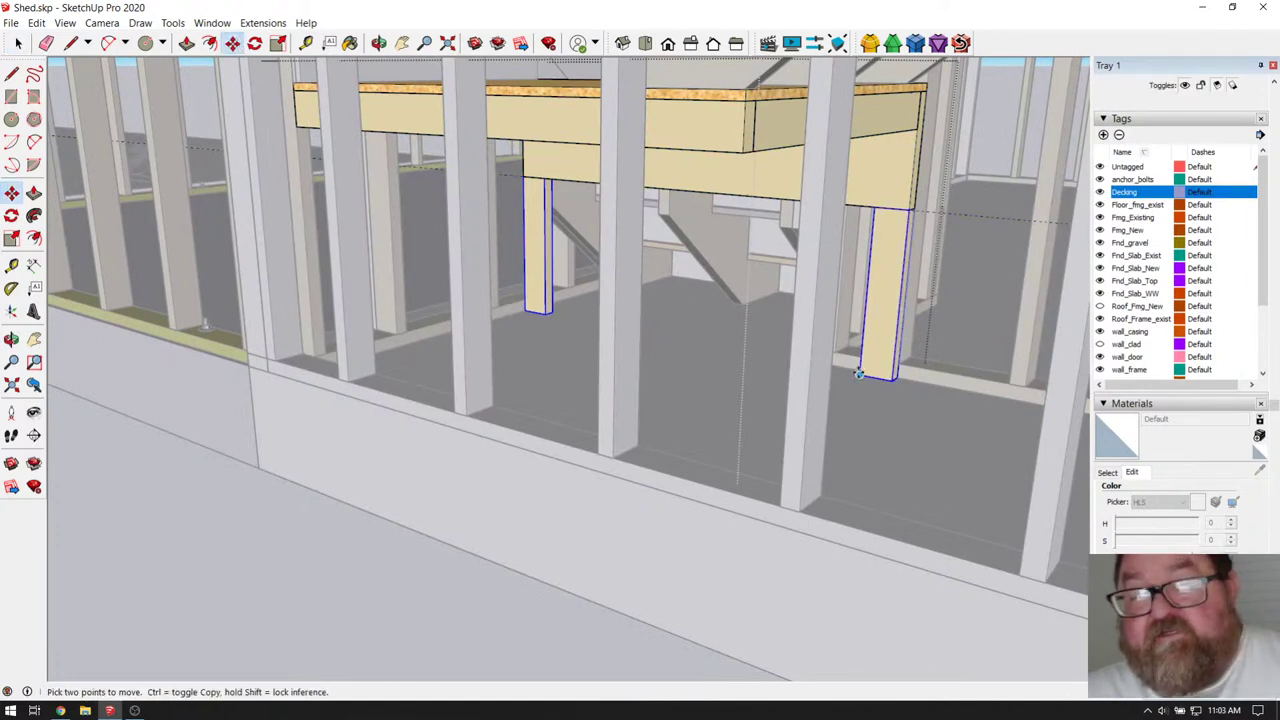
key("ctrl")
left_click(900, 215)
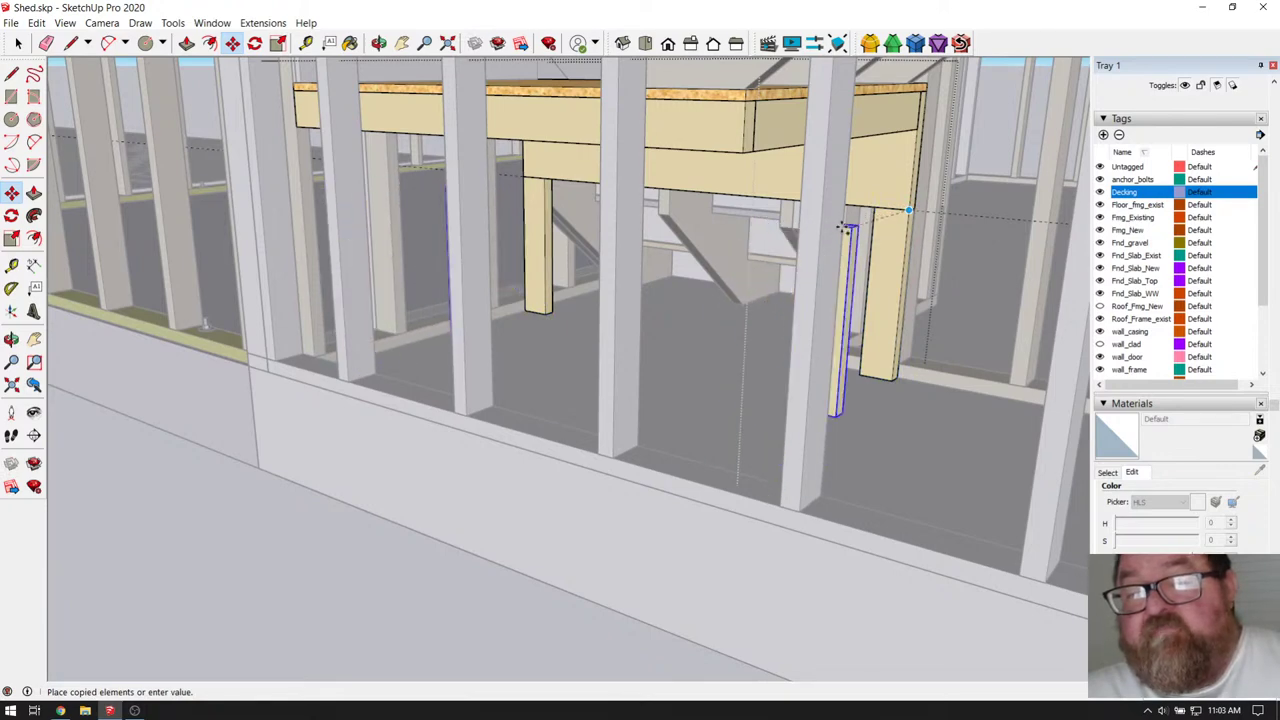
scroll(783, 289, "down", 3)
scroll(740, 346, "up", 3)
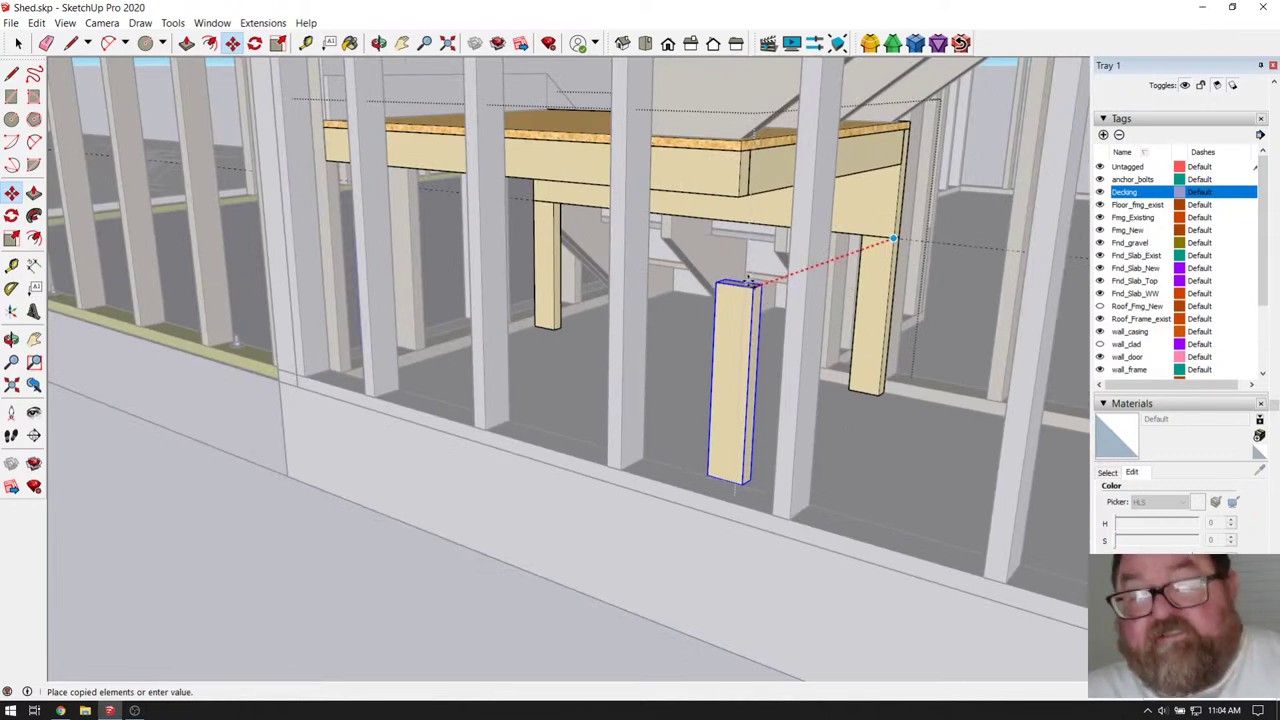
left_click(740, 195)
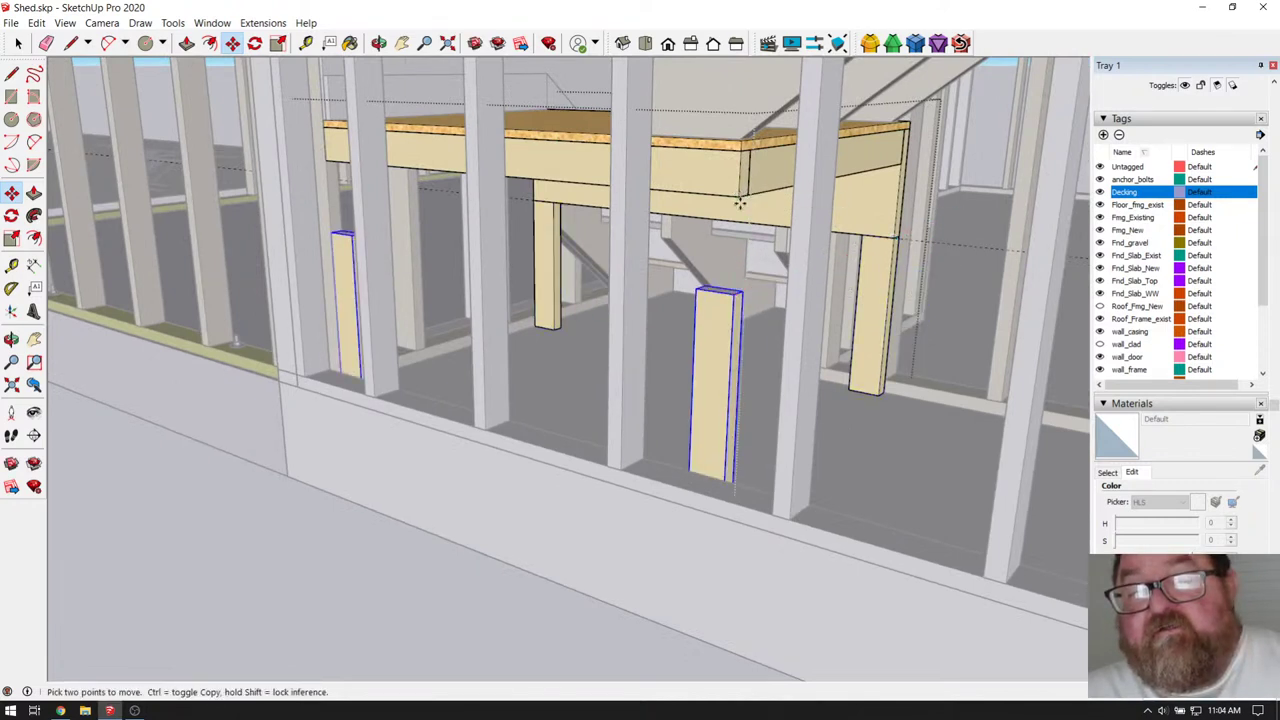
left_click(378, 43)
left_click_drag(600, 190, 650, 205)
left_click_drag(617, 277, 211, 150)
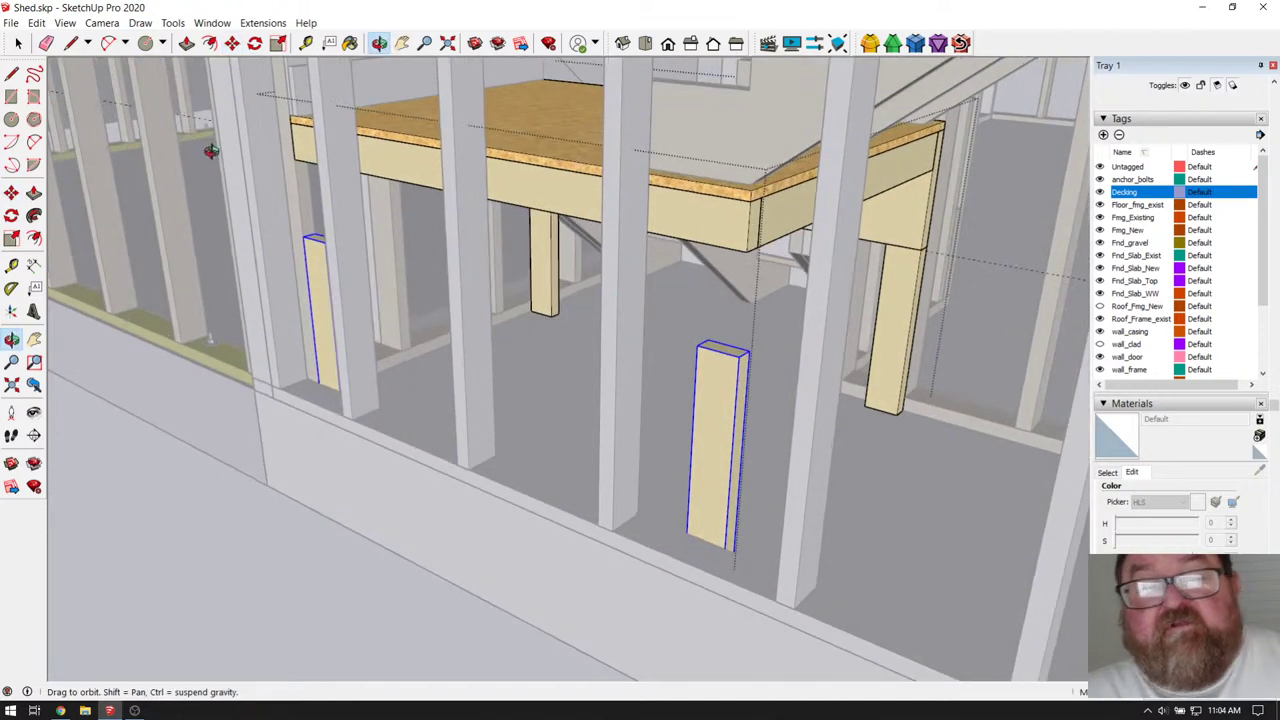
left_click(18, 43)
- Push/pull the first new post's top face up to the landing's decking frame
double_click(704, 365)
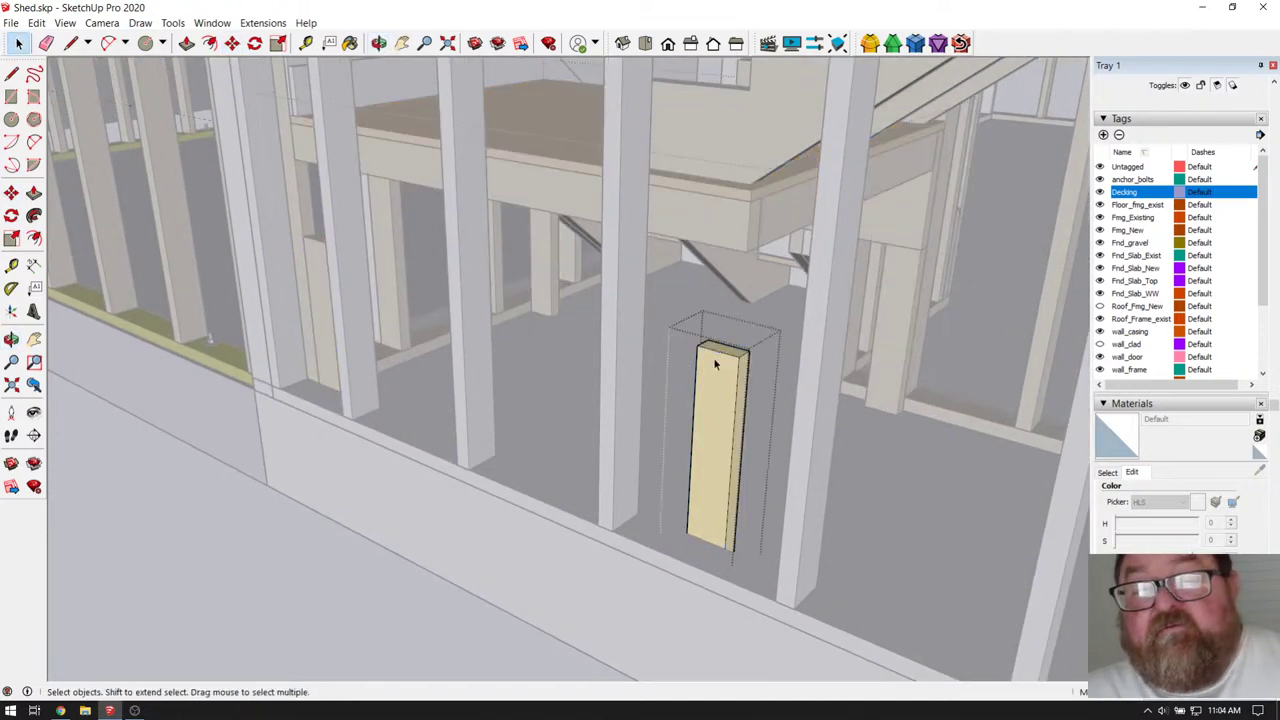
left_click(187, 43)
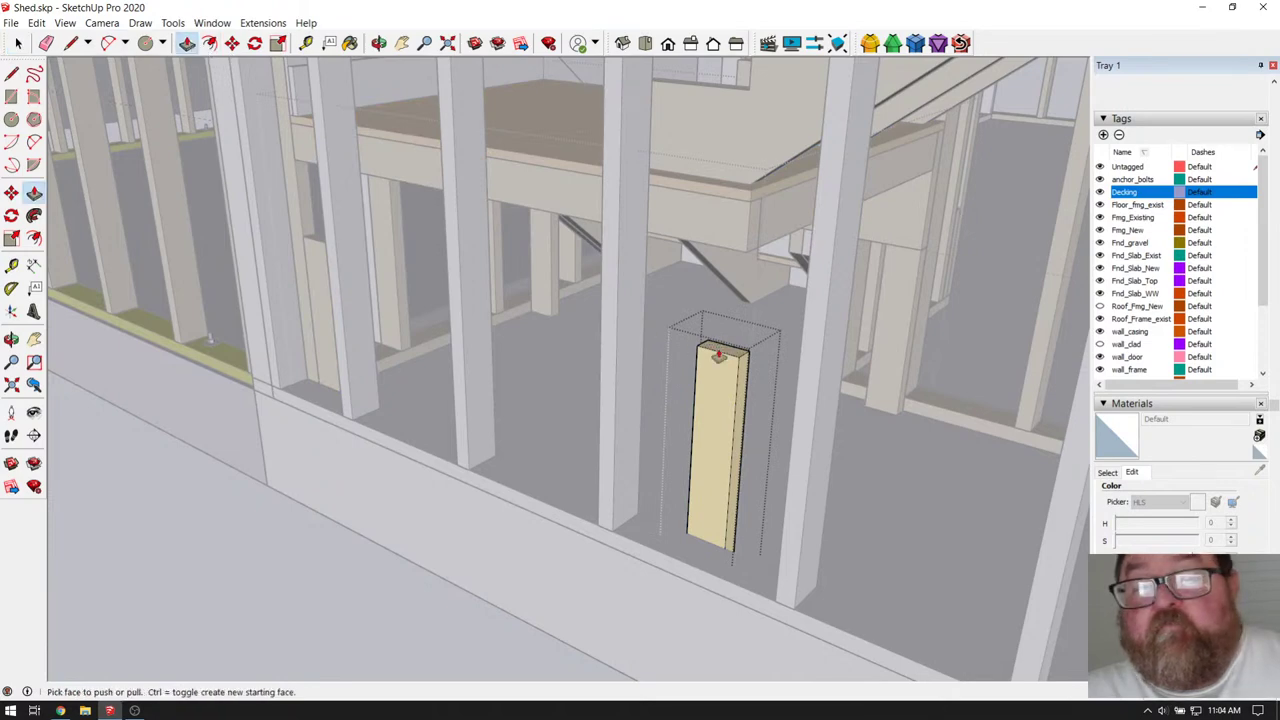
left_click_drag(718, 355, 740, 250)
middle_click_drag(820, 400, 397, 269)
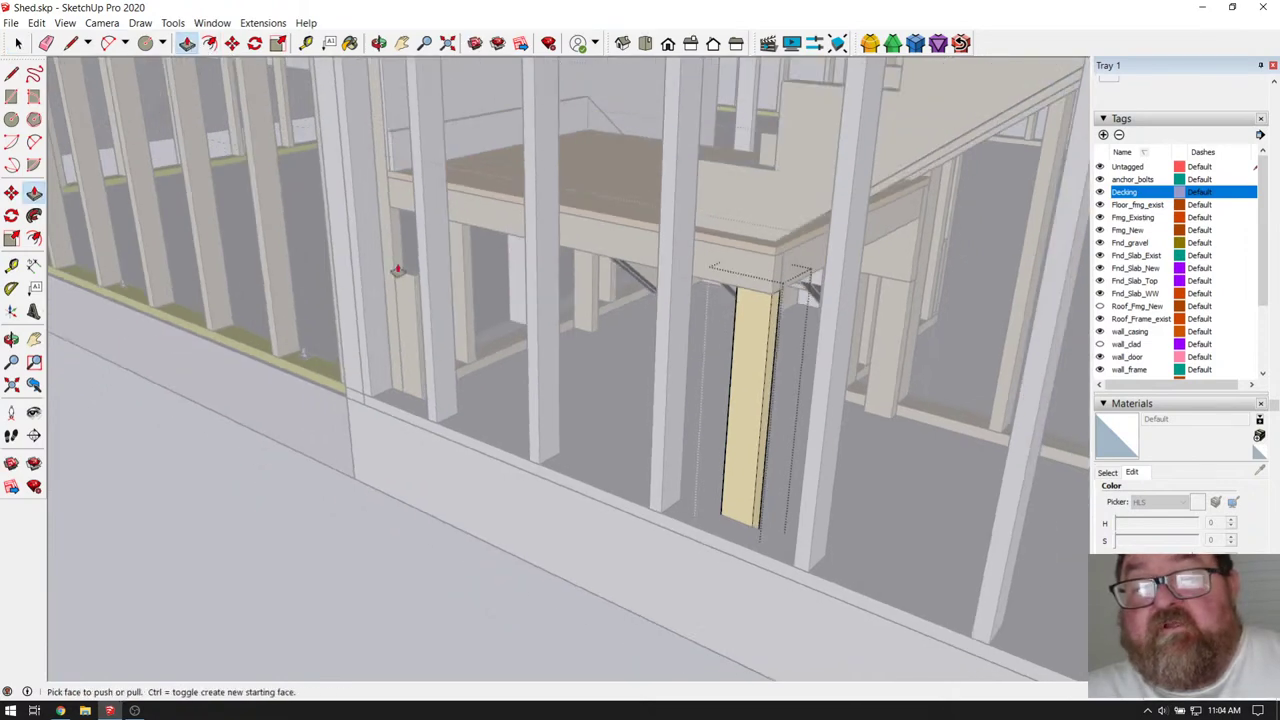
scroll(390, 270, "up", 4)
key("space")
scroll(415, 263, "up", 3)
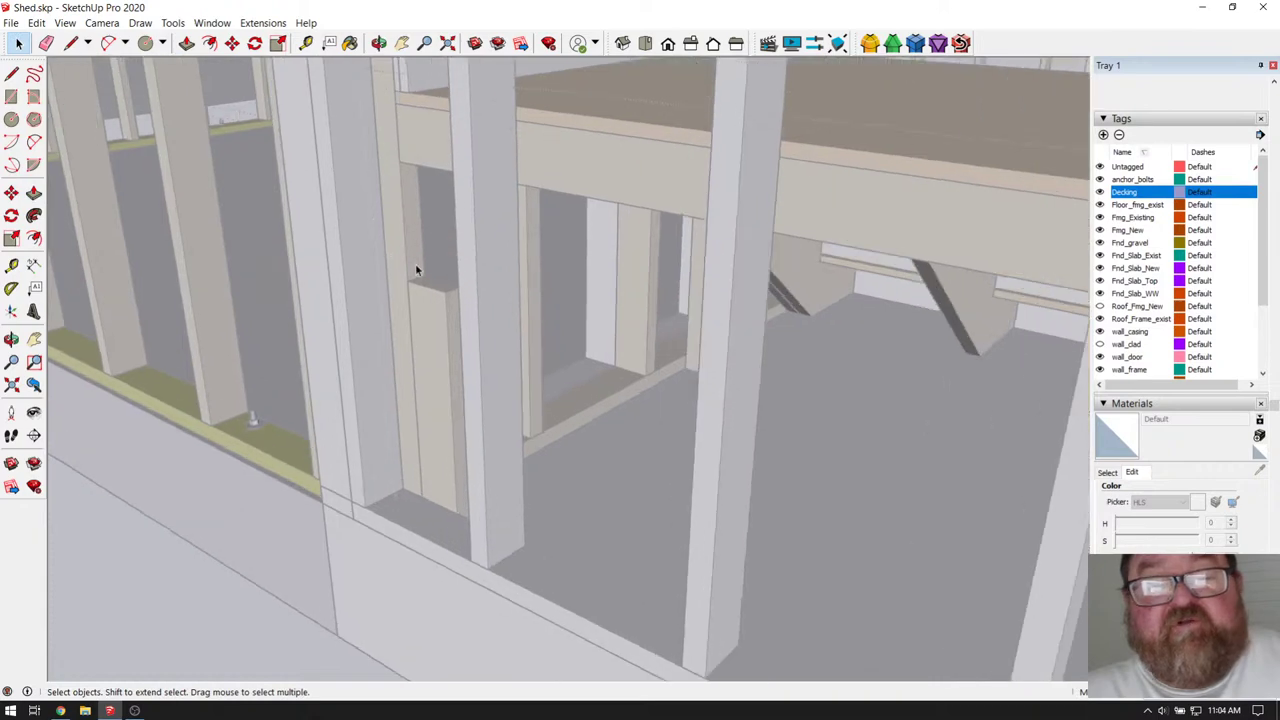
scroll(415, 263, "up", 1)
- Raise the left front post to the landing's underside, then orbit to check
double_click(448, 298)
left_click(184, 46)
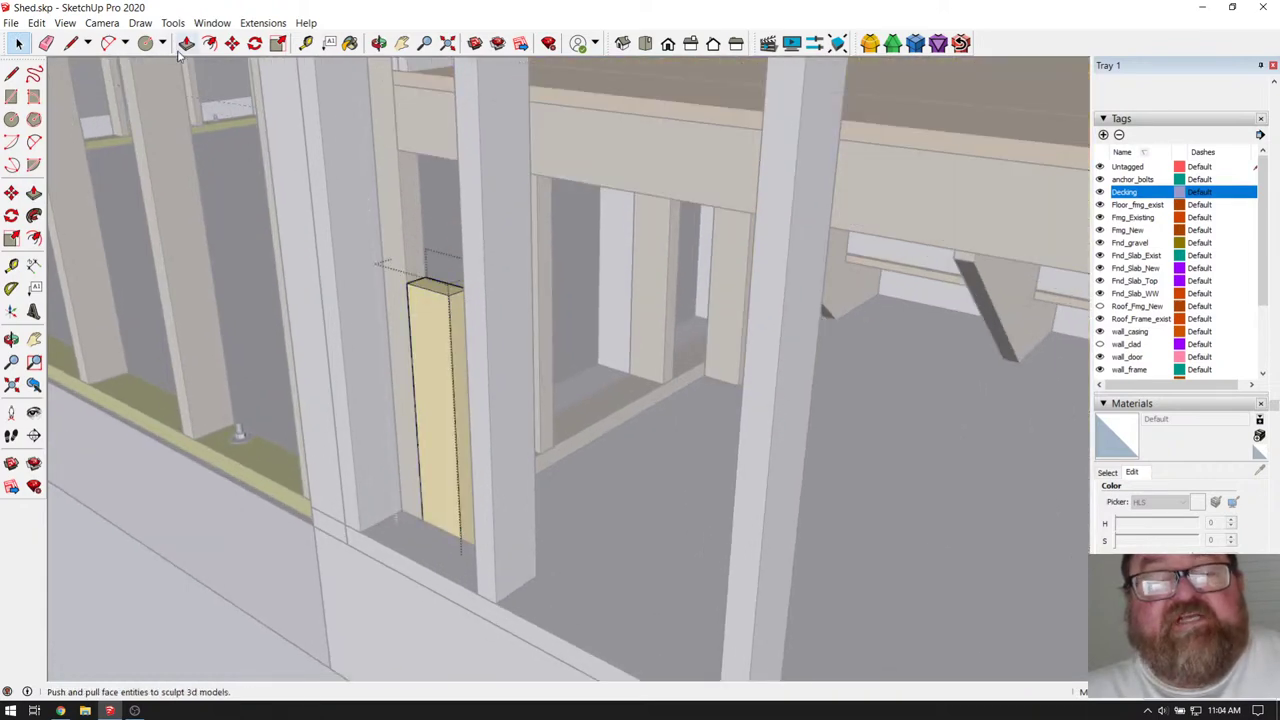
scroll(415, 255, "up", 3)
left_click_drag(432, 292, 391, 126)
middle_click_drag(391, 126, 360, 275)
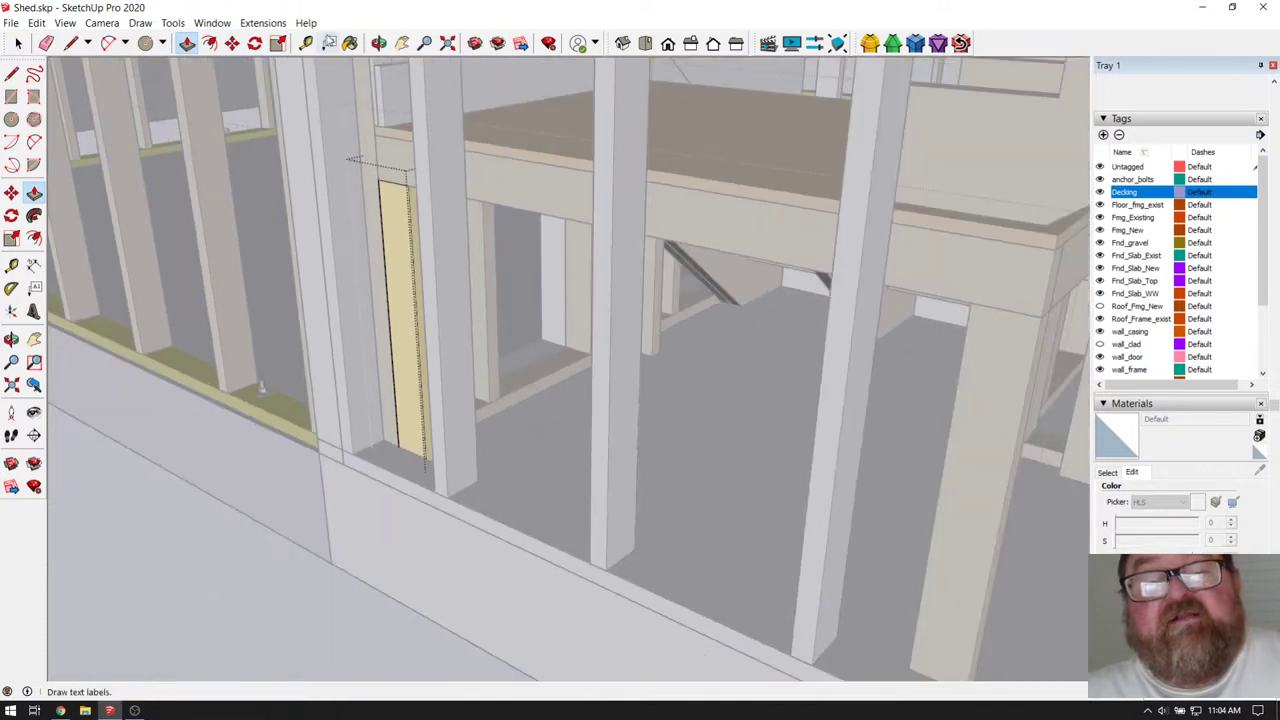
left_click(379, 43)
left_click_drag(425, 290, 442, 310)
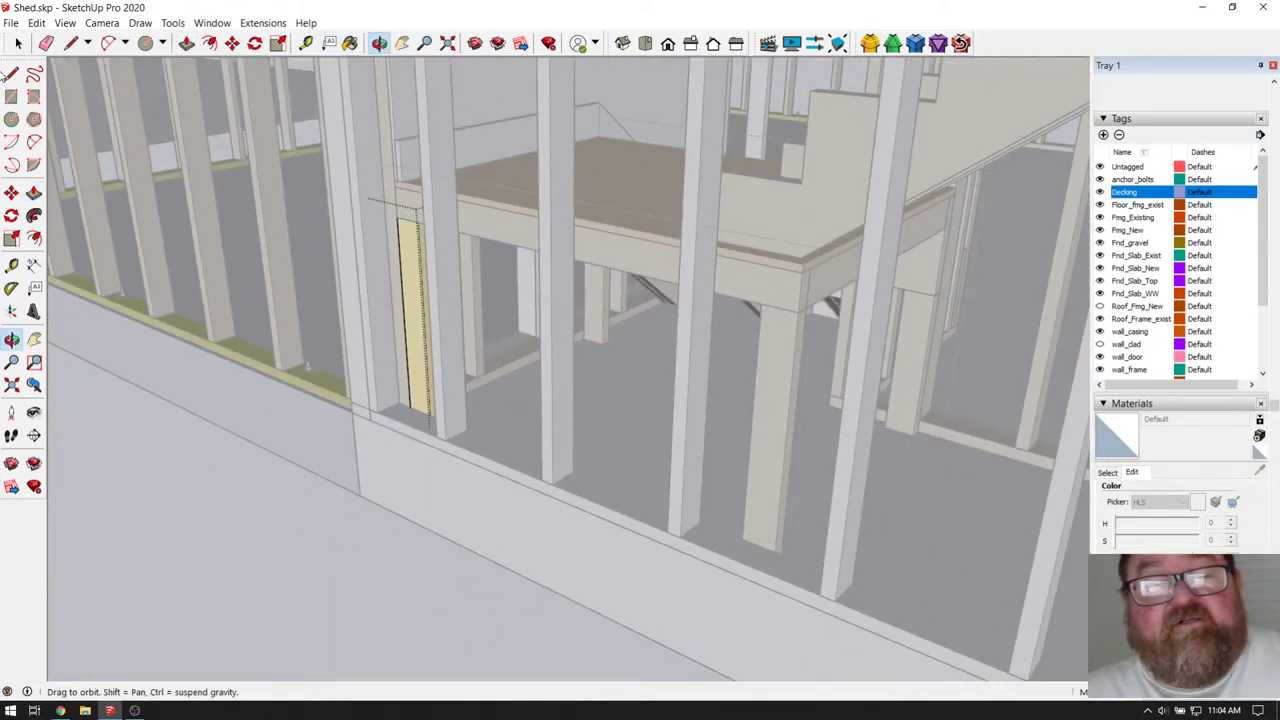
left_click(18, 43)
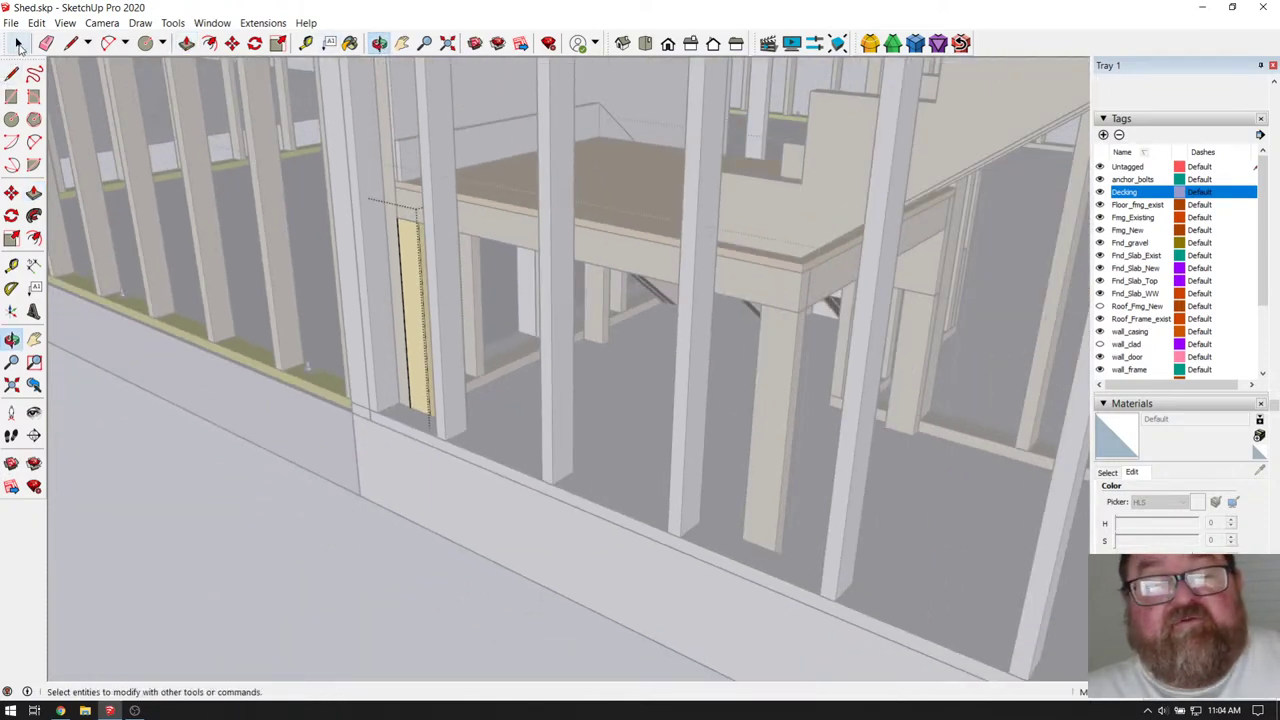
left_click(379, 43)
left_click_drag(600, 212, 511, 388)
scroll(511, 388, "down", 10)
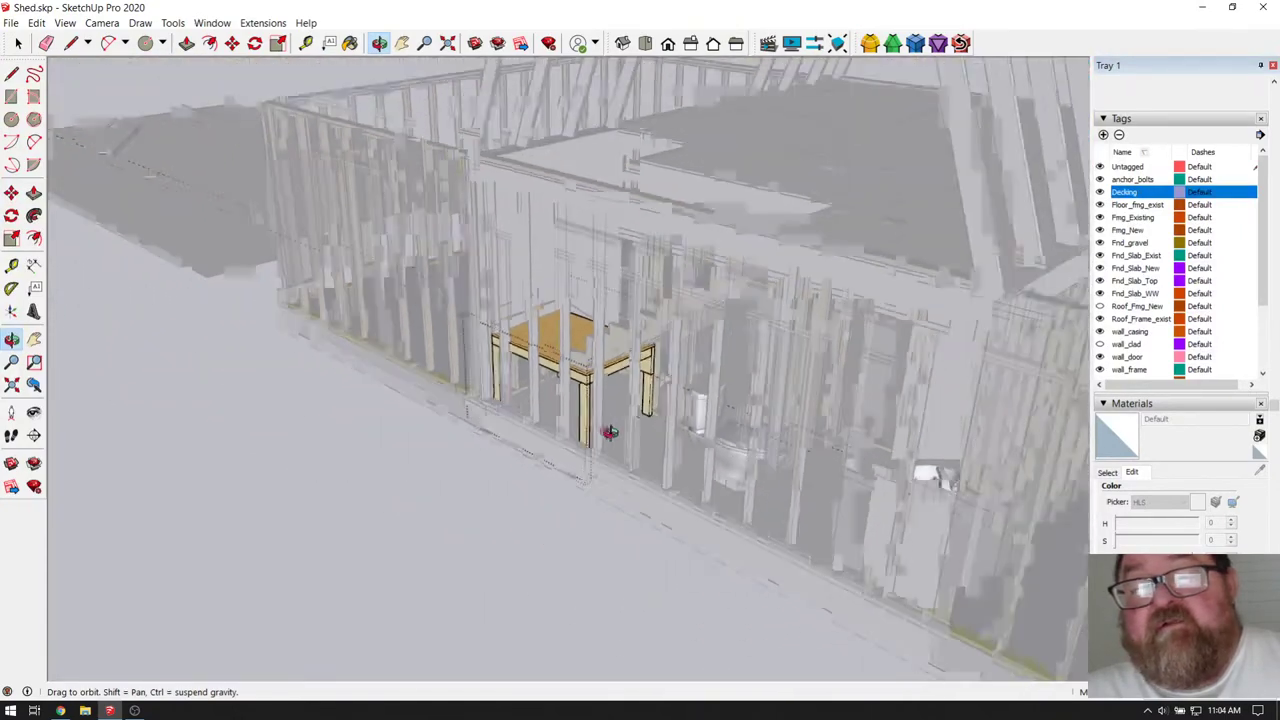
scroll(793, 466, "down", 2)
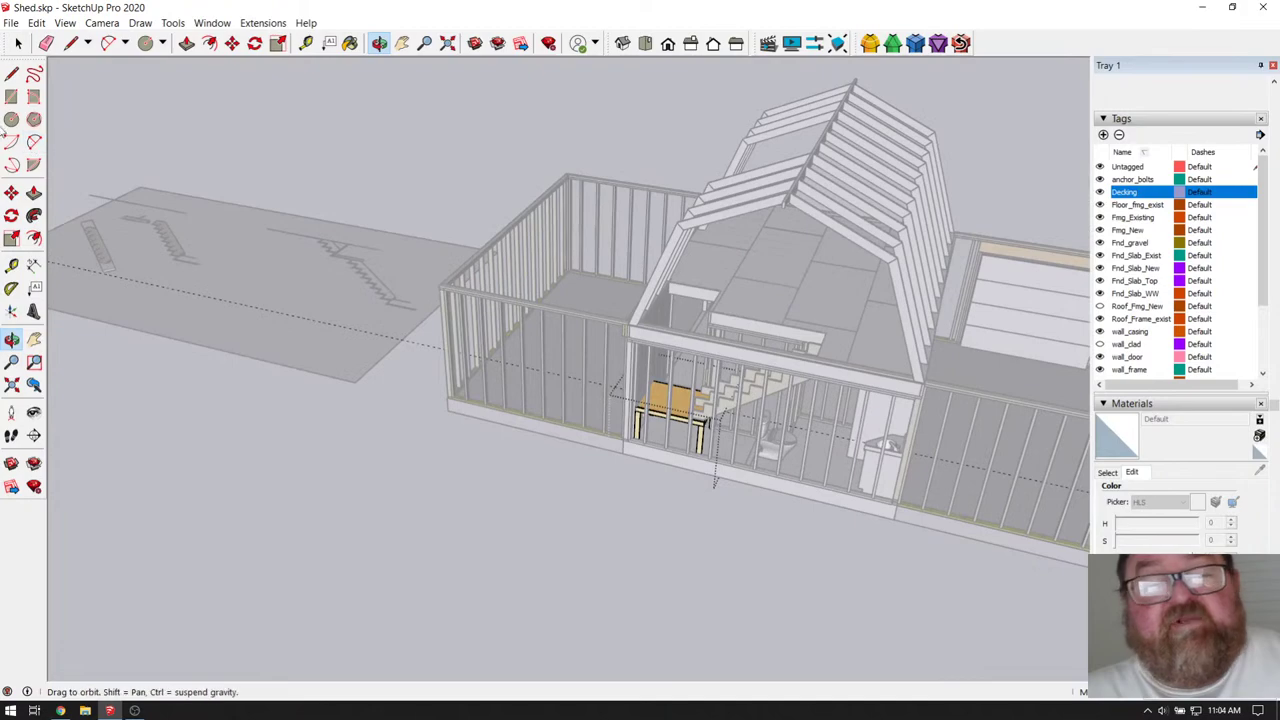
left_click(17, 43)
scroll(625, 343, "up", 4)
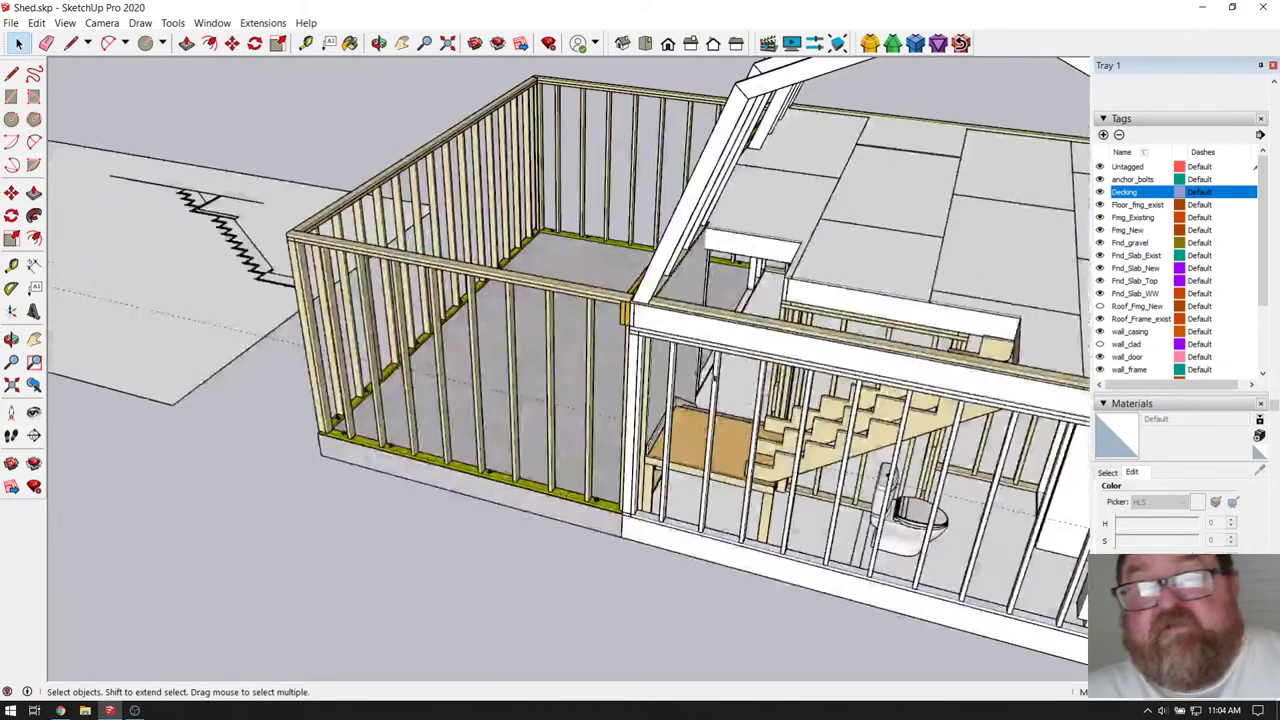
scroll(766, 463, "up", 2)
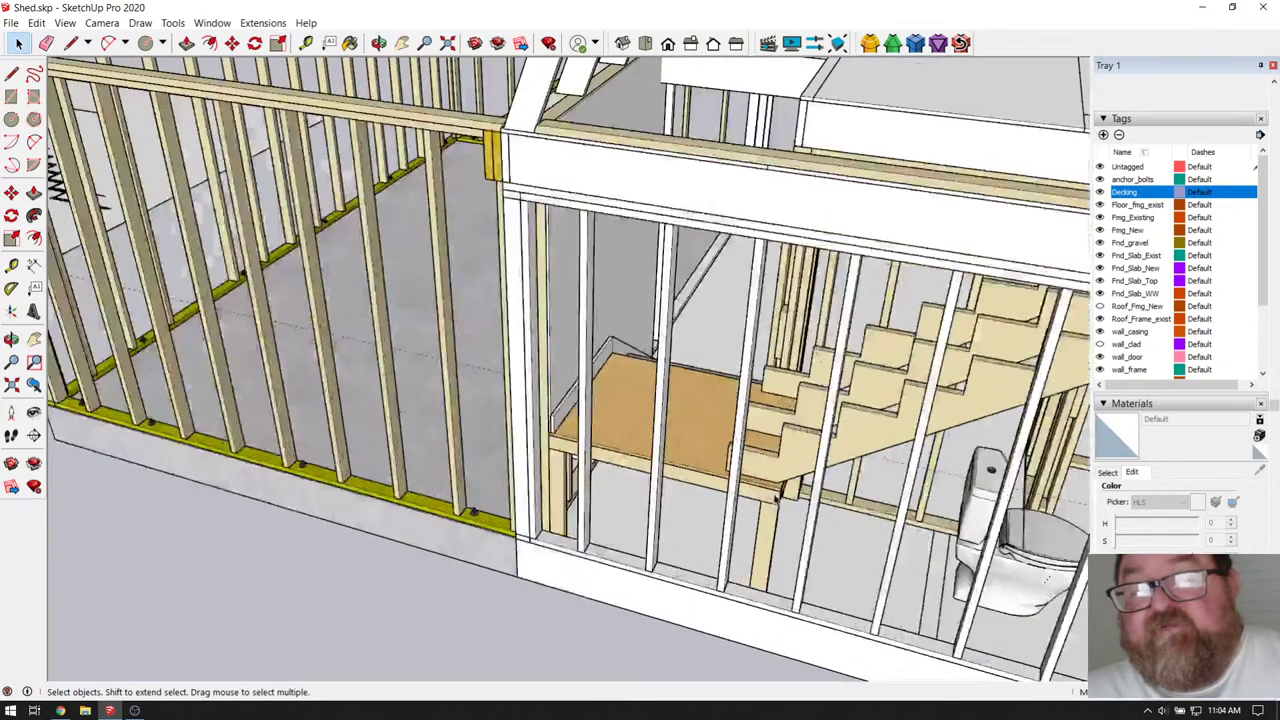
left_click(379, 43)
left_click_drag(580, 405, 711, 451)
scroll(1000, 323, "up", 3)
scroll(711, 451, "up", 3)
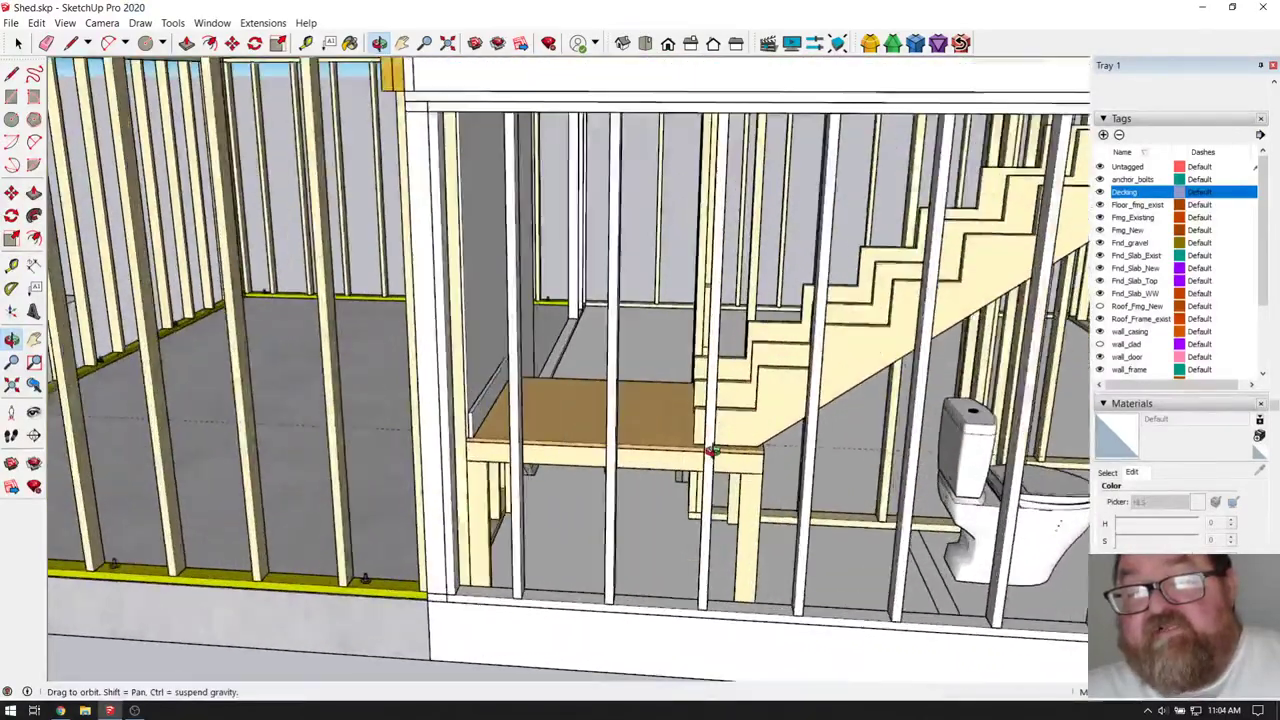
scroll(711, 451, "down", 3)
scroll(720, 442, "up", 5)
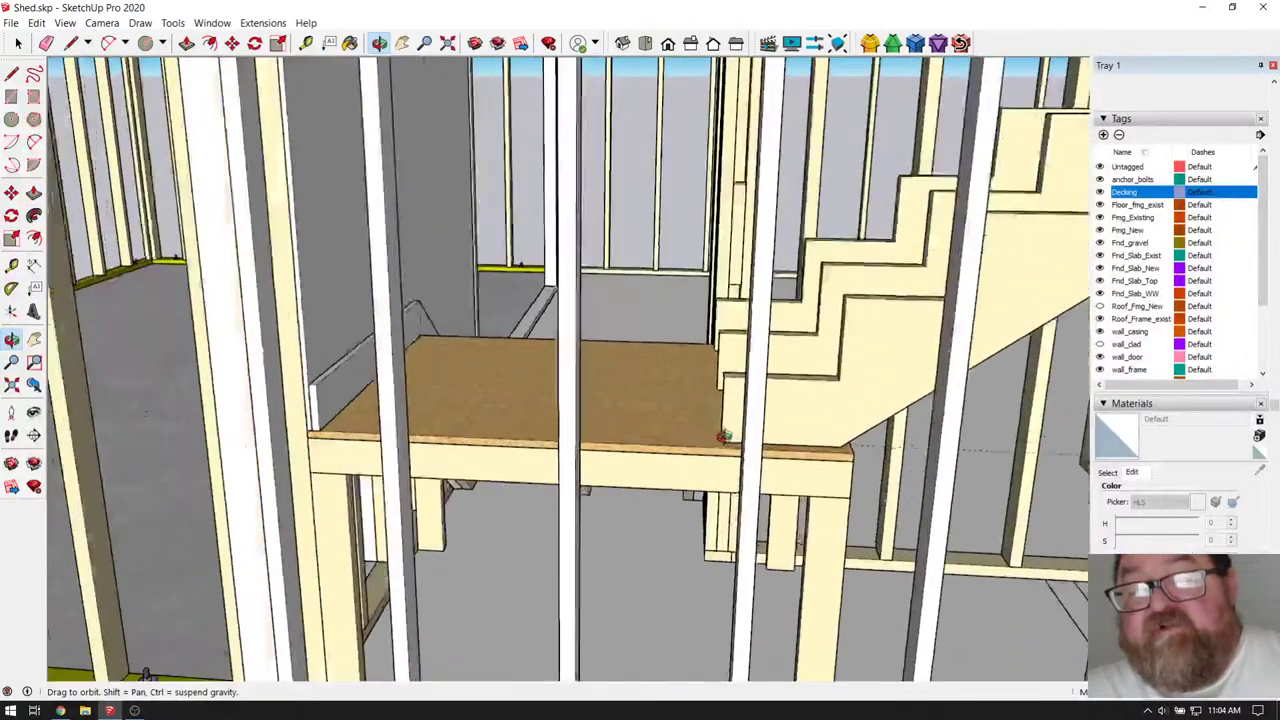
left_click_drag(723, 437, 702, 408)
left_click_drag(506, 411, 639, 436)
left_click_drag(346, 404, 522, 432)
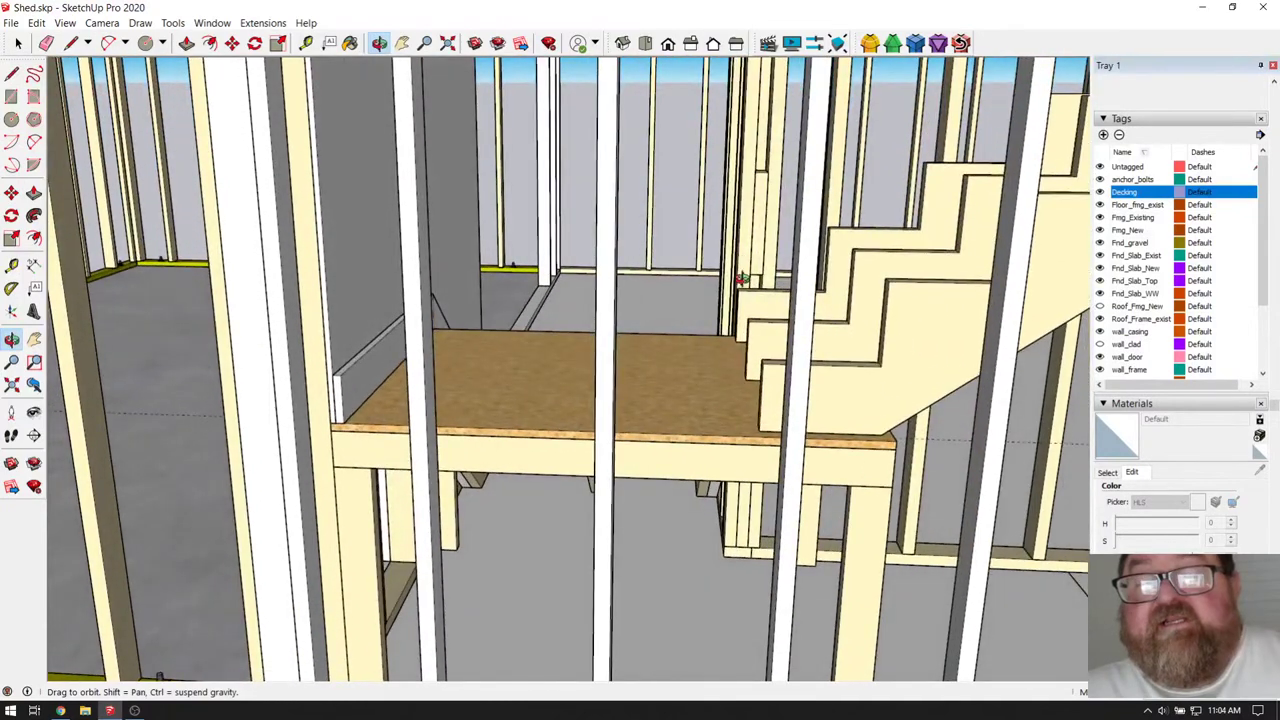
left_click_drag(760, 406, 511, 443)
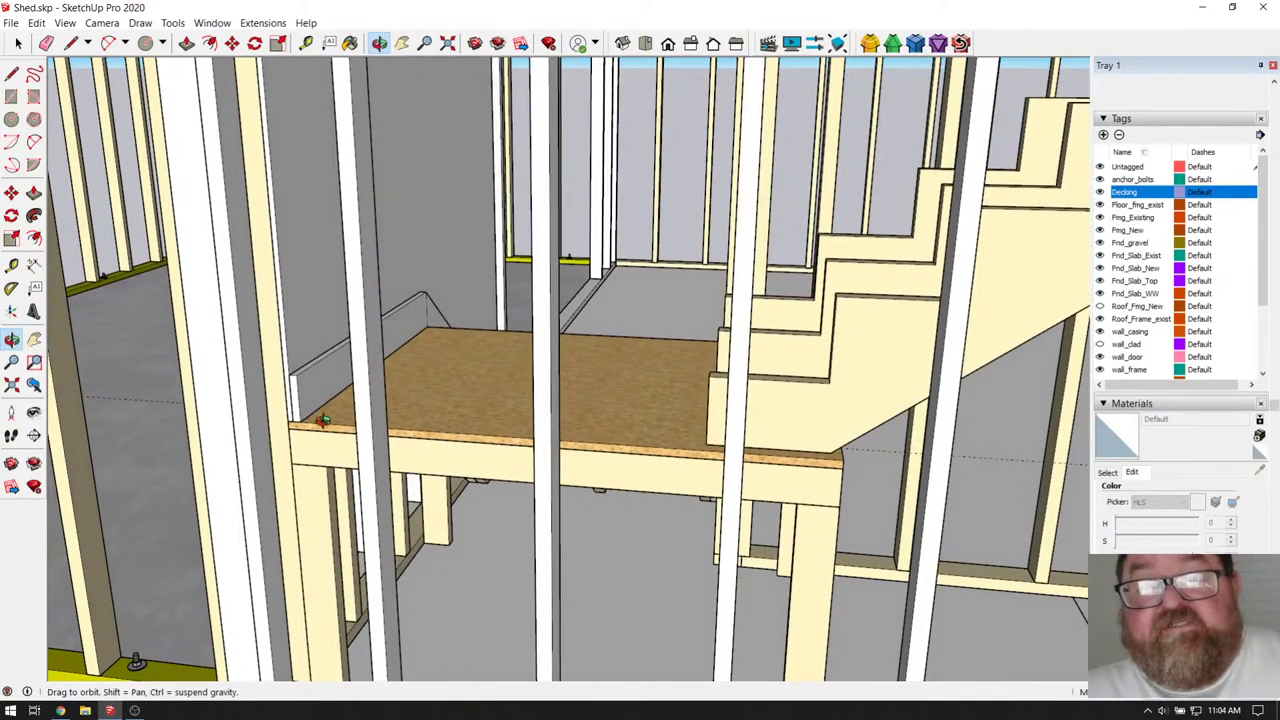
left_click_drag(833, 456, 635, 419)
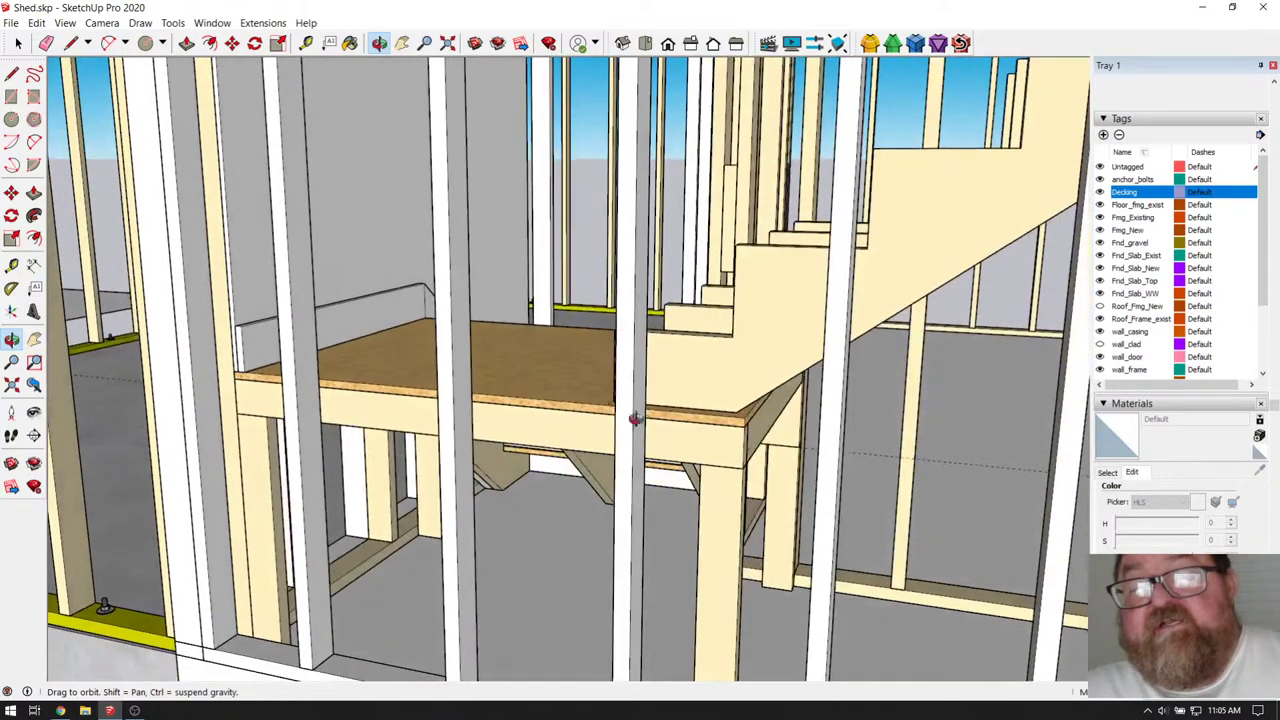
left_click_drag(732, 420, 862, 332)
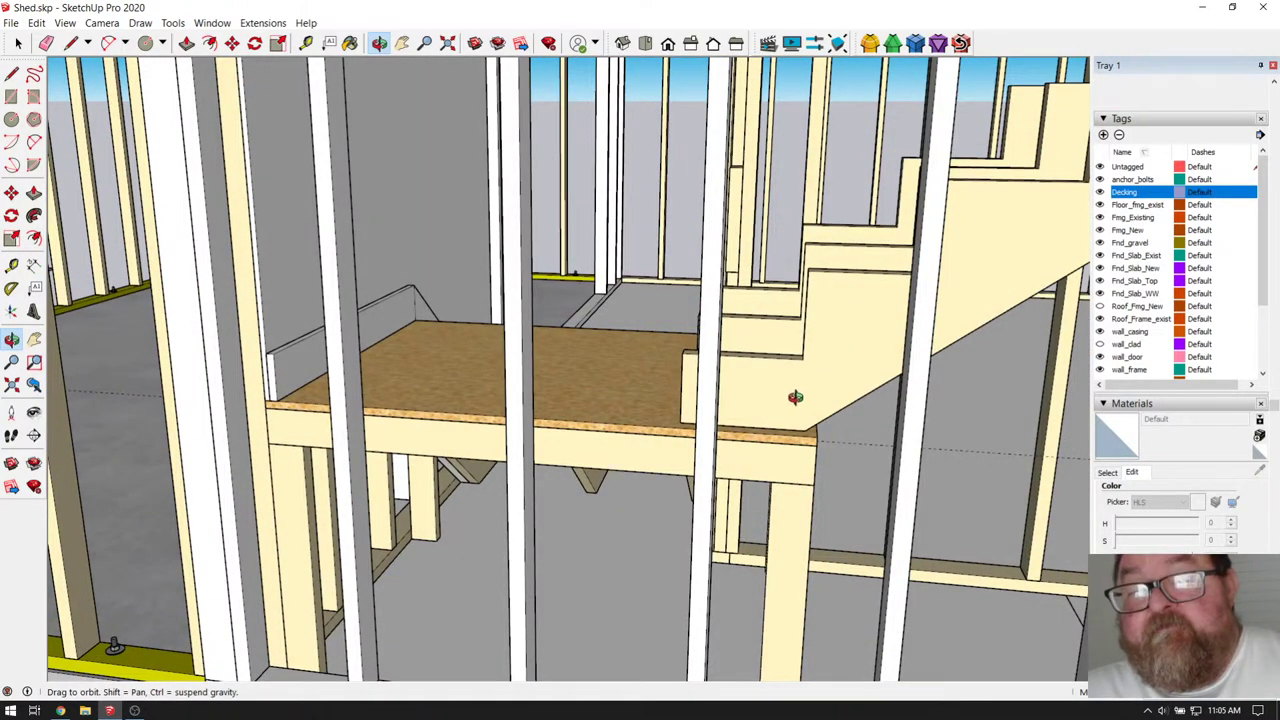
left_click_drag(795, 397, 588, 398)
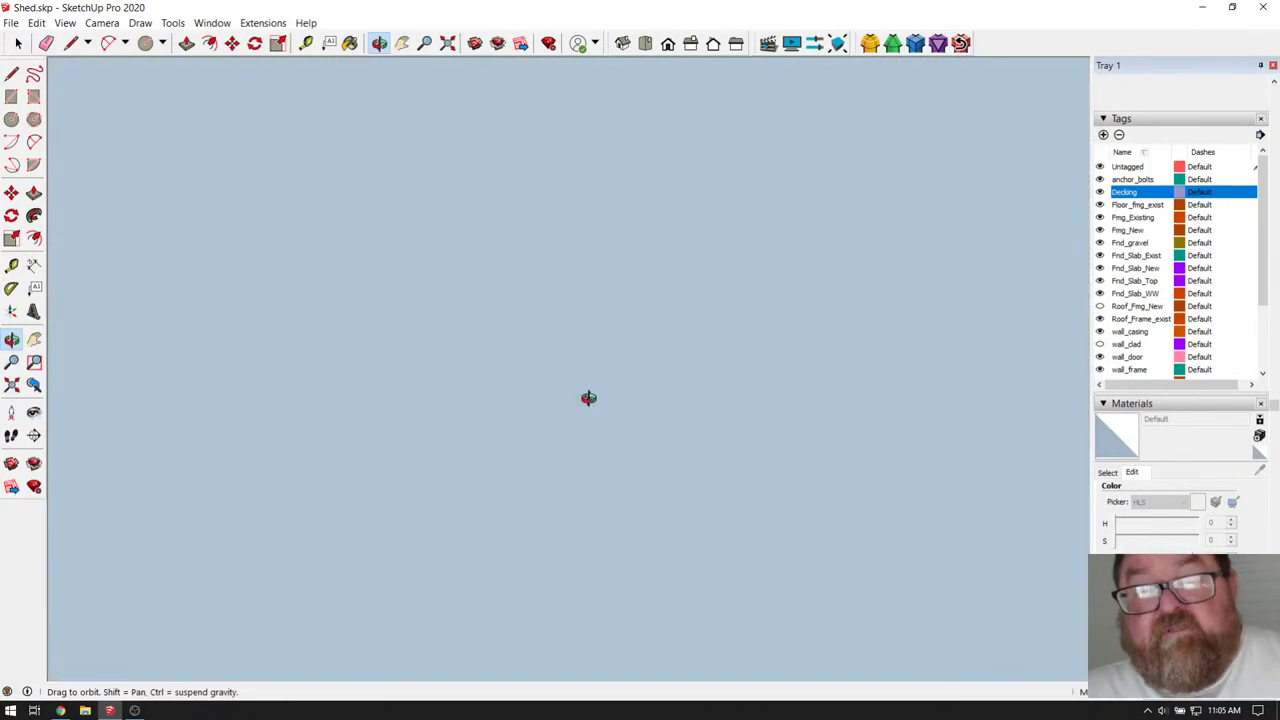
- Zoom to the whole shed and orbit along the yellow beam toward the stair opening
left_click(447, 43)
mouse_move(640, 343)
left_mouse_down()
mouse_move(531, 506)
mouse_move(580, 434)
mouse_move(717, 520)
mouse_move(700, 438)
left_mouse_up()
scroll(700, 438, "up", 3)
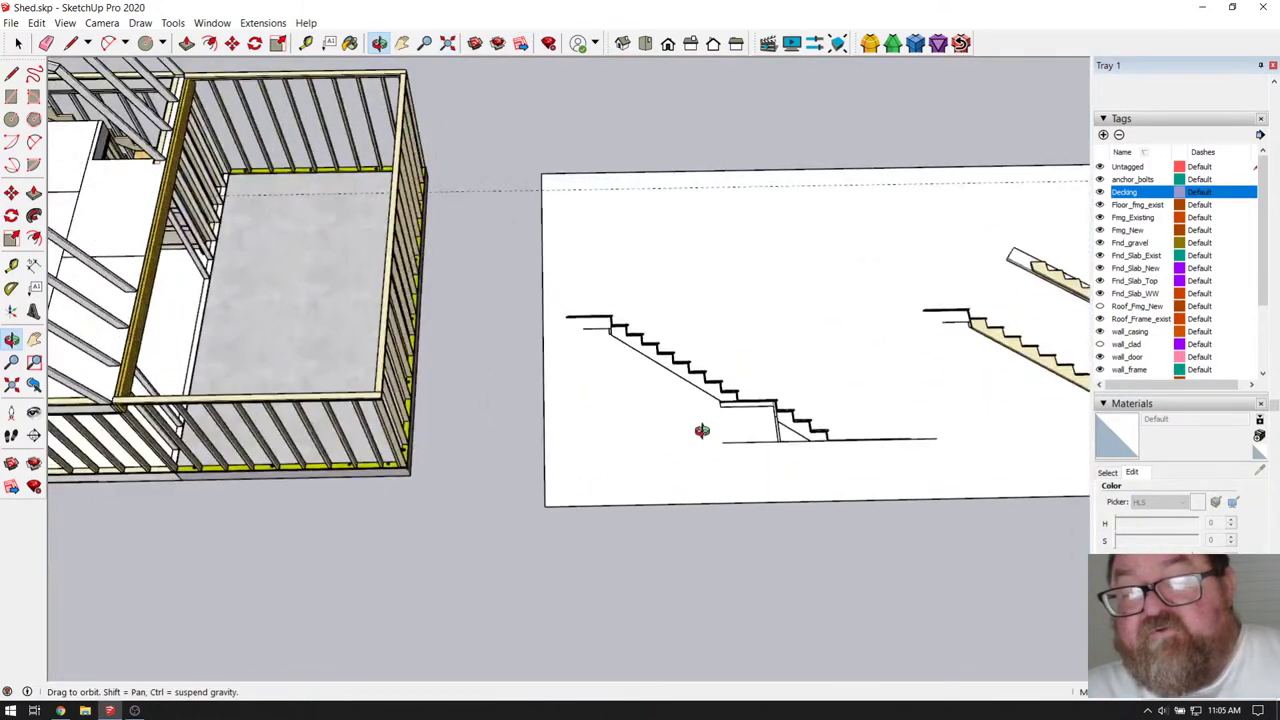
scroll(811, 474, "down", 4)
scroll(467, 227, "up", 8)
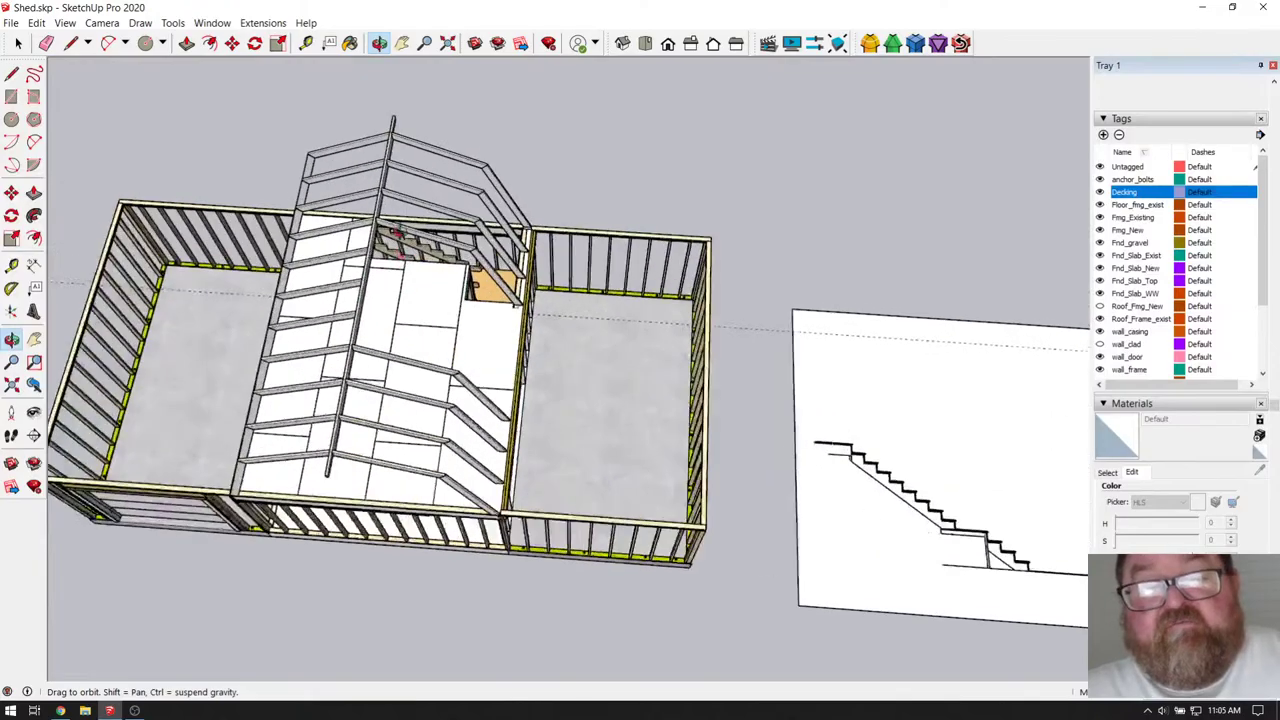
left_click_drag(467, 227, 485, 437)
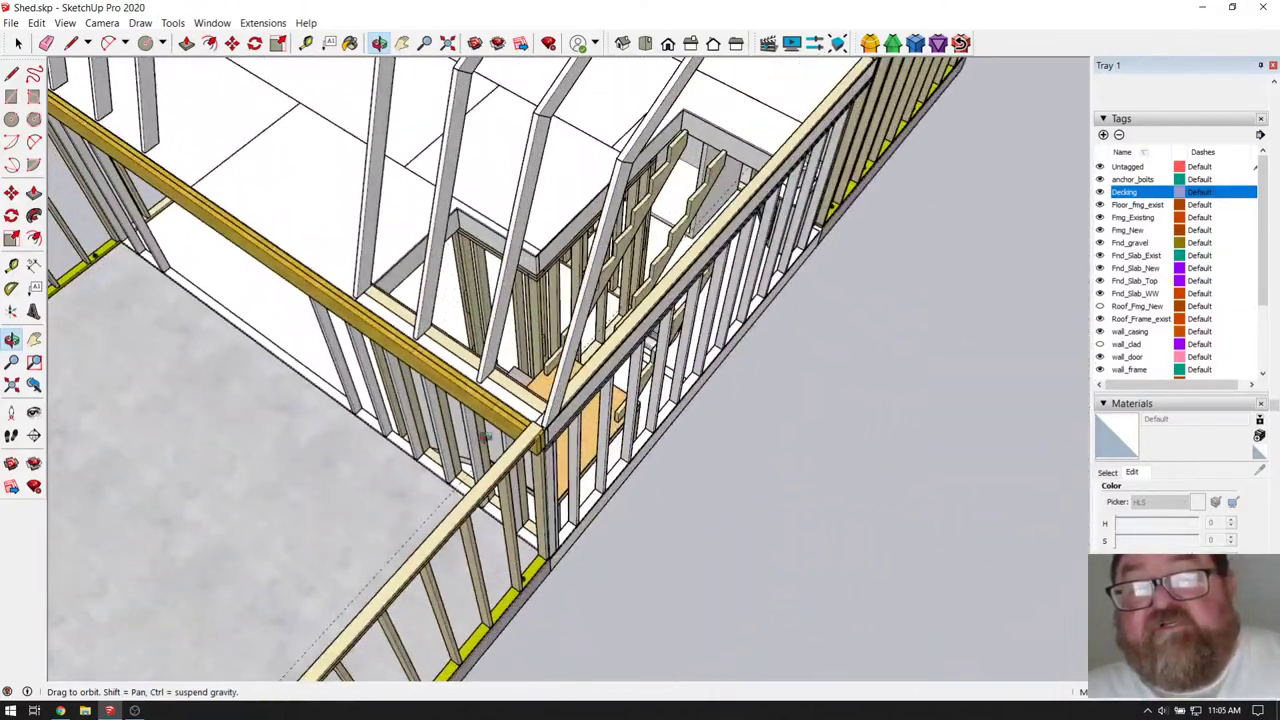
left_click_drag(523, 355, 1016, 312)
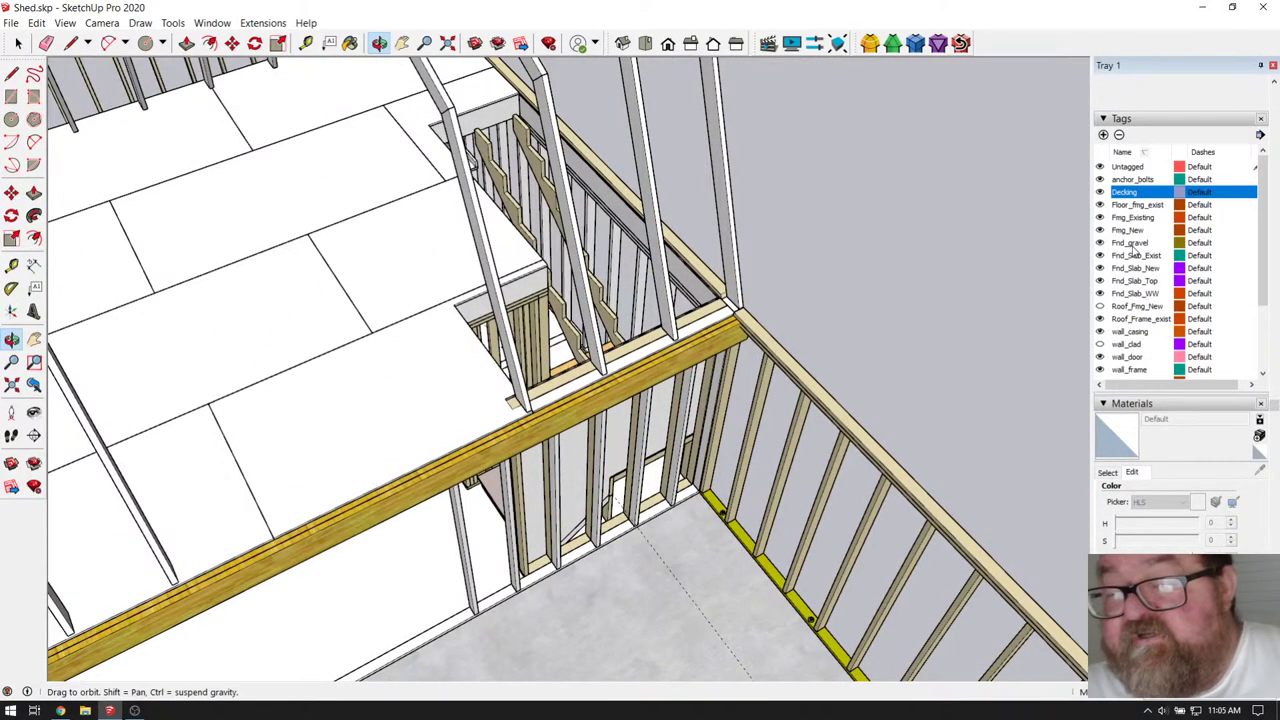
- Hide the Decking, Floor_fmg_exist and Fmg_New tags
left_click(1101, 192)
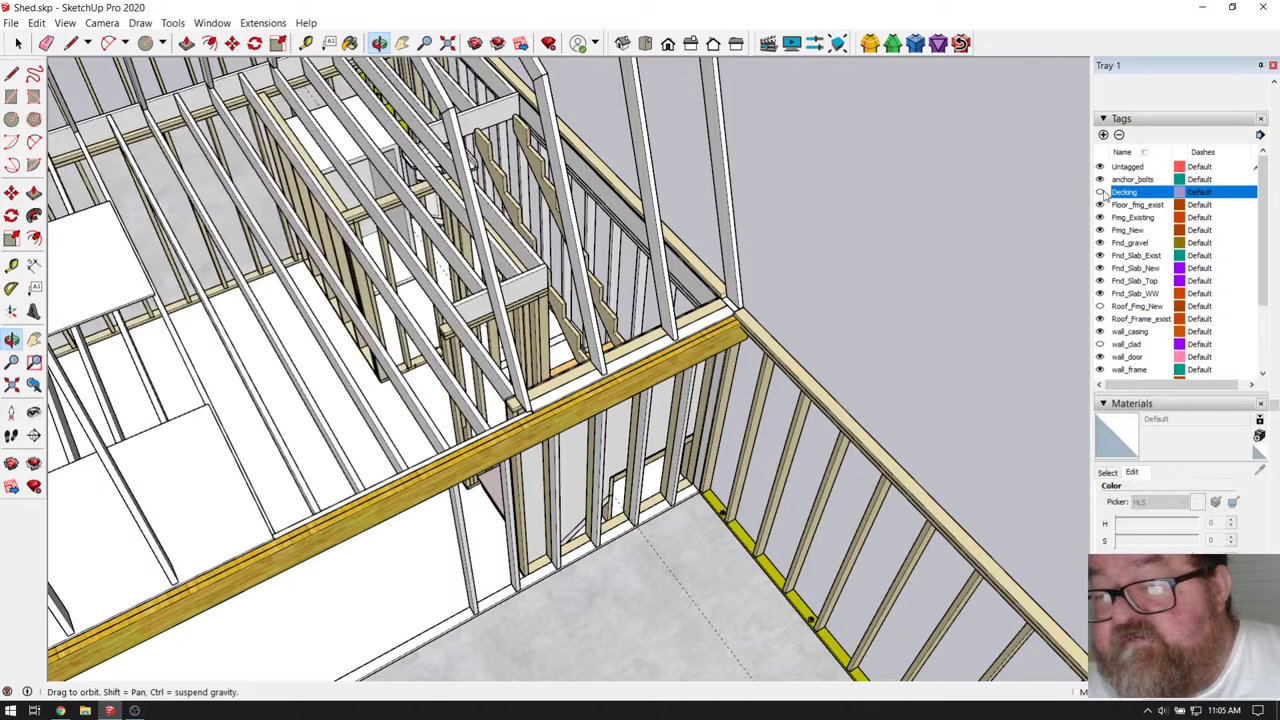
left_click(1101, 230)
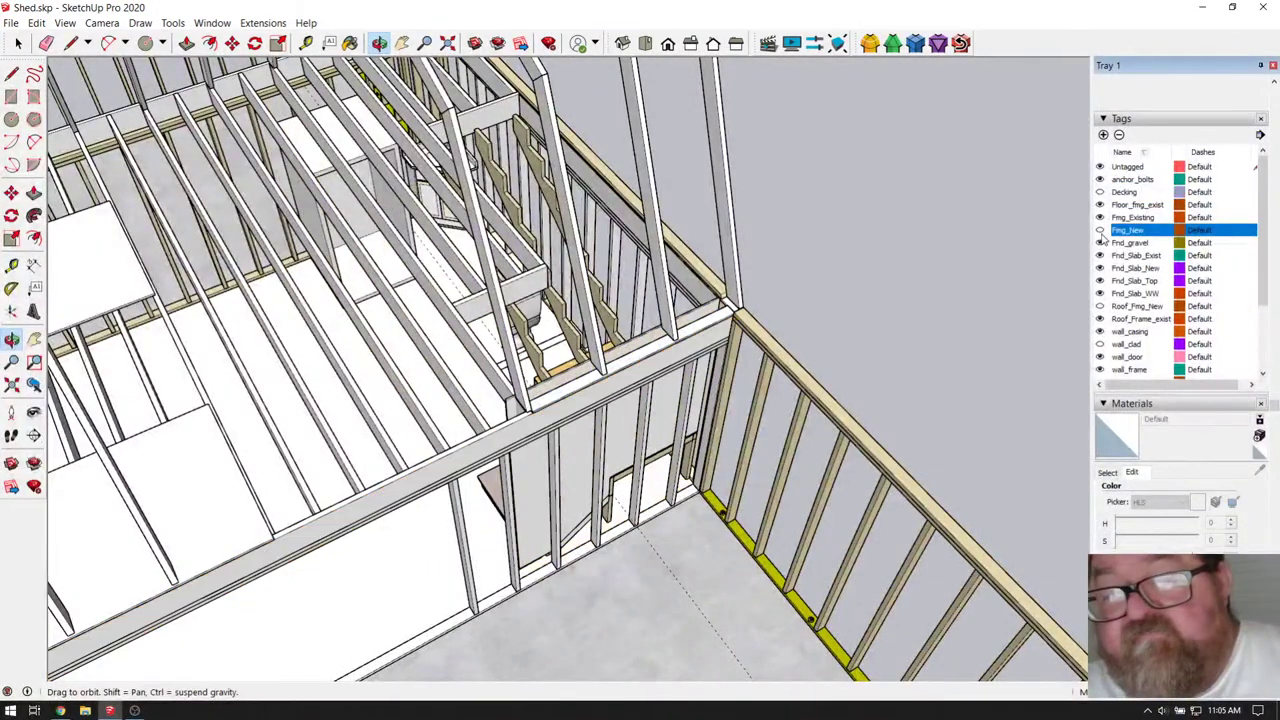
left_click(1101, 230)
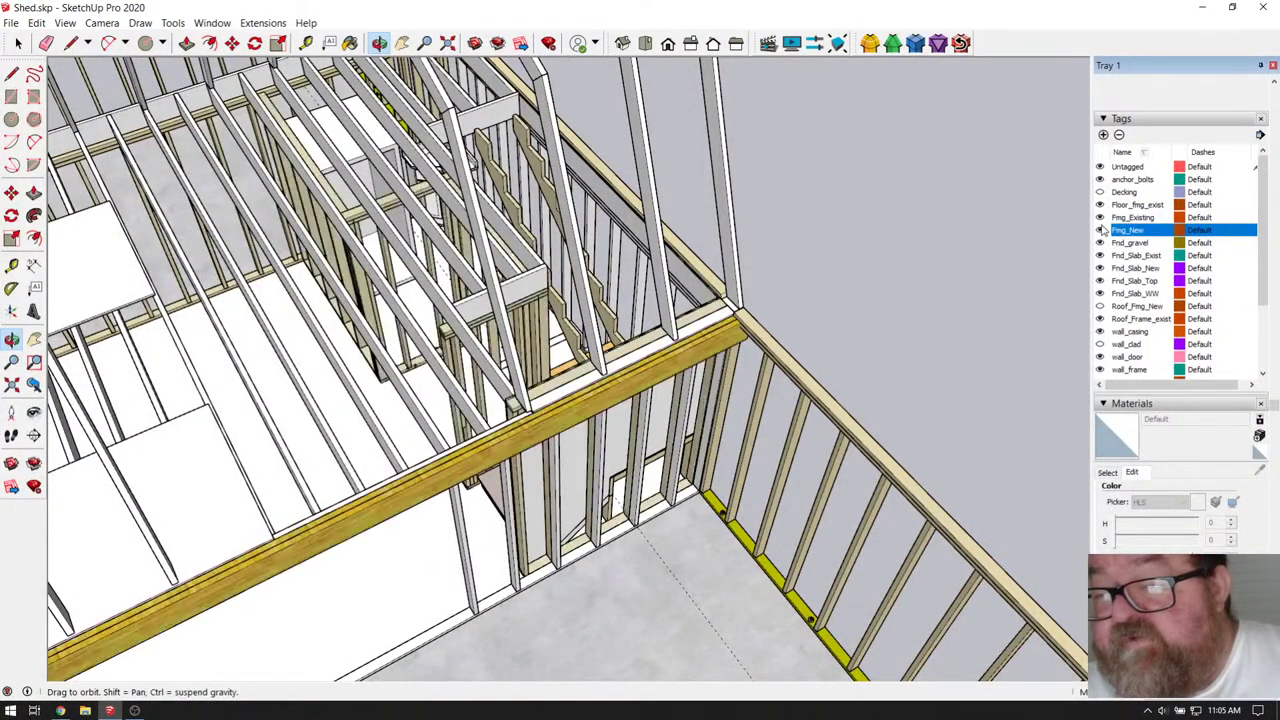
left_click(1101, 230)
left_click(1101, 230)
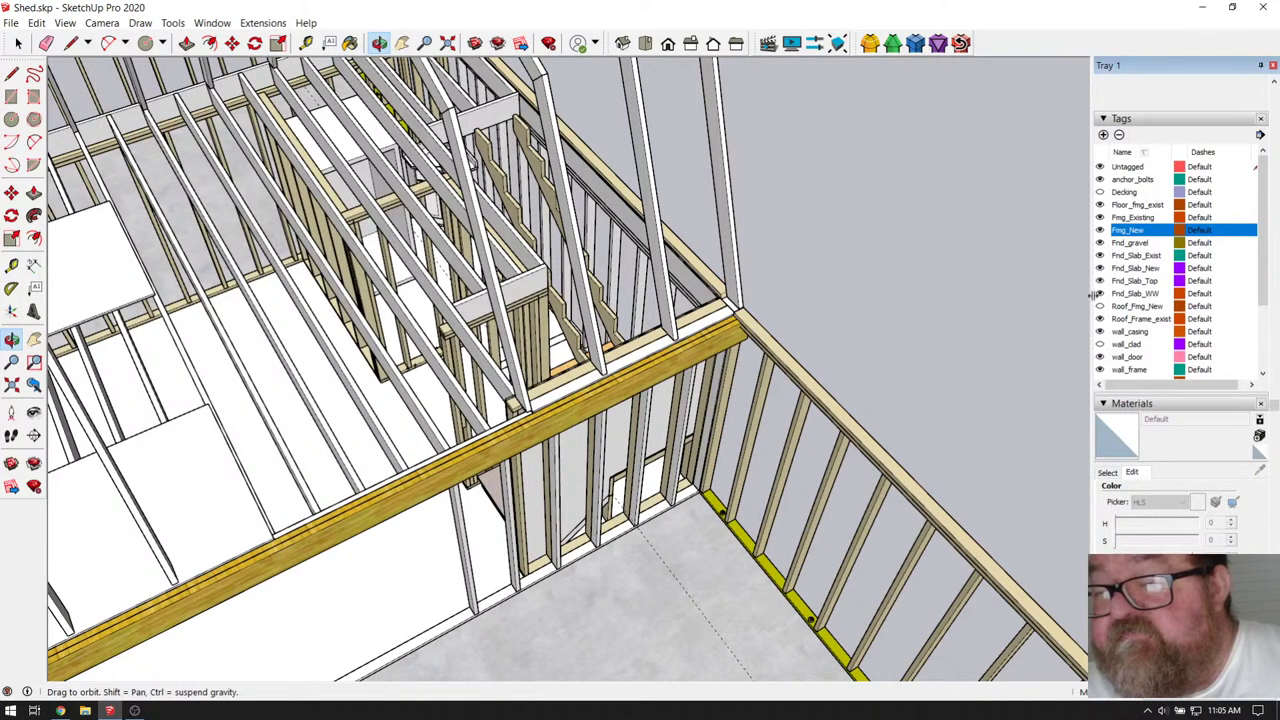
left_click(1101, 205)
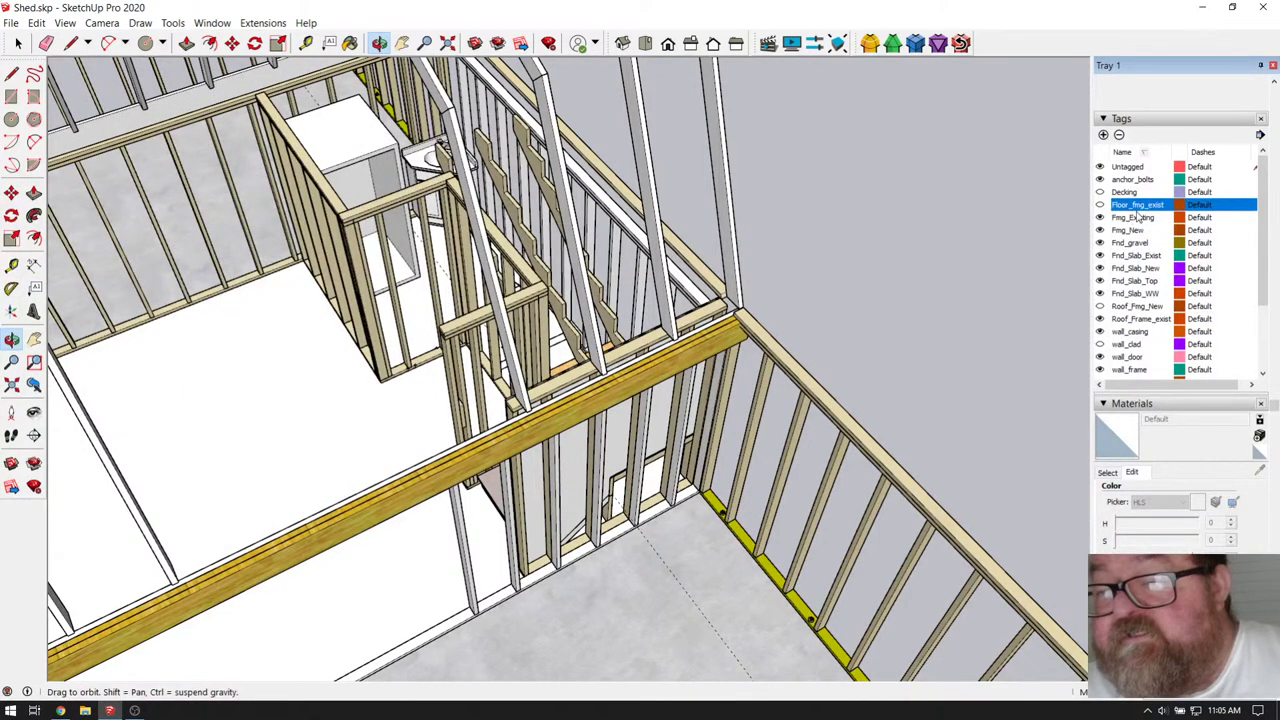
left_click(1100, 230)
- Hide the Roof_Frame_exist tag and zoom in on the steps and landing
left_click_drag(1021, 253, 873, 288)
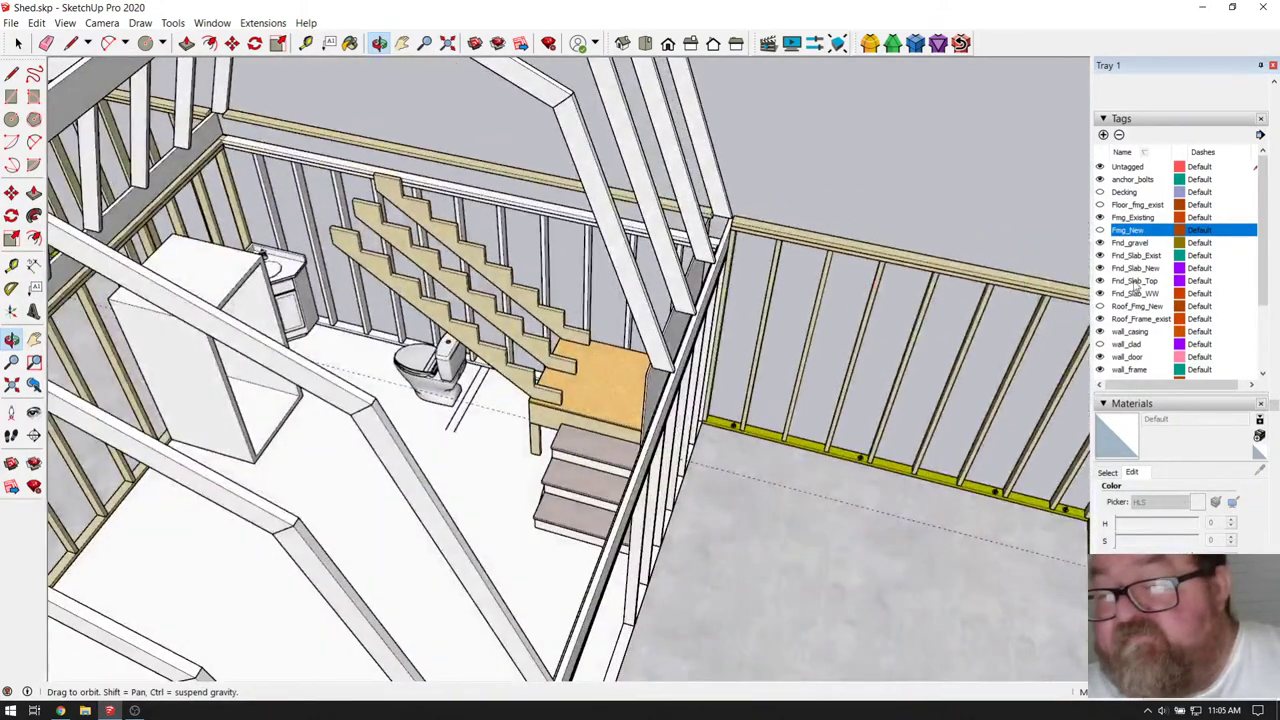
scroll(1138, 287, "down", 2)
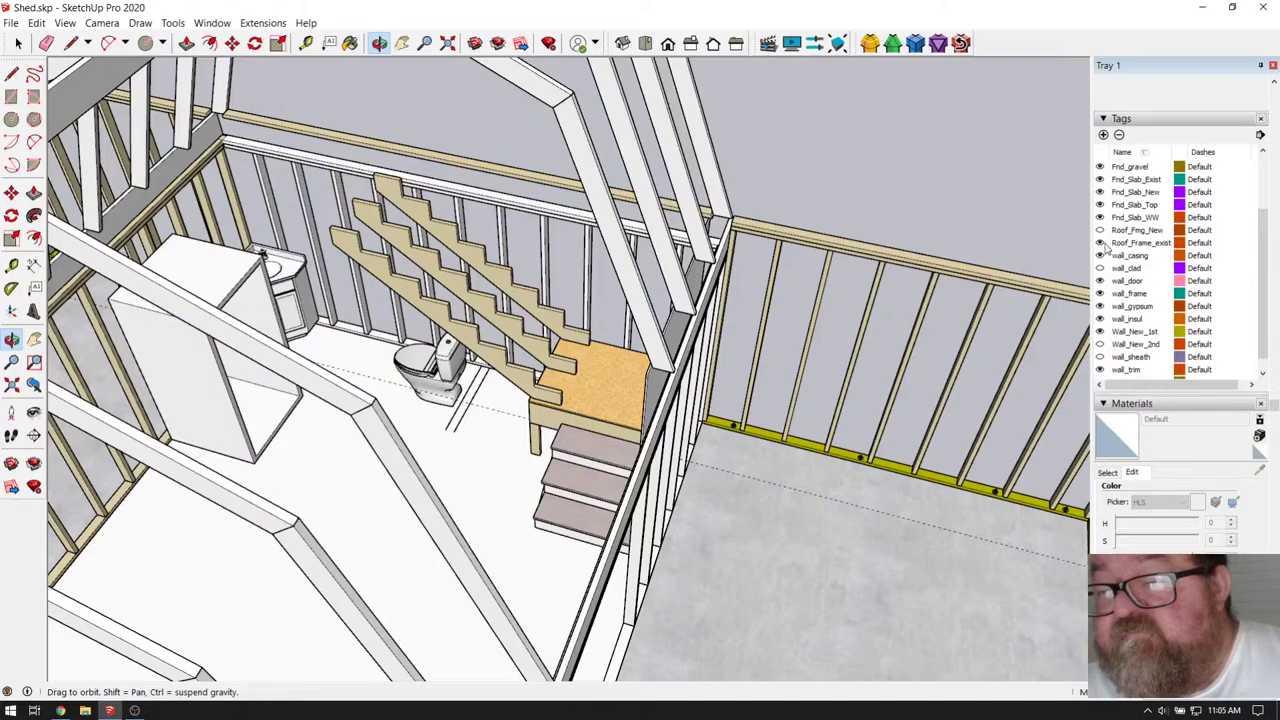
left_click(1100, 243)
left_click_drag(701, 287, 774, 369)
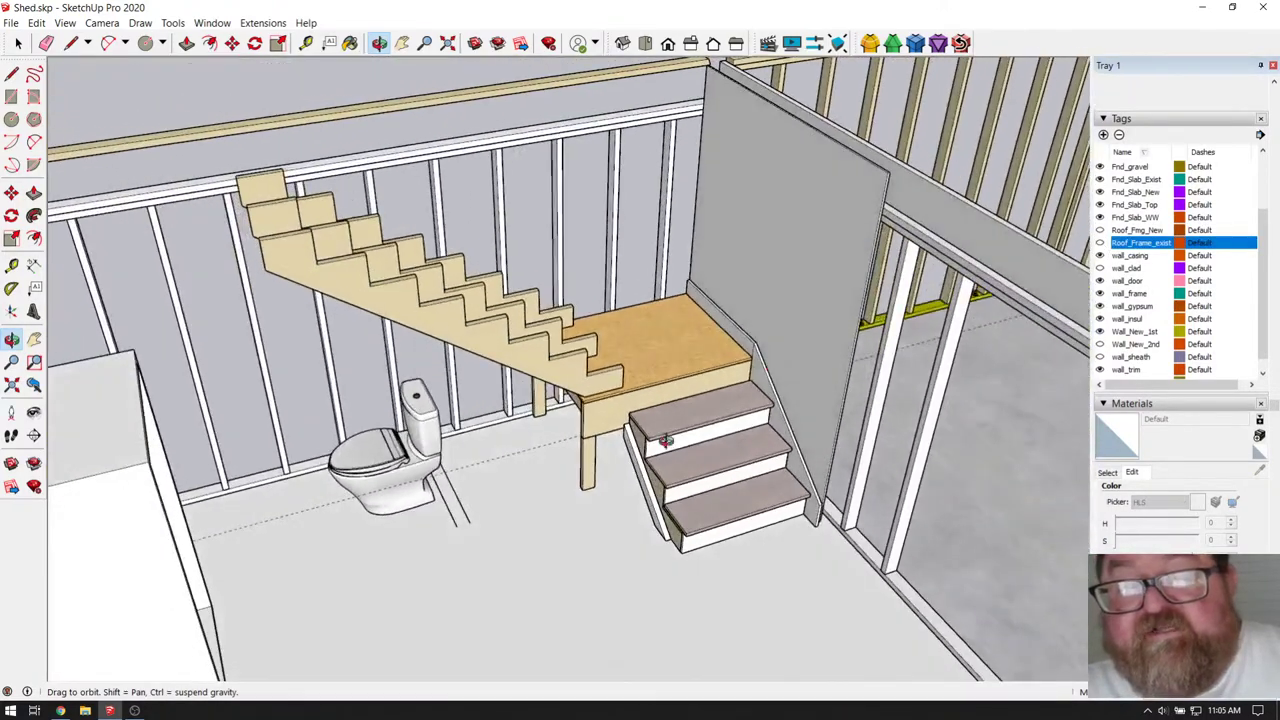
scroll(604, 445, "up", 3)
left_click_drag(519, 447, 731, 406)
scroll(731, 406, "up", 5)
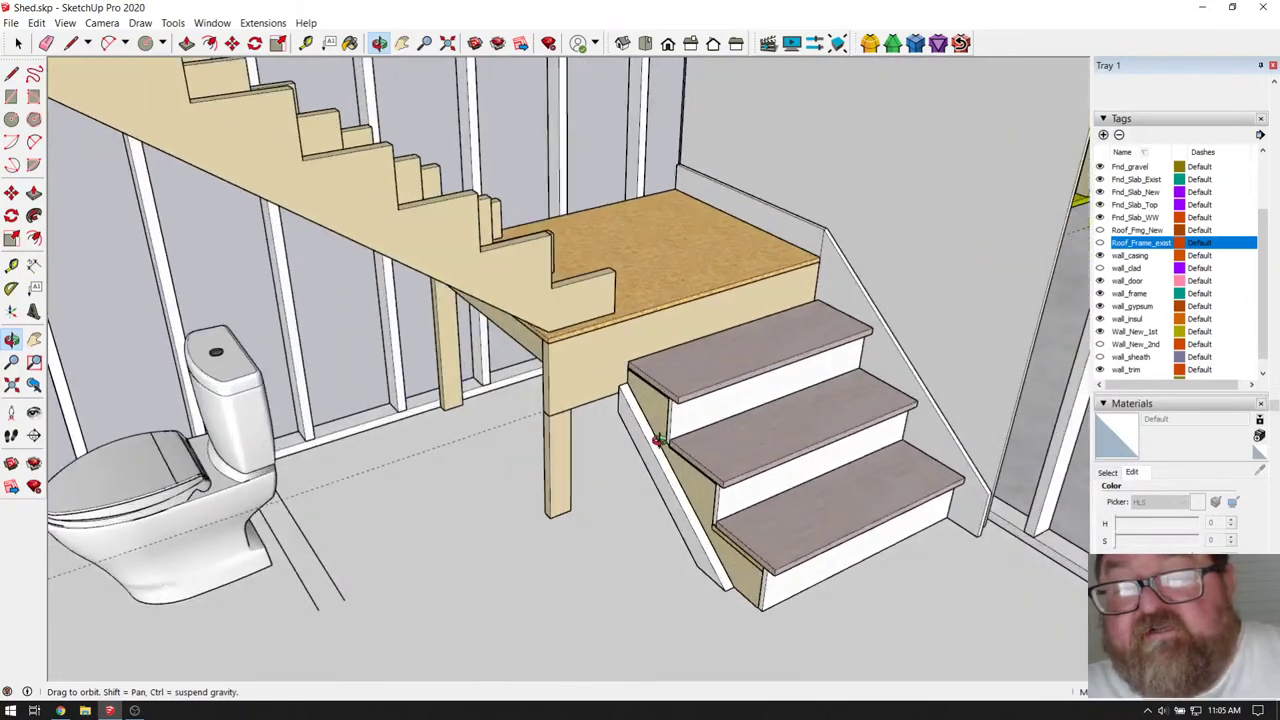
scroll(769, 404, "up", 8)
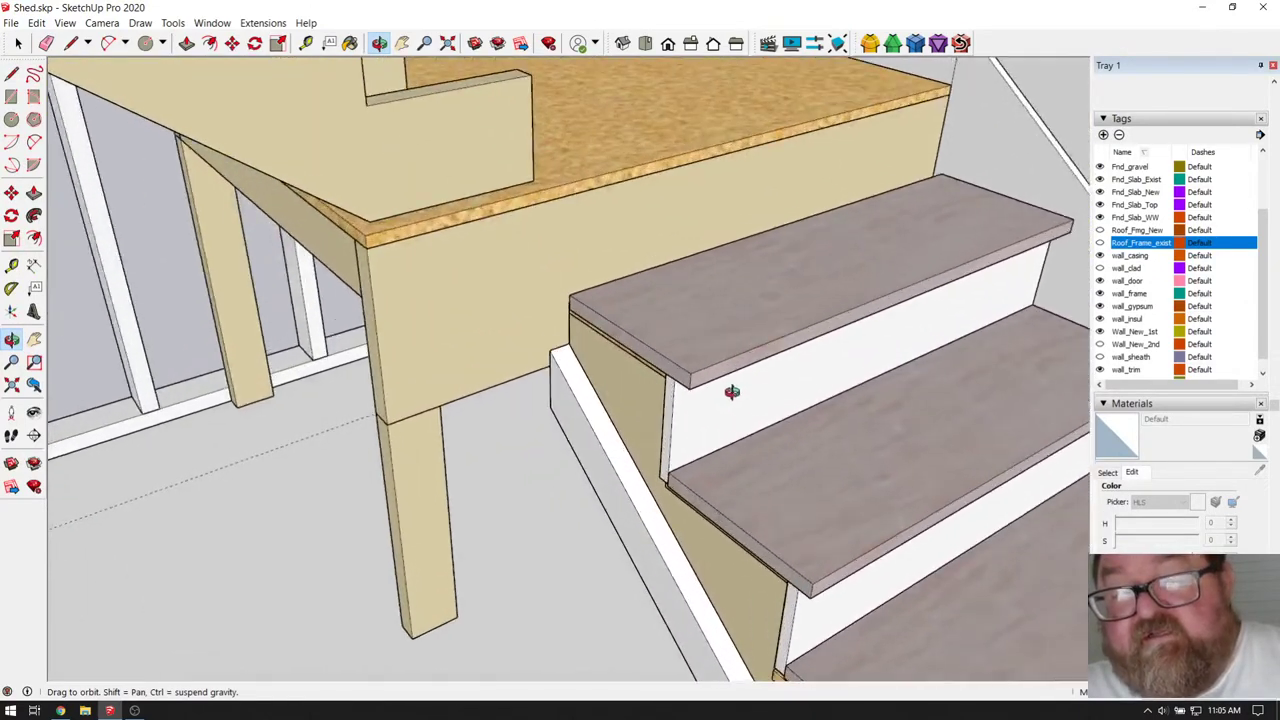
left_click_drag(714, 420, 764, 439)
- Inside the landing group, copy the OSB strip under the top tread down one step
left_click(17, 43)
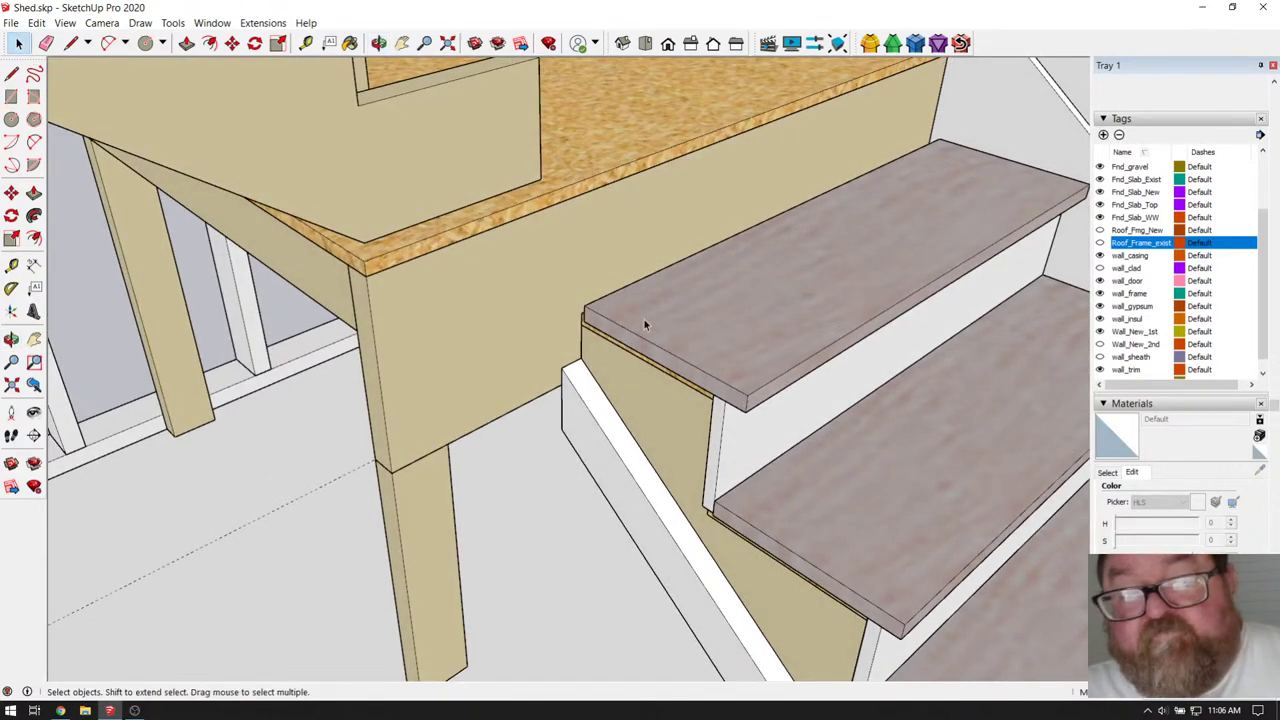
scroll(661, 378, "up", 3)
double_click(676, 374)
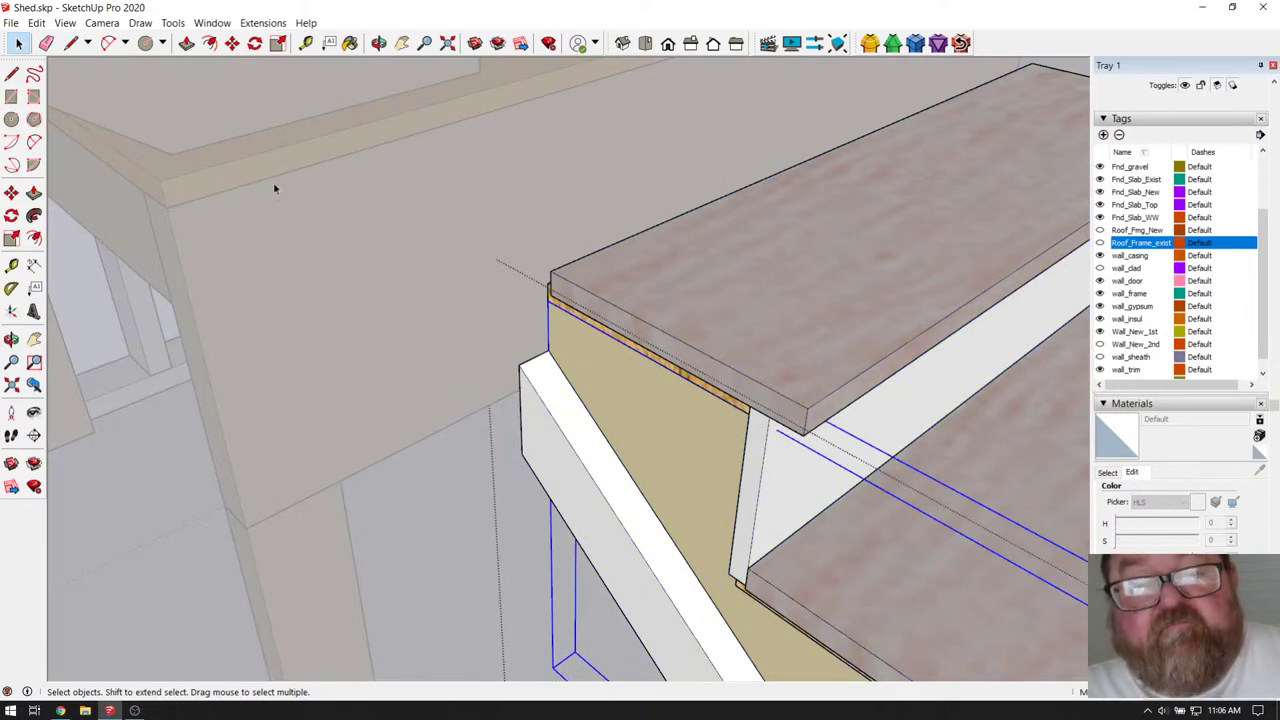
left_click(231, 43)
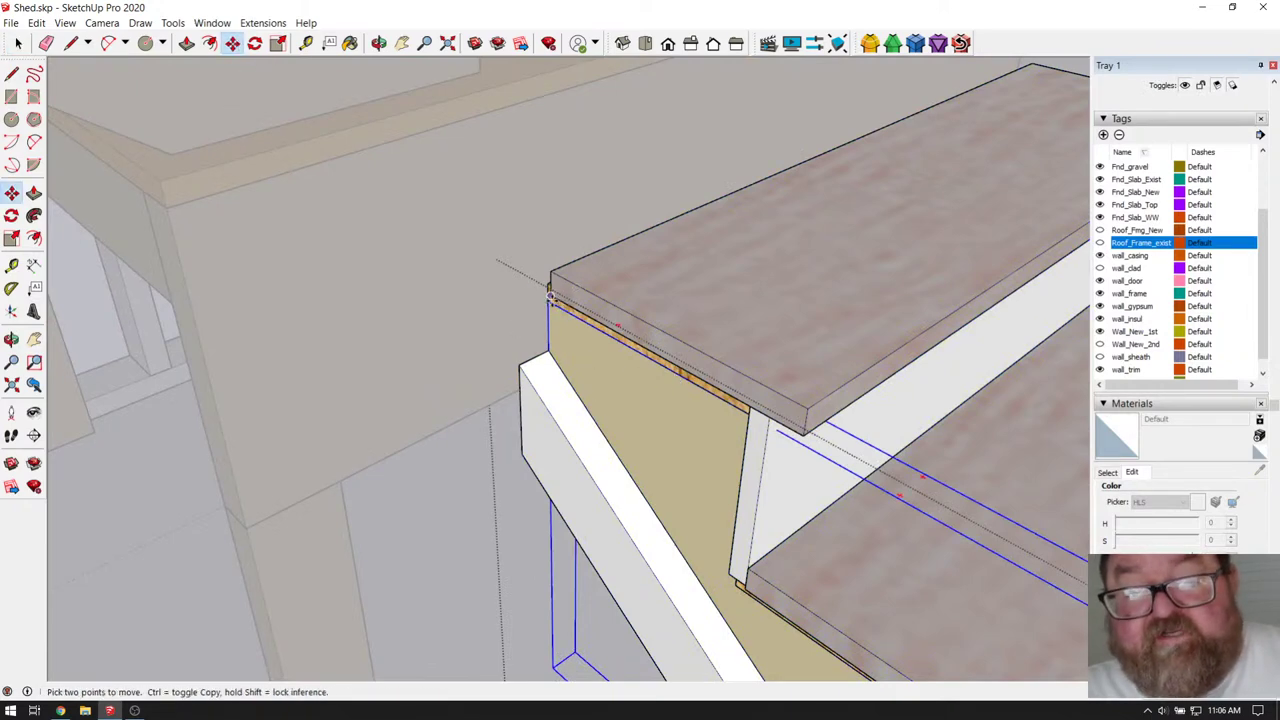
key("ctrl")
left_click(549, 299)
scroll(549, 310, "down", 5)
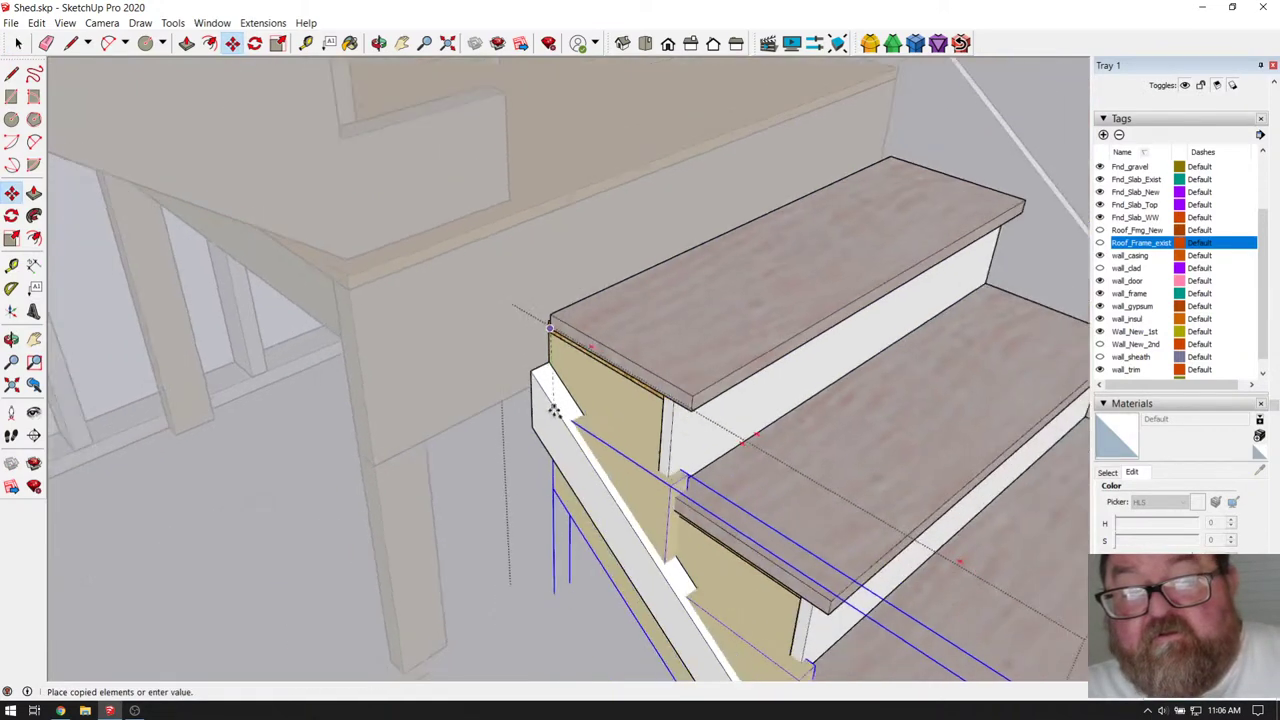
left_click(447, 452)
scroll(574, 449, "up", 4)
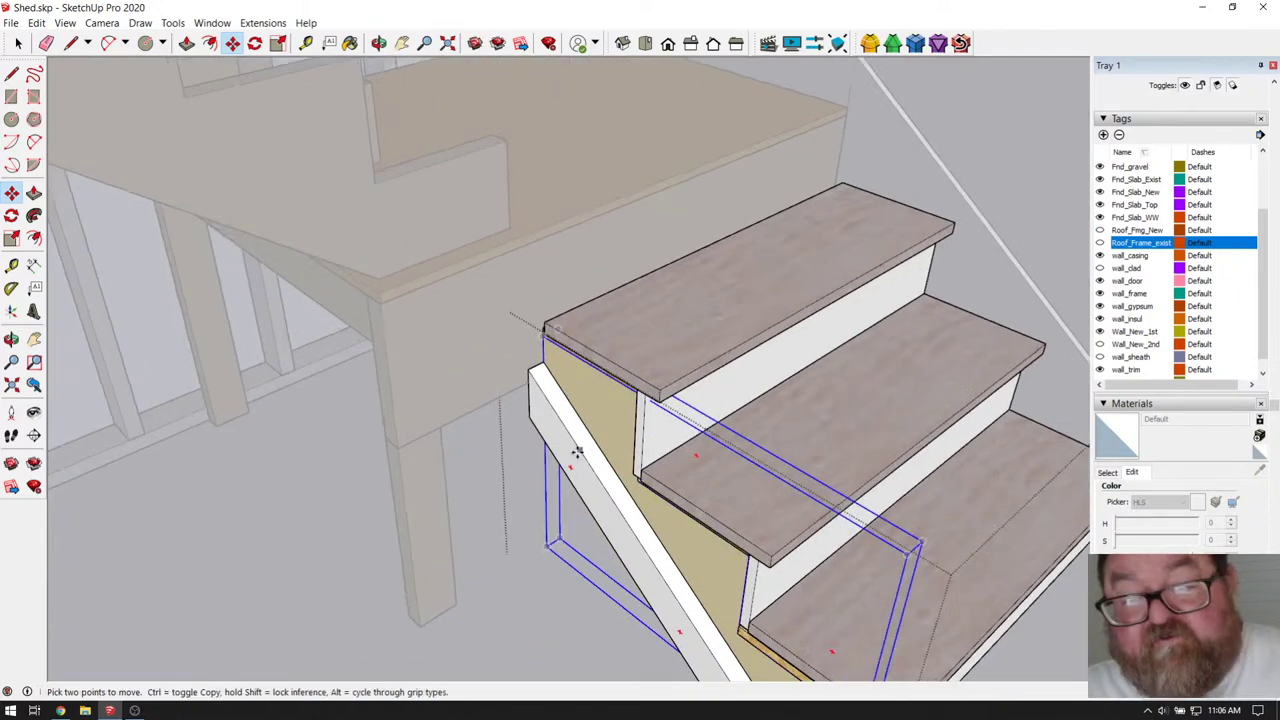
scroll(631, 386, "up", 2)
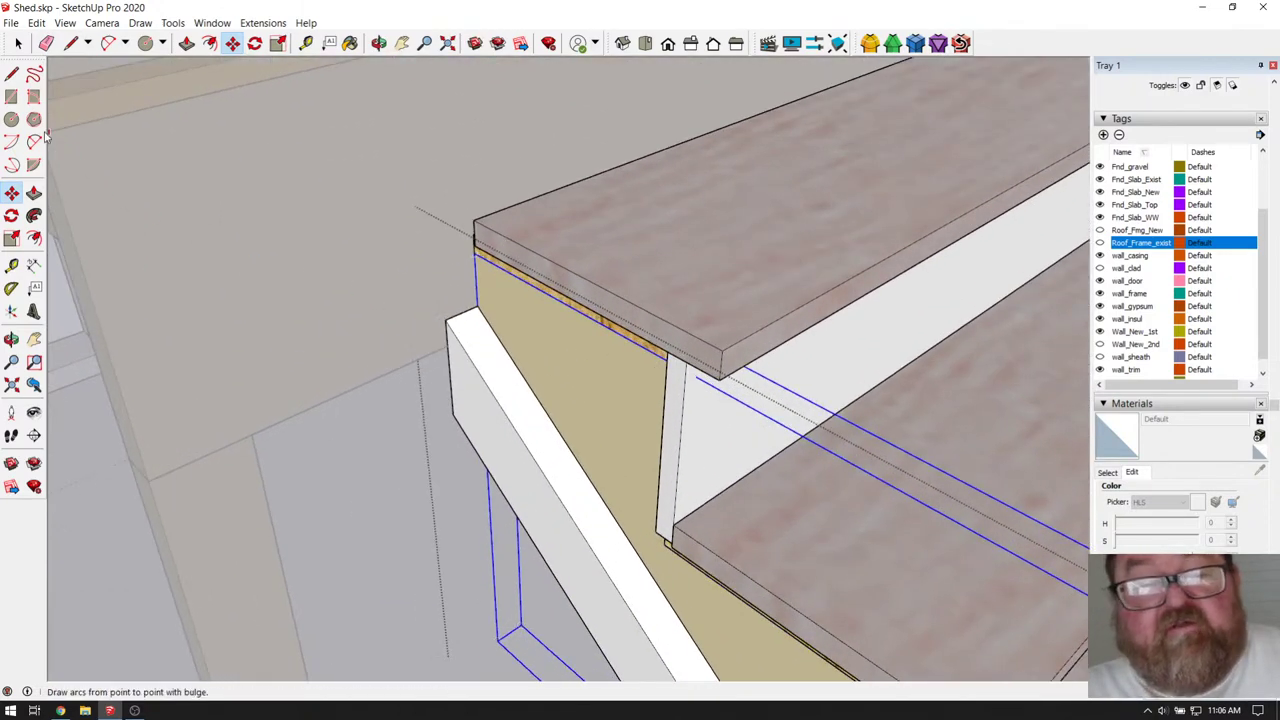
- Select the upper OSB board on the stringers and start copying it
left_click(17, 43)
left_click(596, 218)
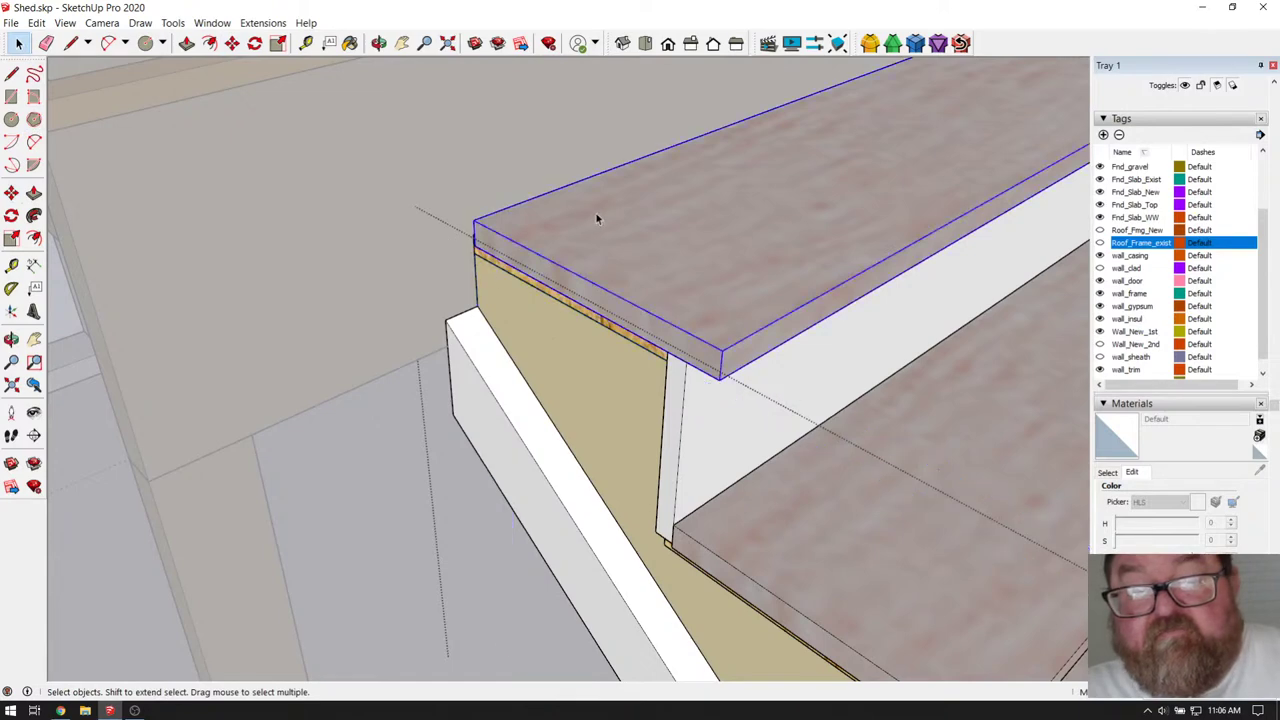
scroll(526, 297, "up", 3)
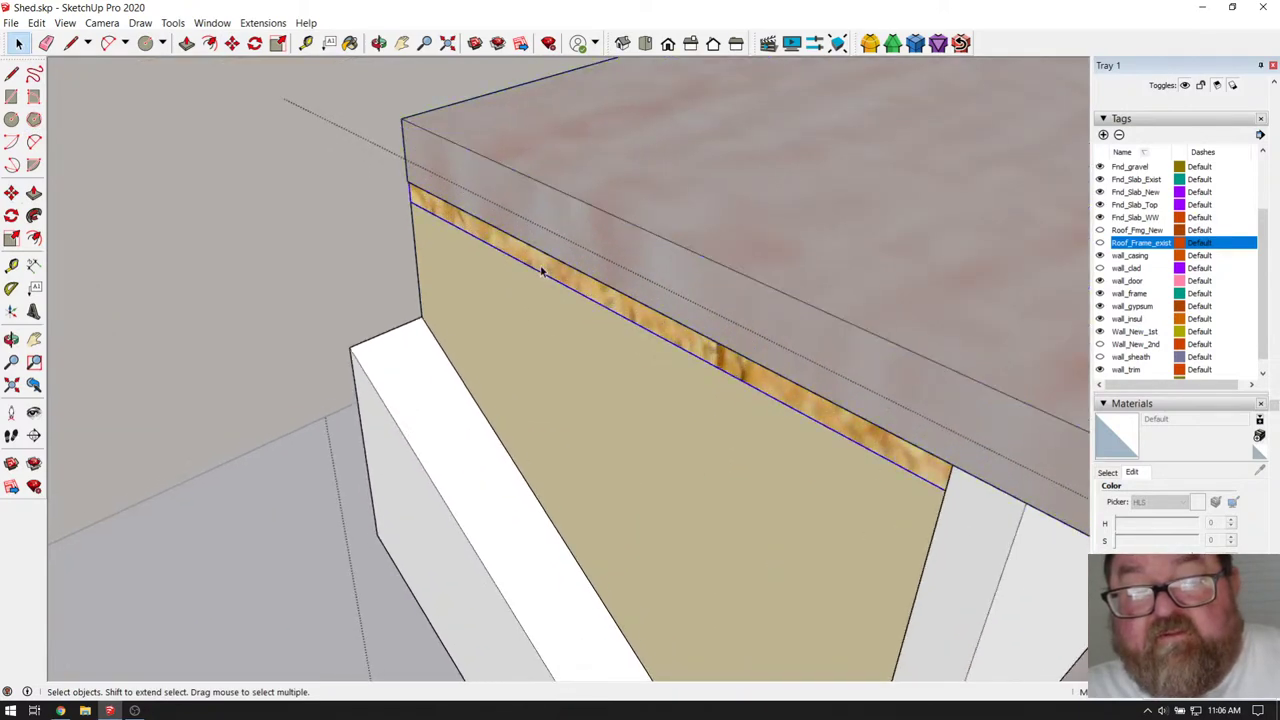
left_click(232, 43)
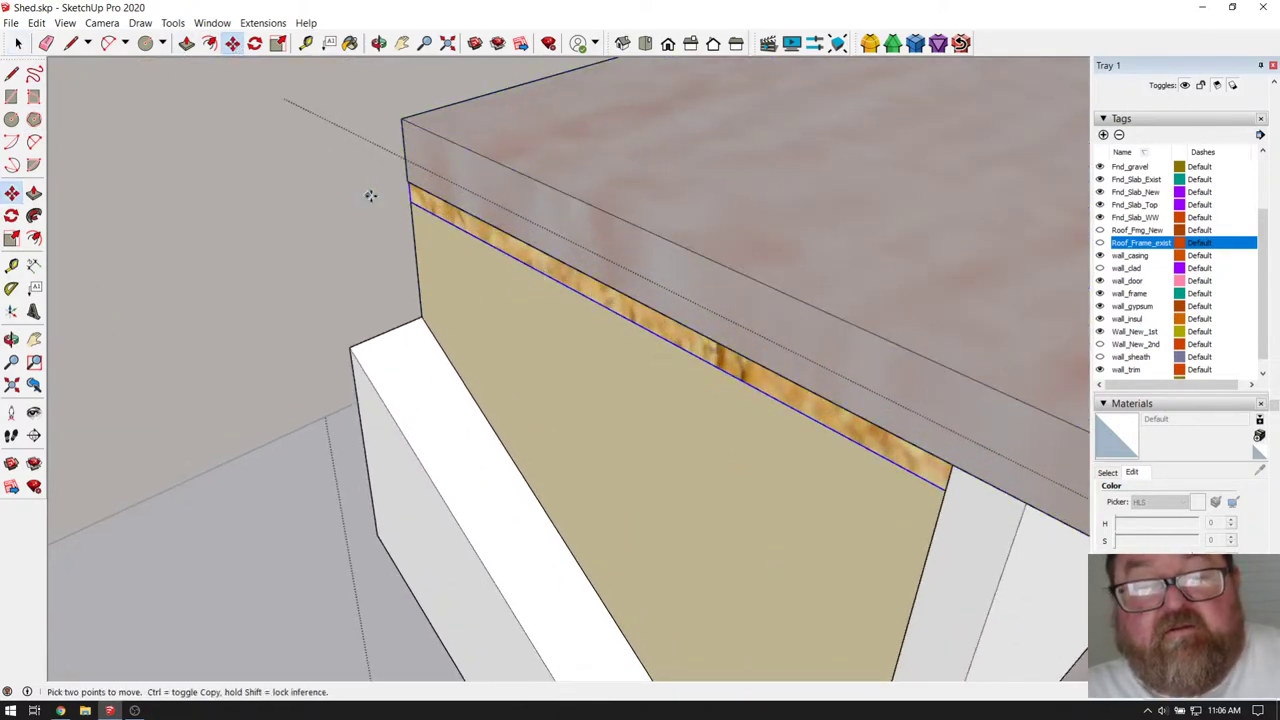
left_click(411, 201)
key("ctrl")
scroll(409, 334, "down", 6)
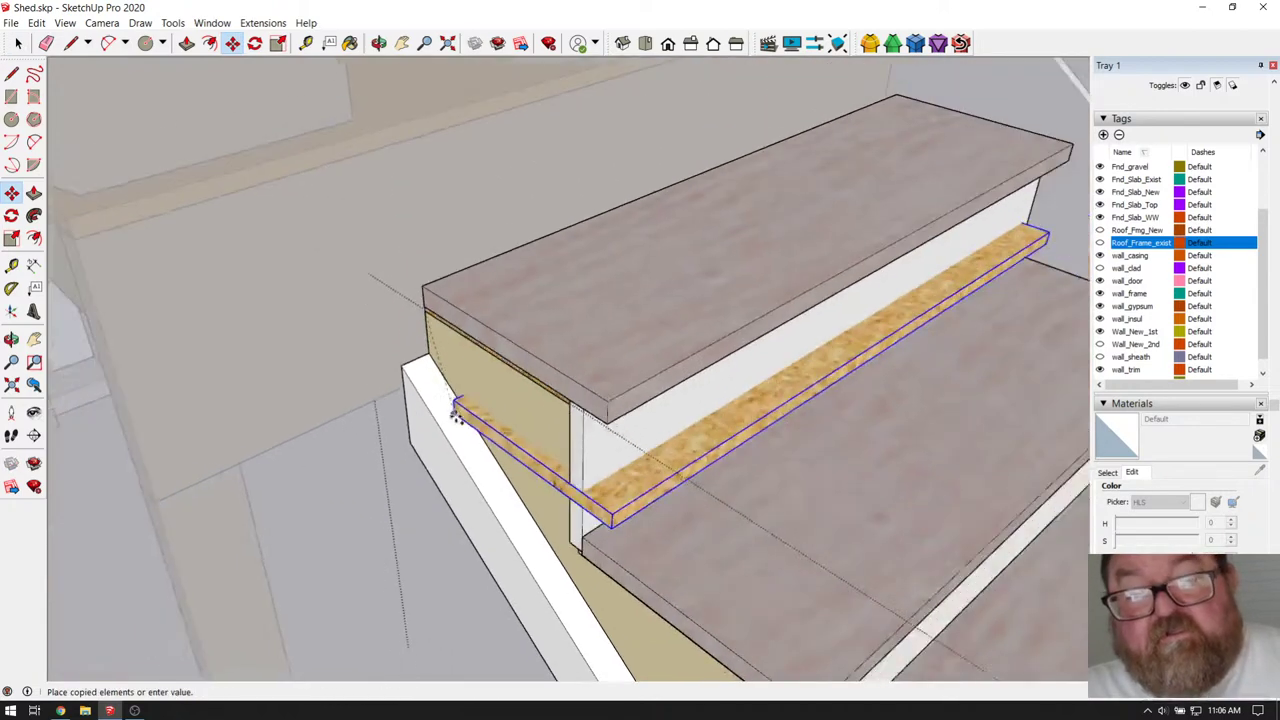
left_click(379, 43)
left_click_drag(440, 320, 319, 347)
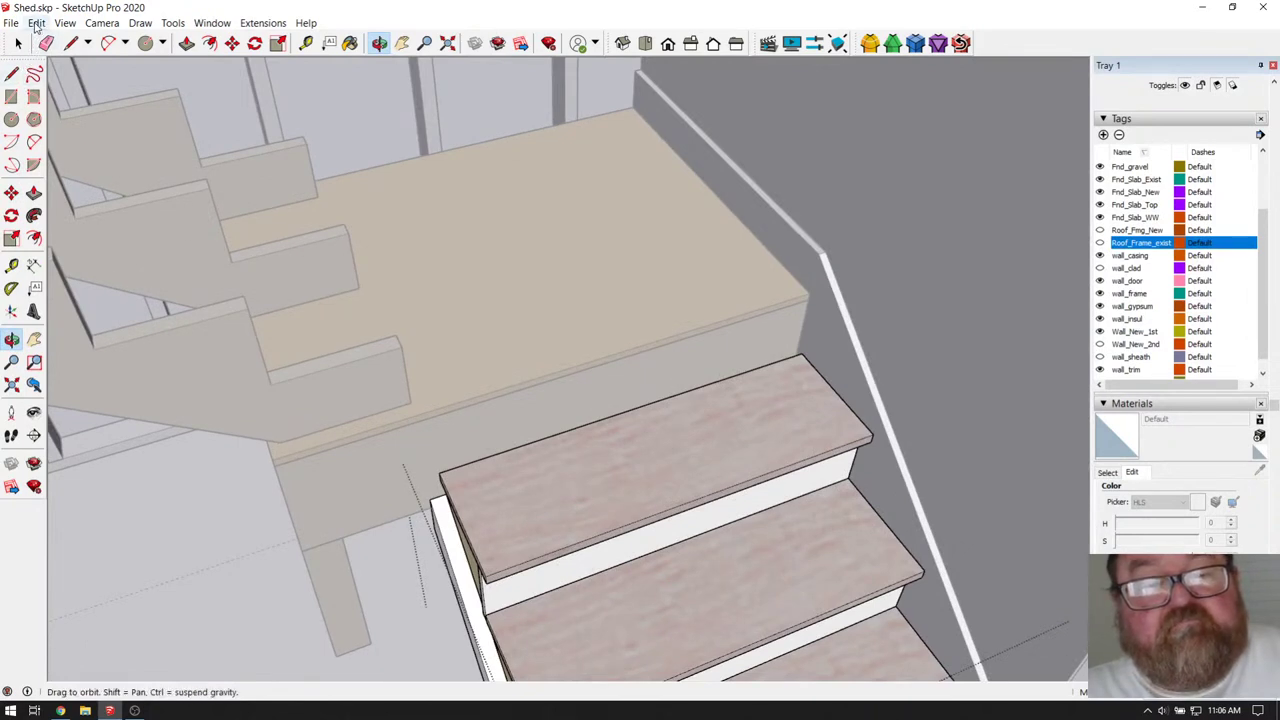
- Paste the OSB board, cut it out of the group, and Paste In Place outside it
right_click(400, 257)
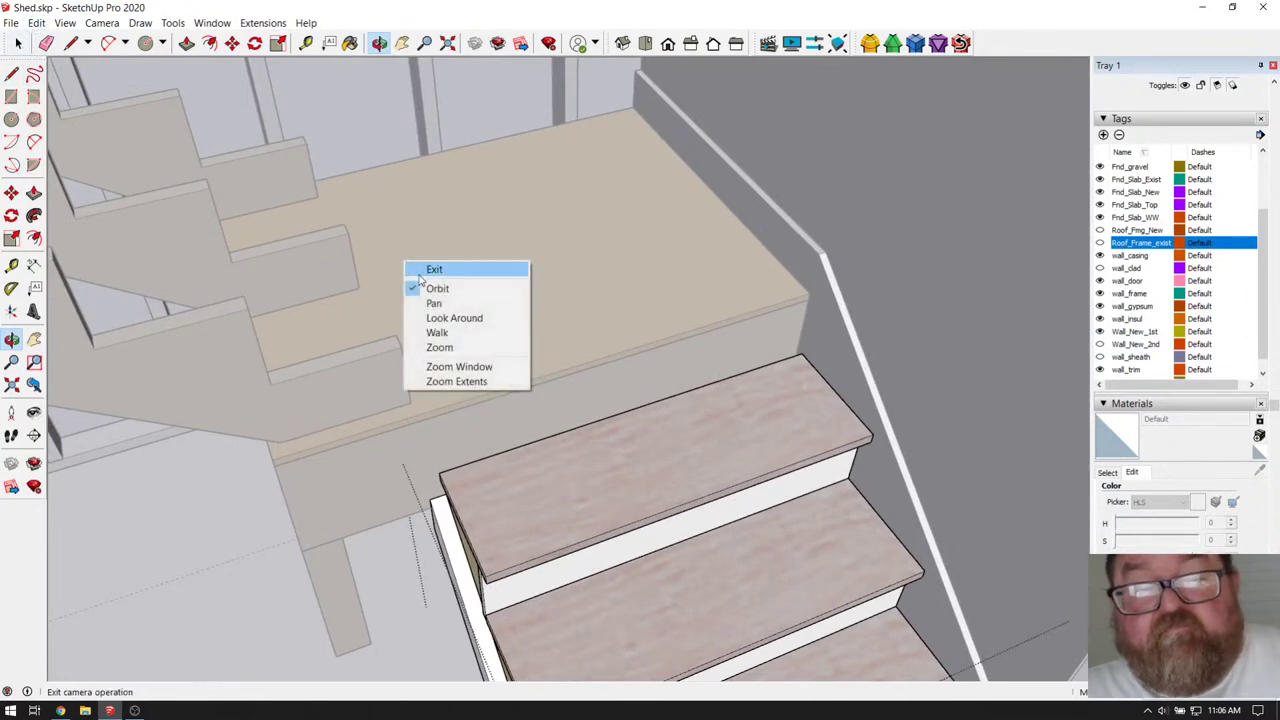
left_click(440, 298)
left_click(401, 289)
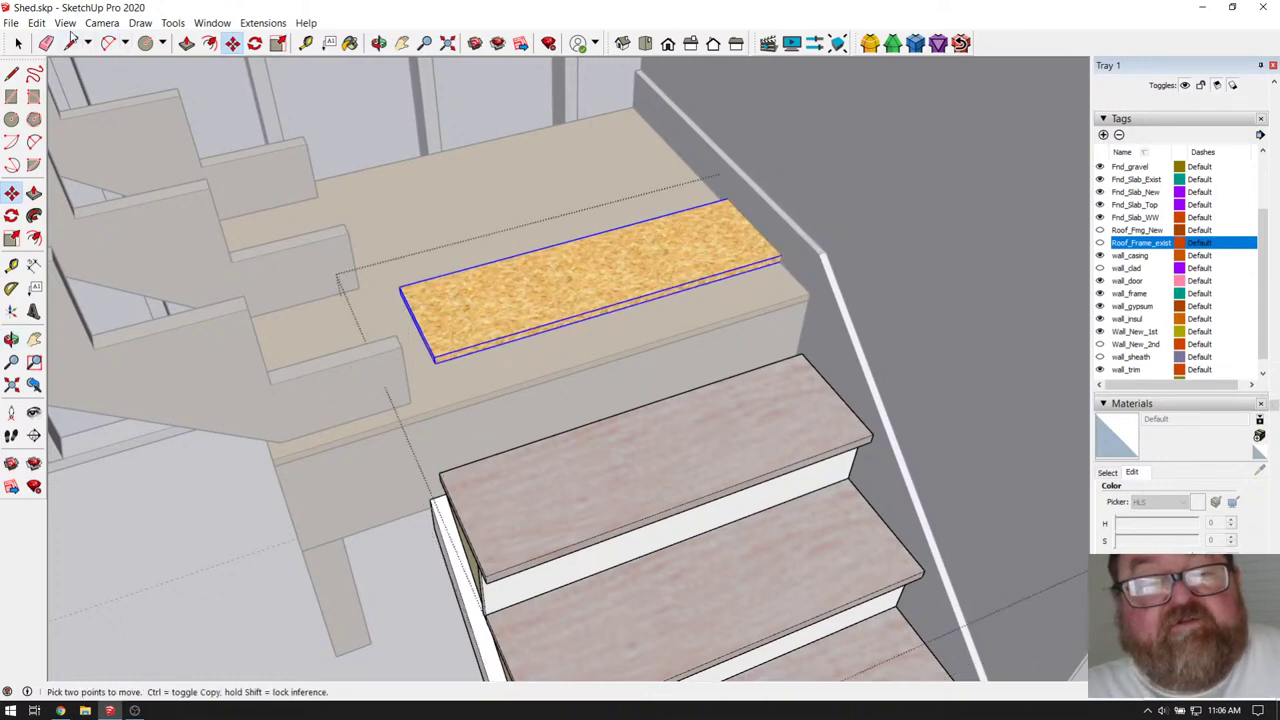
left_click(36, 22)
left_click(55, 71)
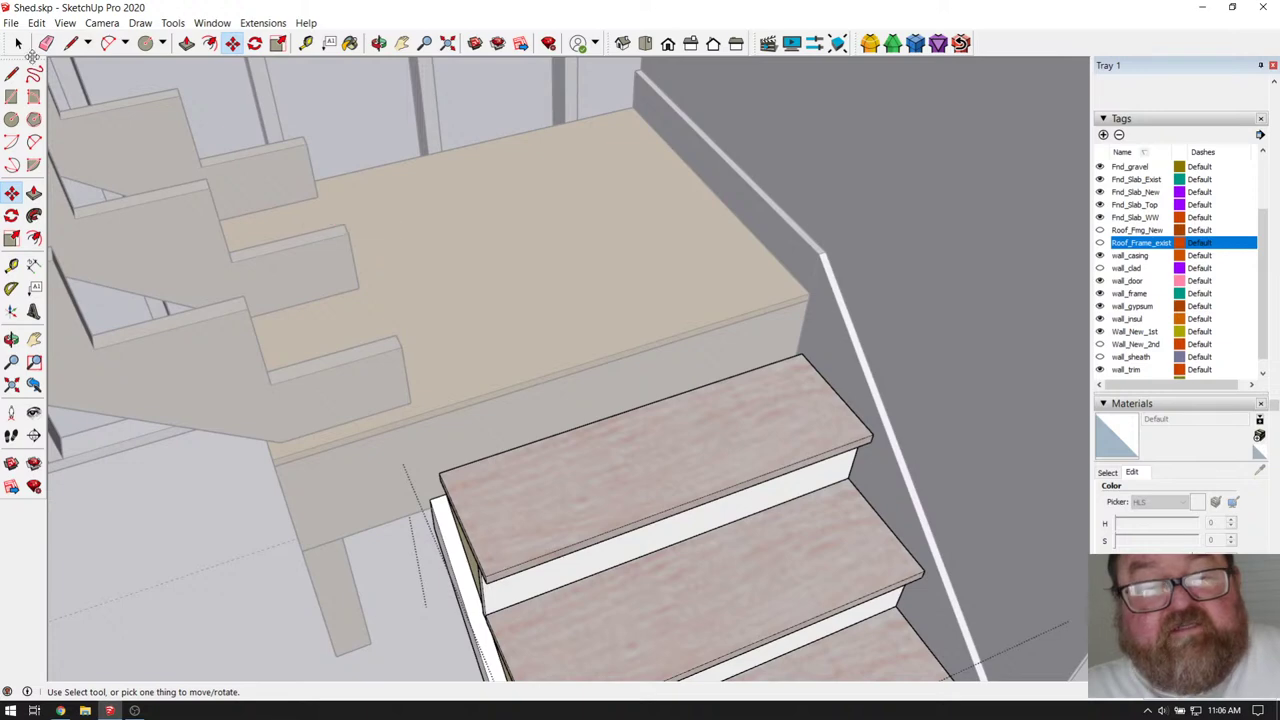
left_click(18, 43)
left_click(457, 202)
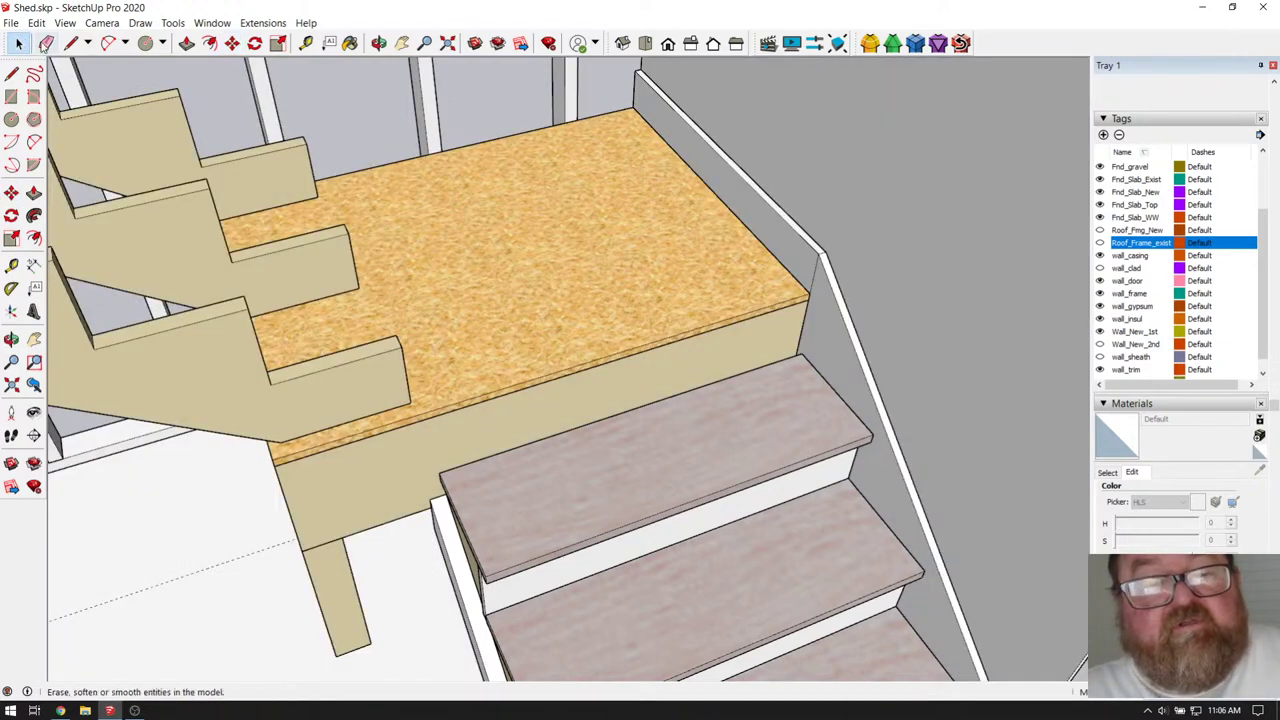
left_click(36, 22)
left_click(62, 117)
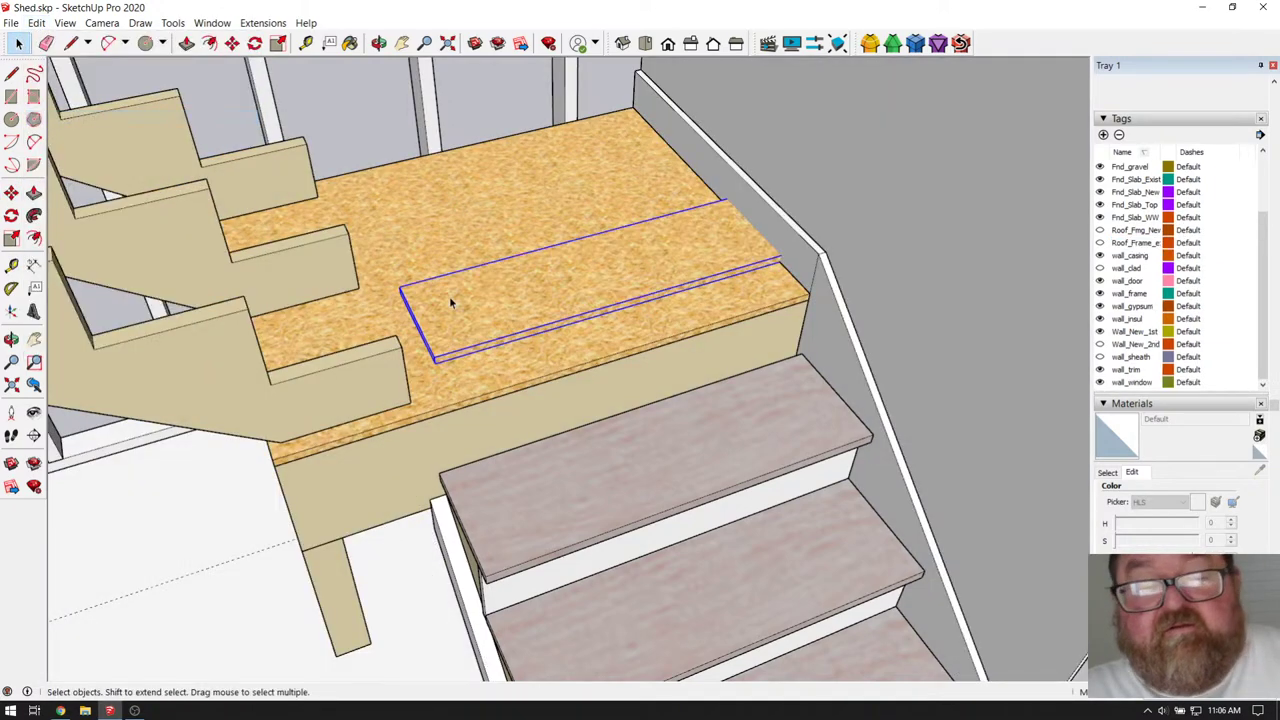
scroll(383, 320, "up", 6)
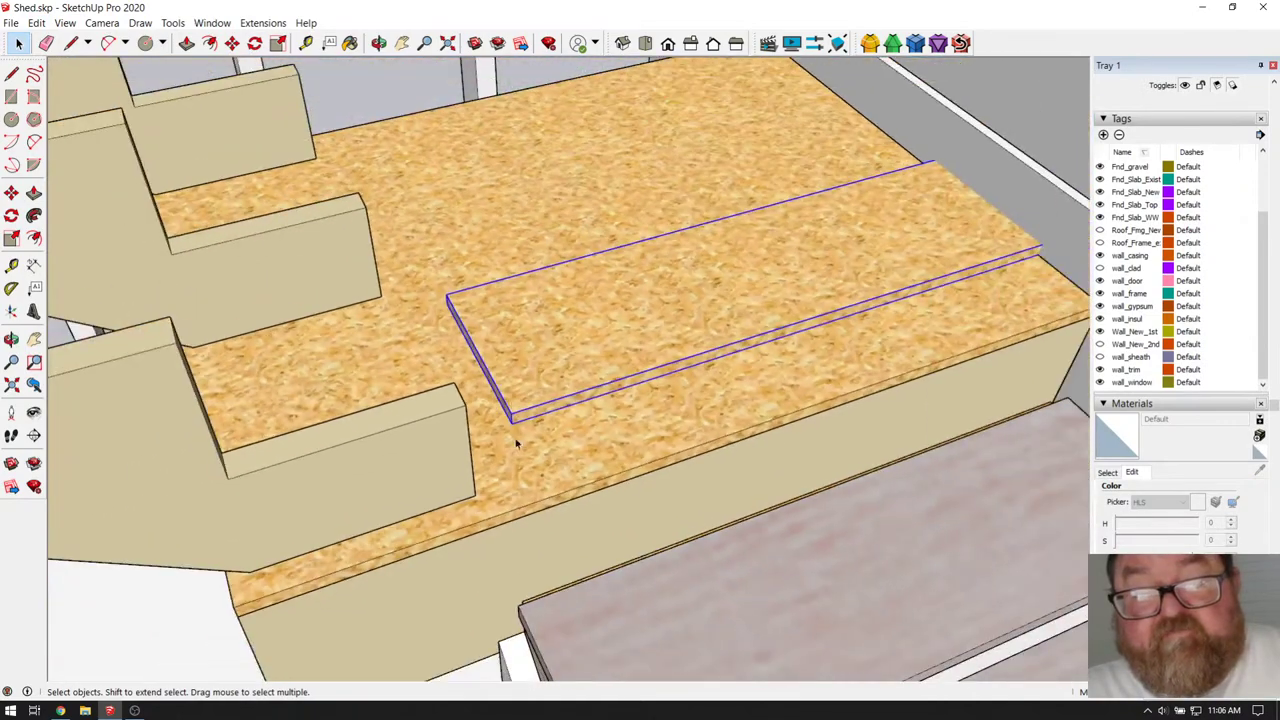
- Move the board onto the landing and rotate it a quarter turn along the landing edge
left_click(231, 43)
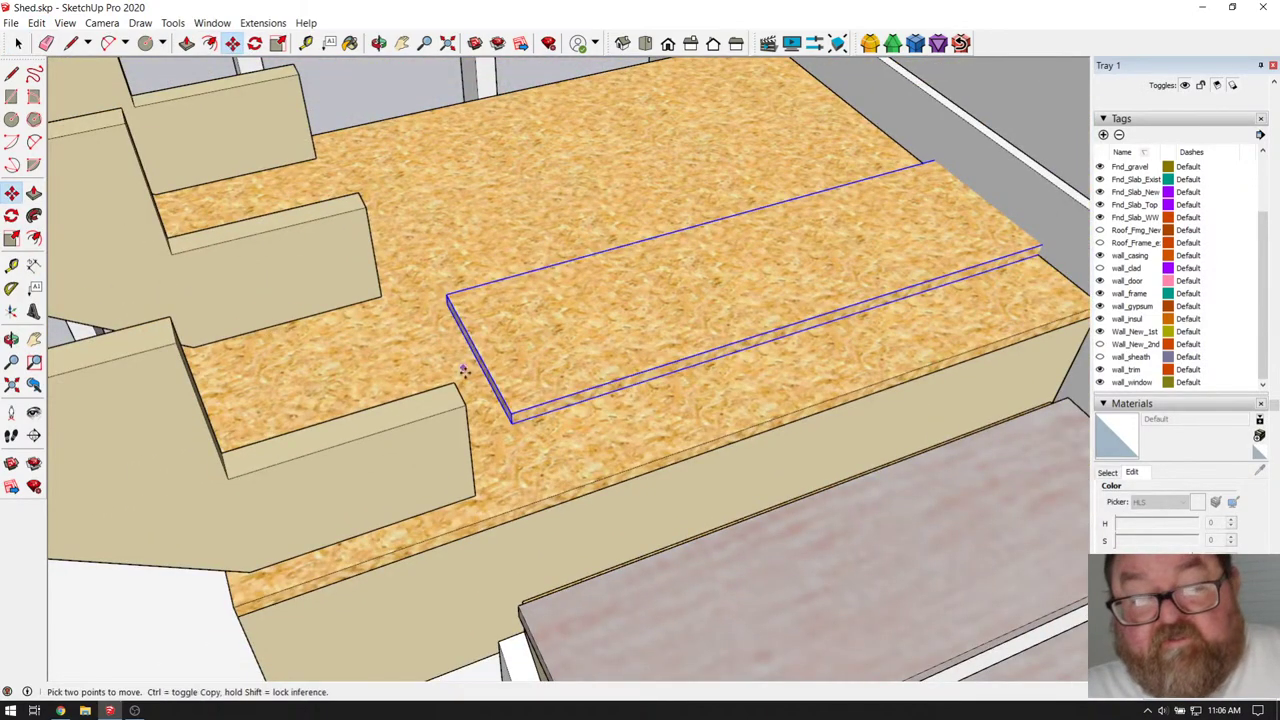
left_click(512, 421)
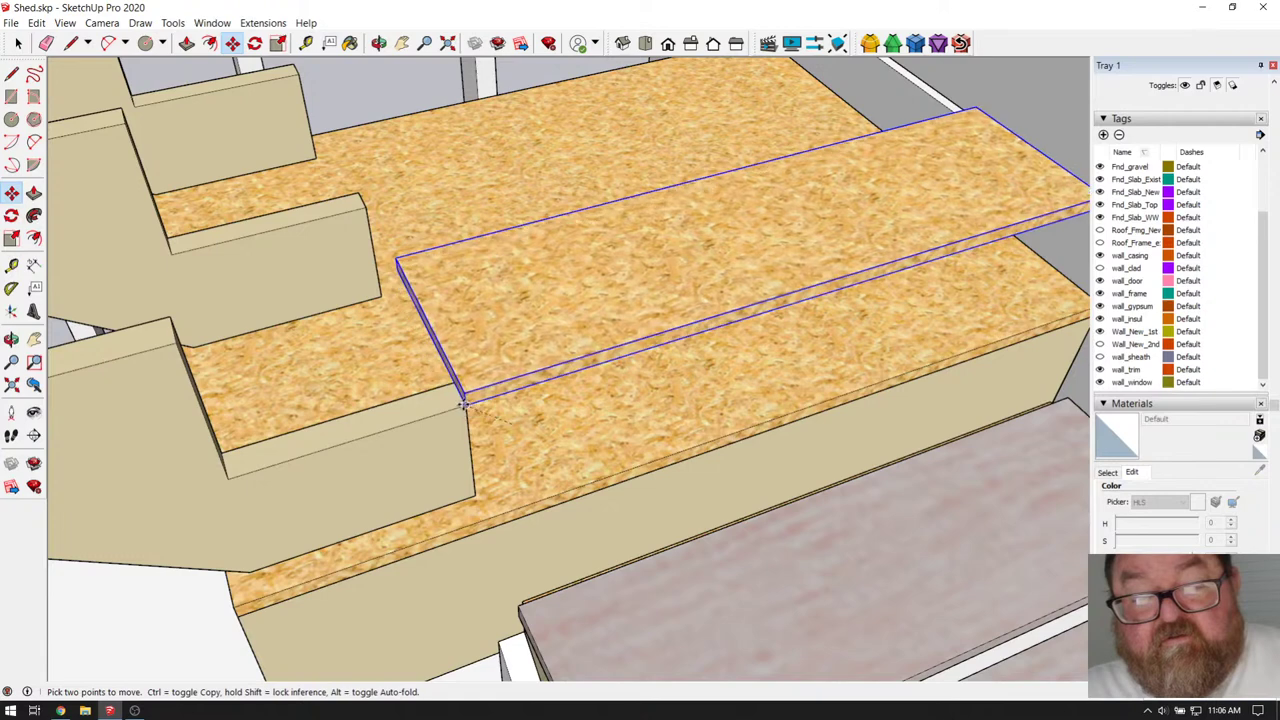
left_click(462, 402)
scroll(397, 358, "up", 2)
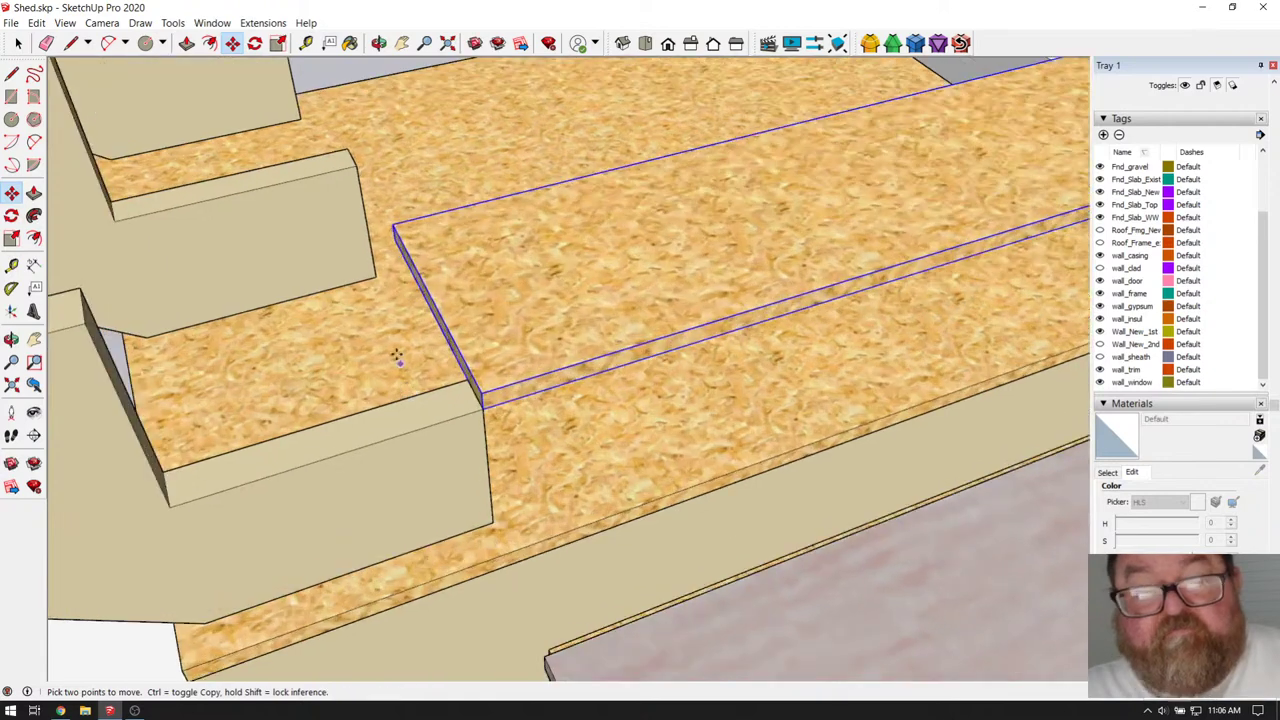
left_click(254, 43)
left_click(463, 357)
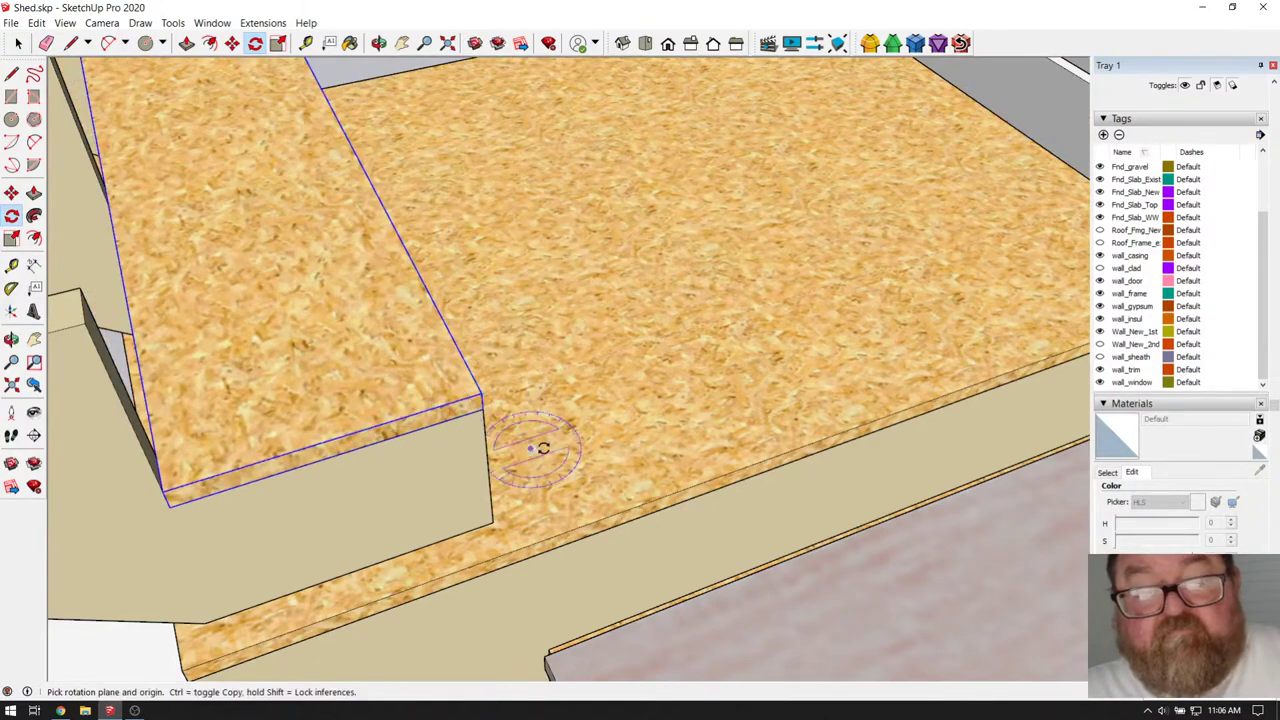
scroll(600, 500, "down", 3)
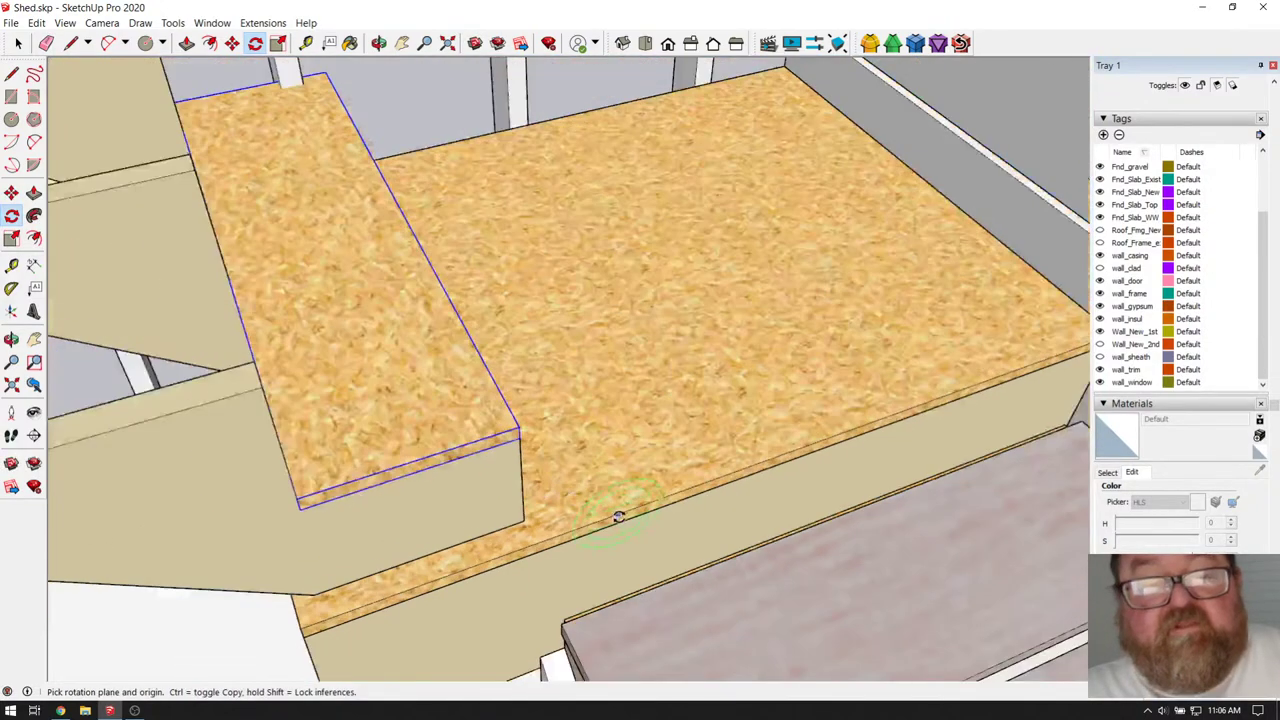
left_click(379, 43)
left_click_drag(551, 365, 622, 428)
scroll(368, 151, "up", 5)
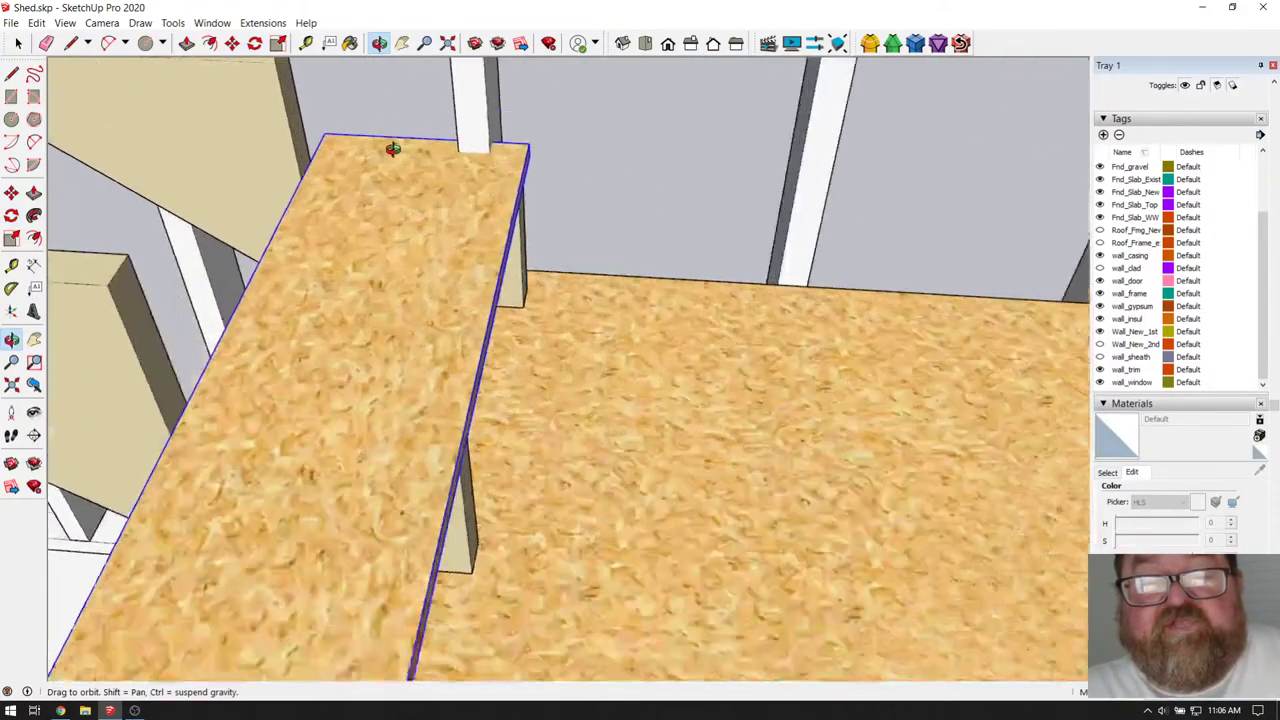
left_click_drag(403, 160, 457, 228)
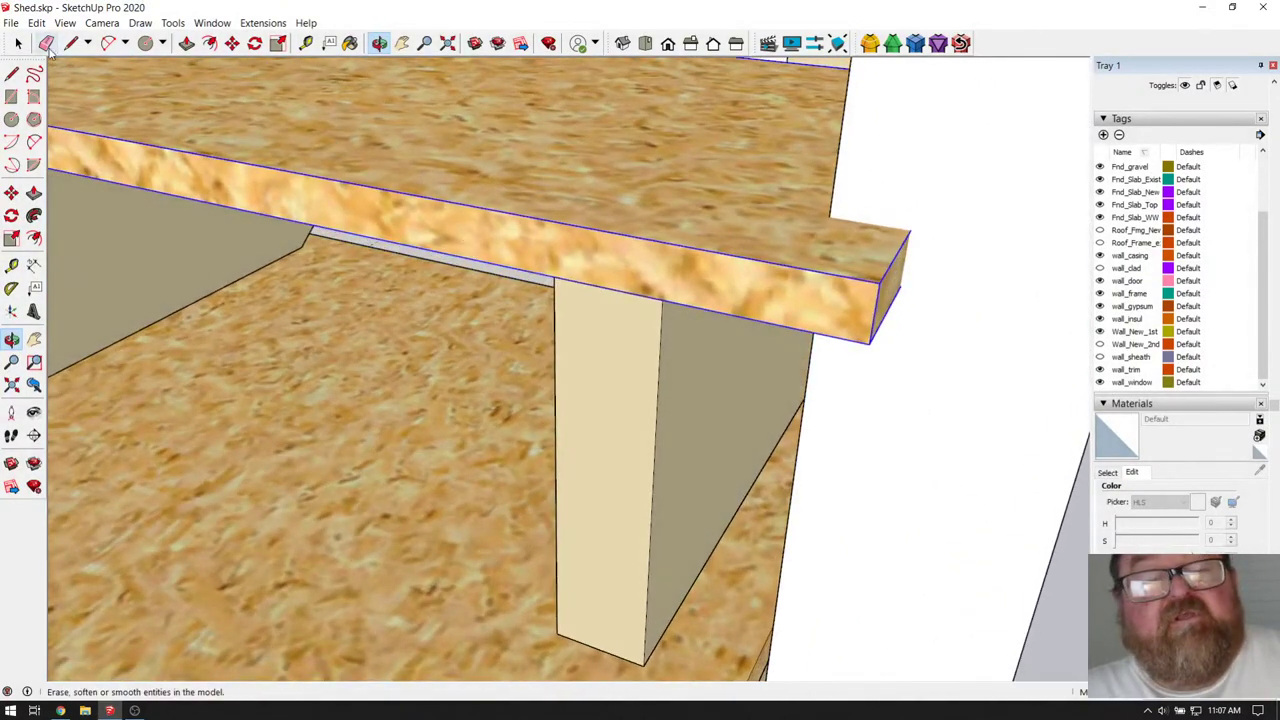
- Push the OSB board's overhanging end back so it stops over the support post
left_click(17, 43)
double_click(637, 203)
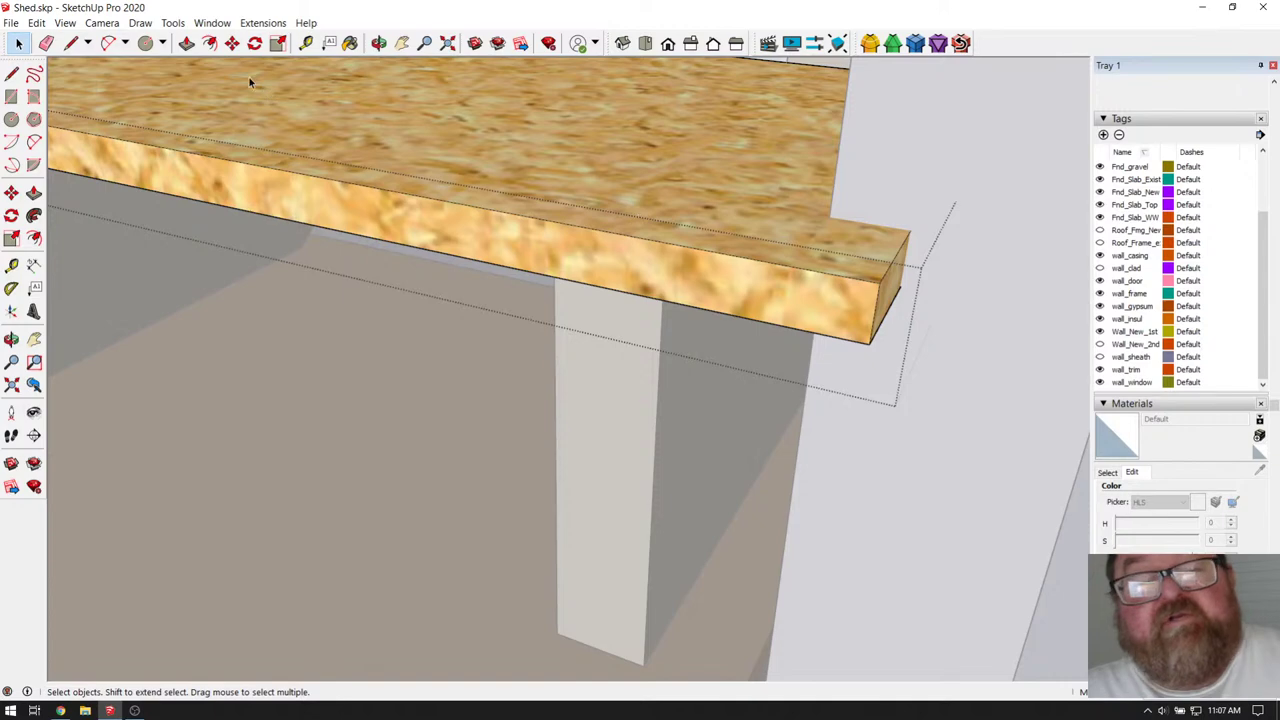
left_click(186, 43)
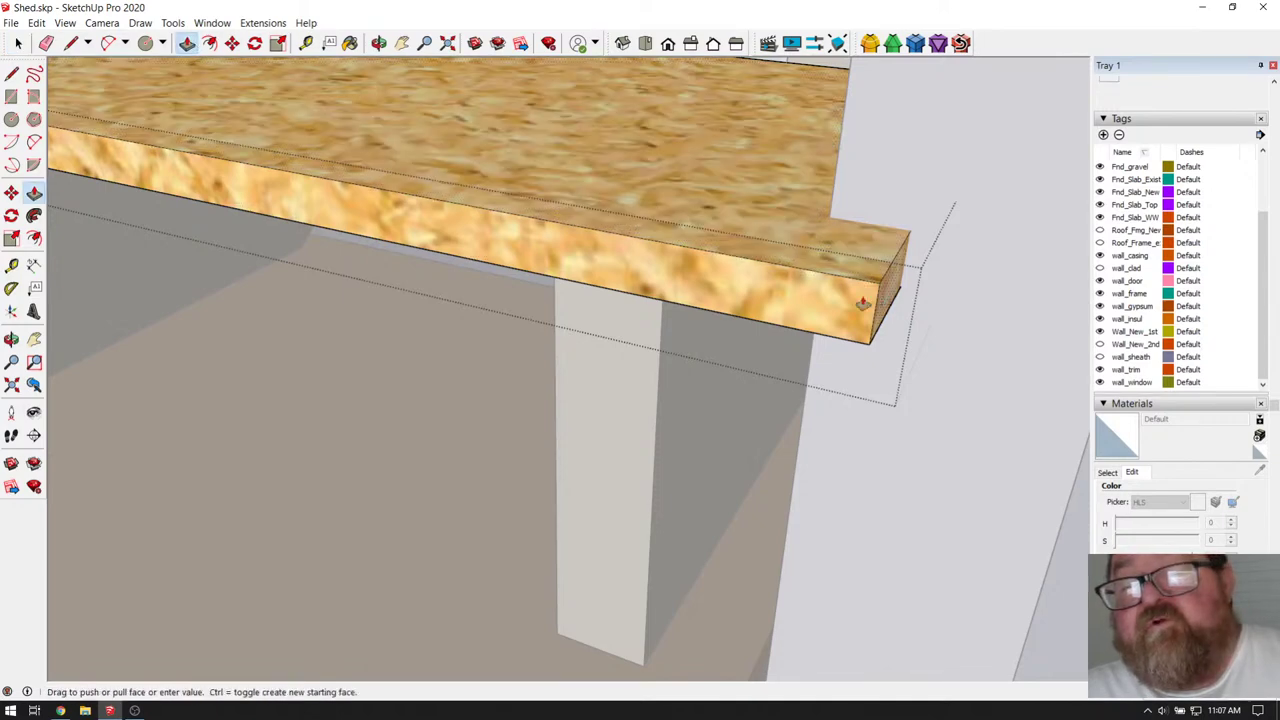
left_click_drag(862, 303, 677, 331)
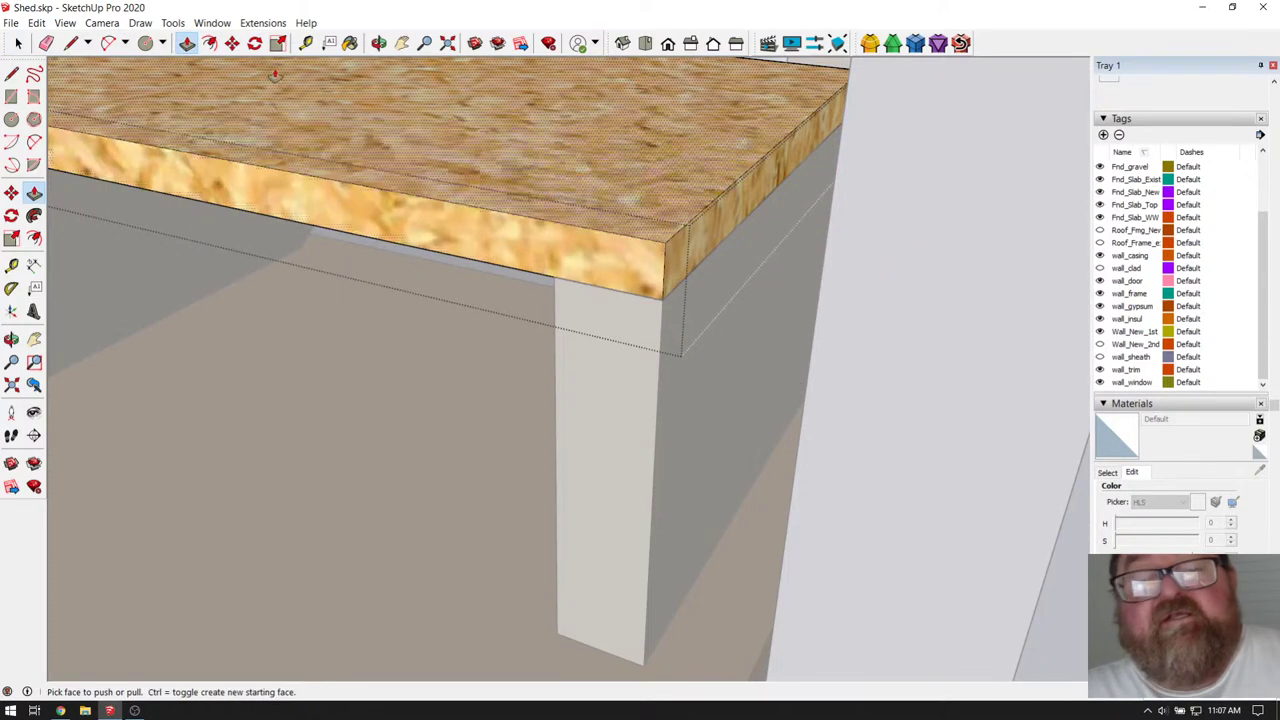
- Zoom to the whole model and orbit around the finished stairs and landing
left_click(379, 43)
left_click_drag(480, 160, 733, 362)
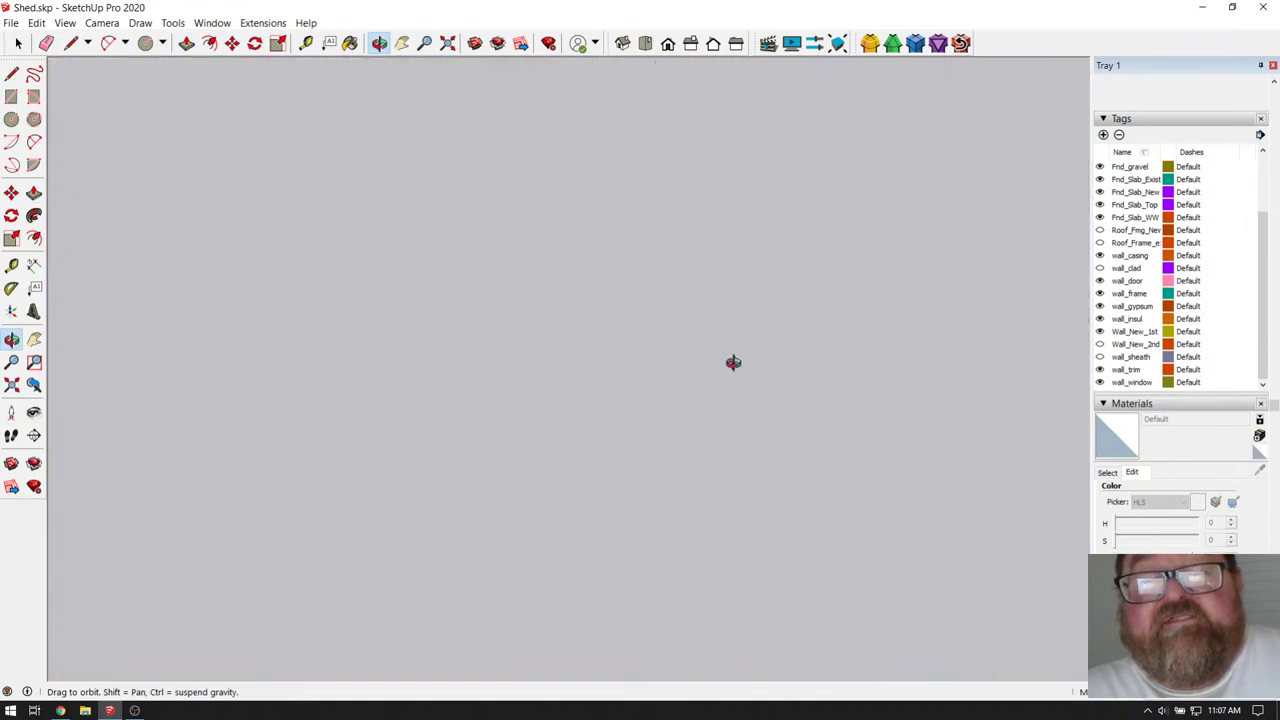
left_click_drag(398, 218, 396, 233)
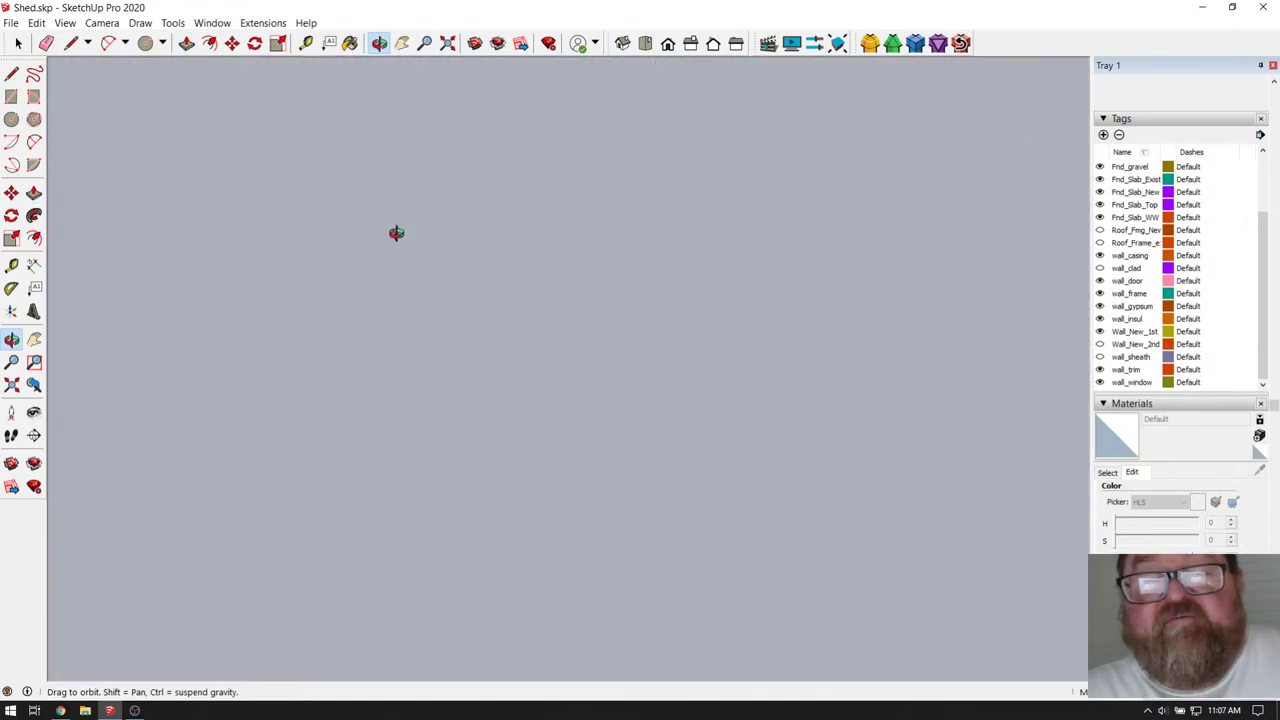
left_click(448, 43)
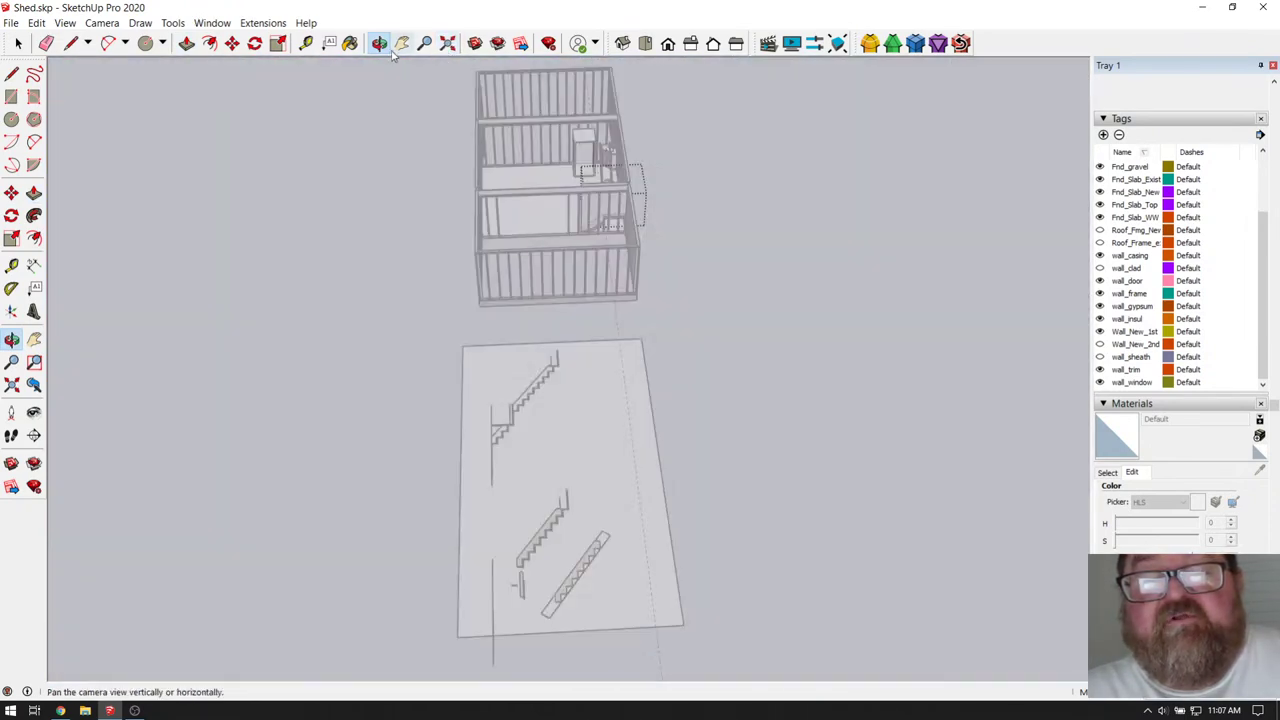
scroll(586, 177, "up", 5)
scroll(566, 208, "up", 3)
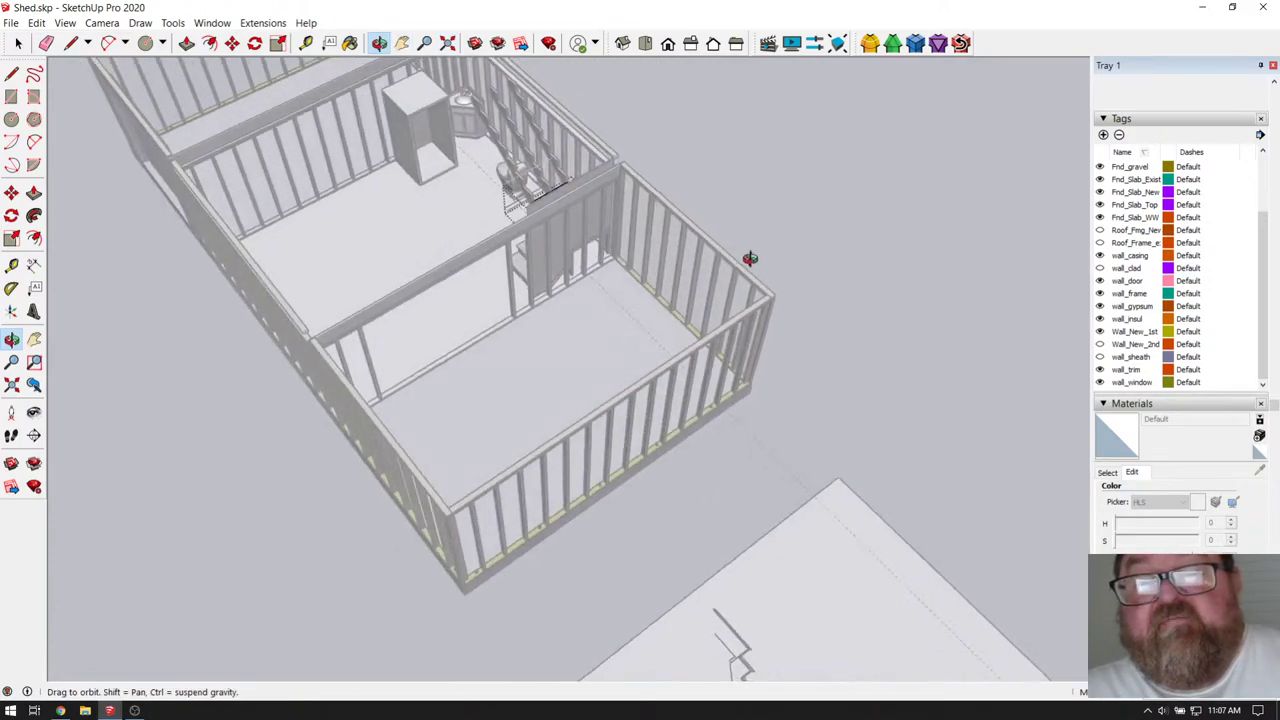
scroll(457, 143, "up", 3)
scroll(643, 271, "up", 2)
scroll(931, 231, "up", 3)
left_click_drag(662, 215, 507, 209)
left_click(18, 43)
- Exit the board group and hide the wall_gypsum tag
left_click(375, 143)
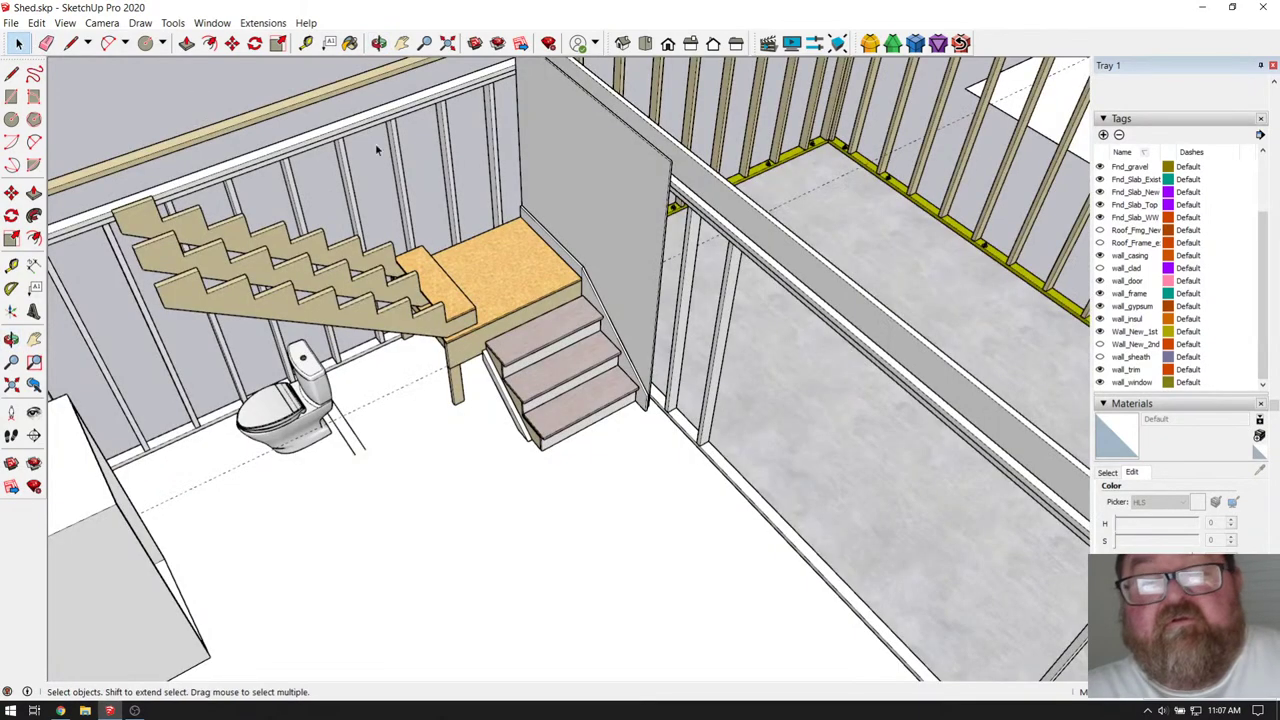
scroll(599, 213, "up", 2)
scroll(1130, 292, "down", 2)
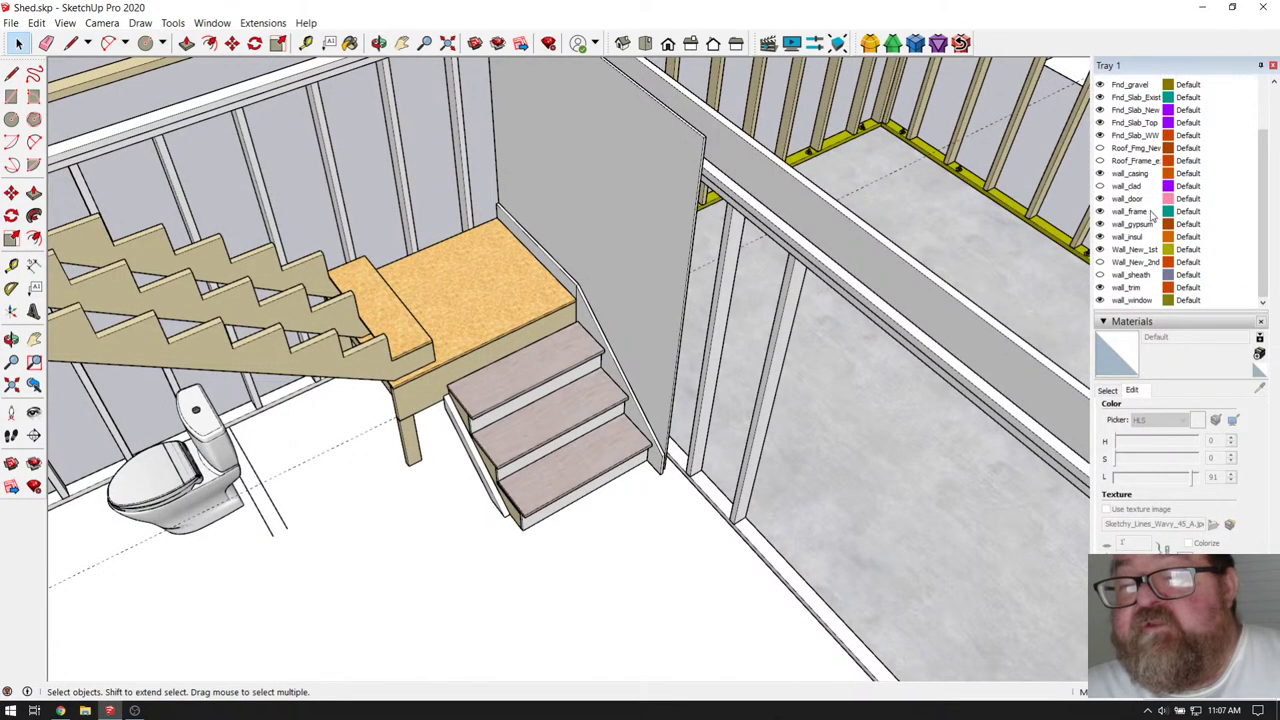
left_click(1101, 224)
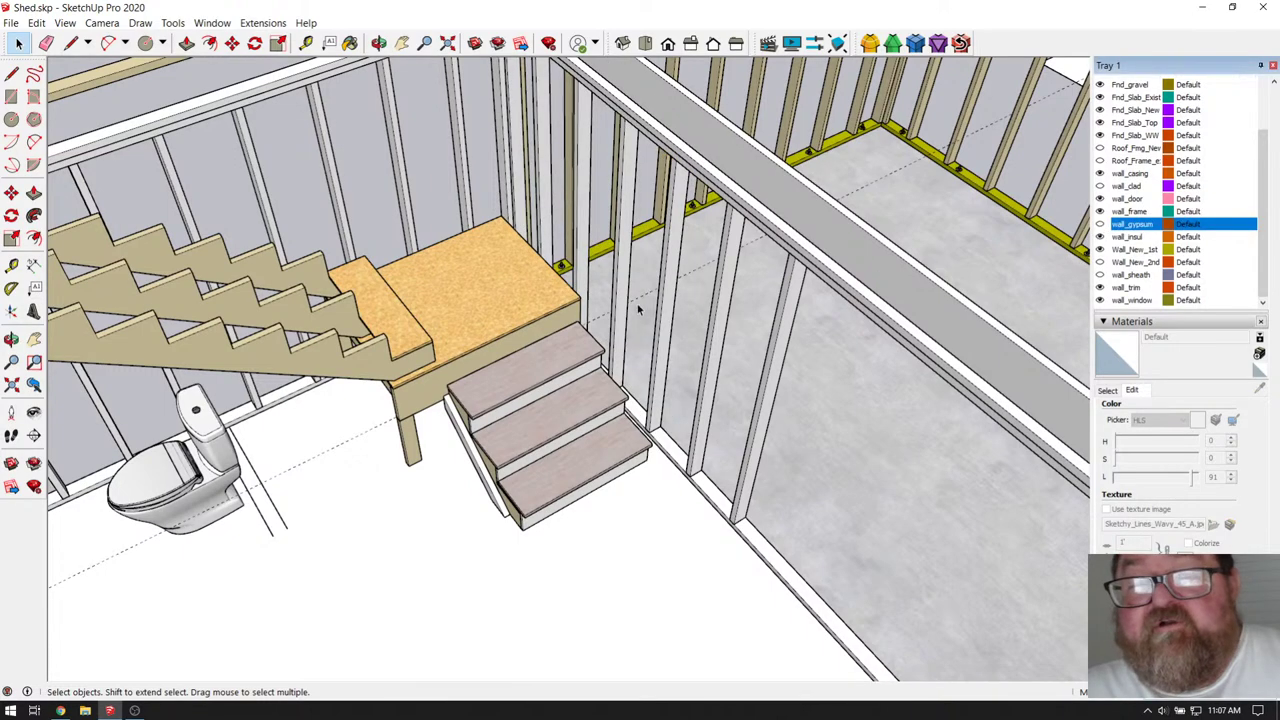
scroll(384, 278, "up", 1)
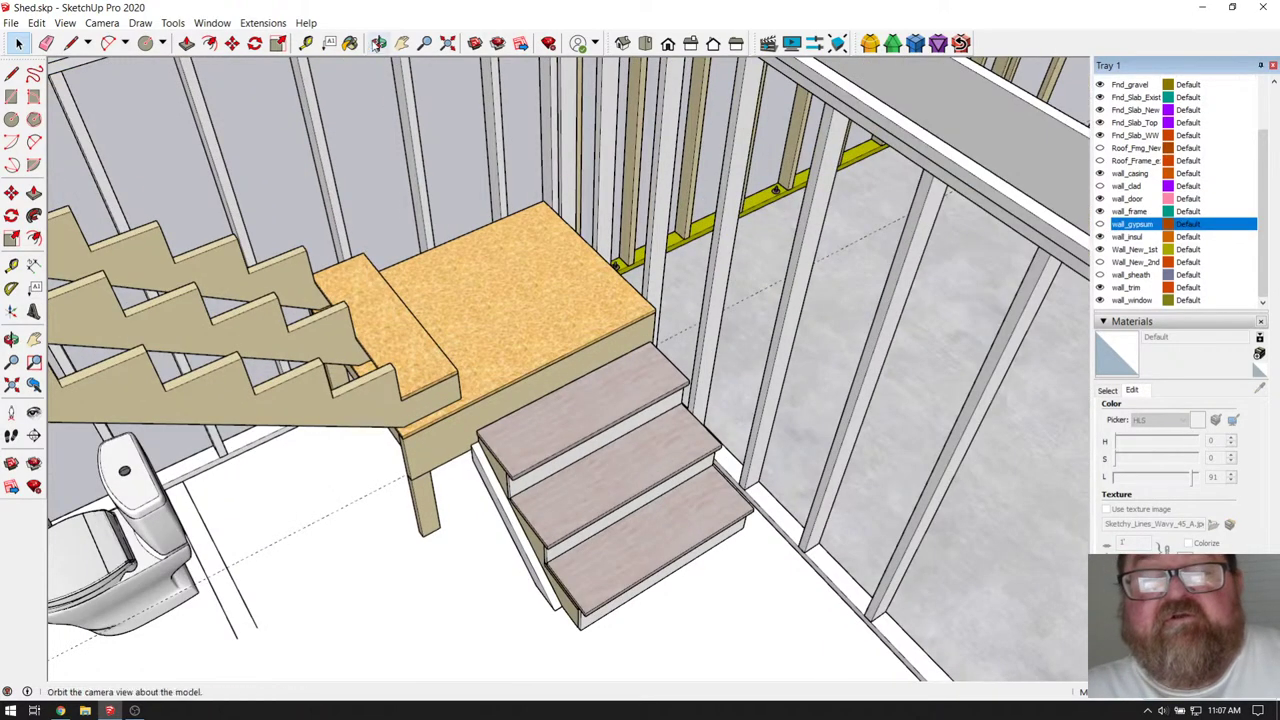
- Orbit to a higher view of the landing and briefly check the live stream page
left_click(378, 43)
left_click_drag(586, 297, 390, 285)
scroll(318, 305, "up", 3)
left_click_drag(652, 364, 585, 408)
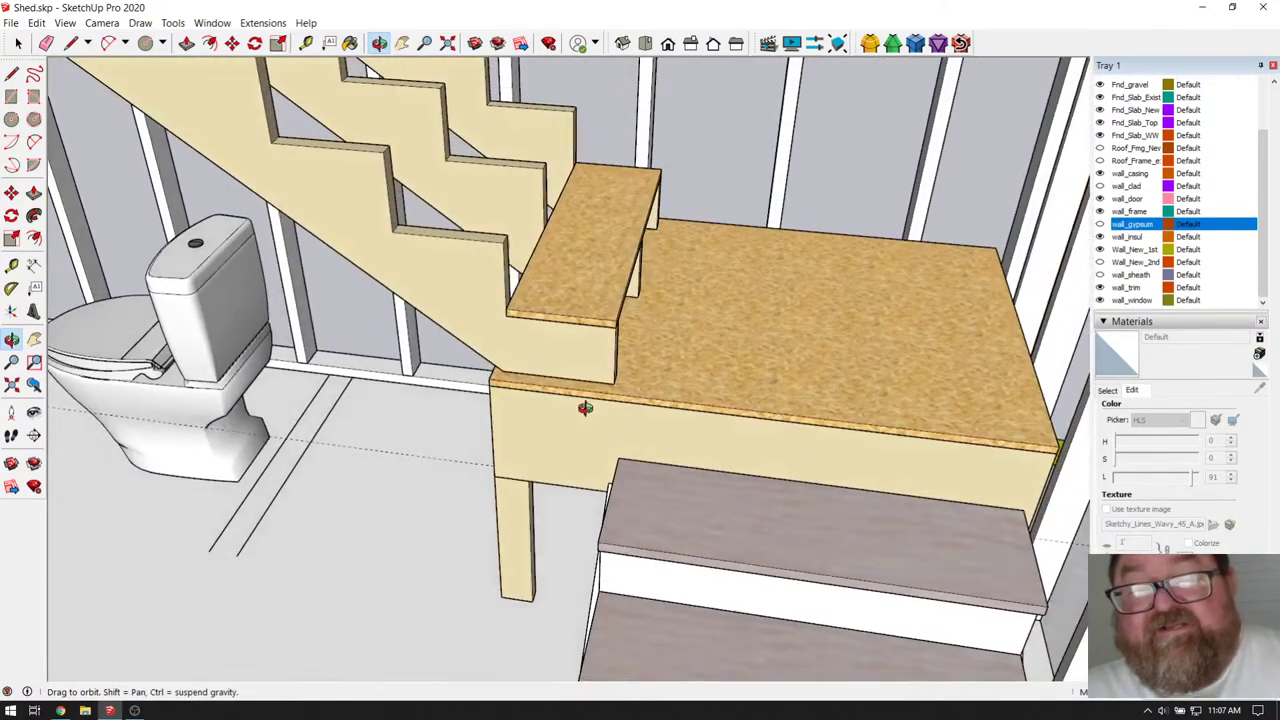
left_click(60, 710)
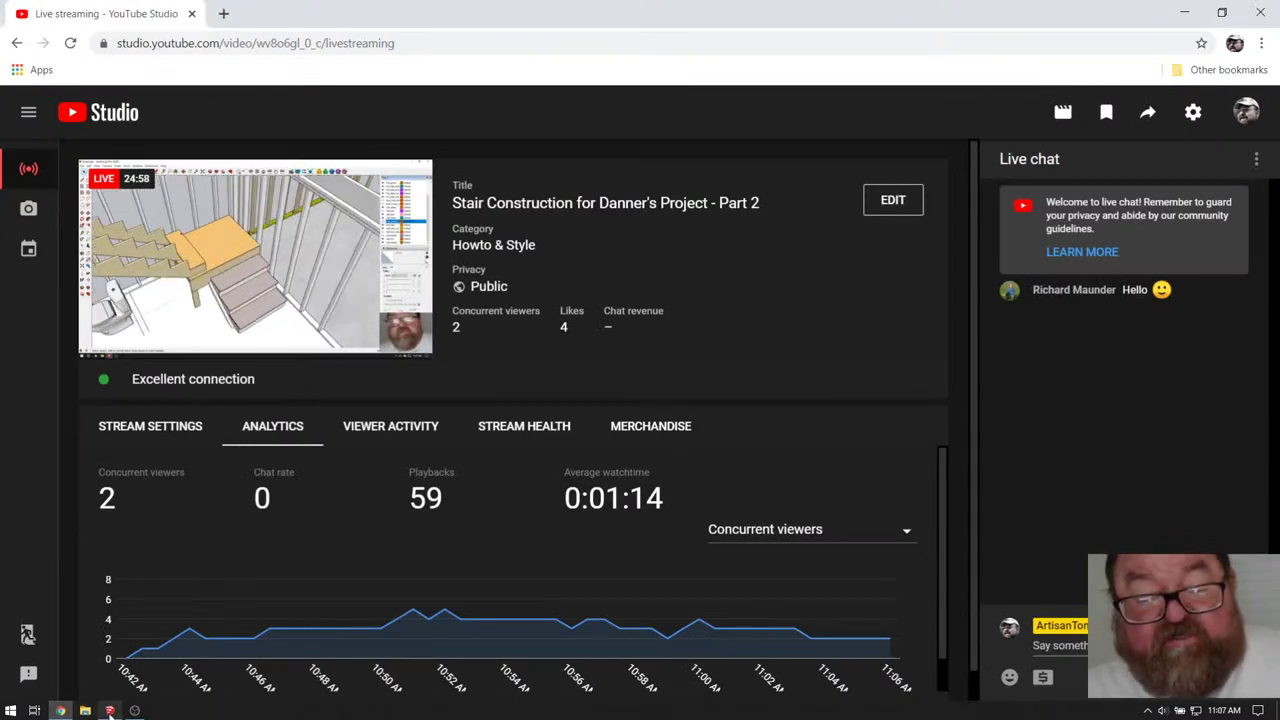
left_click(110, 710)
scroll(473, 248, "up", 3)
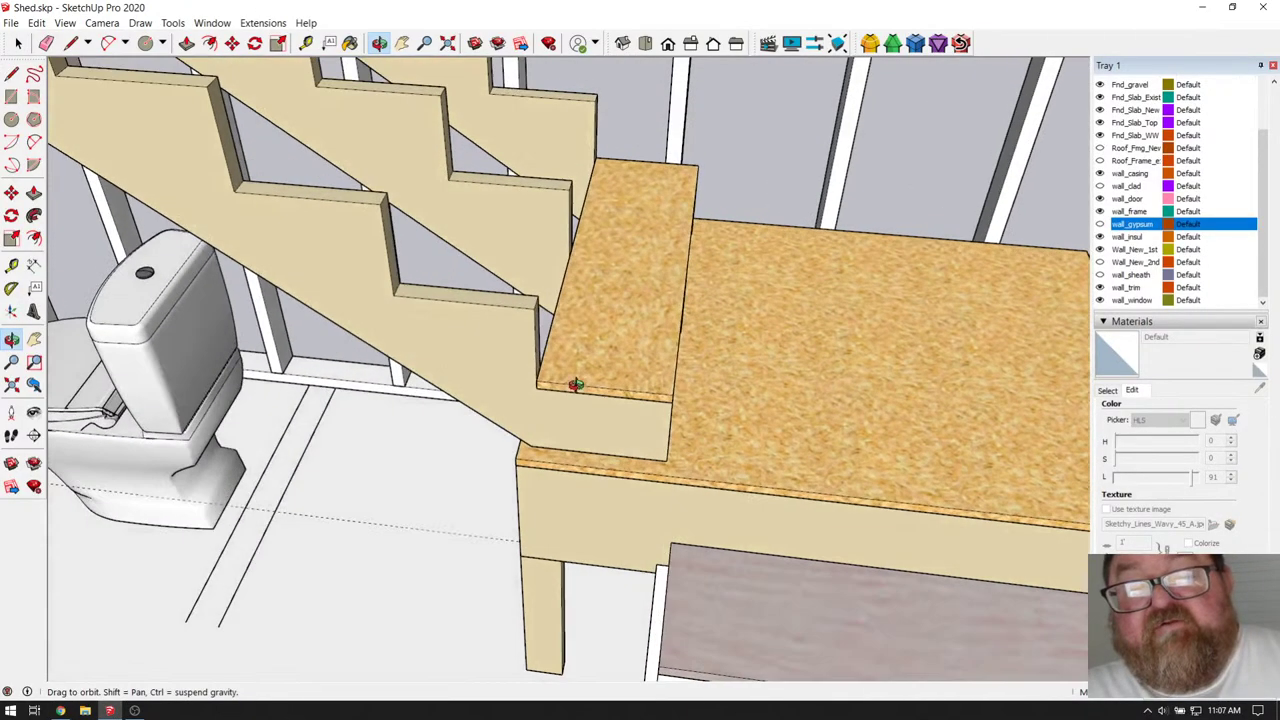
left_click_drag(546, 378, 594, 414)
scroll(617, 323, "up", 3)
left_click_drag(617, 323, 589, 341)
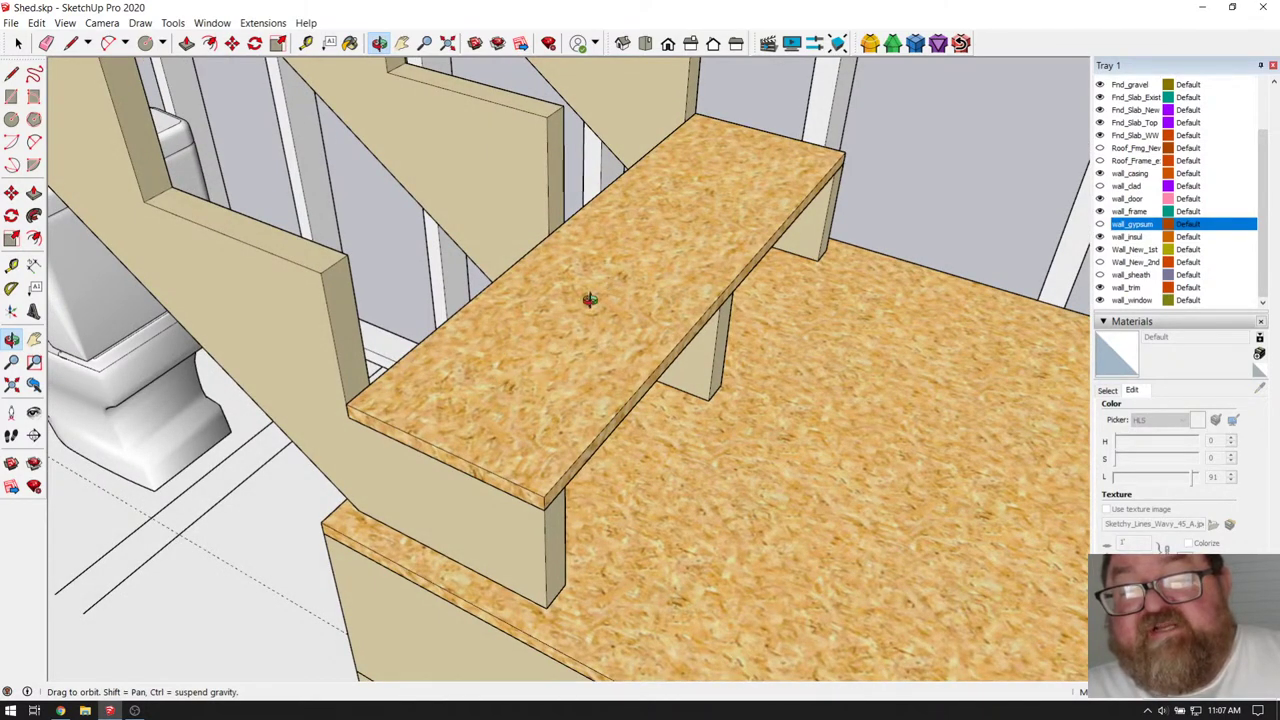
left_click_drag(584, 298, 527, 349)
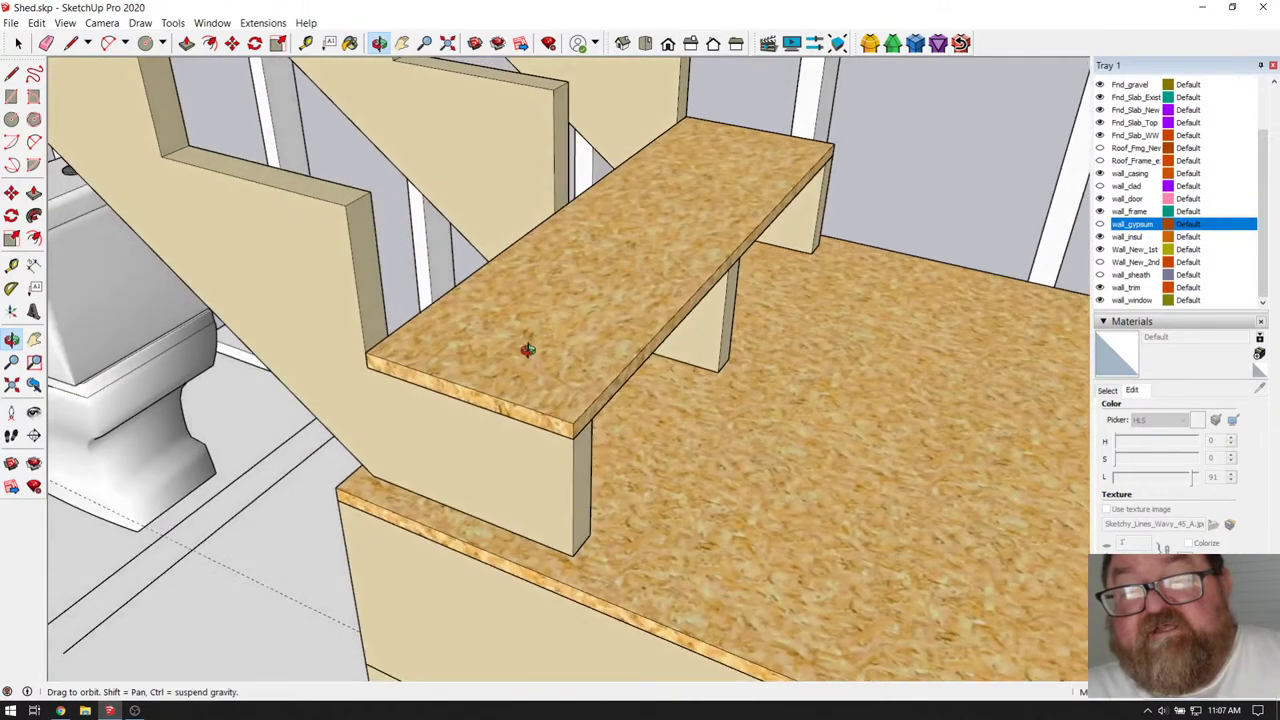
left_click_drag(581, 270, 476, 313)
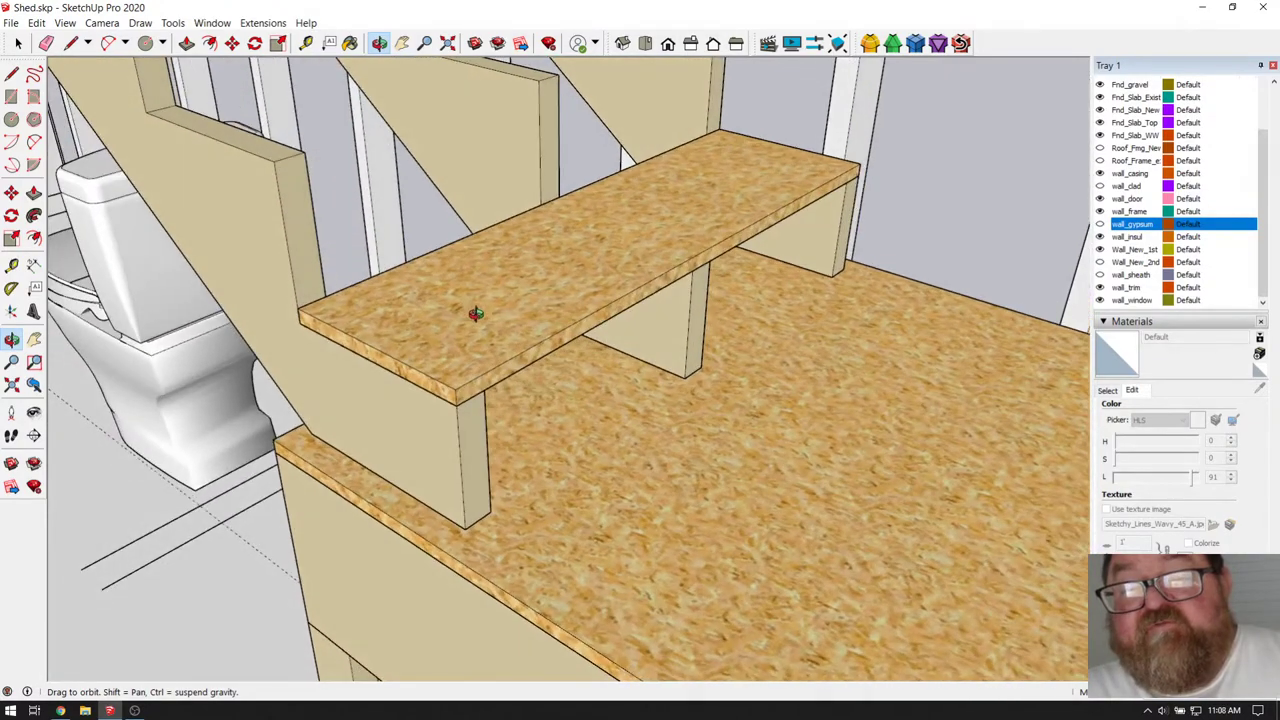
left_click_drag(372, 312, 427, 352)
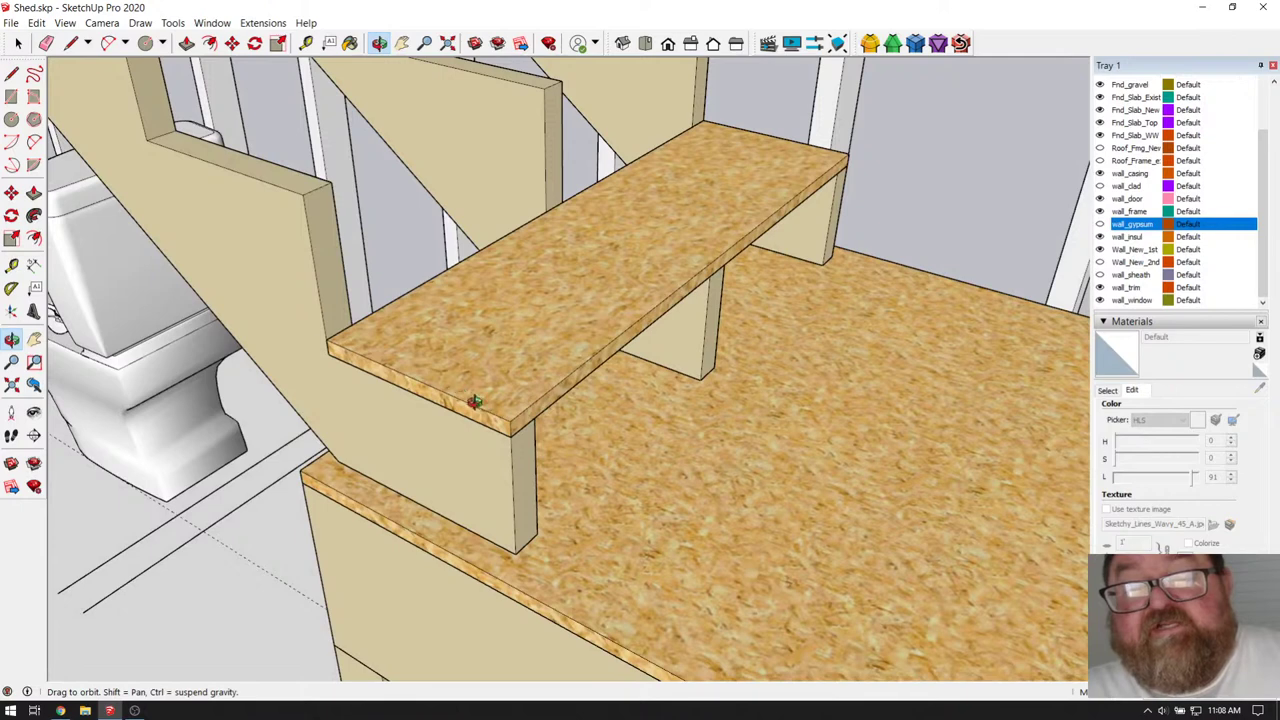
mouse_move(537, 403)
left_mouse_down()
mouse_move(560, 410)
mouse_move(546, 390)
left_mouse_up()
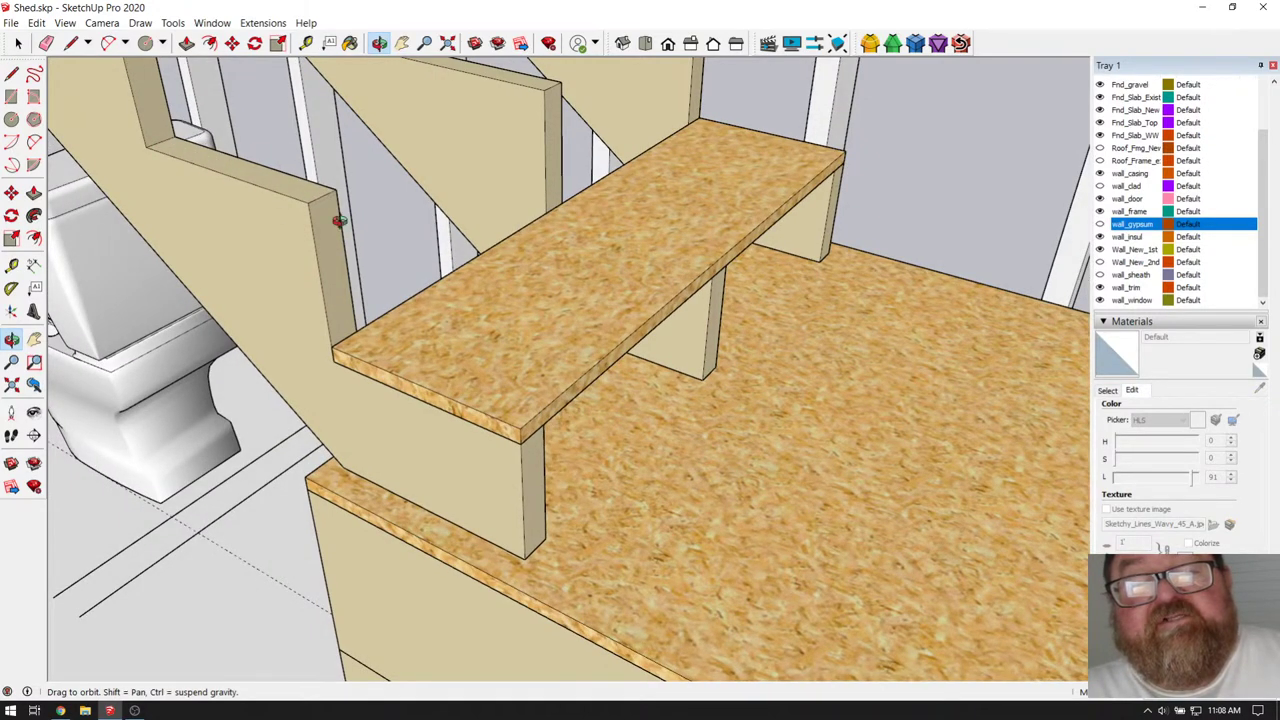
left_click_drag(461, 373, 840, 300)
left_click_drag(419, 241, 370, 413)
left_click_drag(600, 248, 814, 393)
left_click_drag(645, 338, 294, 251)
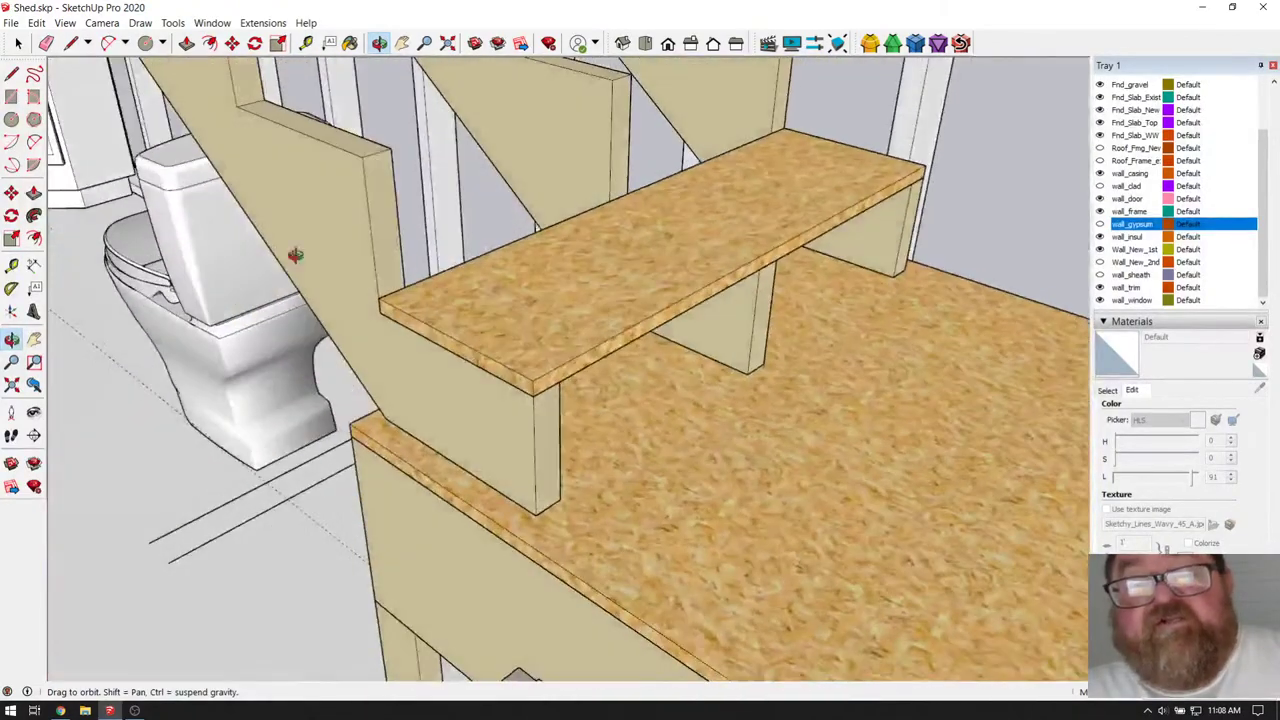
left_click_drag(549, 294, 916, 463)
scroll(916, 463, "up", 3)
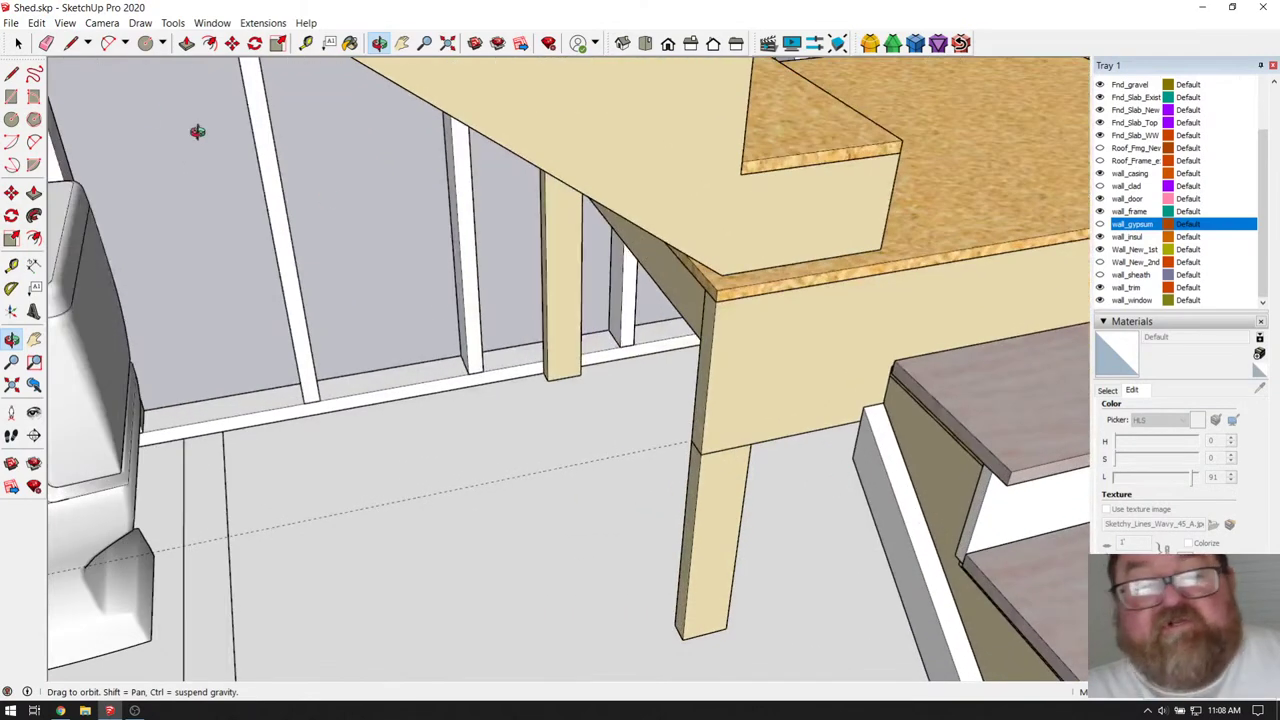
left_click(17, 43)
left_click(873, 441)
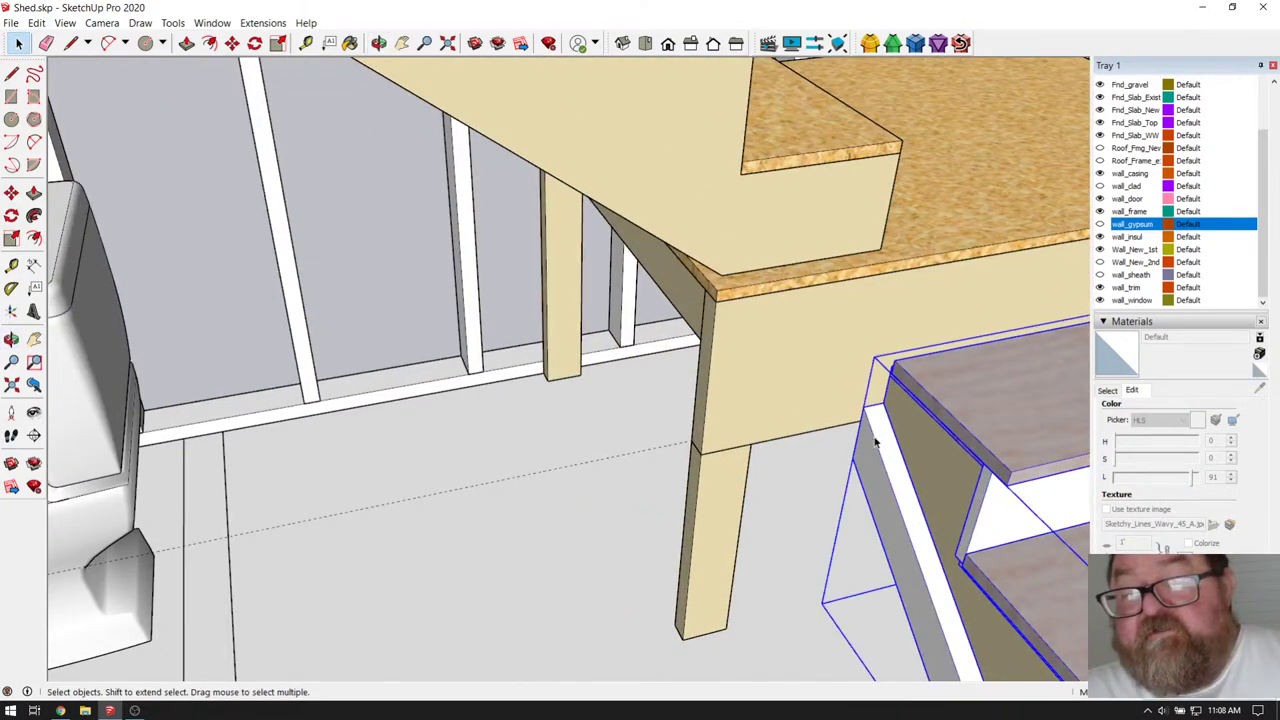
scroll(818, 470, "down", 2)
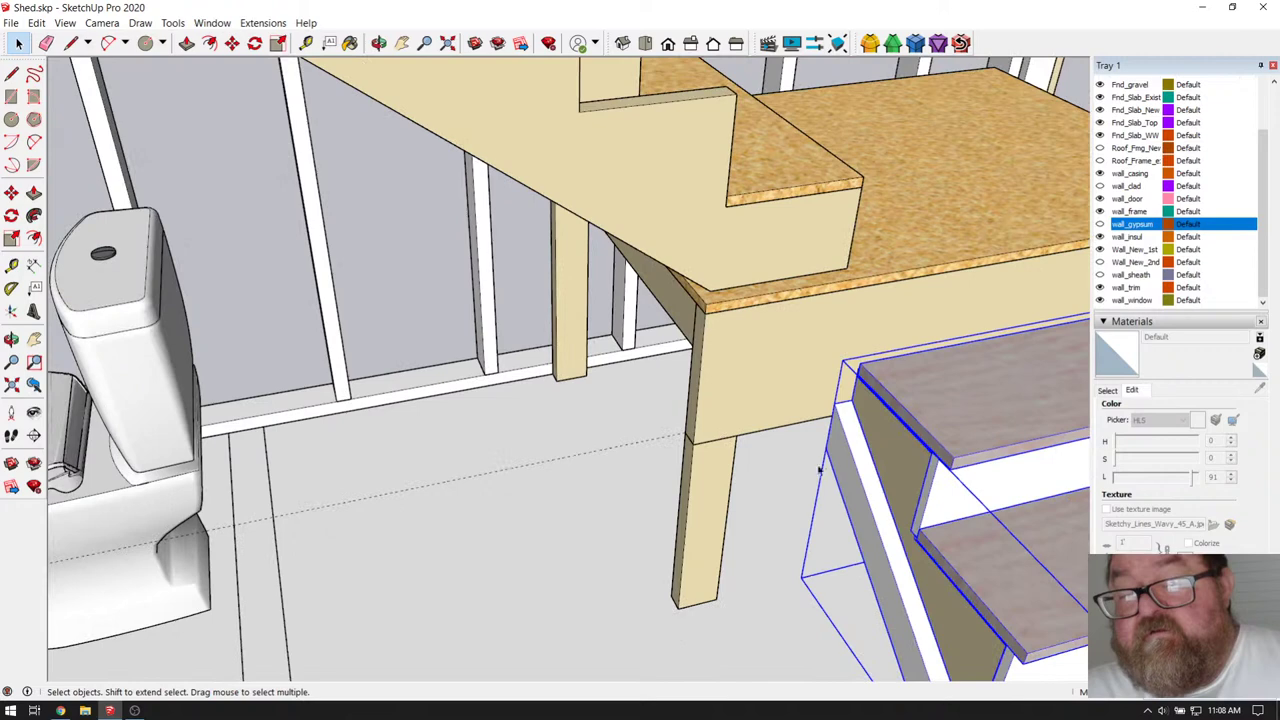
scroll(776, 403, "down", 2)
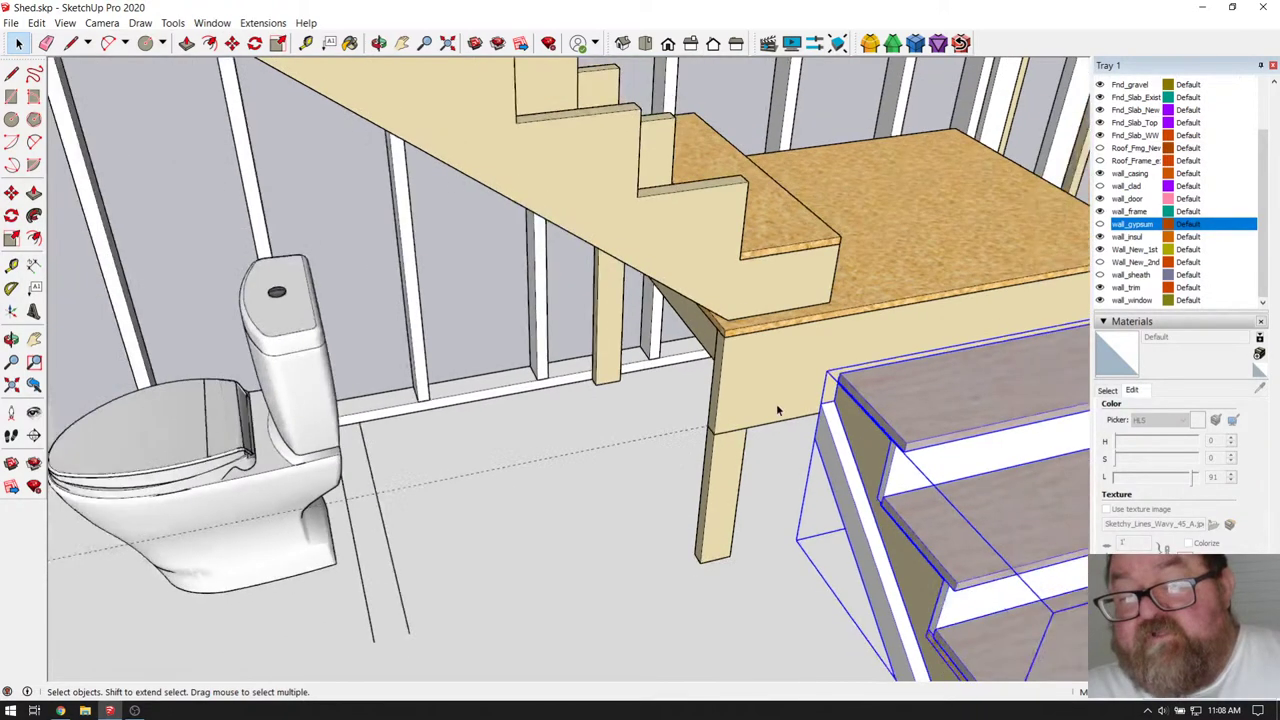
scroll(720, 410, "down", 3)
scroll(700, 415, "down", 2)
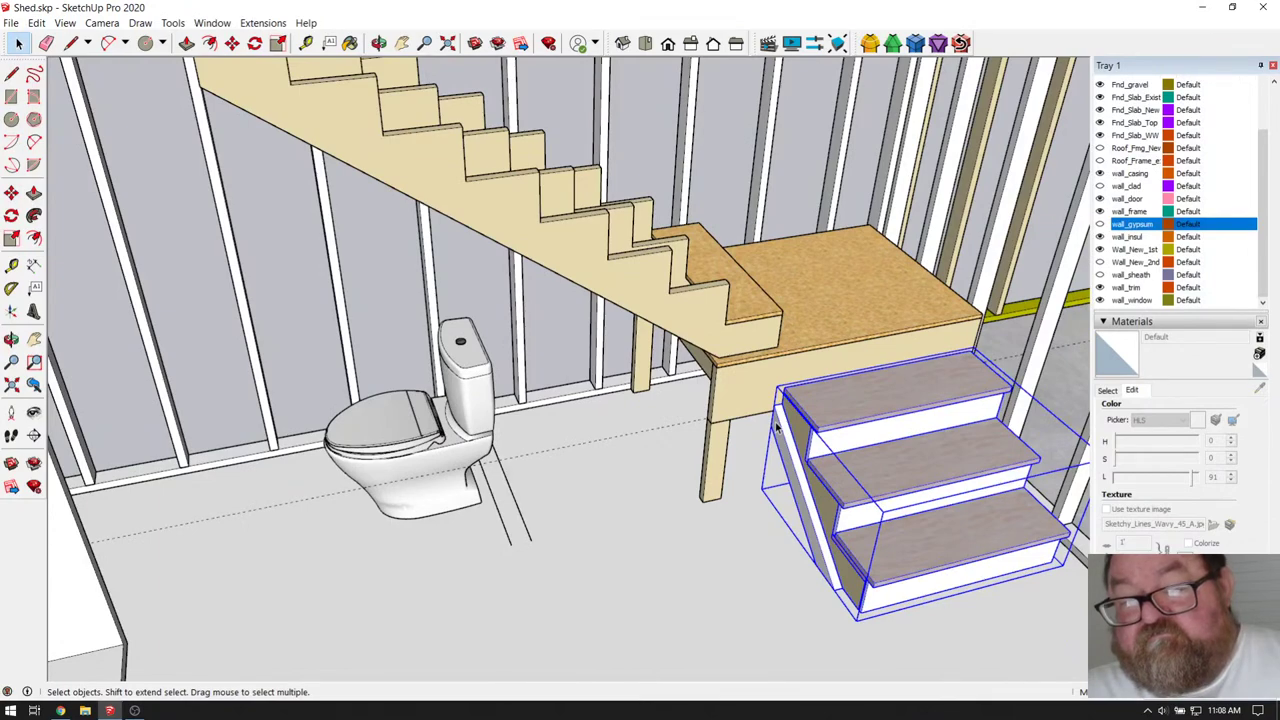
left_click(378, 43)
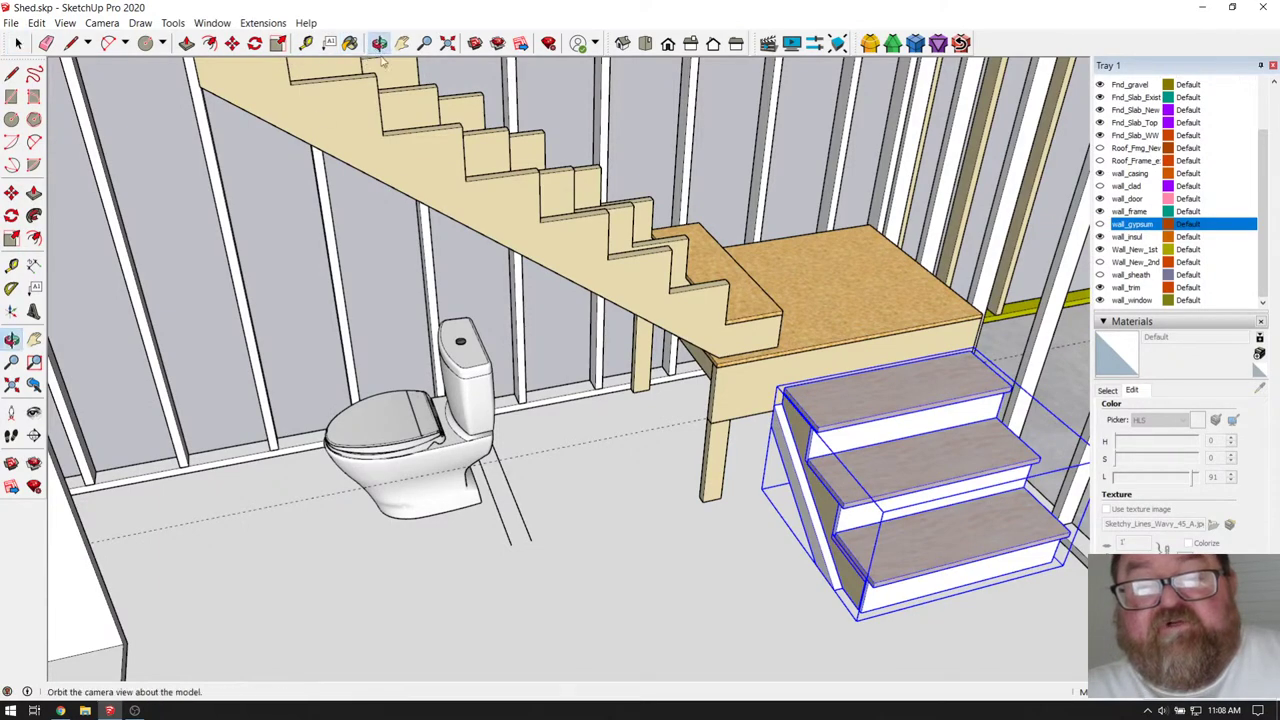
left_click_drag(620, 310, 713, 325)
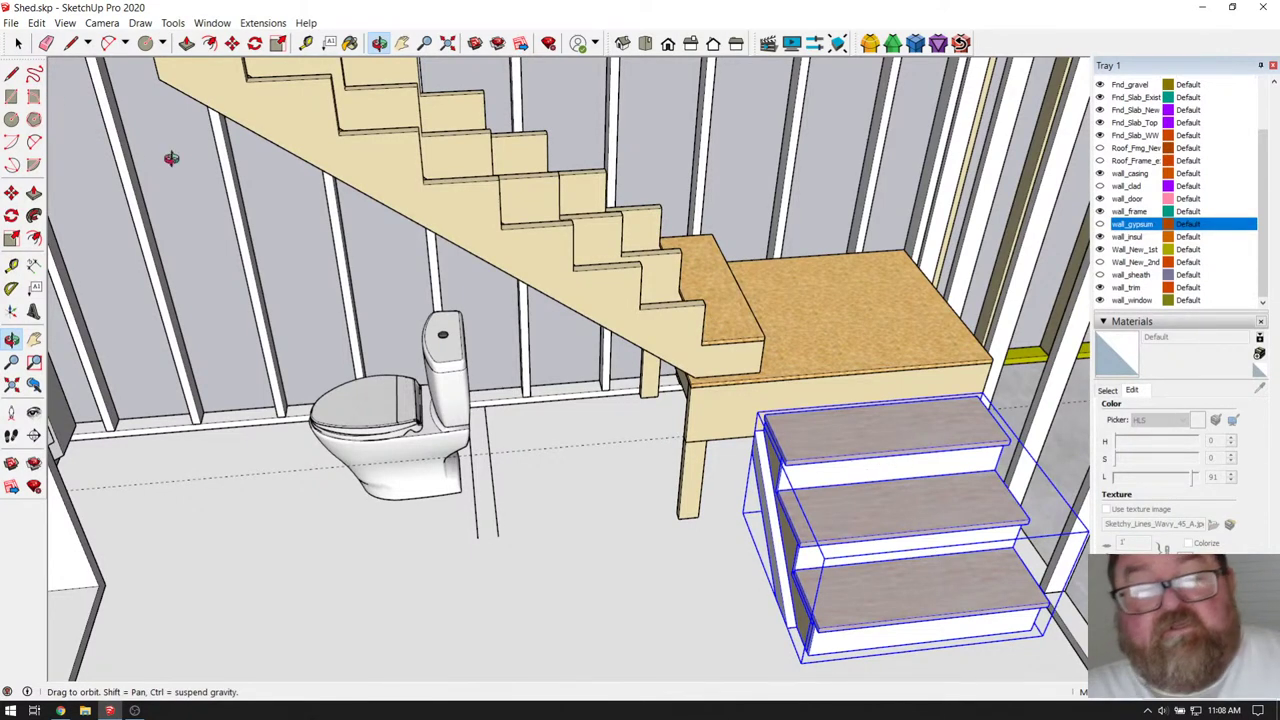
scroll(654, 280, "up", 4)
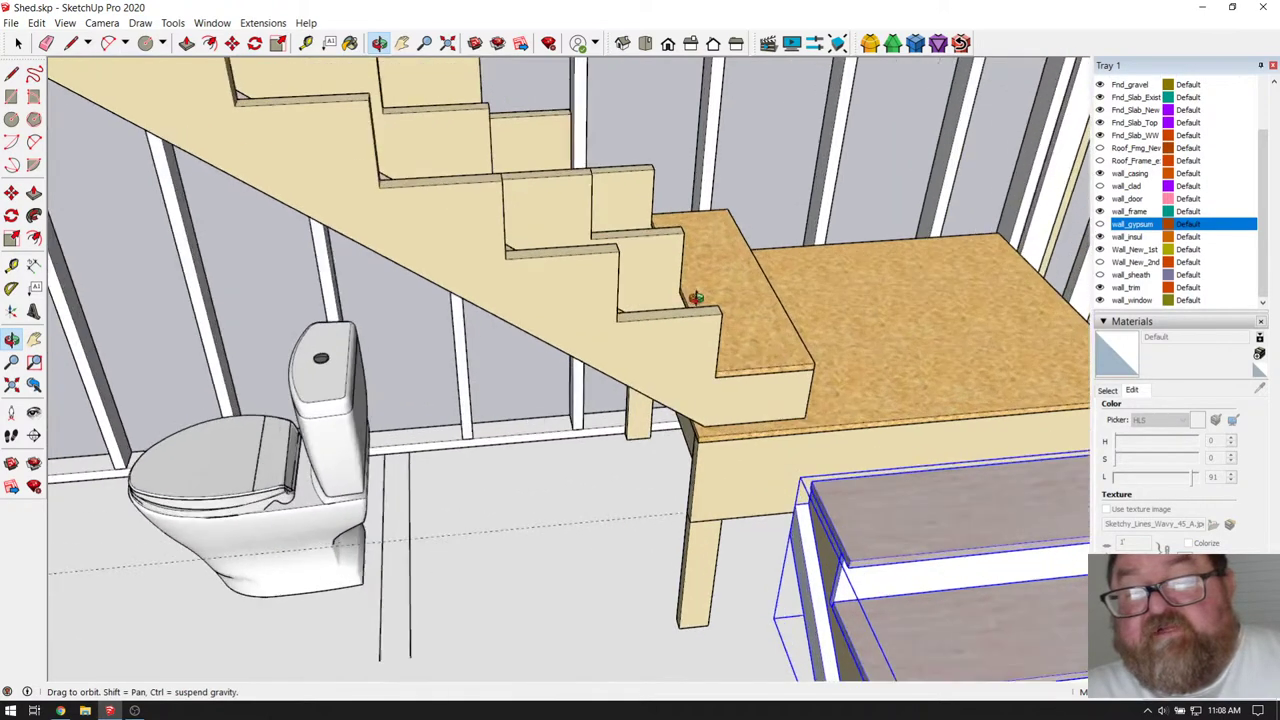
left_click_drag(695, 297, 736, 348)
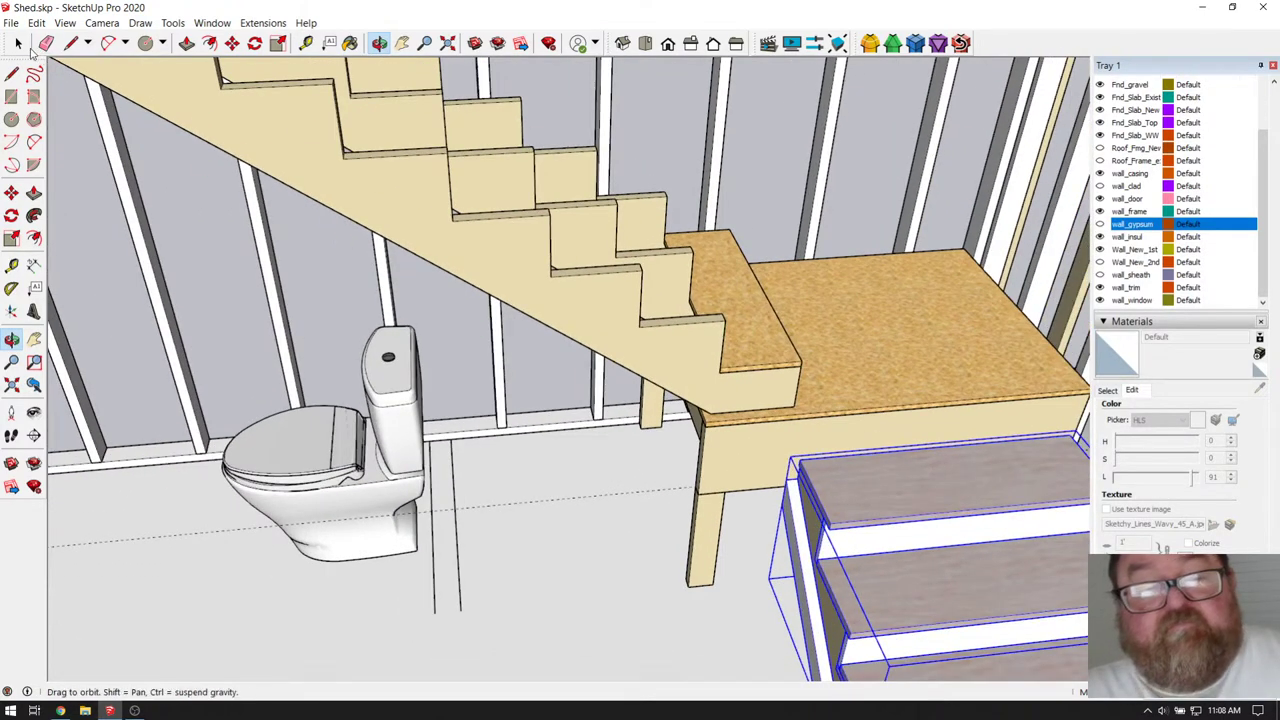
- Cut the left white board out of the step group and paste it back in place
left_click(20, 44)
double_click(798, 515)
left_click(798, 515)
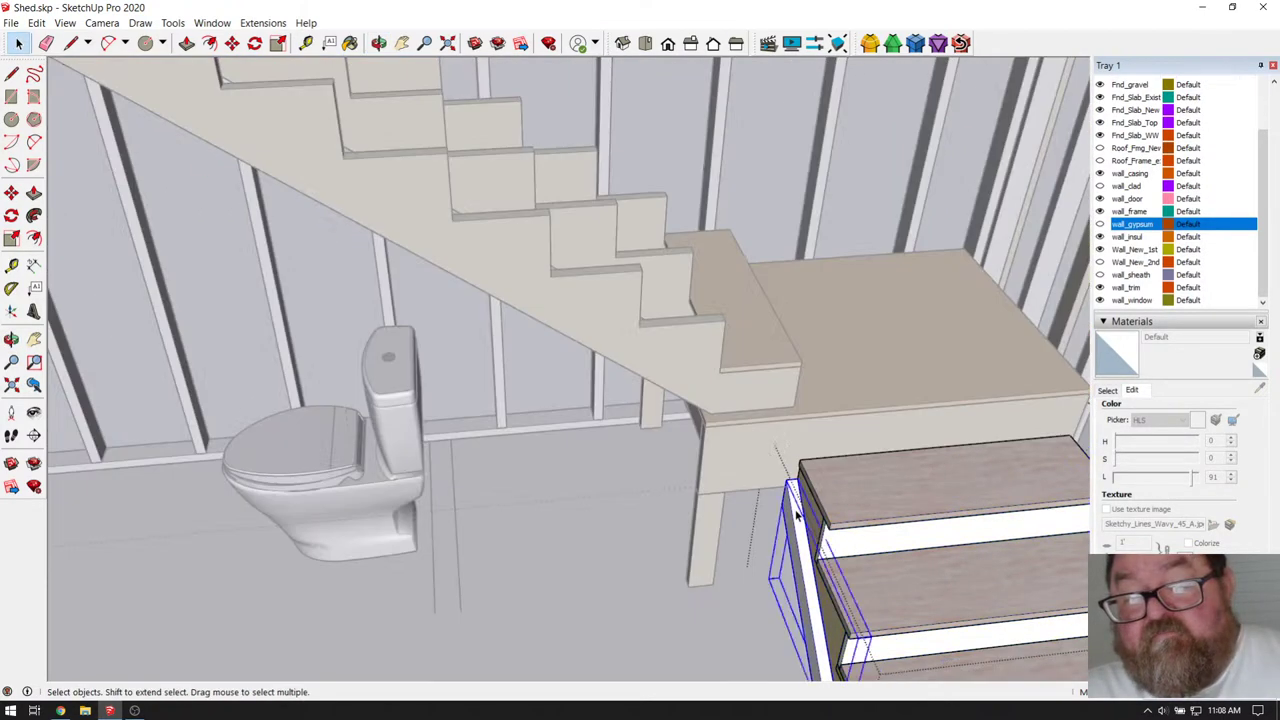
left_click(36, 22)
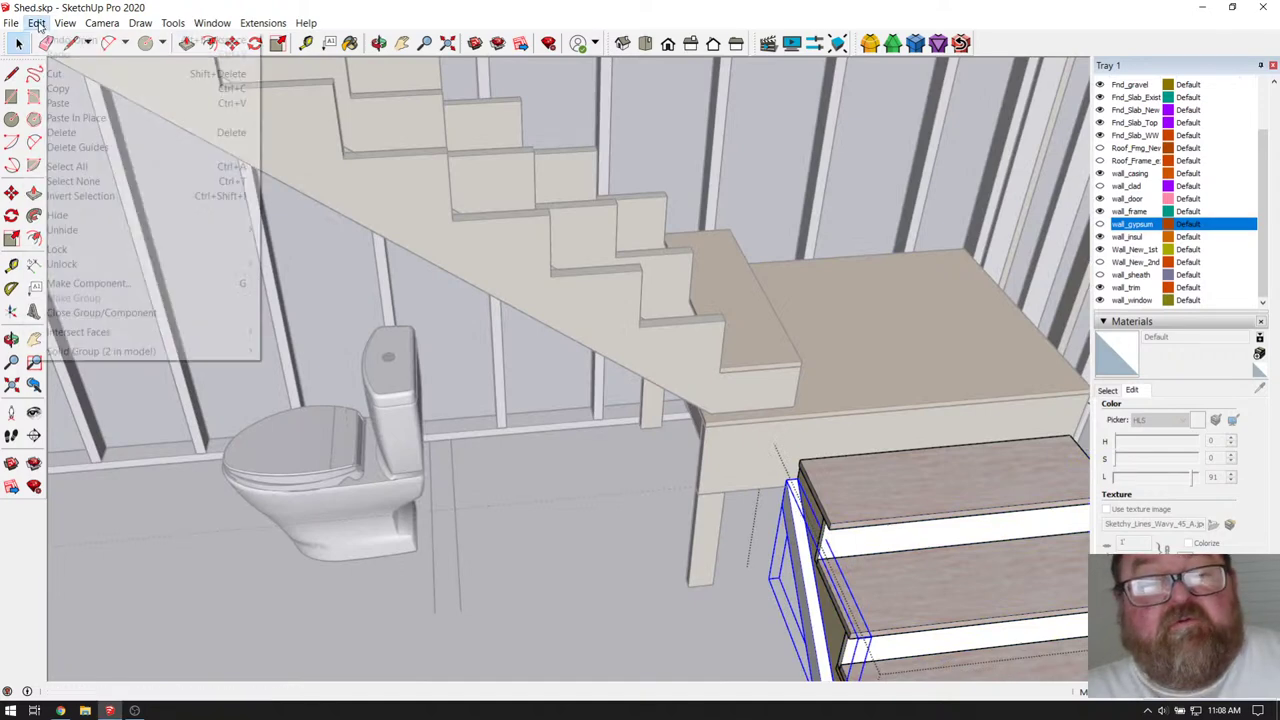
left_click(58, 74)
scroll(645, 350, "up", 2)
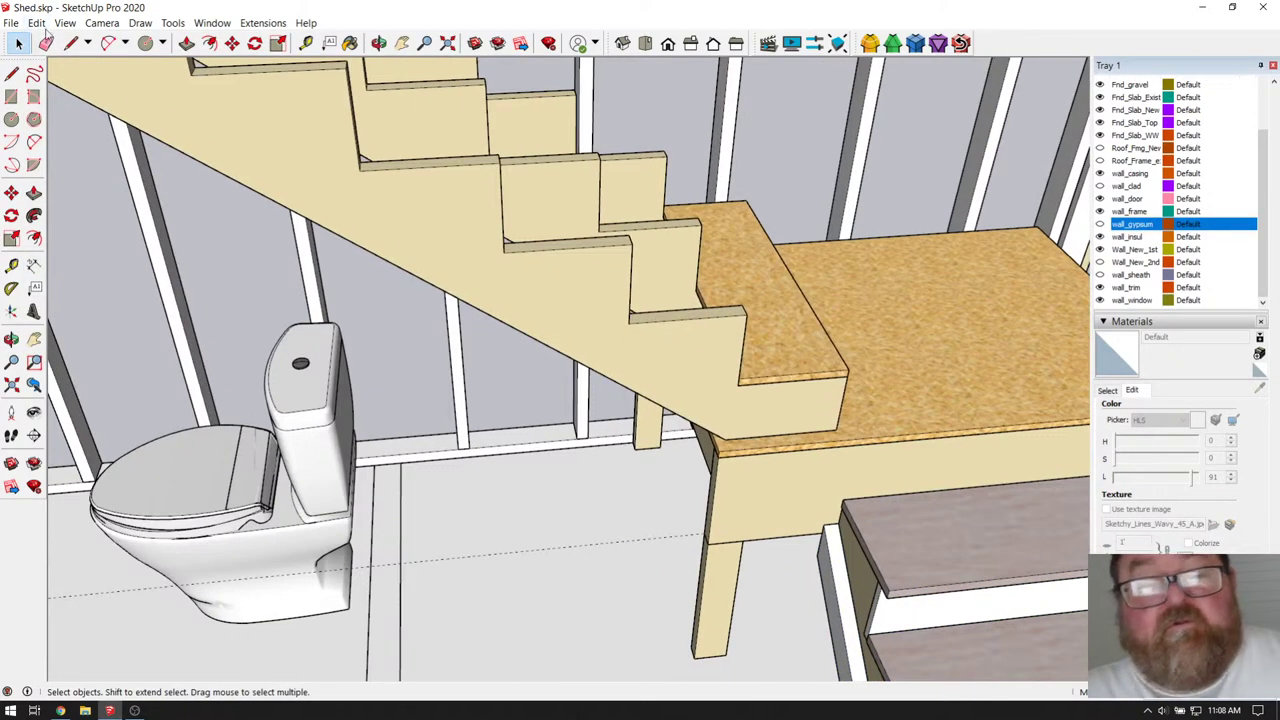
left_click(38, 22)
left_click(60, 114)
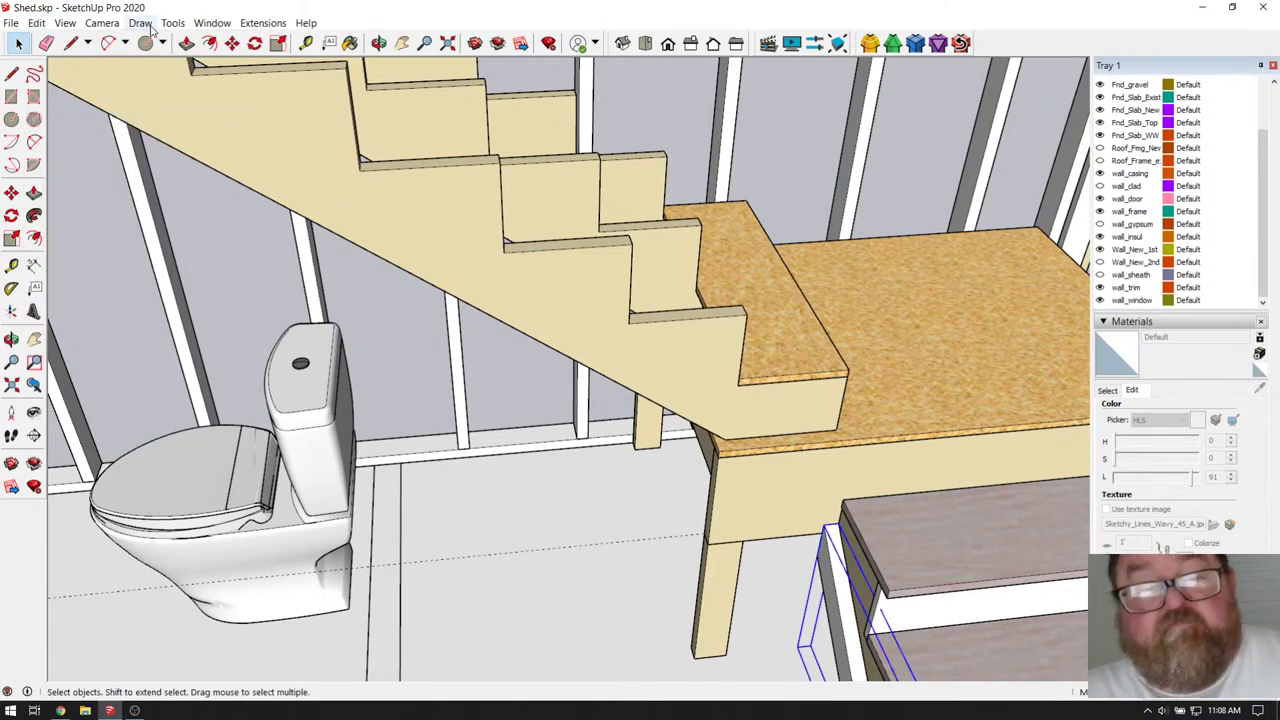
- Copy the board toward the upper stairs and rotate it to match the stair slope
left_click(231, 43)
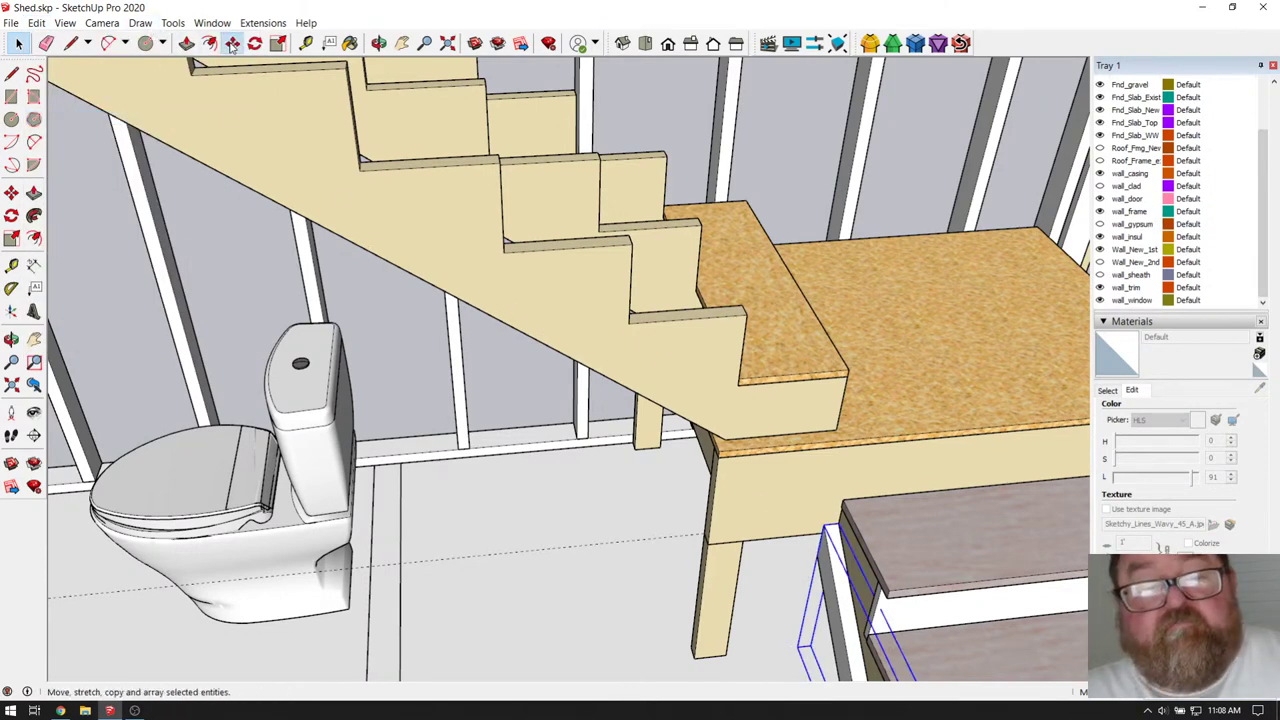
left_click(824, 527)
key("ctrl")
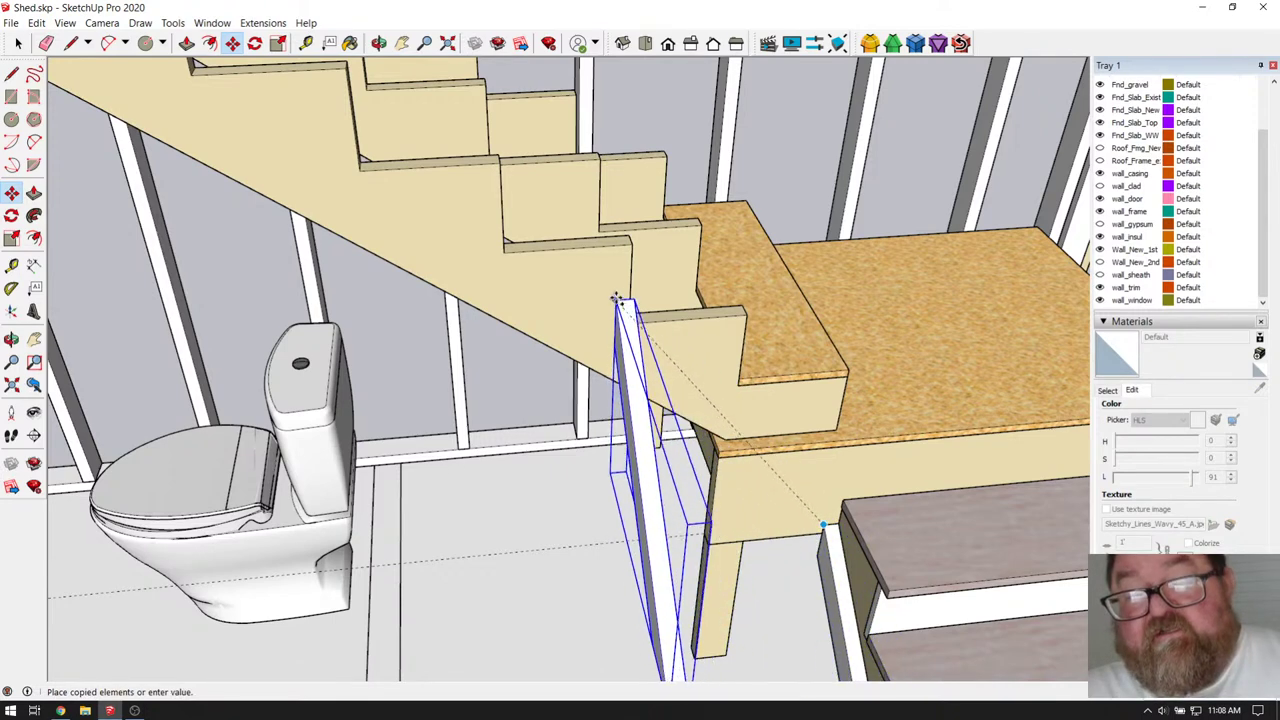
left_click(681, 354)
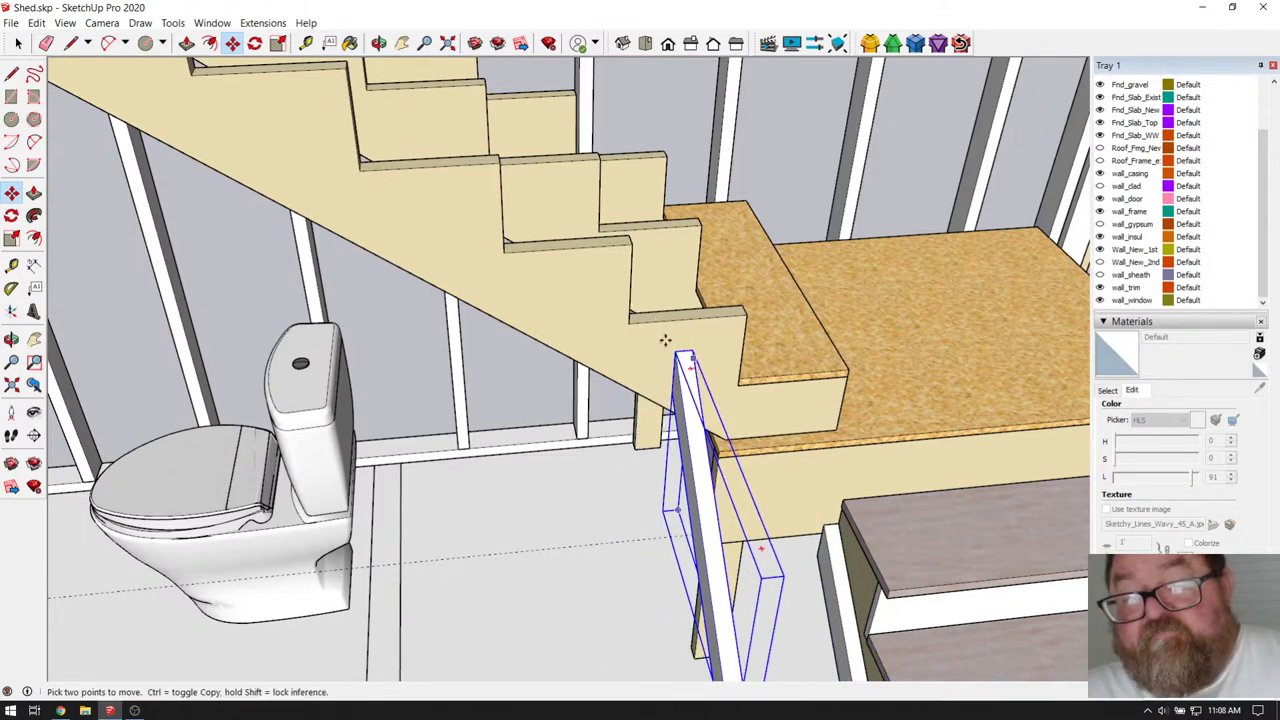
left_click(255, 43)
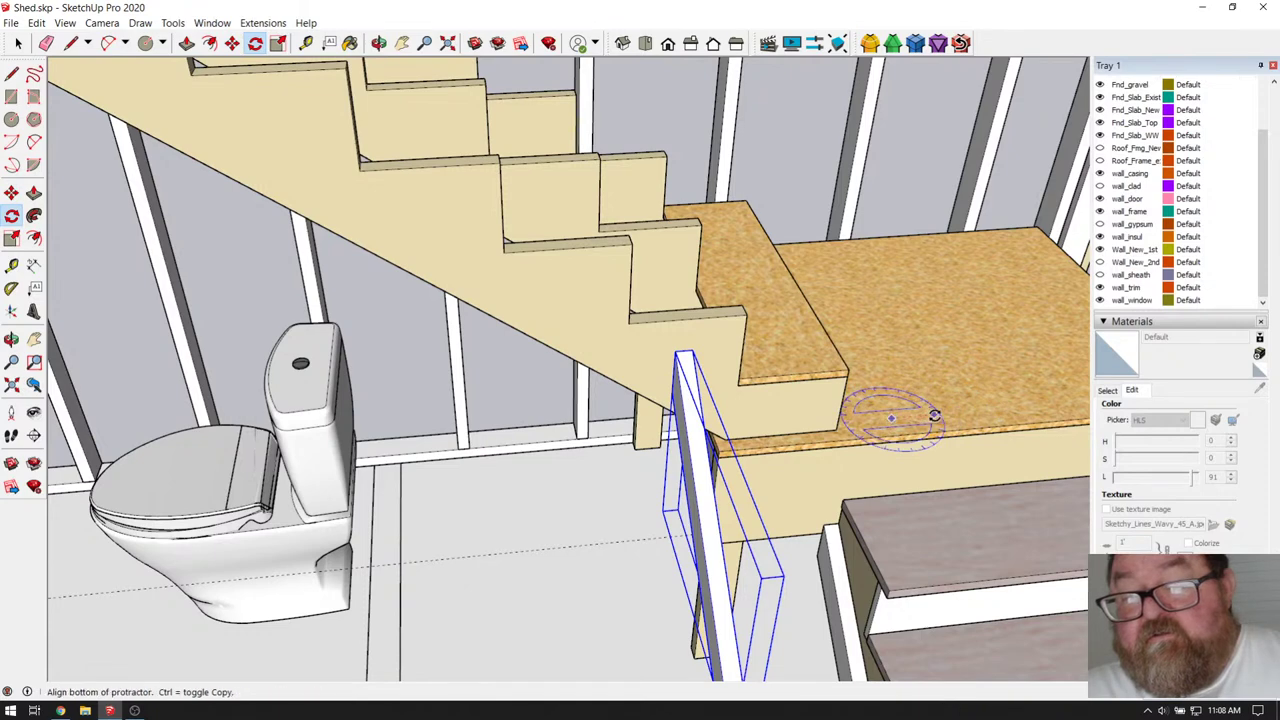
left_click(934, 415)
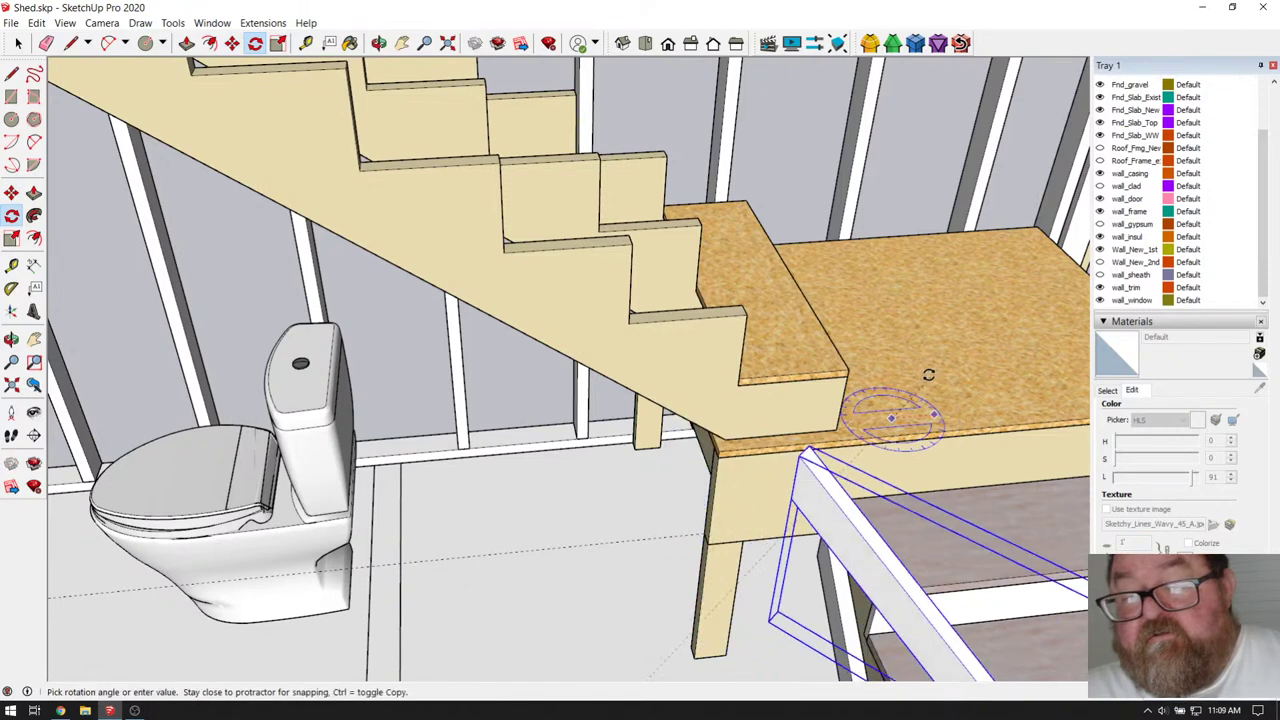
left_click(856, 350)
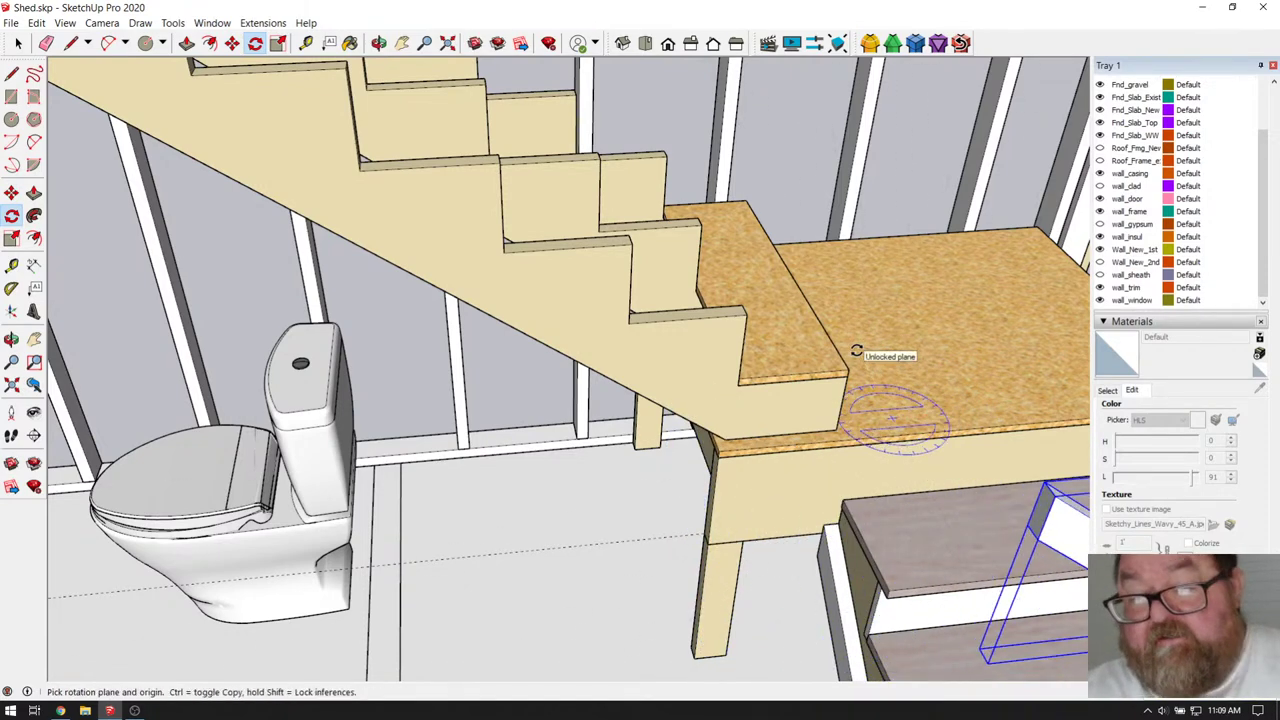
left_click(232, 43)
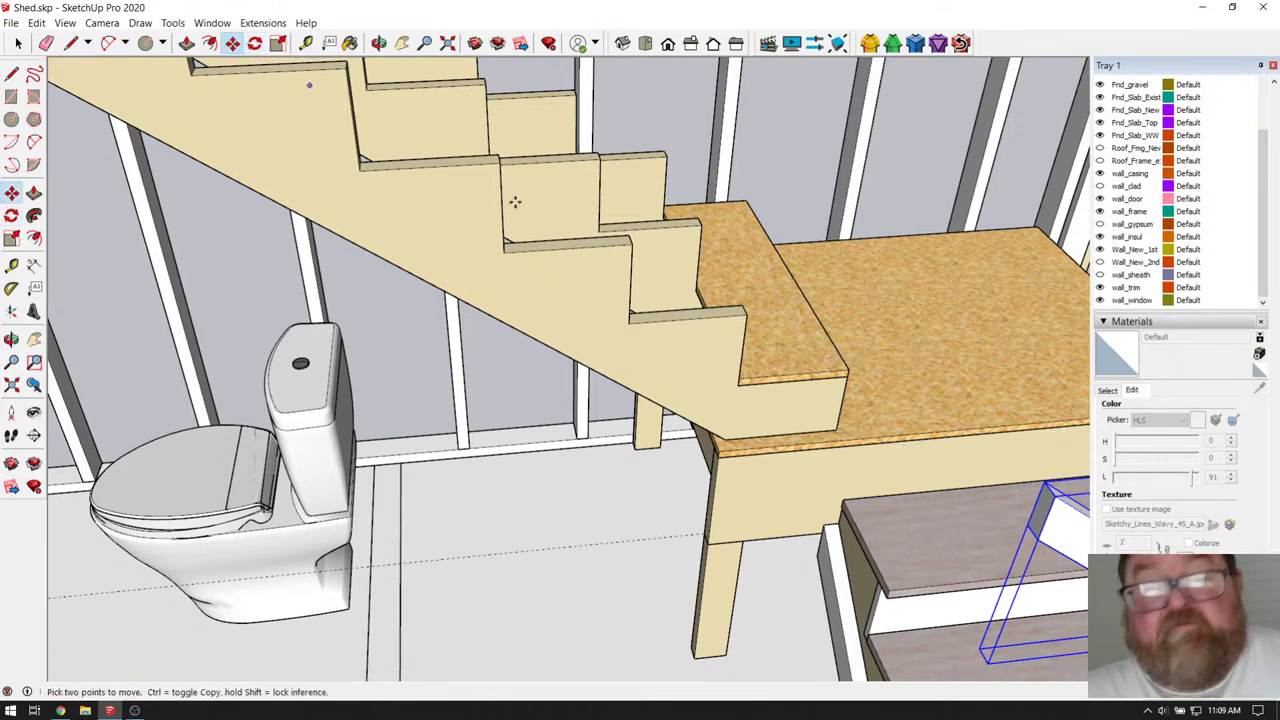
left_click(1025, 525)
- Place the angled board under the upper stringers and lower it onto the OSB landing beam
left_click(455, 300)
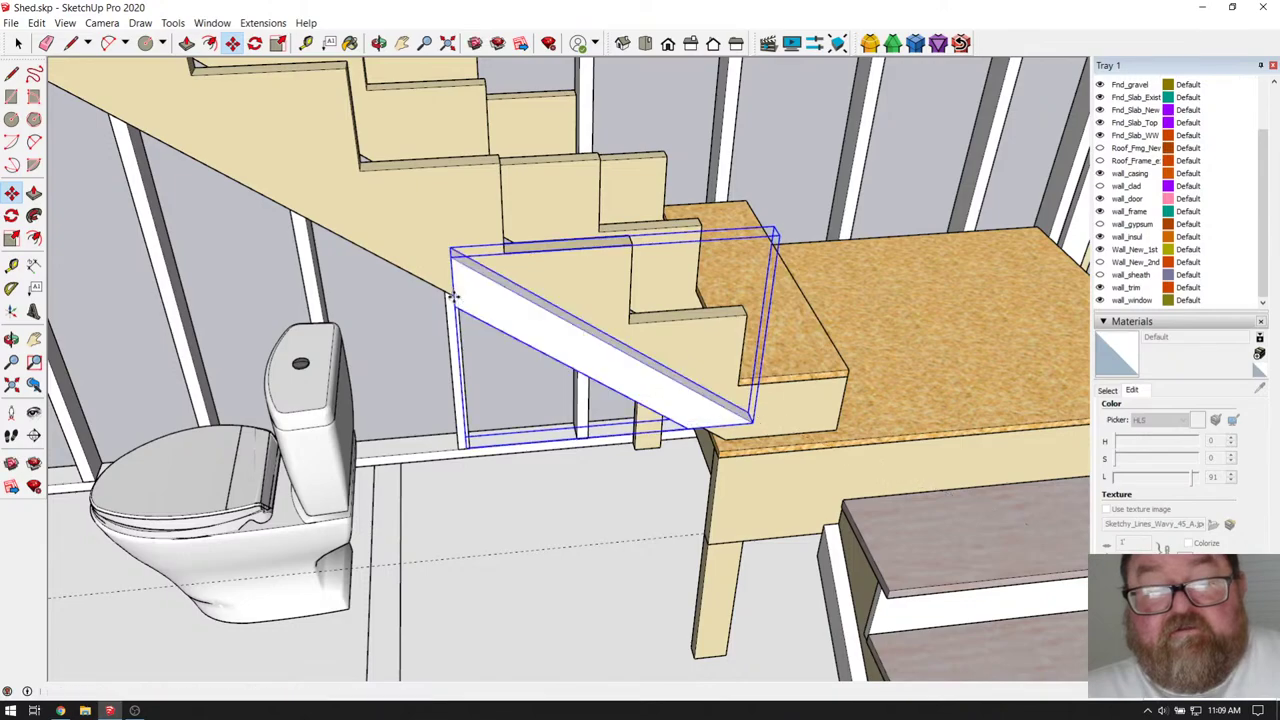
middle_click_drag(466, 271, 578, 279)
left_click_drag(636, 328, 960, 175)
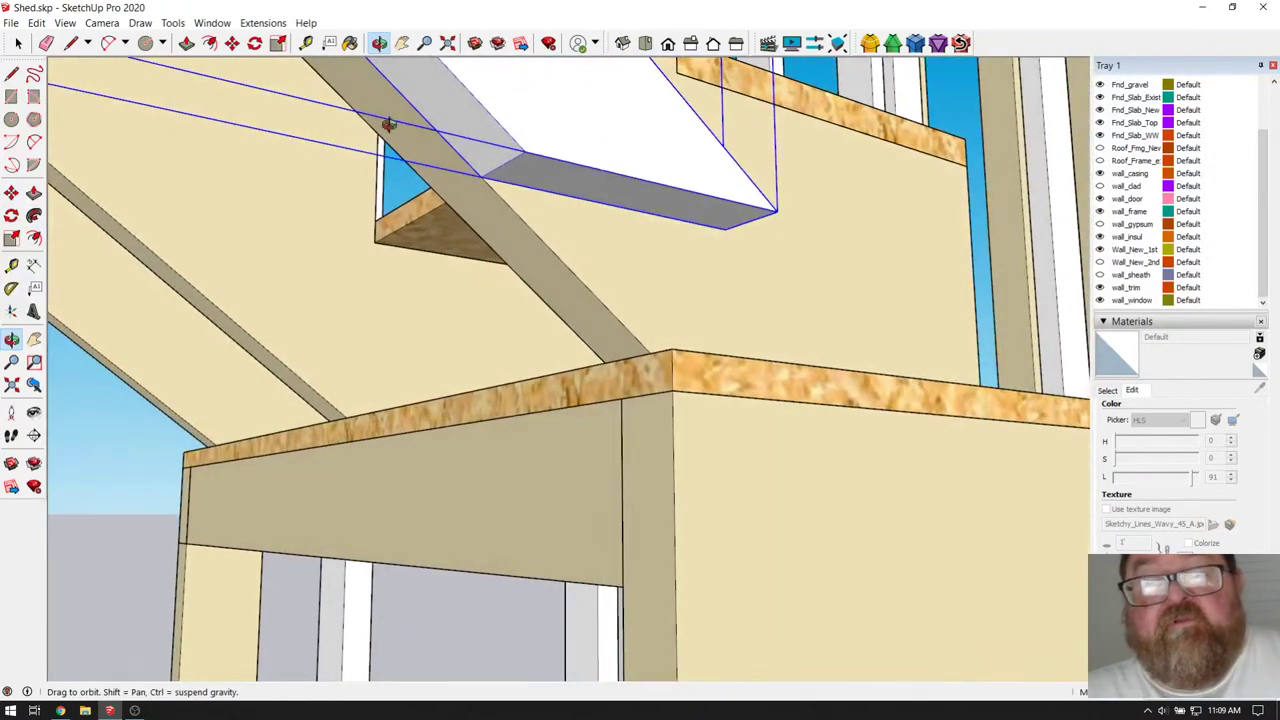
left_click(232, 43)
left_click(480, 174)
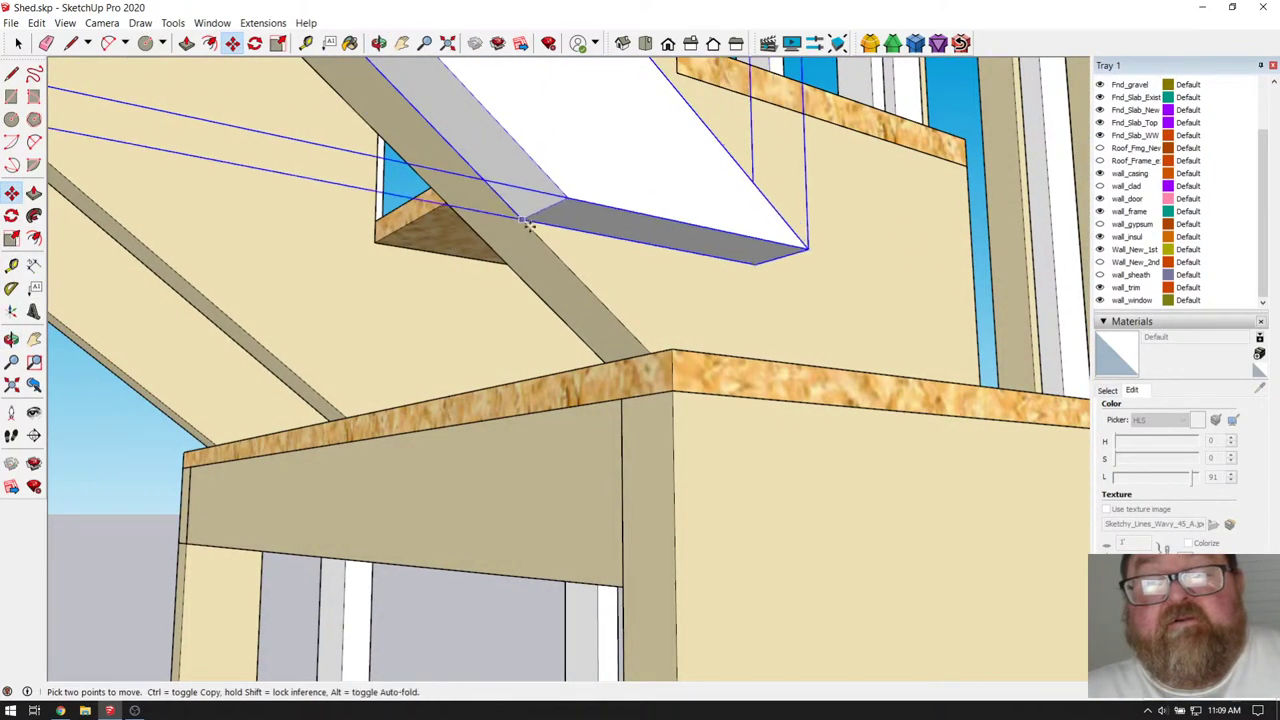
left_click(645, 349)
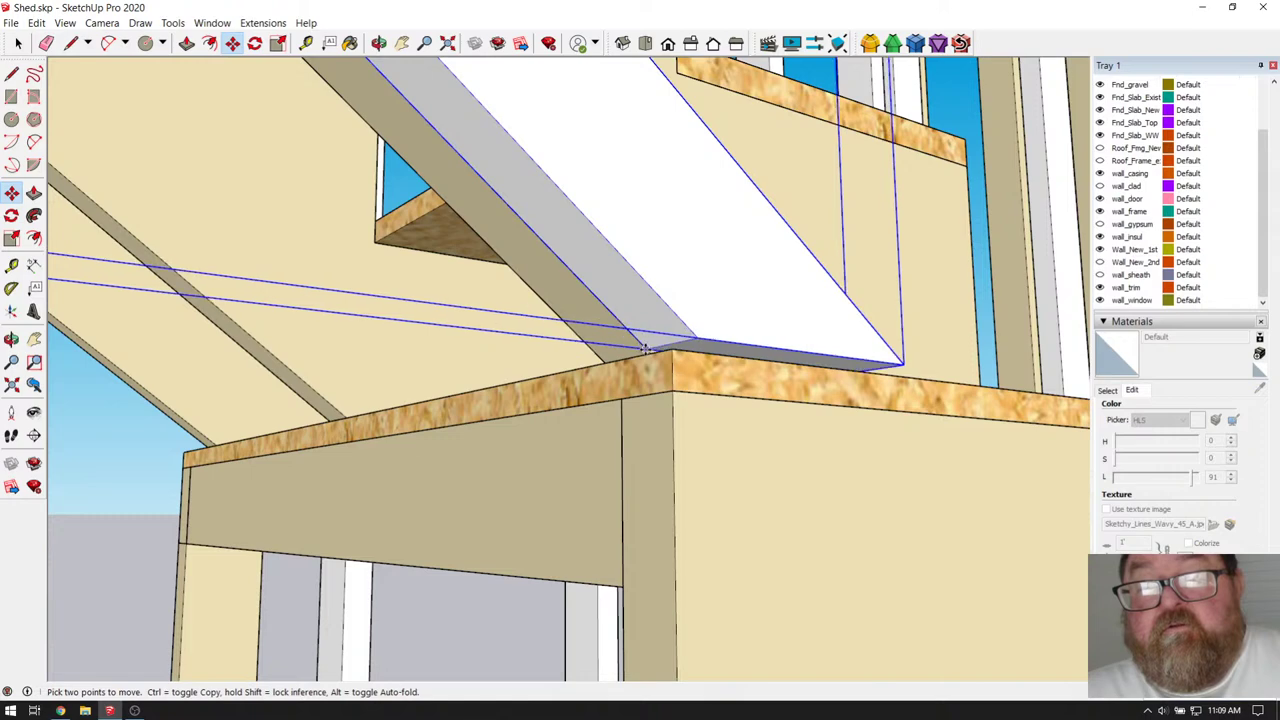
- Orbit down and zoom out to check the board's fit on the beam under the stringer
key("o")
left_click_drag(580, 201, 686, 416)
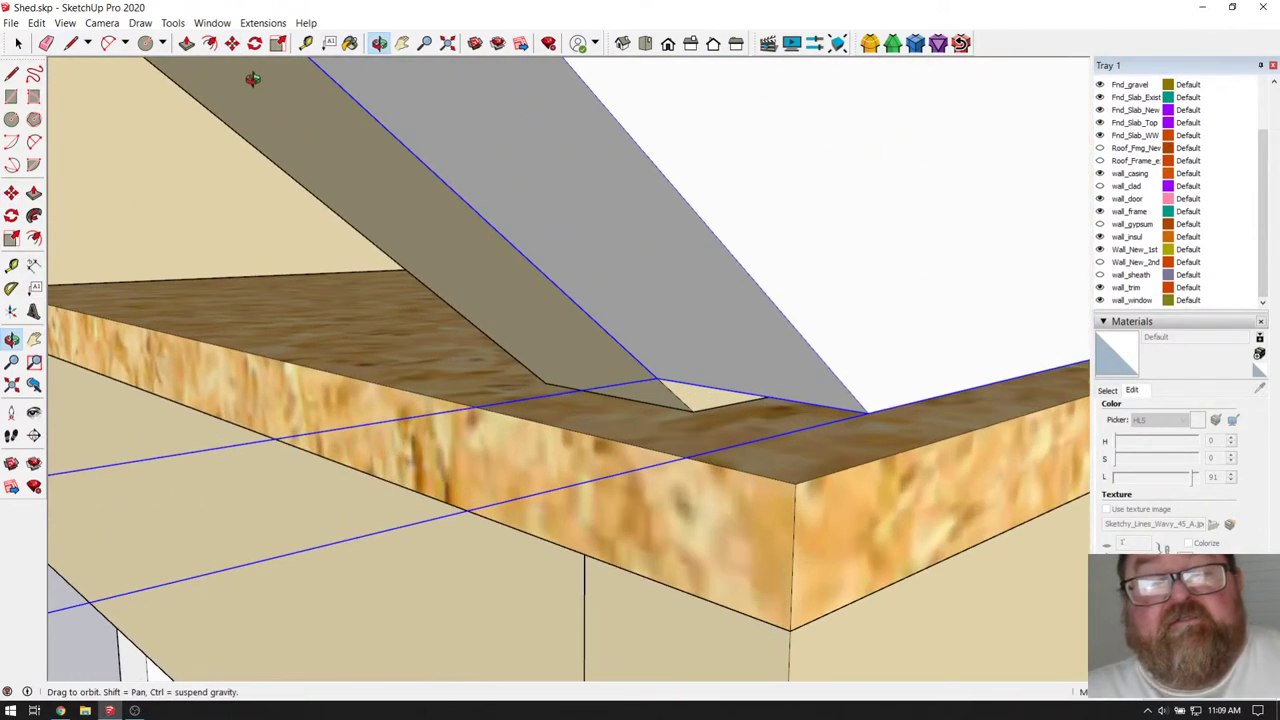
left_click(232, 43)
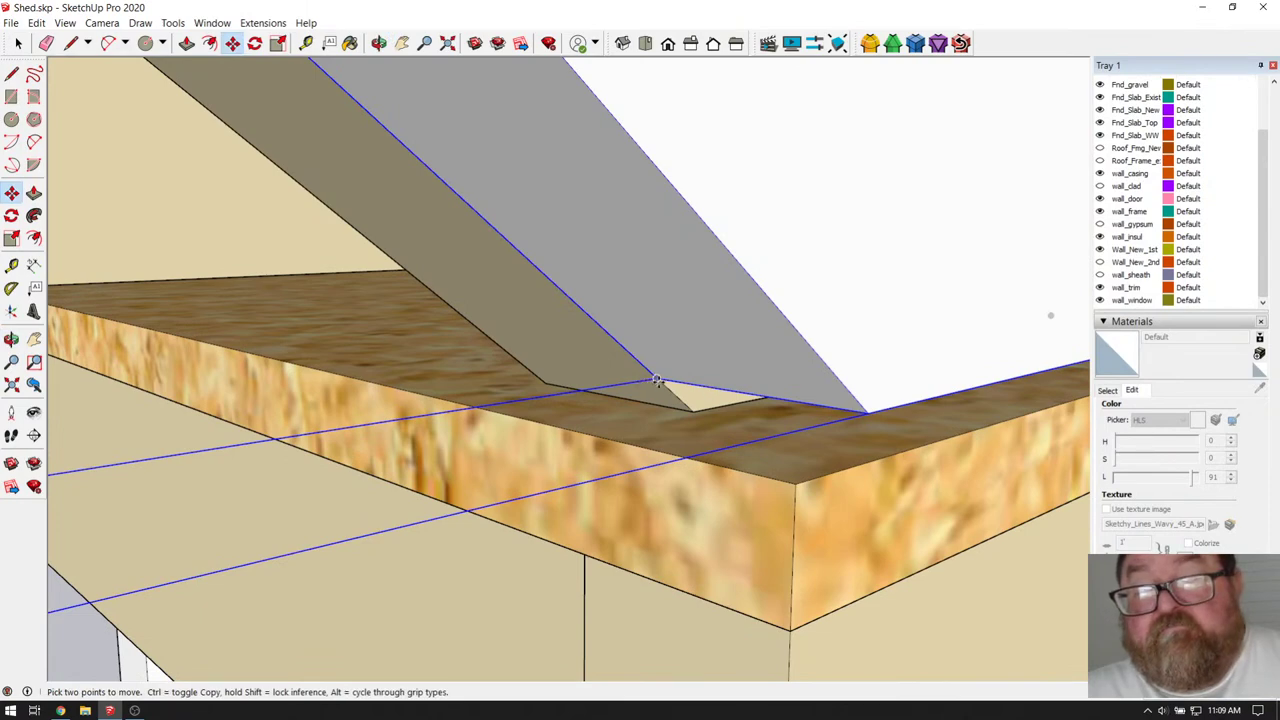
middle_click_drag(657, 380, 892, 543)
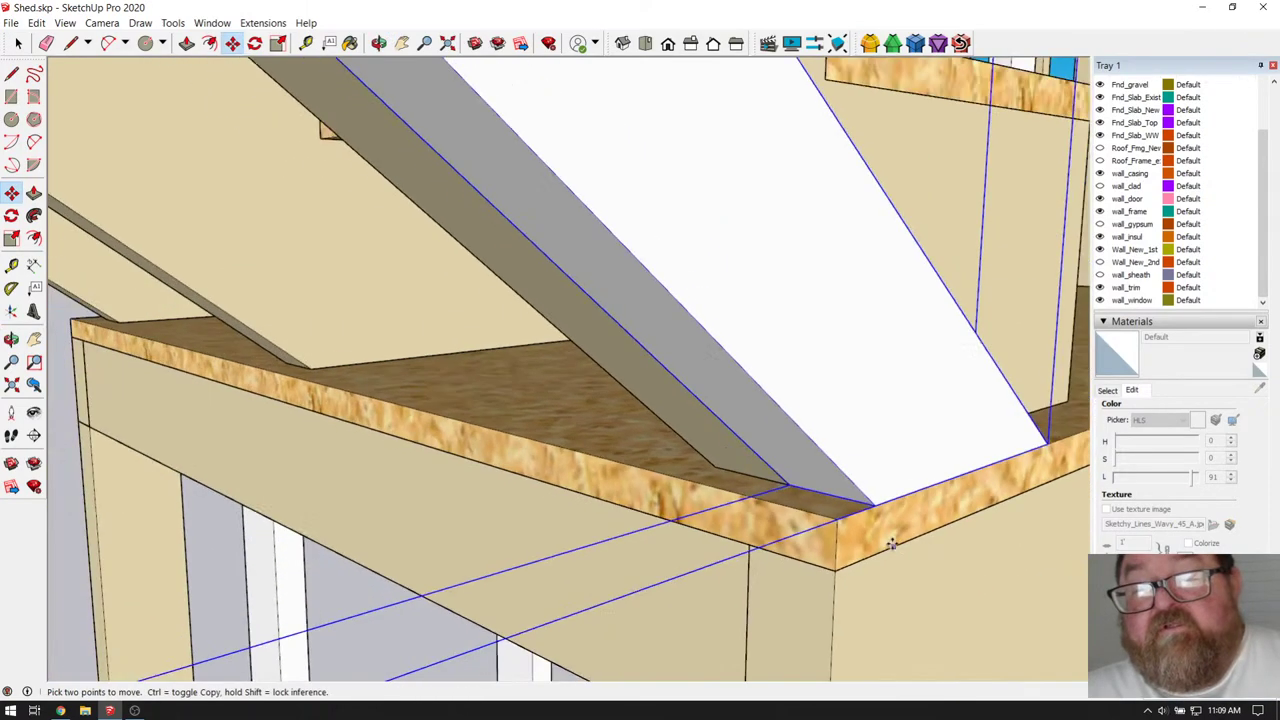
scroll(737, 360, "down", 8)
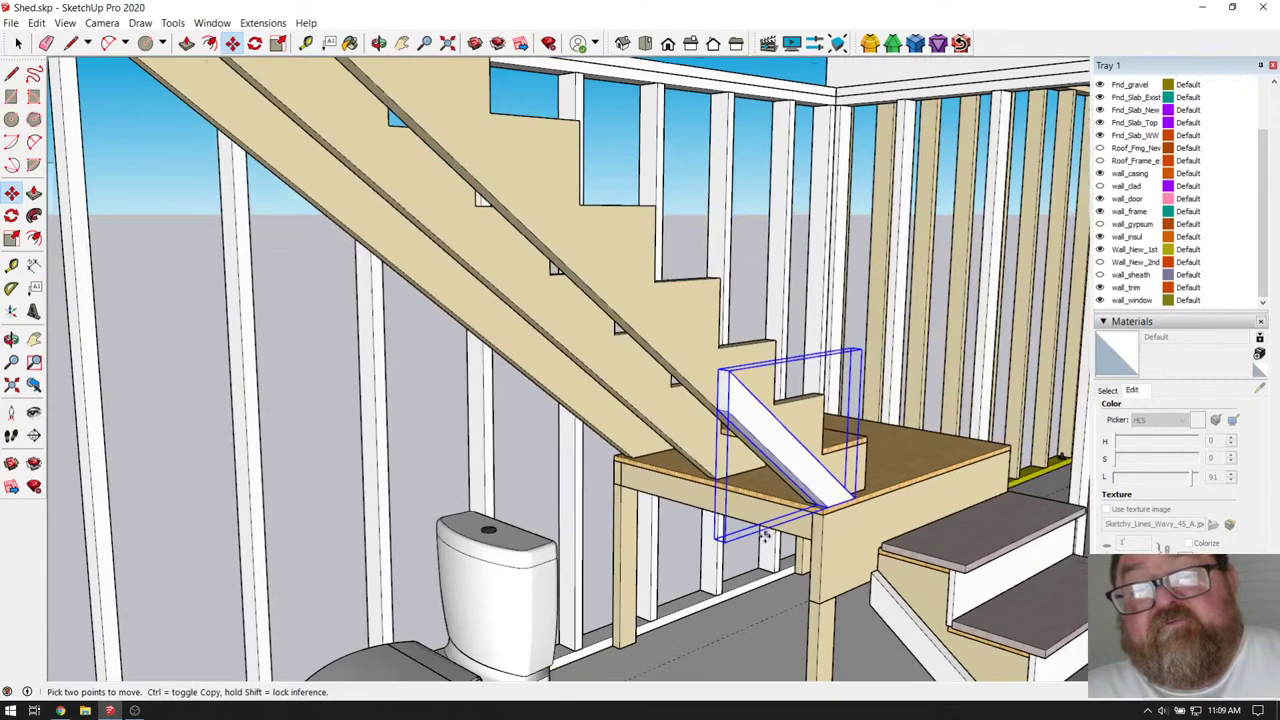
scroll(763, 535, "down", 3)
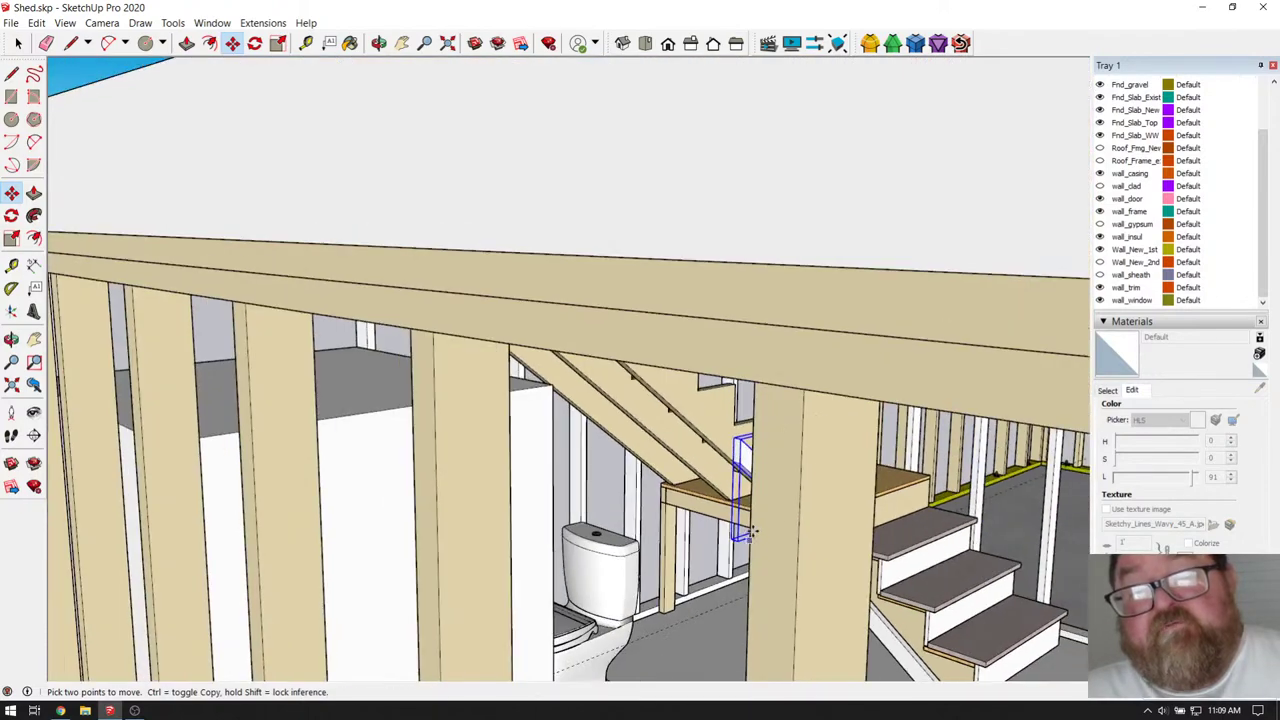
- Inside the board group, move its end face up to the top of the upper stringer
left_click(379, 43)
left_click_drag(470, 180, 676, 422)
left_click_drag(743, 378, 846, 540)
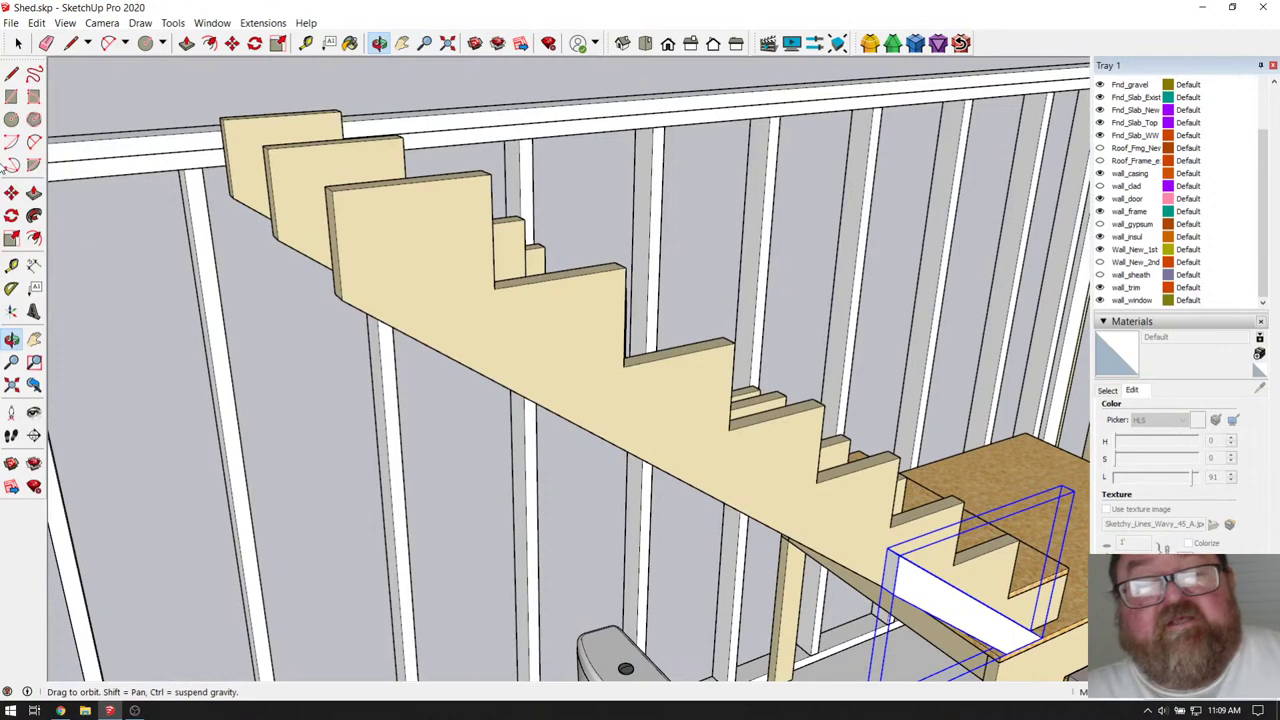
left_click(18, 43)
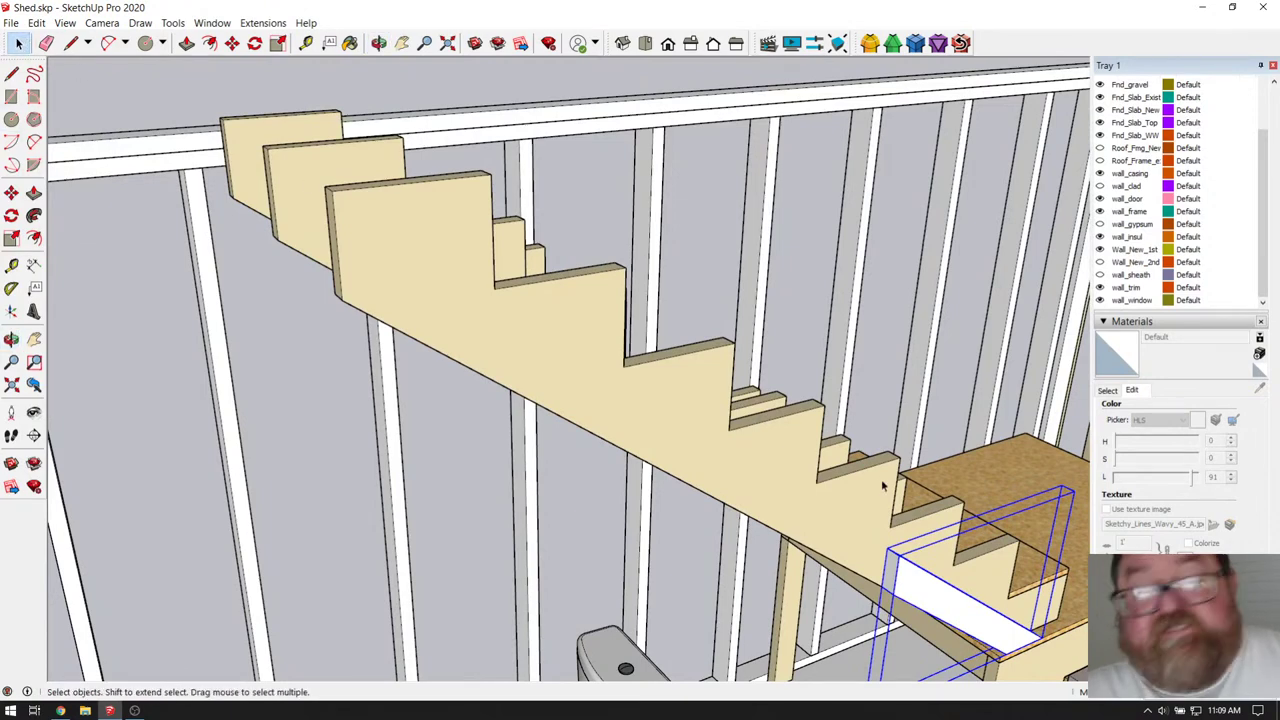
double_click(903, 583)
left_click(889, 570)
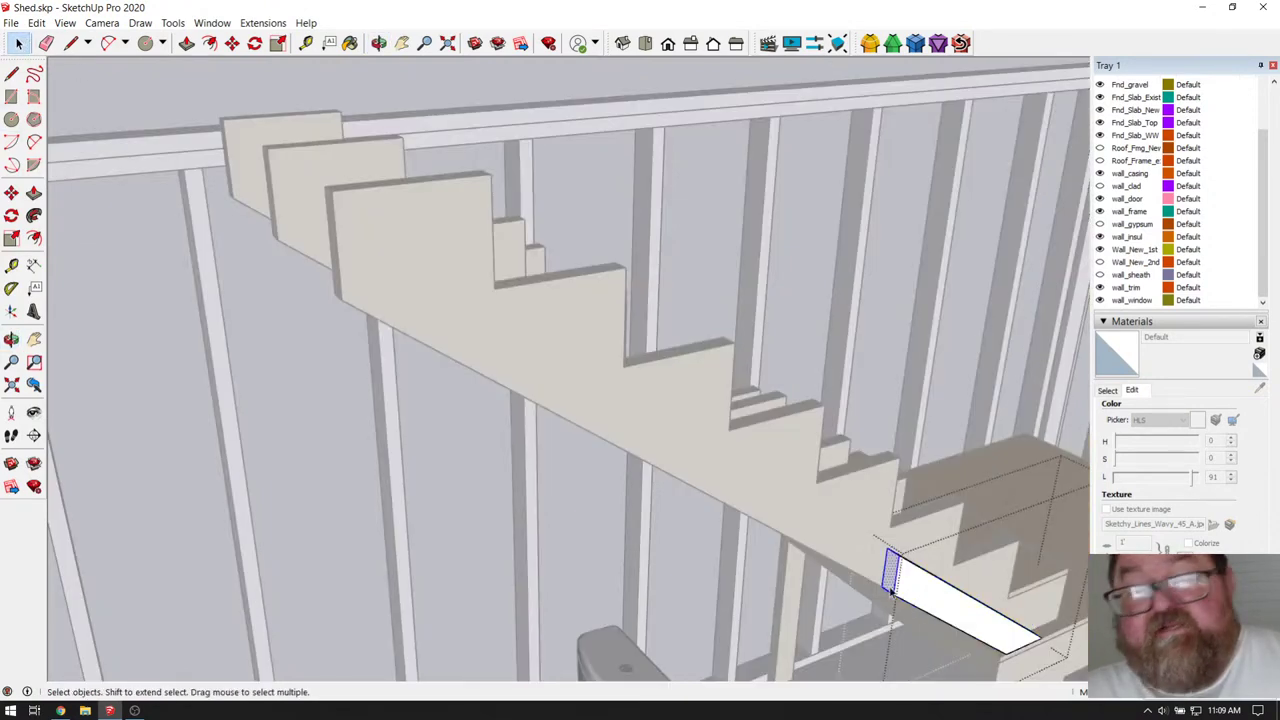
left_click(232, 43)
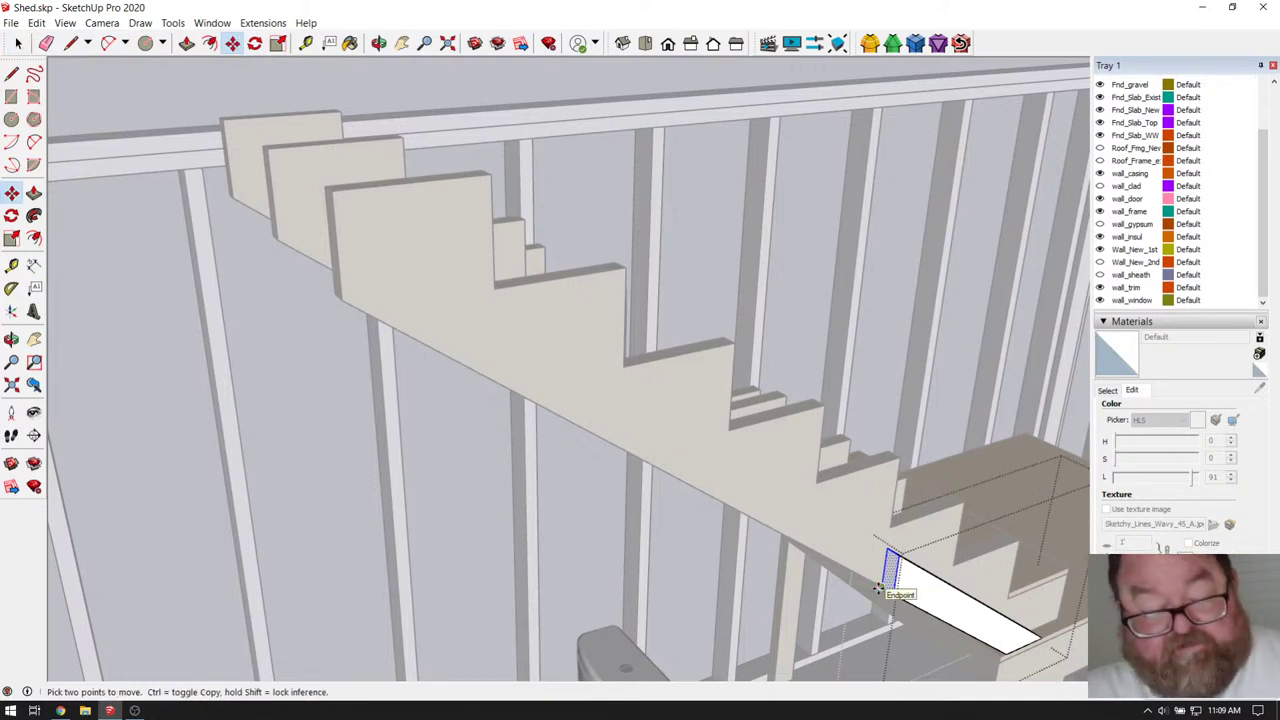
left_click(880, 588)
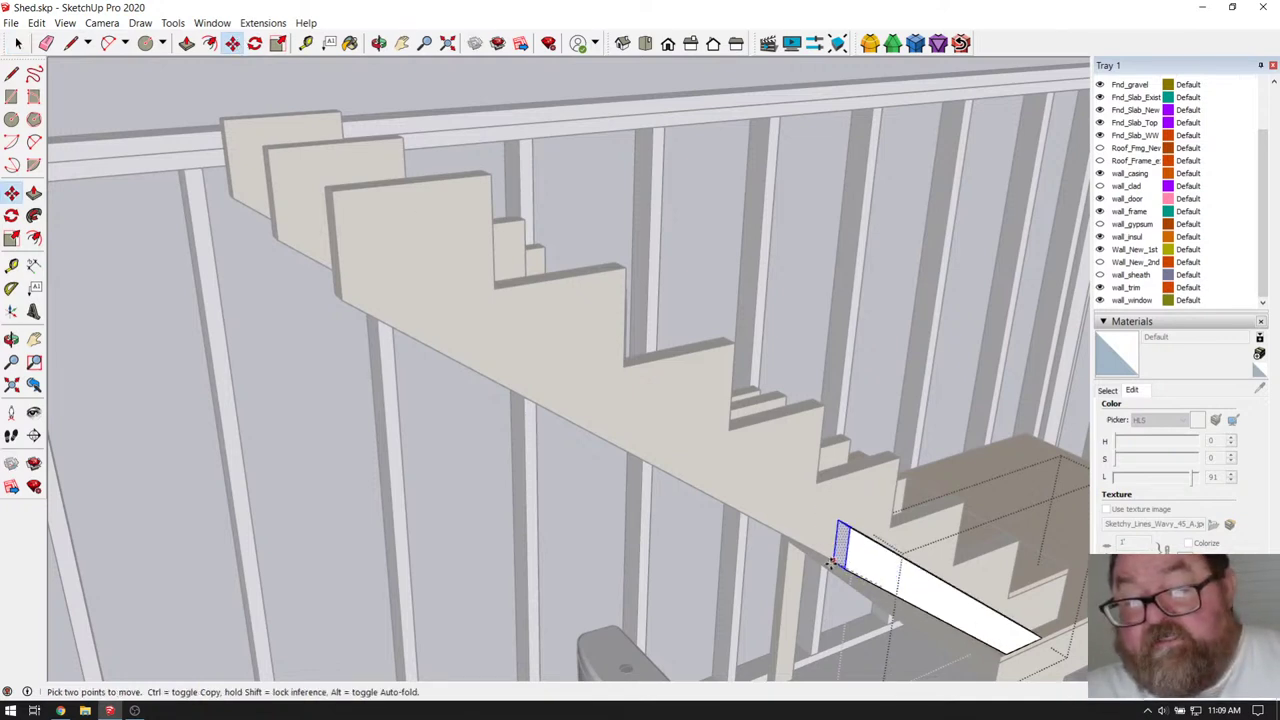
left_click(343, 305)
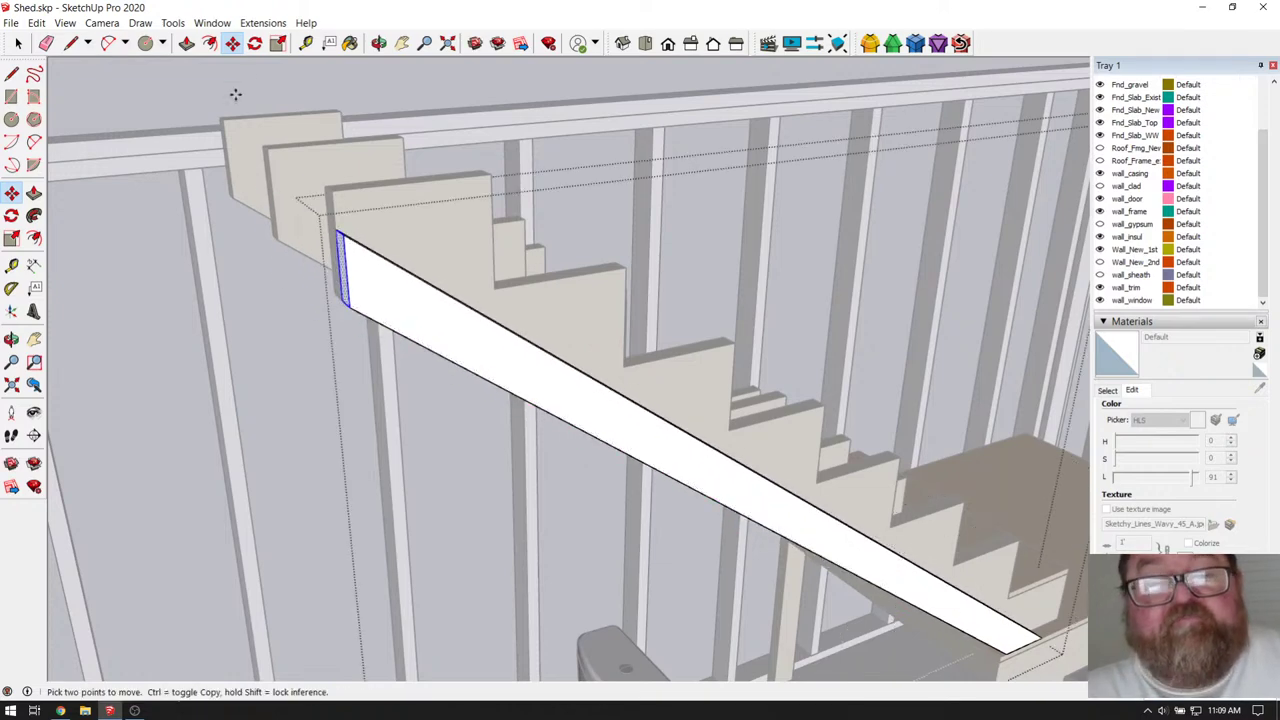
left_click(378, 43)
left_click_drag(371, 106, 767, 287)
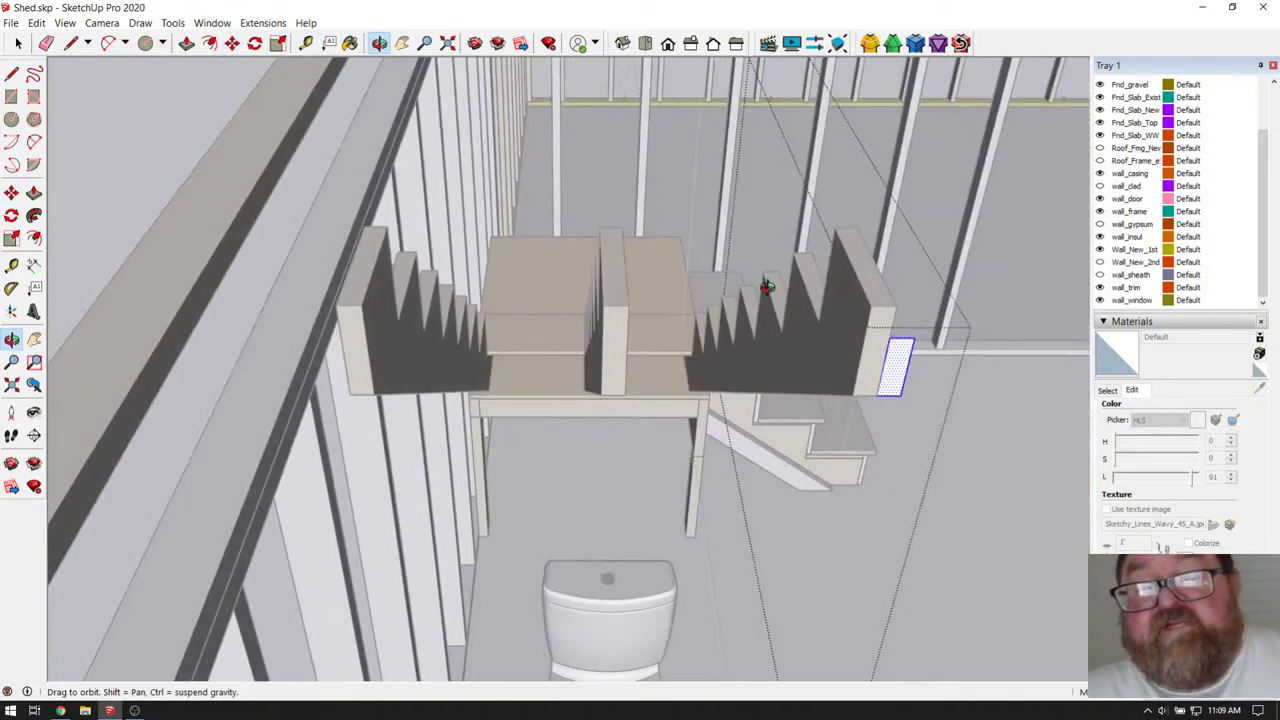
- Copy the right stringer's white board with a Ctrl move and place it under the left stringer
left_click(18, 43)
left_click(720, 336)
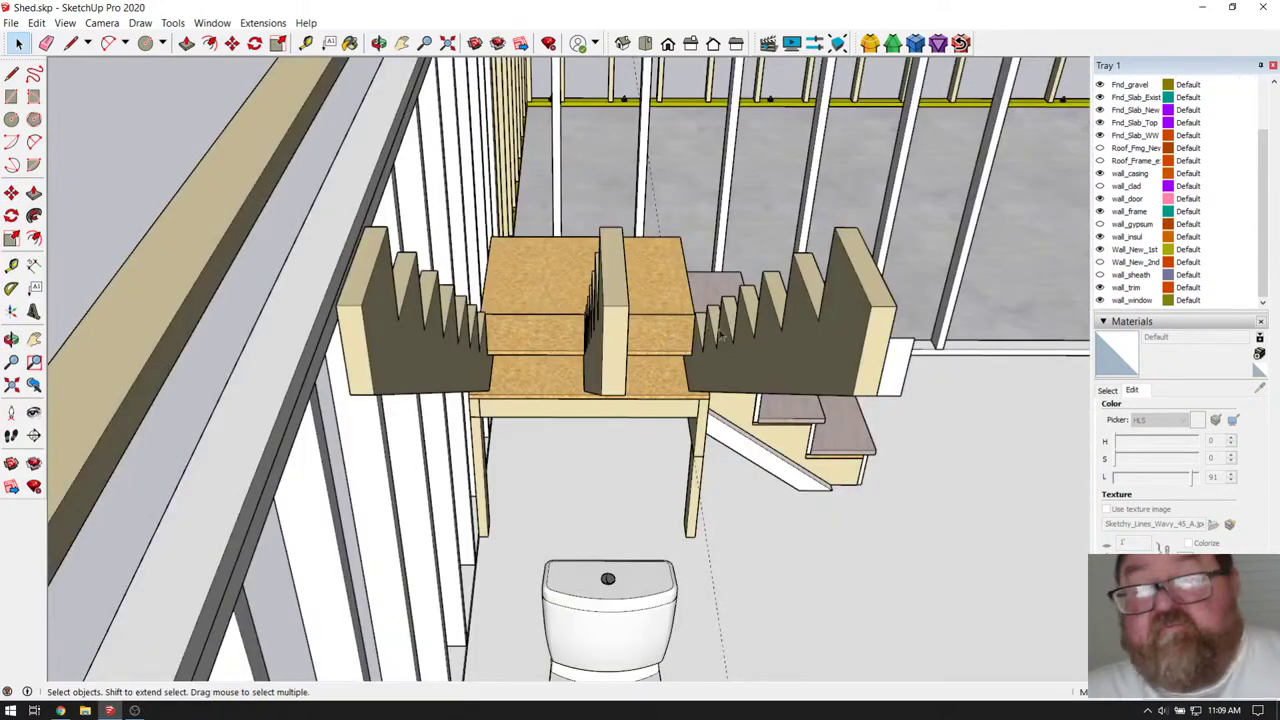
left_click(897, 372)
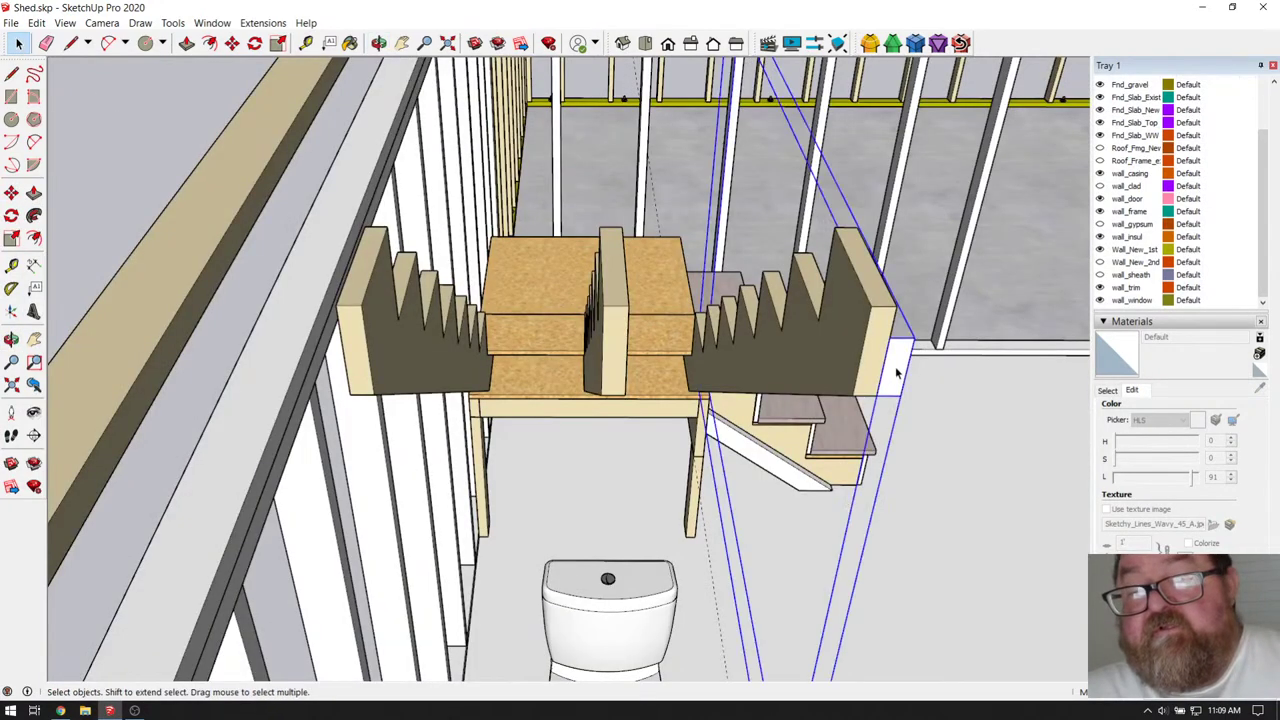
left_click(232, 43)
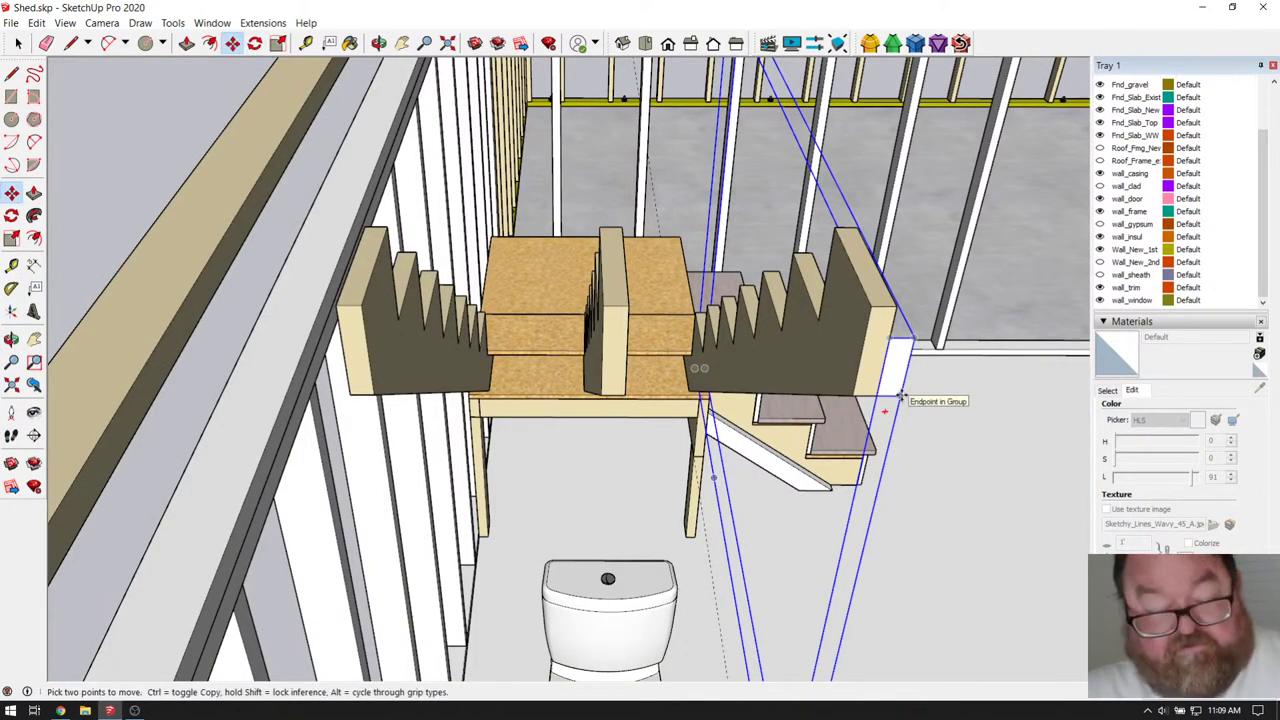
left_click(901, 396)
key("ctrl")
left_click(355, 386)
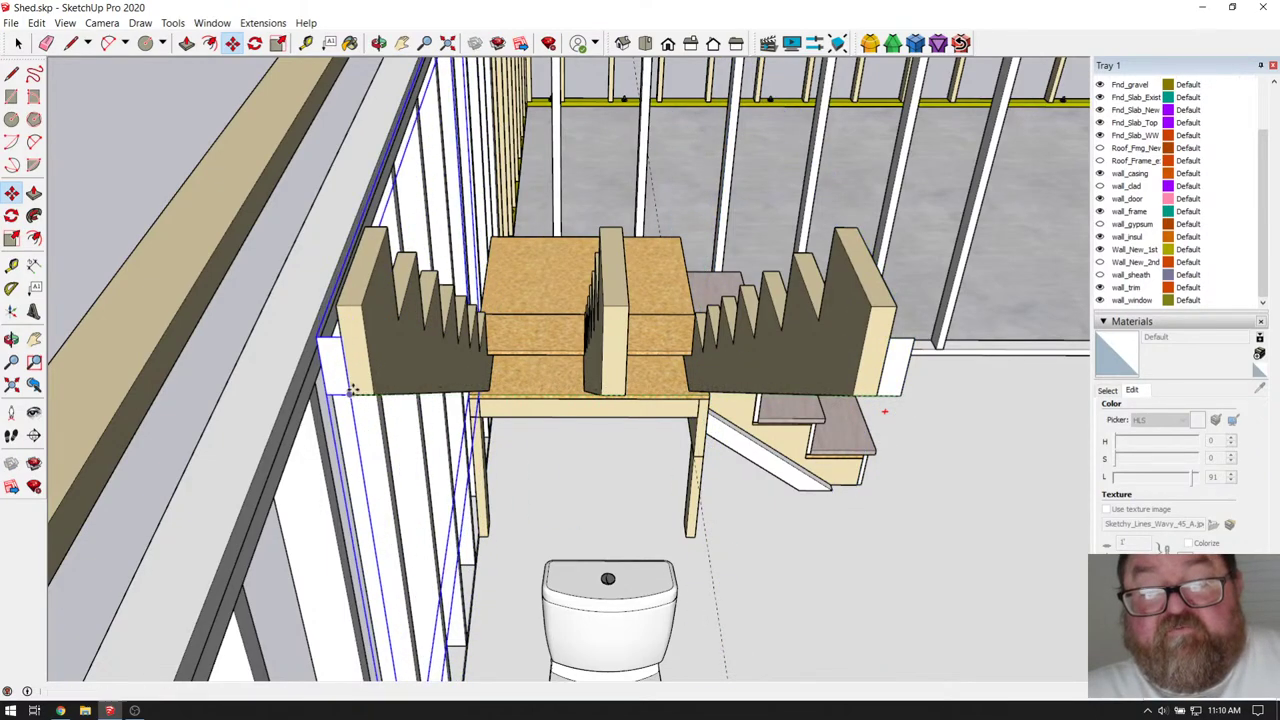
left_click(379, 43)
left_click_drag(420, 160, 321, 330)
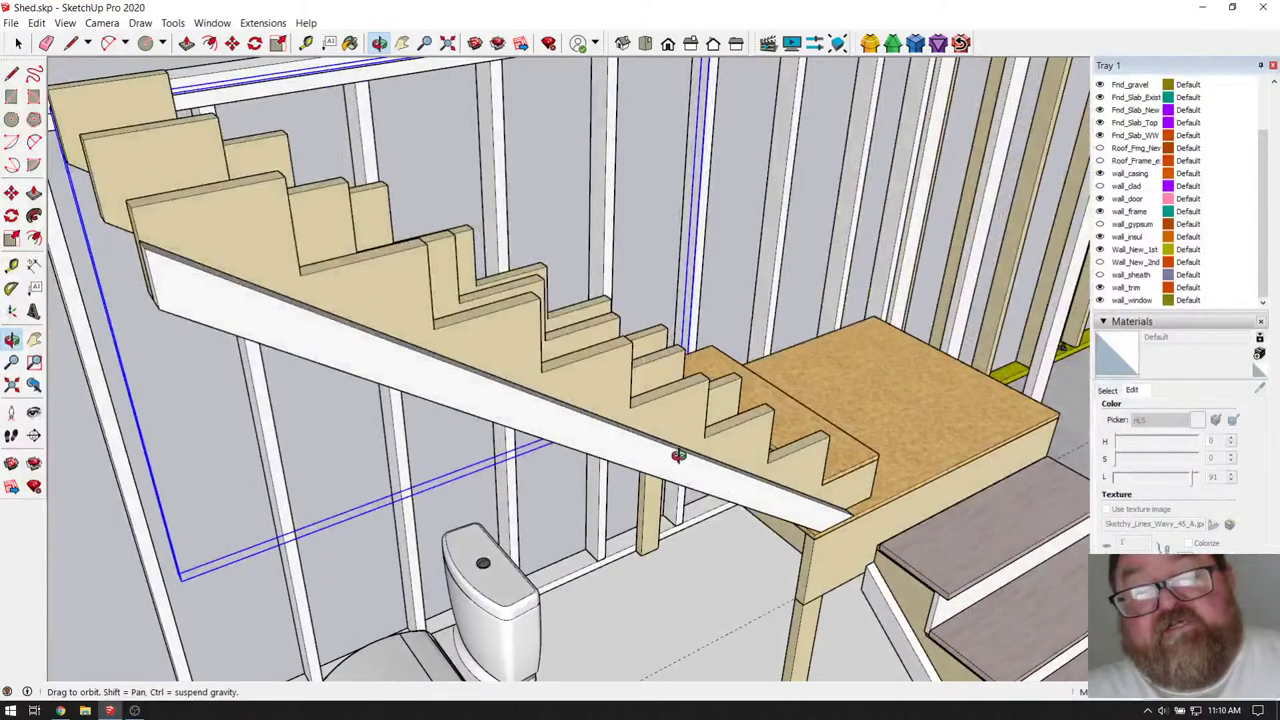
left_click_drag(678, 455, 922, 514)
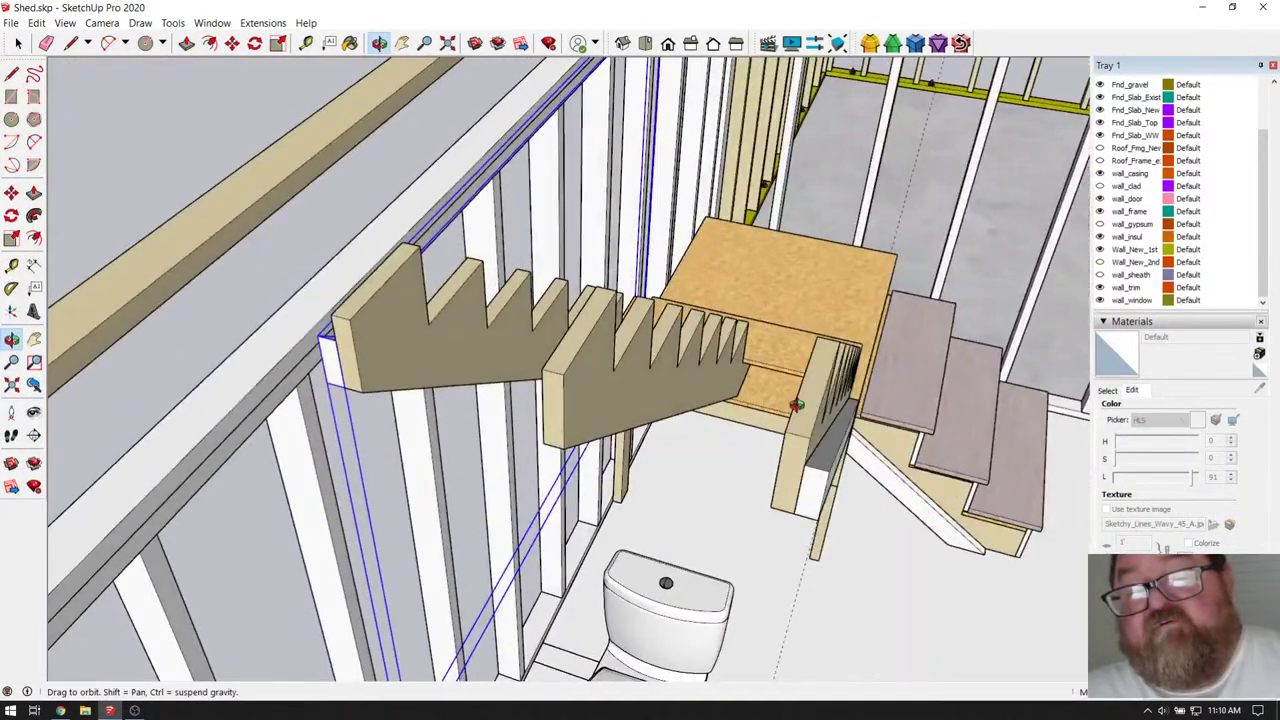
left_click_drag(797, 404, 556, 373)
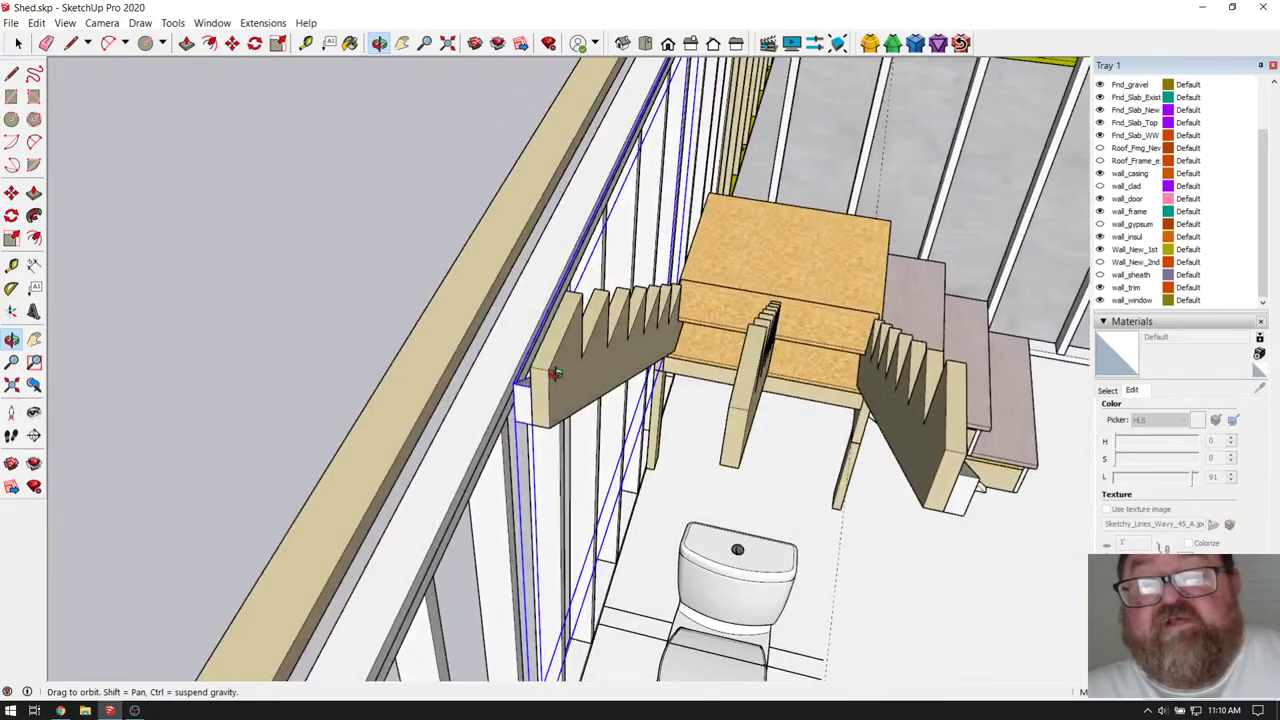
left_click_drag(884, 420, 856, 202)
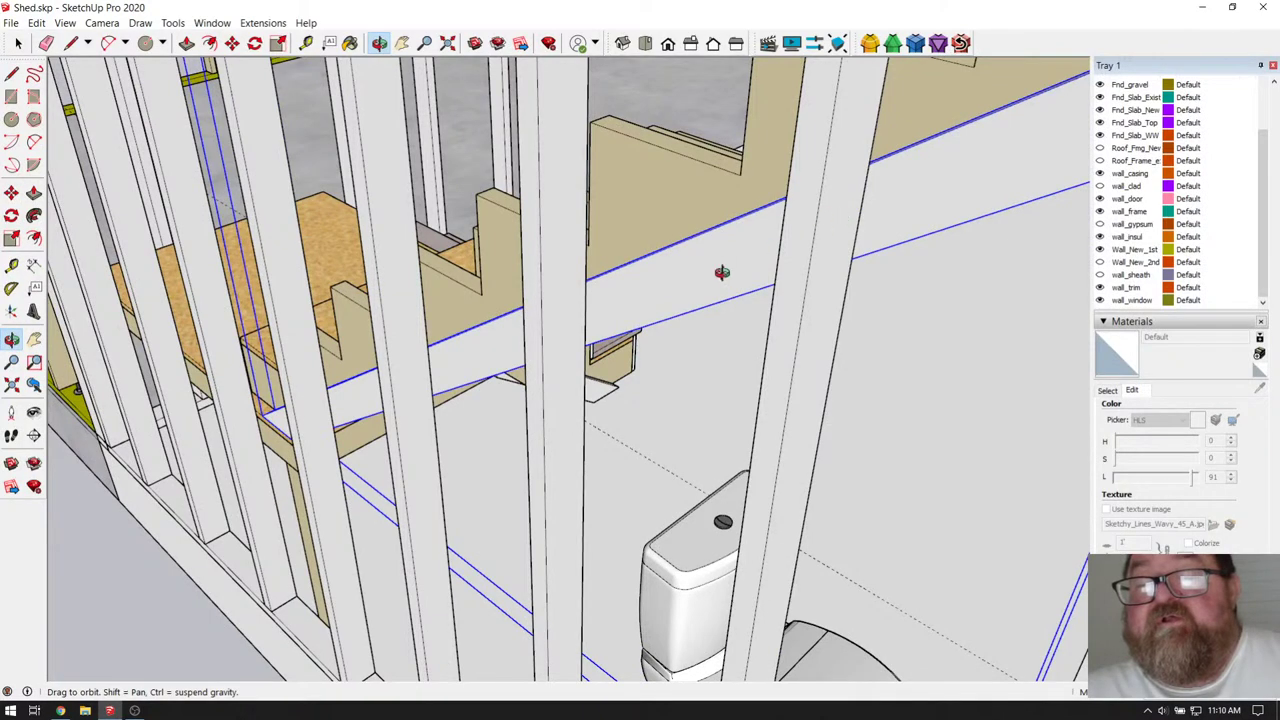
left_click_drag(585, 316, 575, 437)
left_click_drag(746, 512, 636, 486)
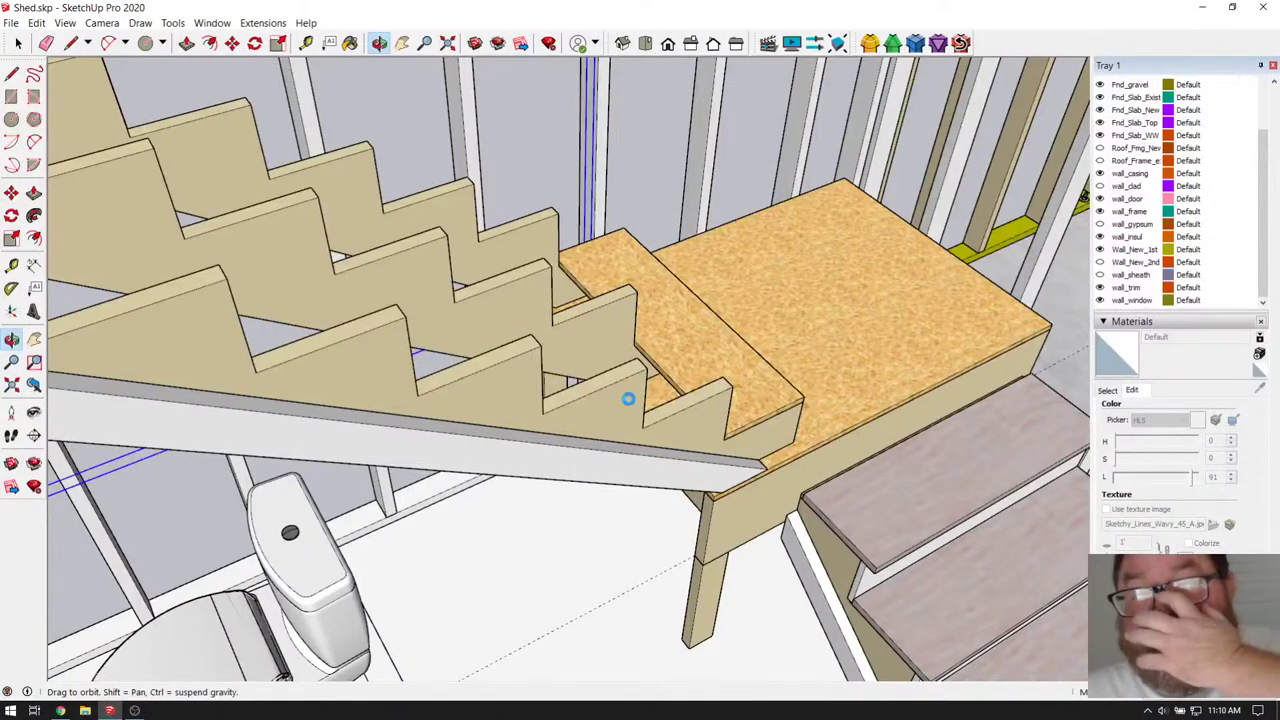
left_click_drag(584, 341, 683, 527)
scroll(683, 527, "up", 5)
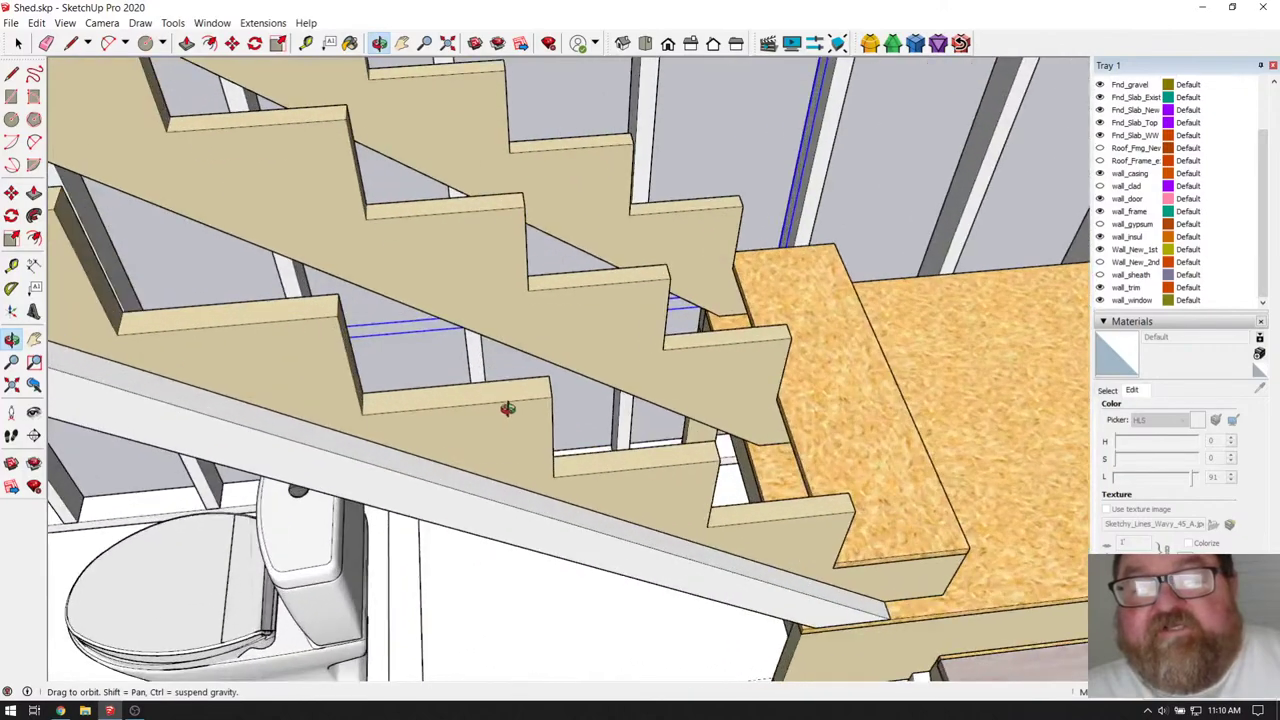
scroll(497, 456, "up", 4)
scroll(490, 454, "down", 3)
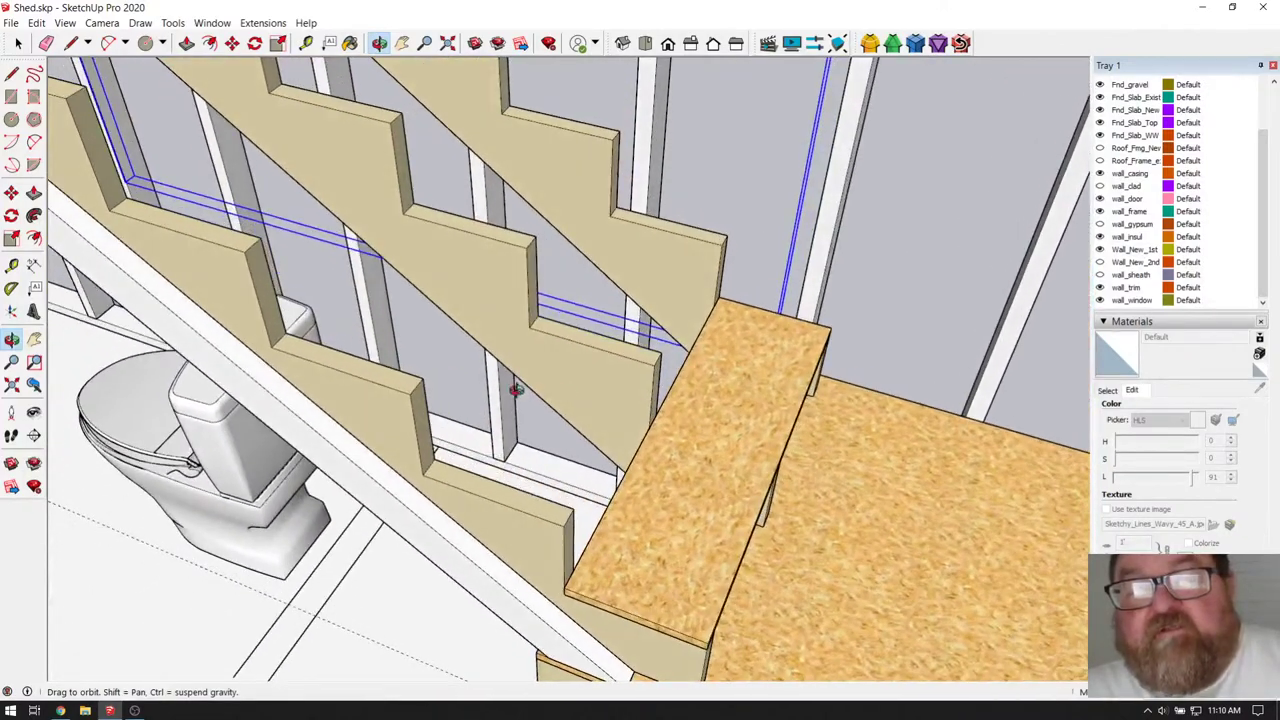
scroll(697, 355, "up", 3)
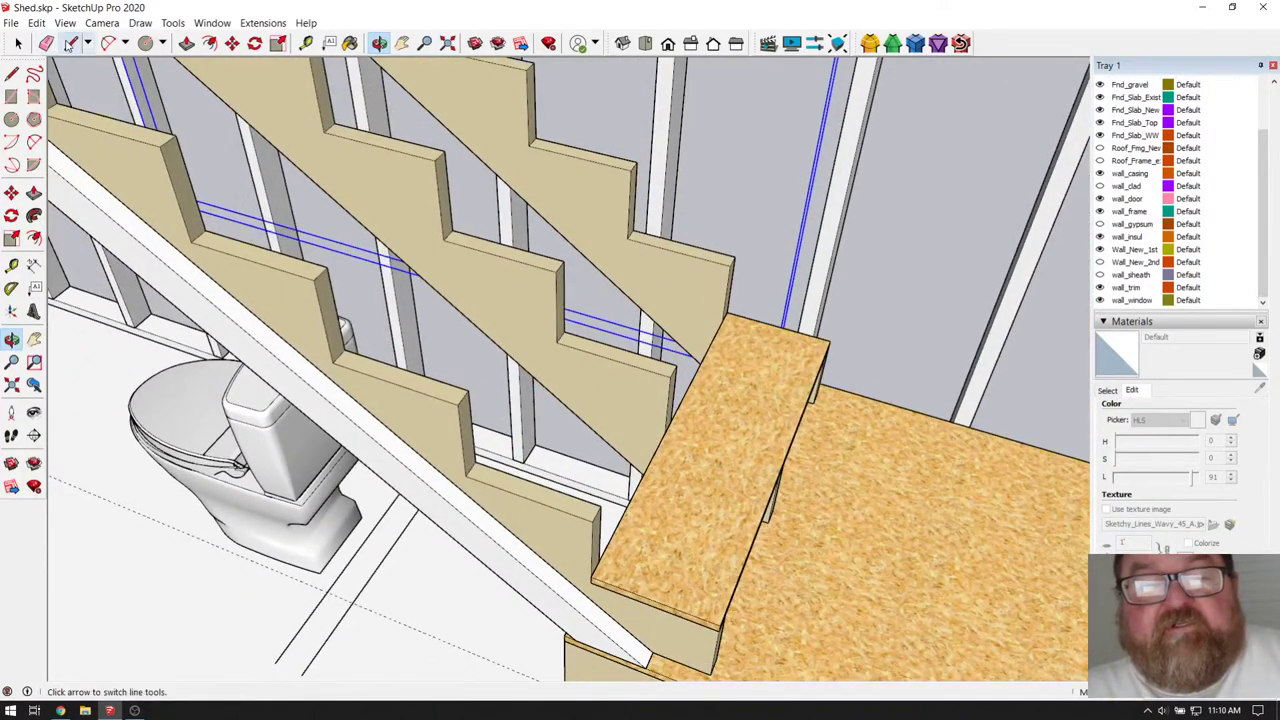
- Draw a closed line outline across the stringer tops to form a new board face
left_click(70, 43)
scroll(692, 258, "up", 4)
left_click(678, 211)
scroll(680, 222, "down", 3)
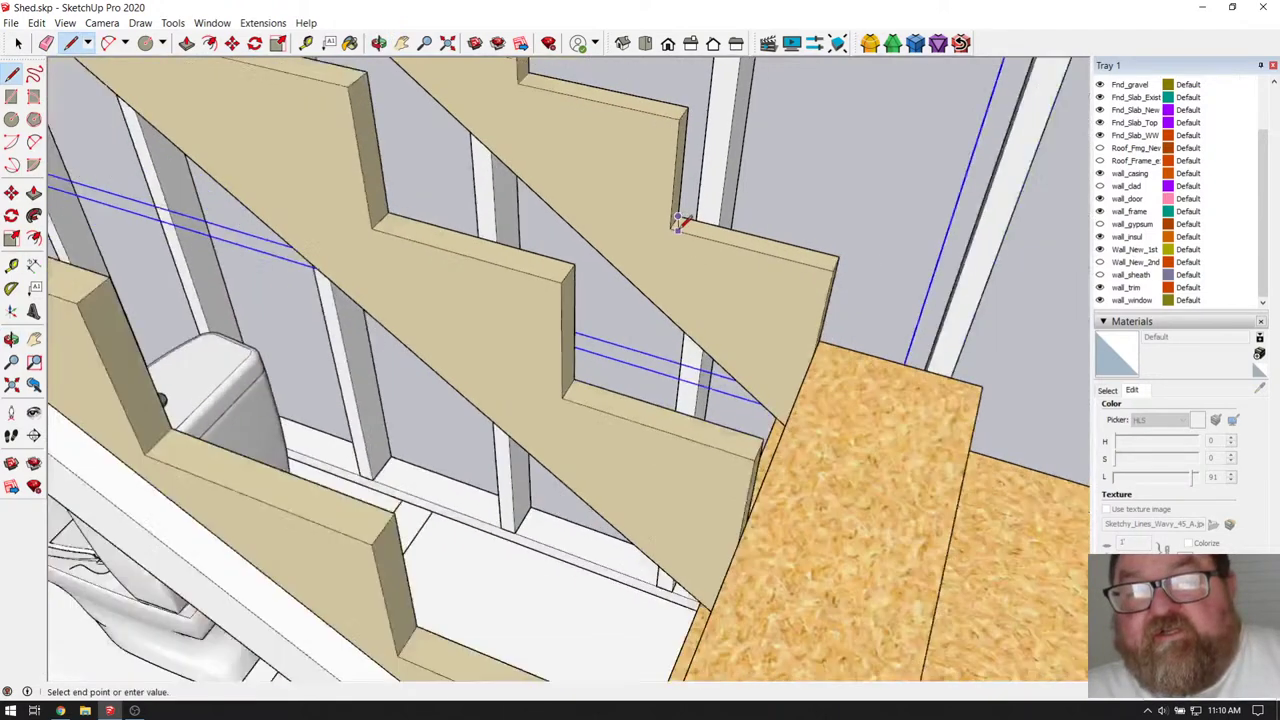
scroll(503, 493, "up", 3)
left_click(490, 514)
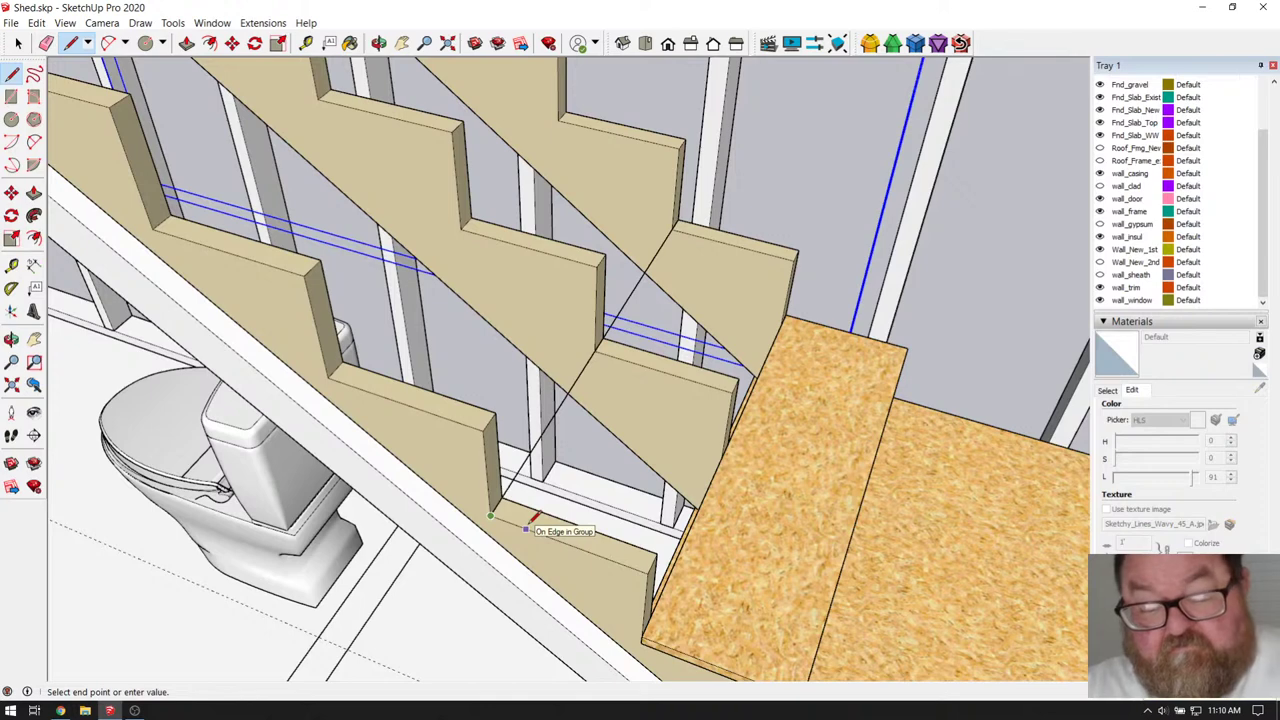
left_click(533, 517)
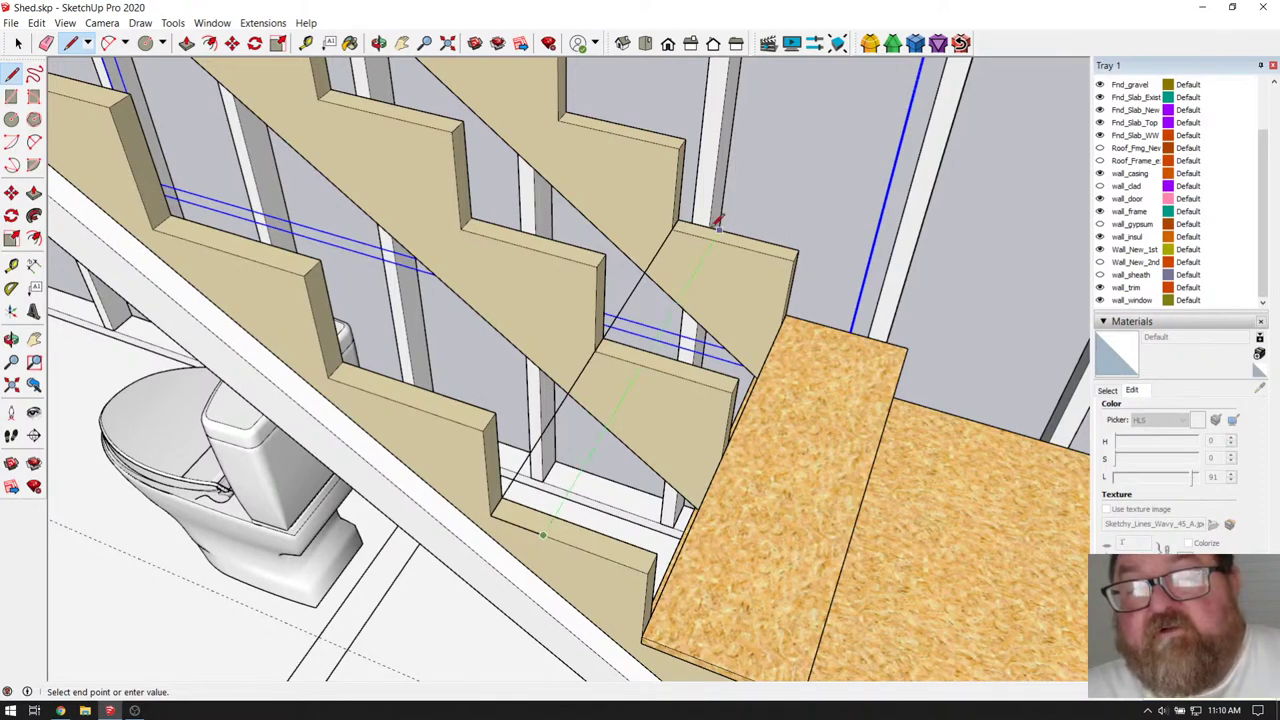
left_click(688, 220)
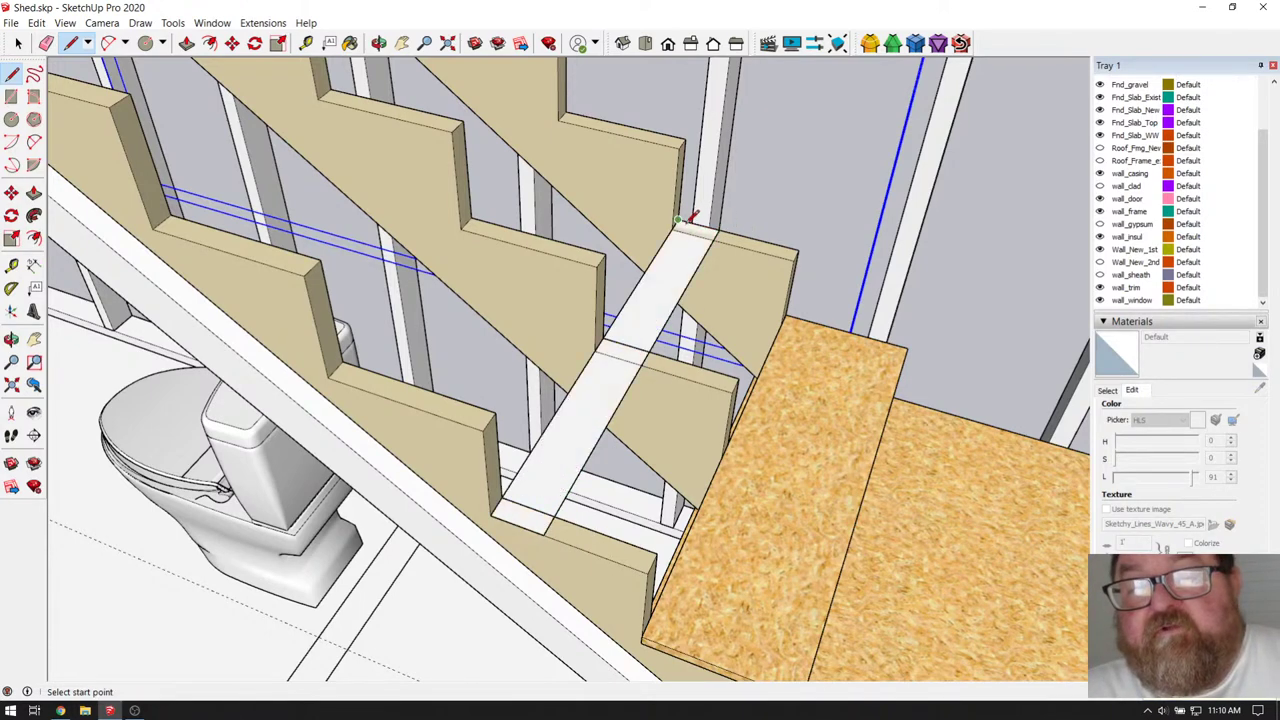
- Select the new face with its edges and reverse it so the front side shows
left_click(17, 43)
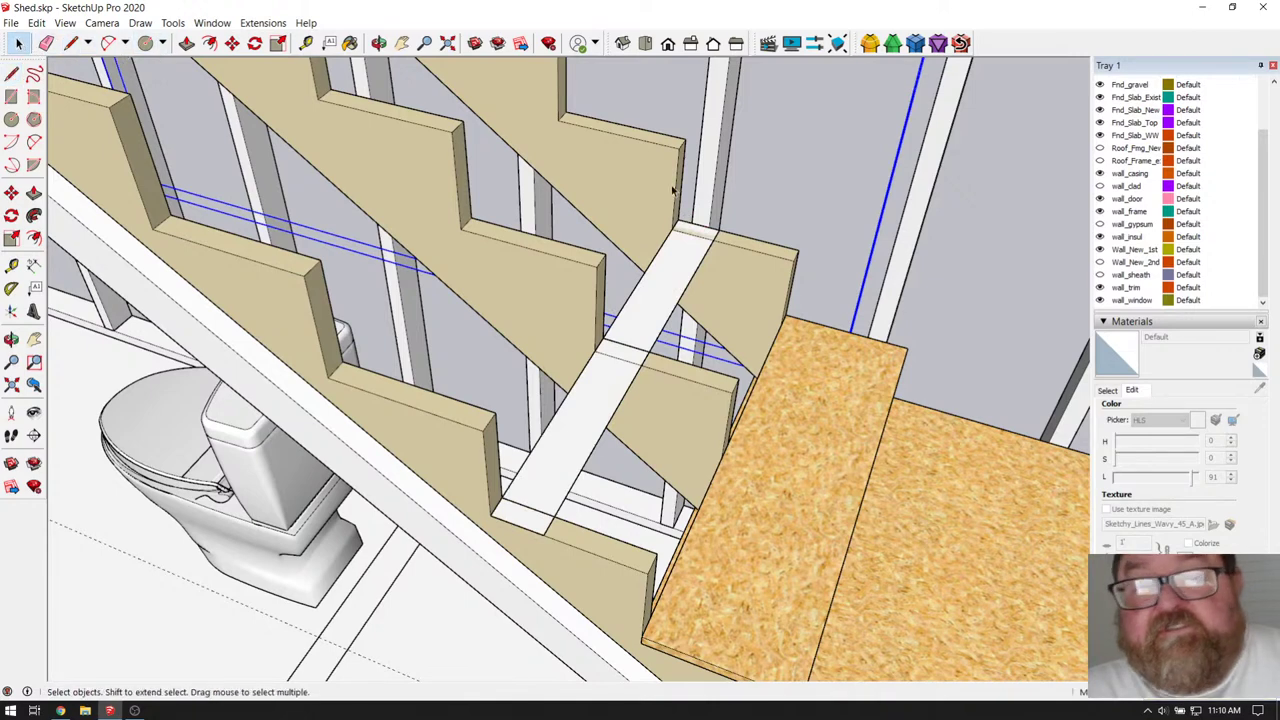
middle_click_drag(676, 192, 697, 225)
left_click(690, 234)
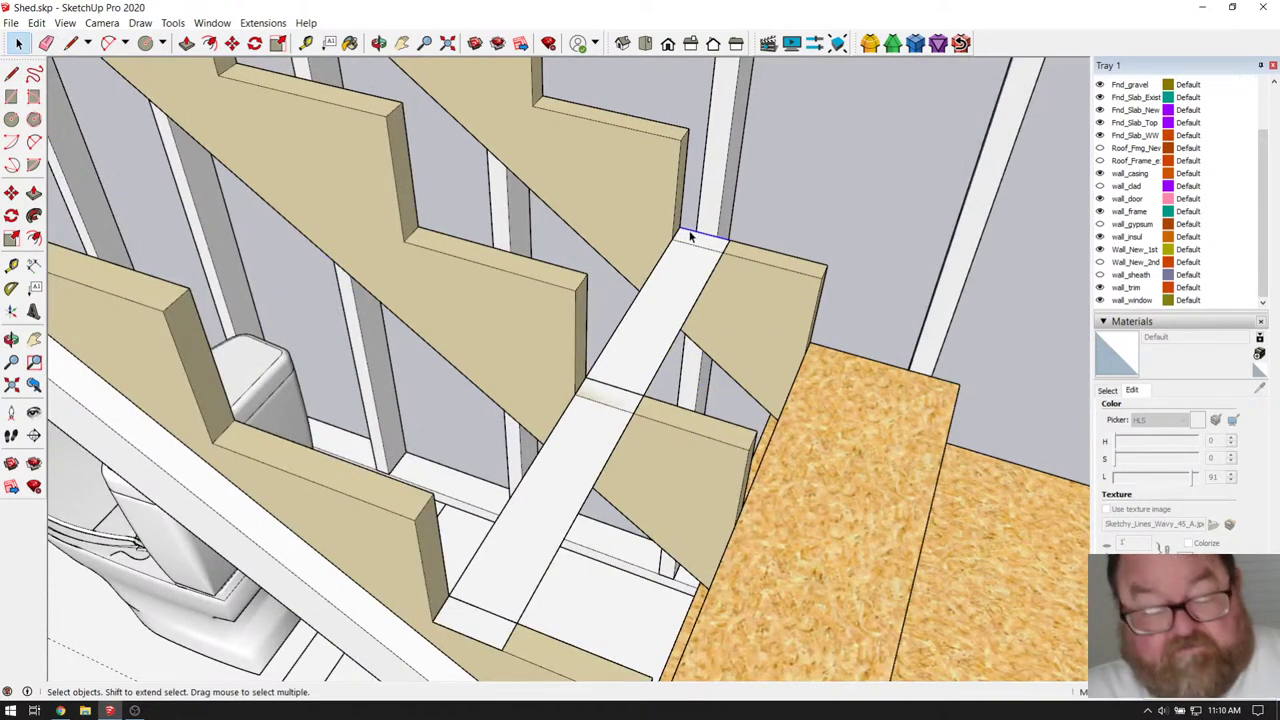
double_click(655, 287)
left_click(649, 284)
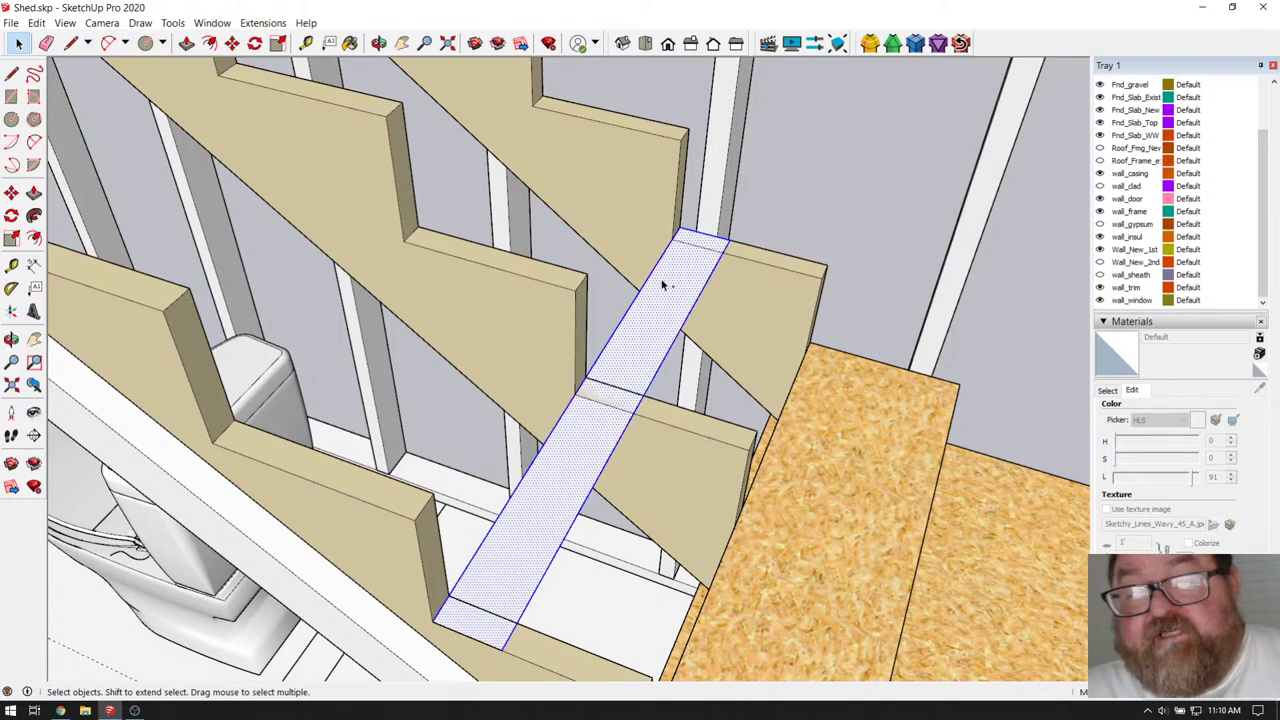
scroll(662, 285, "down", 2)
scroll(520, 590, "up", 3)
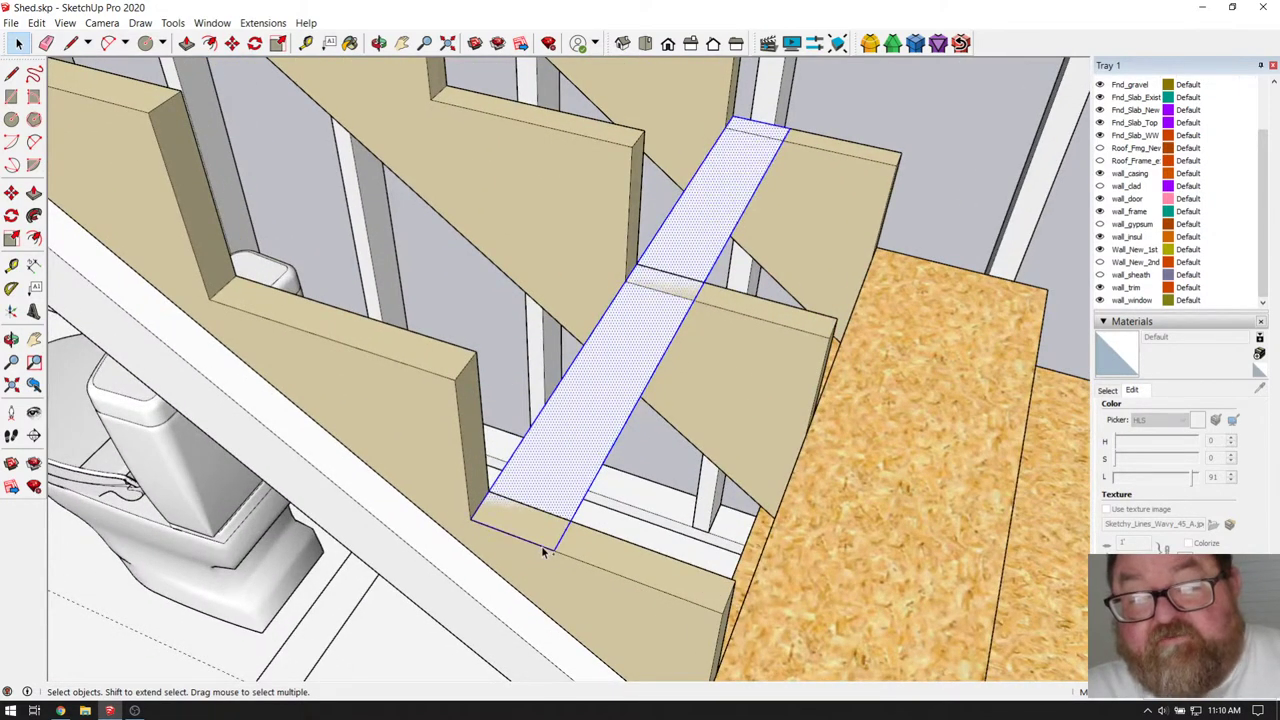
right_click(587, 381)
left_click(650, 525)
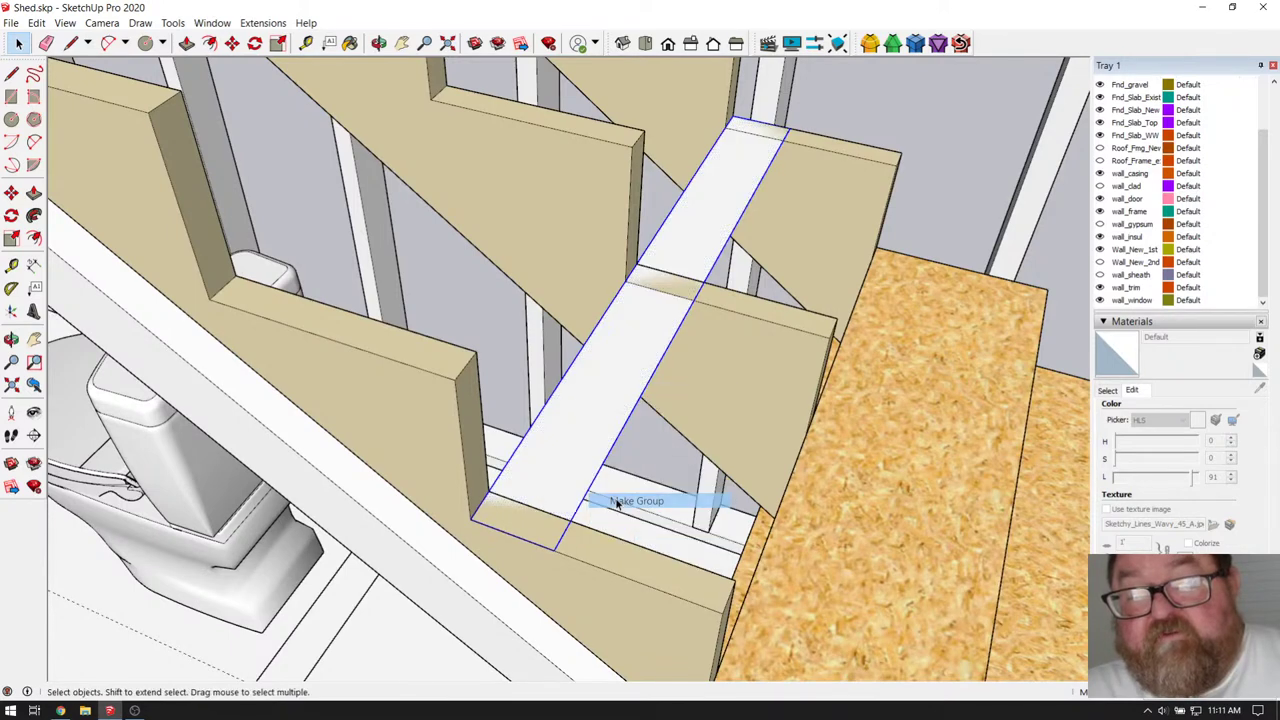
key("k")
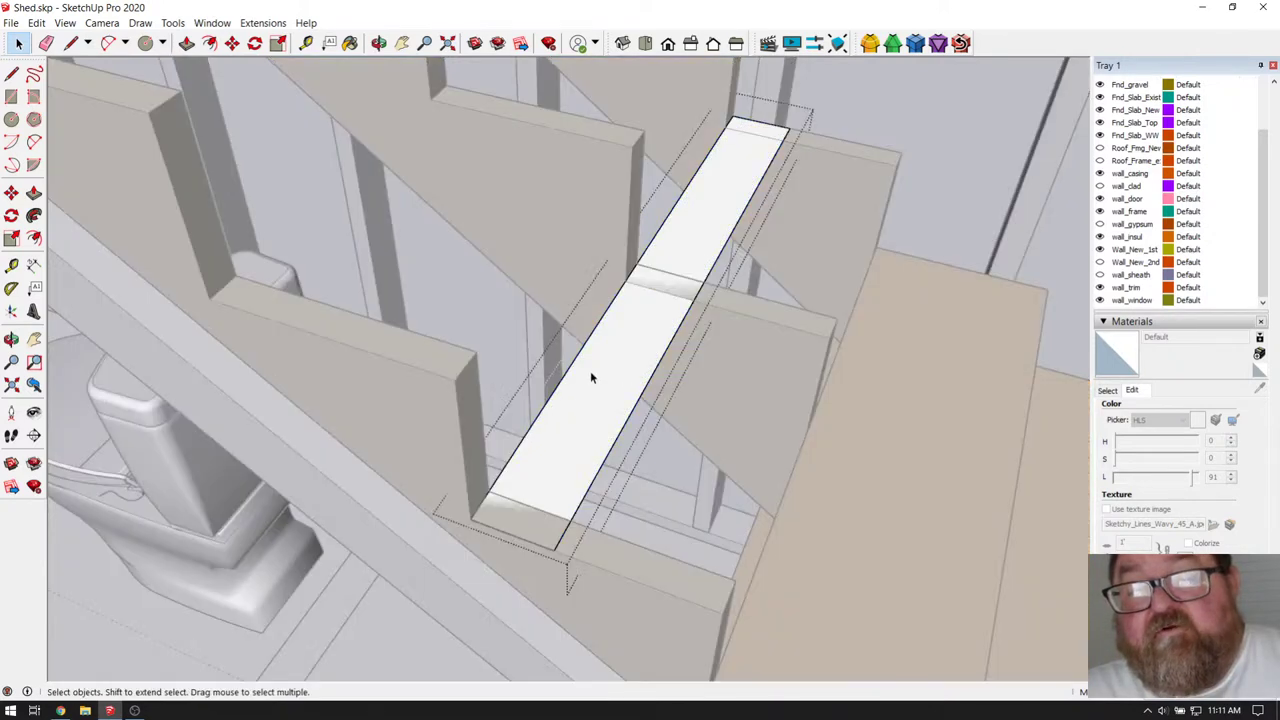
- Push/Pull the face up to board thickness, then return to Select
left_click(186, 43)
left_click_drag(609, 337, 614, 328)
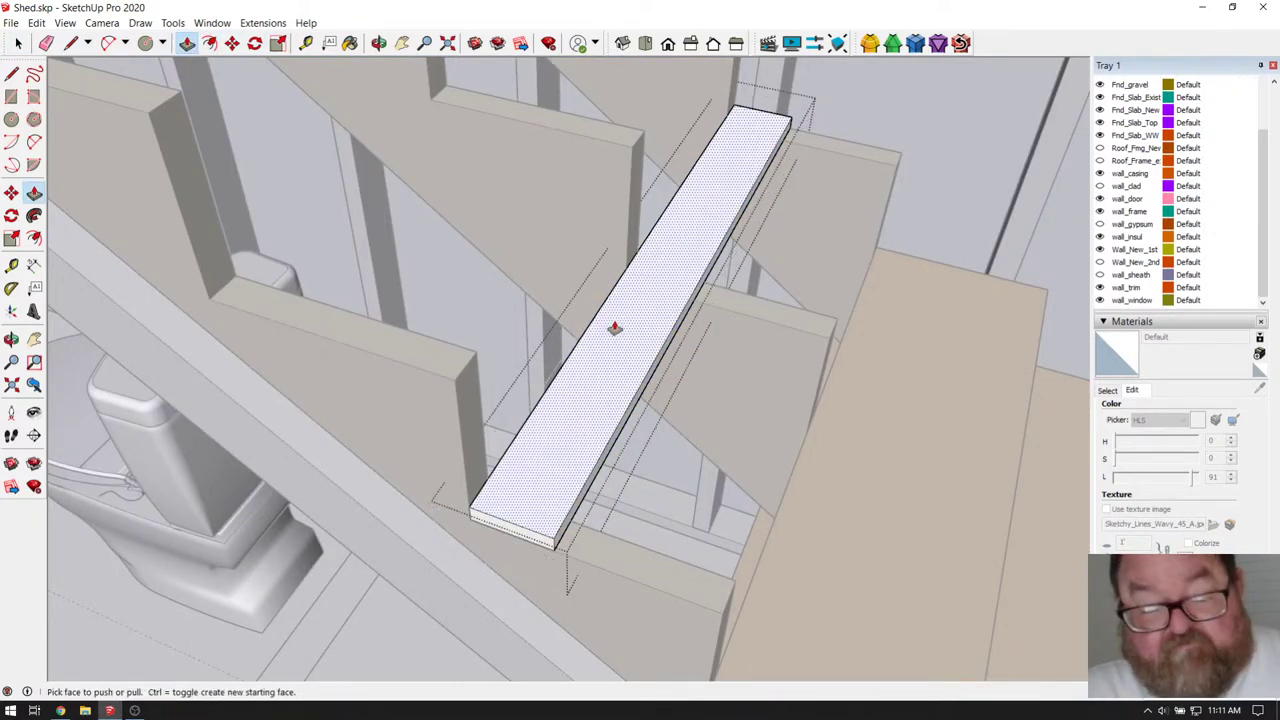
left_click(614, 328)
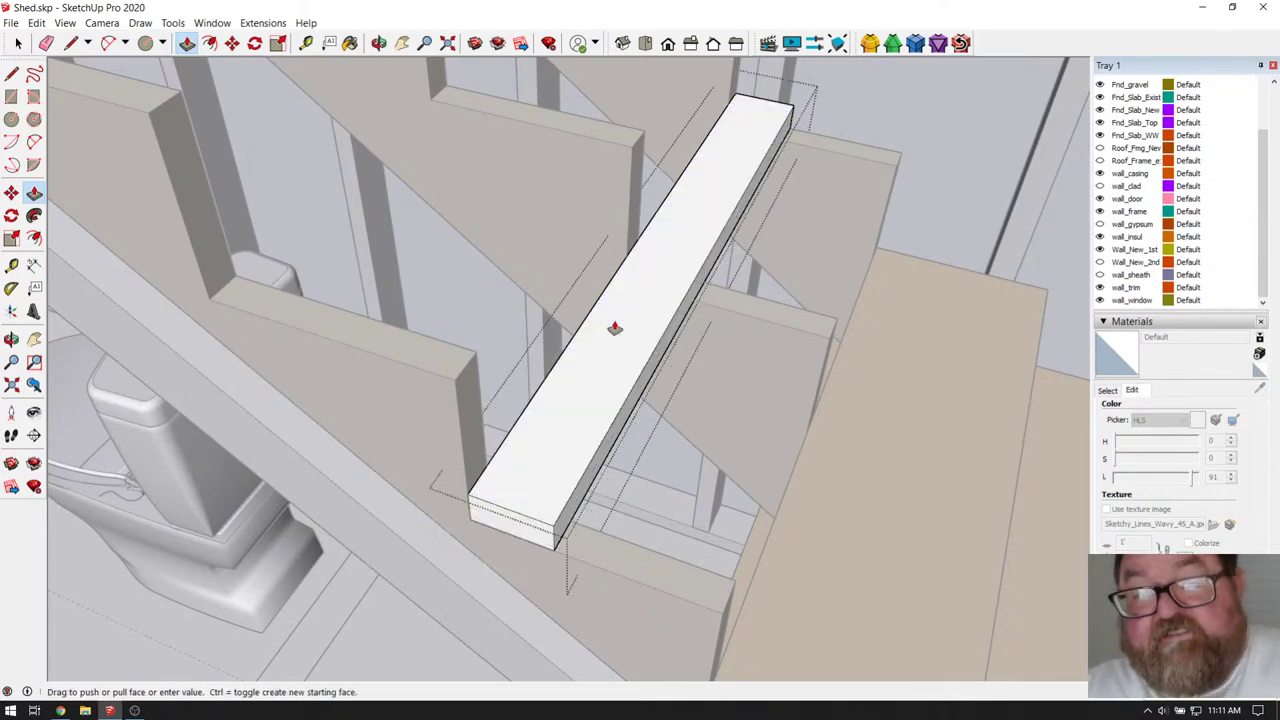
left_click(615, 328)
middle_click_drag(615, 328, 710, 402)
key("space")
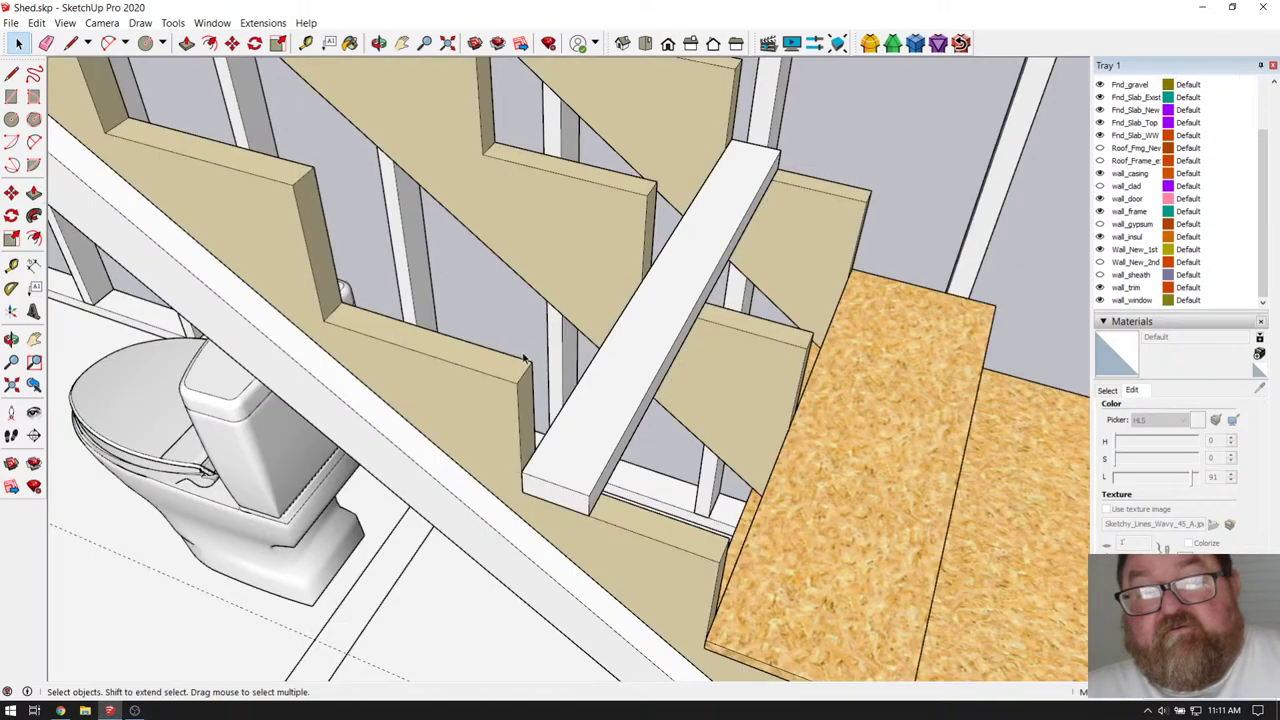
- Copy the new white board to the right with a Ctrl move
middle_click_drag(526, 359, 603, 515)
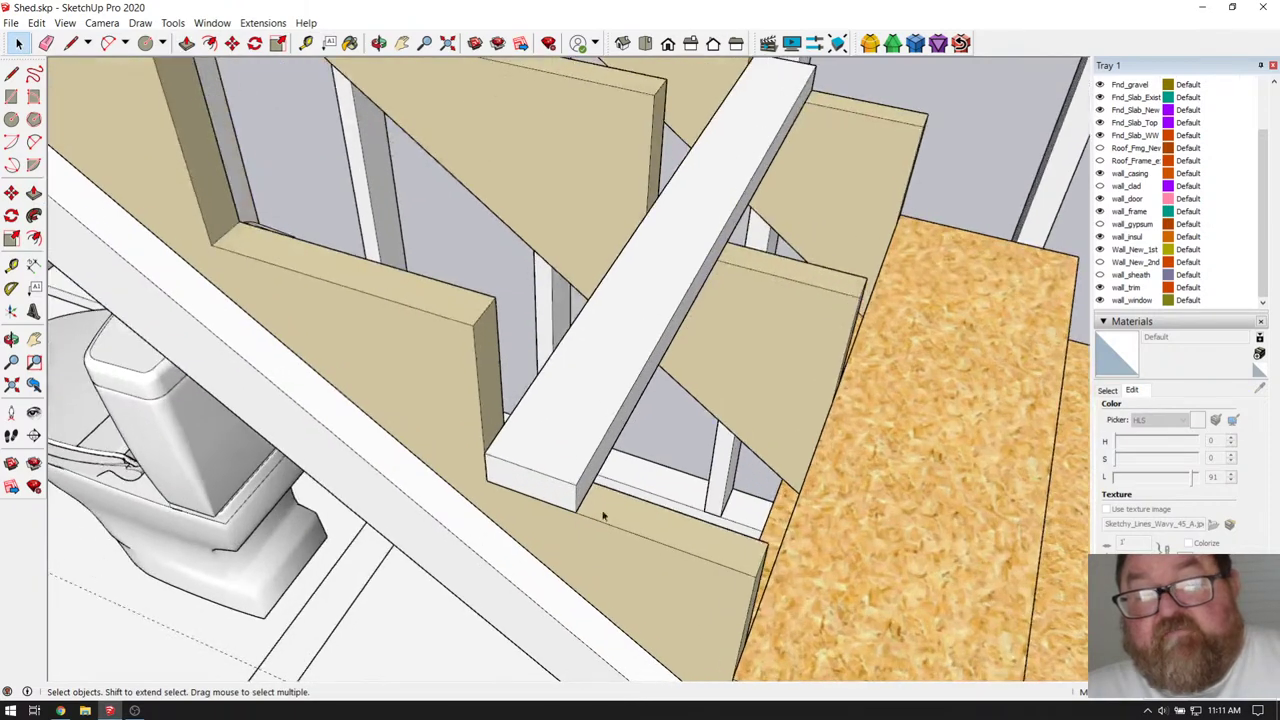
left_click(588, 503)
left_click(11, 192)
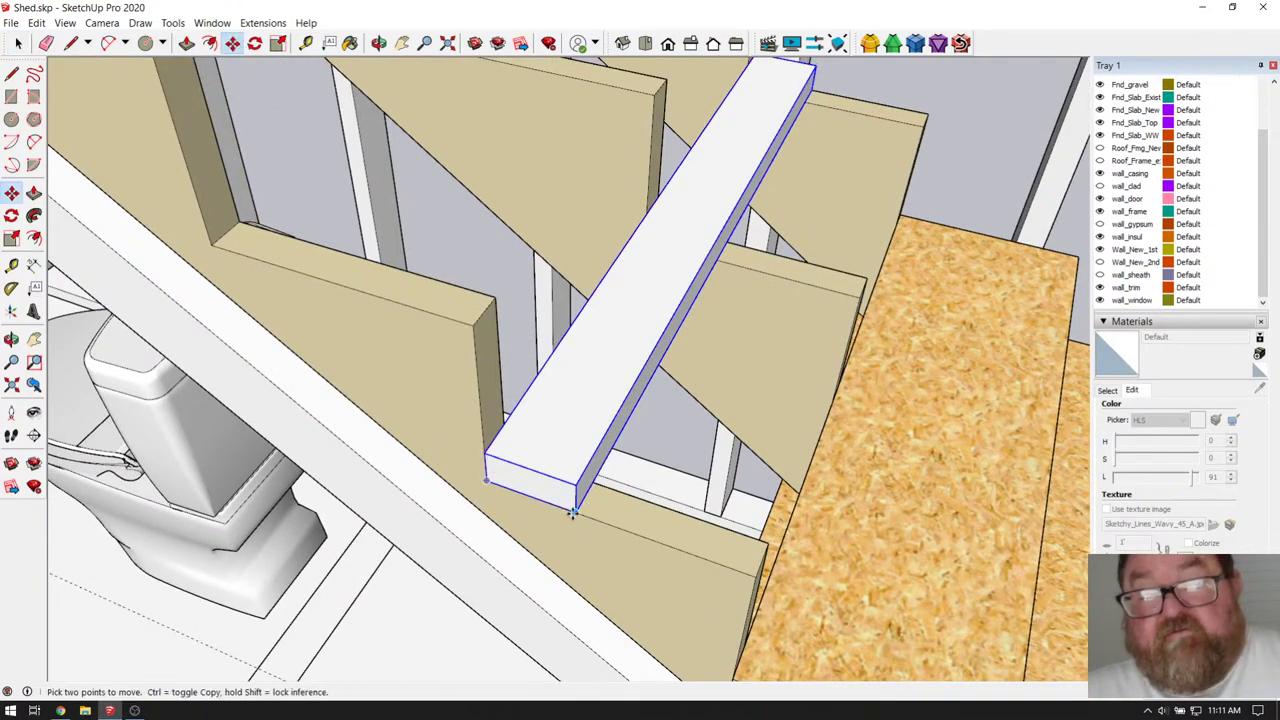
key("ctrl")
left_click(573, 511)
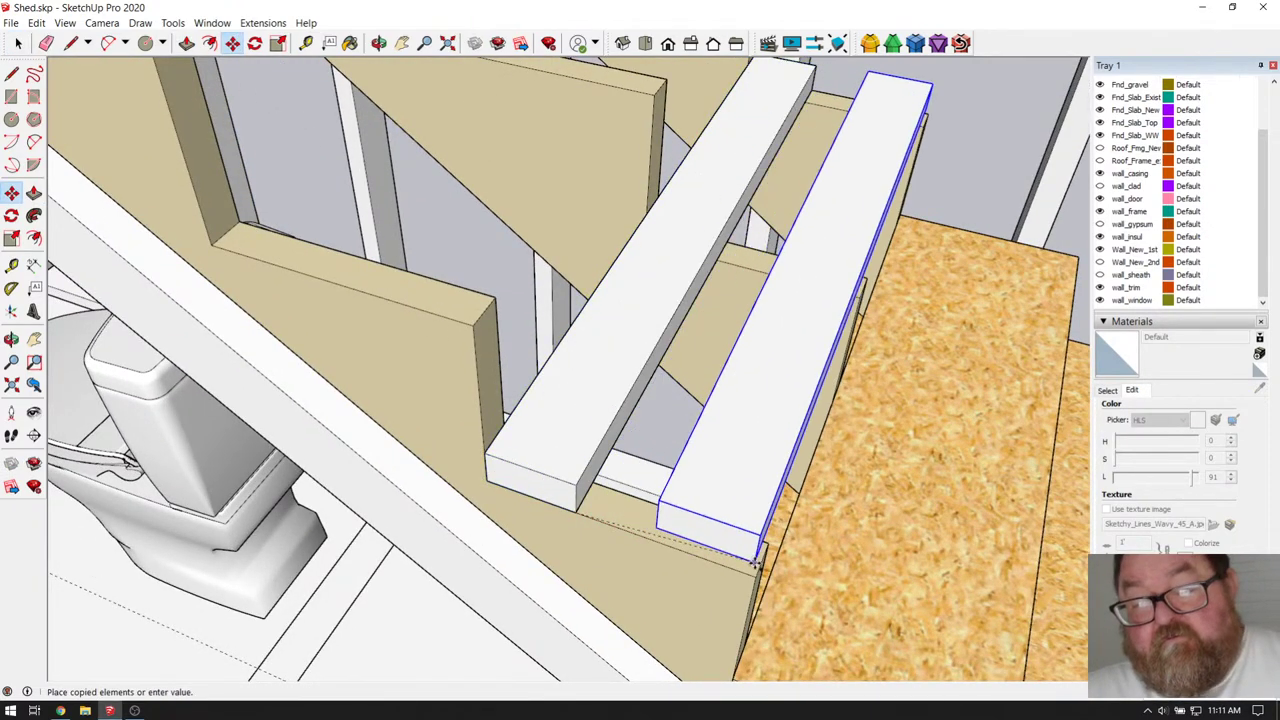
left_click(755, 573)
middle_click_drag(755, 573, 603, 538)
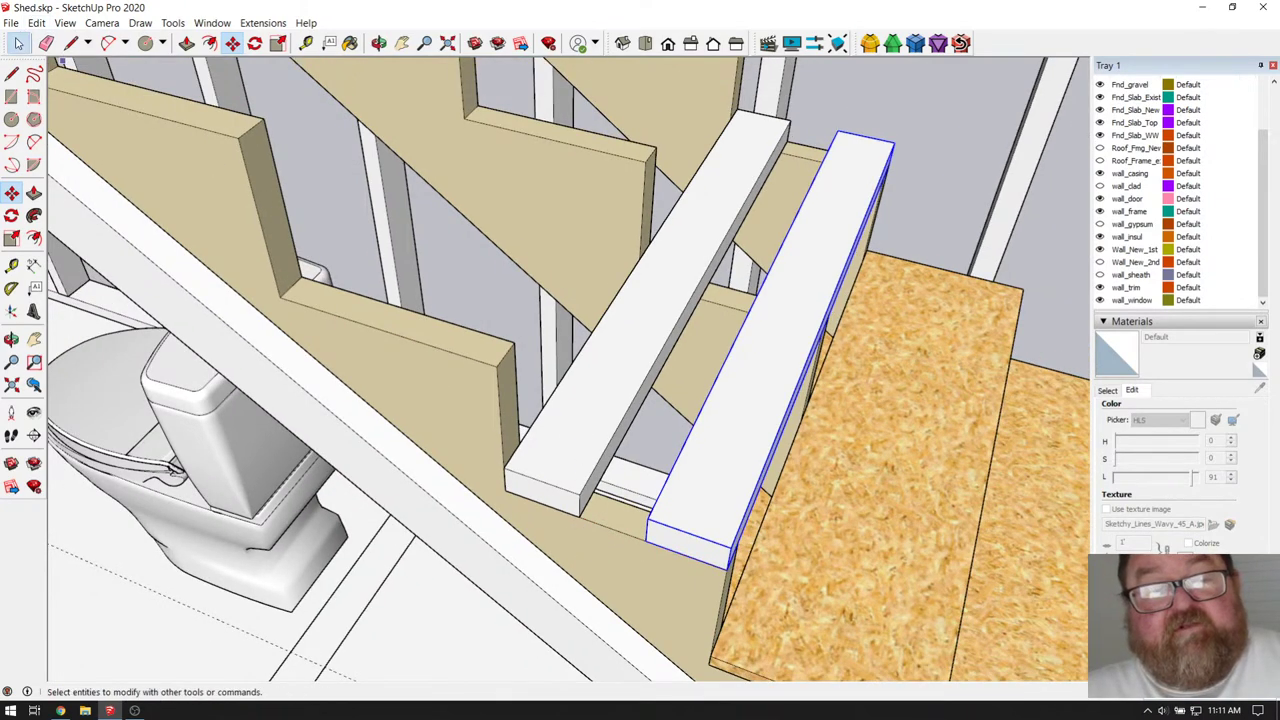
- Move the left and right boards so they sit aligned side by side on the stringers
left_click(18, 43)
left_click(573, 497)
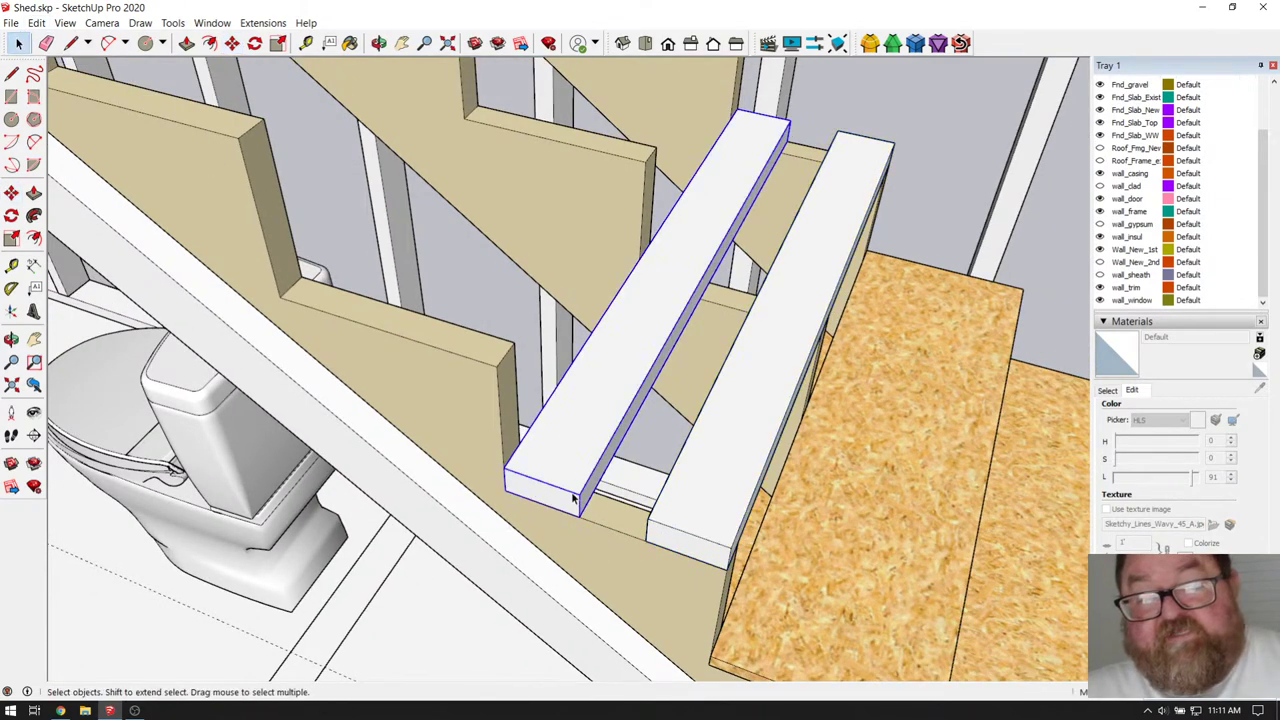
left_click(232, 43)
left_click(577, 512)
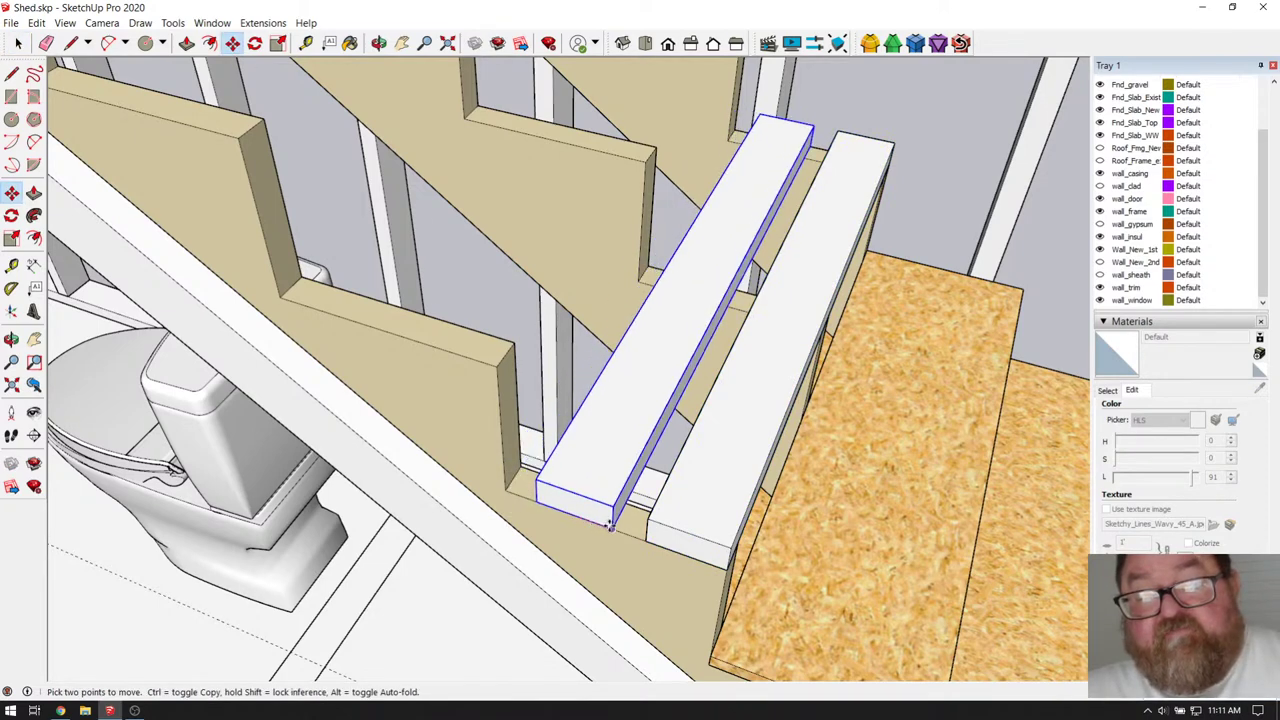
left_click(613, 522)
key("space")
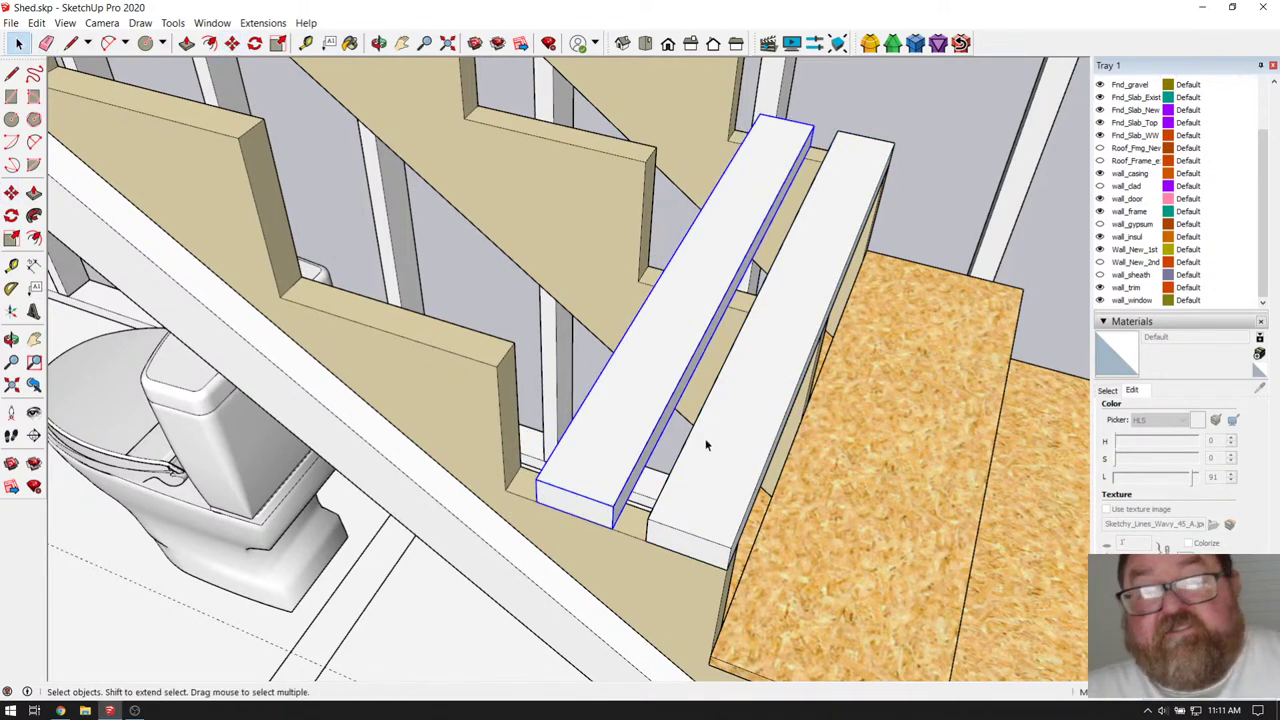
left_click(705, 445)
scroll(631, 537, "up", 3)
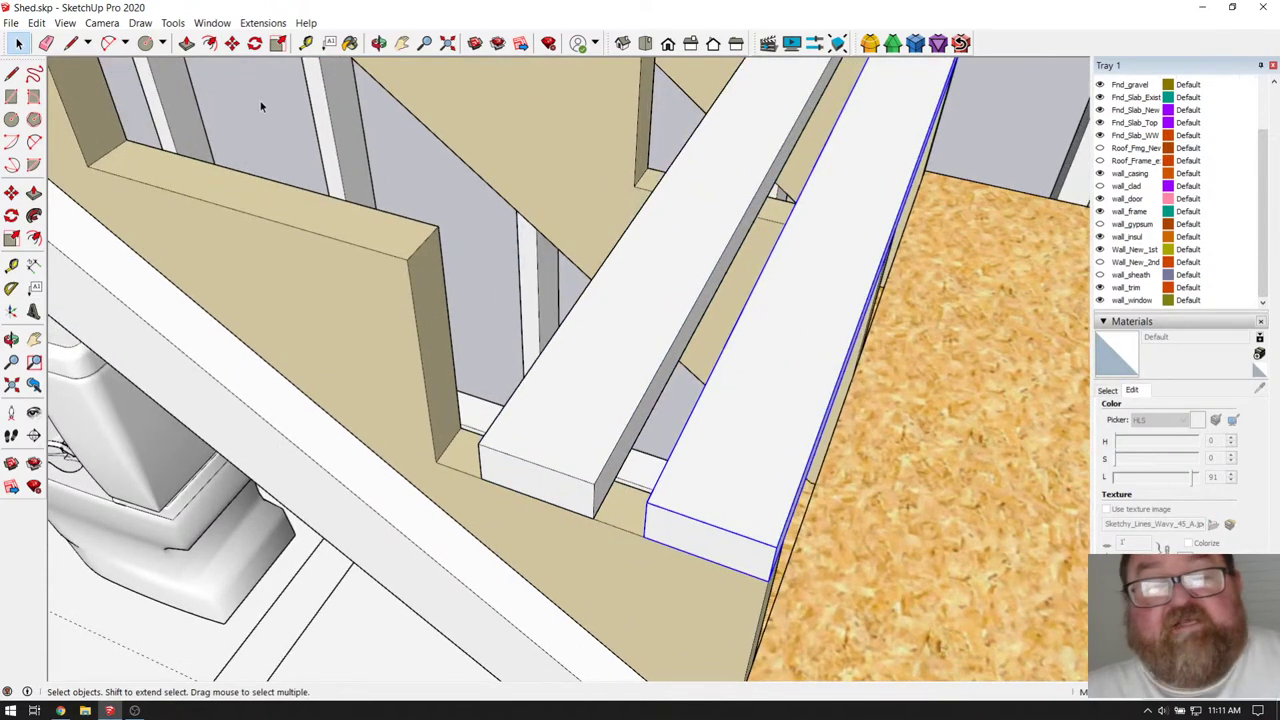
left_click(232, 43)
left_click(651, 546)
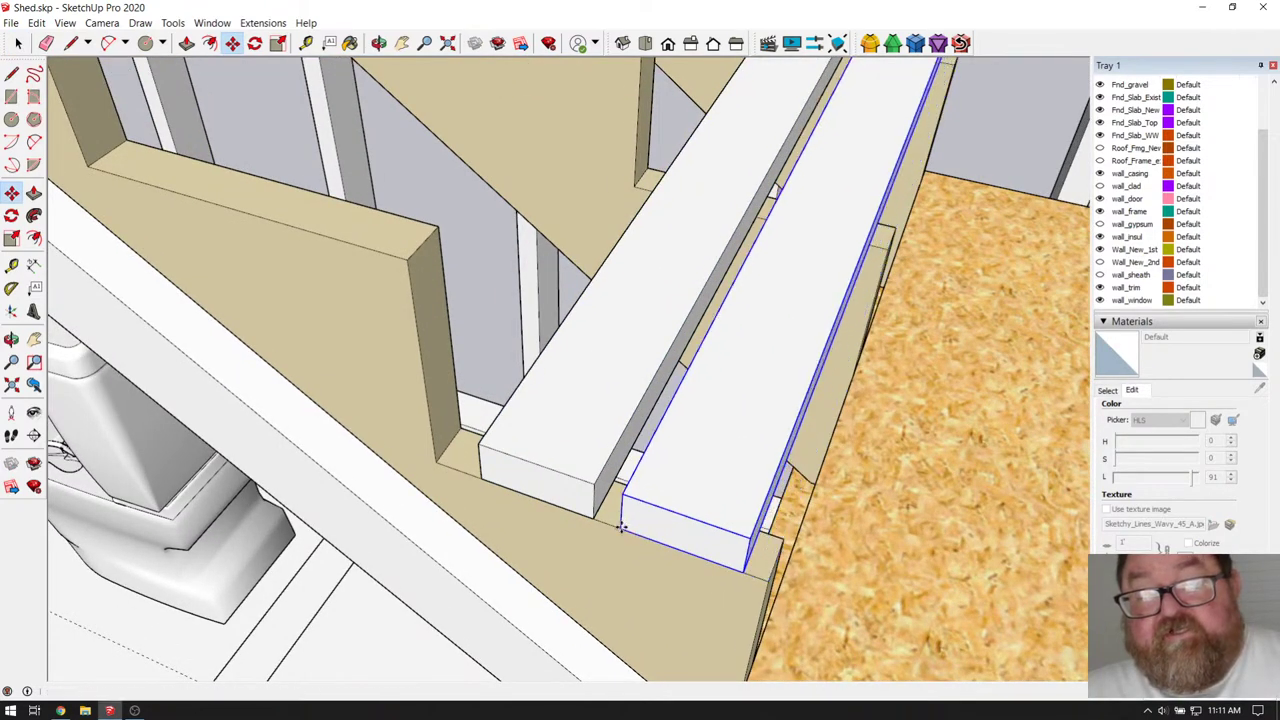
scroll(640, 548, "down", 3)
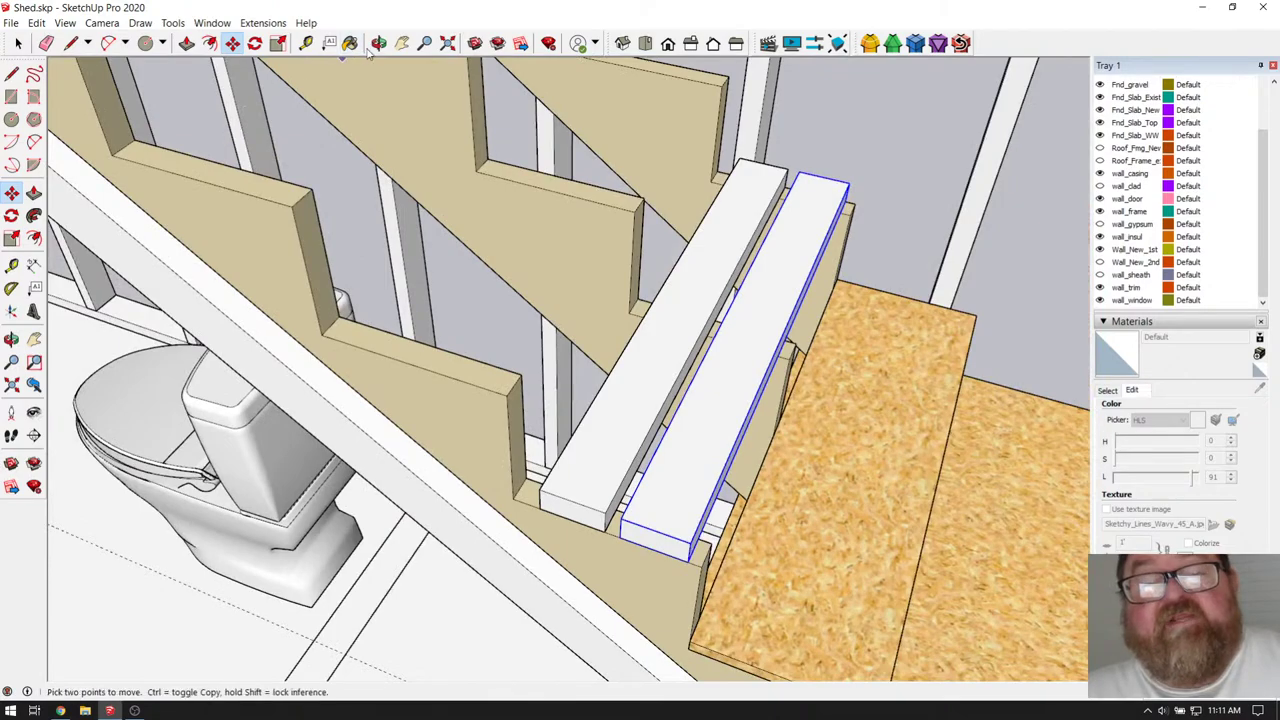
left_click(379, 43)
left_click_drag(700, 308, 491, 280)
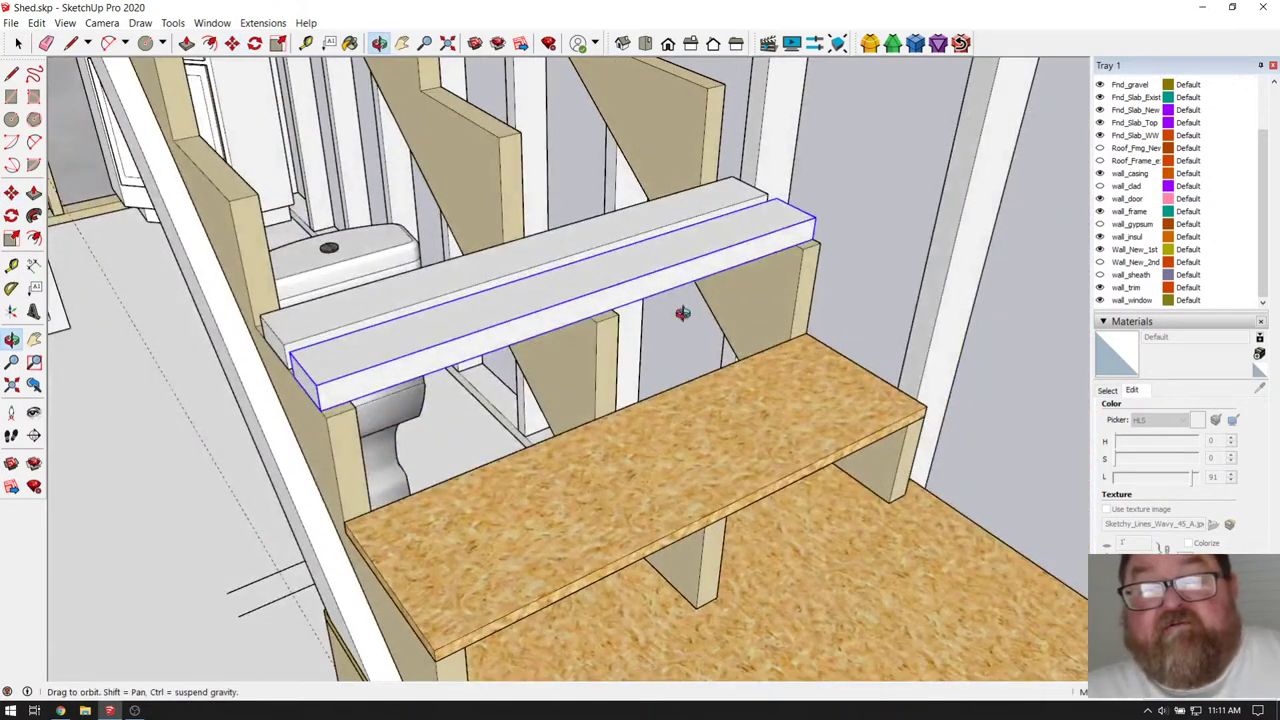
left_click_drag(682, 313, 479, 316)
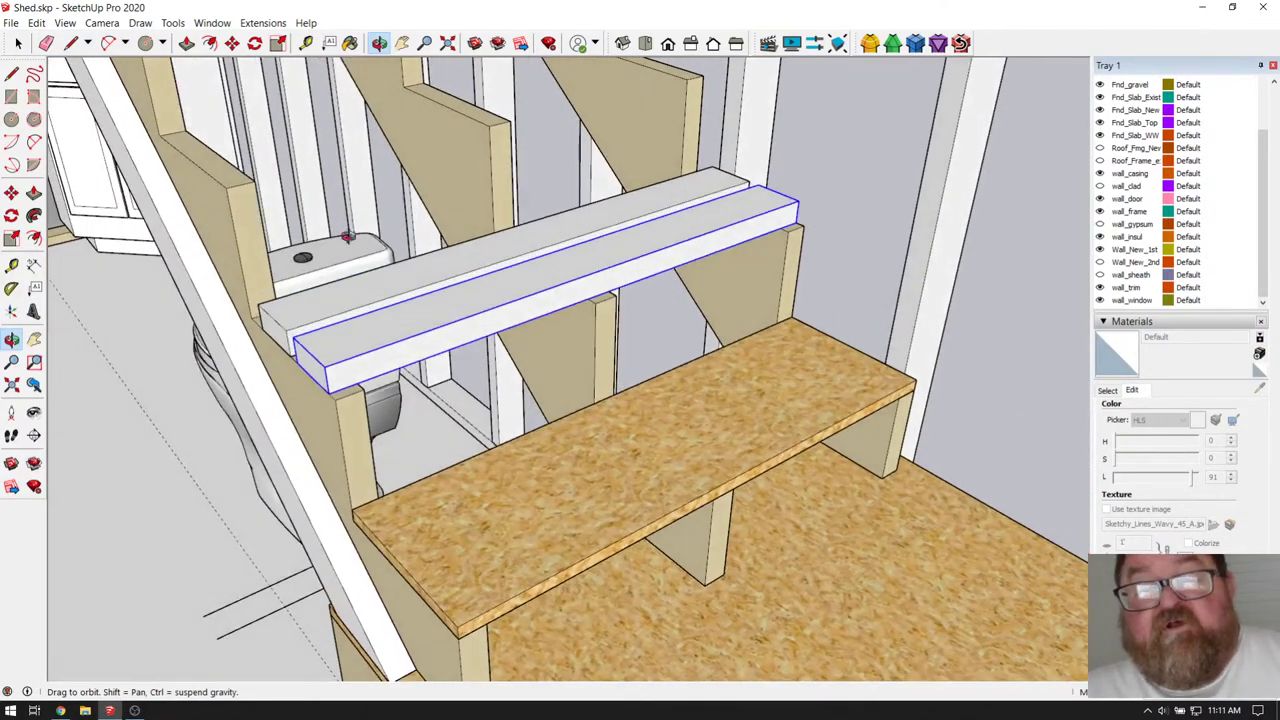
mouse_move(372, 378)
left_mouse_down()
mouse_move(471, 323)
mouse_move(411, 437)
mouse_move(354, 391)
left_mouse_up()
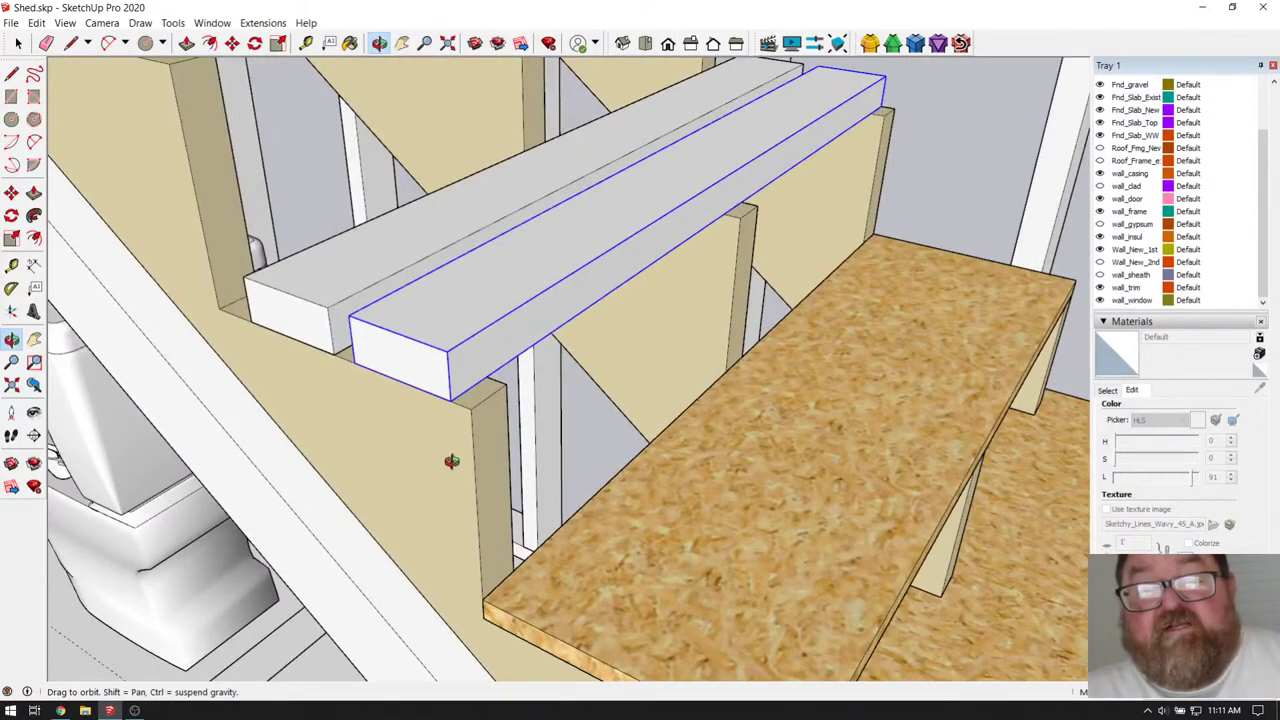
left_click_drag(763, 358, 408, 491)
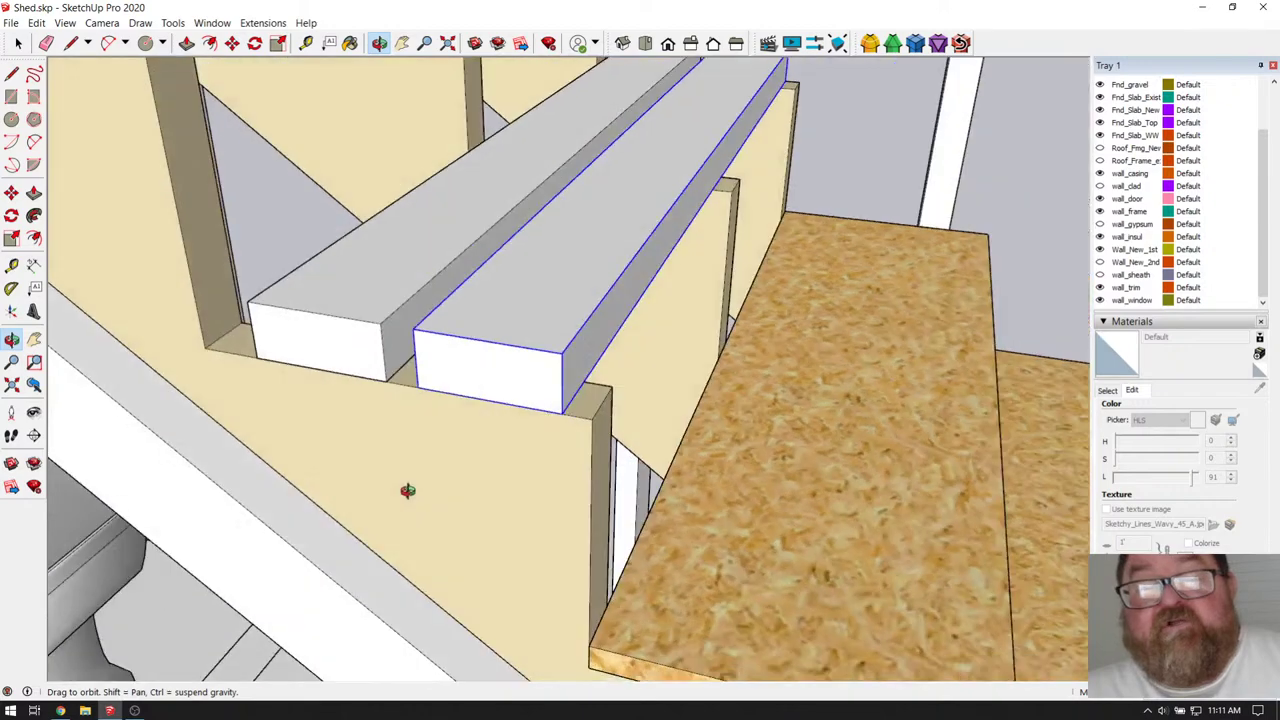
left_click_drag(496, 411, 505, 338)
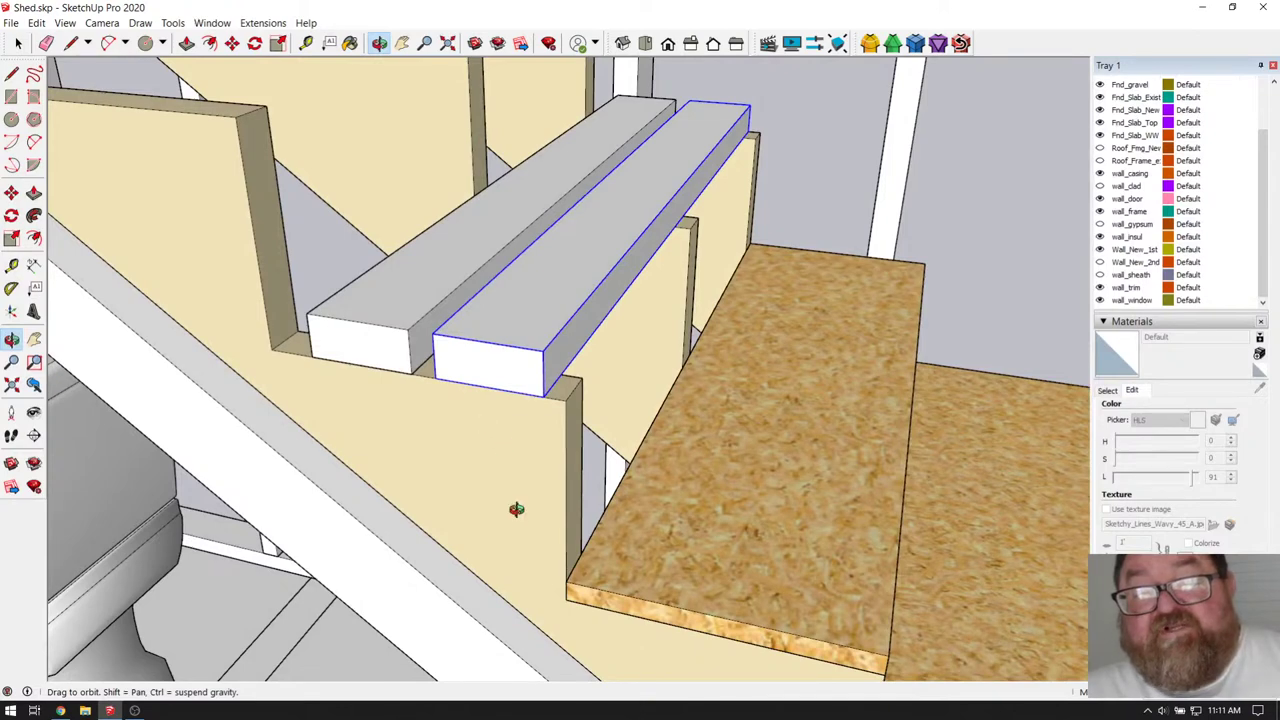
left_click_drag(511, 511, 408, 492)
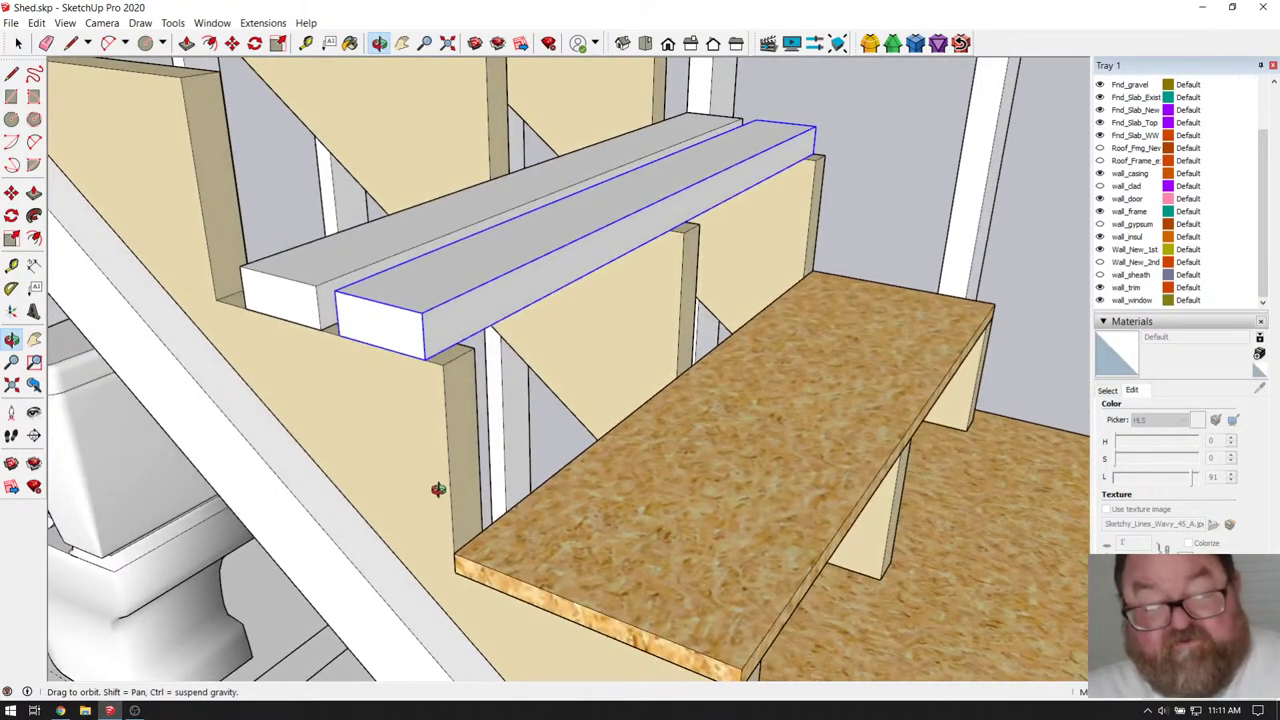
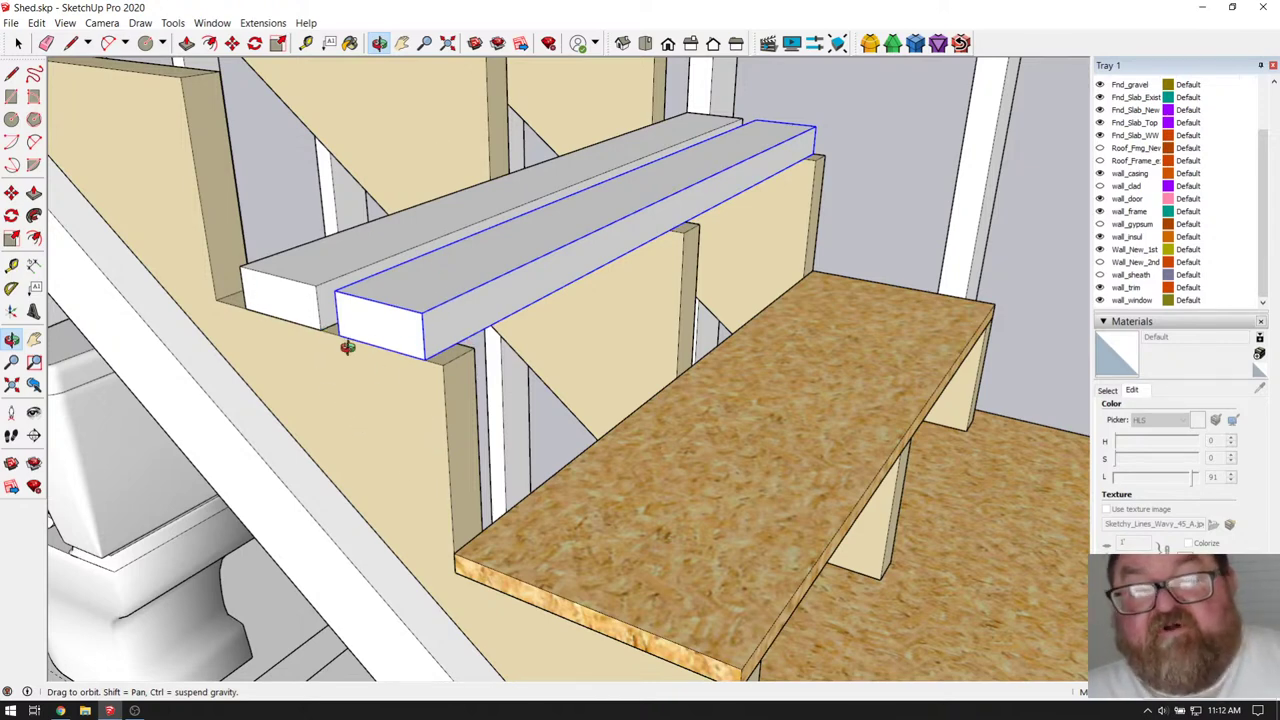
- Delete the front and back white beams beside the under-stair bench
left_click_drag(418, 422, 605, 427)
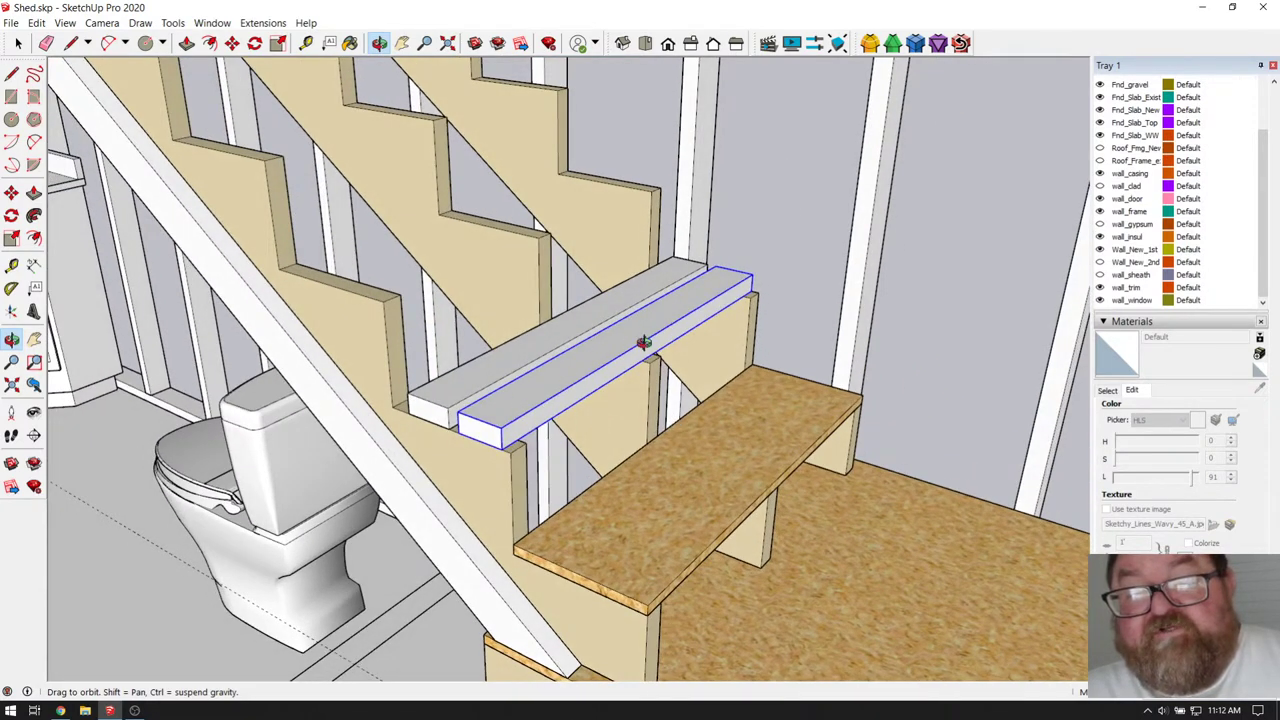
left_click_drag(483, 439, 507, 385)
left_click_drag(578, 306, 564, 329)
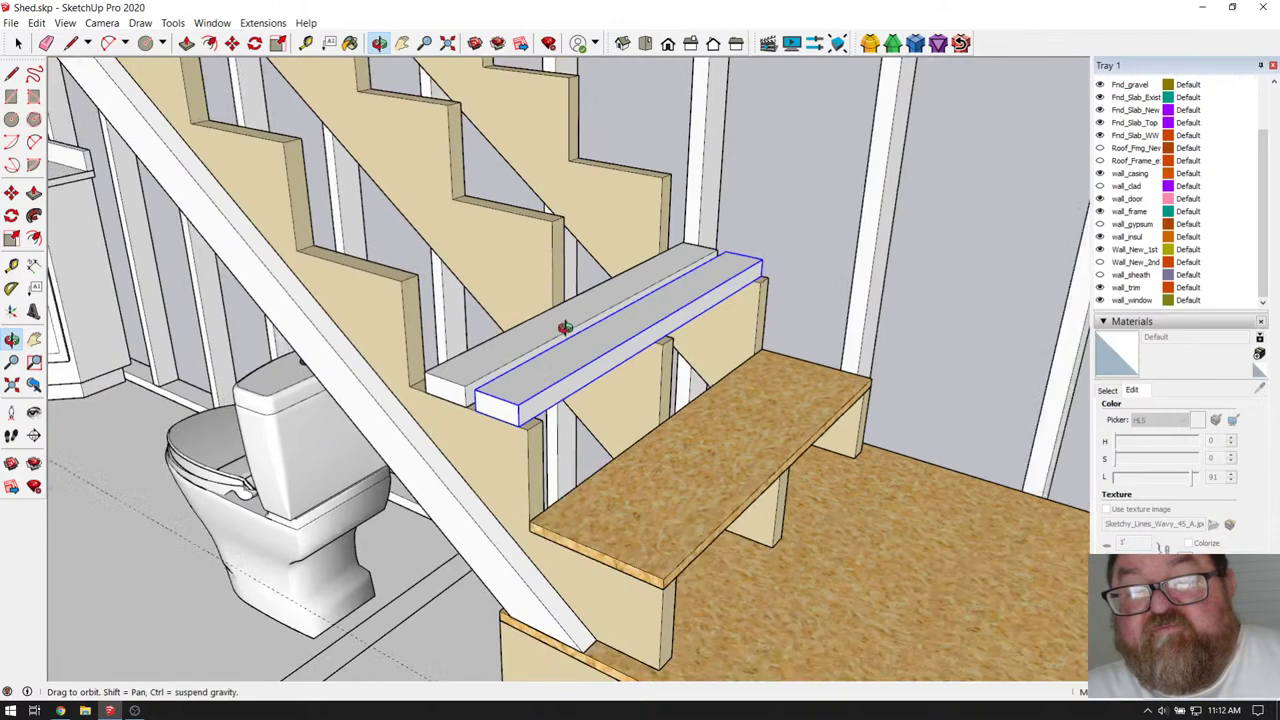
left_click_drag(605, 505, 630, 594)
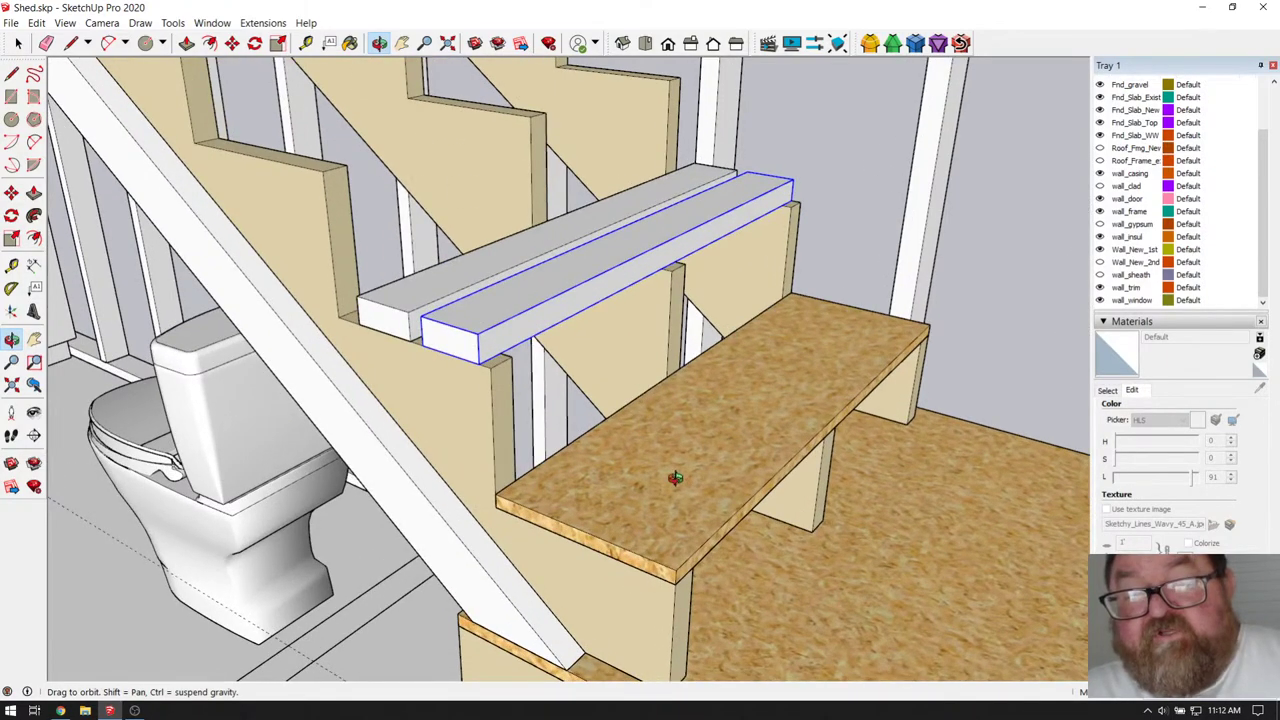
left_click_drag(781, 396, 590, 410)
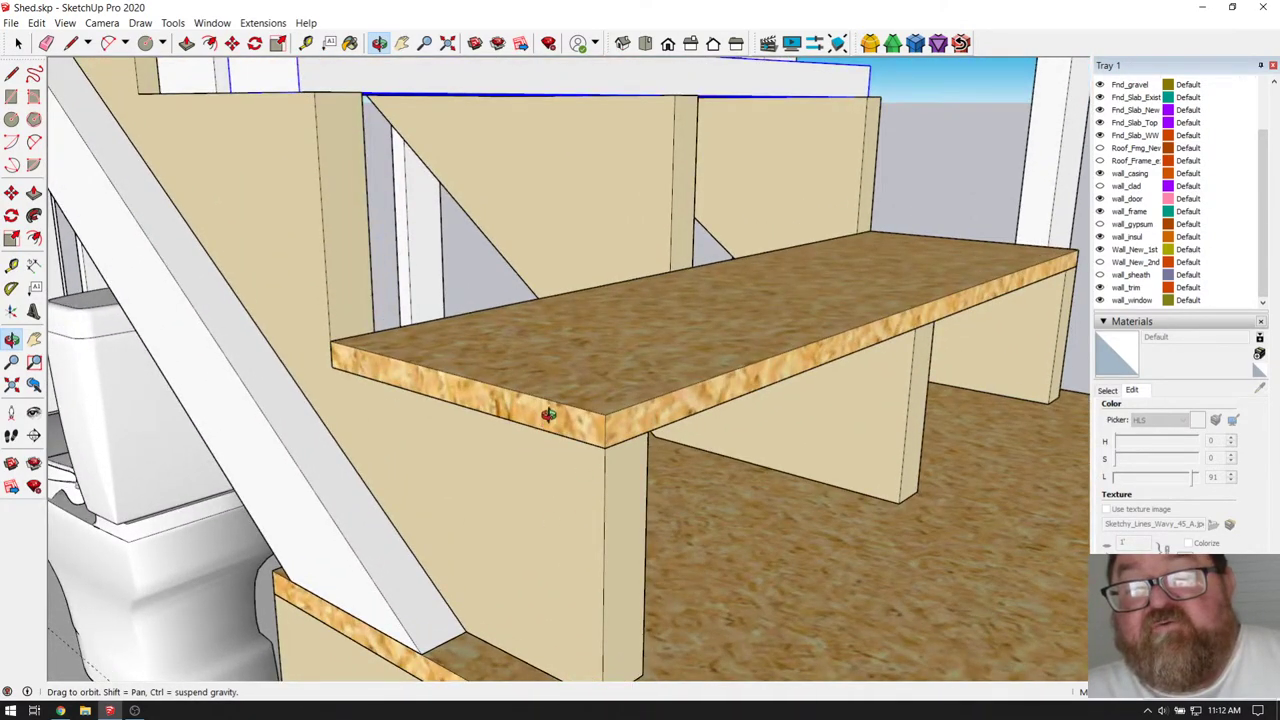
mouse_move(555, 418)
left_mouse_down()
mouse_move(560, 506)
mouse_move(572, 482)
mouse_move(556, 421)
left_mouse_up()
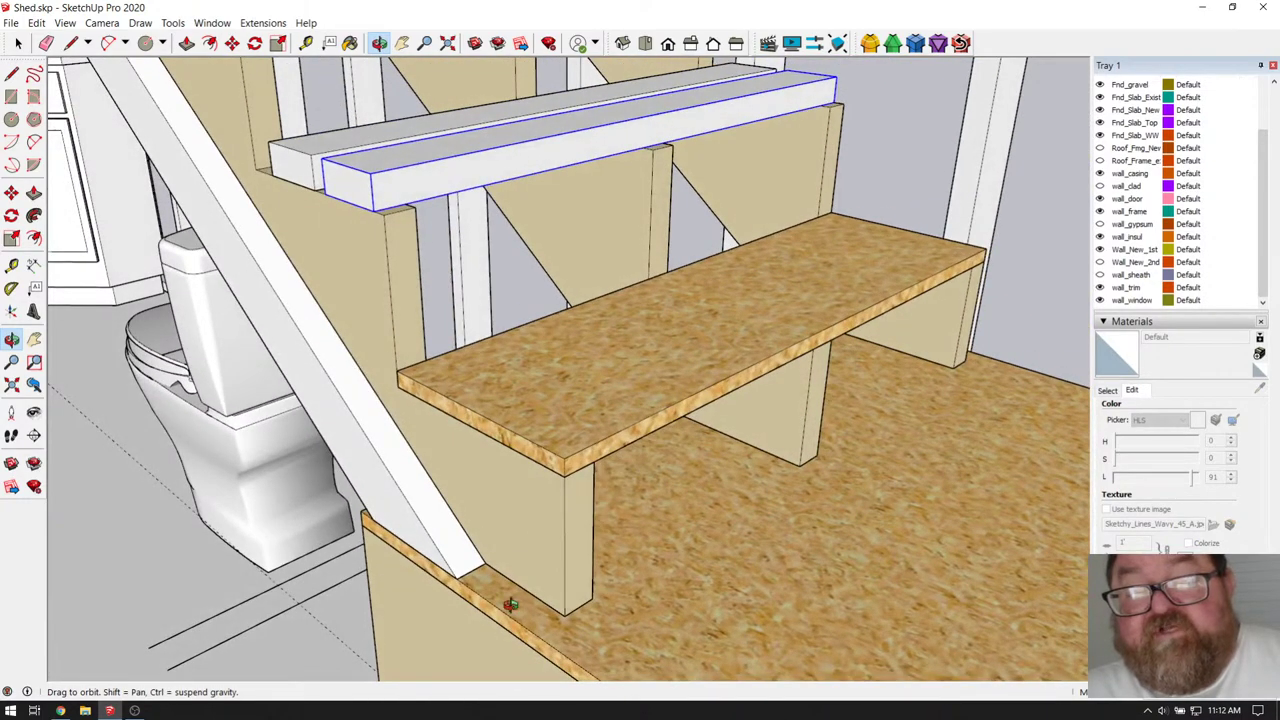
left_click_drag(548, 576, 661, 521)
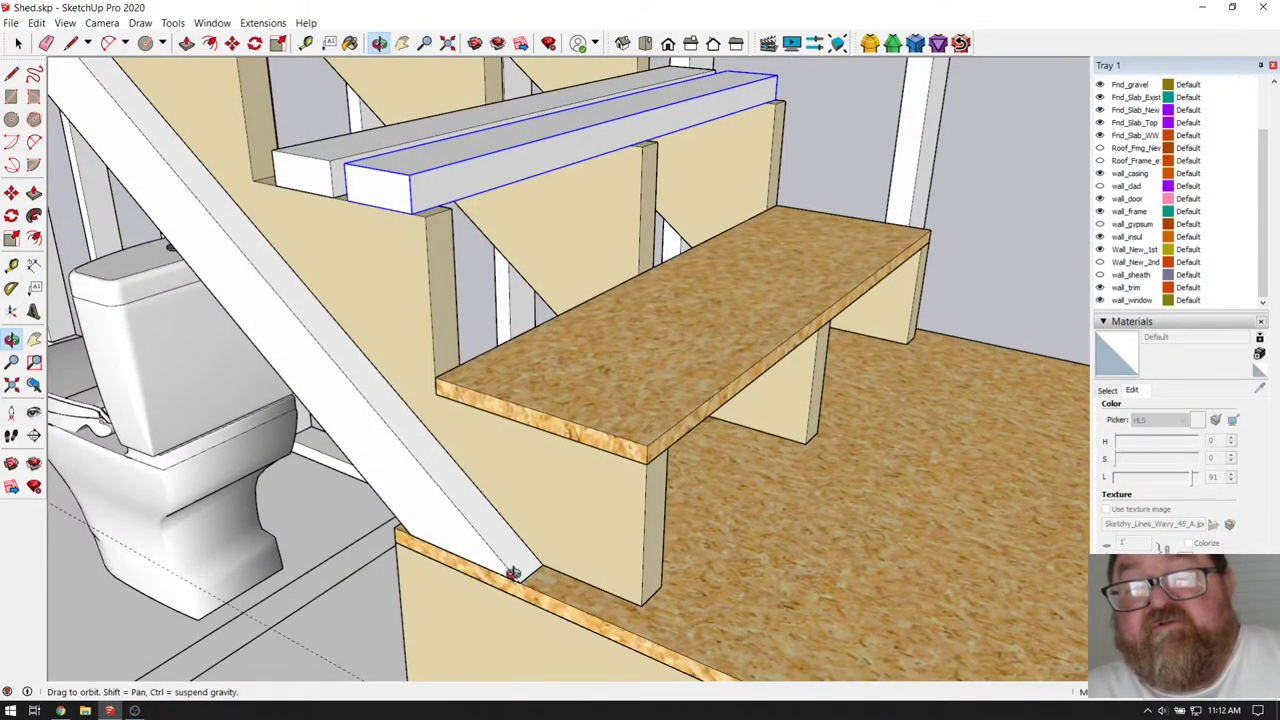
middle_click_drag(577, 572, 591, 557)
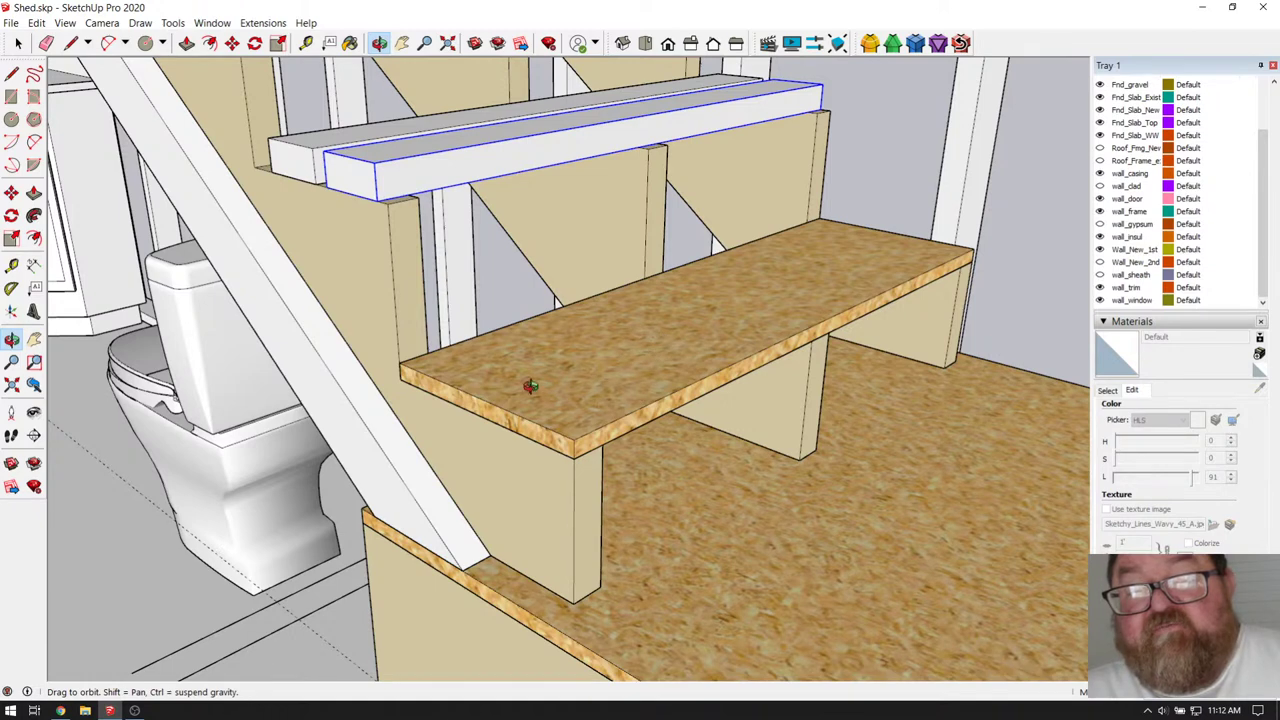
middle_click_drag(580, 505, 583, 521)
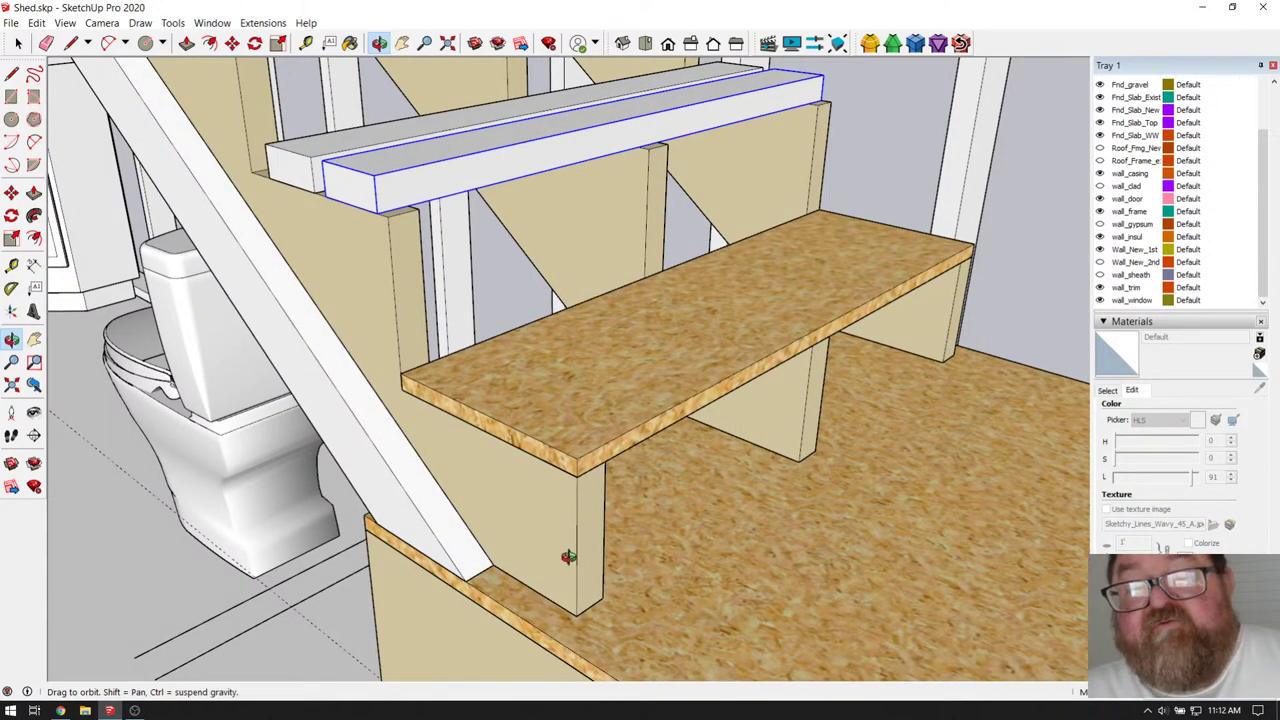
middle_click_drag(595, 528, 651, 605)
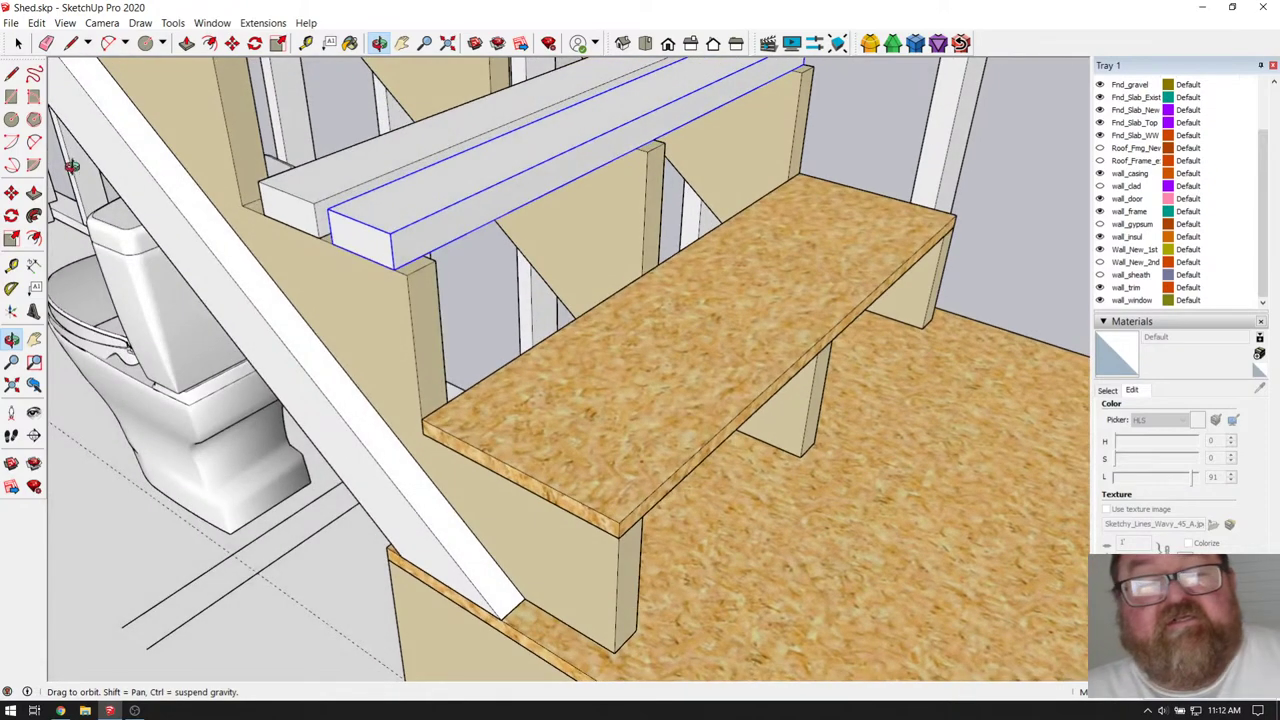
left_click(18, 43)
middle_click_drag(406, 268, 631, 511)
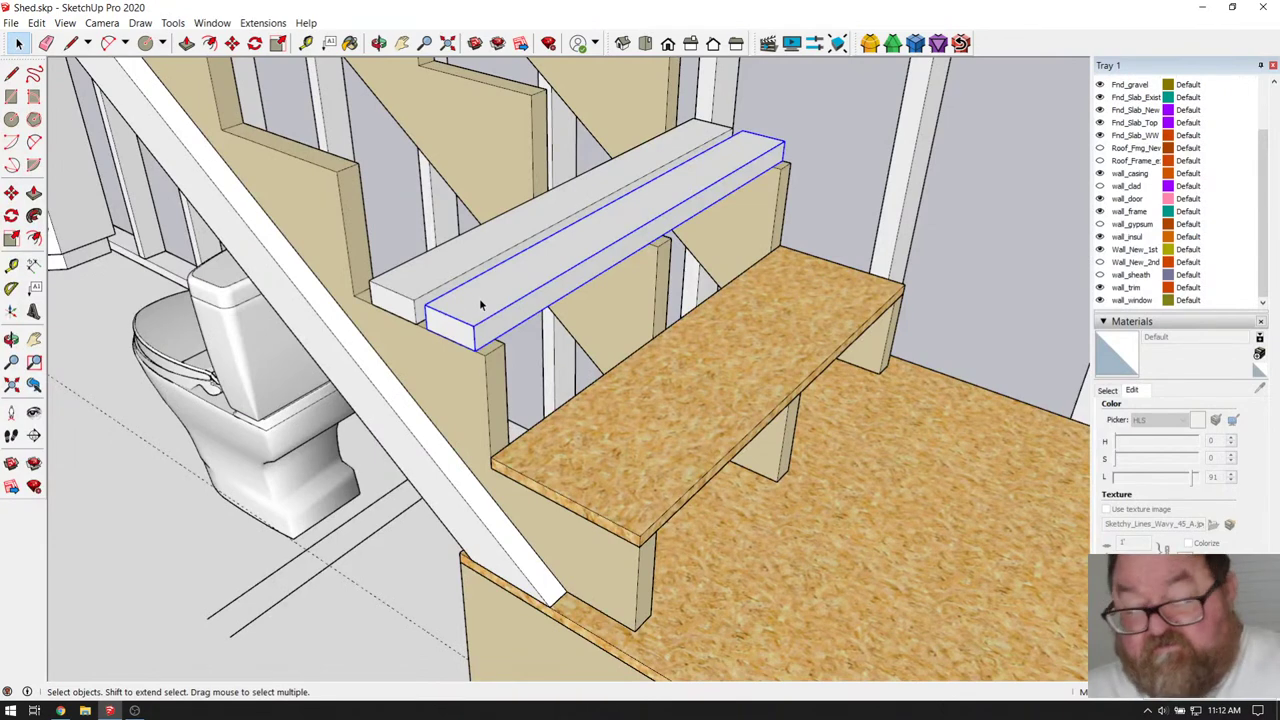
key("Delete")
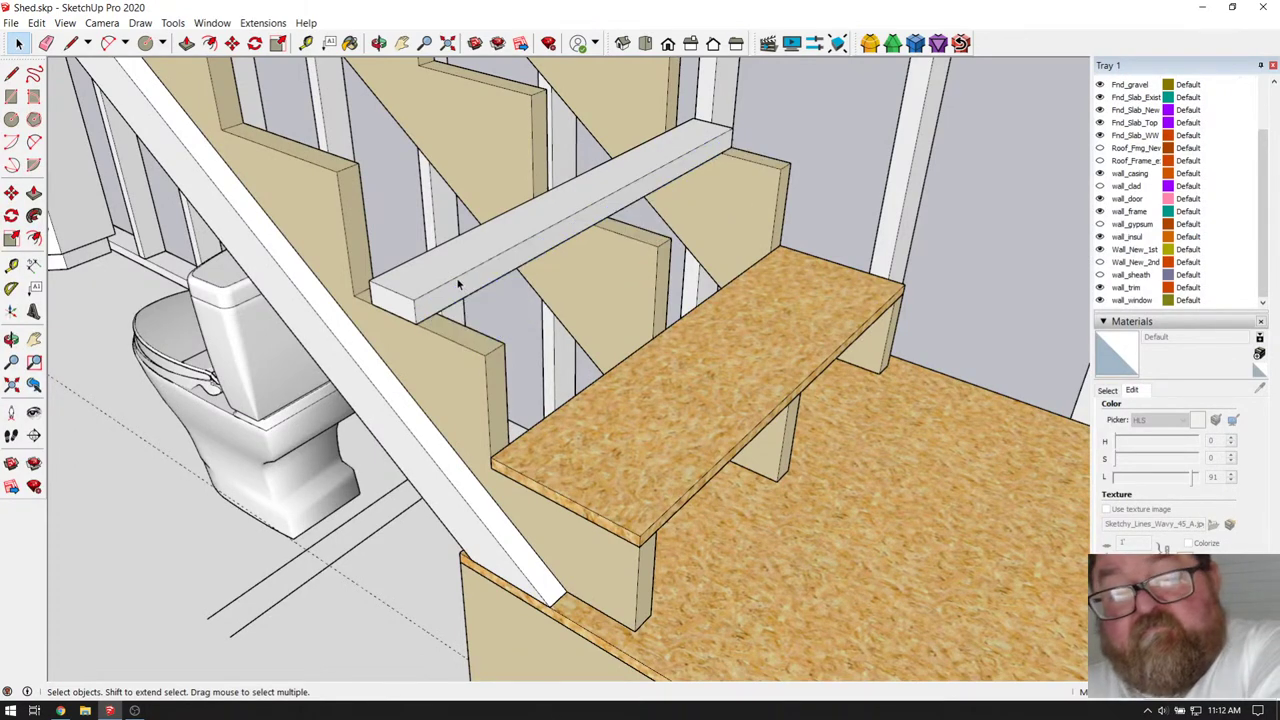
left_click(459, 287)
key("Delete")
- Copy the OSB bench top up onto the next step as a tread
left_click(499, 475)
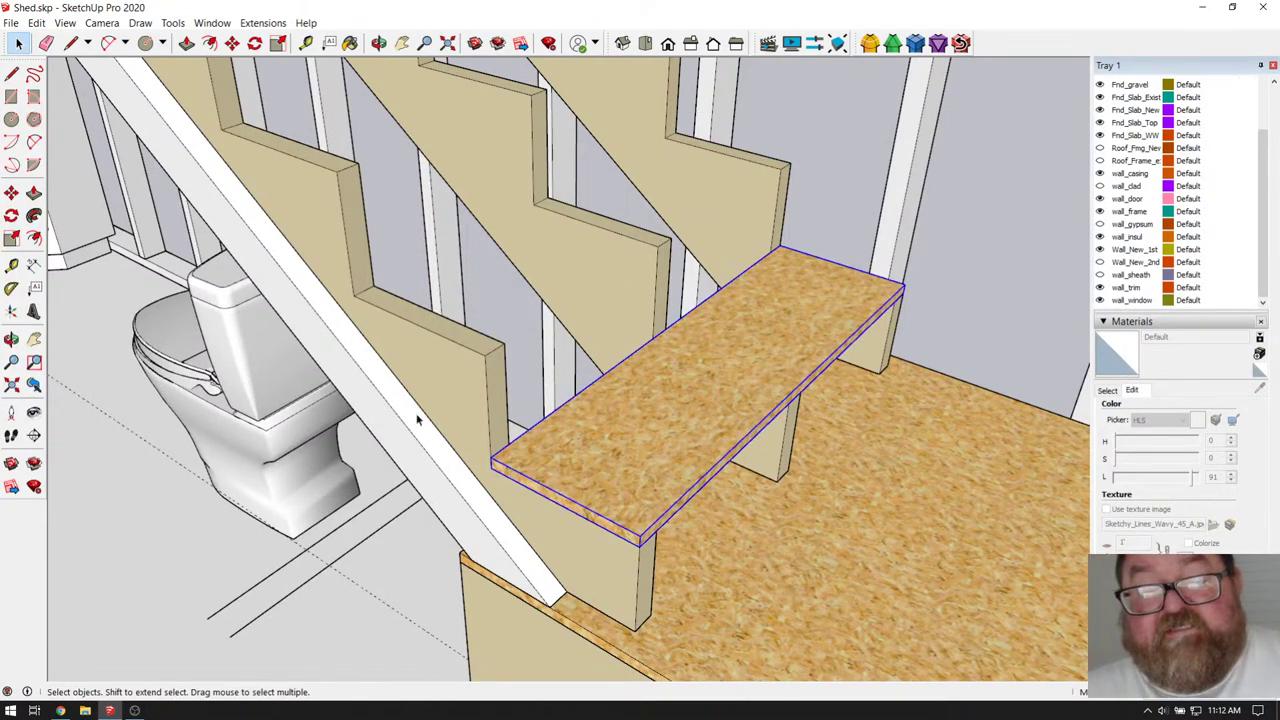
scroll(409, 398, "up", 2)
left_click(232, 43)
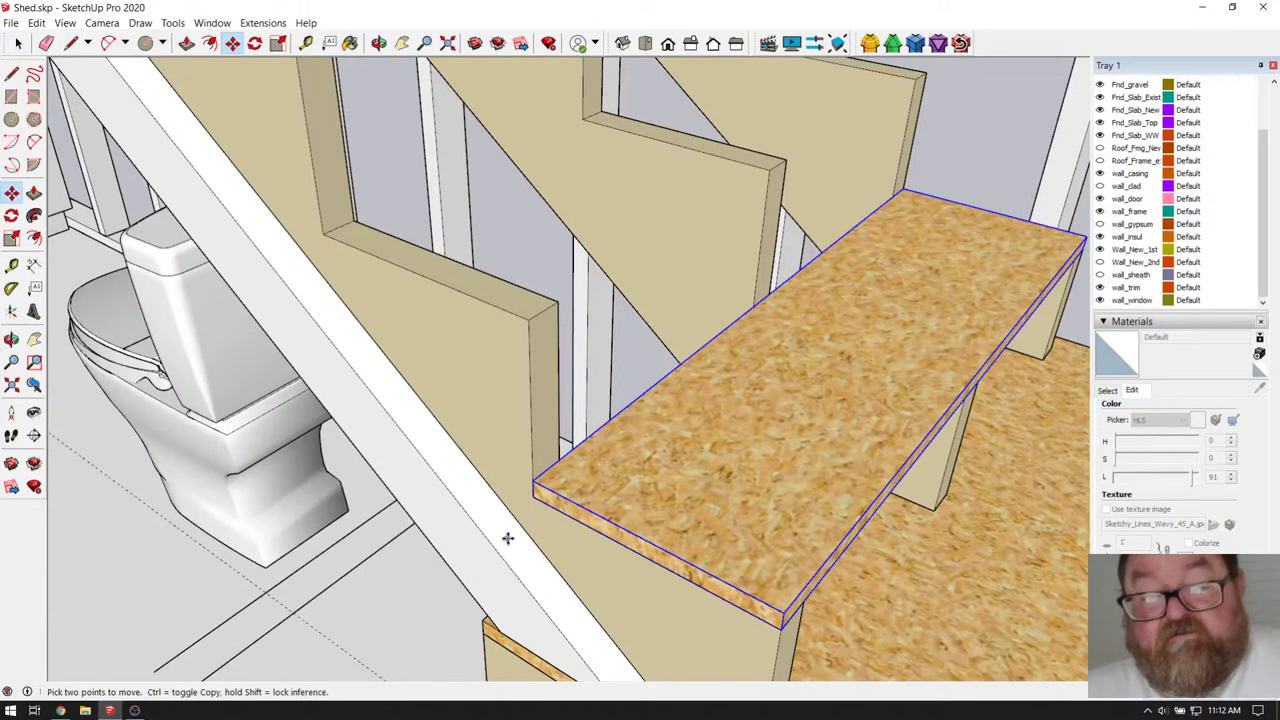
left_click(533, 497)
key("ctrl")
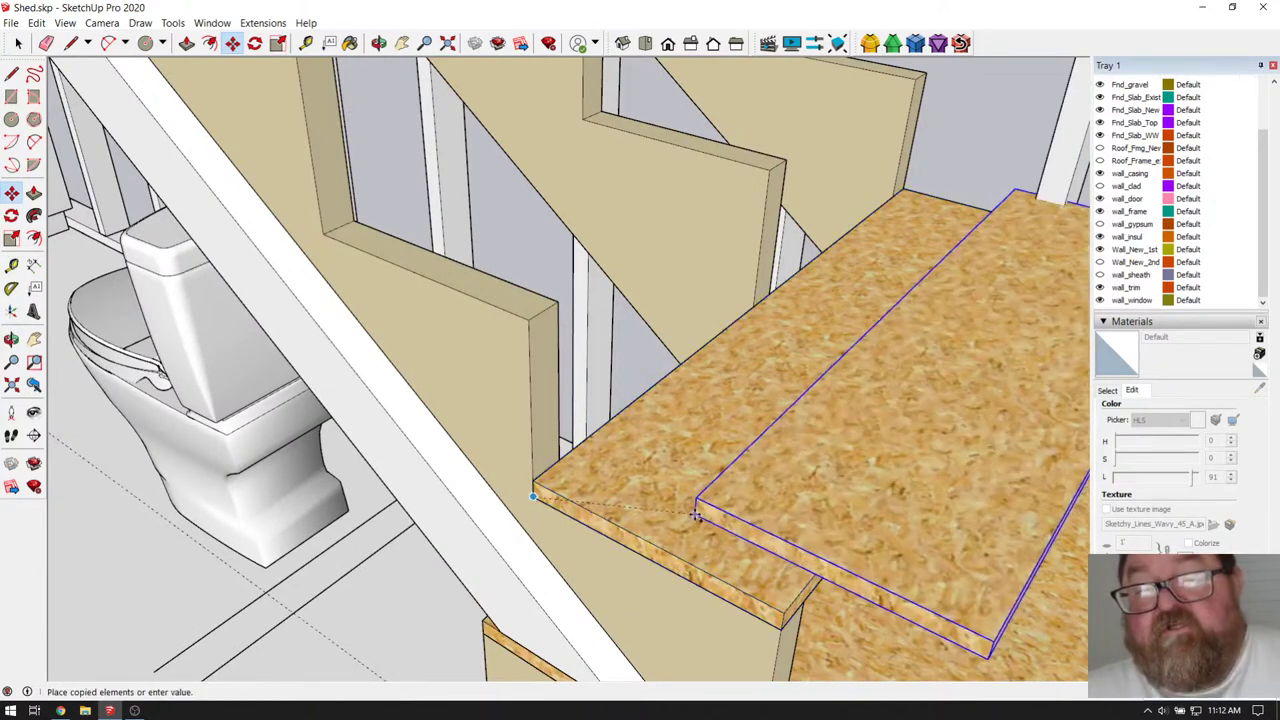
left_click(330, 234)
middle_click_drag(689, 463, 642, 483)
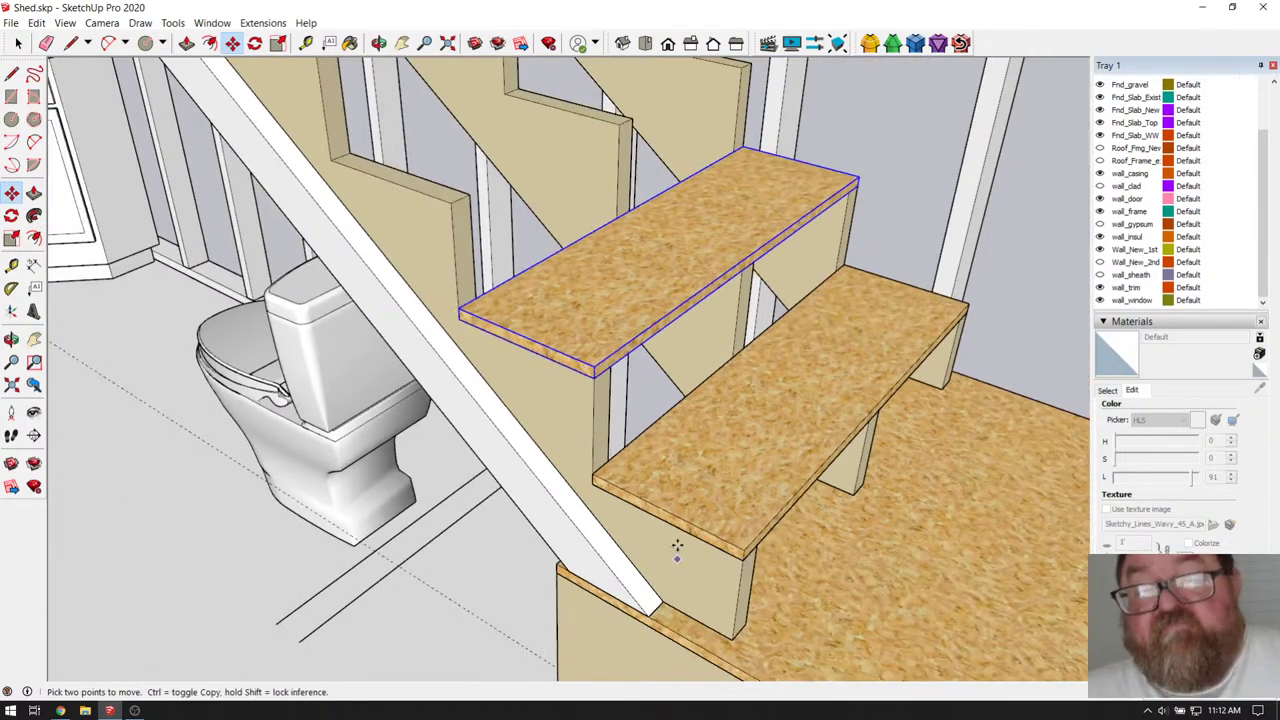
left_click(378, 43)
left_click_drag(700, 270, 686, 486)
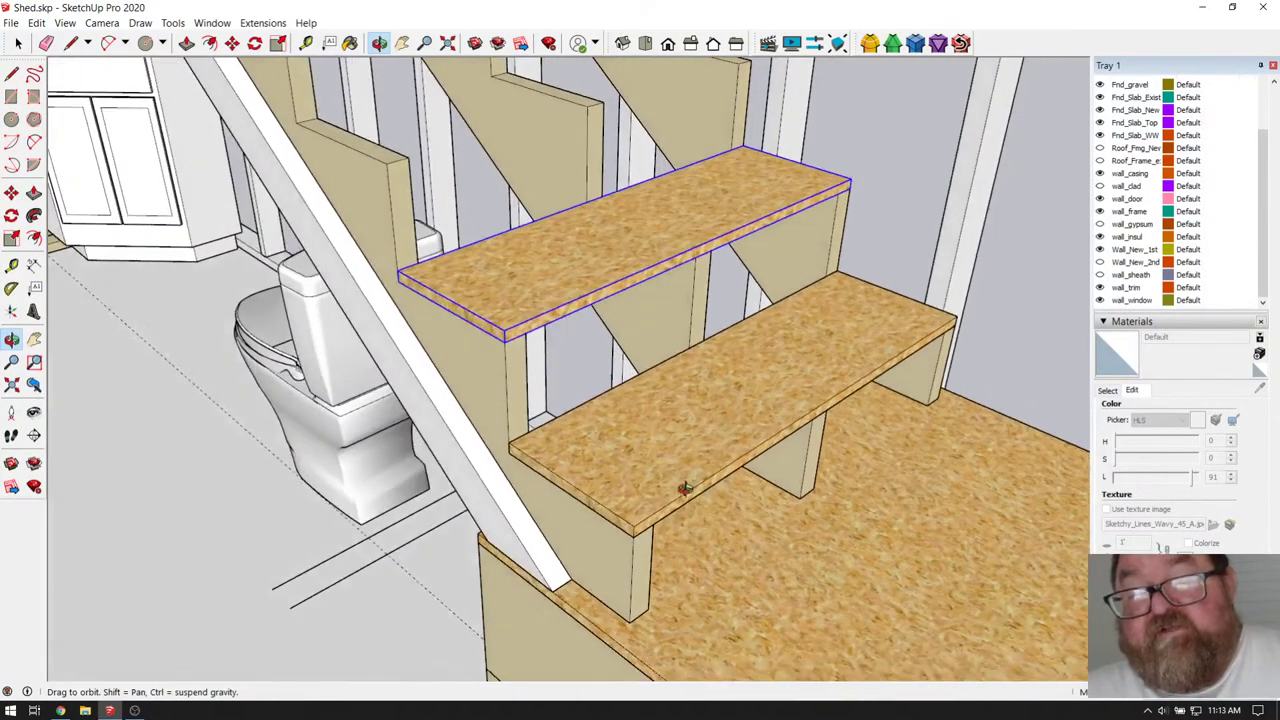
left_click_drag(807, 347, 809, 460)
left_click_drag(748, 517, 756, 554)
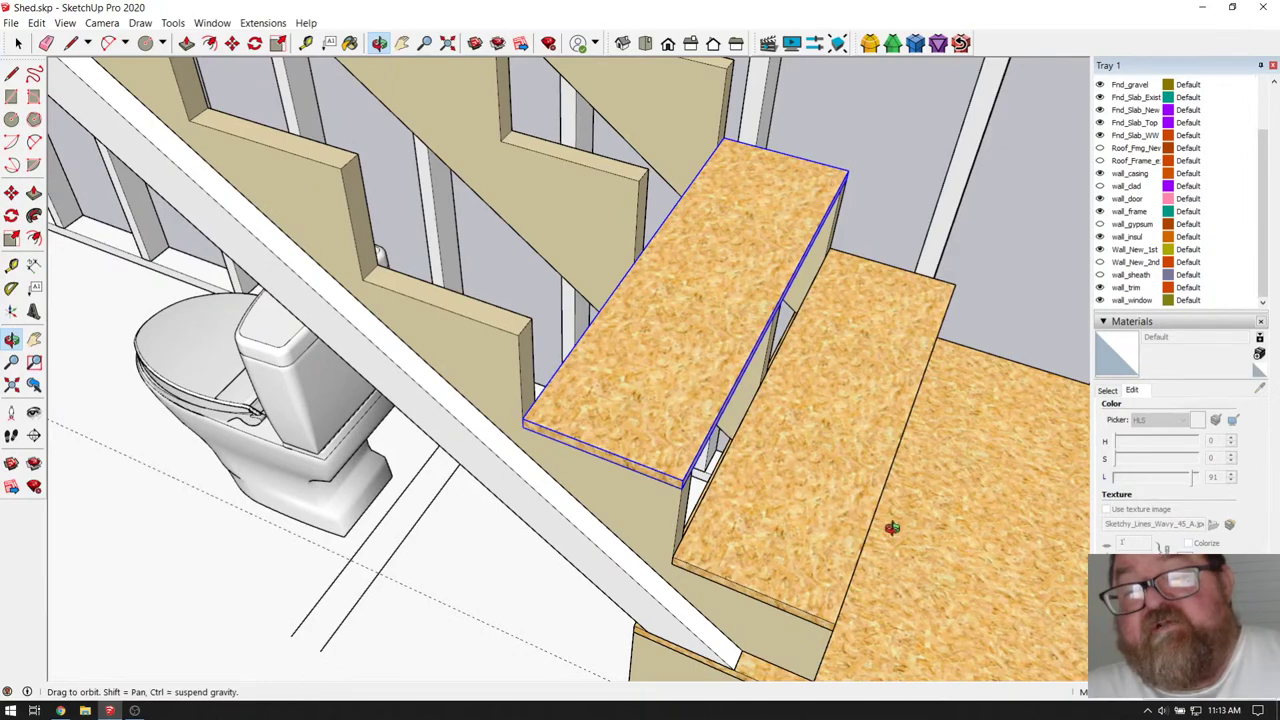
- Copy the OSB tread up one step and array it 2x up the stairs
left_click_drag(791, 554, 533, 414)
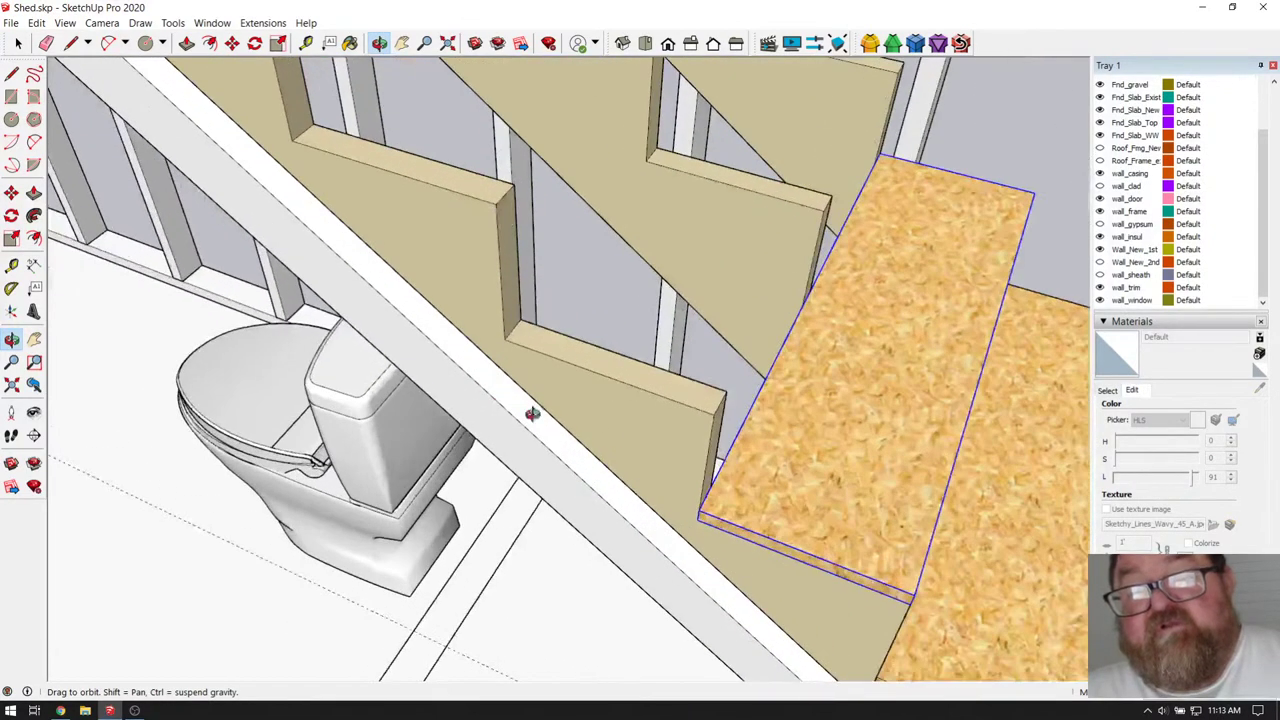
left_click(231, 43)
left_click(700, 519)
key("ctrl")
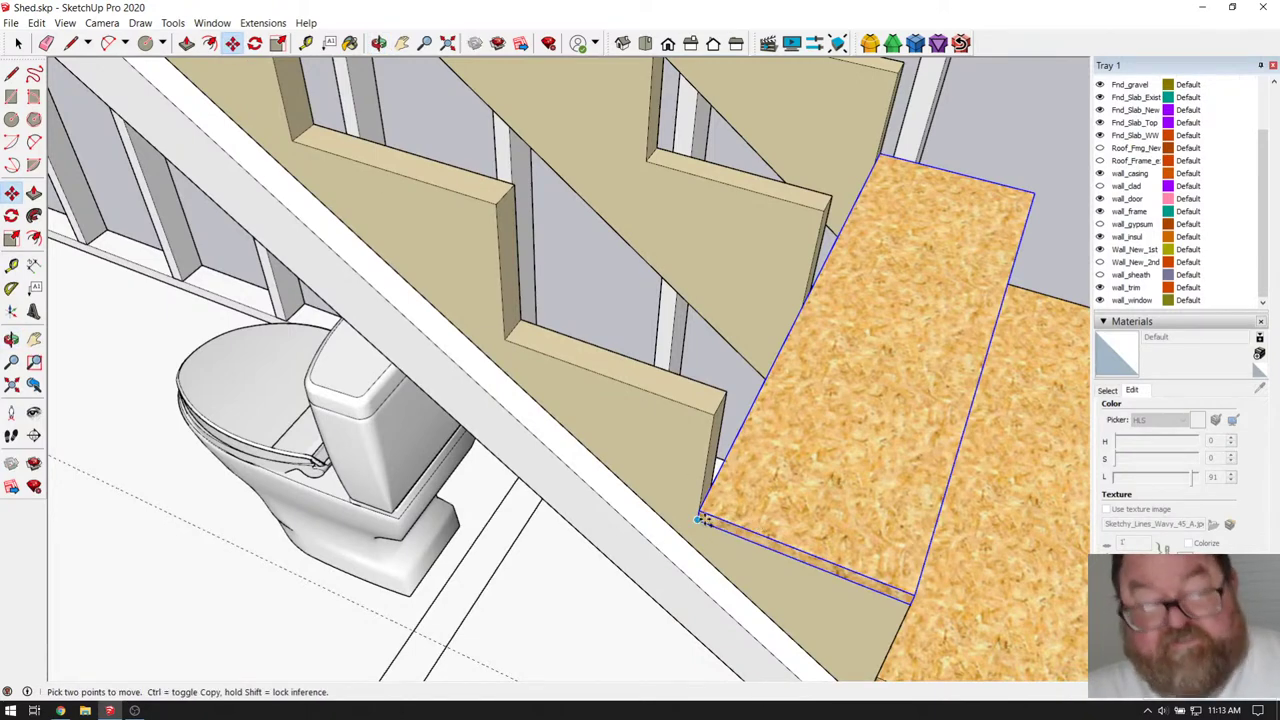
left_click(507, 340)
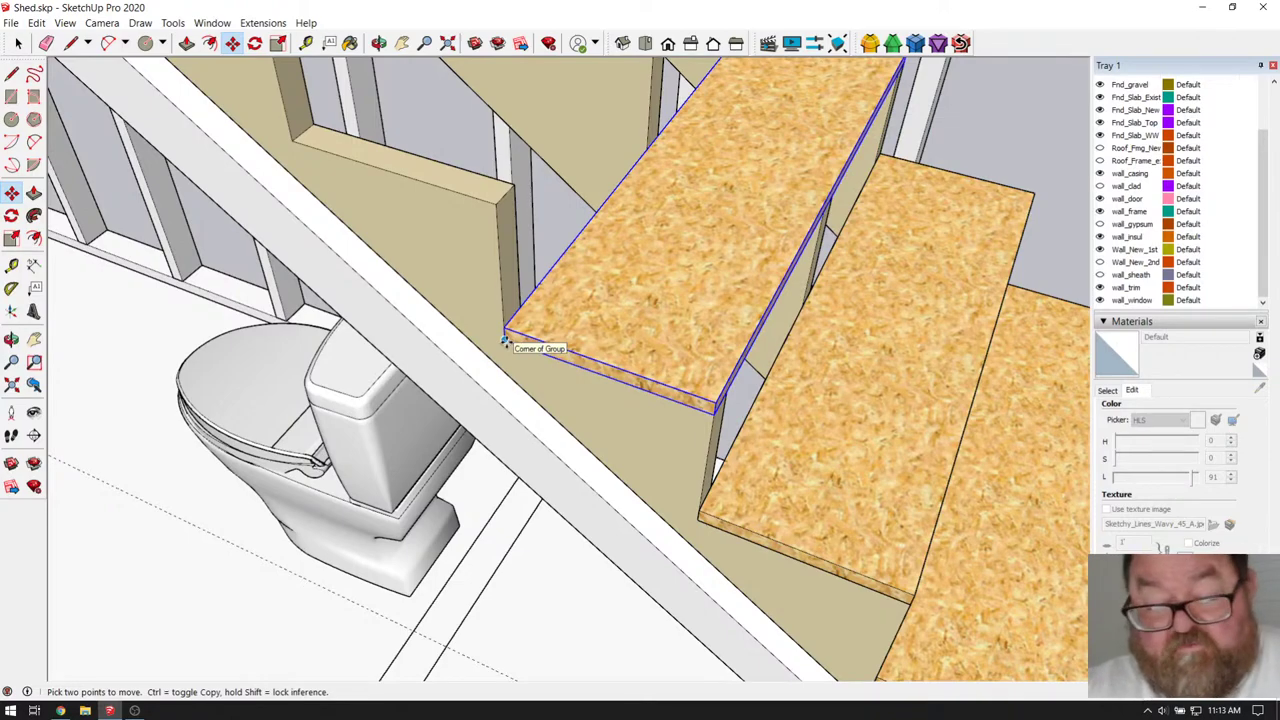
type("2x")
key("Return")
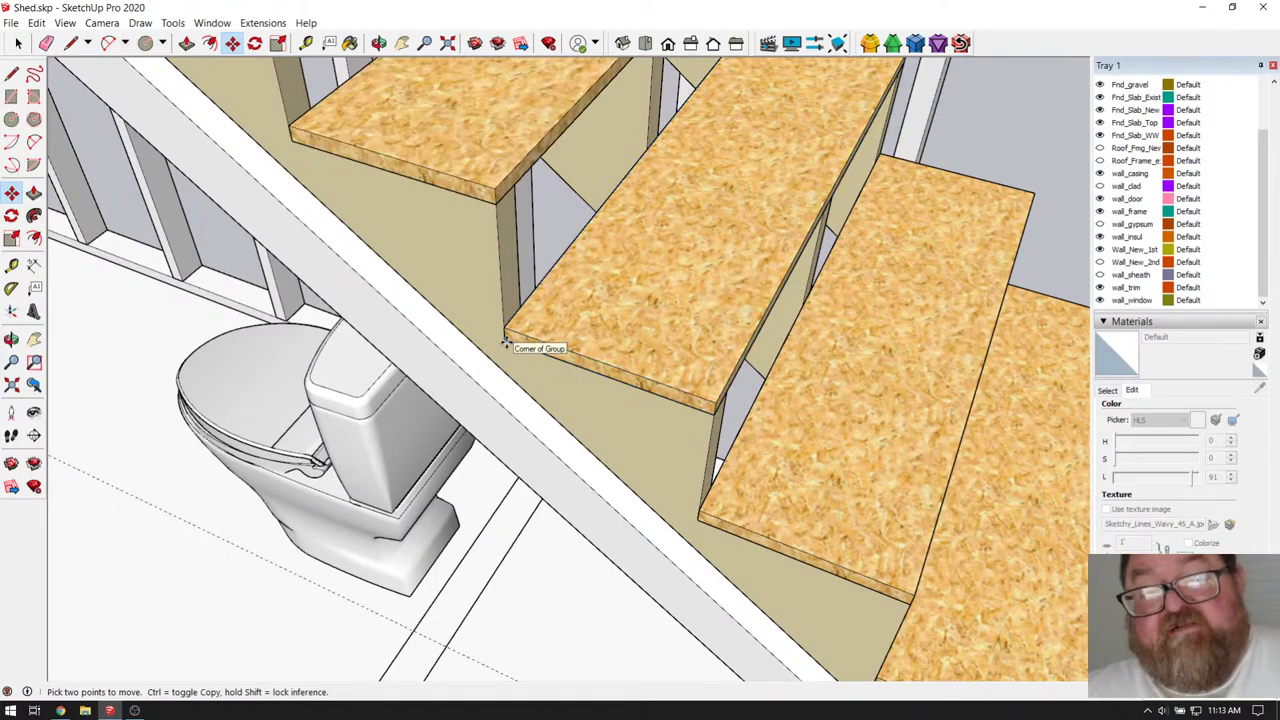
- Delete the three surplus treads sitting above the top step
scroll(860, 515, "down", 6)
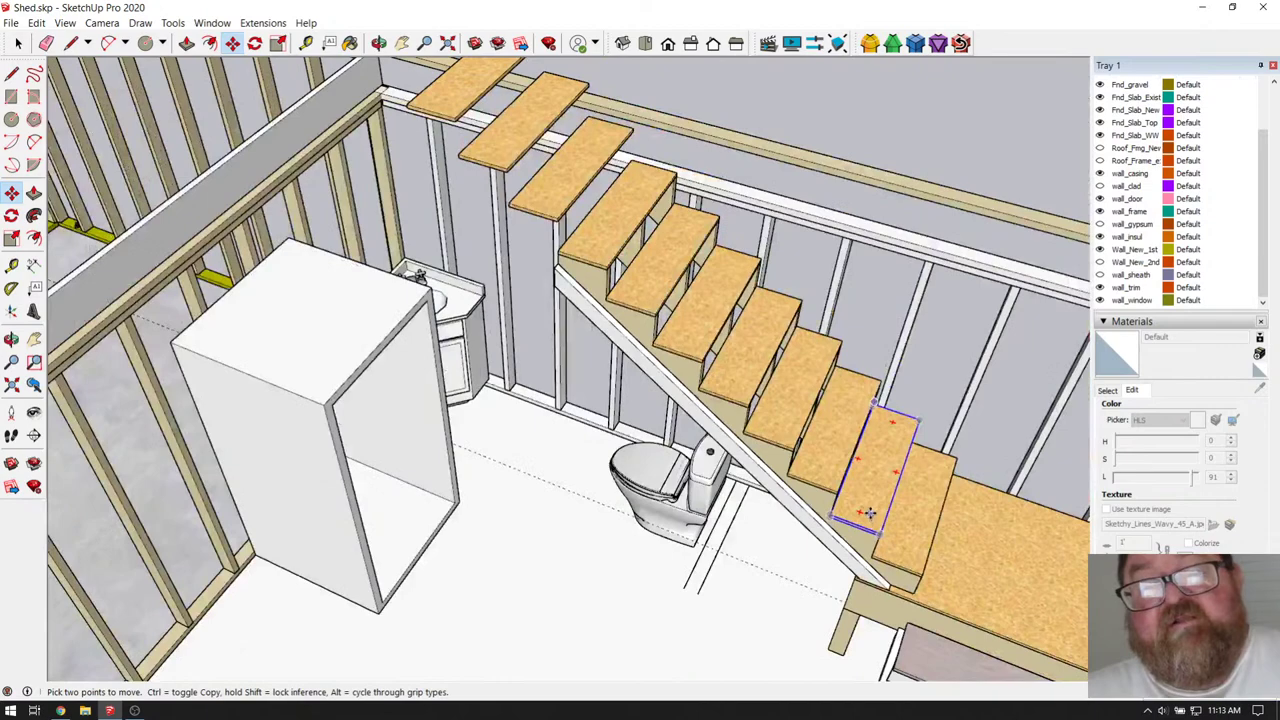
scroll(870, 512, "down", 3)
scroll(660, 272, "up", 4)
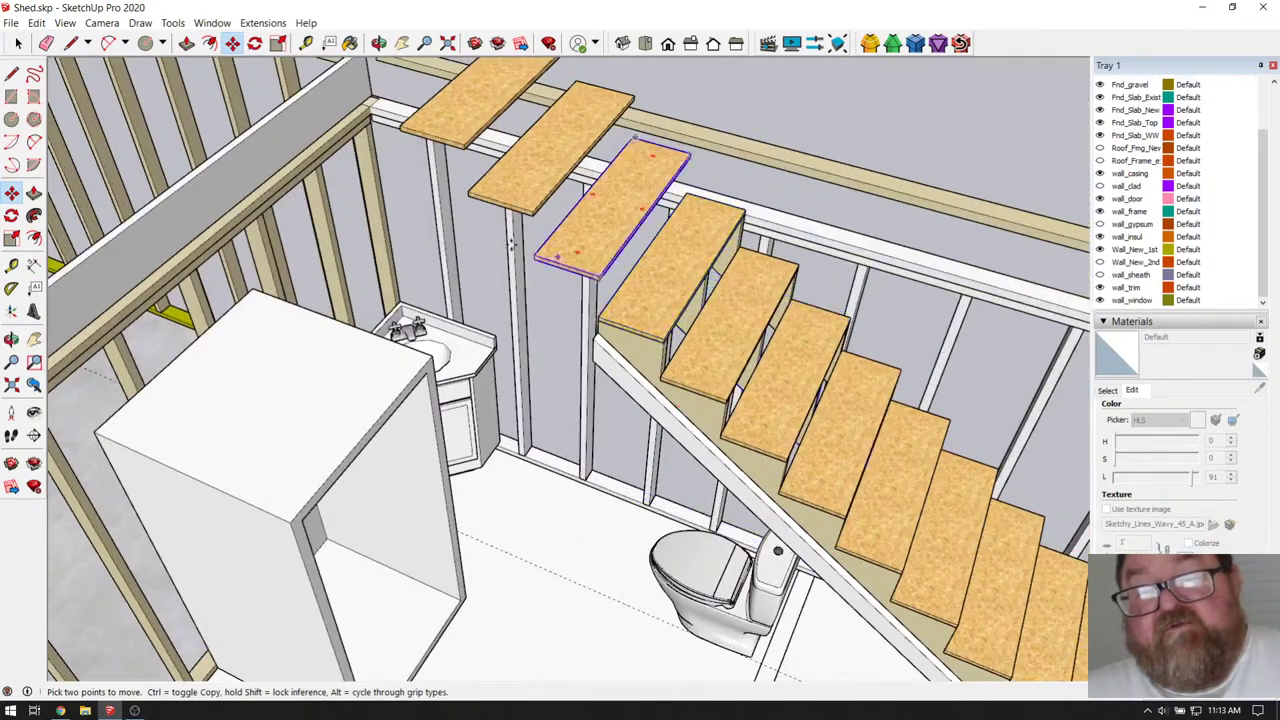
key("space")
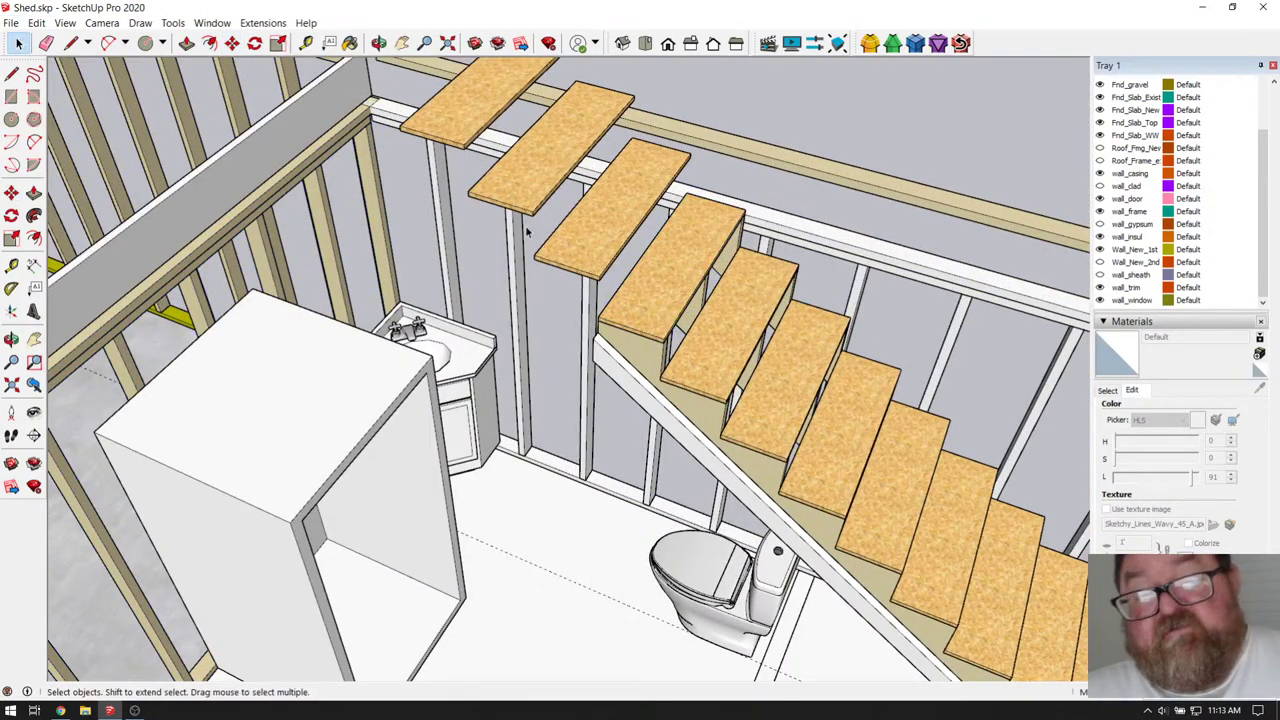
left_click(558, 243)
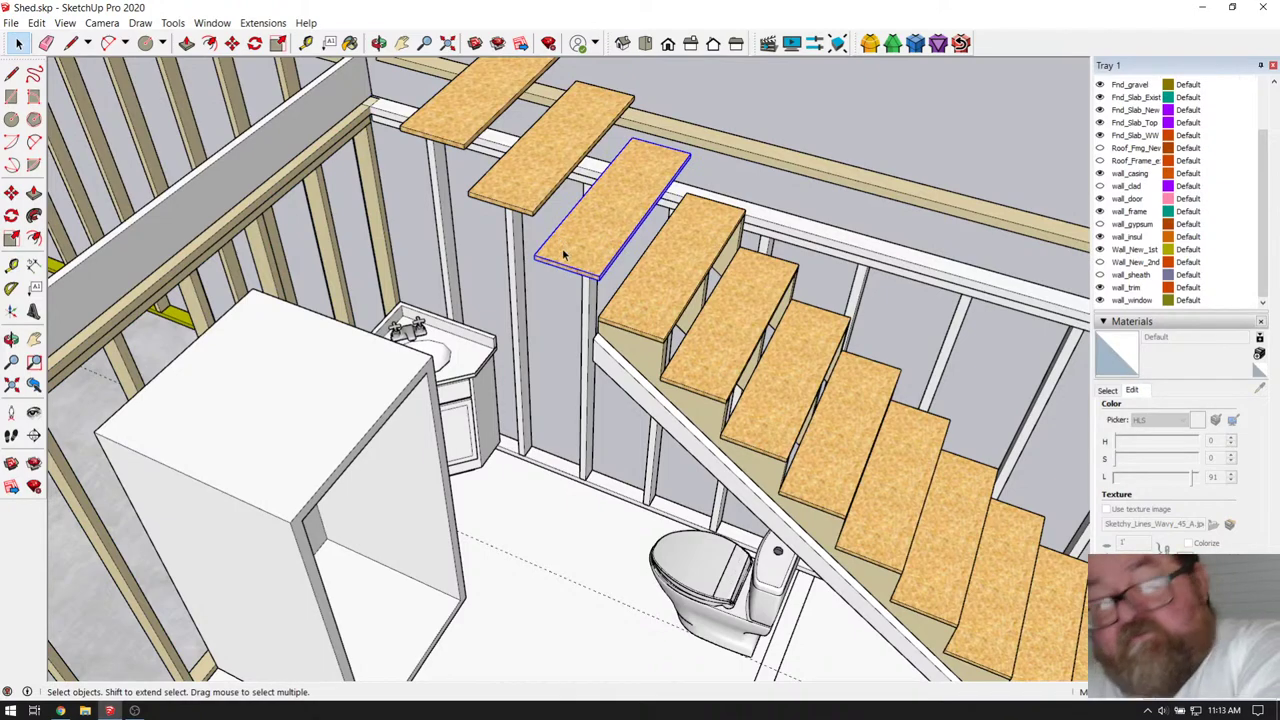
key("Delete")
left_click(513, 170)
key("Delete")
left_click(482, 128)
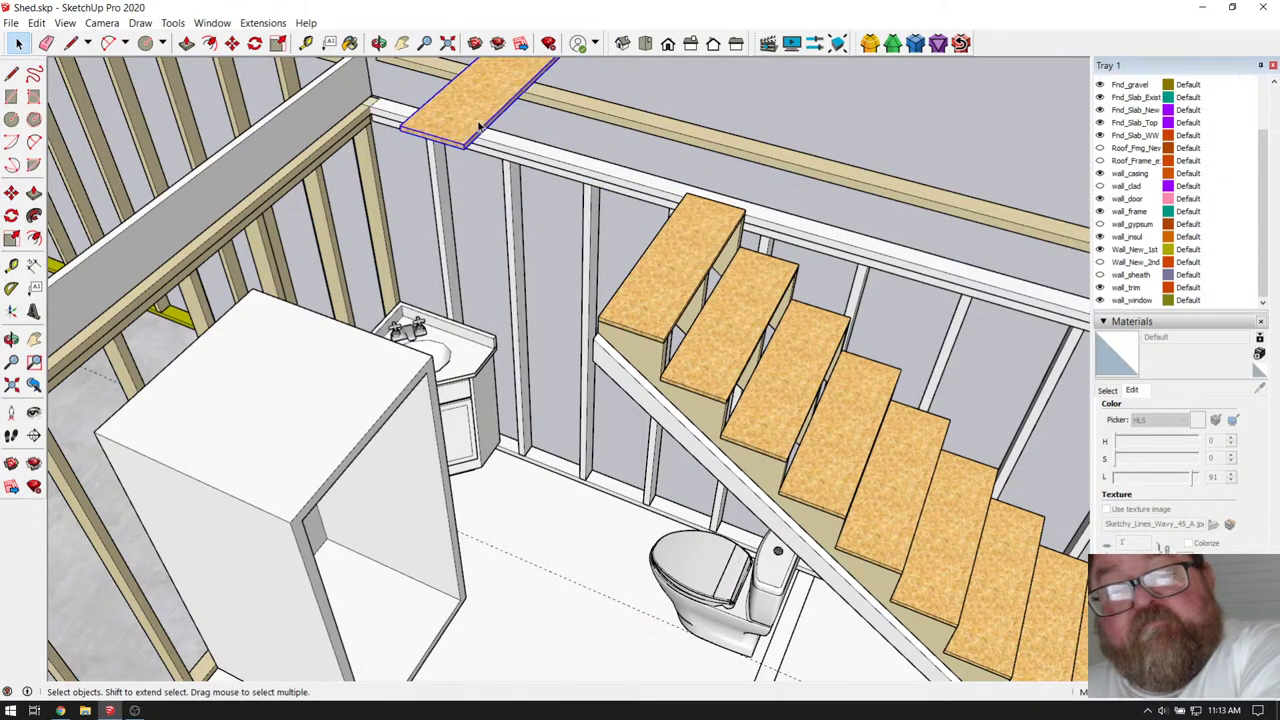
key("Delete")
middle_click_drag(538, 275, 836, 568)
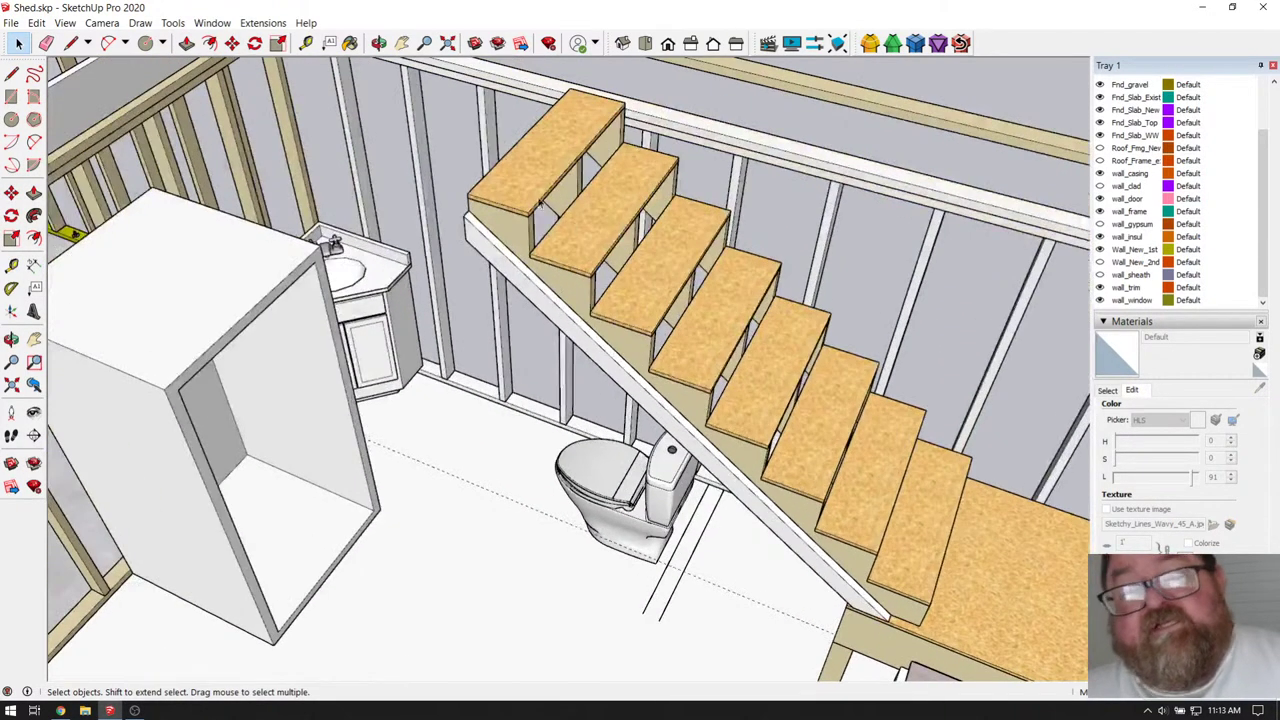
left_click(378, 43)
left_click_drag(640, 365, 842, 417)
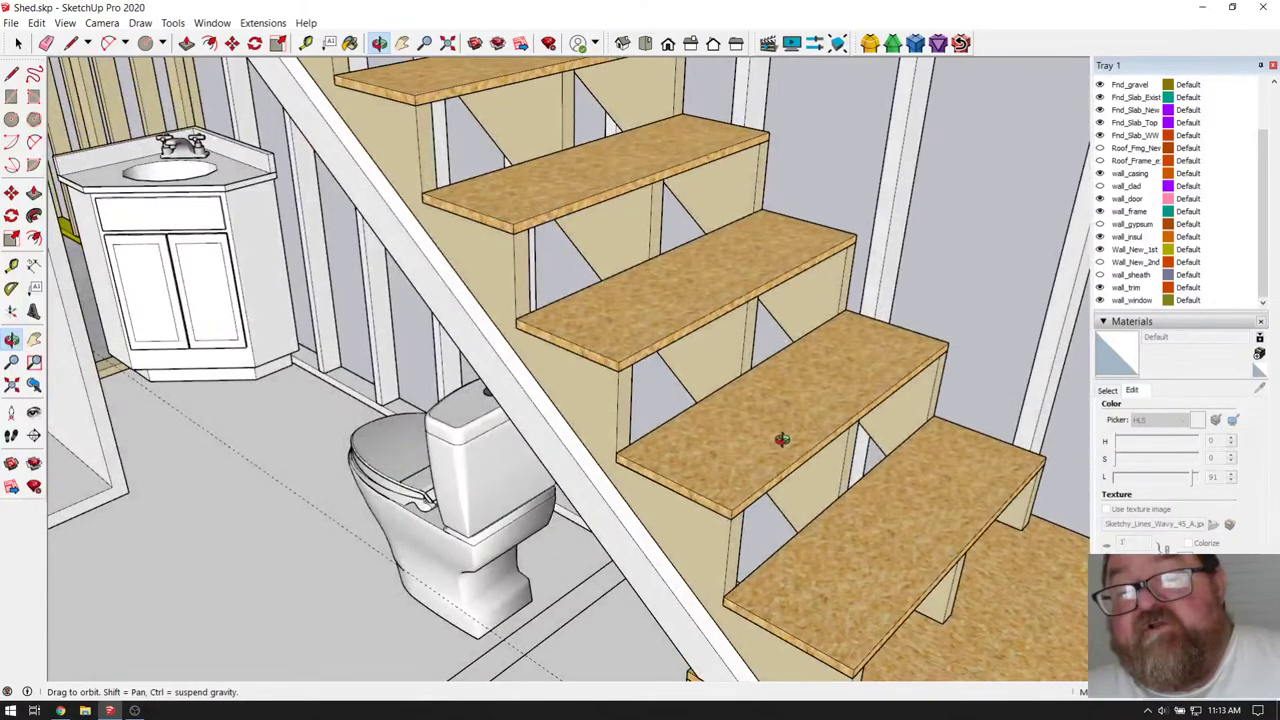
scroll(805, 515, "up", 2)
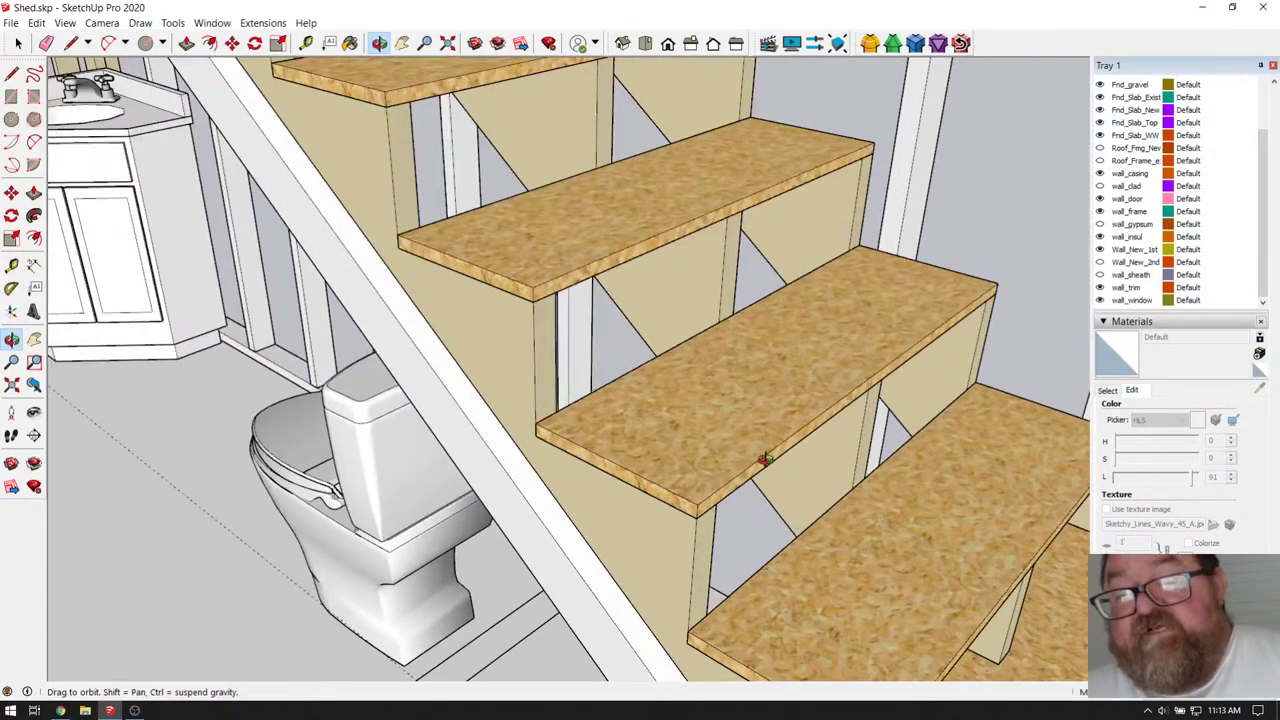
scroll(697, 437, "down", 5)
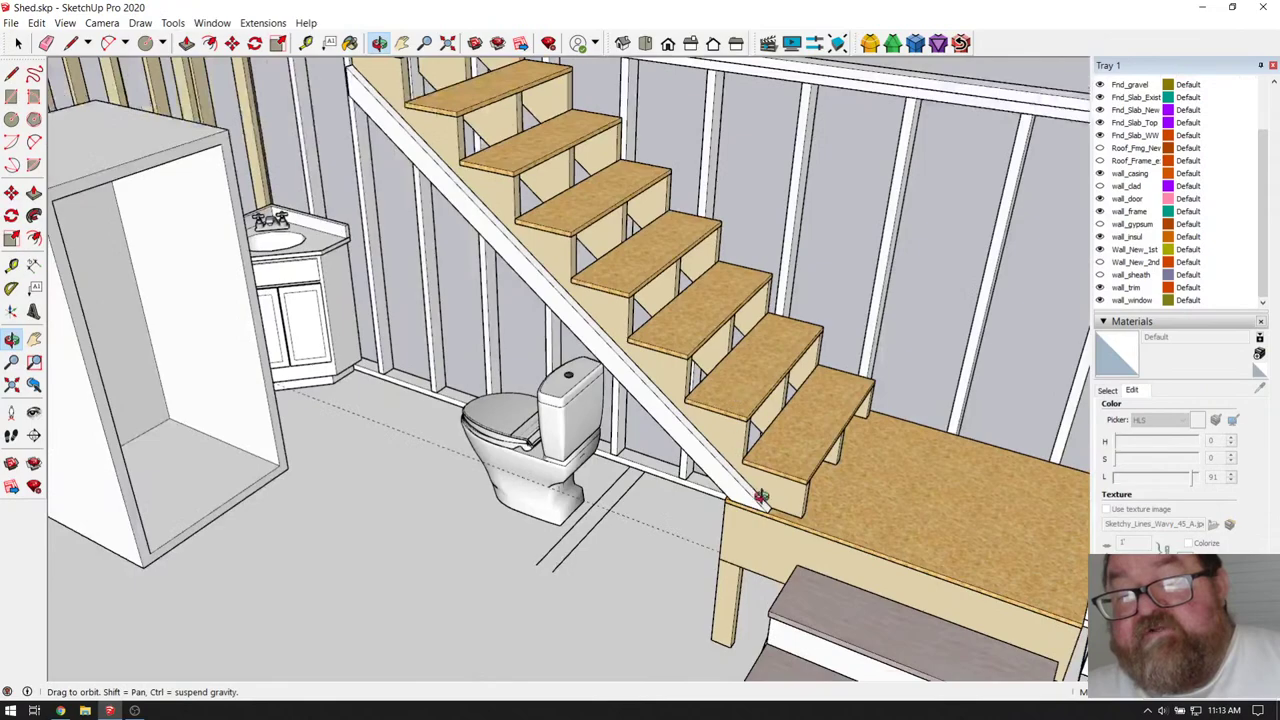
left_click_drag(760, 496, 975, 606)
scroll(975, 606, "up", 5)
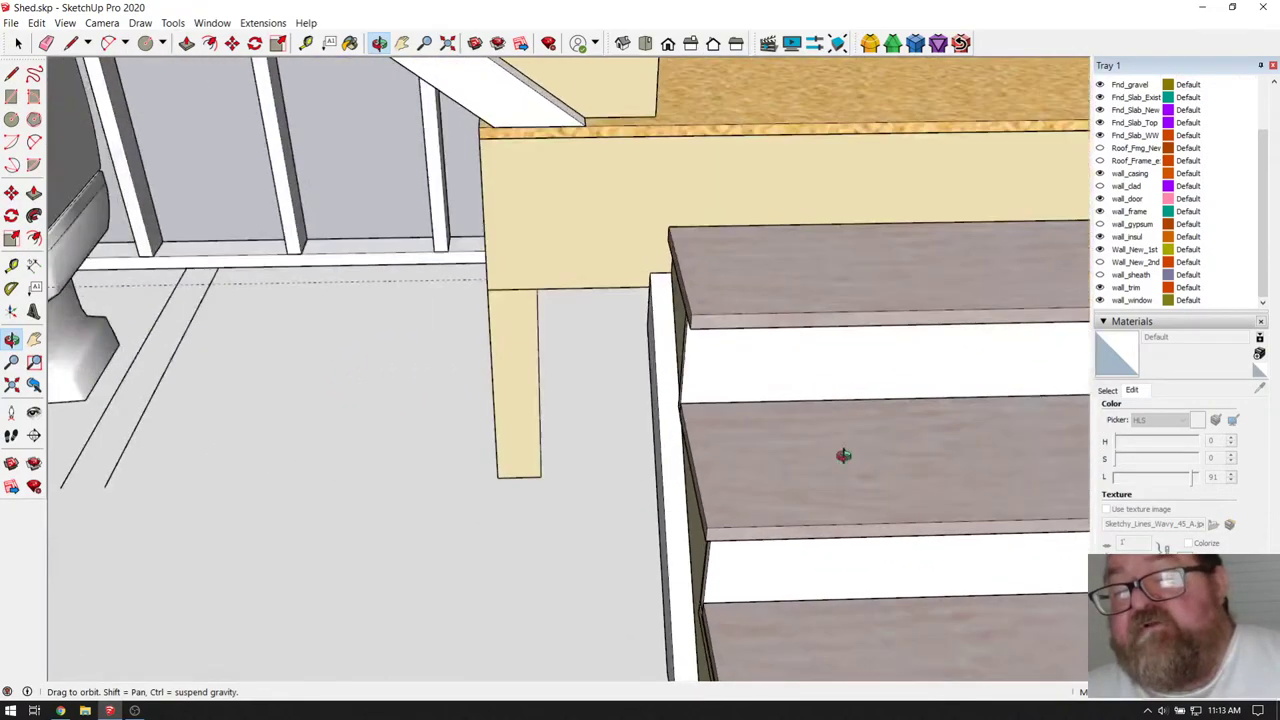
scroll(762, 446, "down", 4)
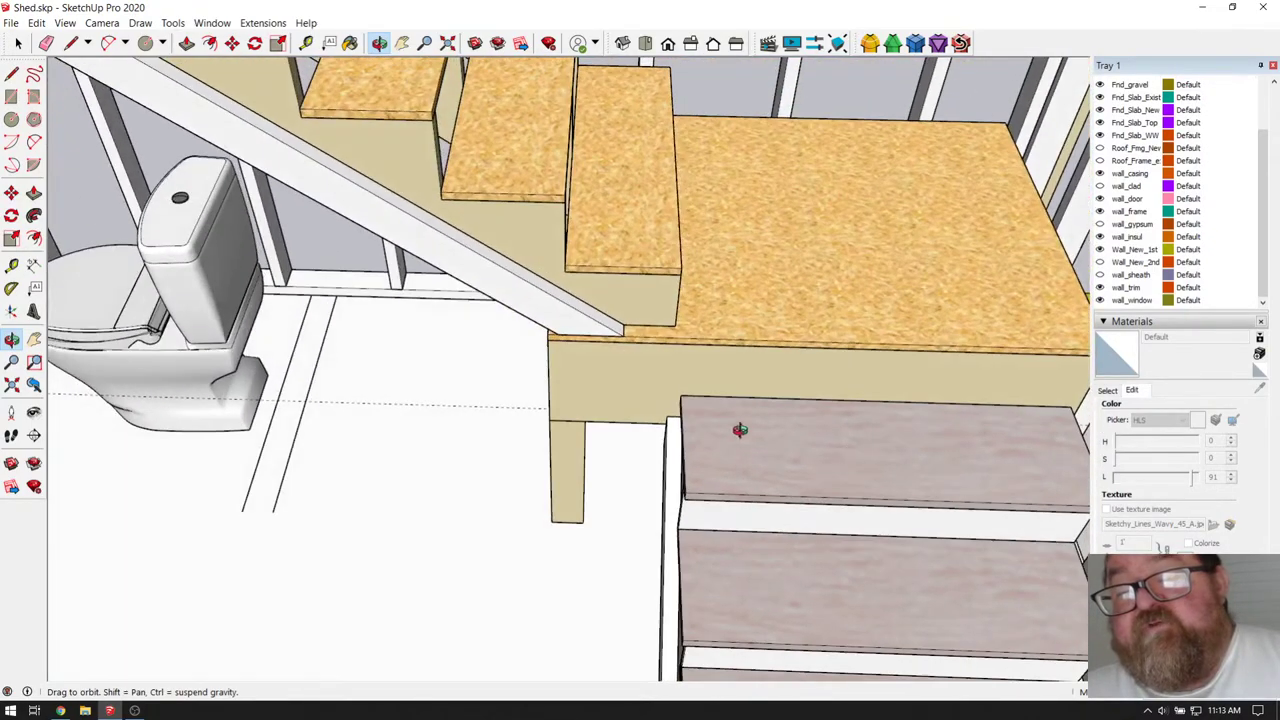
left_click_drag(727, 447, 789, 367)
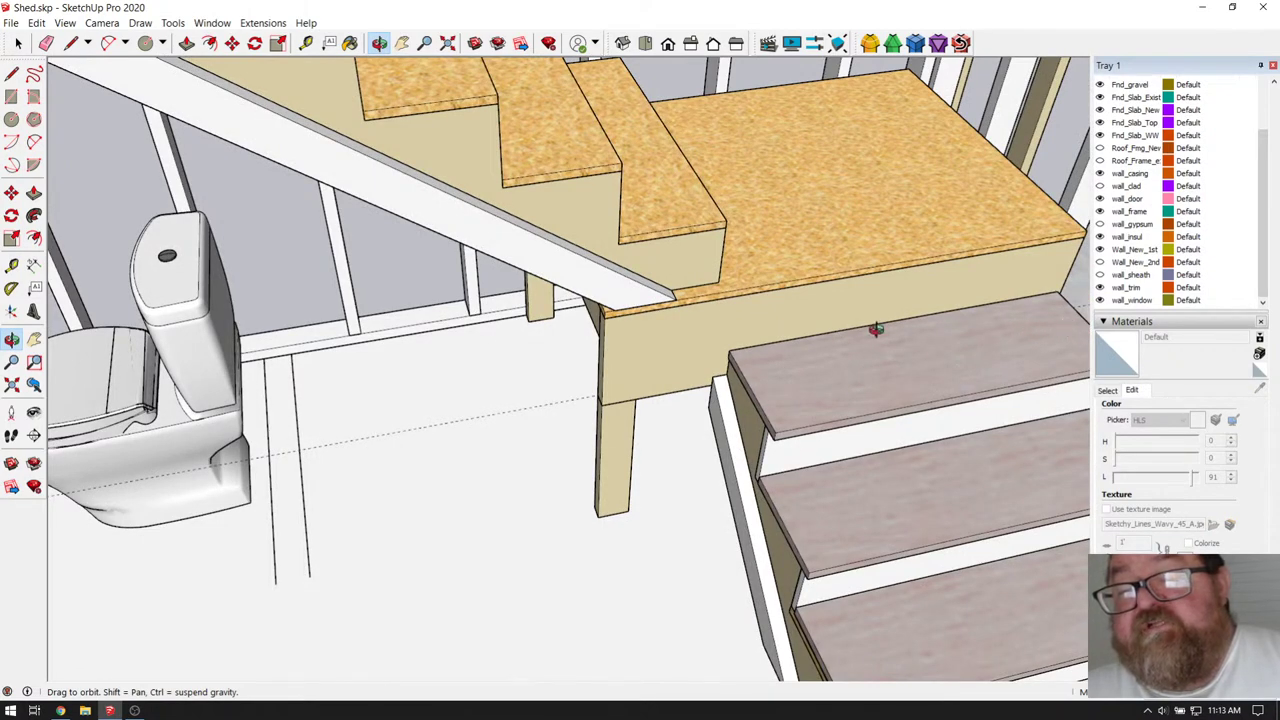
left_click_drag(815, 557, 723, 381)
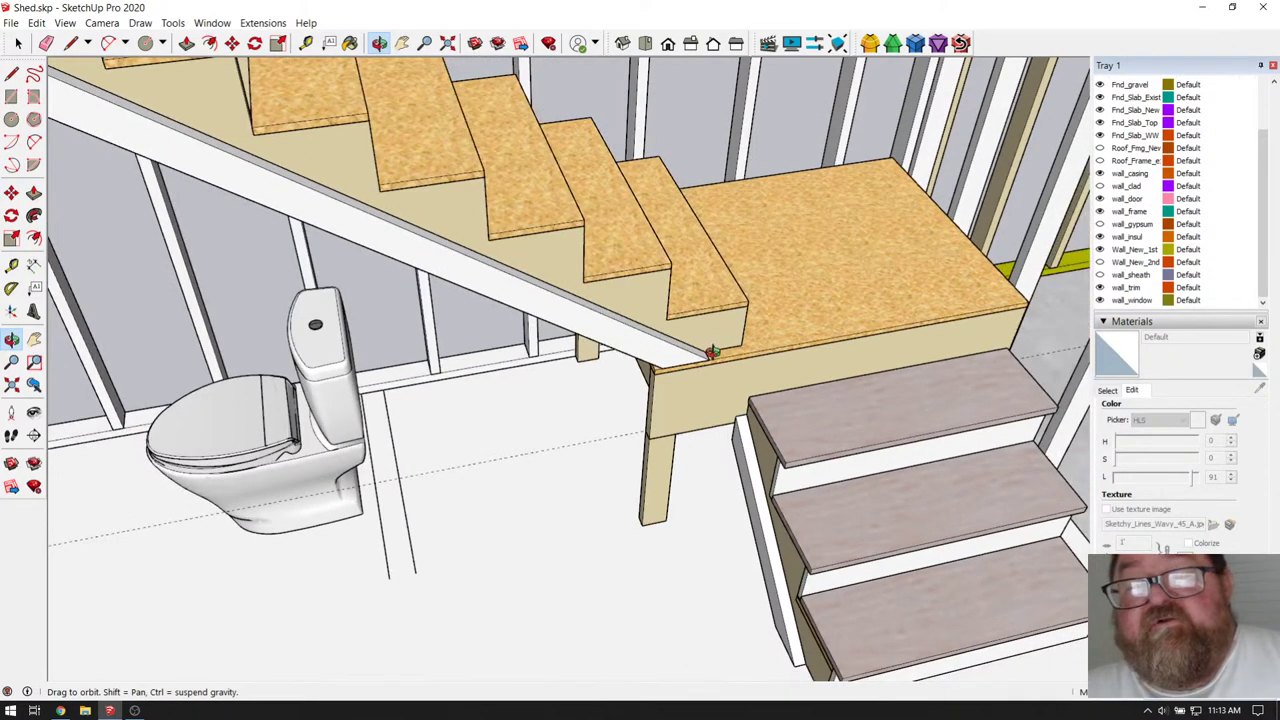
scroll(710, 351, "up", 8)
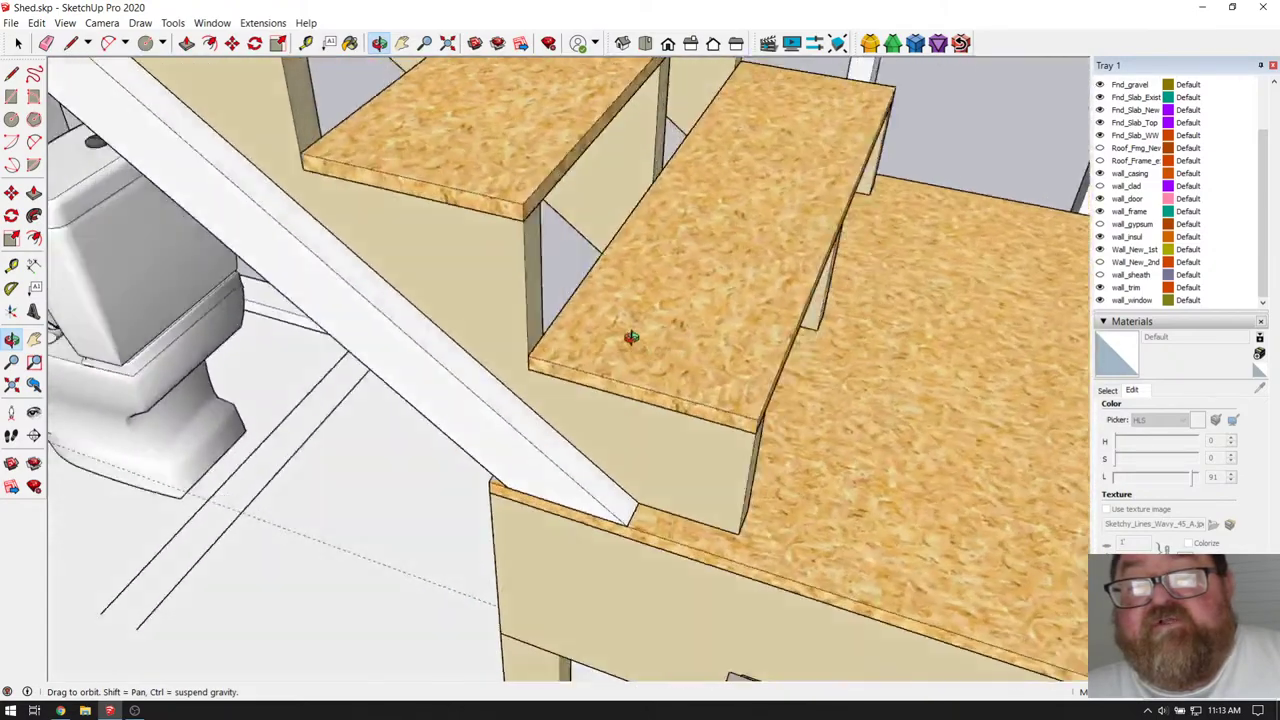
left_click_drag(631, 337, 552, 279)
left_click_drag(703, 349, 623, 391)
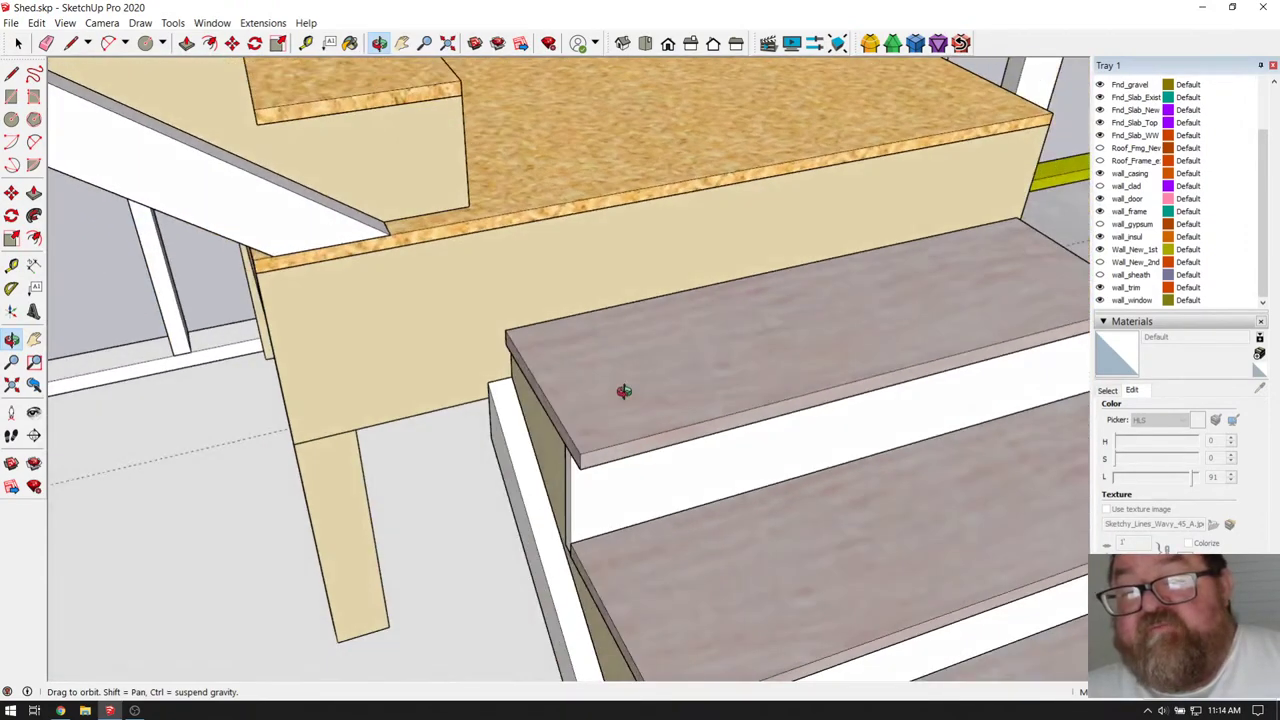
left_click_drag(782, 338, 757, 398)
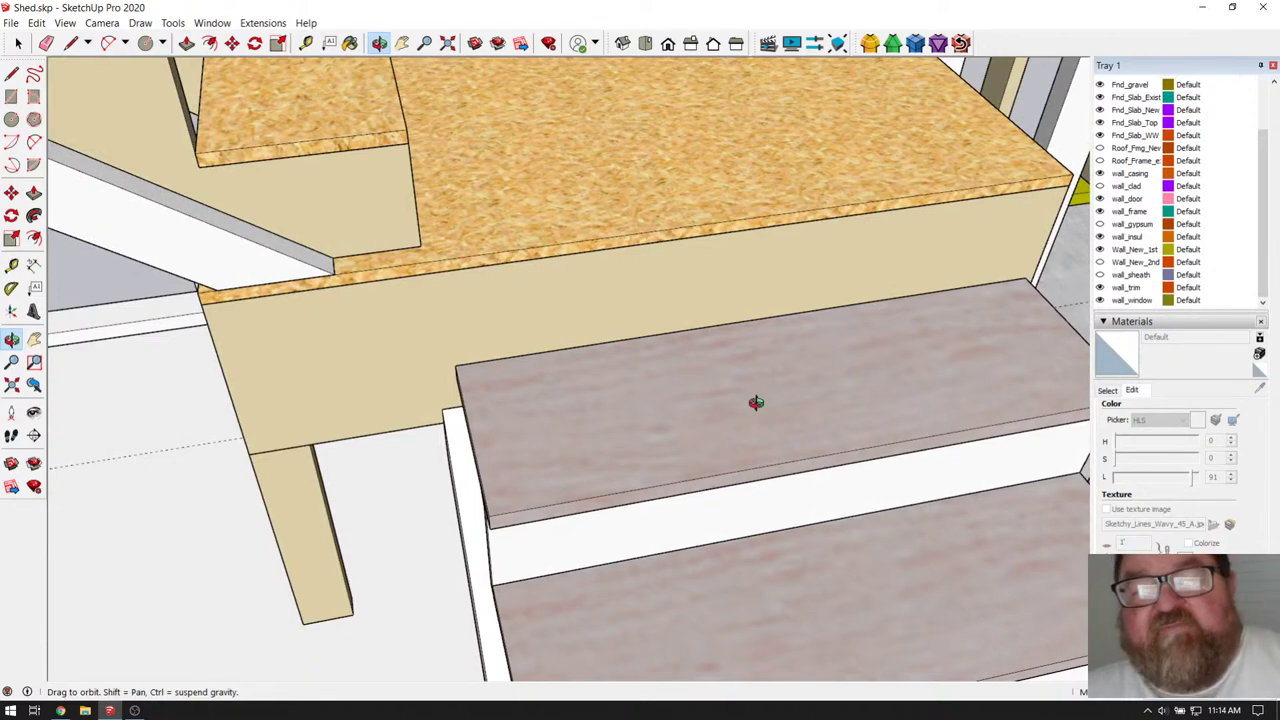
left_click_drag(643, 436, 712, 378)
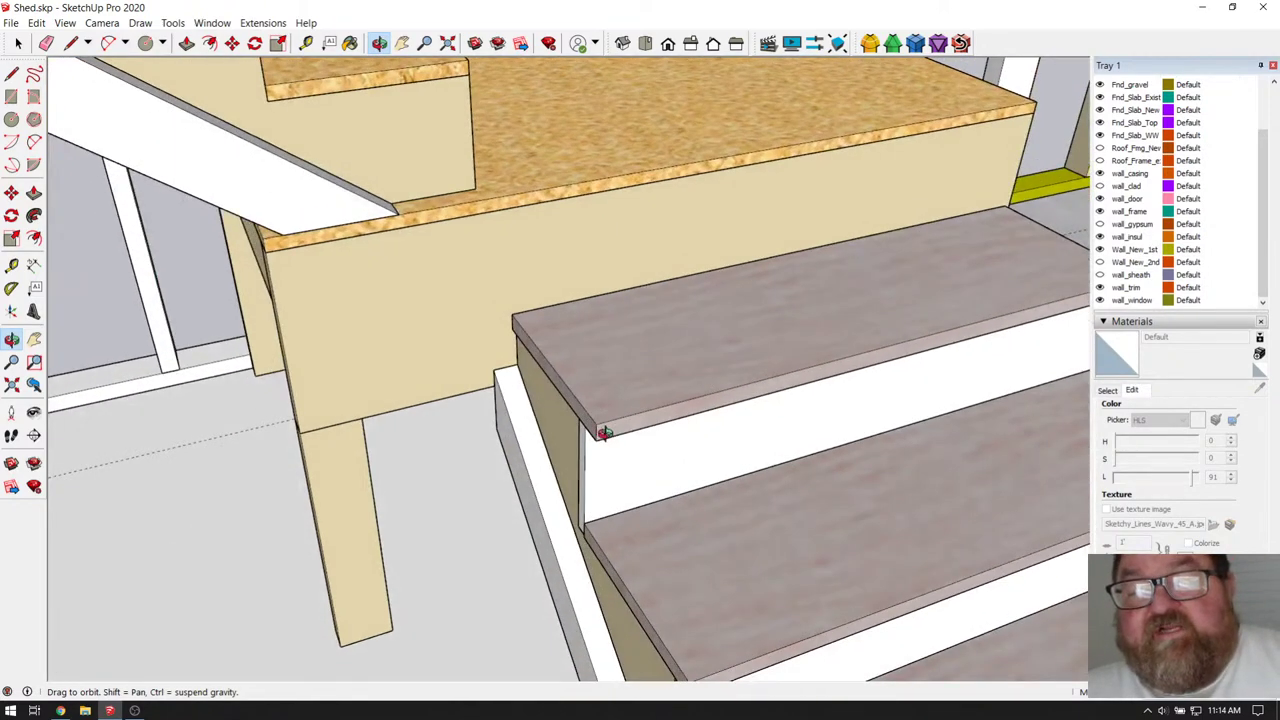
left_click_drag(604, 432, 605, 377)
left_click_drag(675, 415, 631, 359)
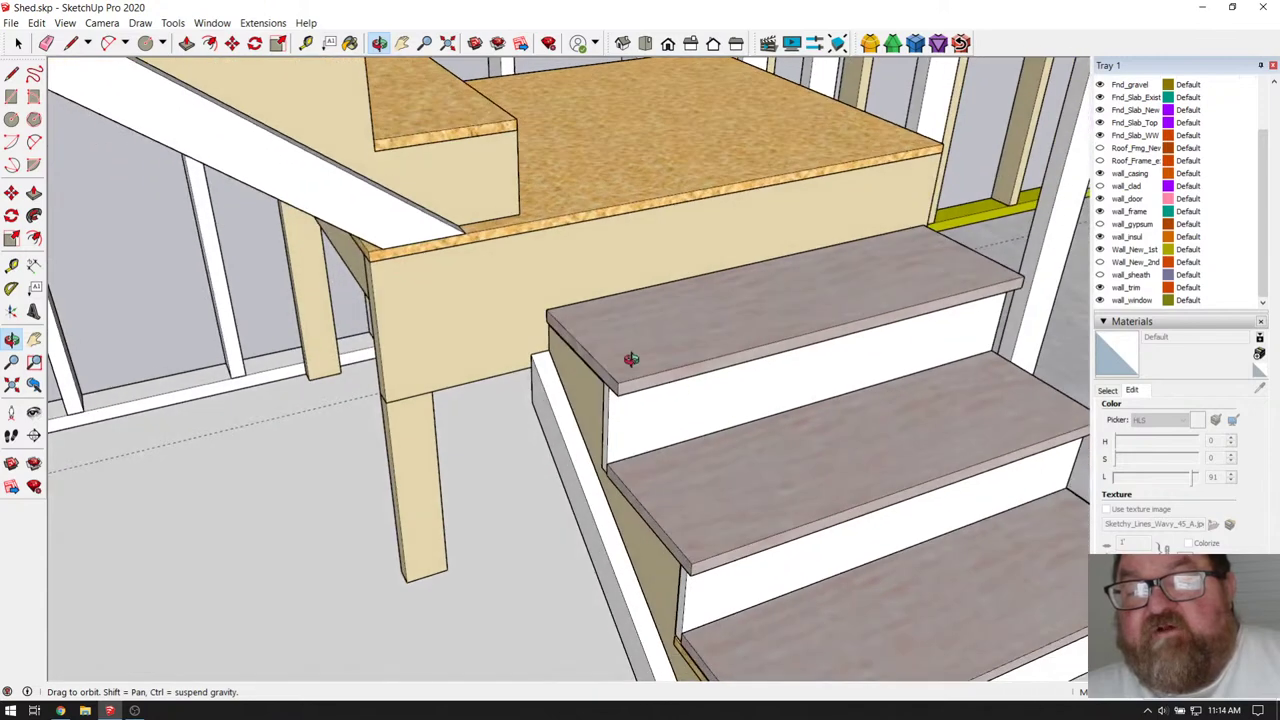
scroll(649, 400, "up", 3)
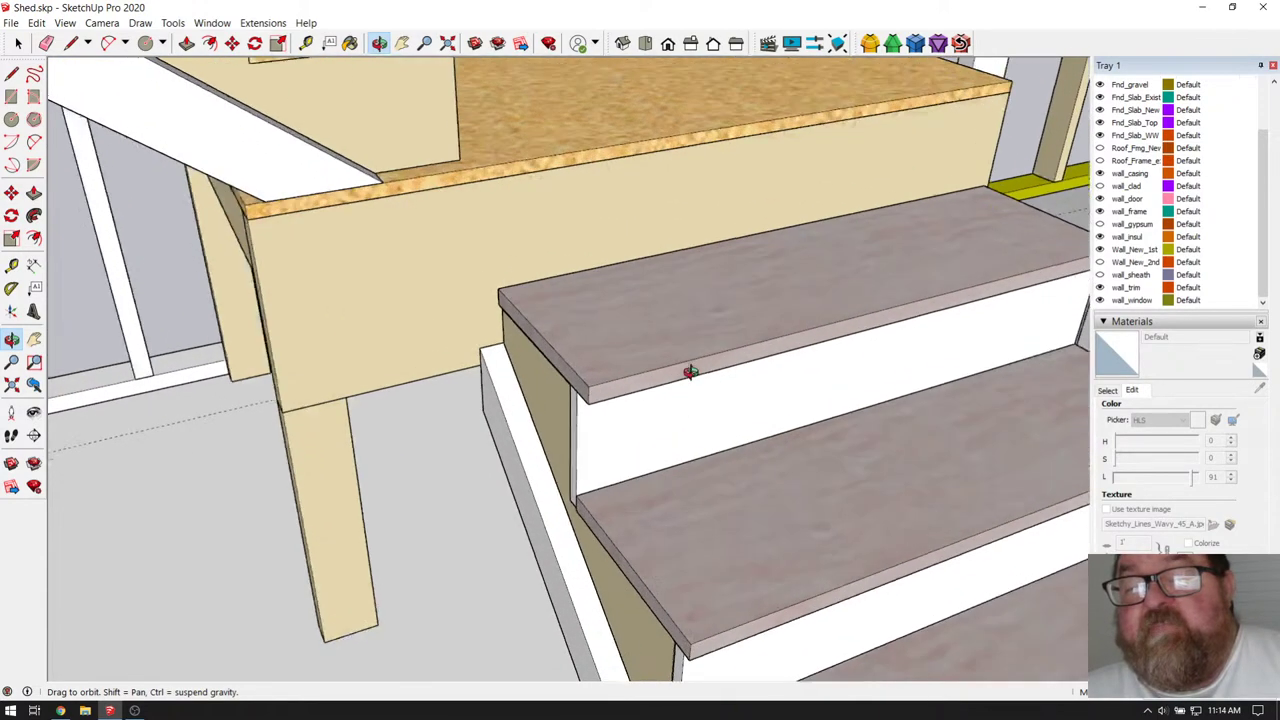
scroll(553, 374, "down", 5)
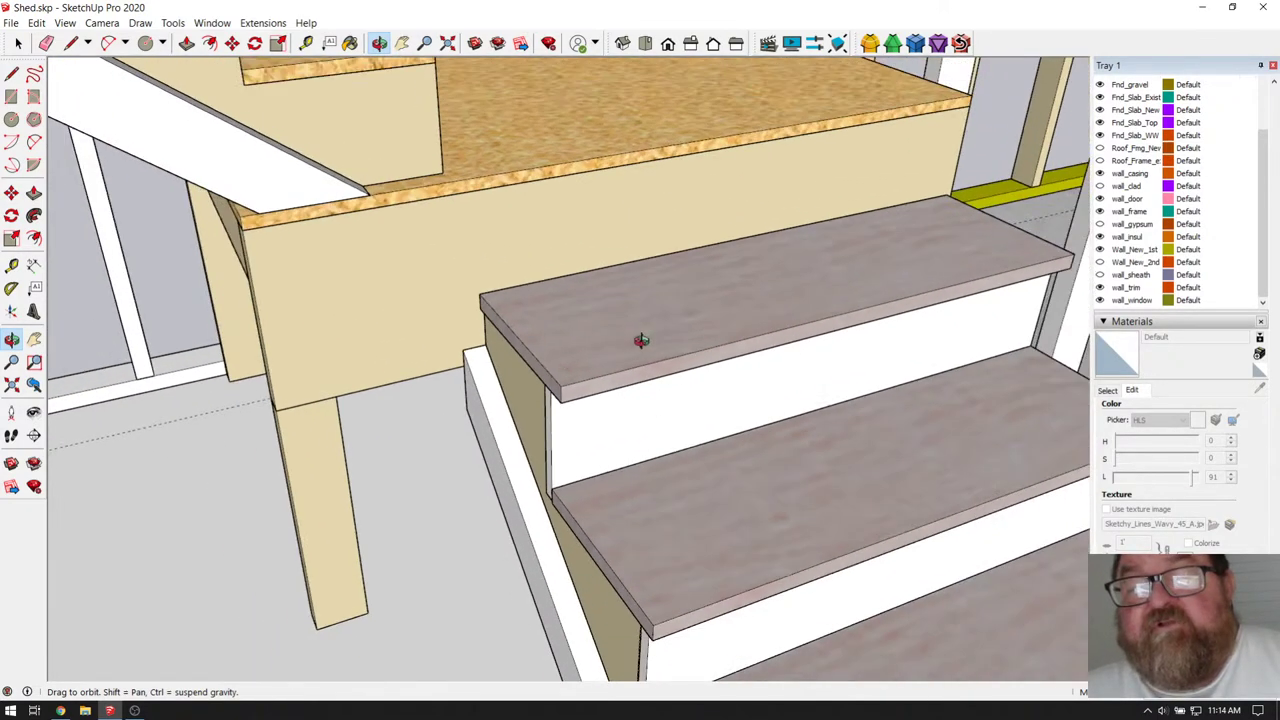
scroll(632, 365, "up", 5)
scroll(563, 391, "down", 5)
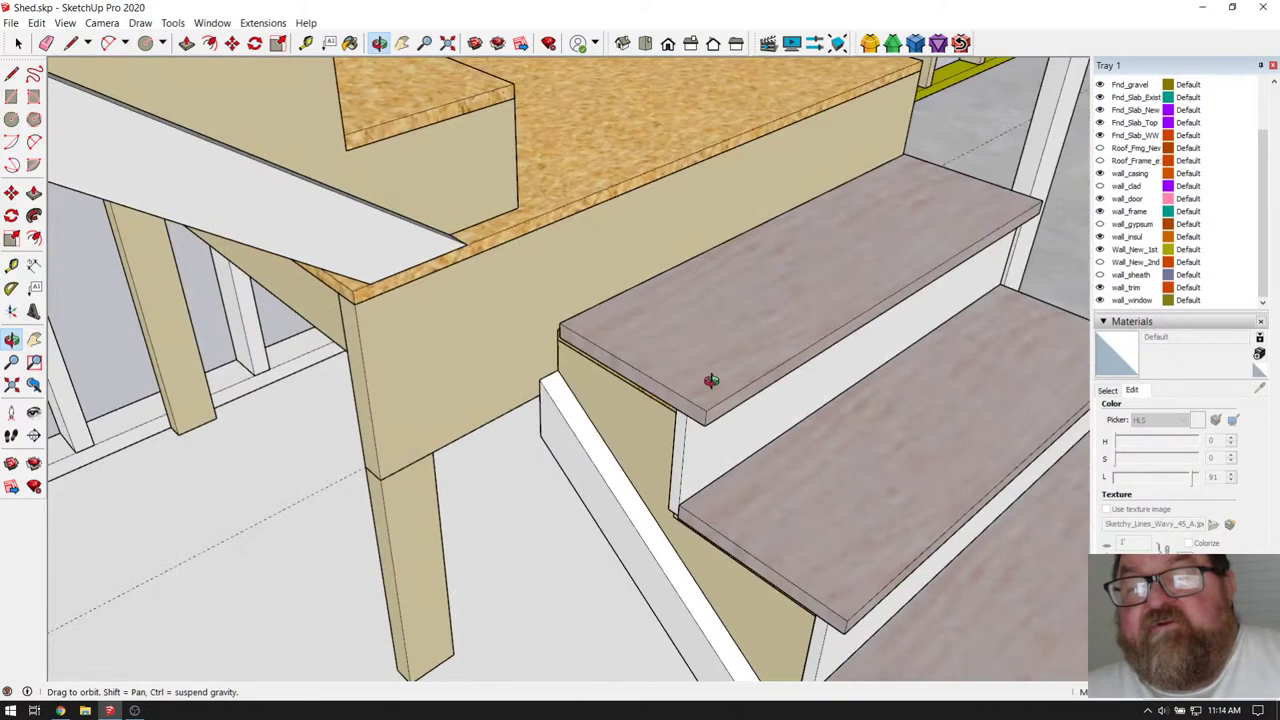
scroll(549, 383, "up", 5)
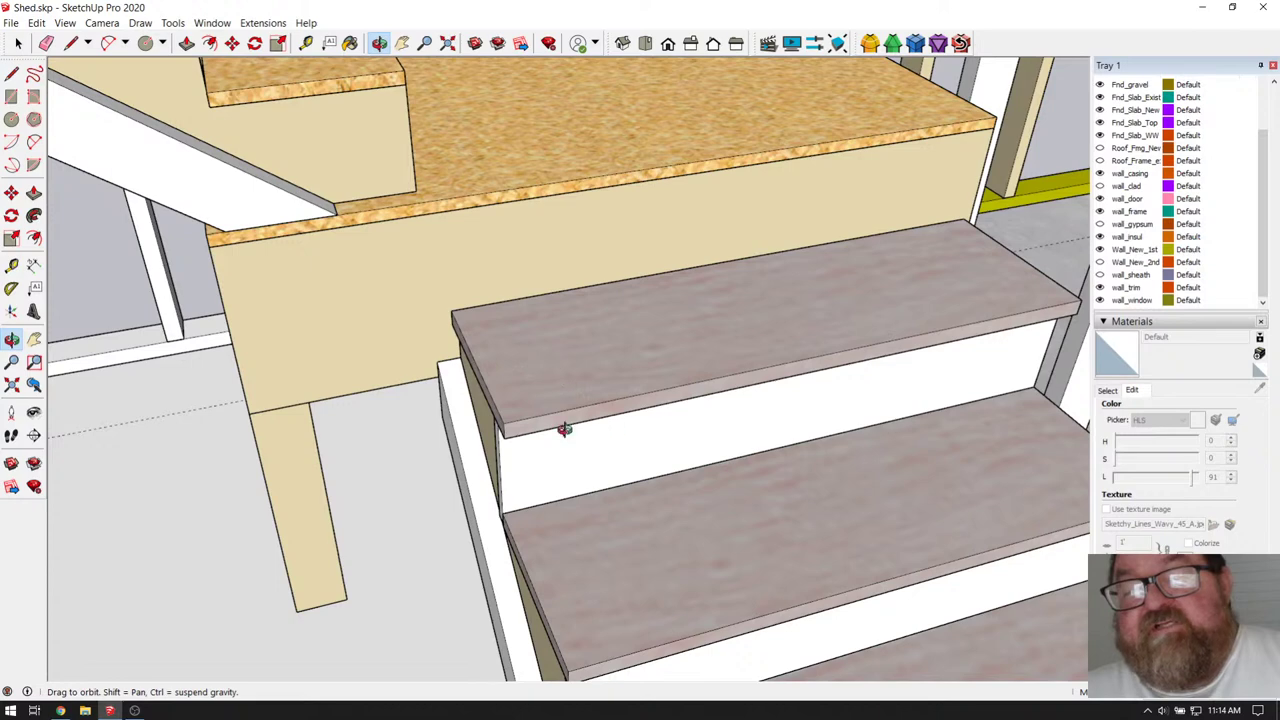
left_click_drag(668, 363, 707, 361)
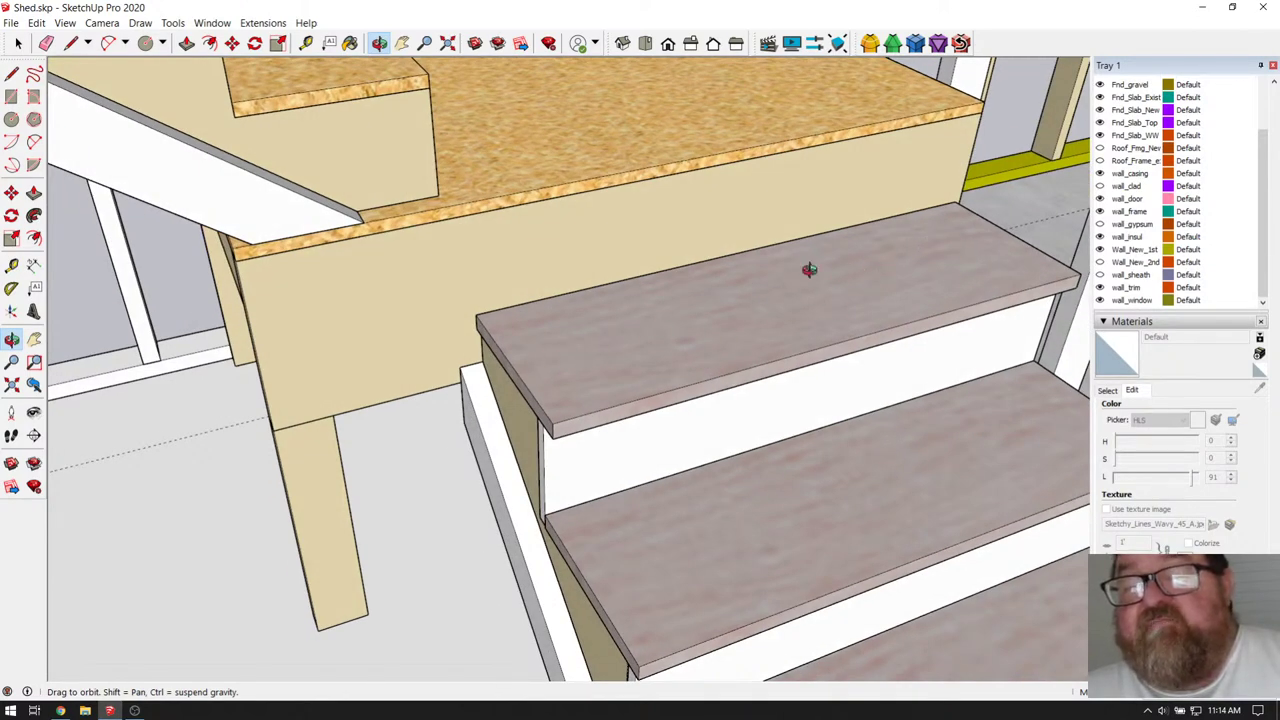
left_click_drag(809, 269, 437, 140)
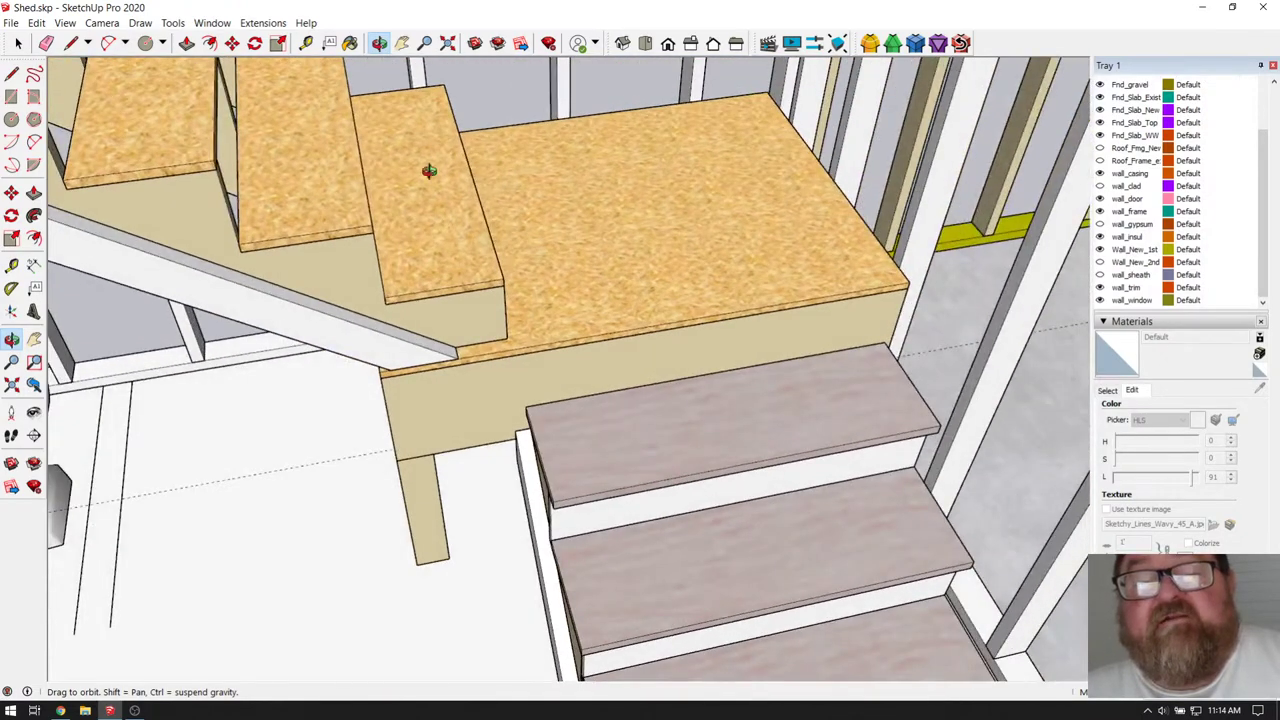
scroll(410, 149, "up", 5)
left_click_drag(383, 149, 411, 371)
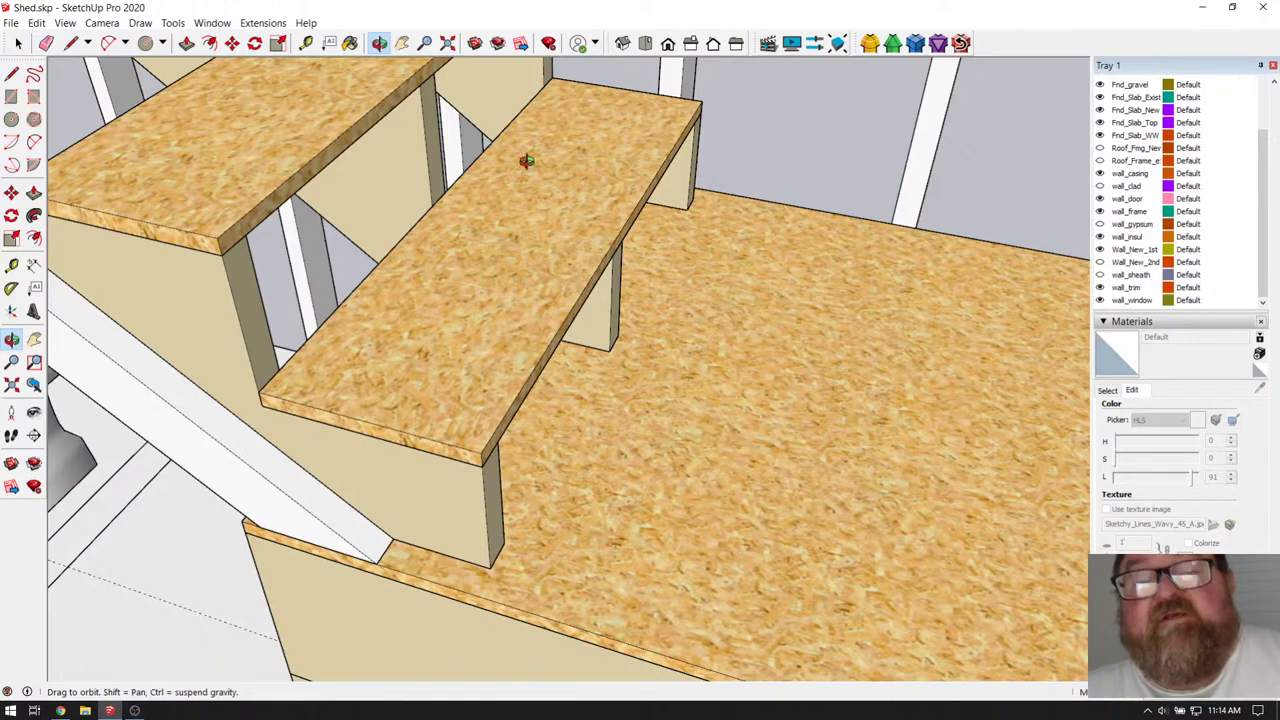
left_click_drag(589, 141, 520, 166)
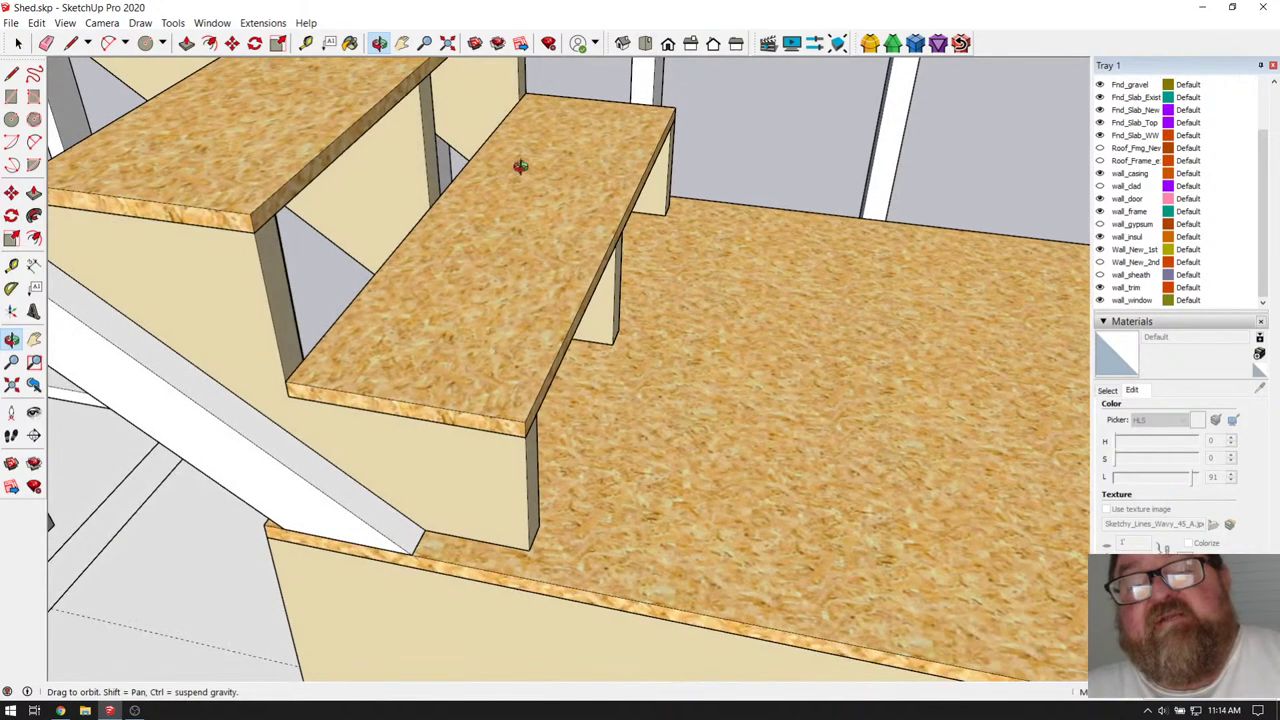
left_click_drag(438, 324, 870, 440)
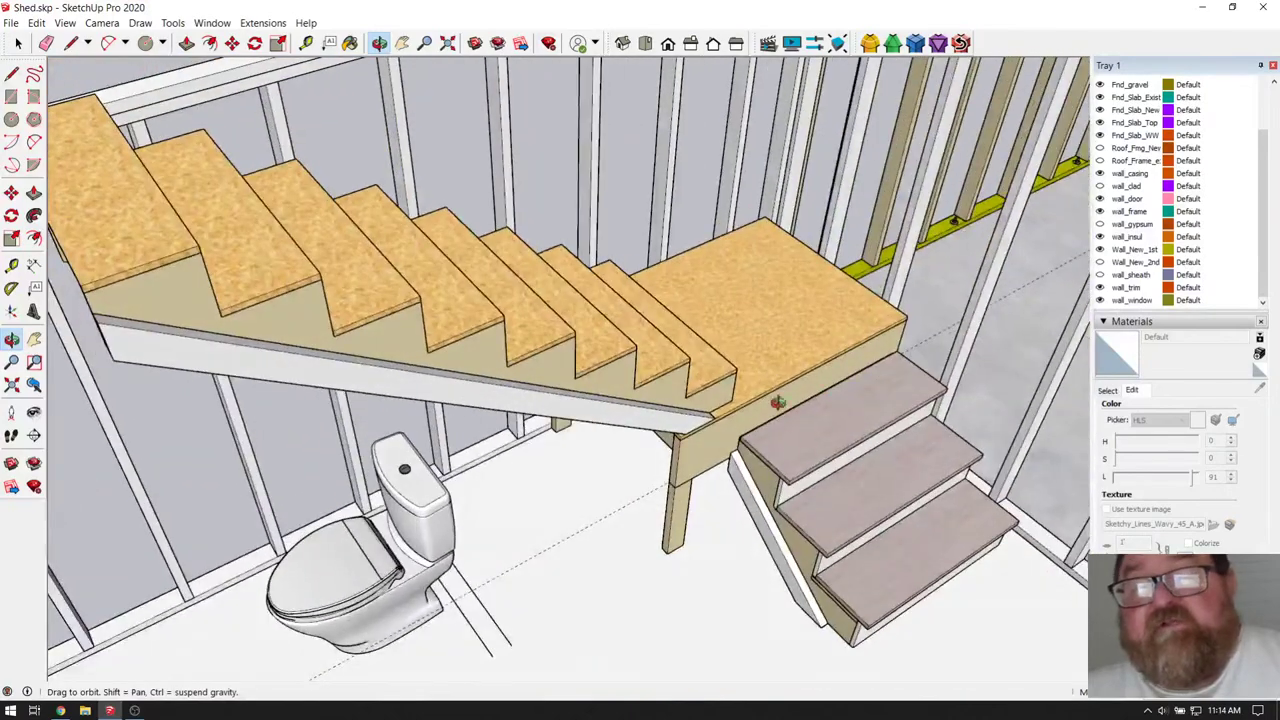
scroll(840, 490, "up", 6)
scroll(690, 340, "down", 5)
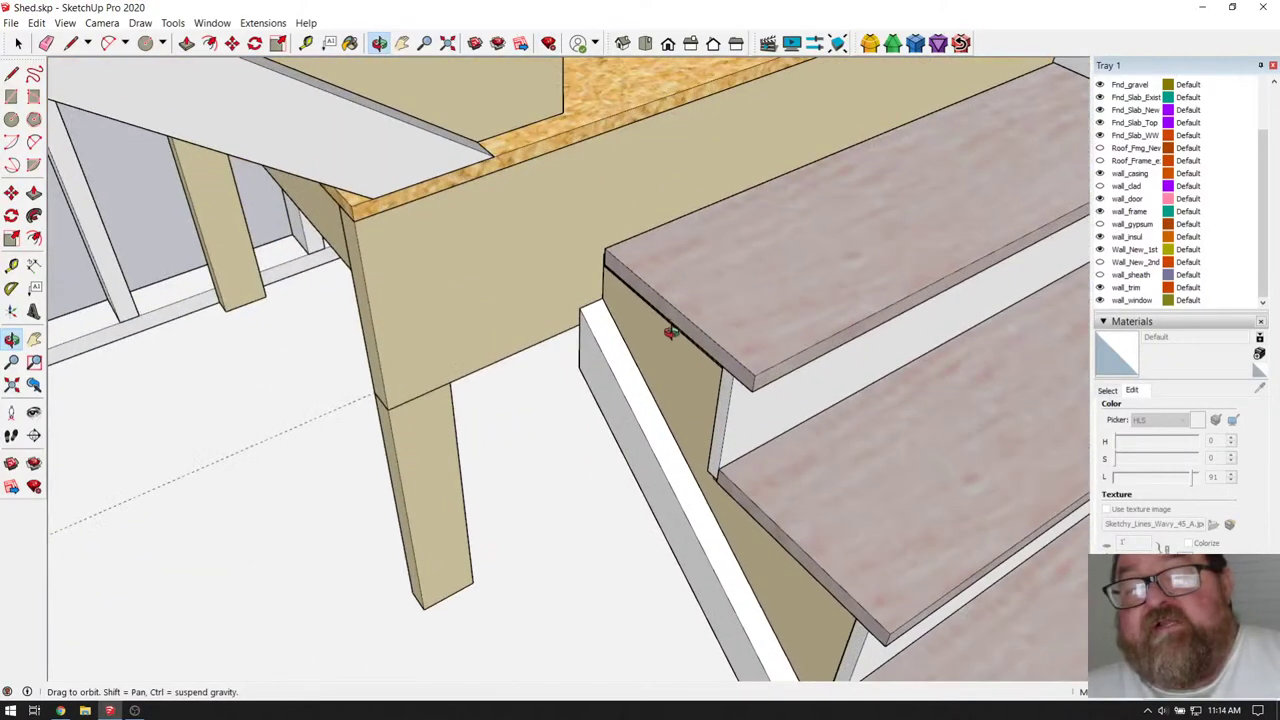
left_click_drag(689, 343, 832, 566)
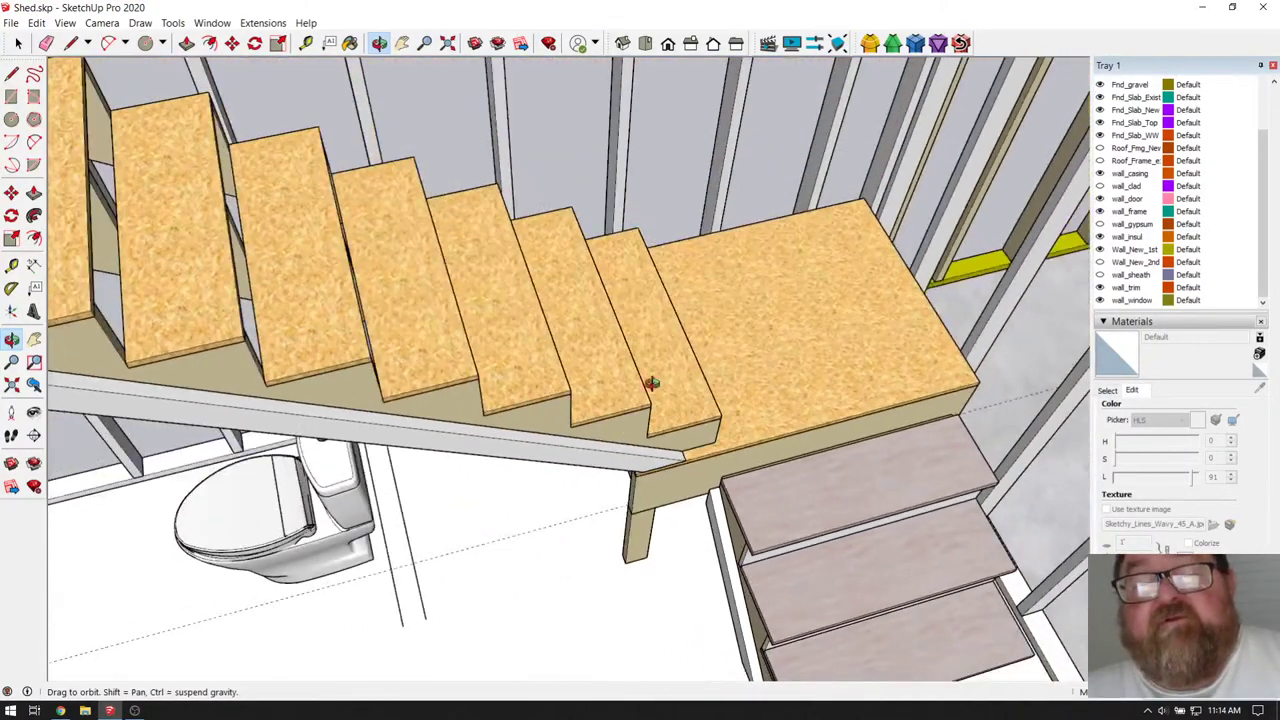
left_click_drag(651, 383, 783, 292)
left_click_drag(507, 310, 583, 249)
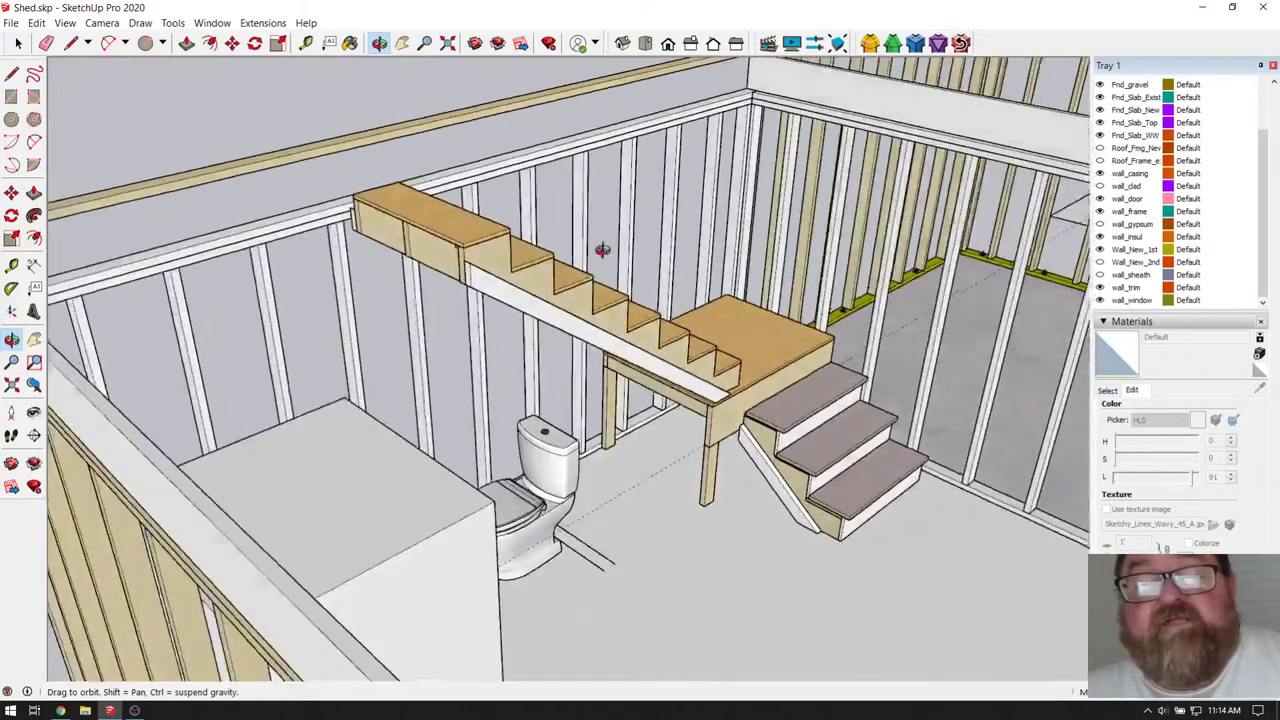
scroll(429, 222, "up", 8)
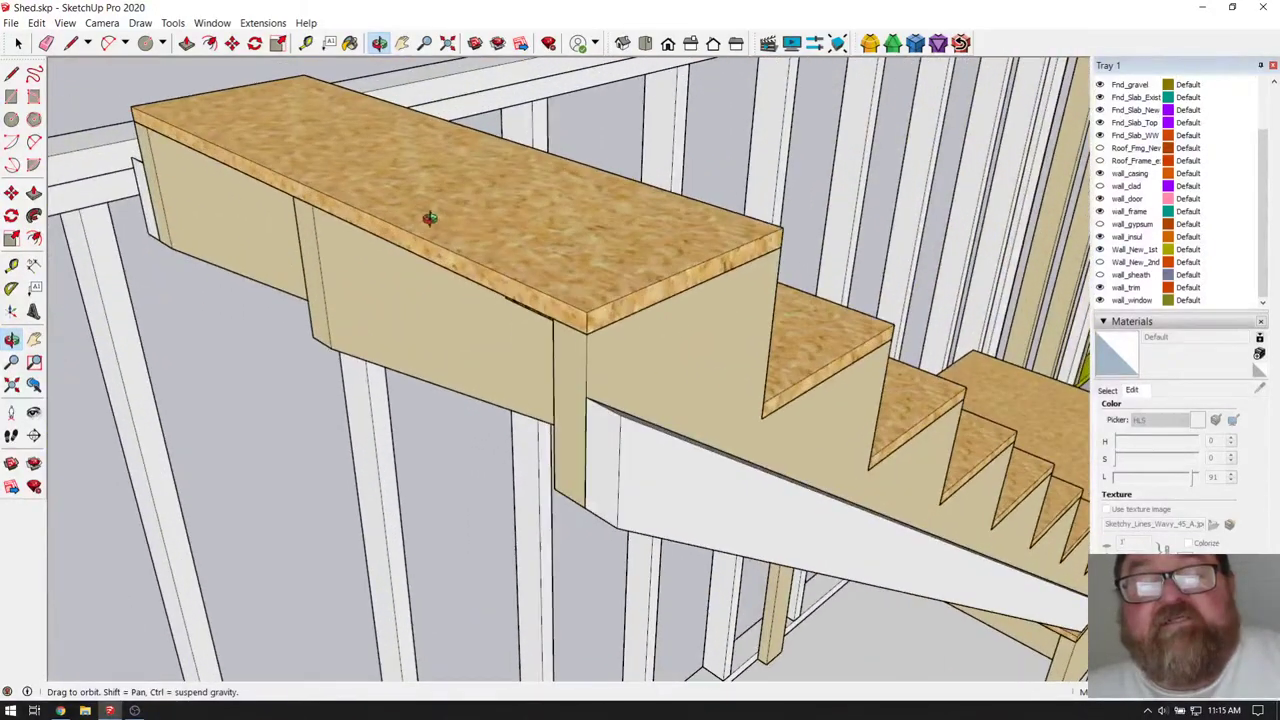
left_click_drag(429, 218, 607, 267)
left_click_drag(363, 425, 190, 443)
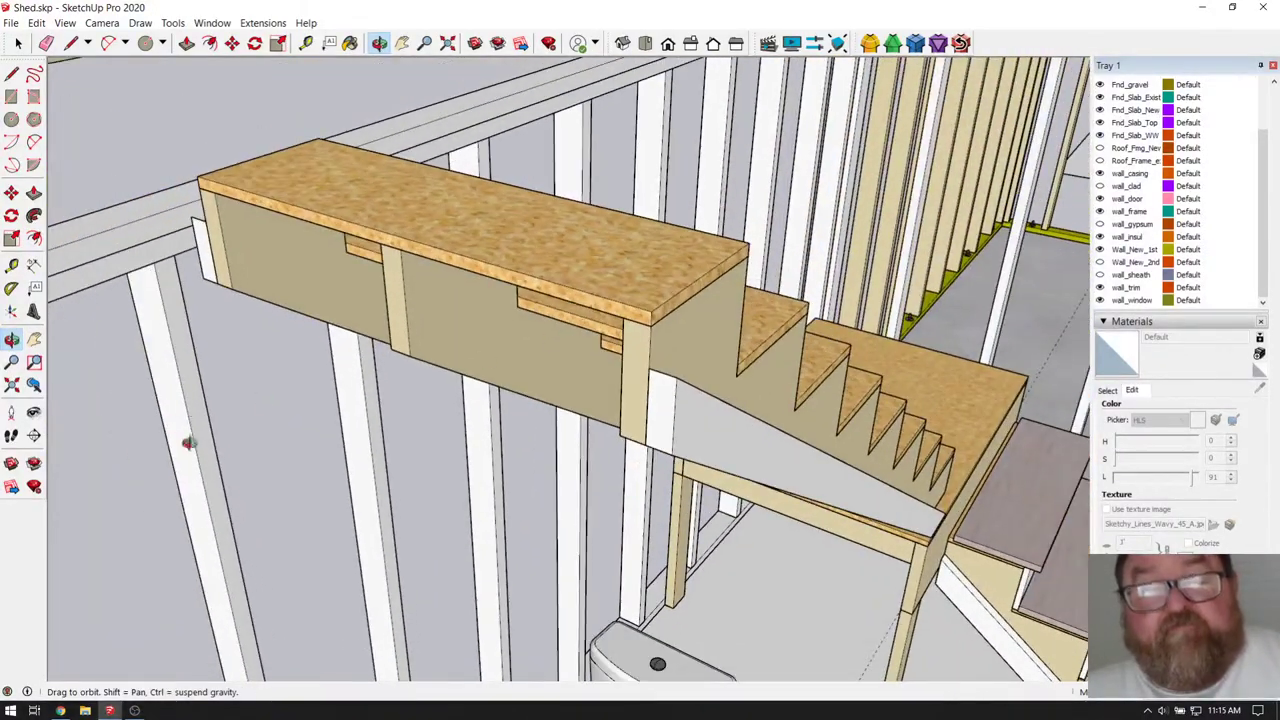
- Search Google for 'simpson angle brackets' in a new Chrome tab
left_click(60, 711)
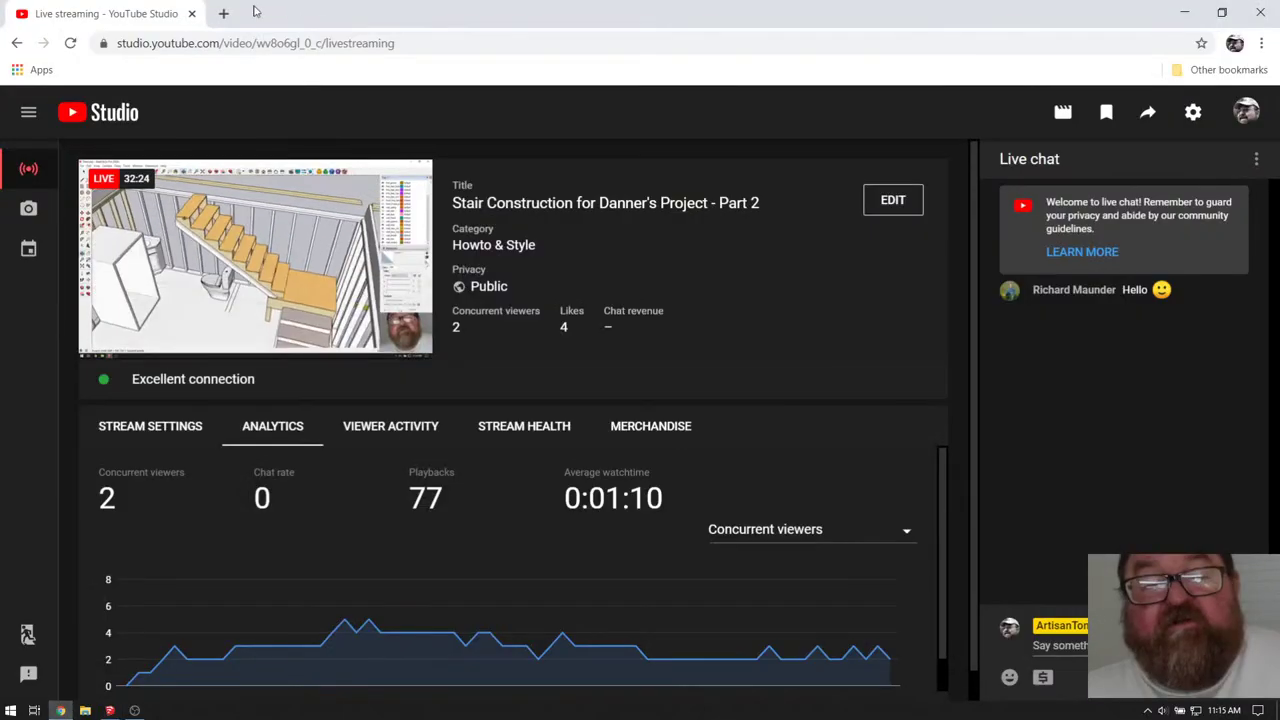
left_click(223, 13)
left_click(487, 351)
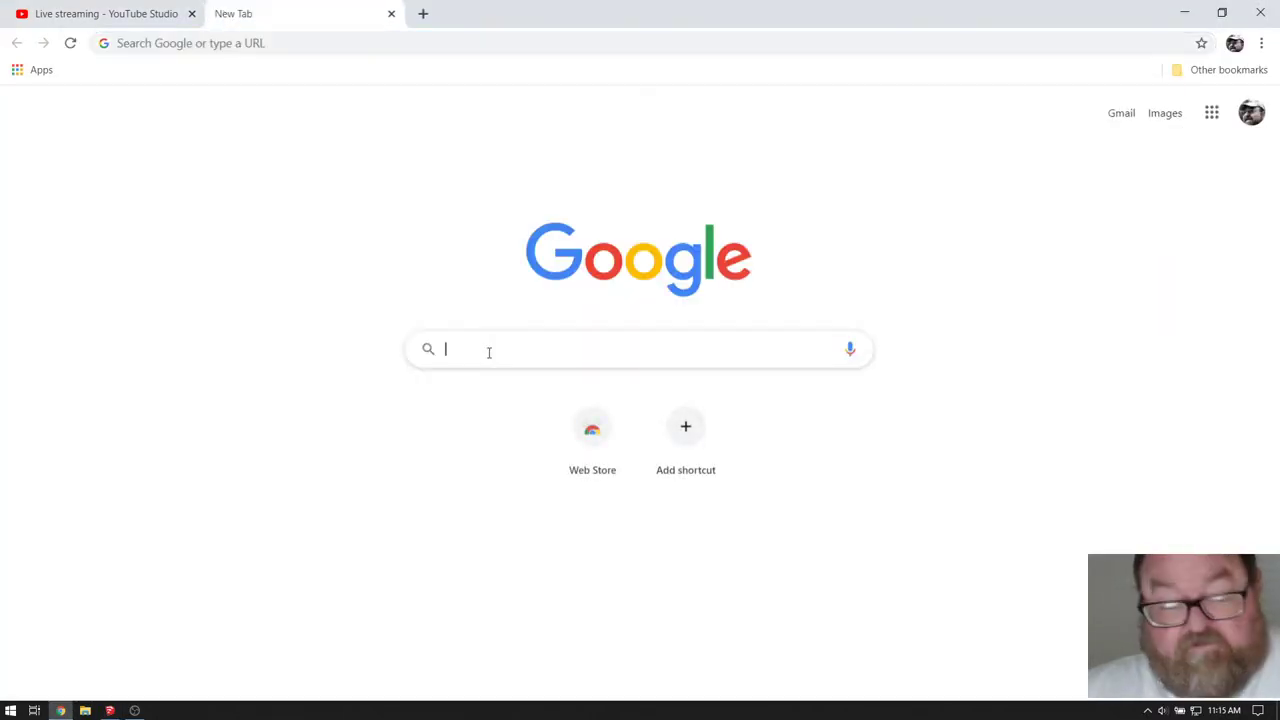
type("simpson ")
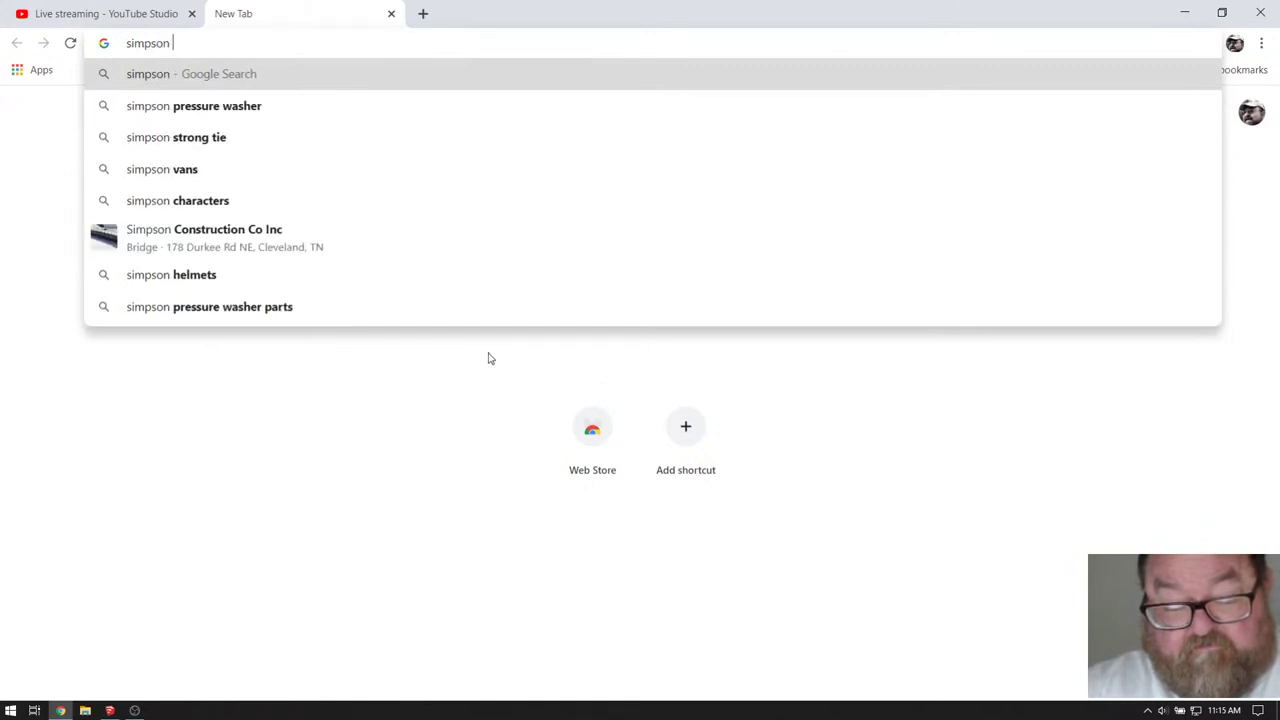
type("angle br")
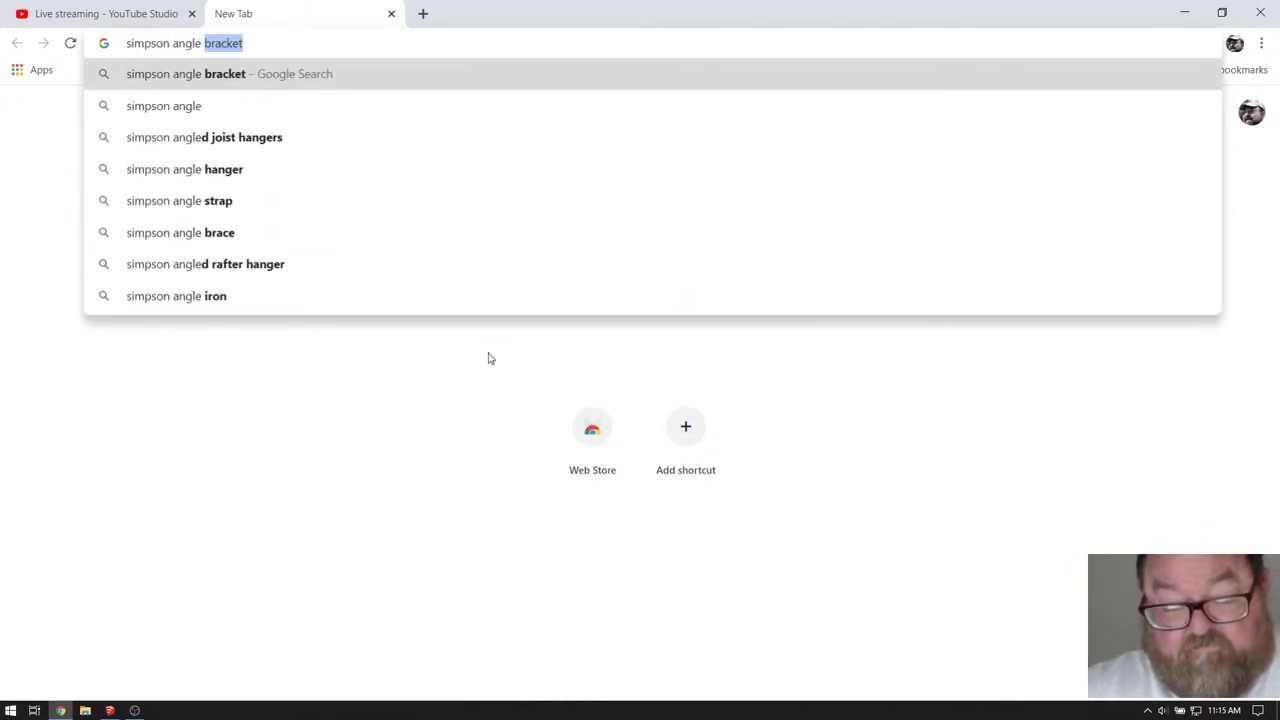
type("ackets")
key("Return")
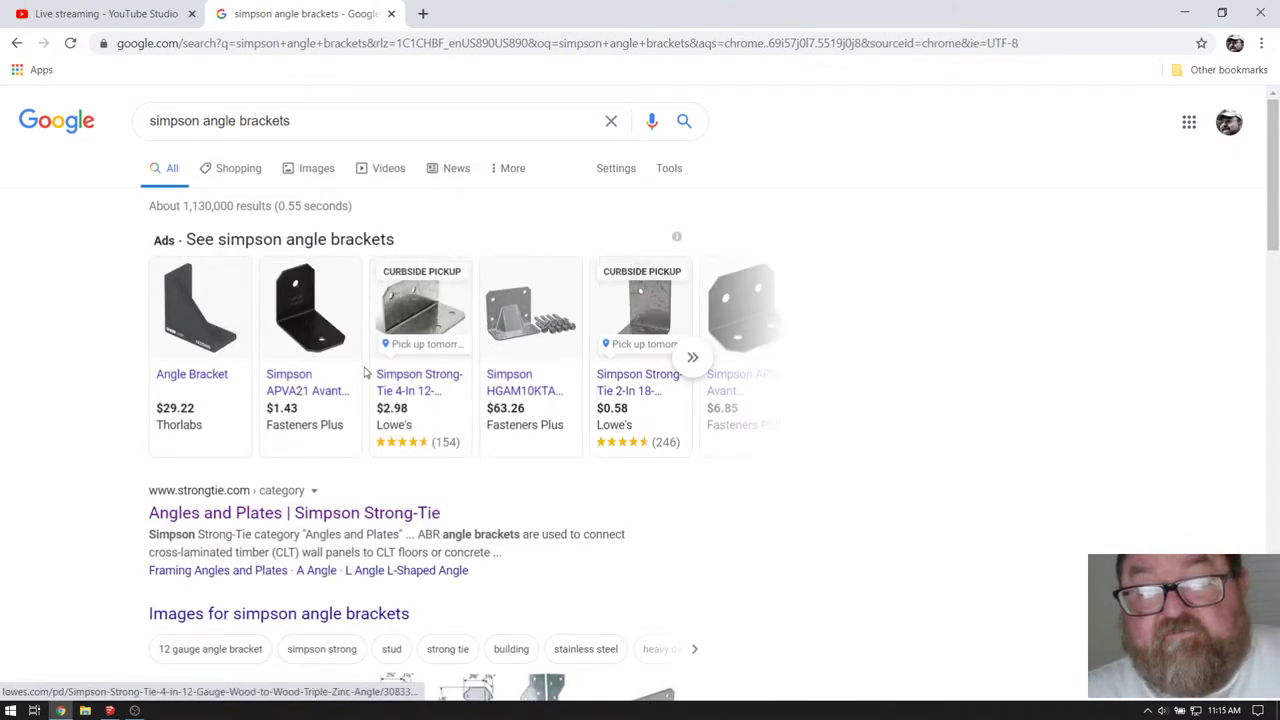
- Review the Lowe's listing for the Simpson Strong-Tie ML24Z zinc angle, then return to SketchUp
left_click(418, 327)
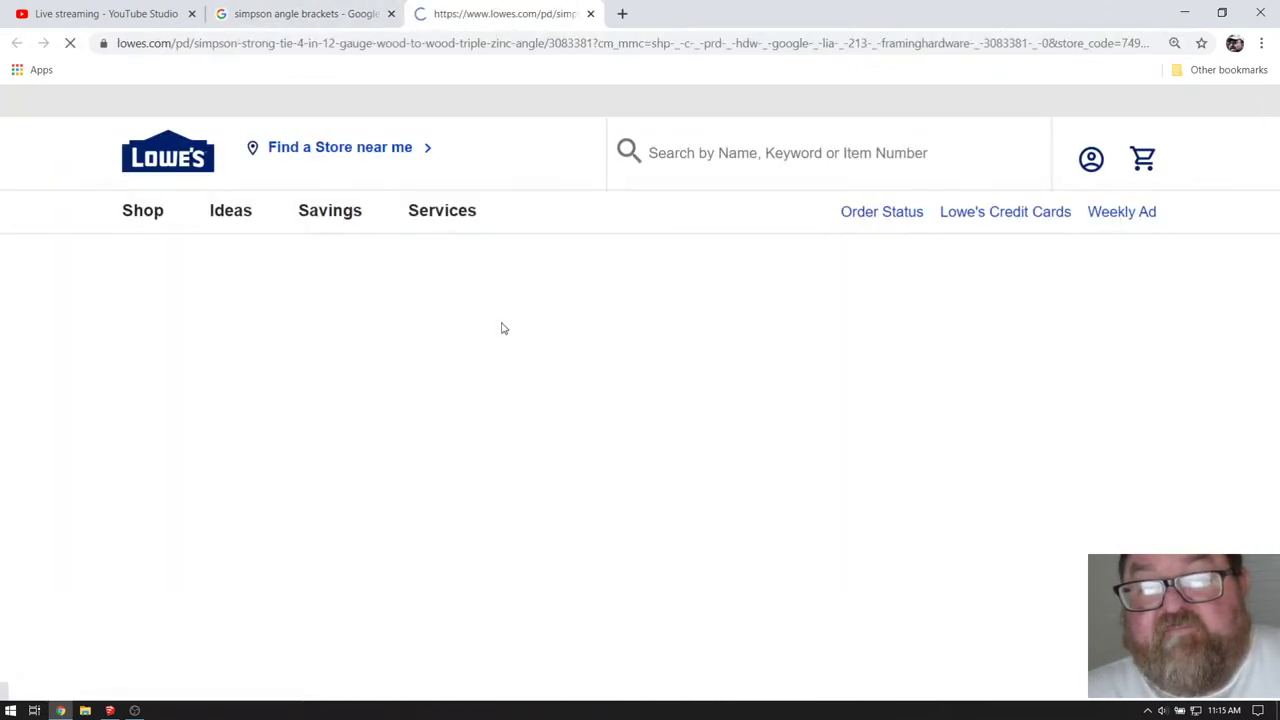
scroll(550, 344, "down", 3)
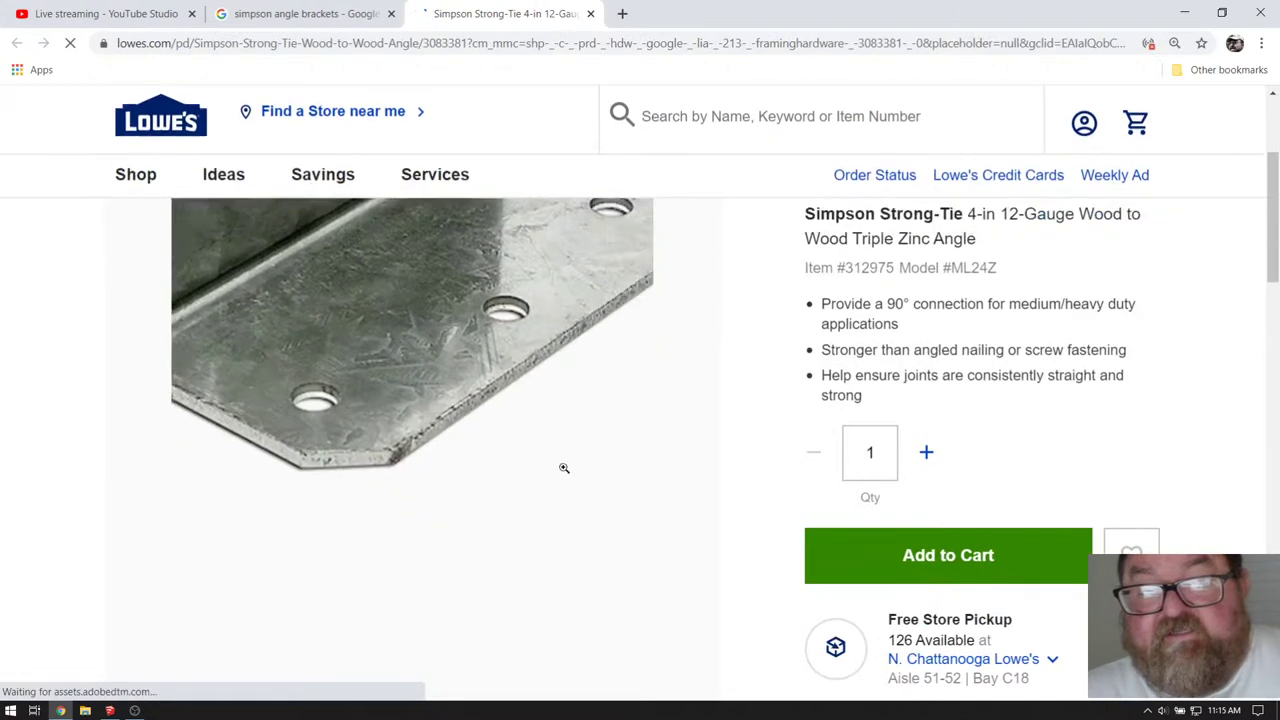
scroll(560, 380, "down", 2)
scroll(105, 320, "up", 2)
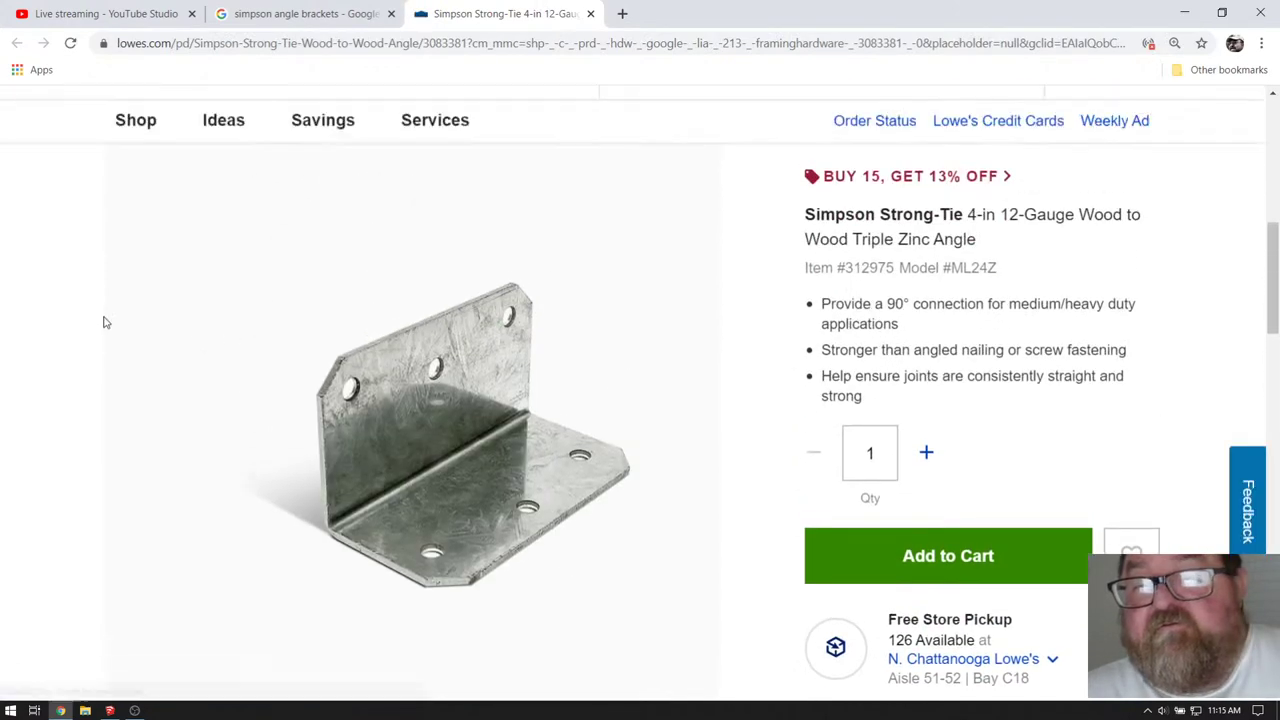
scroll(113, 318, "up", 2)
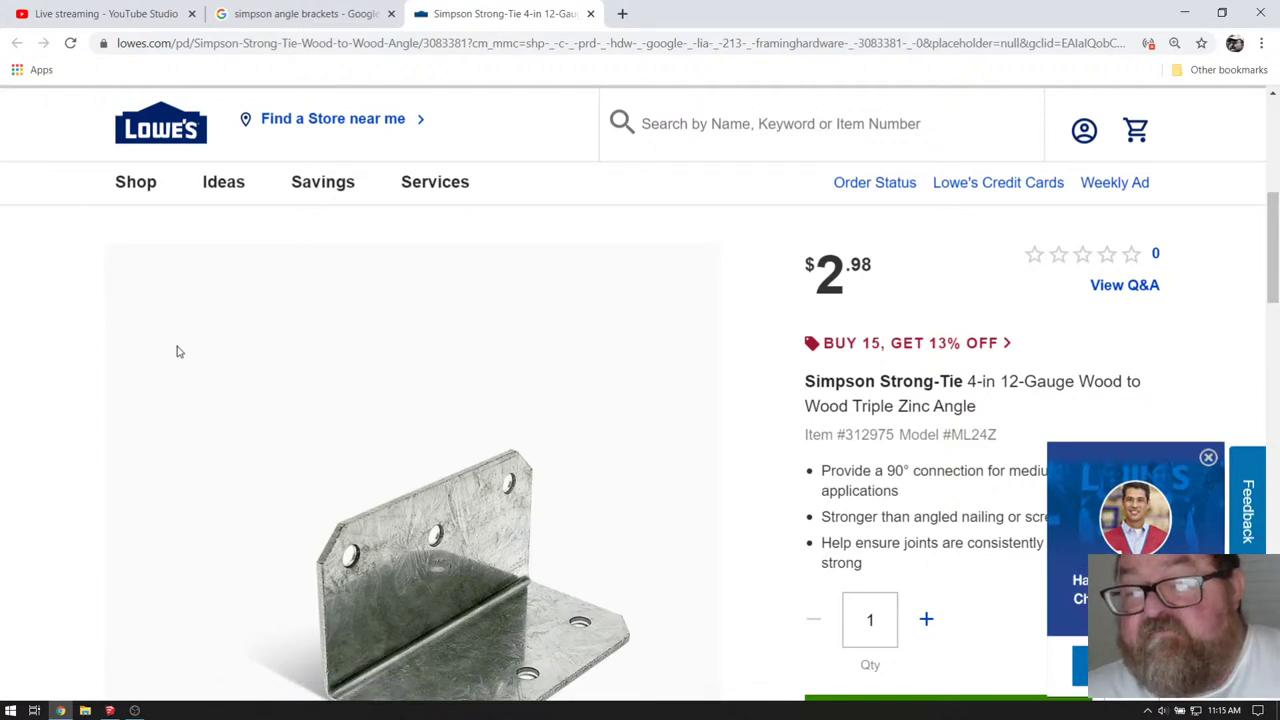
scroll(625, 357, "down", 1)
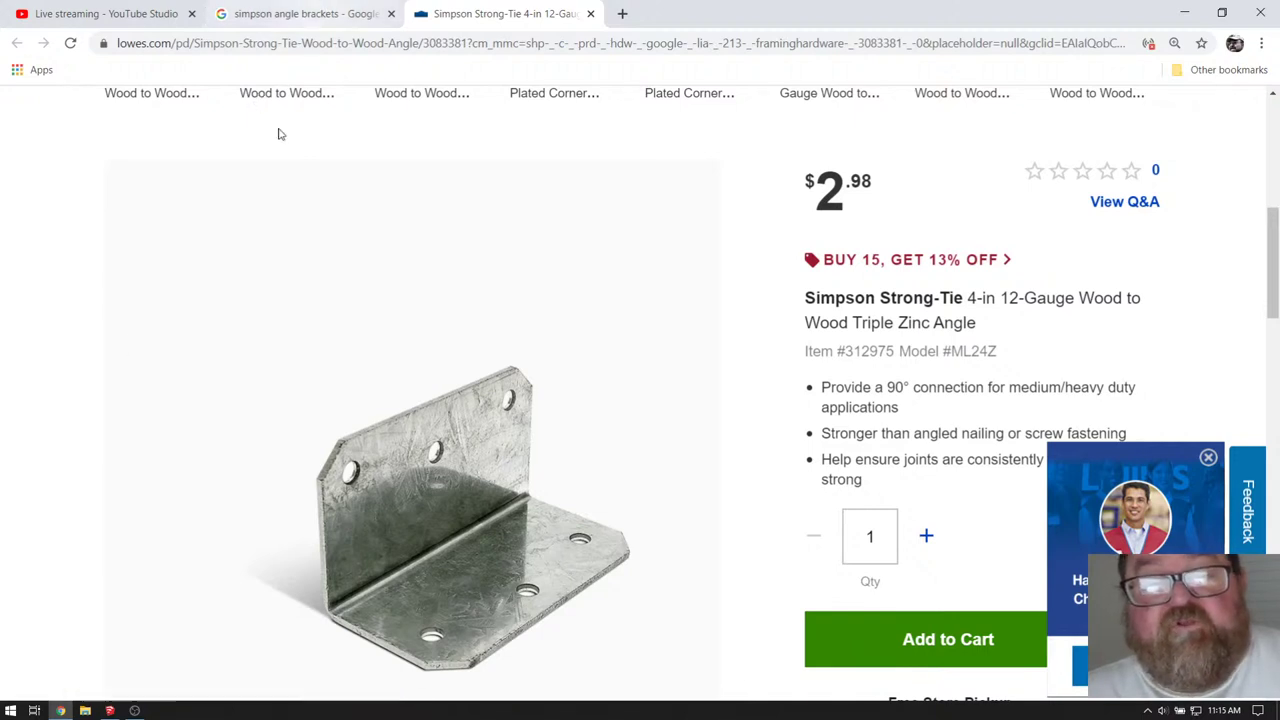
left_click(110, 711)
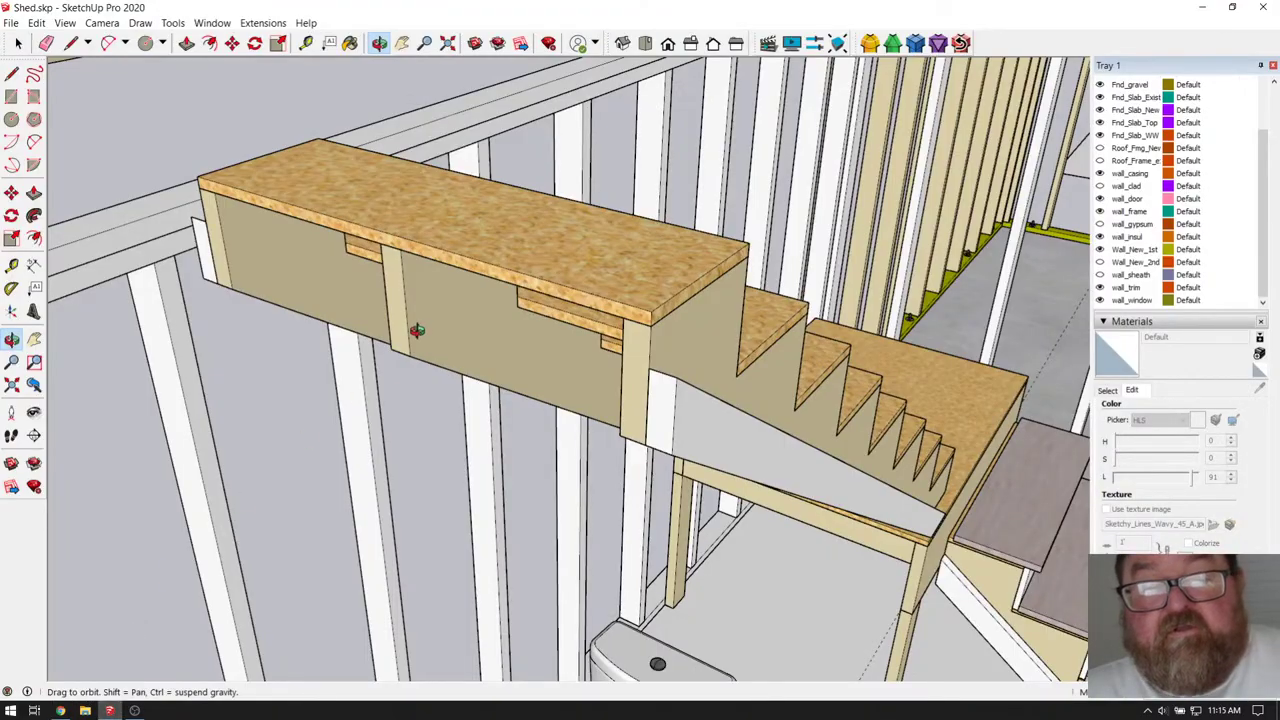
- Turn on the Floor_frmg_exist tag and inspect the existing floor framing
mouse_move(412, 338)
left_mouse_down()
mouse_move(321, 271)
mouse_move(503, 389)
mouse_move(521, 590)
mouse_move(452, 308)
left_mouse_up()
scroll(450, 295, "up", 5)
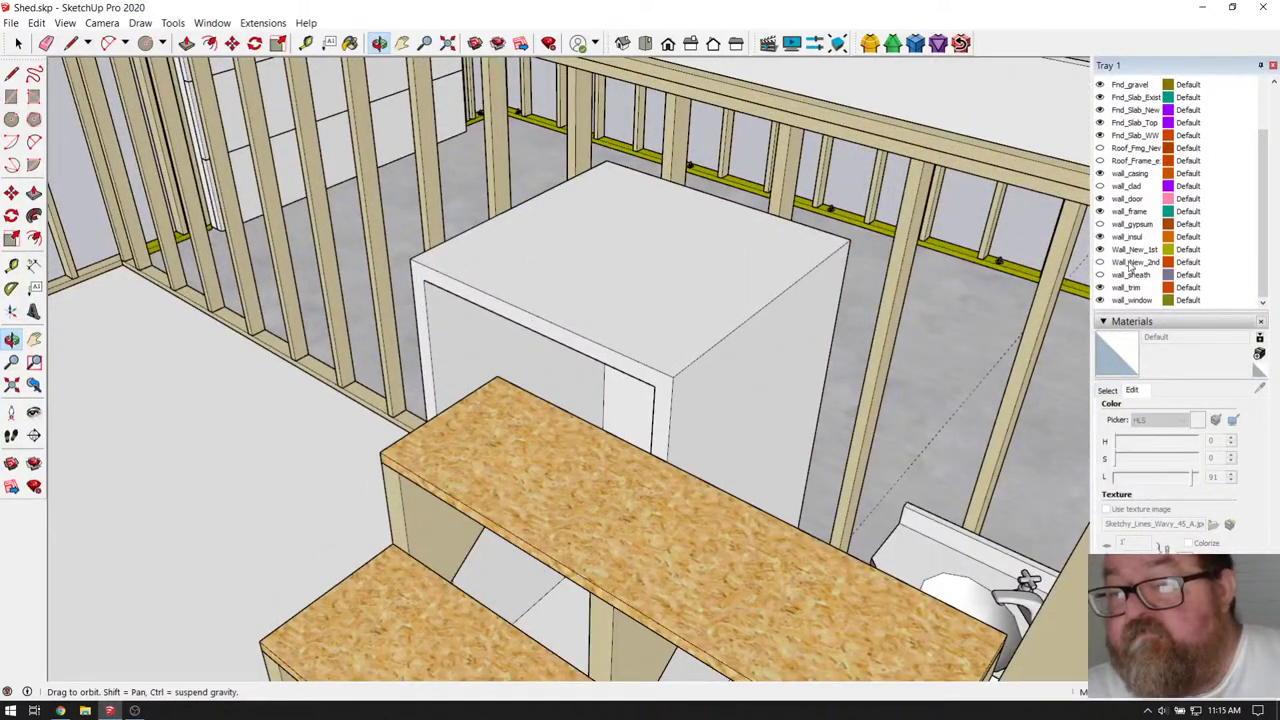
scroll(1131, 265, "up", 5)
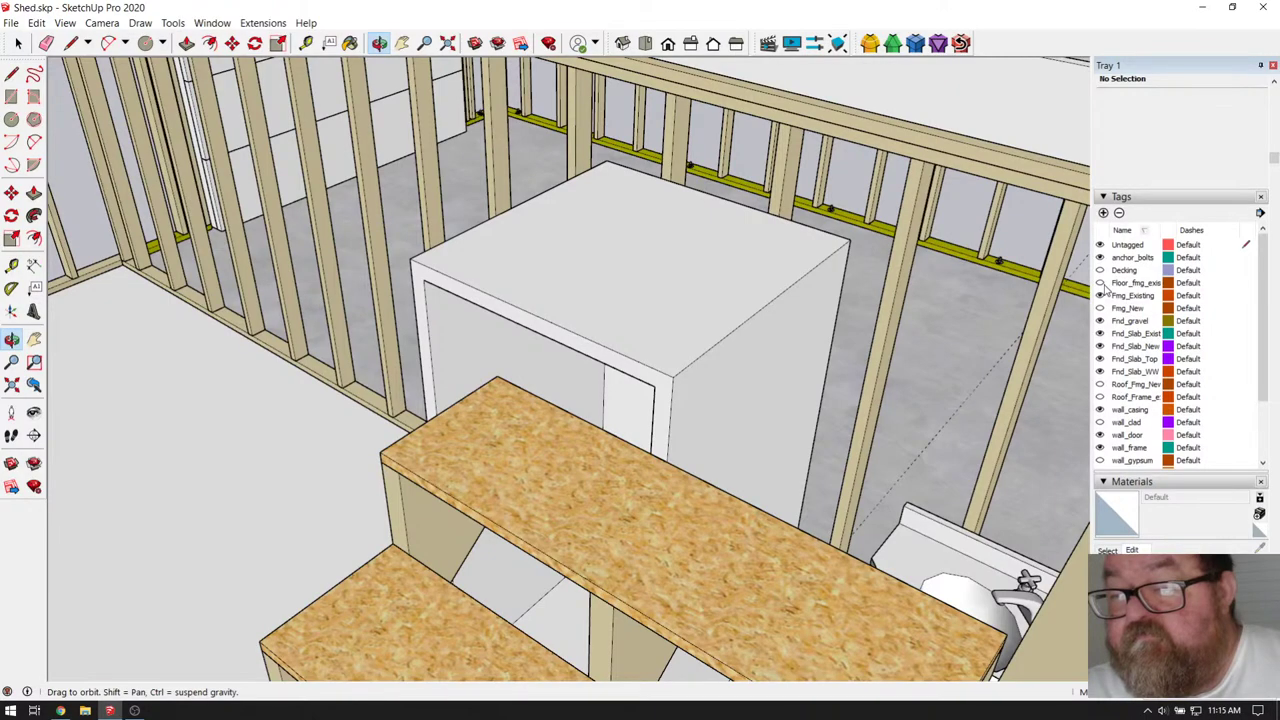
left_click(1101, 284)
left_click_drag(600, 412, 488, 342)
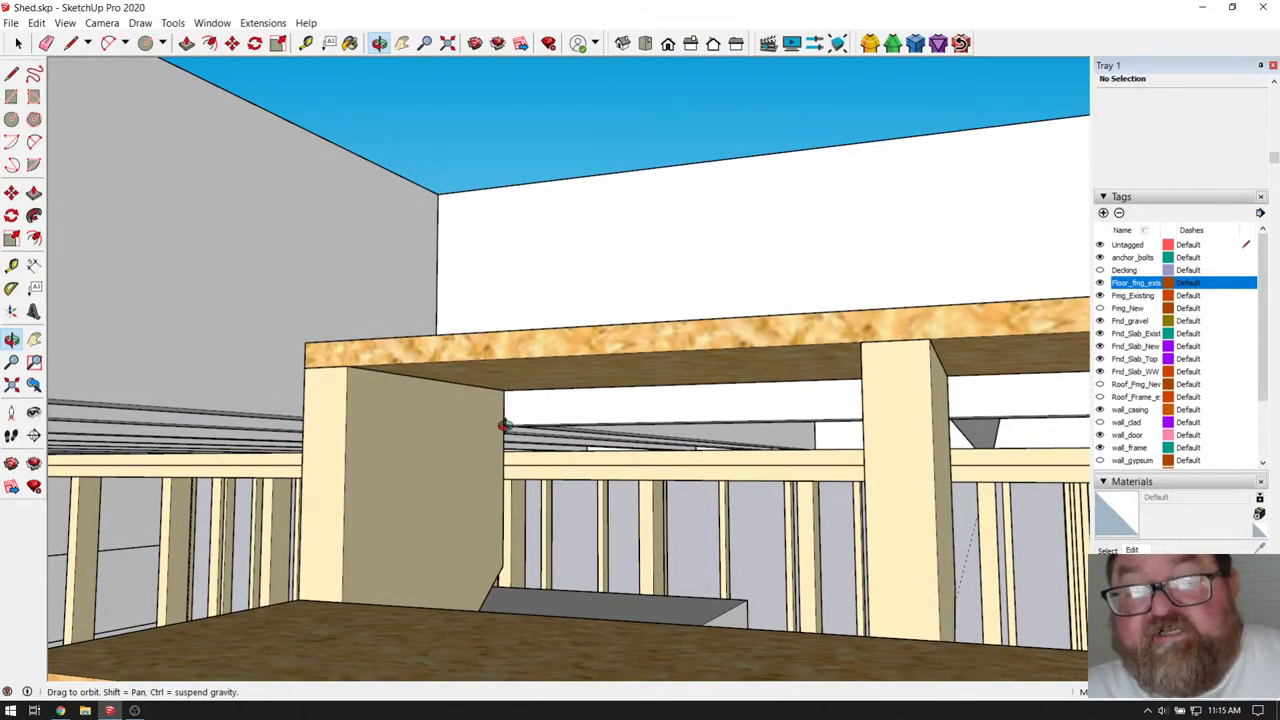
left_click_drag(505, 425, 510, 392)
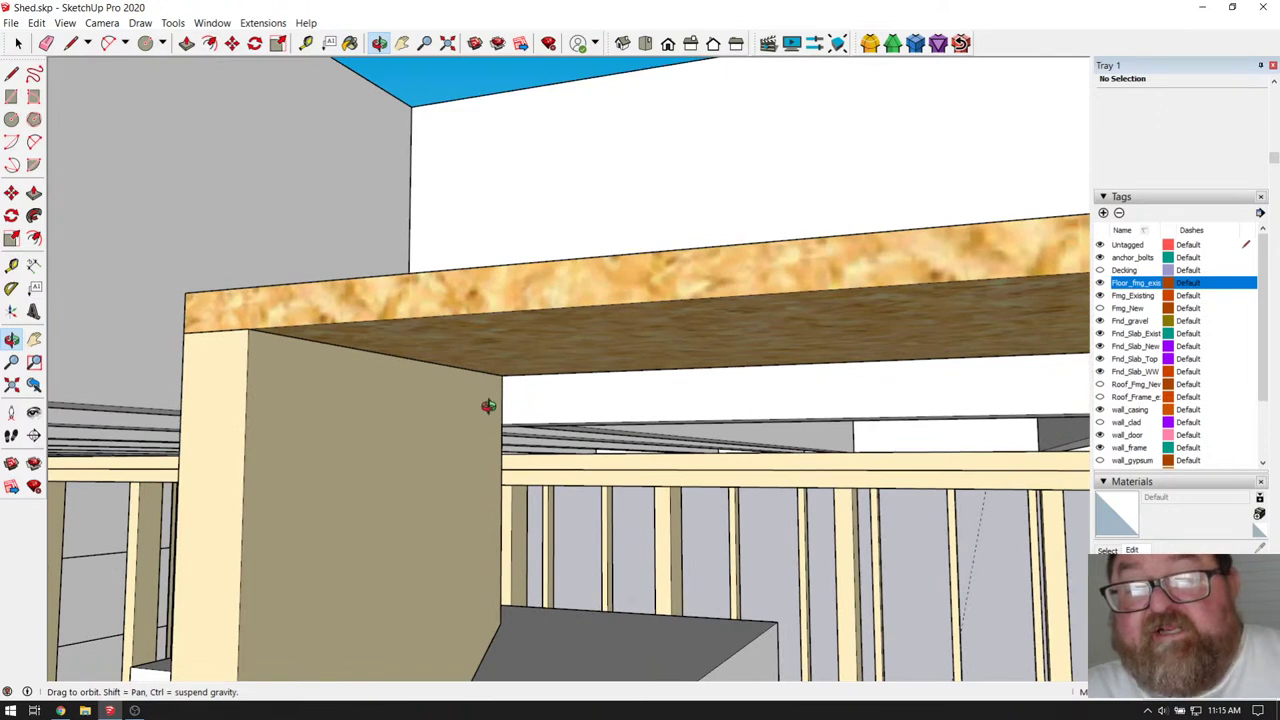
left_click_drag(558, 399, 484, 271)
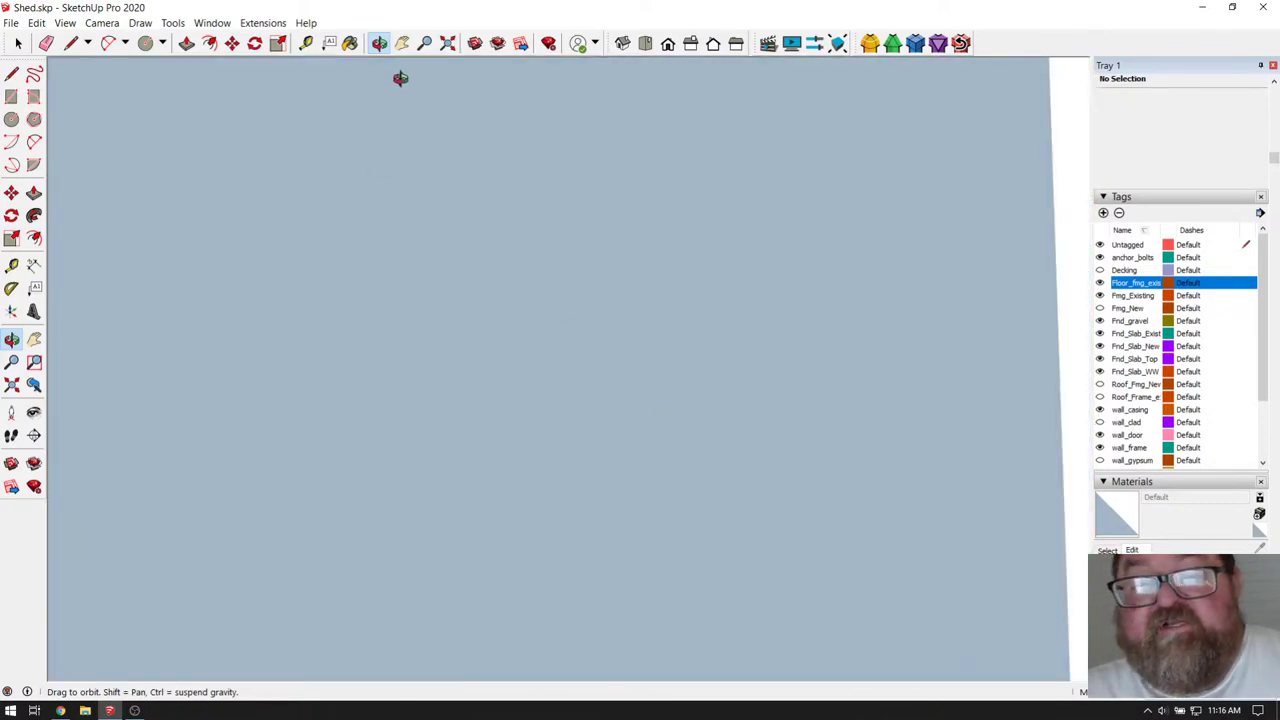
left_click_drag(406, 117, 540, 242)
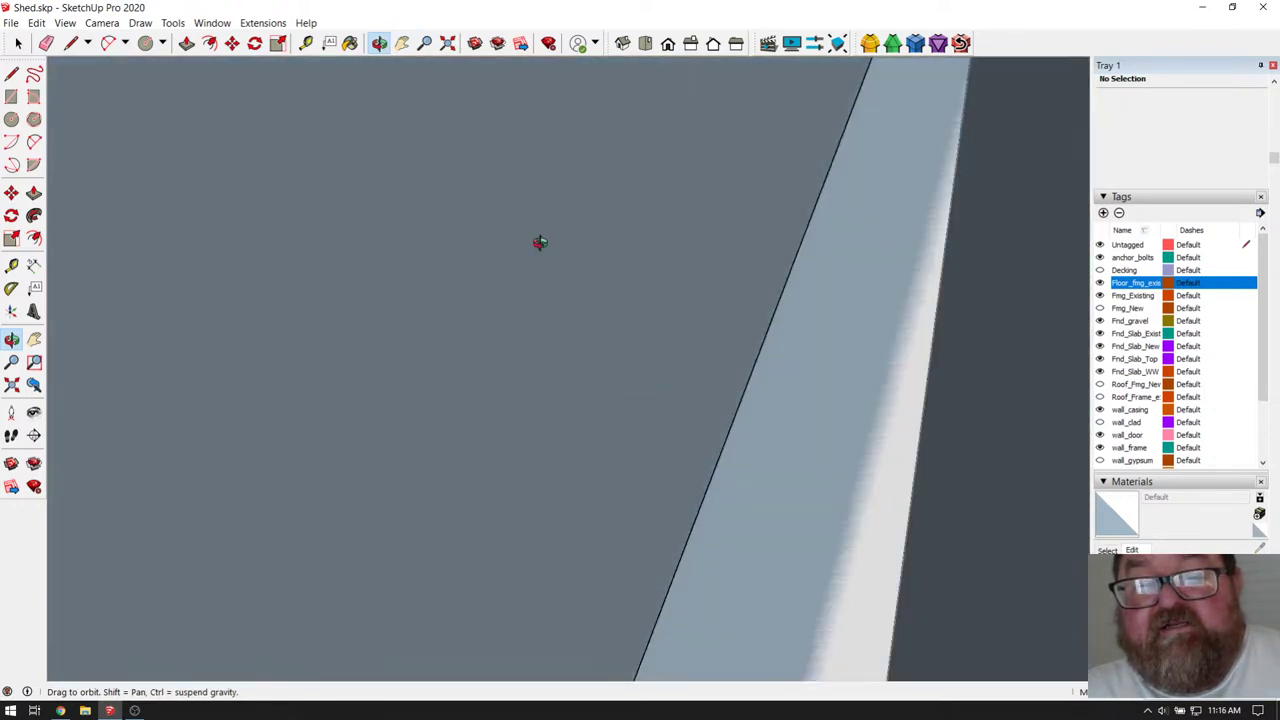
- Make the Fmg_New tag visible to show the new wall framing
left_click(447, 43)
left_click_drag(777, 236, 778, 172)
scroll(778, 172, "up", 3)
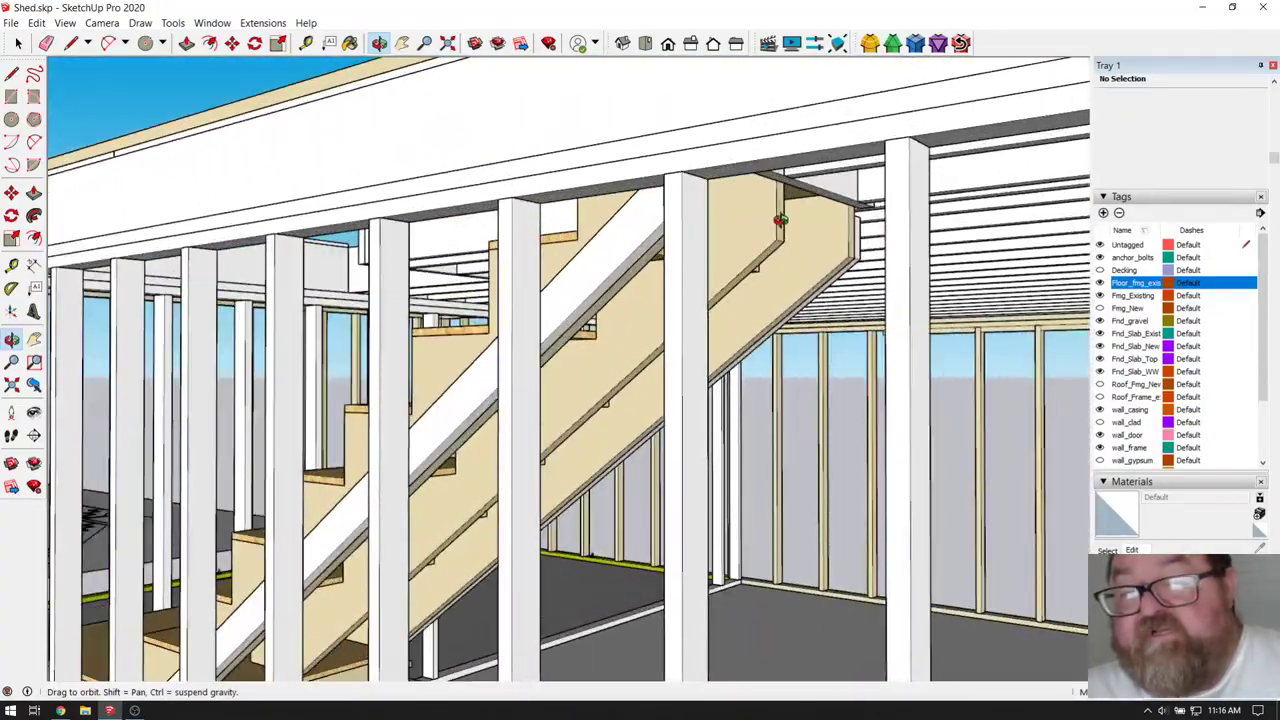
left_click(1101, 309)
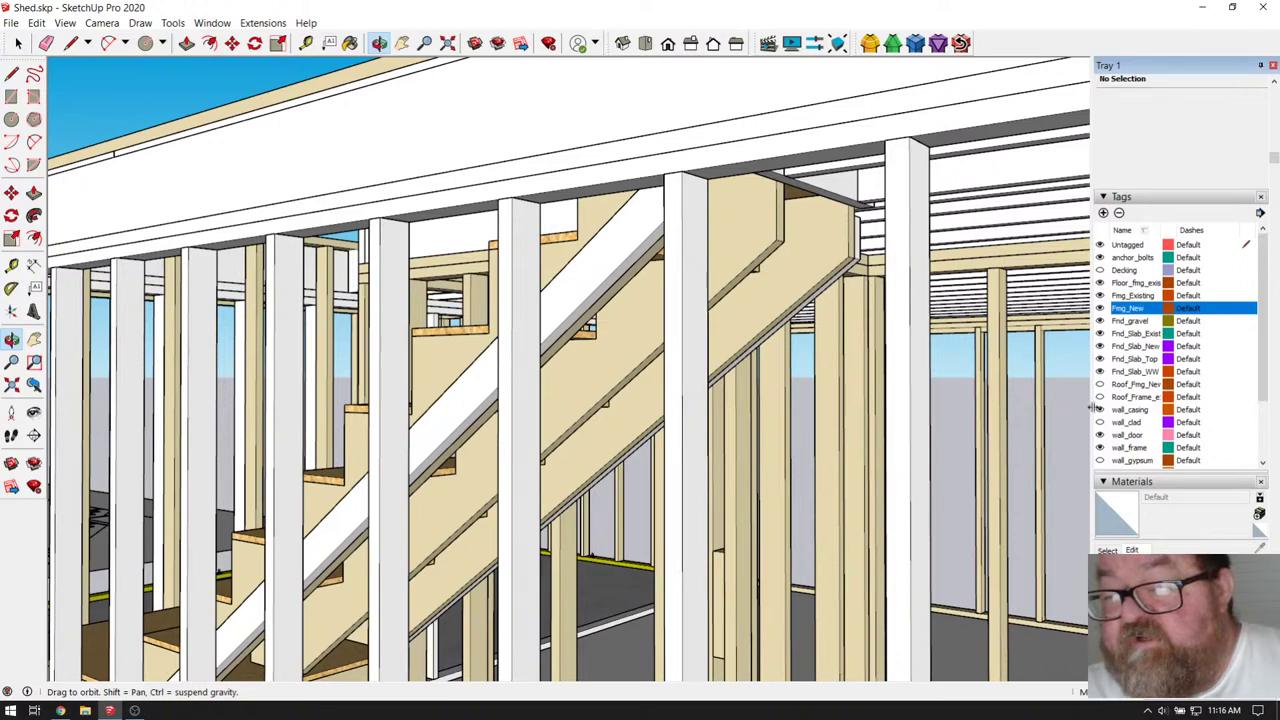
left_click_drag(778, 371, 609, 546)
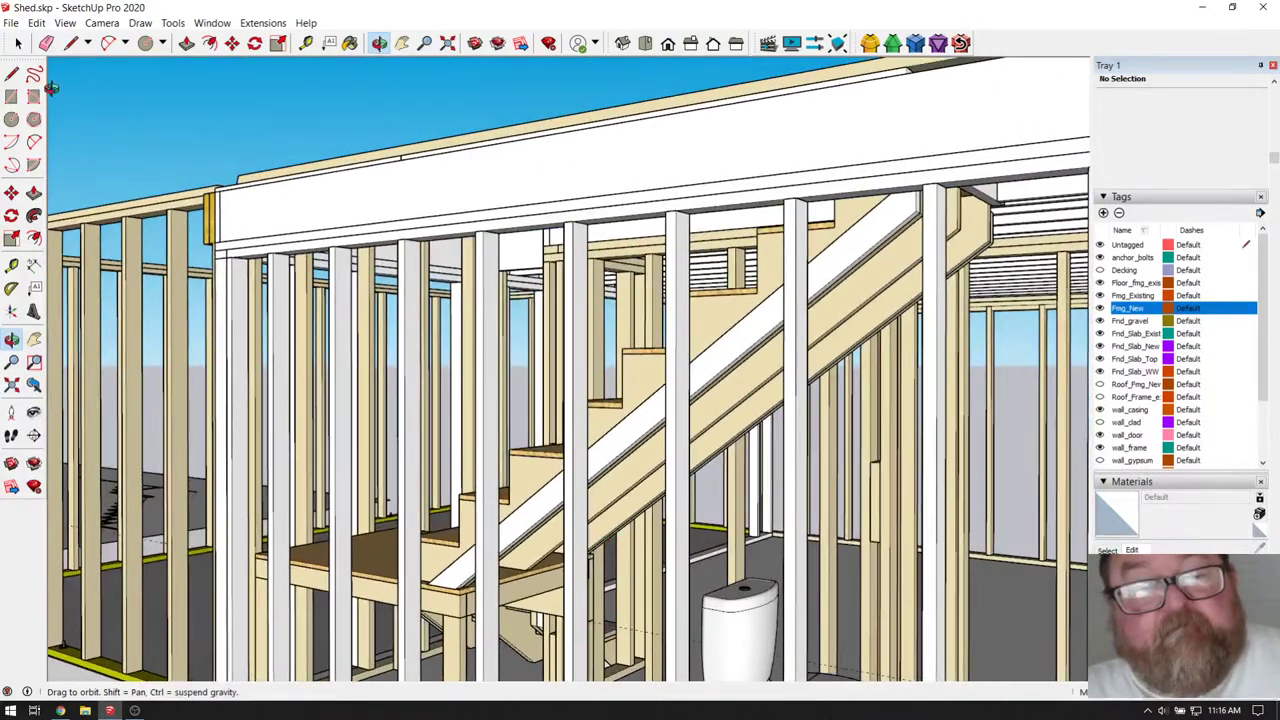
- Copy a board from inside the stair platform group
left_click(18, 43)
left_click(524, 596)
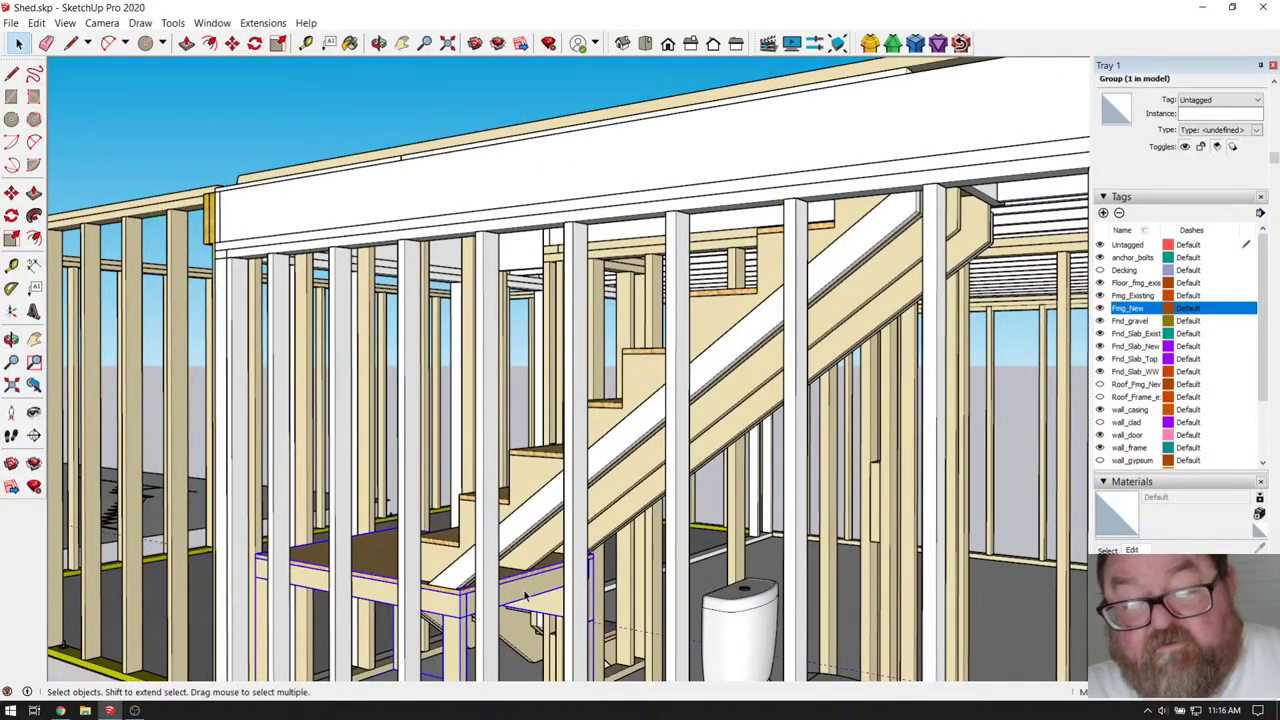
double_click(524, 596)
left_click(540, 592)
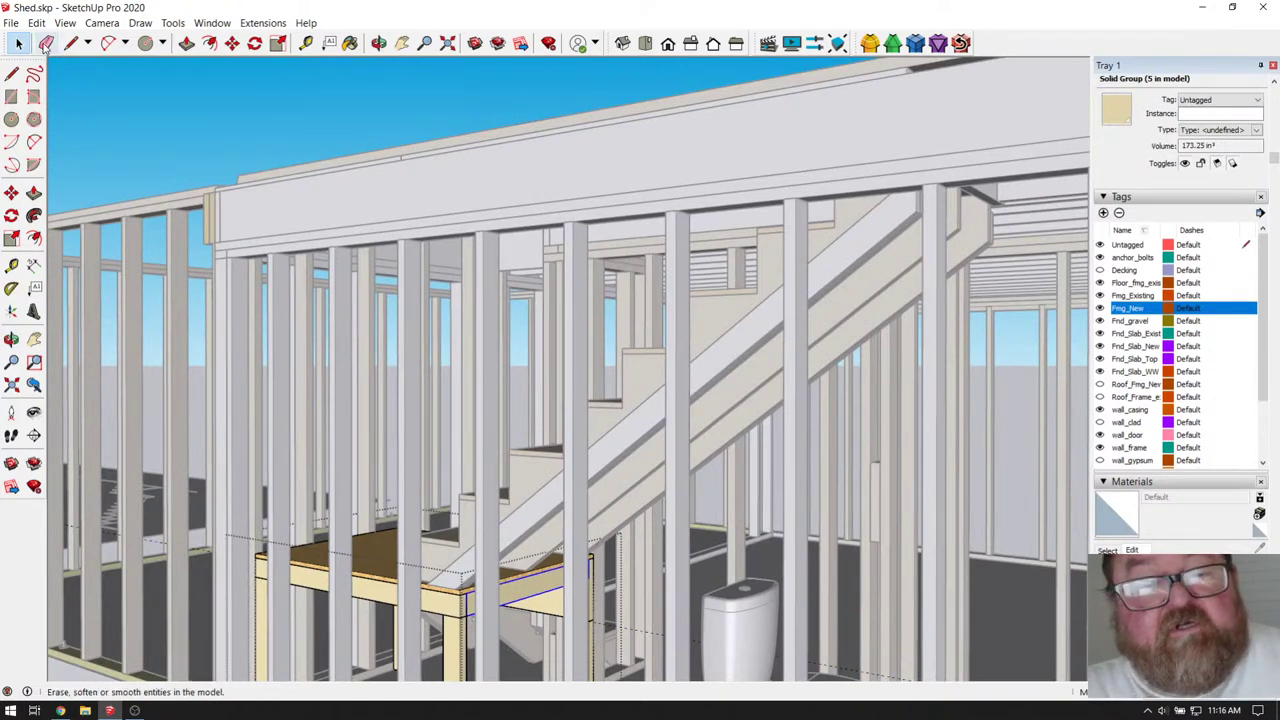
left_click(36, 22)
left_click(70, 90)
- Exit the group and paste the copied board onto the header beam
middle_click_drag(110, 220, 595, 197)
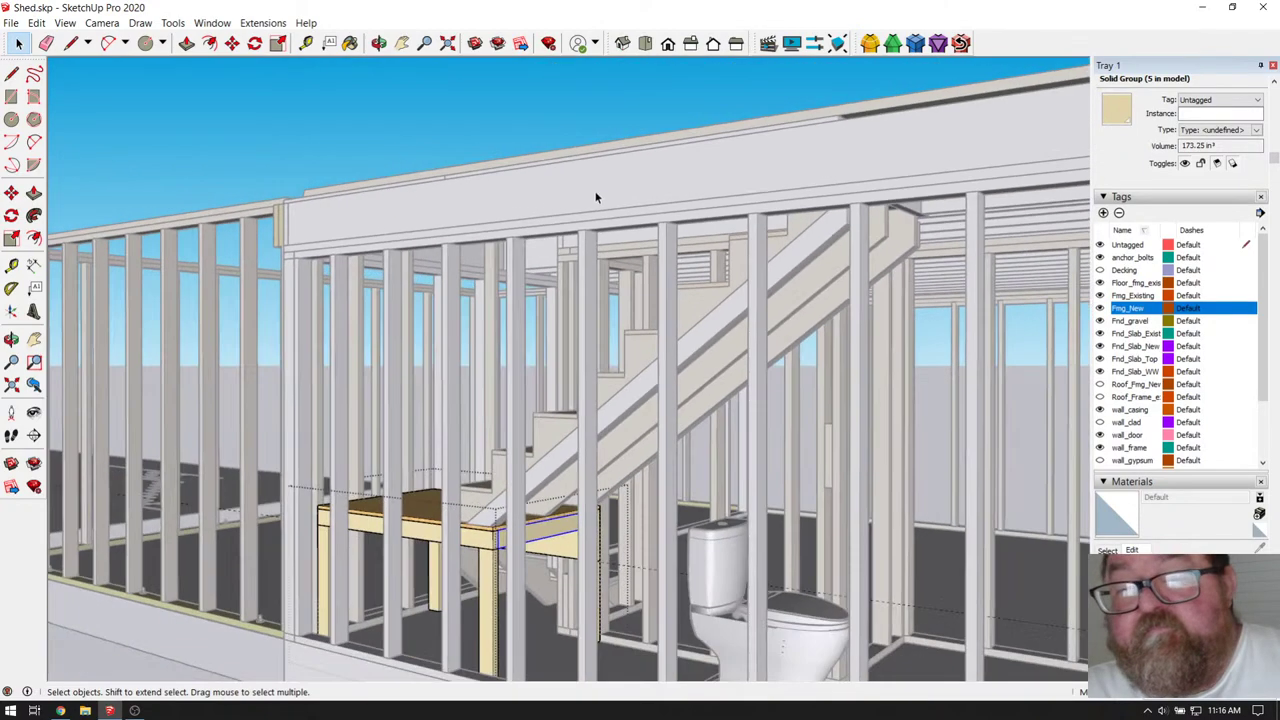
scroll(481, 88, "up", 10)
key("Escape")
key("Escape")
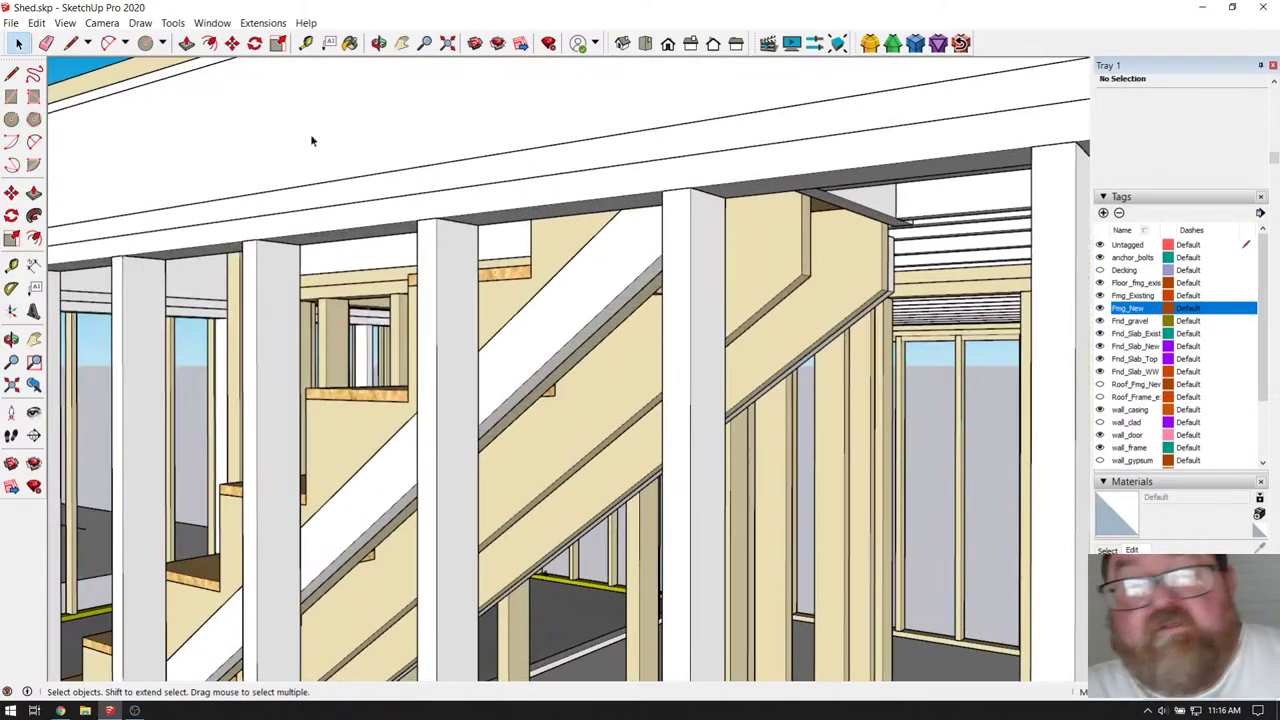
left_click(36, 22)
left_click(60, 100)
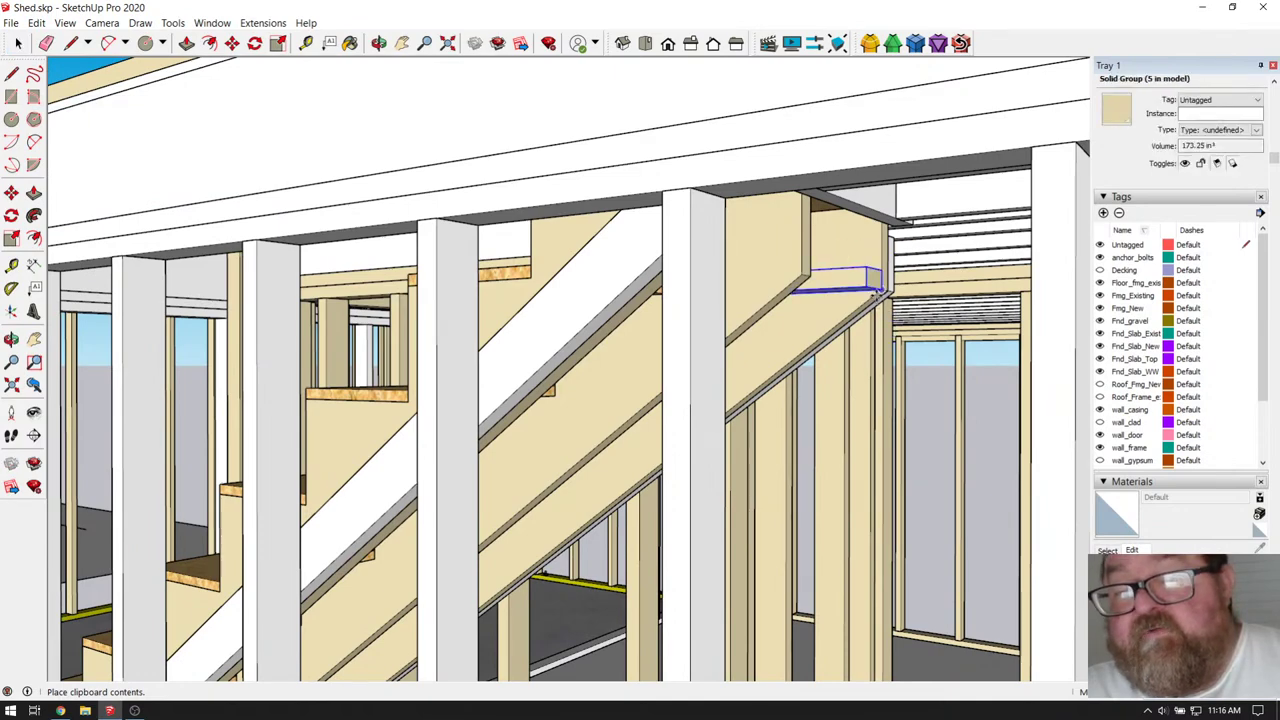
scroll(735, 299, "down", 5)
left_click(638, 224)
key("m")
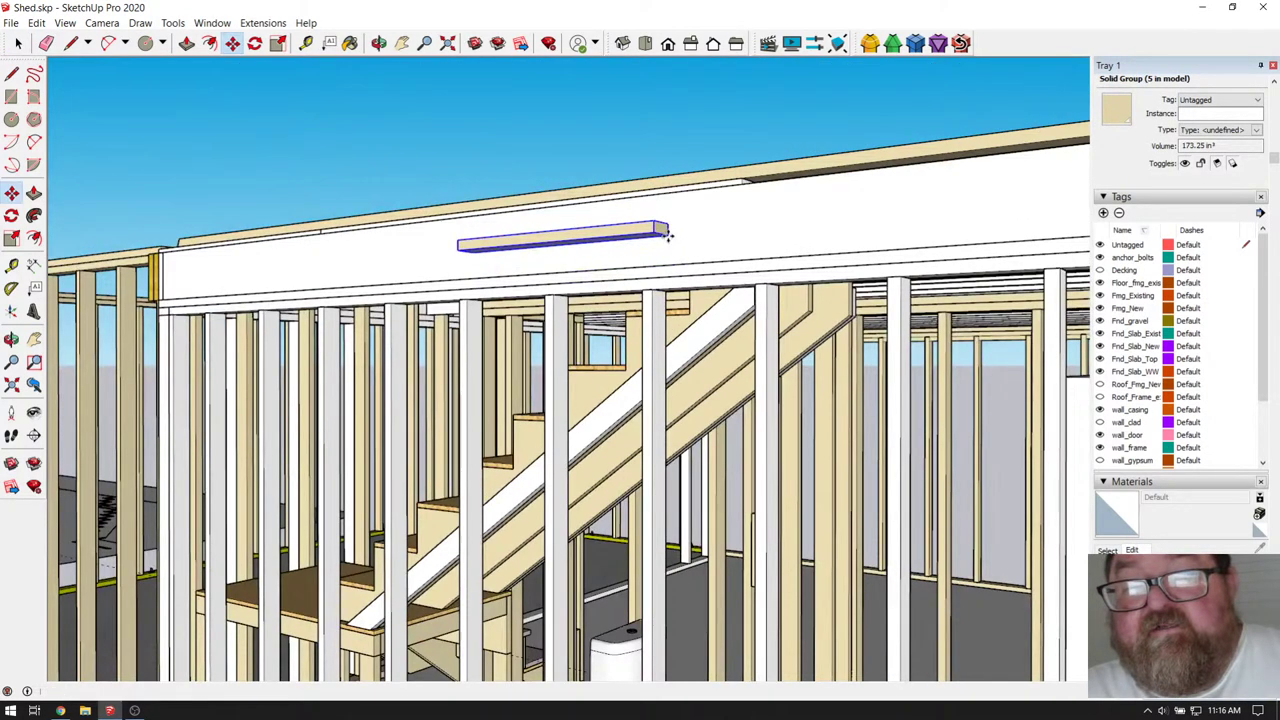
scroll(644, 214, "up", 2)
scroll(644, 214, "up", 2)
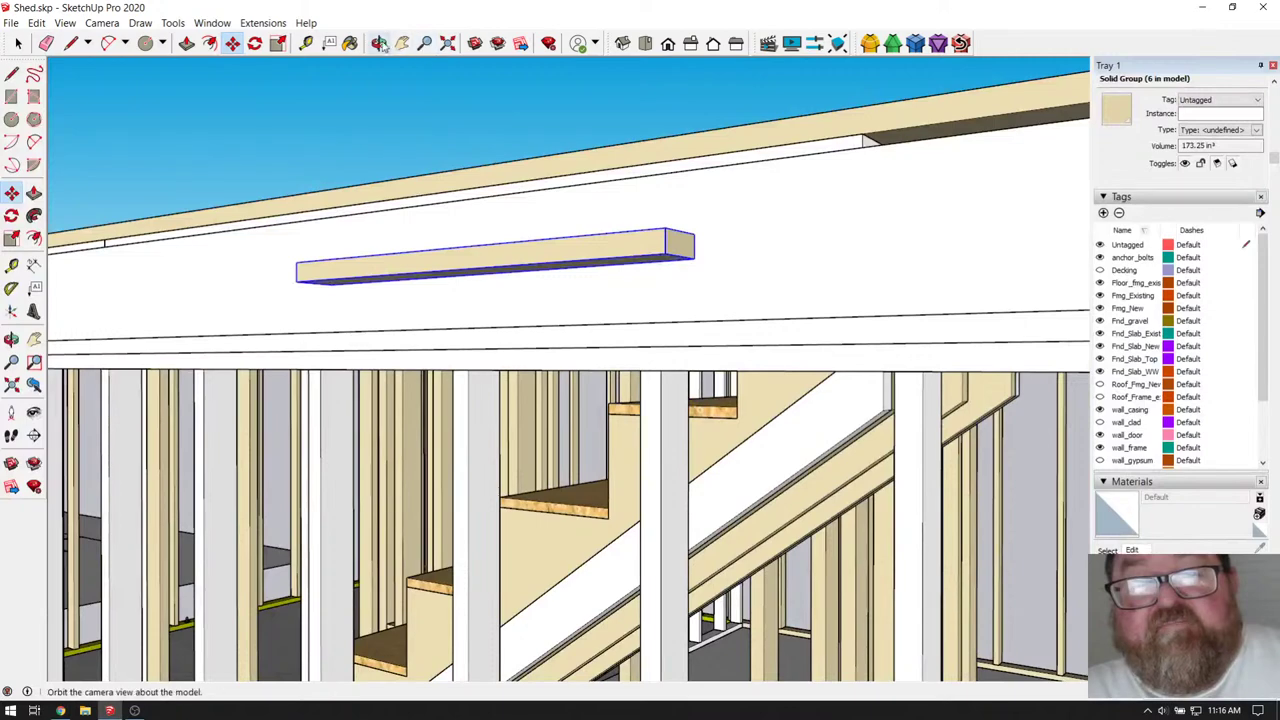
middle_click_drag(578, 226, 413, 190)
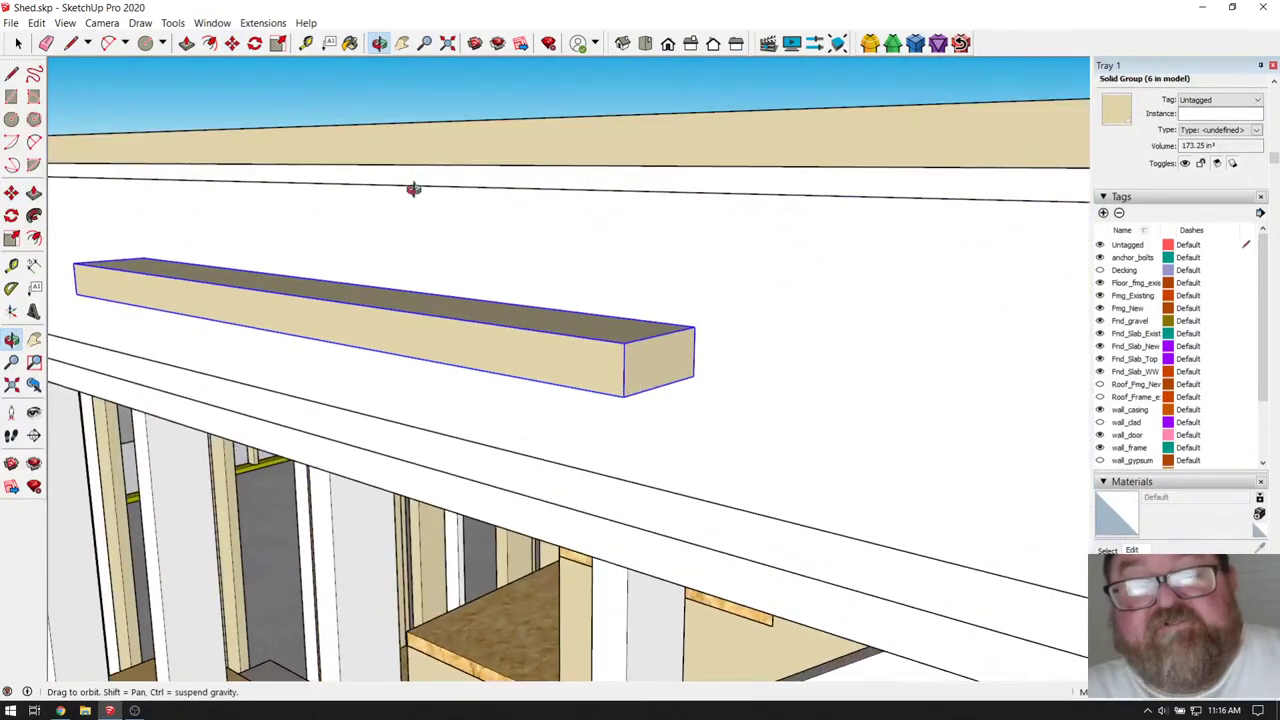
- Rotate the pasted board so it stands upright
left_click(255, 43)
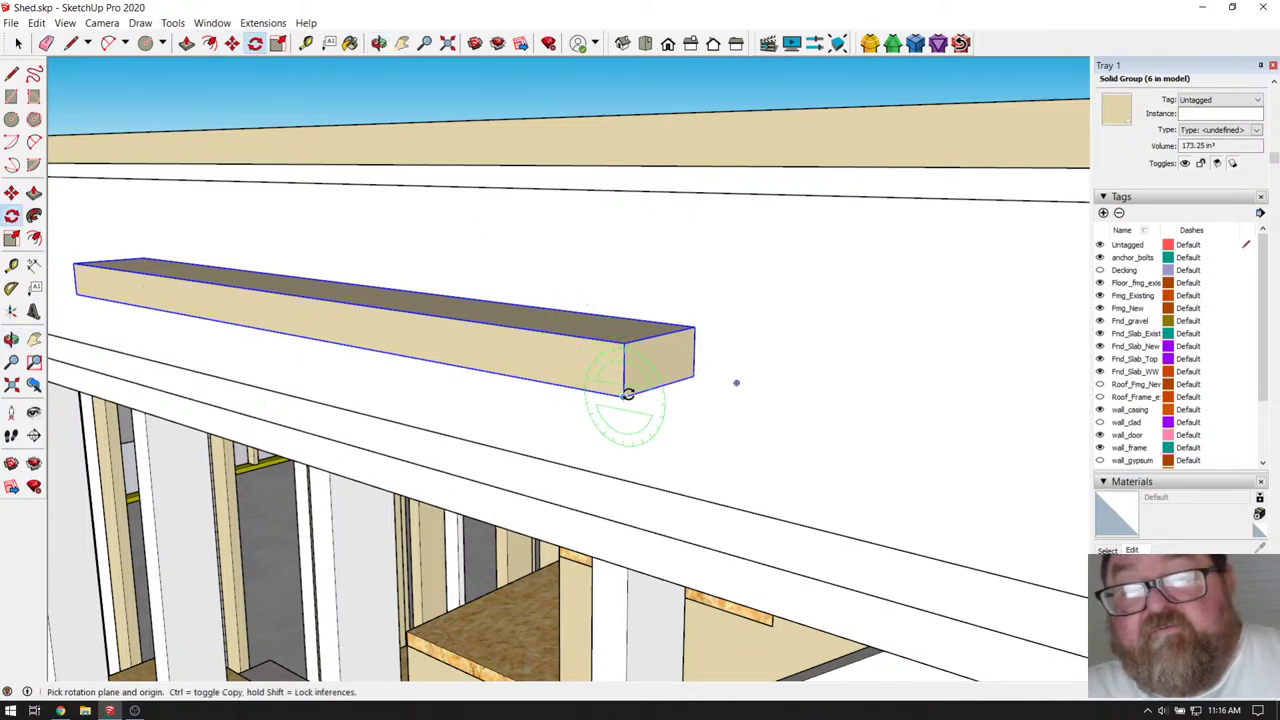
left_click(624, 343)
left_click(693, 327)
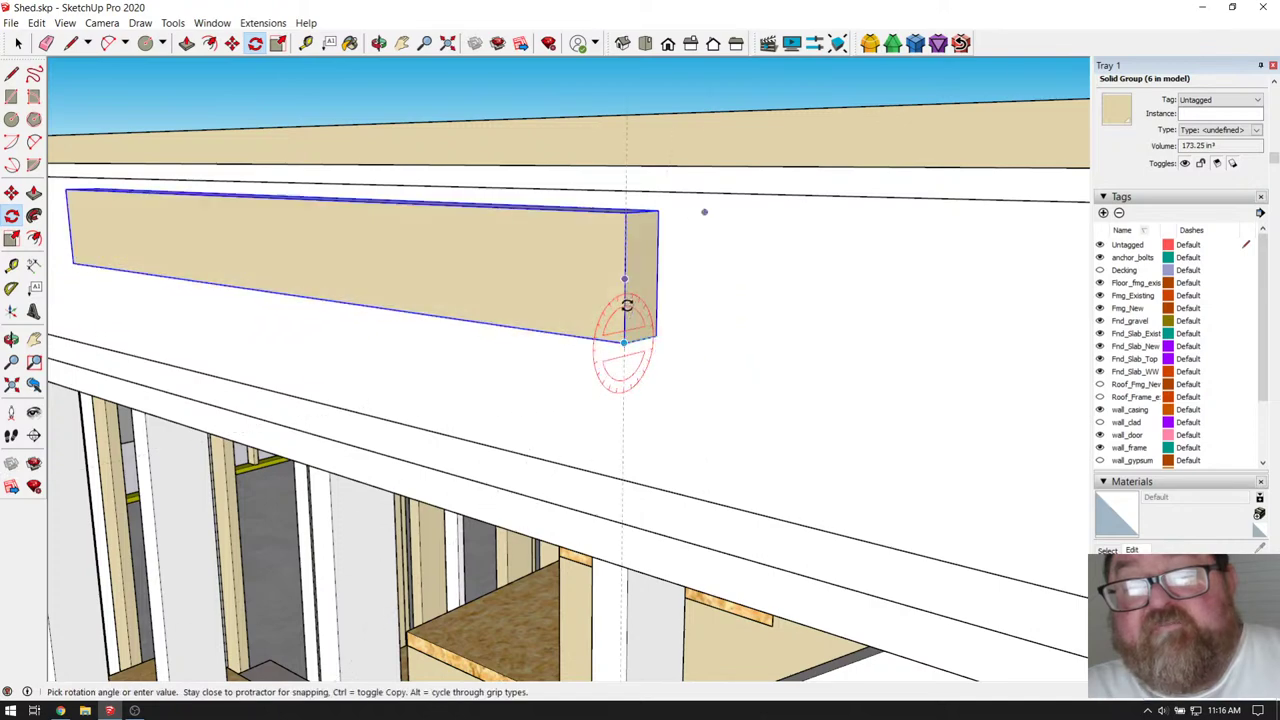
key("Escape")
middle_click_drag(566, 300, 586, 400)
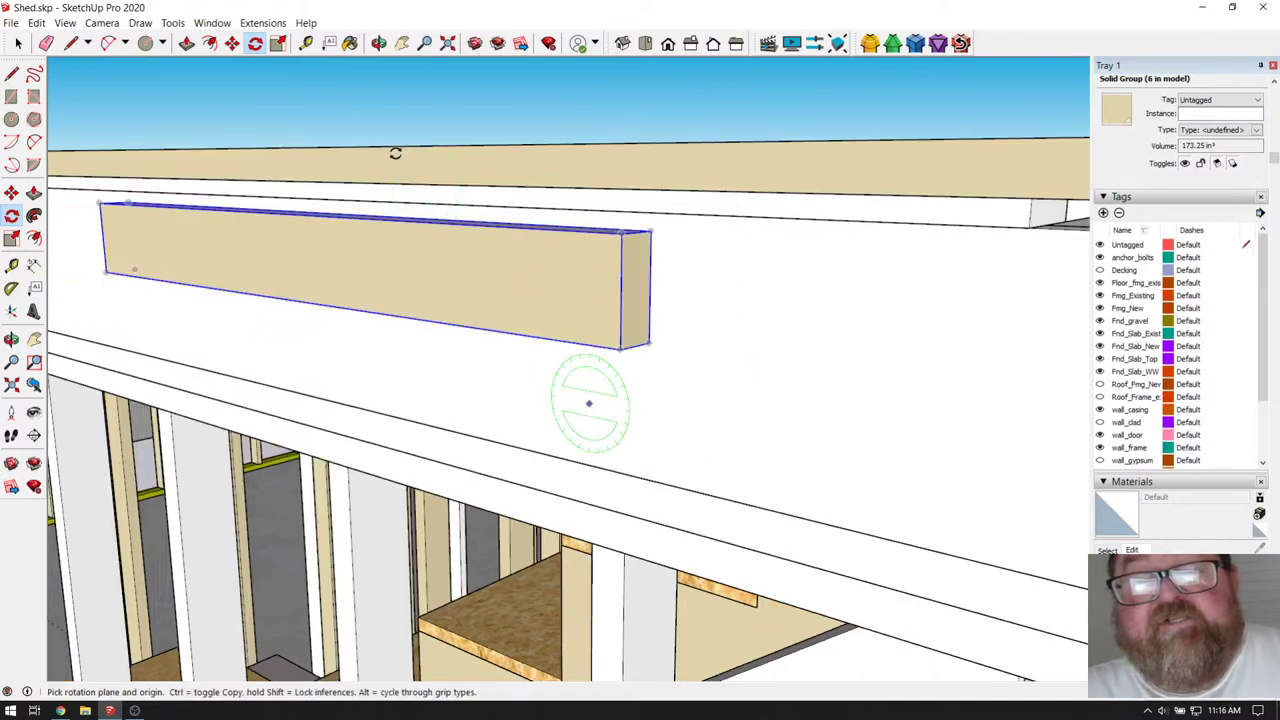
left_click(379, 43)
left_click_drag(501, 194, 443, 263)
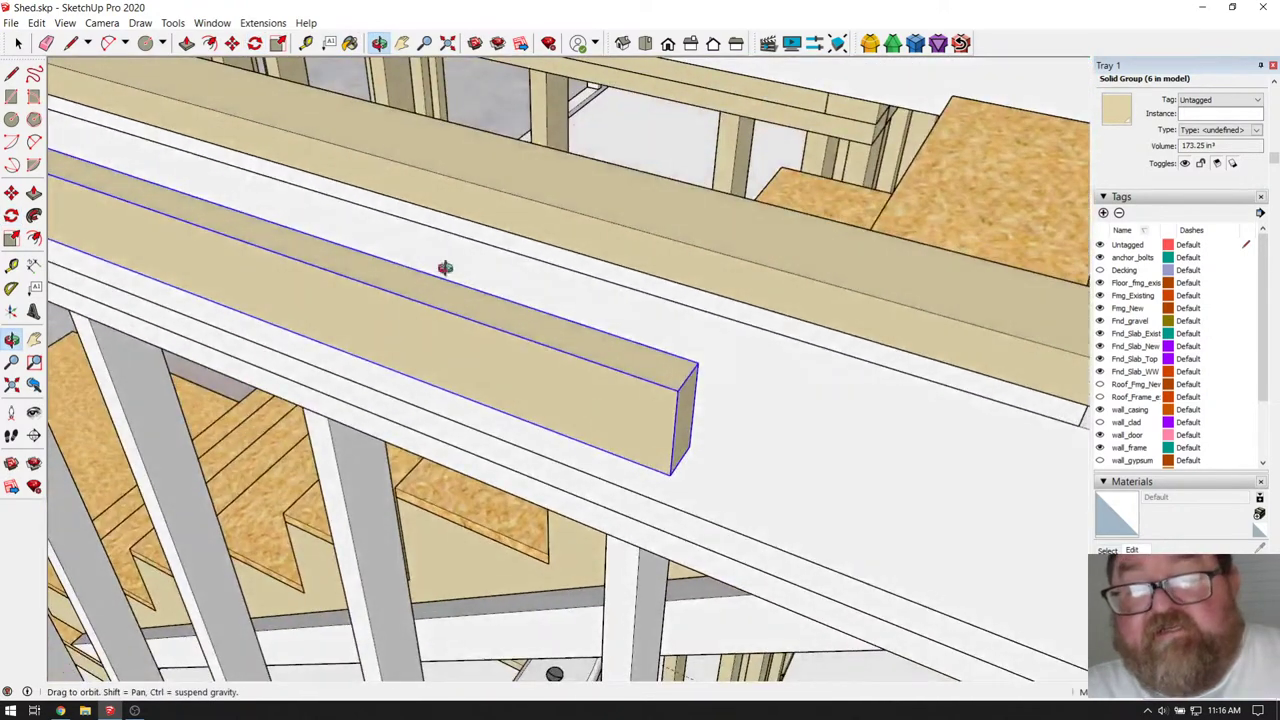
left_click(255, 43)
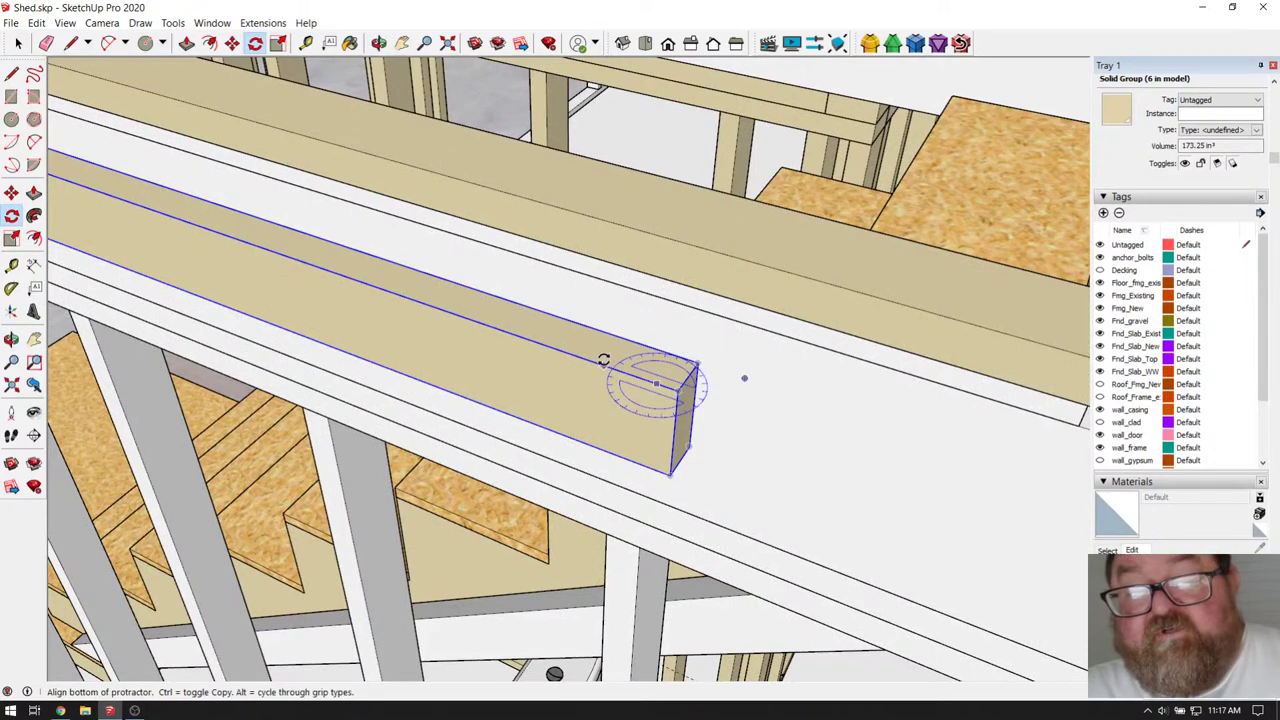
left_click(655, 383)
left_click(586, 420)
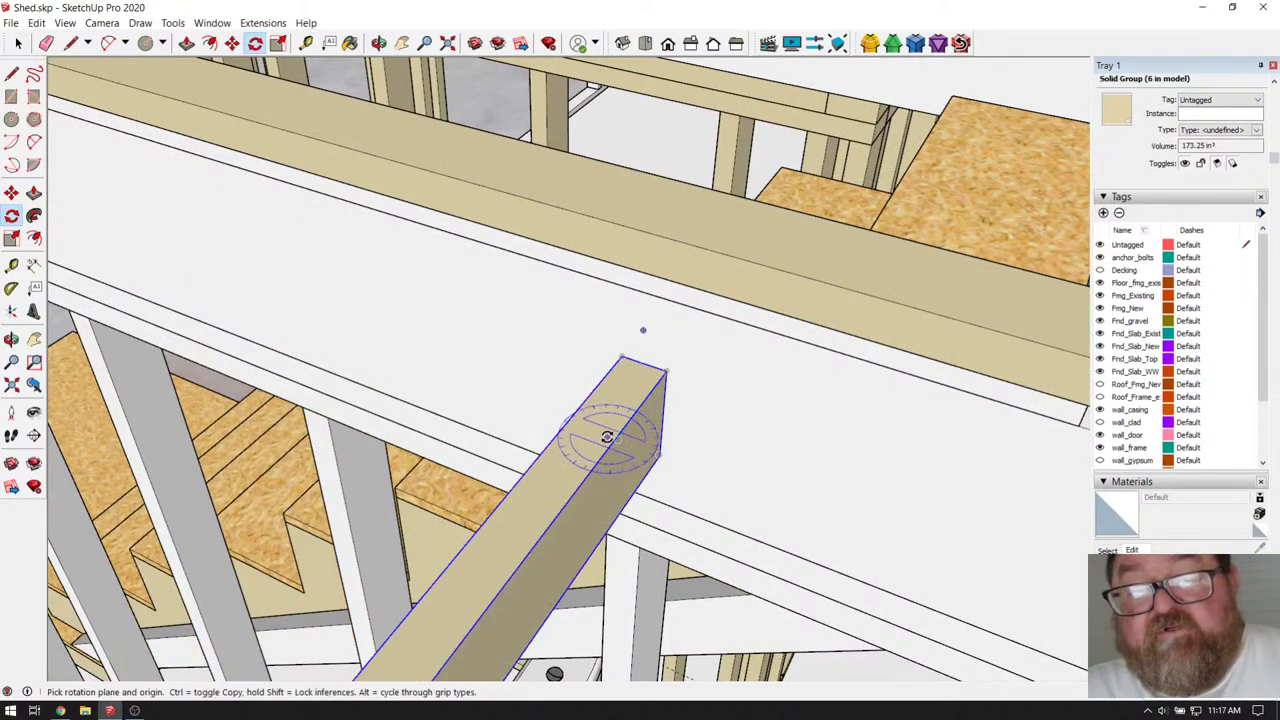
left_click(643, 329)
- Move the upright board onto the upper beam near the stair top
middle_click_drag(458, 120, 400, 98)
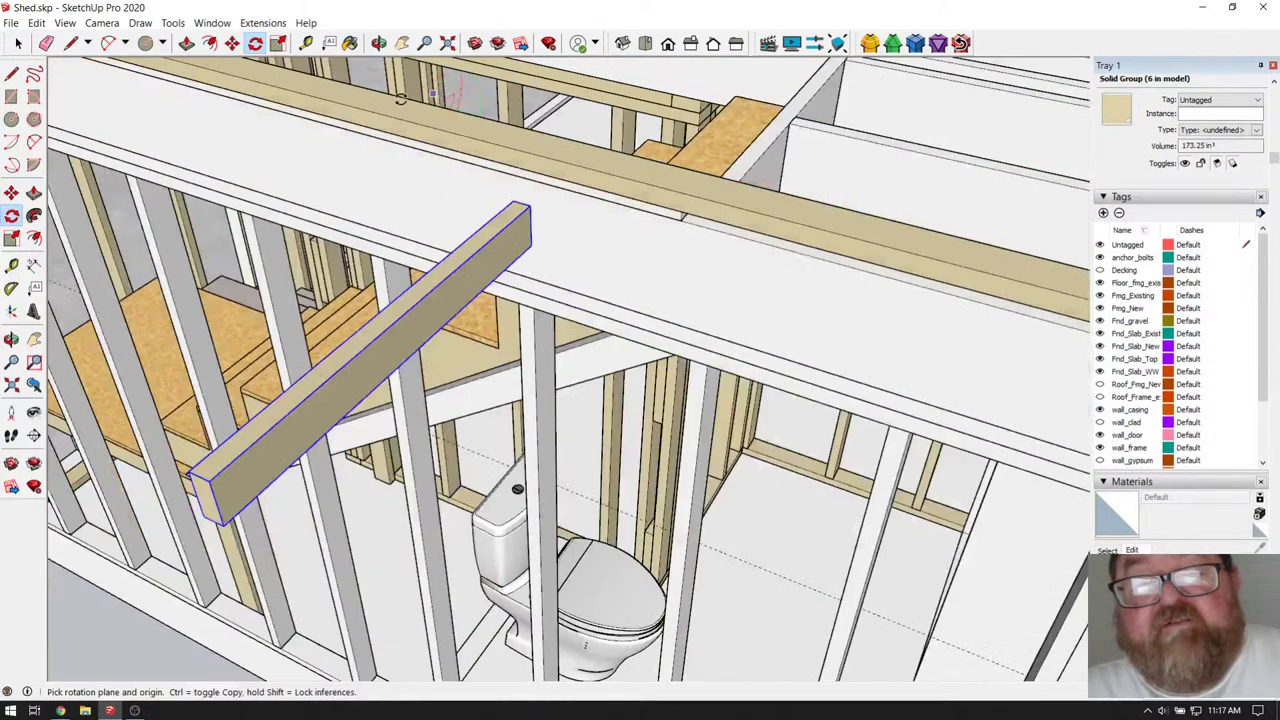
left_click(231, 43)
left_click(510, 203)
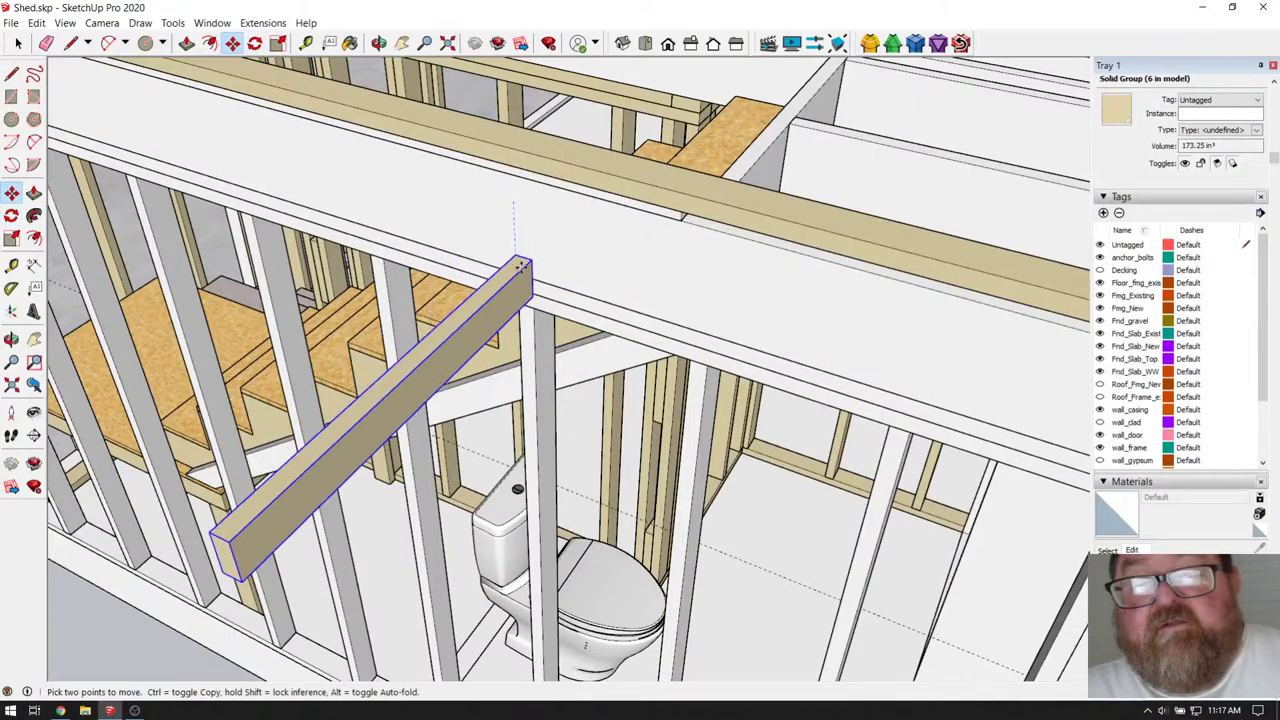
middle_click_drag(528, 271, 560, 320)
left_click(240, 135)
left_click(379, 43)
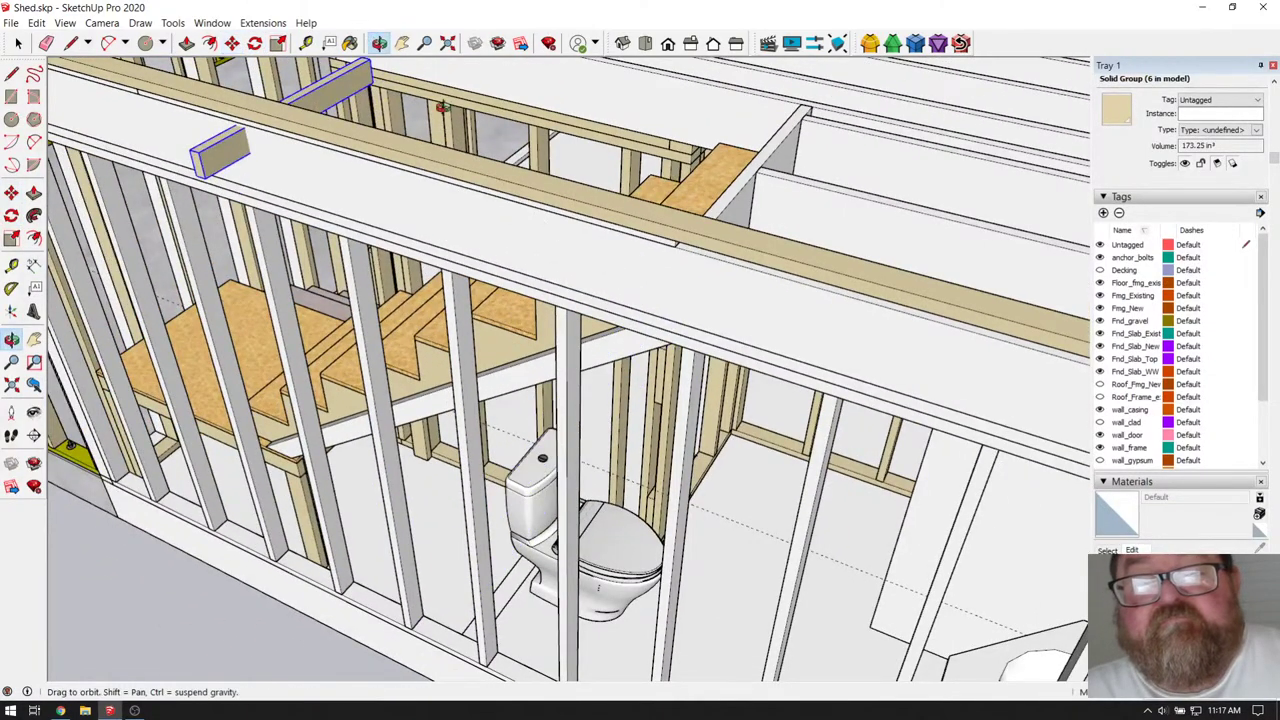
left_click_drag(850, 210, 757, 125)
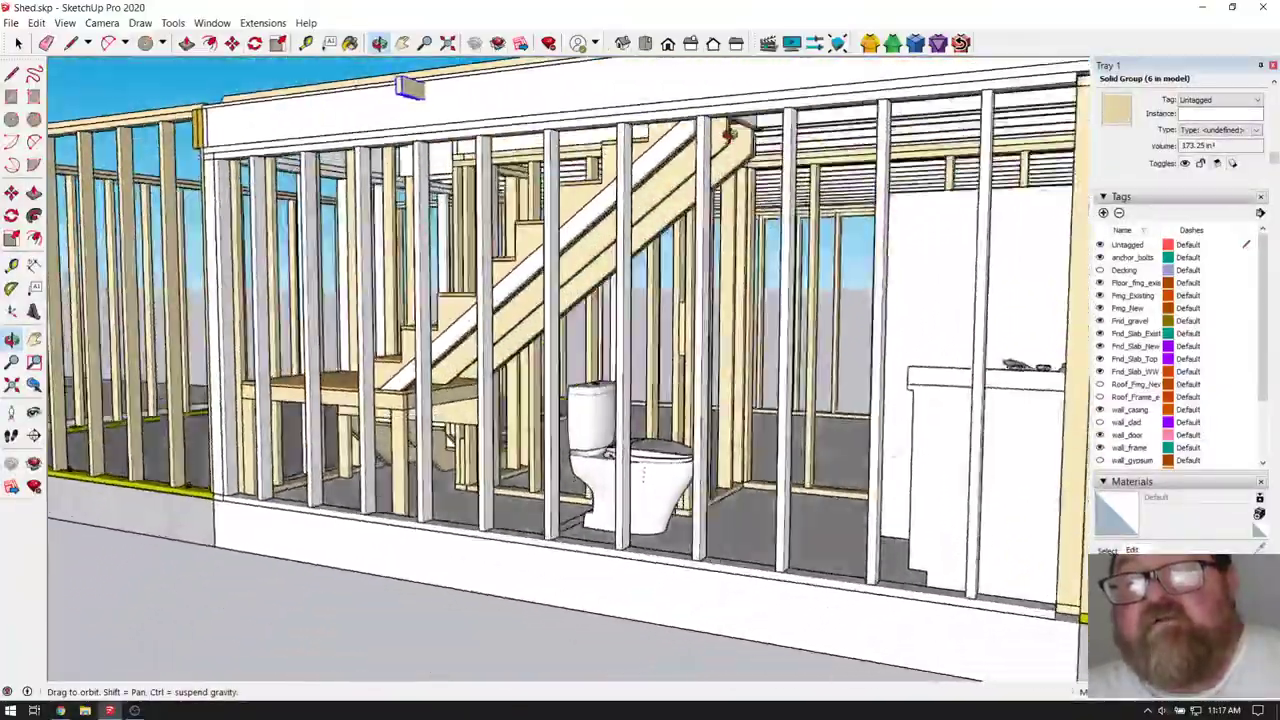
scroll(755, 122, "up", 6)
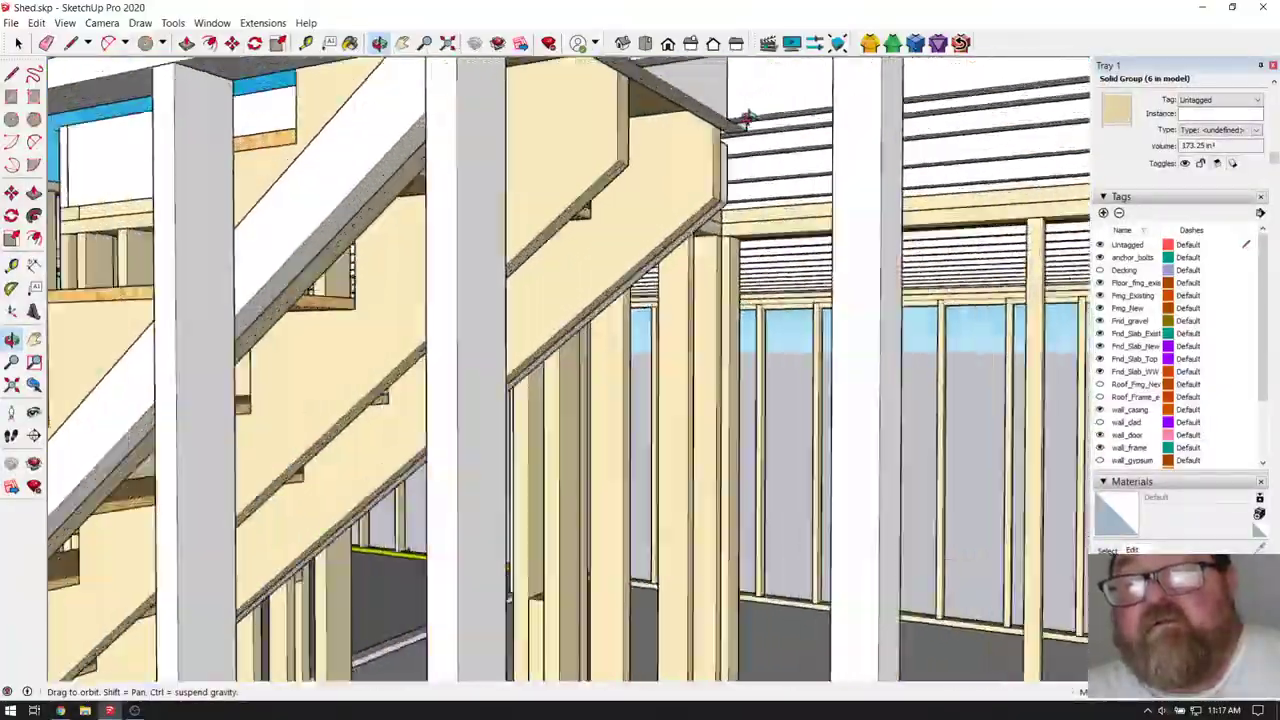
right_click(735, 125)
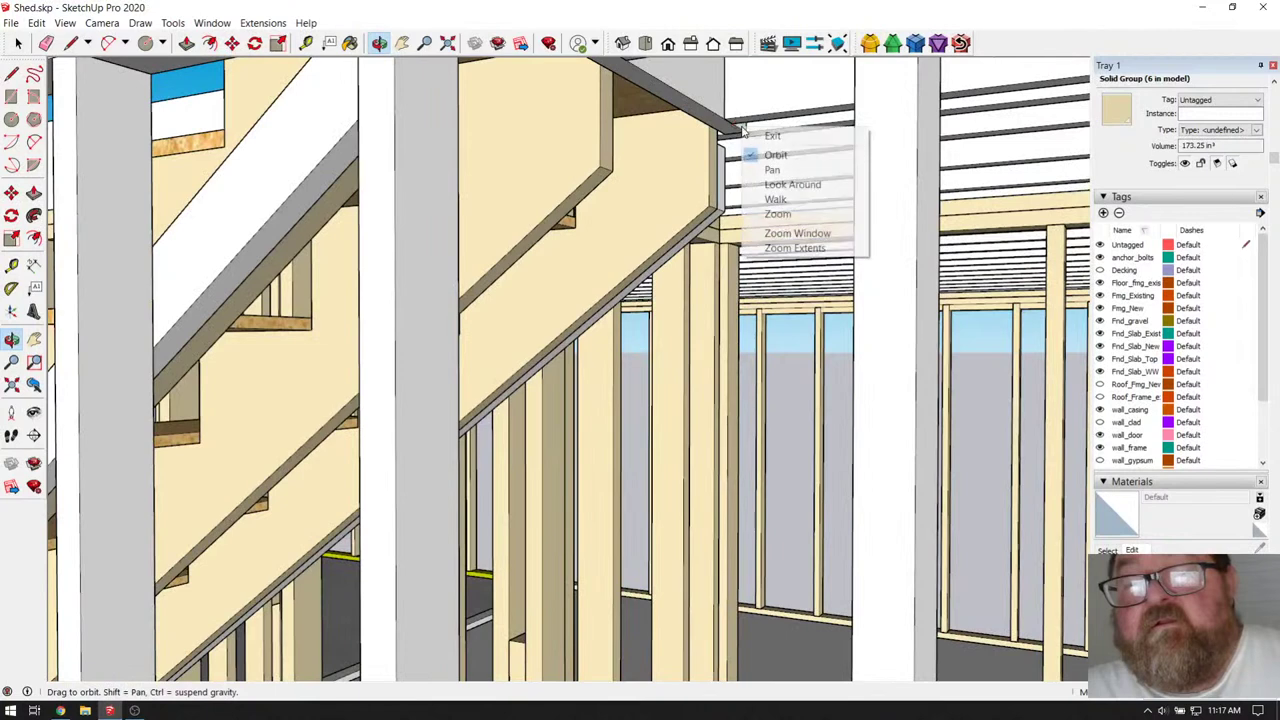
left_click(750, 134)
scroll(706, 133, "up", 4)
mouse_move(706, 133)
left_mouse_down()
mouse_move(720, 116)
mouse_move(720, 142)
left_mouse_up()
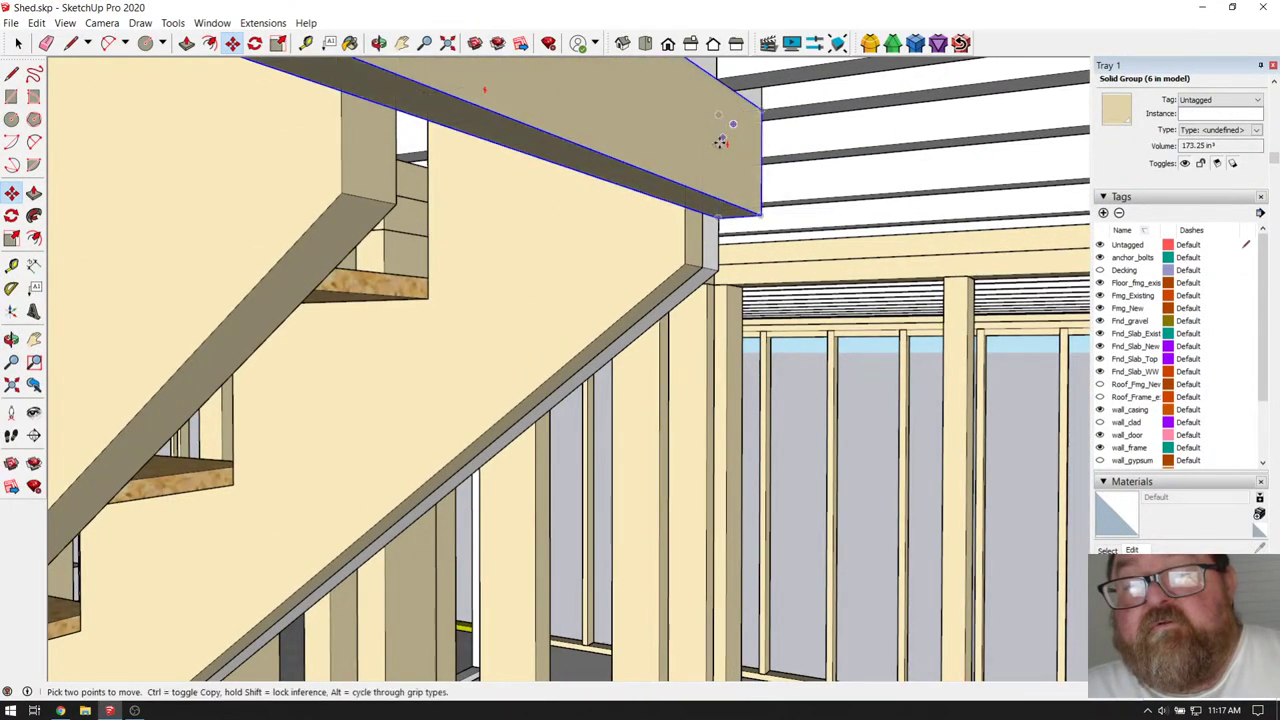
- Zoom extents, then zoom and orbit in on the stair framing and header beam
middle_click_drag(733, 124, 620, 110)
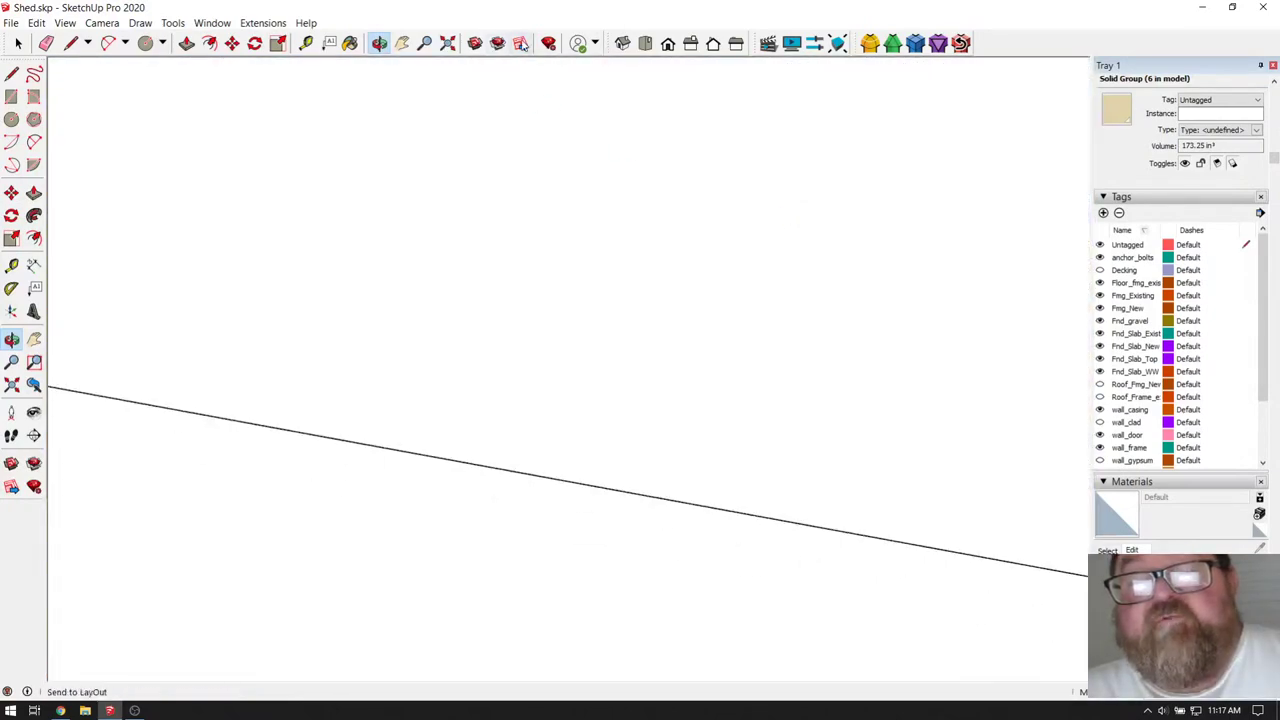
left_click(448, 44)
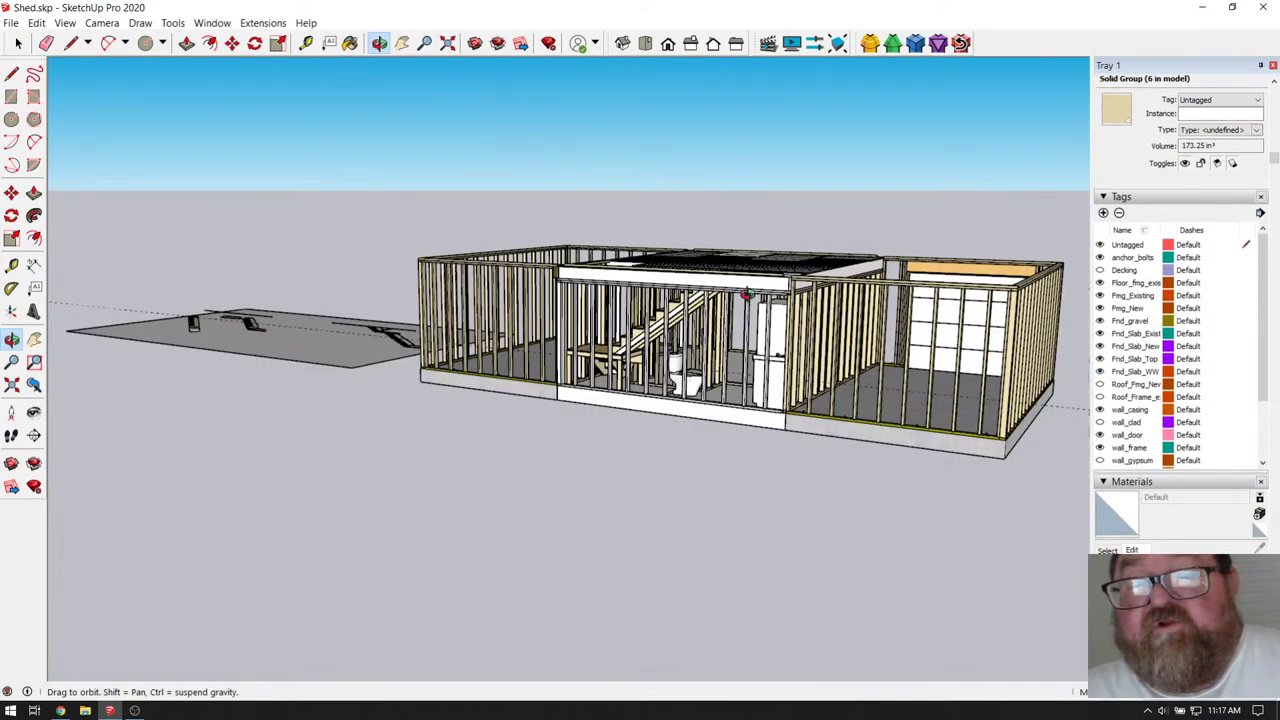
scroll(745, 293, "up", 10)
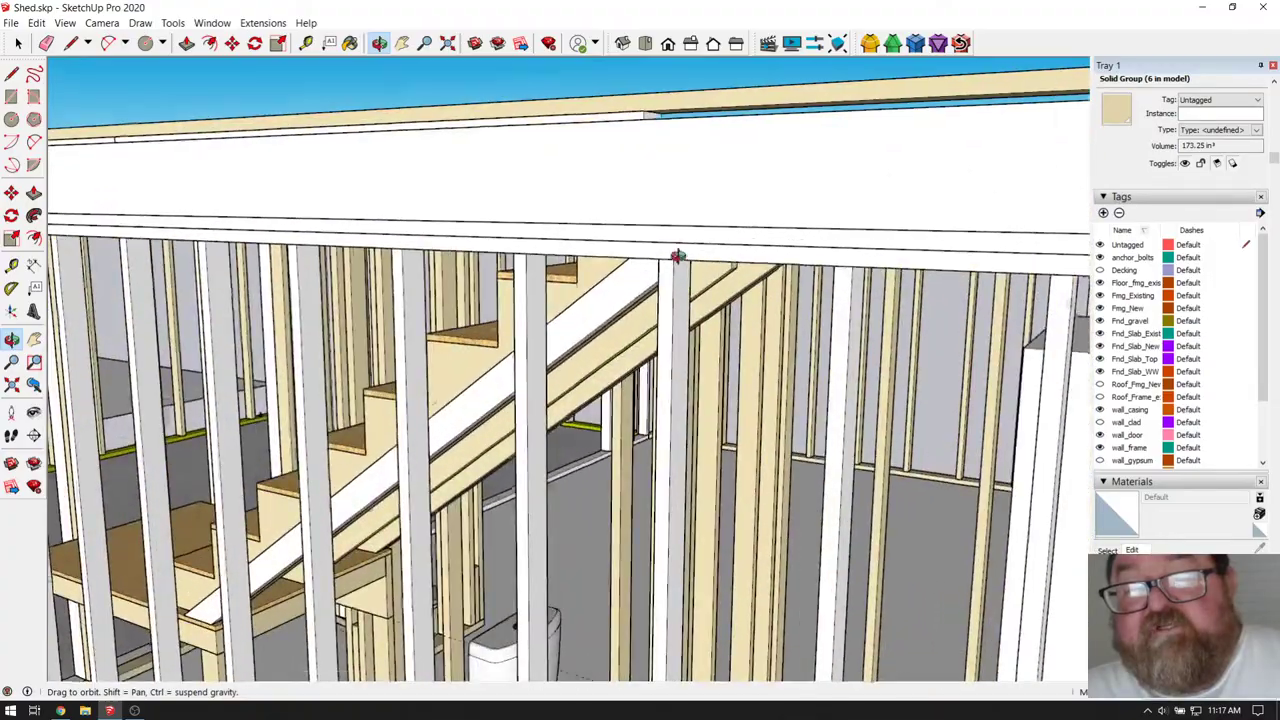
scroll(678, 256, "up", 10)
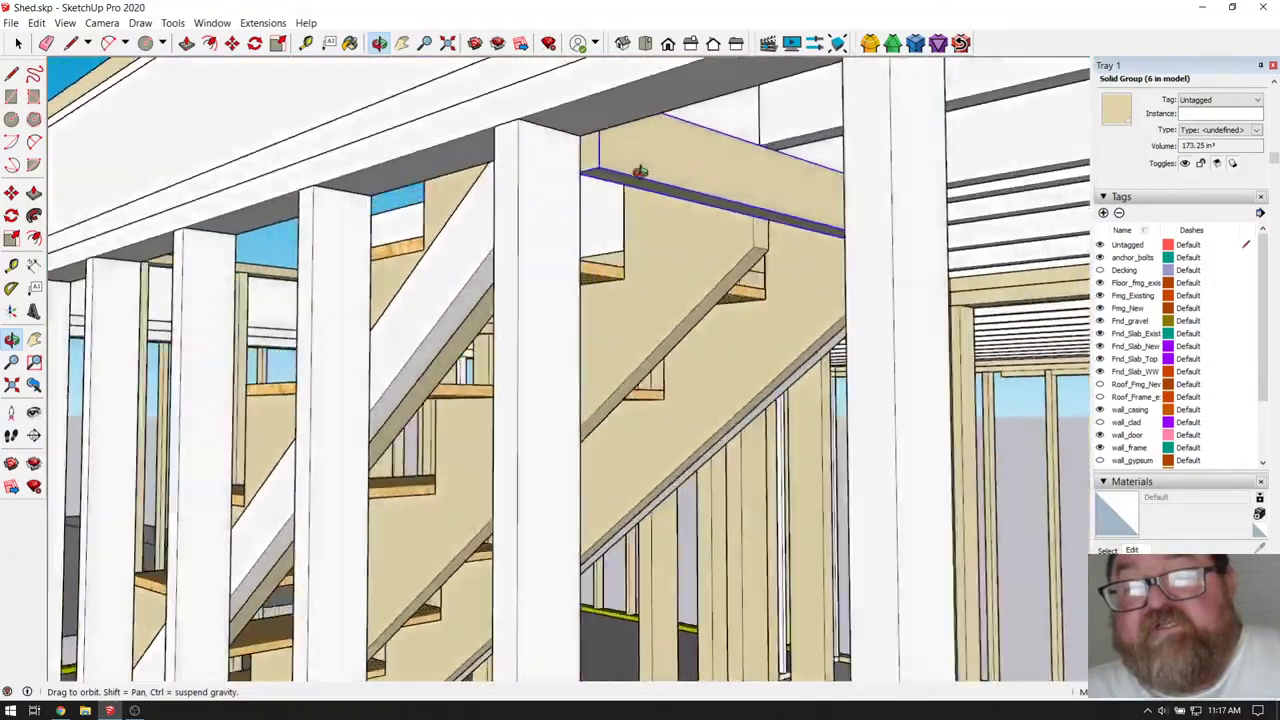
left_click_drag(640, 172, 641, 211)
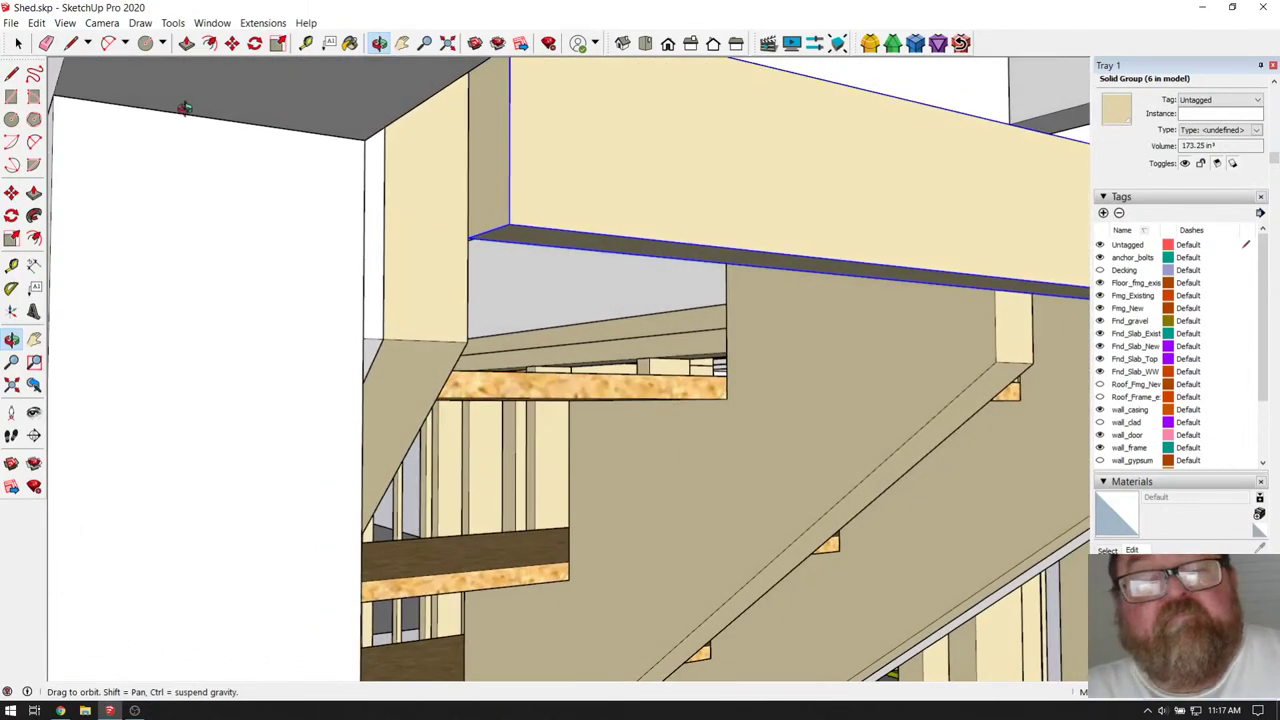
left_click(16, 44)
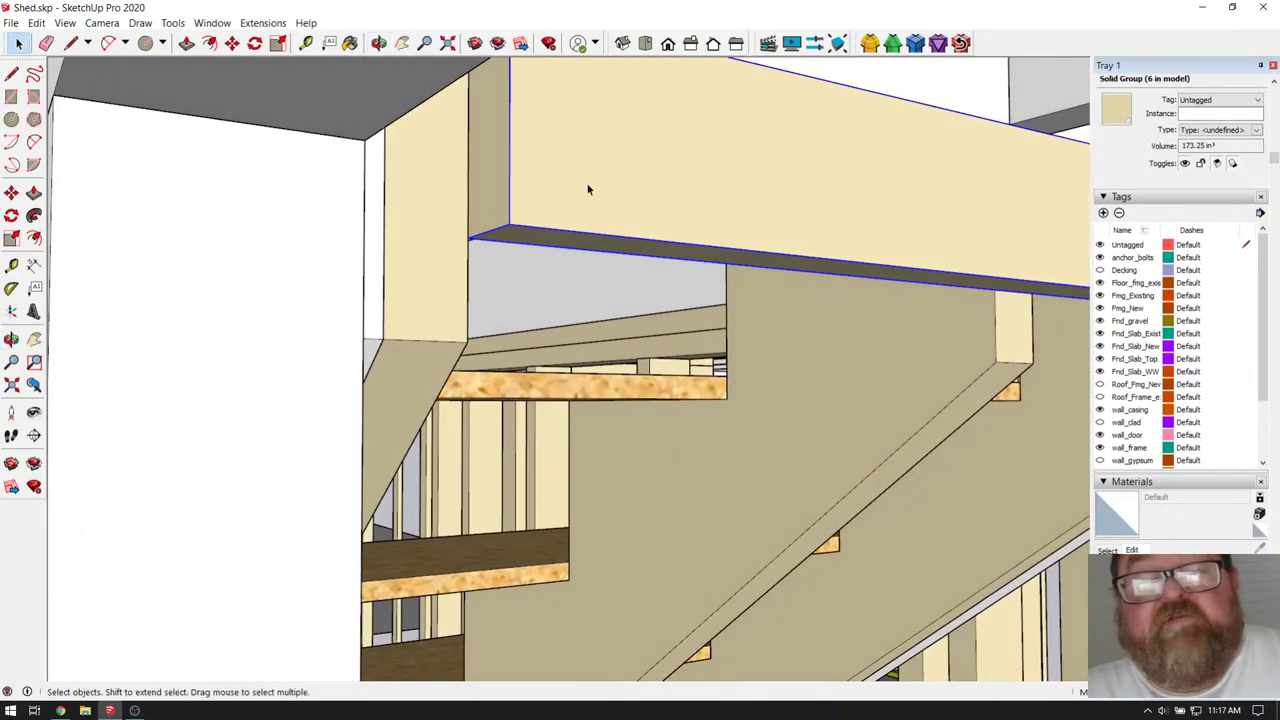
- Push/Pull the header beam's end face outward inside its group
double_click(495, 142)
left_click(187, 43)
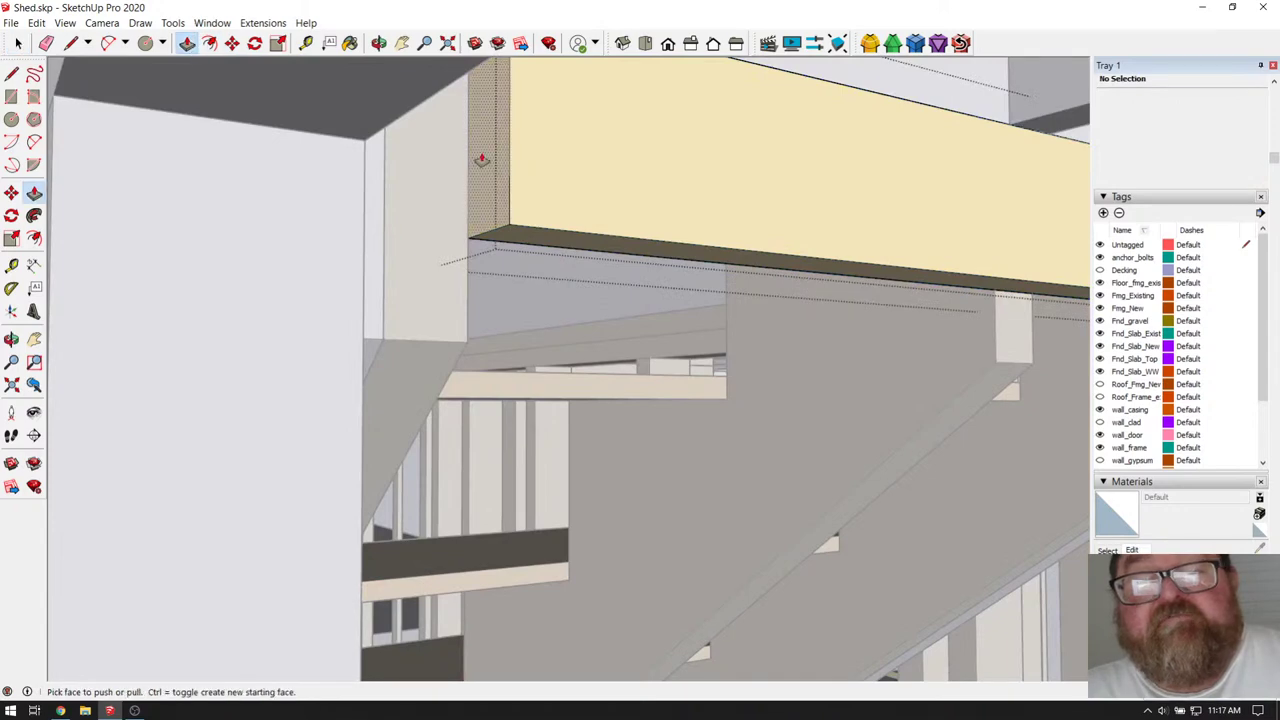
left_click_drag(489, 154, 364, 290)
left_click(379, 43)
mouse_move(620, 134)
left_mouse_down()
mouse_move(457, 154)
mouse_move(329, 149)
mouse_move(883, 171)
mouse_move(615, 128)
left_mouse_up()
- Push/Pull the beam's underside down so it meets the stair stringers
scroll(615, 128, "down", 2)
scroll(757, 171, "up", 4)
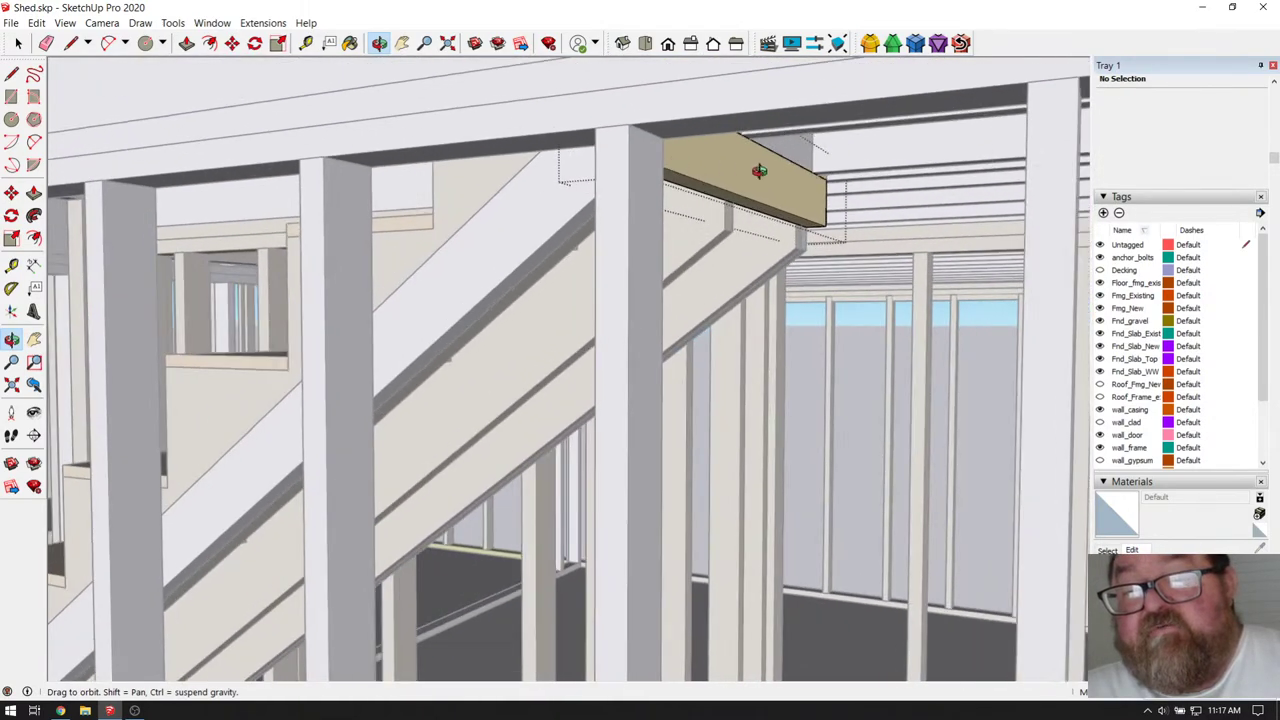
scroll(722, 147, "up", 2)
left_click_drag(722, 147, 709, 140)
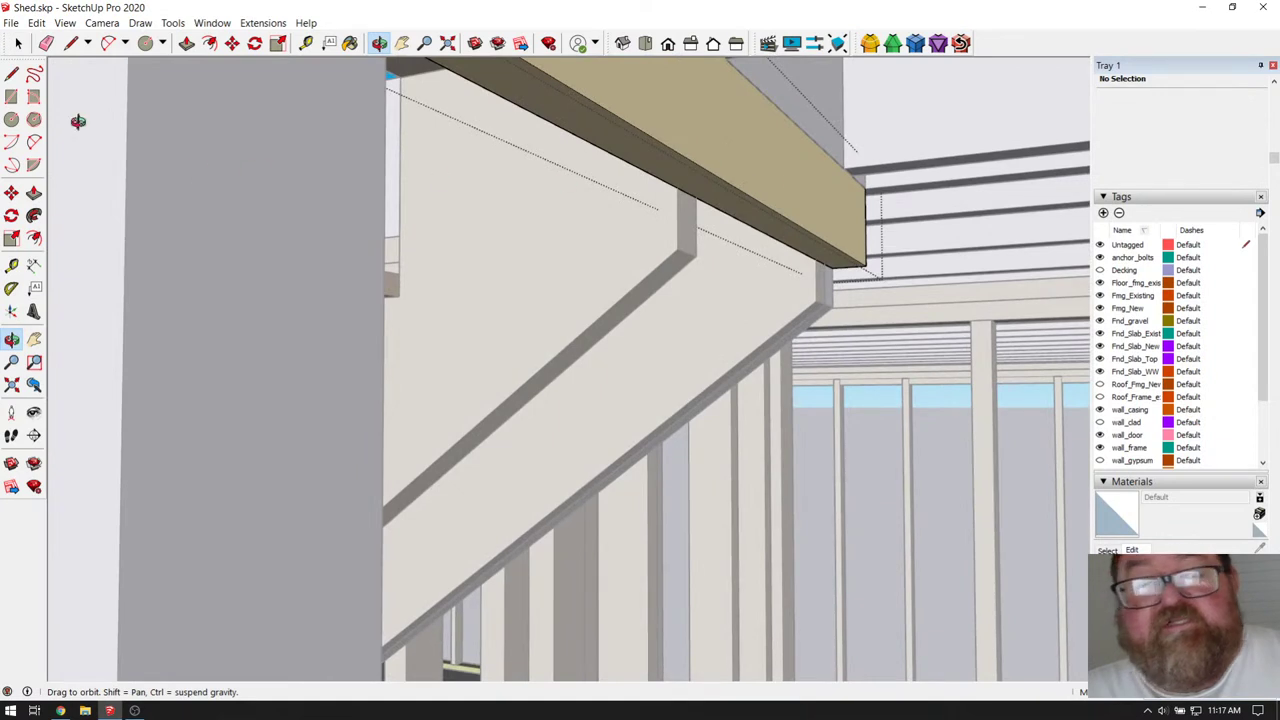
left_click(187, 43)
left_click(586, 108)
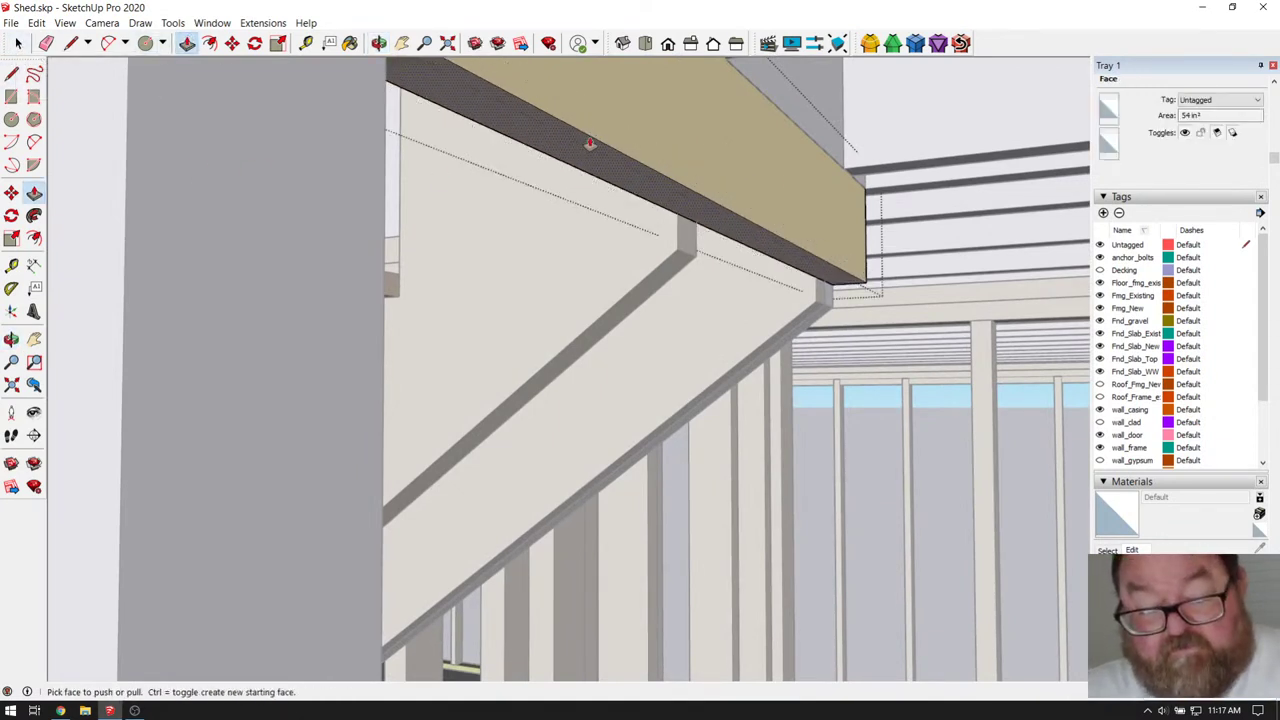
left_click(590, 144)
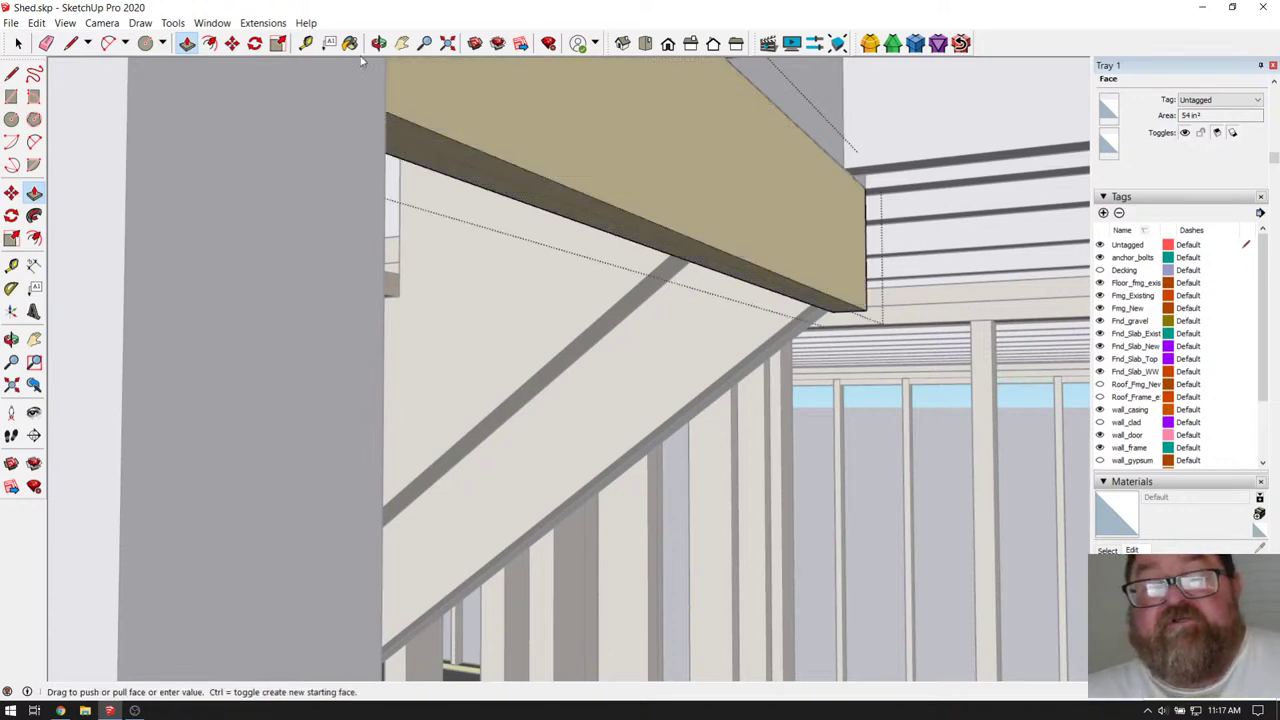
key("o")
left_click_drag(600, 150, 896, 149)
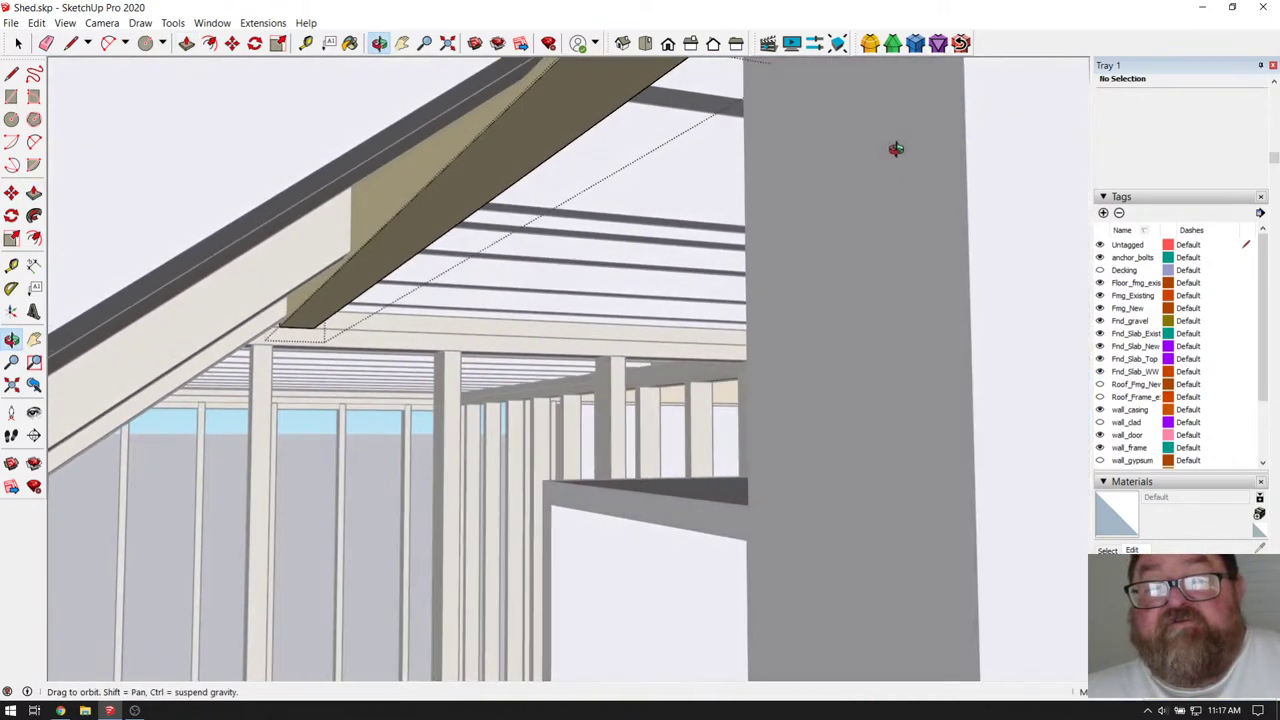
left_click_drag(843, 231, 674, 233)
left_click_drag(503, 177, 628, 160)
scroll(762, 312, "up", 5)
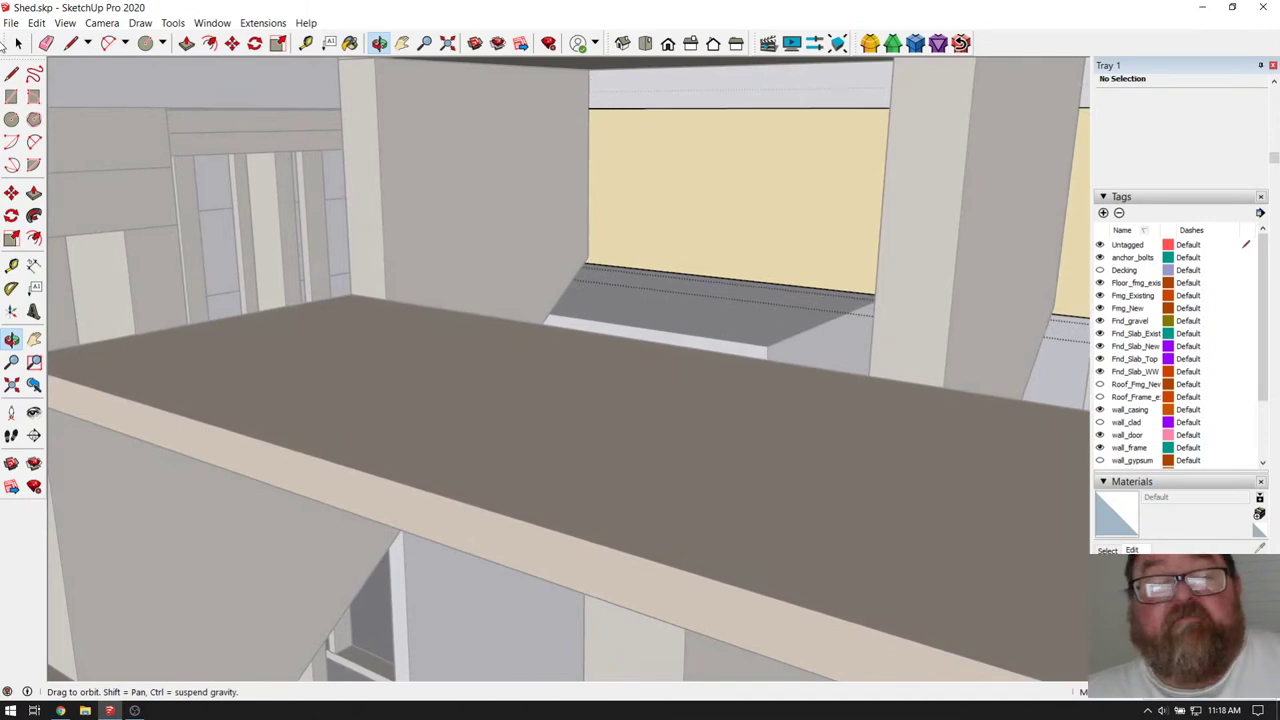
- Exit the beam group and view the OSB loft floor and wall framing
left_click(18, 43)
scroll(610, 108, "up", 3)
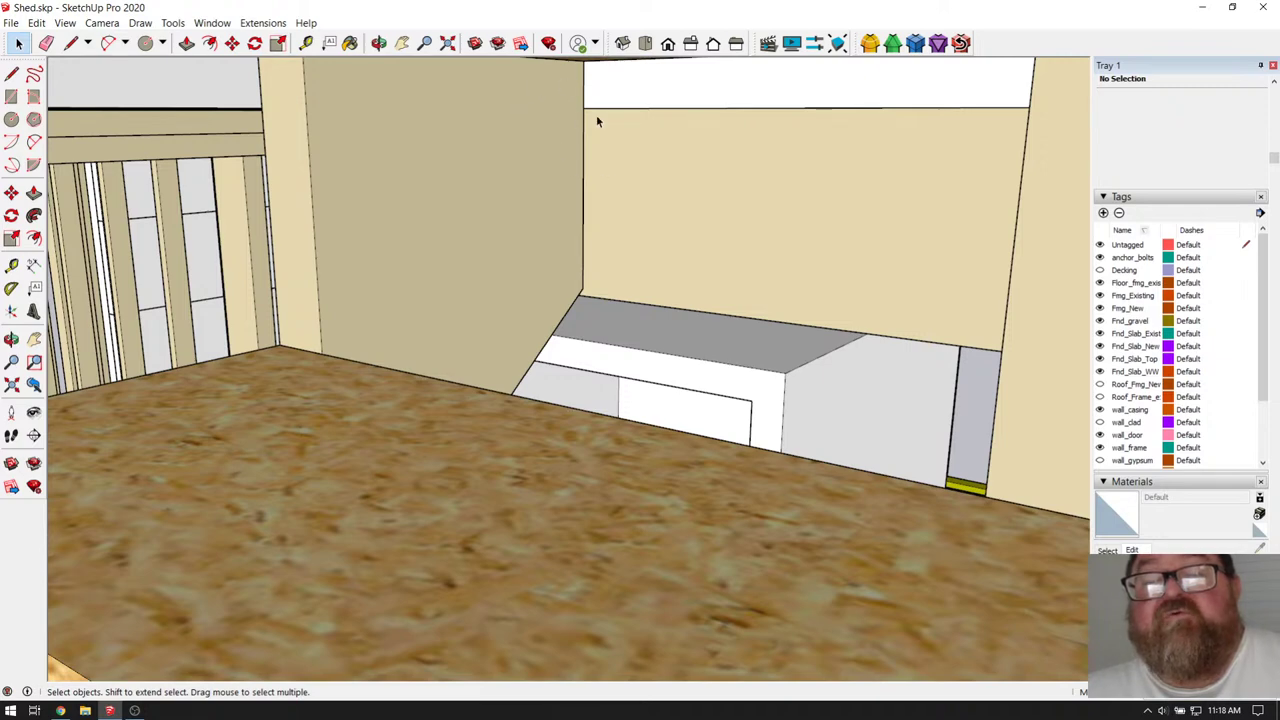
left_click(378, 43)
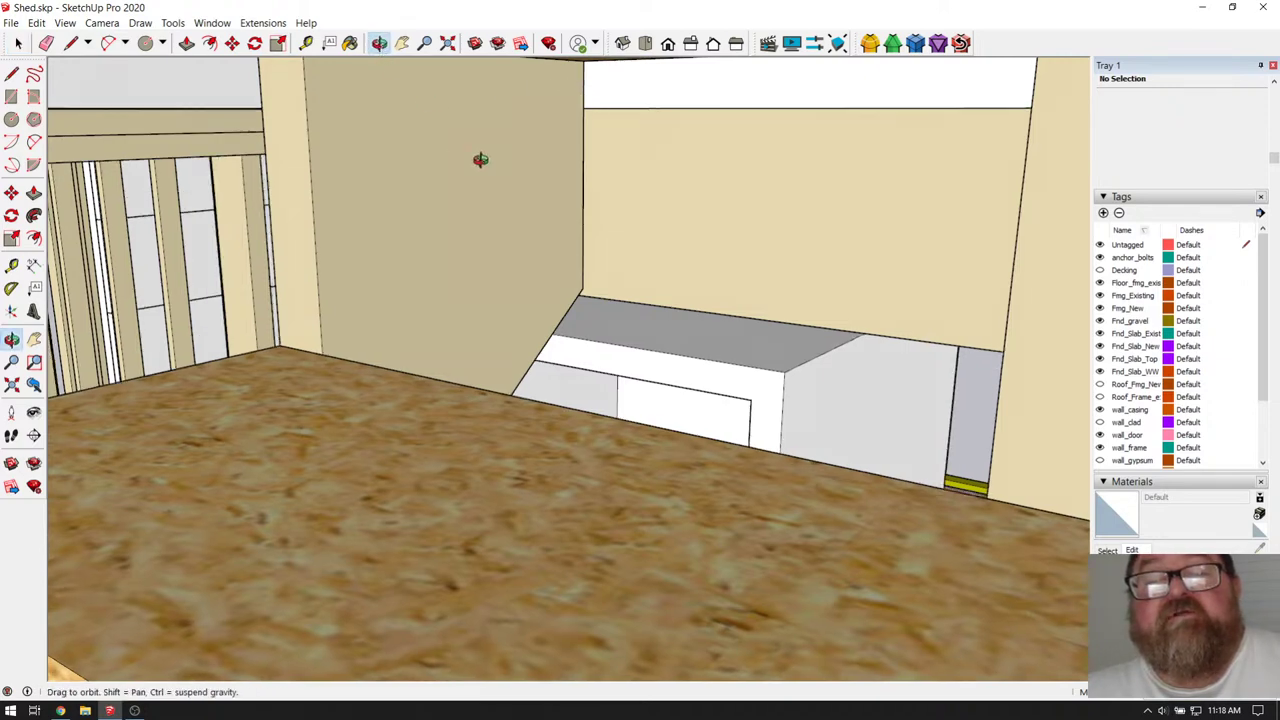
left_click_drag(480, 154, 556, 172)
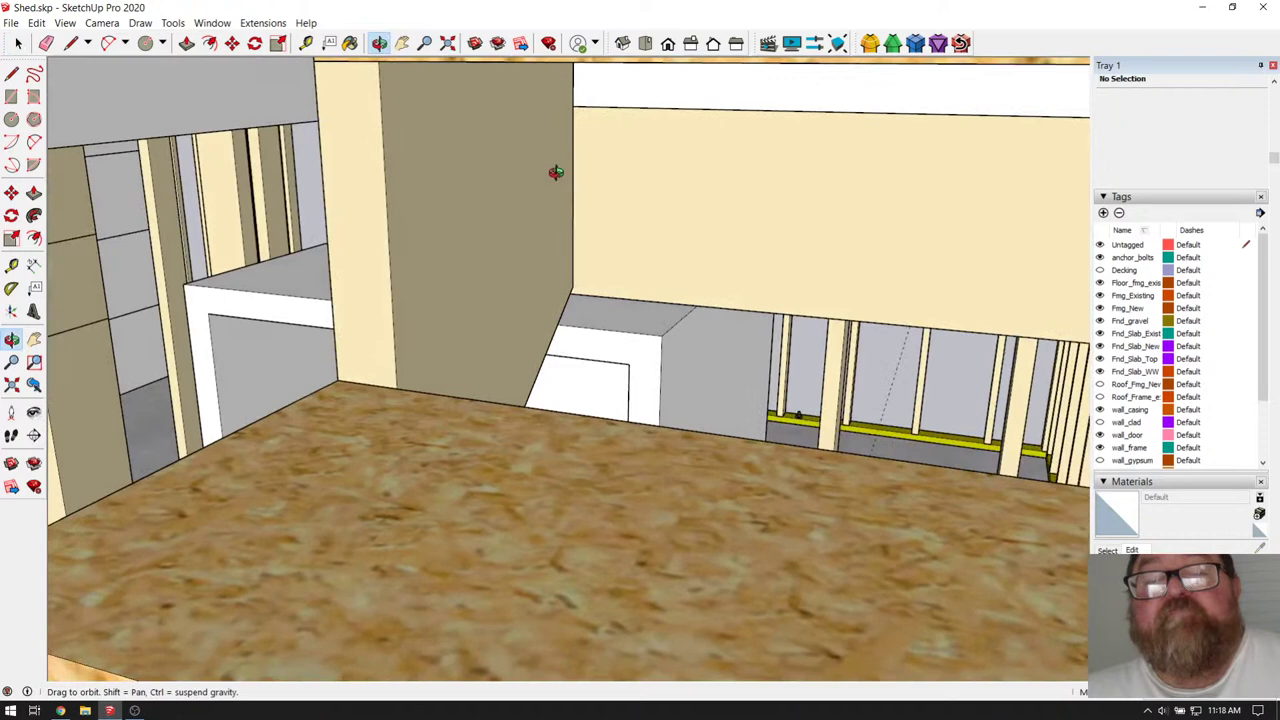
left_click(212, 23)
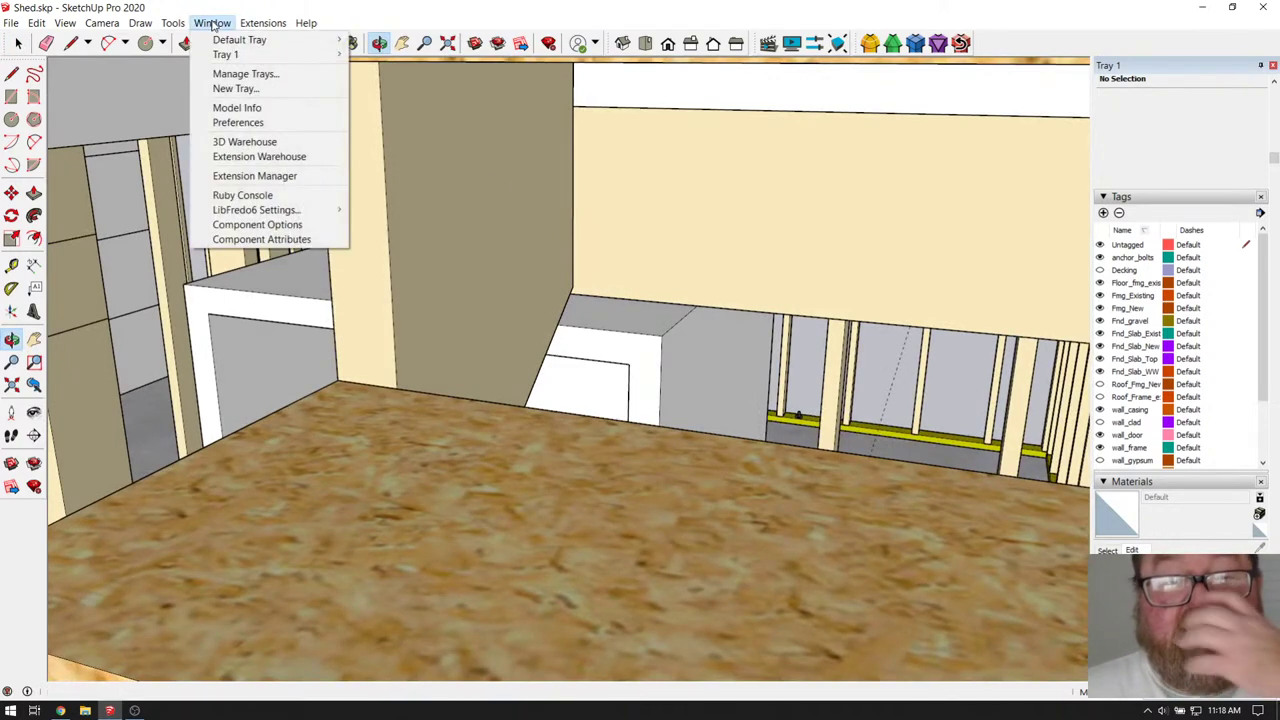
- Search 3D Warehouse for 'angle bracket', correcting the misspelt query
left_click(268, 143)
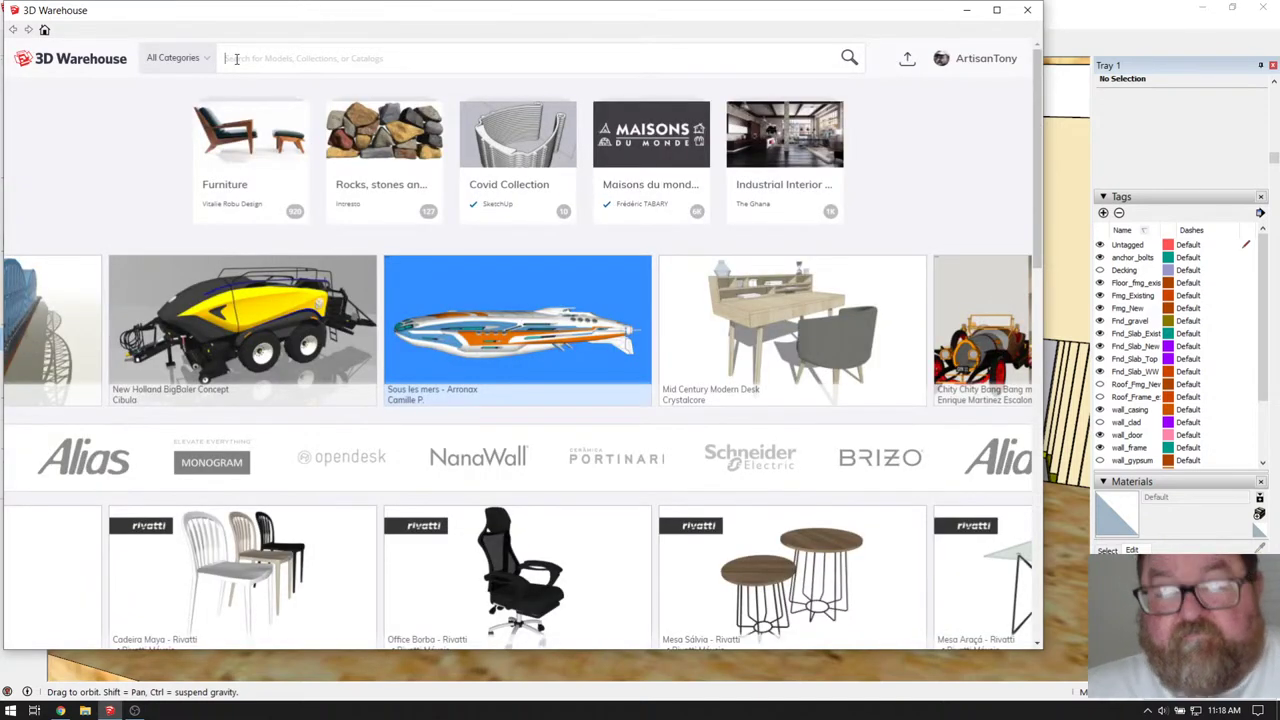
left_click(235, 58)
type("an")
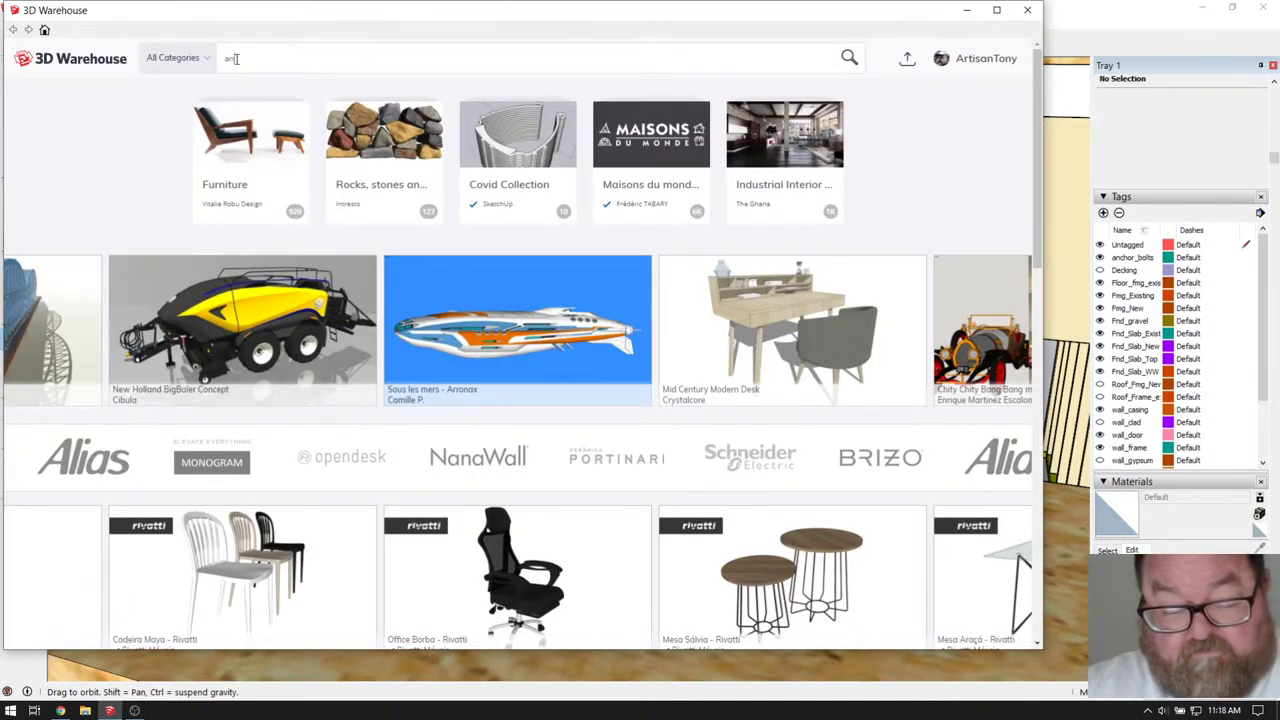
type("gle br")
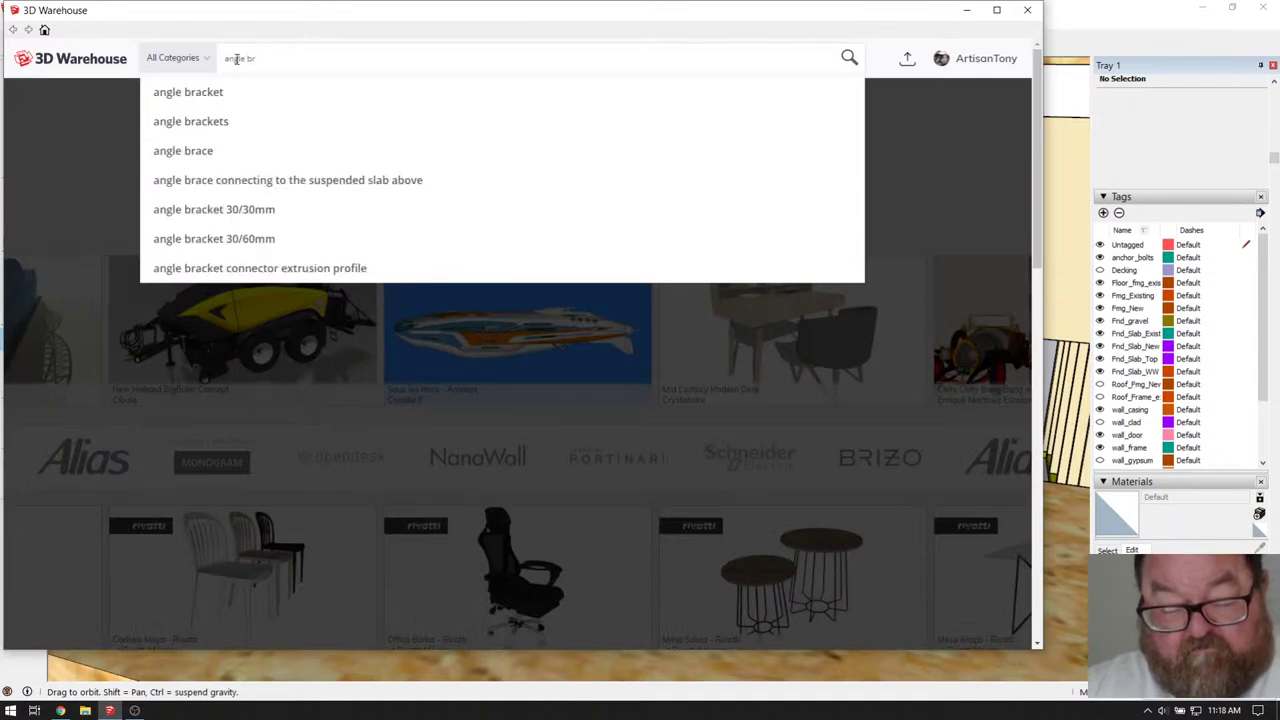
type("cker")
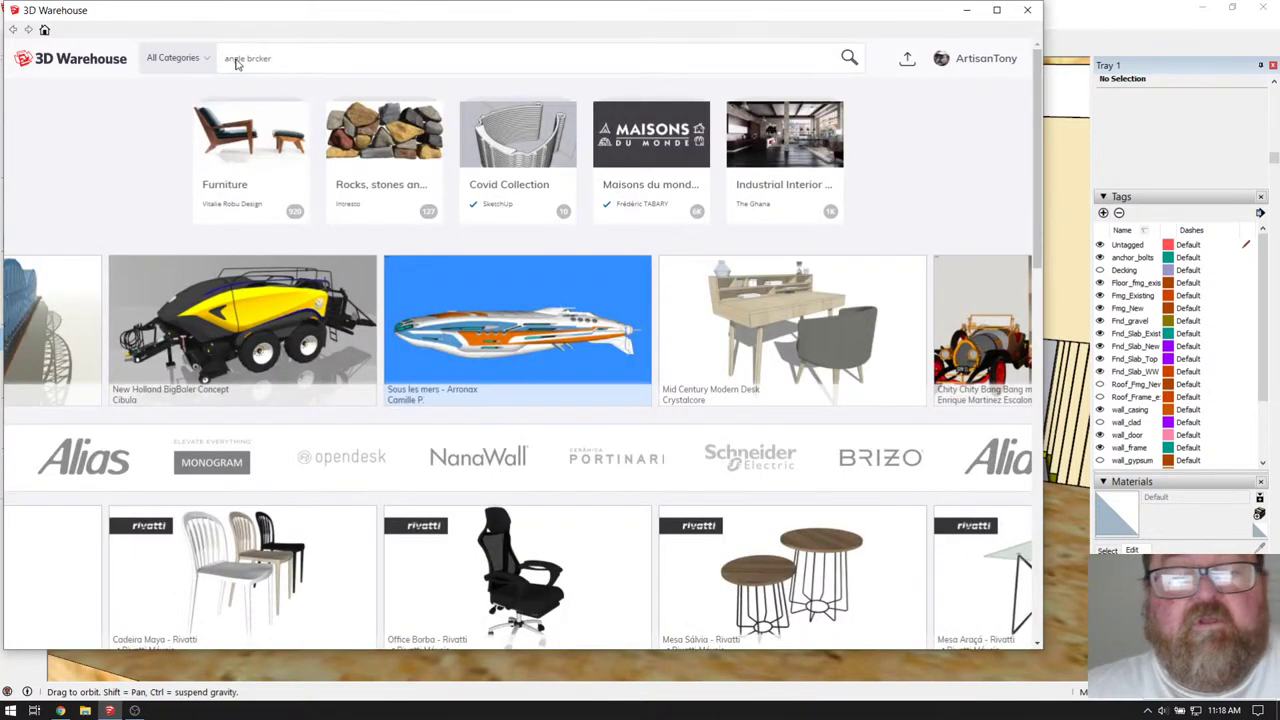
key("Return")
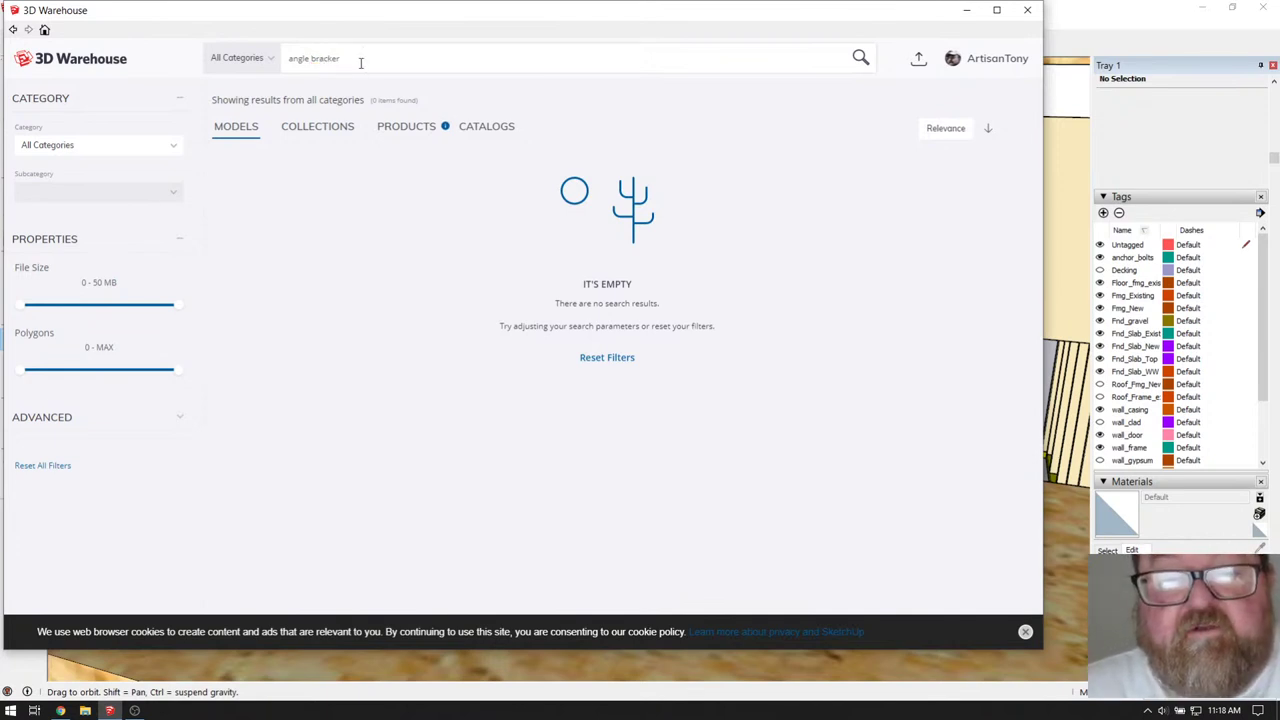
key("BackSpace")
type("t")
left_click(363, 95)
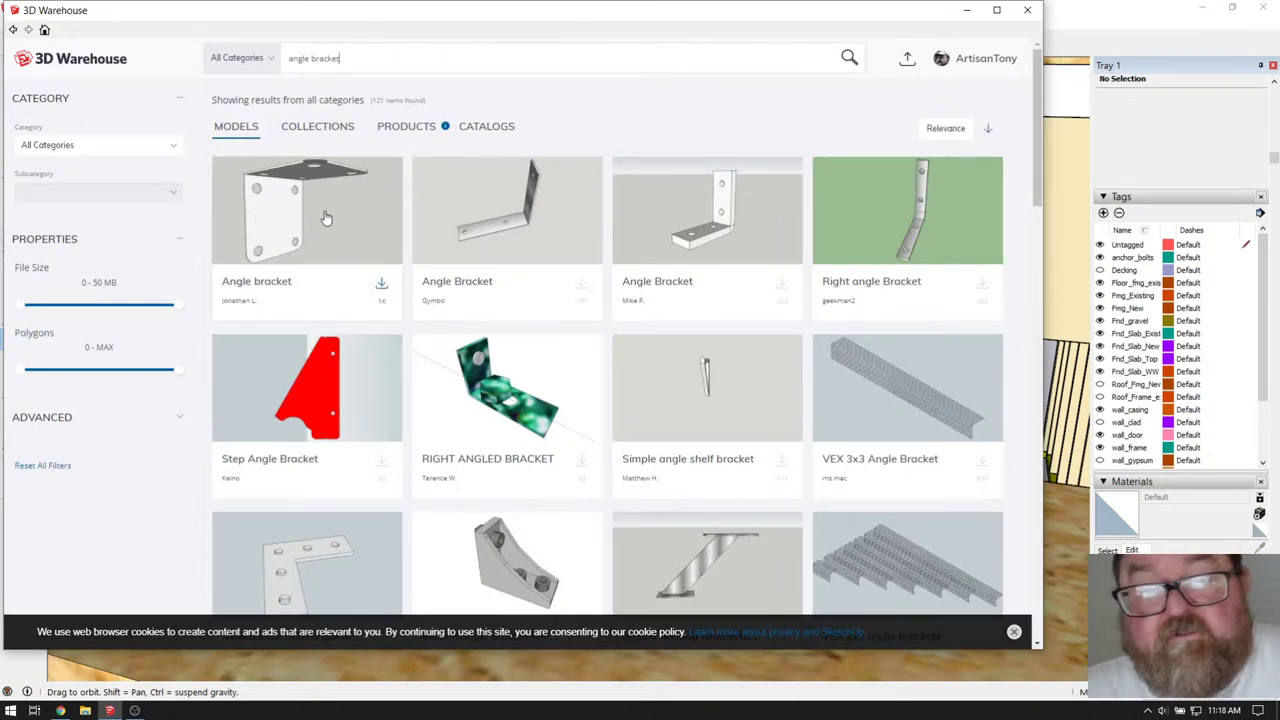
- Browse the bracket results, then narrow the search to 'angle bracket 4'
scroll(440, 271, "down", 5)
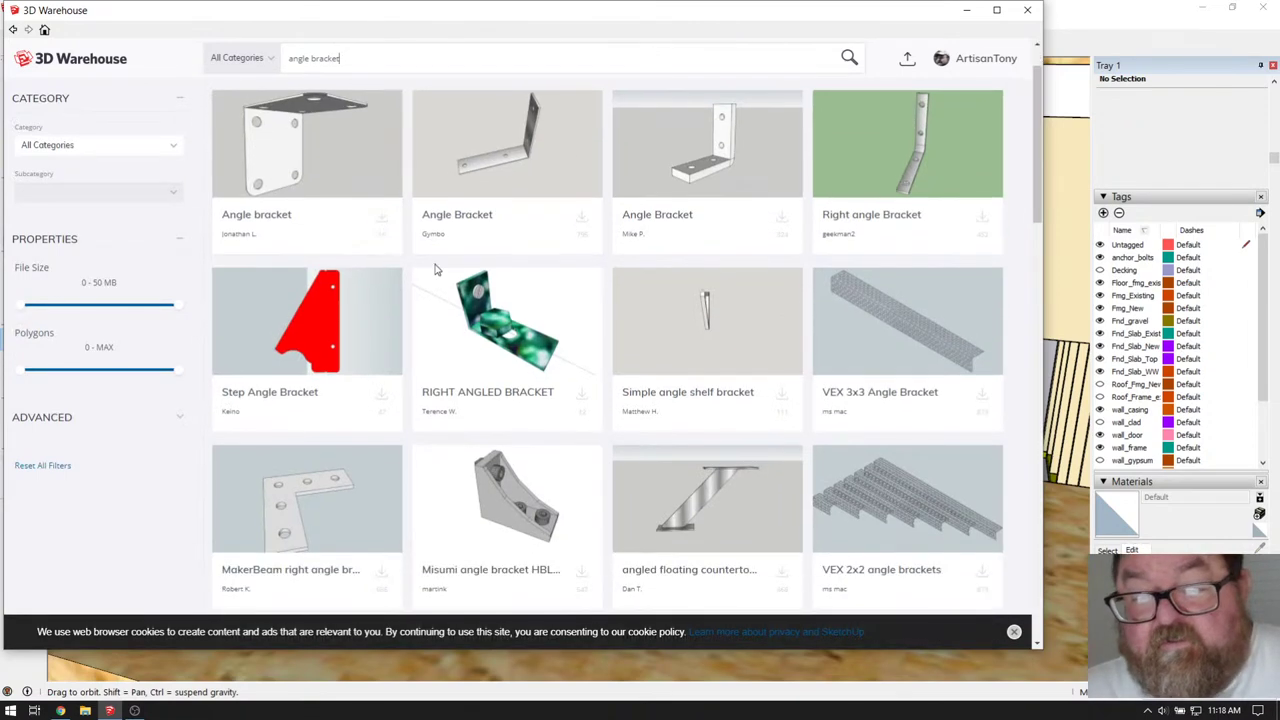
scroll(436, 271, "down", 1)
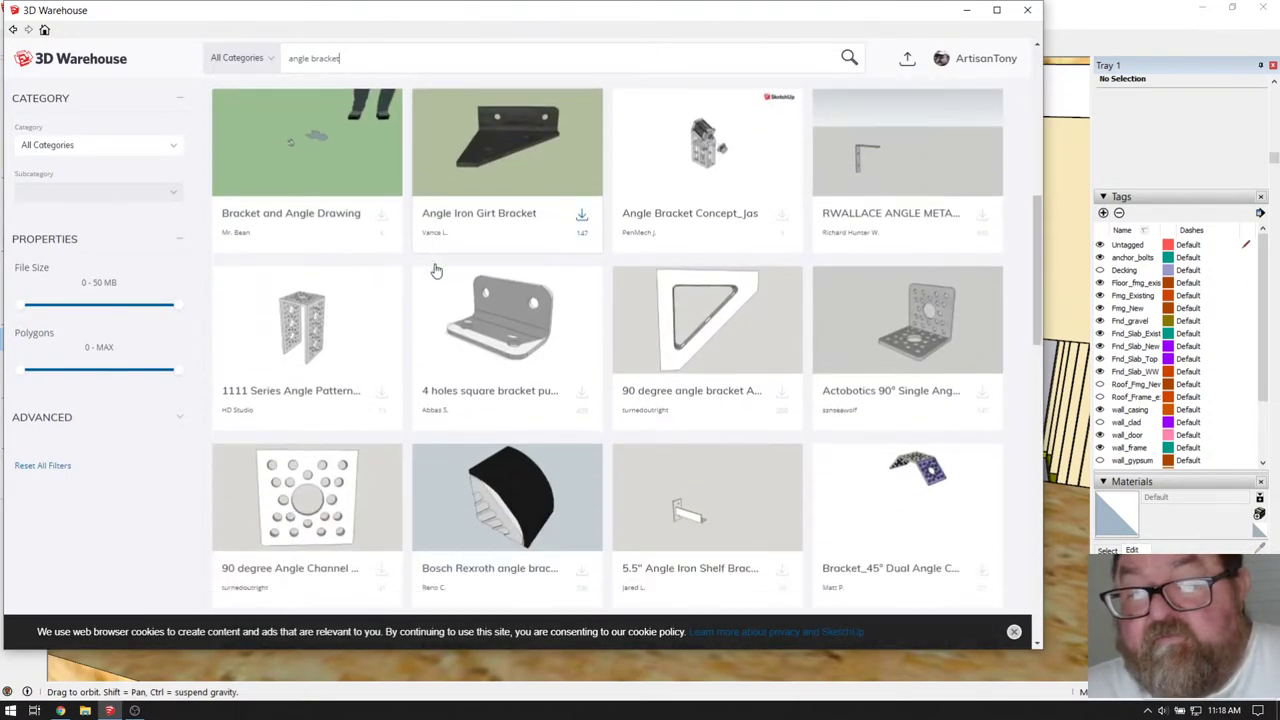
scroll(437, 269, "down", 2)
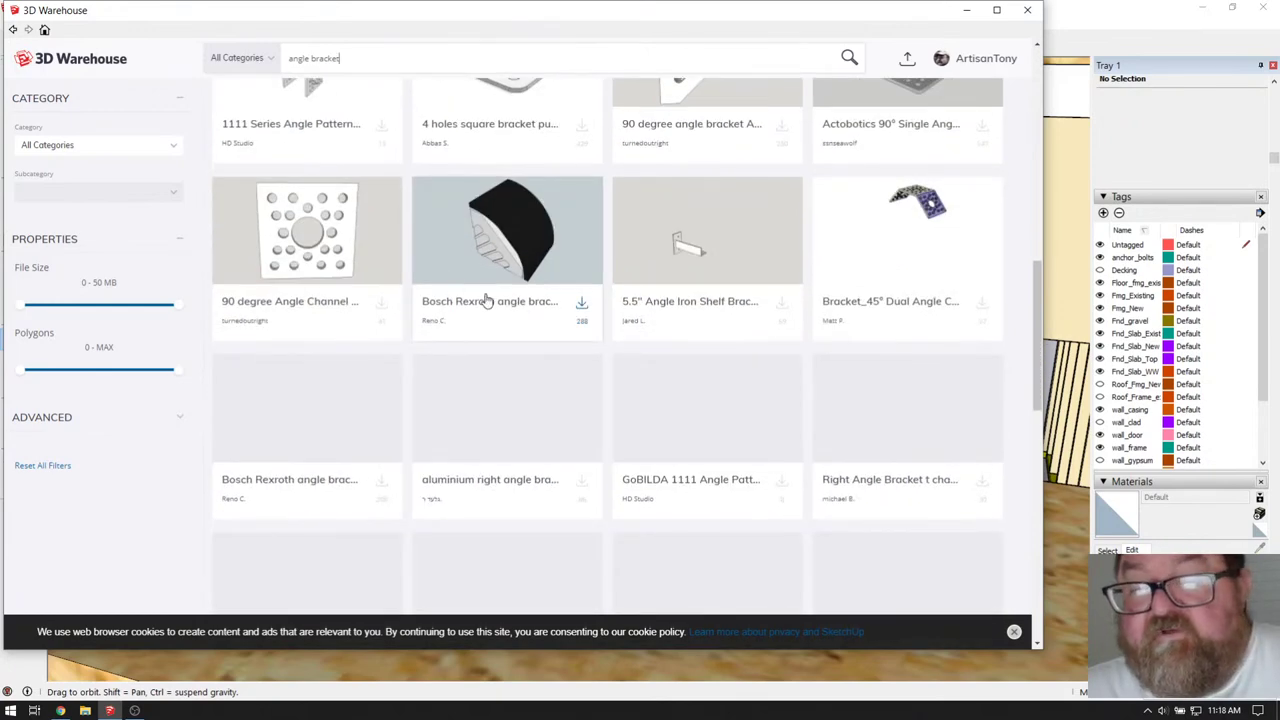
scroll(487, 300, "down", 1)
scroll(473, 301, "down", 3)
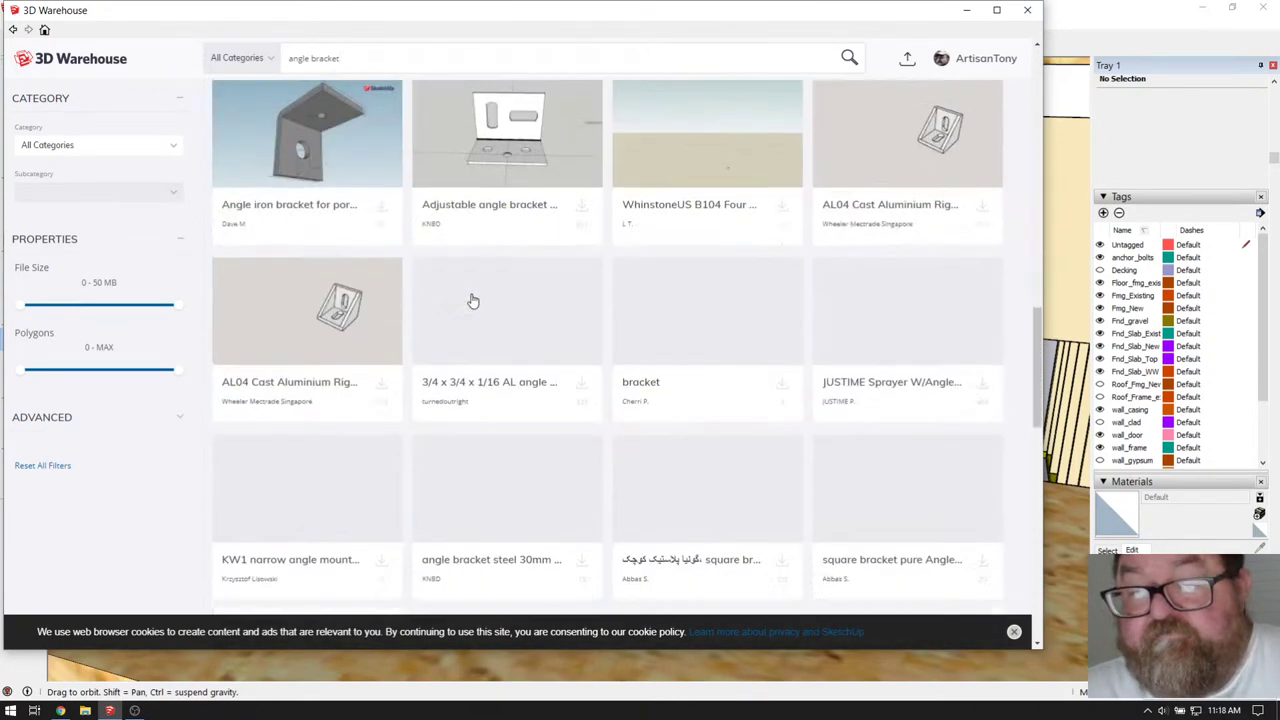
scroll(478, 297, "down", 1)
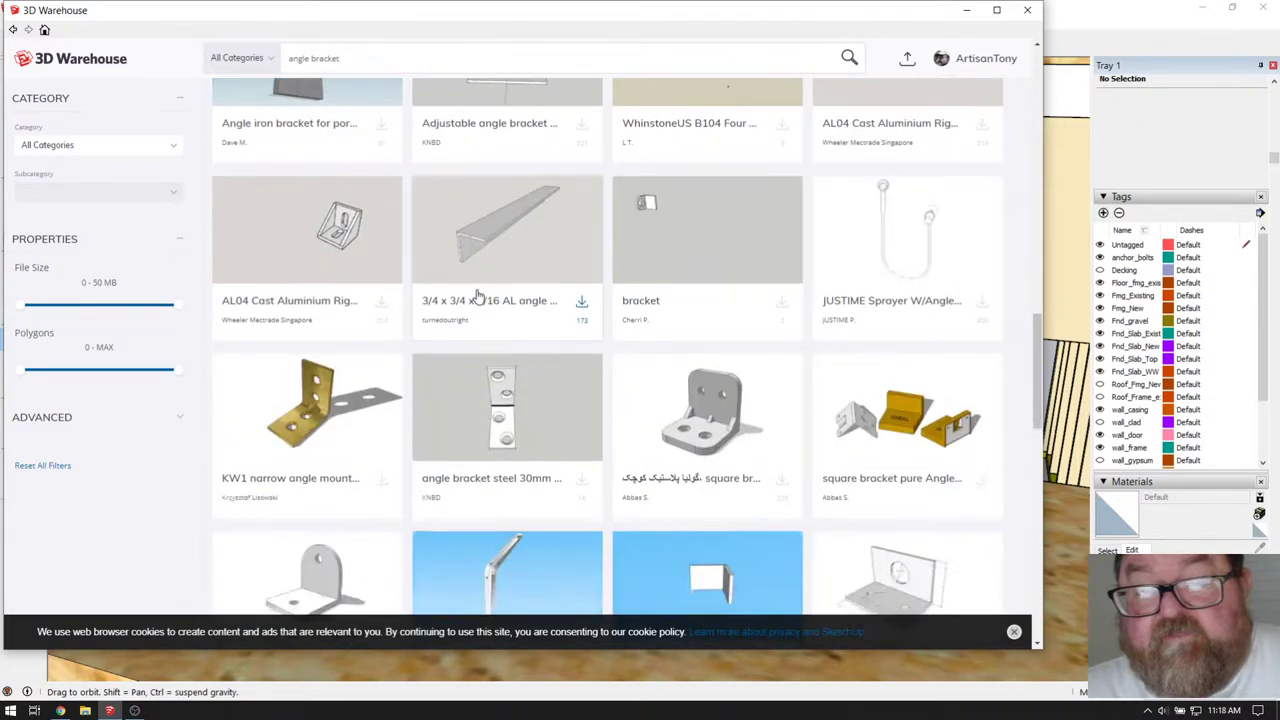
scroll(478, 297, "down", 2)
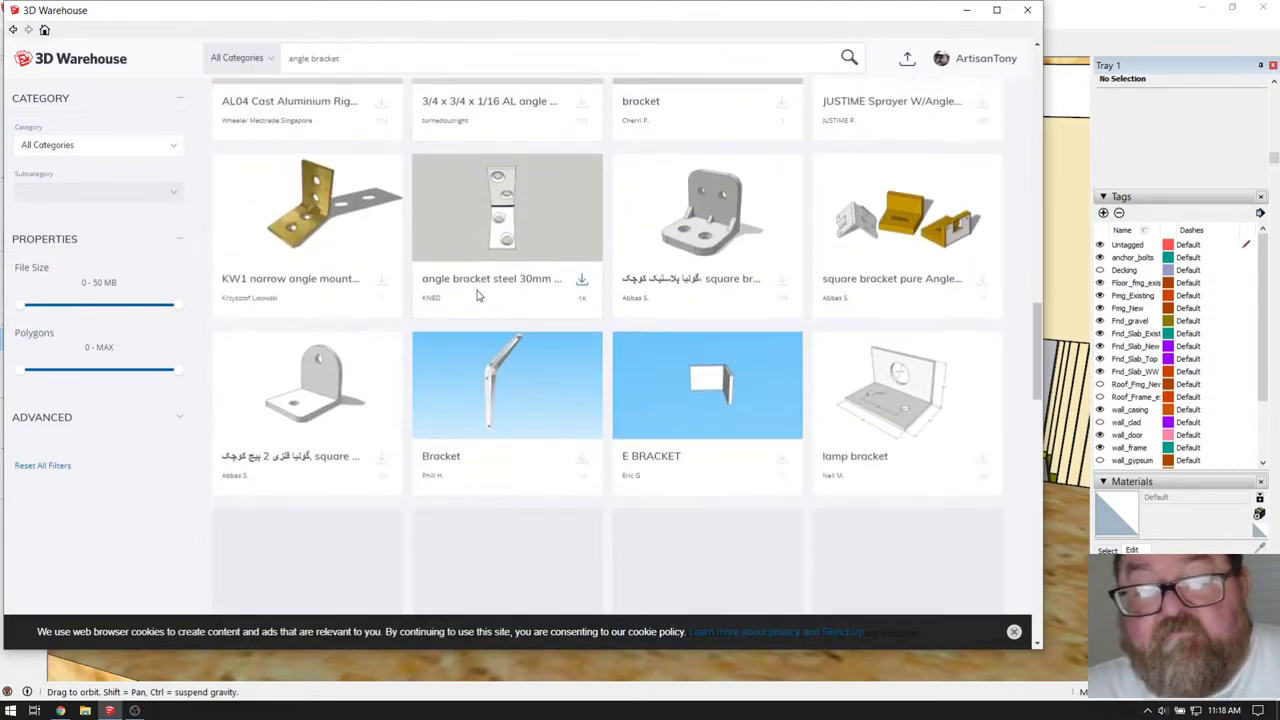
scroll(477, 293, "up", 9)
scroll(476, 292, "up", 5)
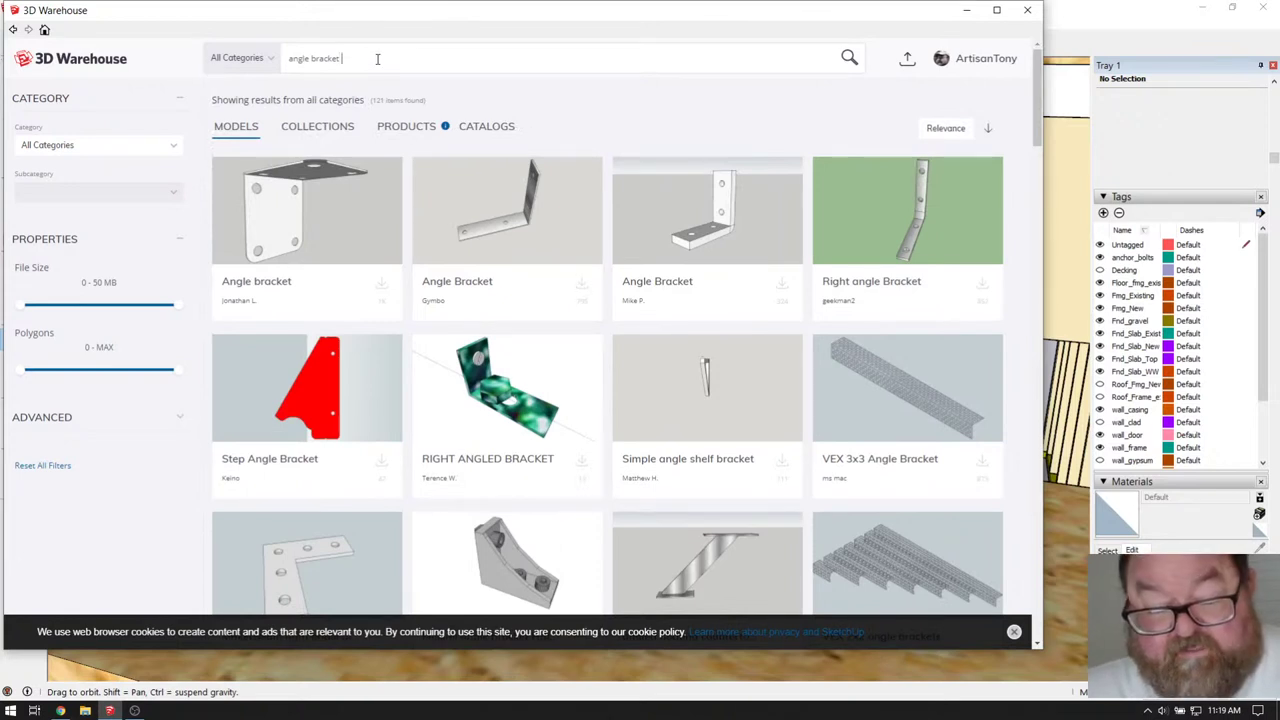
key("Return")
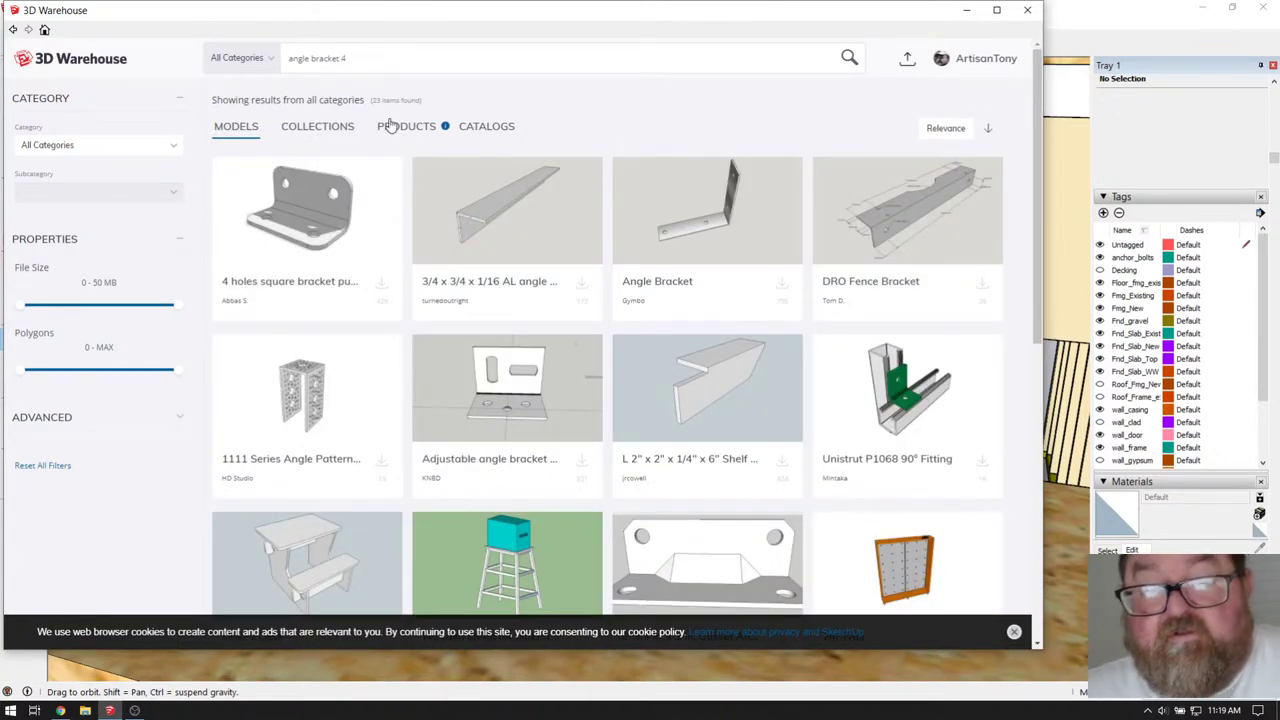
scroll(421, 184, "down", 1)
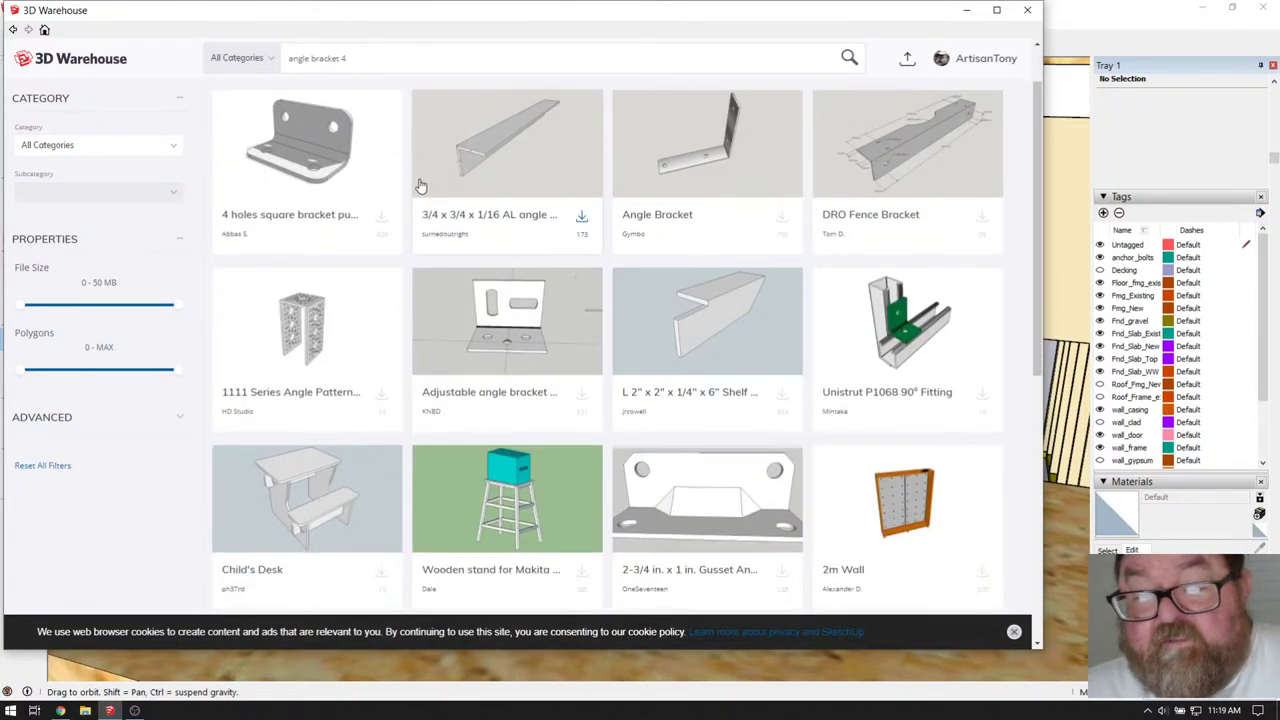
- Download the '4 holes square bracket pure Angle' model and load it into the shed model
left_click(320, 138)
left_click(607, 318)
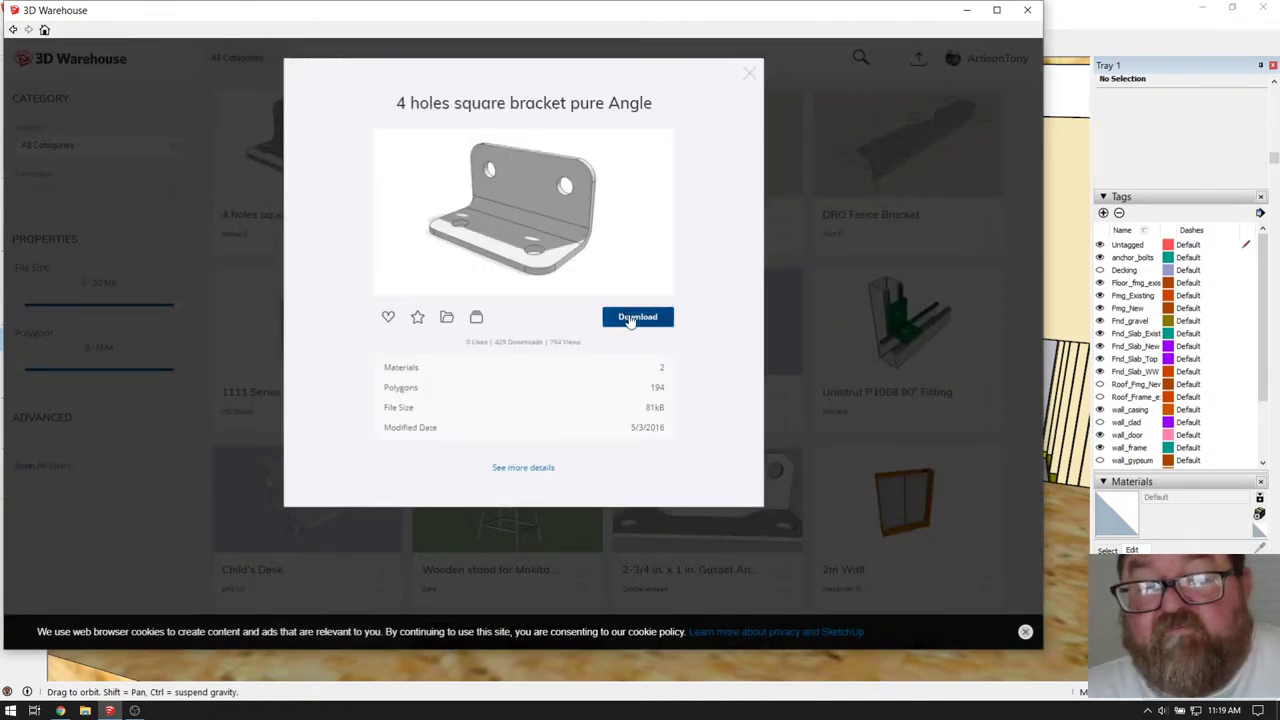
left_click(457, 367)
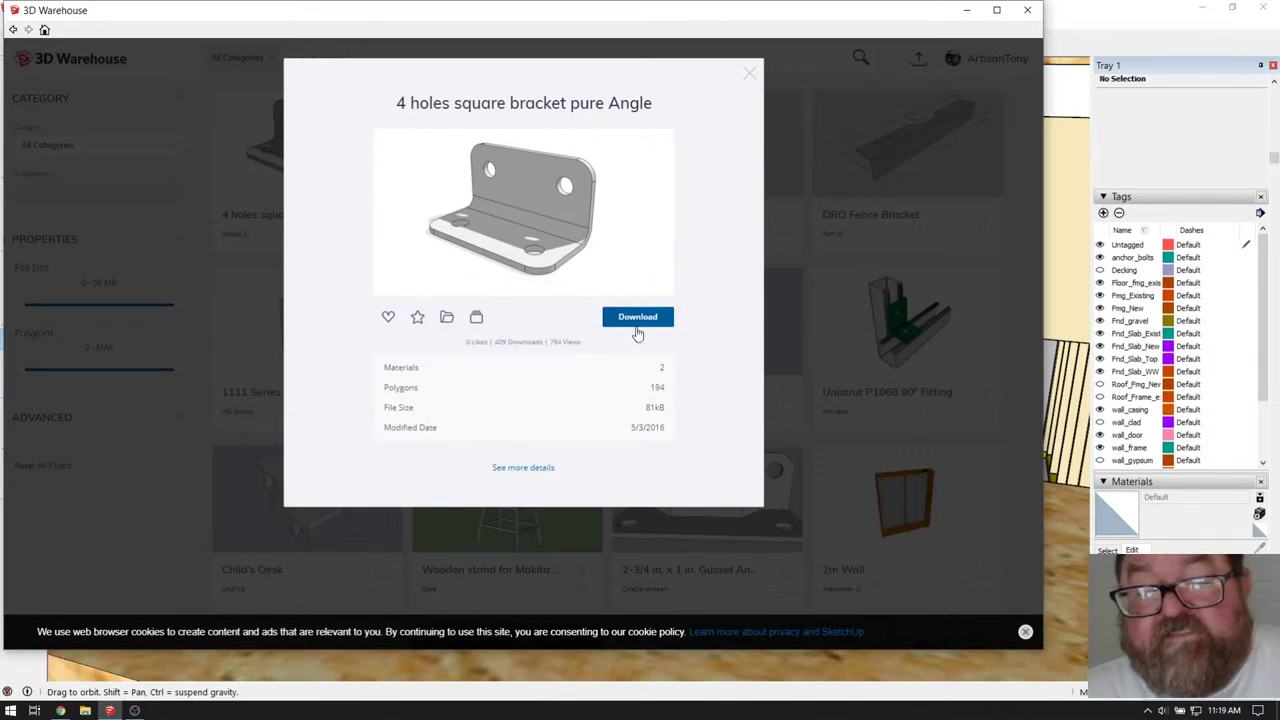
left_click(750, 76)
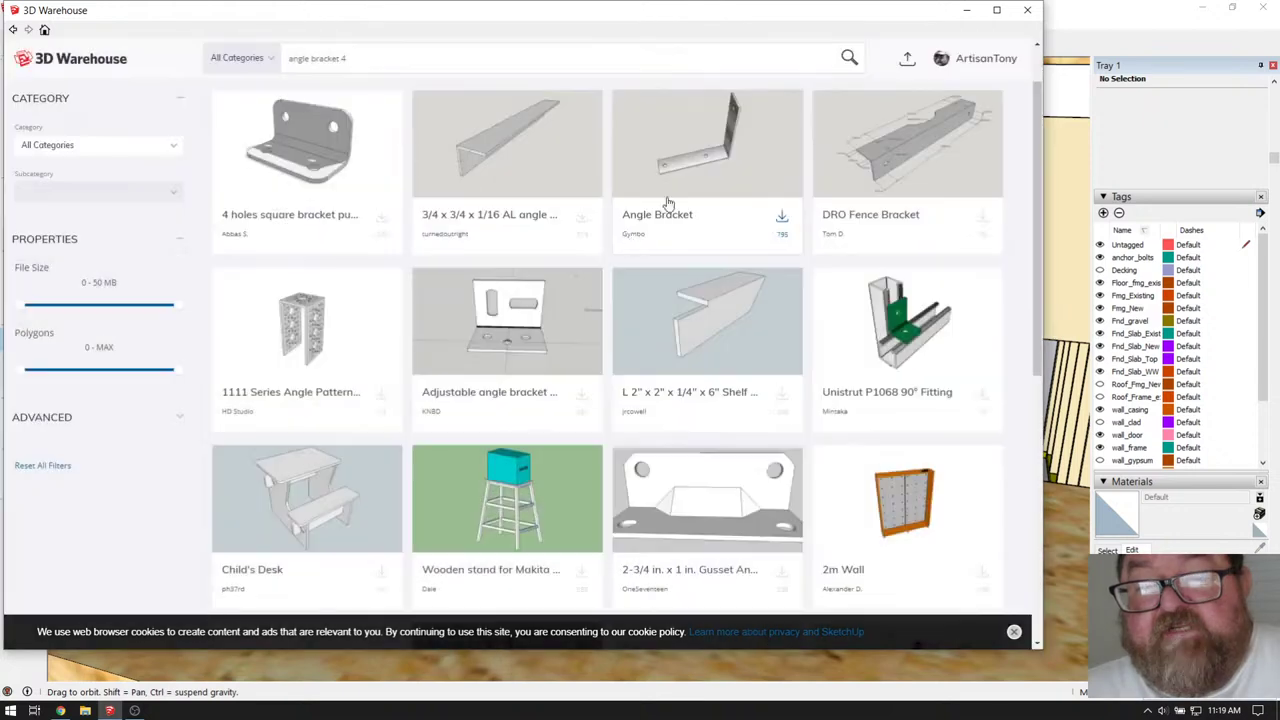
- Download and load the 4 holes square bracket again, then close 3D Warehouse
scroll(507, 242, "down", 1)
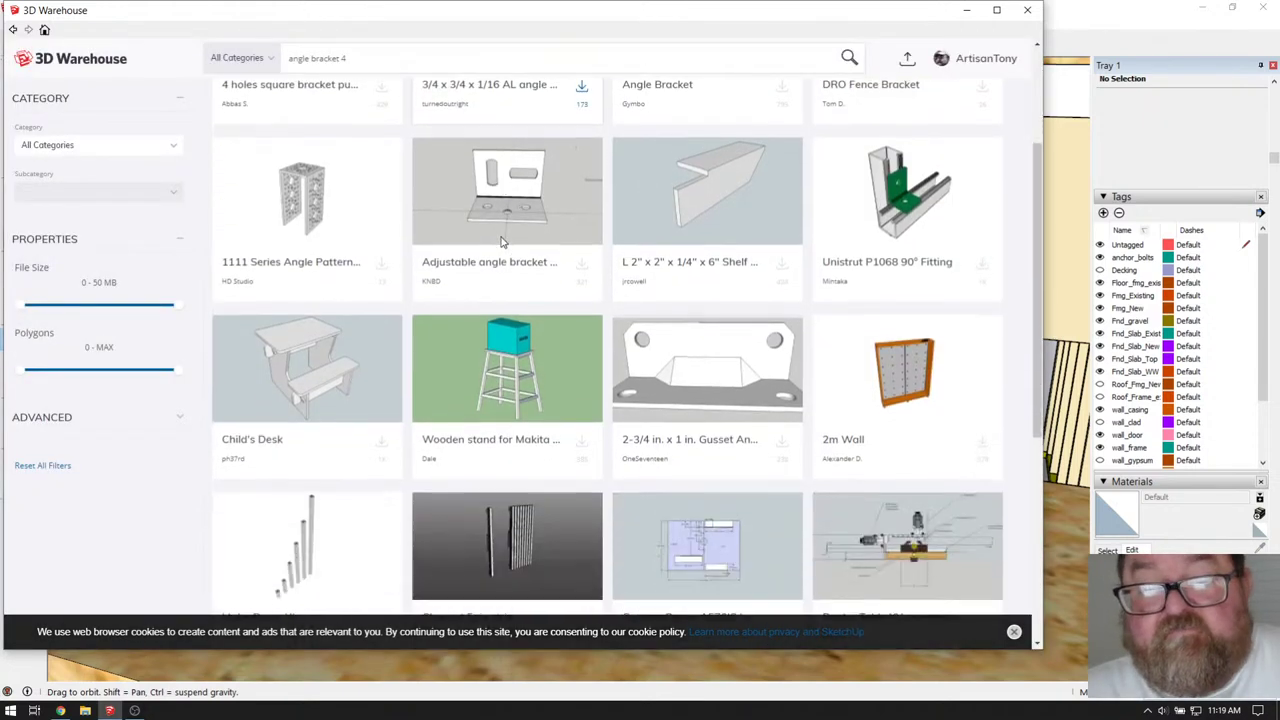
scroll(492, 279, "down", 2)
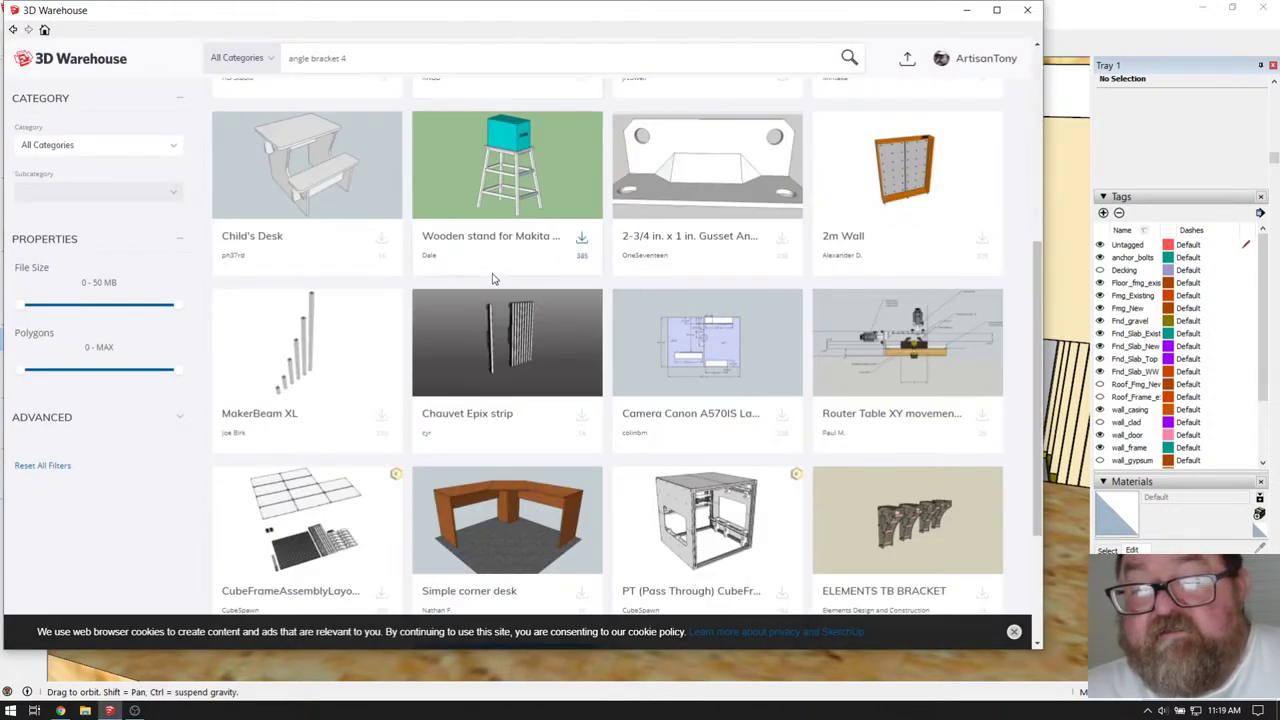
scroll(492, 279, "down", 2)
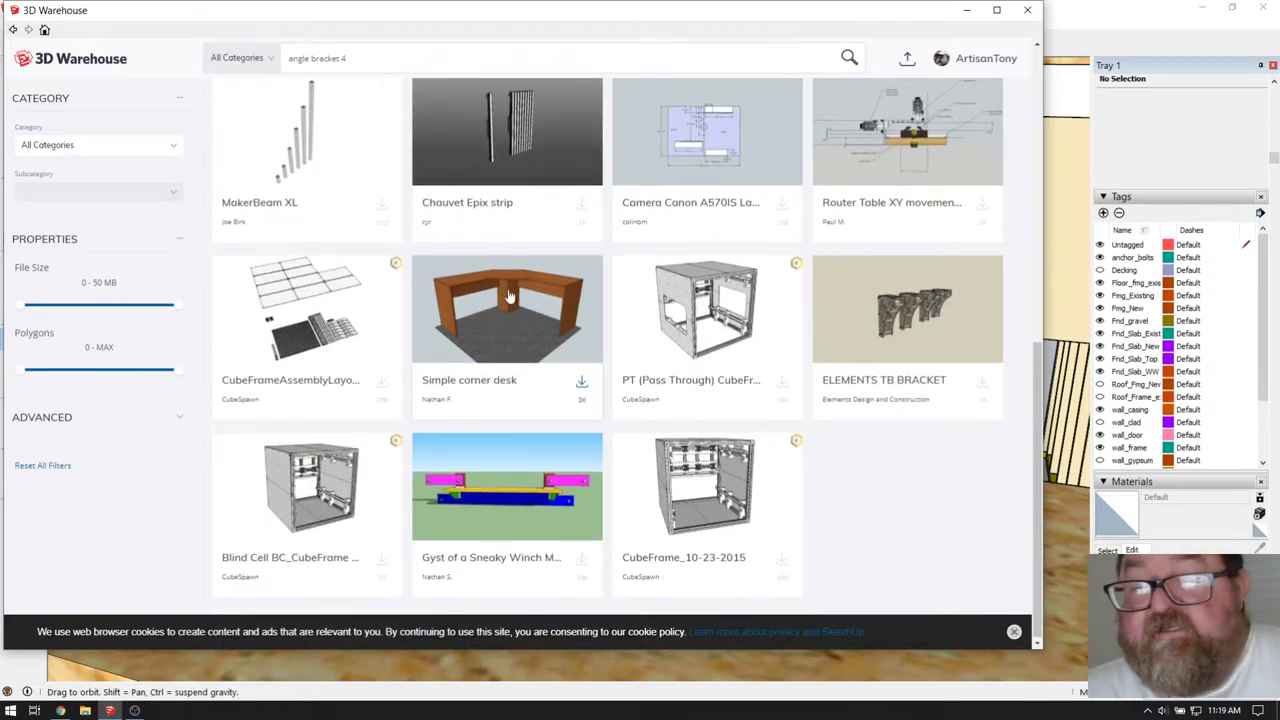
scroll(514, 295, "up", 5)
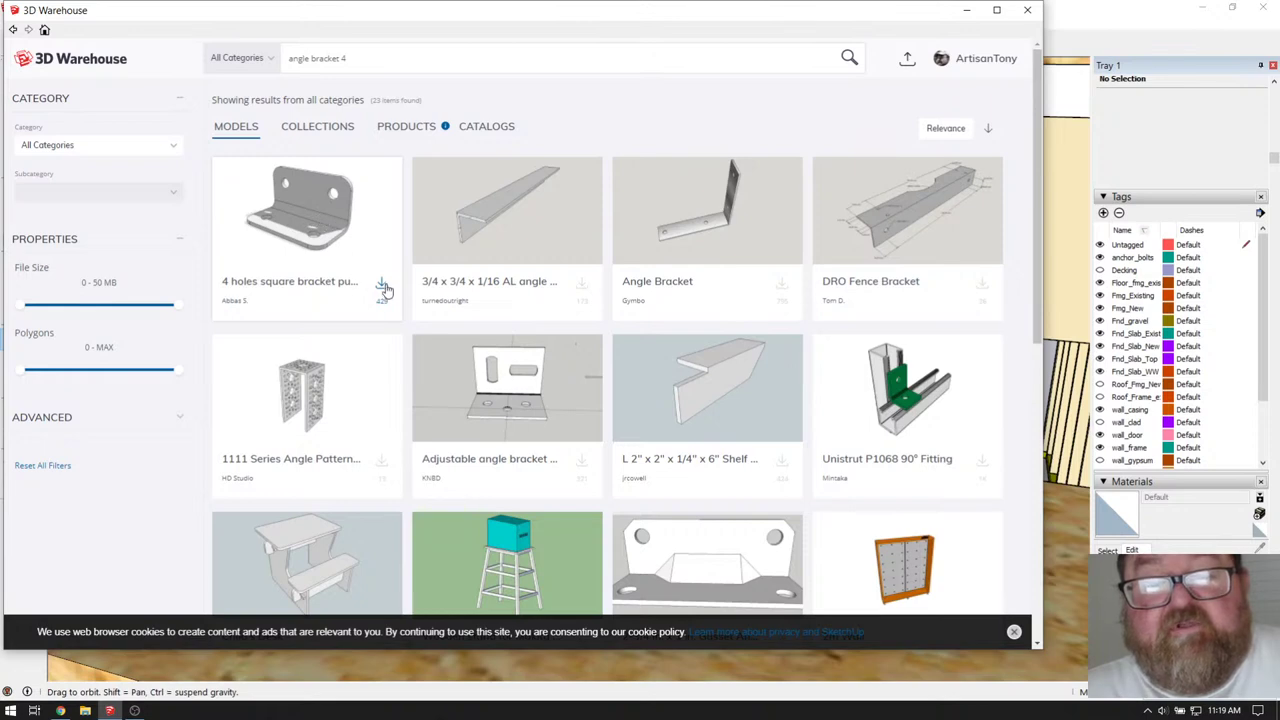
left_click(332, 228)
left_click(637, 318)
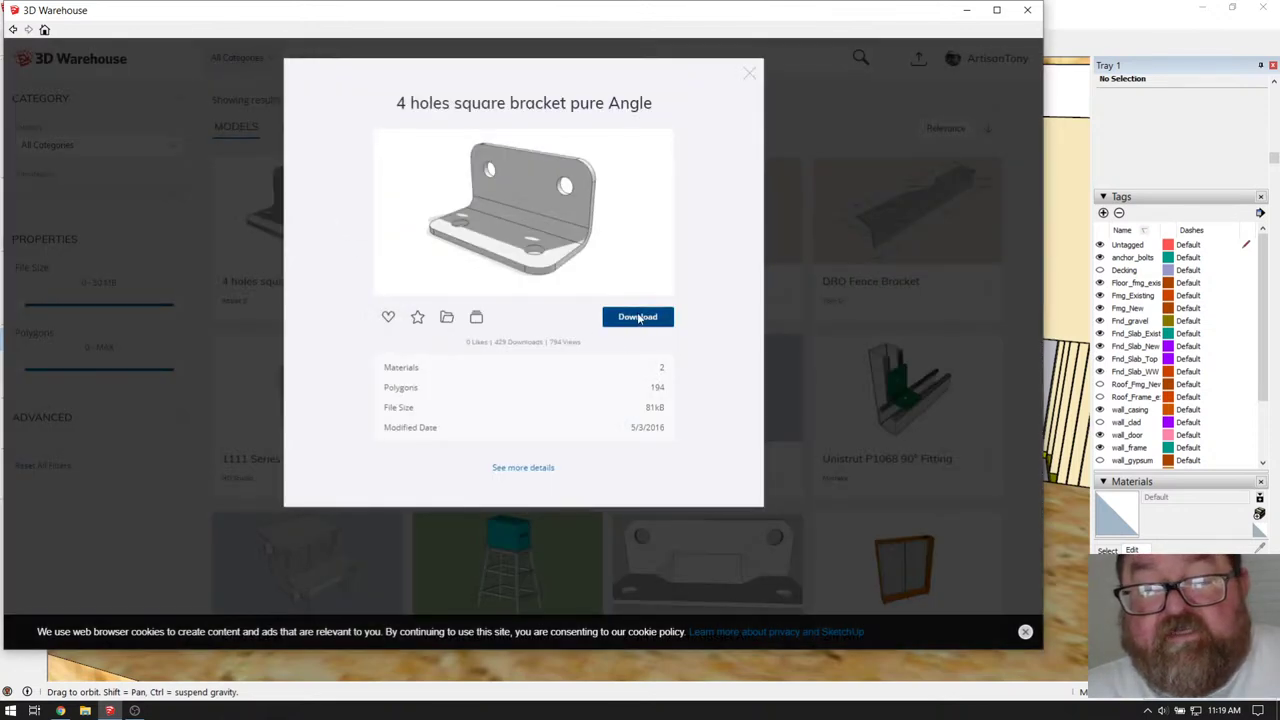
left_click(452, 367)
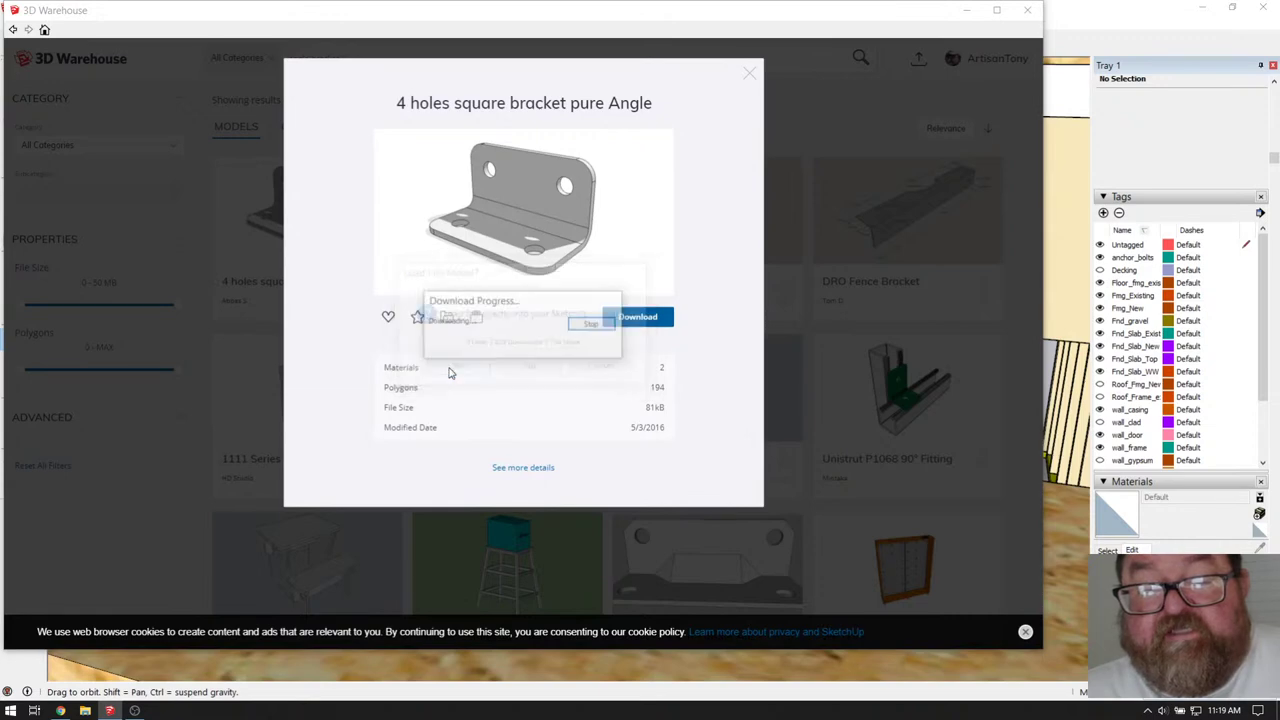
left_click(745, 75)
left_click(1027, 9)
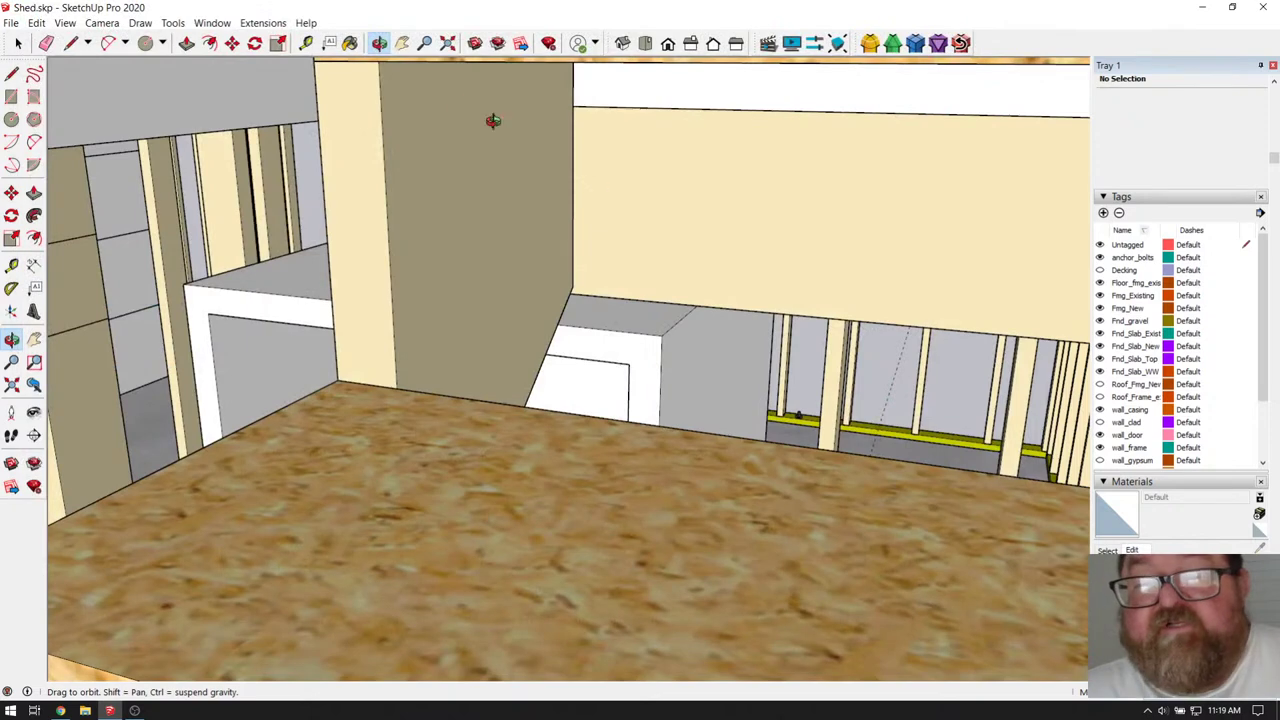
left_click(447, 43)
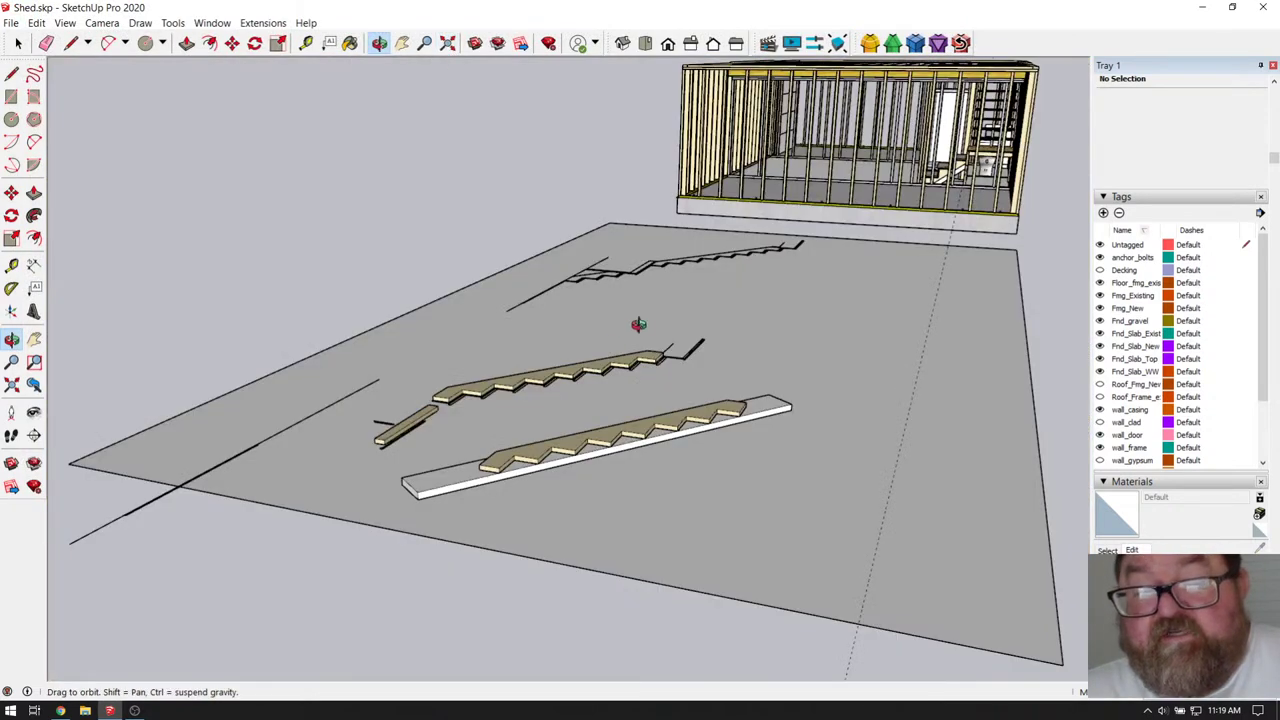
left_click_drag(638, 324, 541, 666)
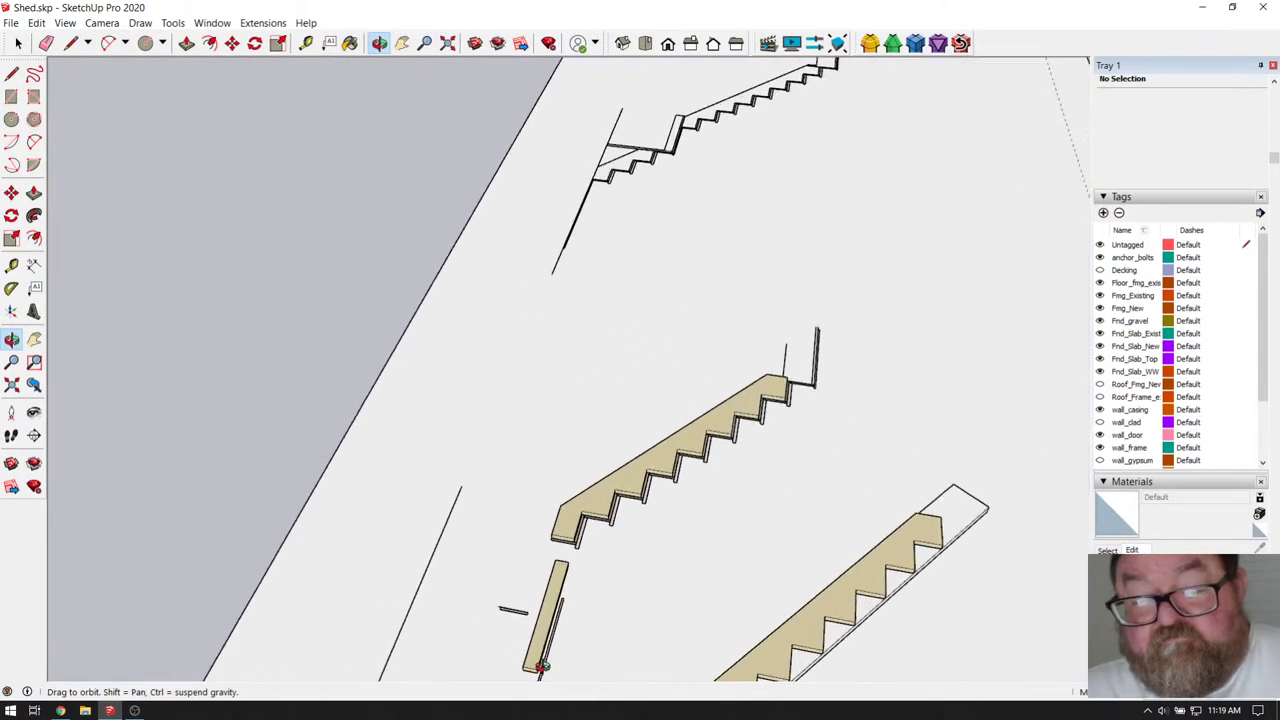
scroll(494, 623, "up", 4)
scroll(494, 606, "down", 7)
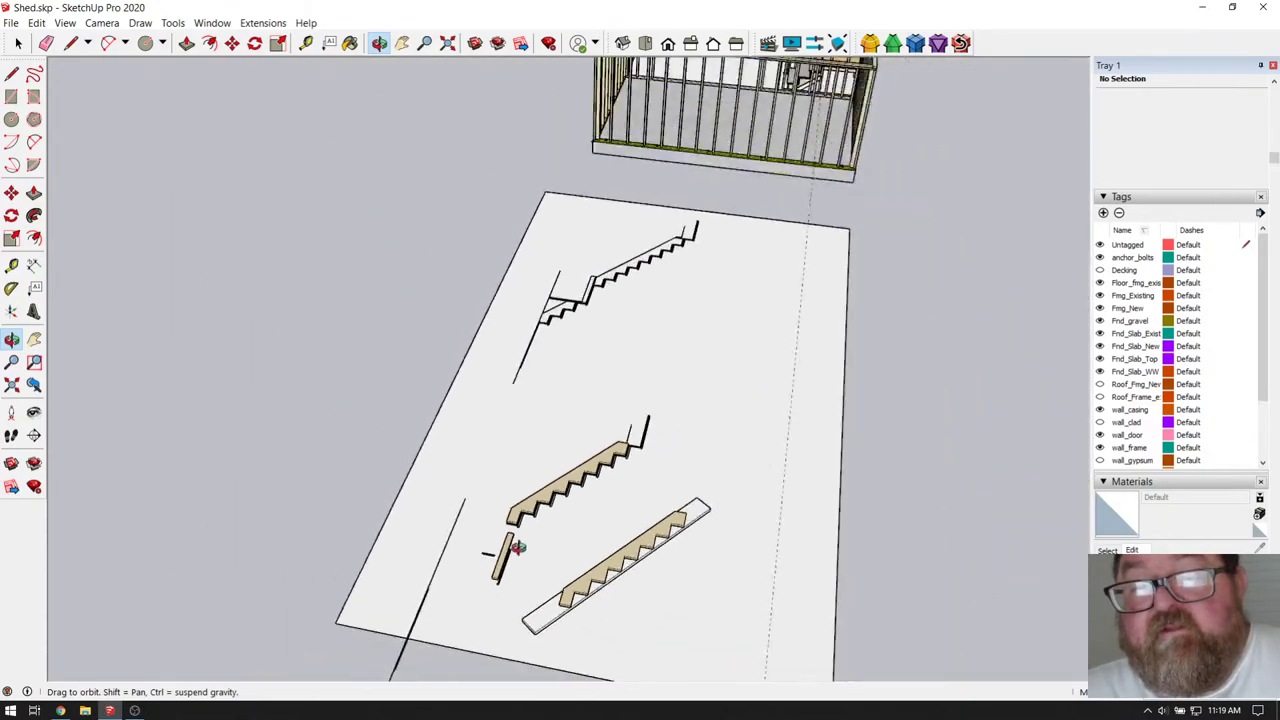
scroll(516, 547, "down", 3)
scroll(765, 177, "up", 10)
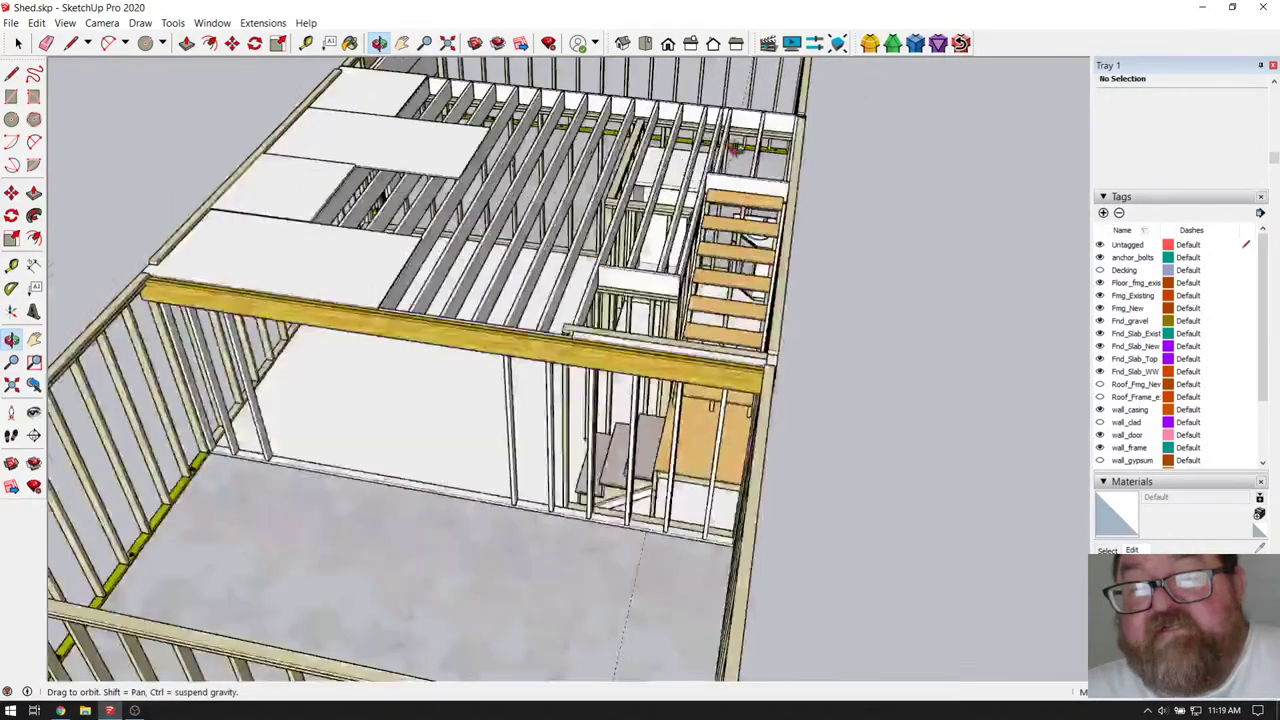
scroll(732, 148, "up", 12)
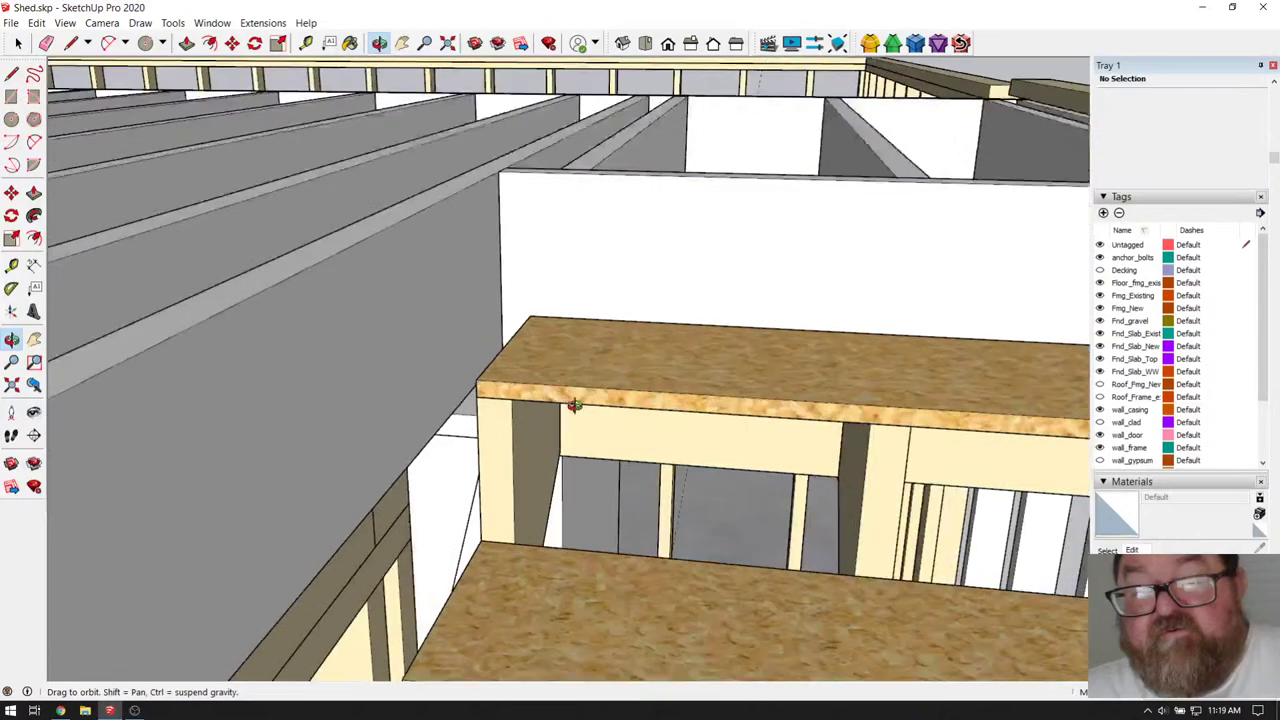
scroll(574, 404, "up", 10)
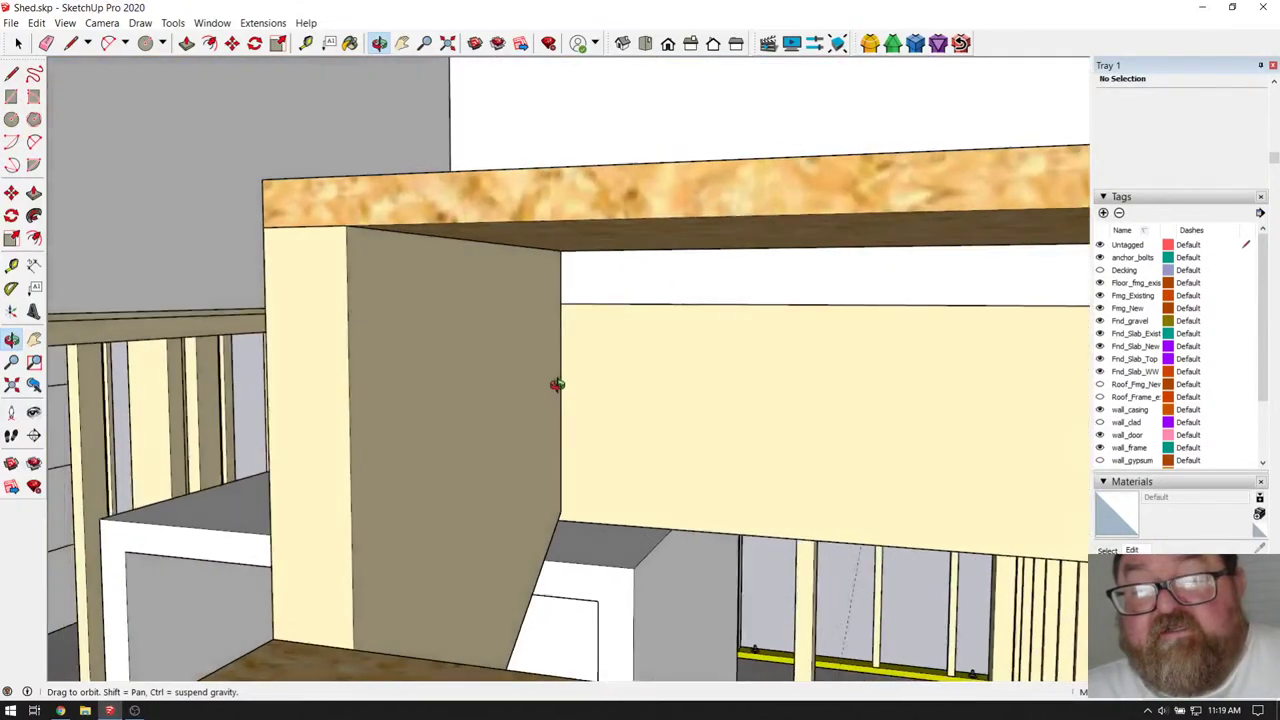
scroll(560, 370, "up", 5)
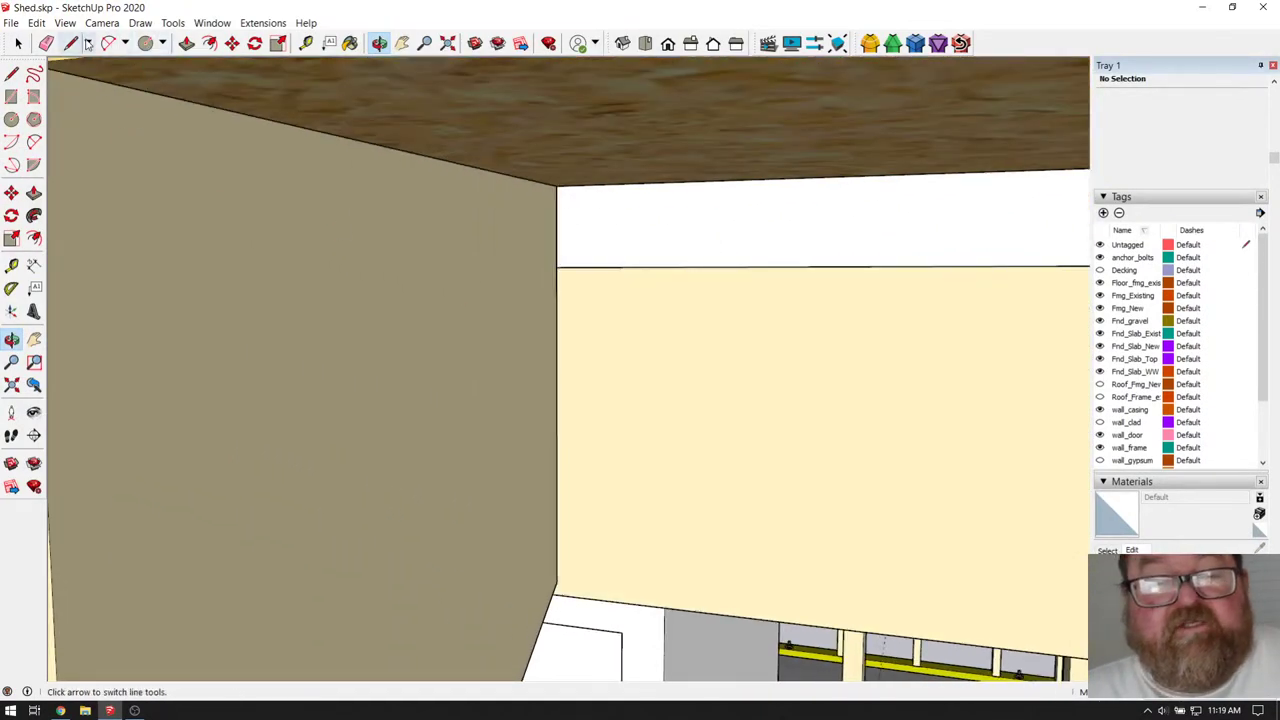
- Draw two closed rectangular faces with the Line tool, one on each wall at the inside corner
left_click(74, 43)
left_click(557, 336)
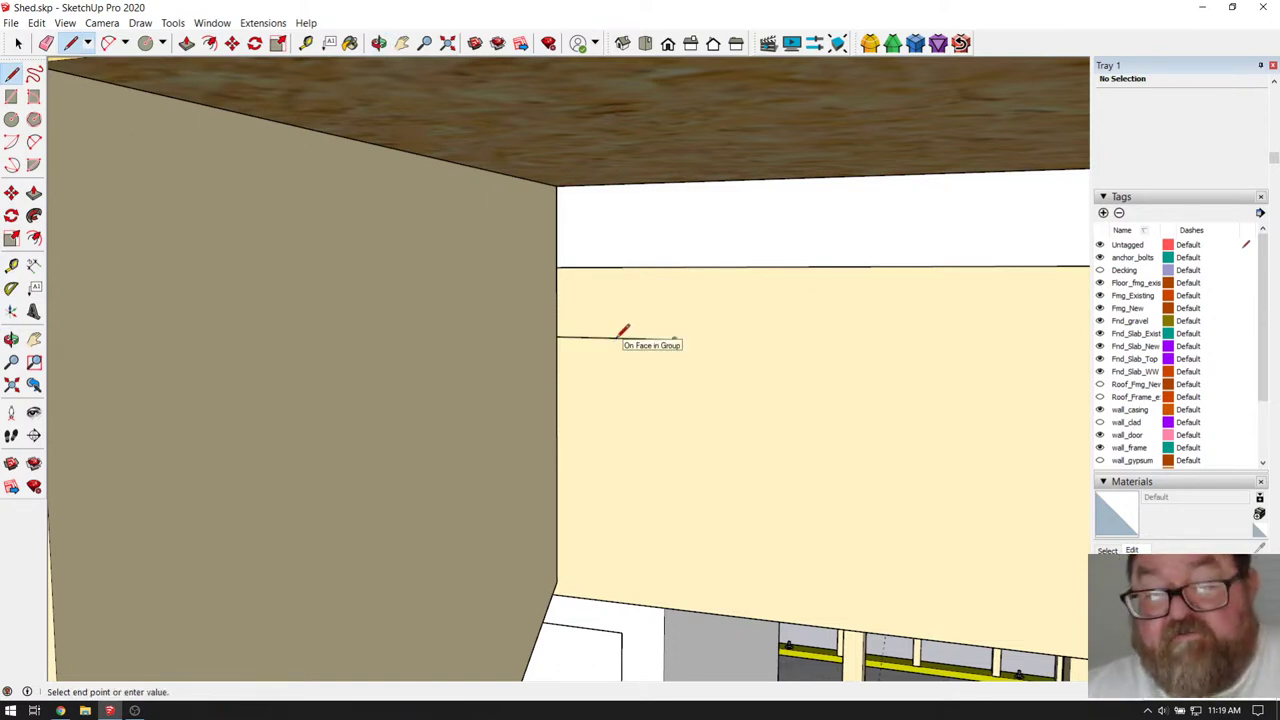
left_click(674, 340)
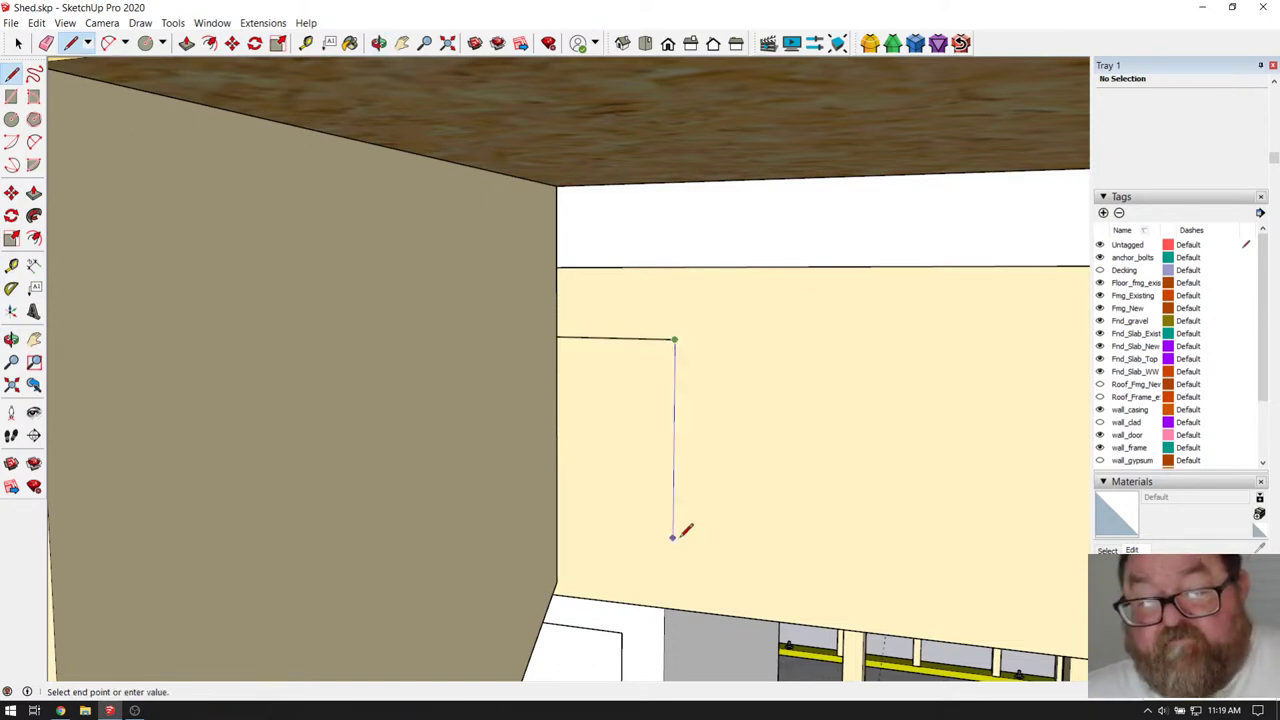
left_click(672, 586)
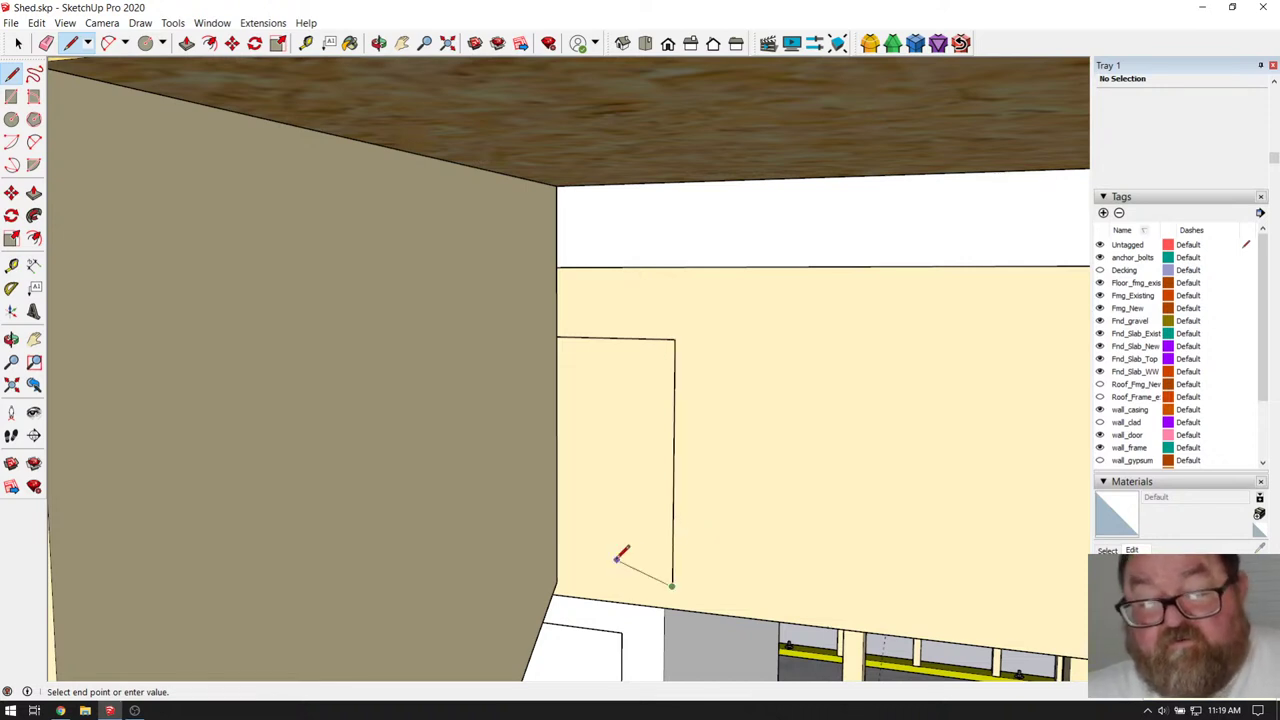
left_click(558, 575)
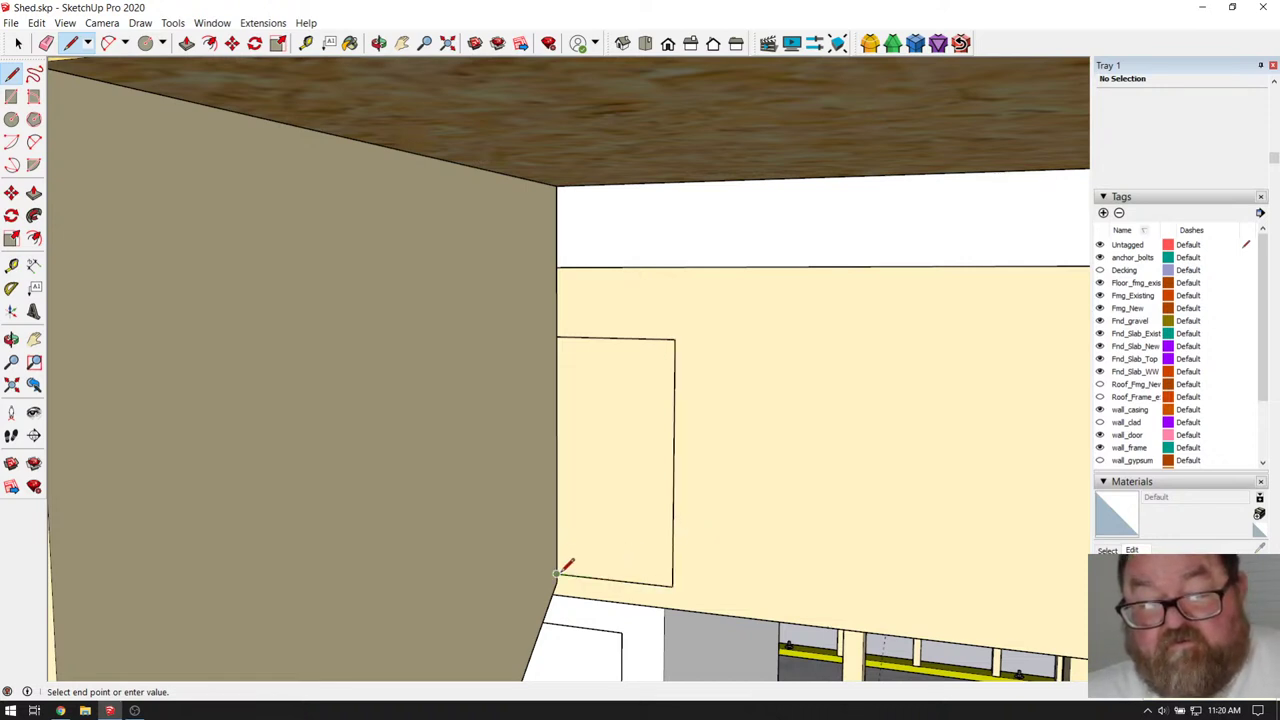
left_click(557, 339)
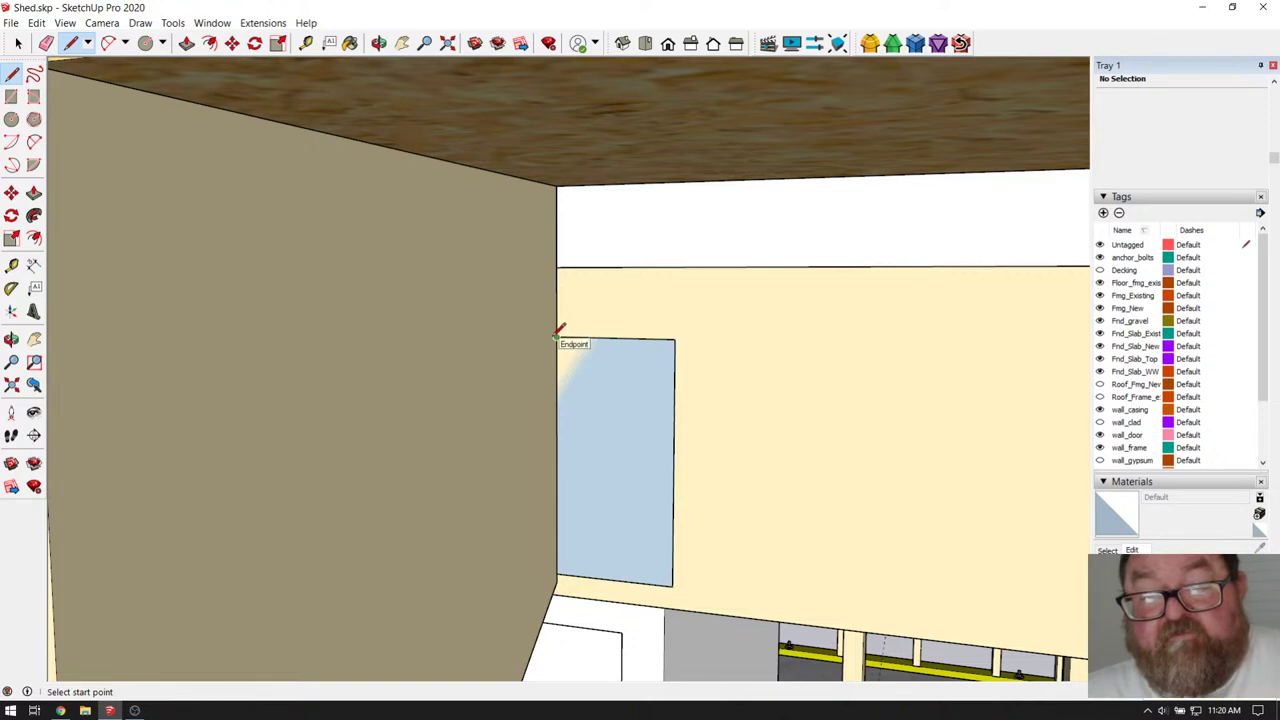
left_click(557, 338)
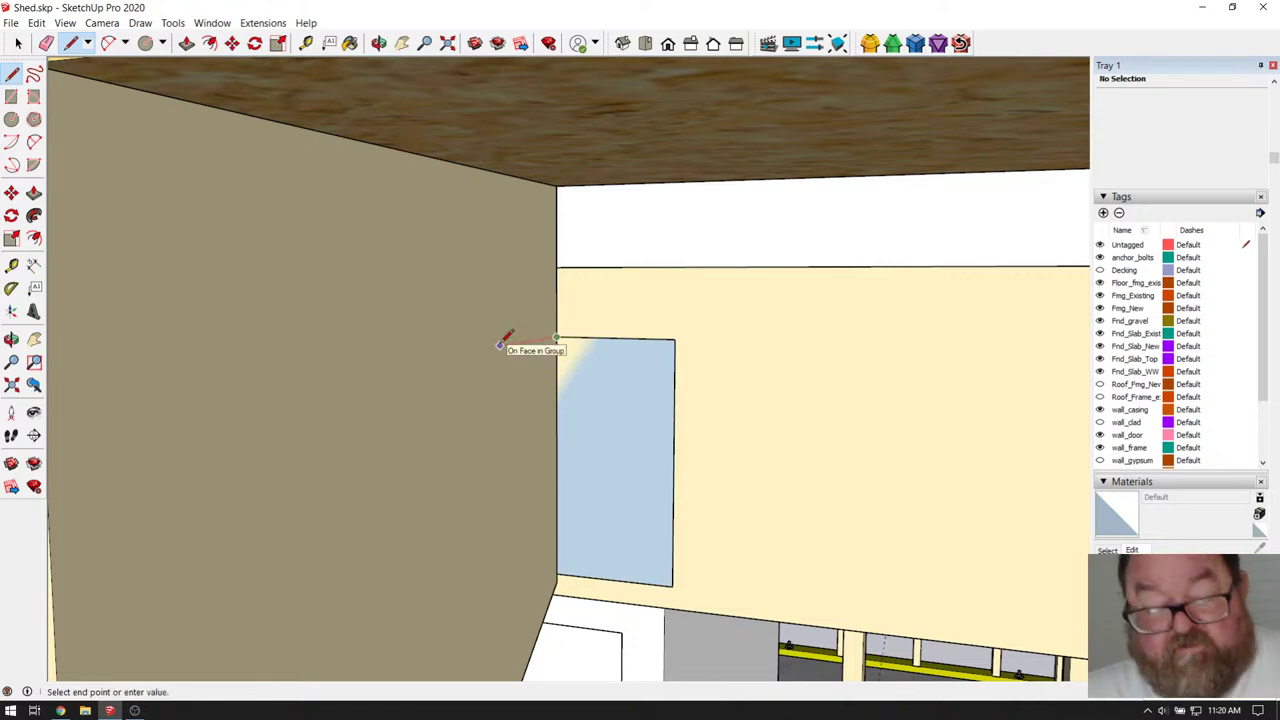
left_click(506, 345)
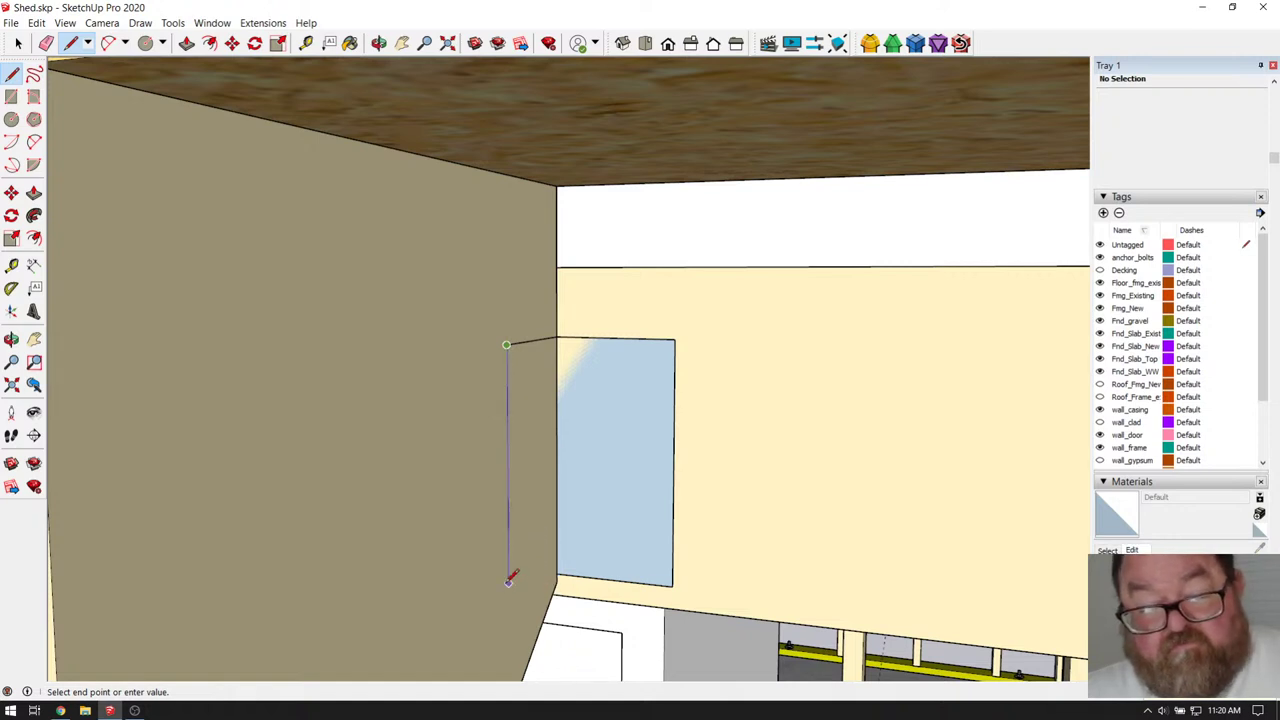
left_click(560, 570)
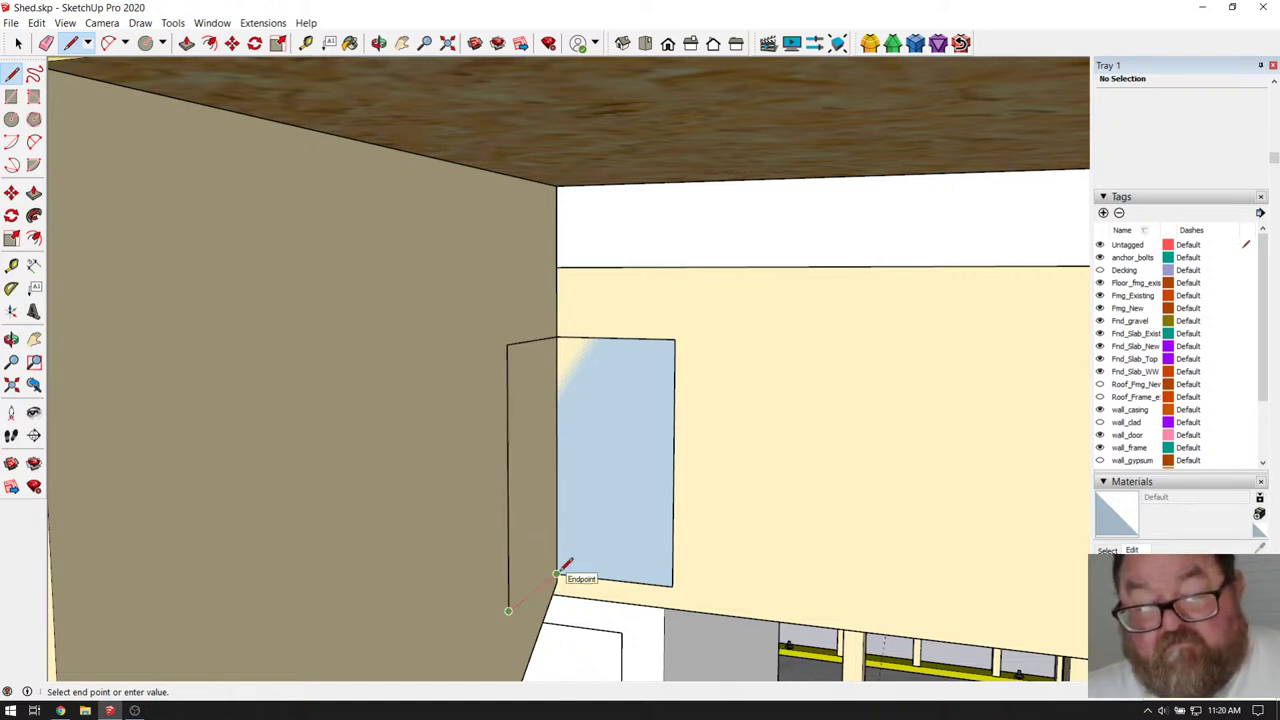
left_click(560, 570)
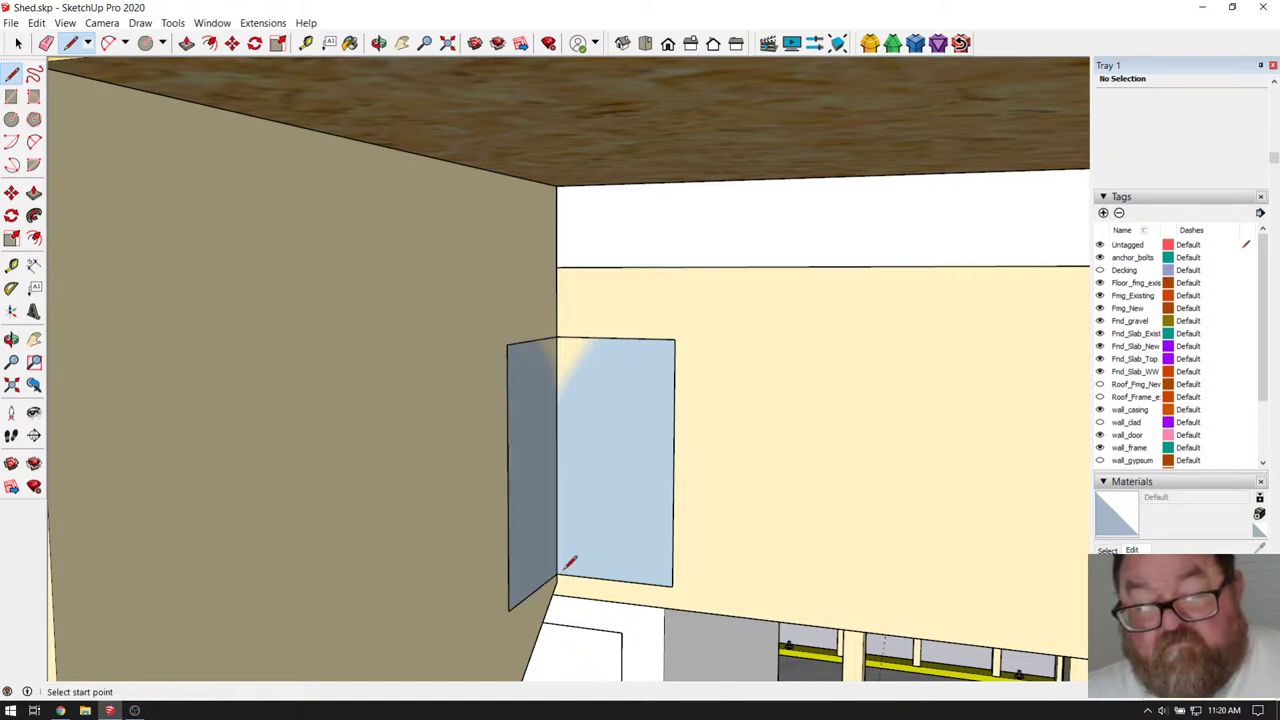
- Push/Pull the small corner panel face out to a slight thickness
left_click(186, 44)
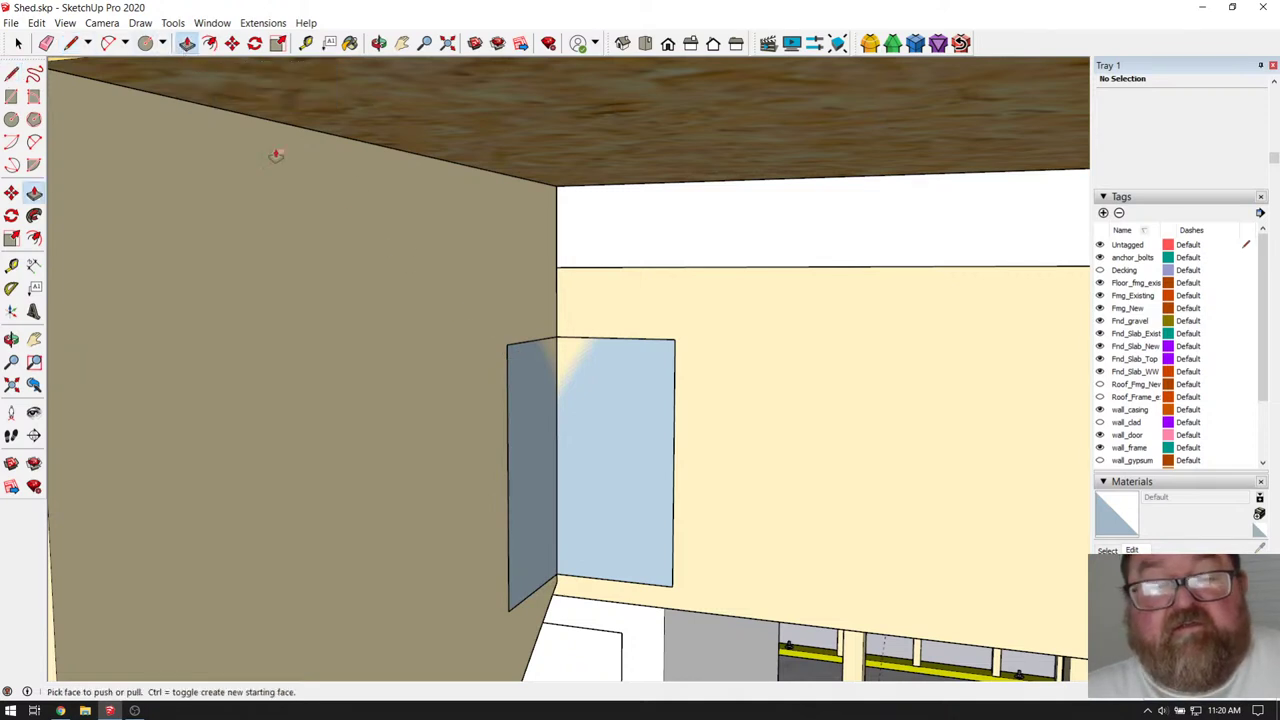
left_click(515, 372)
left_click(526, 374)
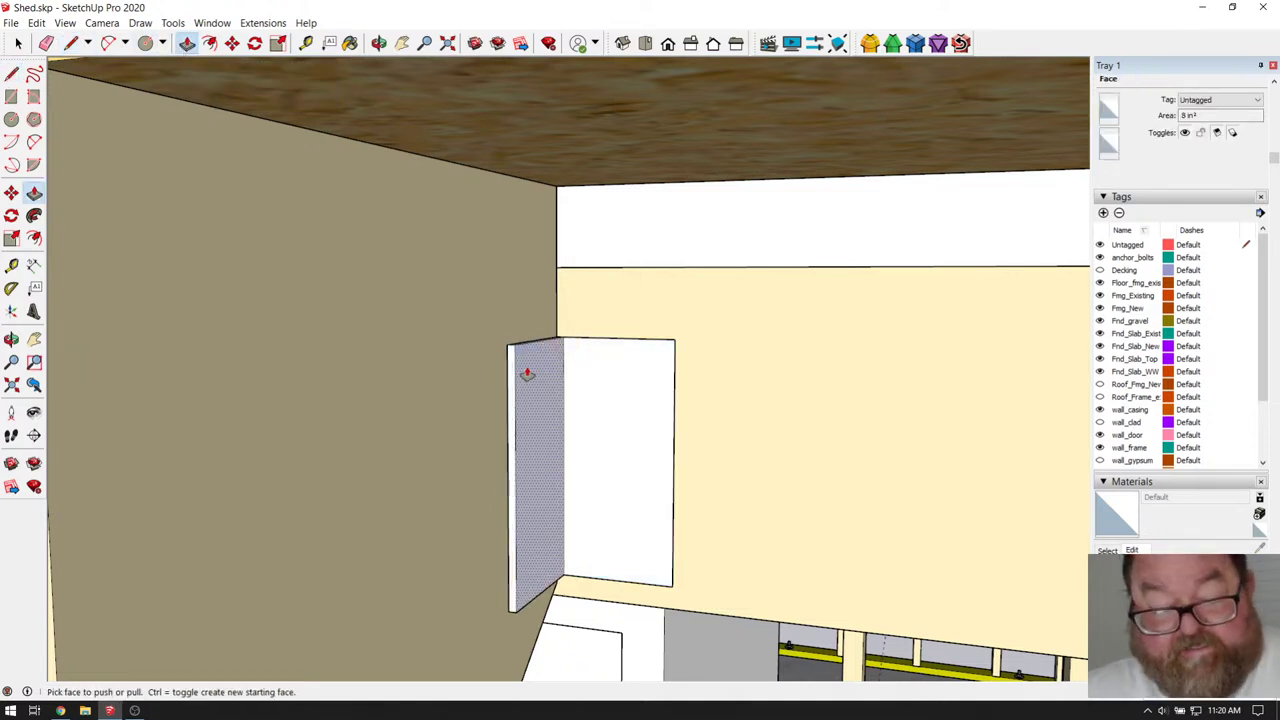
left_click(527, 374)
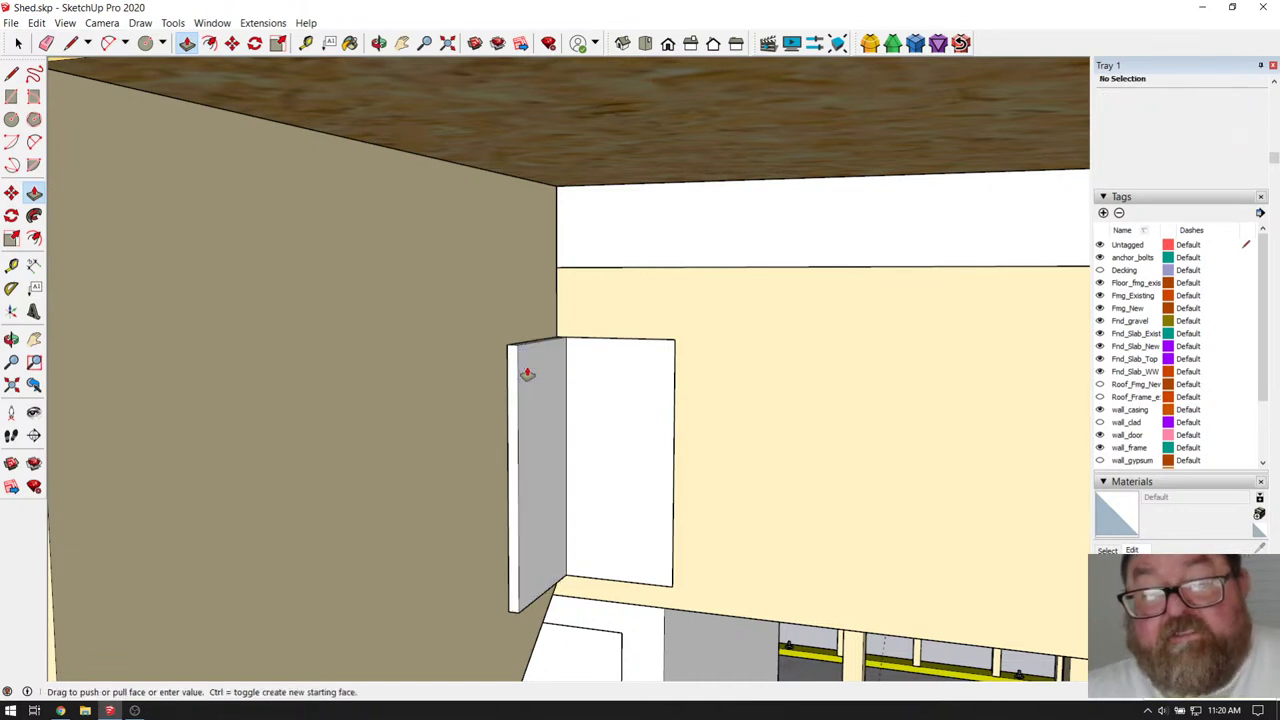
left_click(527, 374)
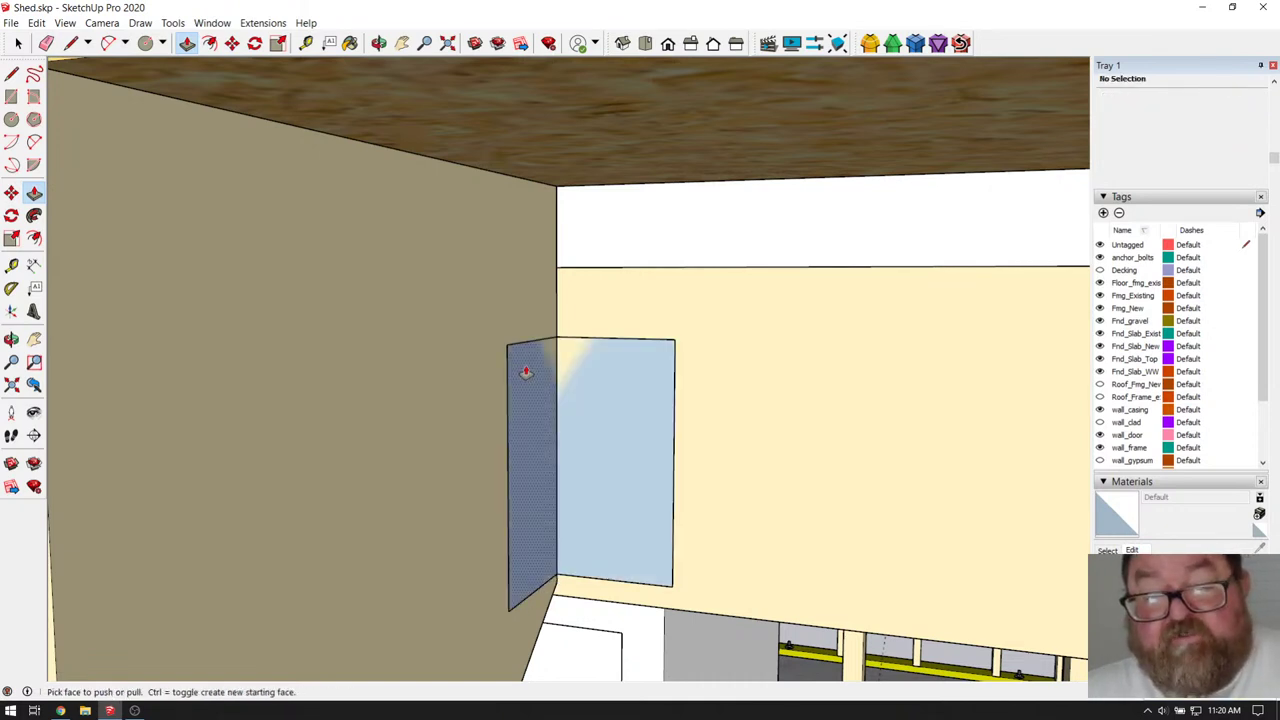
left_click(526, 373)
- Thicken the other corner panel slightly, then box-select both panels
left_click(531, 375)
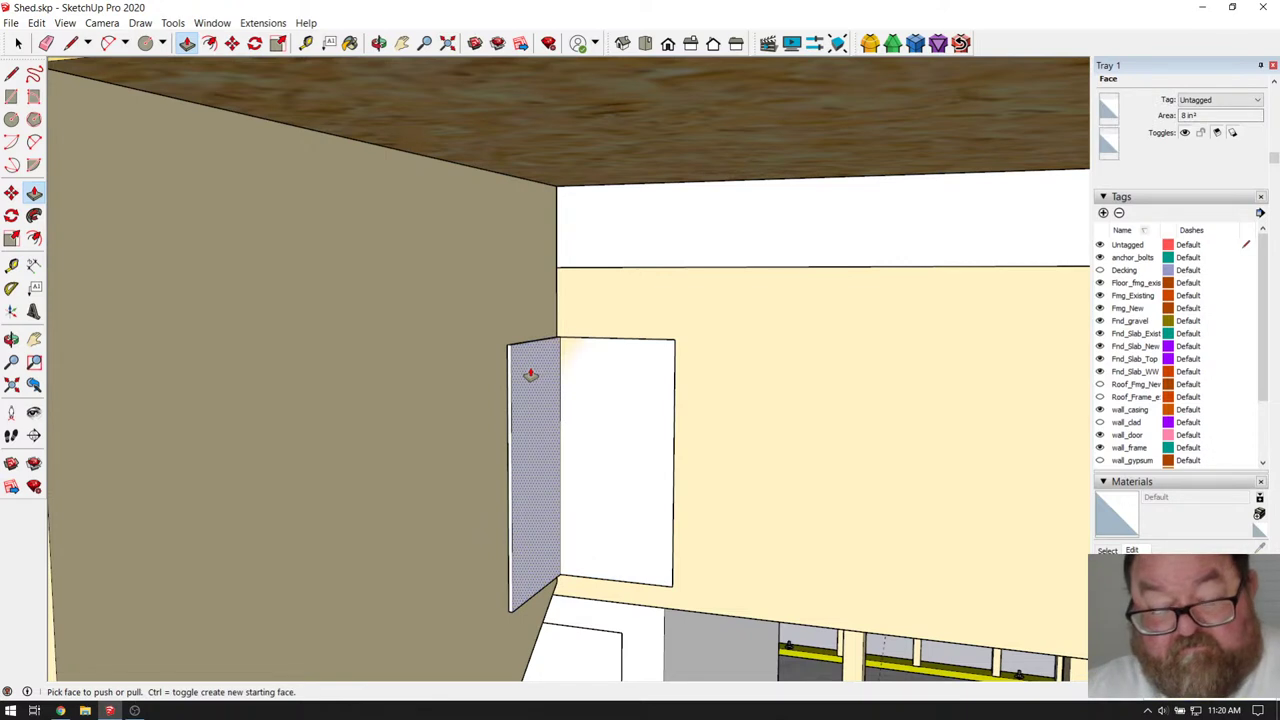
left_click(531, 375)
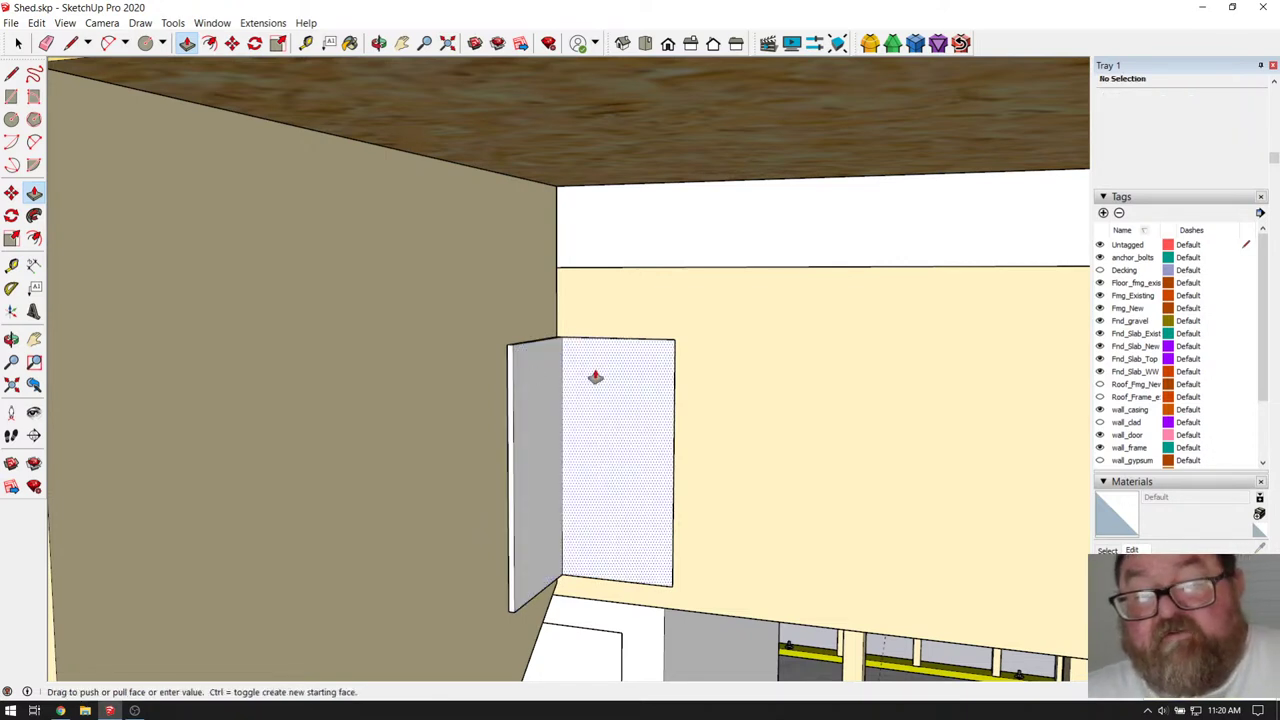
left_click(582, 383)
left_click(582, 383)
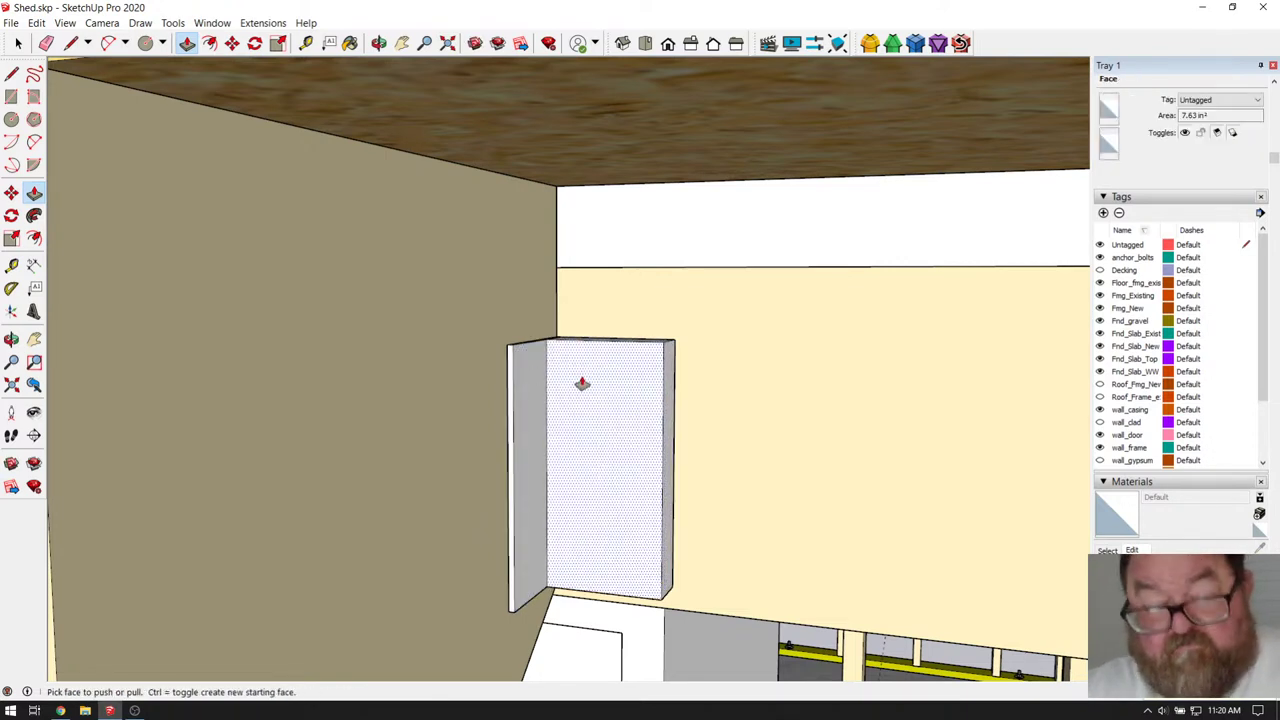
left_click(582, 383)
key("space")
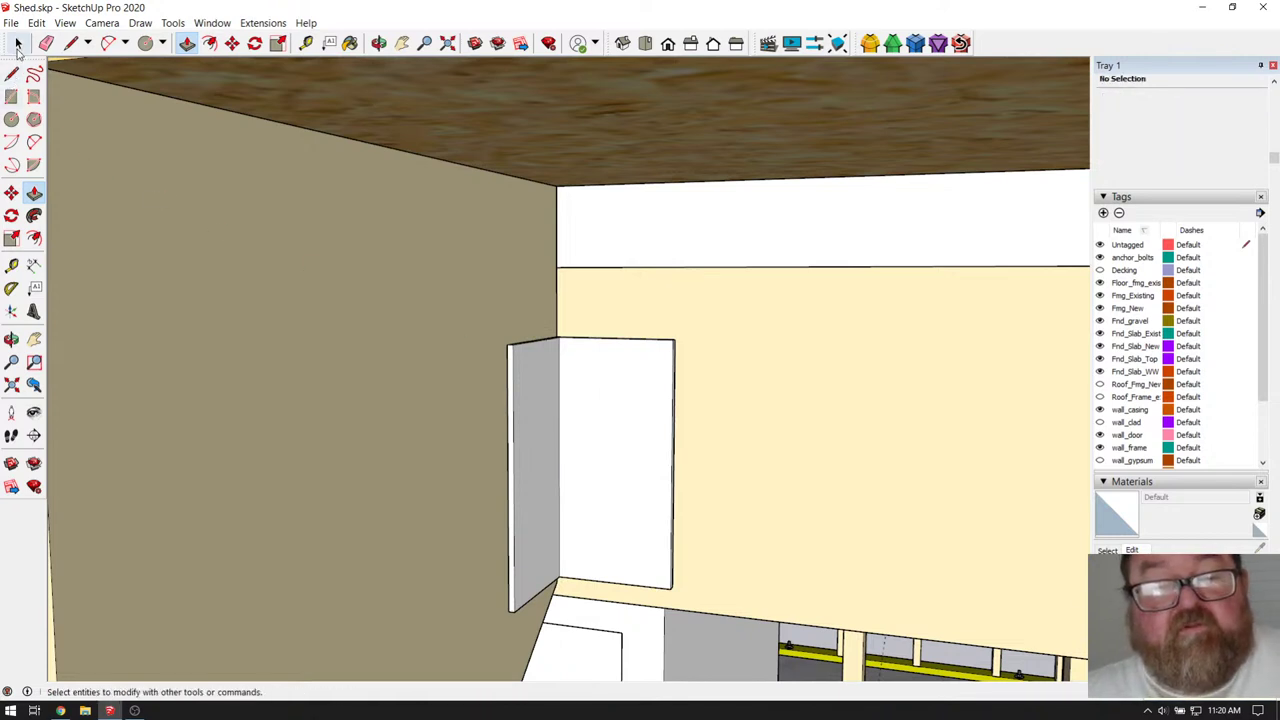
left_click_drag(482, 310, 703, 621)
- Make the two selected panels a group, open it for editing, and collapse Tags to show Materials
right_click(588, 434)
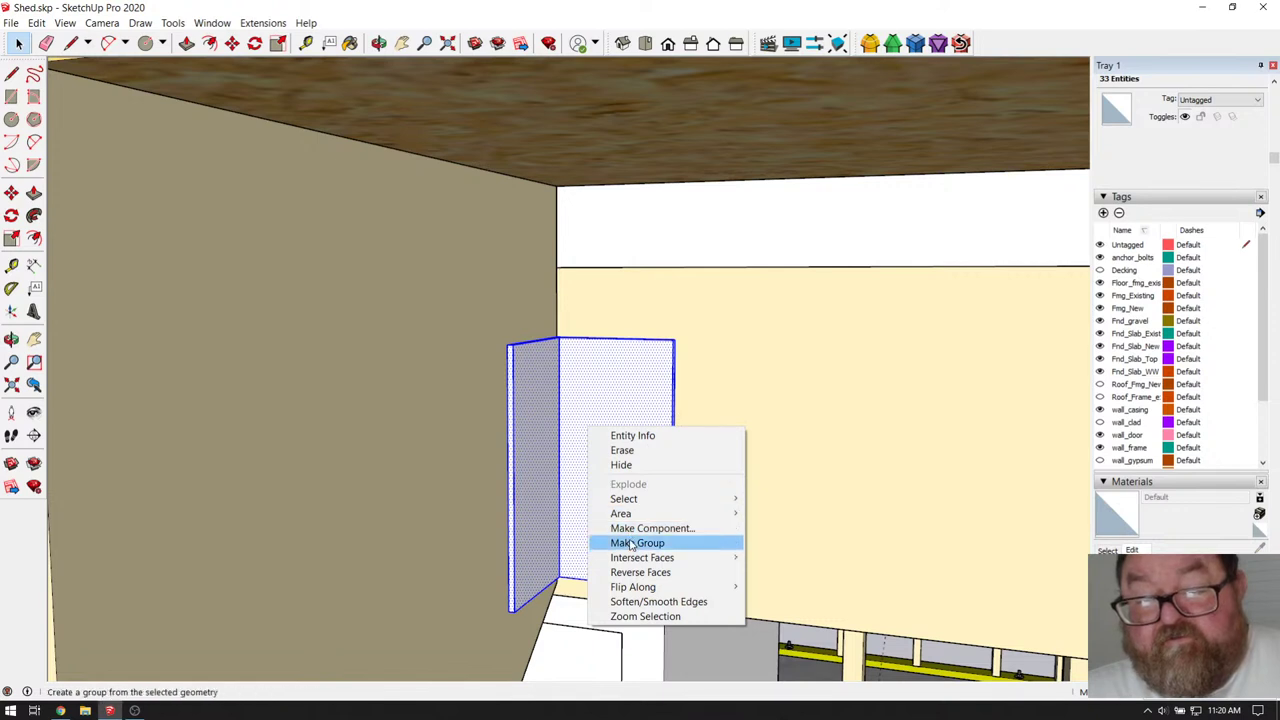
left_click(650, 537)
double_click(605, 405)
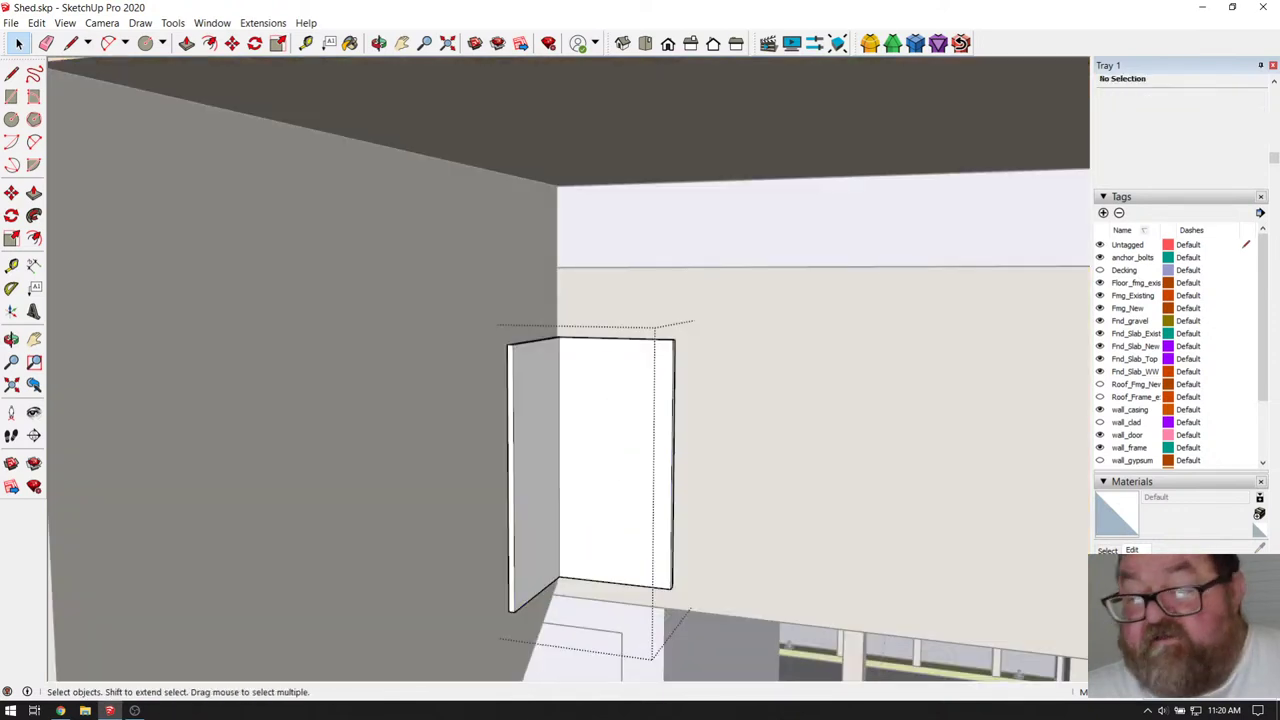
left_click(1105, 198)
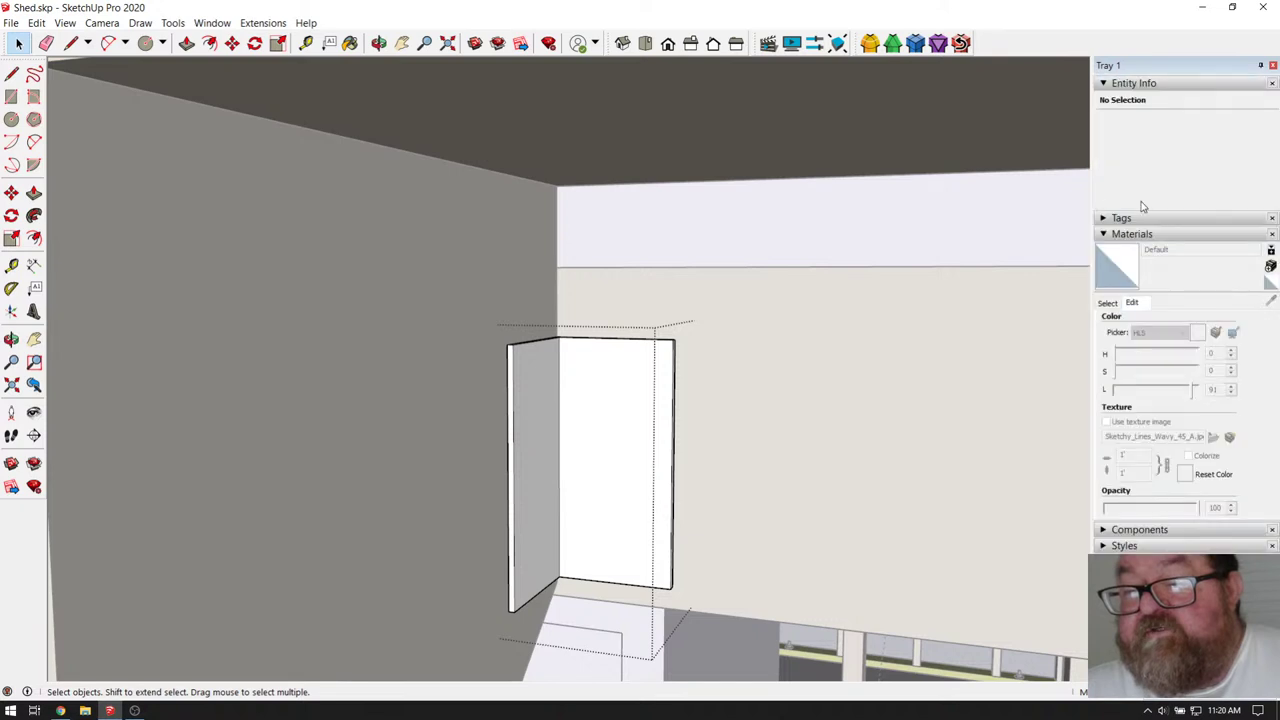
- Paint both panel faces with Steel Brushed Stainless from the Metal material library
left_click(1106, 83)
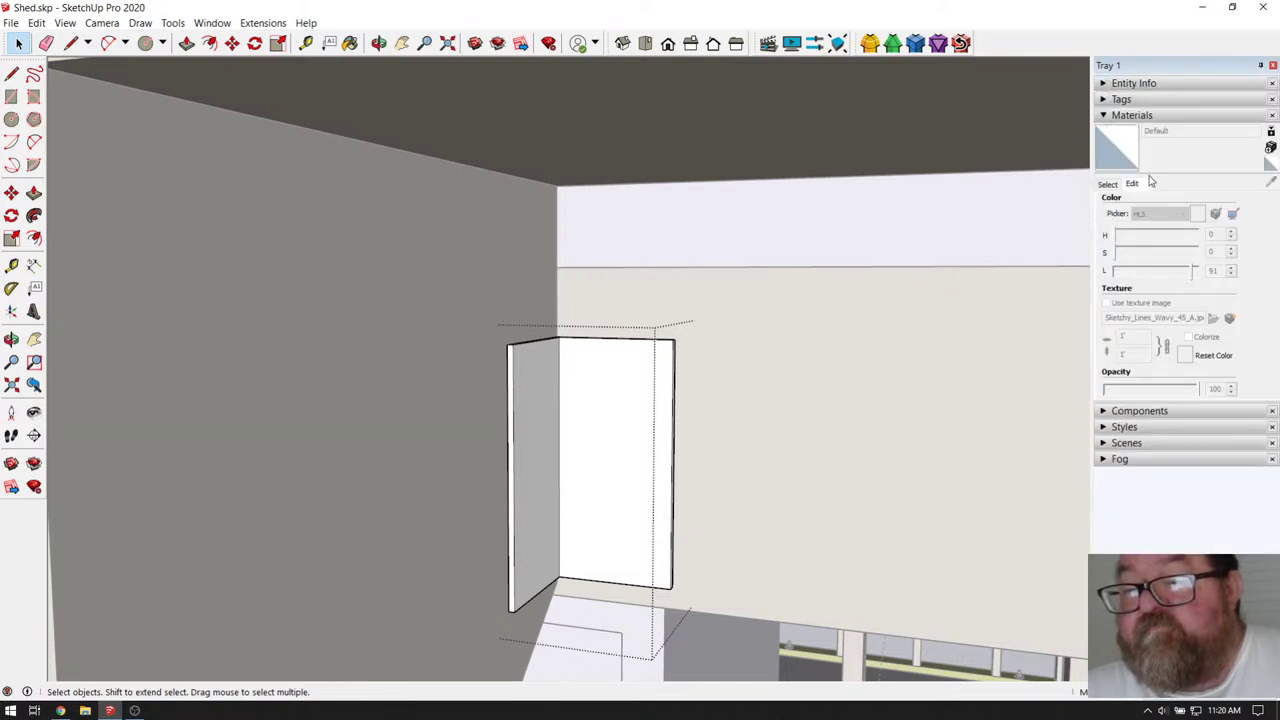
left_click(1107, 185)
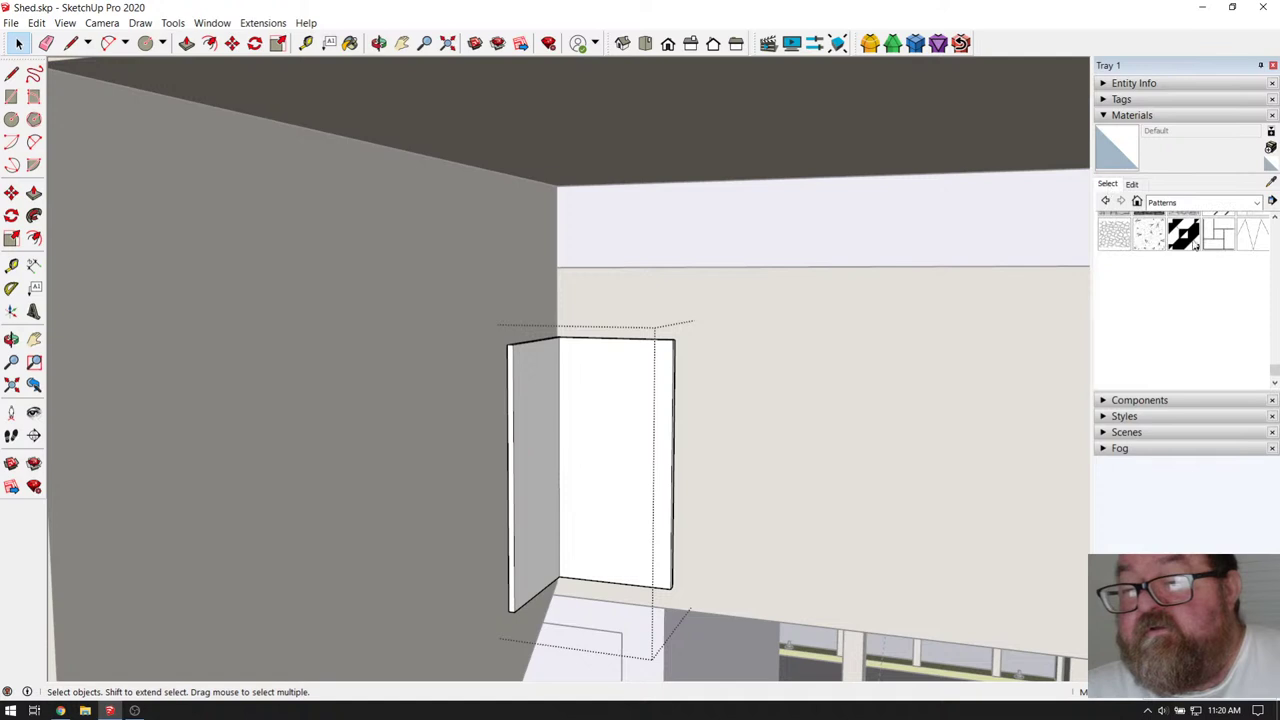
left_click(1200, 202)
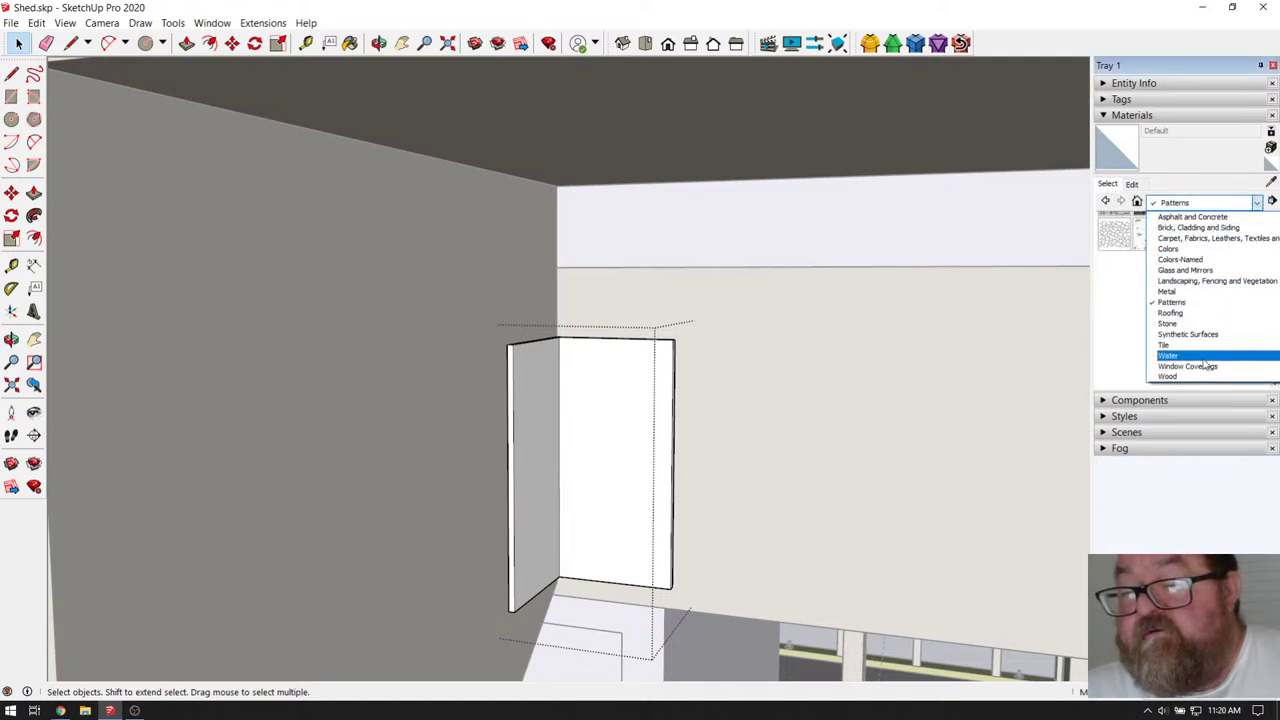
left_click(1192, 292)
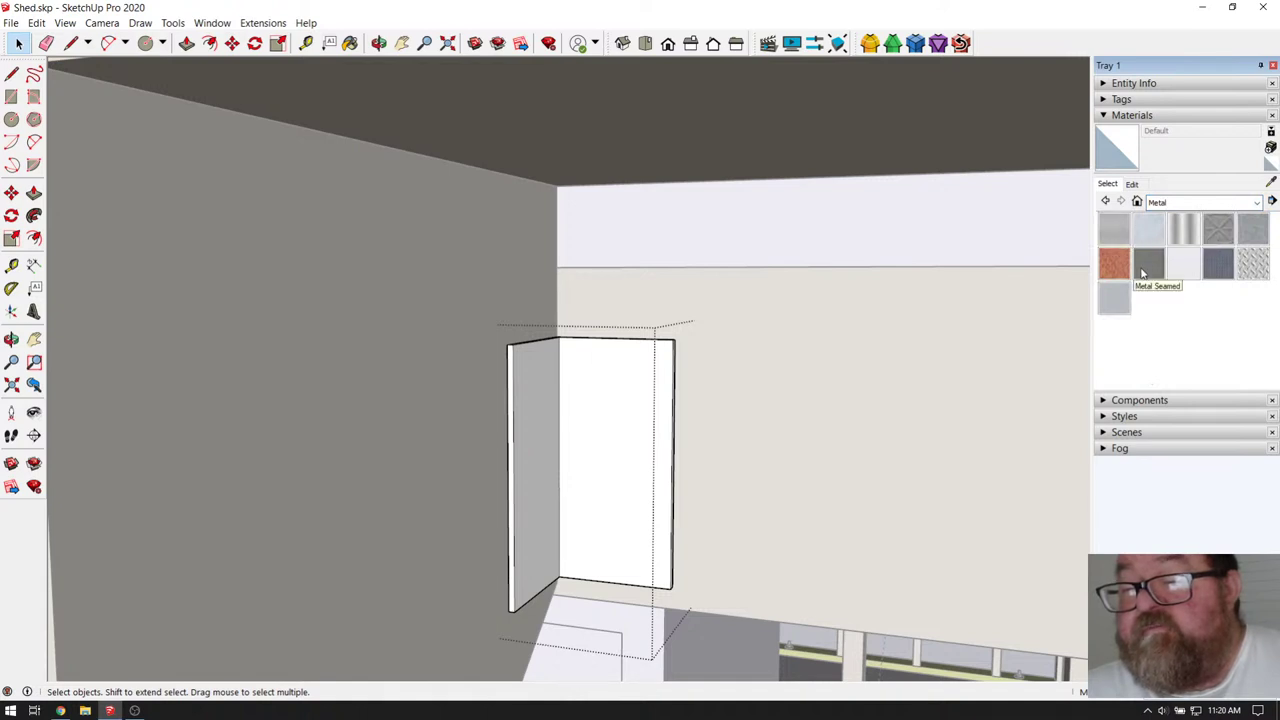
left_click(1123, 299)
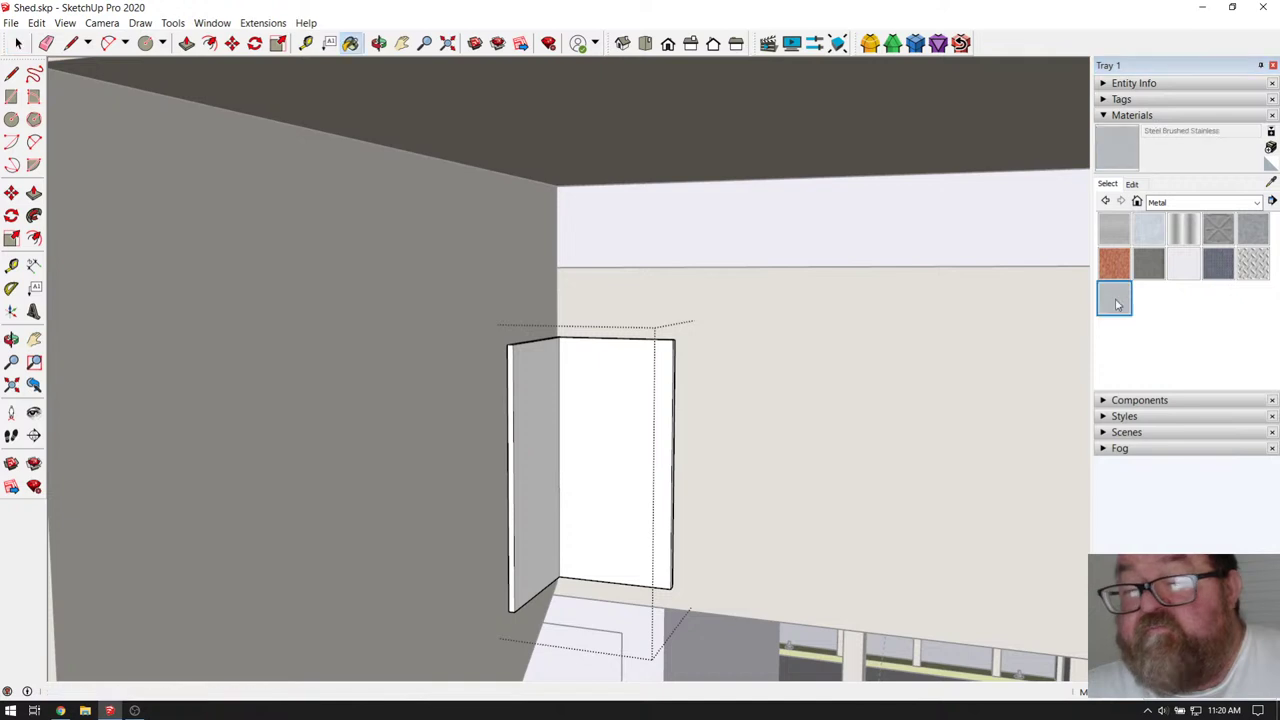
left_click(660, 378)
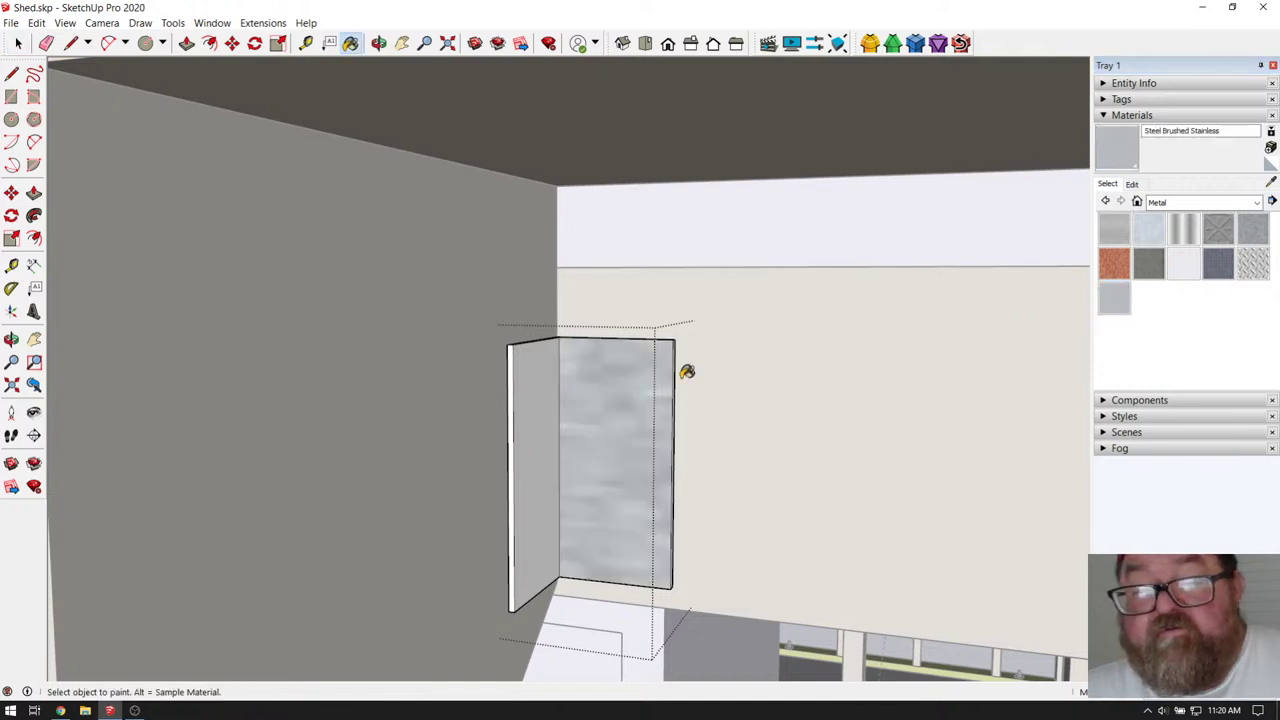
left_click(548, 369)
- Leave the group edit and select the finished steel bracket group
key("space")
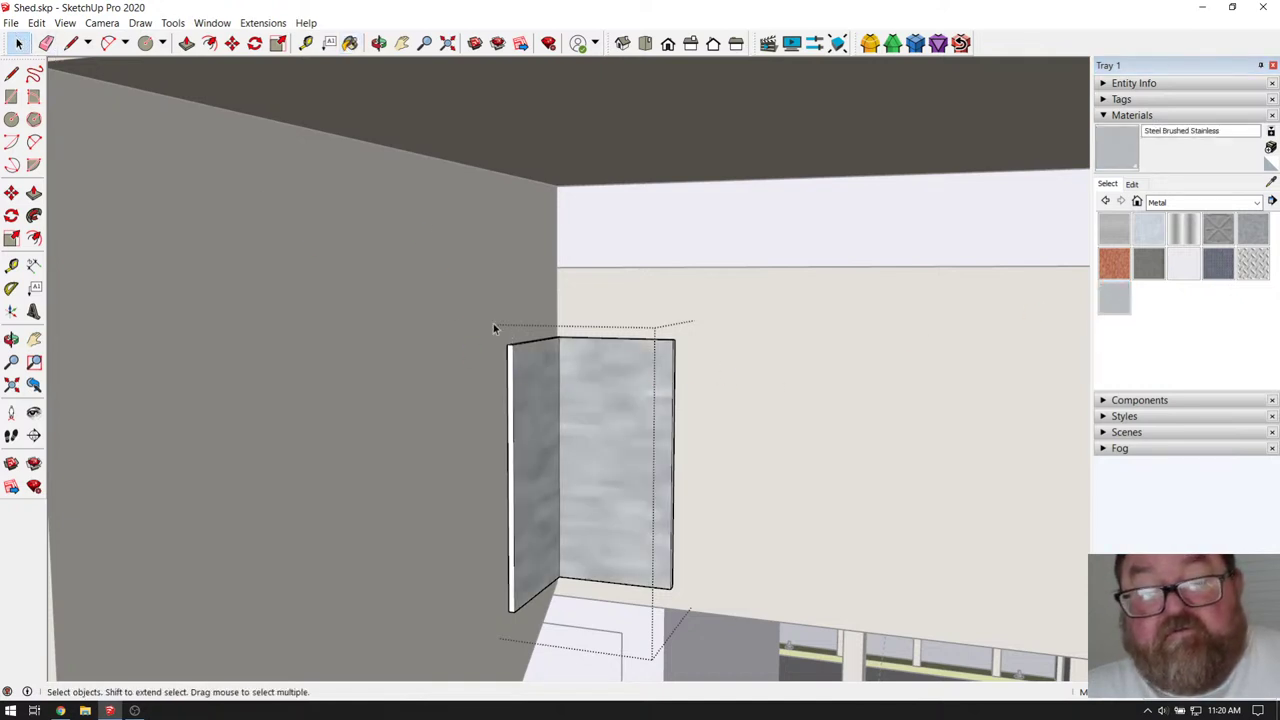
left_click(658, 552)
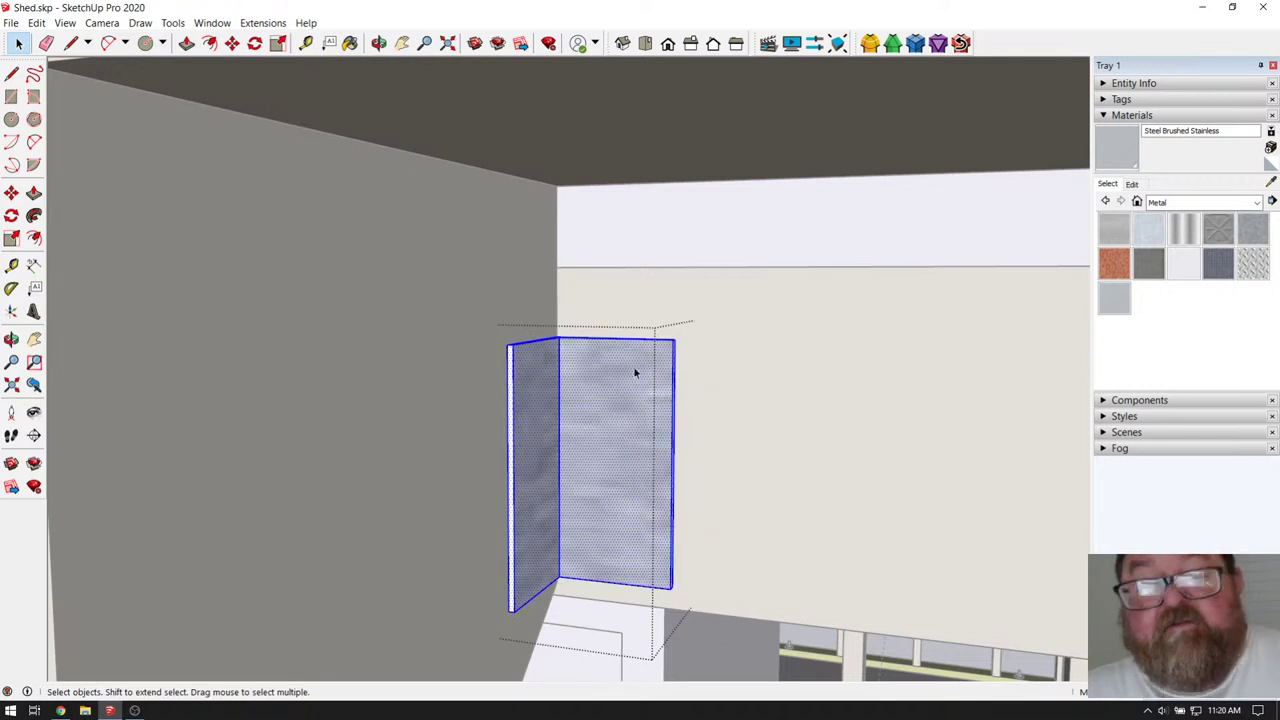
left_click(350, 43)
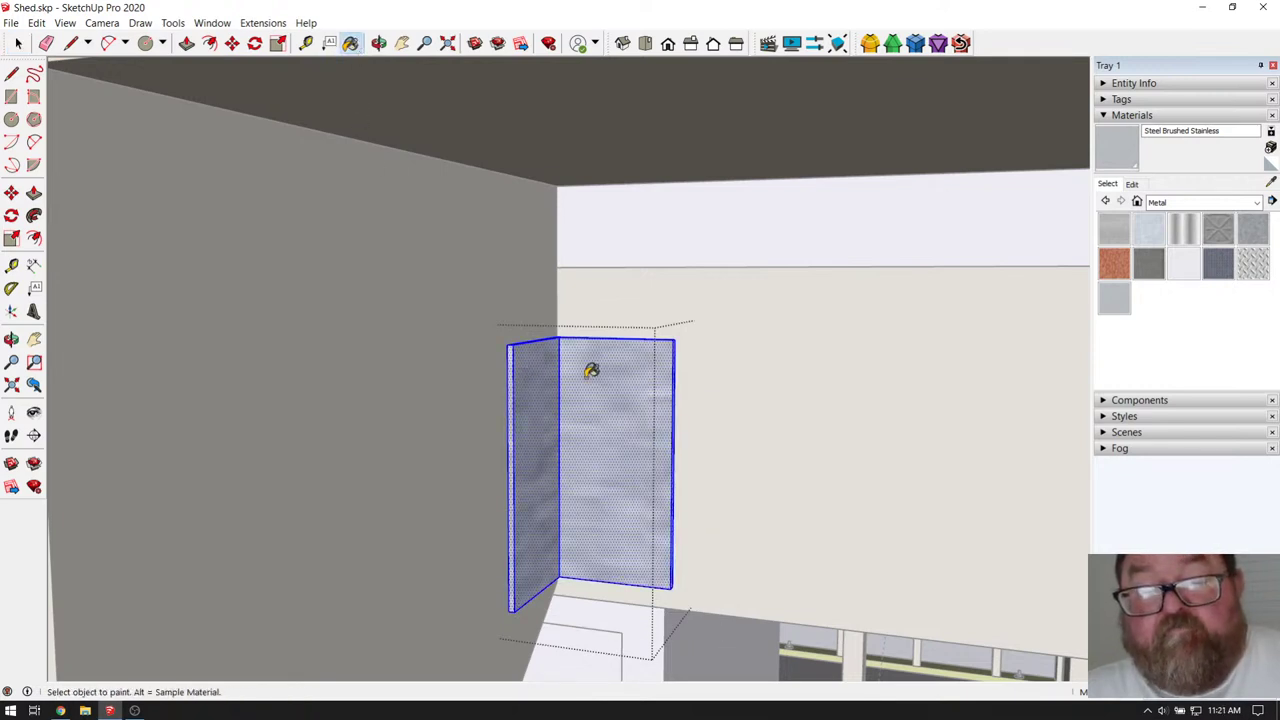
key("space")
key("Escape")
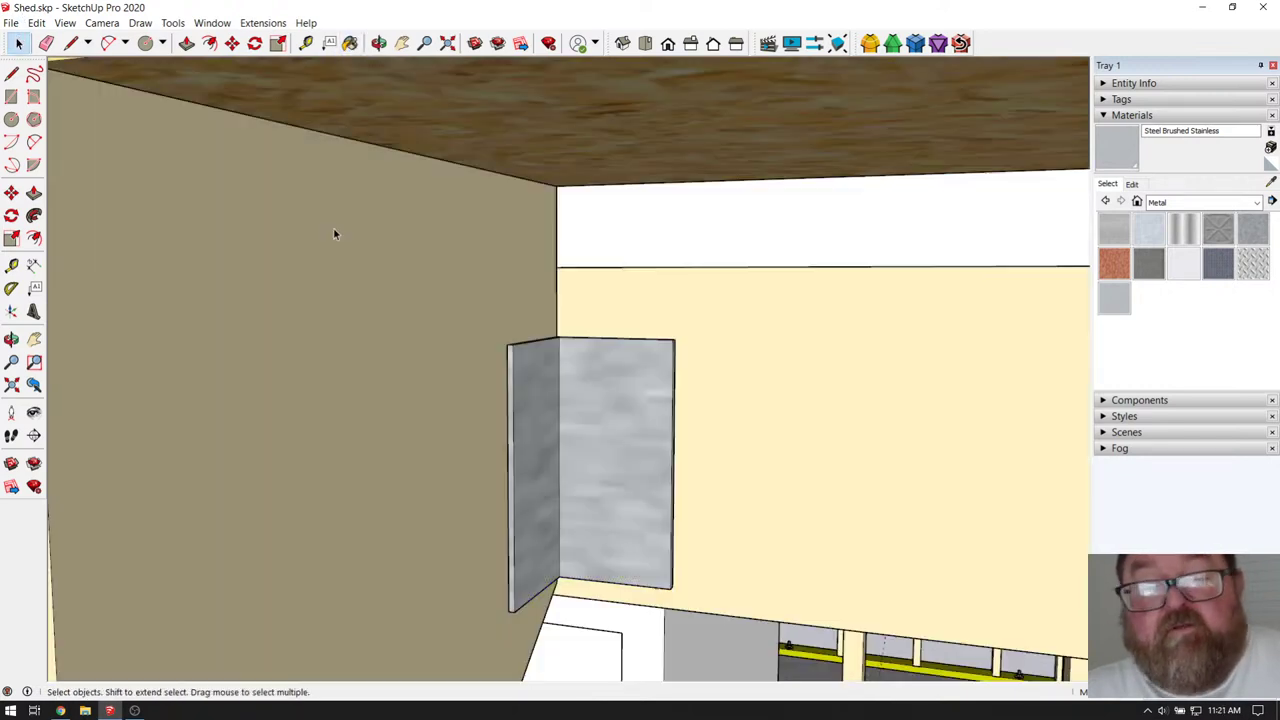
left_click(540, 385)
- Move the steel bracket group straight up until its top meets the loft floor's underside
left_click(231, 43)
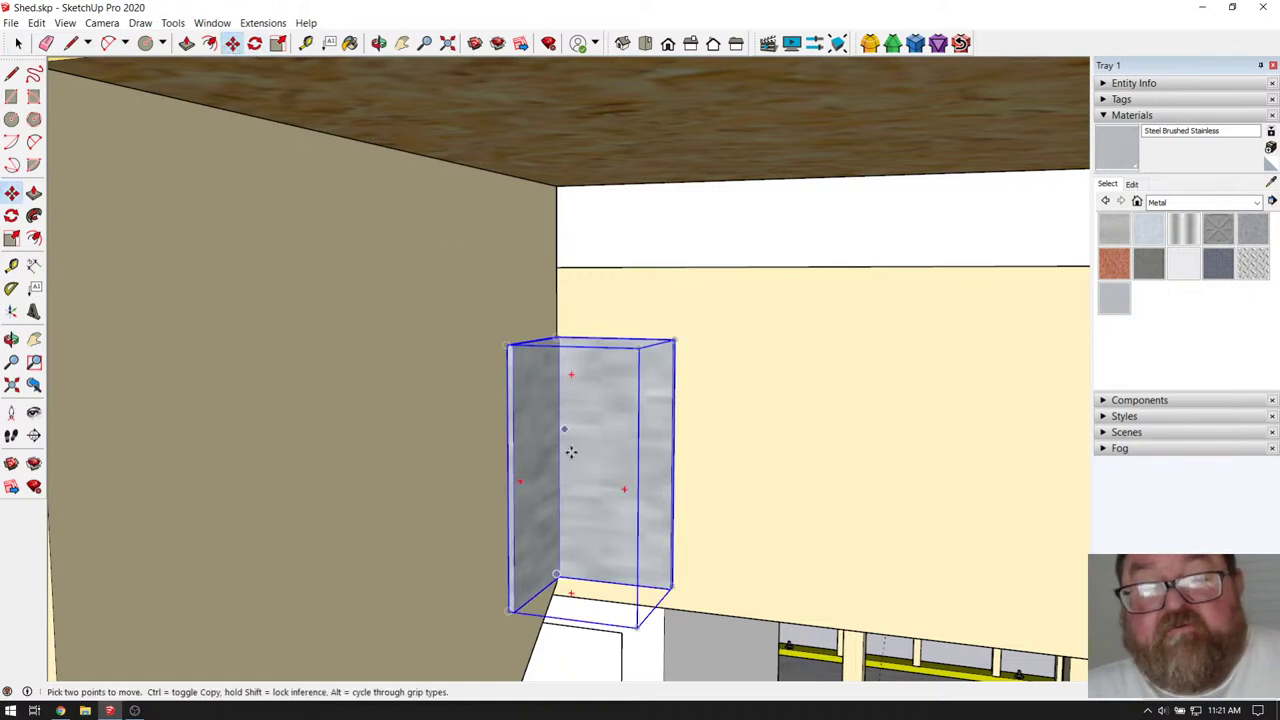
left_click(590, 462)
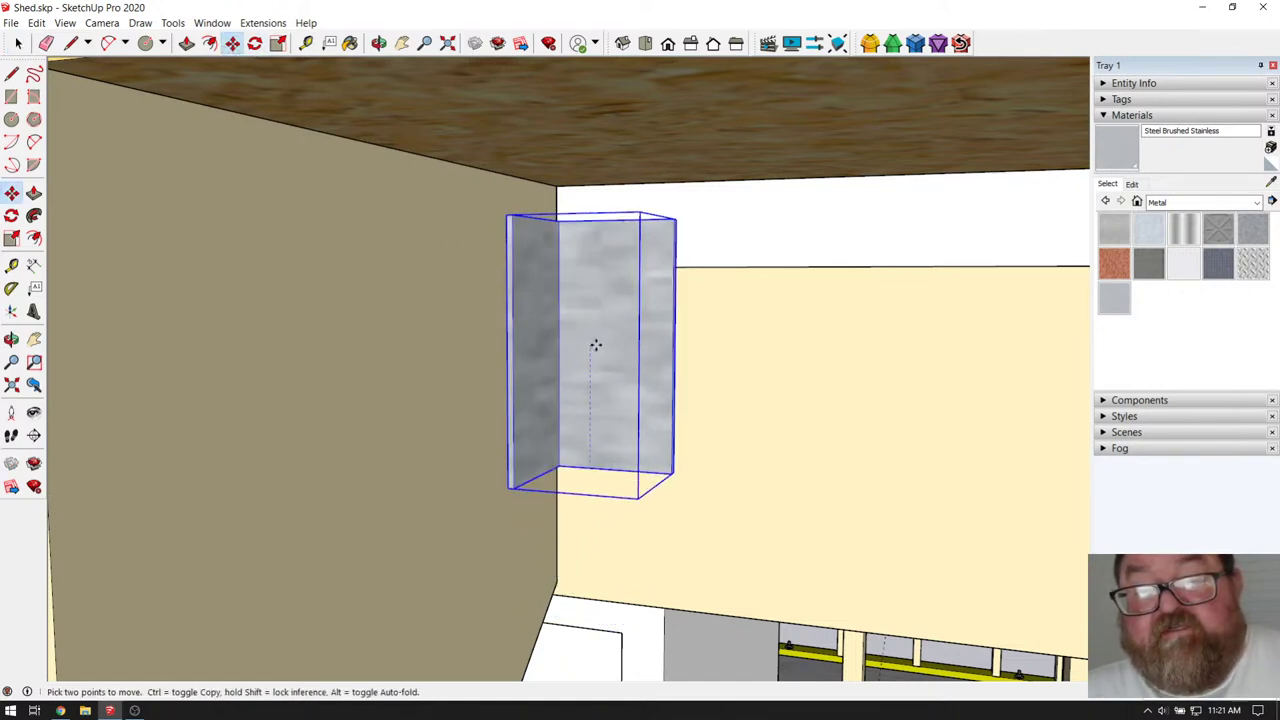
left_click(598, 309)
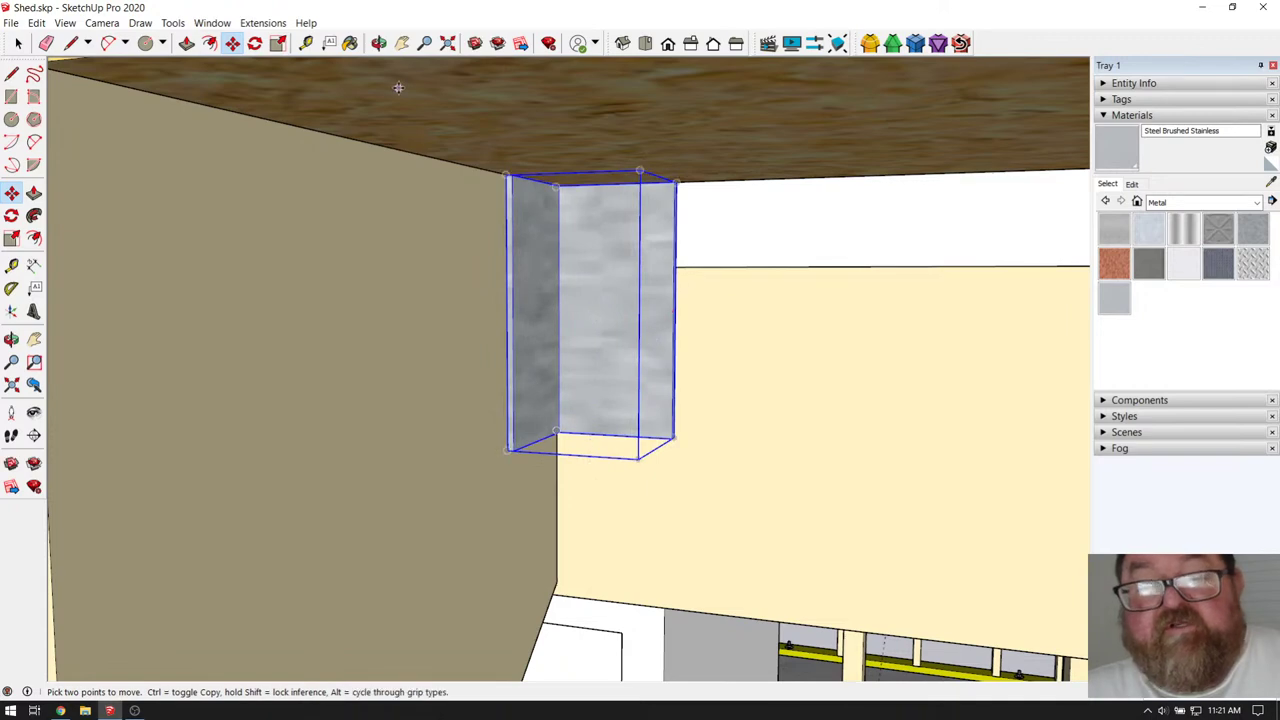
left_click(381, 44)
left_click_drag(549, 194, 583, 202)
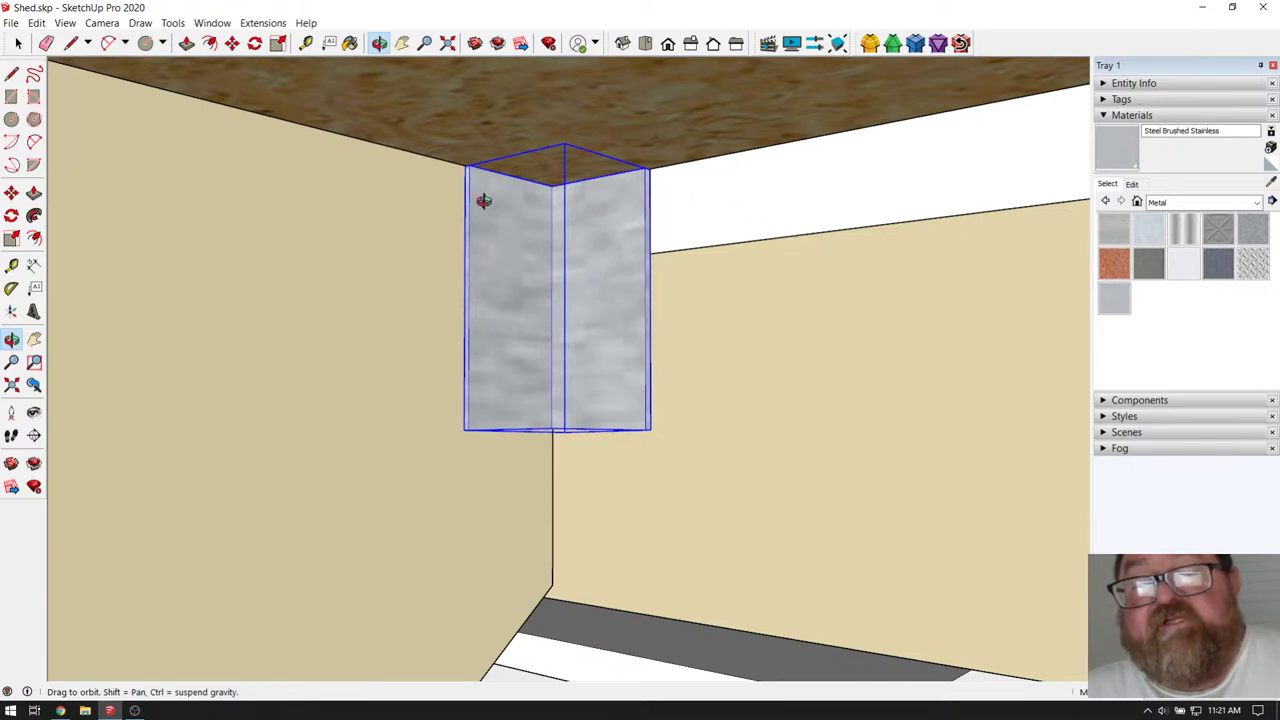
- Orbit around the interior, zoom extents, and tilt to a top-down view of the stair layouts
left_click_drag(601, 277, 594, 323)
scroll(590, 312, "down", 5)
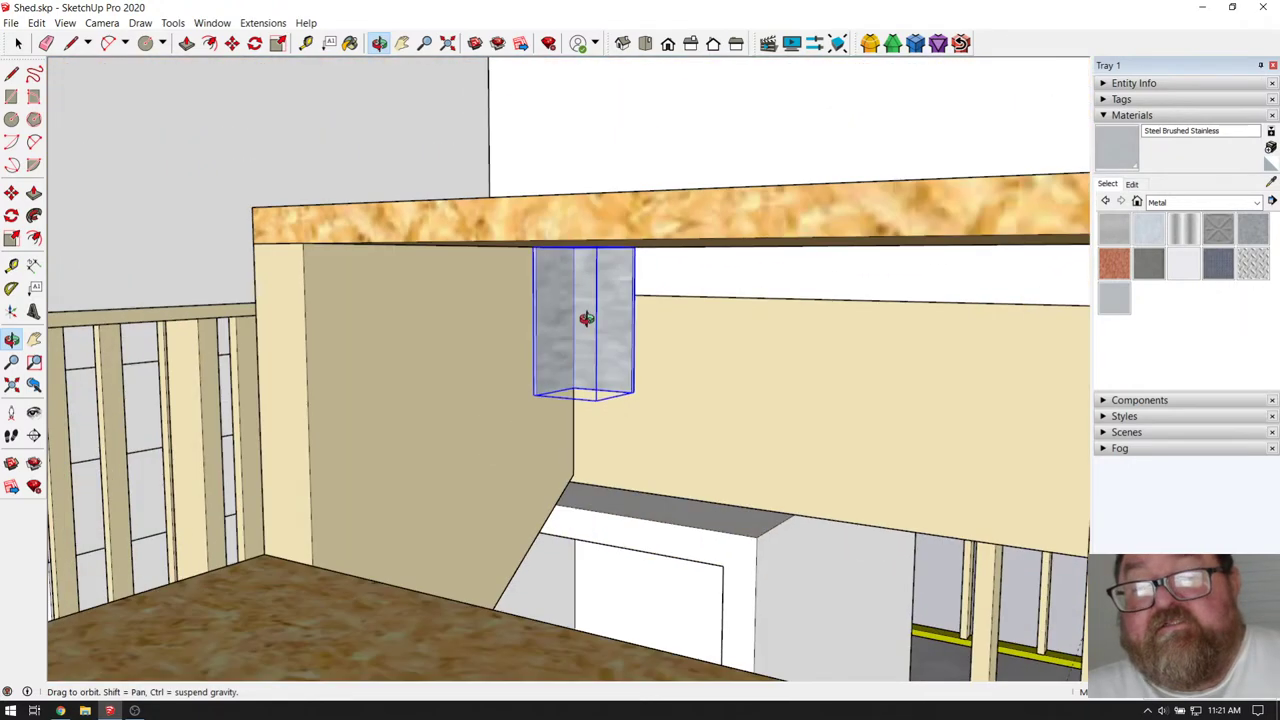
left_click_drag(494, 314, 512, 327)
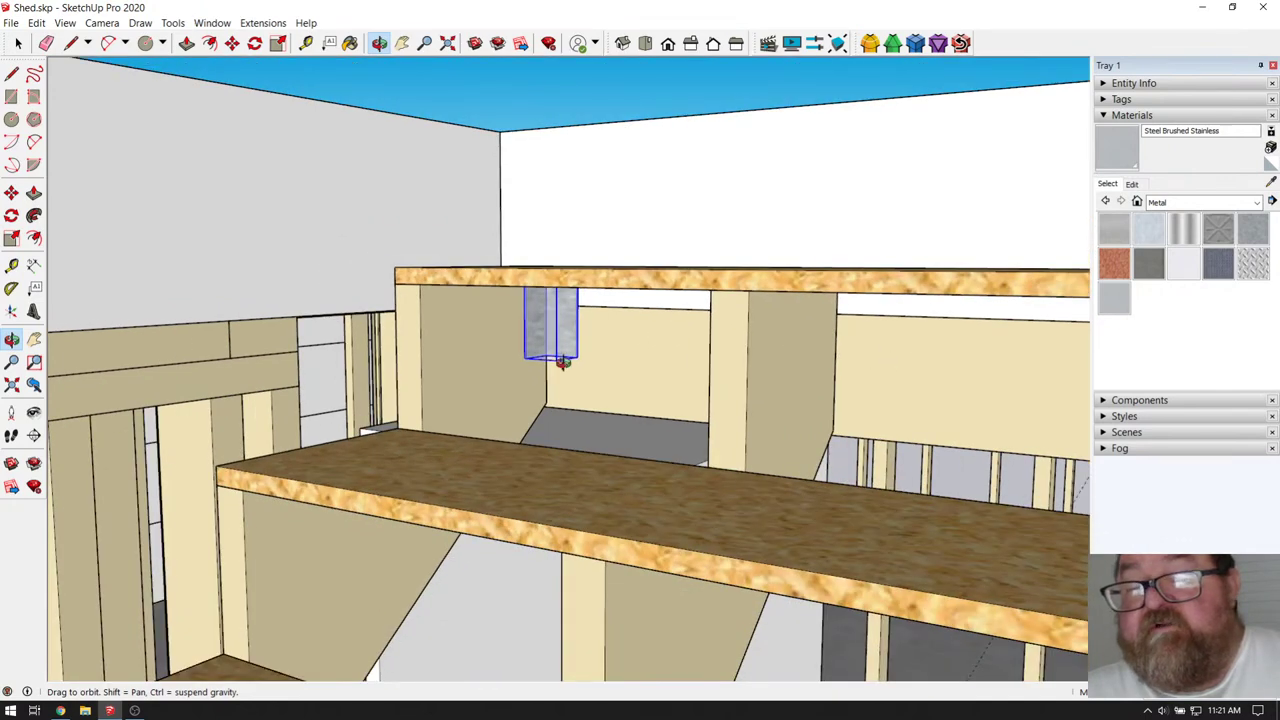
left_click_drag(563, 362, 627, 357)
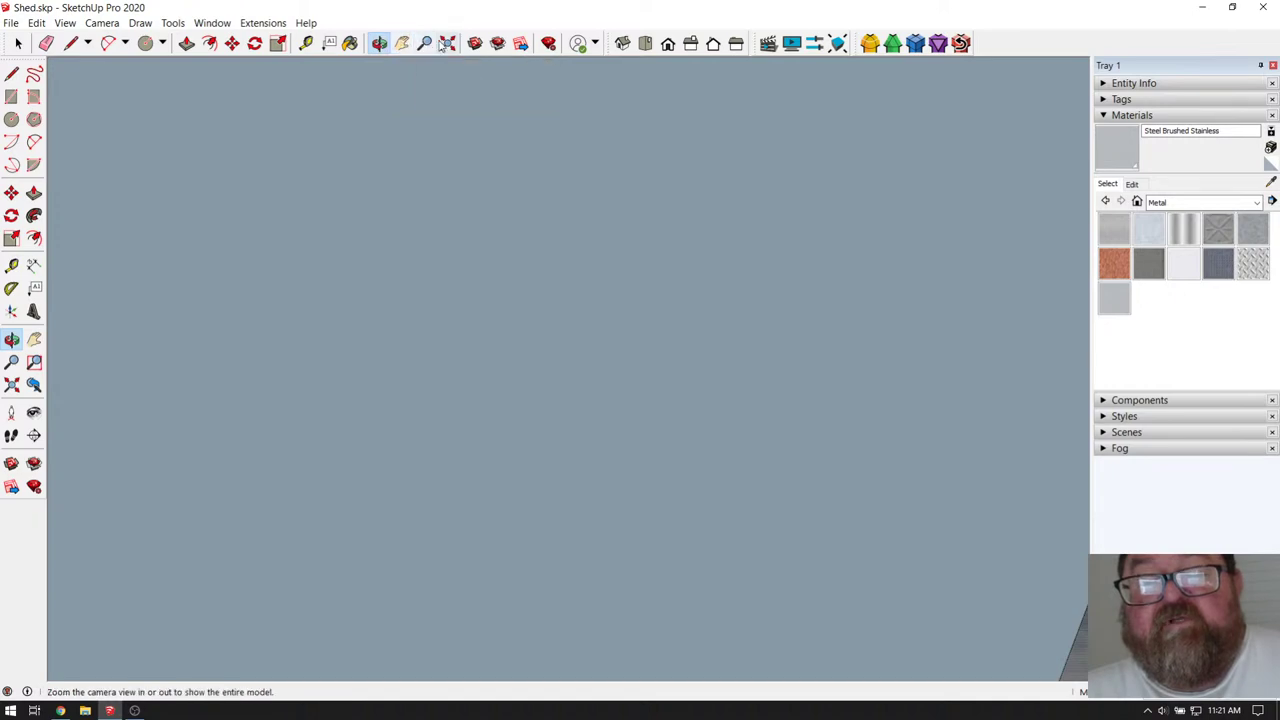
key("shift+z")
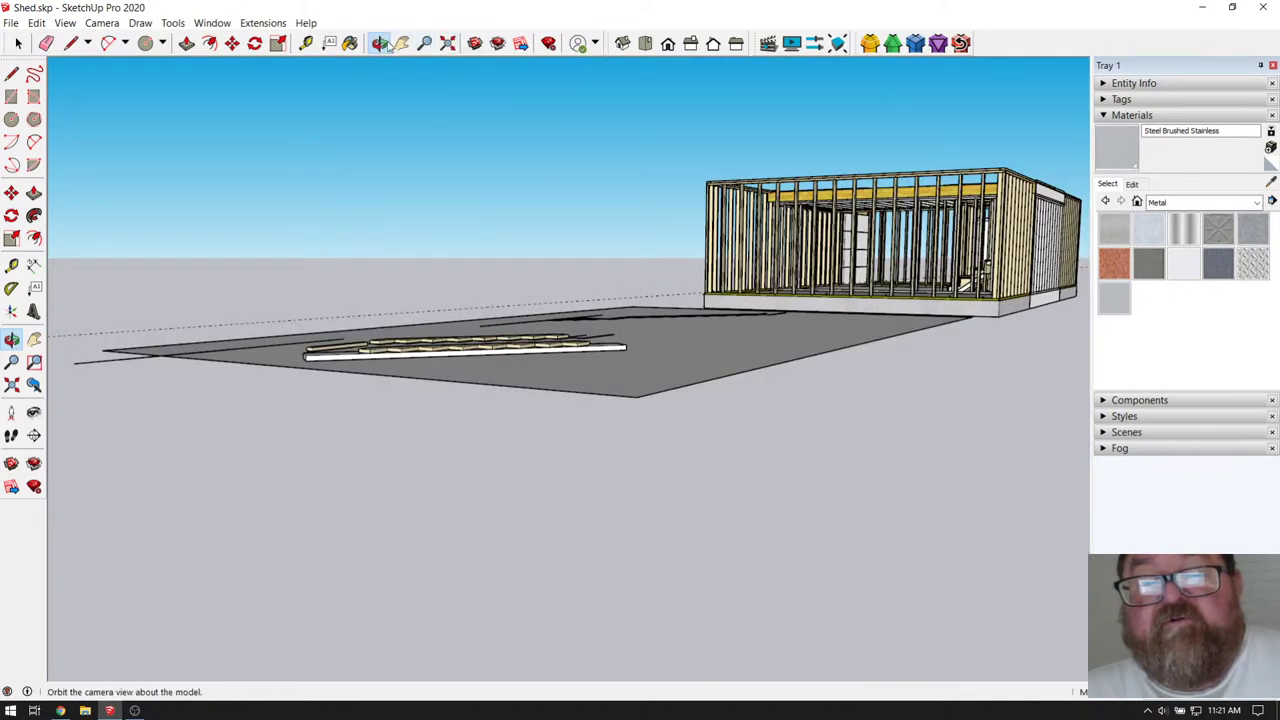
left_click_drag(571, 100, 229, 501)
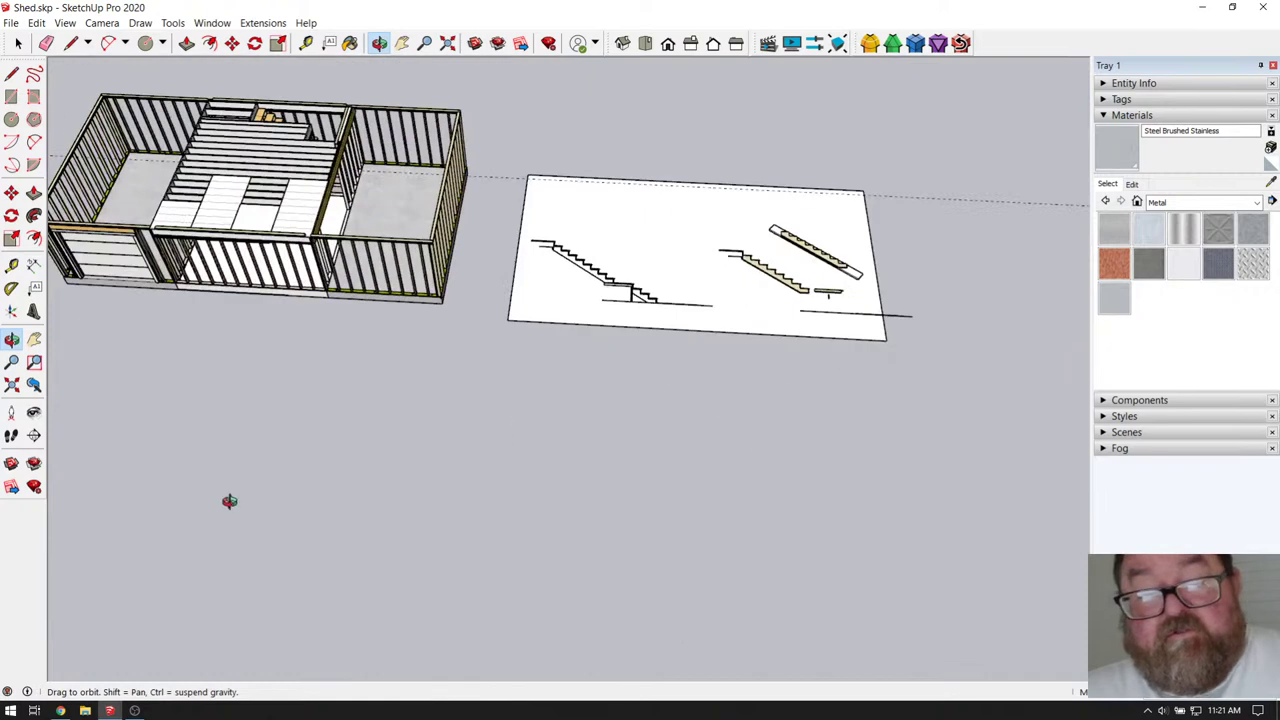
- Check the angle bracket product page and livestream tab in Chrome, then return to SketchUp
left_click(60, 710)
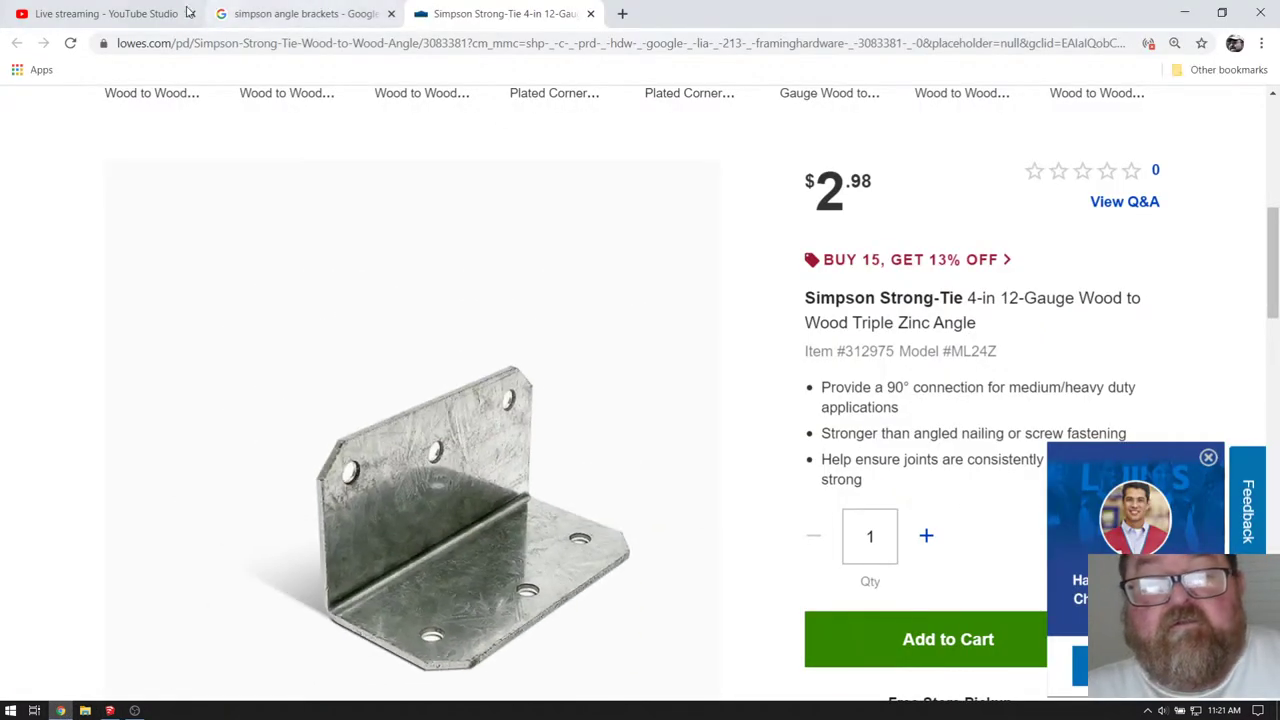
left_click(155, 13)
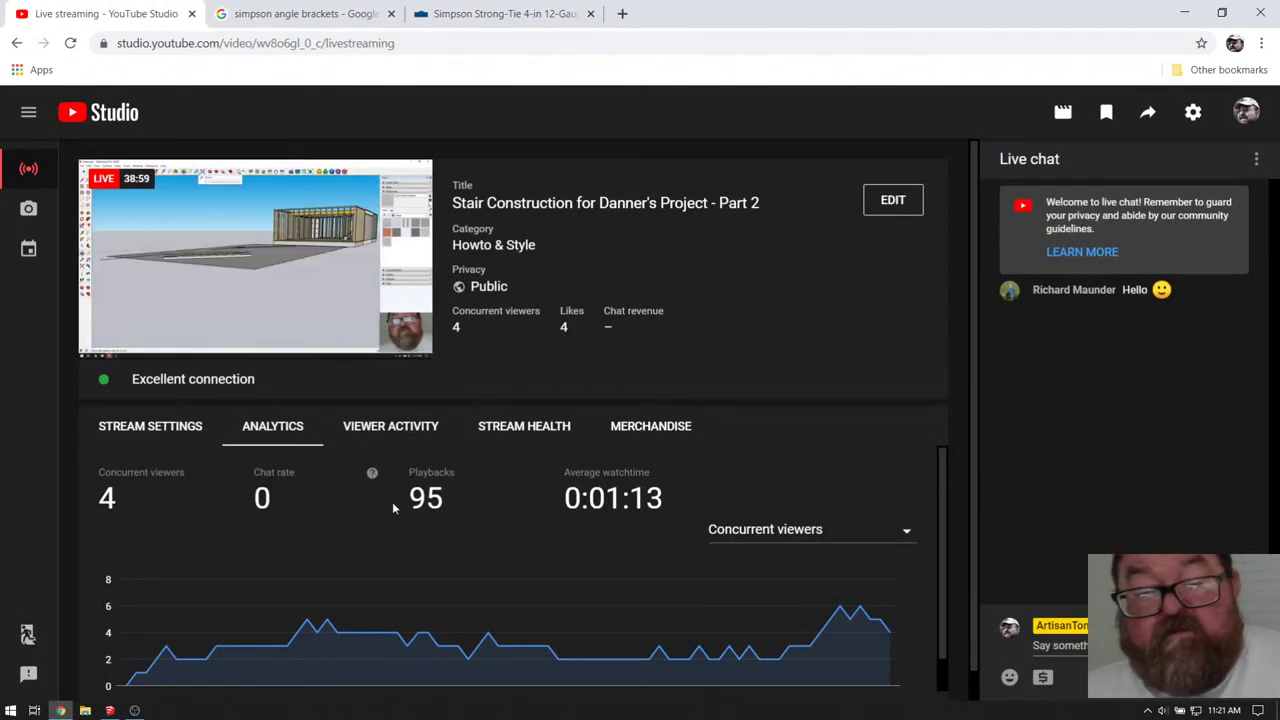
left_click(109, 710)
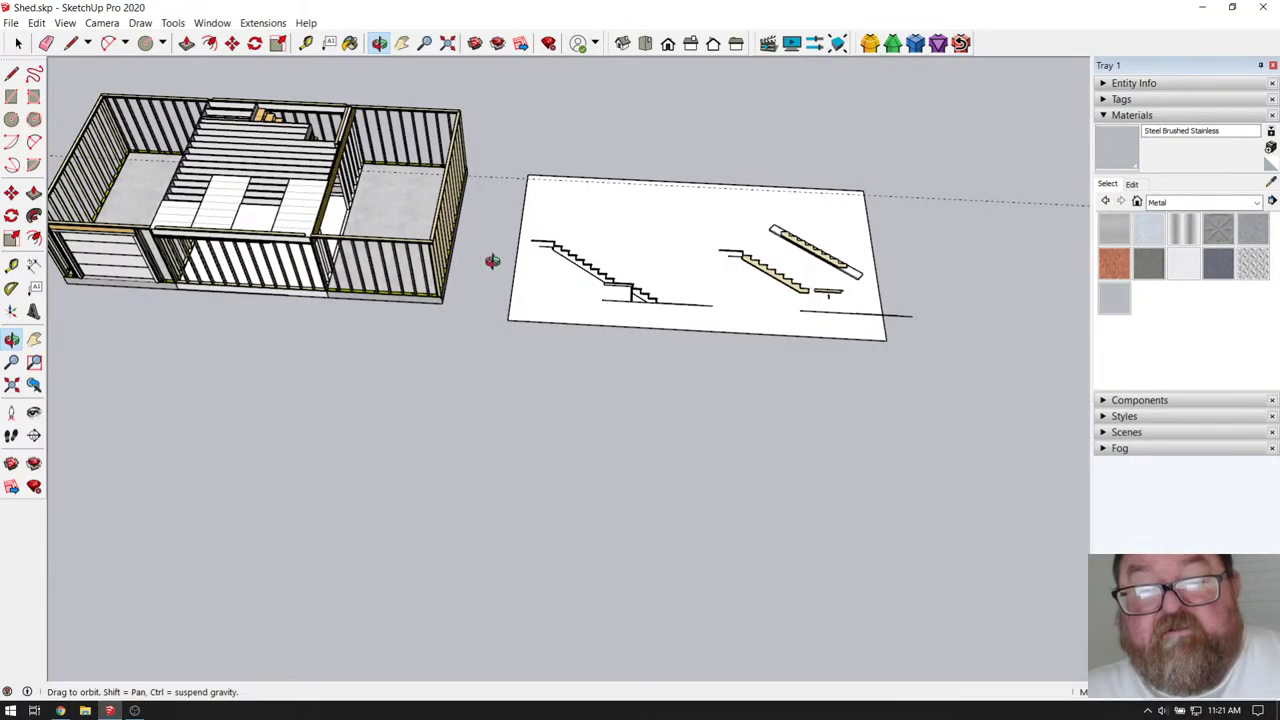
middle_click_drag(491, 260, 700, 420)
scroll(383, 190, "up", 5)
- Face the staircase and hide the Floor_fmg_exis and Fmg_New tags
mouse_move(337, 157)
middle_mouse_down()
mouse_move(286, 229)
mouse_move(471, 294)
middle_mouse_up()
scroll(471, 294, "up", 4)
scroll(593, 293, "up", 6)
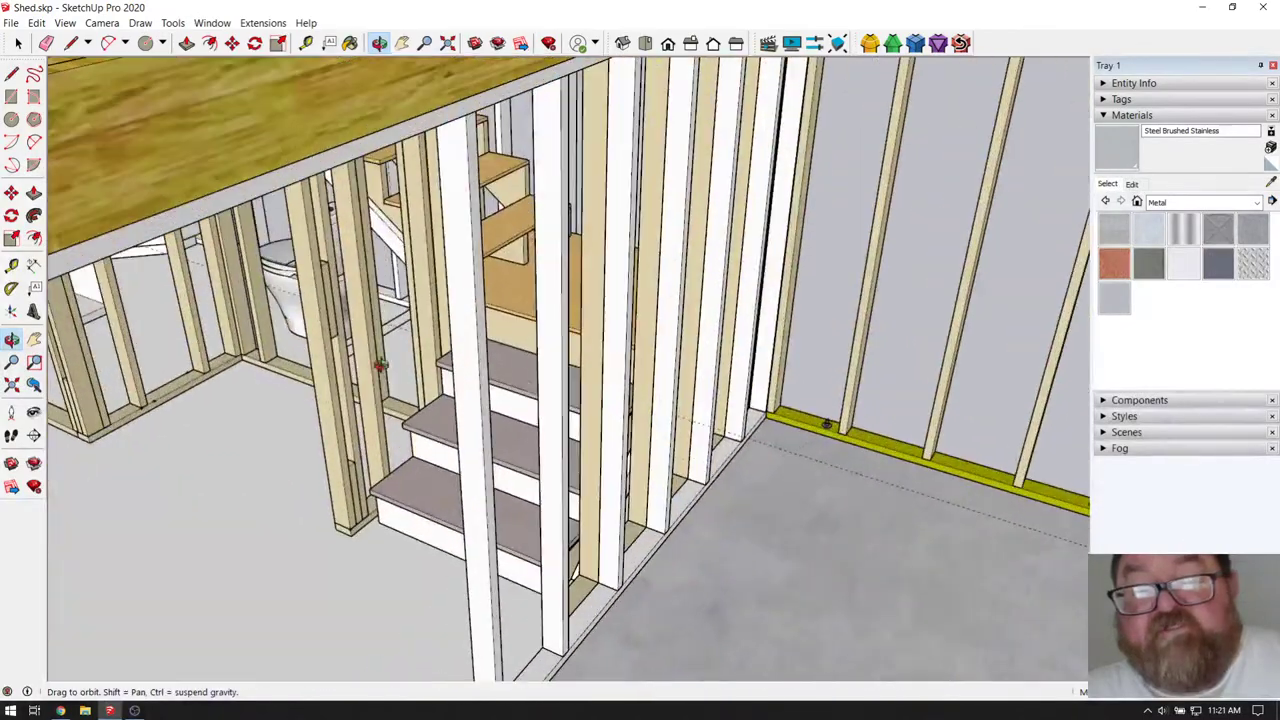
mouse_move(593, 293)
middle_mouse_down()
mouse_move(586, 260)
mouse_move(651, 263)
mouse_move(663, 286)
mouse_move(606, 306)
middle_mouse_up()
scroll(569, 378, "up", 6)
scroll(569, 378, "down", 3)
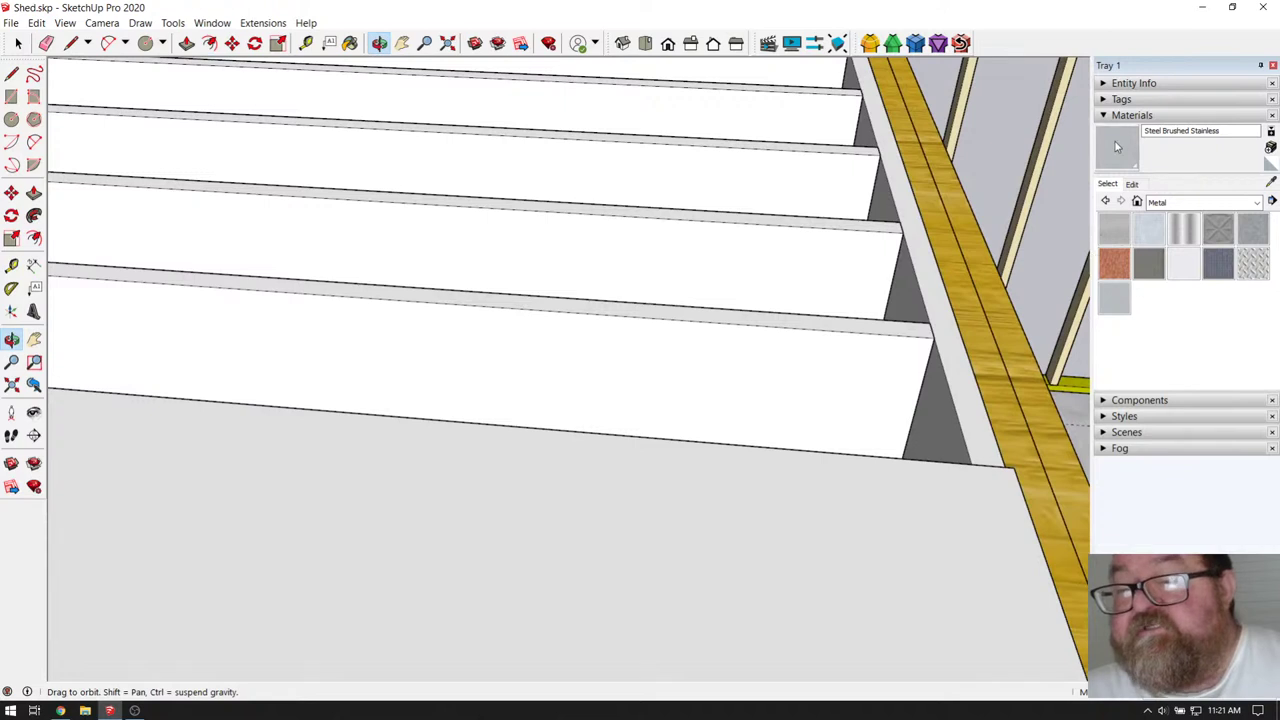
left_click(1113, 100)
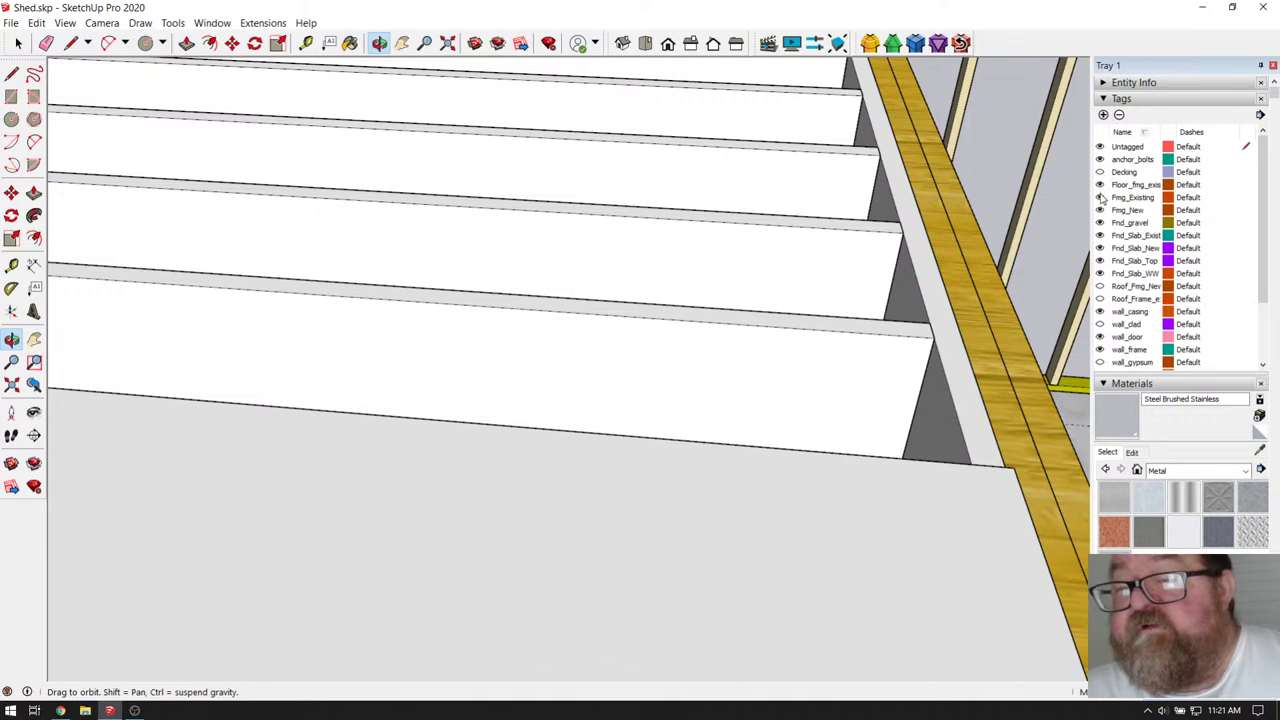
left_click(1100, 185)
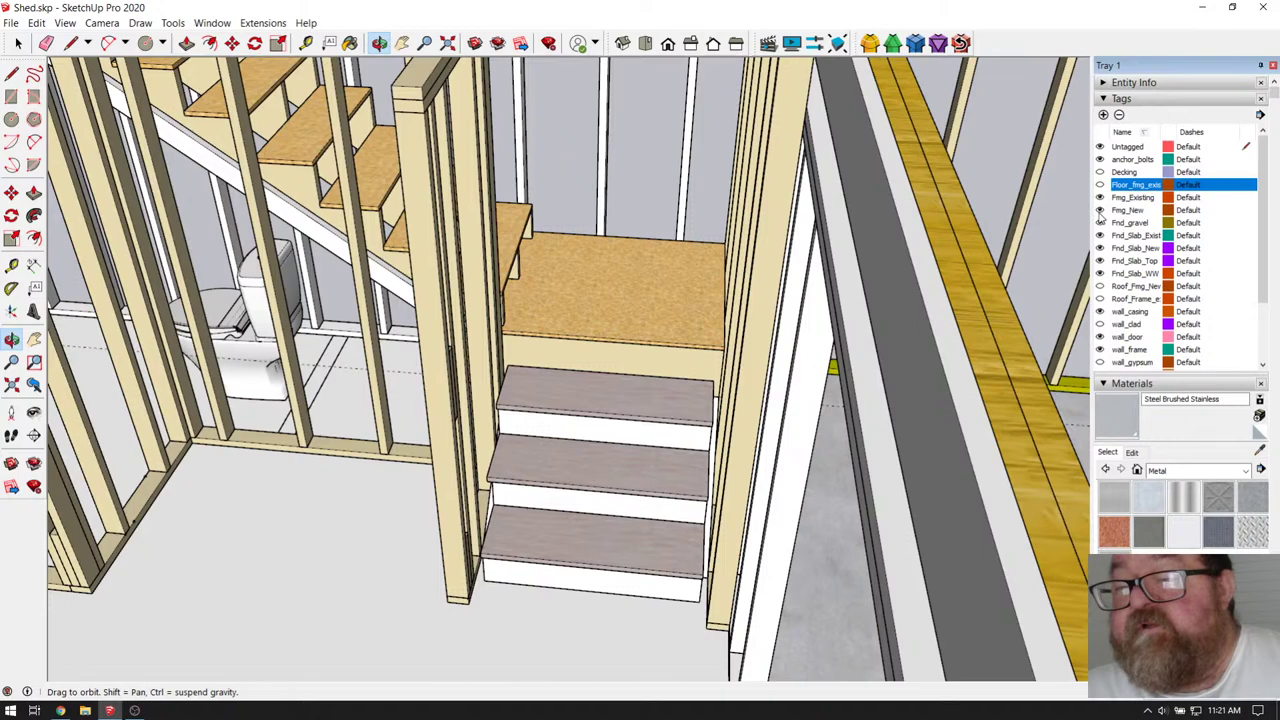
left_click(1100, 210)
- Orbit to the landing and treads, taking a tape measurement from the tread board's edge
left_click_drag(700, 286, 487, 422)
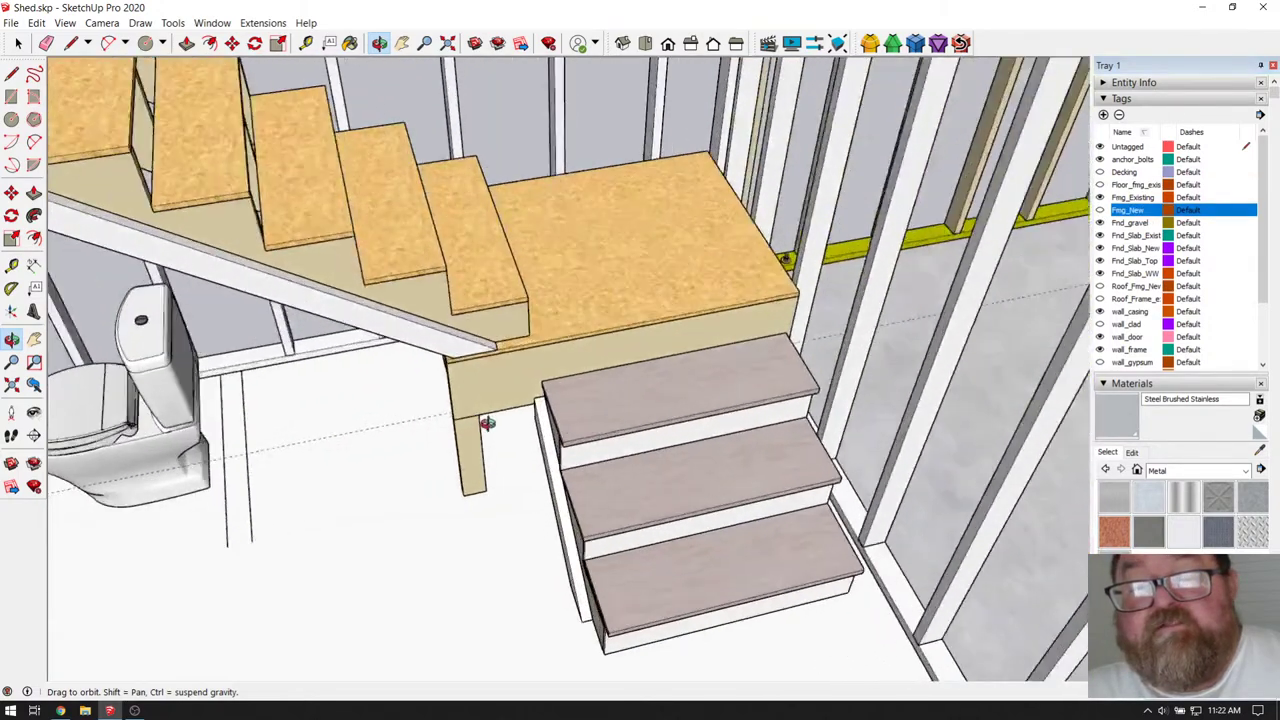
scroll(487, 422, "down", 5)
scroll(634, 272, "down", 3)
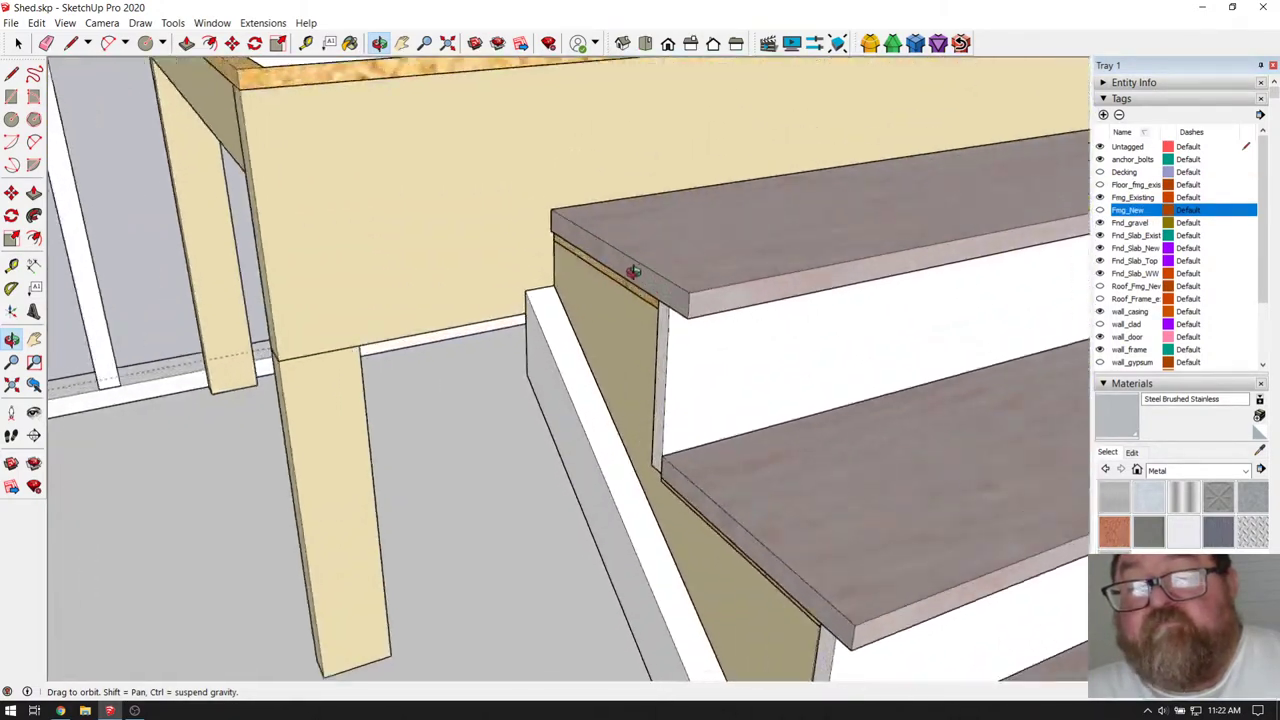
scroll(634, 272, "up", 3)
left_click_drag(623, 266, 582, 135)
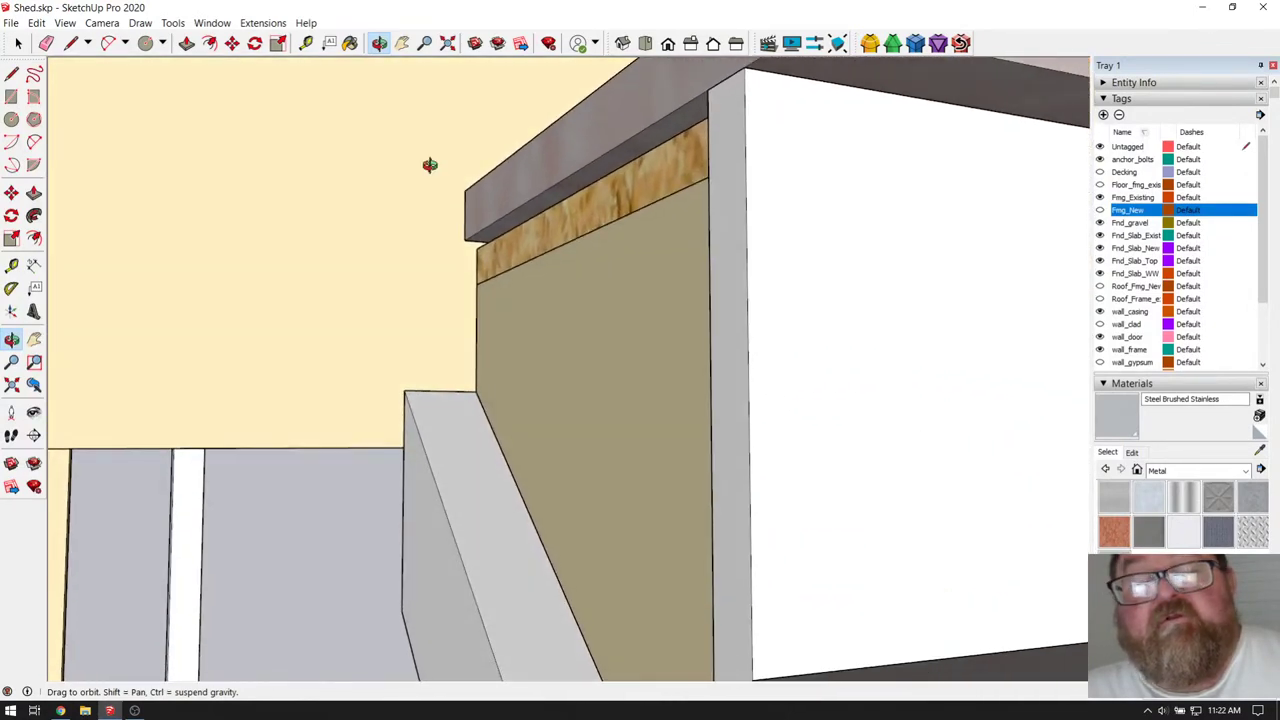
left_click(305, 43)
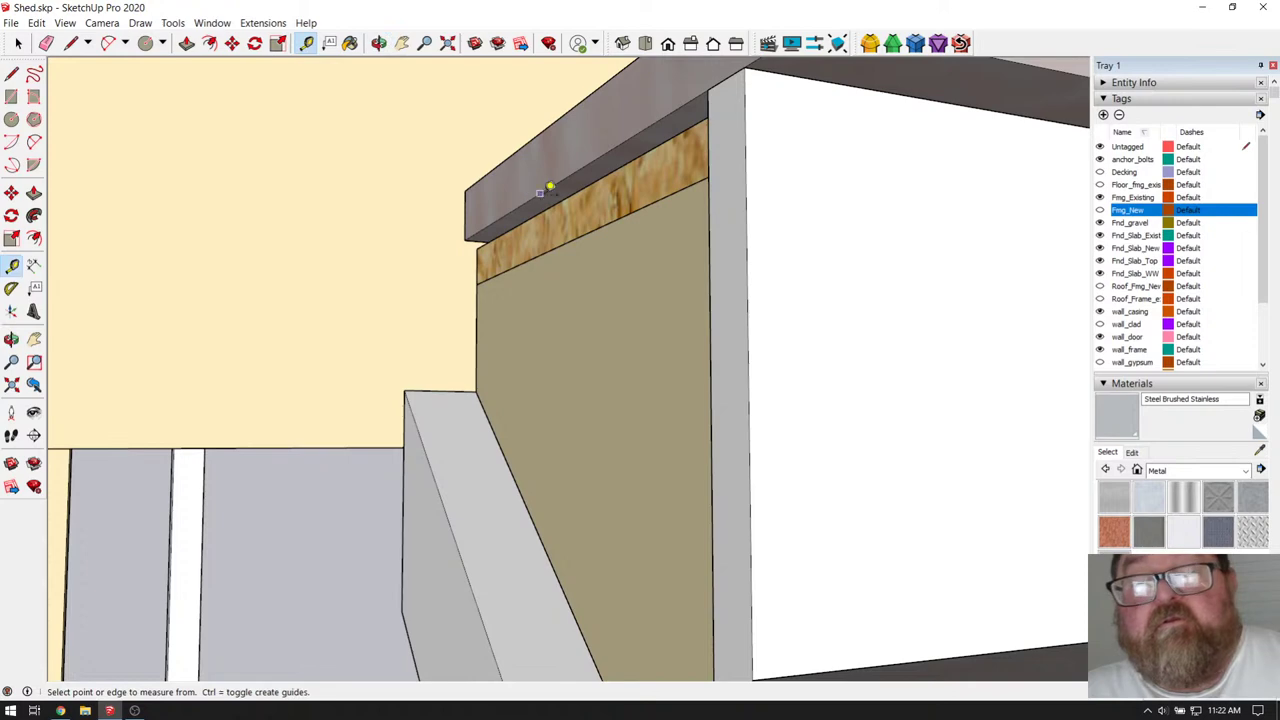
left_click(564, 197)
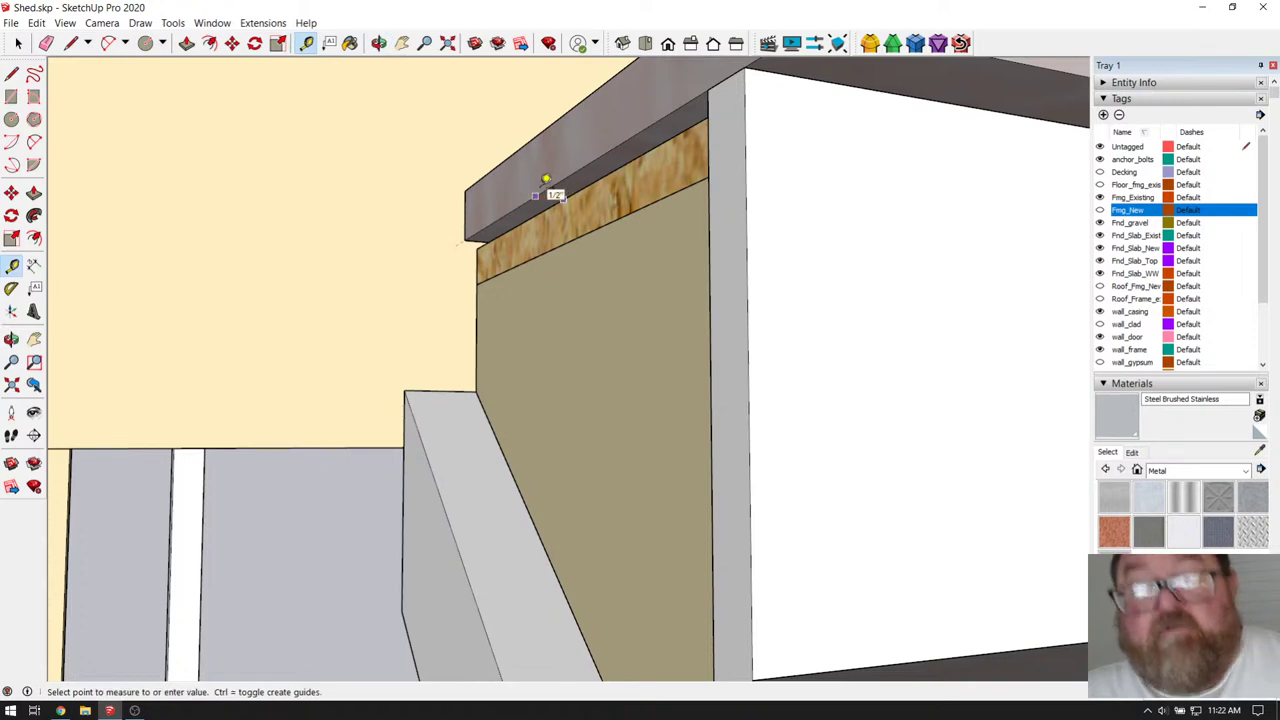
left_click(379, 44)
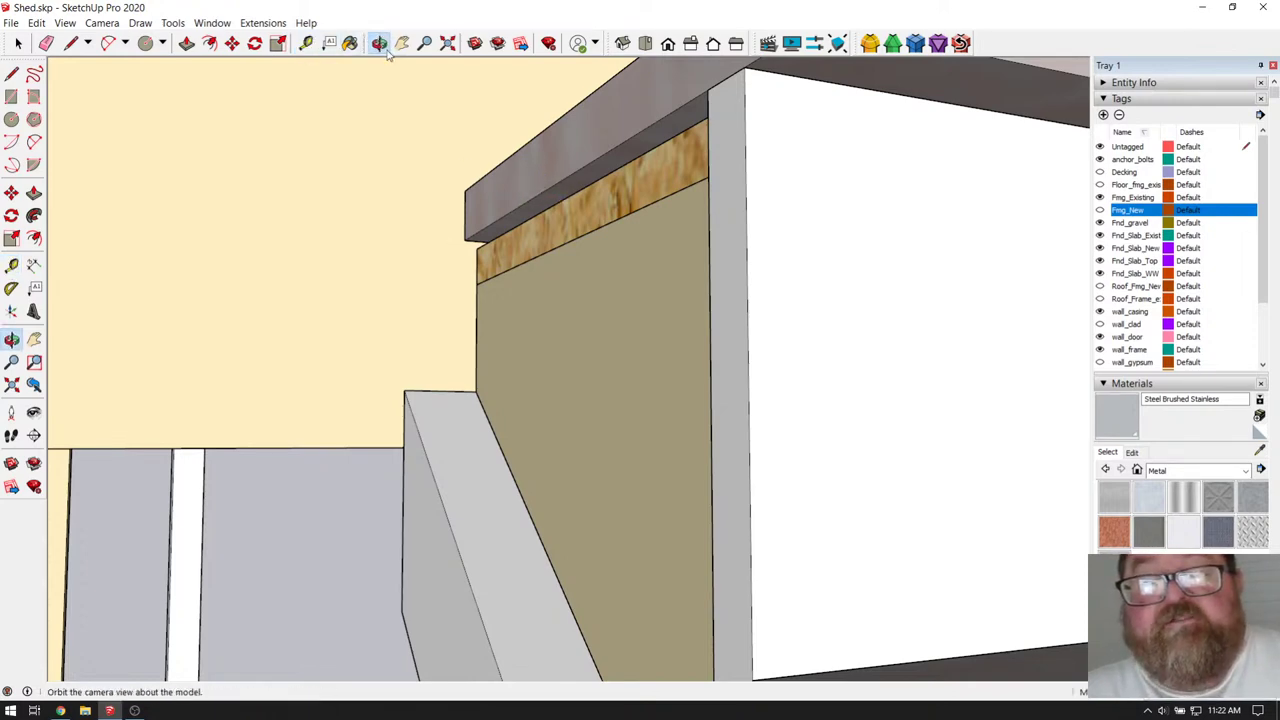
left_click_drag(600, 350, 721, 466)
left_click(18, 44)
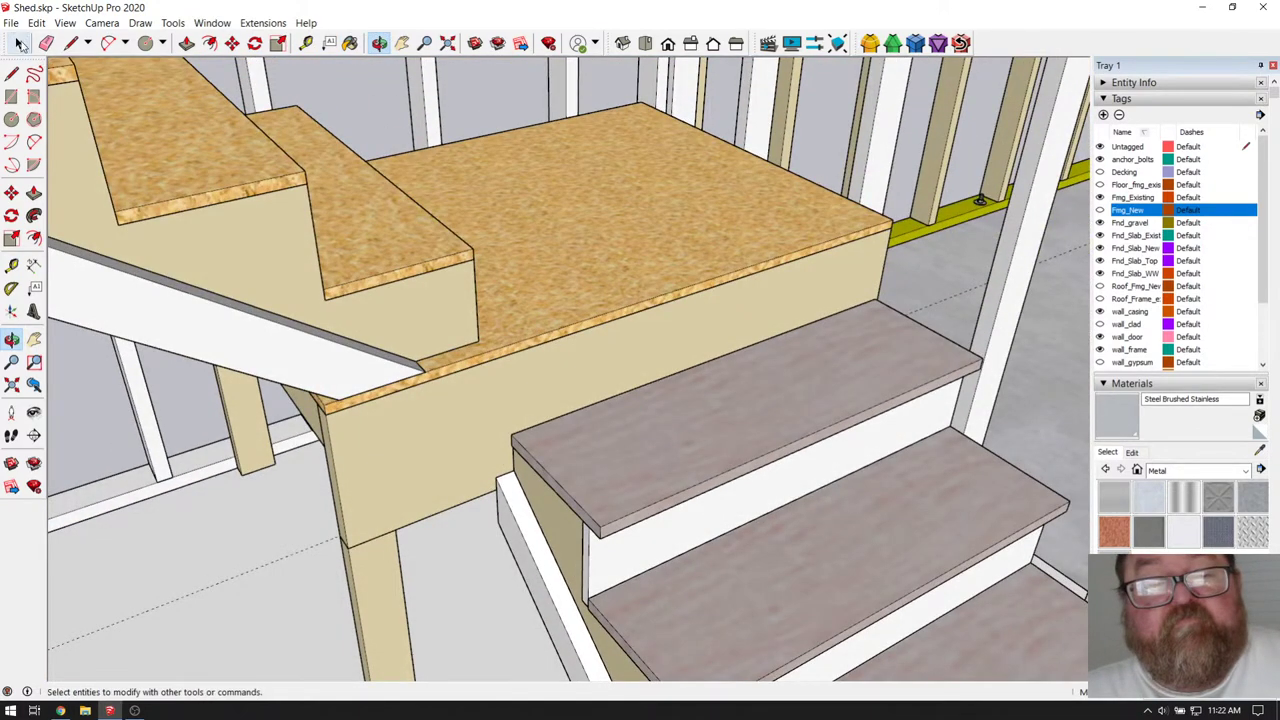
- Copy the top wood-look tread out of the stair group and paste it into the model
left_click(632, 429)
double_click(596, 446)
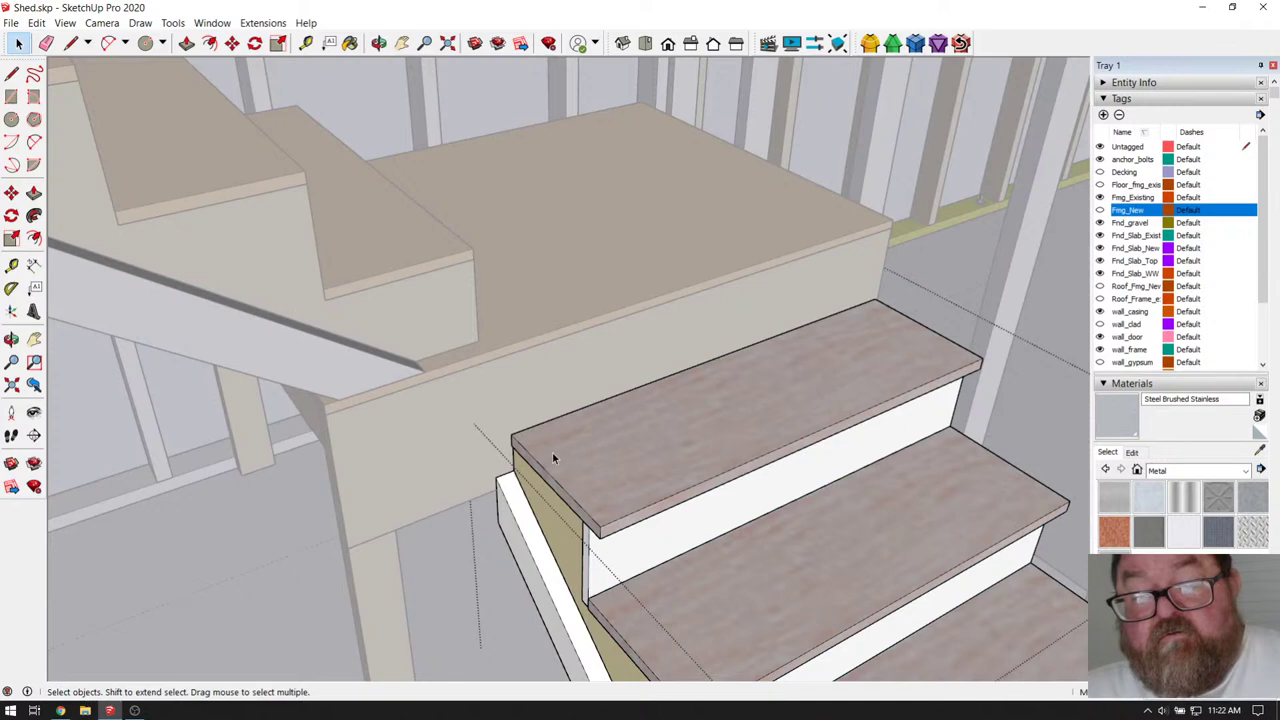
left_click(553, 457)
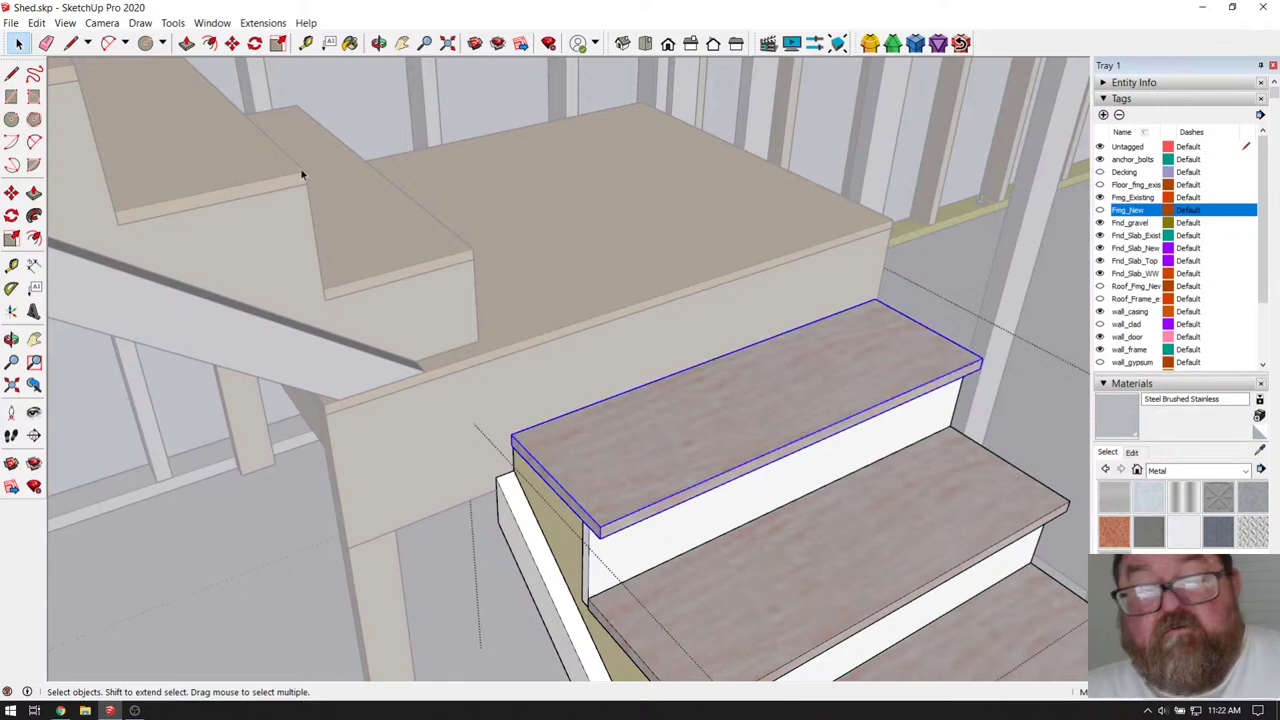
left_click(36, 22)
left_click(64, 88)
left_click(460, 210)
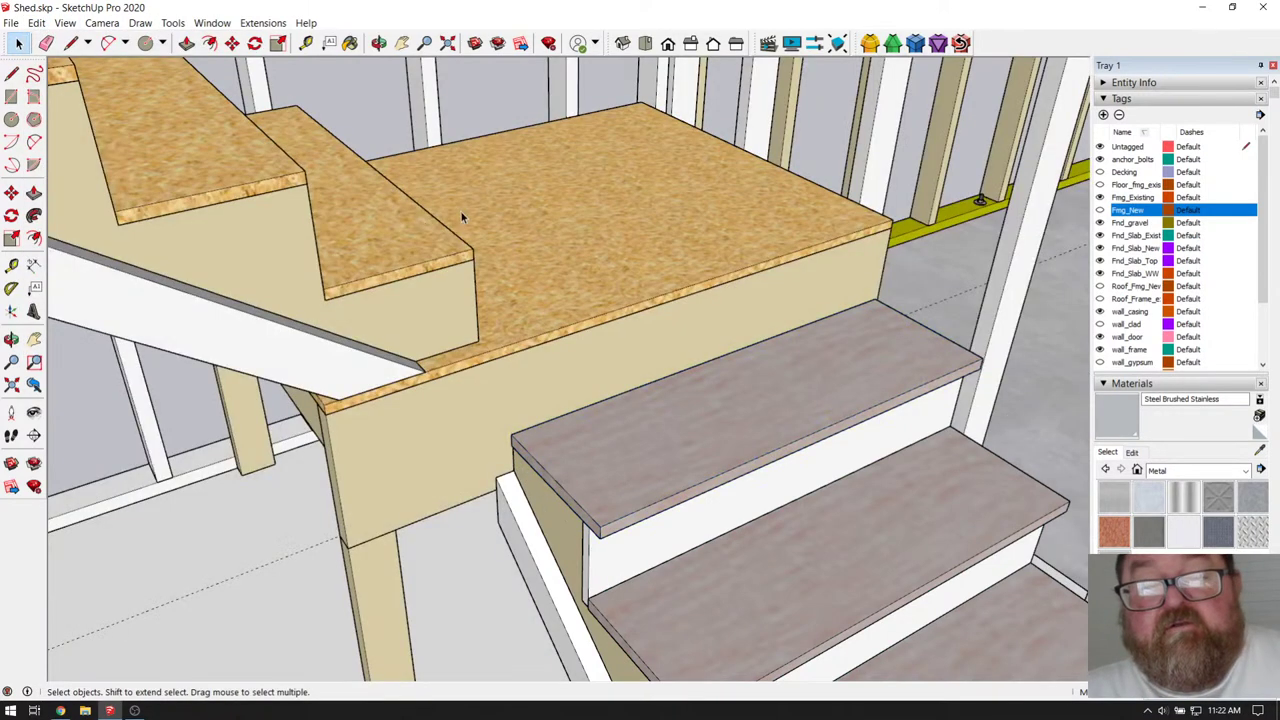
left_click(36, 22)
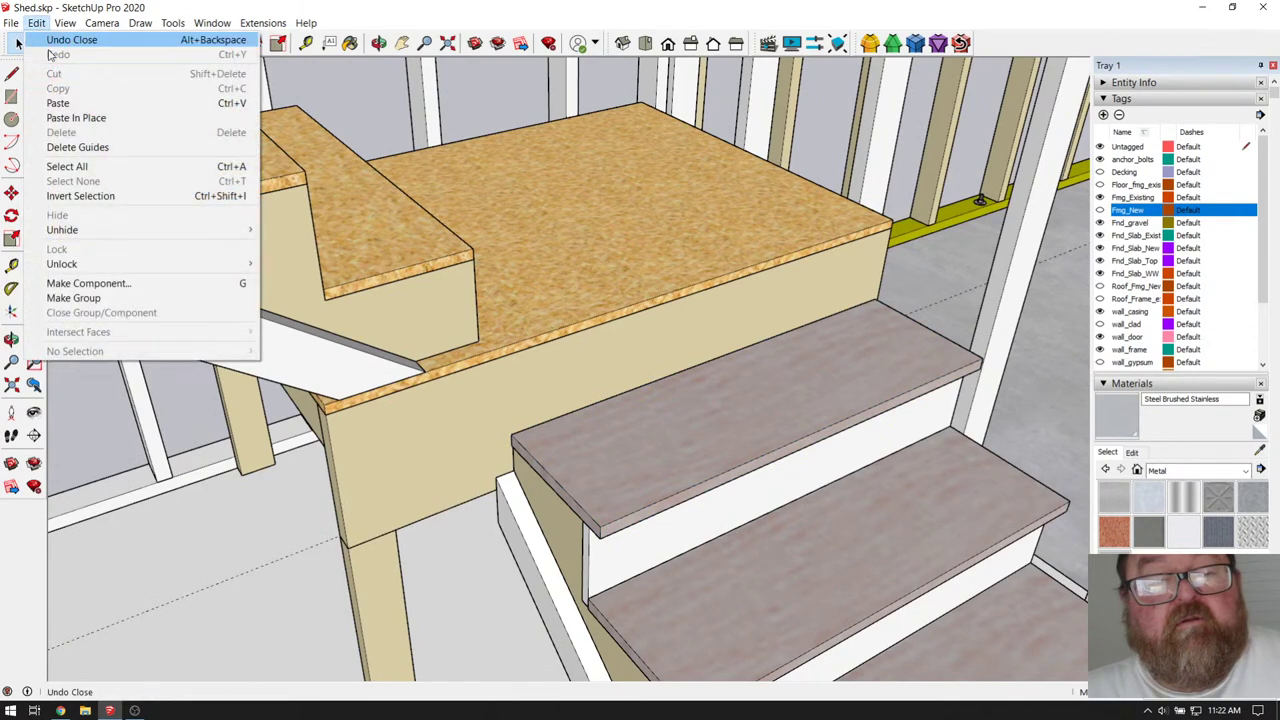
left_click(58, 103)
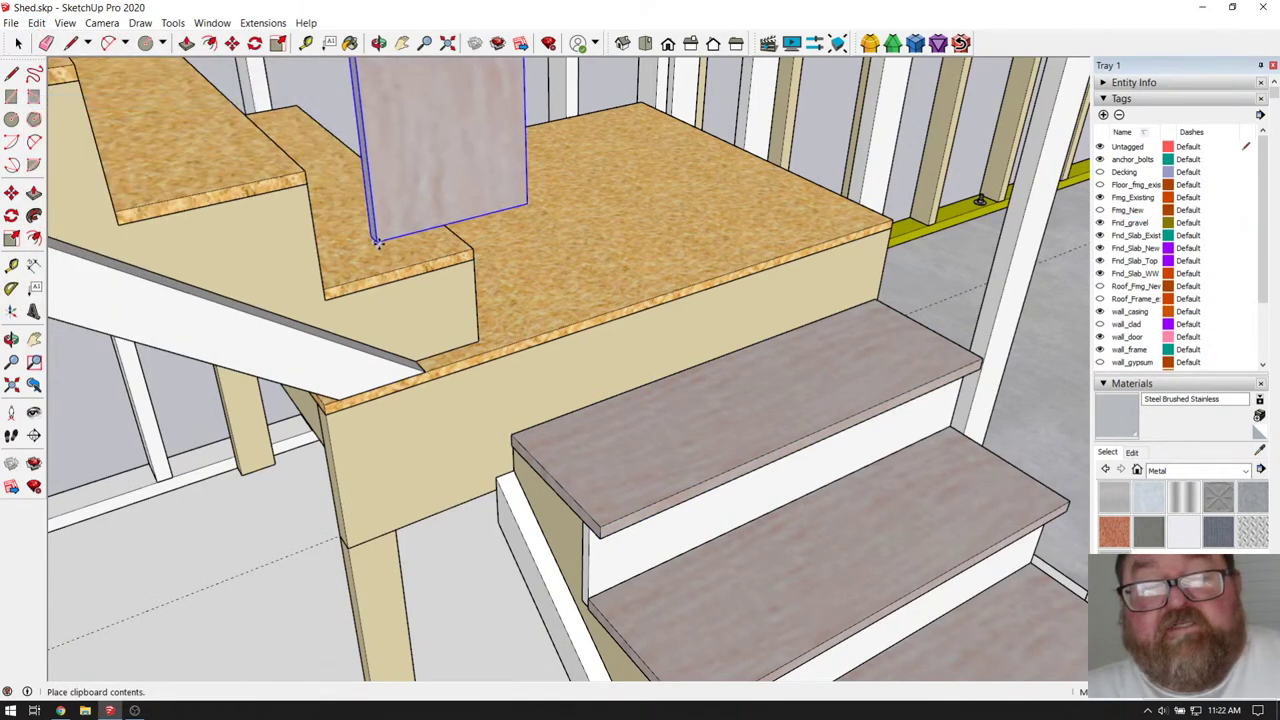
- Place the pasted tread near the landing and rotate it to lie flat
middle_click_drag(543, 400, 557, 418)
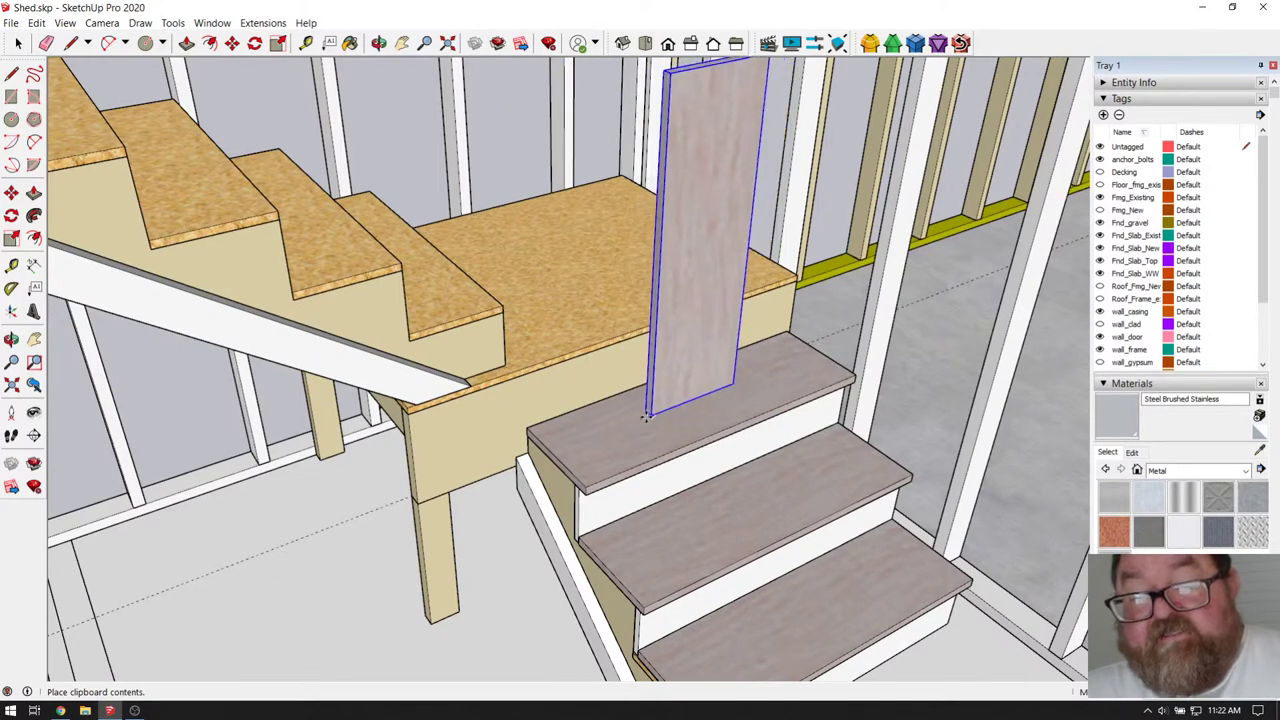
scroll(477, 315, "up", 6)
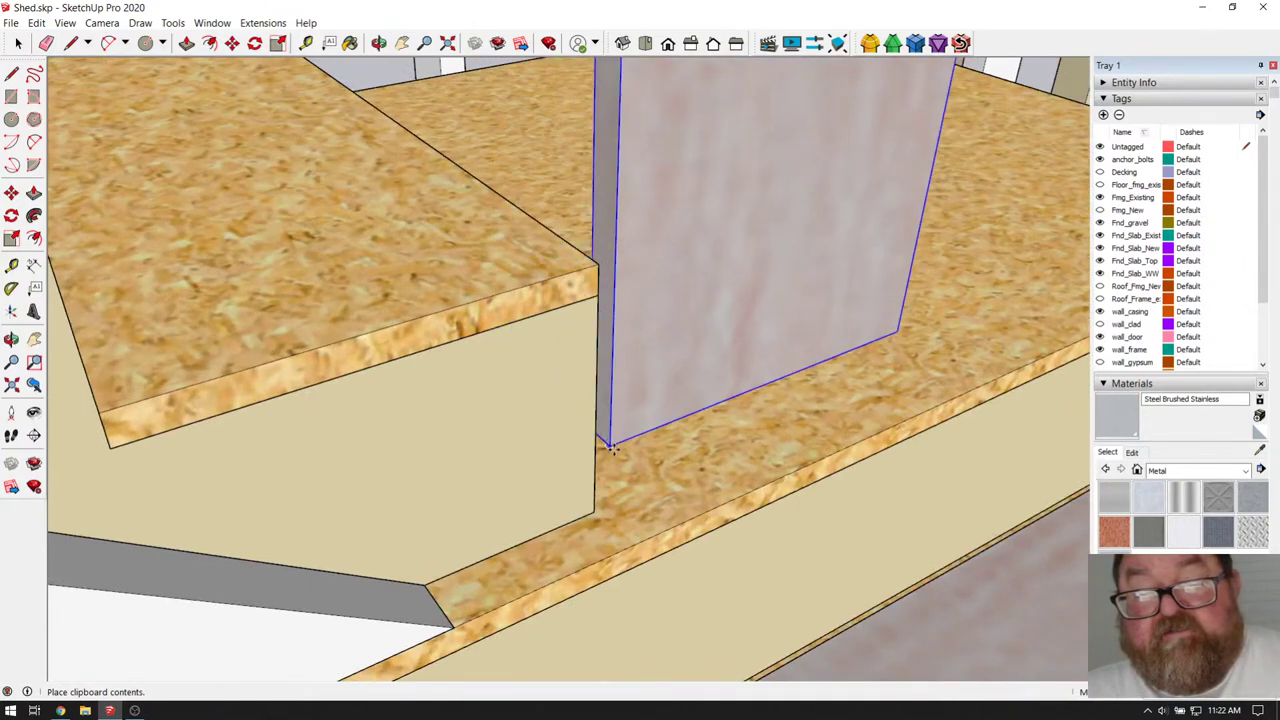
left_click(663, 490)
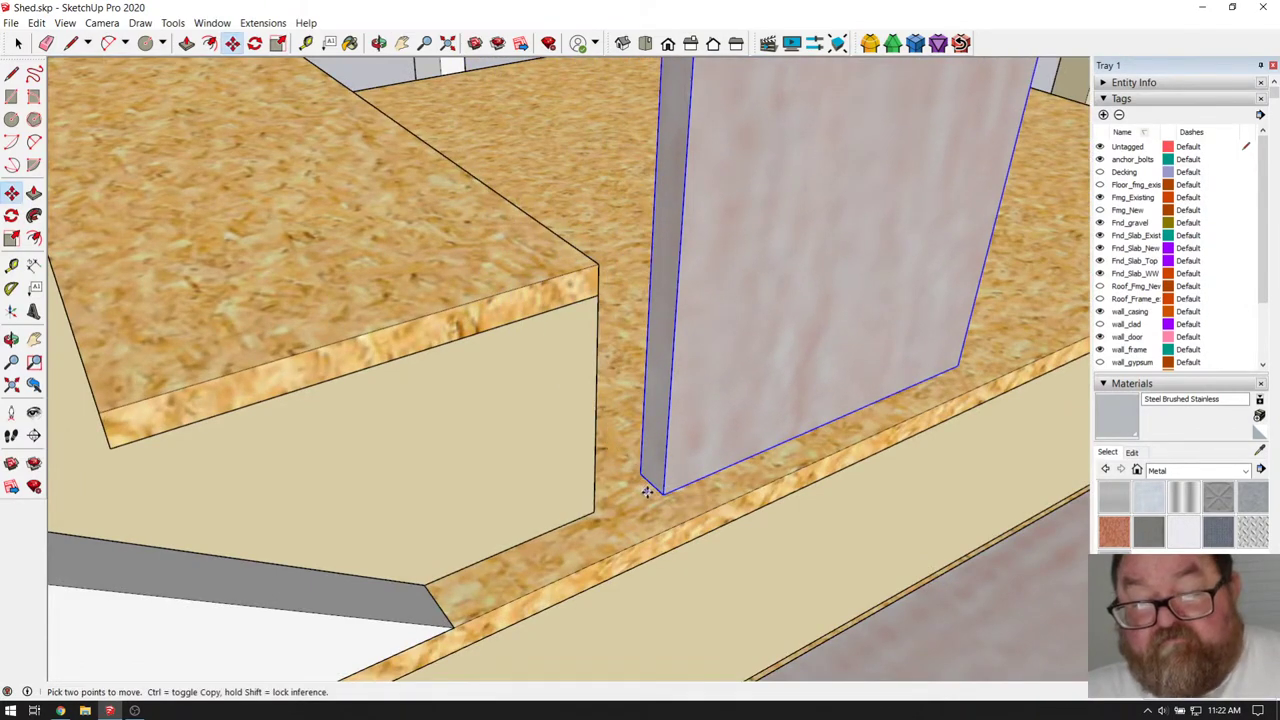
left_click(641, 477)
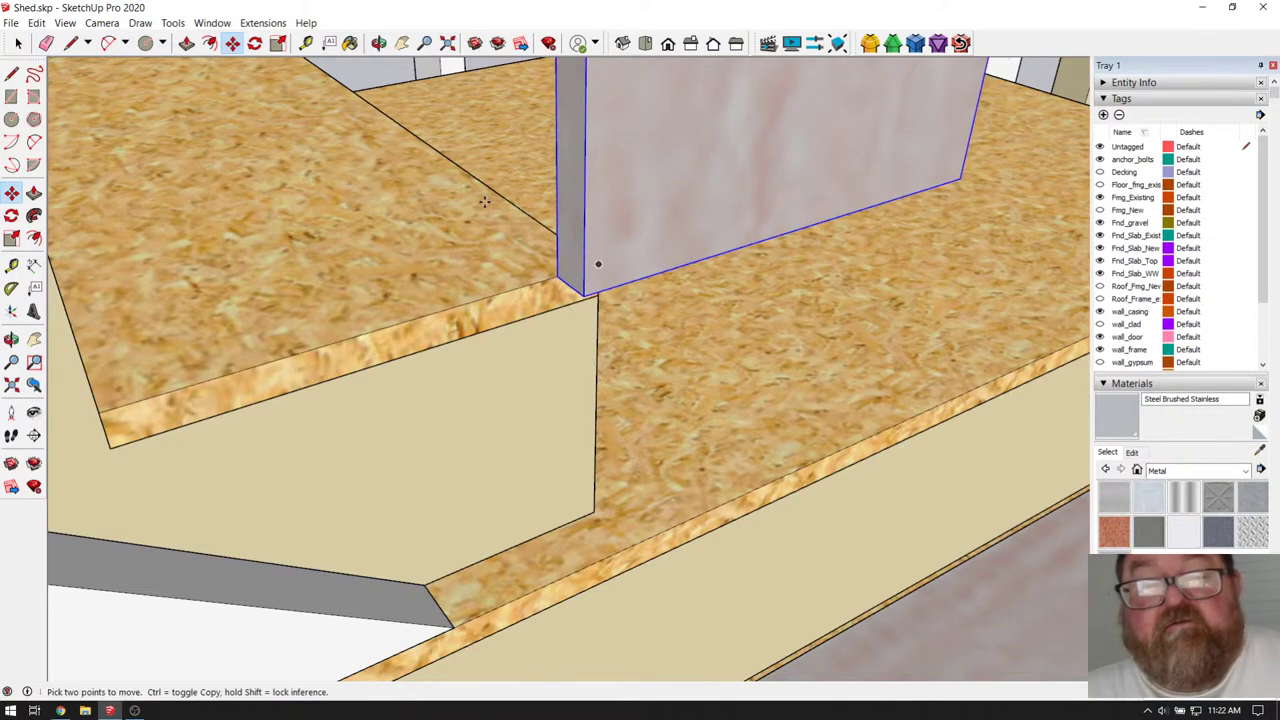
left_click(255, 43)
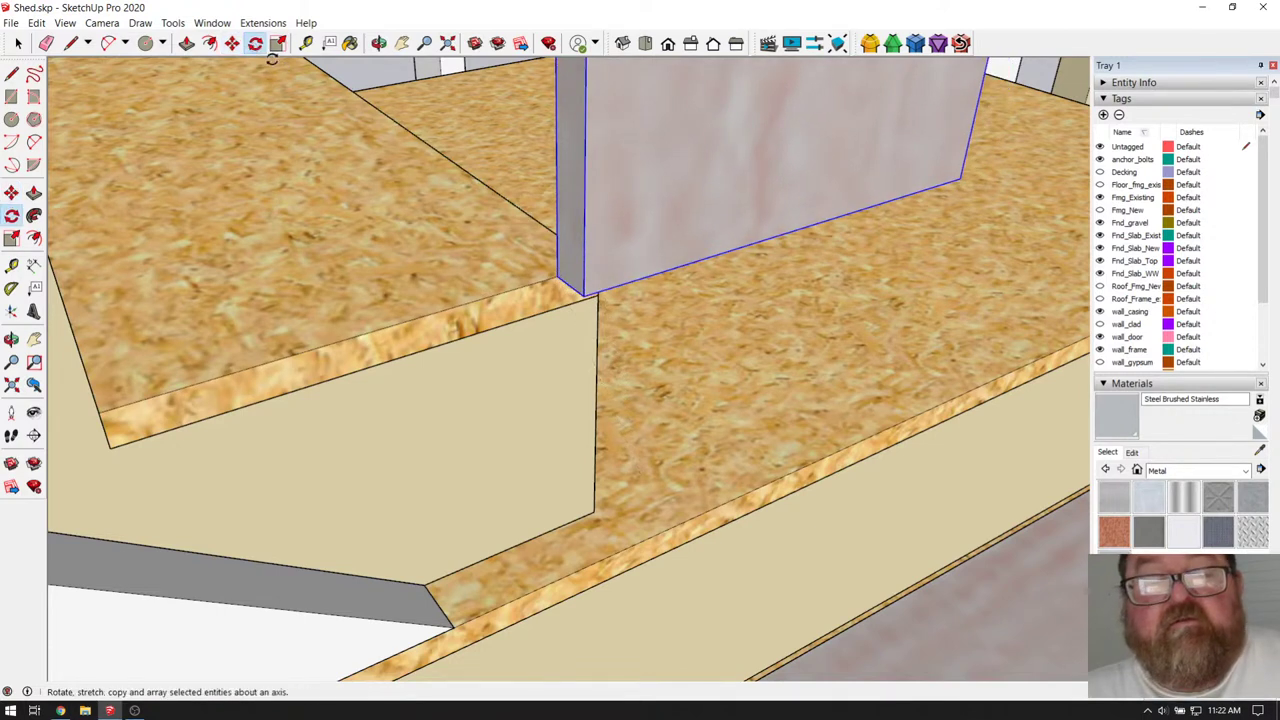
left_click(583, 240)
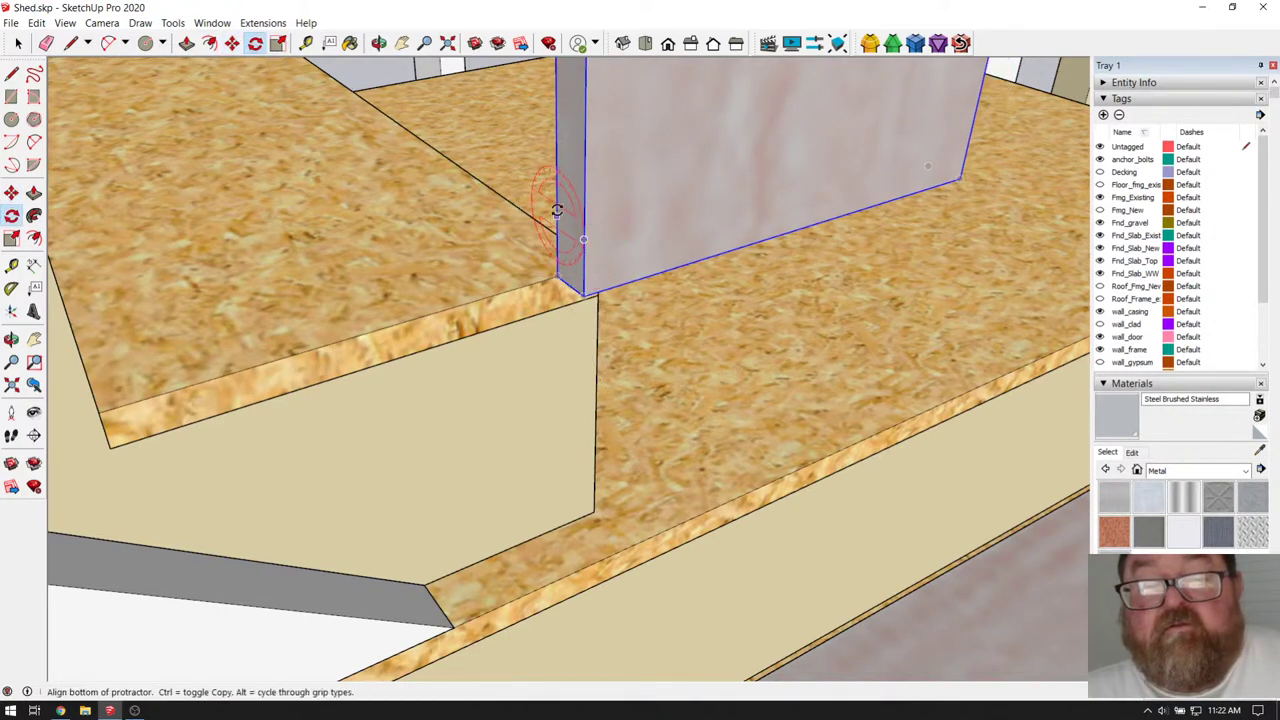
left_click(555, 149)
left_click(488, 175)
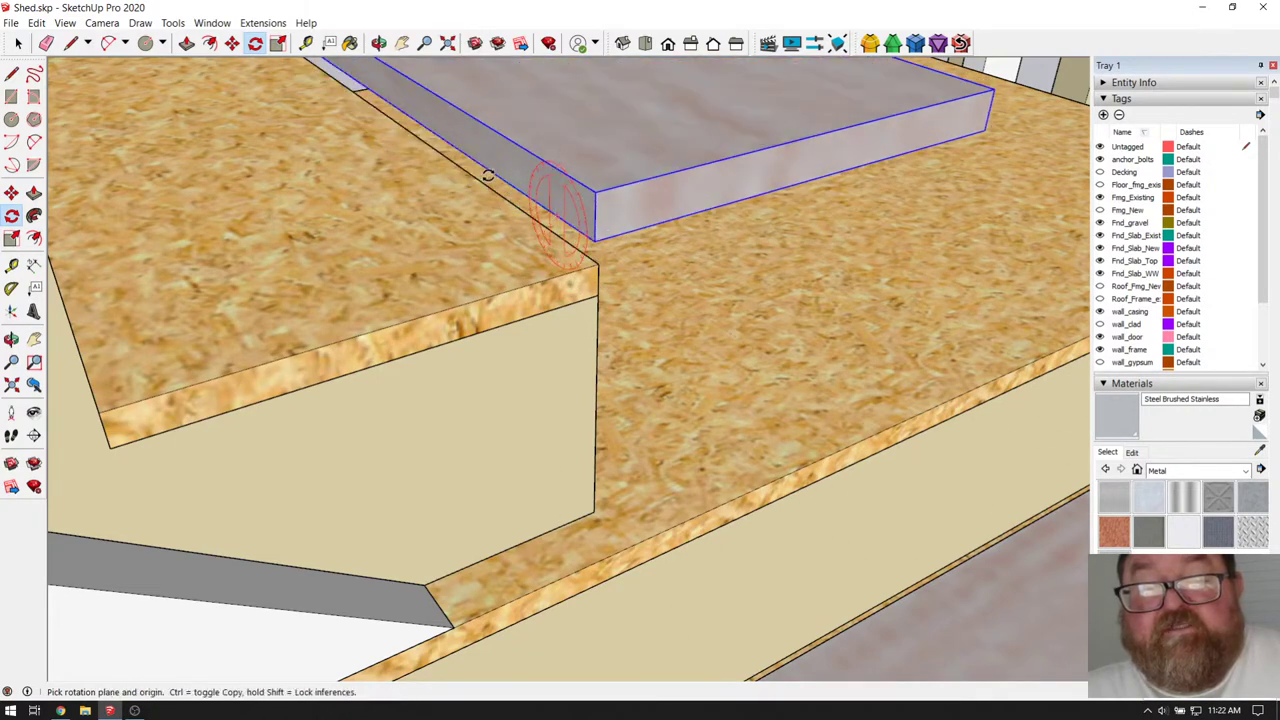
- Move the flat tread so its corner sits on the OSB step's corner above the landing
left_click(231, 43)
left_click(595, 240)
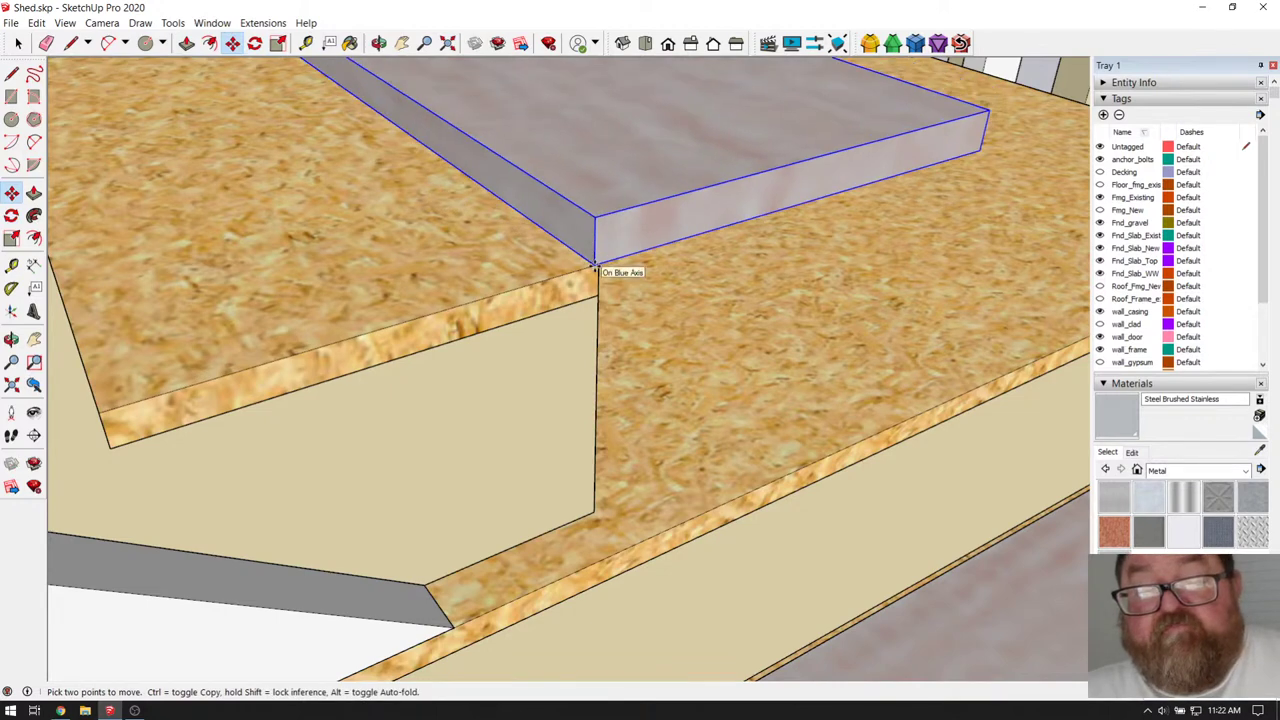
left_click(594, 265)
left_click(595, 265)
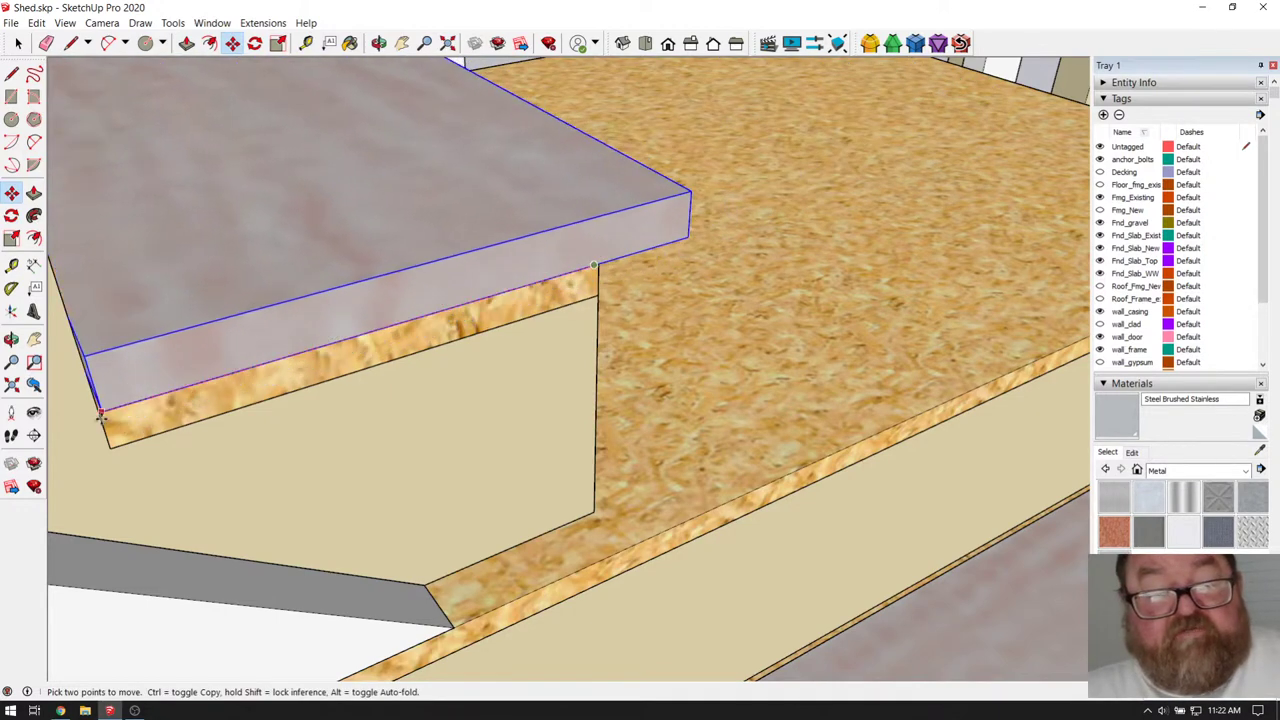
left_click(98, 416)
scroll(98, 416, "up", 3)
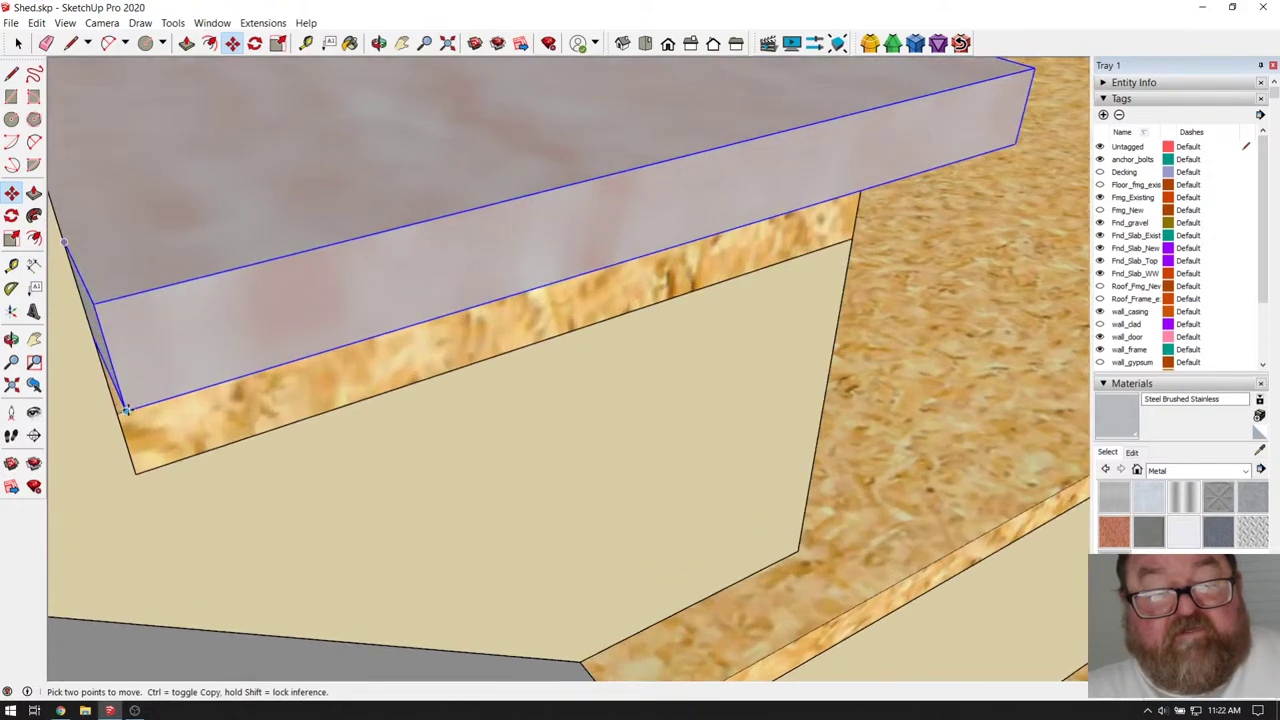
scroll(334, 373, "down", 5)
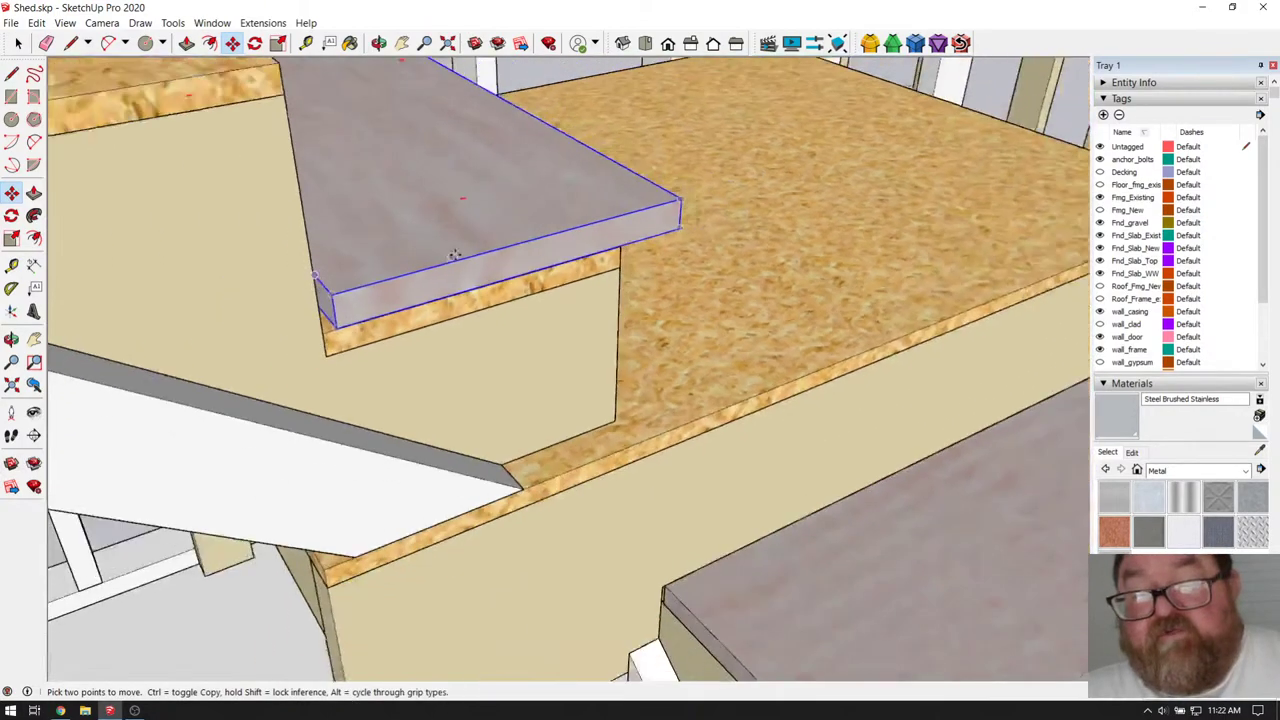
scroll(499, 239, "down", 2)
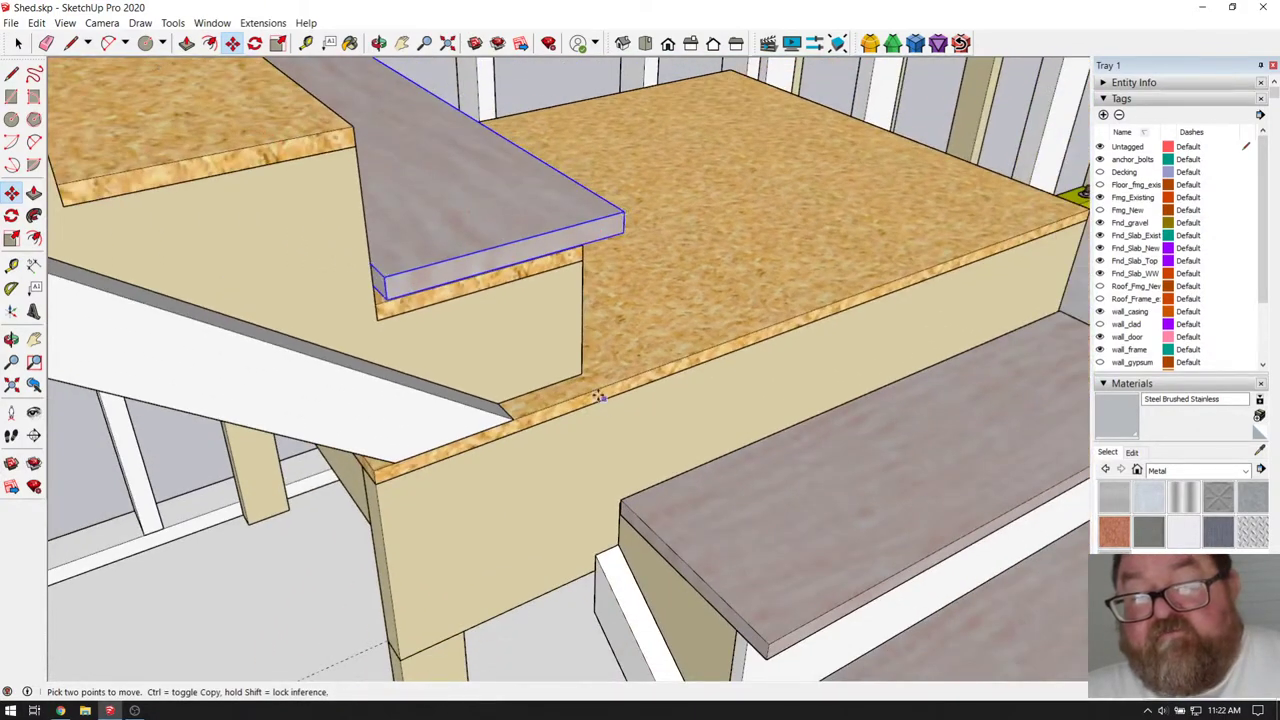
- Orbit to check the placed tread, then reopen the stair component for editing
middle_click_drag(597, 397, 593, 327)
scroll(596, 328, "down", 3)
middle_click_drag(700, 585, 684, 548)
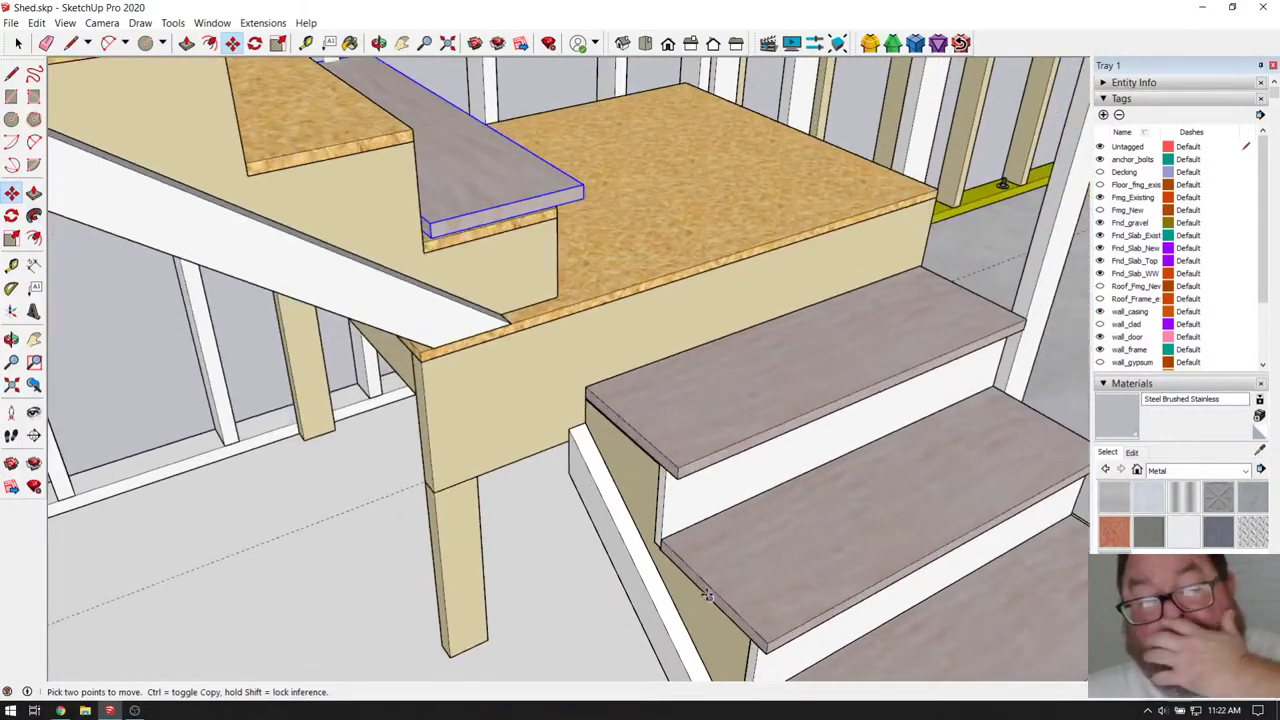
scroll(680, 540, "up", 5)
scroll(802, 523, "down", 1)
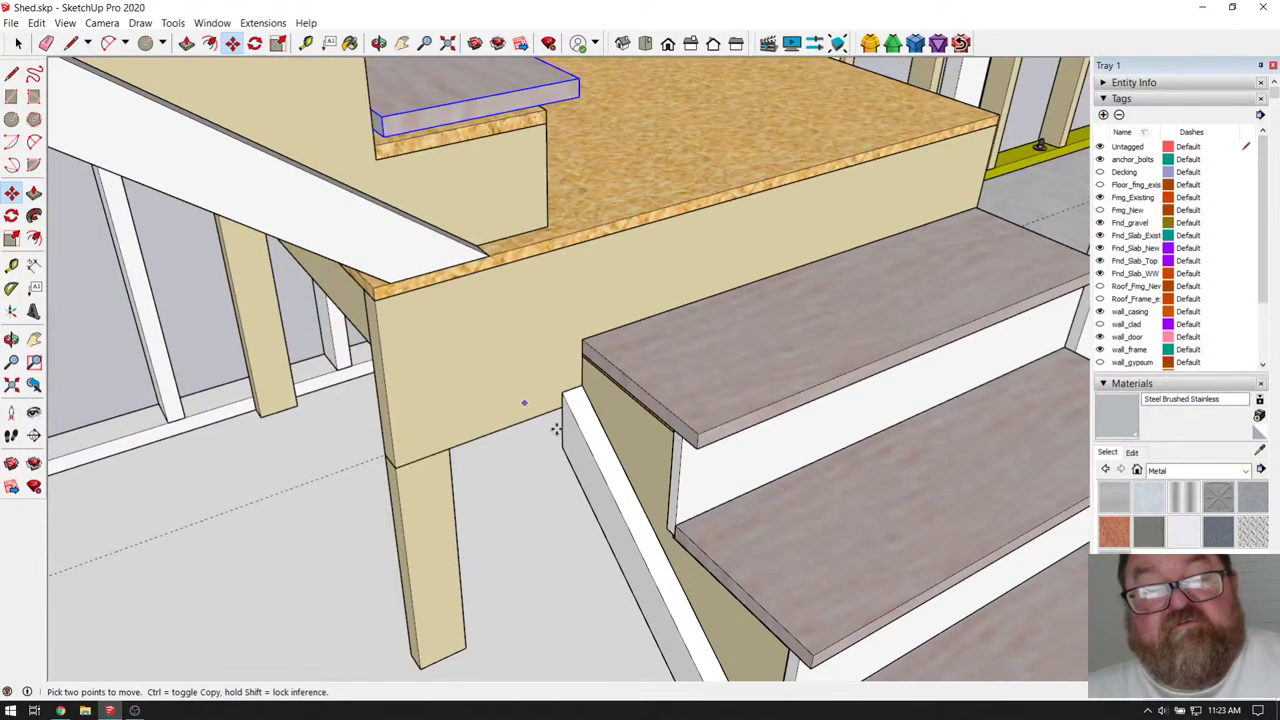
key("space")
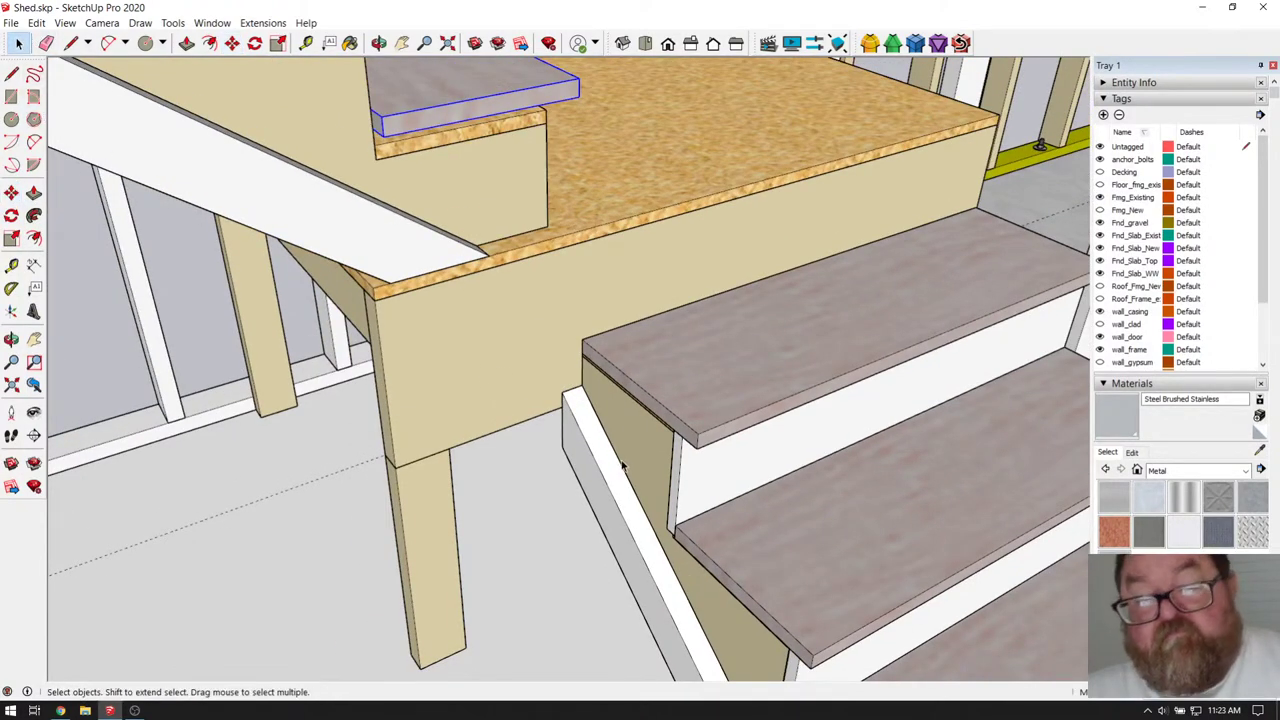
double_click(701, 474)
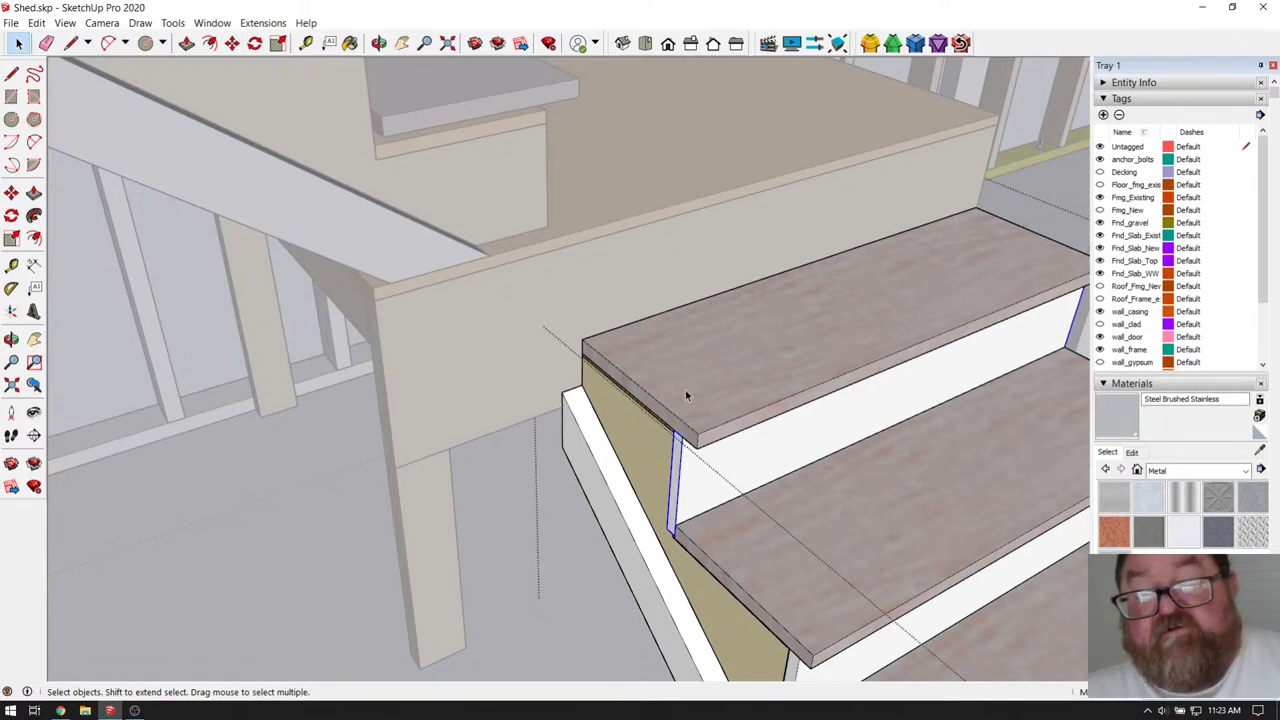
- Copy the selected riser panel and paste the copy onto the landing
left_click(36, 22)
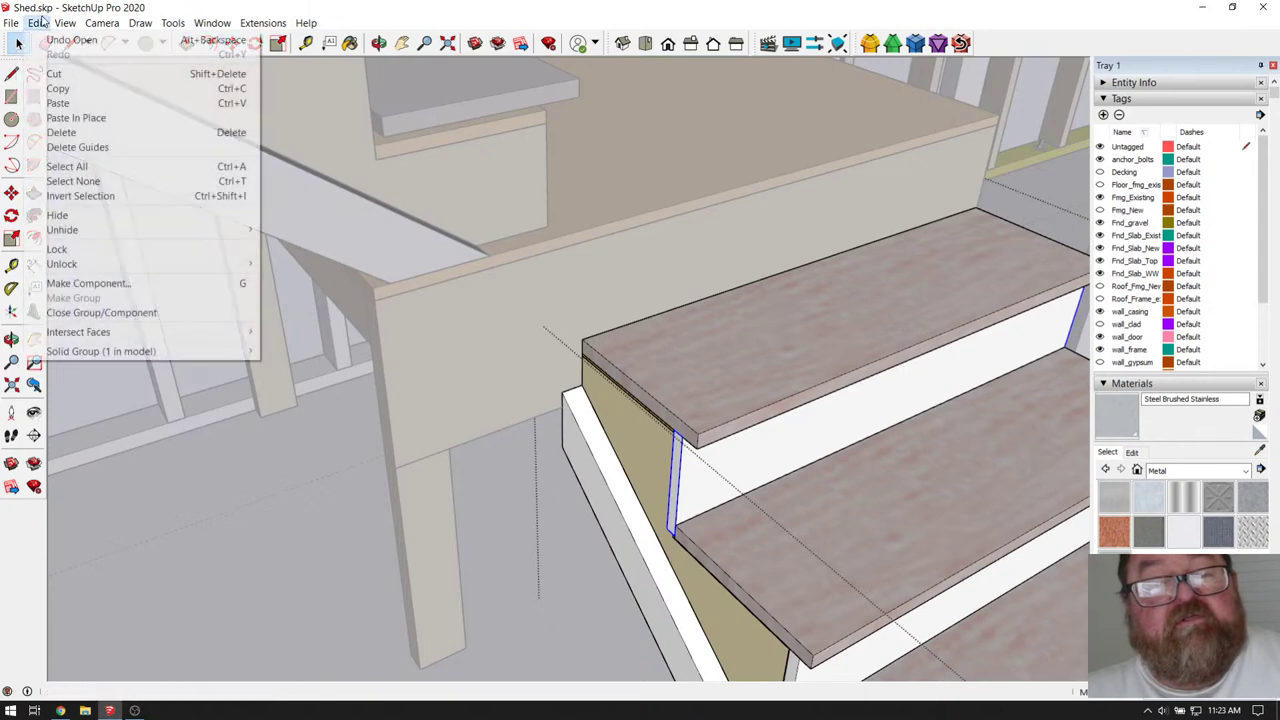
left_click(67, 91)
scroll(476, 168, "down", 5)
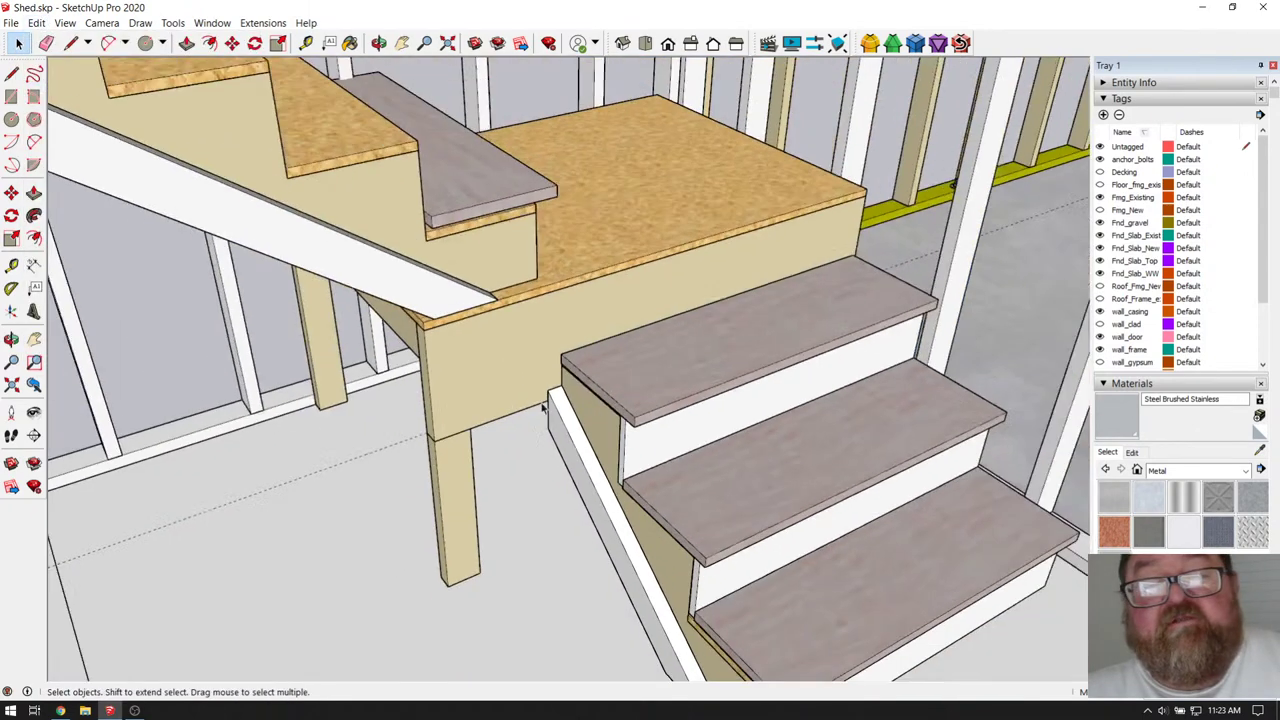
middle_click_drag(520, 190, 571, 214)
scroll(448, 210, "up", 5)
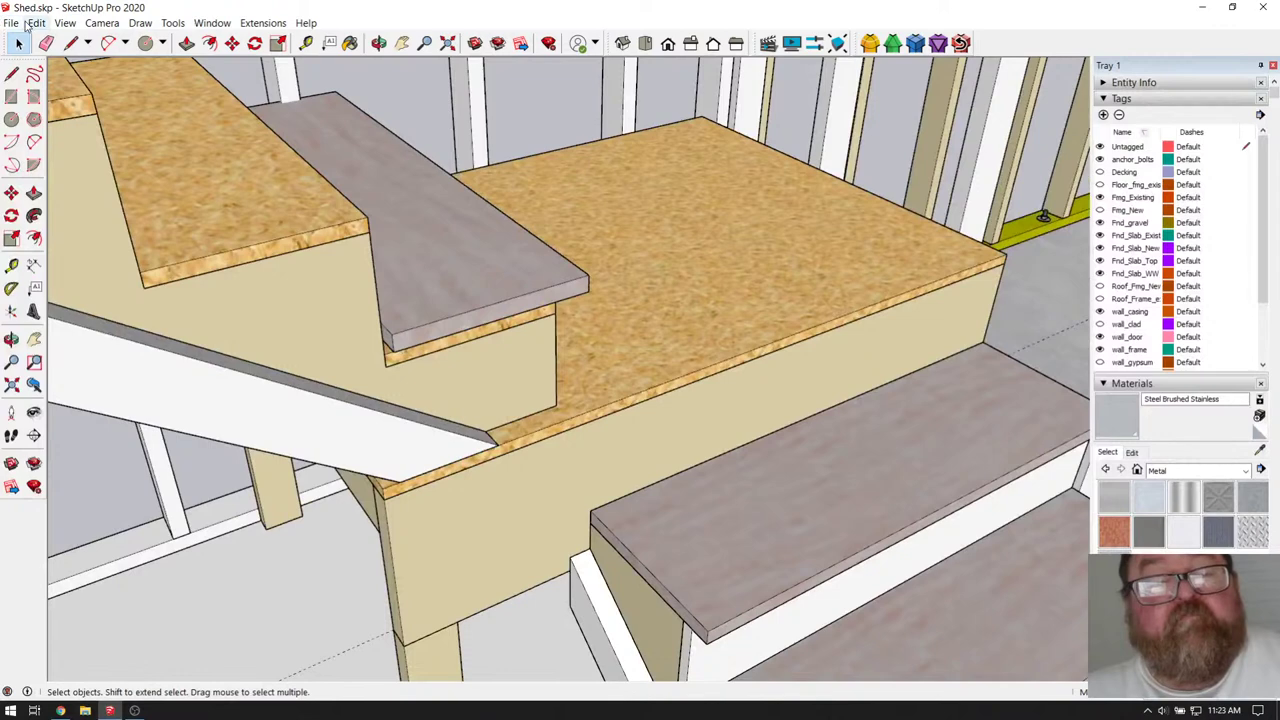
left_click(34, 22)
left_click(60, 95)
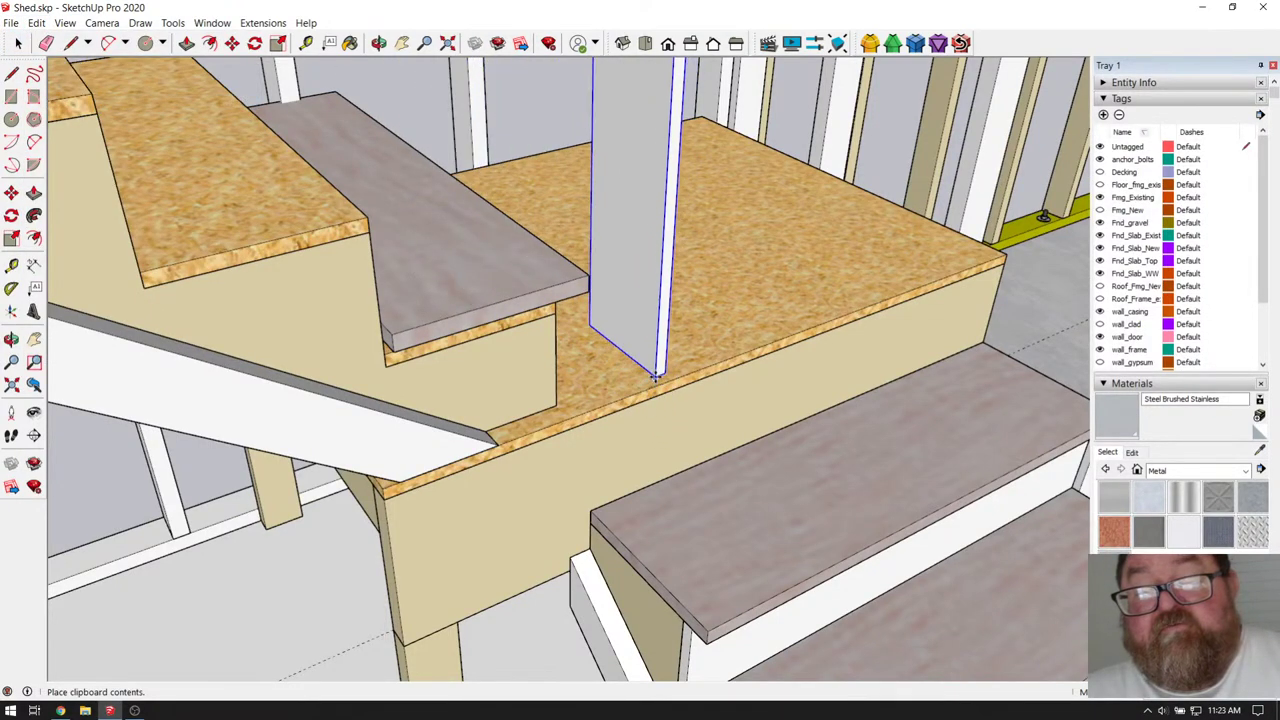
left_click(656, 376)
scroll(650, 360, "up", 6)
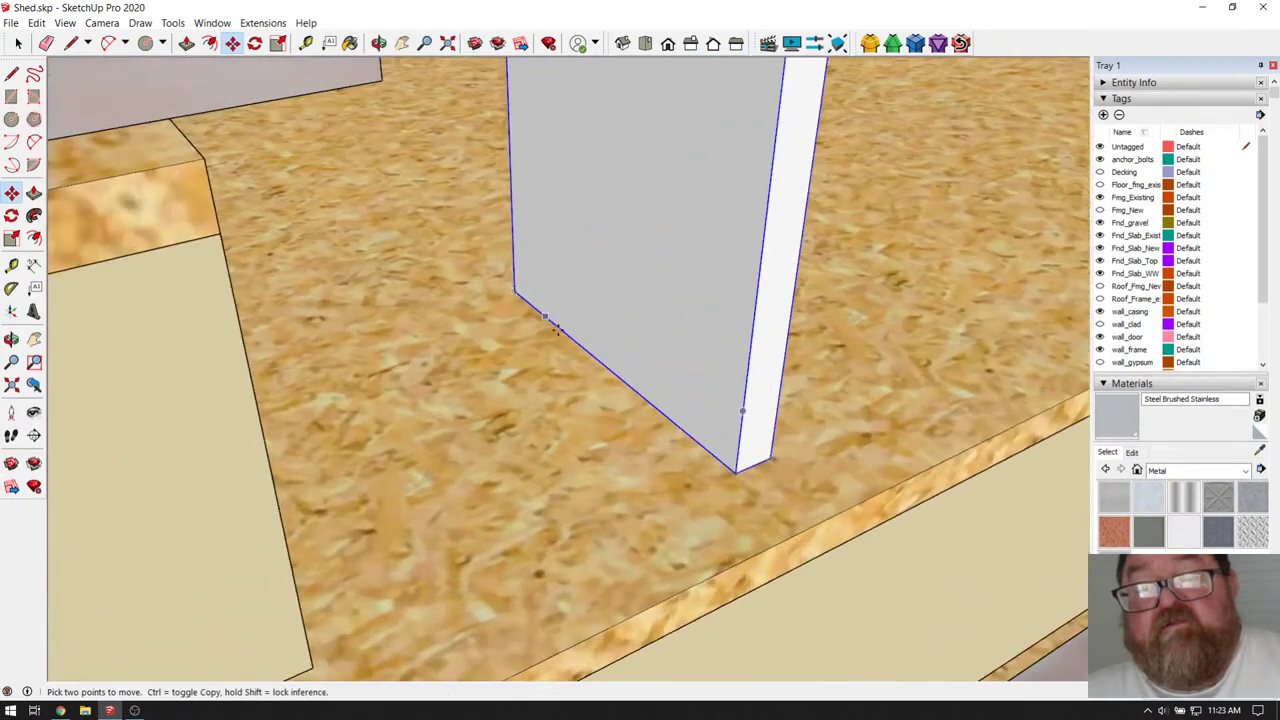
- Rotate the pasted panel upright about its edge to form a riser
left_click(255, 43)
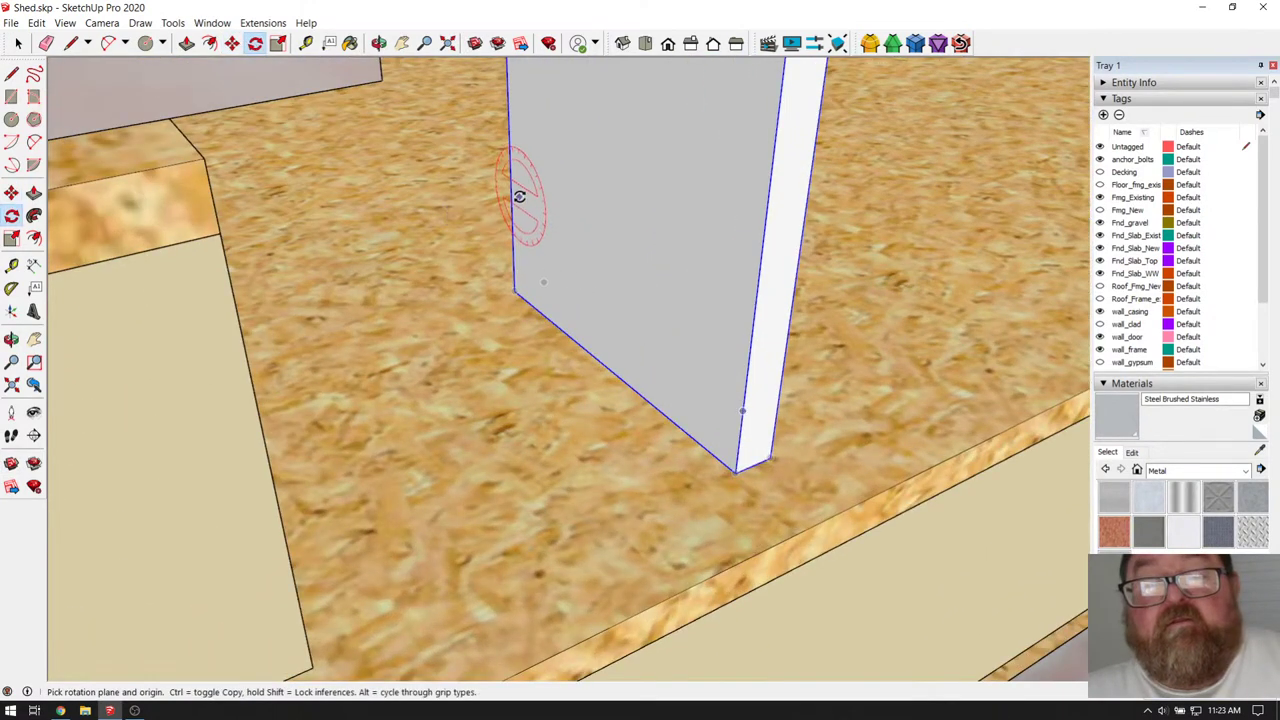
left_click(510, 188)
left_click(509, 114)
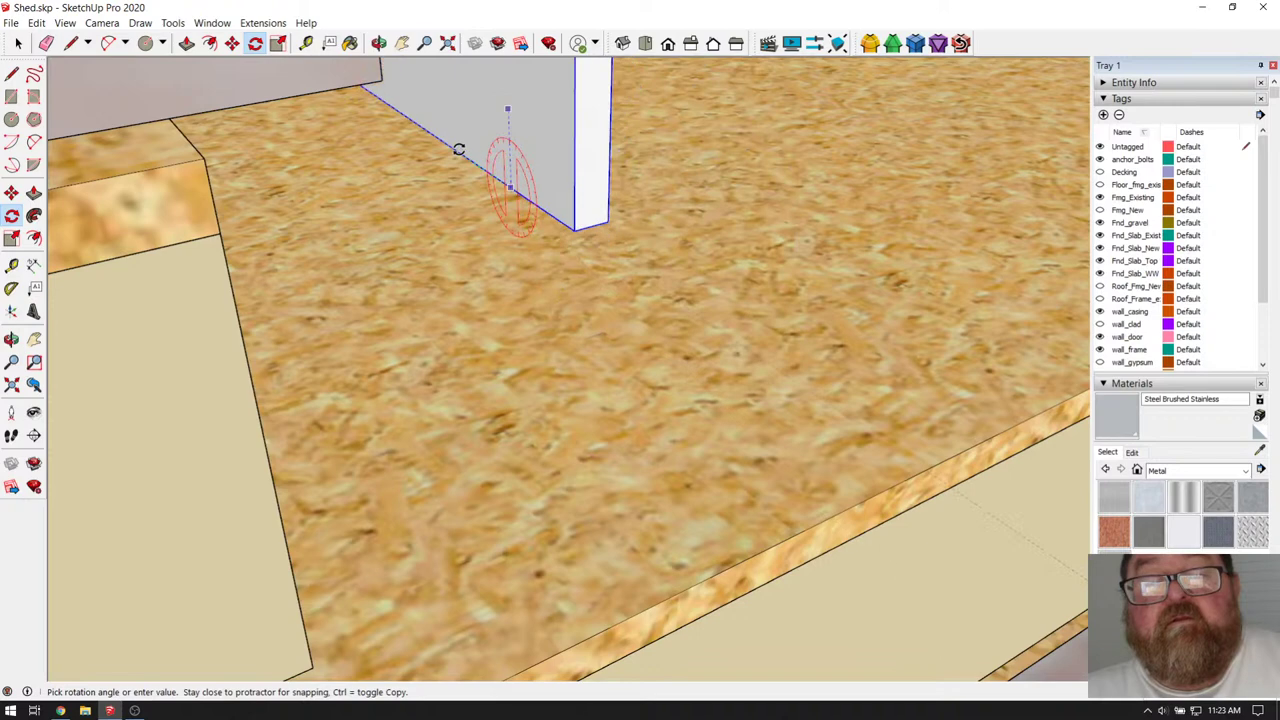
scroll(677, 366, "down", 5)
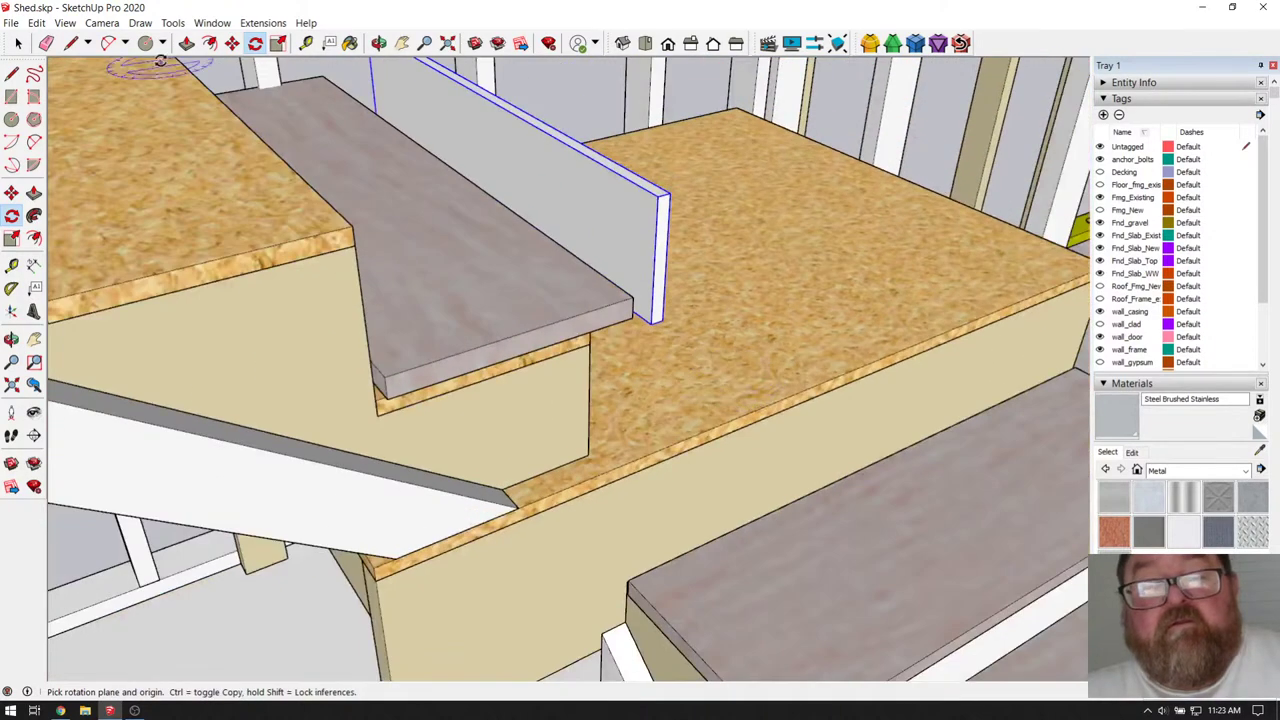
- Move the upright panel from its base so it sits against the tread's corner
left_click(232, 43)
scroll(656, 340, "up", 4)
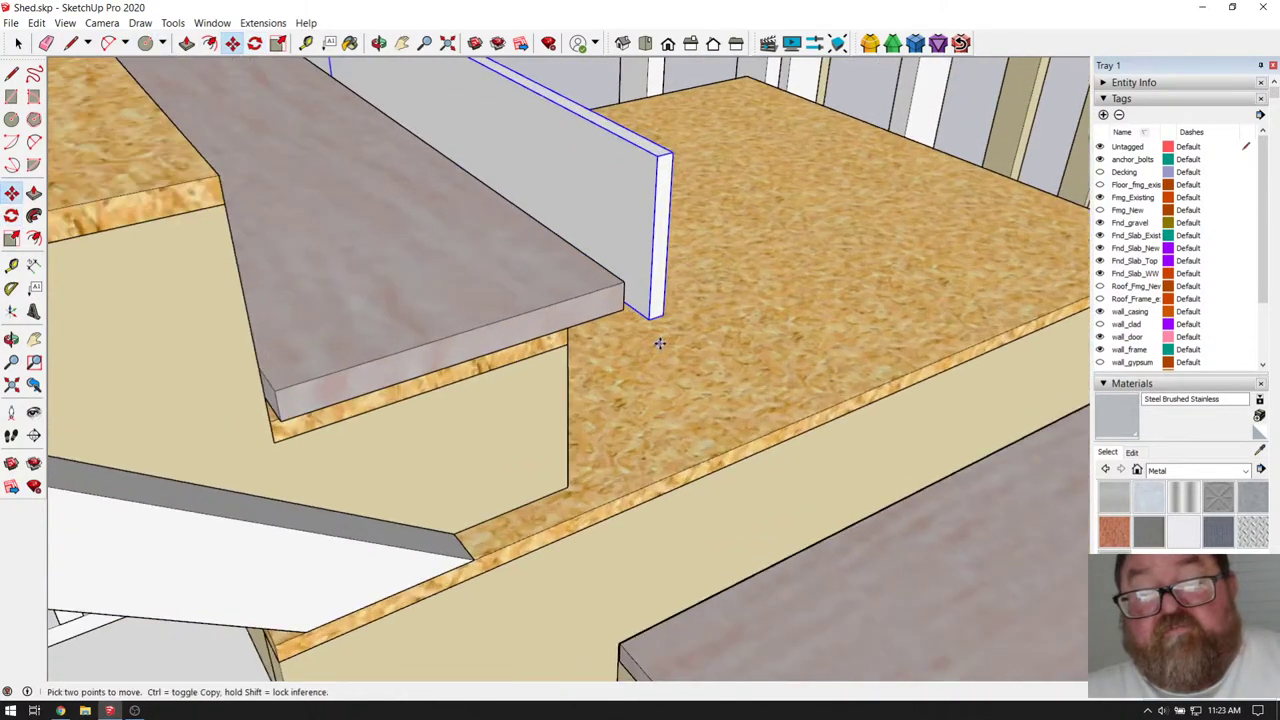
left_click(651, 307)
scroll(651, 307, "down", 3)
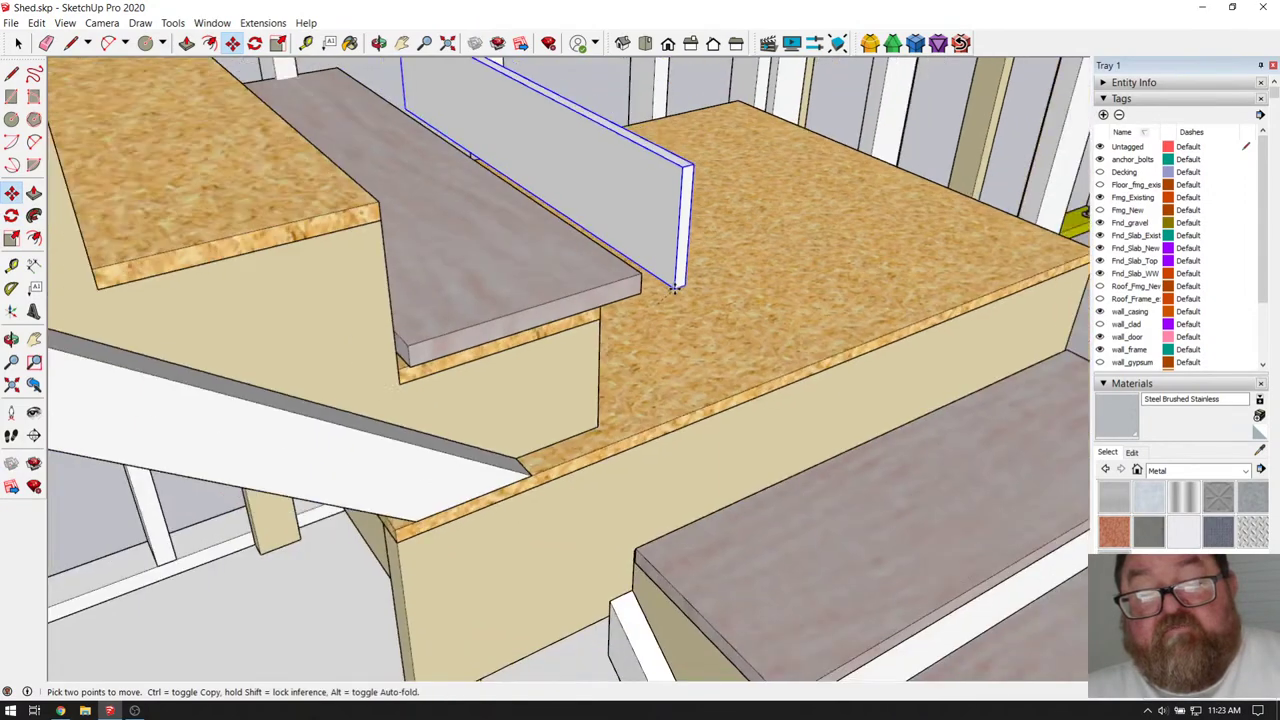
middle_click_drag(520, 320, 400, 380)
scroll(381, 405, "up", 4)
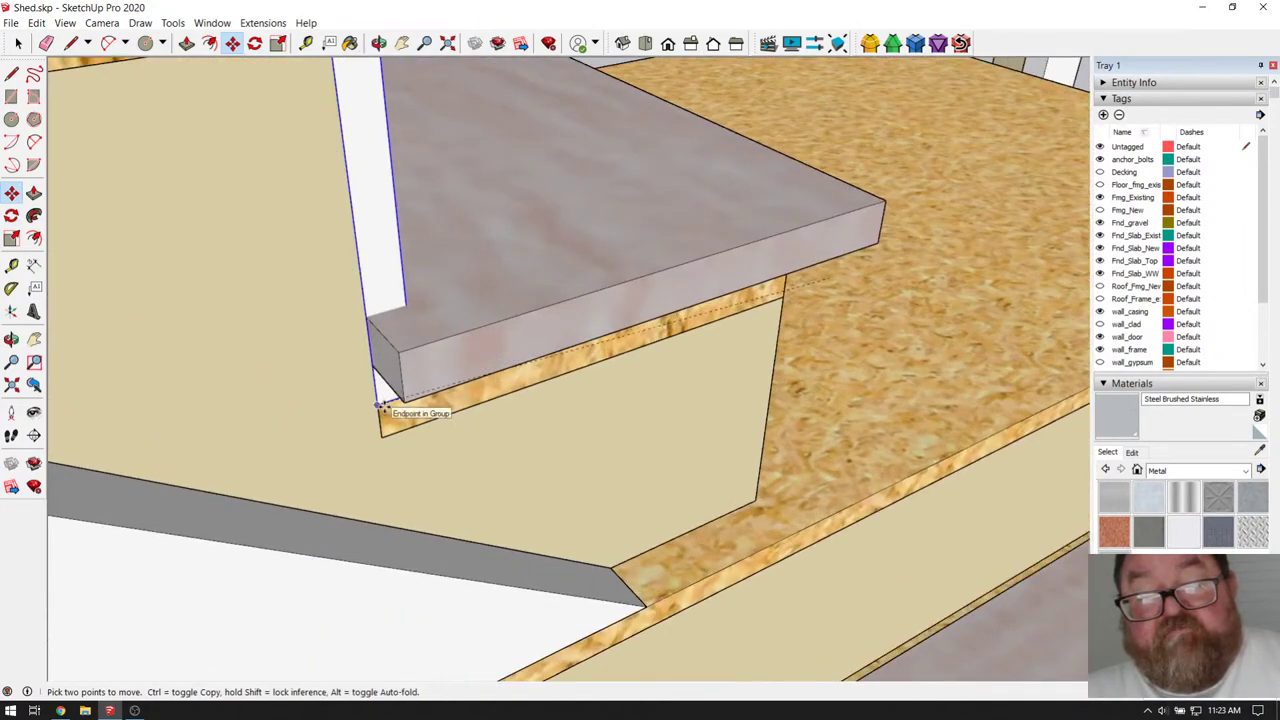
left_click(381, 405)
scroll(503, 448, "down", 2)
scroll(395, 155, "up", 5)
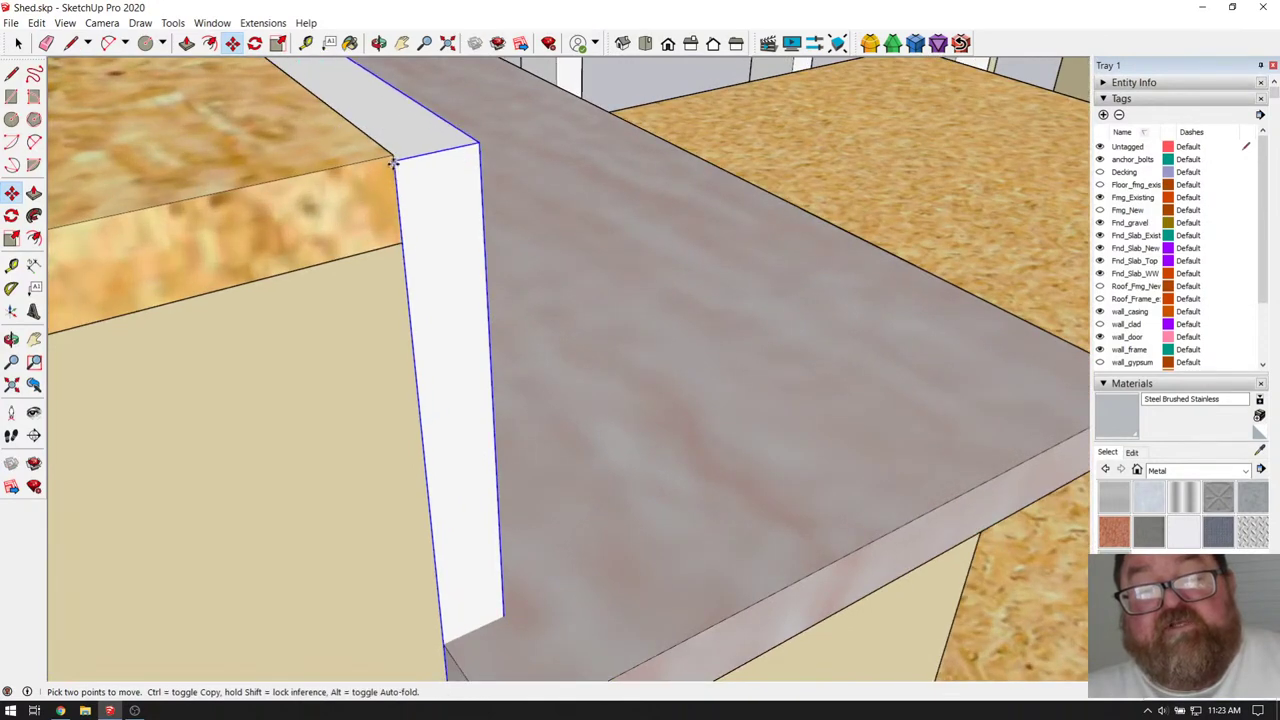
scroll(455, 170, "down", 2)
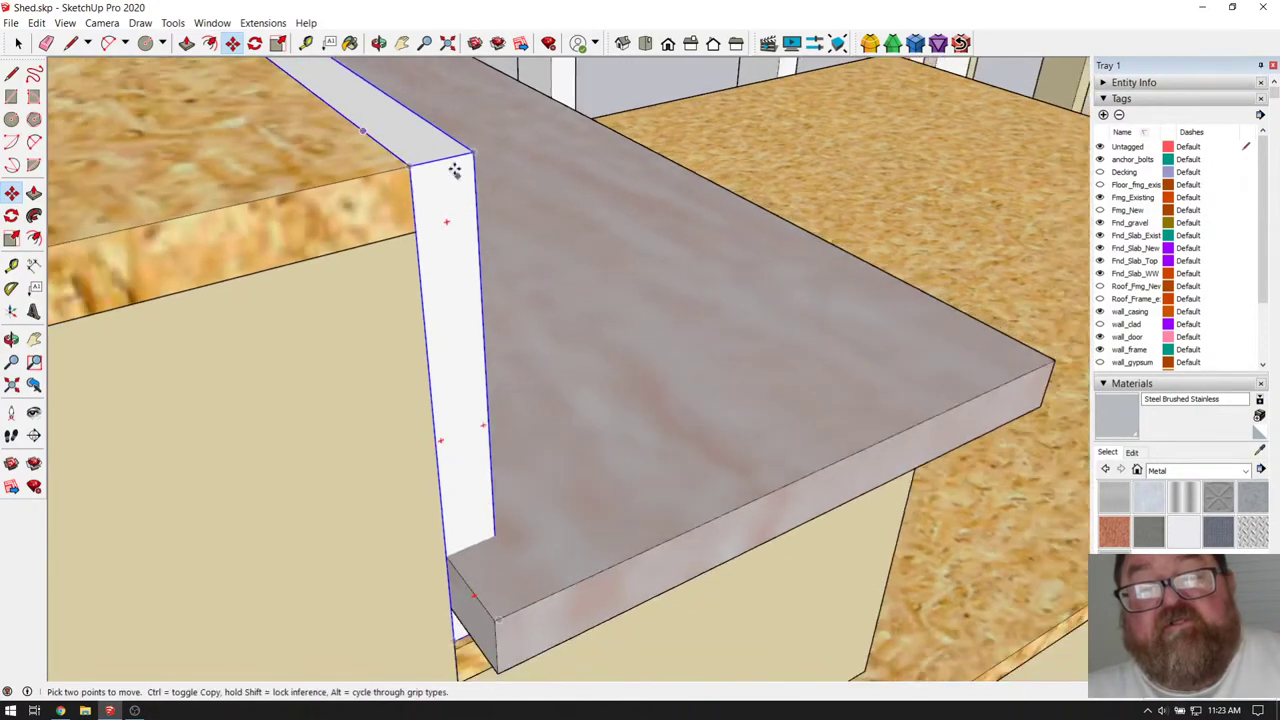
- Orbit around the board and panel, then select the wood-look tread board
left_click(379, 43)
left_click_drag(430, 150, 323, 267)
left_click_drag(310, 140, 358, 215)
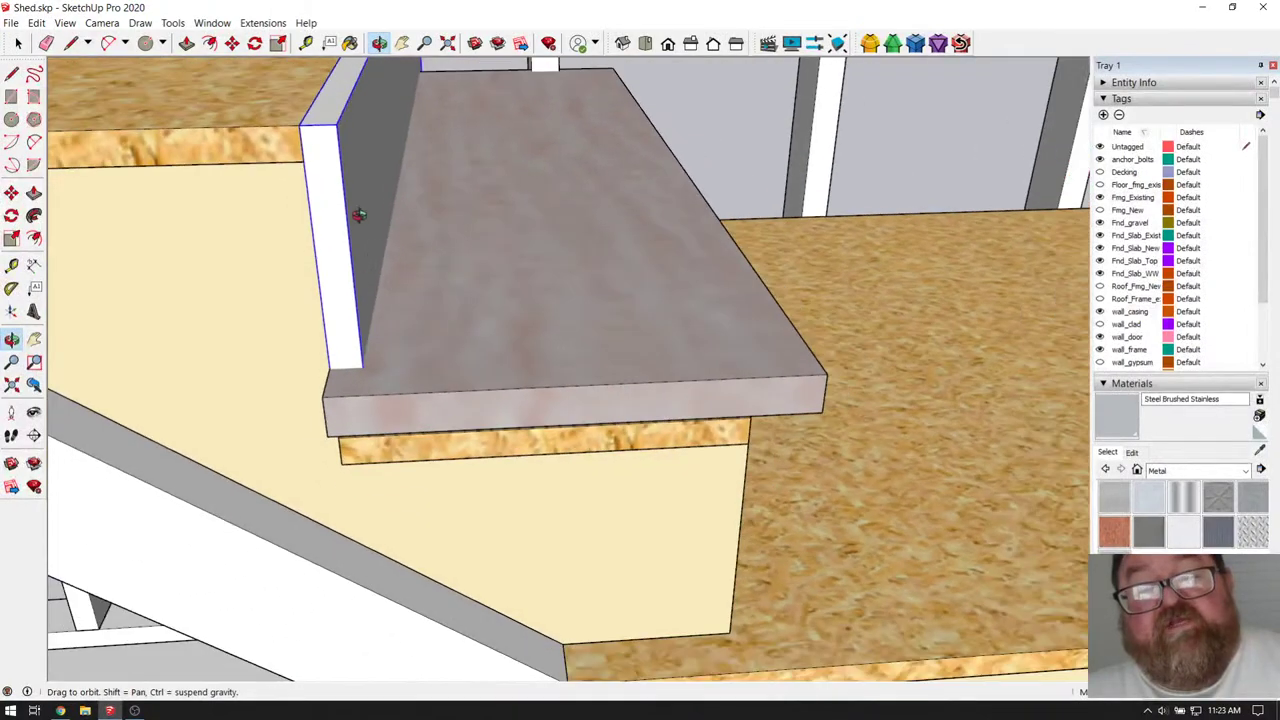
left_click_drag(341, 266, 373, 396)
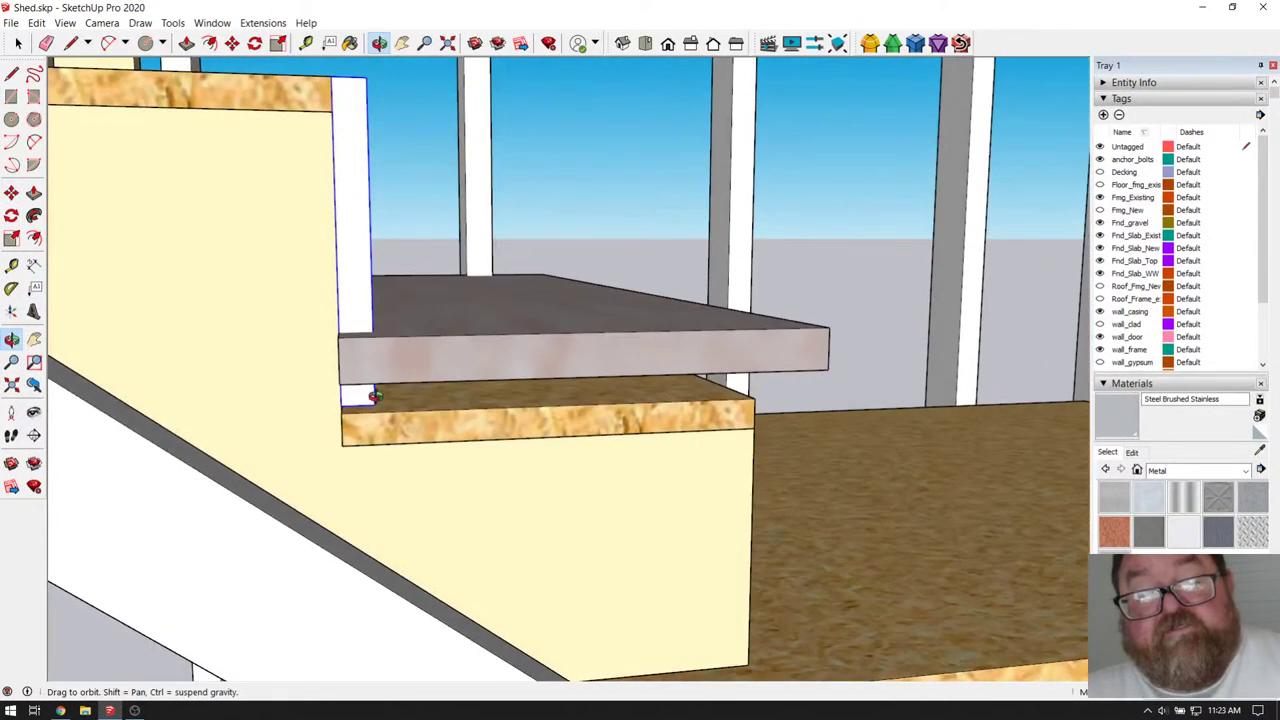
scroll(366, 393, "up", 5)
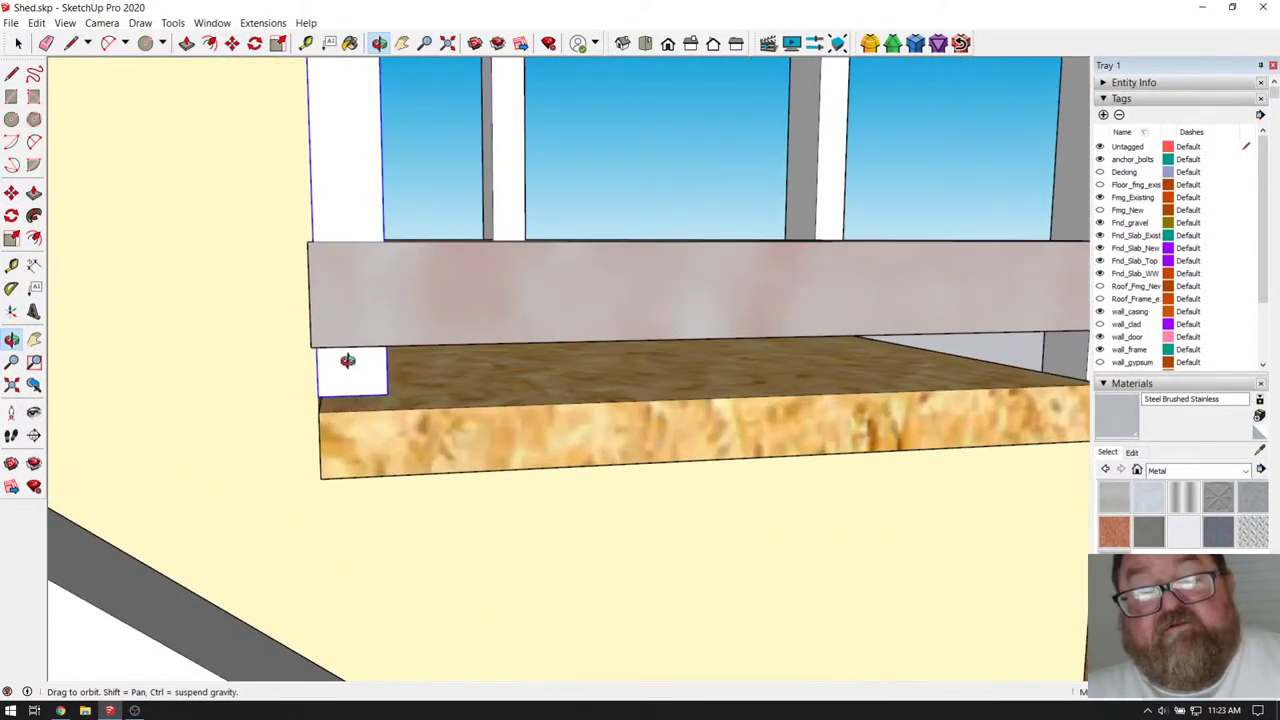
left_click_drag(374, 308, 496, 352)
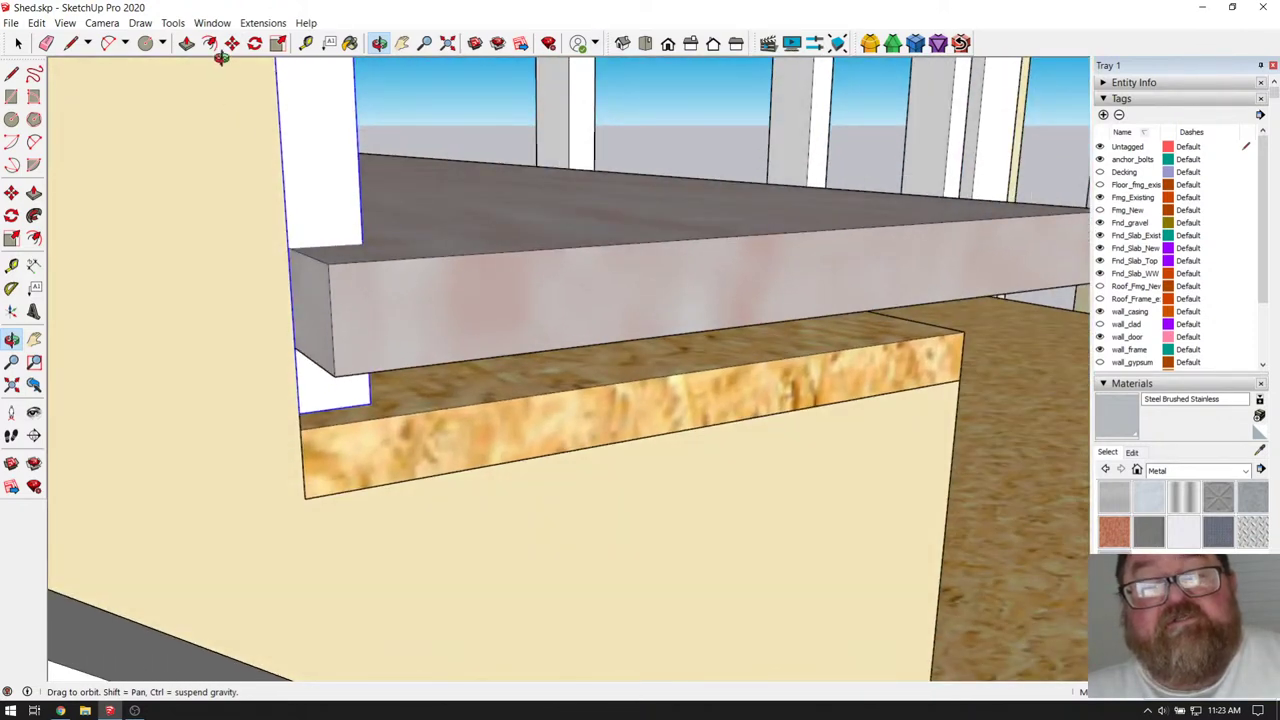
left_click(17, 43)
left_click(432, 290)
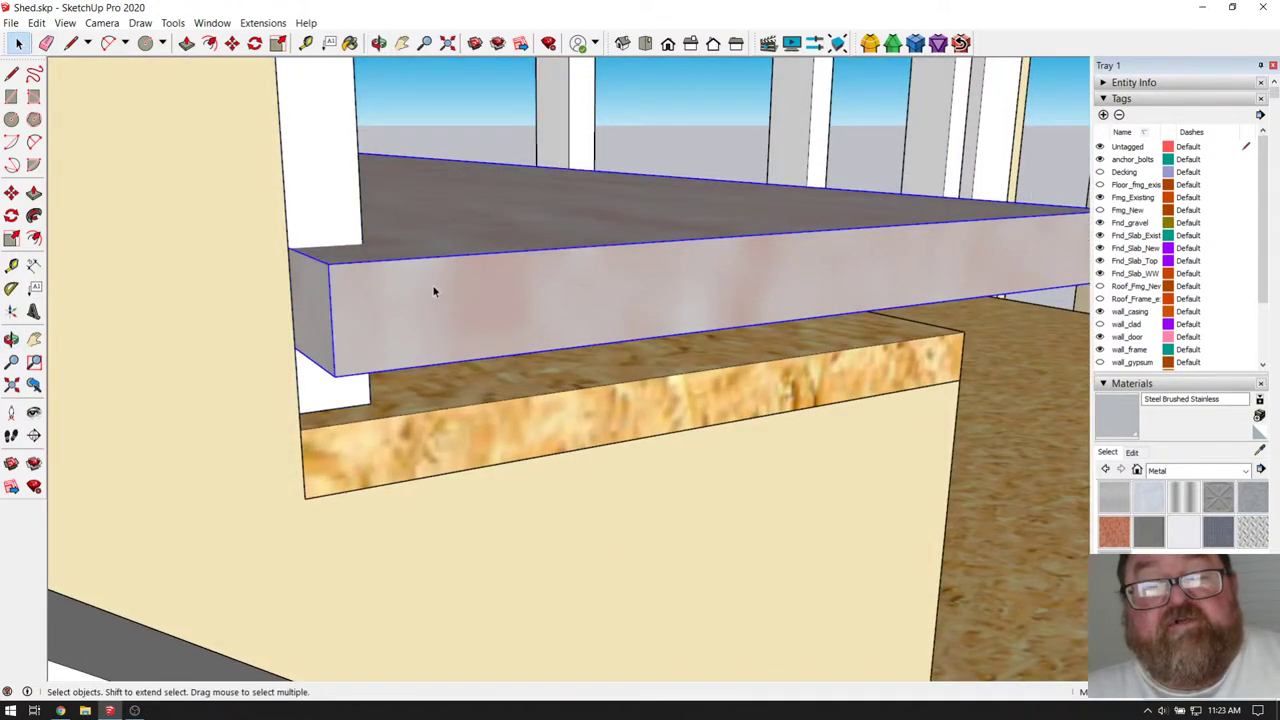
- Move the wood-look board along red to the panel's corner, then down onto the OSB tread
left_click(231, 43)
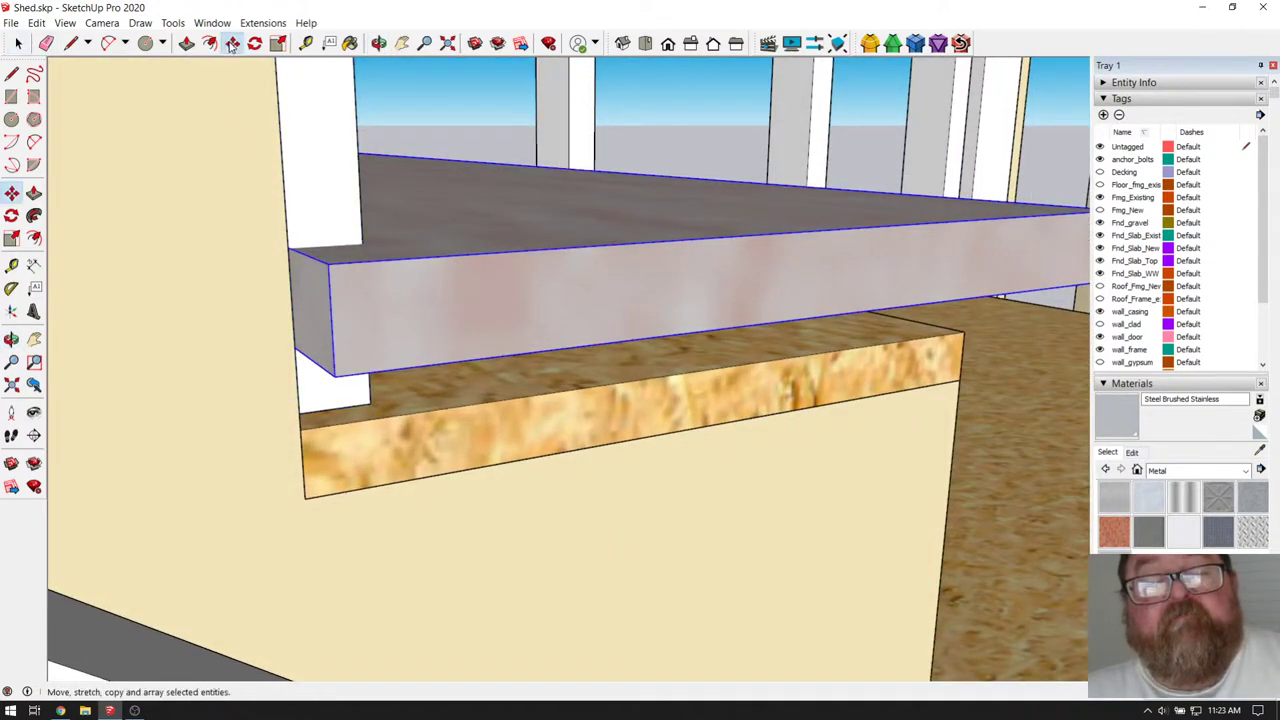
left_click(336, 373)
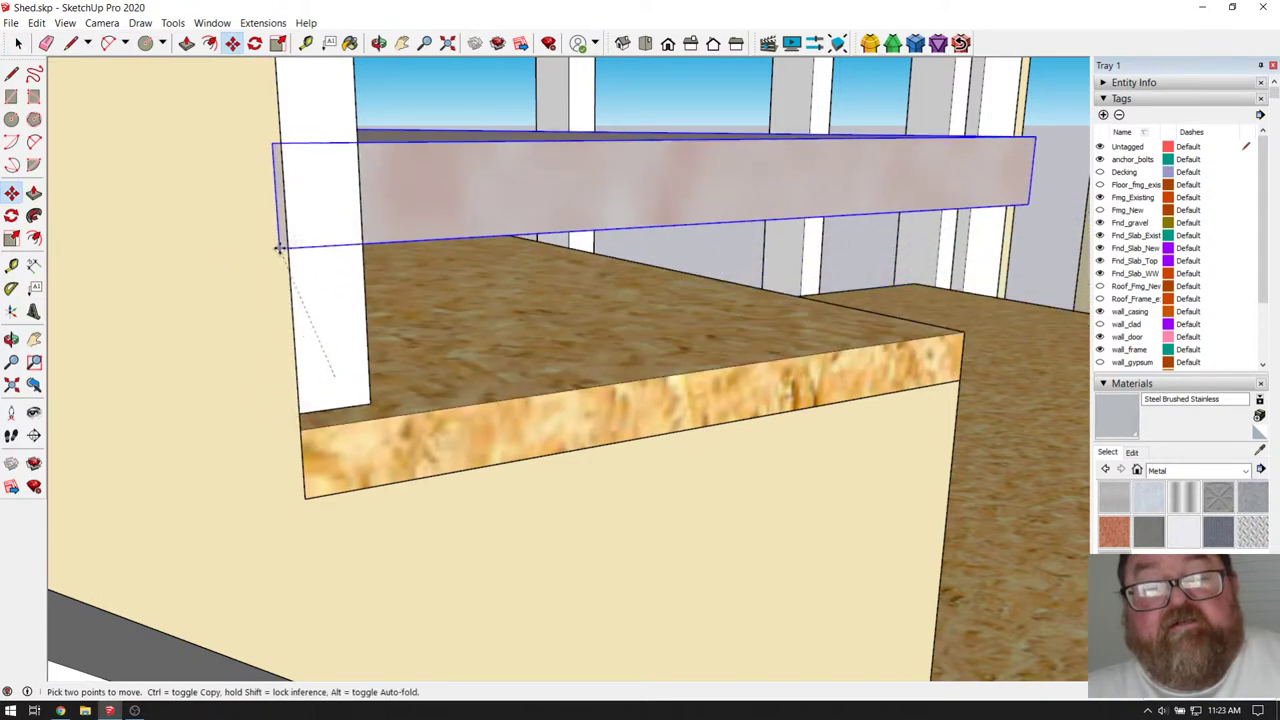
left_click(286, 245)
left_click(286, 243)
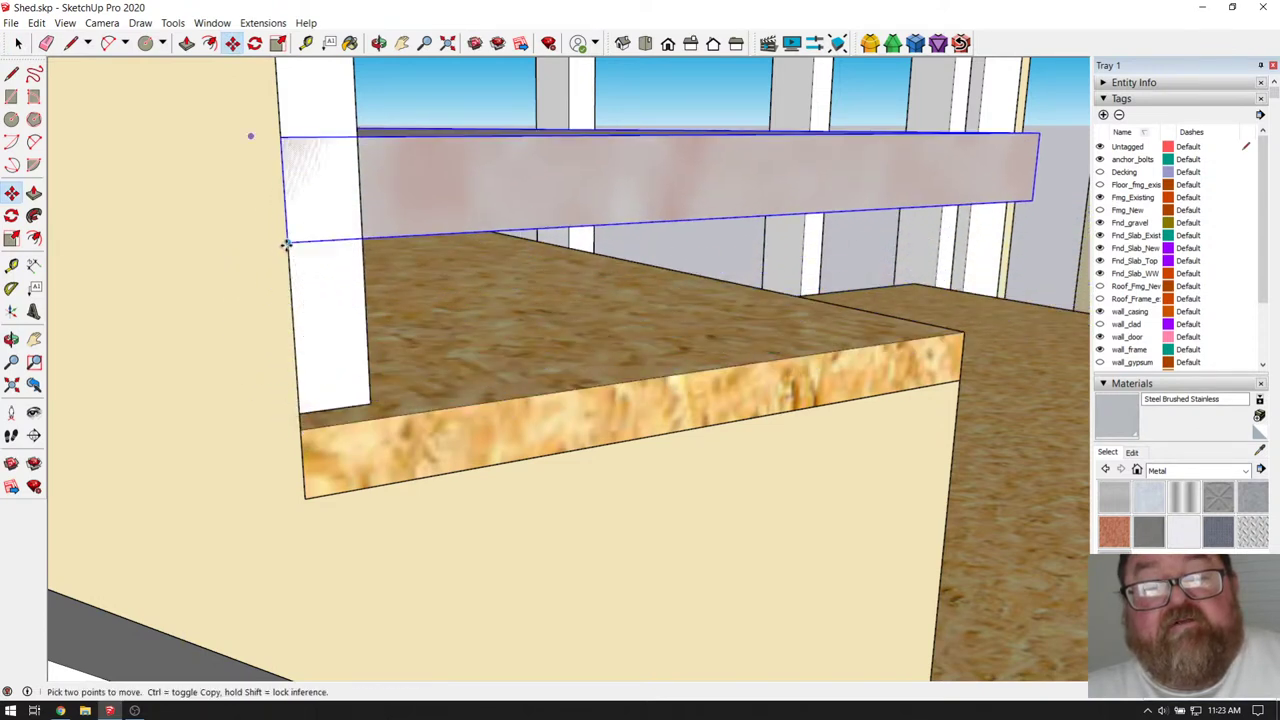
left_click(360, 237)
left_click(360, 237)
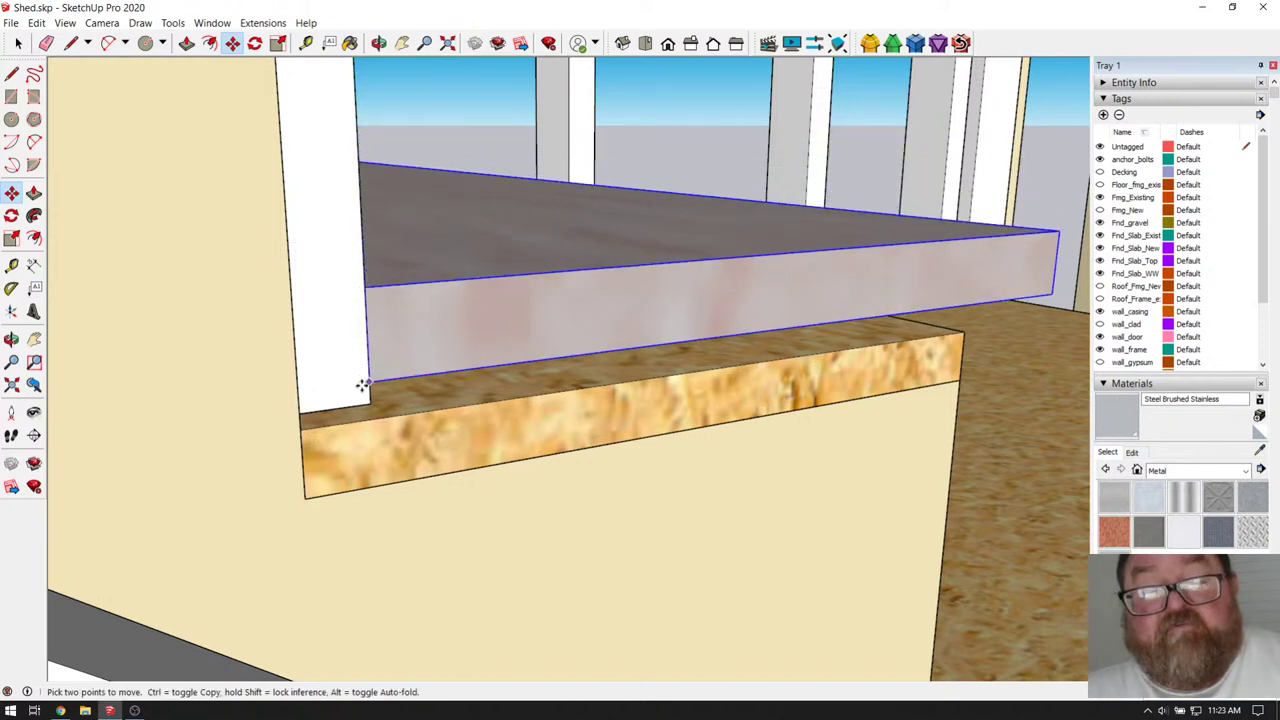
left_click(365, 399)
middle_click_drag(365, 399, 427, 490)
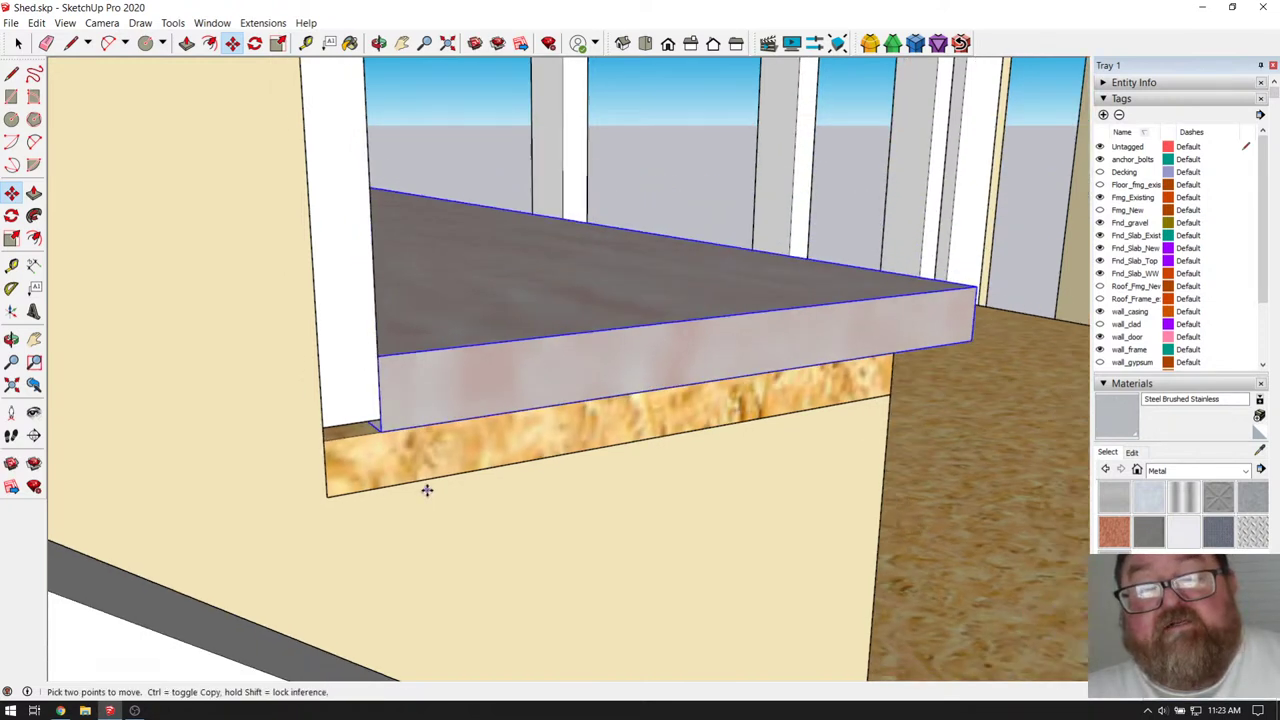
middle_click_drag(329, 105, 203, 352)
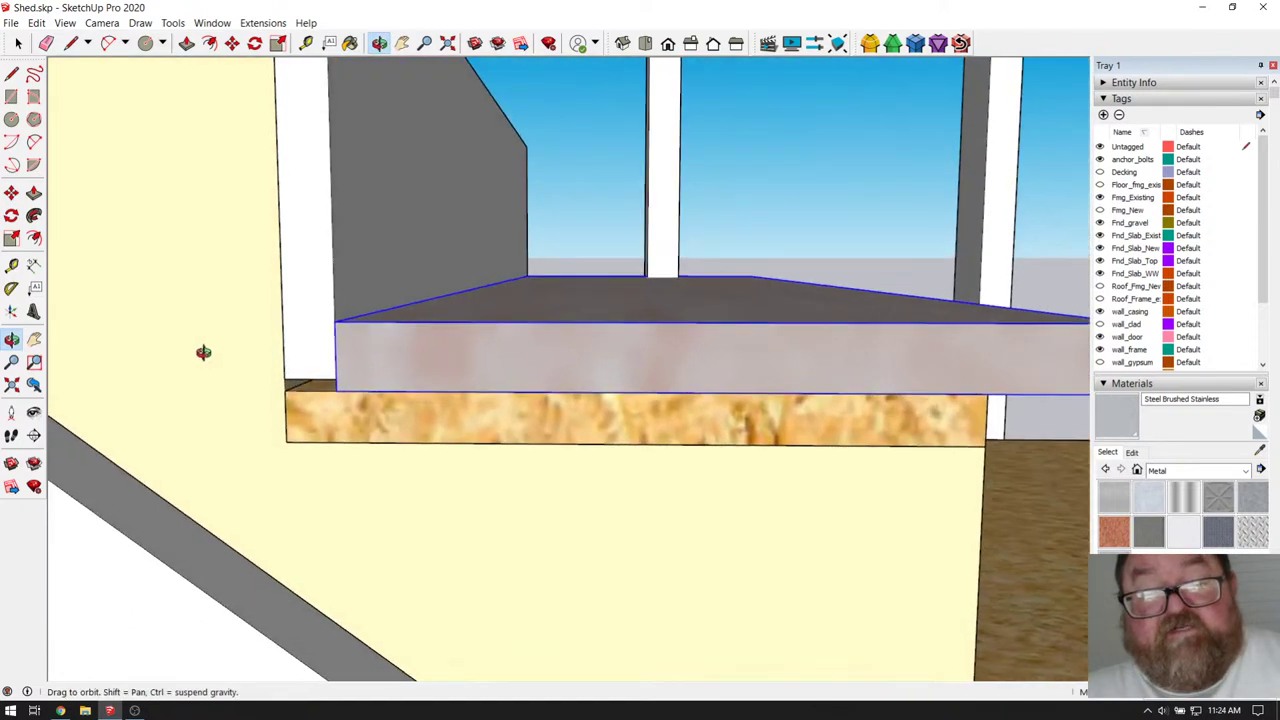
- Orbit and zoom to inspect the grey tread and riser panel on the landing, then pick Select
middle_click_drag(314, 391, 427, 501)
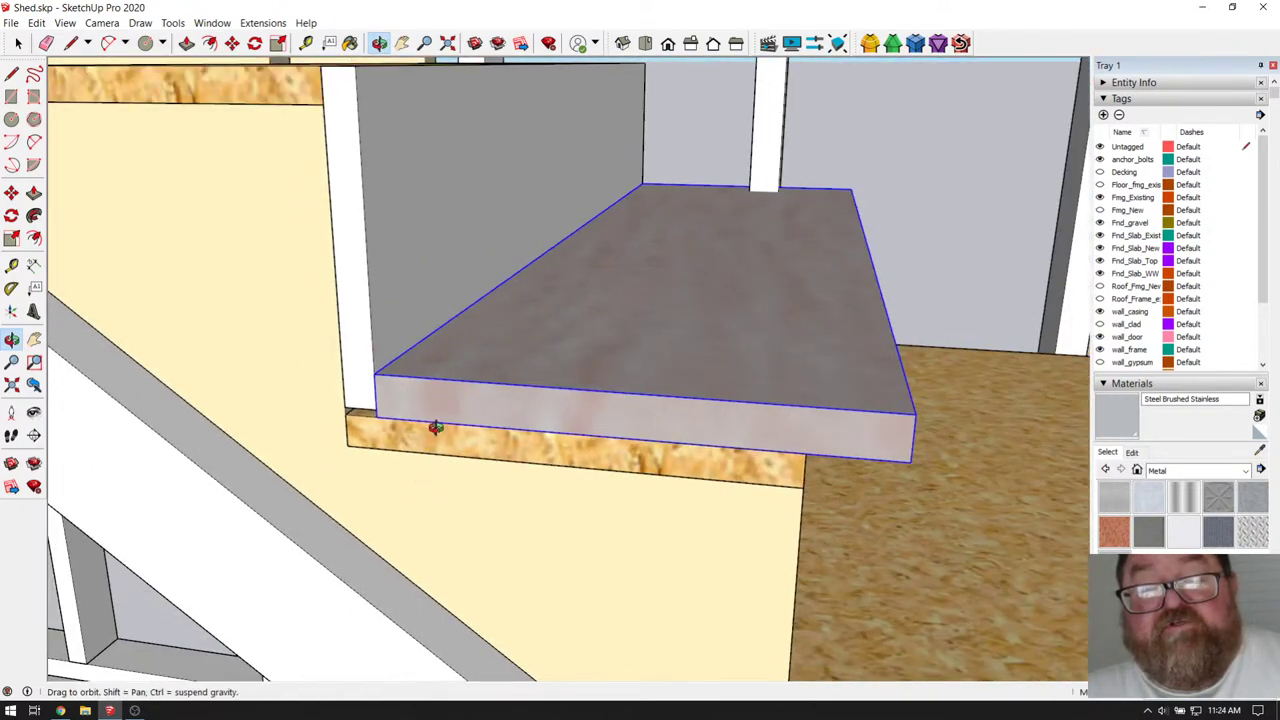
middle_click_drag(435, 427, 413, 367)
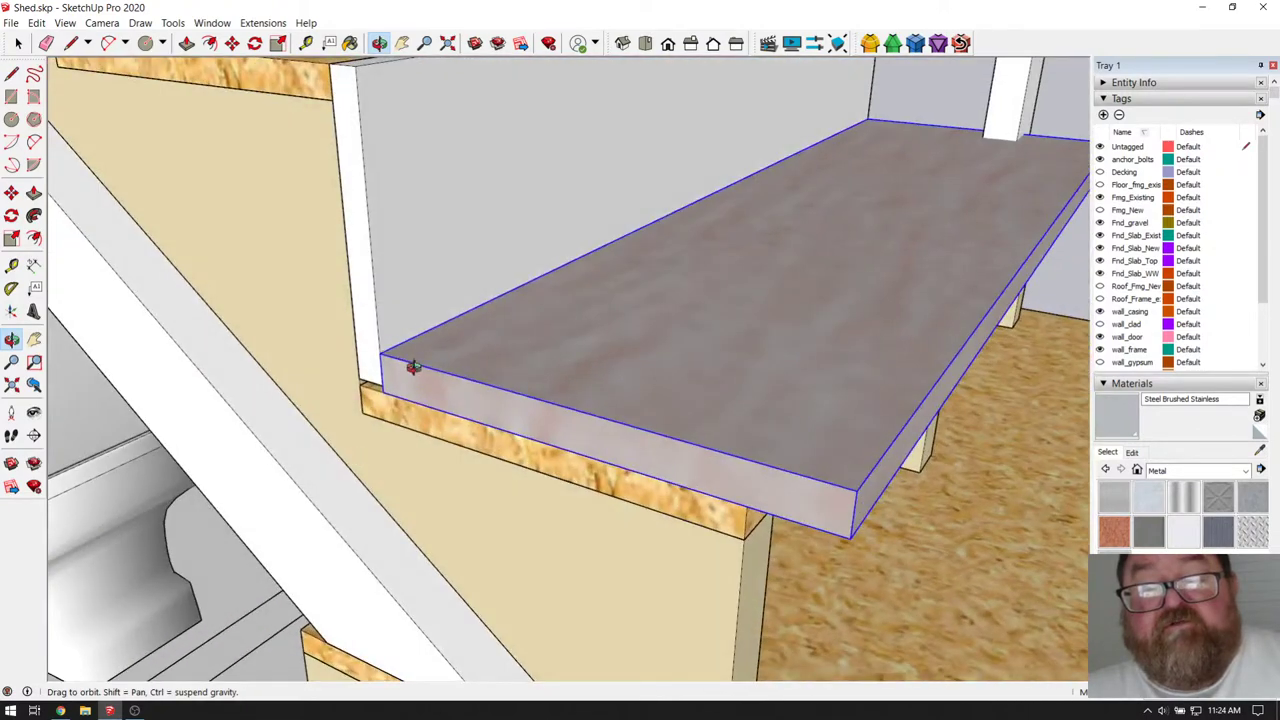
scroll(413, 367, "up", 2)
scroll(651, 514, "down", 8)
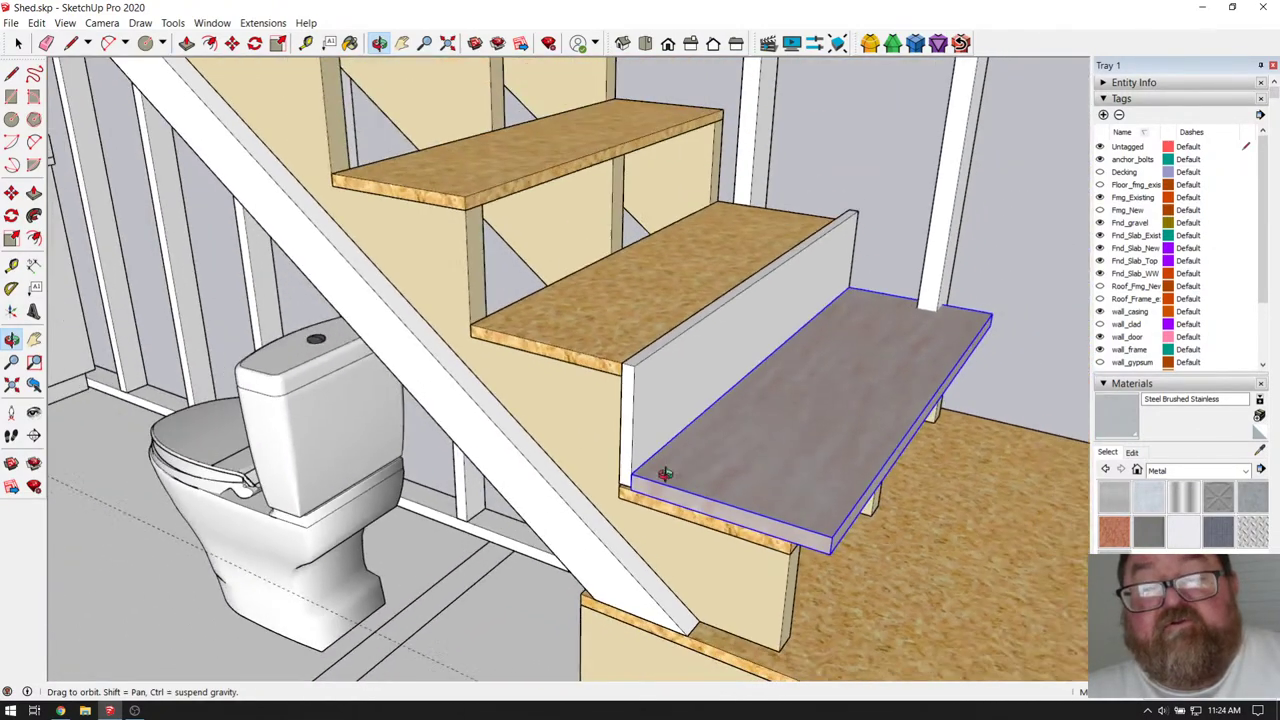
scroll(607, 415, "up", 4)
scroll(754, 494, "down", 2)
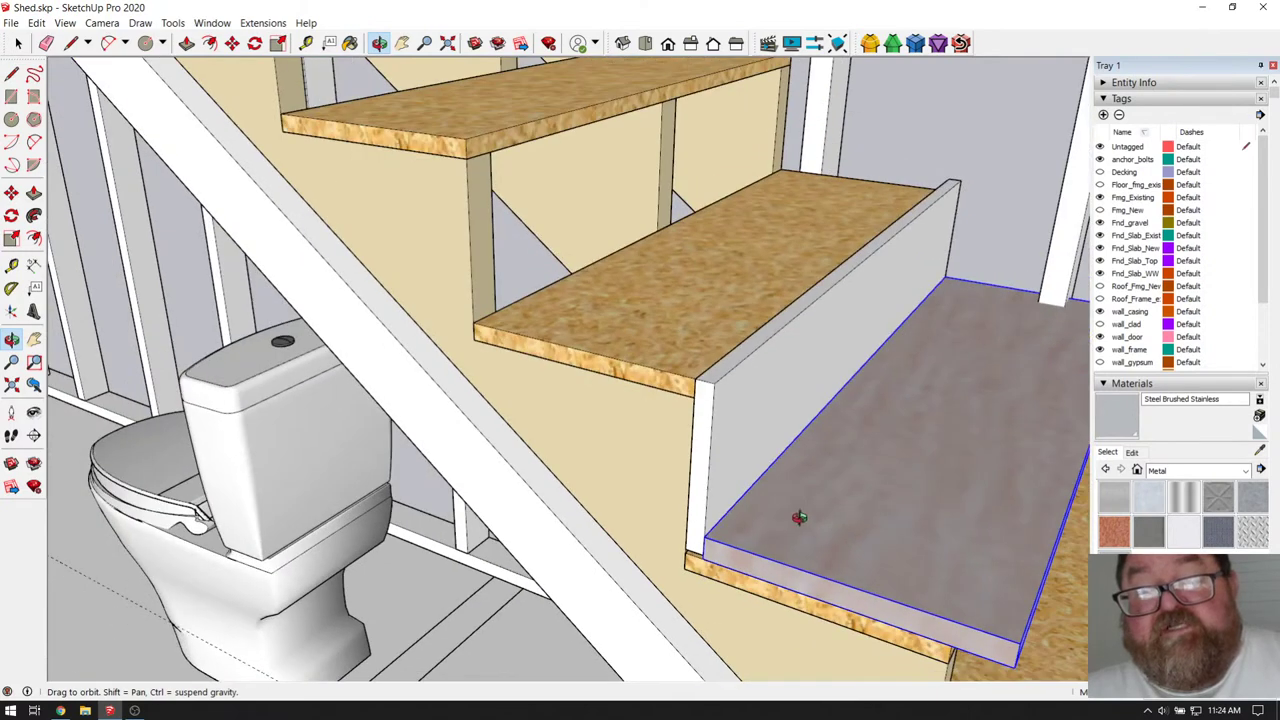
scroll(655, 401, "up", 3)
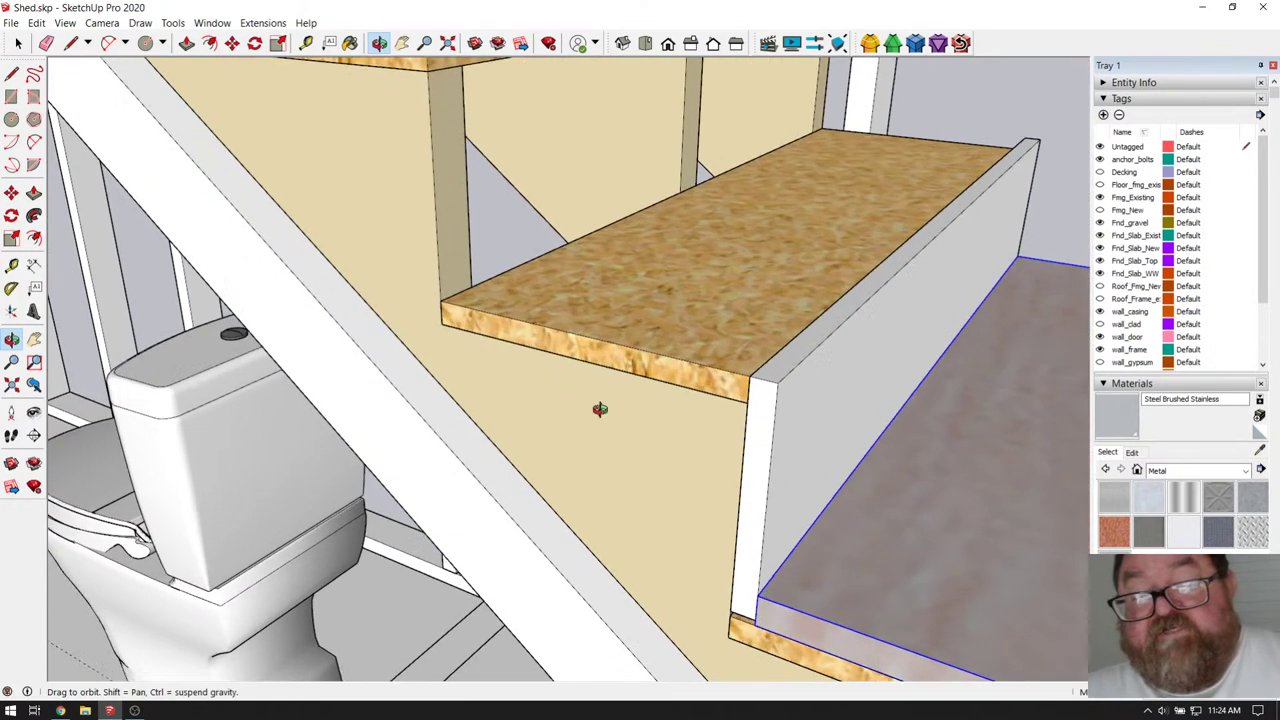
middle_click_drag(597, 409, 400, 330)
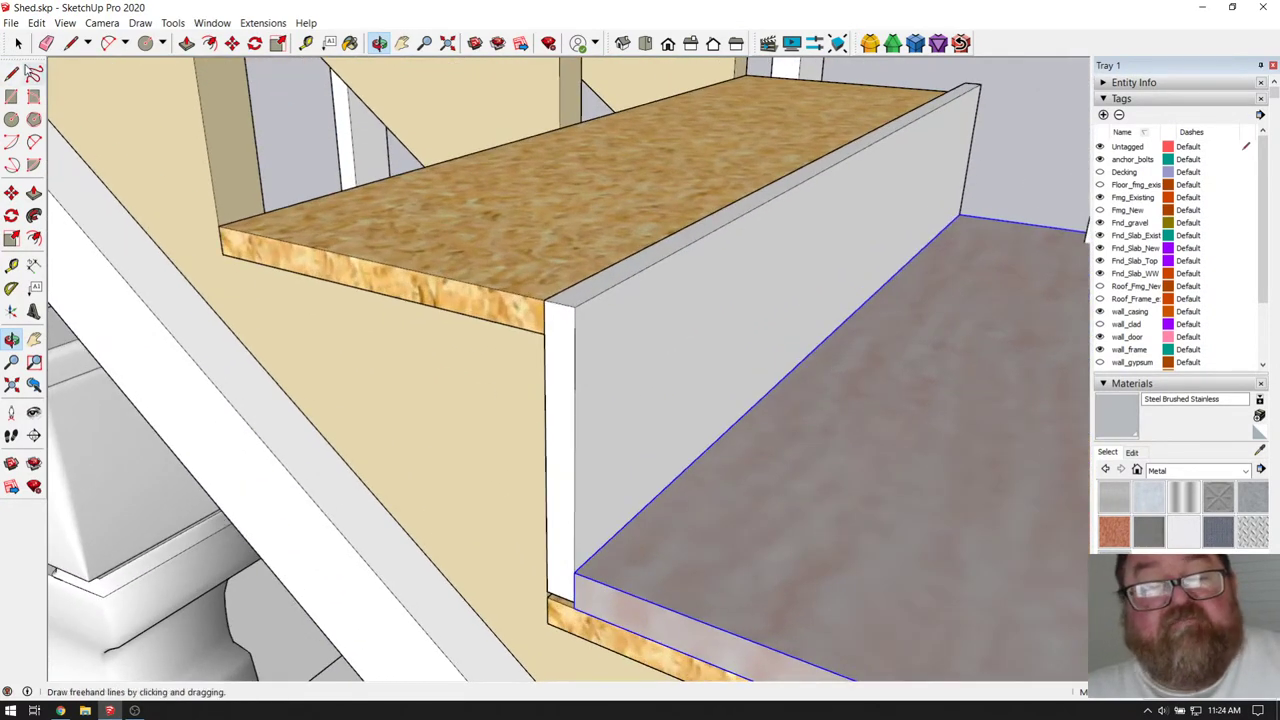
left_click(17, 43)
scroll(397, 294, "down", 2)
- Open the riser panel group and extend its narrow end face with Push/Pull
double_click(425, 290)
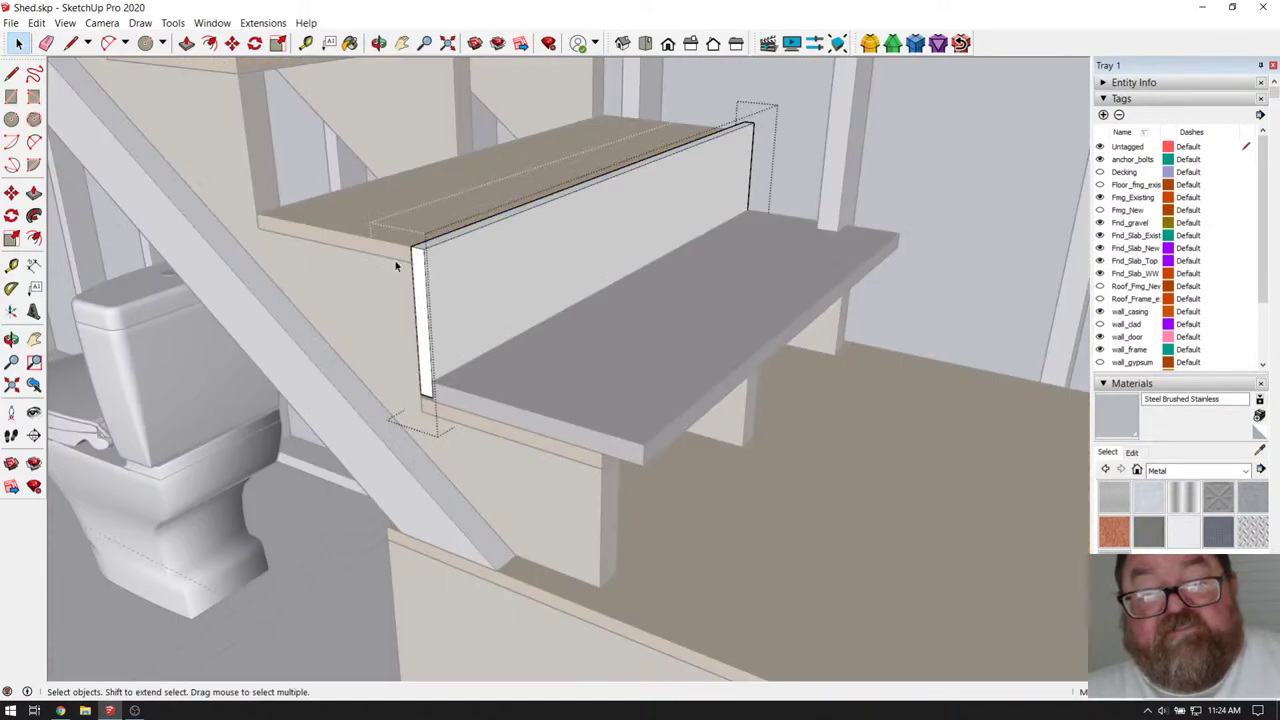
left_click(186, 43)
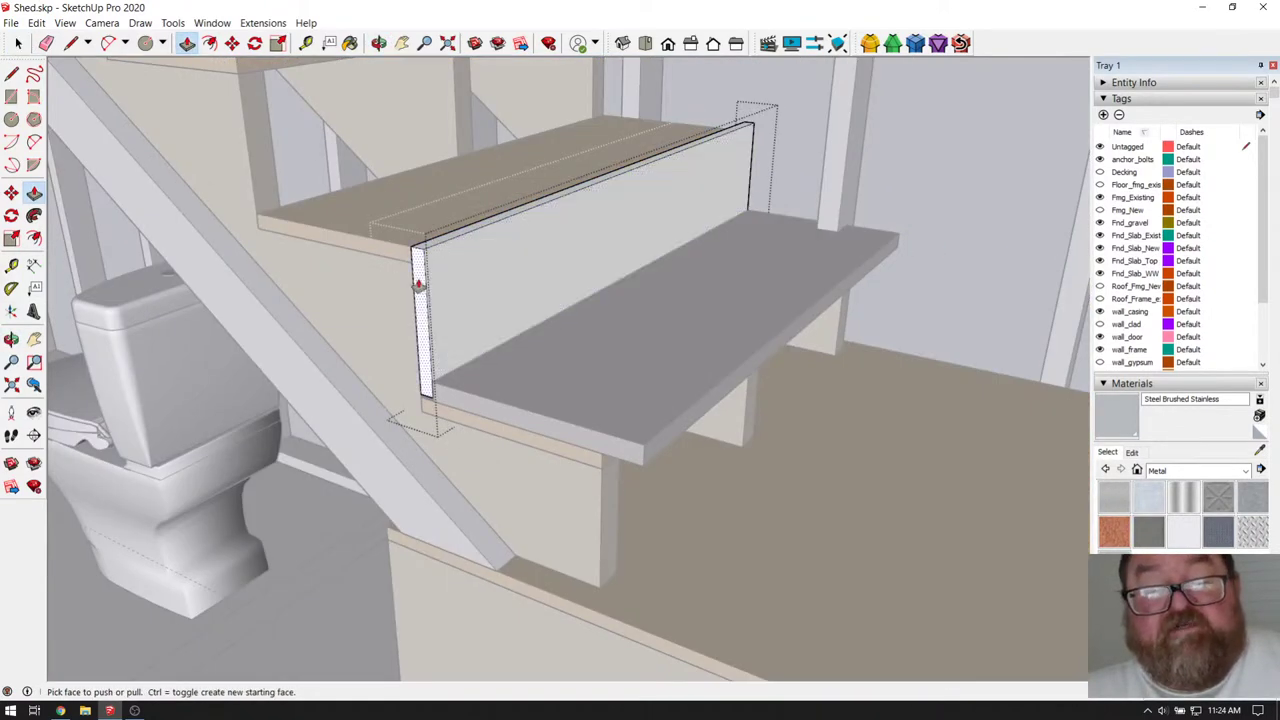
left_click(420, 279)
left_click(410, 287)
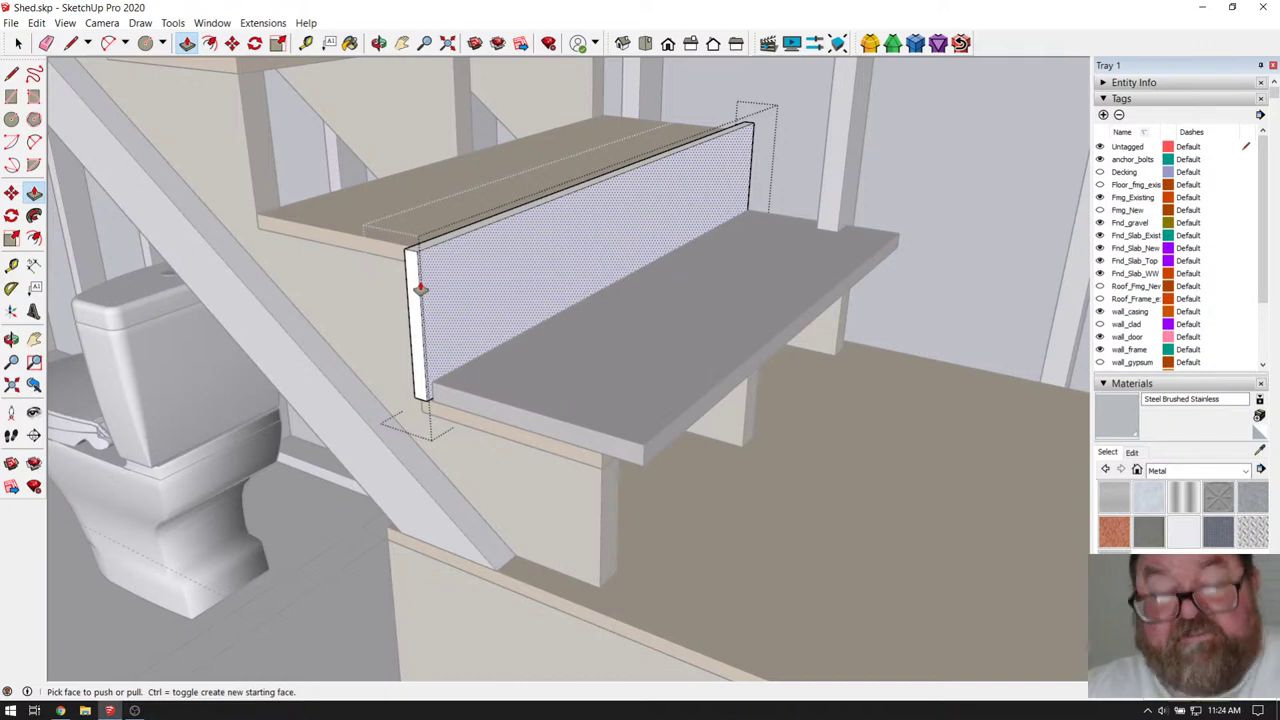
left_click(420, 289)
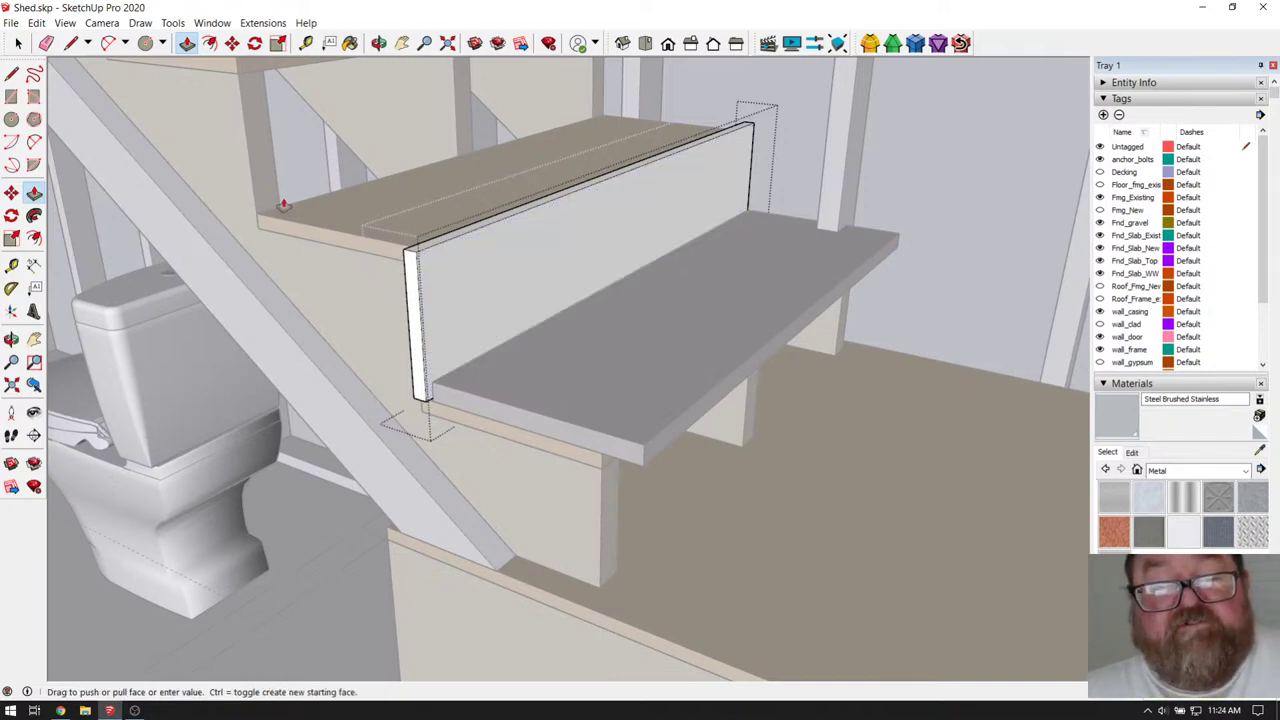
- Orbit to the riser's long side and push its end face back with Push/Pull
left_click(379, 43)
left_click_drag(571, 137, 208, 261)
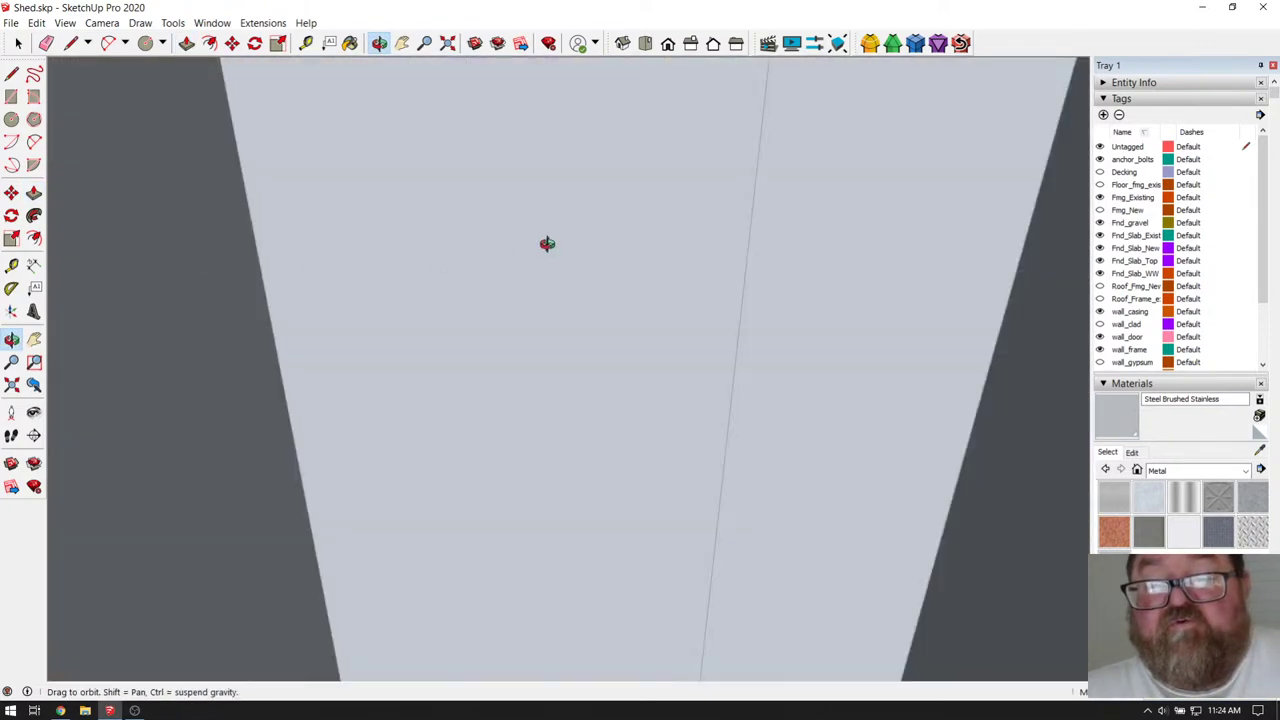
left_click_drag(529, 277, 682, 513)
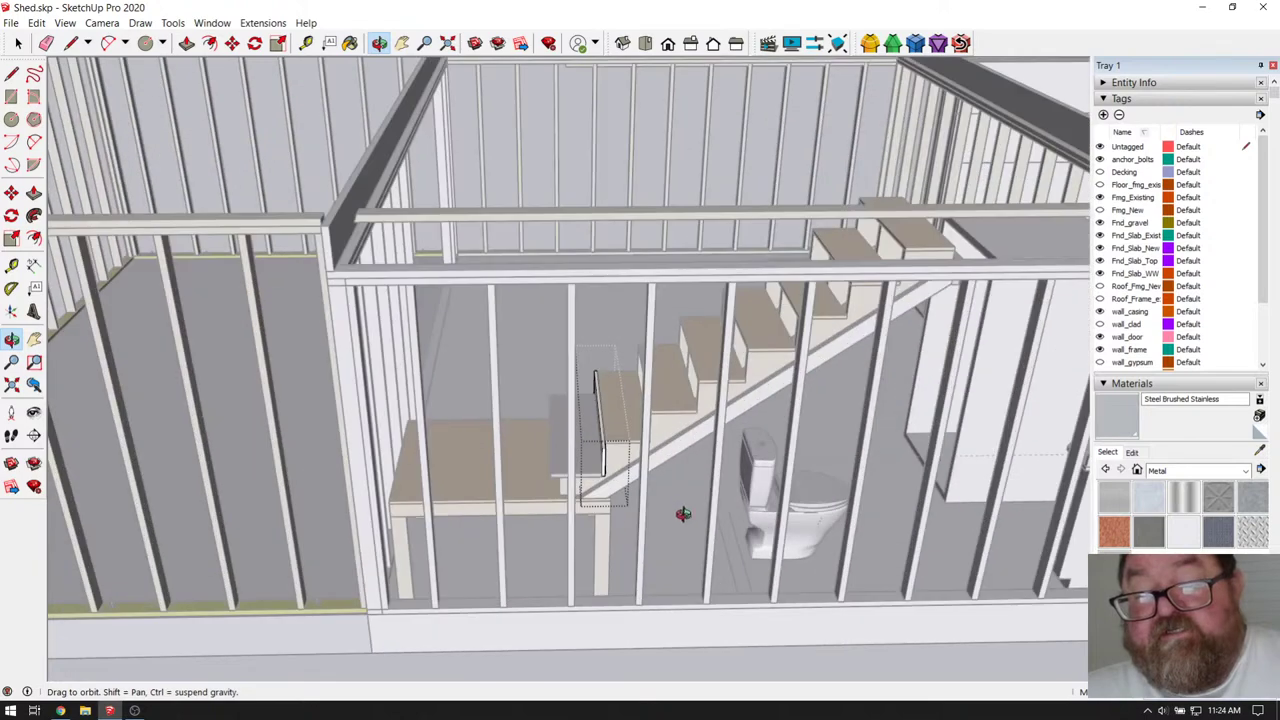
scroll(743, 443, "down", 3)
scroll(703, 428, "up", 10)
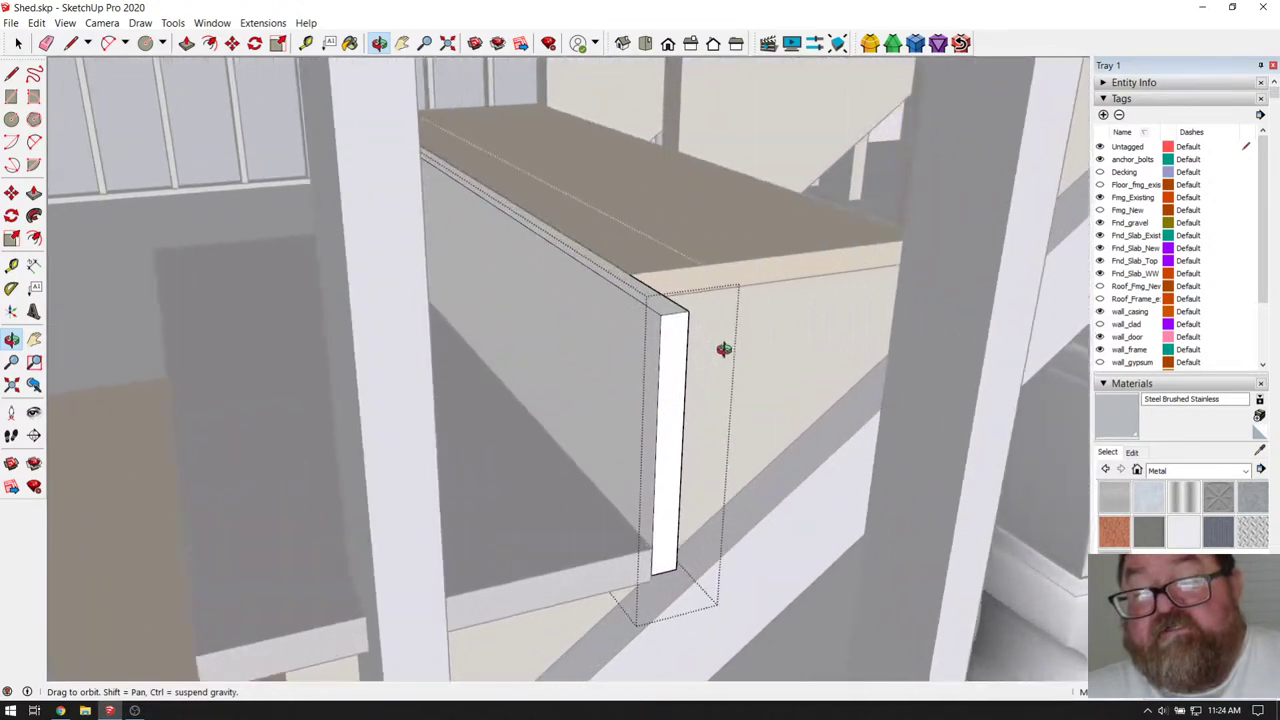
left_click_drag(723, 349, 740, 367)
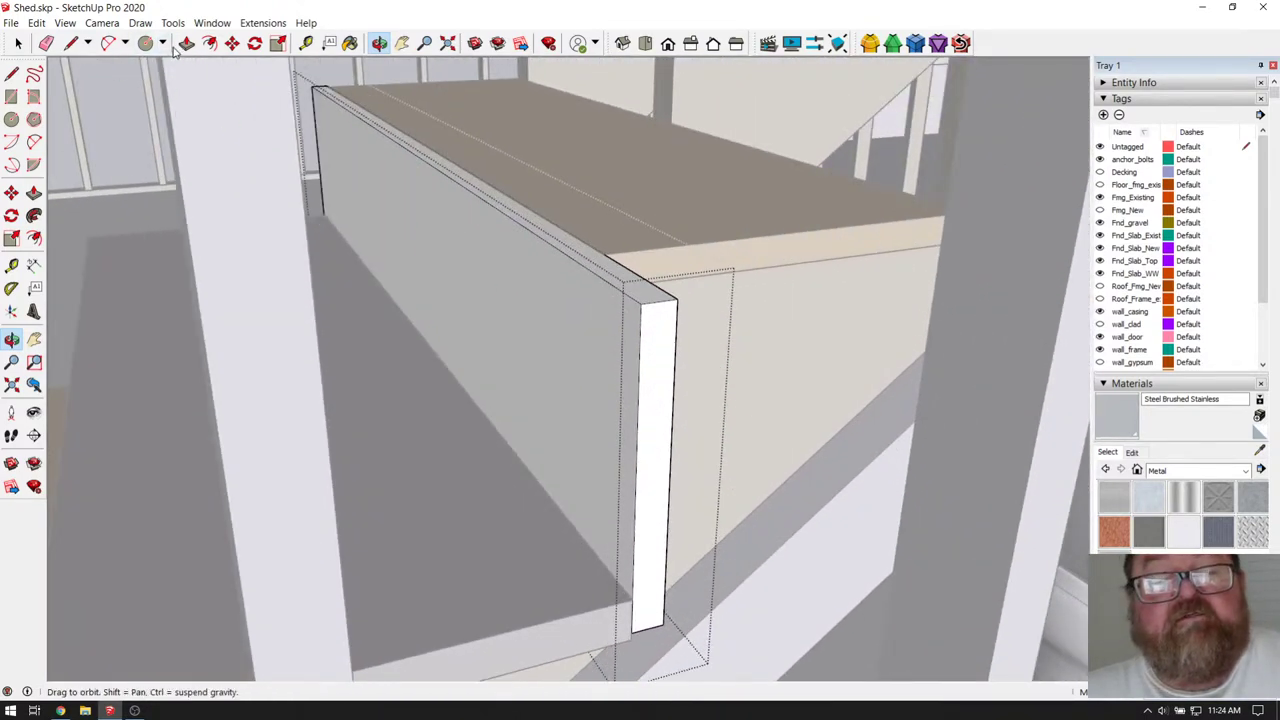
key("p")
left_click(649, 366)
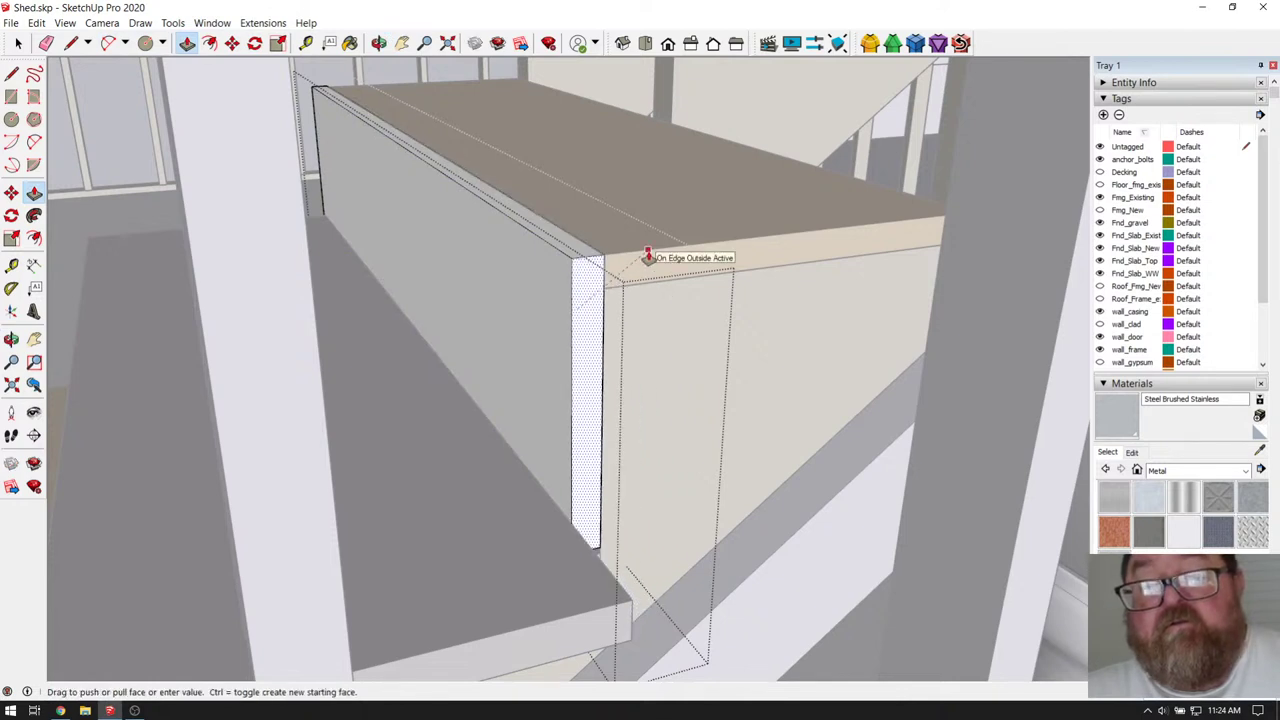
left_click(586, 326)
- Keep pushing the riser's end face until it sits flush with the tread's front edge
left_click(586, 334)
left_click(599, 334)
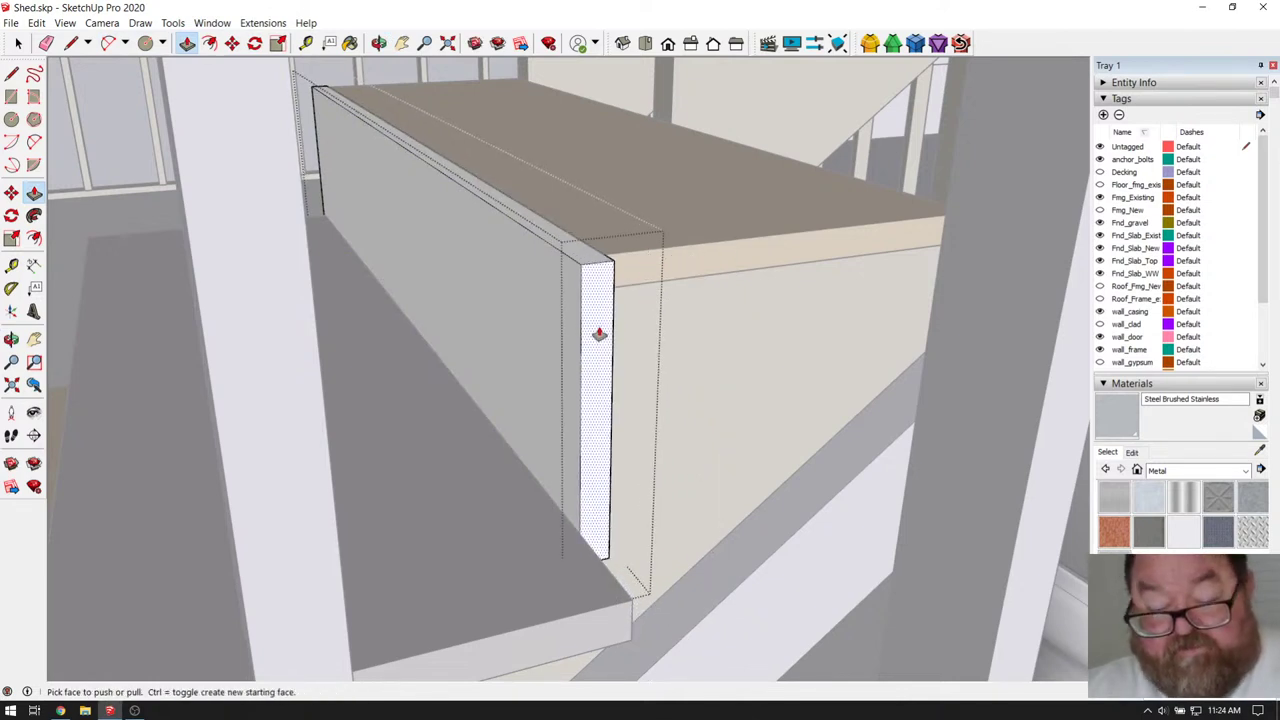
left_click(599, 334)
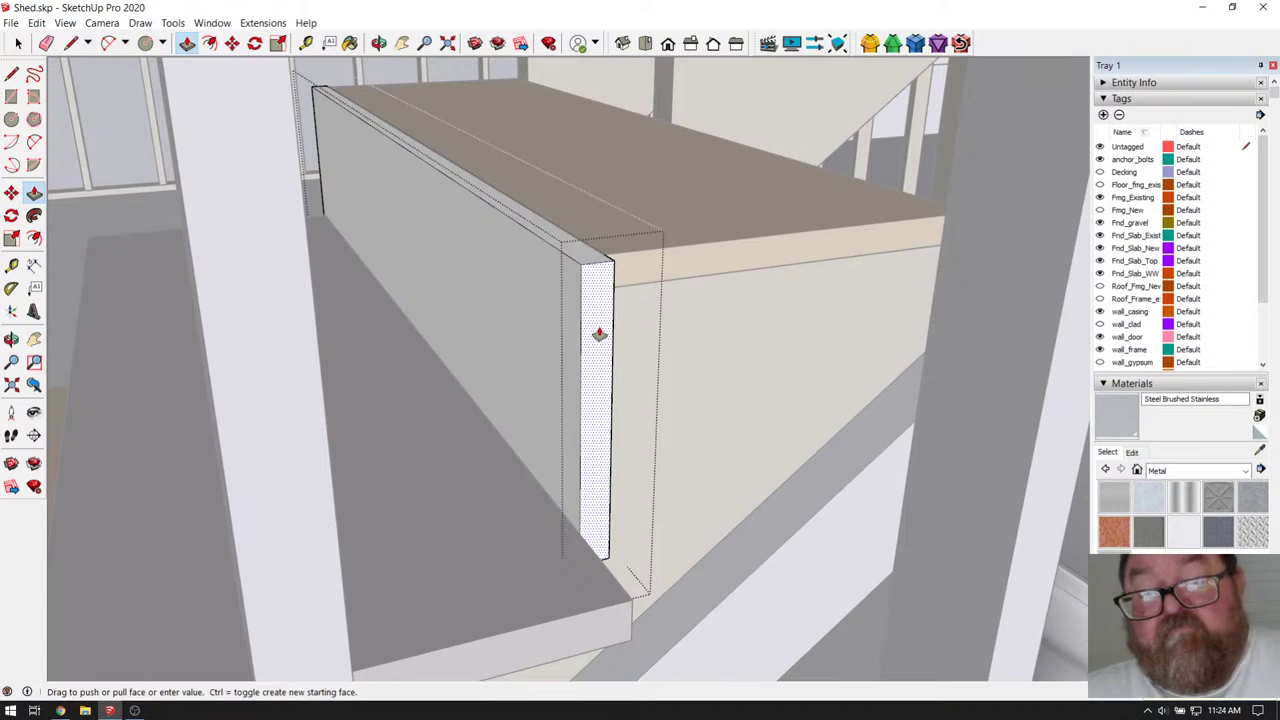
left_click(599, 334)
middle_click_drag(599, 334, 663, 321)
key("r")
key("space")
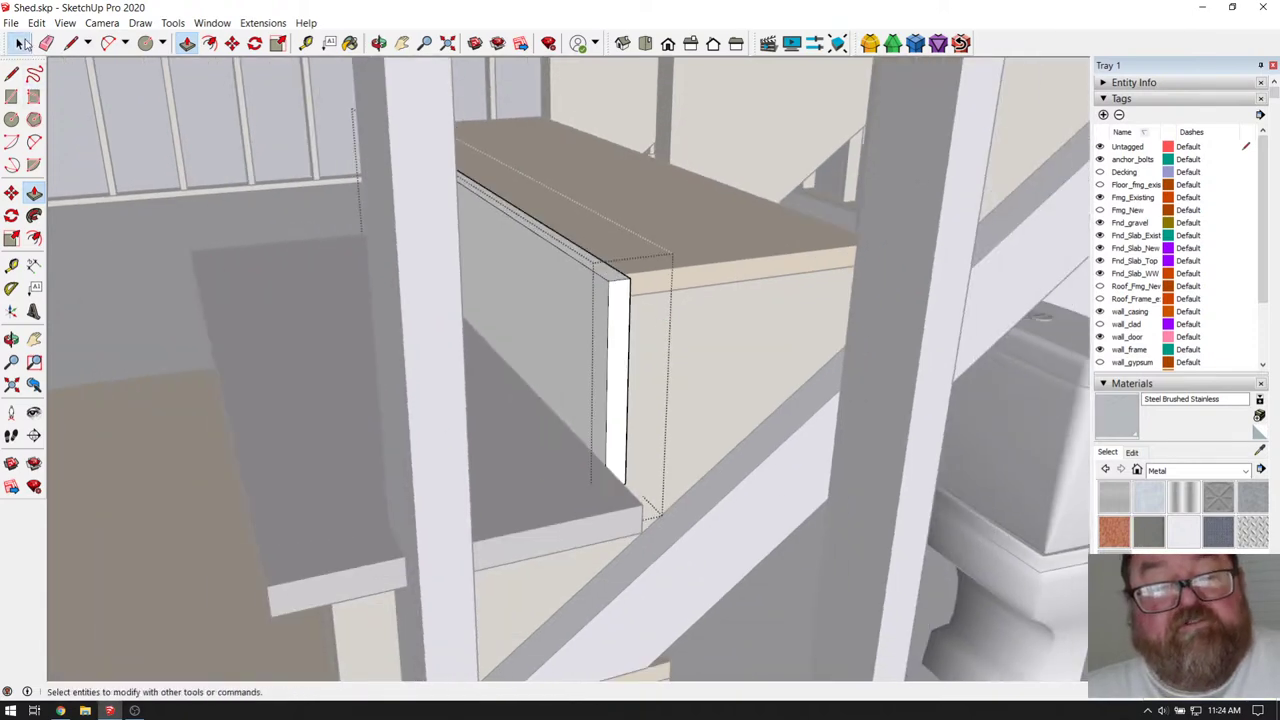
- Exit the riser, open the landing tread group, and push its end face back to shorten it
left_click(254, 419)
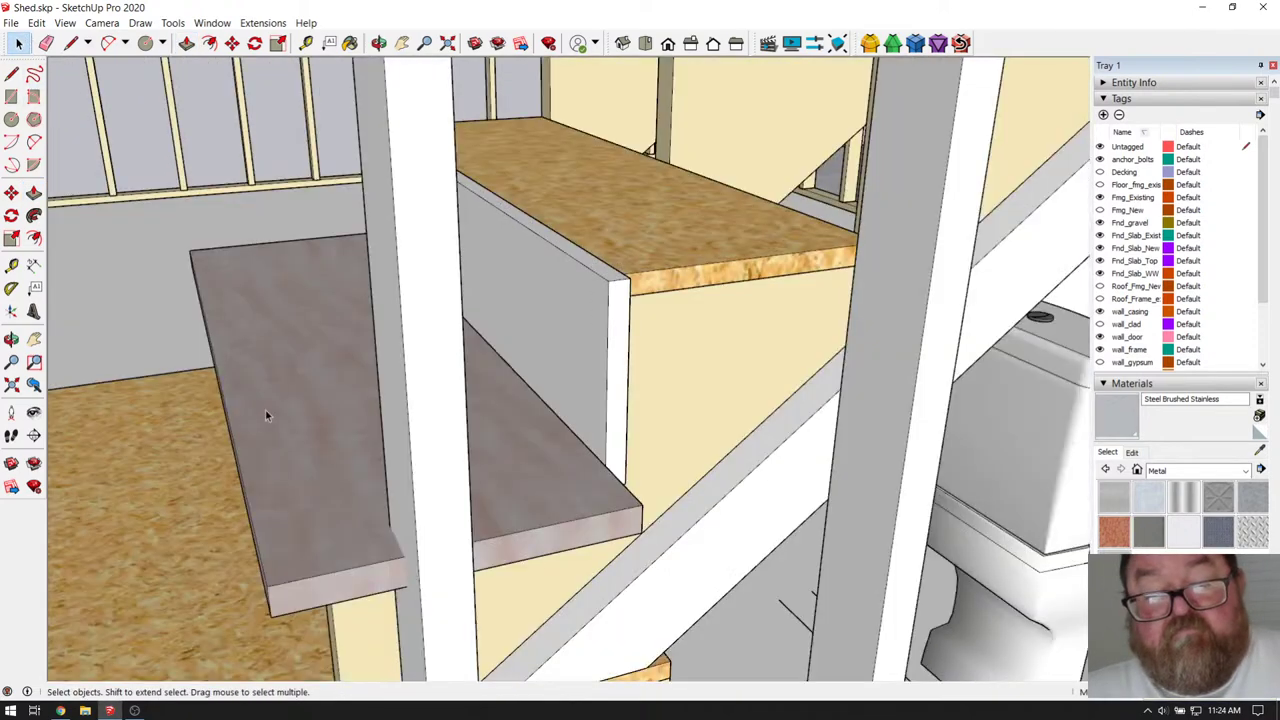
double_click(552, 480)
key("p")
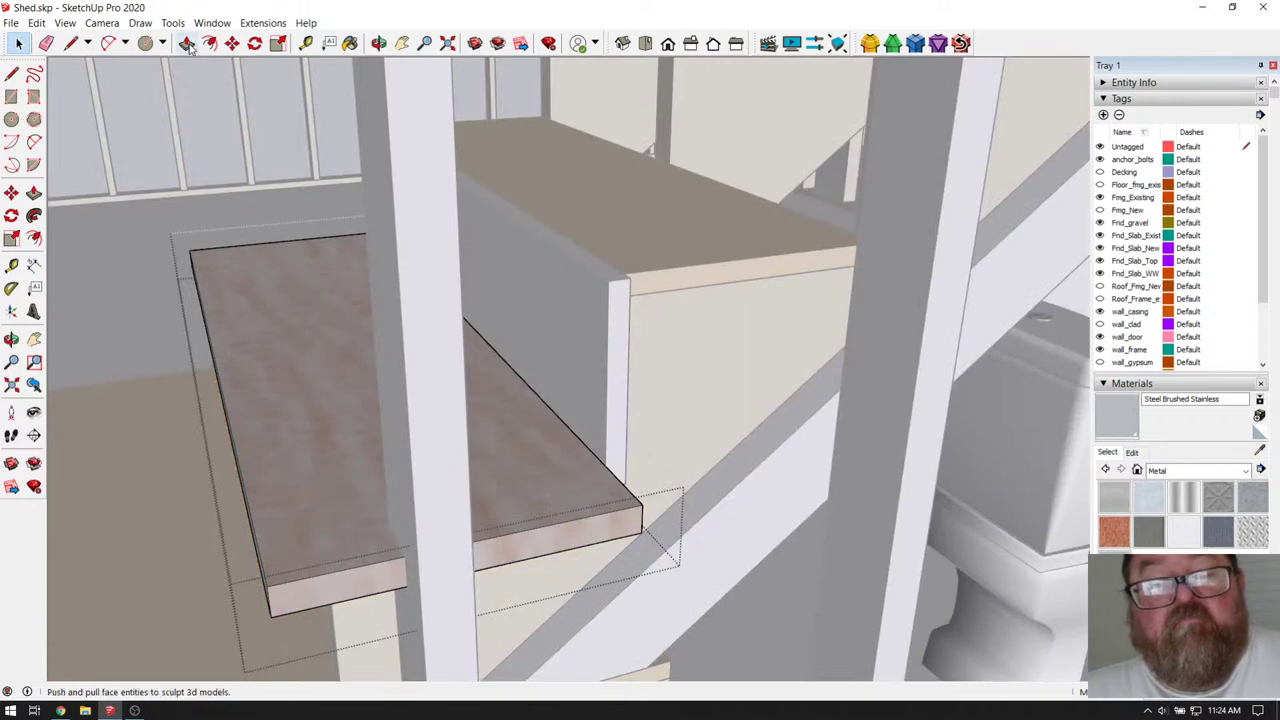
left_click_drag(614, 523, 620, 454)
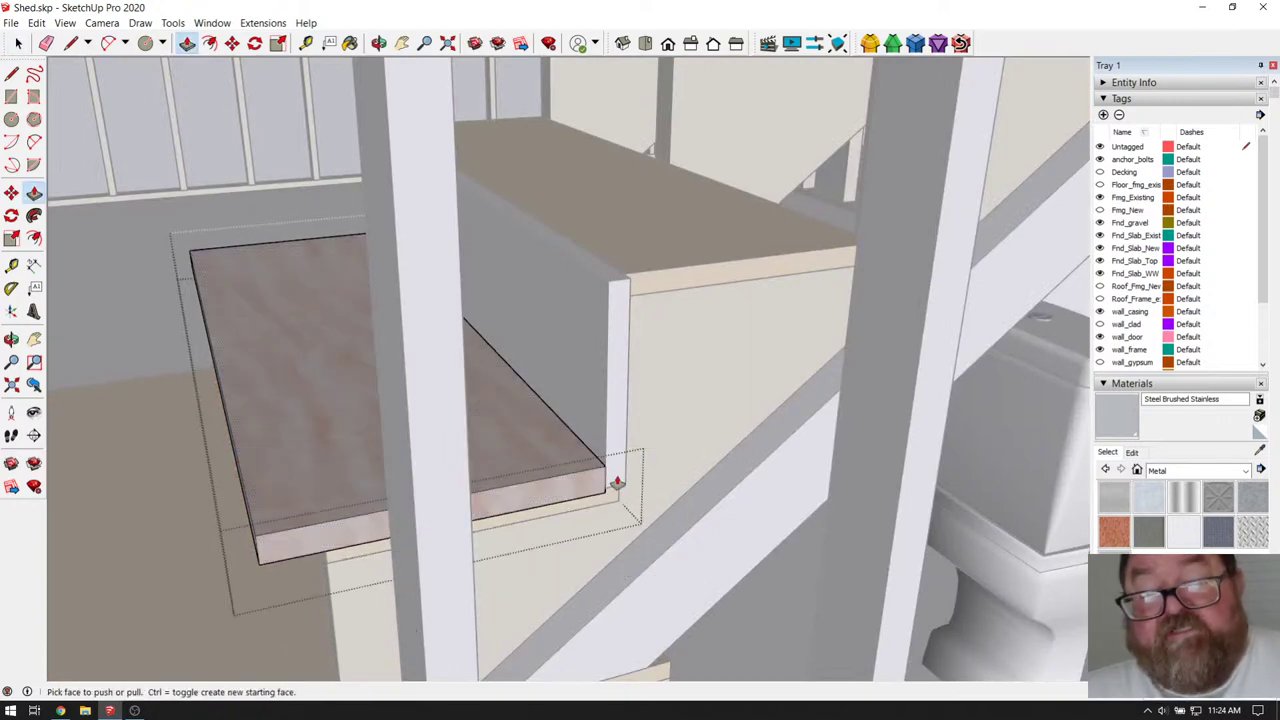
- Pull the landing tread's front face outward, then exit the group
left_click(379, 43)
left_click_drag(186, 223, 429, 404)
left_click(186, 43)
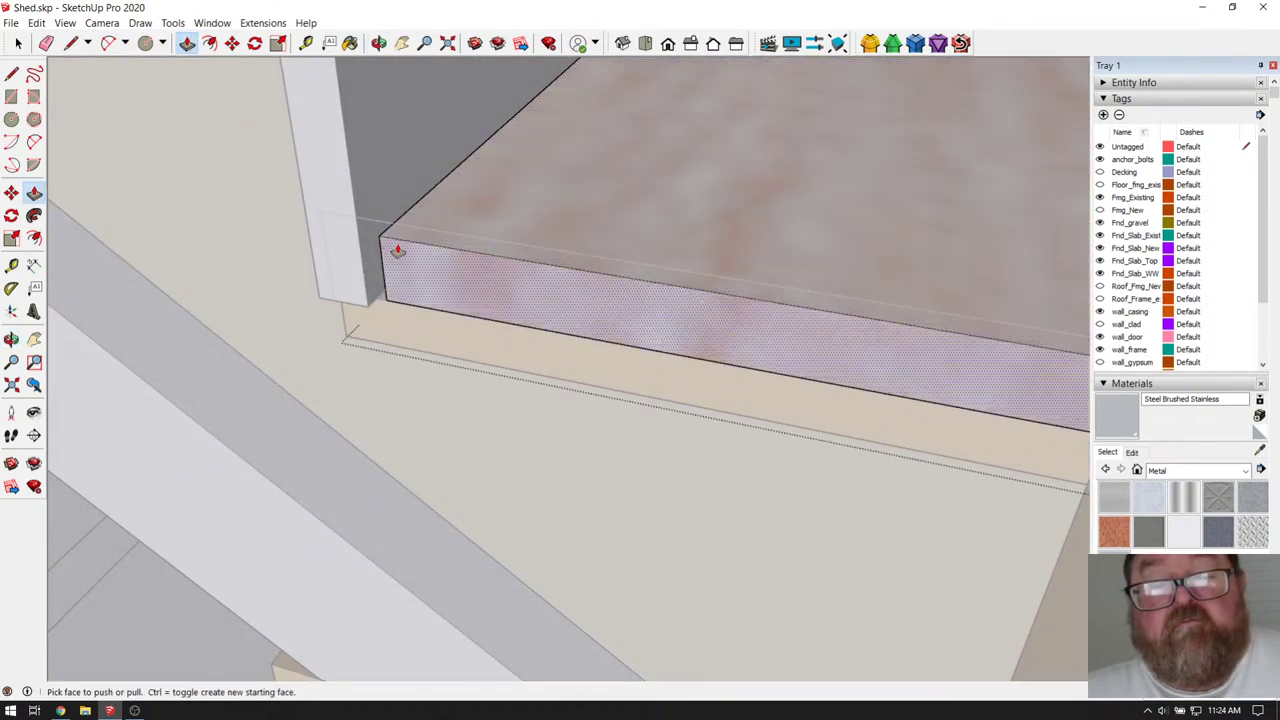
left_click_drag(397, 246, 355, 224)
middle_click_drag(586, 363, 487, 367)
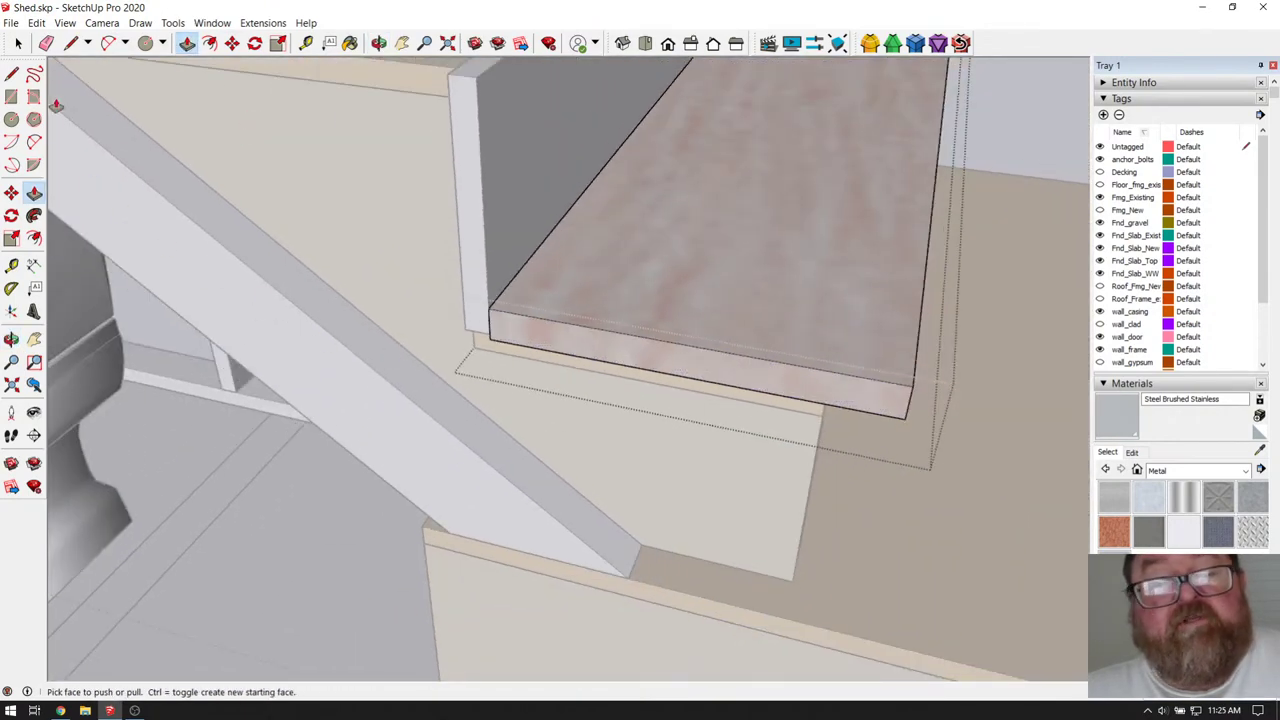
left_click(17, 43)
scroll(546, 517, "up", 2)
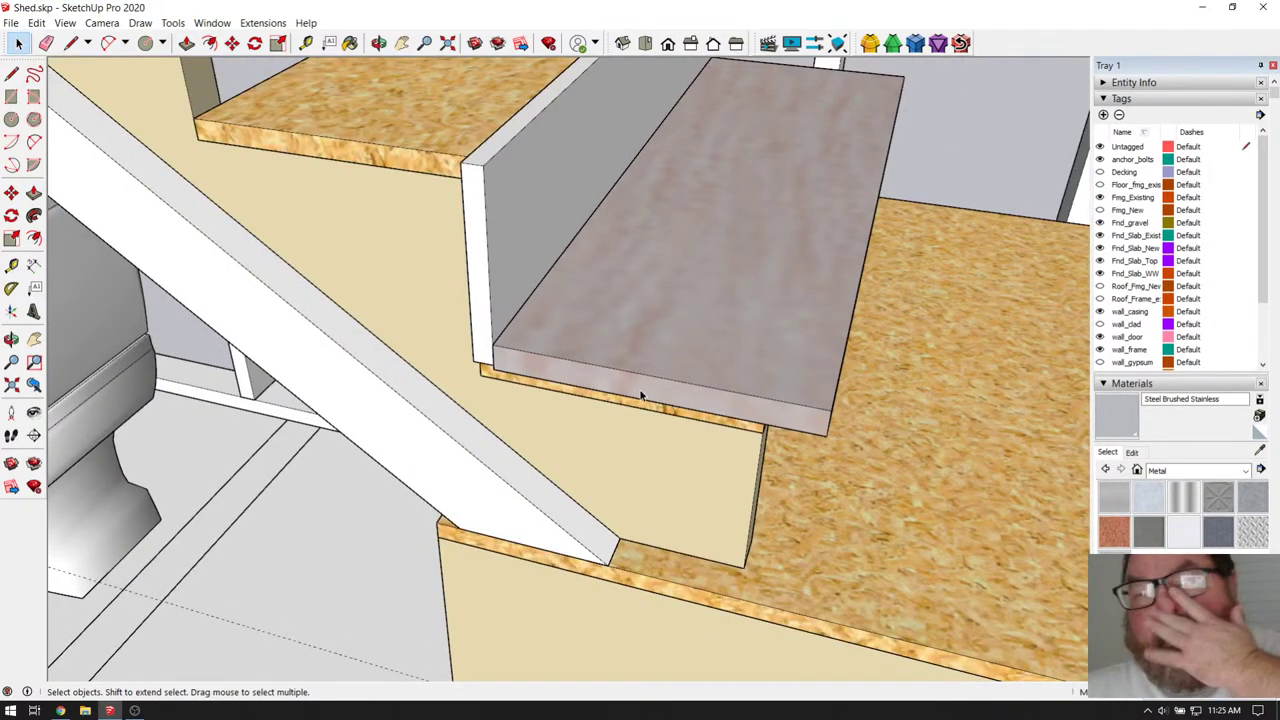
- Select the vertical riser panel standing behind the landing tread
double_click(565, 310)
scroll(744, 435, "down", 3)
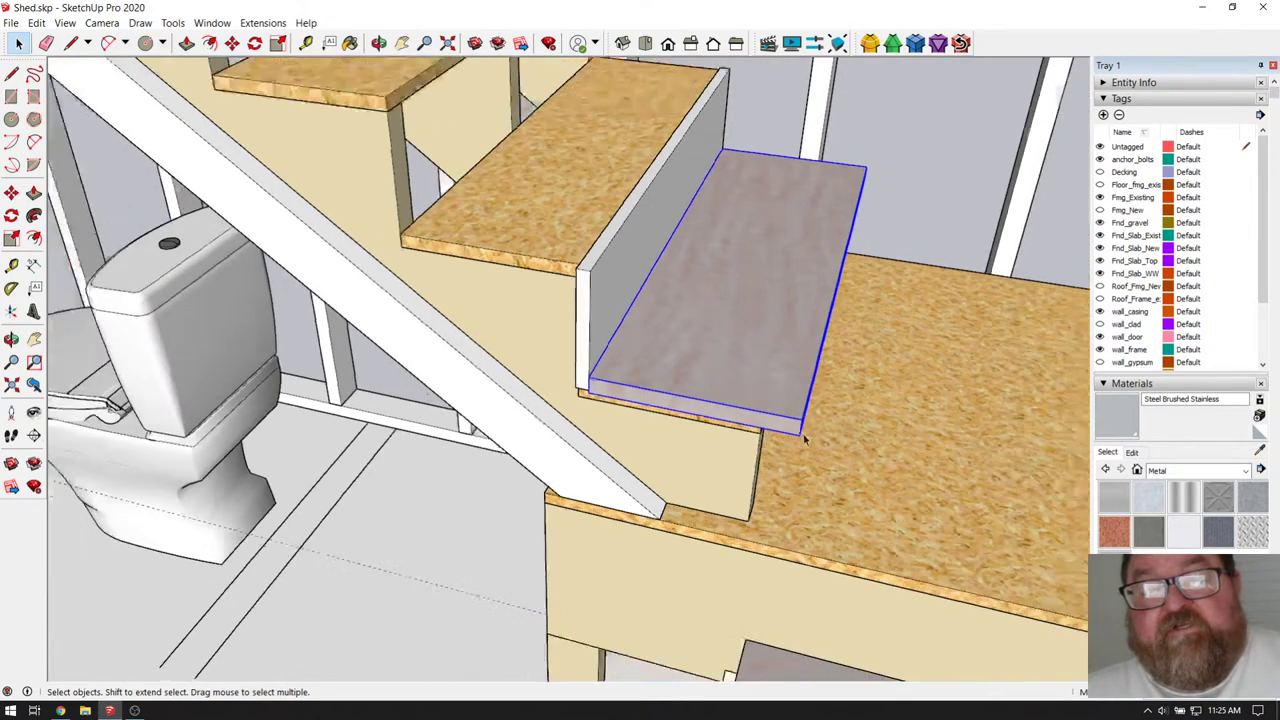
scroll(790, 430, "down", 2)
left_click(640, 330)
scroll(463, 240, "up", 3)
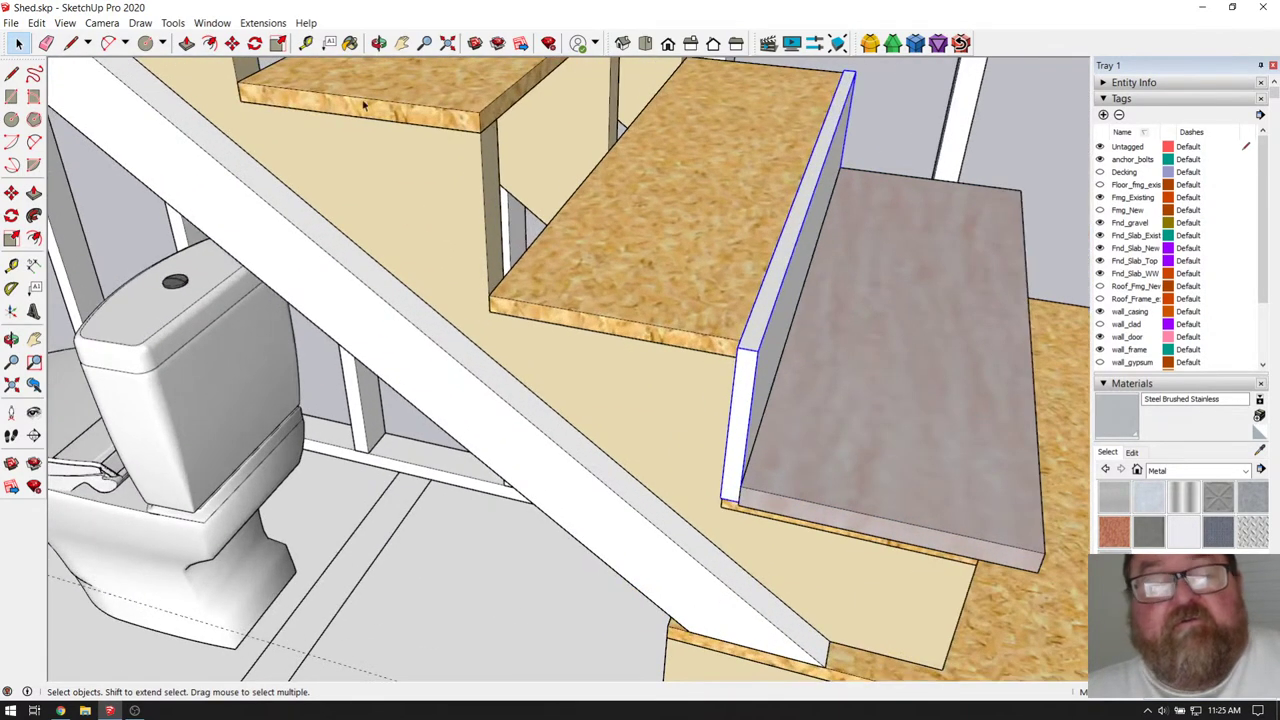
- Move-copy the riser to the top step and array it with /6 onto every step
left_click(231, 43)
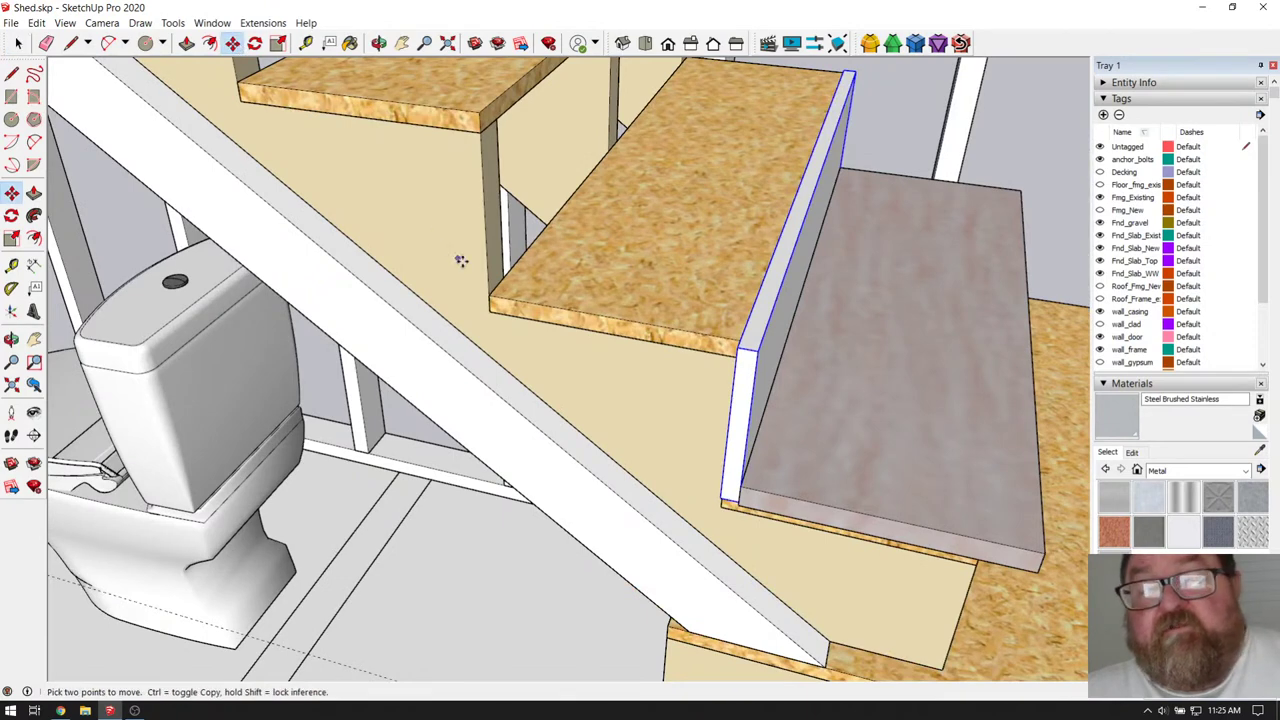
left_click(491, 314)
scroll(657, 391, "down", 4)
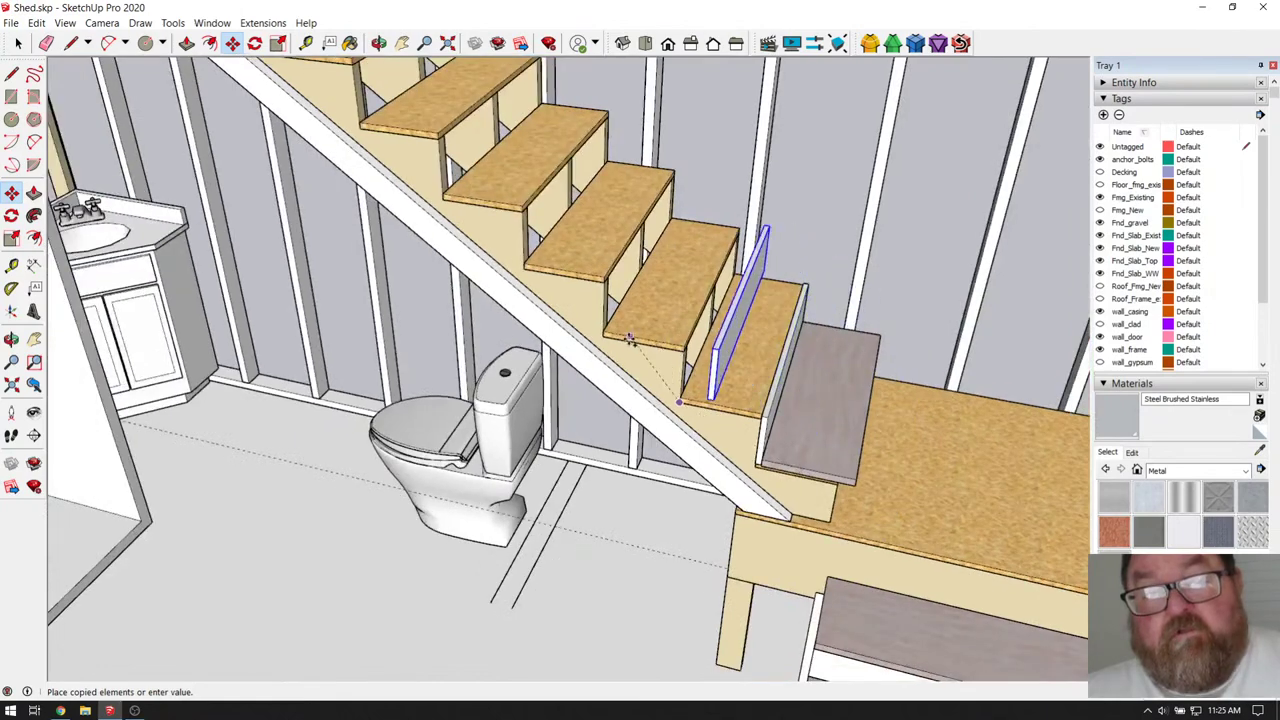
scroll(603, 338, "up", 5)
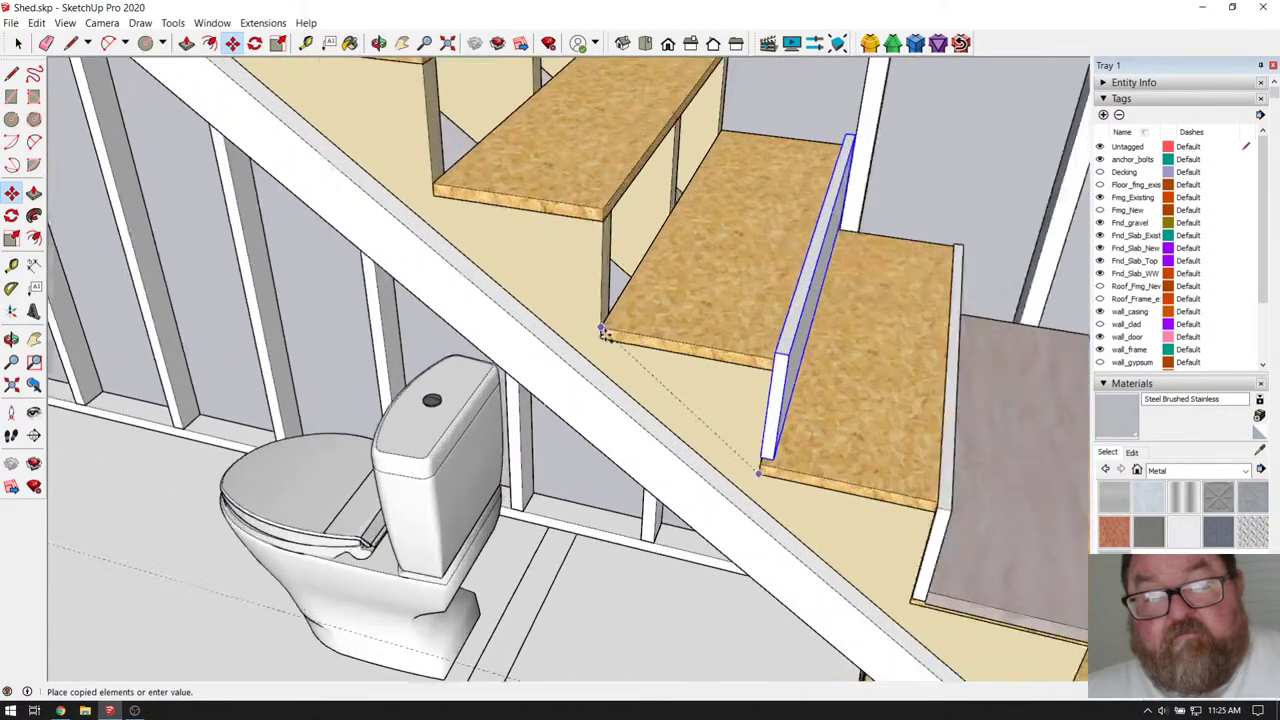
left_click(603, 340)
scroll(808, 408, "down", 6)
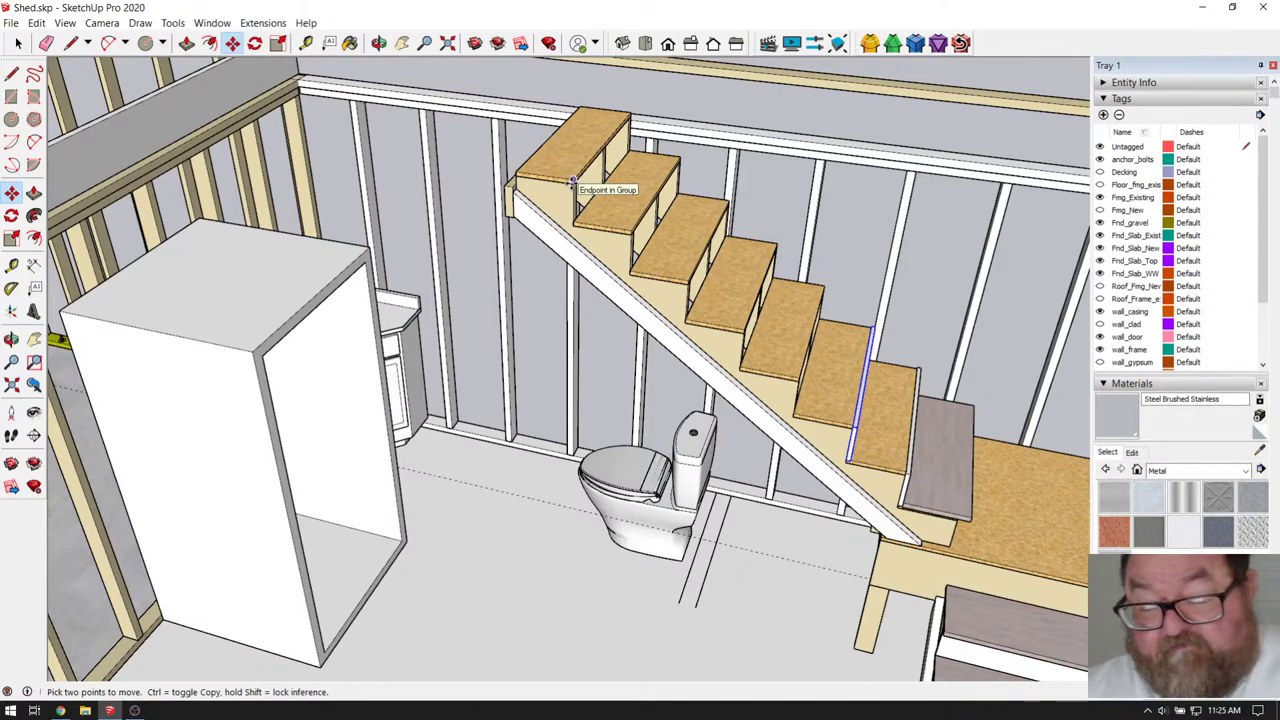
type("/6")
key("Return")
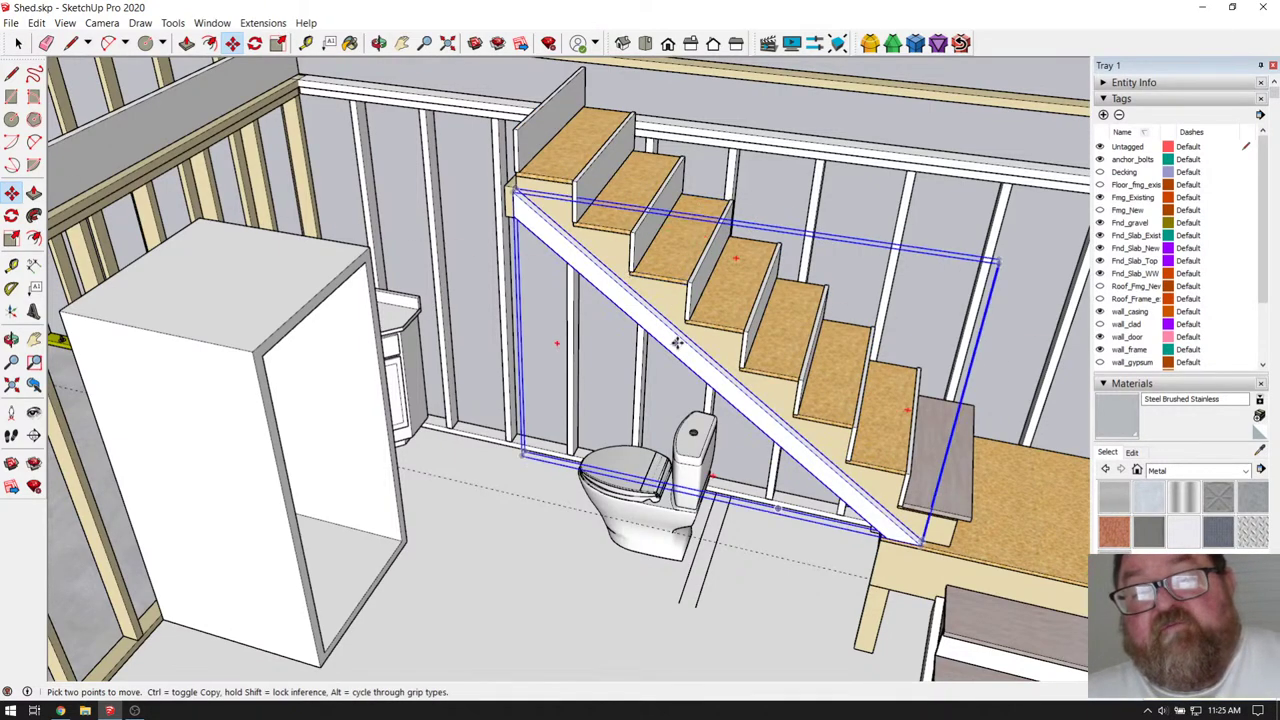
scroll(714, 438, "down", 5)
scroll(453, 57, "up", 6)
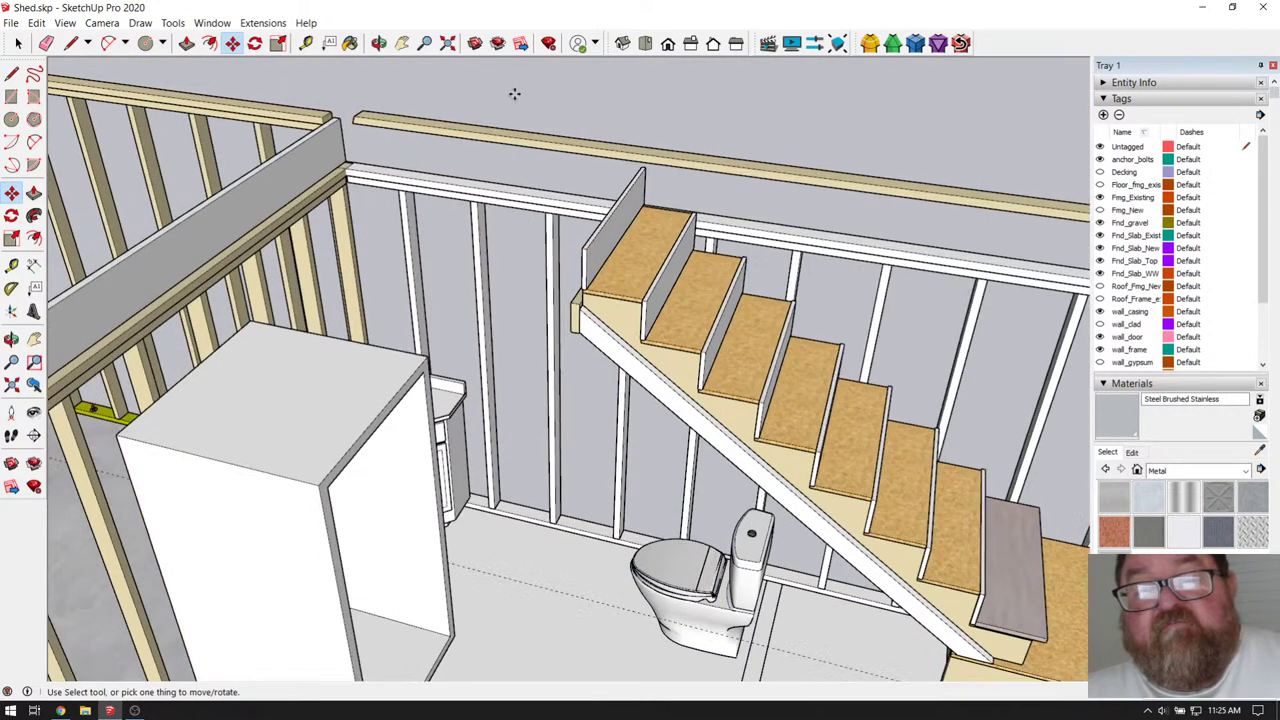
left_click(378, 43)
left_click_drag(614, 243, 607, 303)
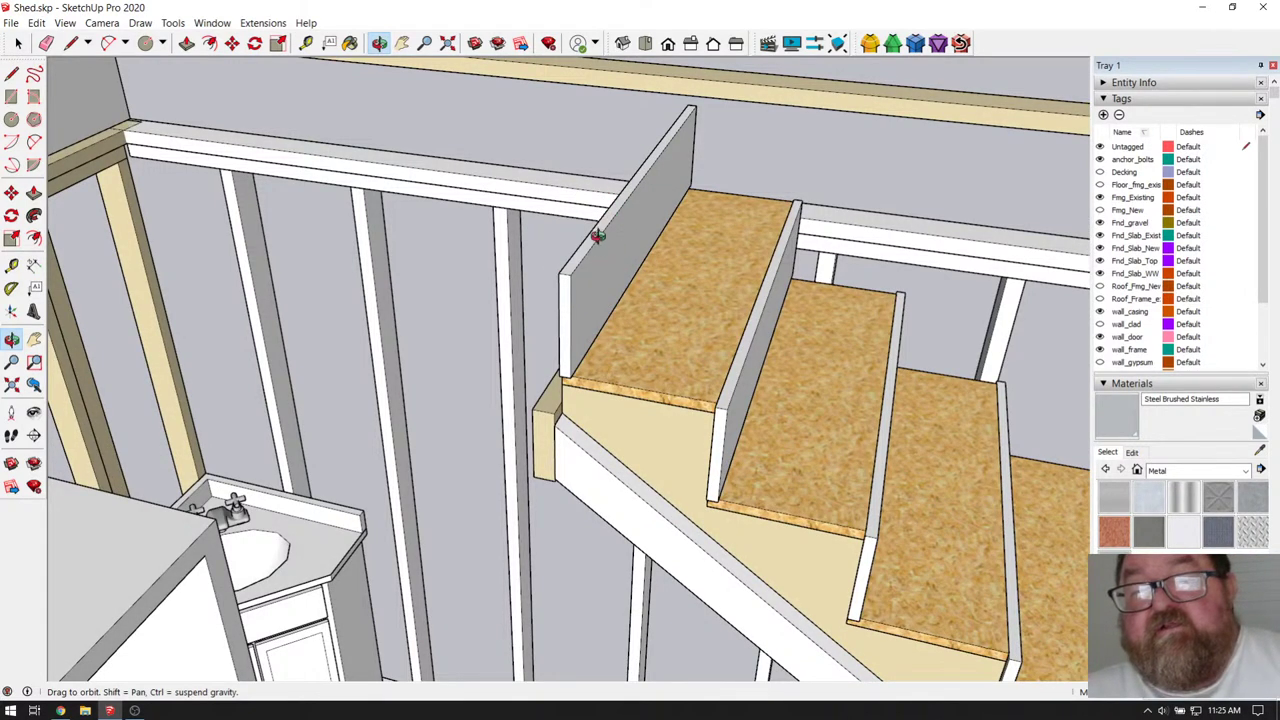
left_click_drag(600, 192, 619, 277)
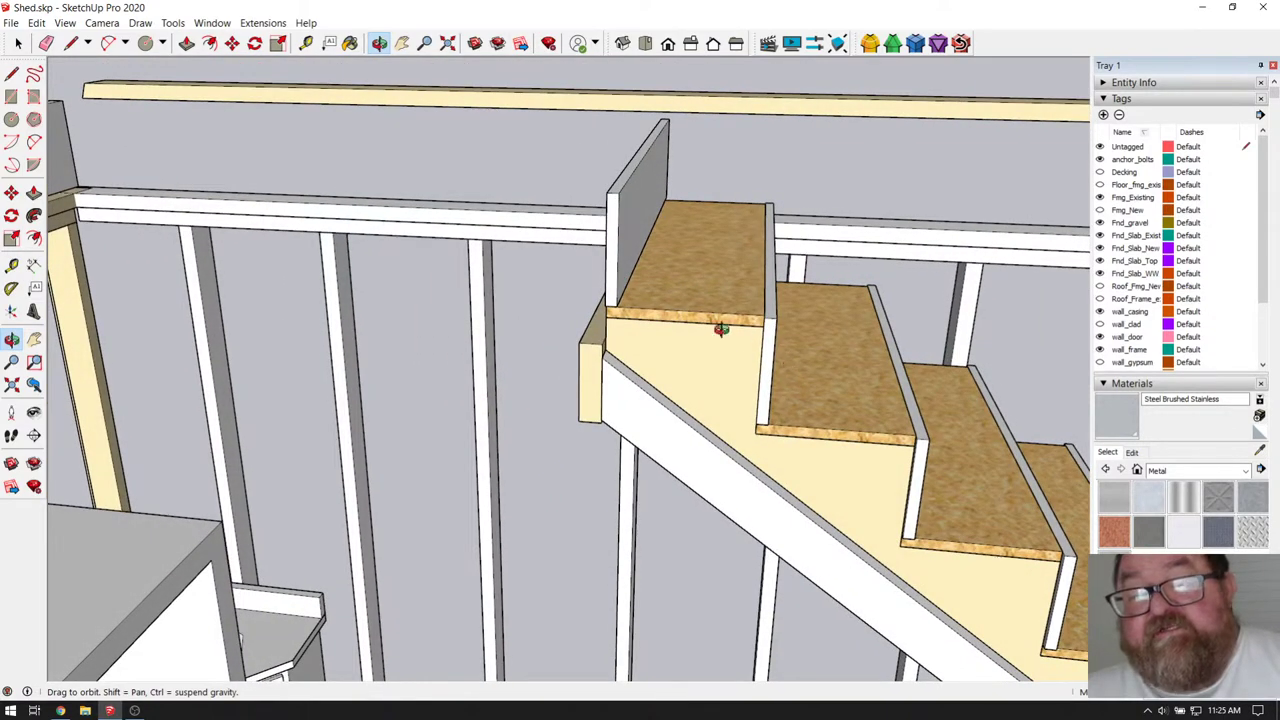
left_click_drag(721, 329, 645, 304)
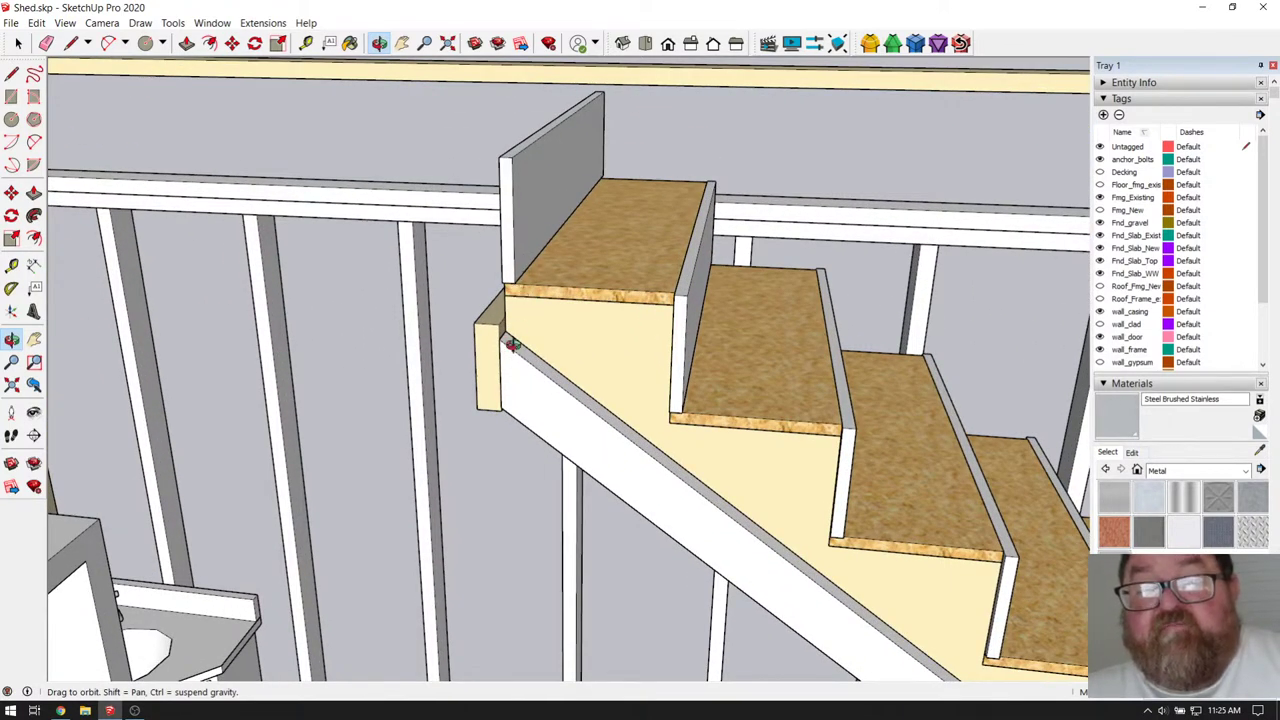
scroll(512, 344, "down", 5)
scroll(617, 410, "up", 5)
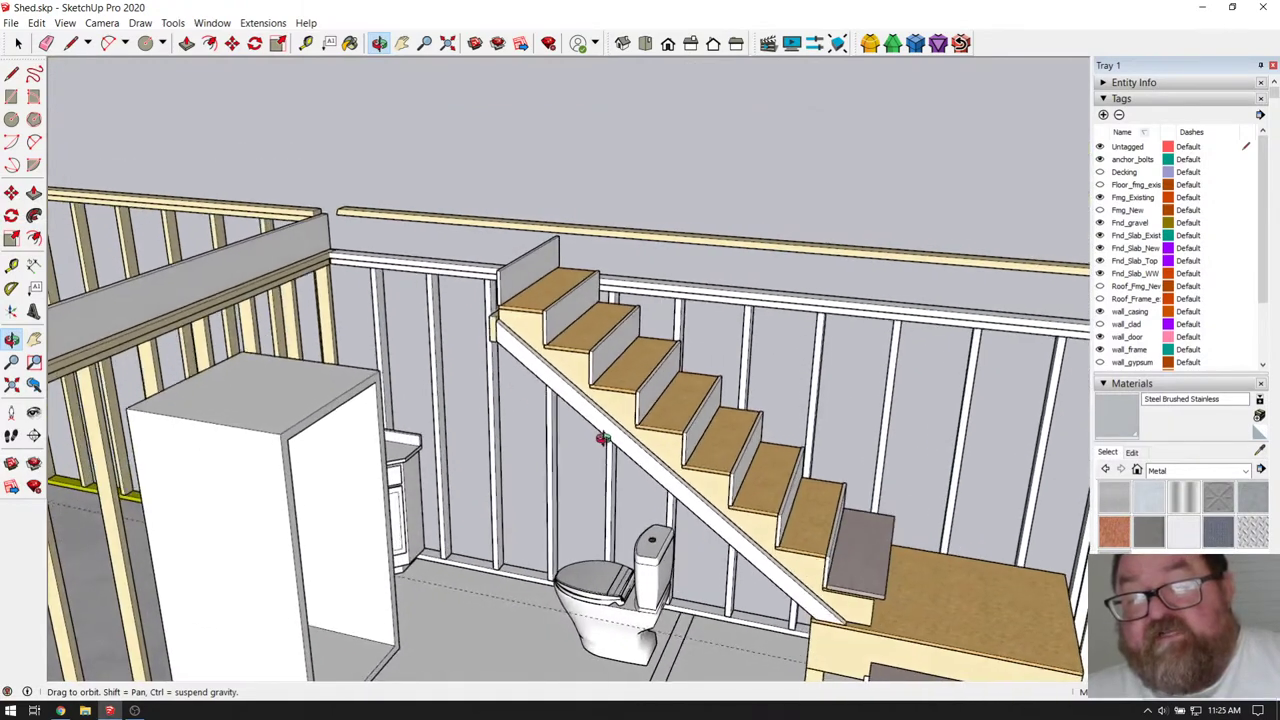
scroll(491, 308, "up", 4)
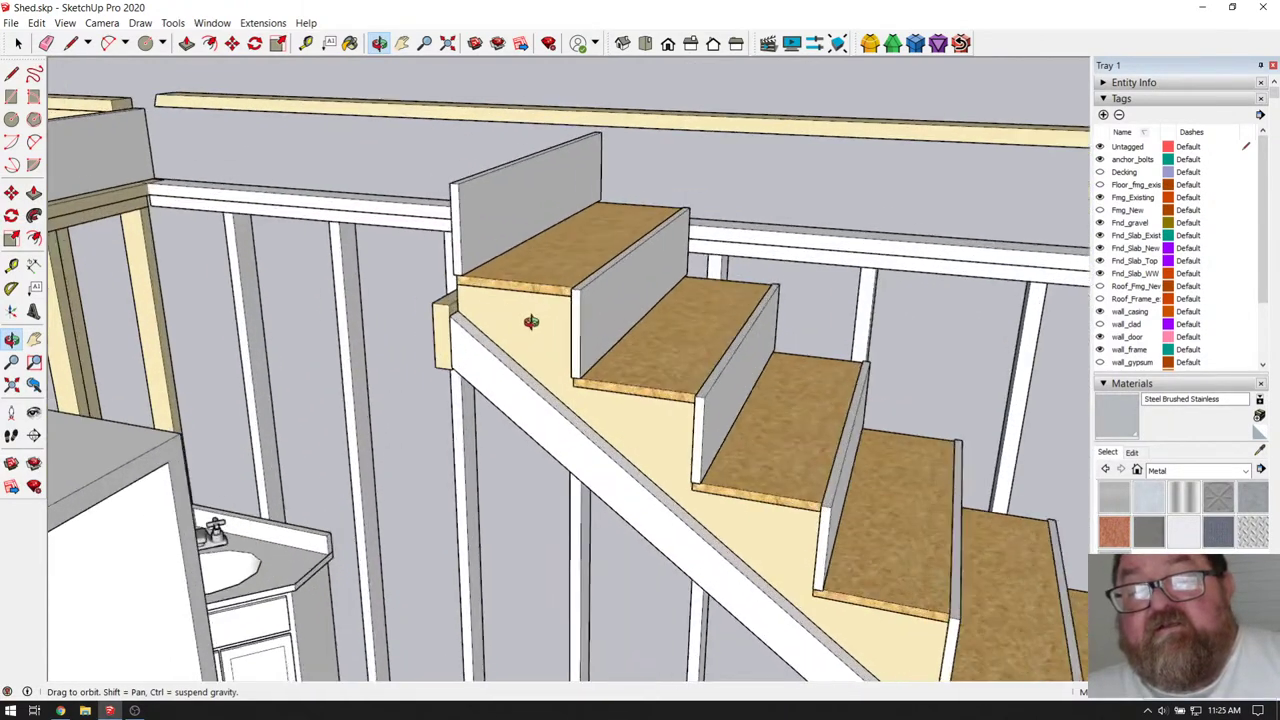
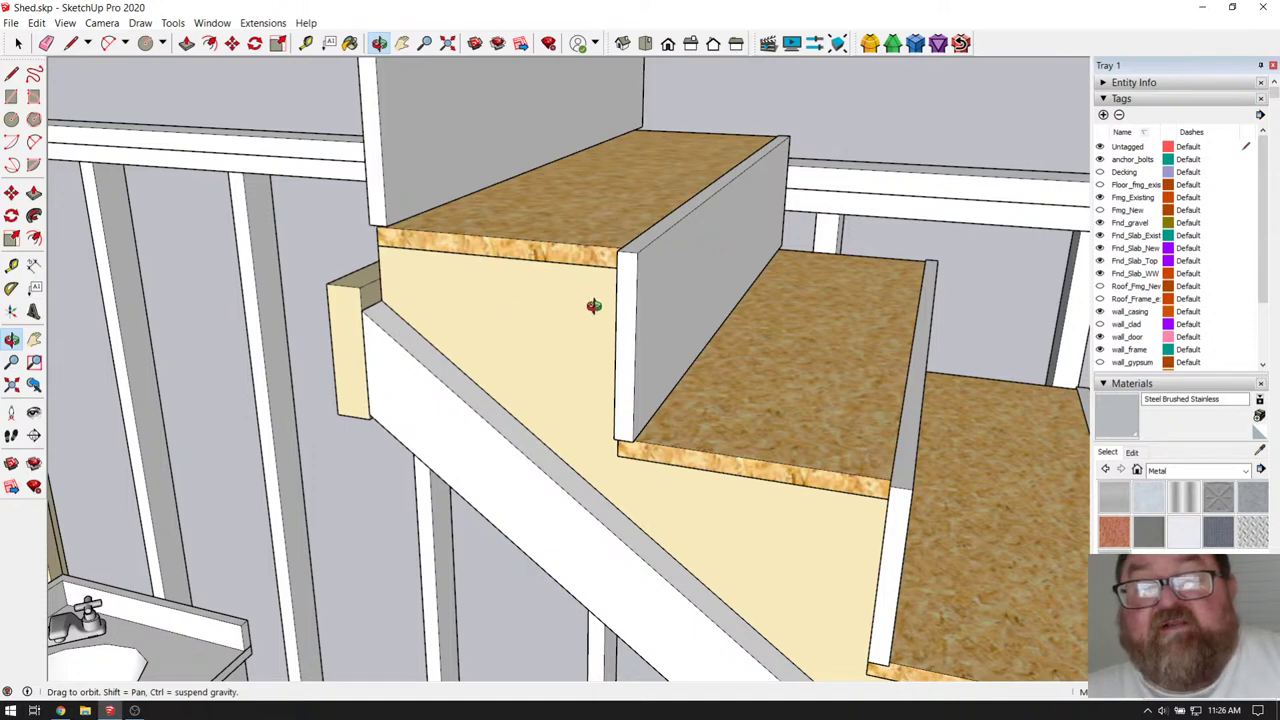
- Orbit to the lowest stair and select its grey hardwood tread
scroll(443, 288, "down", 10)
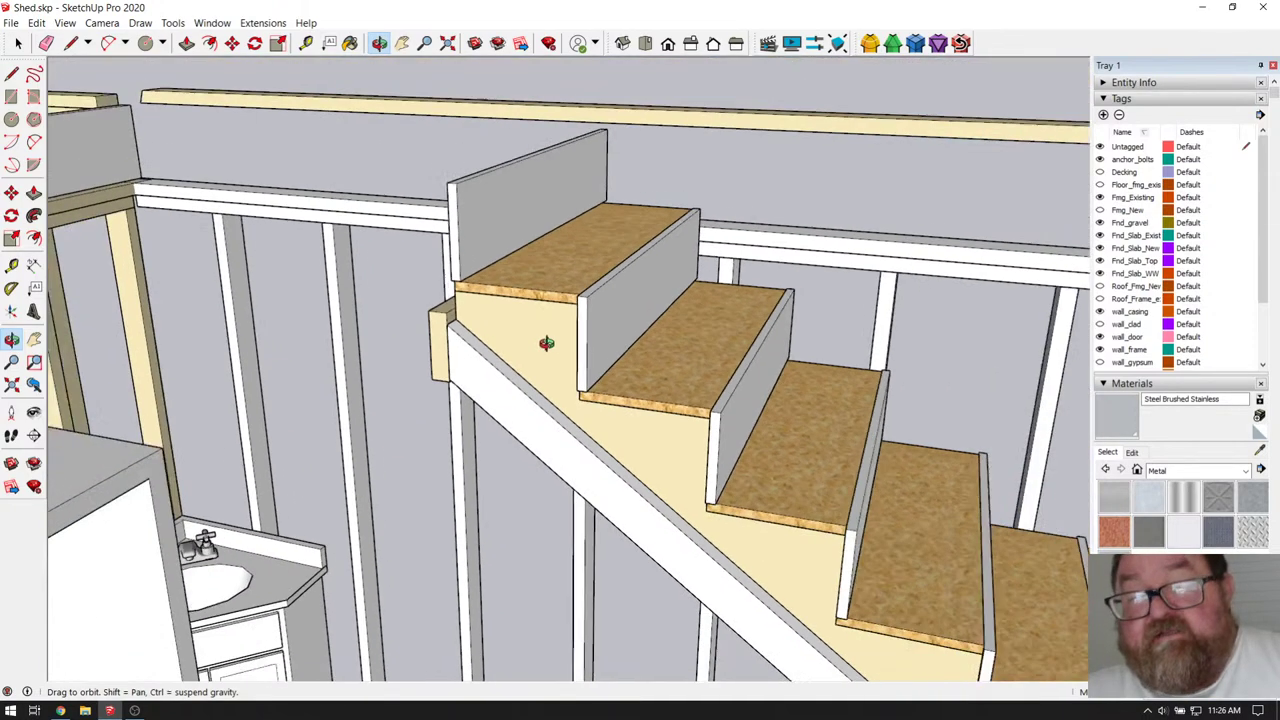
scroll(786, 630, "up", 10)
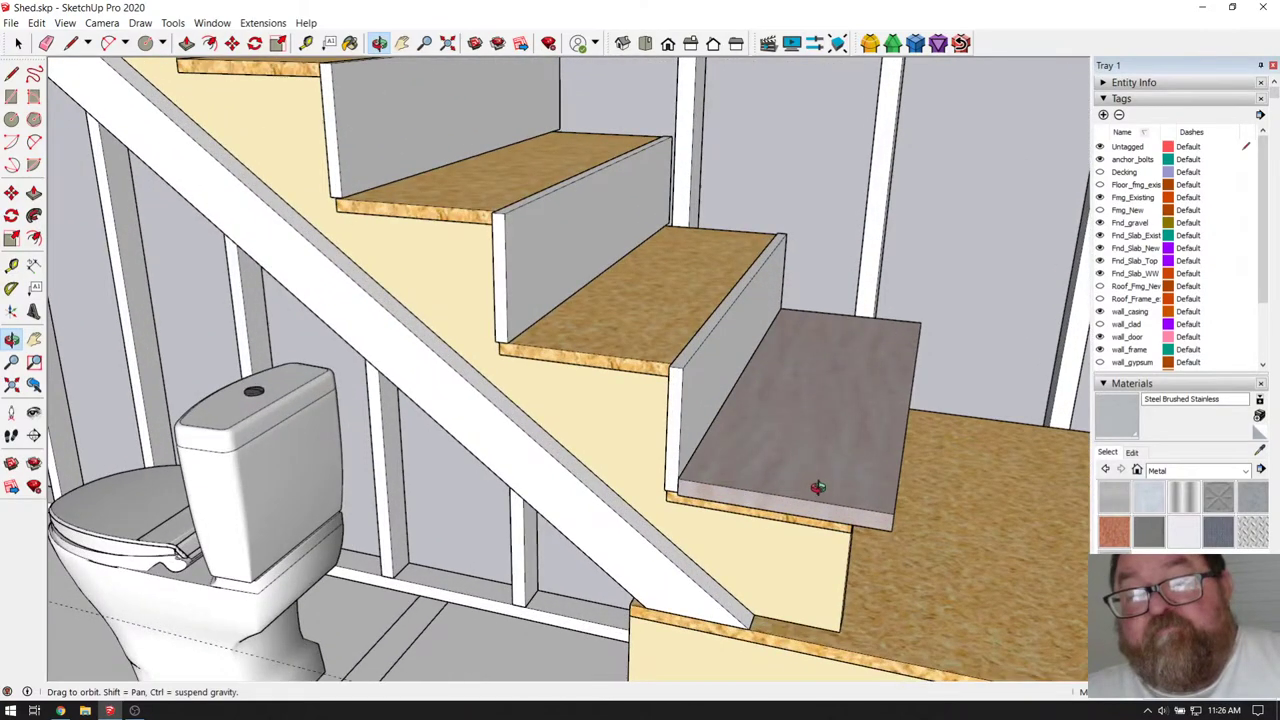
left_click_drag(818, 487, 680, 491)
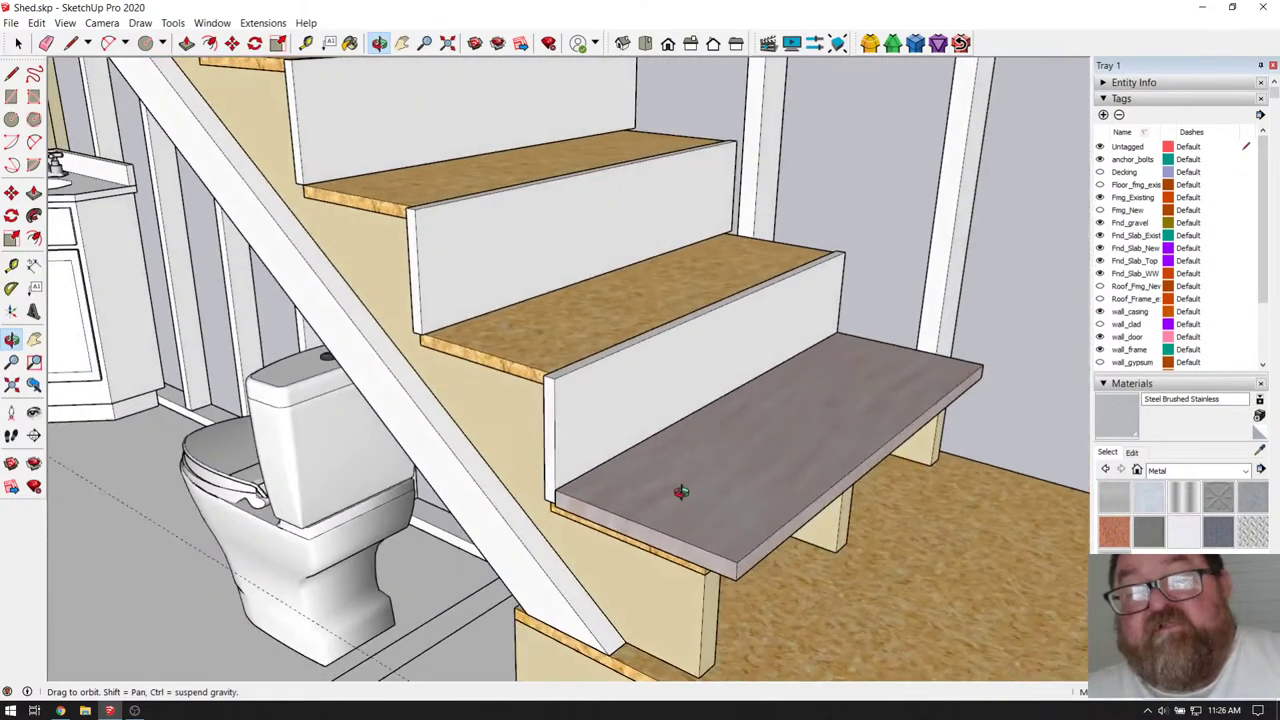
left_click_drag(616, 421, 724, 507)
left_click(18, 45)
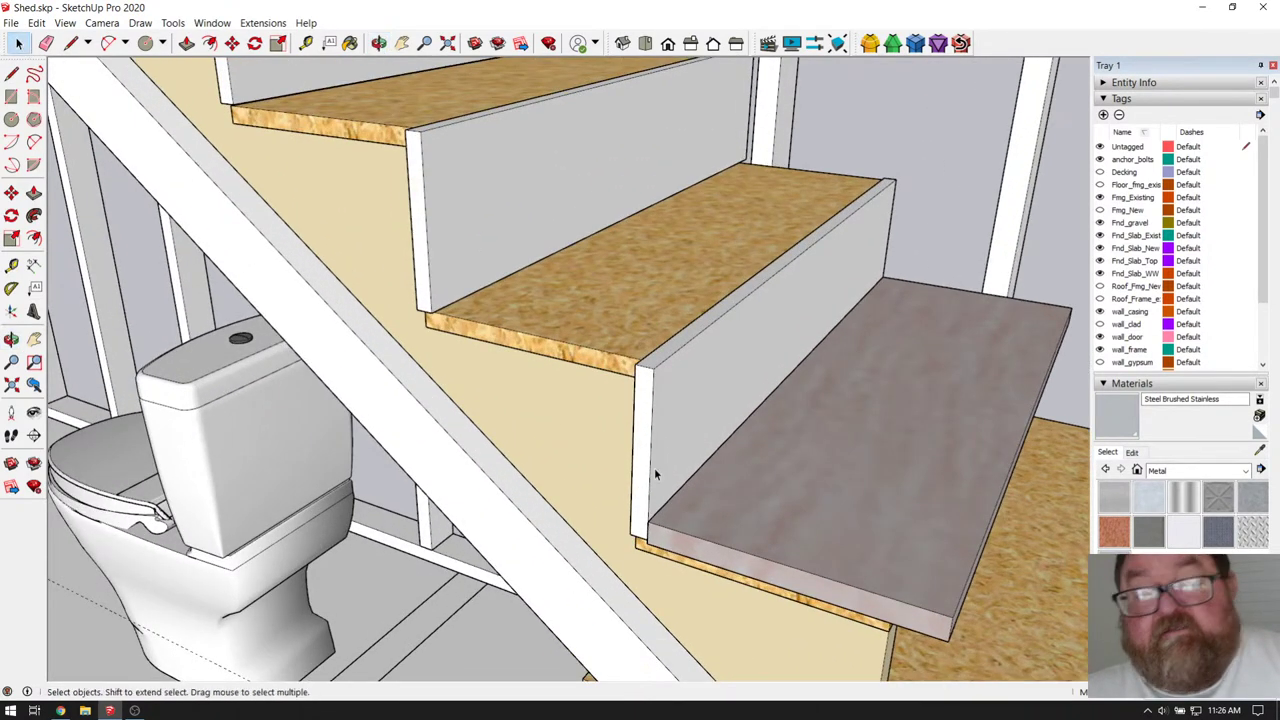
left_click(686, 512)
- Copy the tread from its corner to the stair above, then undo the misplaced copy
scroll(664, 534, "up", 3)
scroll(966, 626, "down", 3)
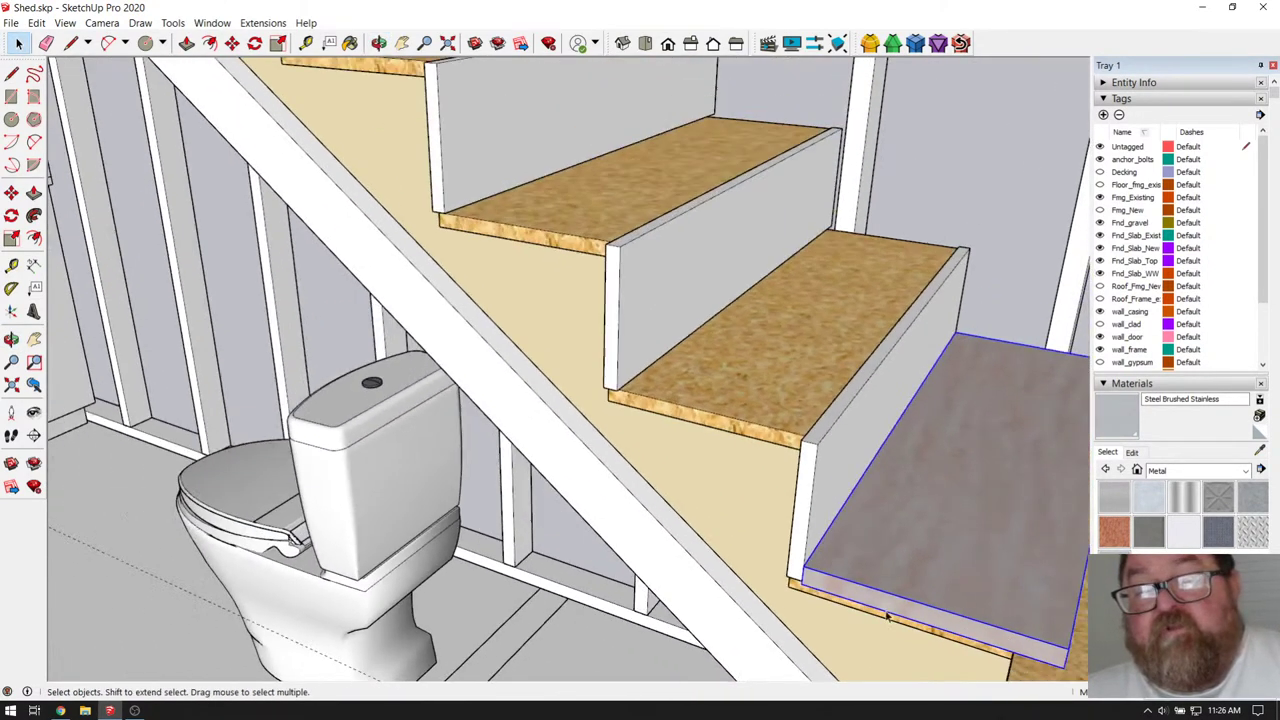
left_click(231, 43)
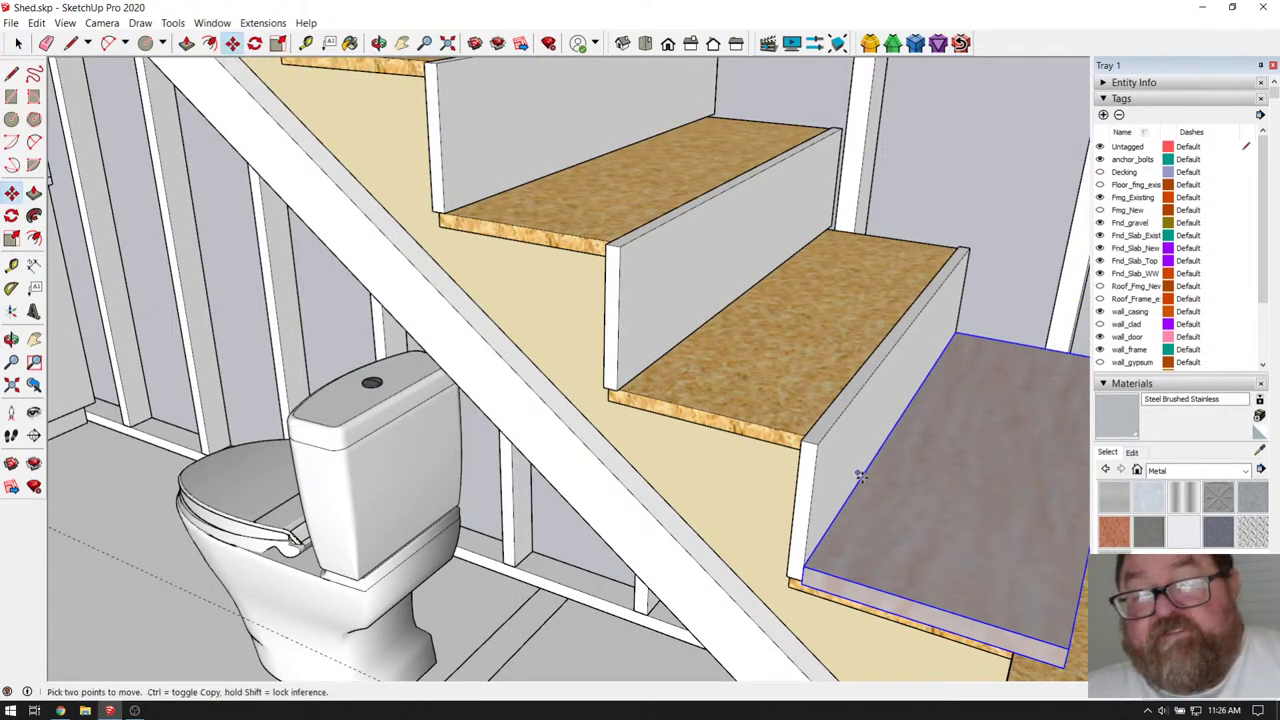
left_click(818, 445)
key("ctrl")
scroll(822, 443, "down", 3)
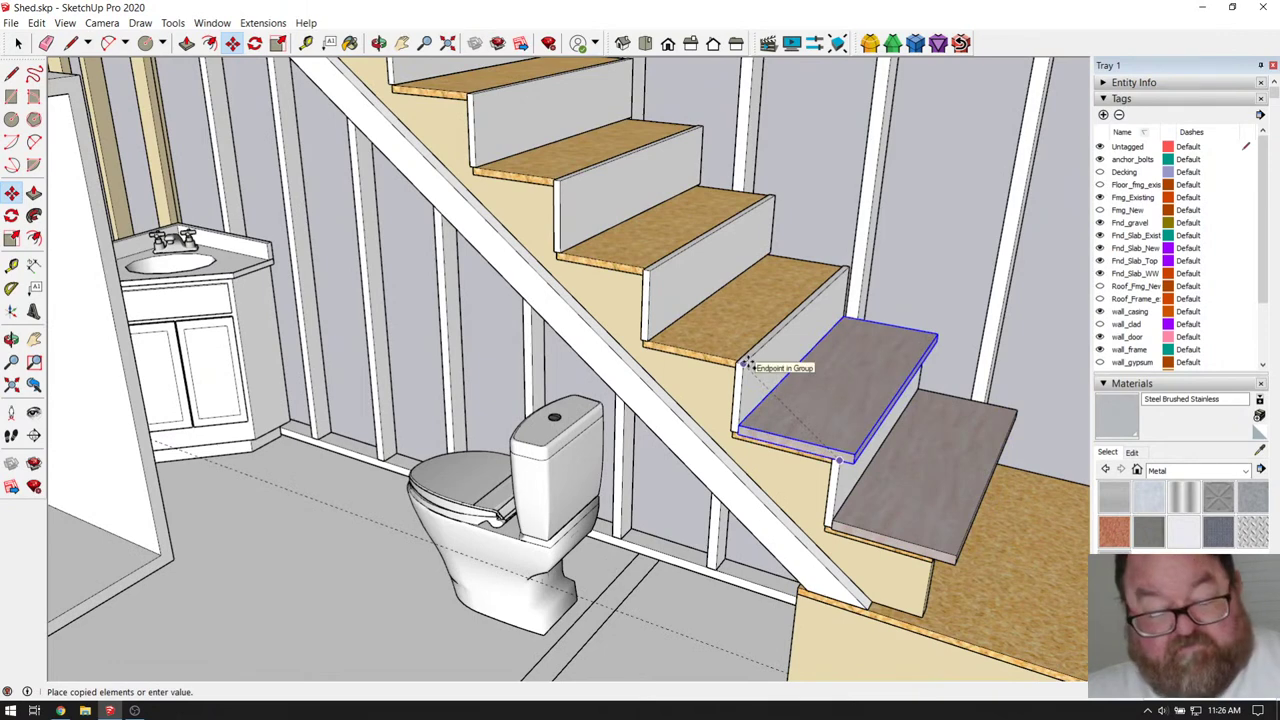
left_click(744, 364)
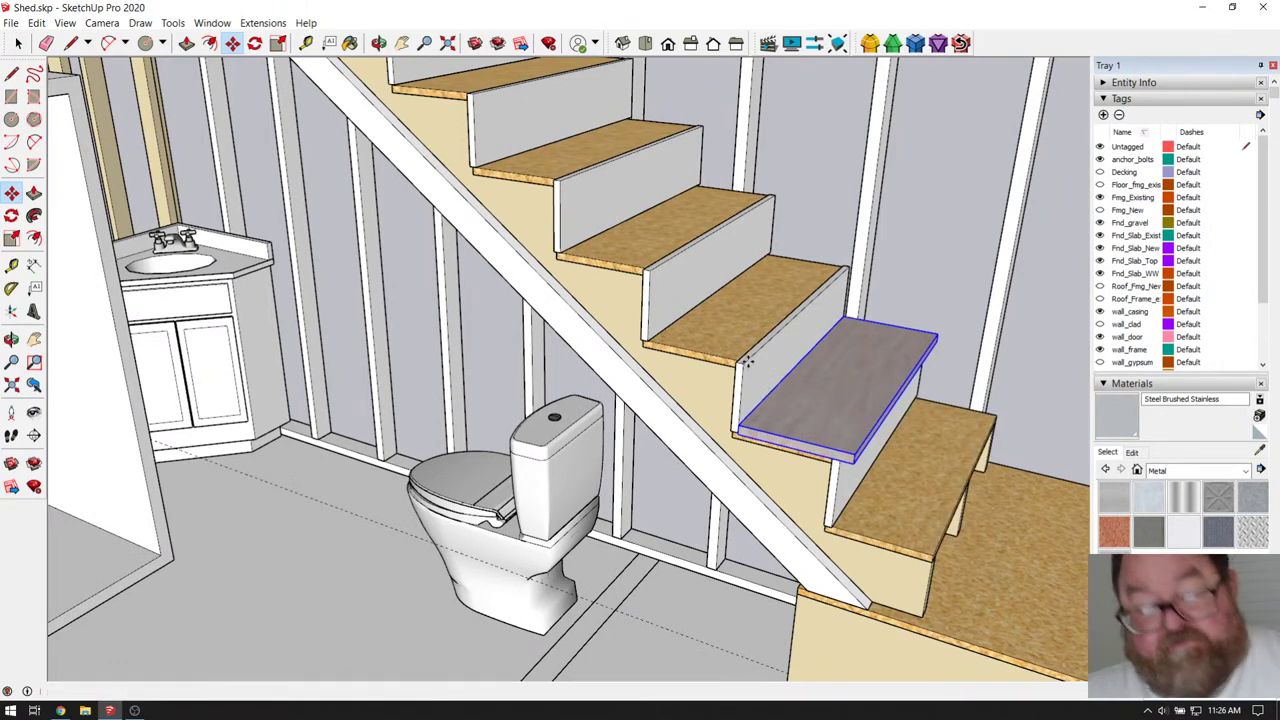
key("ctrl+z")
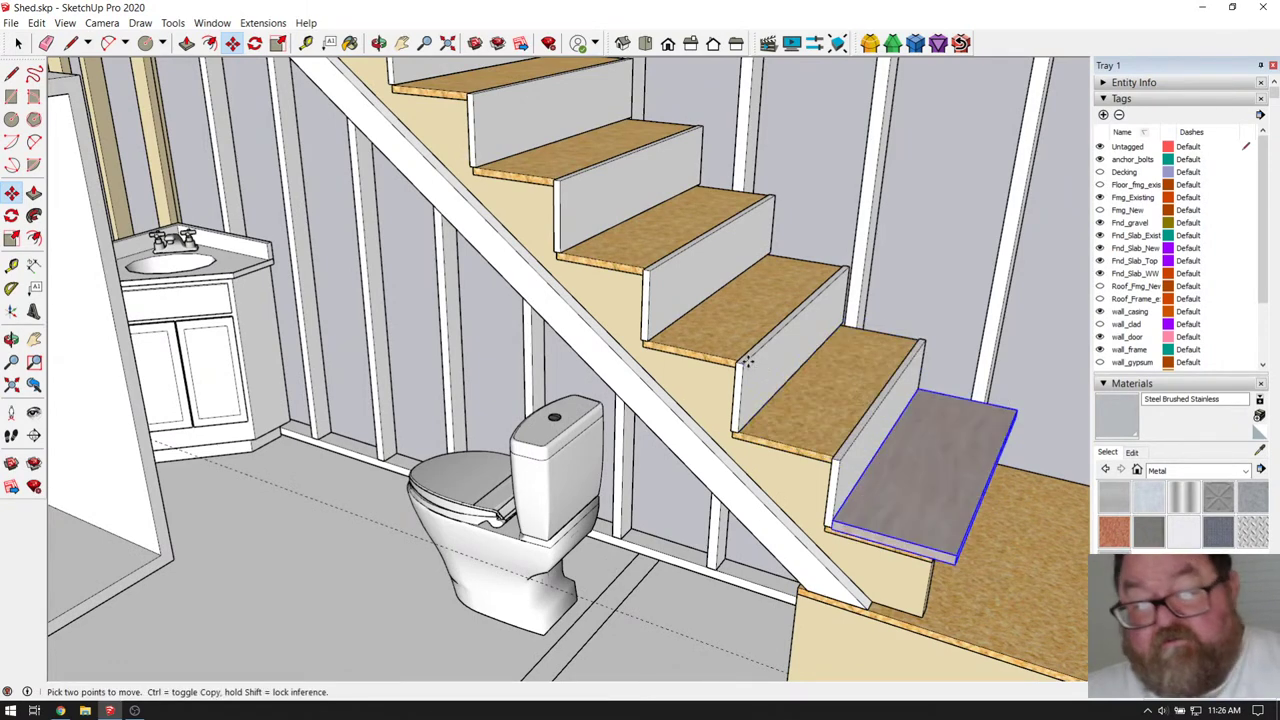
- Copy the grey tread from its corner again and place it on the next stair up
scroll(815, 437, "up", 3)
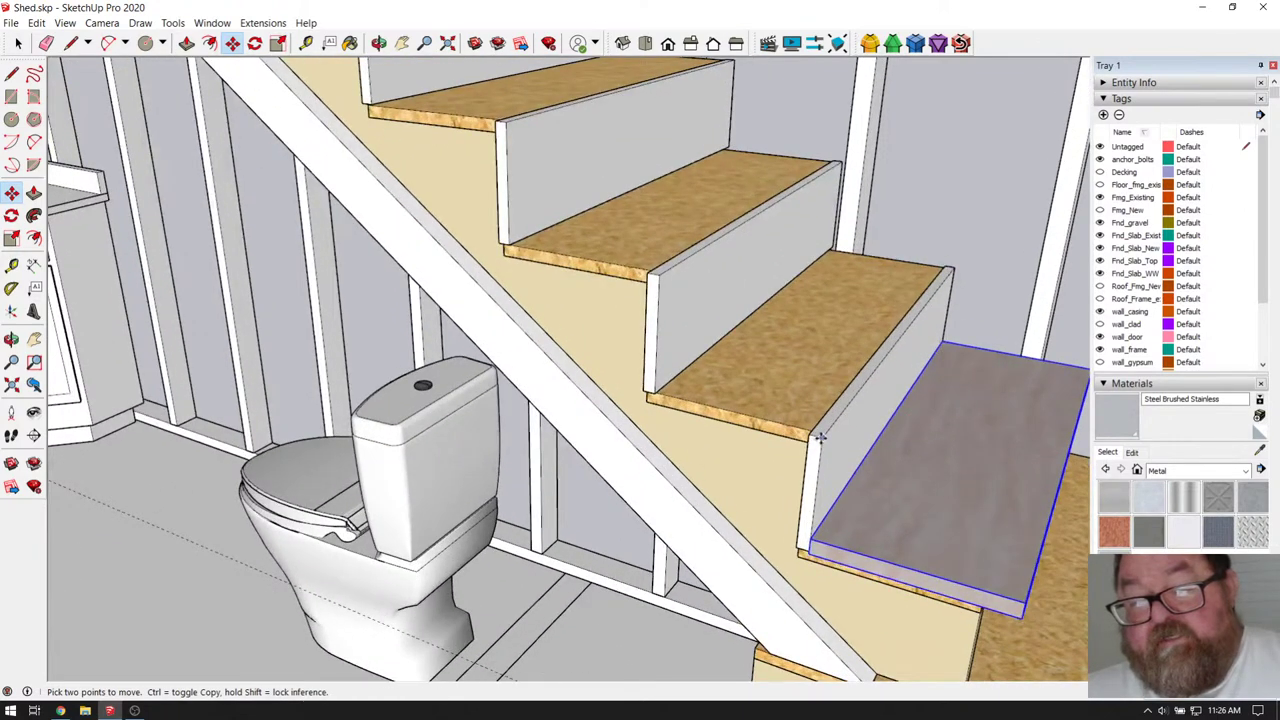
key("ctrl")
left_click(820, 440)
scroll(835, 480, "down", 3)
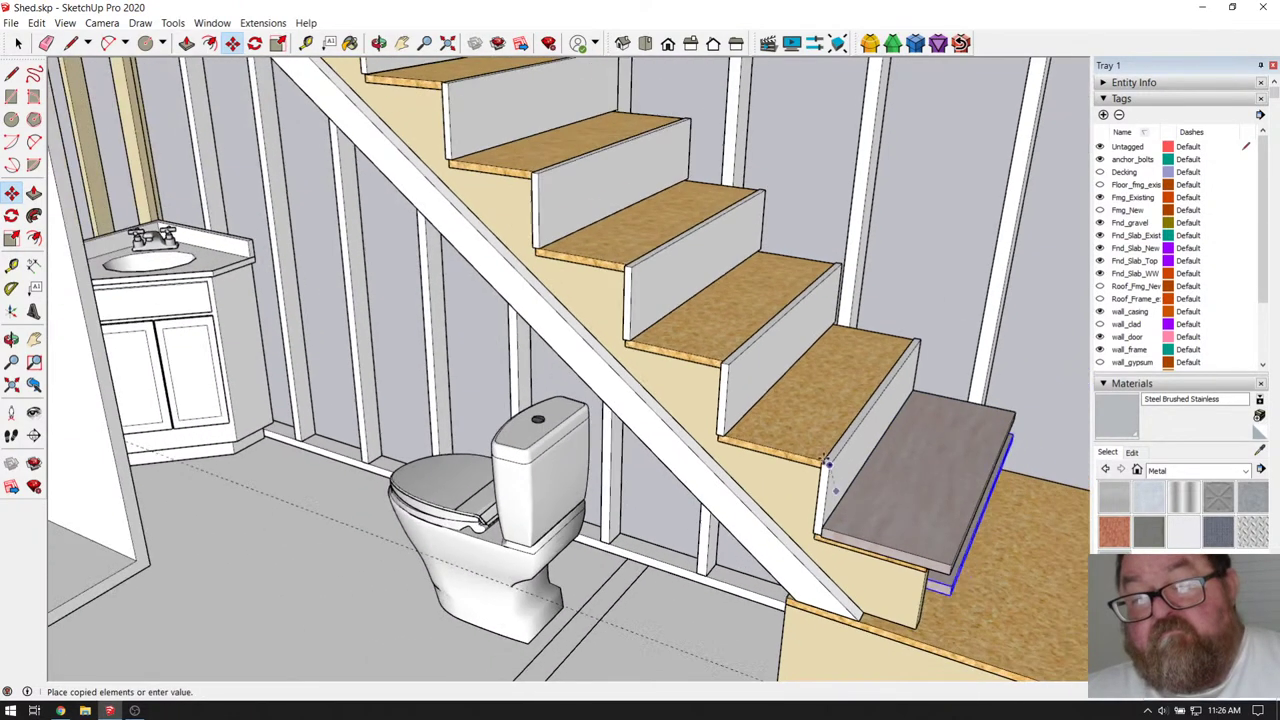
left_click(740, 368)
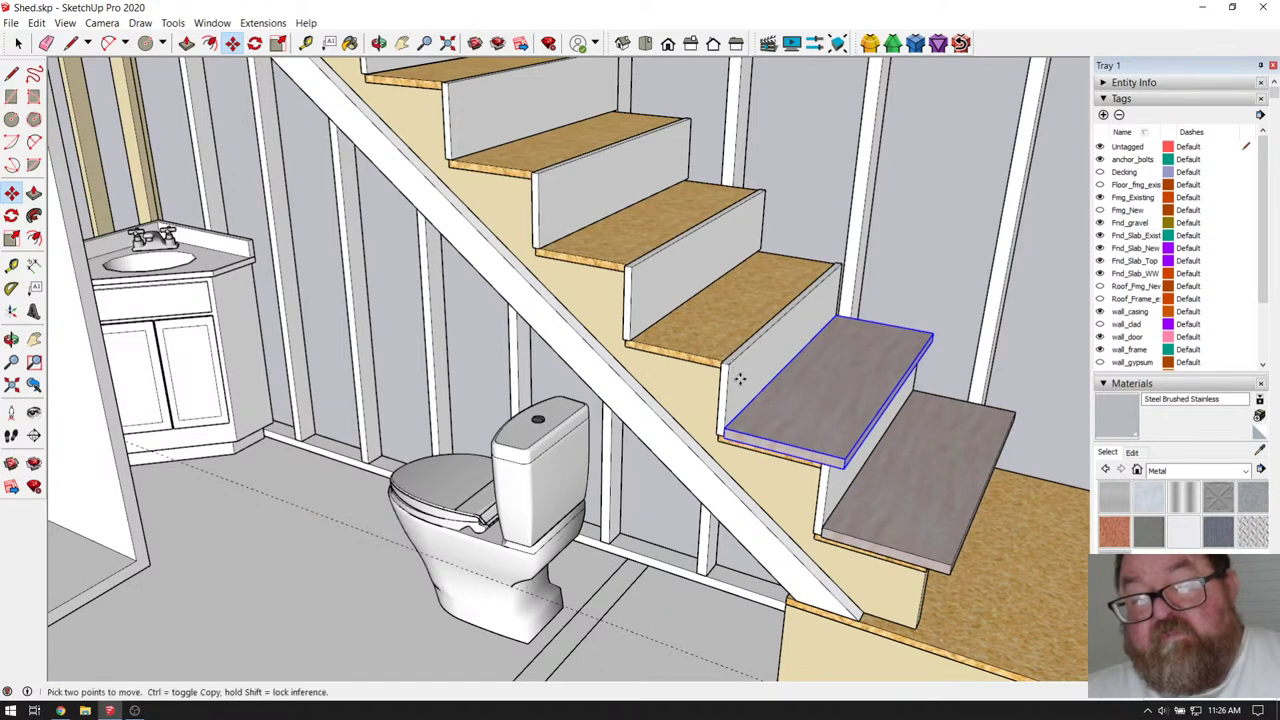
scroll(855, 470, "down", 2)
scroll(850, 472, "up", 2)
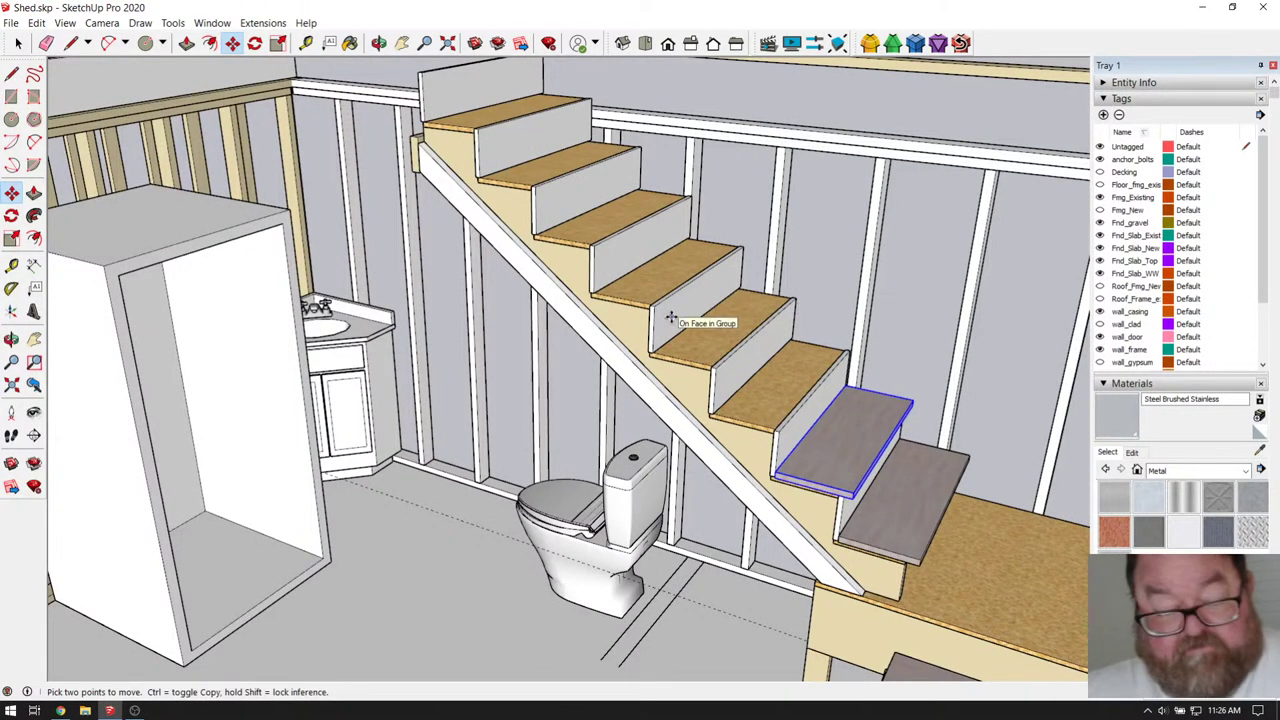
- Array the tread copy up the flight with 7x and view the staircase from above
type("7x")
key("Return")
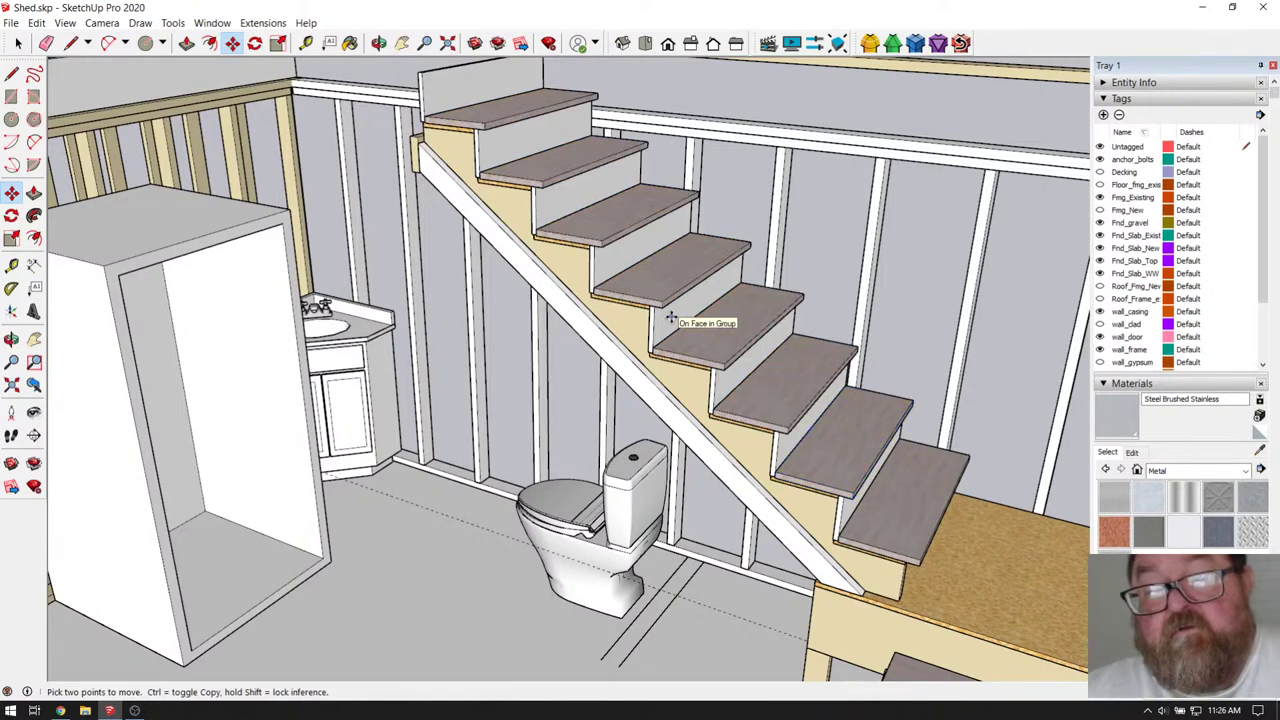
left_click(398, 50)
left_click_drag(330, 200, 657, 403)
left_click_drag(551, 399, 544, 408)
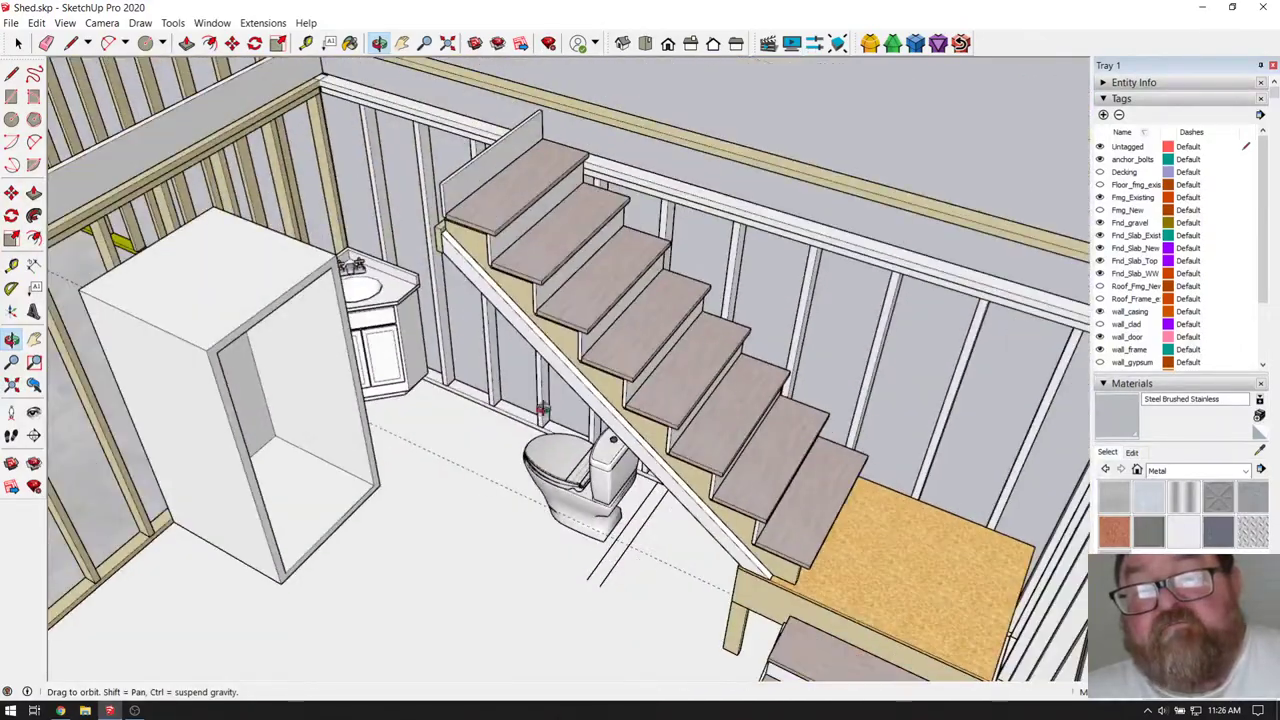
left_click_drag(644, 410, 600, 305)
scroll(716, 377, "up", 6)
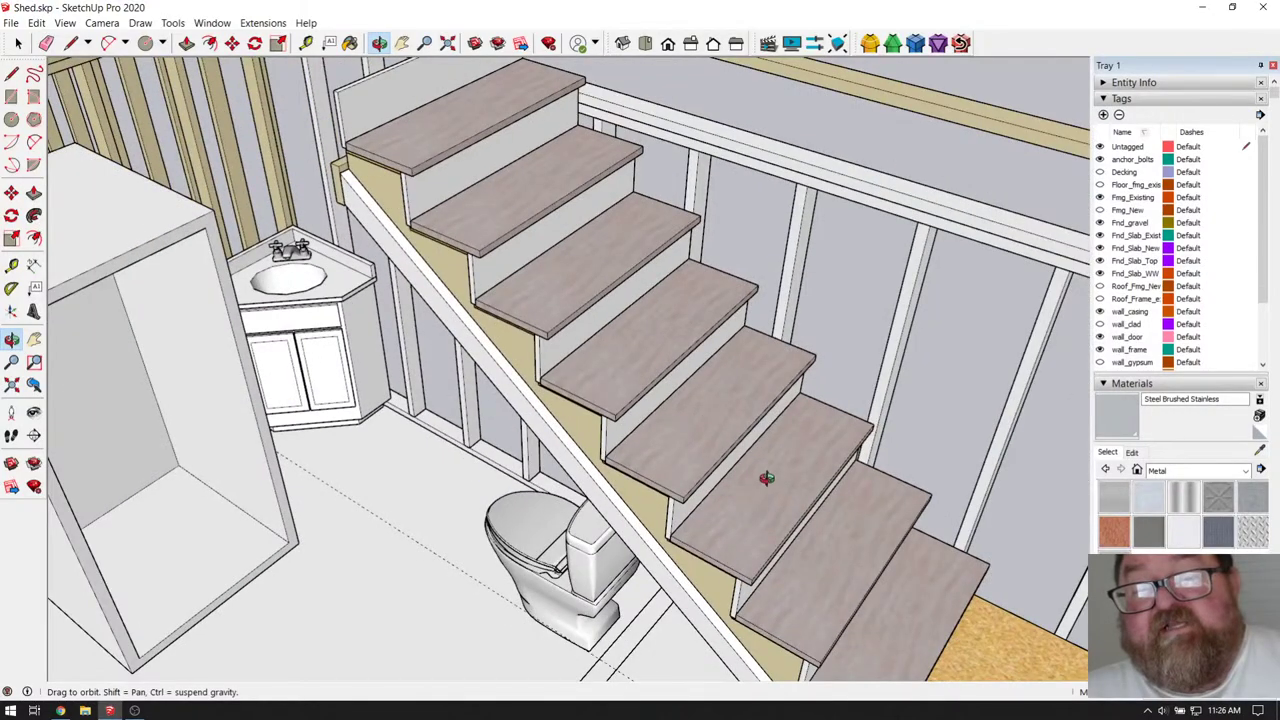
- Orbit and zoom around the stair to inspect the new treads and risers side-on
mouse_move(766, 478)
left_mouse_down()
mouse_move(457, 377)
mouse_move(786, 477)
left_mouse_up()
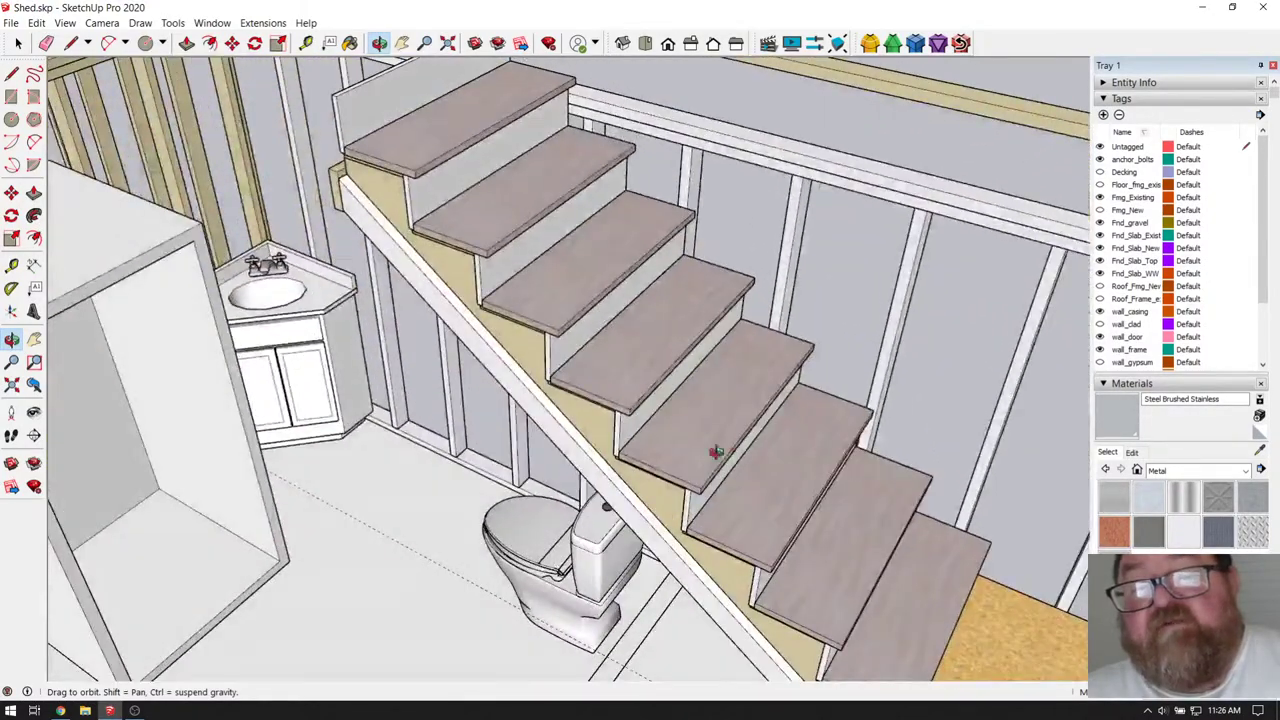
scroll(703, 343, "down", 5)
scroll(703, 337, "up", 7)
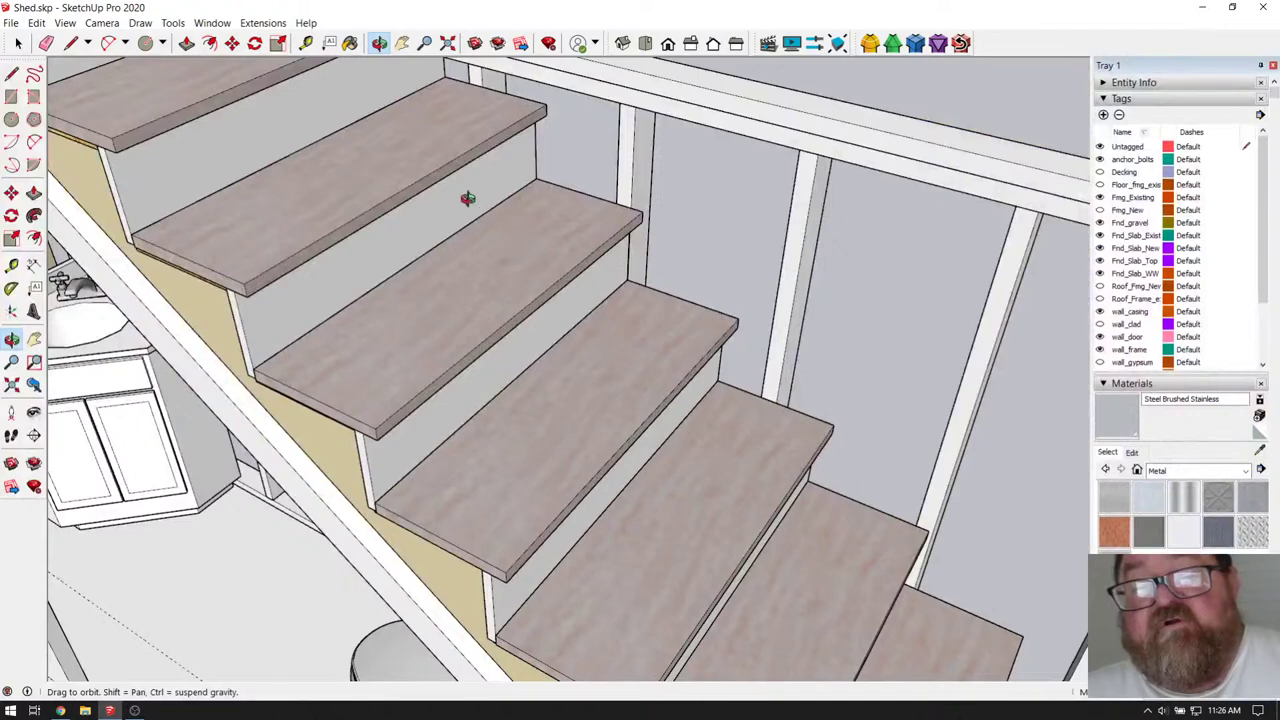
left_click_drag(639, 387, 510, 288)
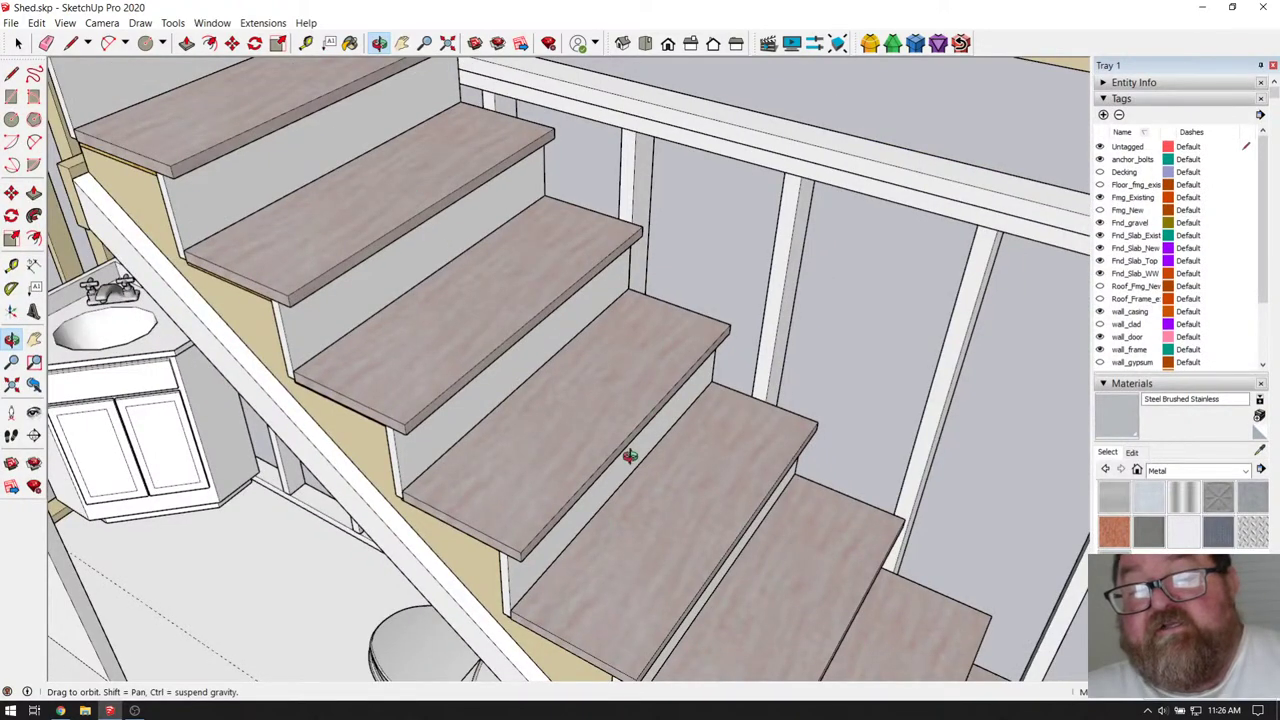
left_click_drag(508, 394, 397, 209)
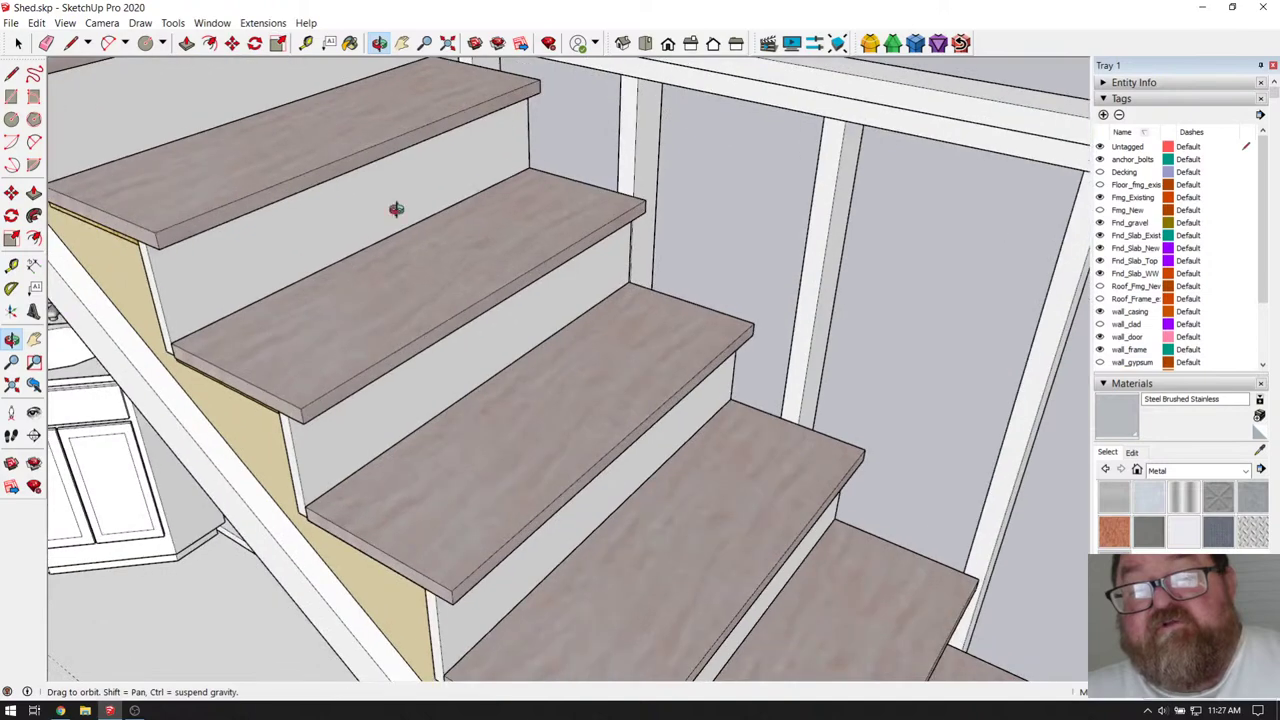
left_click_drag(506, 437, 380, 380)
scroll(620, 435, "down", 2)
scroll(671, 435, "down", 1)
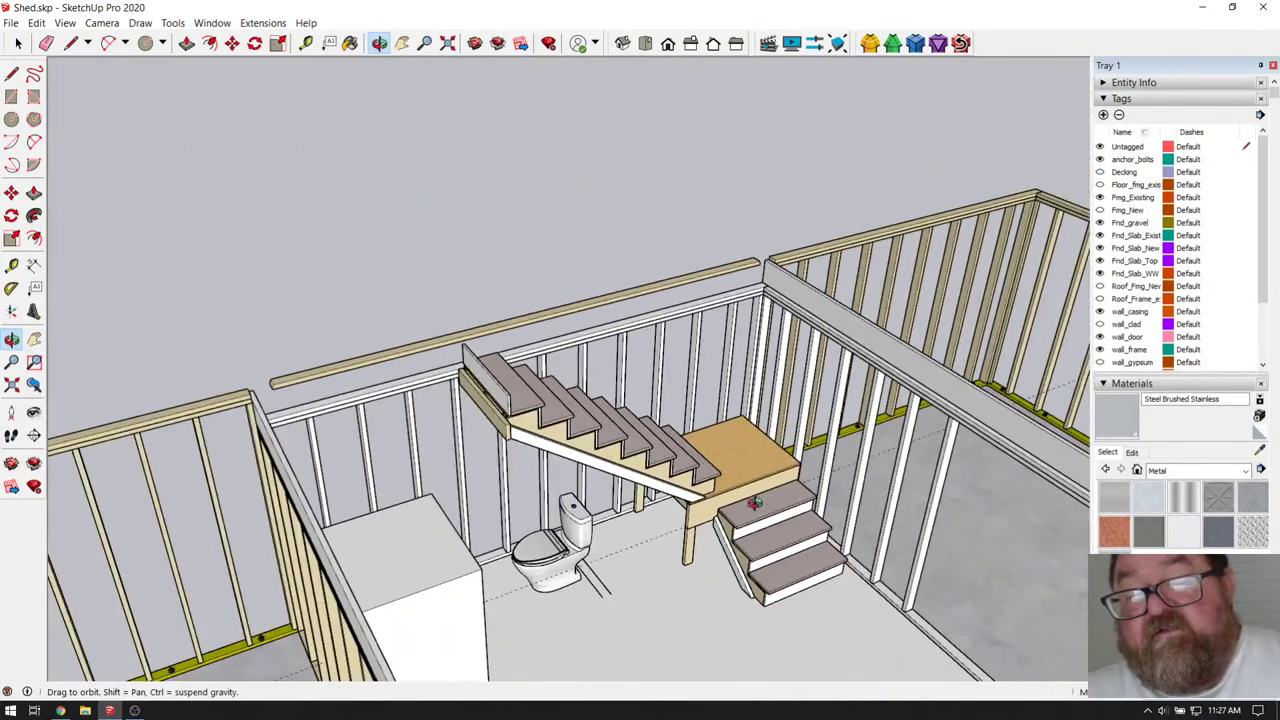
scroll(700, 460, "up", 5)
left_click(18, 43)
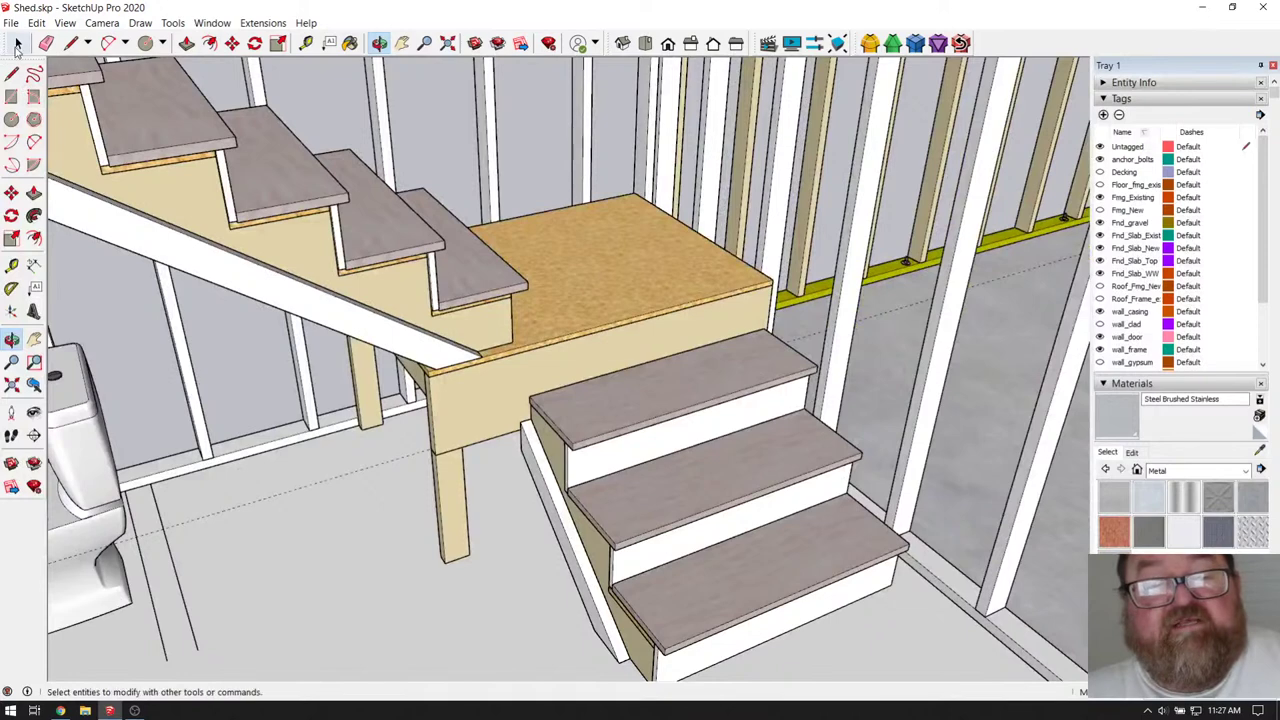
middle_click_drag(425, 455, 498, 443)
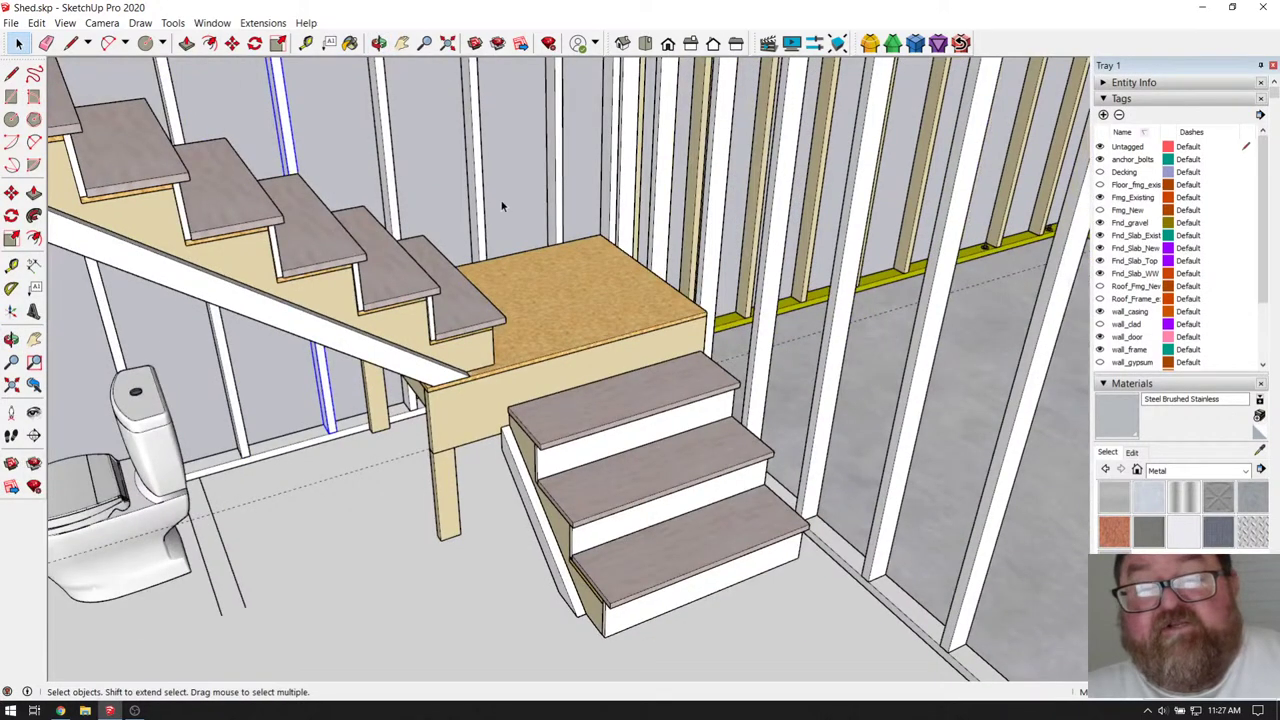
scroll(529, 380, "up", 2)
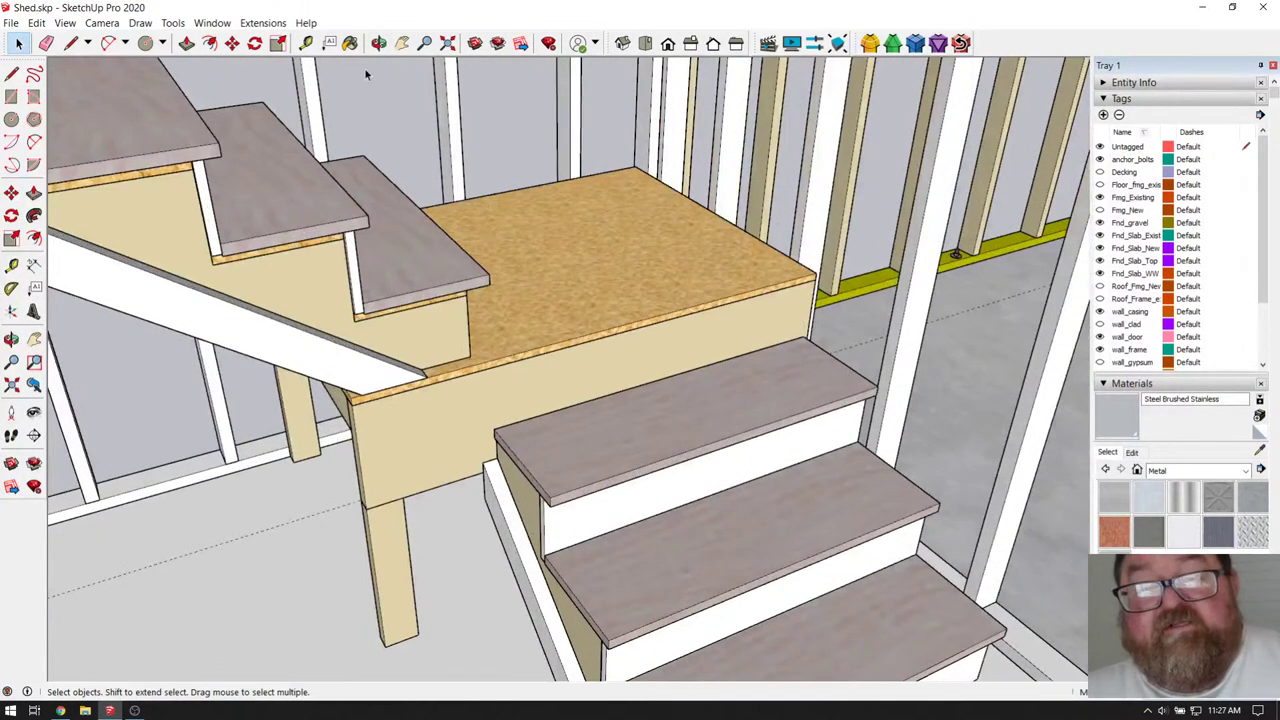
left_click(379, 43)
left_click_drag(523, 271, 578, 272)
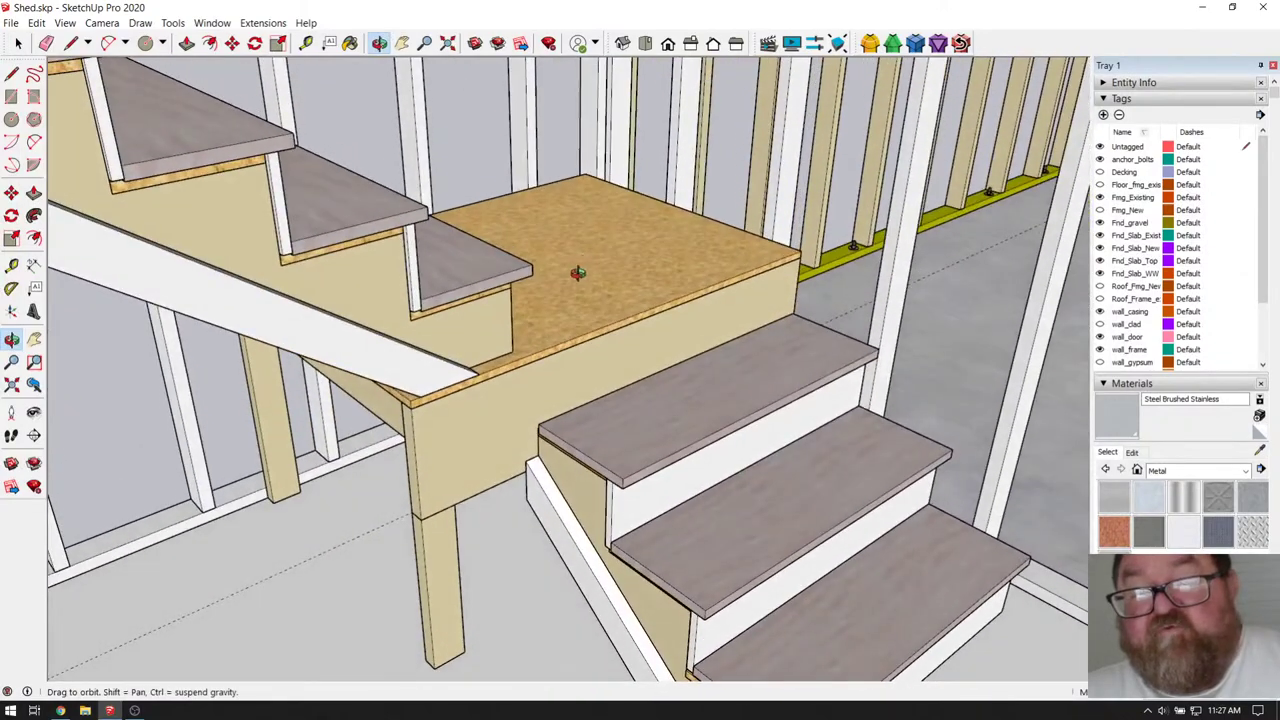
scroll(578, 272, "down", 3)
scroll(654, 469, "up", 1)
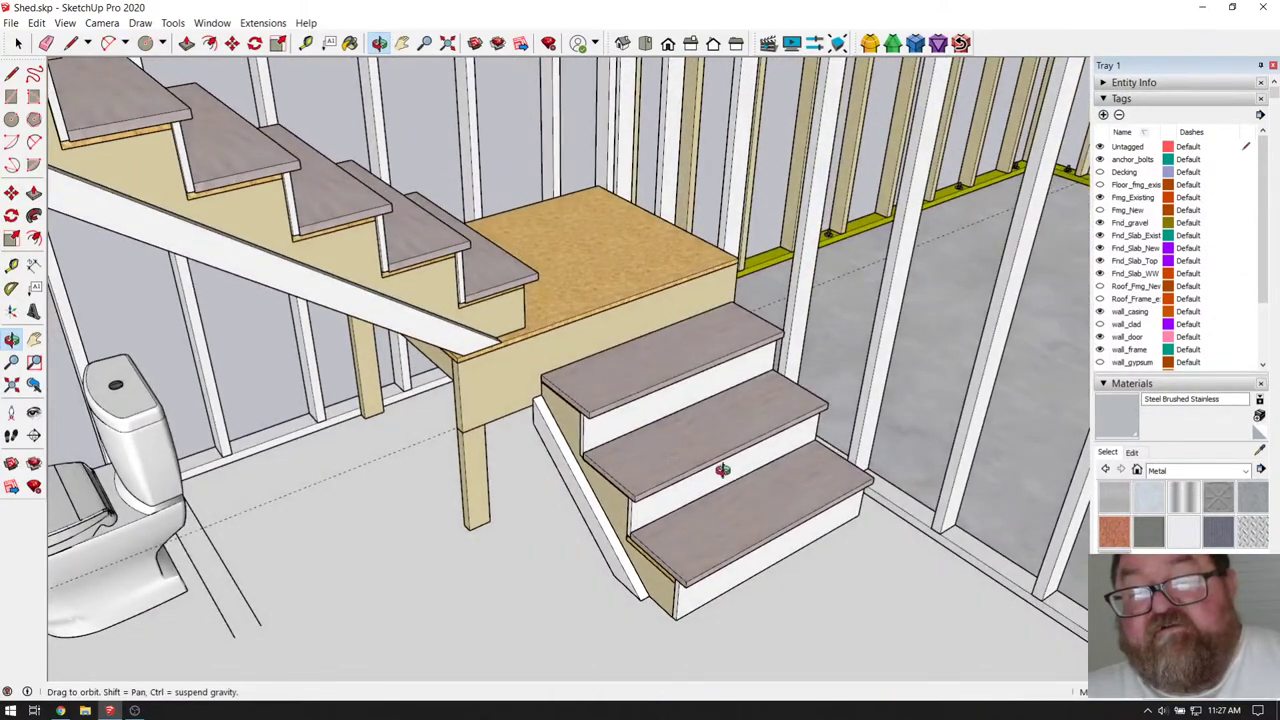
left_click_drag(722, 470, 318, 224)
left_click_drag(551, 293, 424, 346)
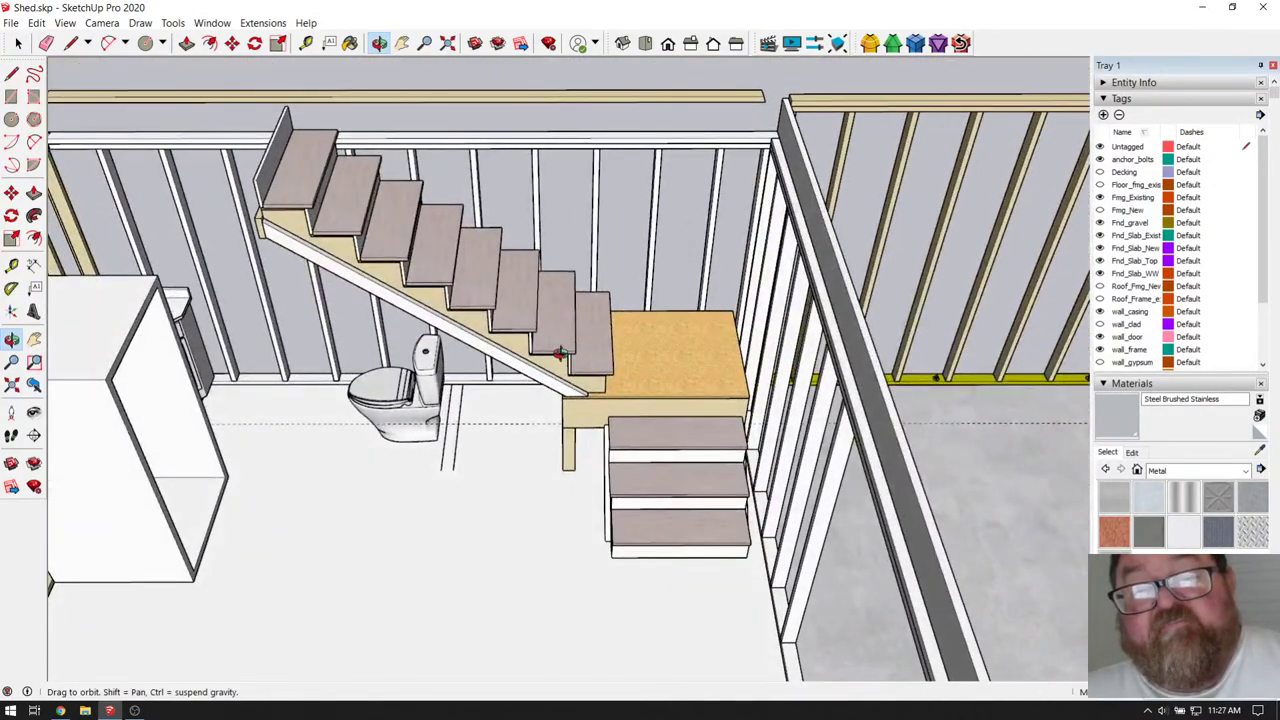
left_click_drag(562, 353, 700, 337)
scroll(636, 400, "up", 3)
scroll(671, 335, "up", 2)
scroll(671, 335, "down", 2)
scroll(635, 425, "up", 2)
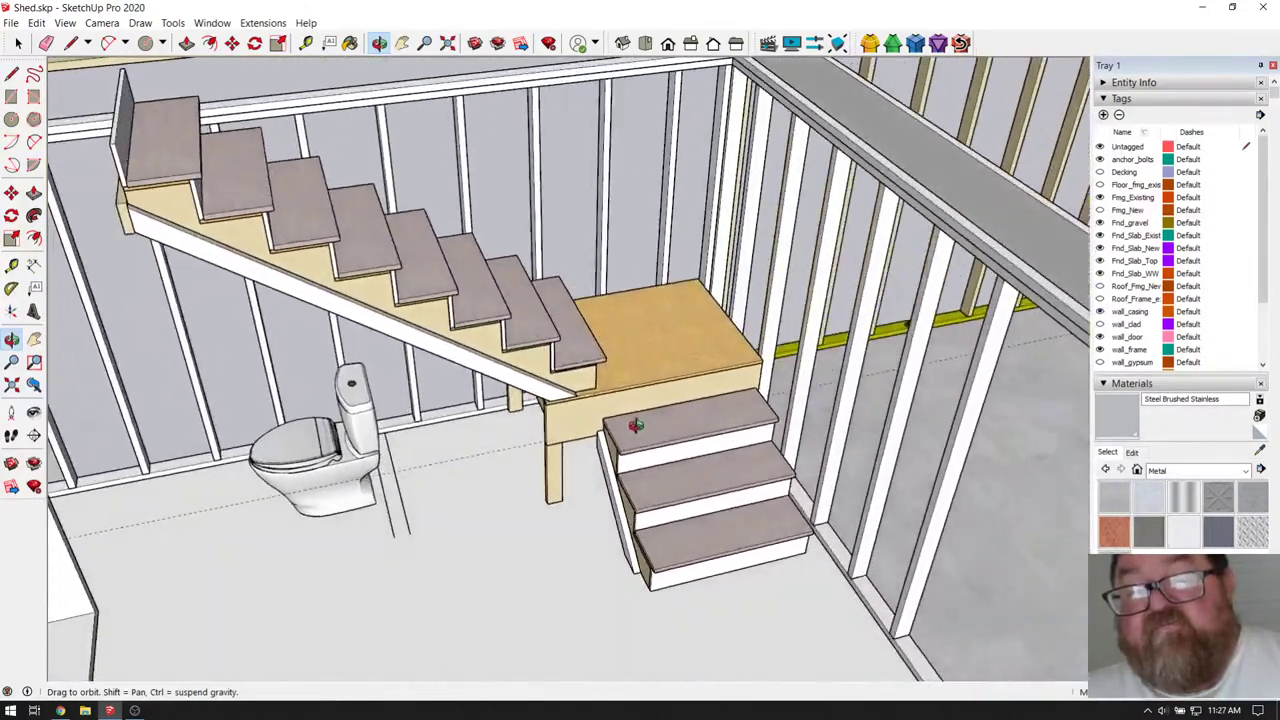
scroll(636, 425, "down", 2)
left_click_drag(636, 425, 551, 366)
scroll(648, 465, "down", 1)
scroll(612, 433, "up", 2)
scroll(612, 433, "down", 2)
scroll(551, 366, "up", 2)
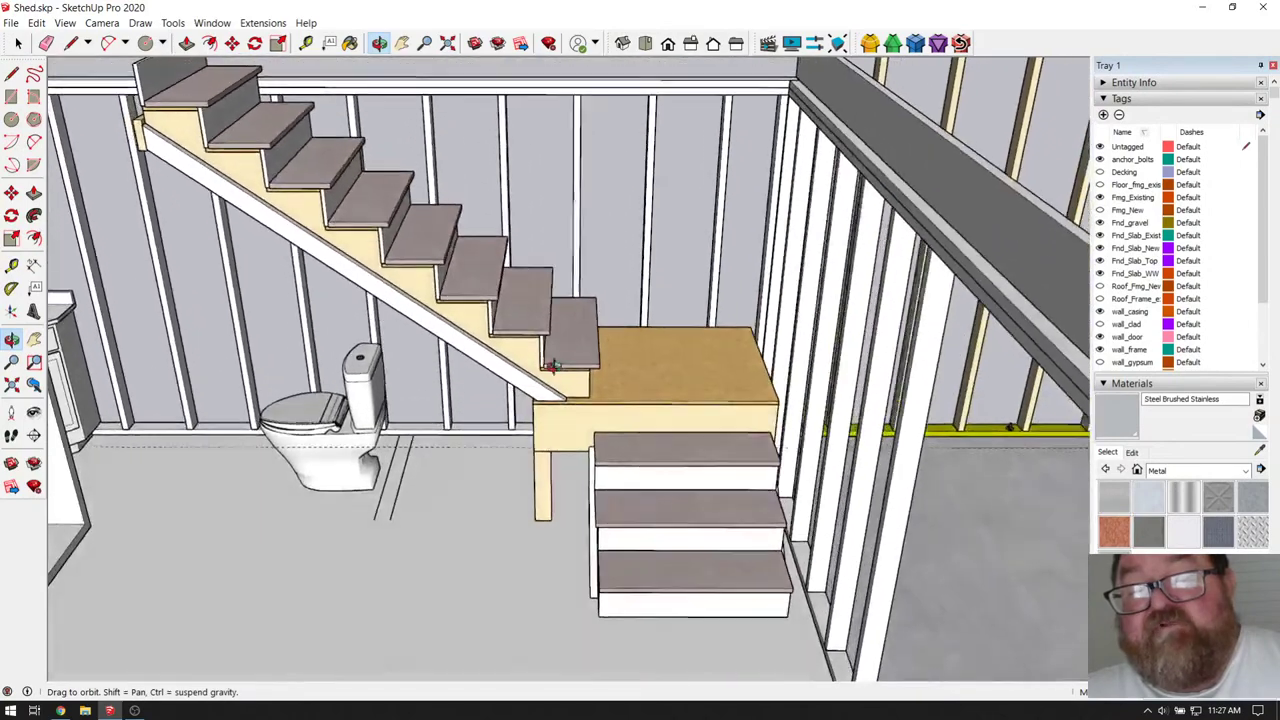
scroll(640, 443, "down", 2)
left_click_drag(640, 443, 631, 366)
scroll(648, 336, "up", 2)
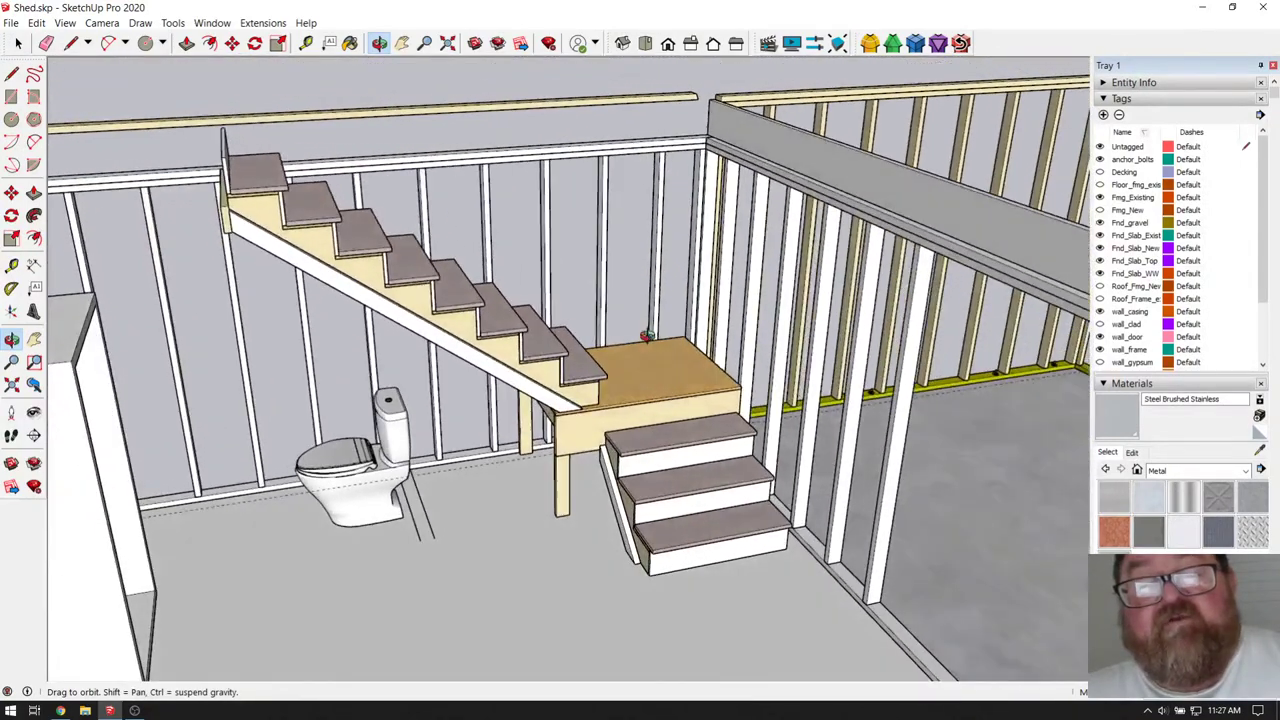
left_click(18, 43)
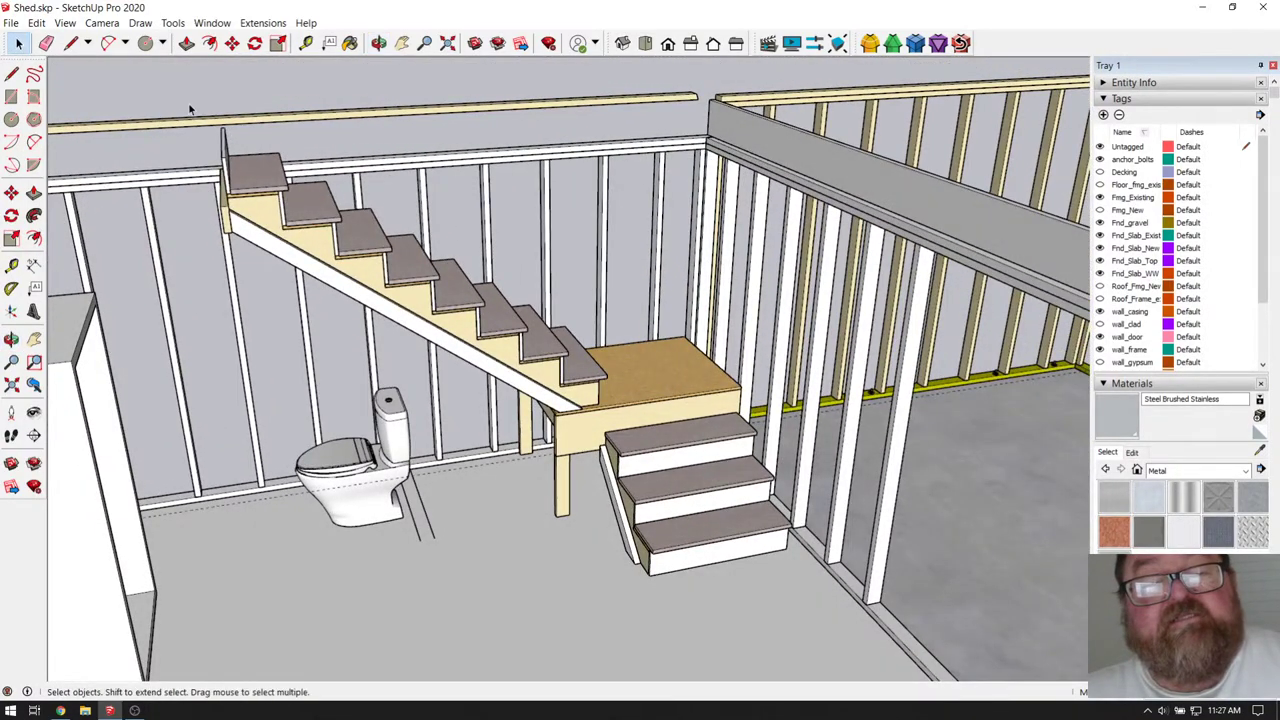
left_click_drag(189, 100, 614, 428)
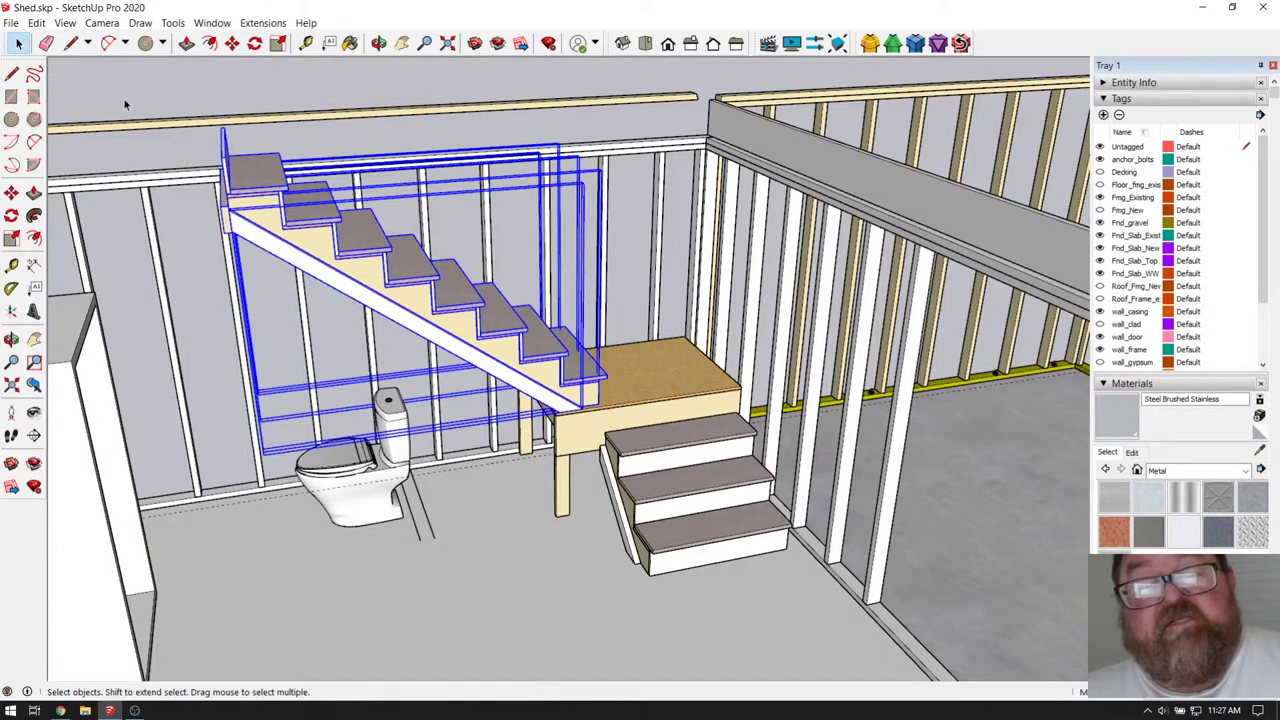
- Cut the upper stairs and paste them in place inside the lower stair group
left_click(36, 22)
left_click(52, 74)
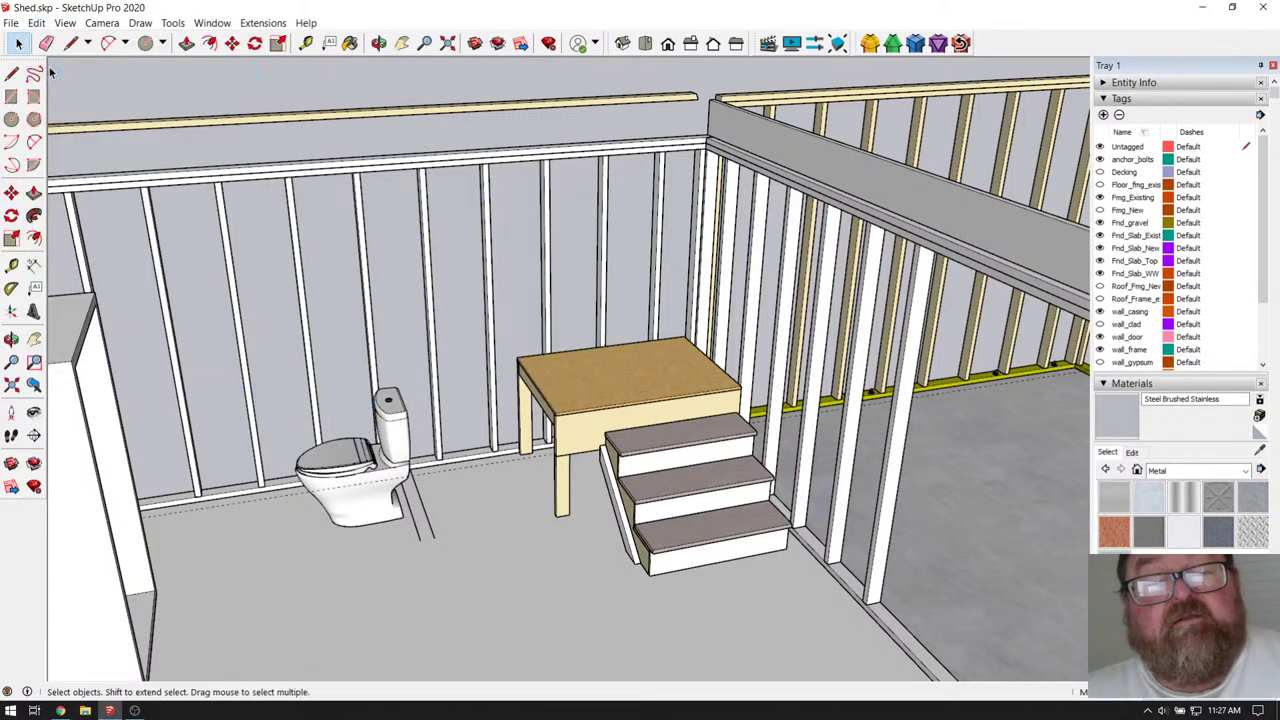
double_click(660, 437)
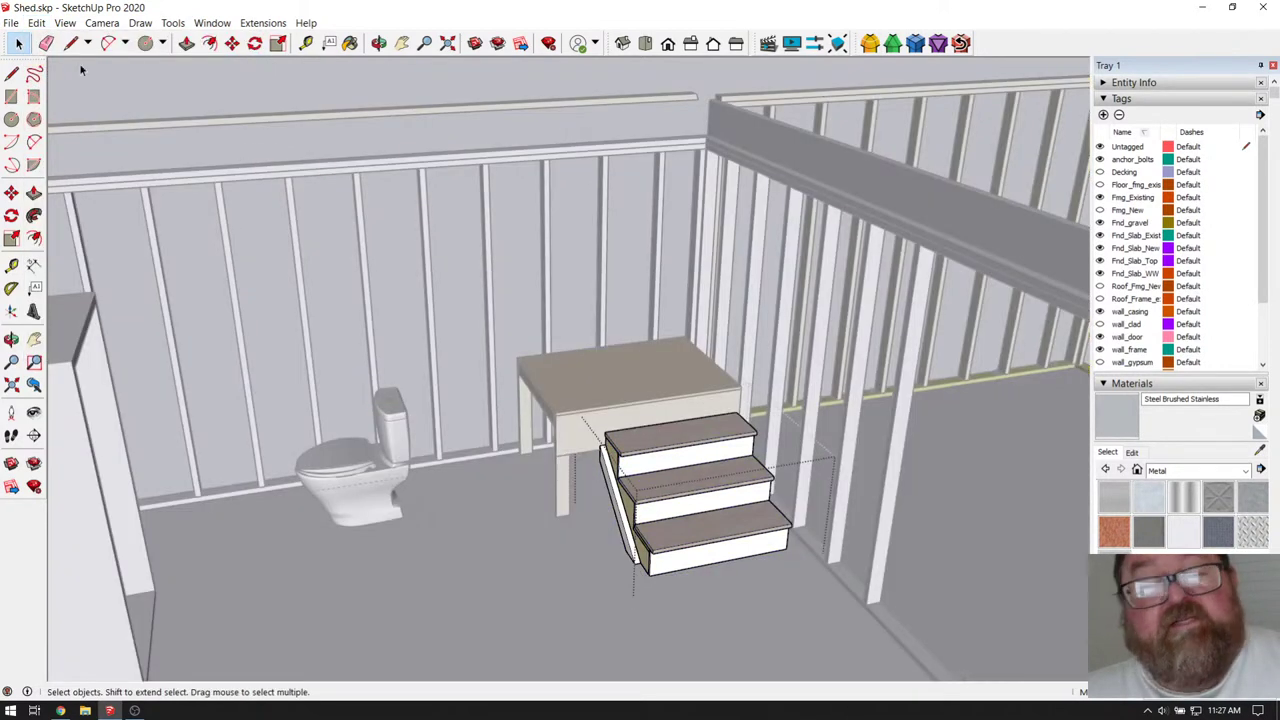
left_click(36, 22)
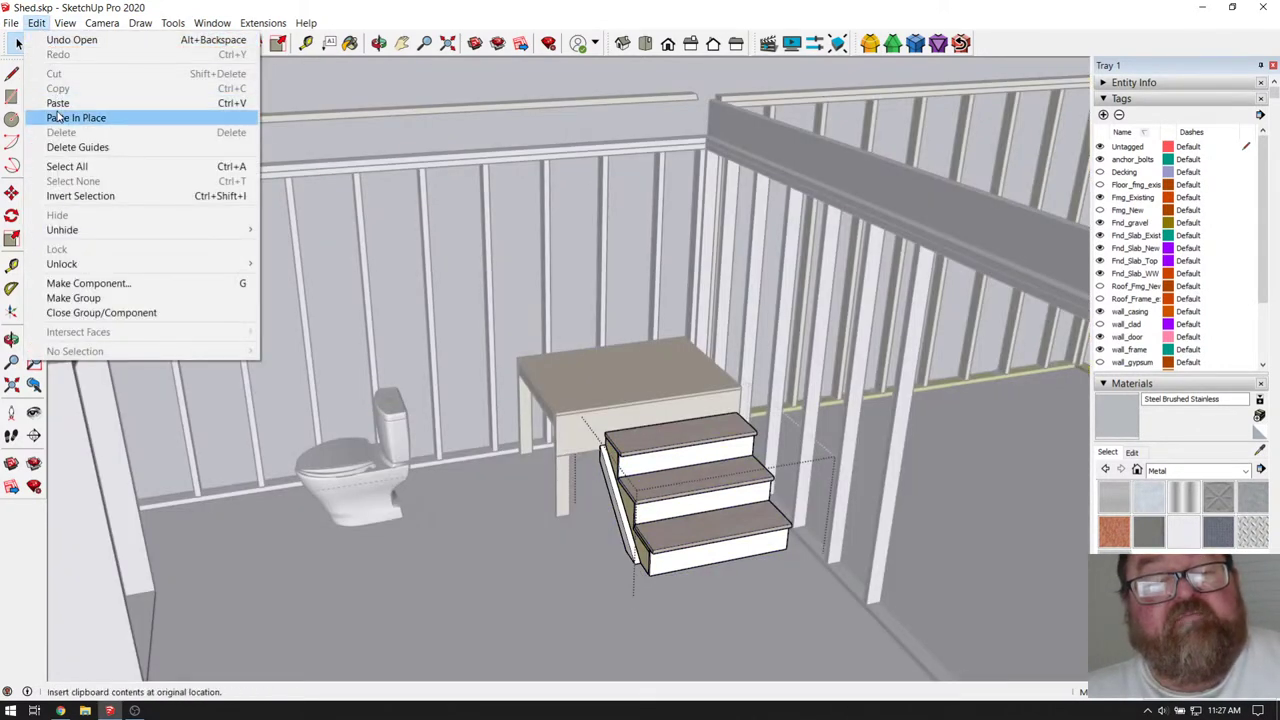
left_click(58, 118)
left_click(165, 91)
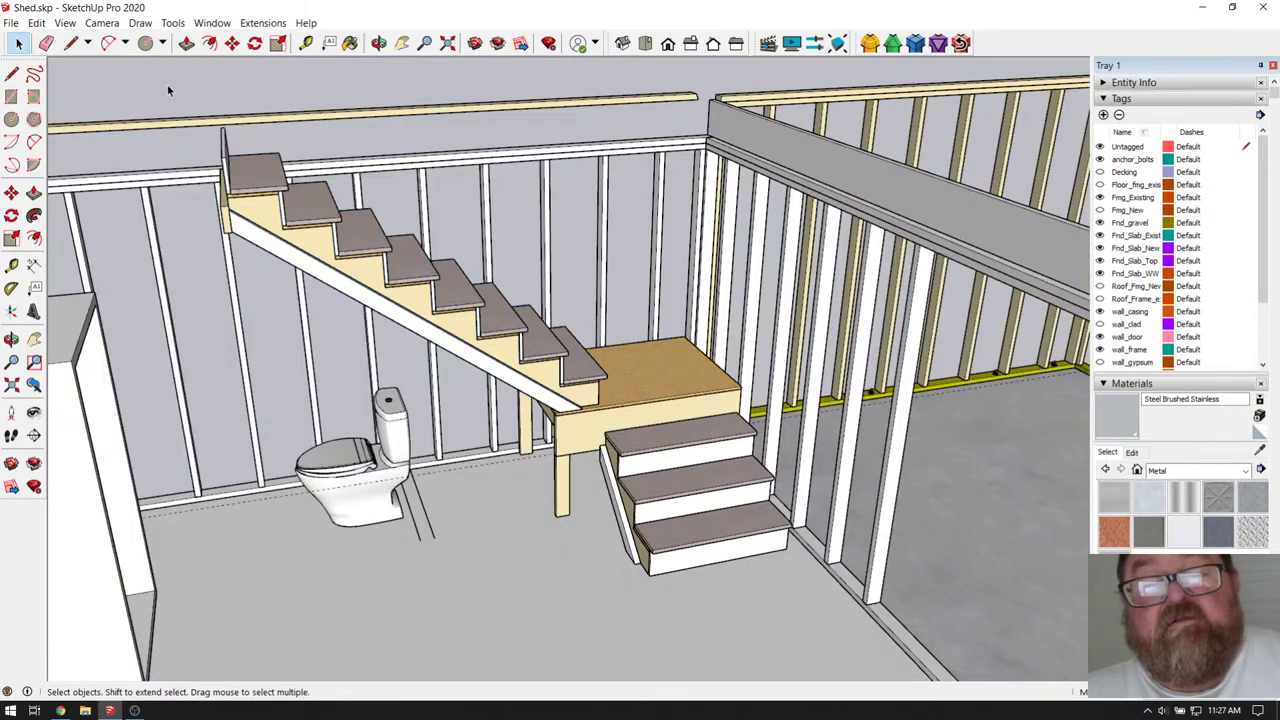
- Move the combined staircase group to a new position and inspect it
left_click(670, 472)
left_click(232, 43)
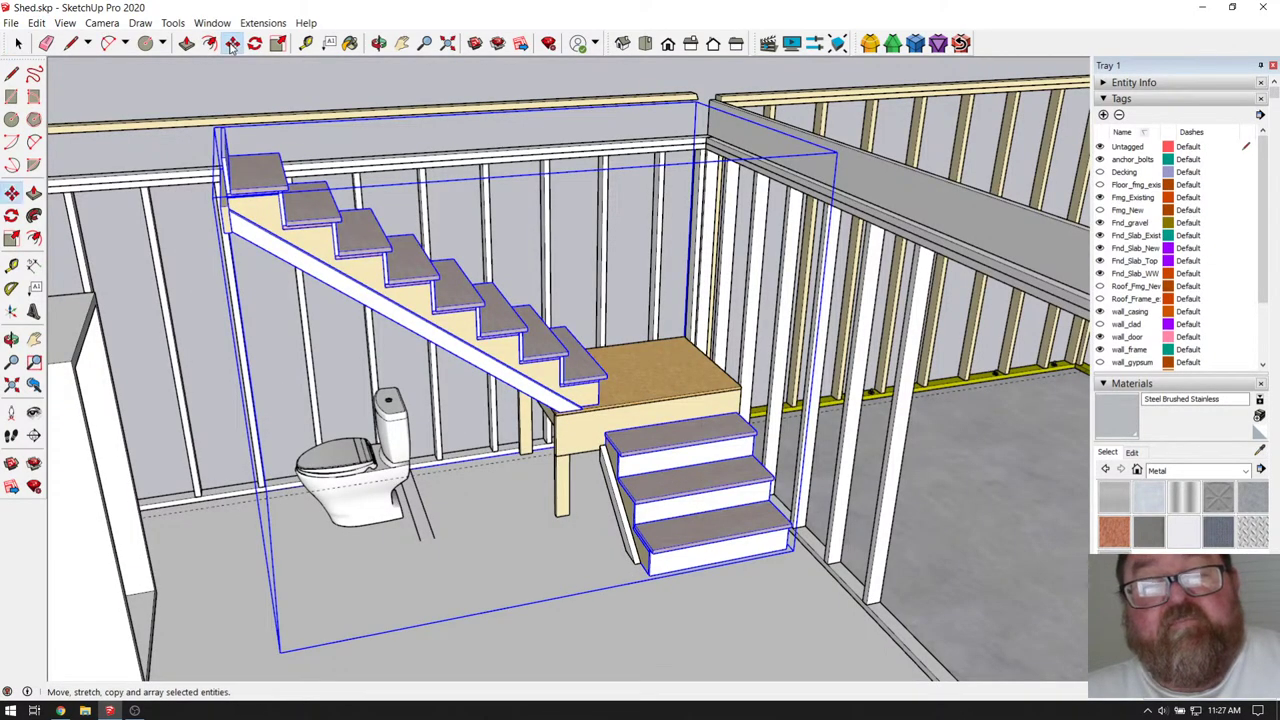
left_click(532, 484)
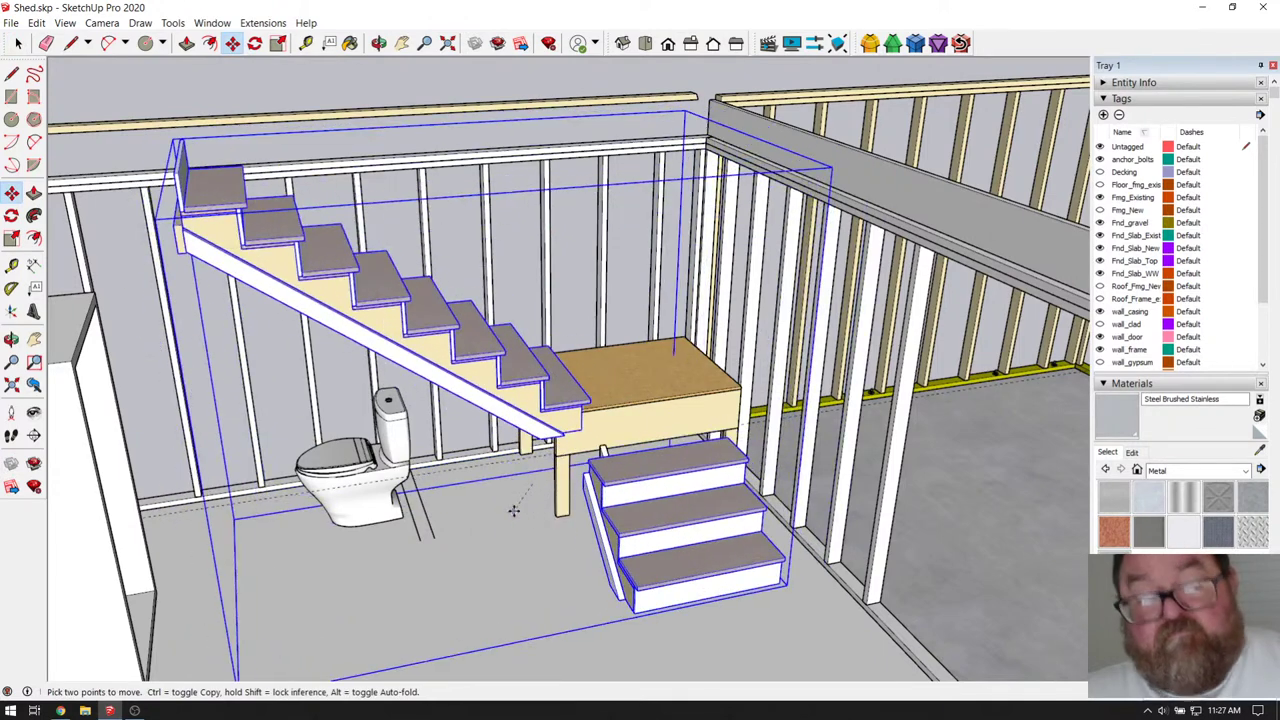
left_click(513, 511)
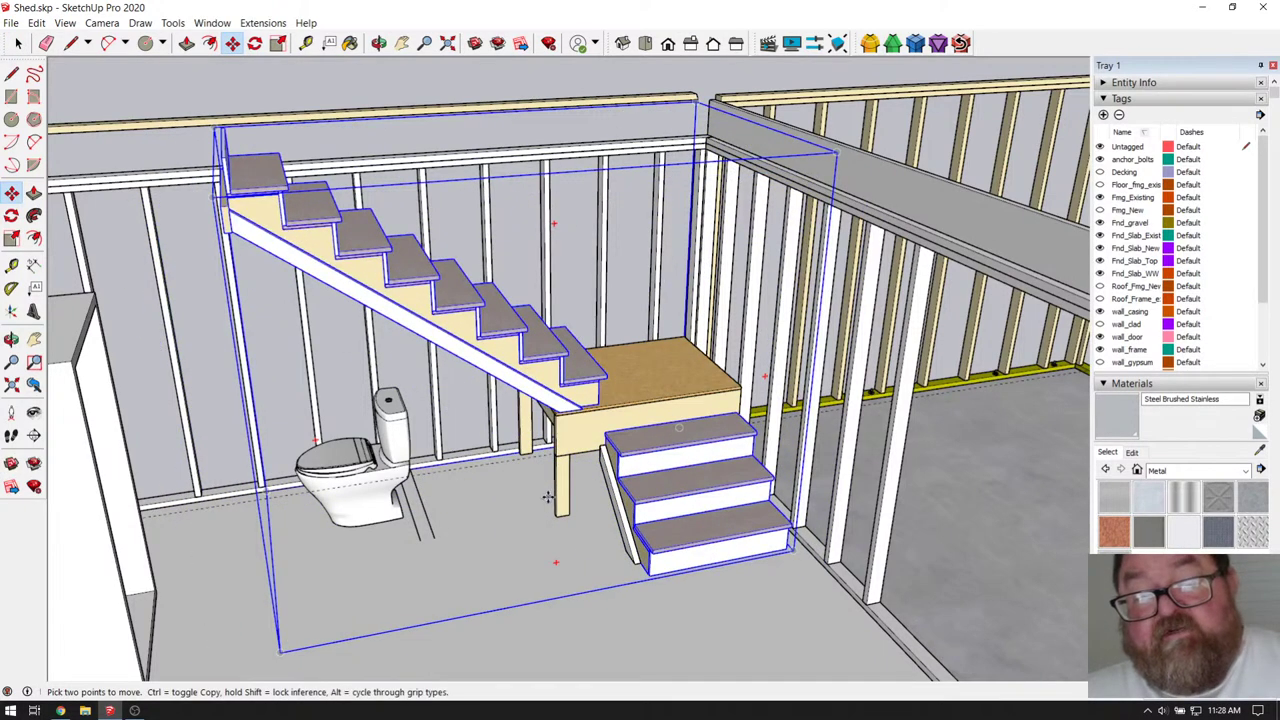
left_click(379, 43)
left_click_drag(637, 407, 669, 516)
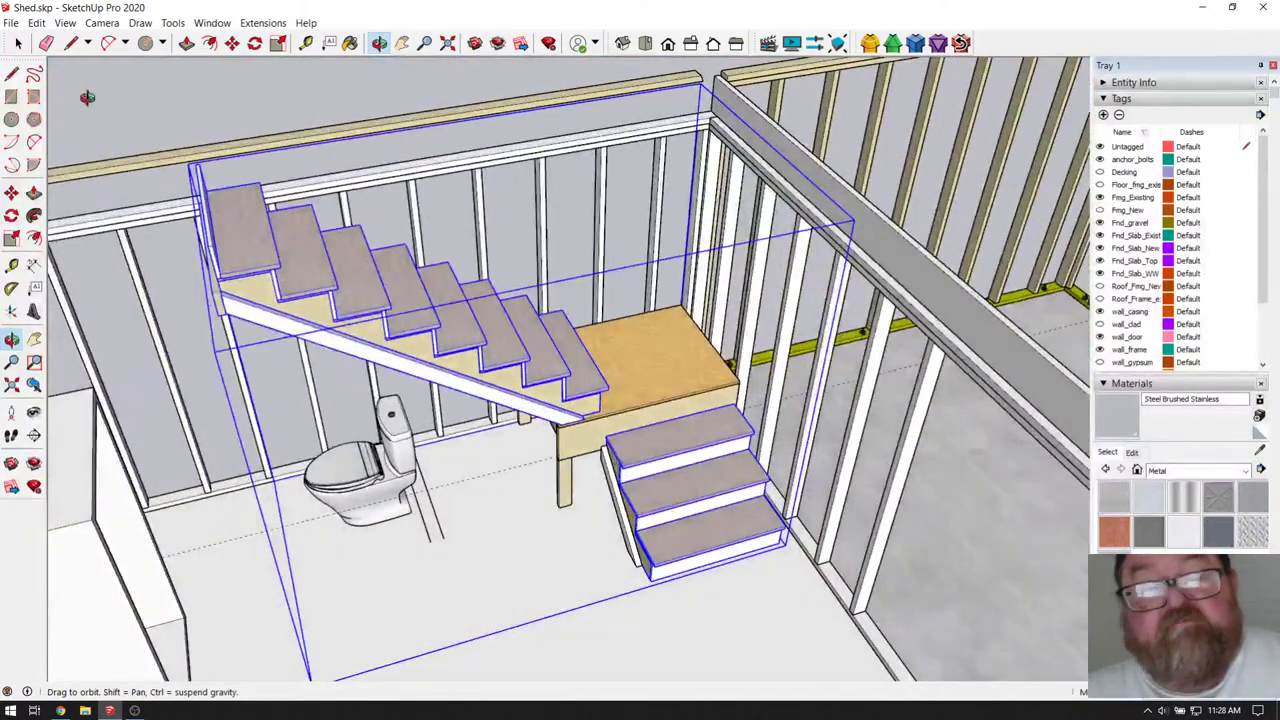
left_click(18, 43)
double_click(632, 457)
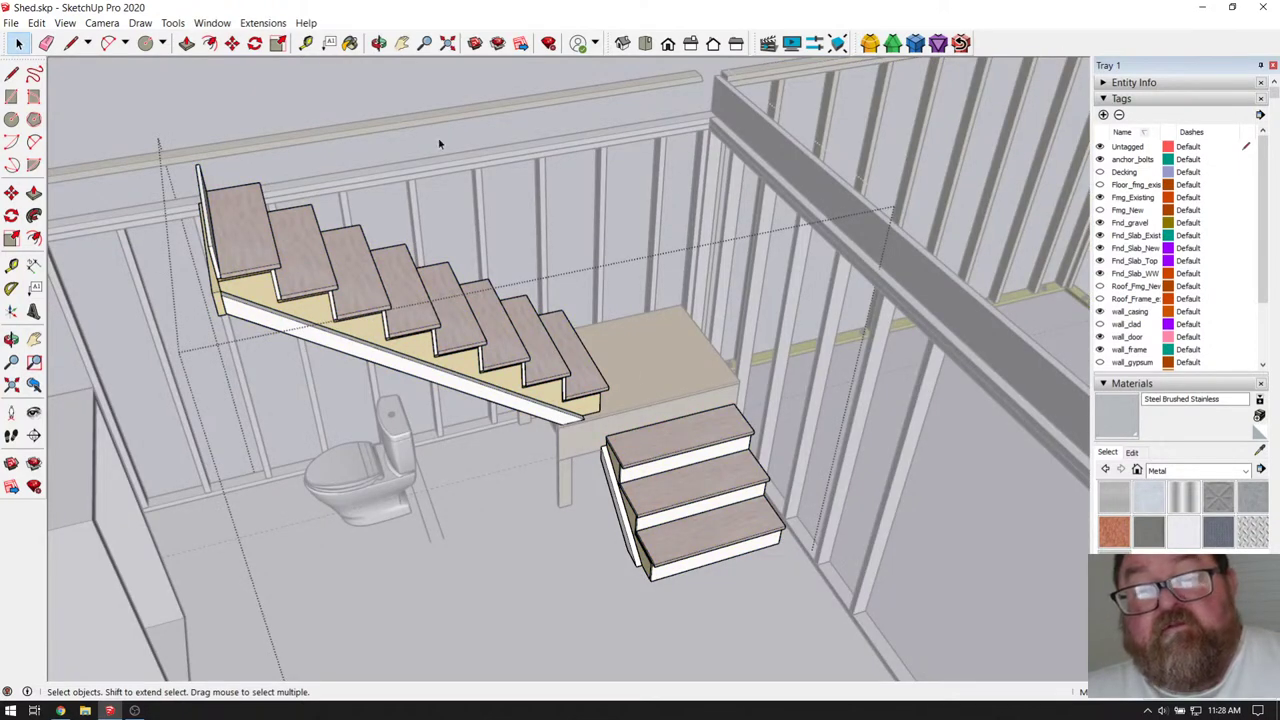
left_click(116, 104)
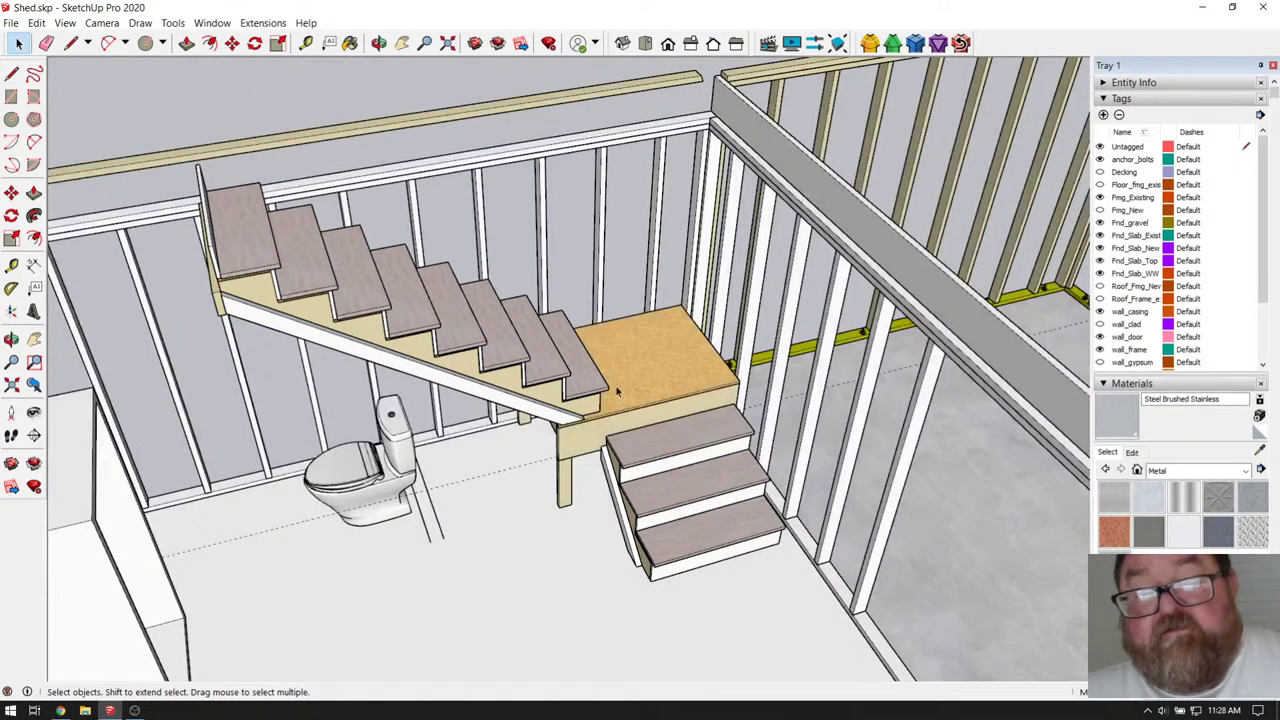
- Select the orange landing box and start a move, then cancel it
left_click(633, 387)
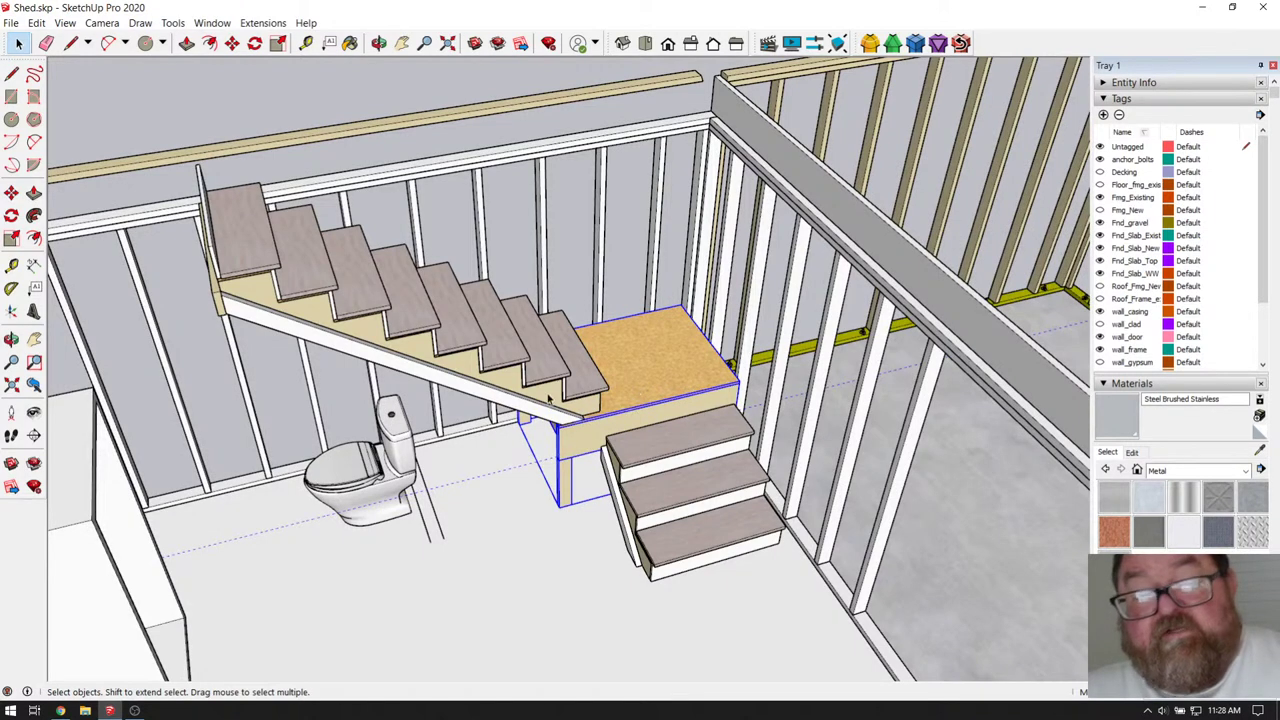
left_click(232, 43)
left_click(497, 478)
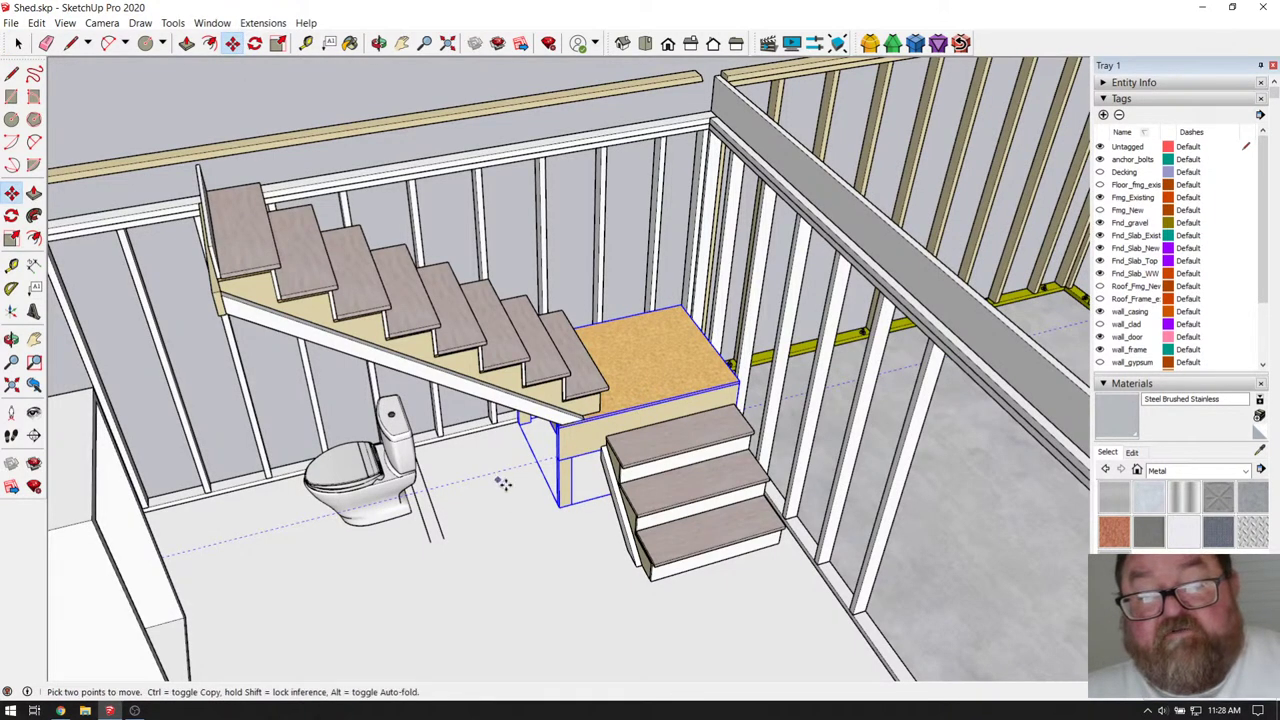
key("Escape")
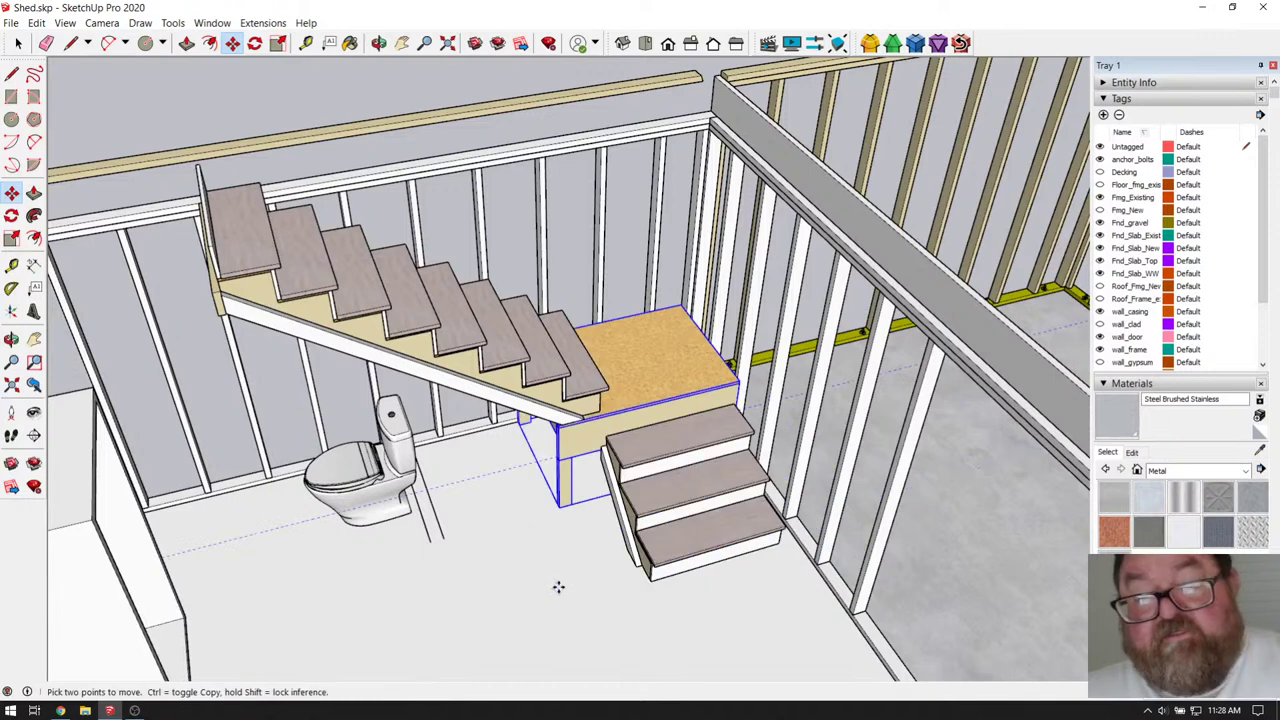
left_click(18, 43)
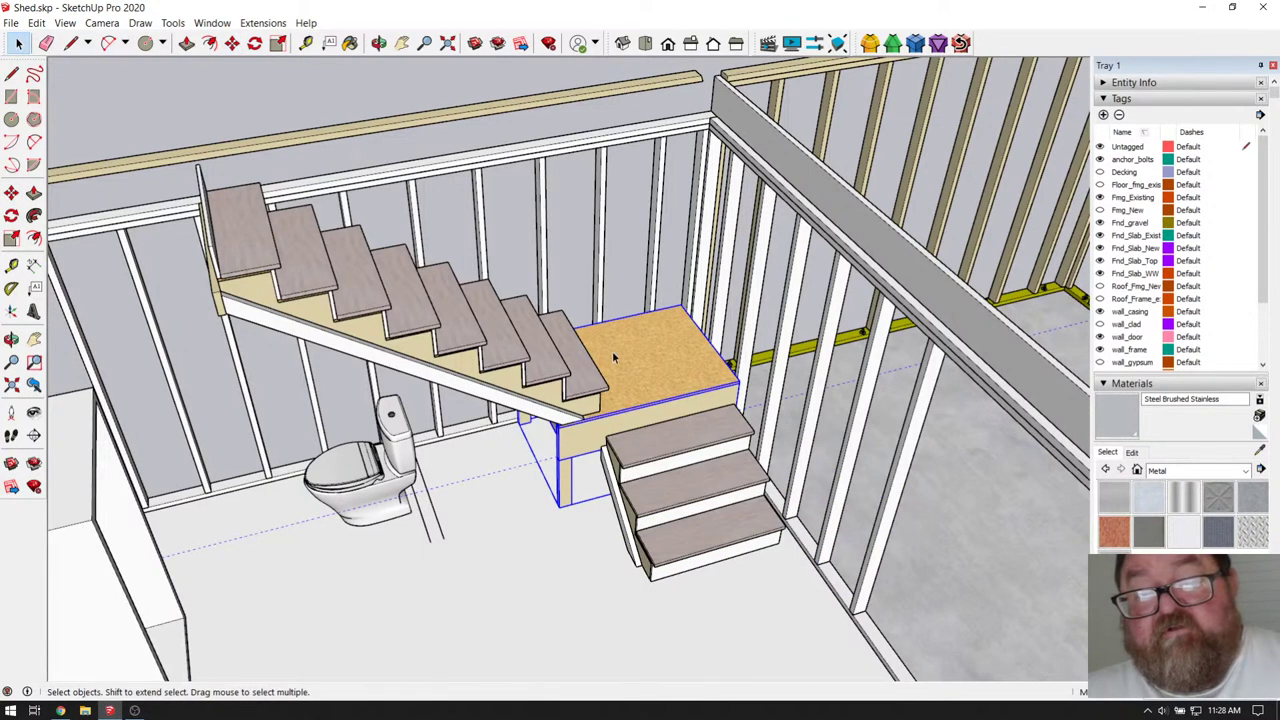
- Cut the landing box and paste it in place inside the stairs group
left_click(36, 22)
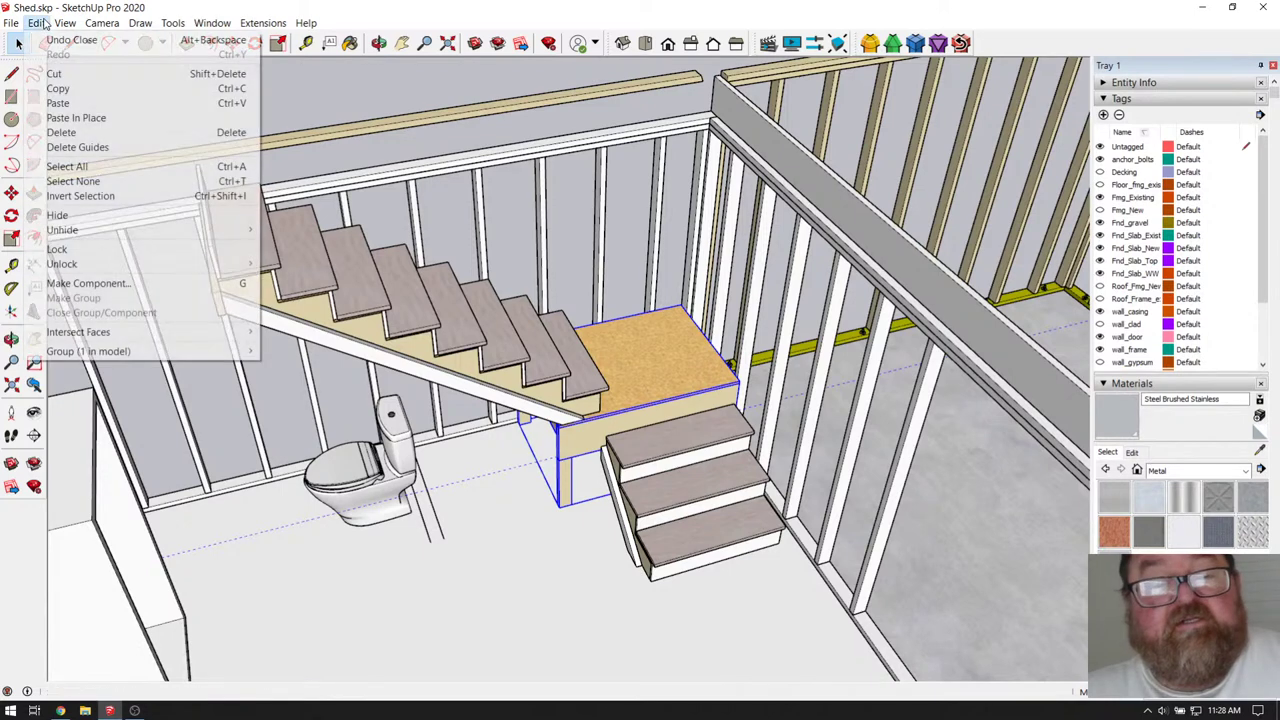
left_click(55, 74)
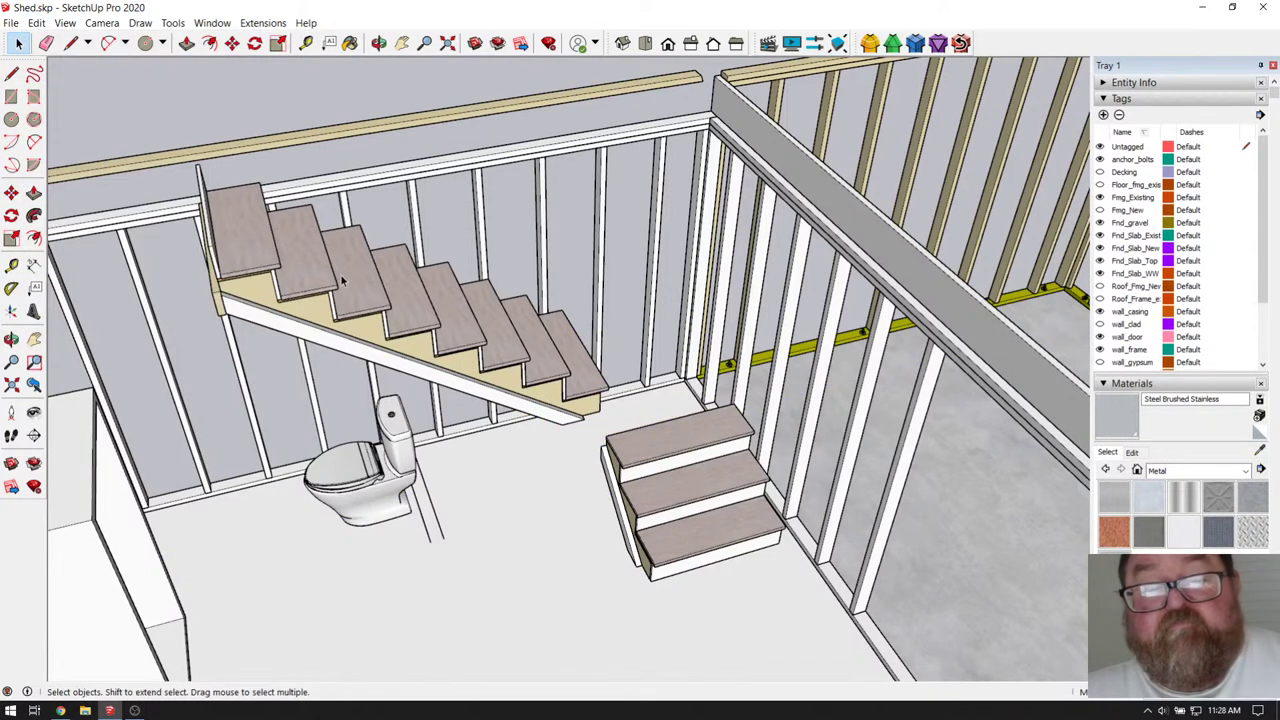
double_click(340, 280)
left_click(36, 22)
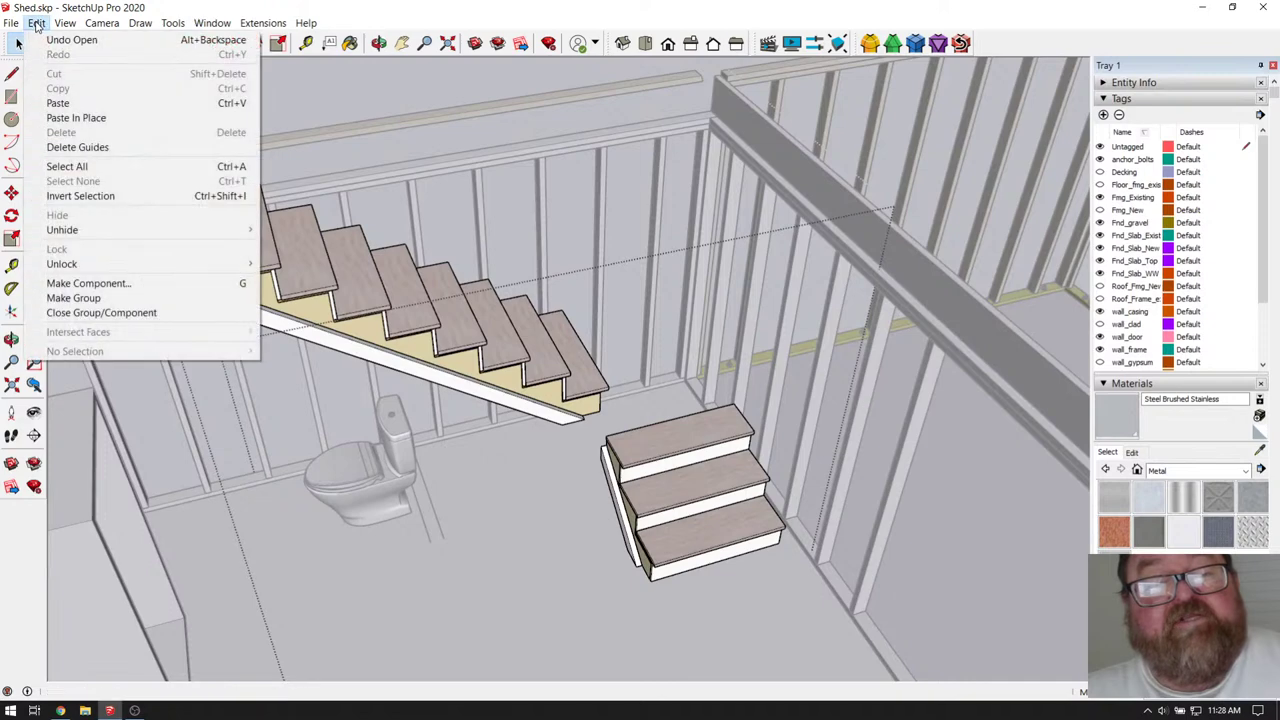
left_click(76, 118)
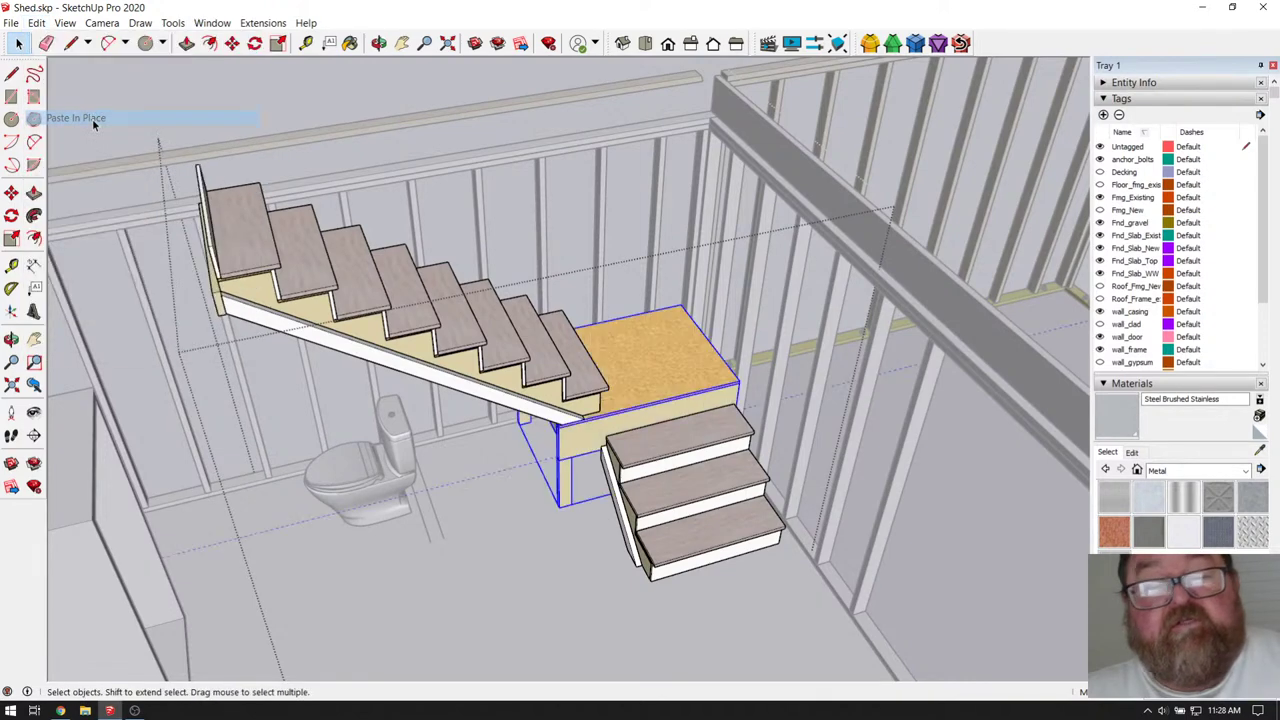
left_click(169, 96)
scroll(390, 272, "down", 2)
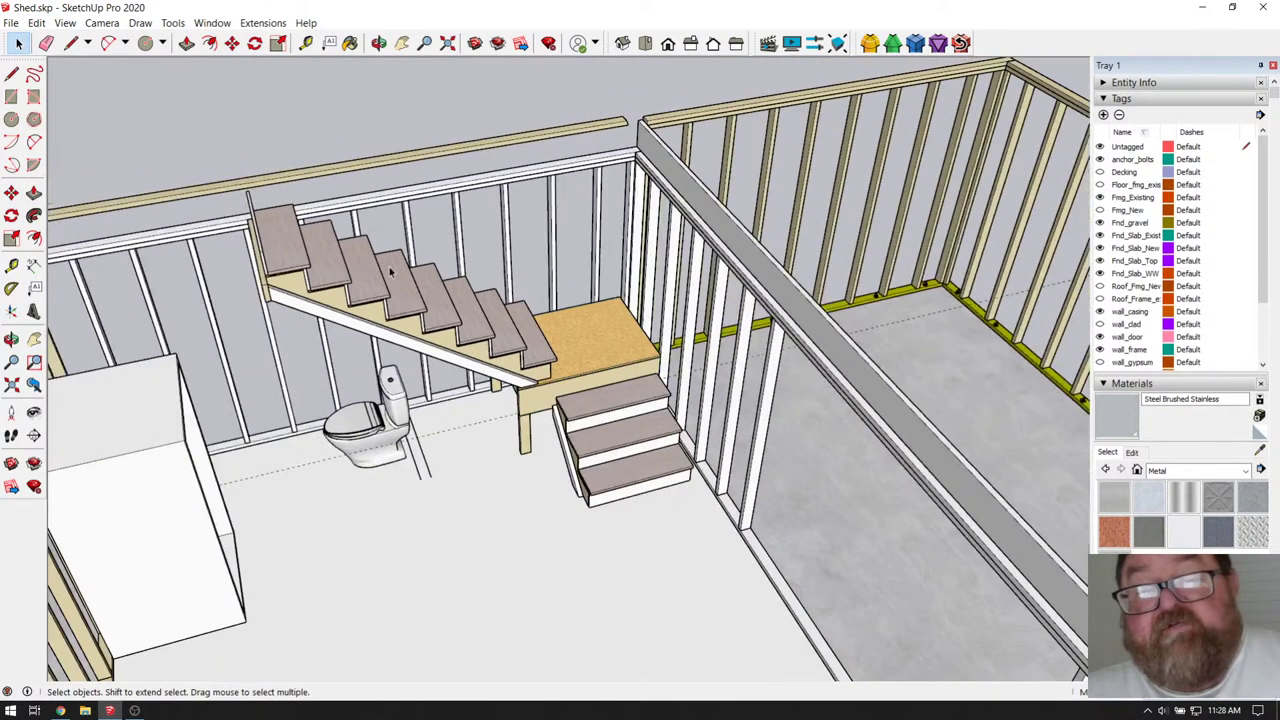
left_click(608, 420)
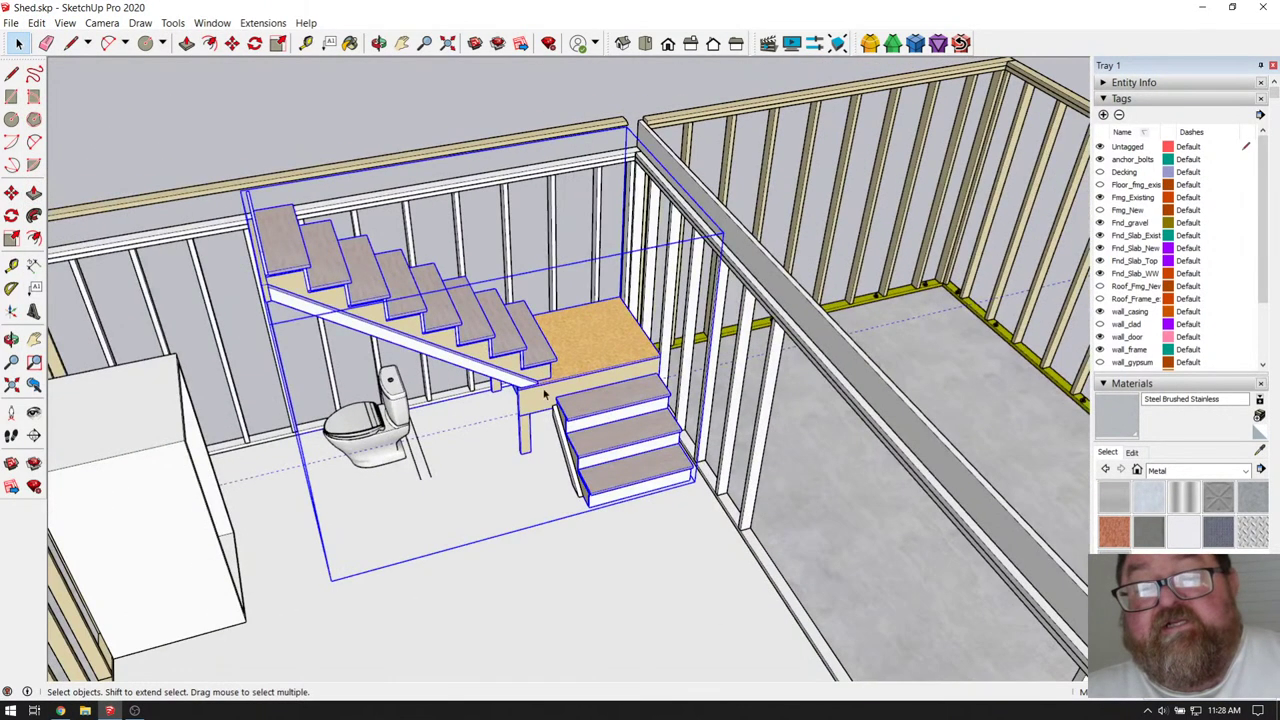
- Move the staircase group to a new spot
left_click(232, 43)
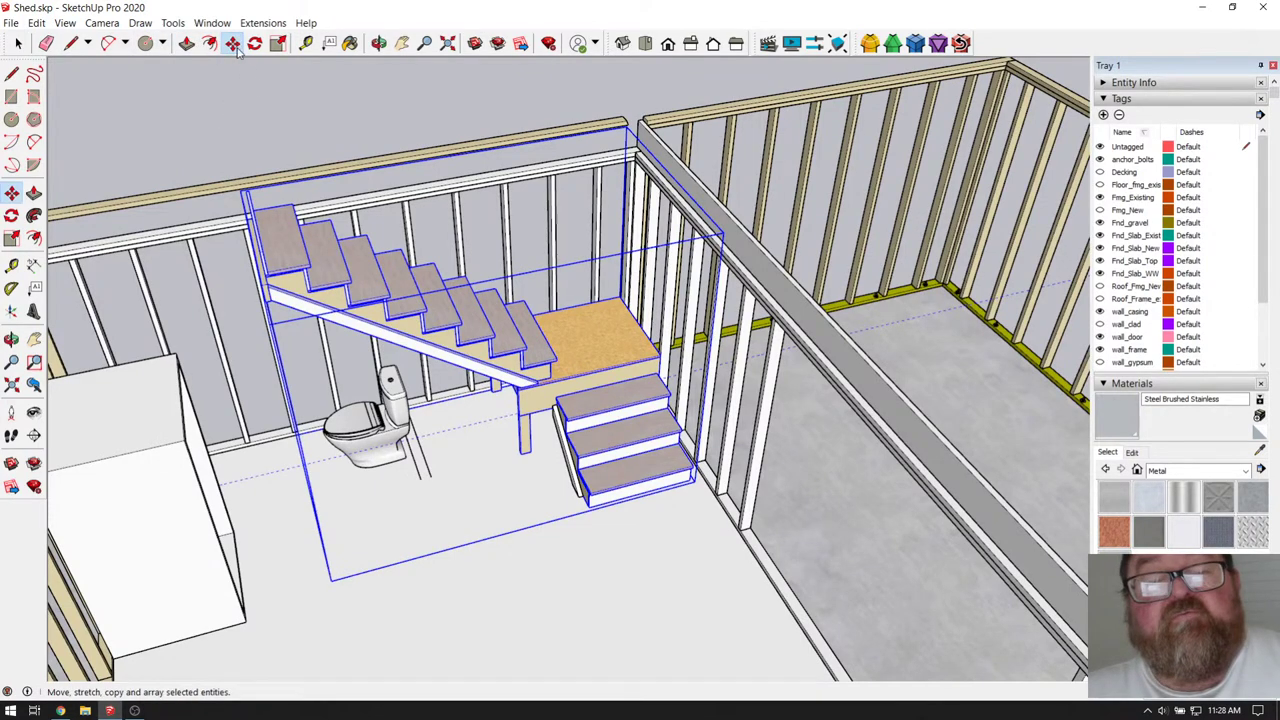
left_click(458, 434)
left_click(443, 518)
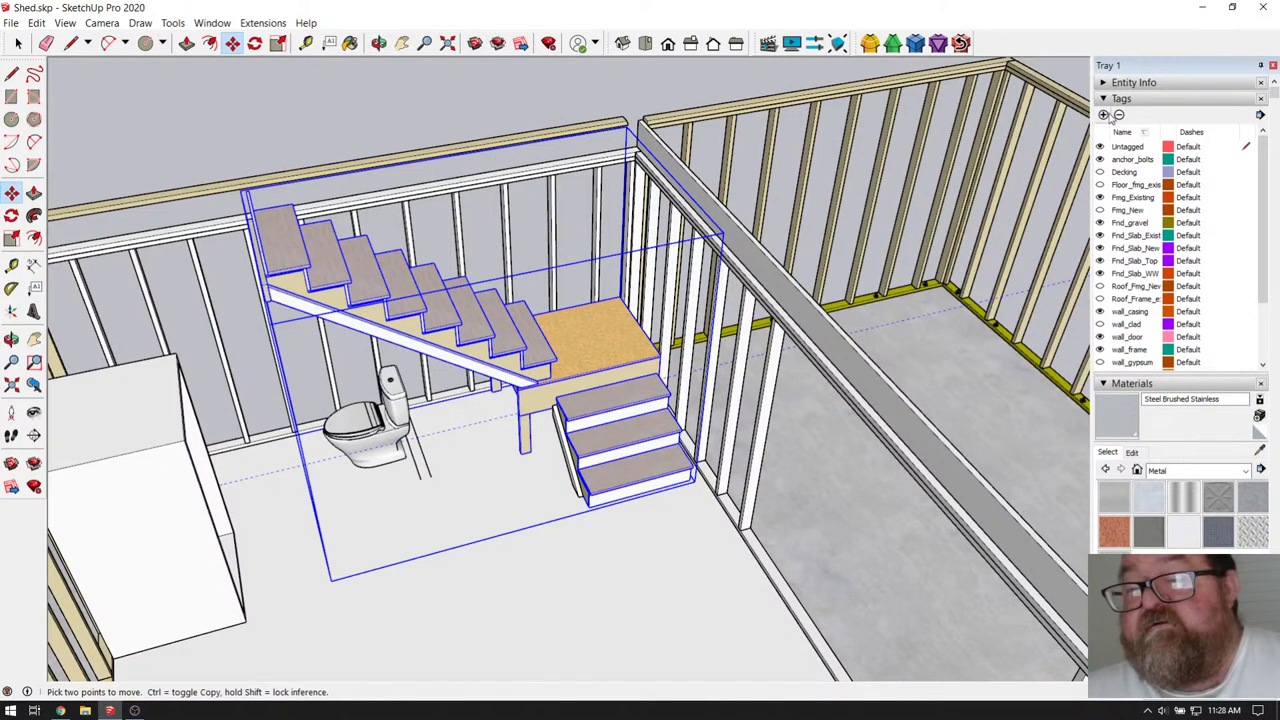
- Add a new tag in the Tags panel and rename Tag1 to Stair_new
left_click(1105, 114)
scroll(1148, 265, "down", 3)
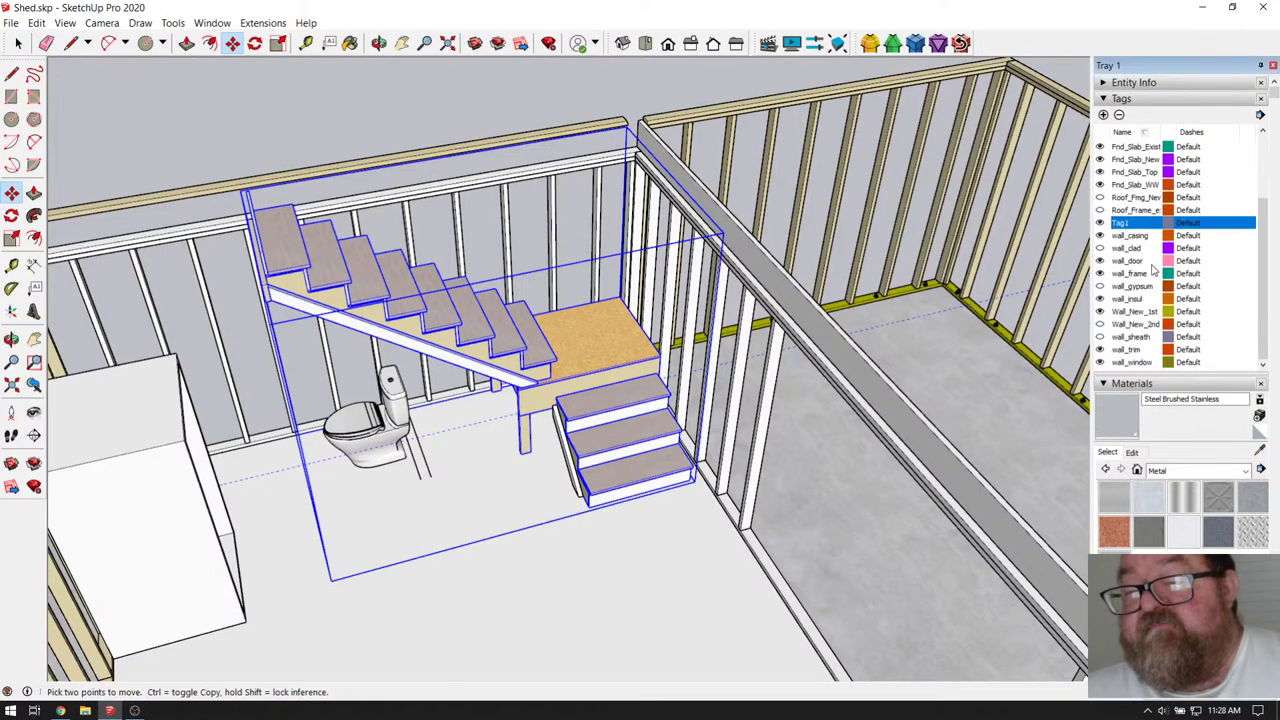
scroll(1139, 303, "up", 3)
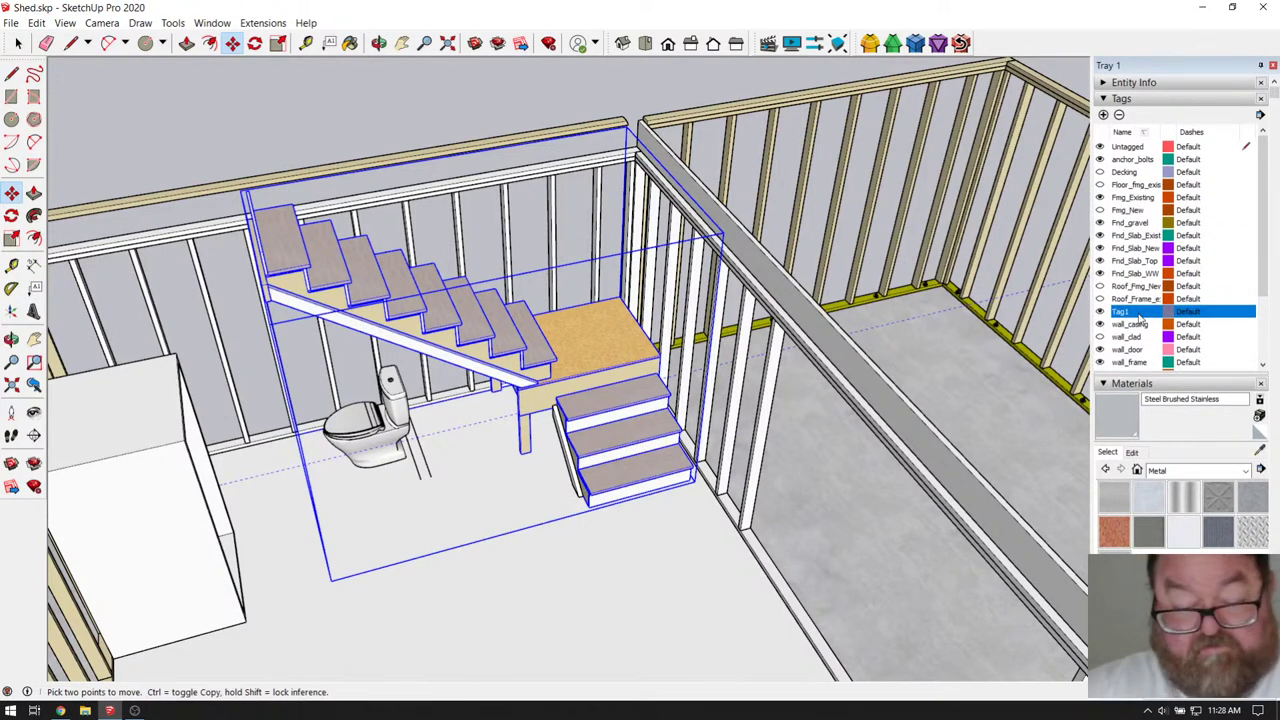
key("space")
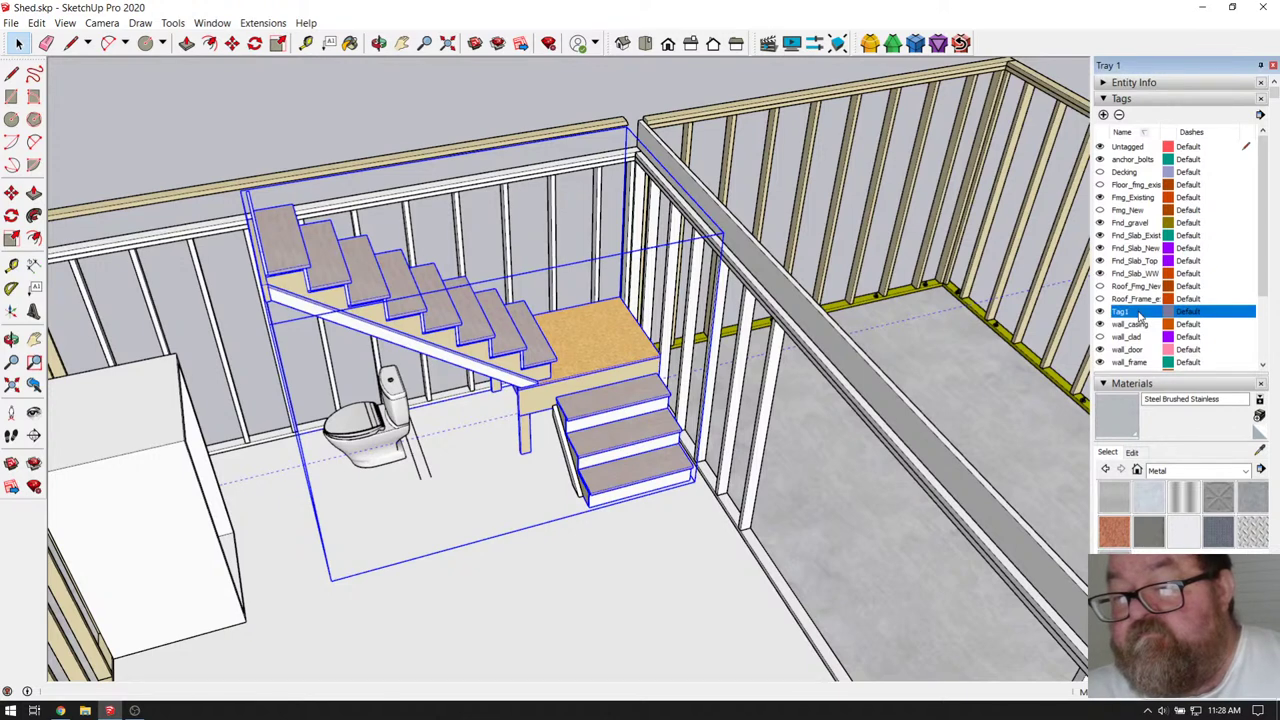
double_click(1139, 315)
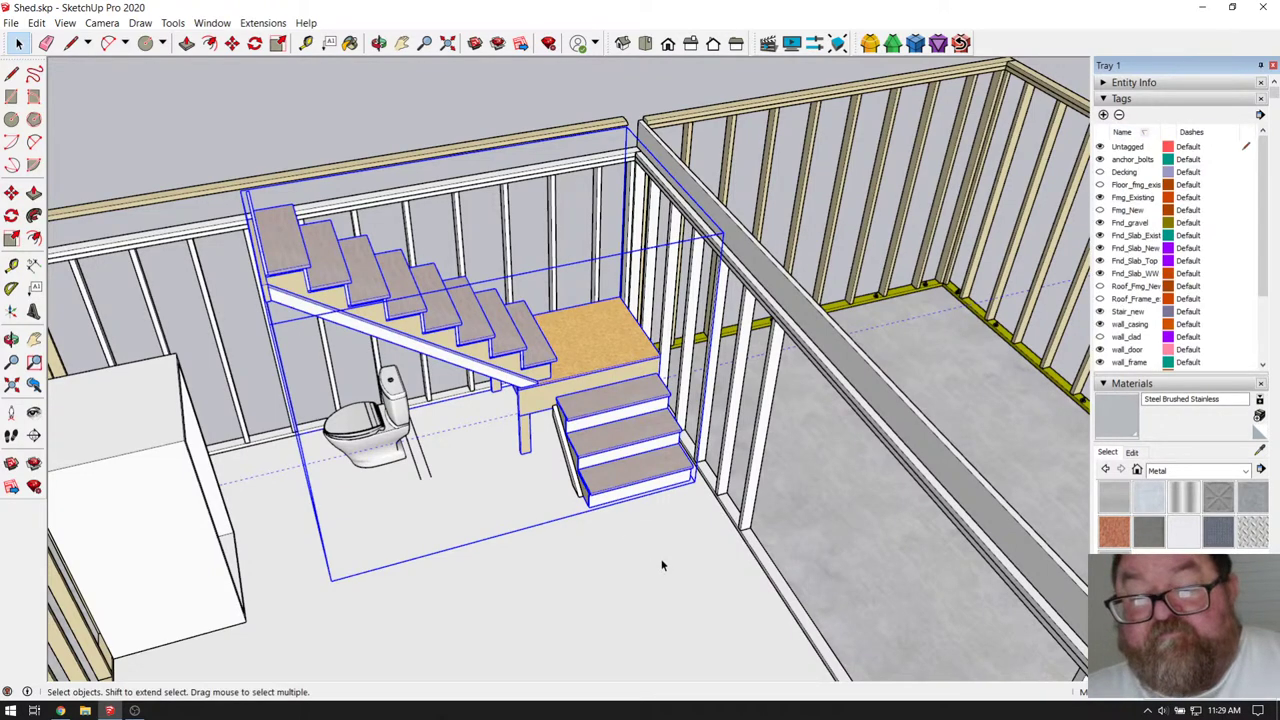
- Orbit to view the stairs from the other side and open the stair group for editing
key("ctrl+t")
middle_click_drag(661, 565, 489, 139)
key("o")
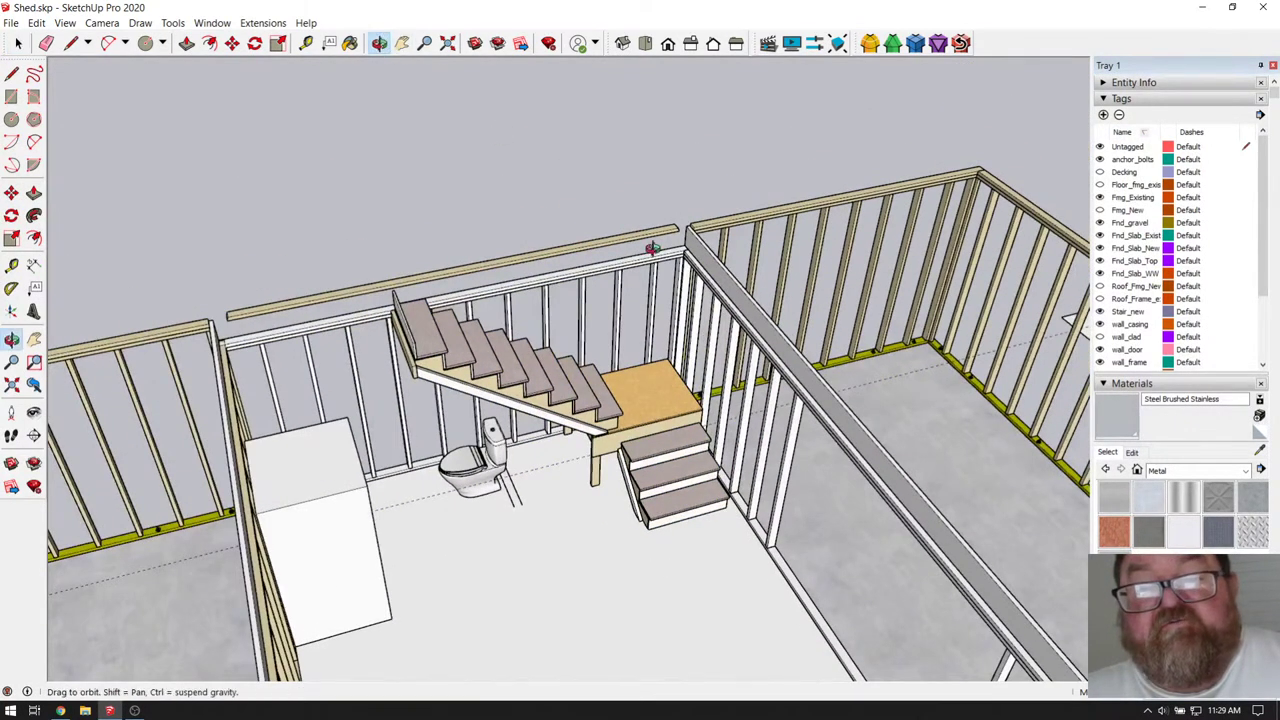
left_click_drag(651, 248, 550, 383)
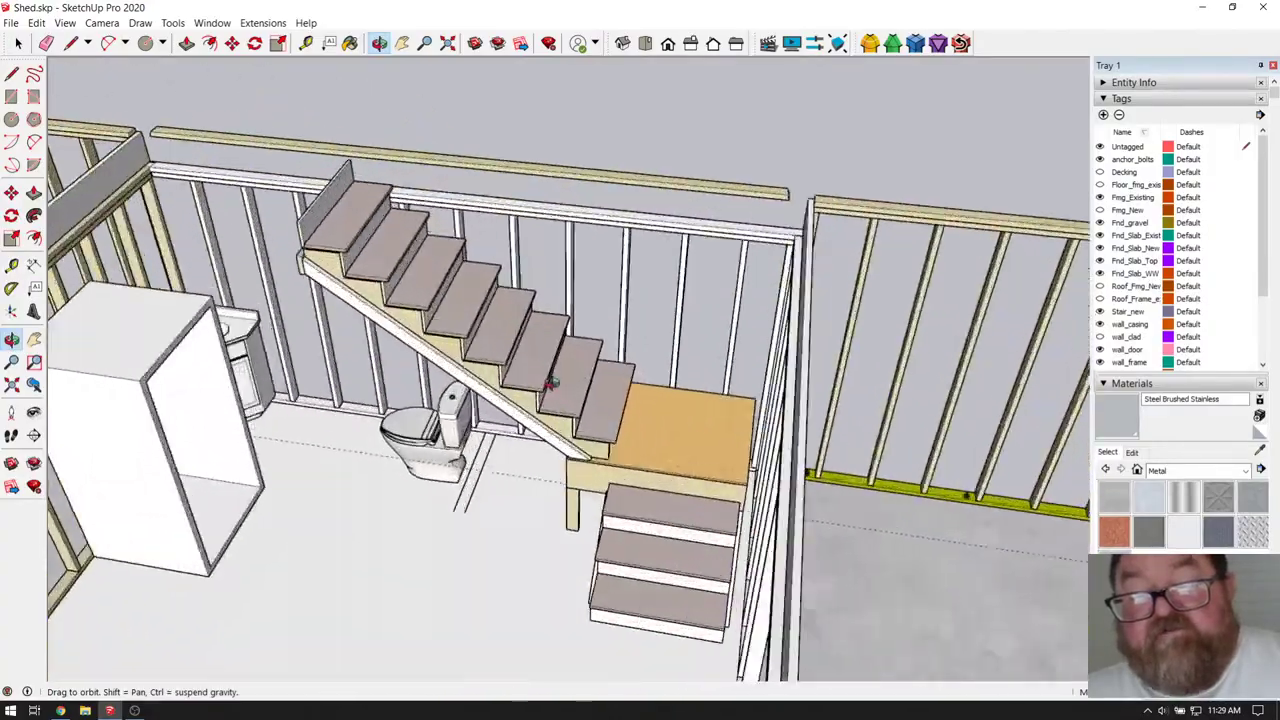
scroll(550, 383, "up", 10)
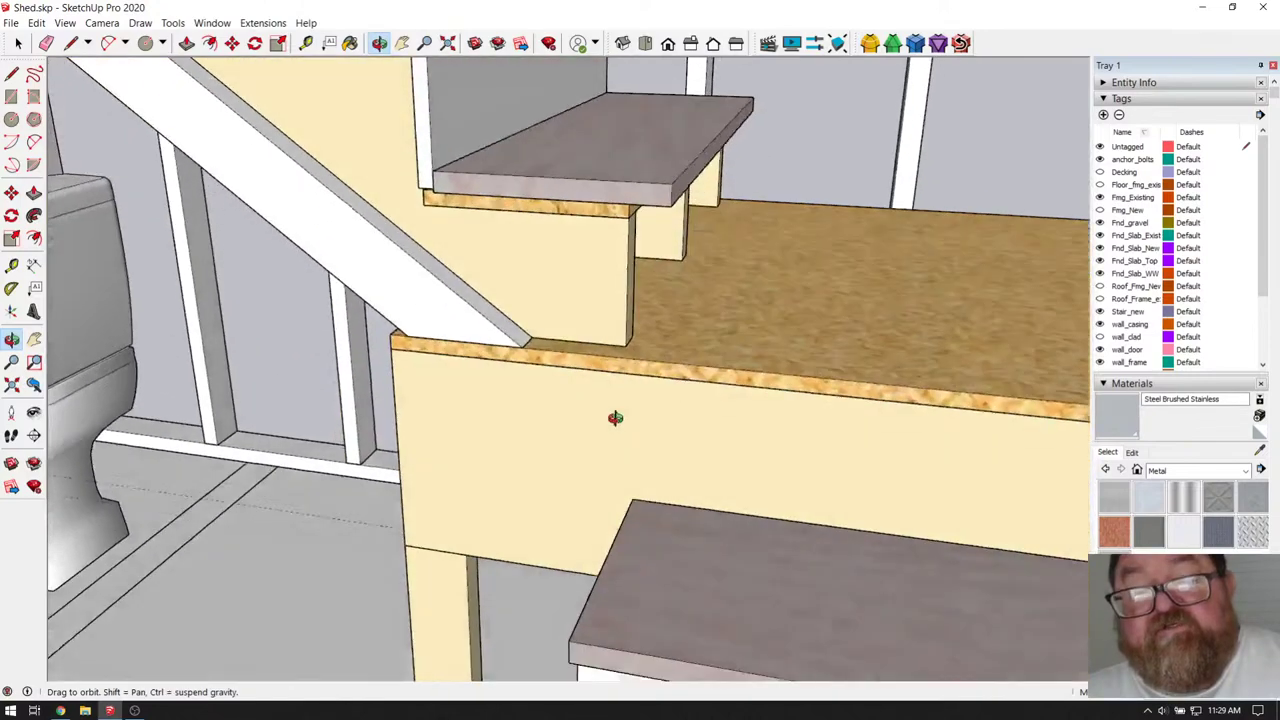
scroll(617, 430, "down", 6)
scroll(760, 440, "up", 5)
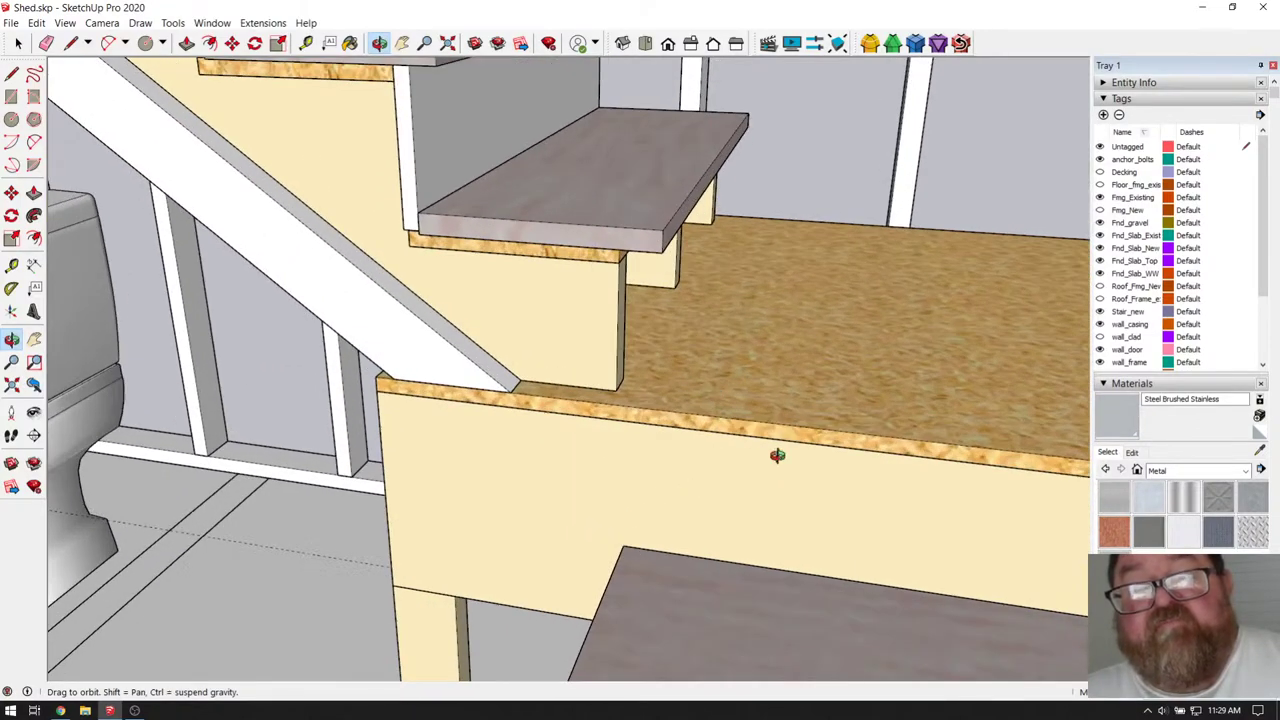
key("space")
left_click(410, 149)
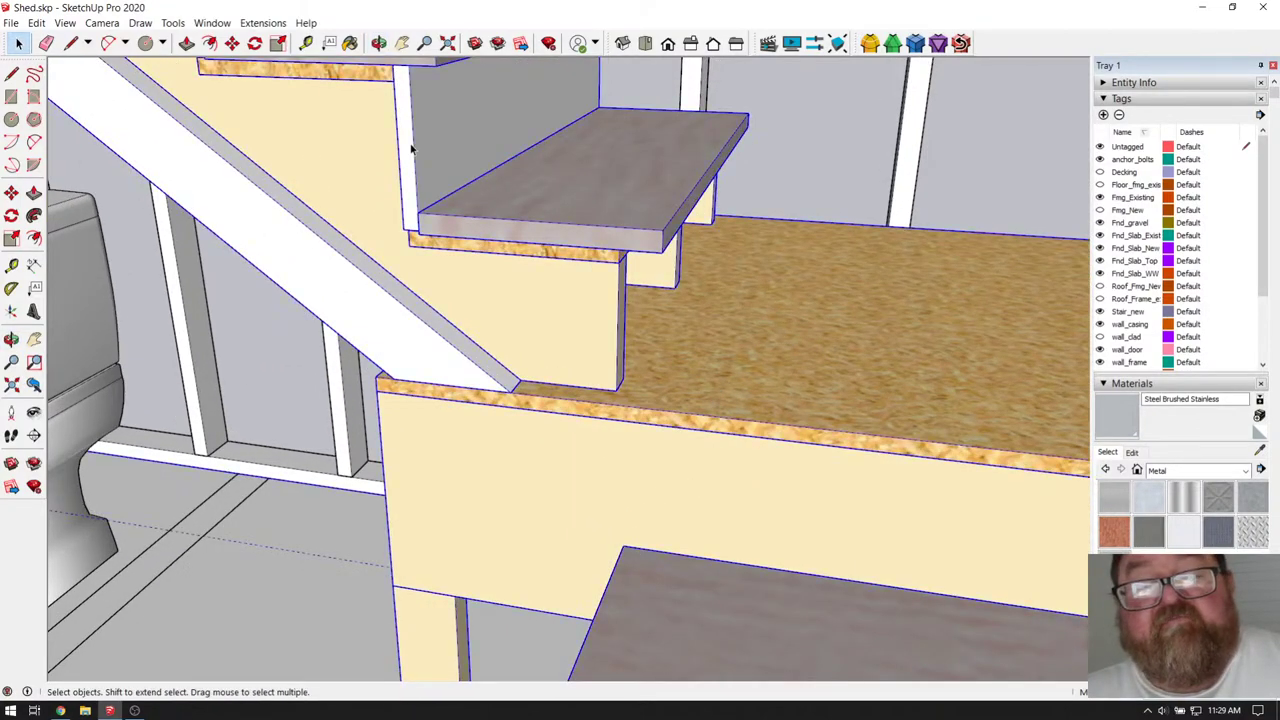
double_click(410, 149)
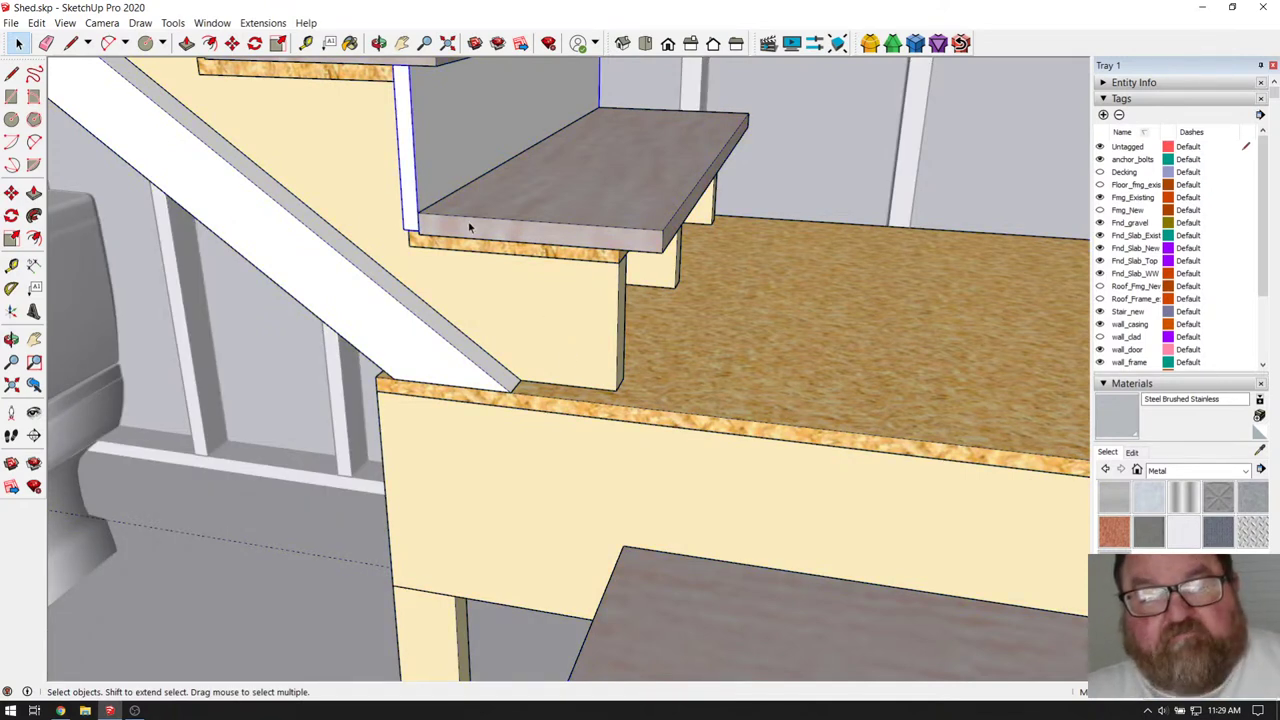
- Copy the white strip from the upper riser down to the lower riser's end
left_click(232, 43)
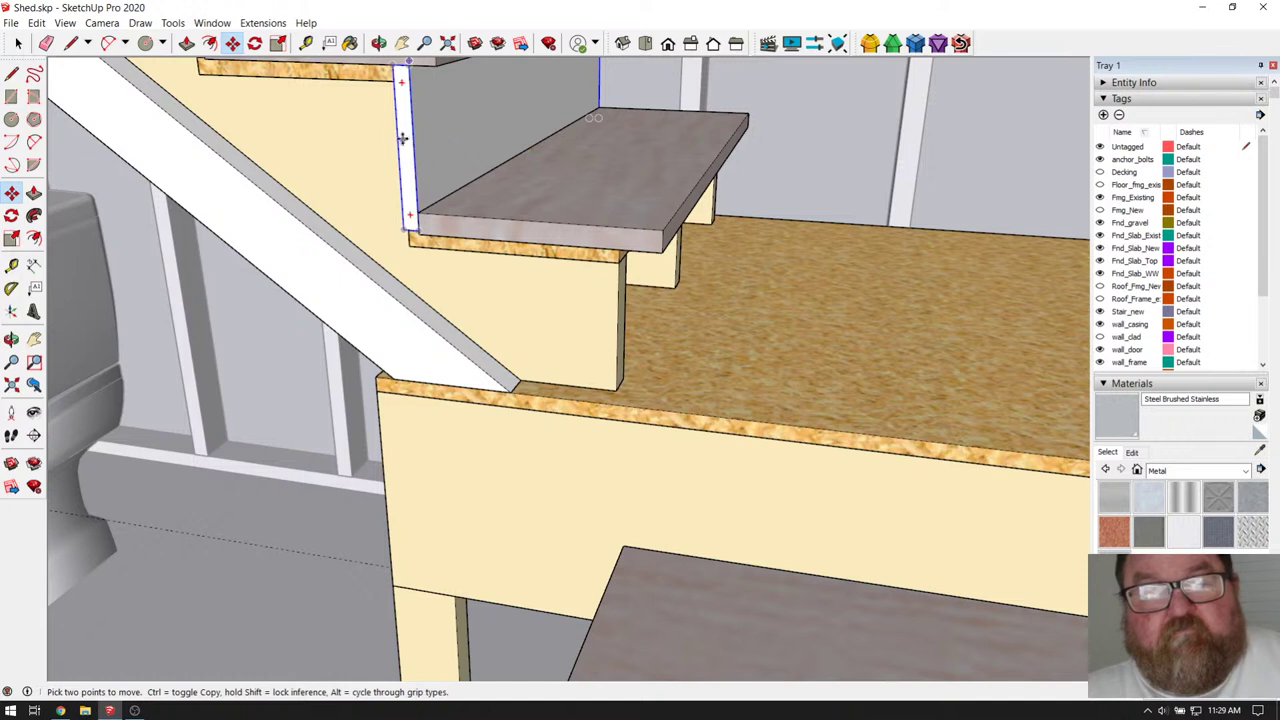
left_click(398, 133)
key("ctrl")
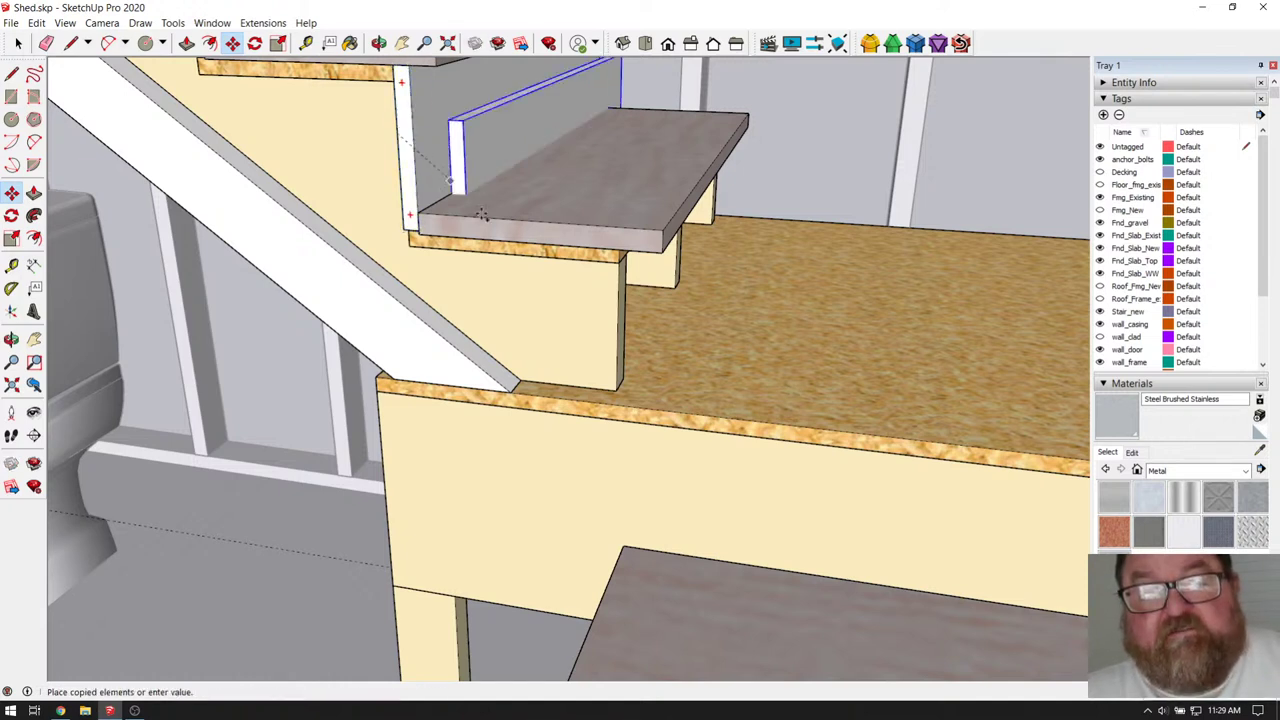
left_click(619, 307)
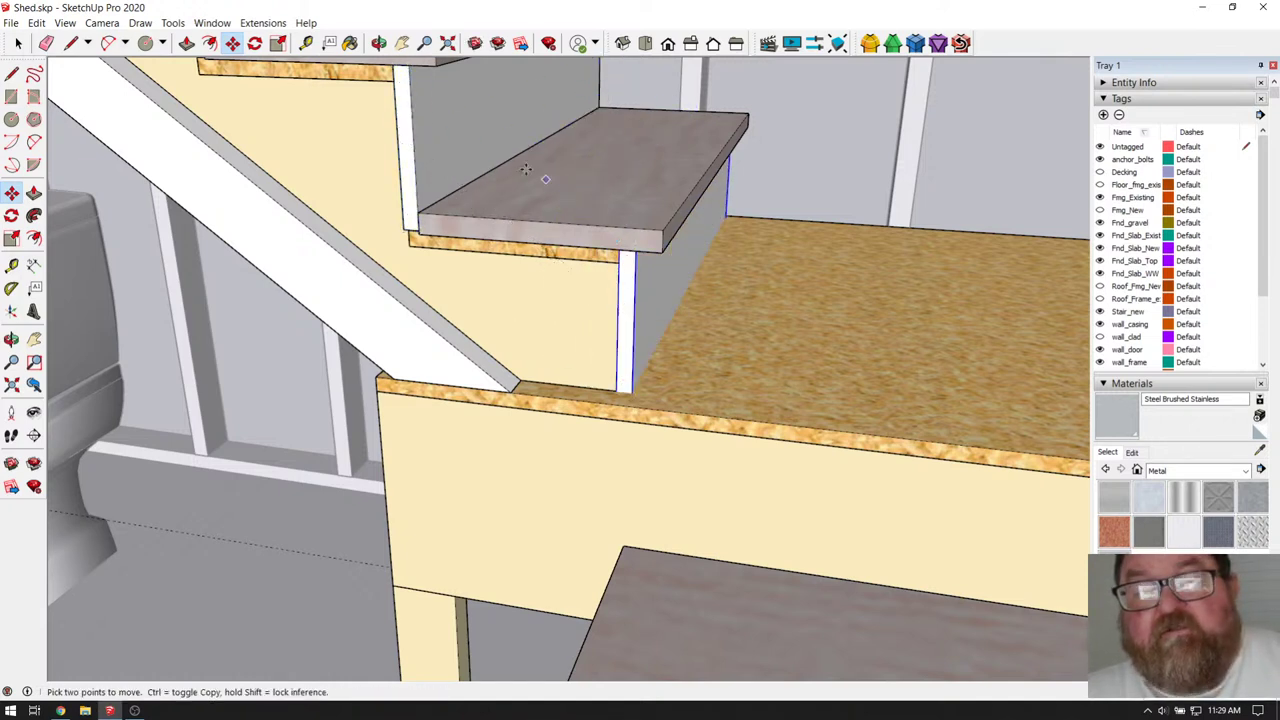
middle_click_drag(619, 307, 660, 160)
middle_click_drag(629, 366, 530, 420)
middle_click_drag(612, 436, 666, 406)
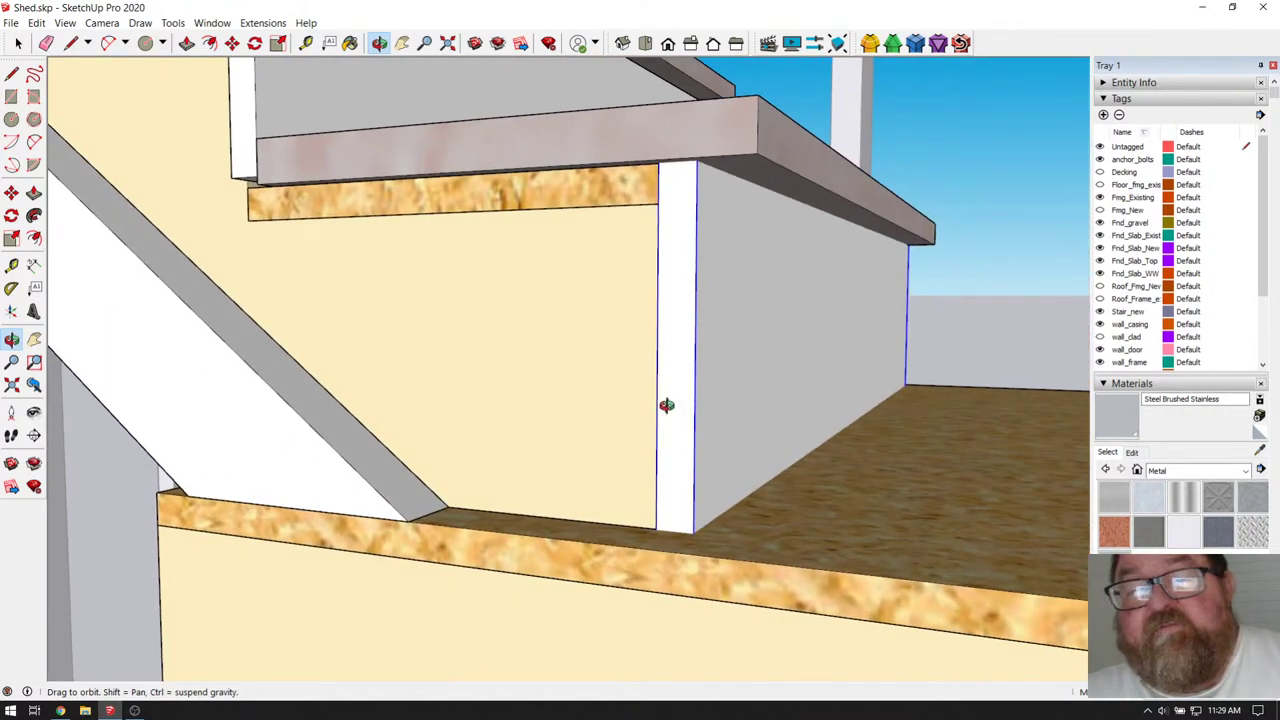
- Measure the lower riser from its top corner to the landing, about 6 15/16"
left_click(306, 43)
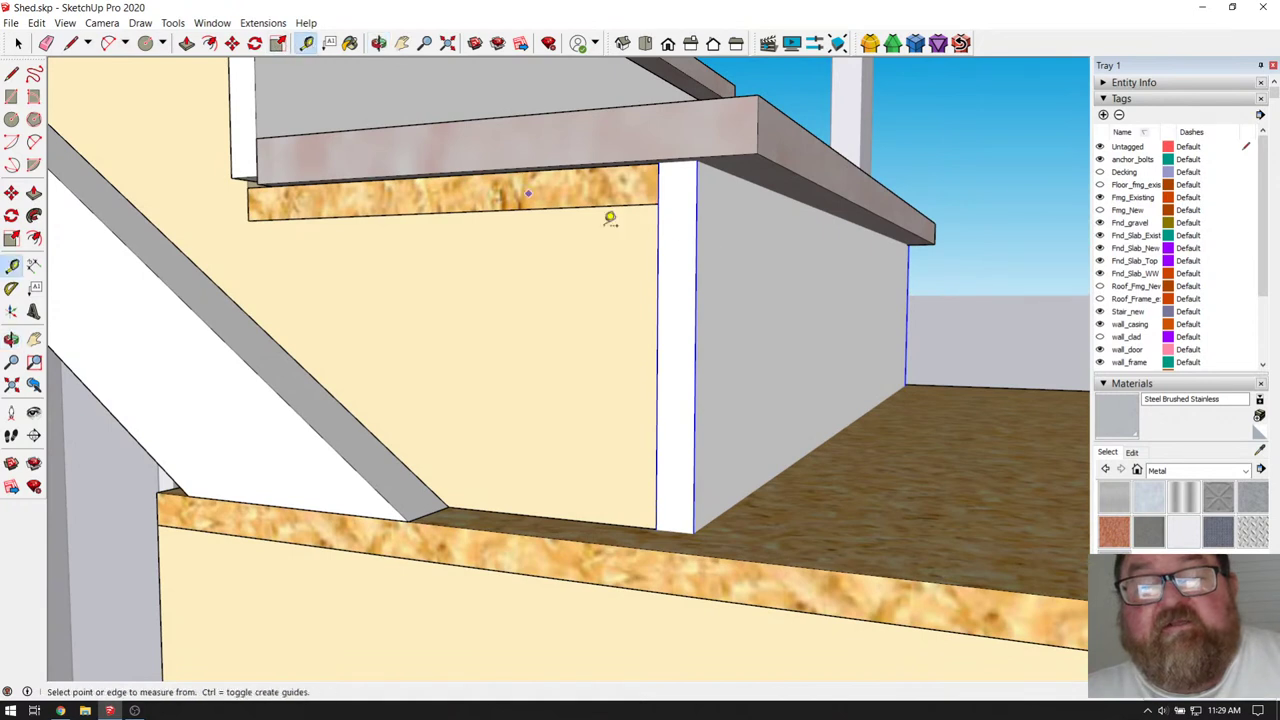
left_click(718, 168)
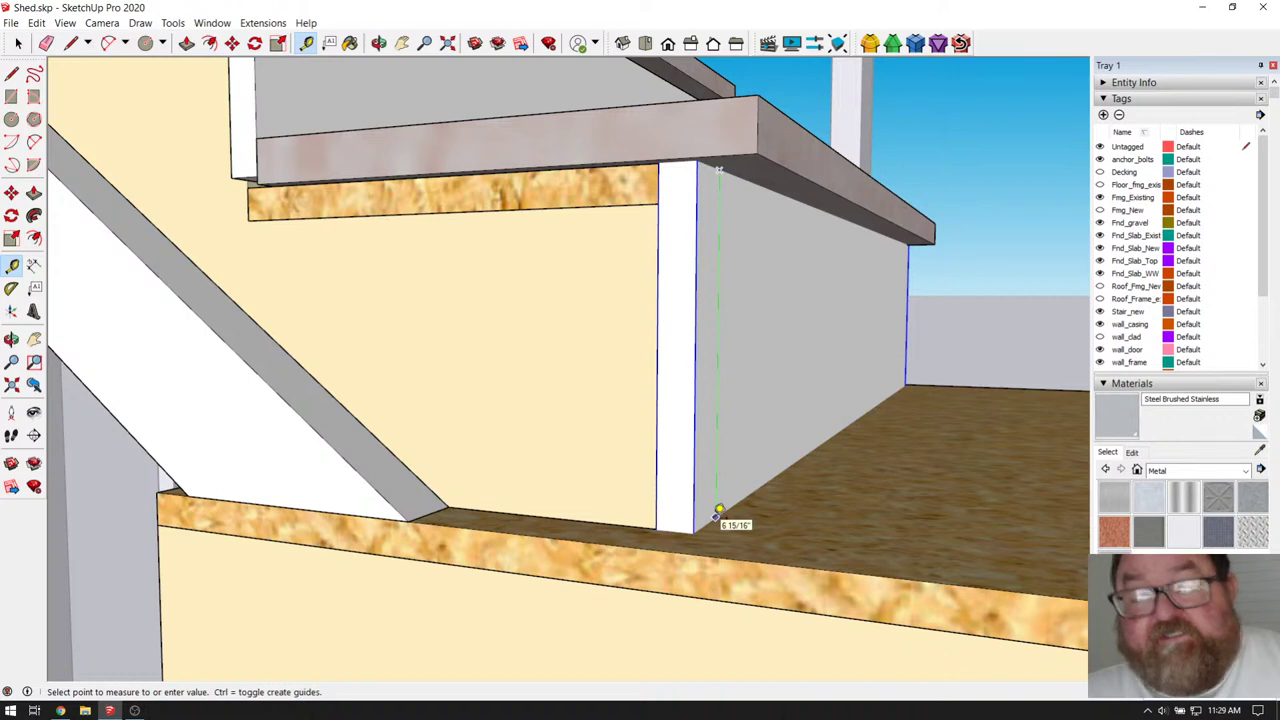
left_click(719, 510)
middle_click_drag(628, 410, 606, 400)
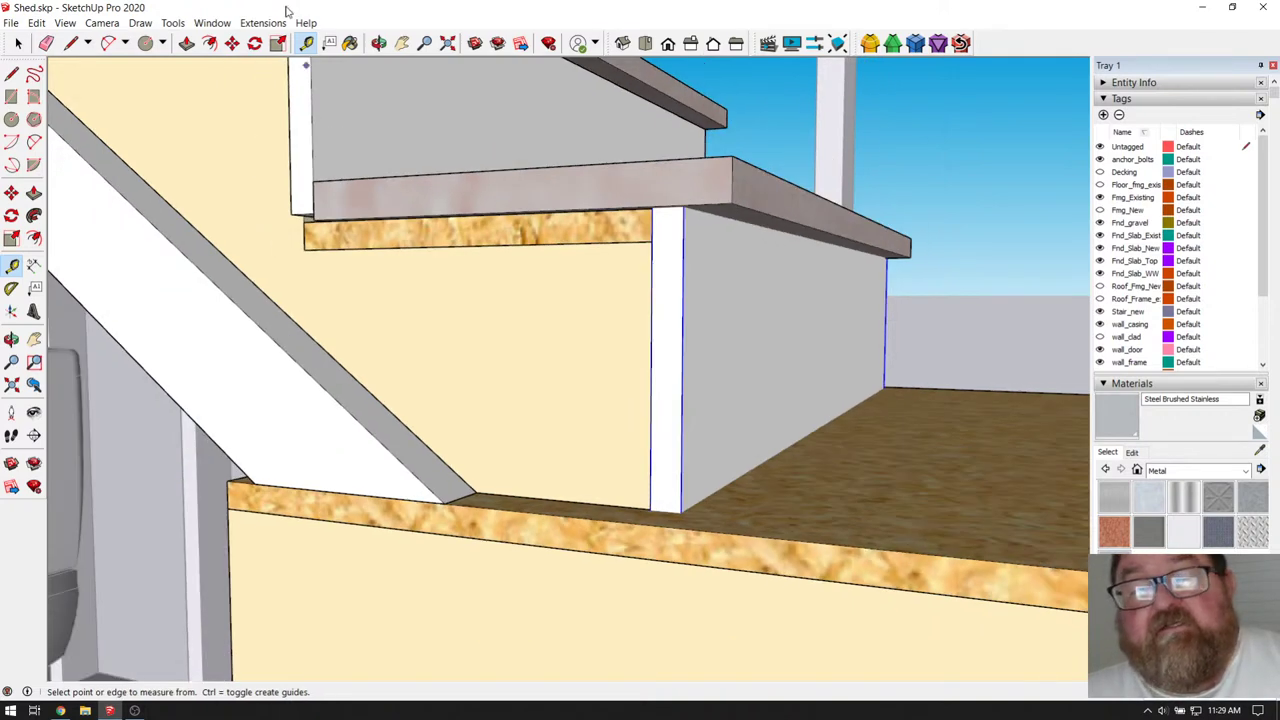
left_click(379, 43)
left_click_drag(580, 372, 551, 399)
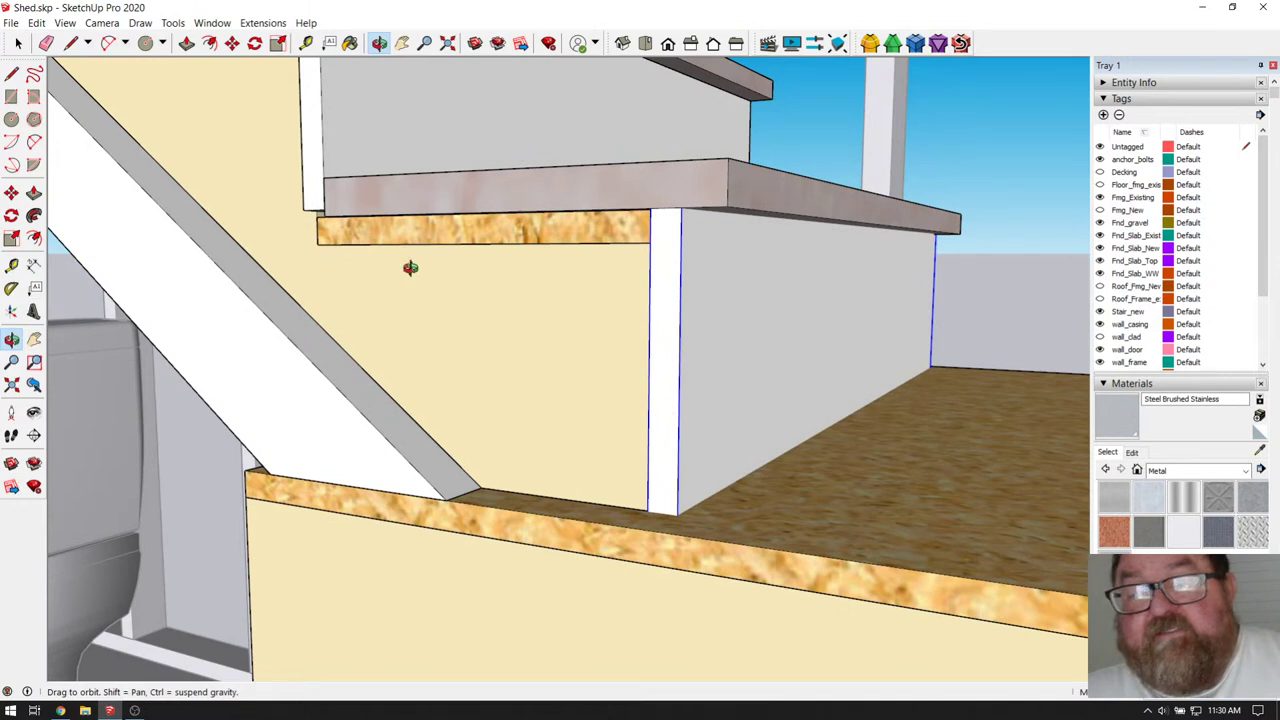
- Turn off textures and show hidden geometry, then select the geometry around the lower riser
left_click(18, 43)
key("alt+h")
left_click_drag(582, 314, 1000, 632)
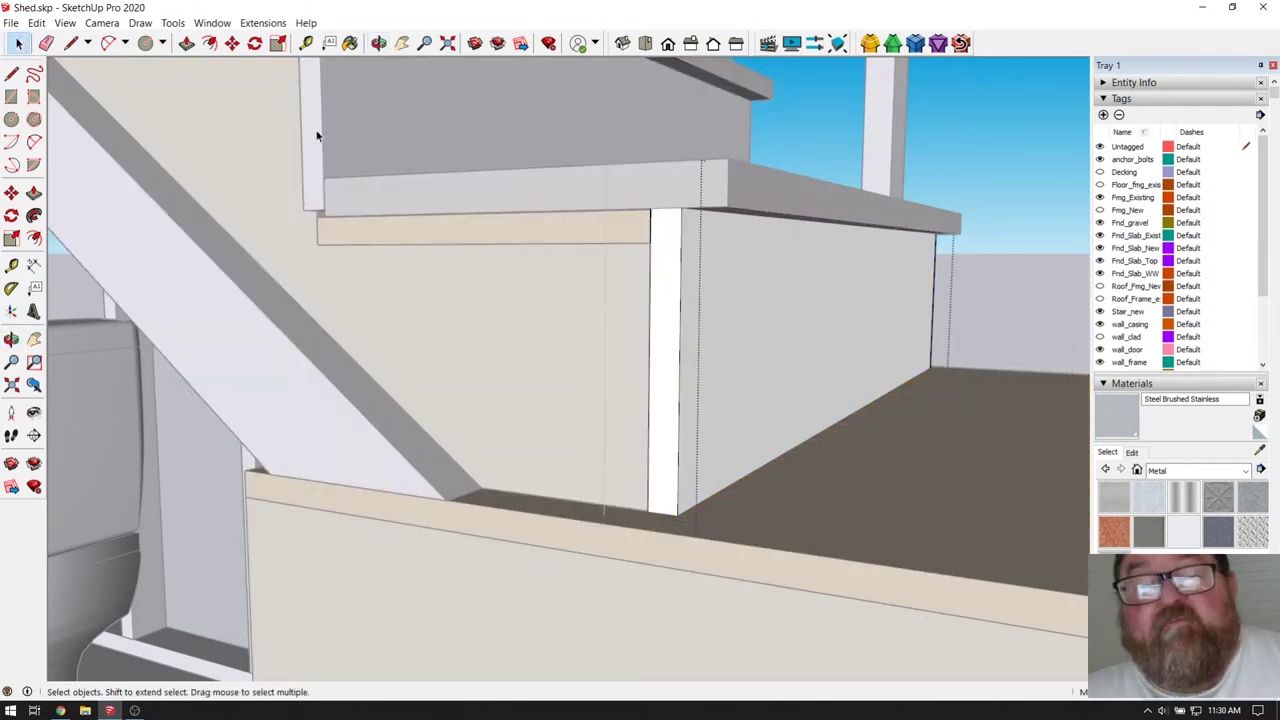
left_click(232, 44)
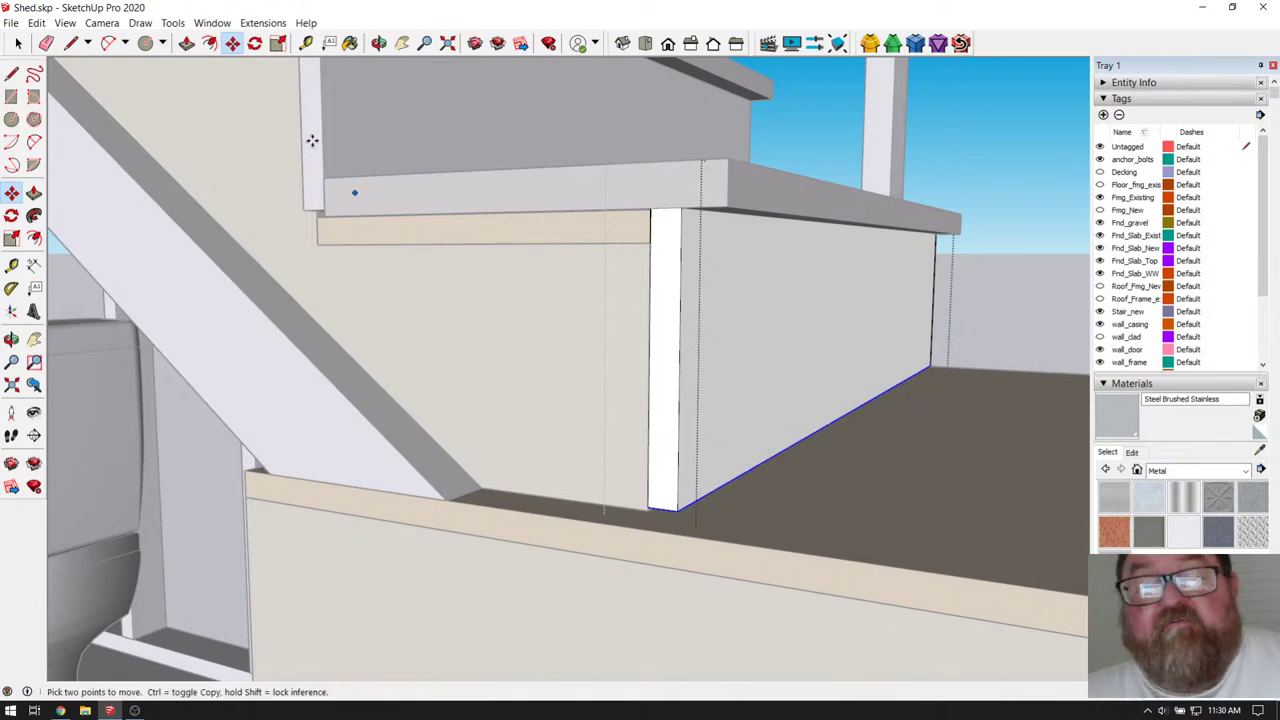
left_click(379, 43)
left_click_drag(529, 346, 533, 446)
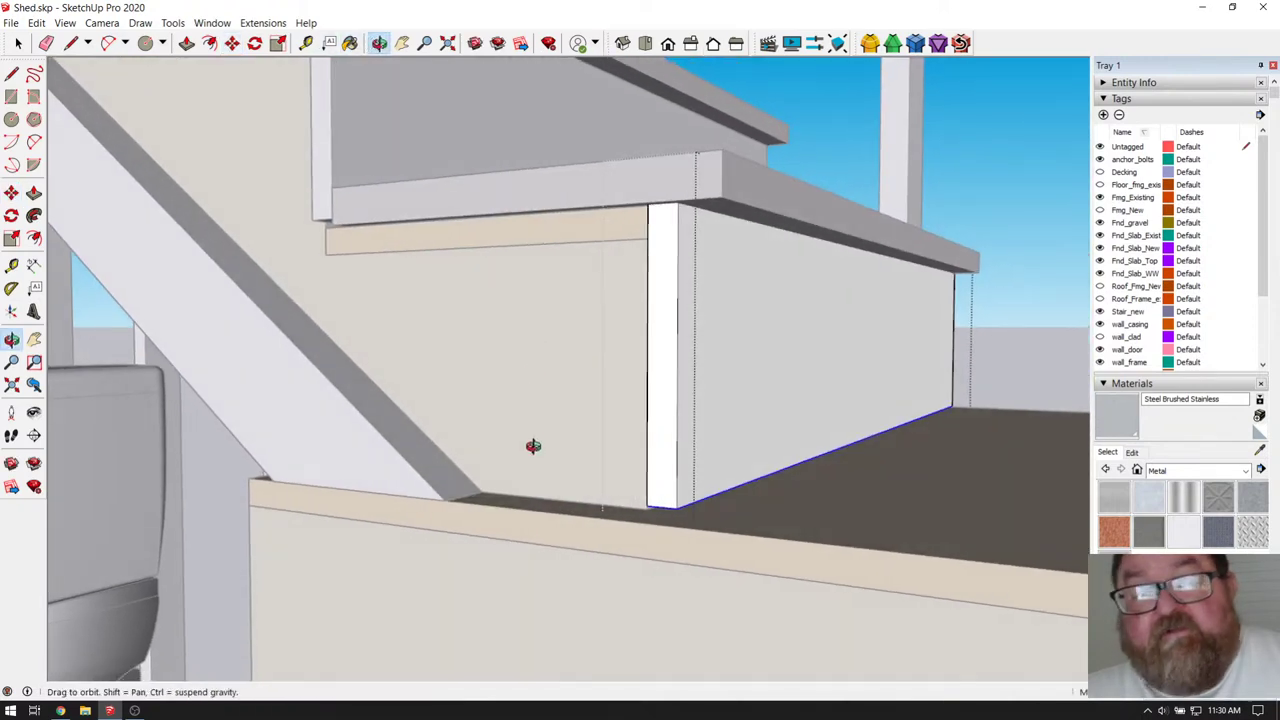
left_click(18, 43)
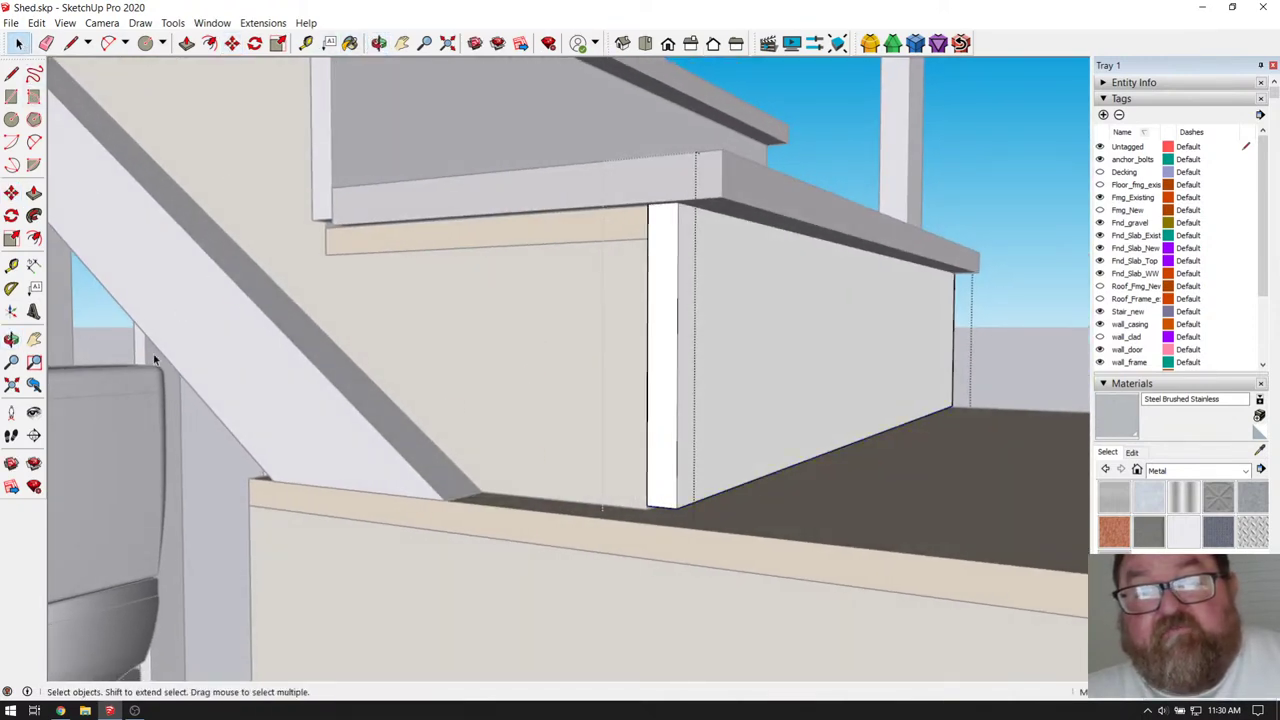
- Turn textures back on, orbit to the top treads, and make the Decking tag visible
key("shift+t")
scroll(800, 501, "up", 5)
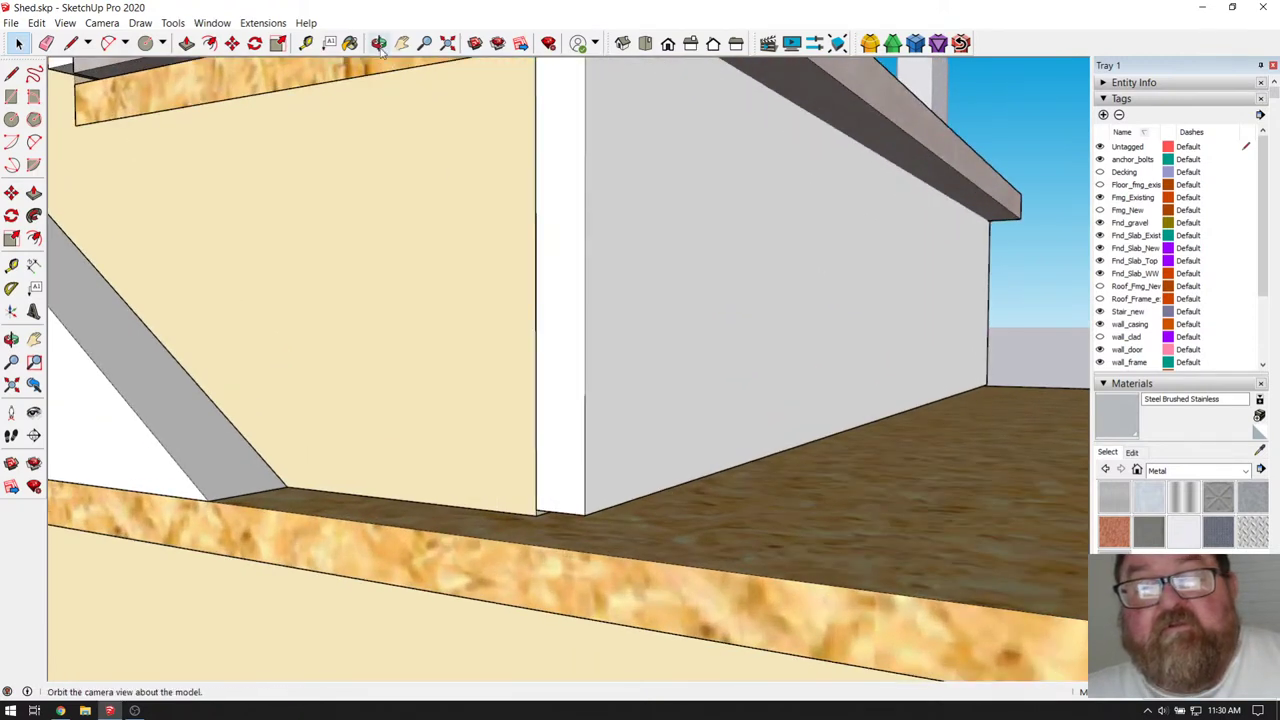
left_click(379, 43)
left_click_drag(600, 320, 762, 427)
scroll(890, 530, "down", 10)
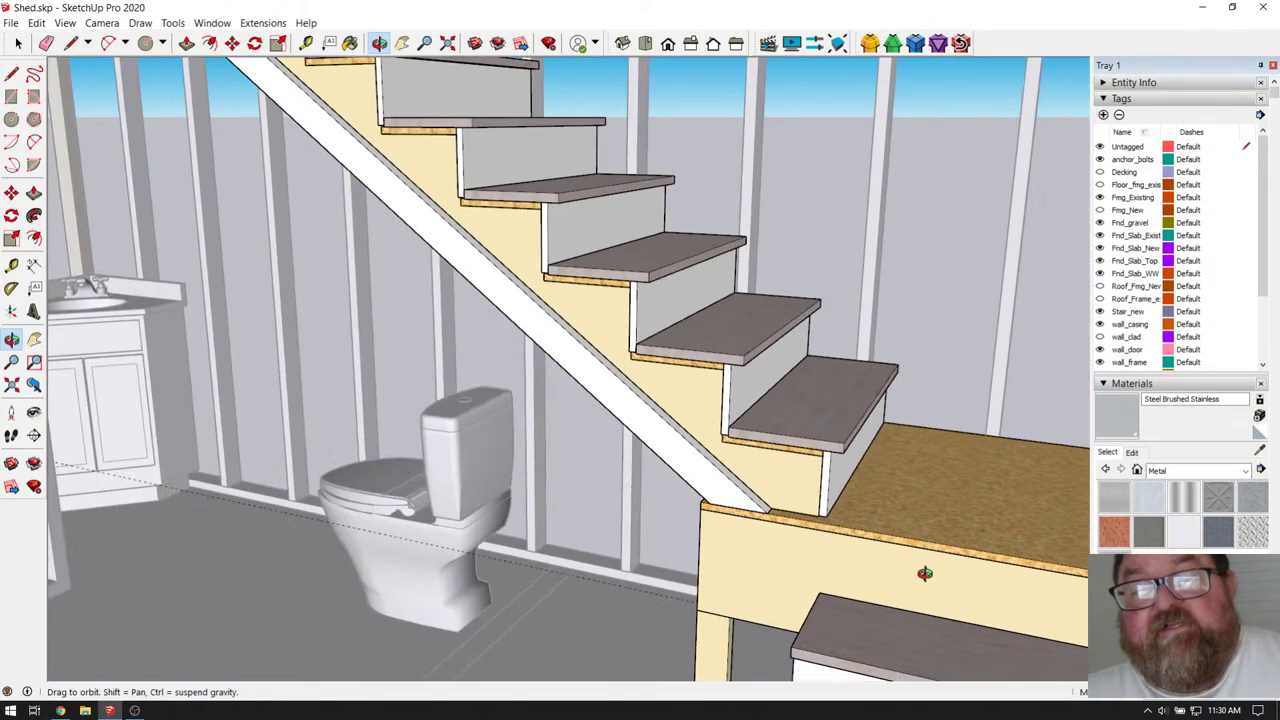
scroll(507, 226, "up", 8)
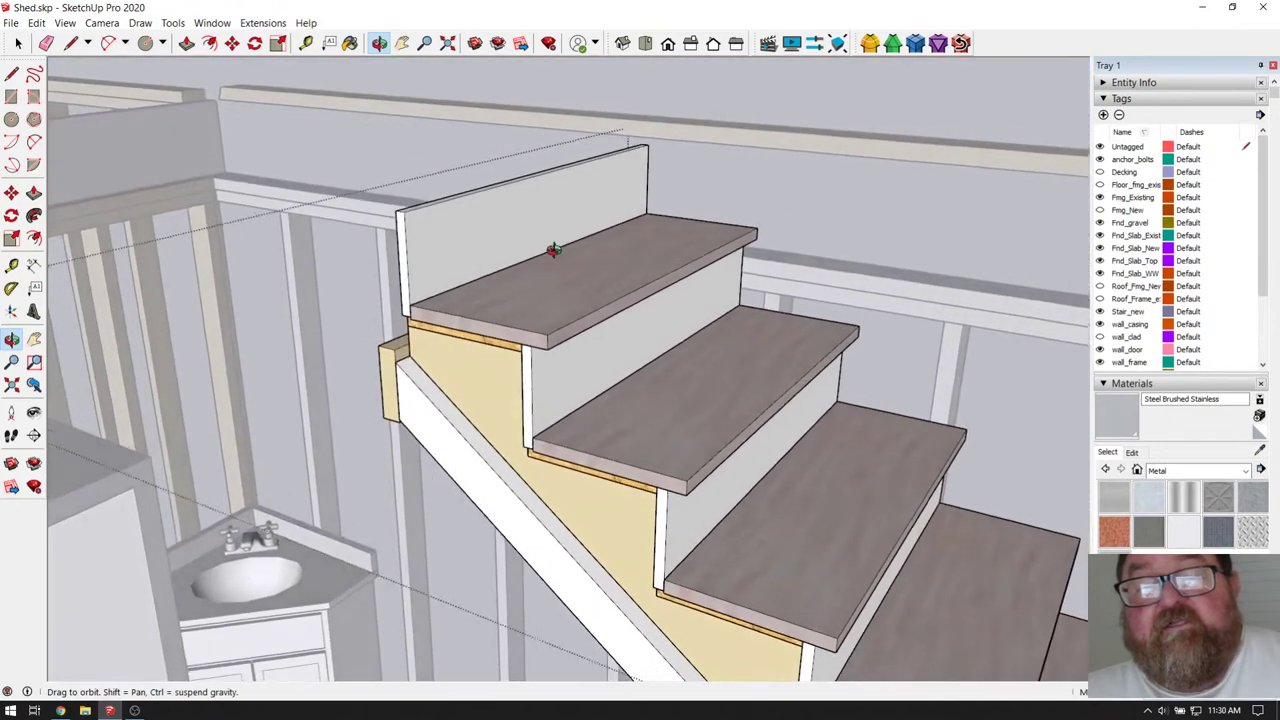
left_click_drag(553, 250, 575, 254)
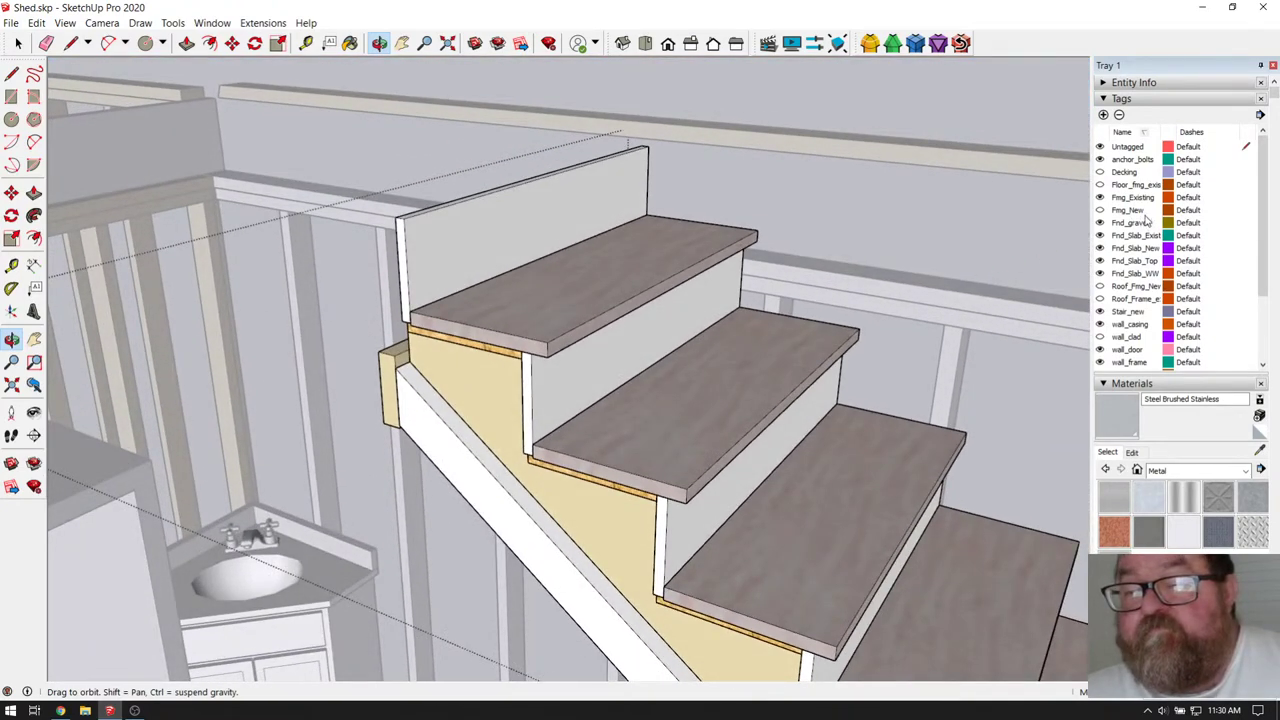
left_click(1100, 172)
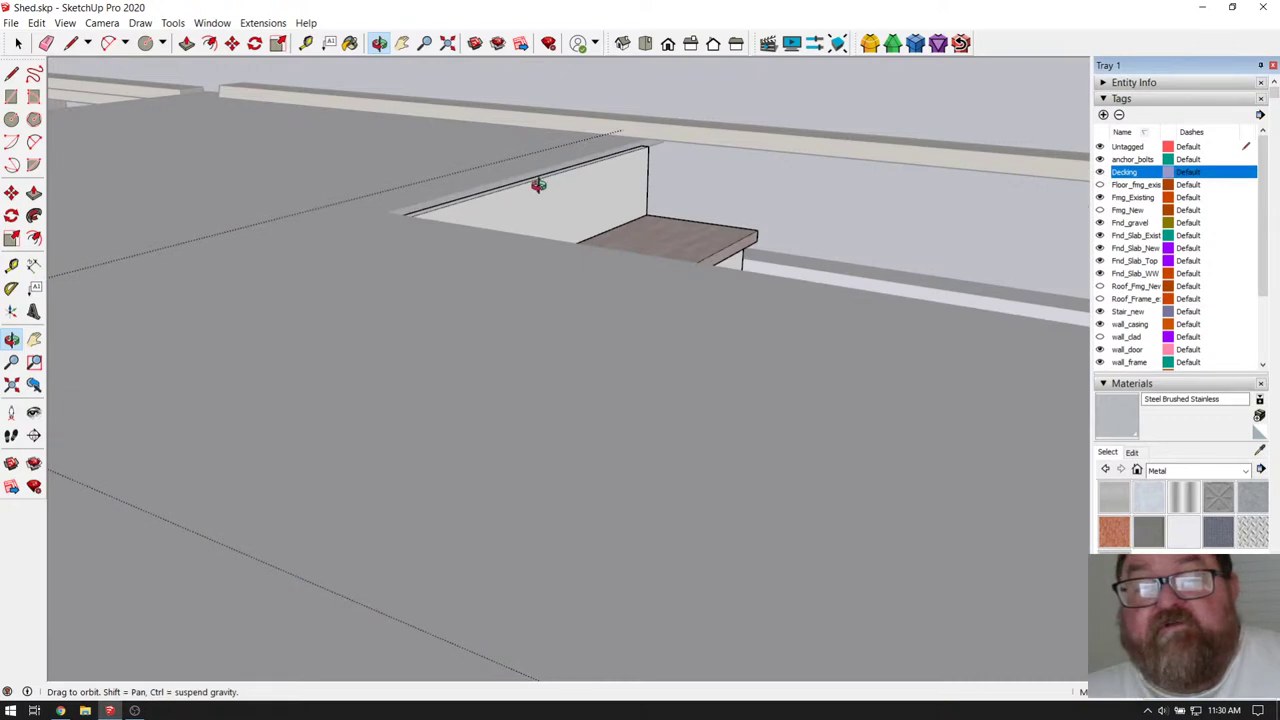
scroll(577, 194, "up", 6)
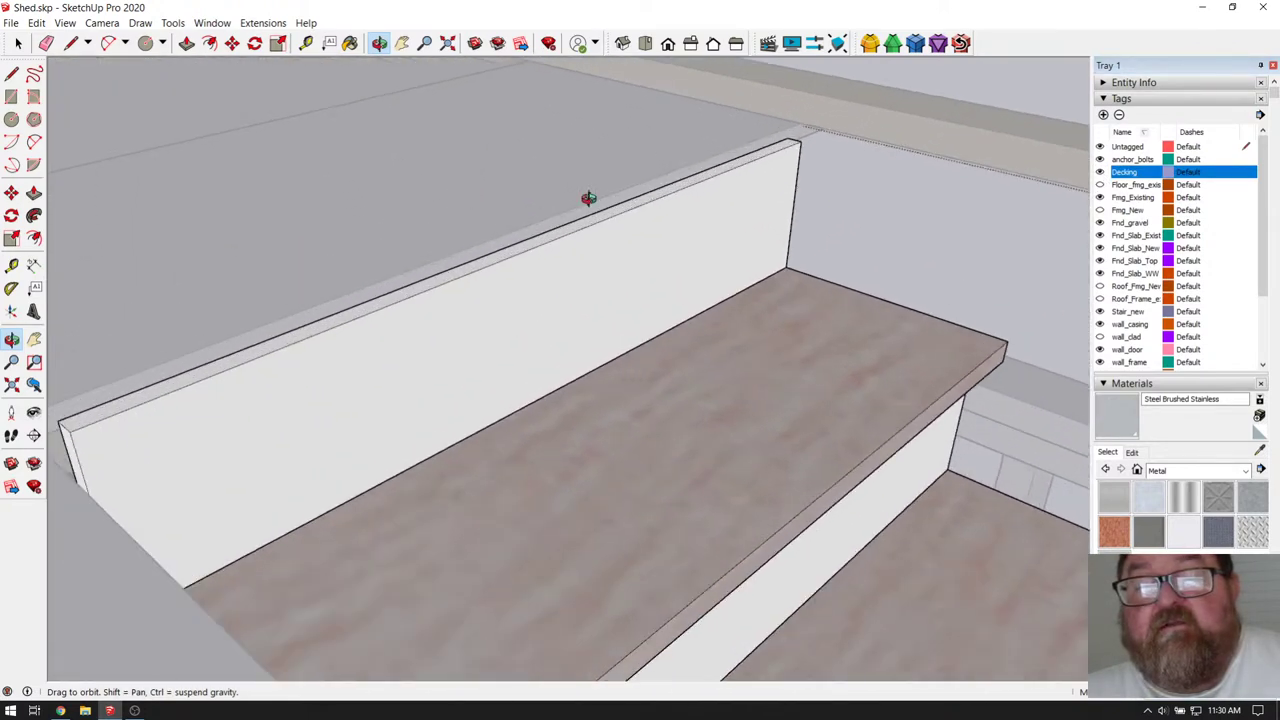
- Open the top riser's group for editing and orbit around the riser board
left_click(18, 42)
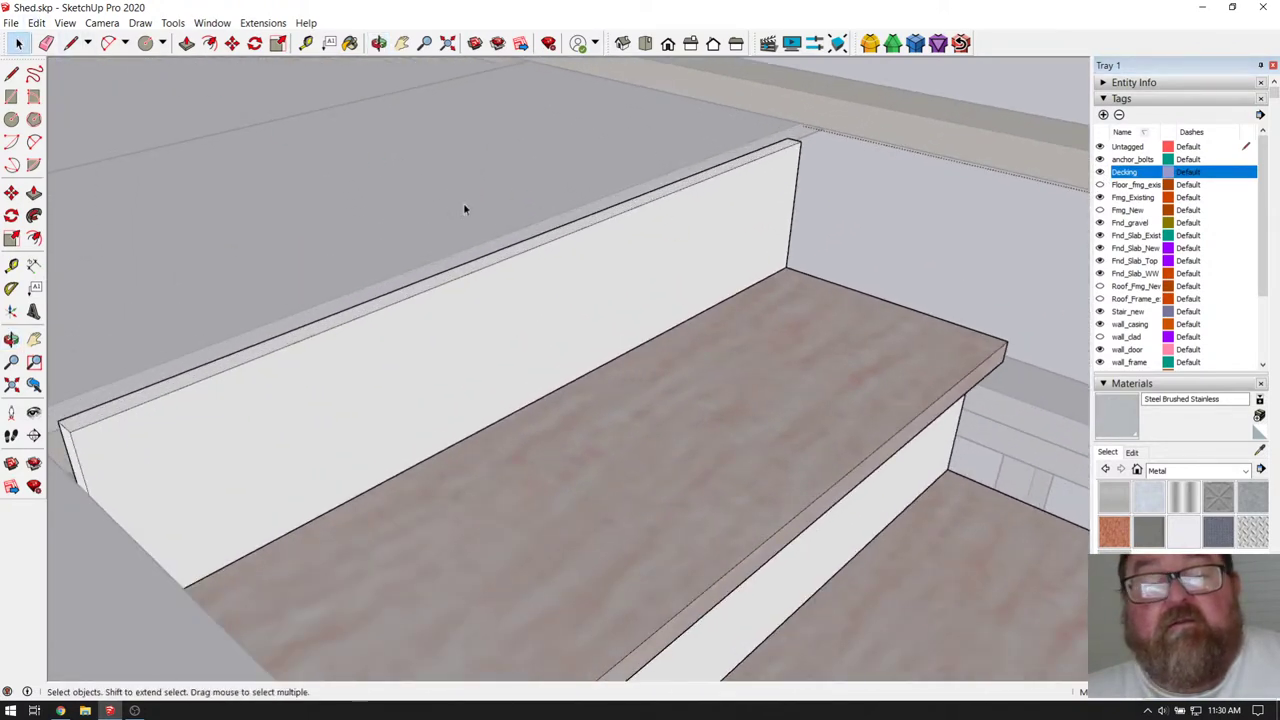
double_click(674, 256)
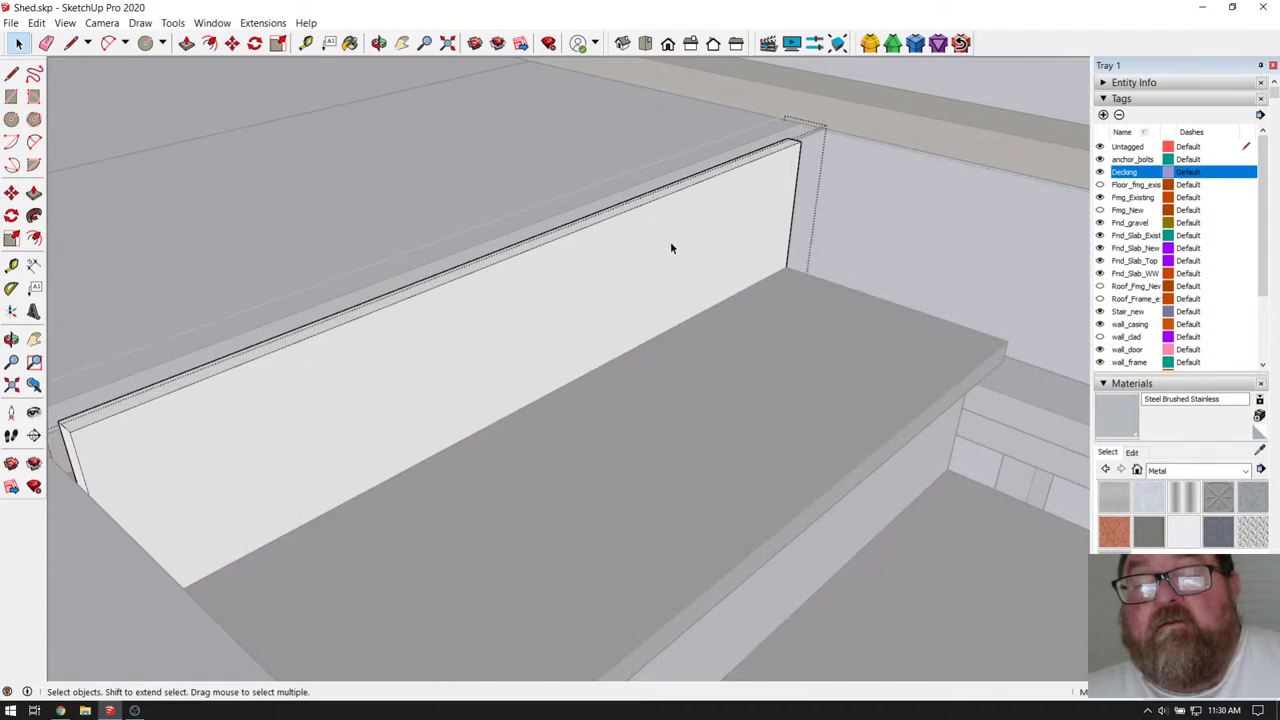
left_click(186, 43)
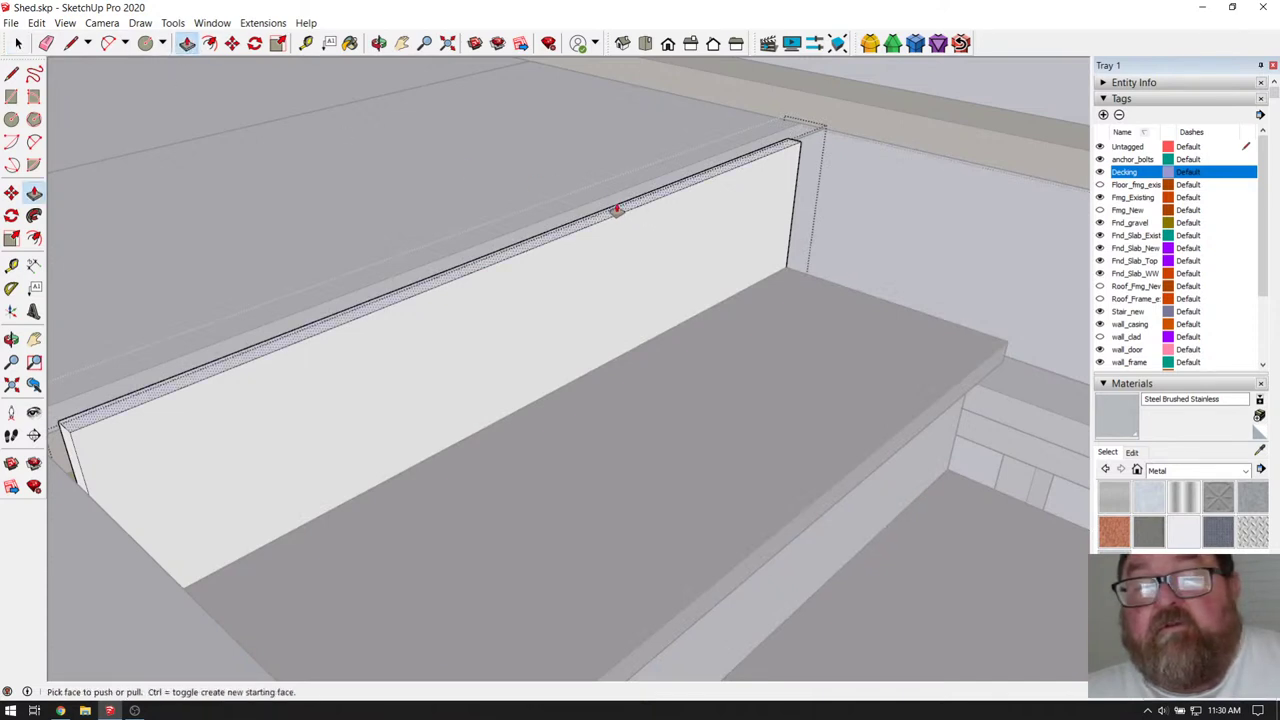
left_click(380, 43)
left_click_drag(634, 209, 280, 180)
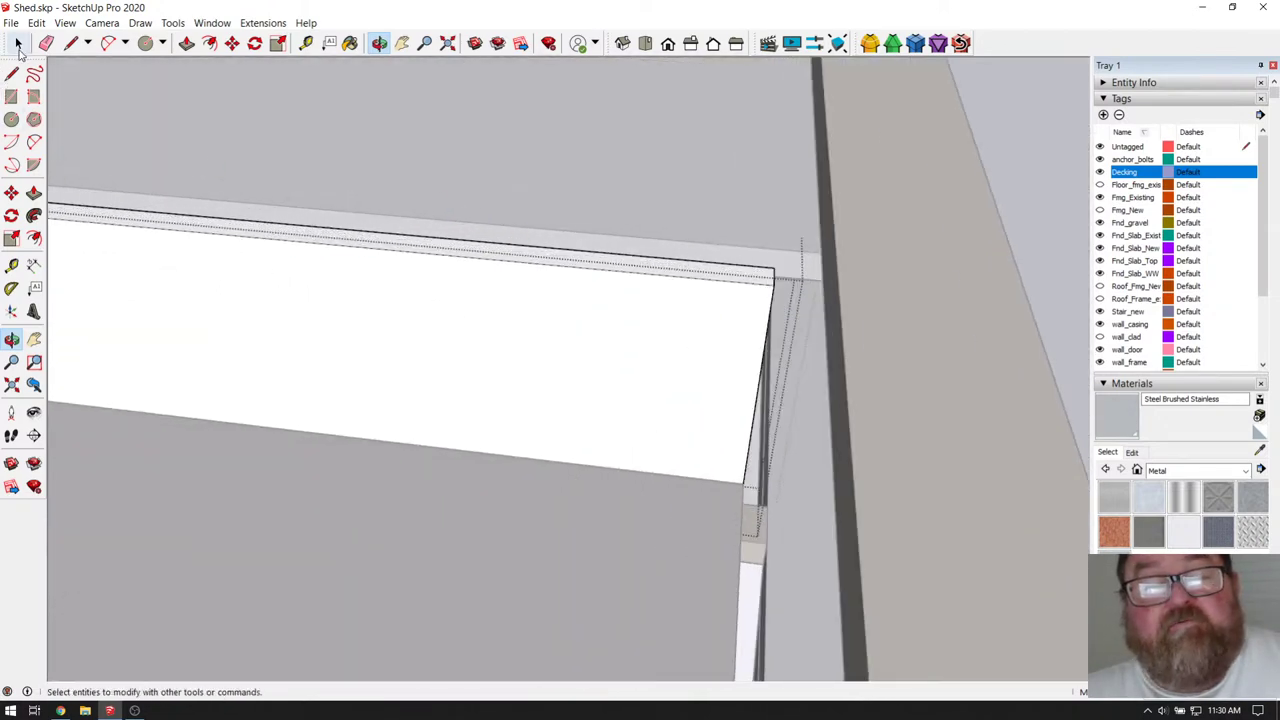
left_click(18, 43)
- Lift the white riser board from its top corner up to the deck edge
left_click(680, 340)
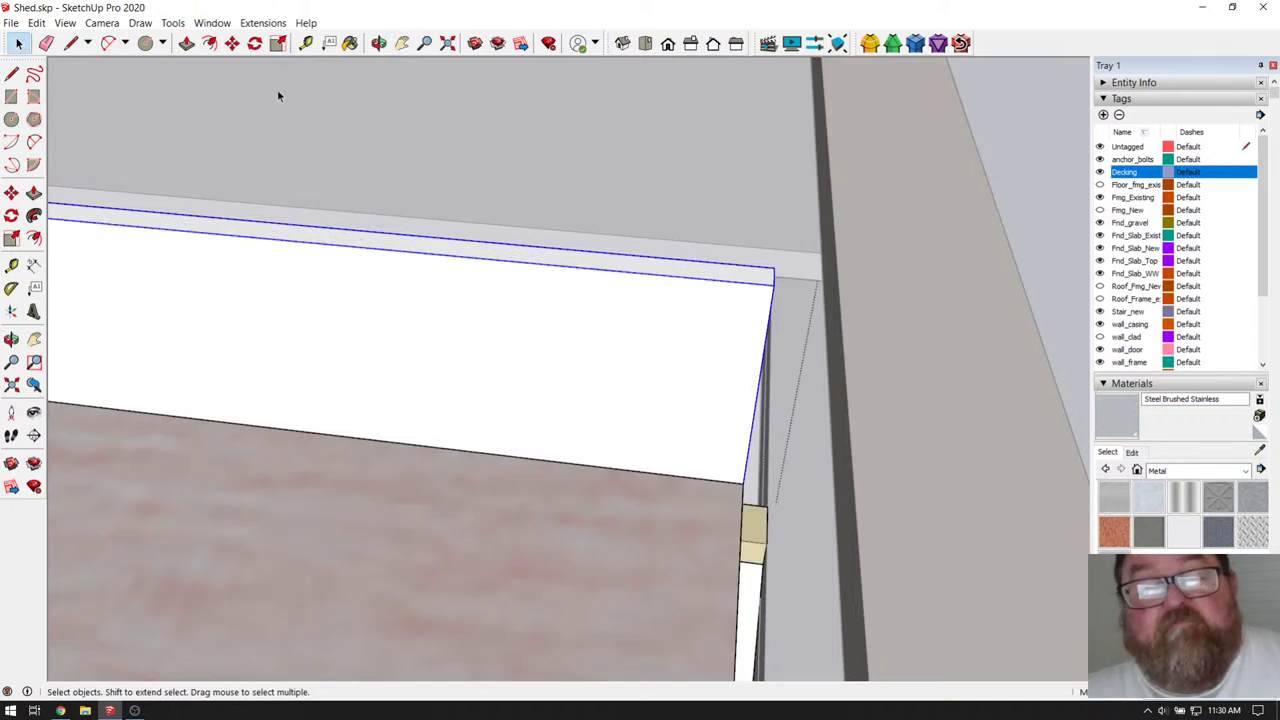
left_click(232, 43)
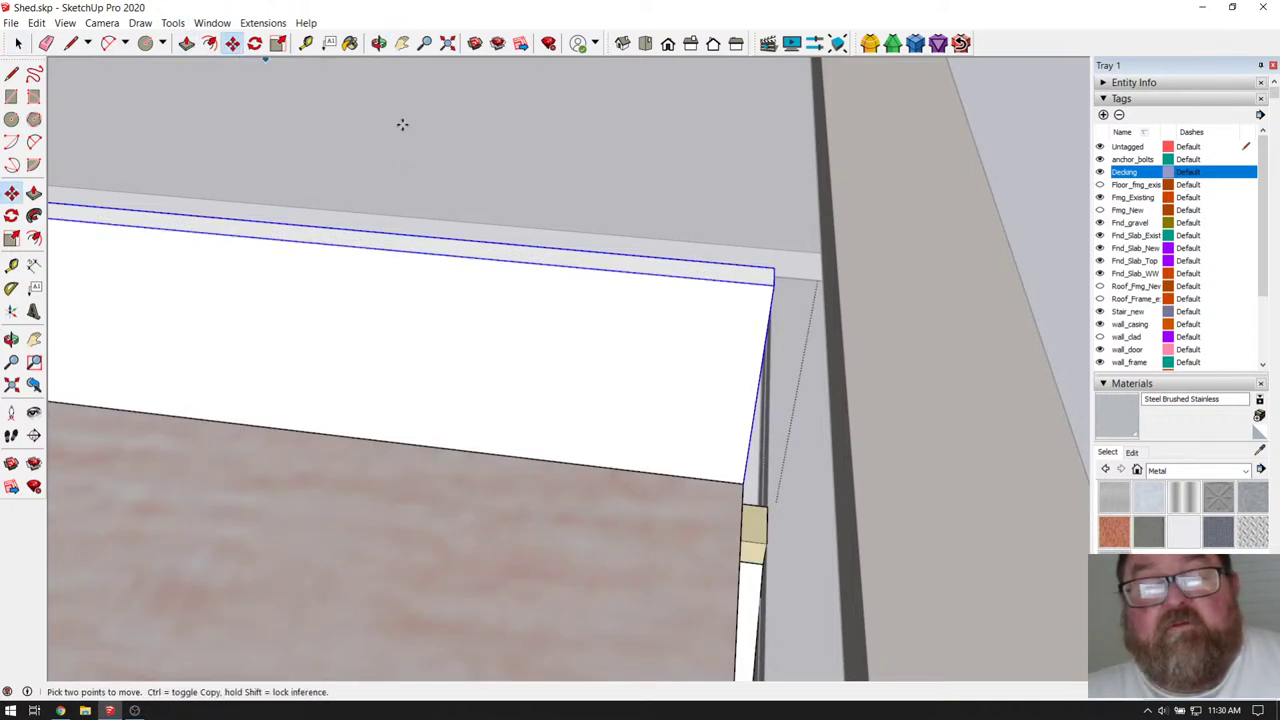
left_click(774, 265)
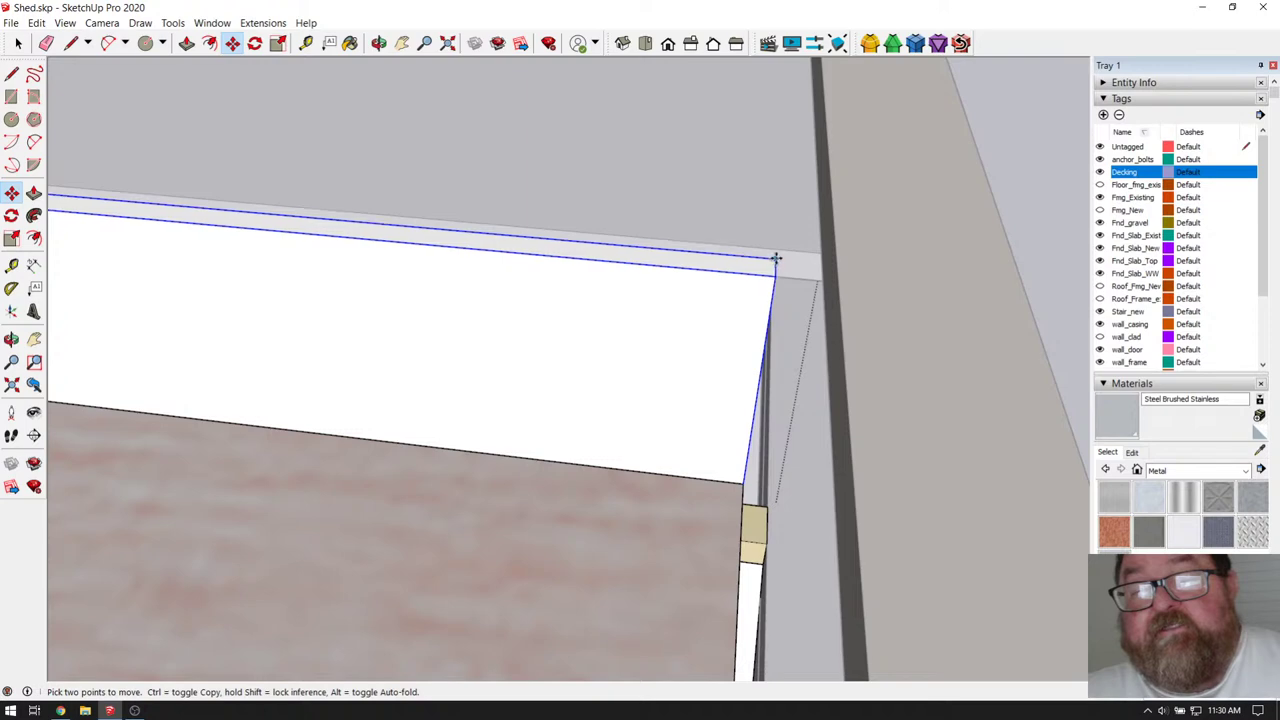
left_click(777, 250)
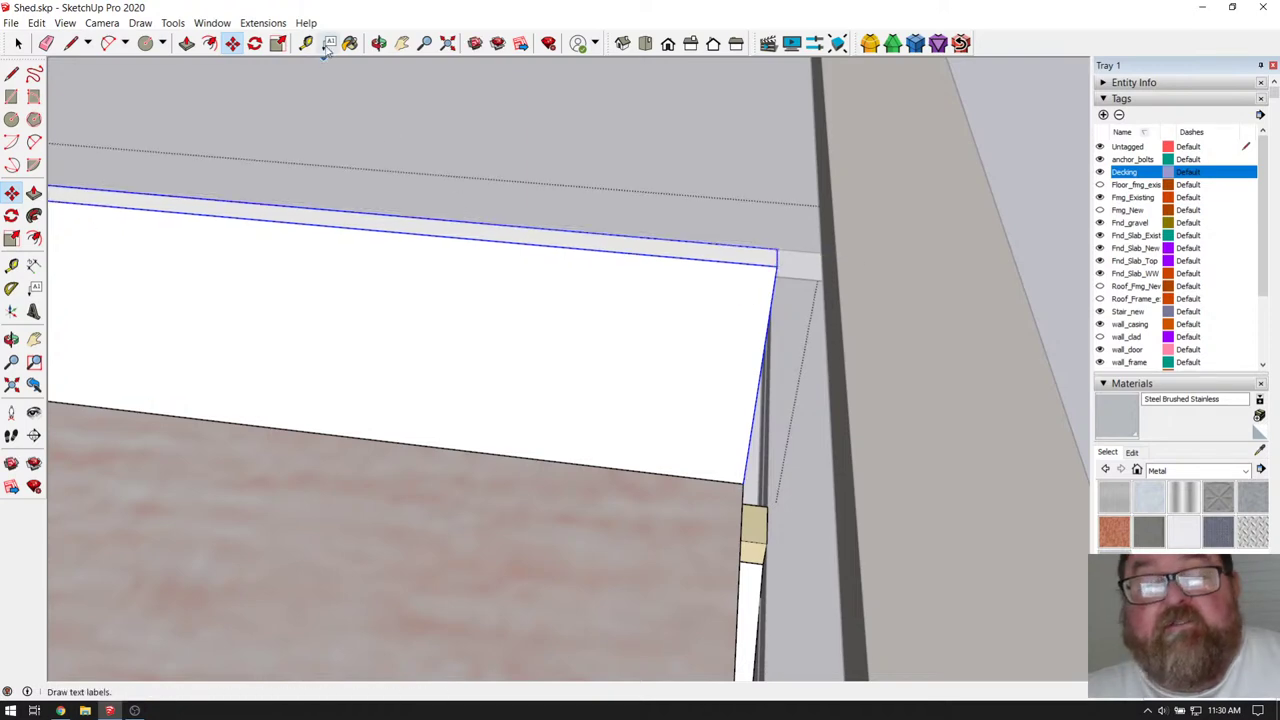
left_click(379, 43)
left_click_drag(594, 286, 466, 386)
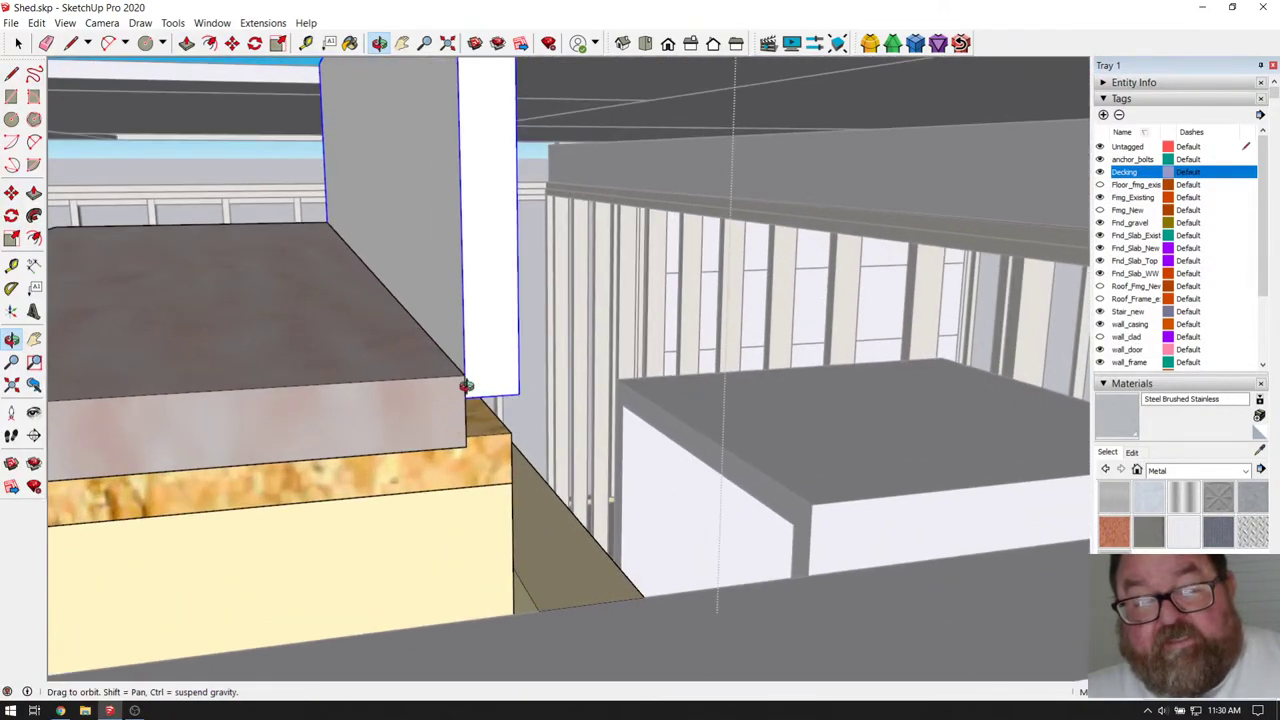
left_click_drag(370, 407, 287, 255)
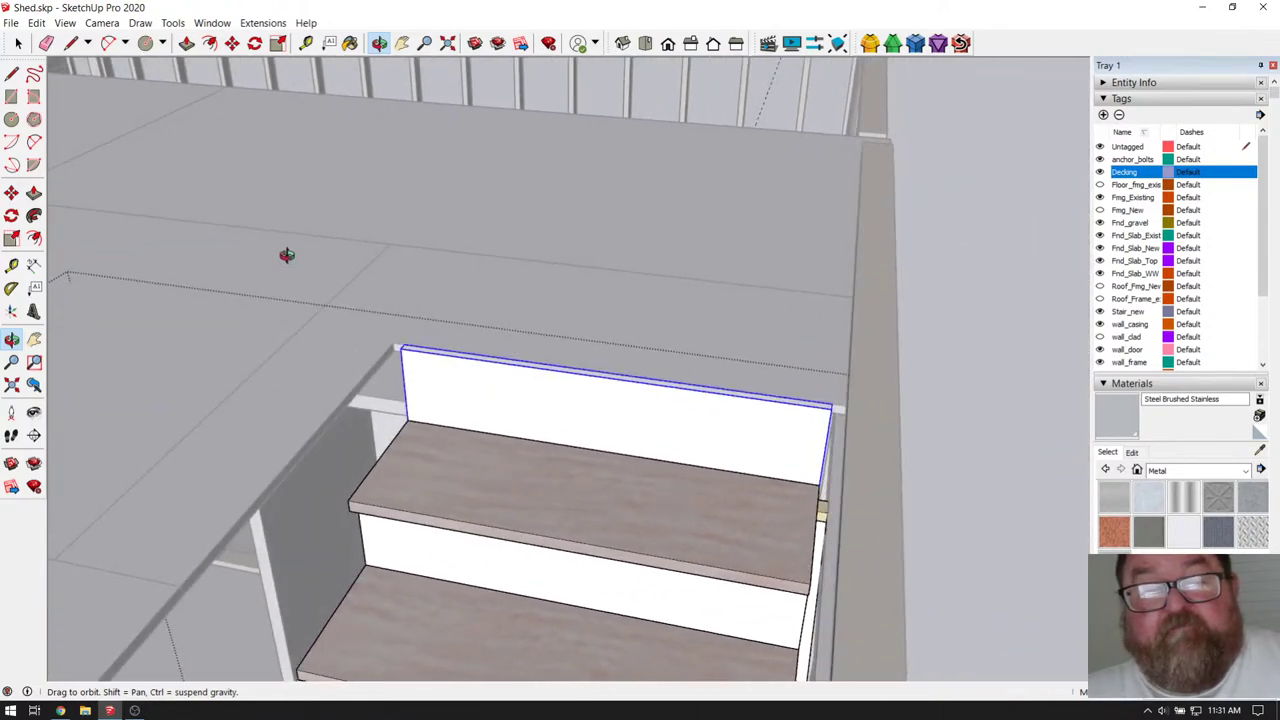
left_click(306, 43)
scroll(480, 371, "up", 5)
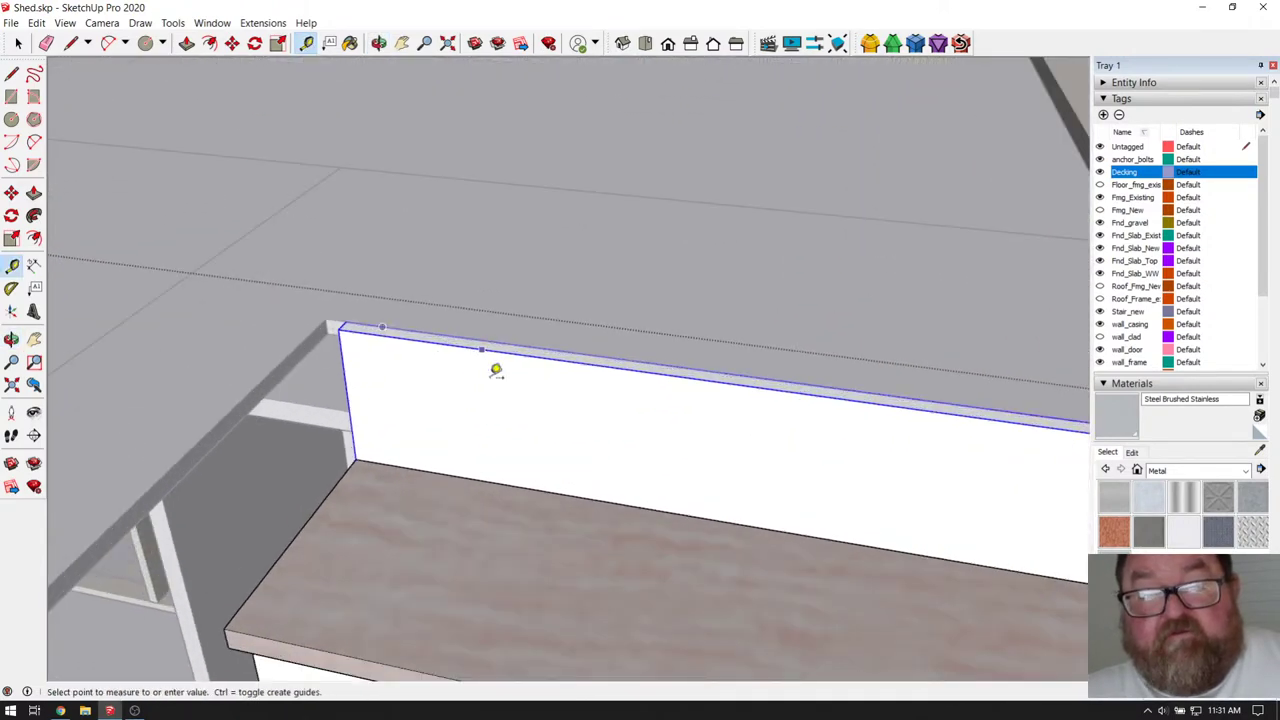
left_click(488, 481)
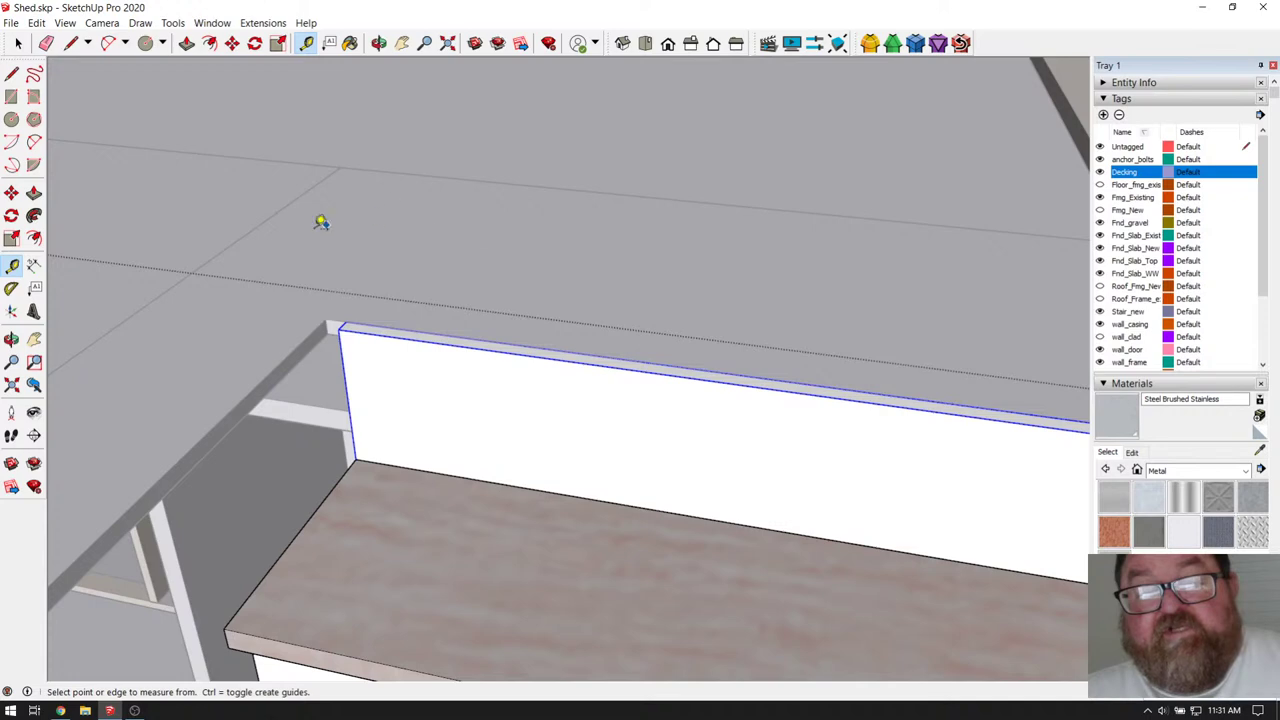
key("space")
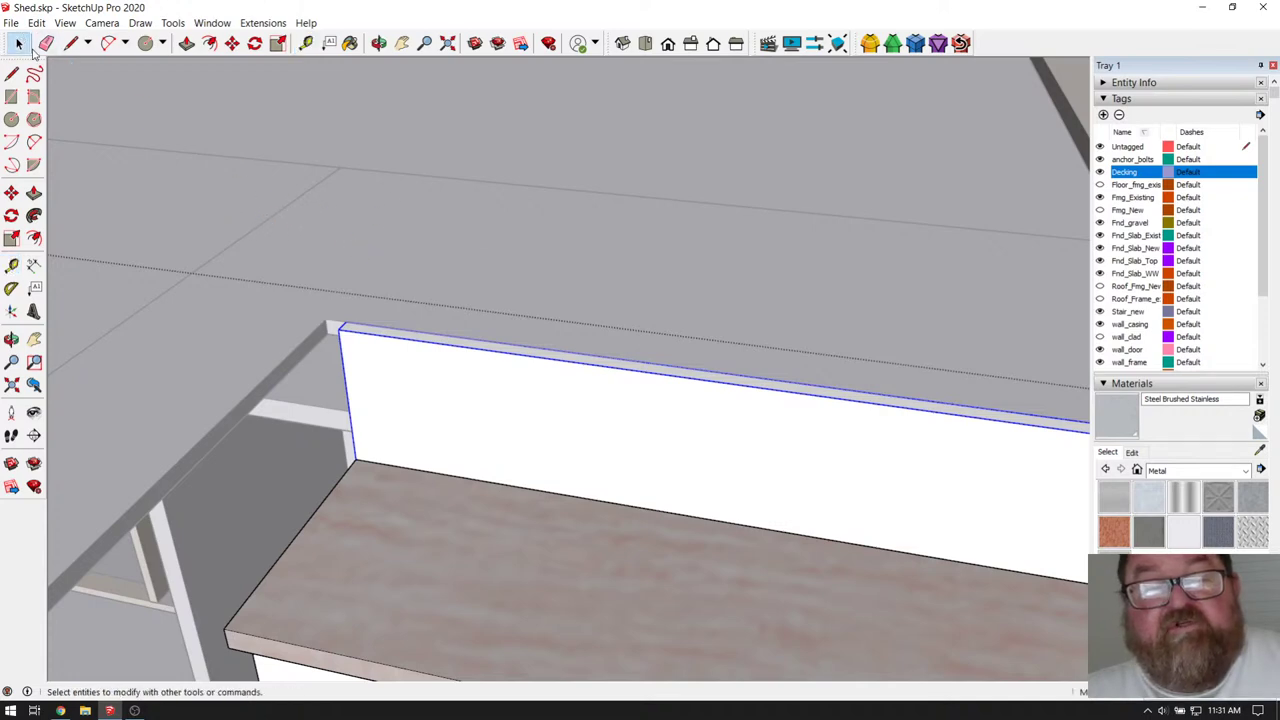
scroll(323, 266, "down", 5)
scroll(483, 288, "up", 3)
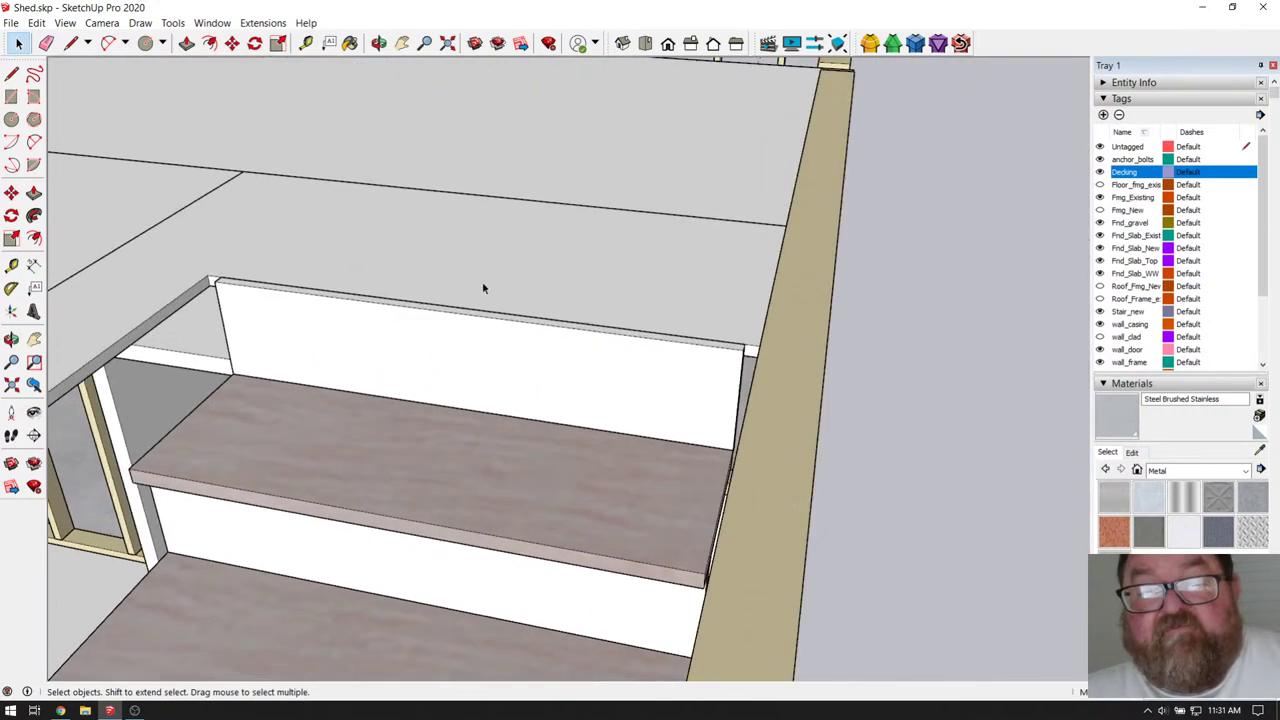
scroll(255, 304, "up", 3)
left_click(305, 43)
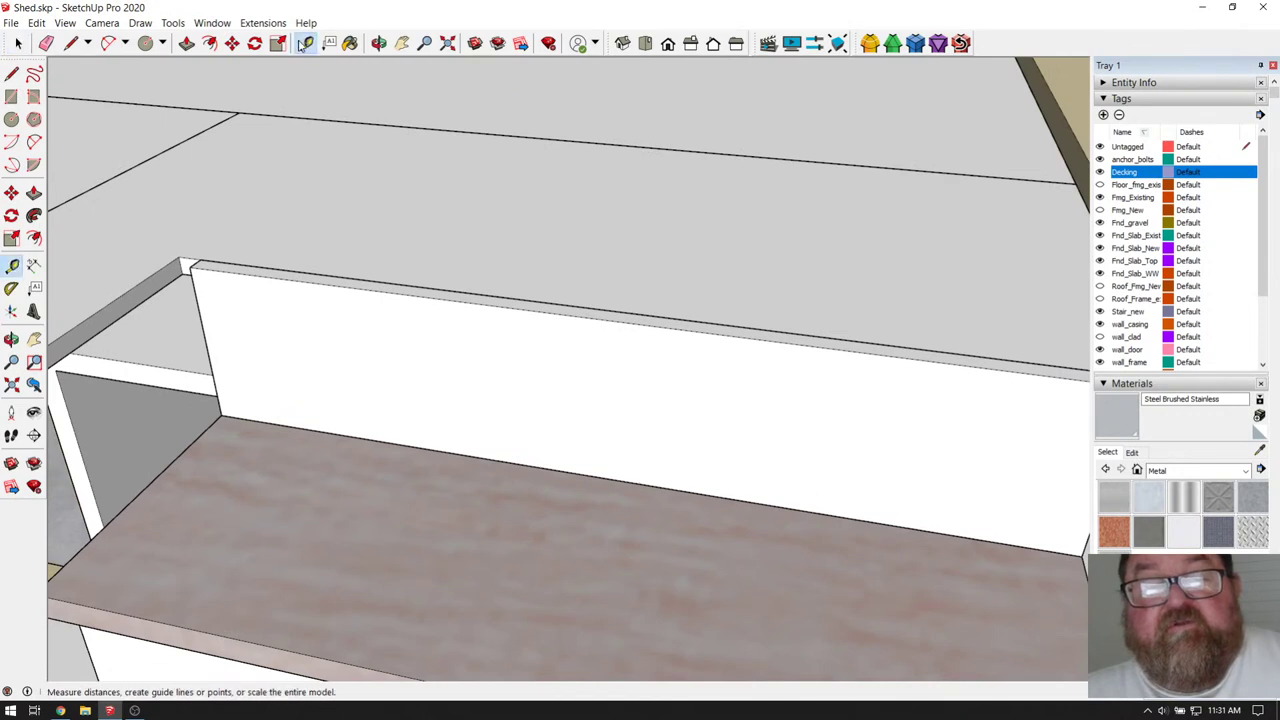
left_click(402, 444)
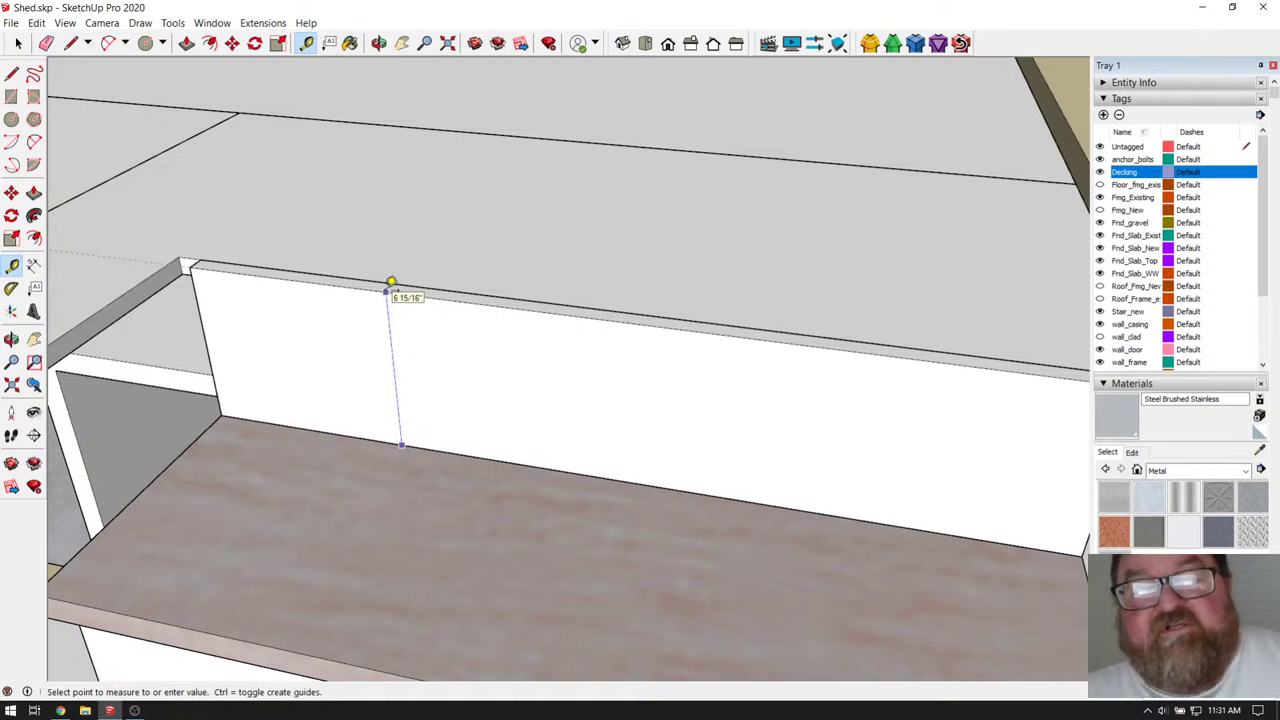
left_click(385, 292)
scroll(483, 350, "down", 1)
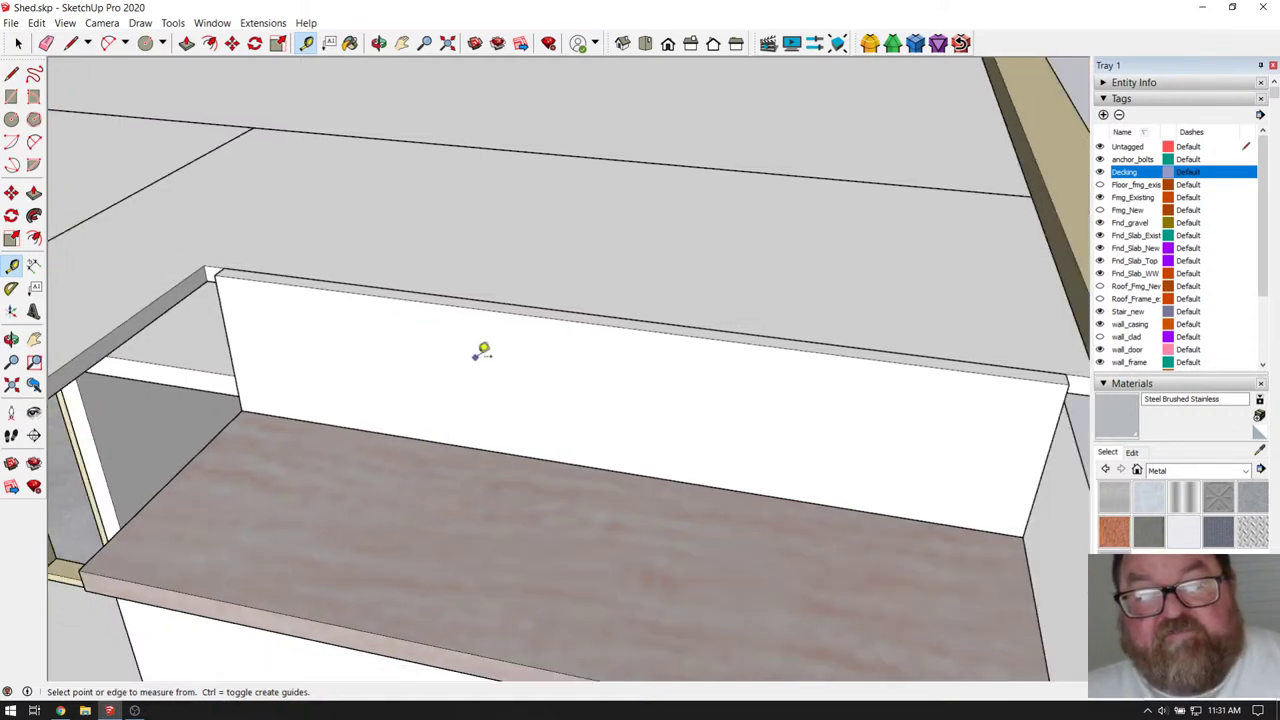
left_click(379, 43)
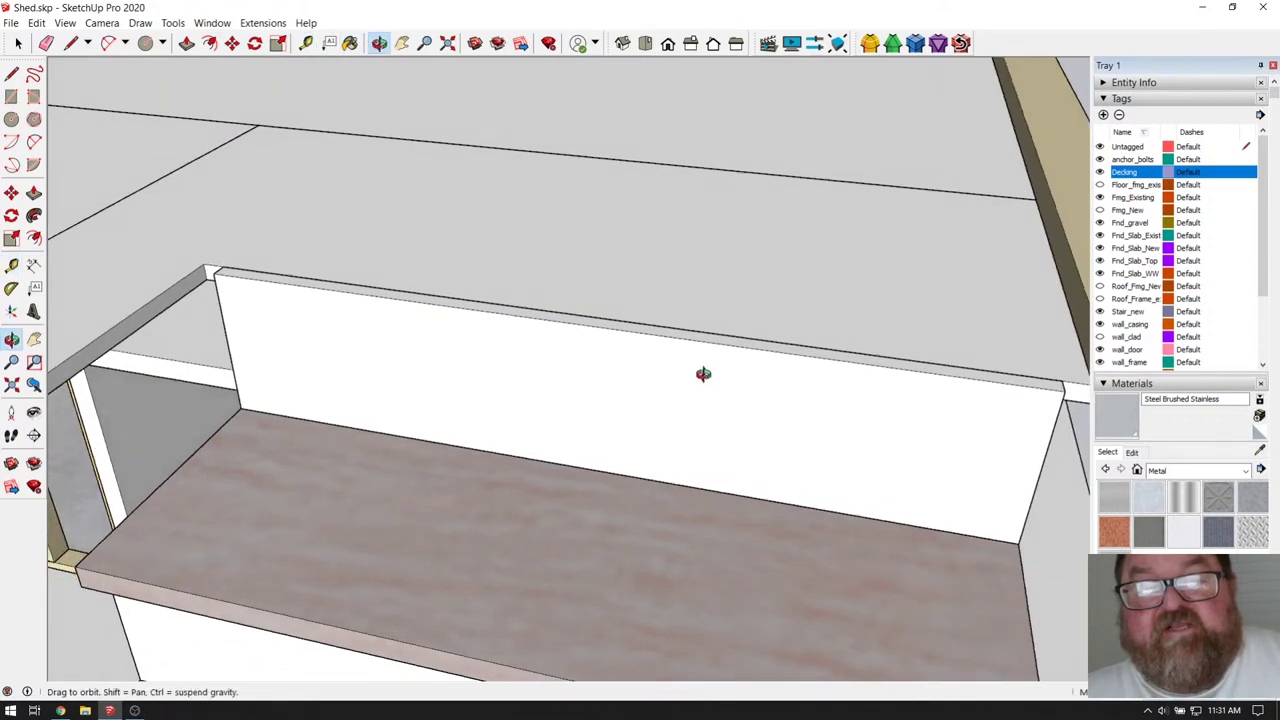
left_click_drag(703, 374, 639, 222)
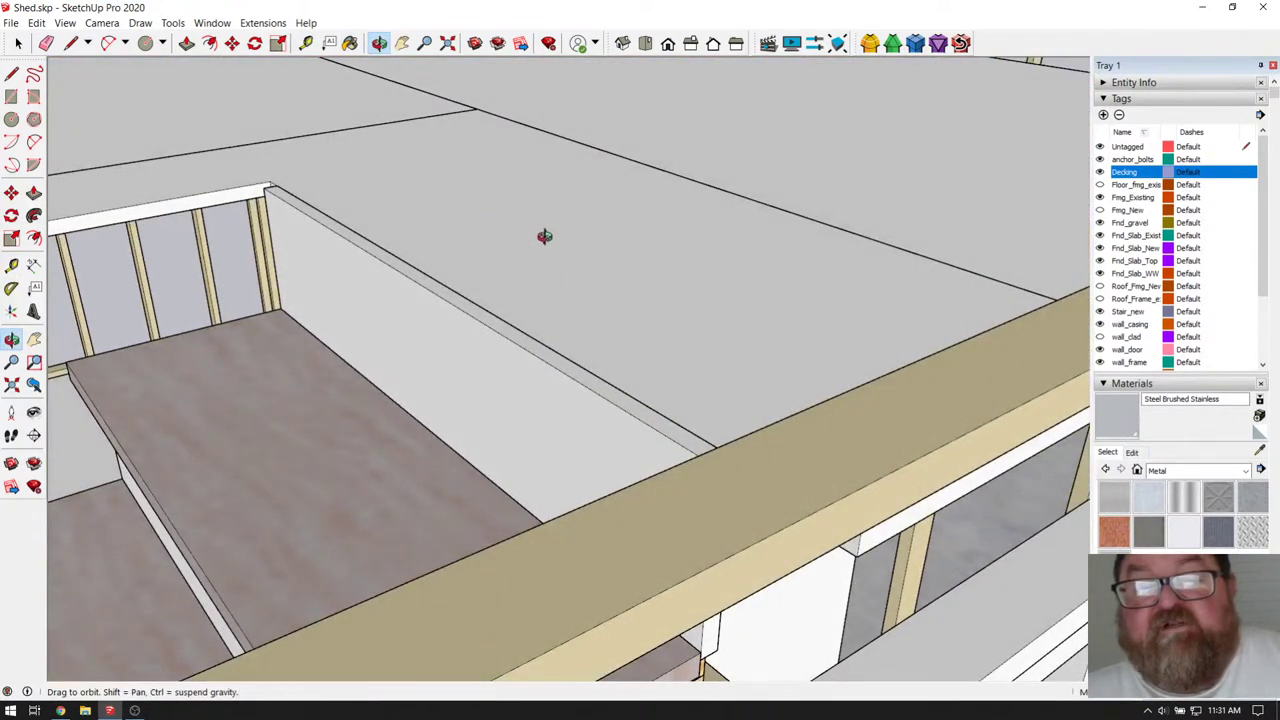
left_click_drag(544, 236, 717, 301)
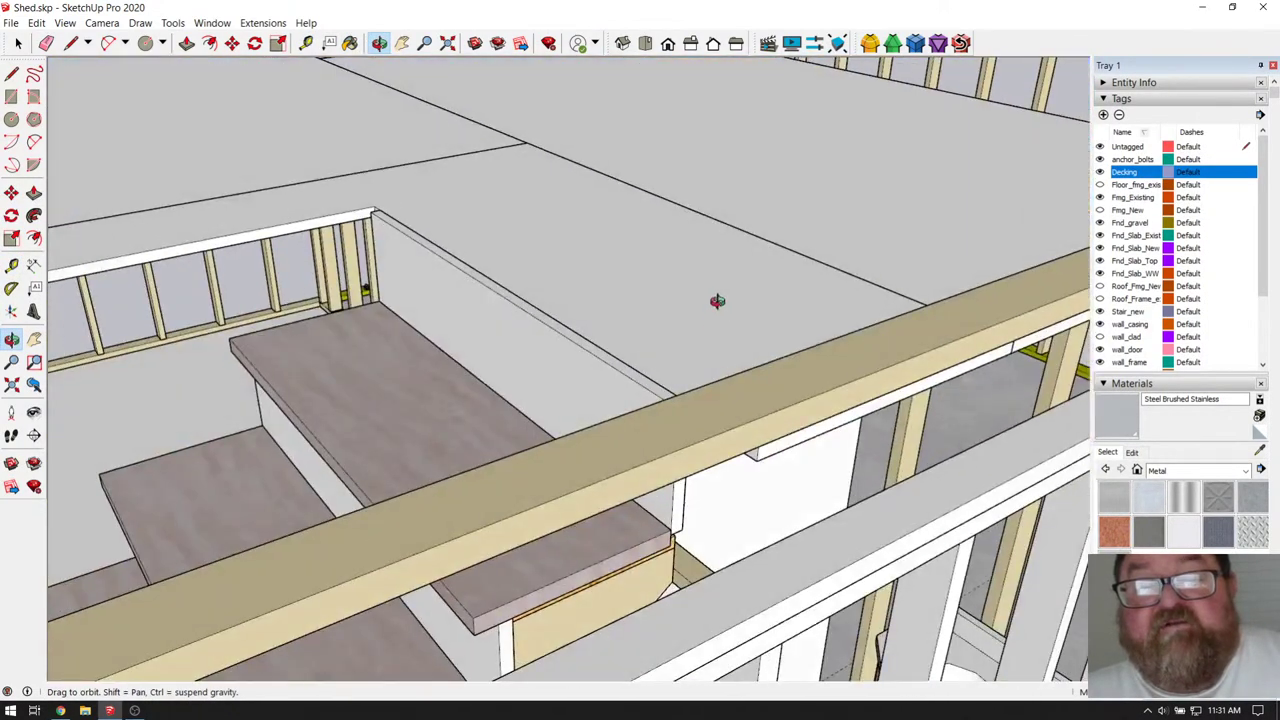
left_click_drag(576, 349, 705, 565)
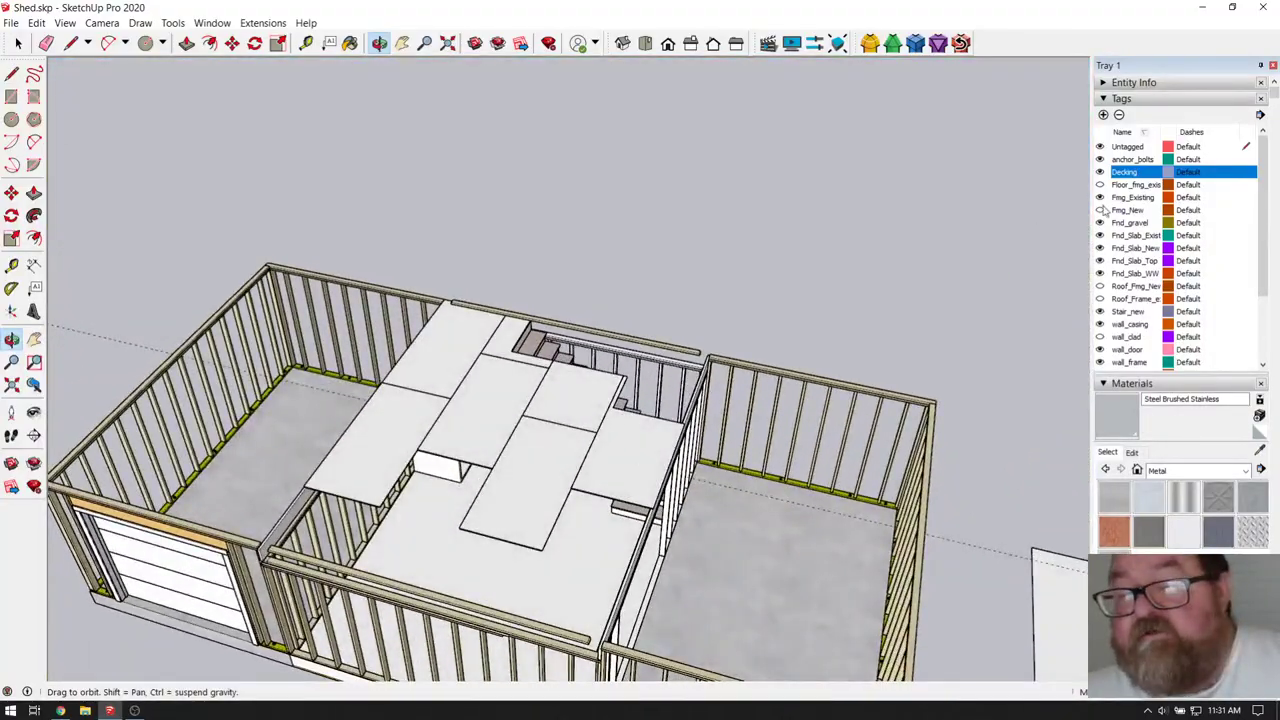
- Hide the Decking tag to expose the stairs, landing and toilet underneath
left_click(1100, 172)
scroll(628, 412, "up", 10)
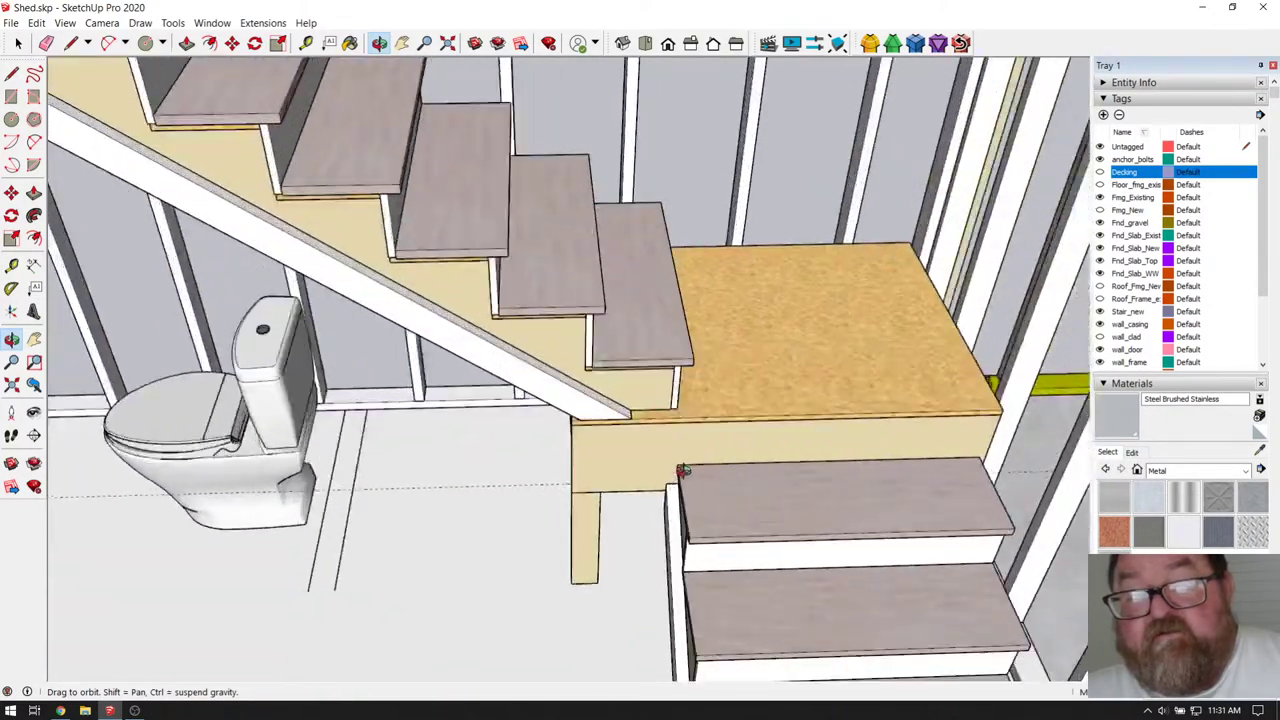
left_click_drag(683, 470, 954, 351)
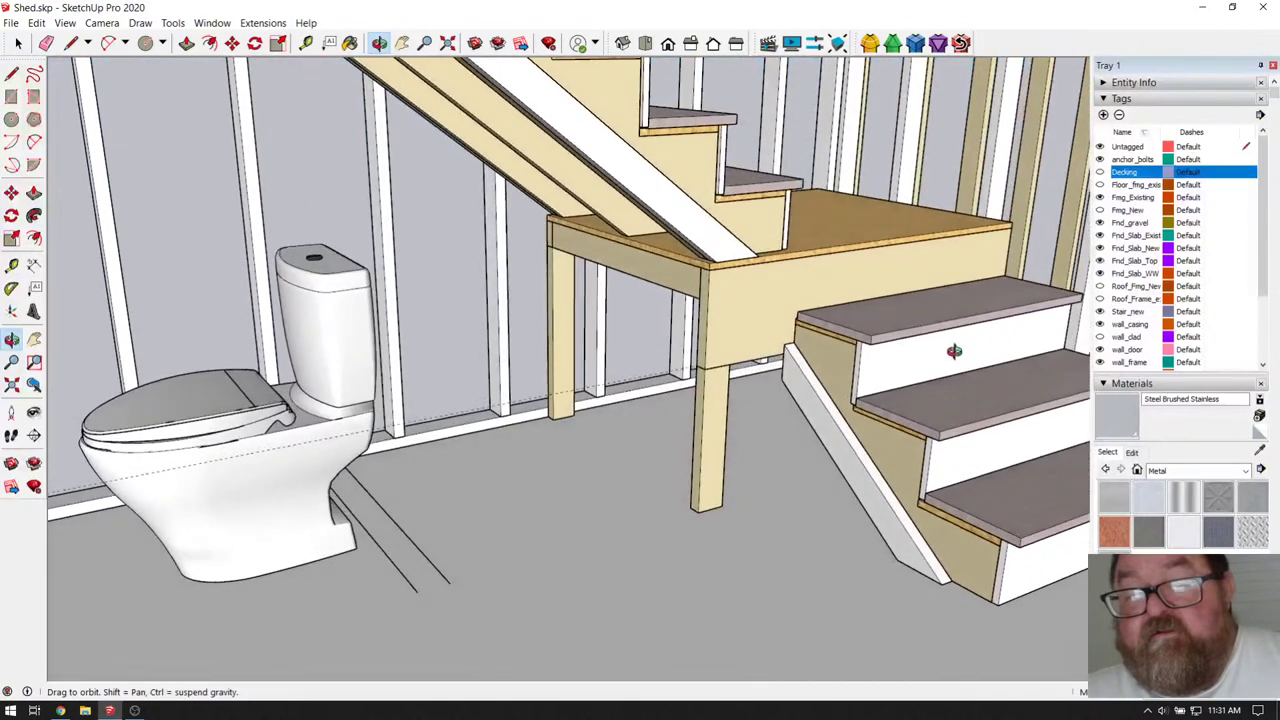
left_click(17, 43)
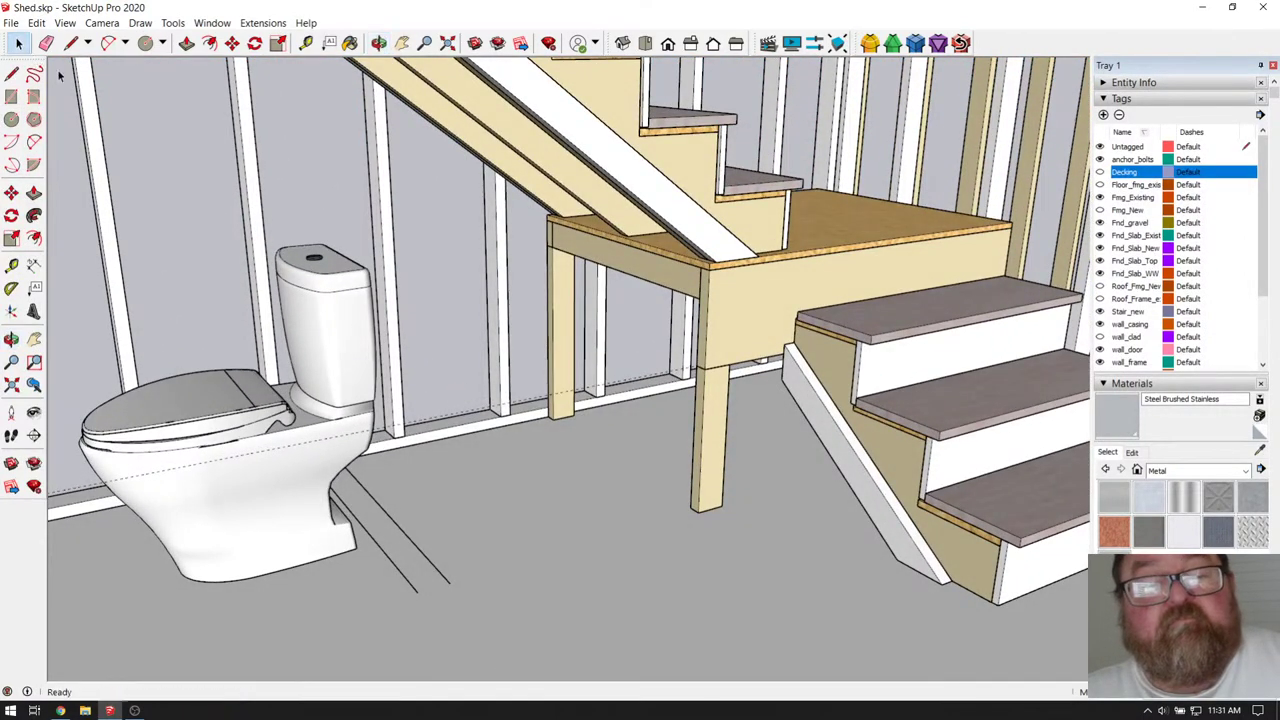
scroll(449, 415, "up", 3)
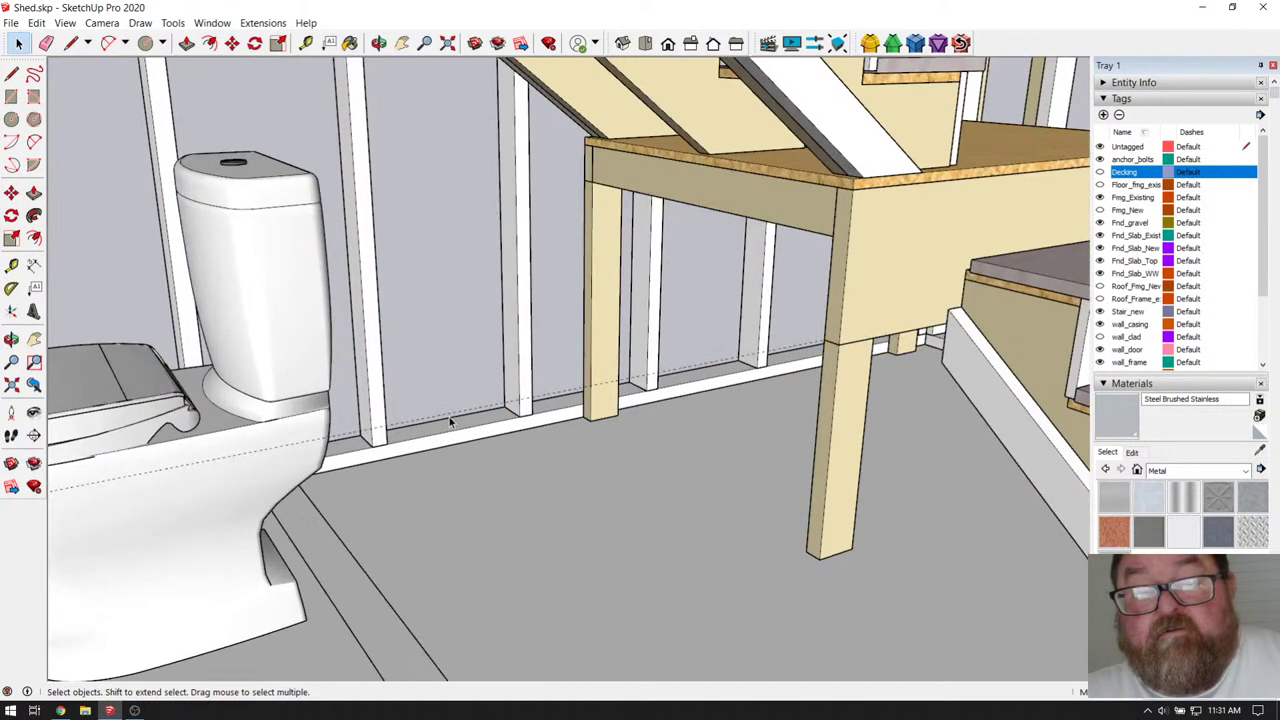
- Open the landing framing group and the nearby wall framing for editing
left_click(449, 415)
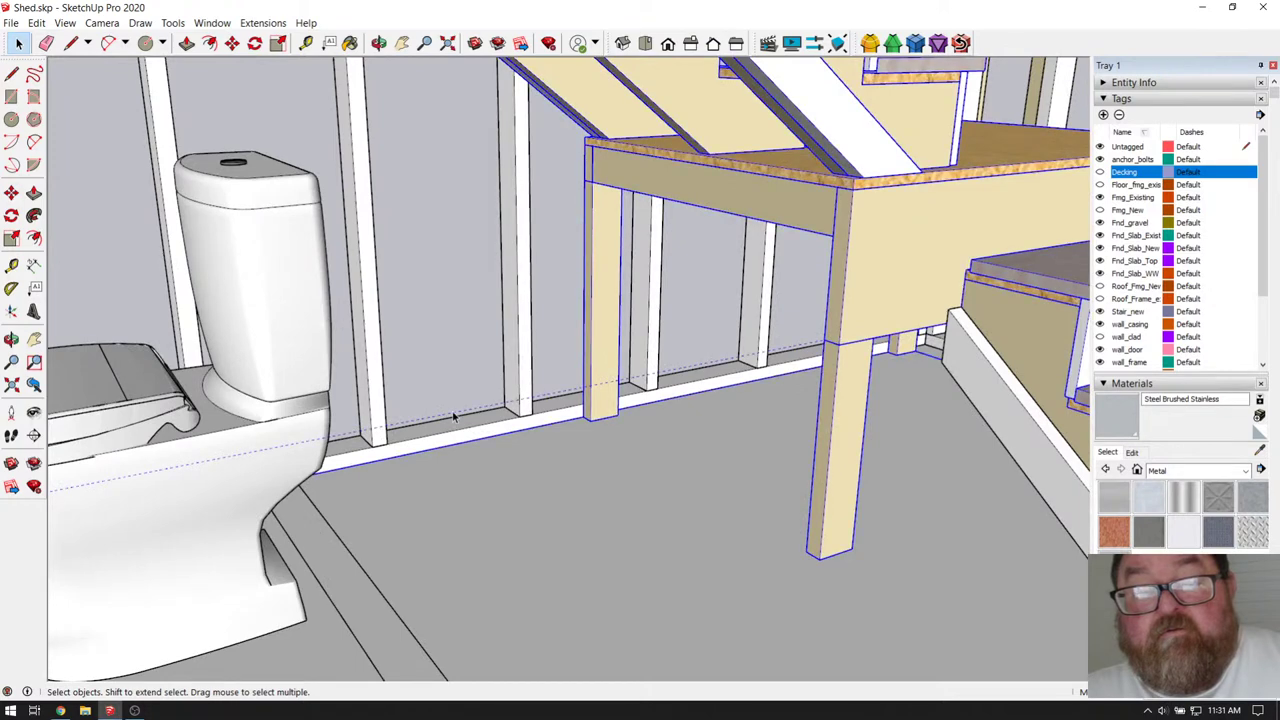
double_click(452, 411)
left_click(452, 411)
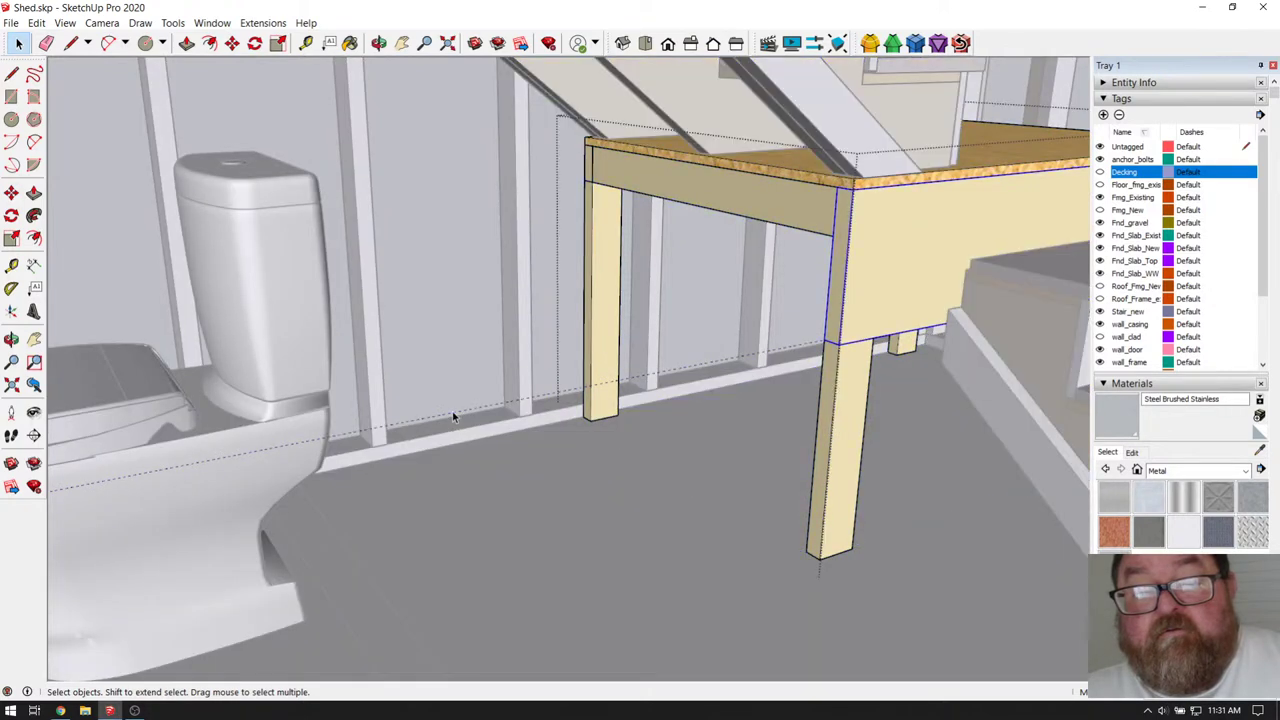
double_click(452, 411)
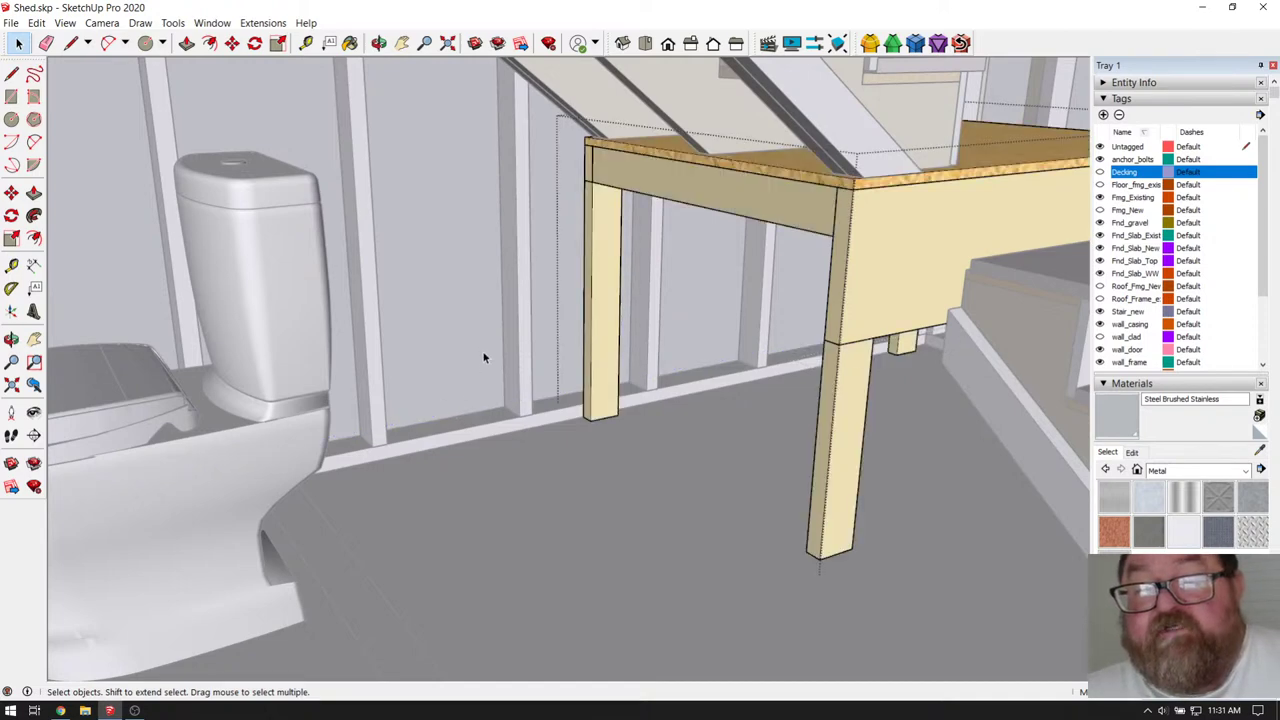
- Orbit past the toilet and landing to face the landing's legs and back wall
middle_click_drag(483, 343, 533, 331)
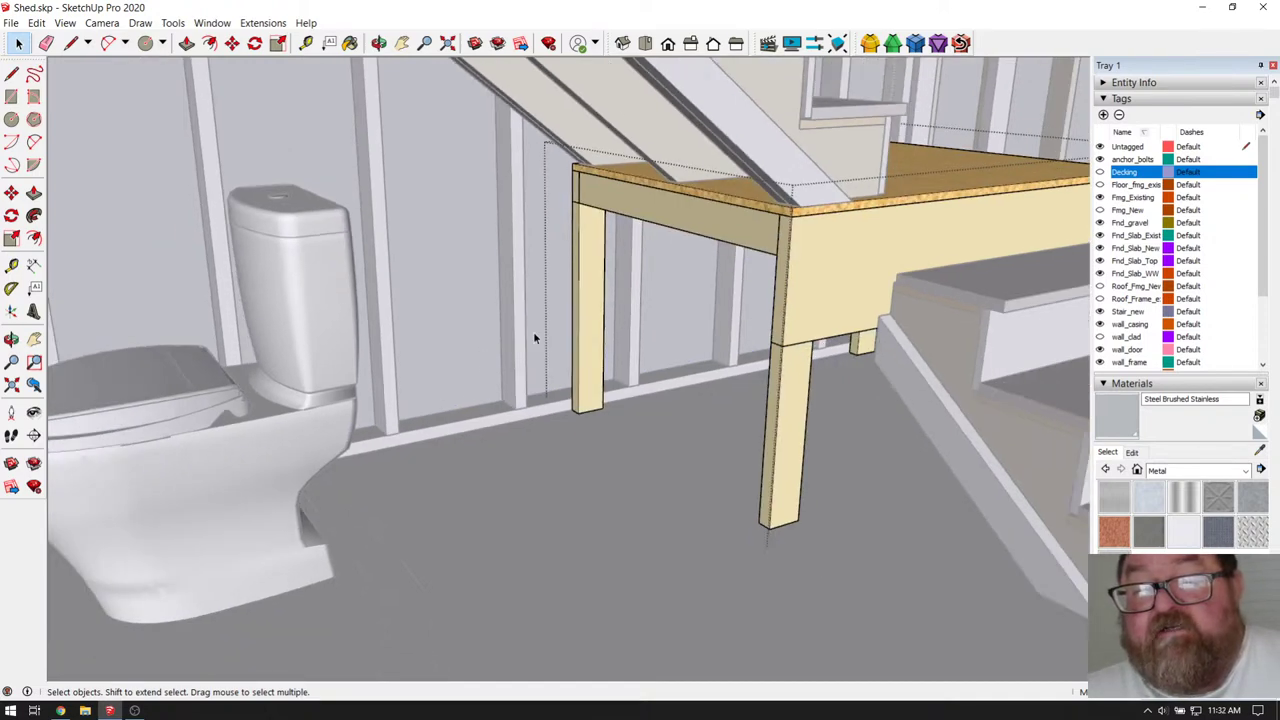
left_click(379, 43)
left_click_drag(405, 140, 582, 254)
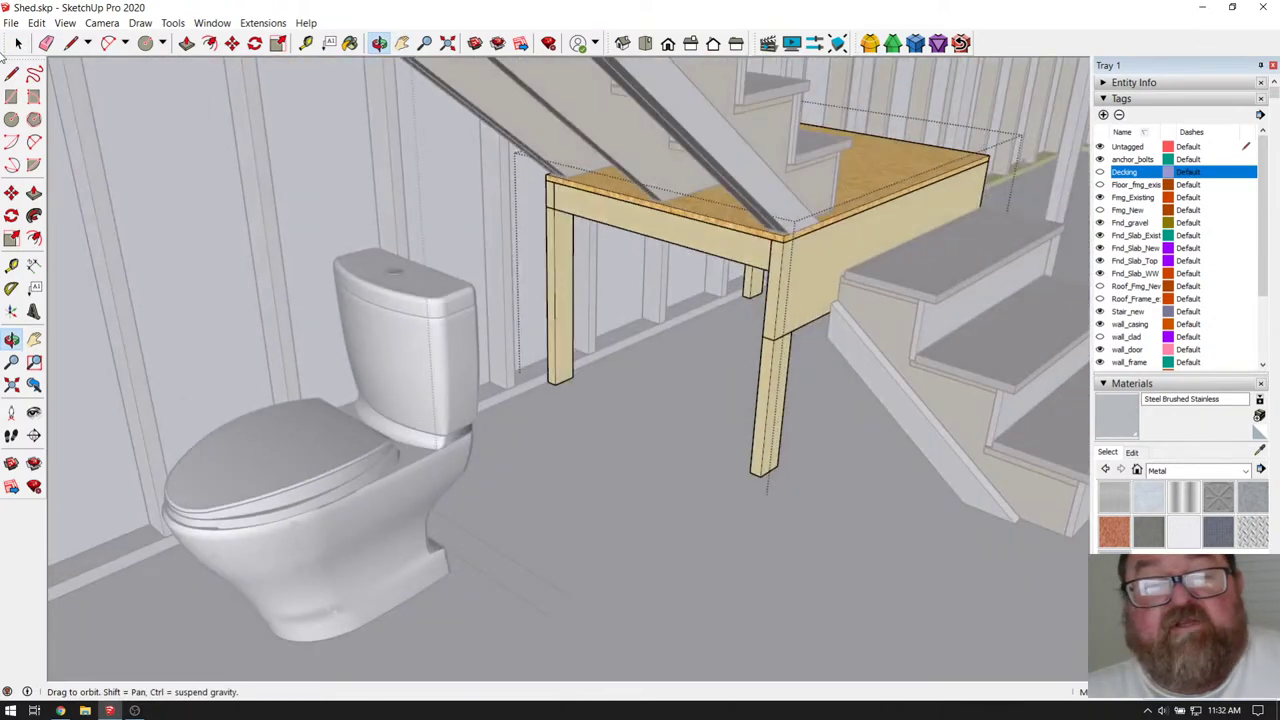
left_click(19, 43)
scroll(674, 213, "up", 5)
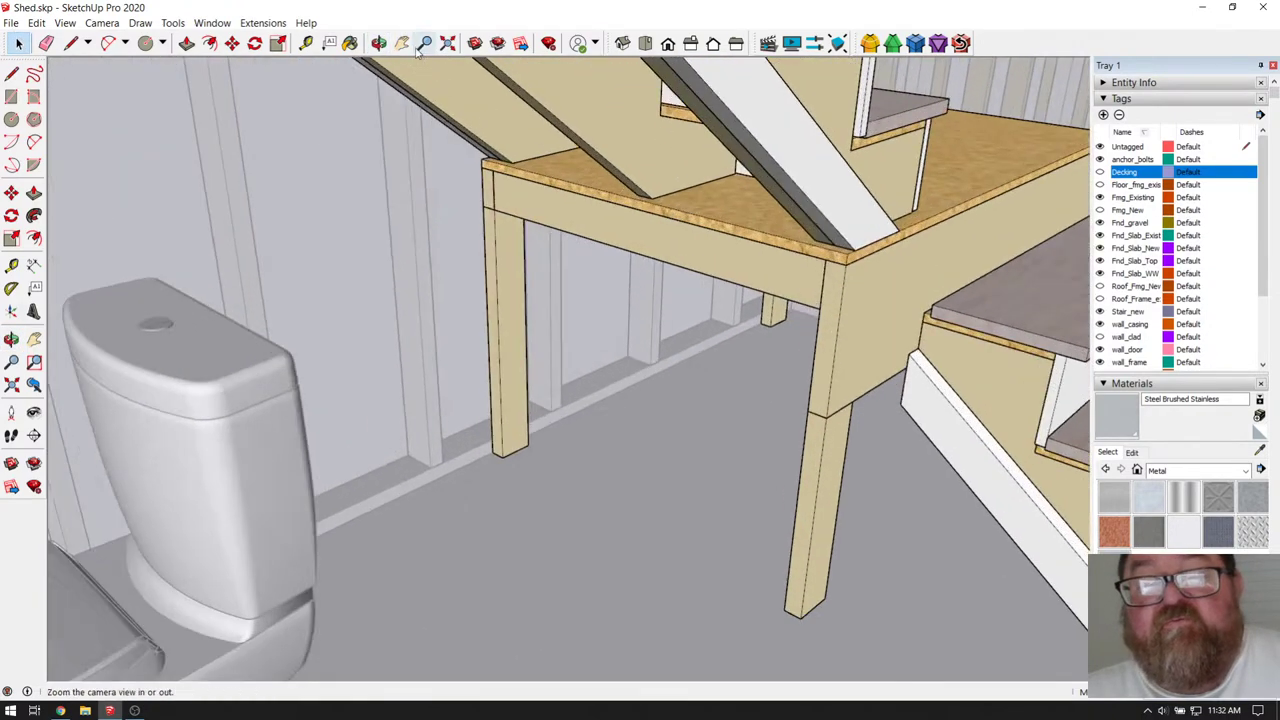
left_click(379, 43)
left_click_drag(745, 237, 782, 172)
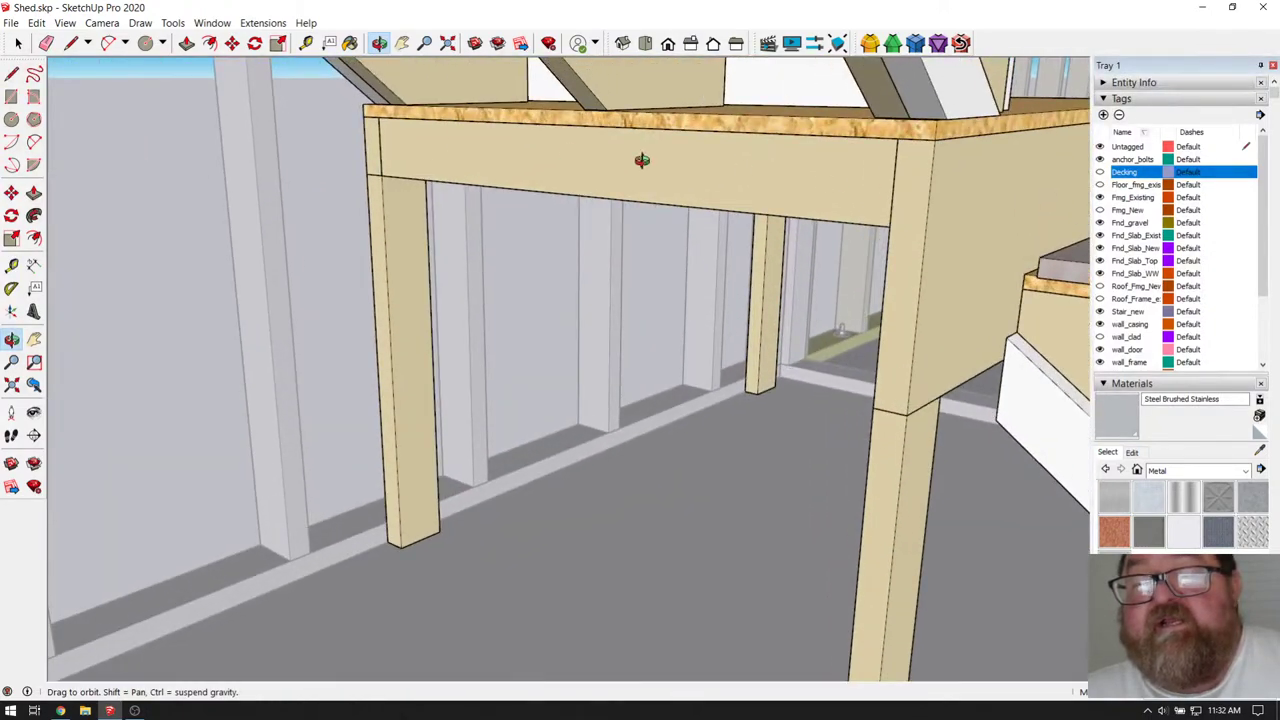
left_click_drag(642, 160, 722, 117)
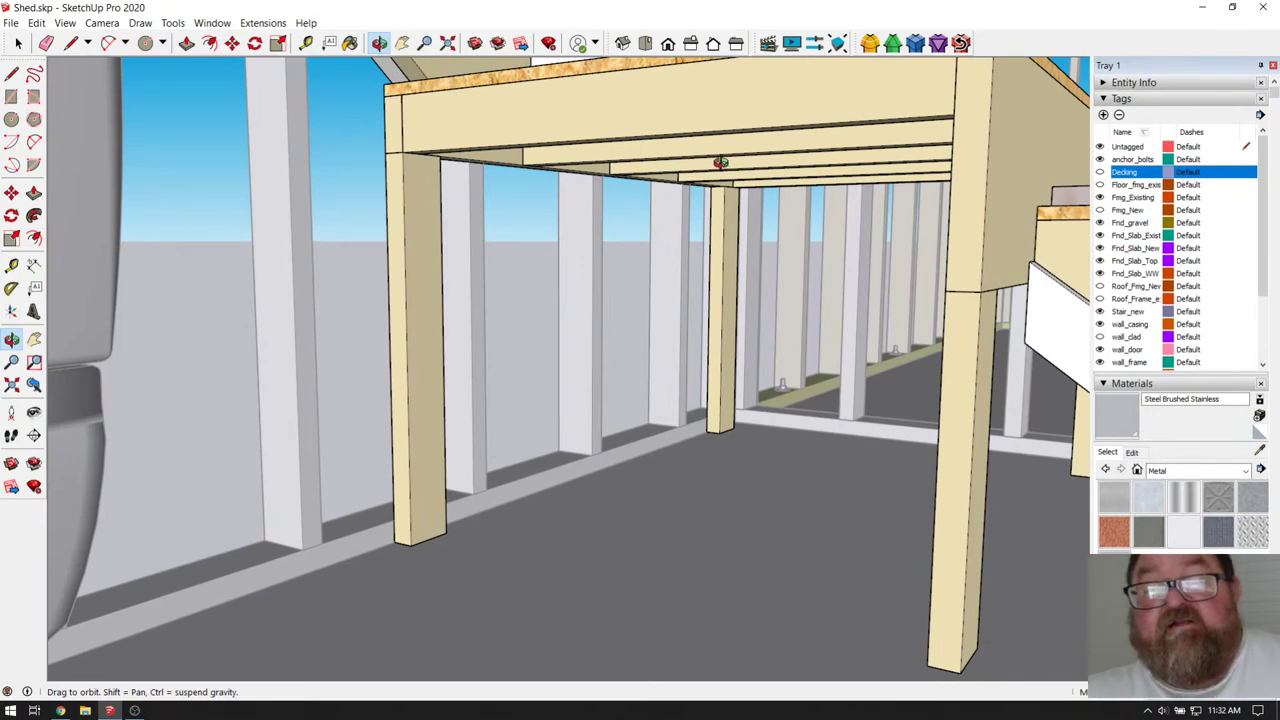
- Inspect the landing from above and below, swinging the view around it
left_click_drag(719, 165, 827, 177)
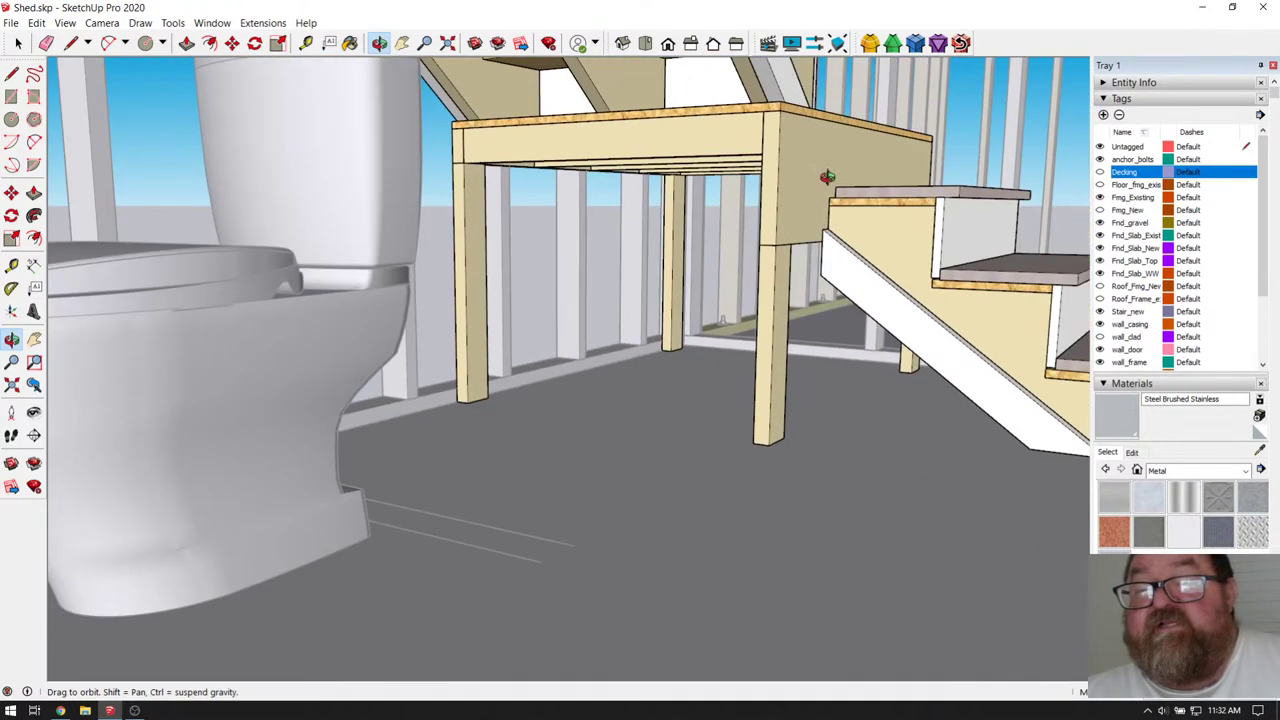
scroll(830, 195, "up", 3)
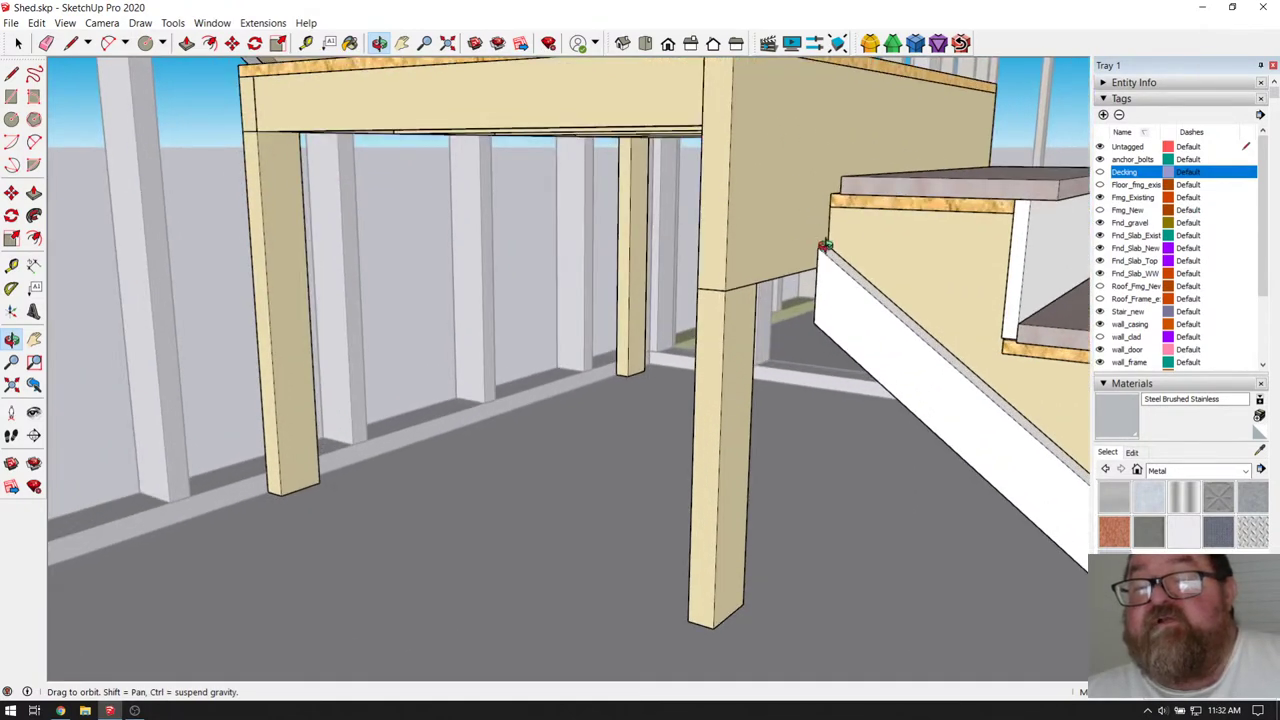
left_click_drag(900, 229, 689, 330)
scroll(570, 308, "up", 2)
scroll(600, 307, "down", 3)
scroll(650, 360, "up", 1)
scroll(680, 355, "down", 1)
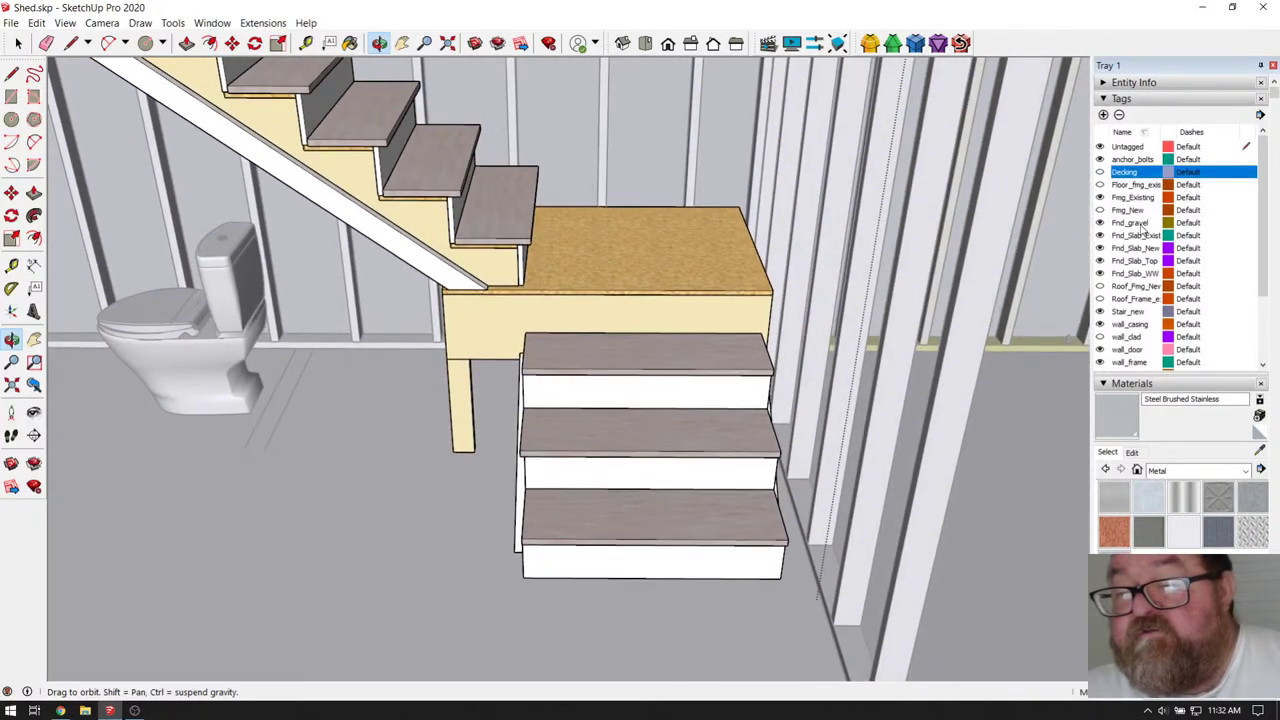
- Show the Fmg_New wall framing tag again and pull back to see the whole stair
left_click(1100, 211)
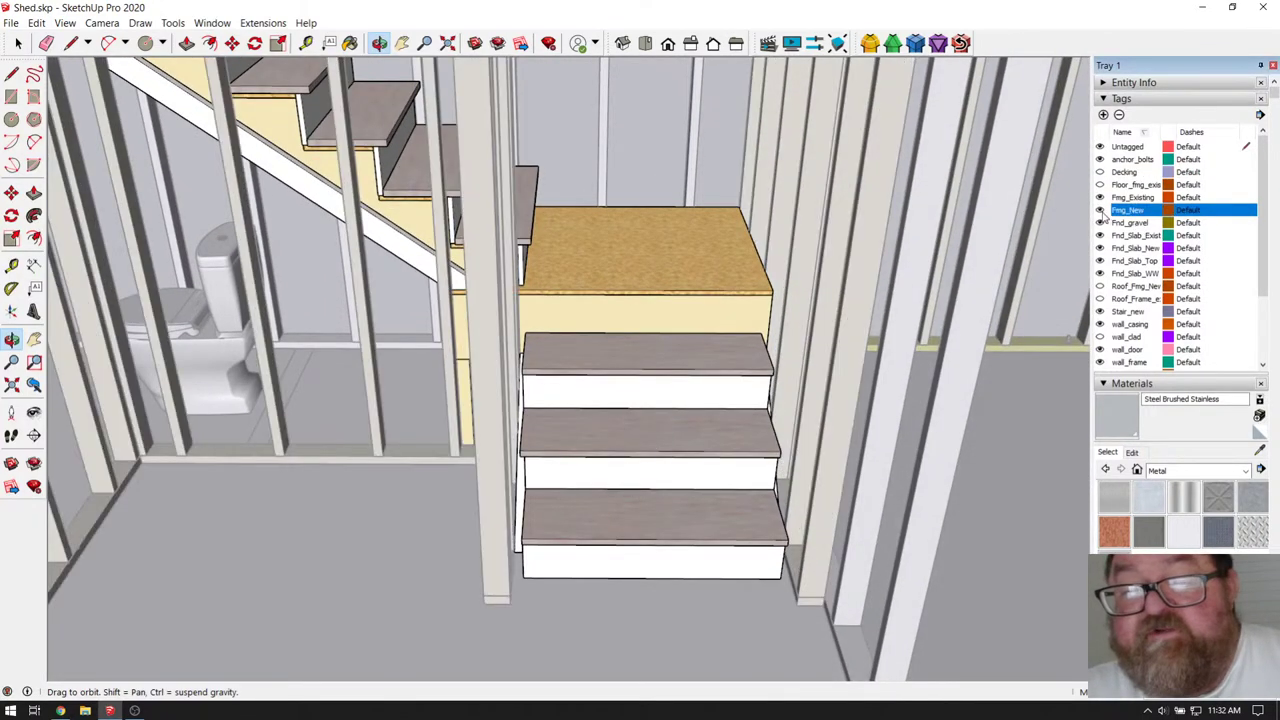
left_click_drag(663, 334, 640, 357)
left_click_drag(539, 296, 171, 78)
key("space")
middle_click_drag(171, 78, 308, 109)
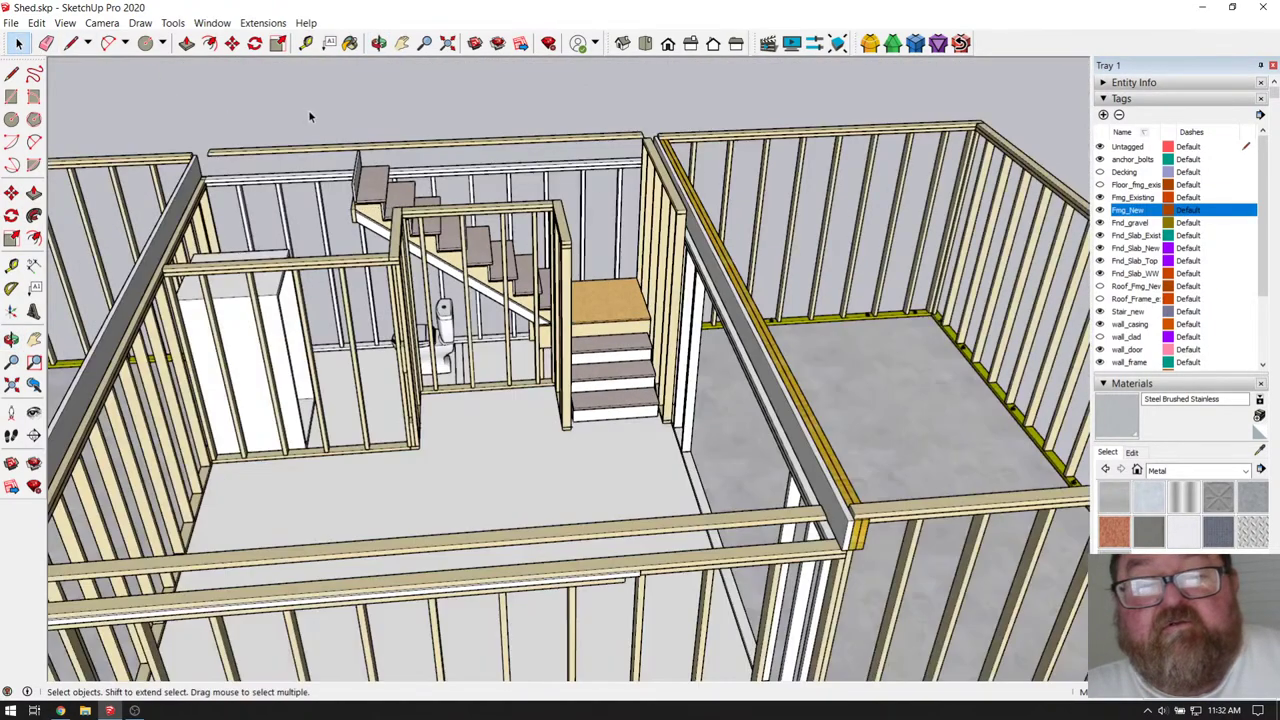
scroll(630, 311, "up", 5)
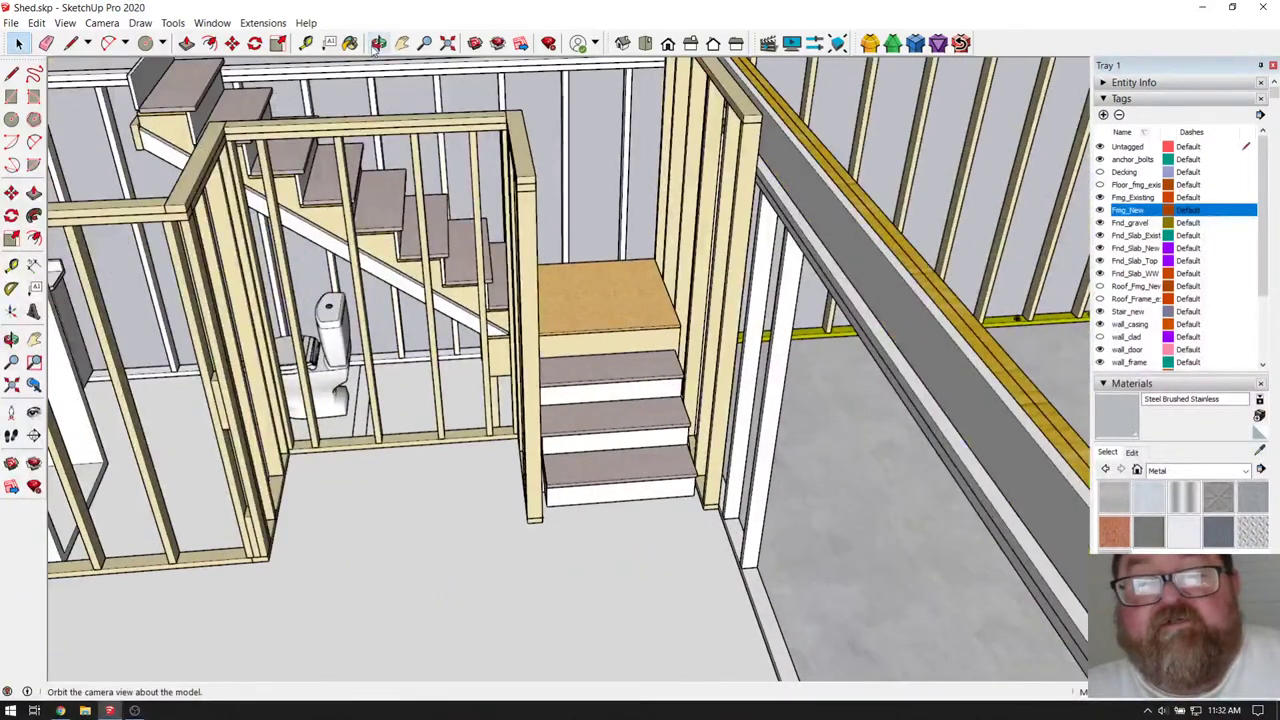
- Orbit higher over the stair with the wall framing visible
left_click(378, 43)
left_click_drag(700, 400, 789, 432)
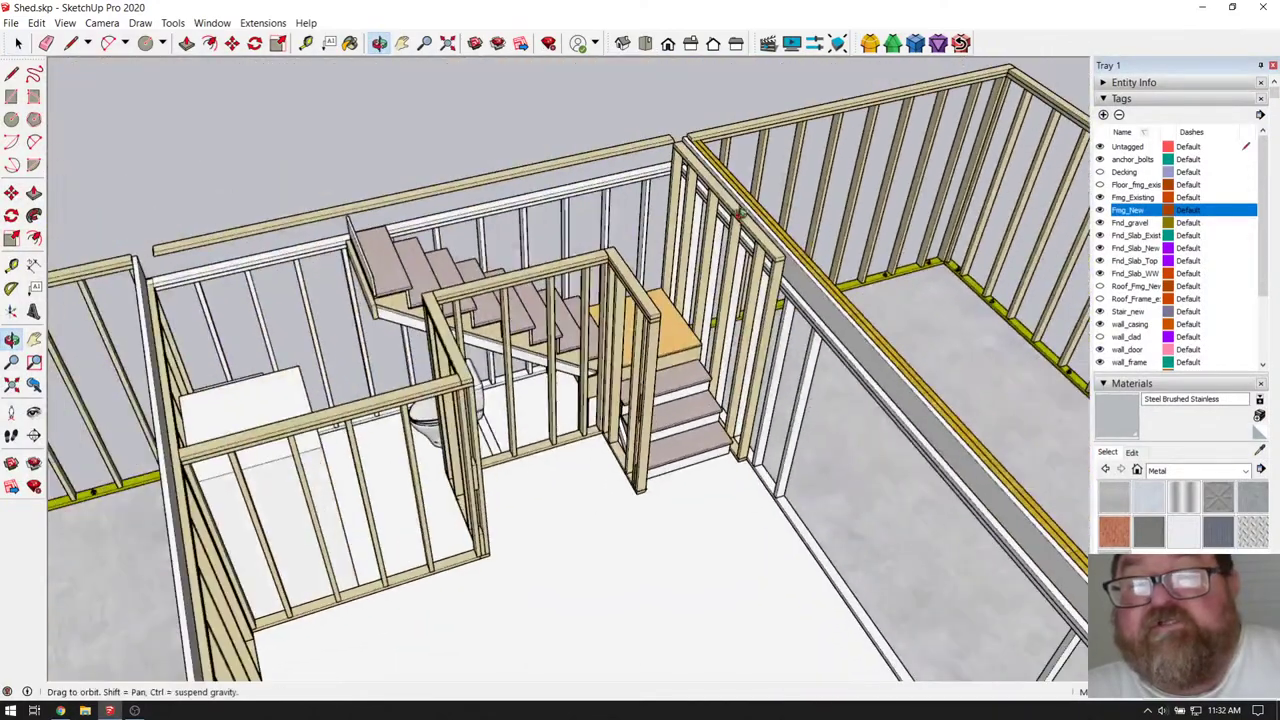
scroll(740, 213, "up", 8)
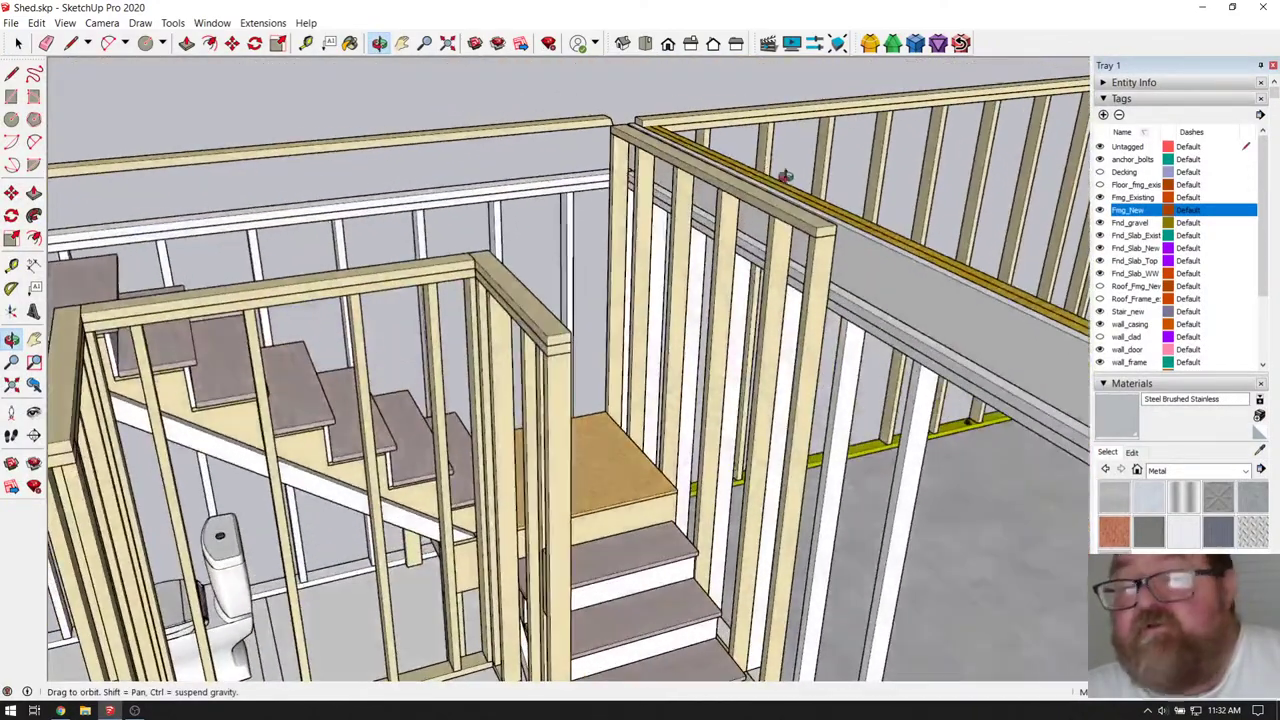
scroll(1133, 318, "down", 2)
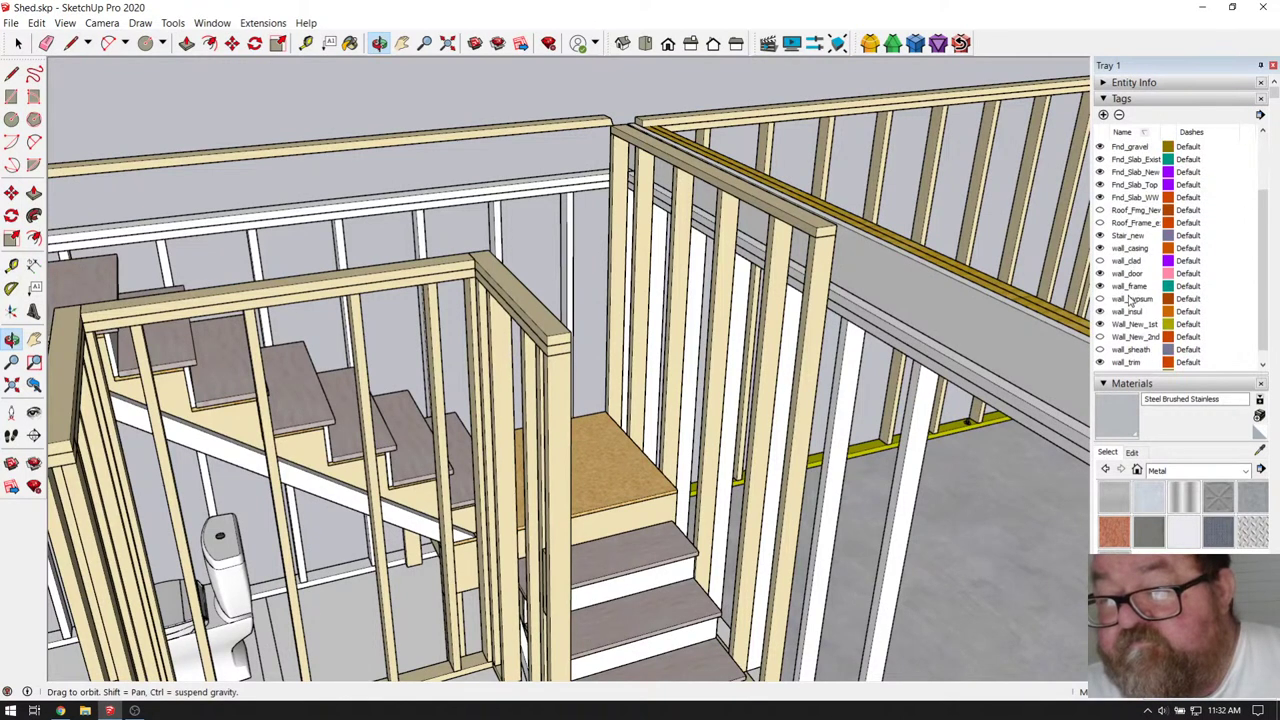
- Show the Roof_Frame tag and view along the rafters from the front of the shed
left_click(1101, 223)
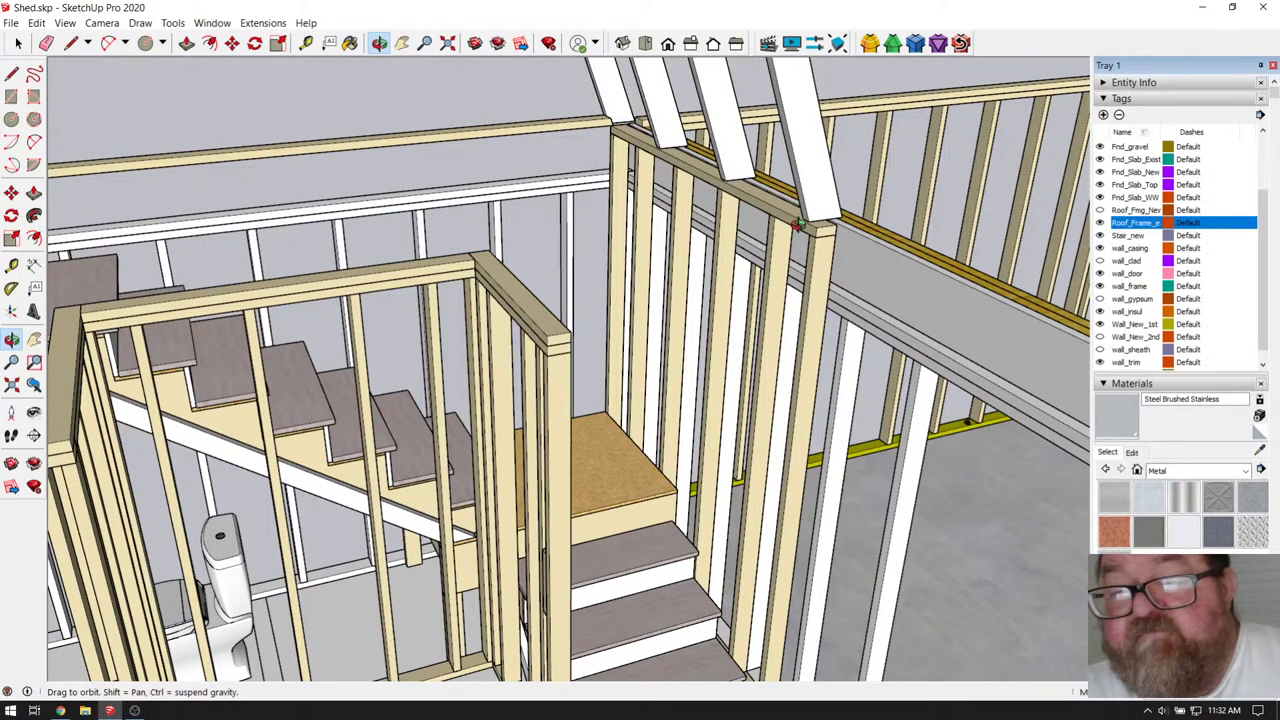
left_click_drag(797, 224, 769, 184)
left_click_drag(638, 164, 818, 280)
scroll(849, 287, "down", 5)
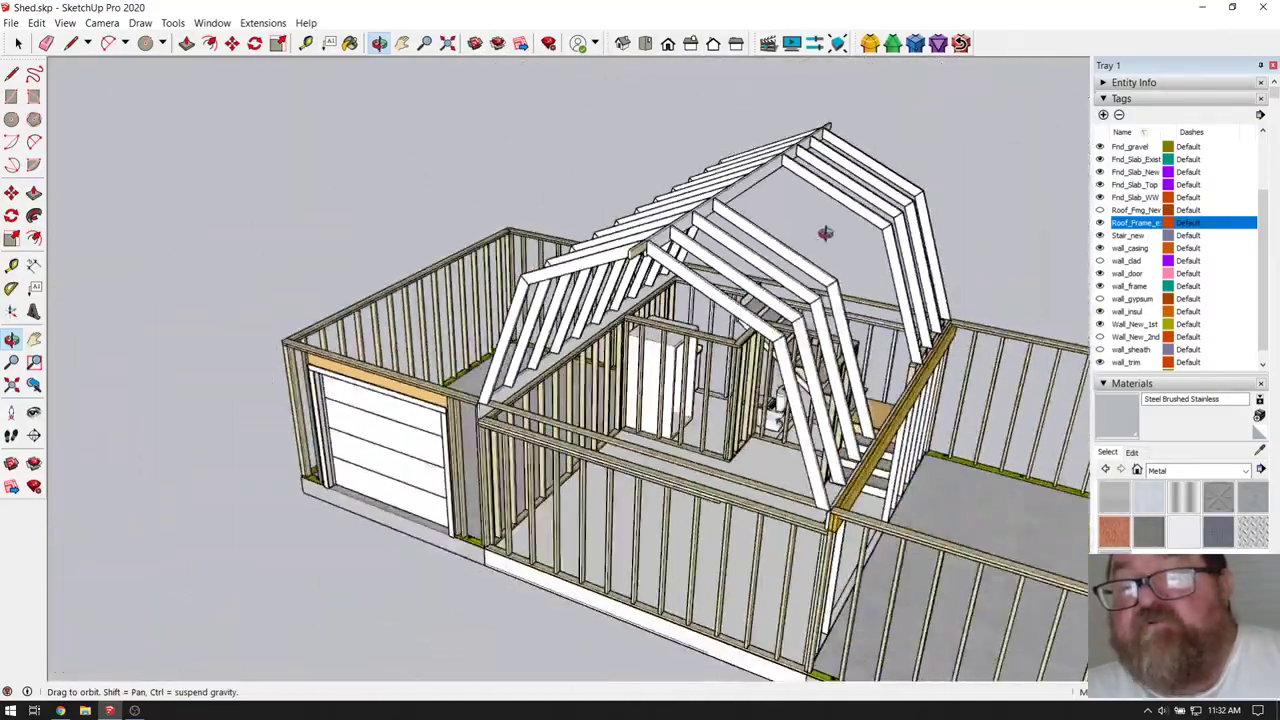
left_click_drag(825, 233, 800, 290)
scroll(828, 302, "up", 8)
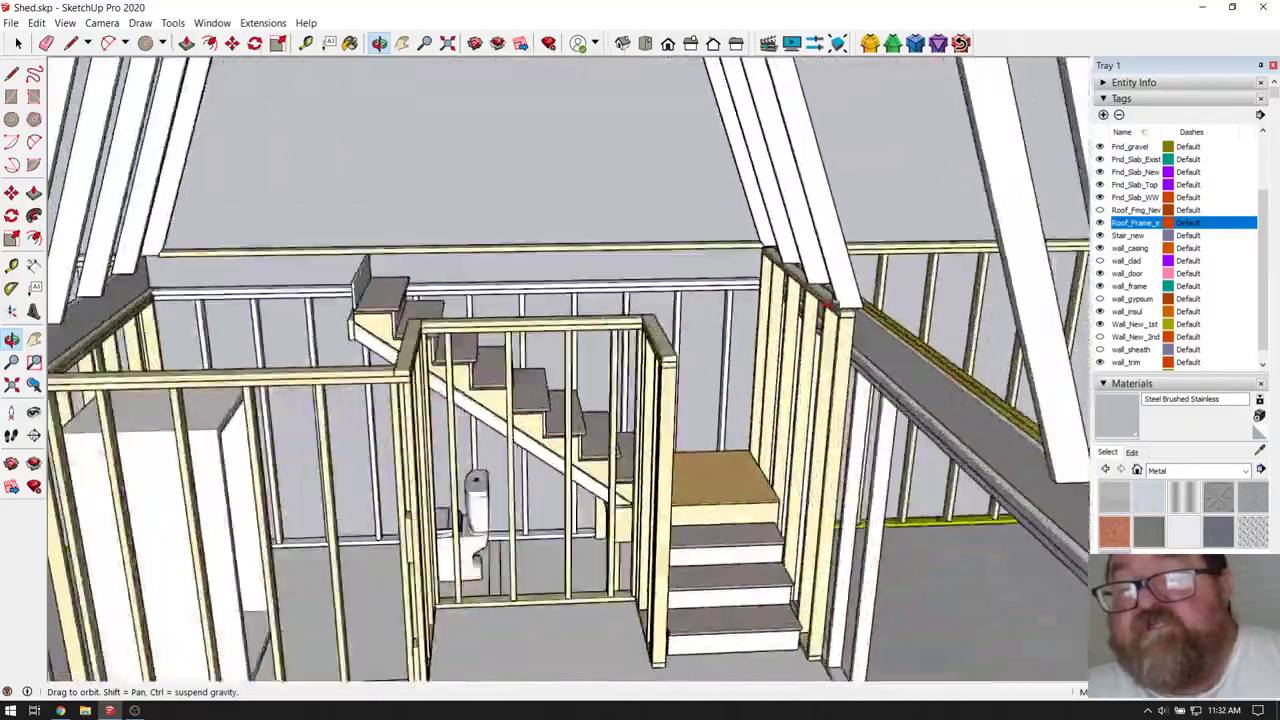
scroll(828, 302, "up", 10)
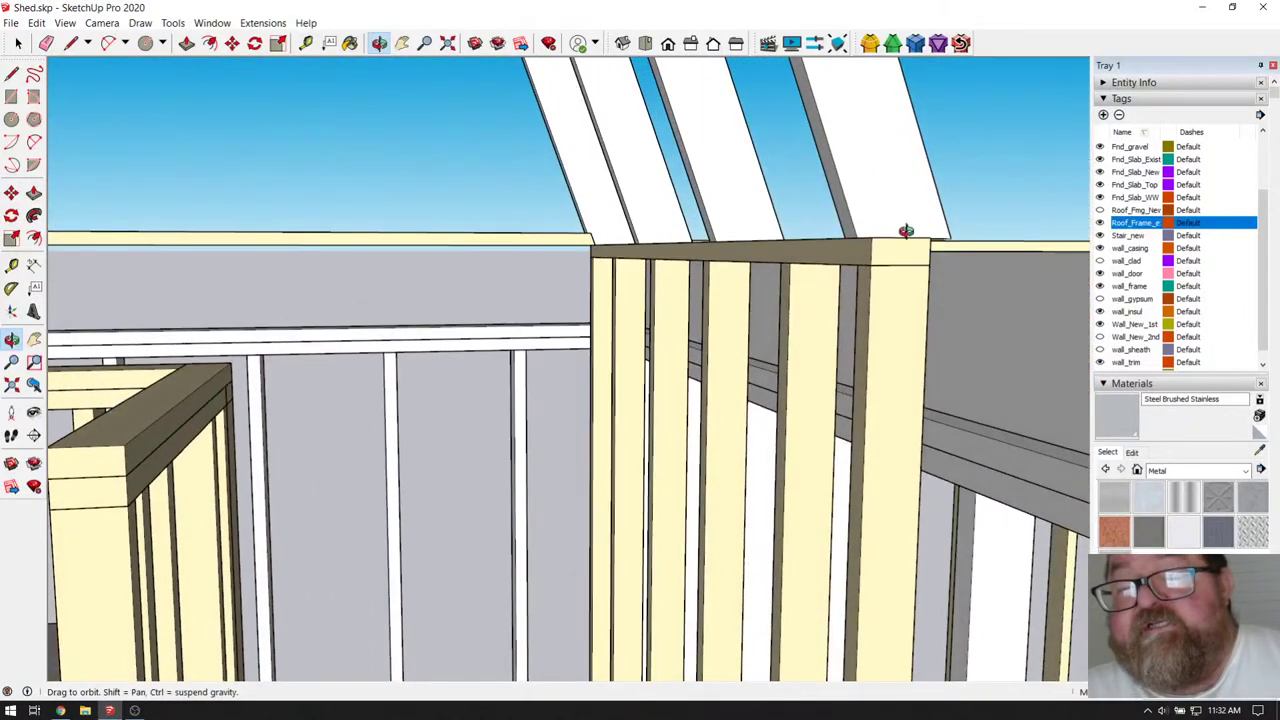
- Orbit down from the upper wall plate onto the stairs and landing
left_click_drag(905, 231, 861, 220)
scroll(848, 250, "down", 5)
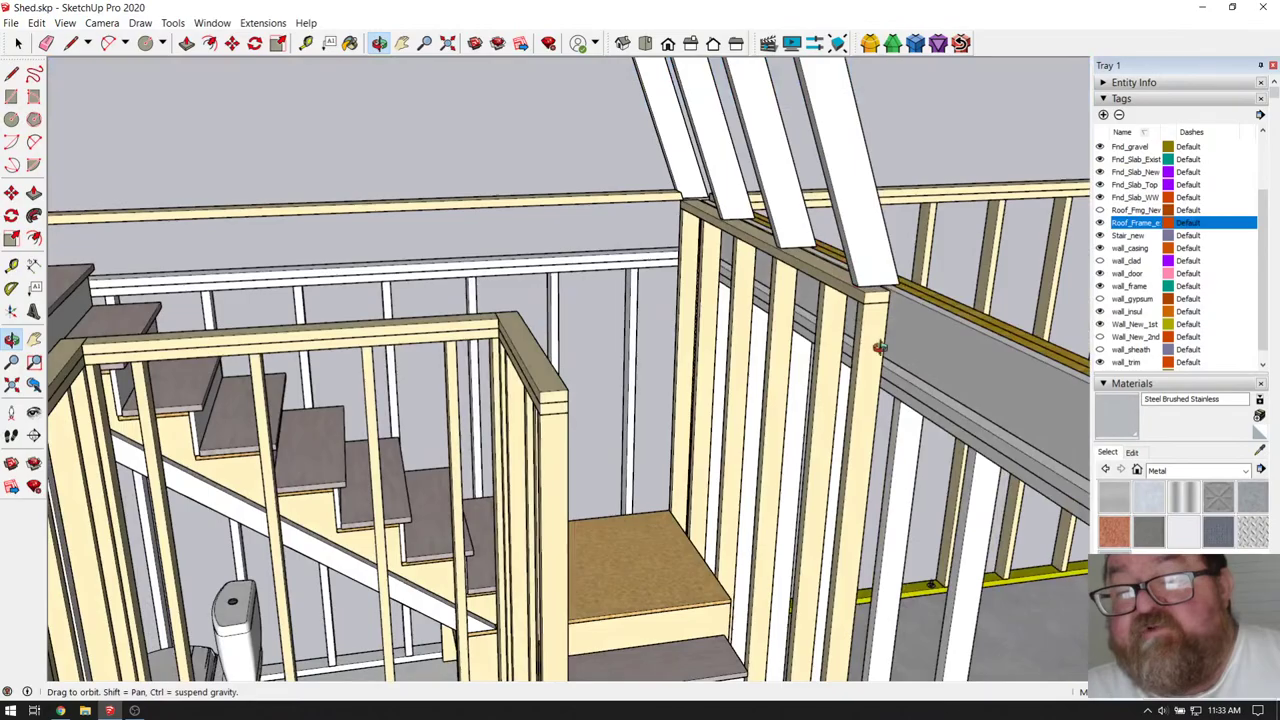
mouse_move(878, 347)
left_mouse_down()
mouse_move(747, 352)
mouse_move(716, 375)
mouse_move(909, 386)
mouse_move(1027, 413)
mouse_move(998, 383)
mouse_move(884, 347)
left_mouse_up()
left_click_drag(706, 296, 775, 408)
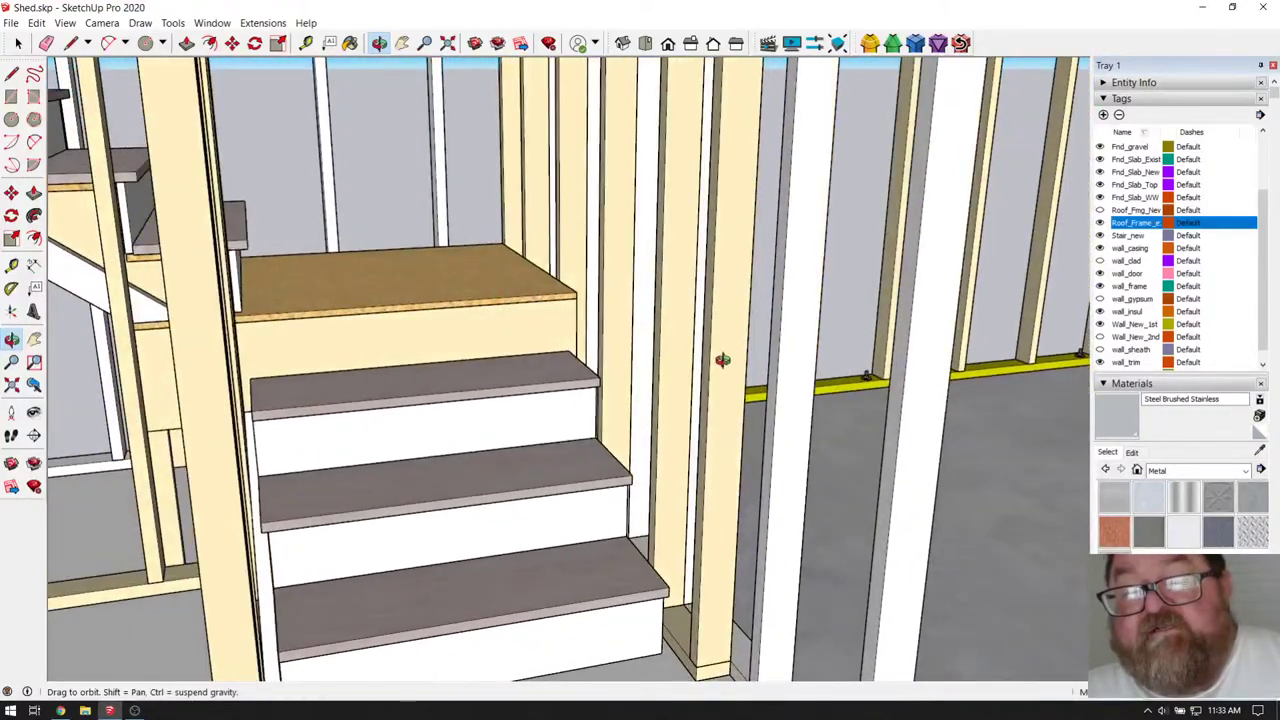
left_click_drag(722, 360, 684, 333)
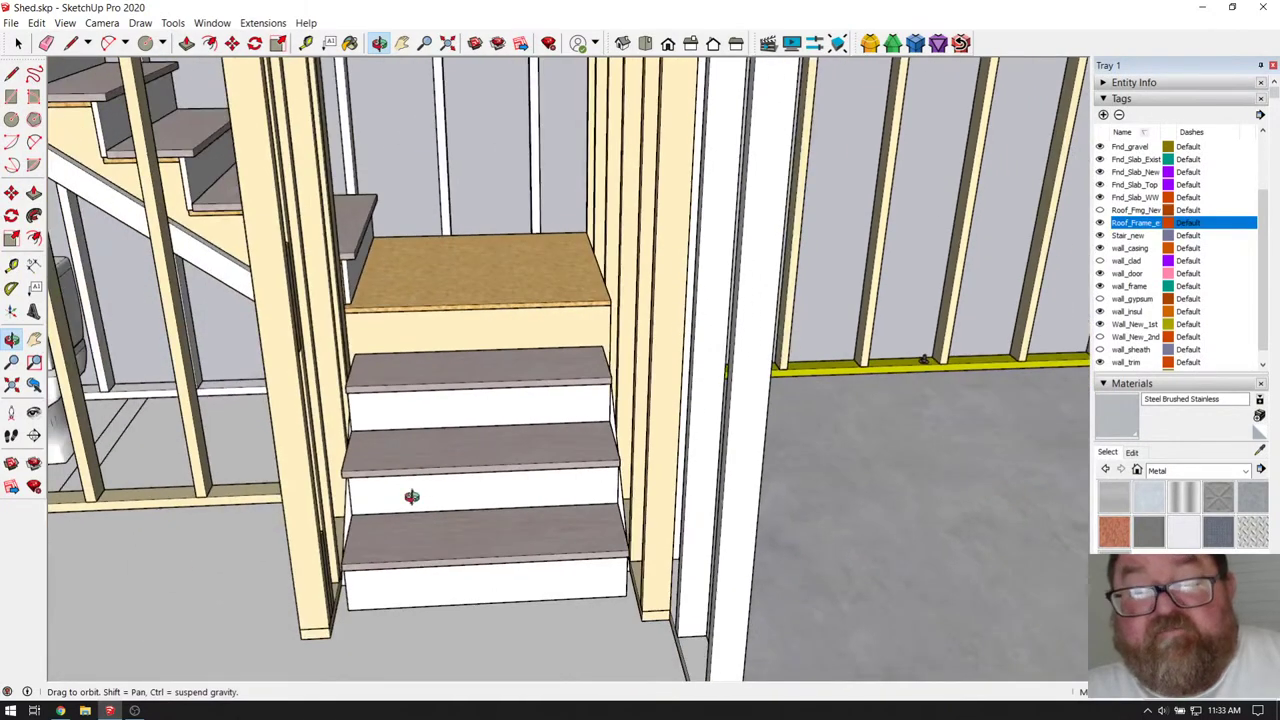
scroll(350, 505, "up", 3)
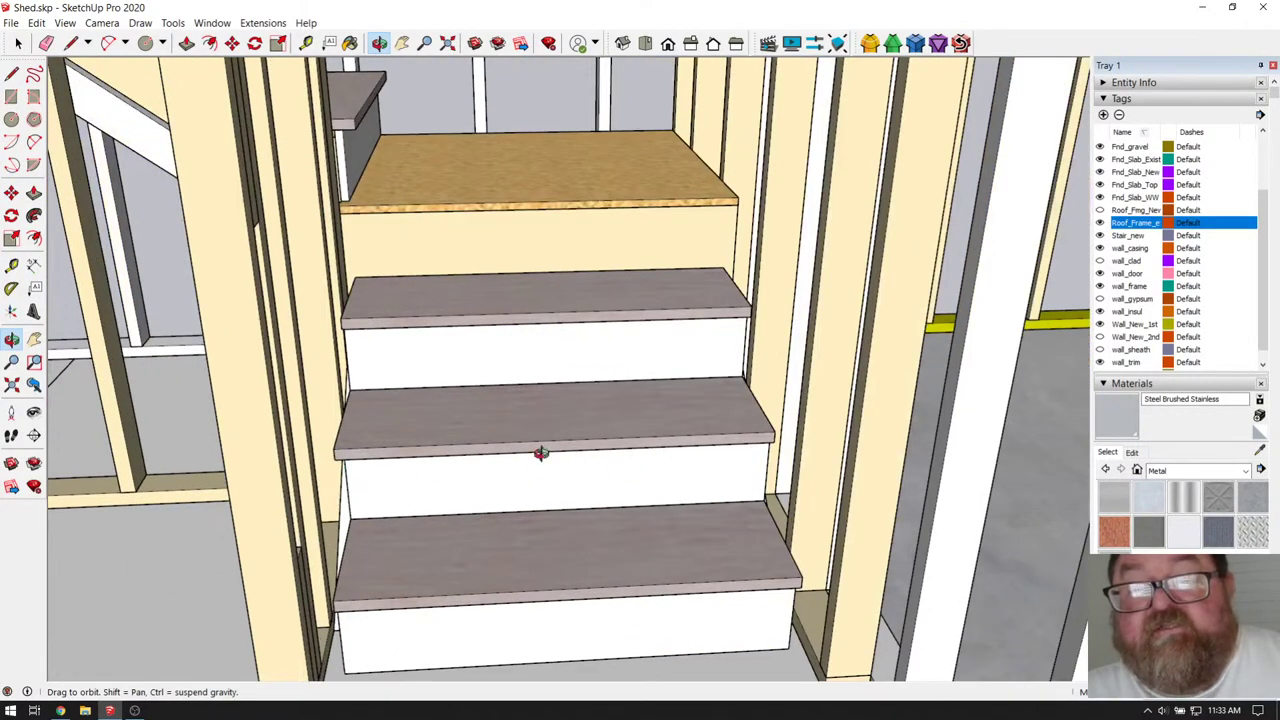
scroll(423, 409, "up", 4)
key("t")
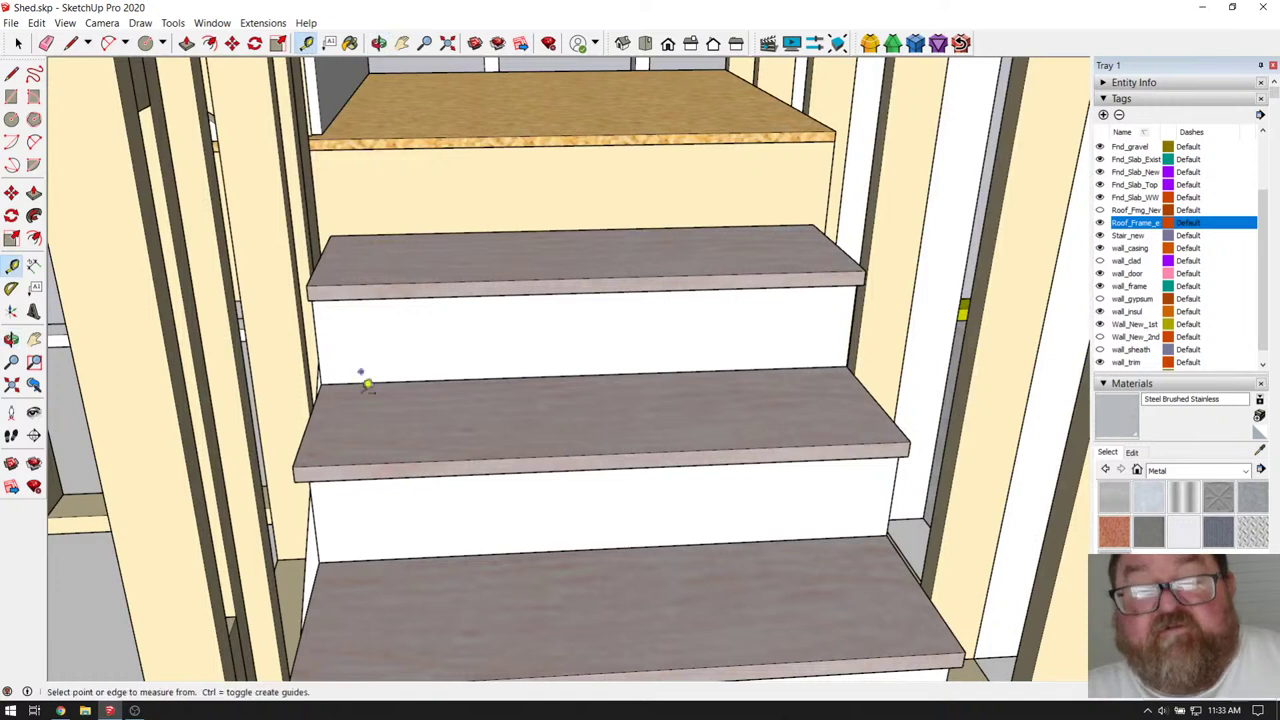
left_click(309, 418)
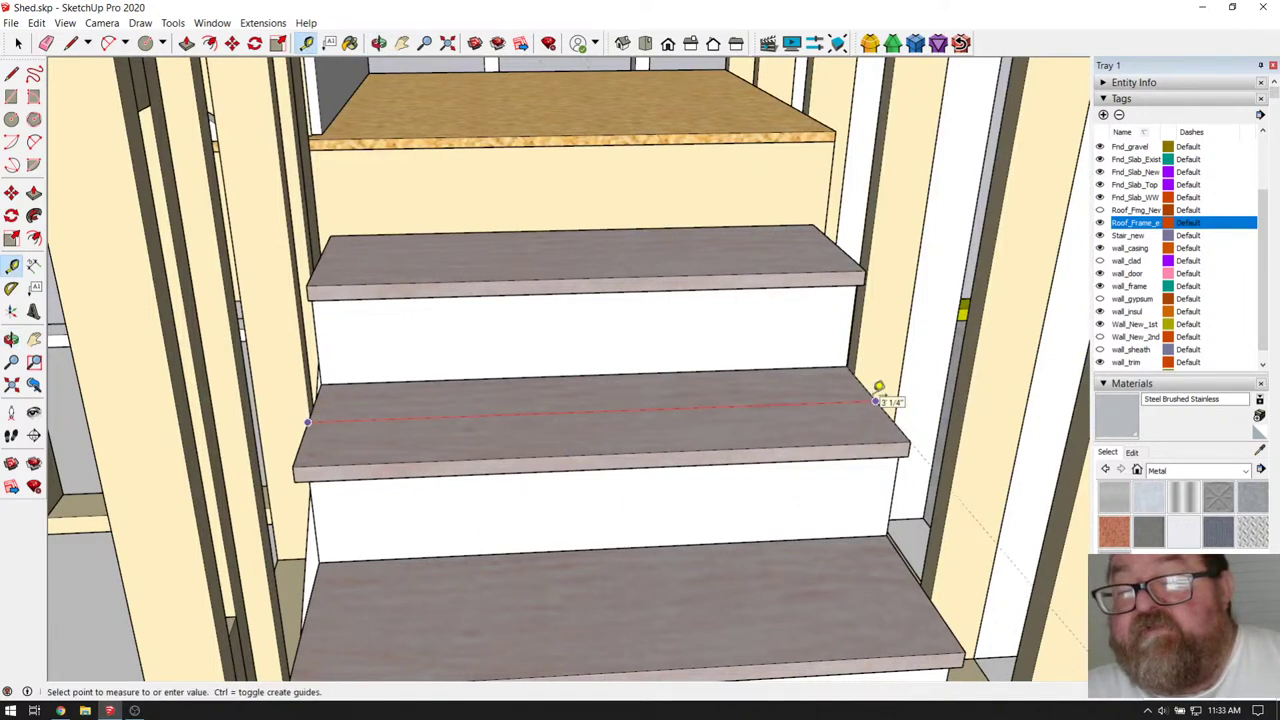
left_click(876, 401)
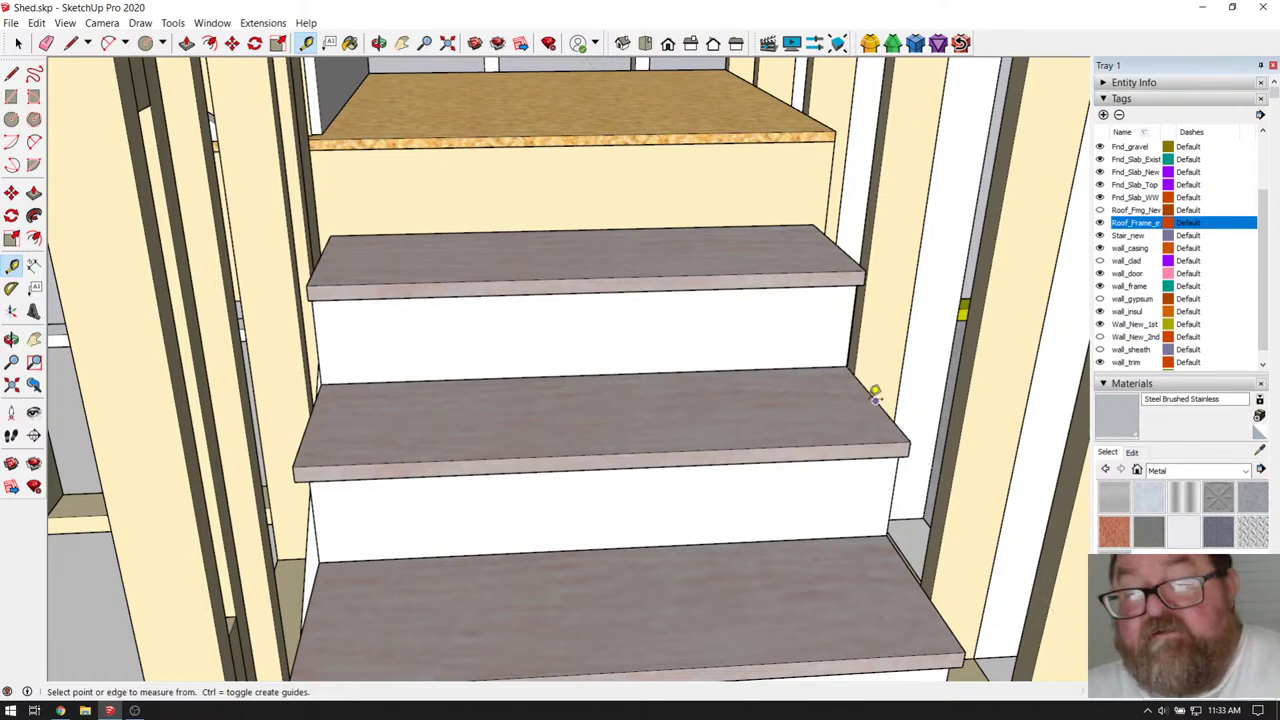
middle_click_drag(868, 418, 851, 436)
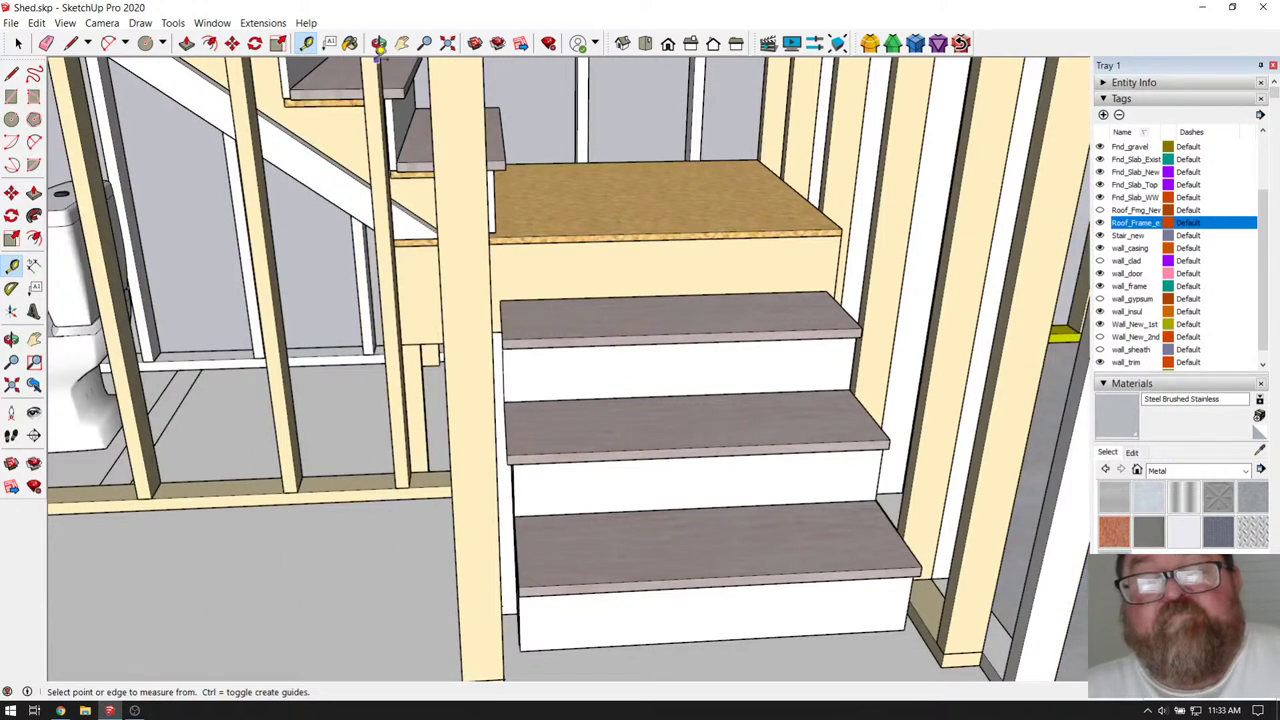
left_click(378, 44)
left_click_drag(437, 271, 481, 333)
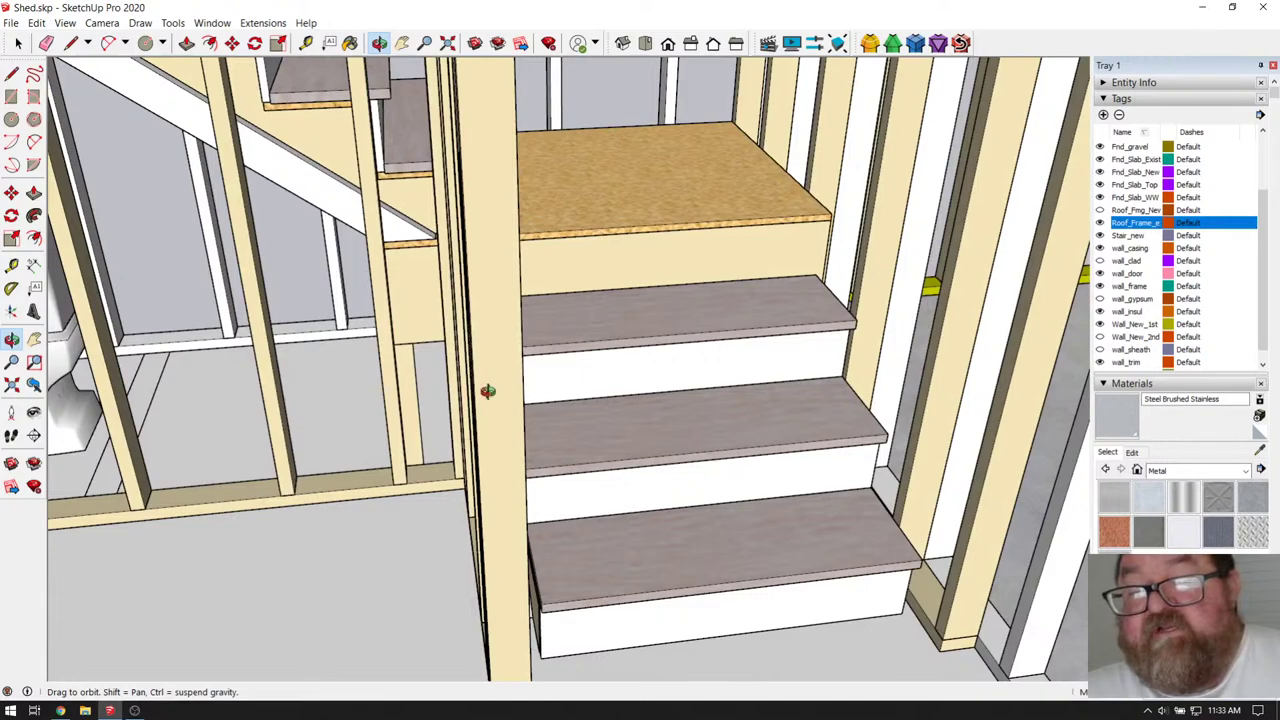
left_click_drag(487, 391, 703, 563)
scroll(423, 317, "up", 3)
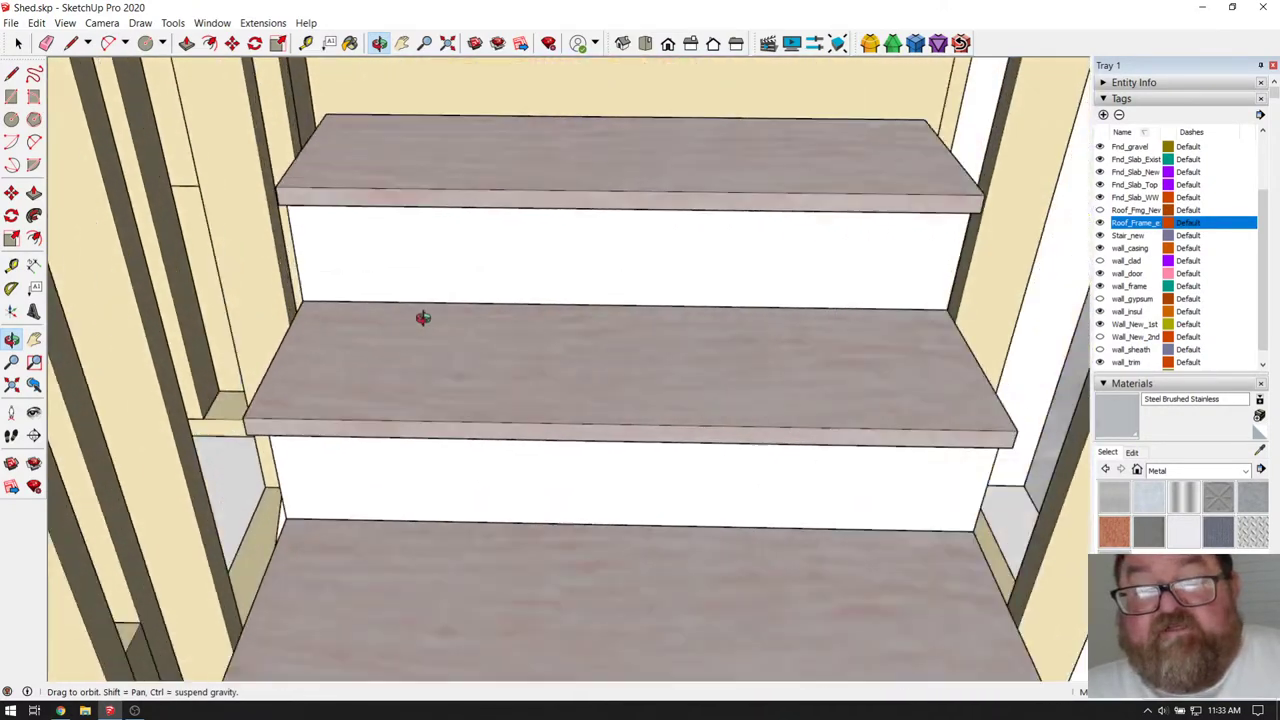
scroll(423, 317, "up", 1)
left_click(306, 43)
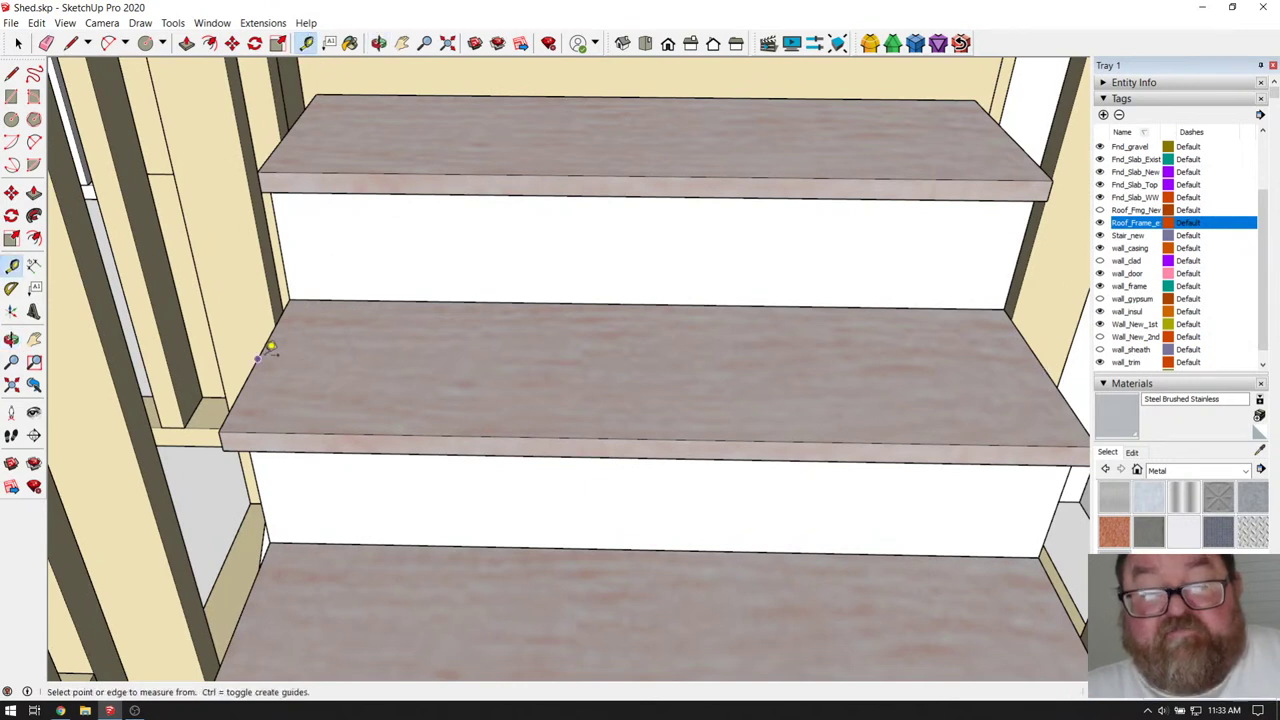
left_click(259, 357)
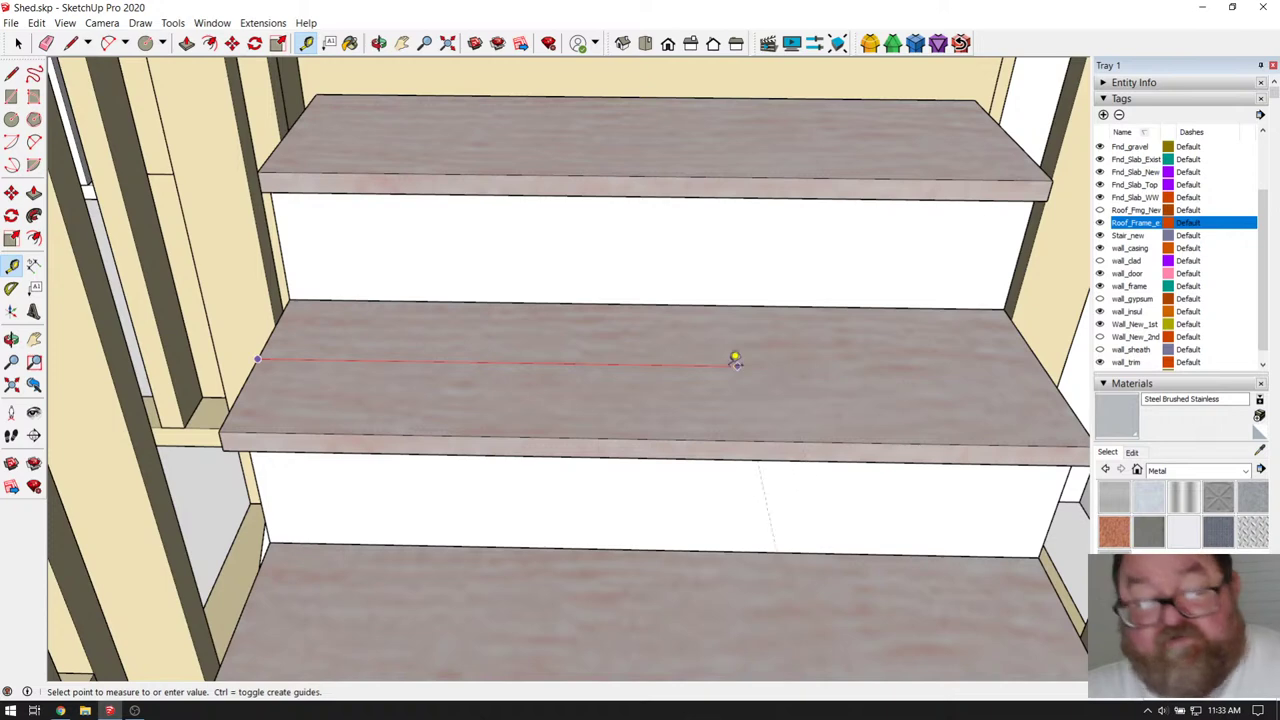
key("Escape")
scroll(671, 346, "down", 3)
scroll(641, 337, "down", 2)
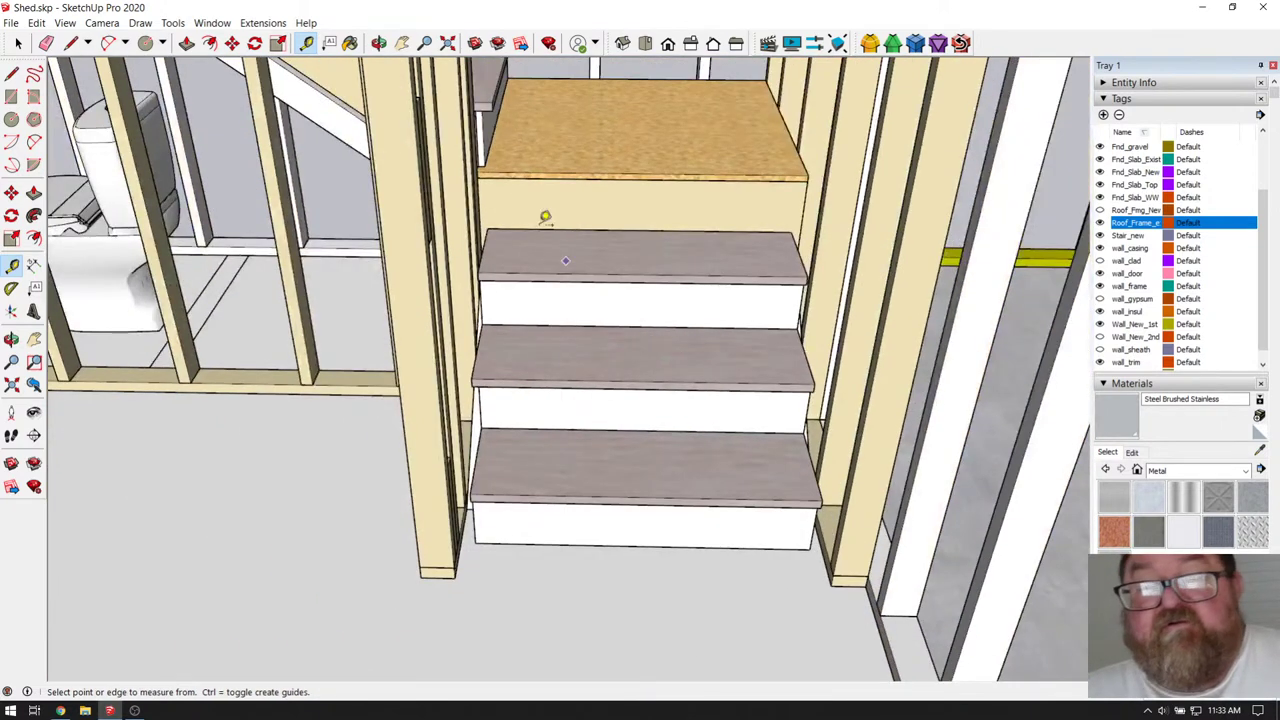
left_click(378, 43)
left_click_drag(523, 149, 913, 367)
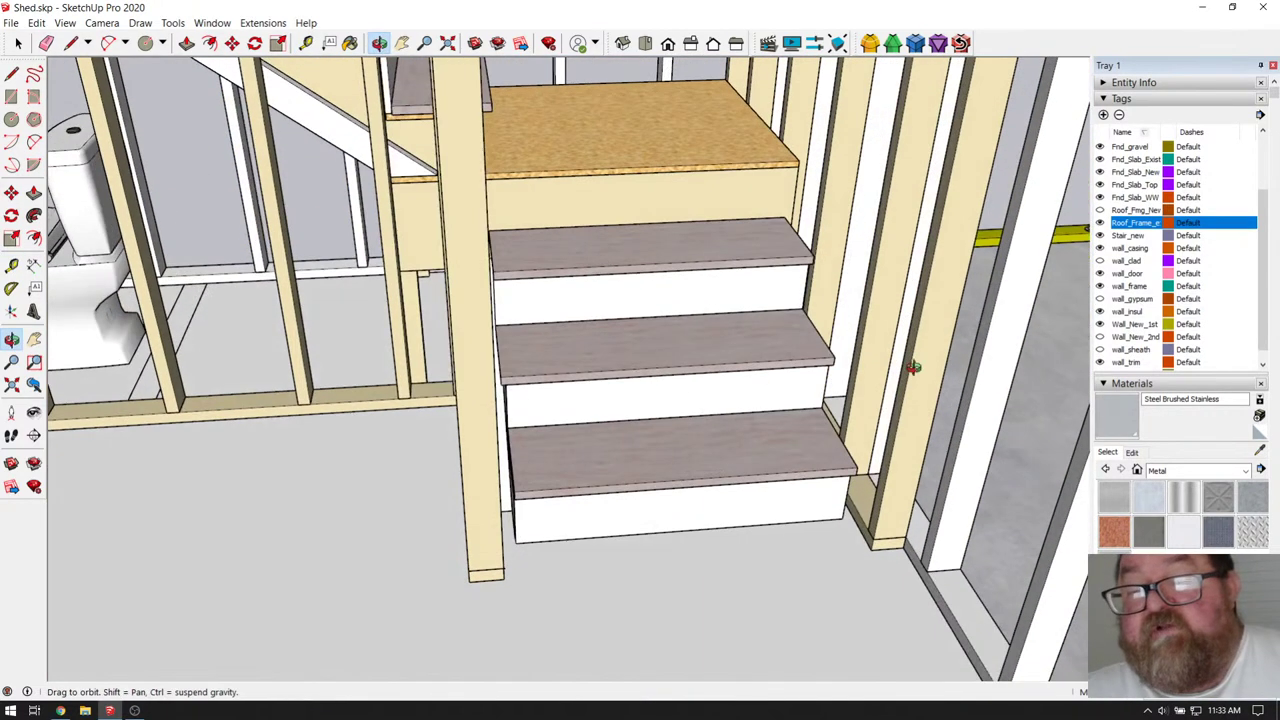
left_click_drag(942, 289, 966, 240)
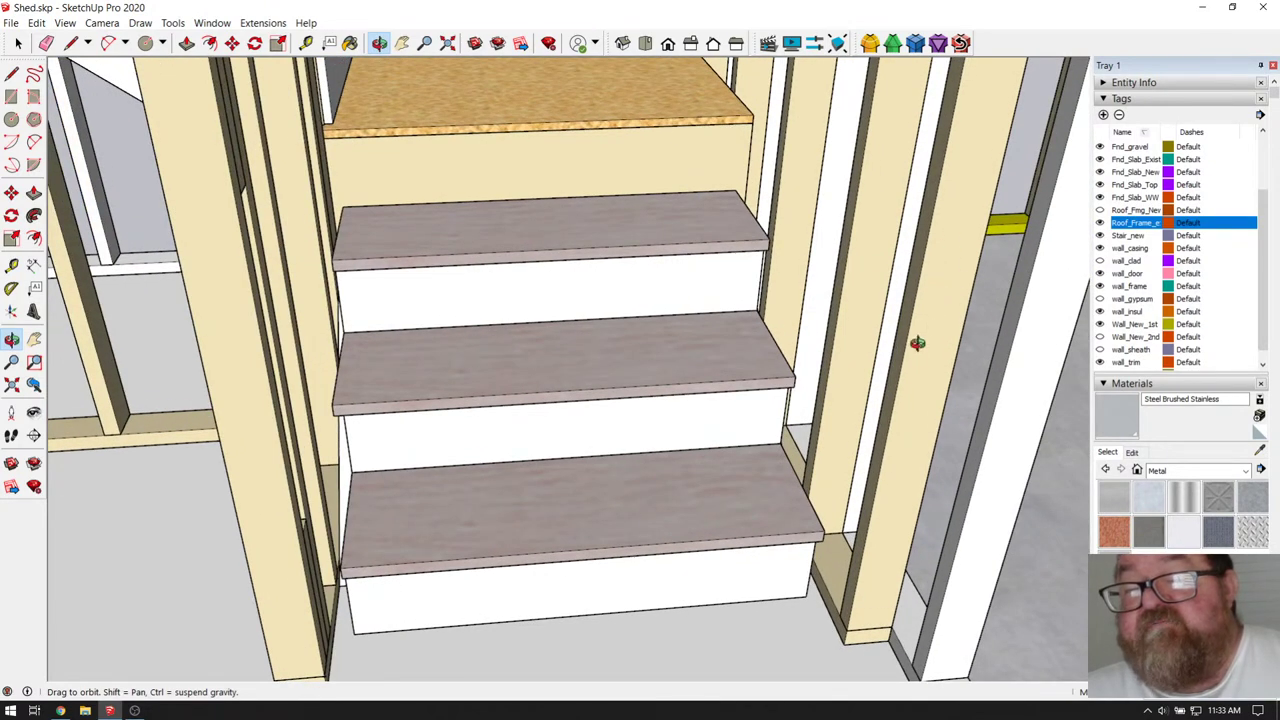
left_click_drag(917, 343, 849, 387)
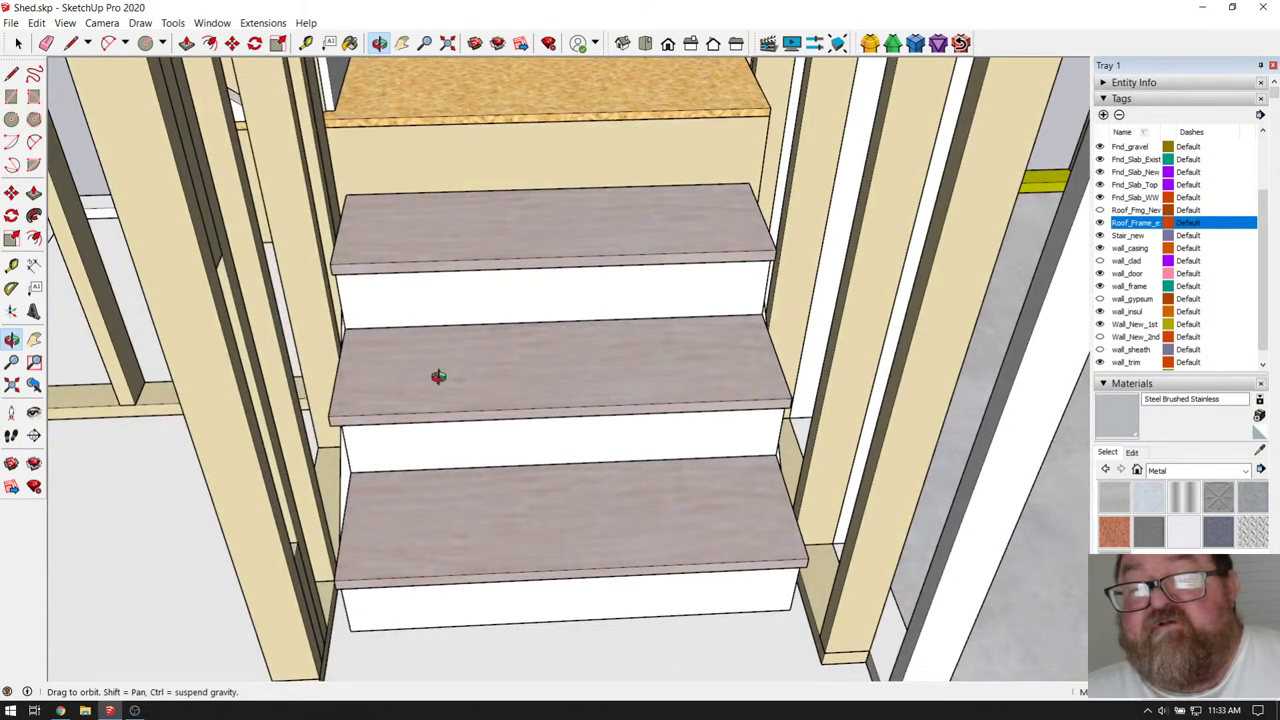
scroll(436, 372, "up", 3)
scroll(438, 366, "down", 1)
key("t")
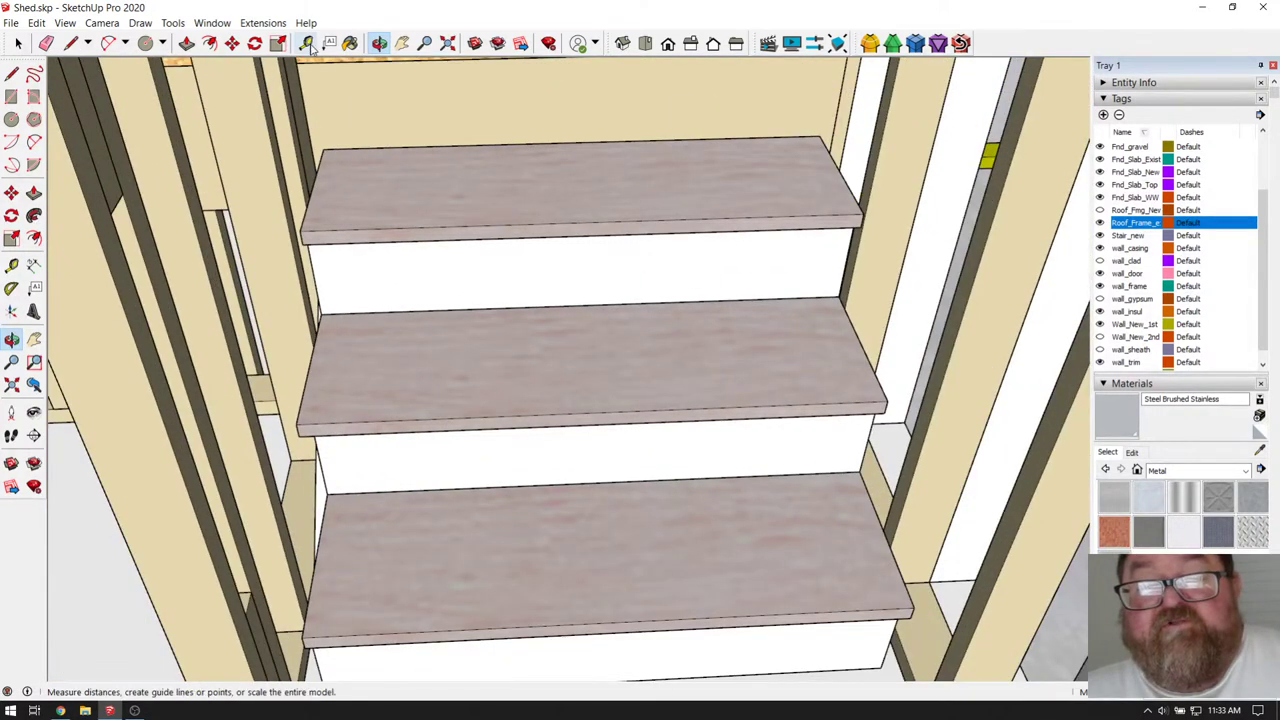
left_click(311, 362)
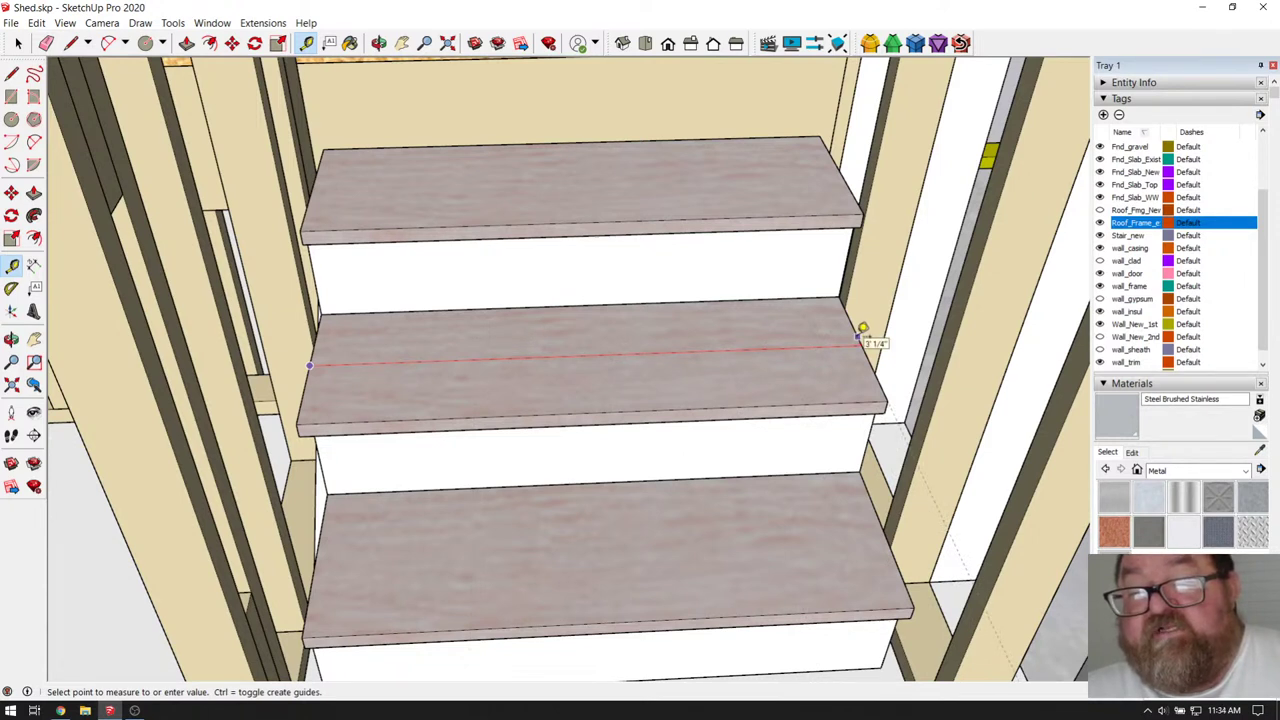
left_click(860, 340)
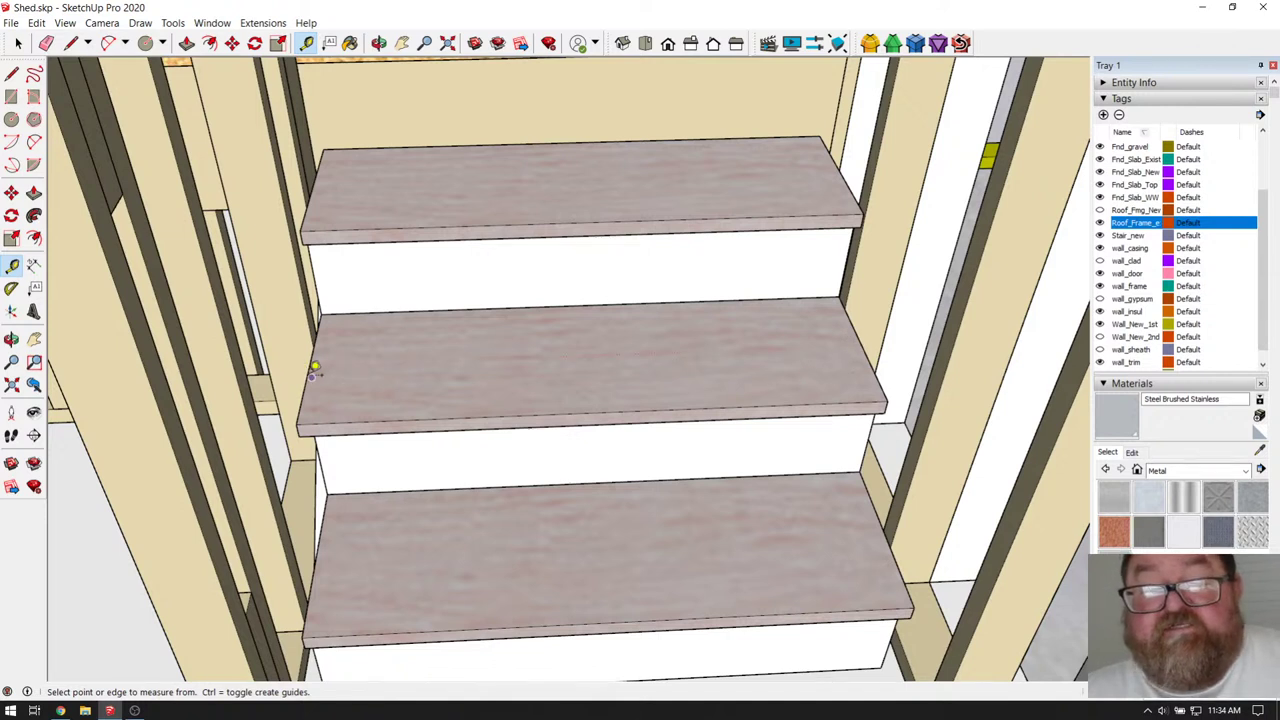
left_click(308, 372)
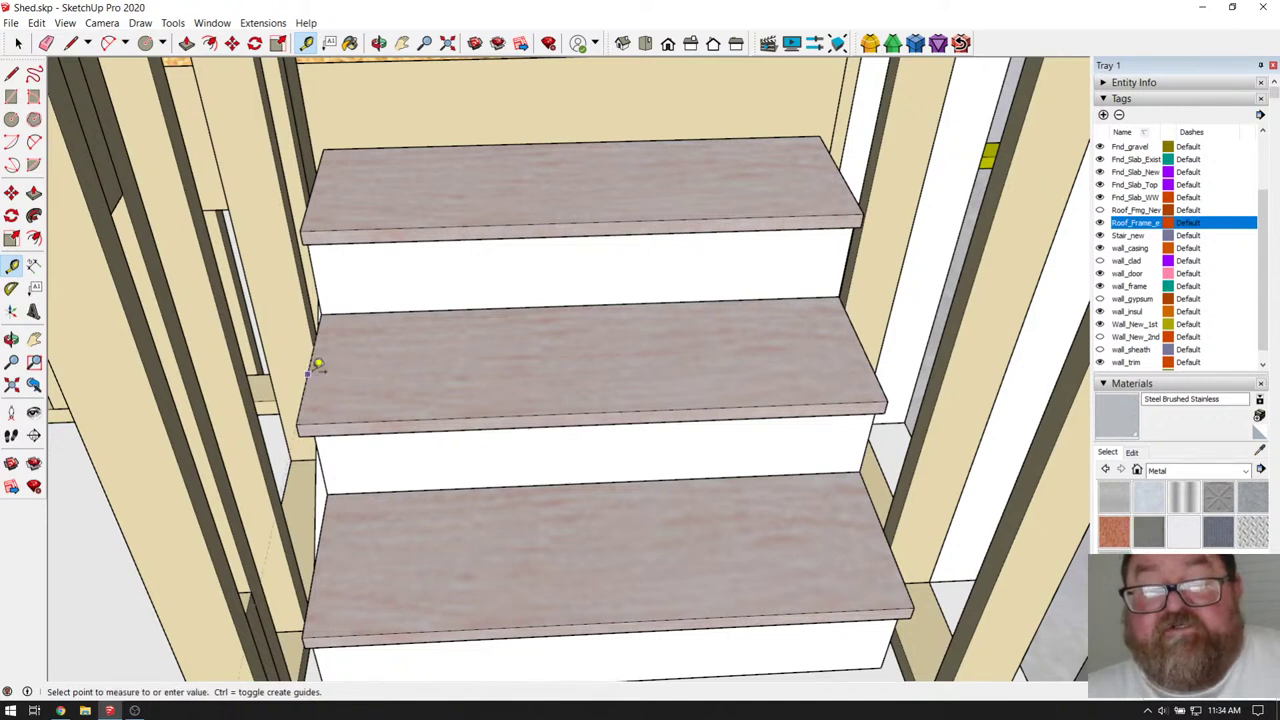
left_click(876, 350)
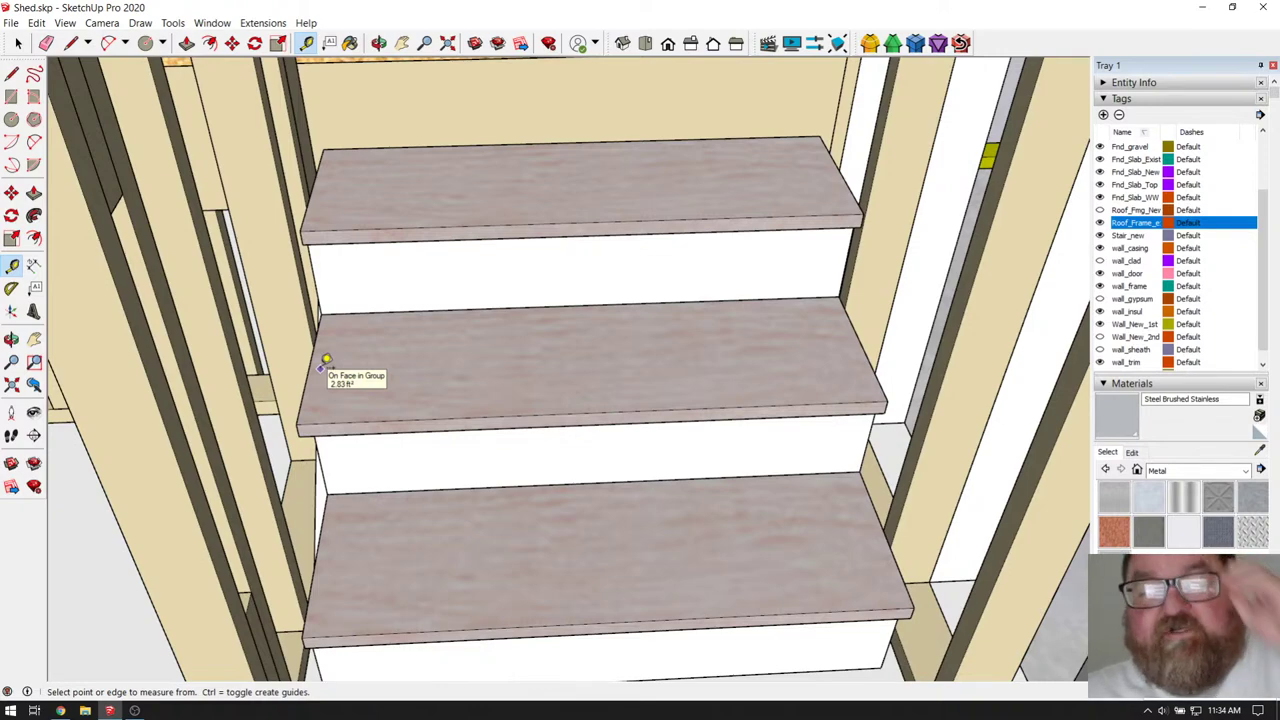
left_click(379, 43)
left_click_drag(414, 263, 624, 439)
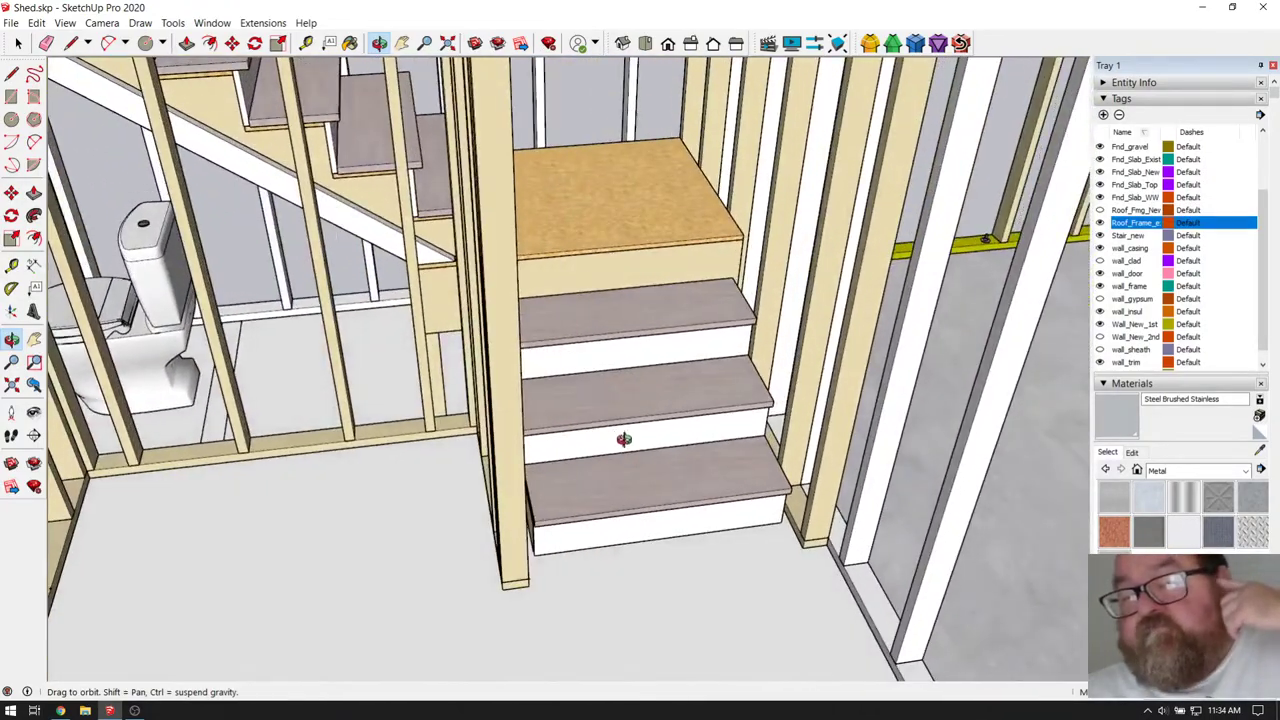
left_click(60, 710)
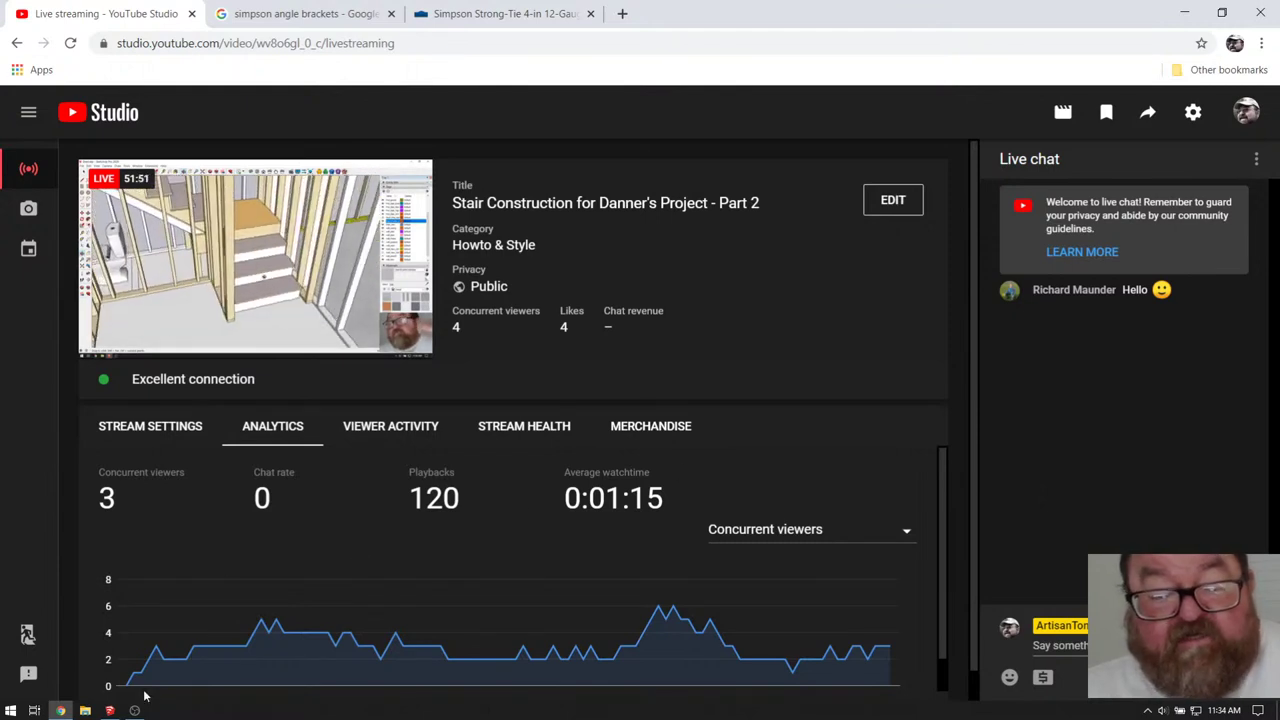
- Return to the stair model and open the stair group for editing
left_click(110, 710)
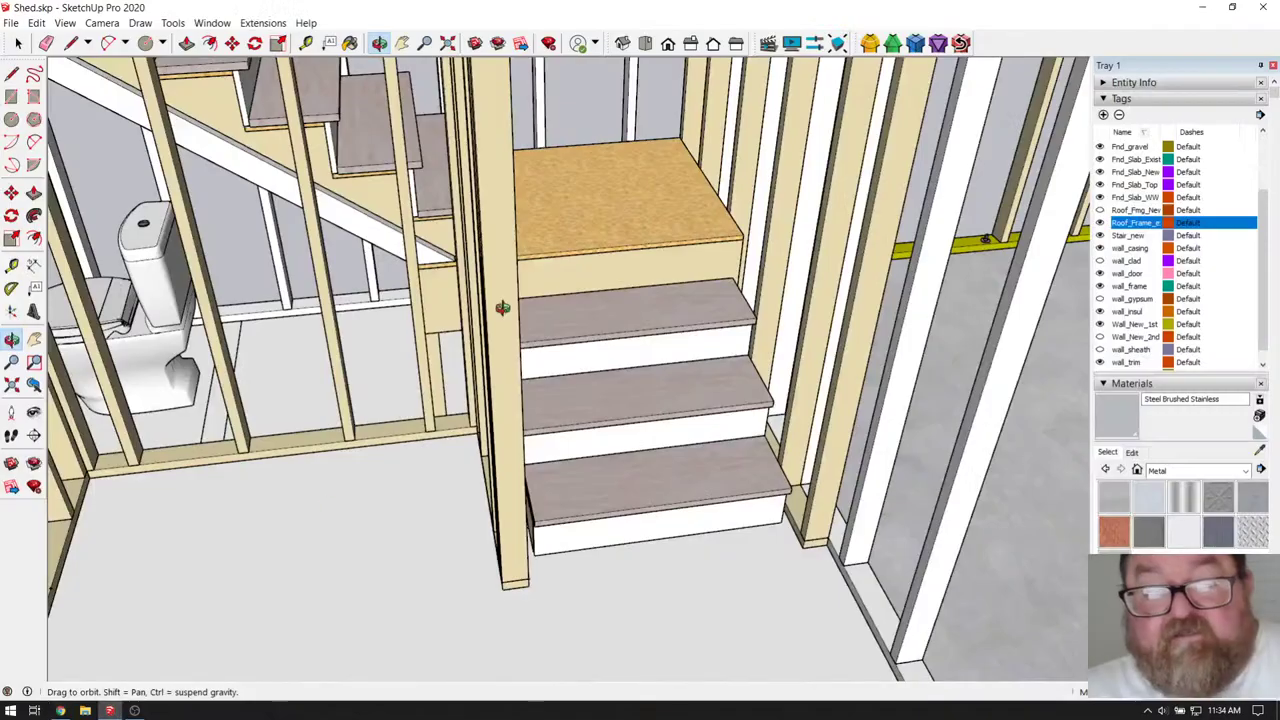
scroll(627, 244, "up", 5)
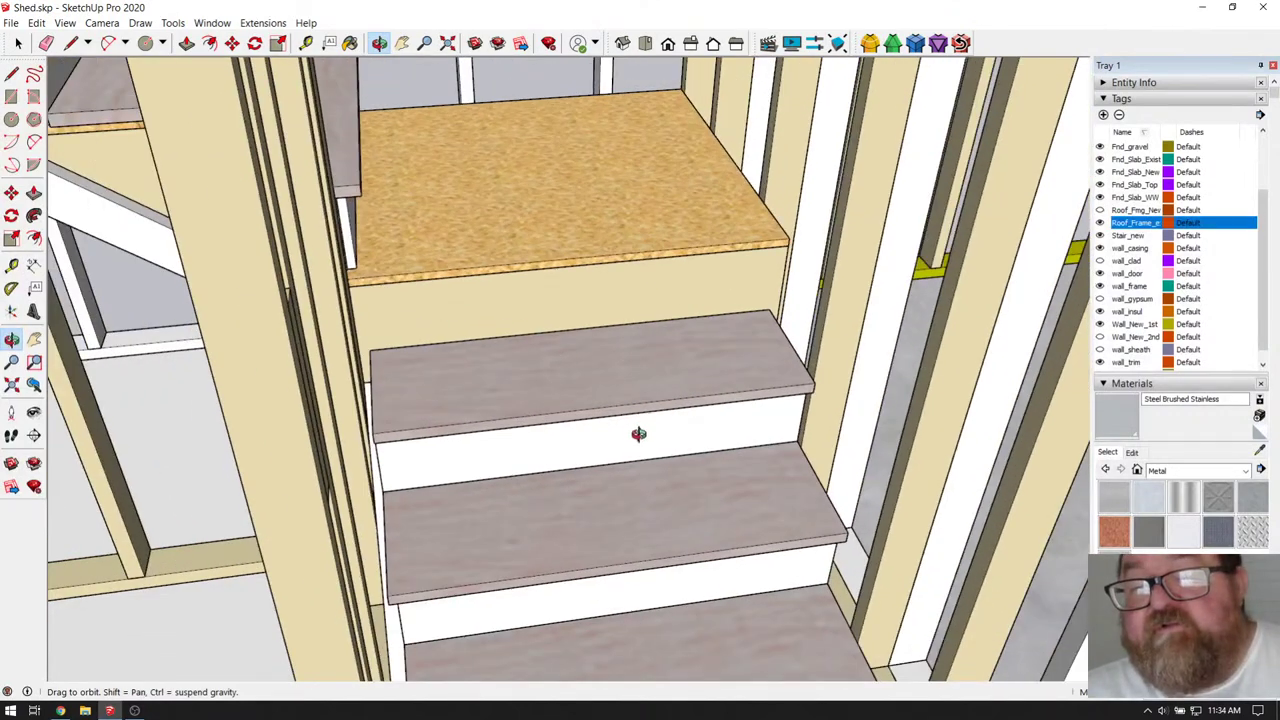
scroll(651, 497, "down", 2)
scroll(707, 308, "up", 4)
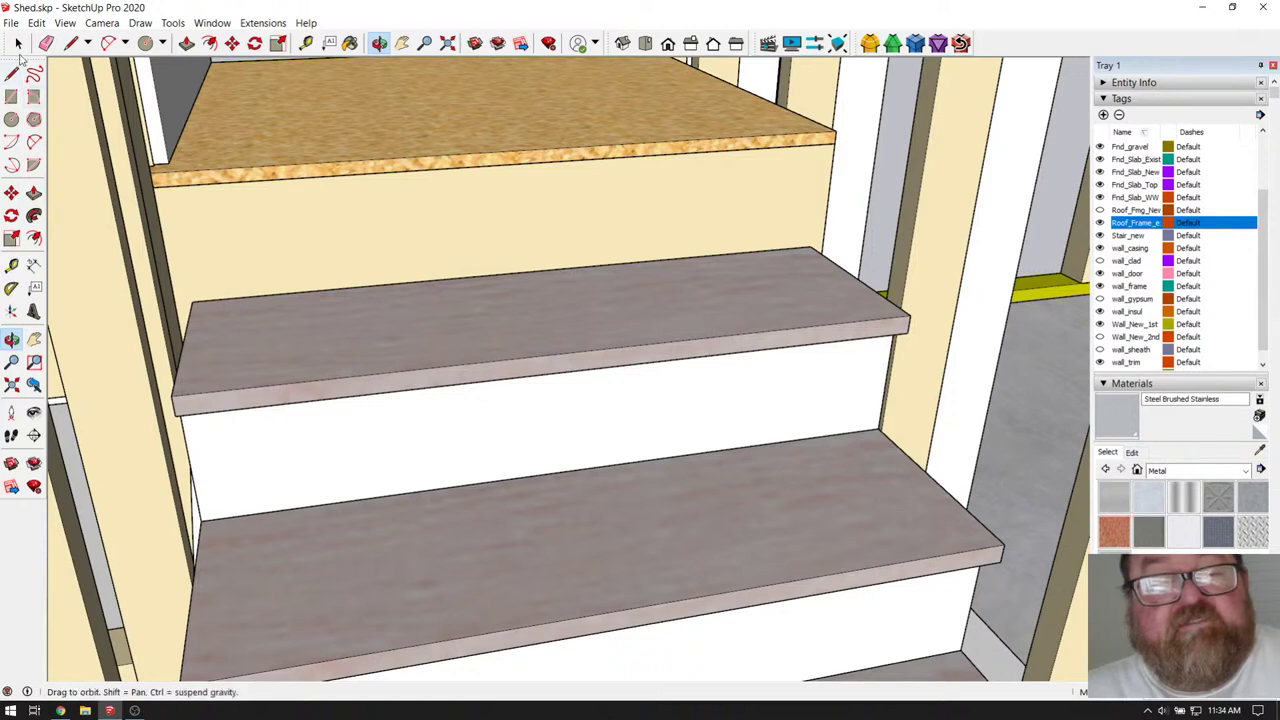
key("space")
left_click(342, 395)
double_click(382, 434)
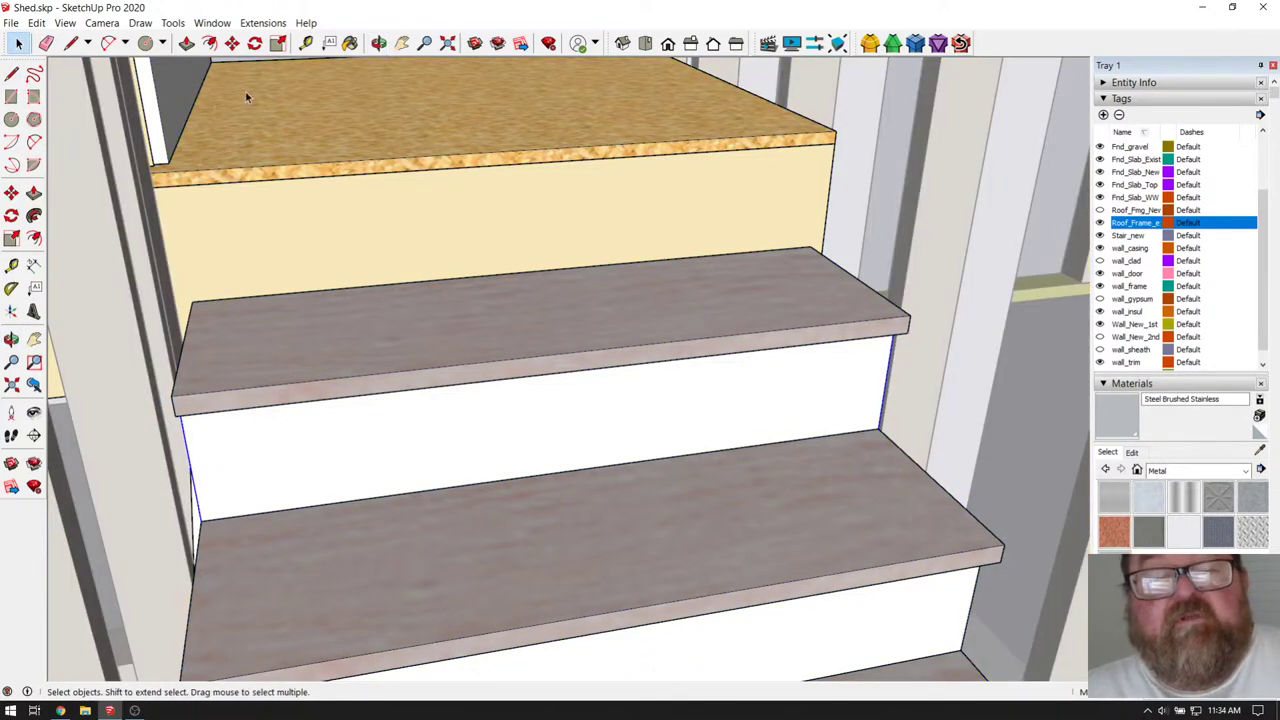
- Copy the white riser up to the landing with Move and Ctrl
left_click(232, 43)
left_click(378, 426)
key("ctrl")
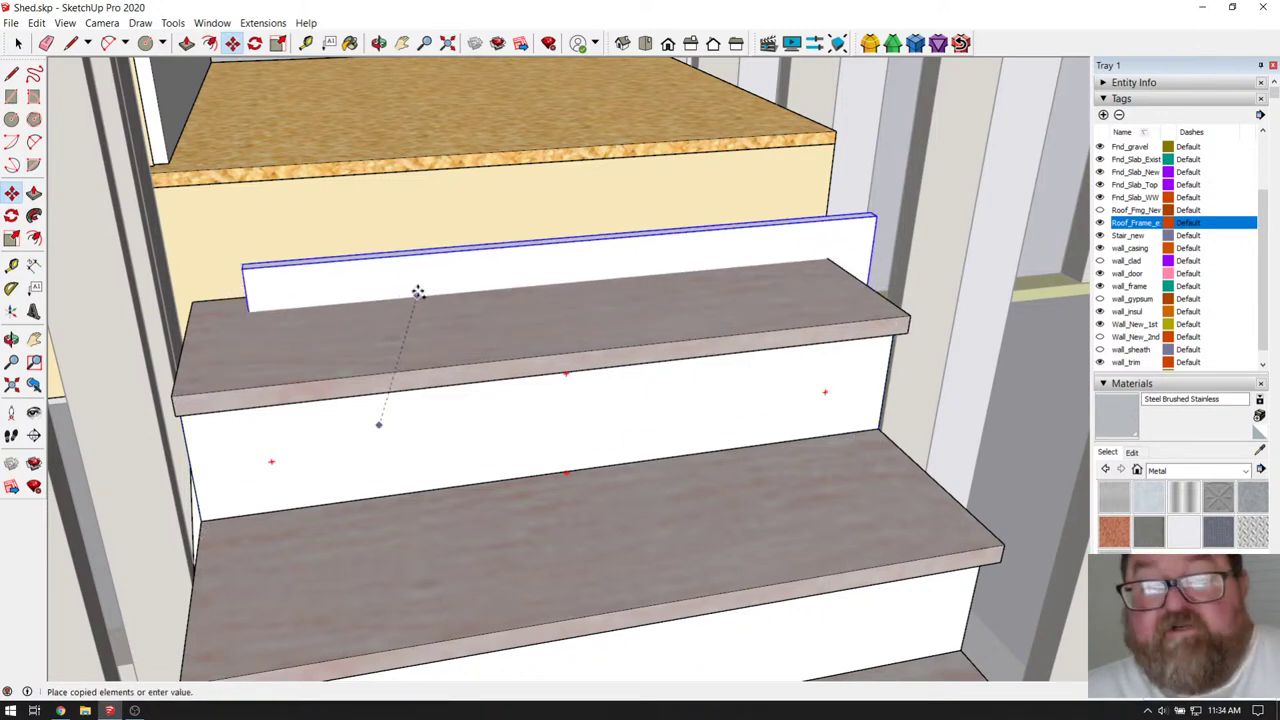
left_click(416, 263)
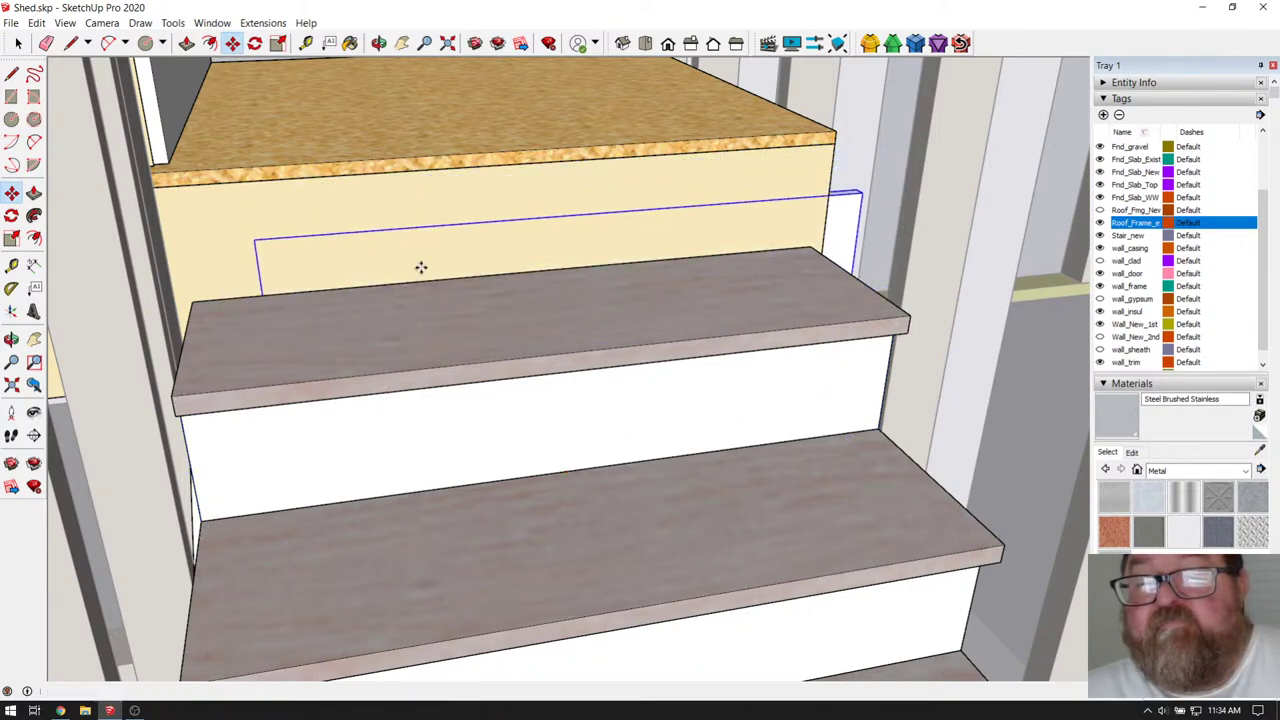
scroll(631, 123, "up", 4)
- Position the riser copy flush under the landing, aligning its top corner with the edge
left_click(378, 43)
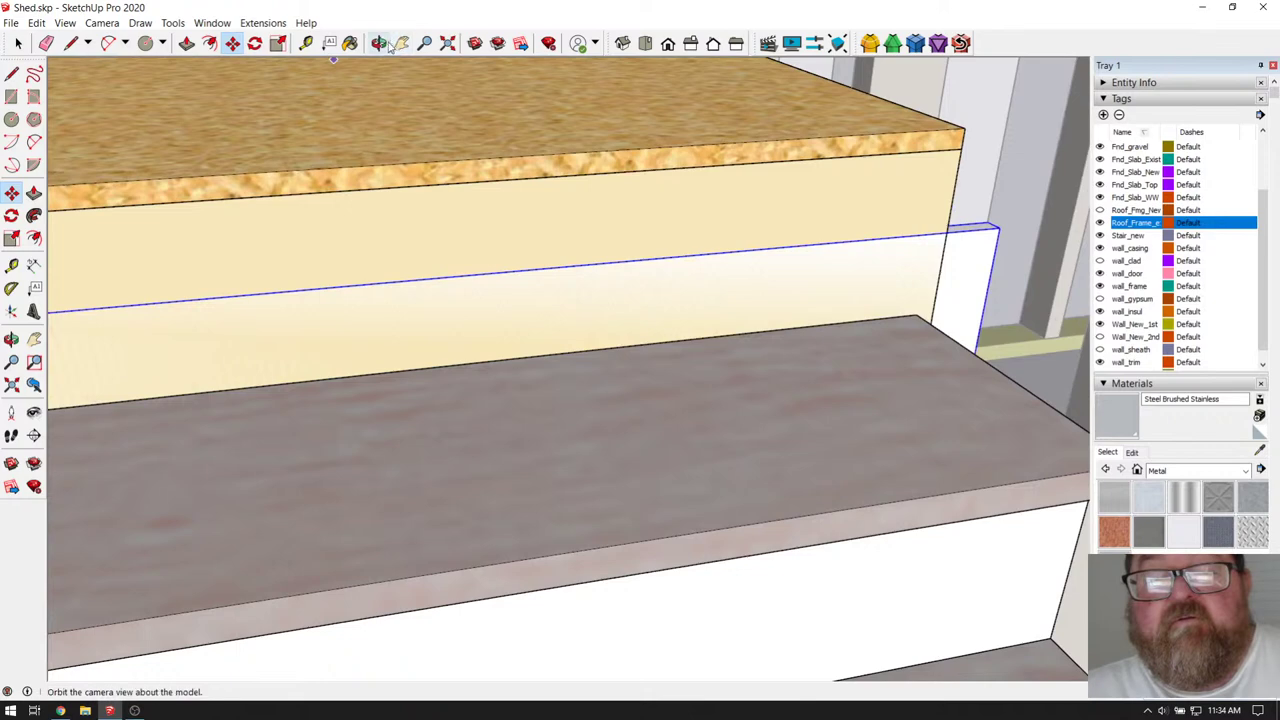
left_click_drag(480, 251, 484, 345)
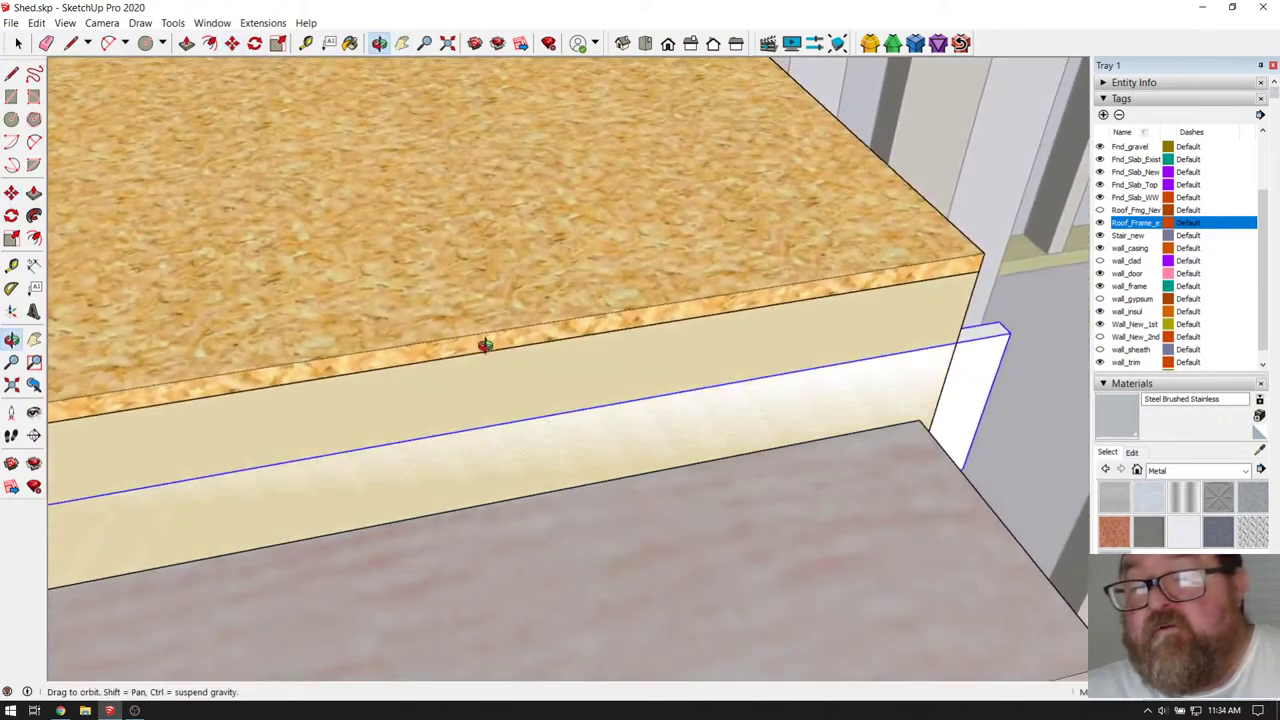
left_click(232, 43)
left_click(998, 332)
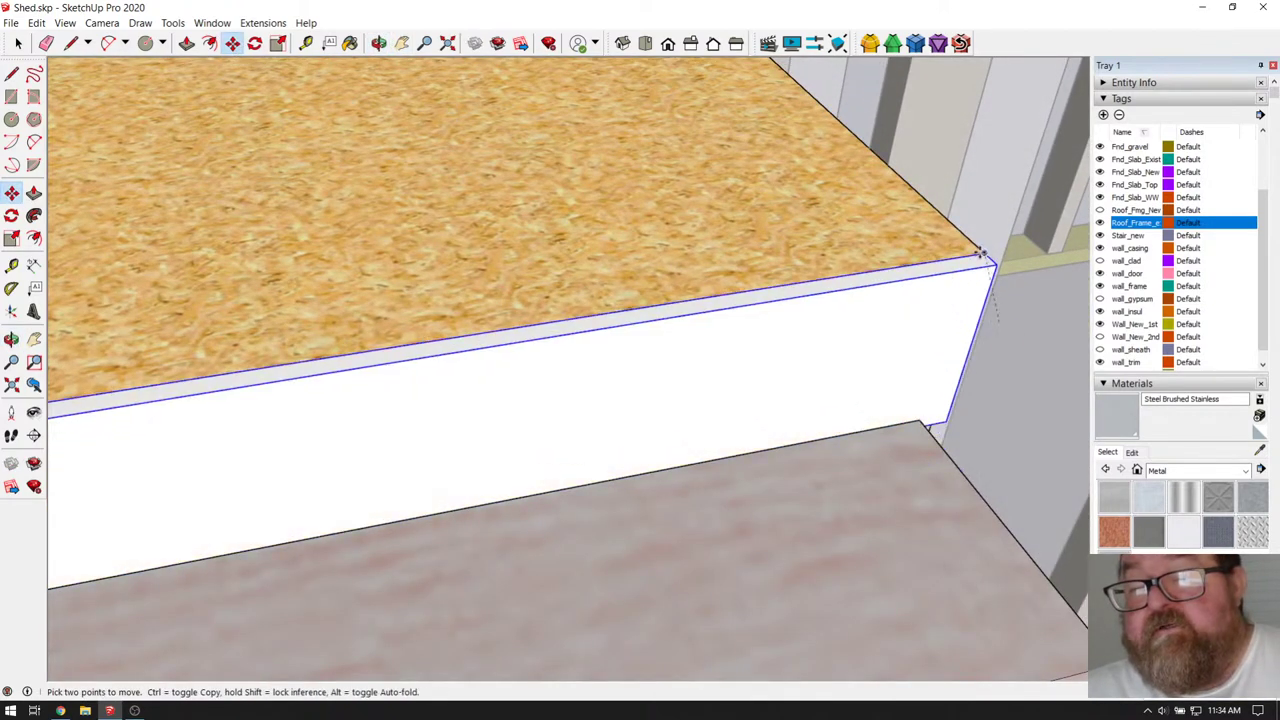
left_click(899, 315)
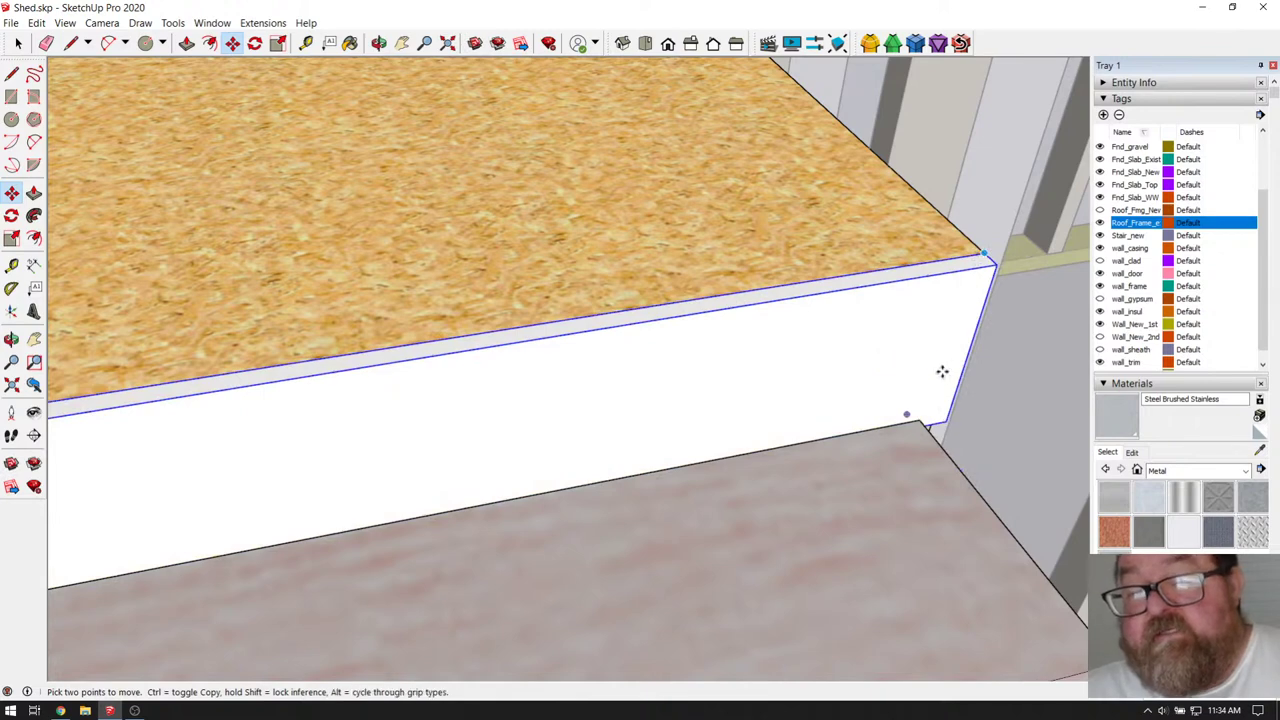
left_click(996, 262)
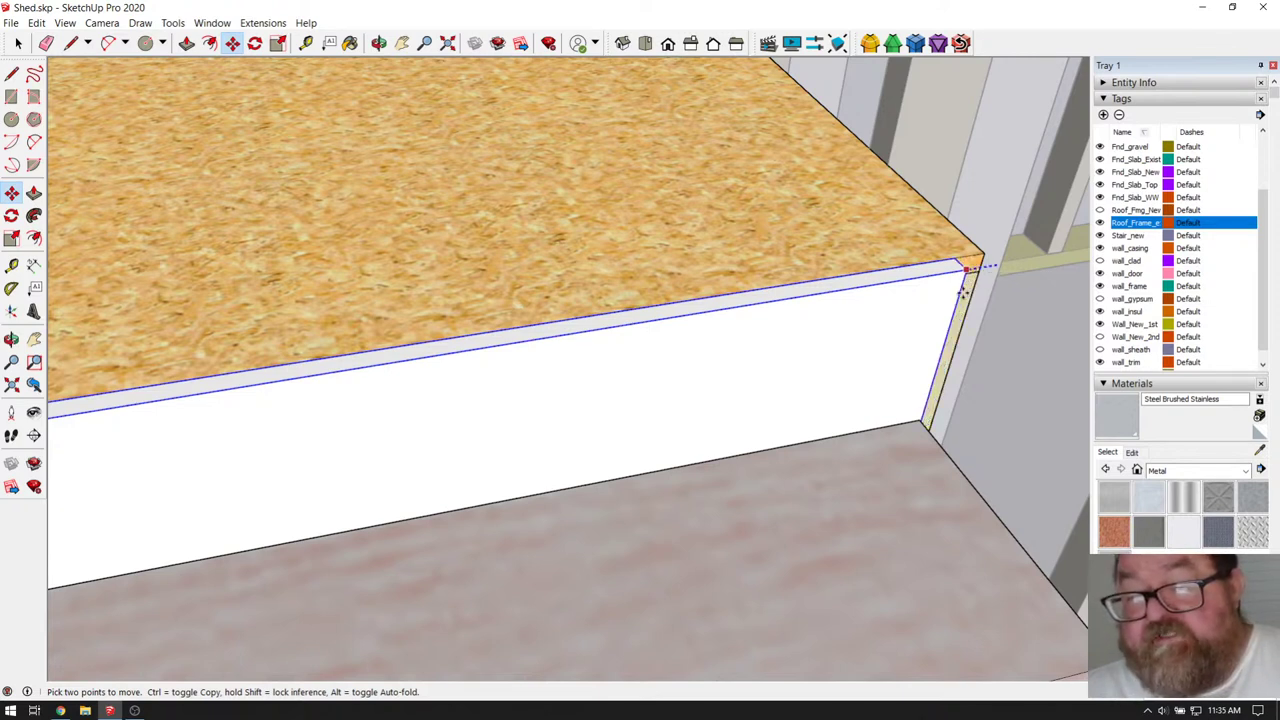
left_click(923, 424)
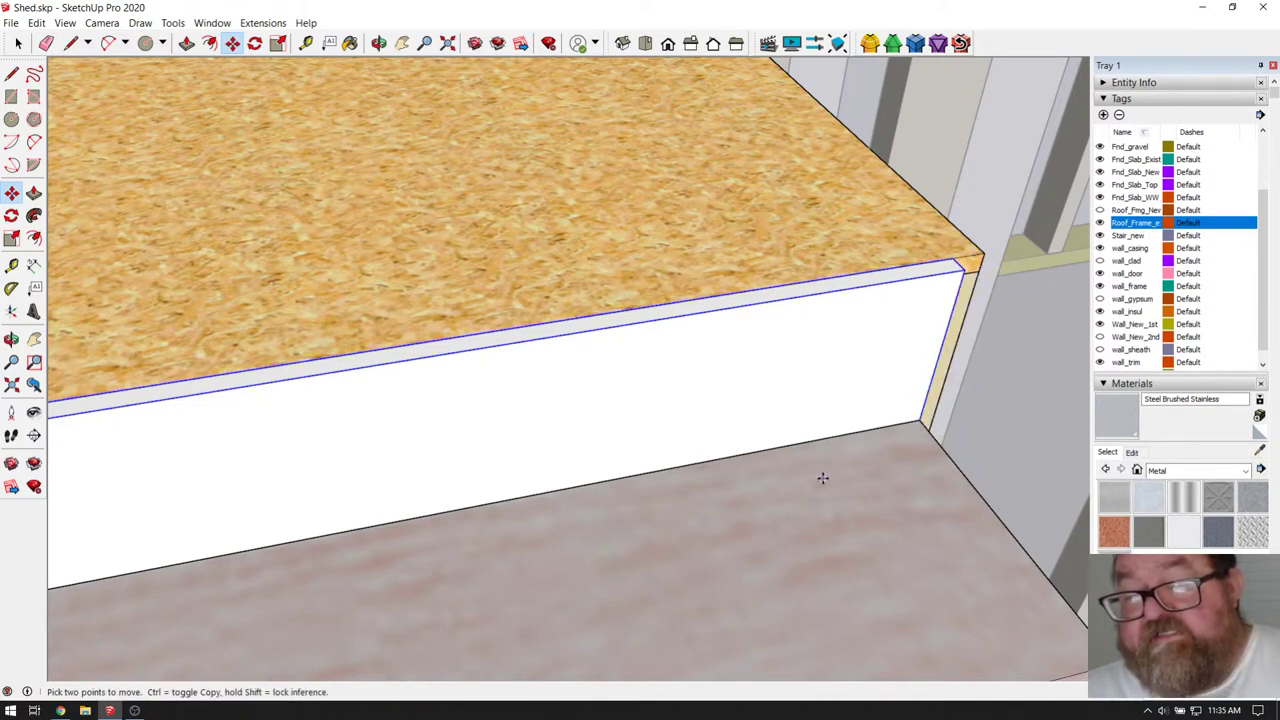
- Orbit around to inspect the new riser, then switch to Top view
left_click(379, 43)
left_click_drag(723, 349, 763, 351)
scroll(763, 351, "down", 2)
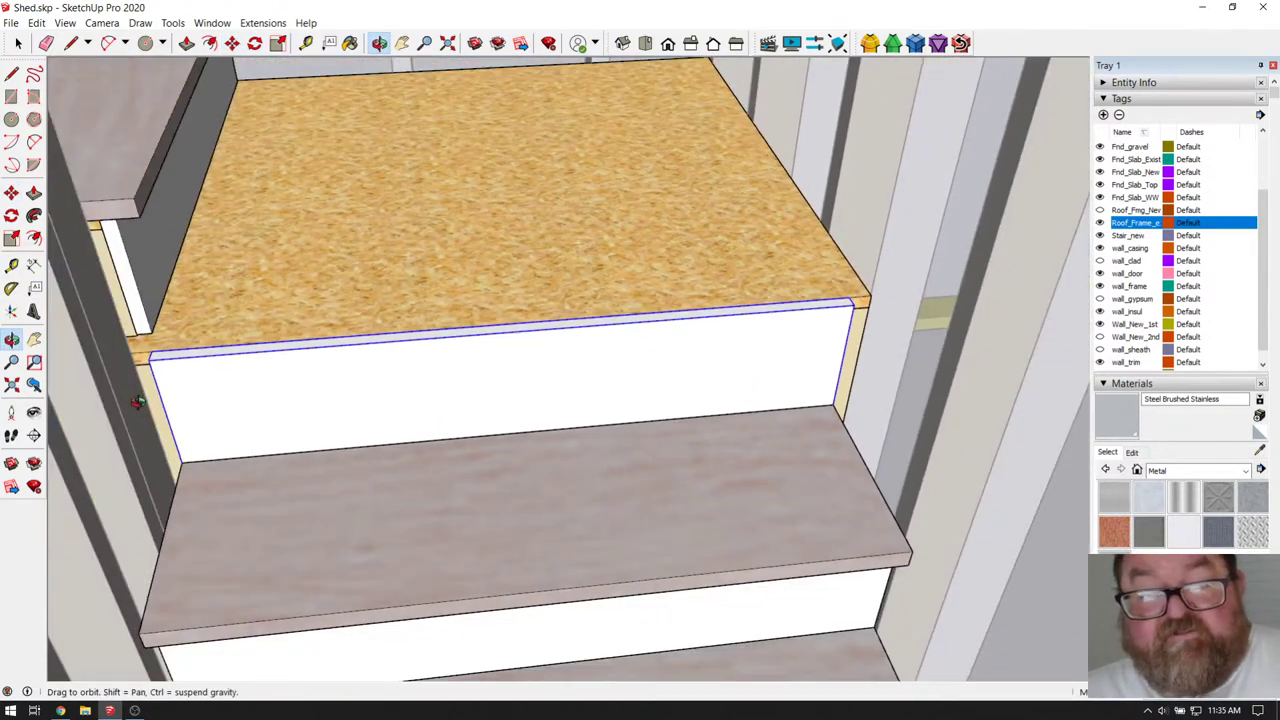
scroll(331, 409, "up", 4)
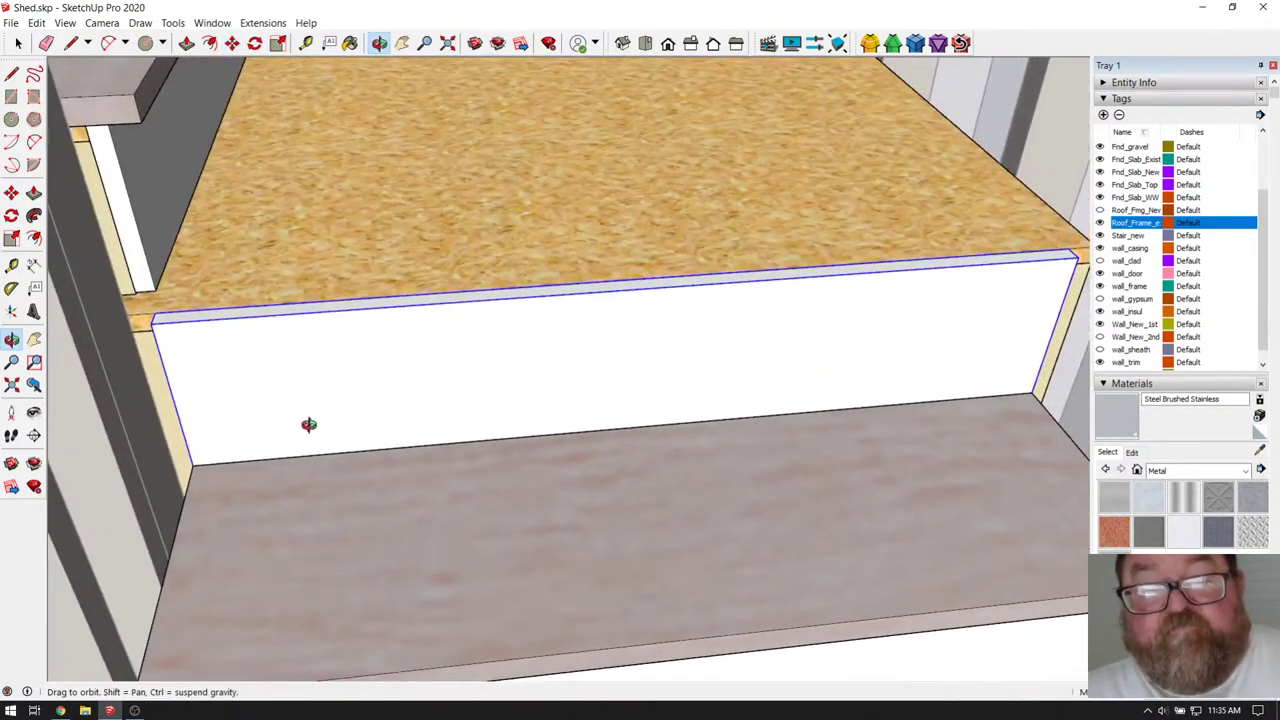
scroll(349, 391, "down", 2)
scroll(869, 297, "up", 4)
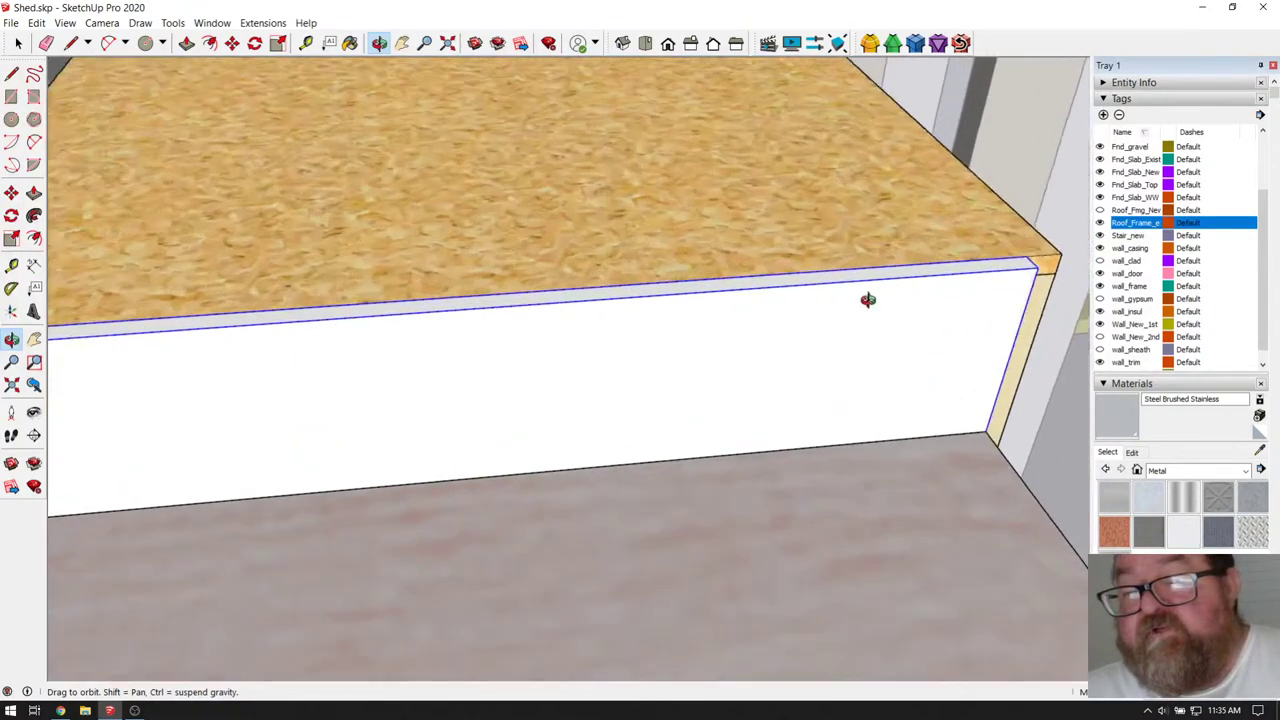
scroll(870, 277, "up", 2)
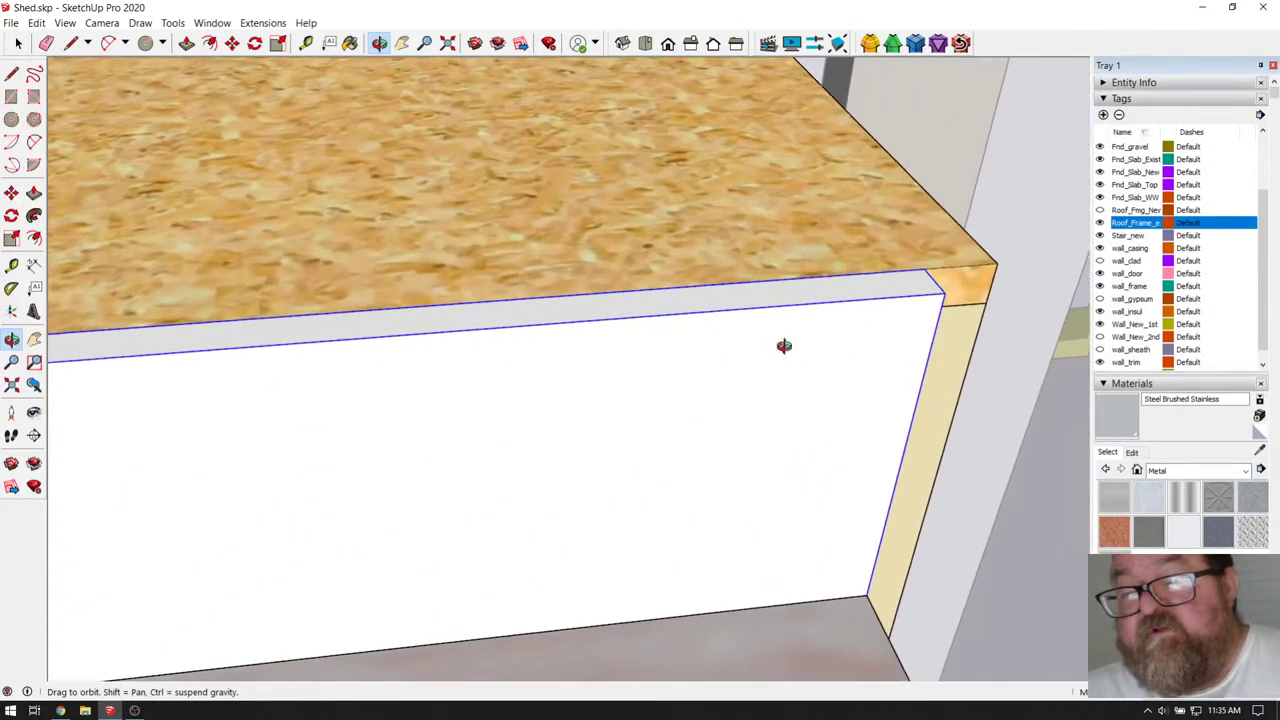
left_click_drag(780, 346, 272, 350)
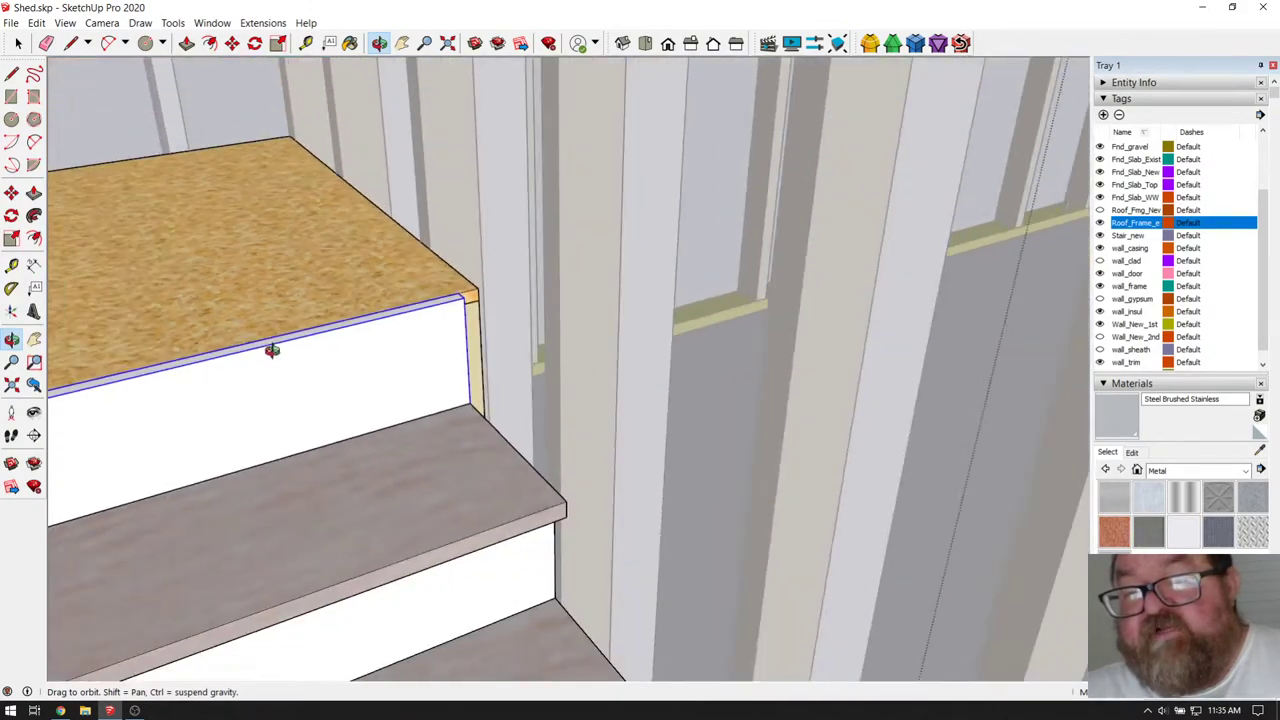
left_click(645, 43)
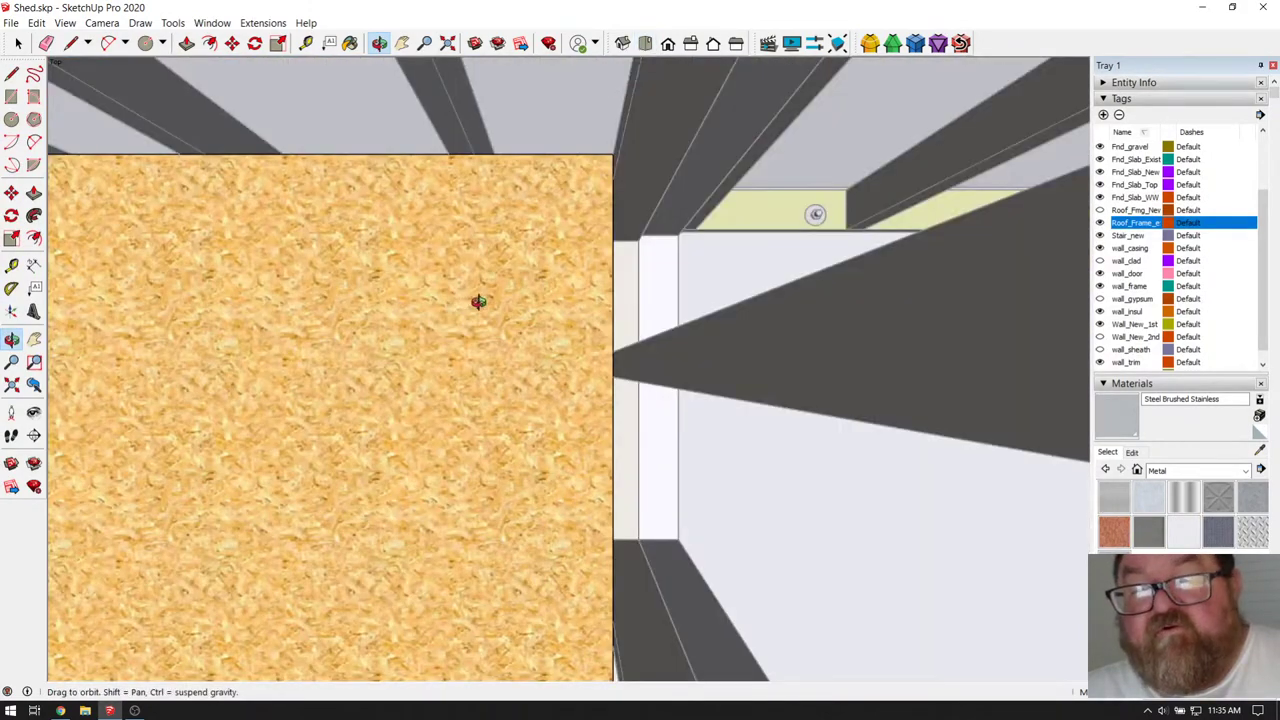
- Zoom into the landing in the stair section drawing
scroll(435, 293, "down", 3)
scroll(435, 293, "down", 4)
scroll(849, 500, "up", 4)
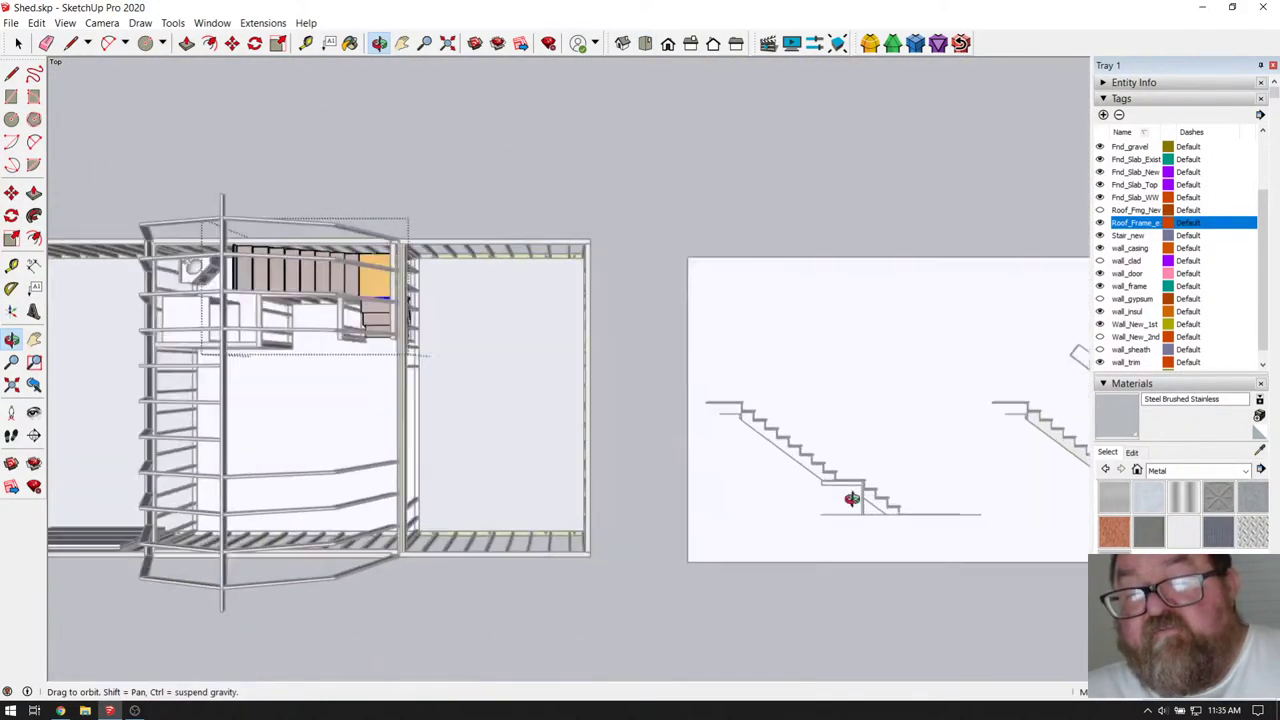
scroll(809, 460, "up", 10)
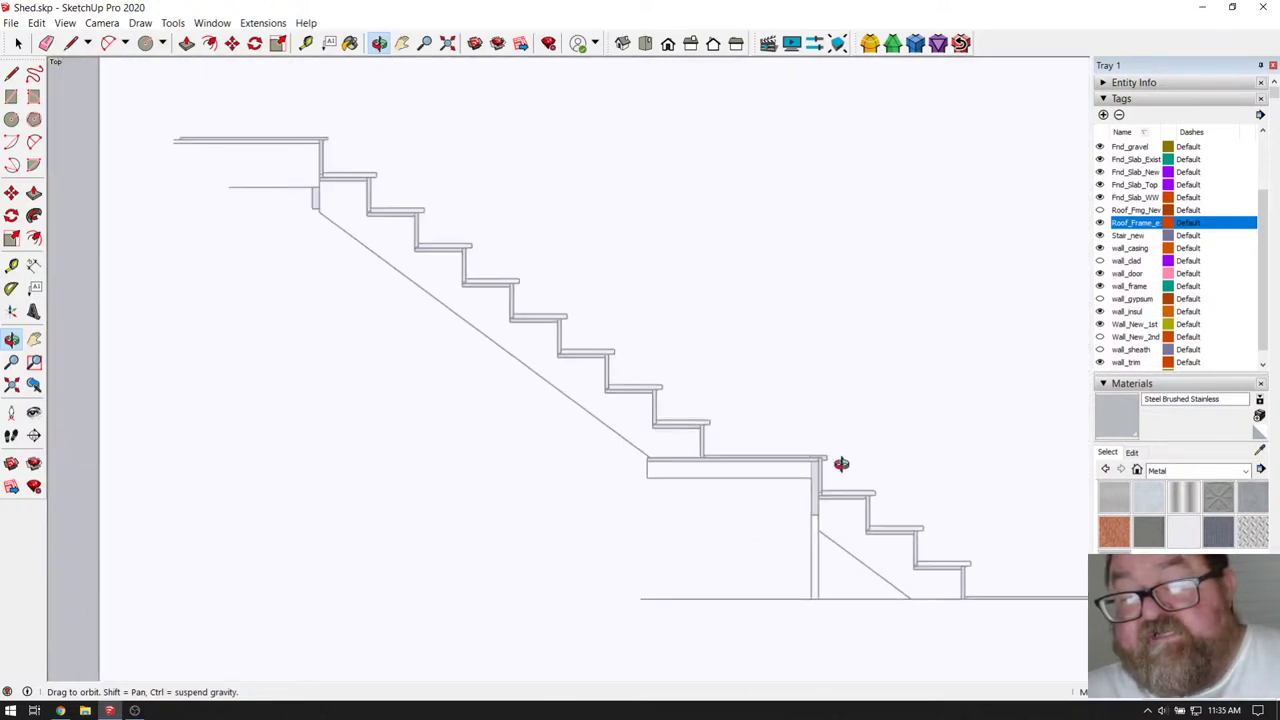
scroll(790, 451, "up", 3)
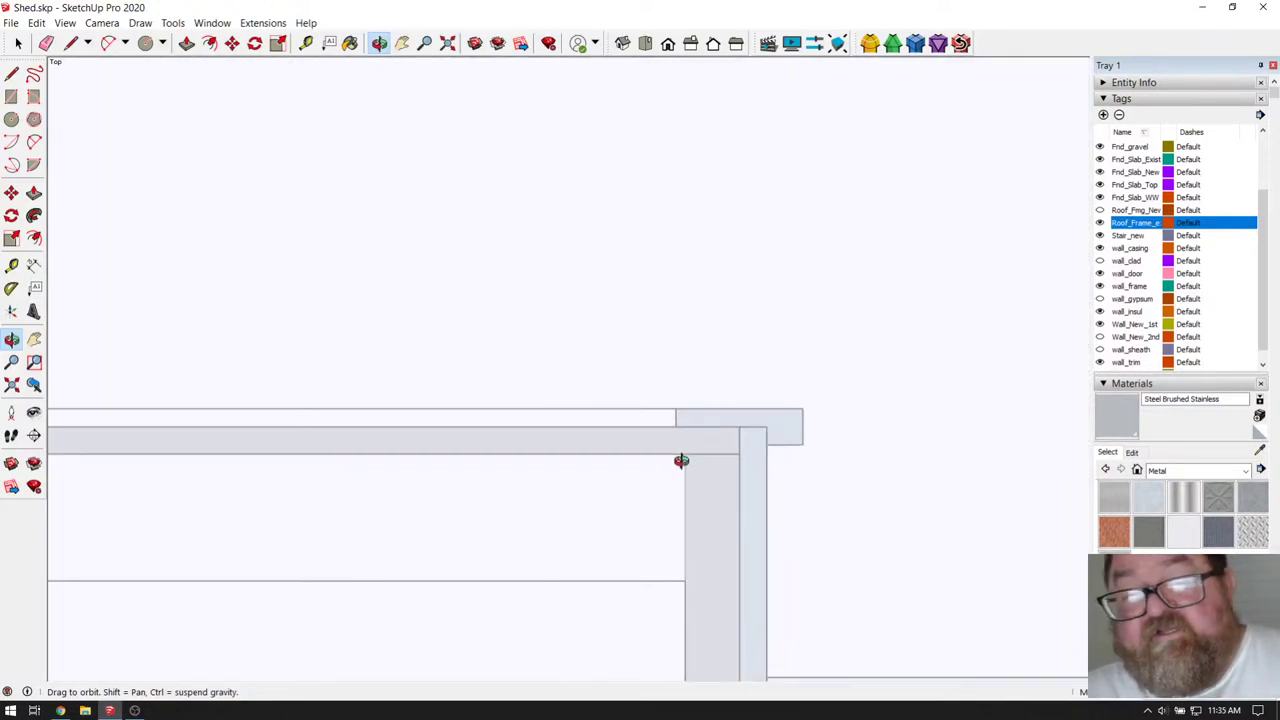
key("space")
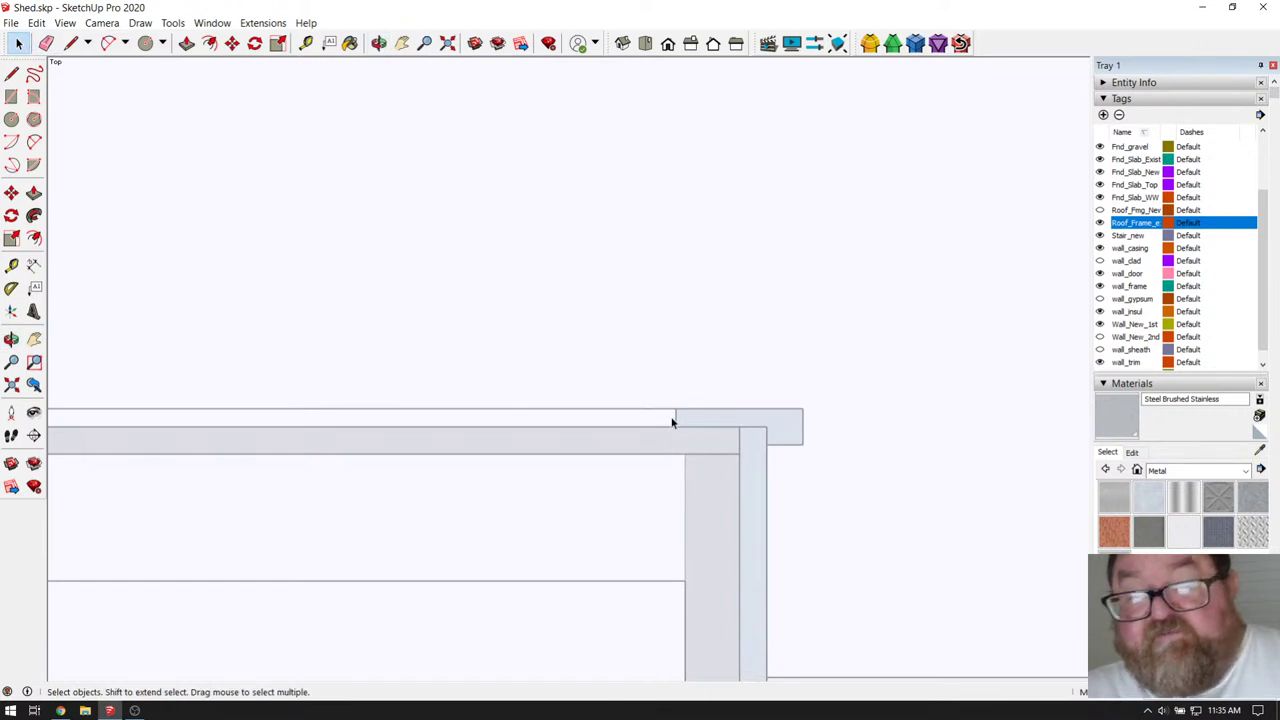
scroll(672, 422, "down", 8)
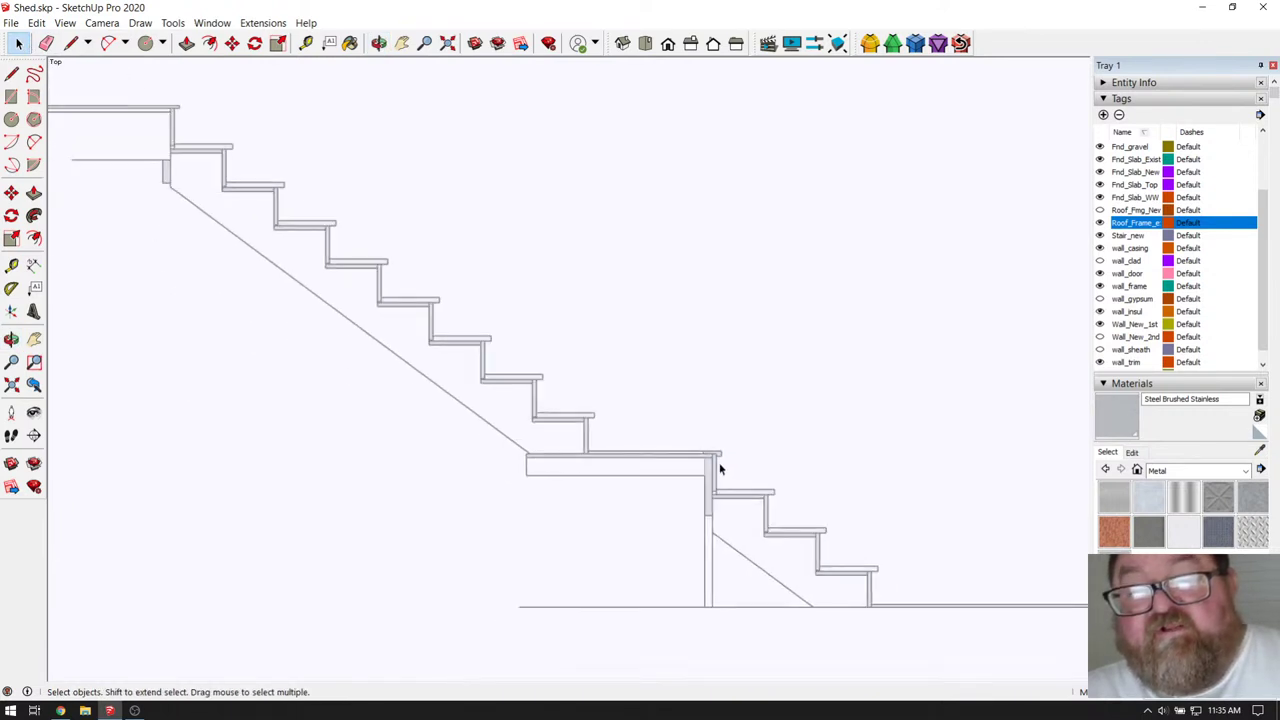
scroll(712, 466, "down", 3)
scroll(660, 430, "up", 10)
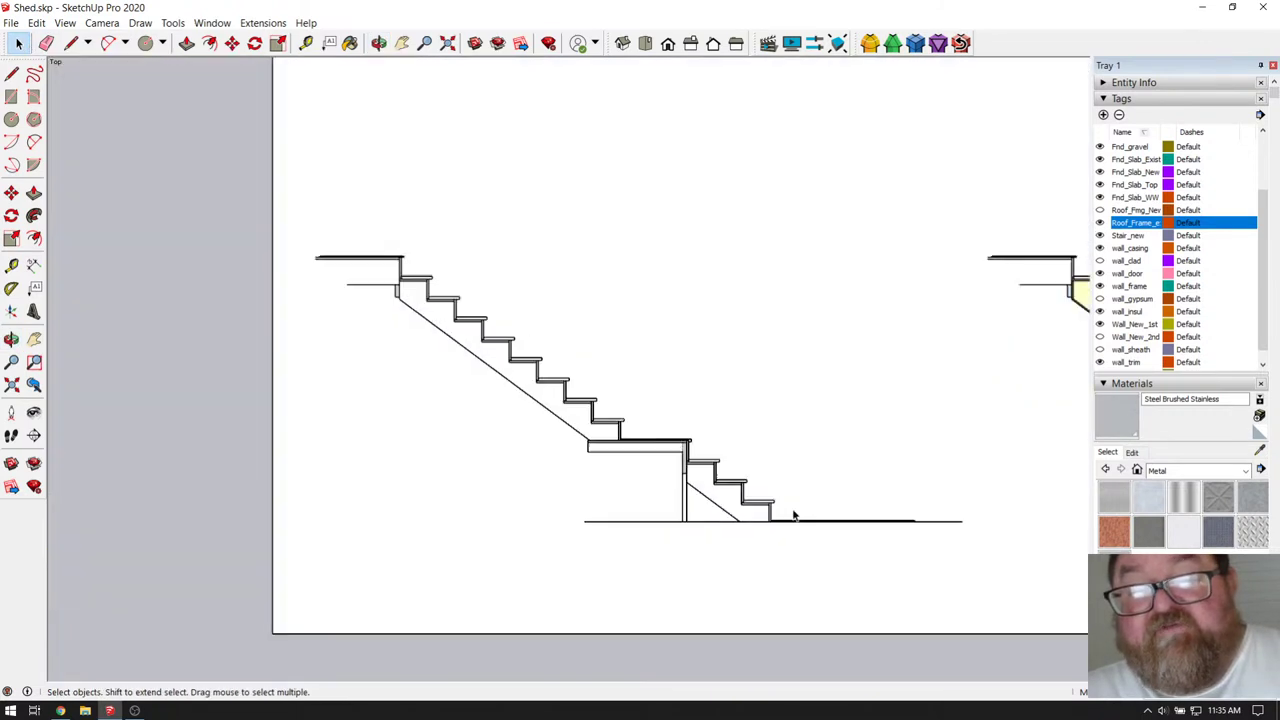
scroll(643, 397, "up", 10)
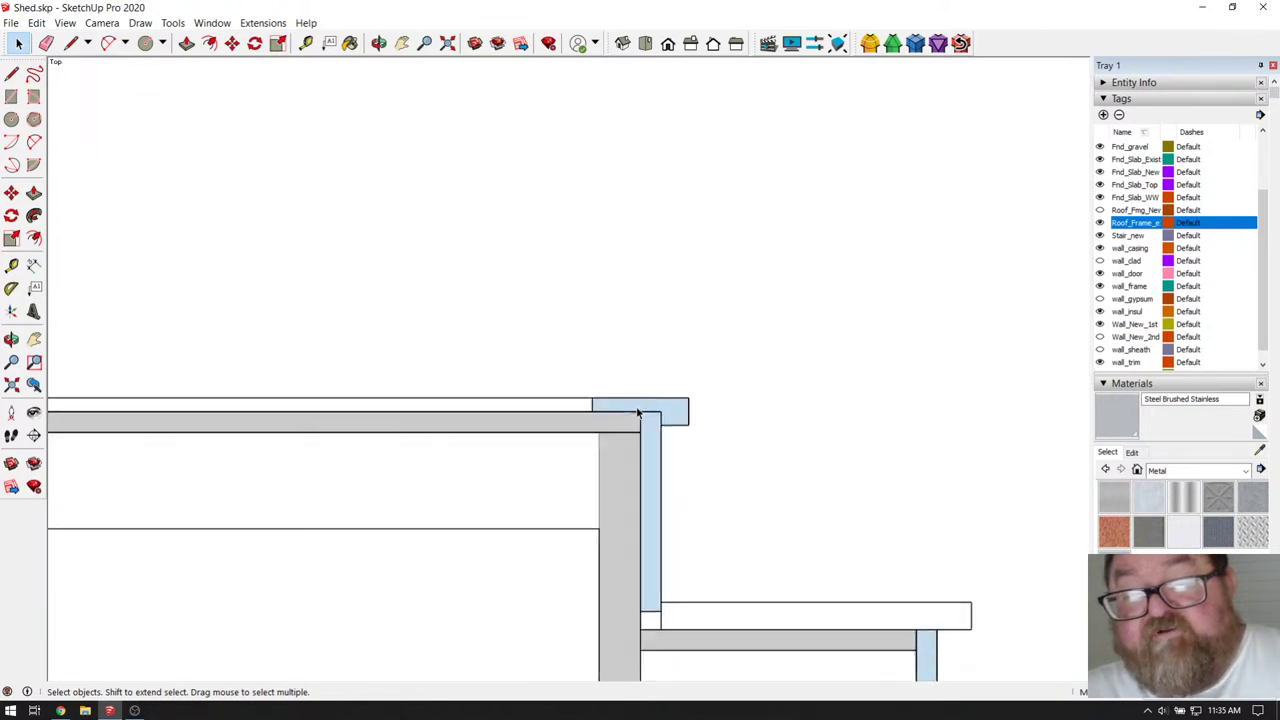
scroll(675, 418, "up", 1)
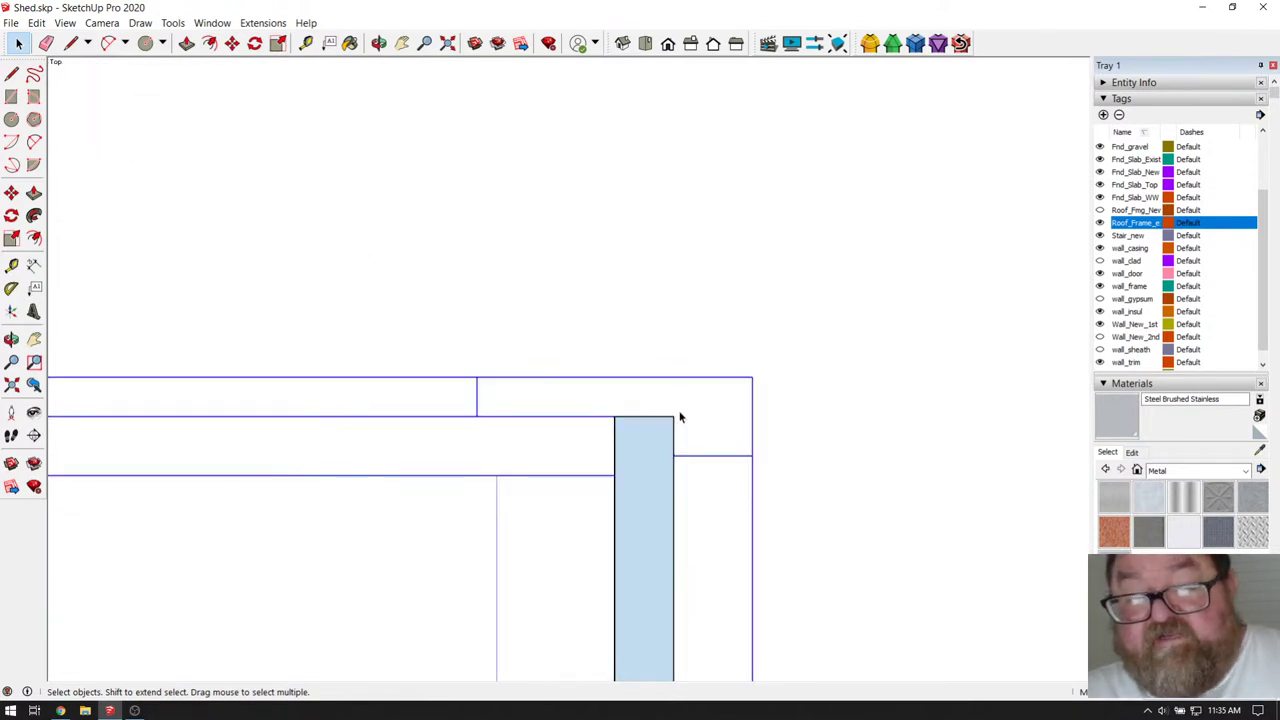
- Open the landing group, box-select the corner board and Edit > Copy it
double_click(687, 410)
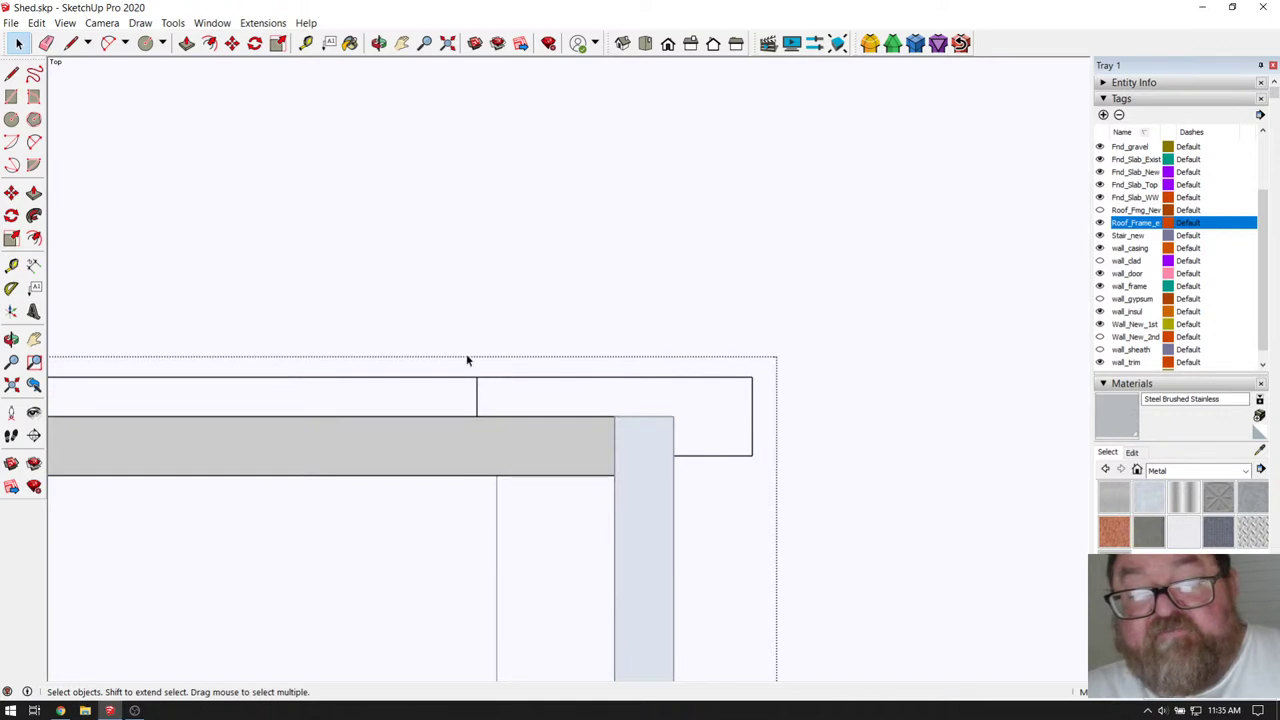
left_click_drag(455, 349, 766, 472)
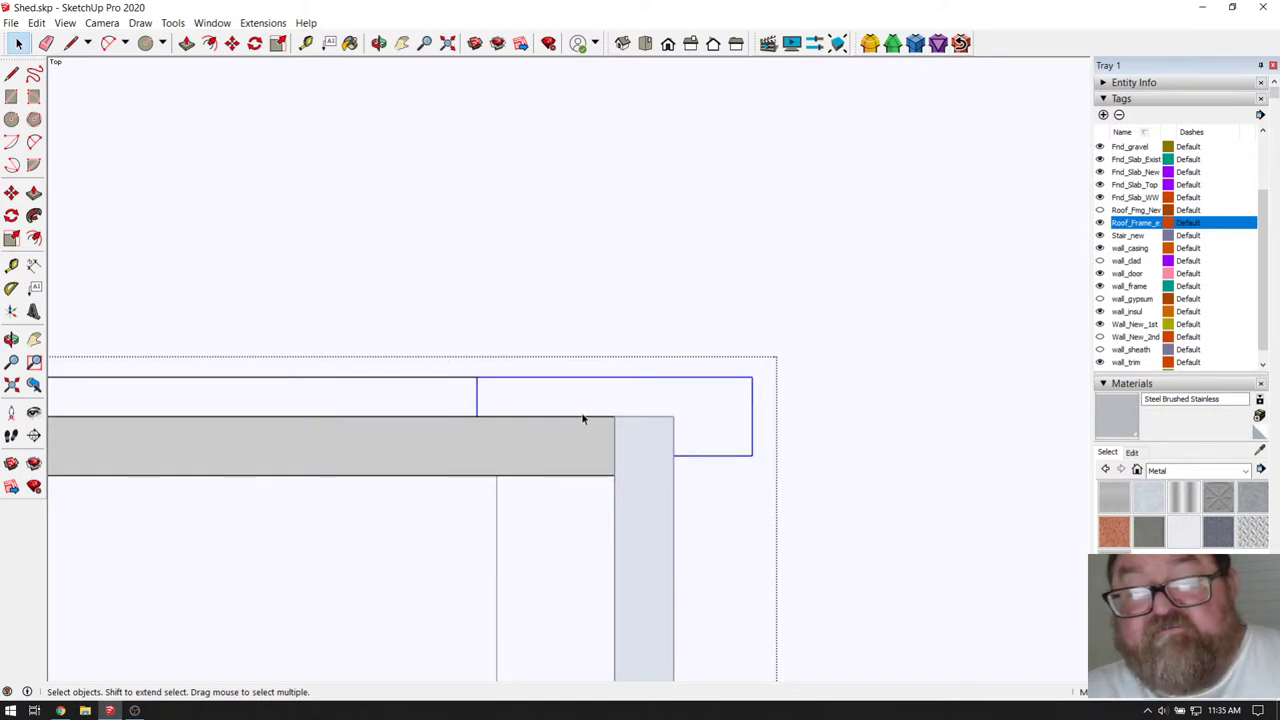
left_click(36, 22)
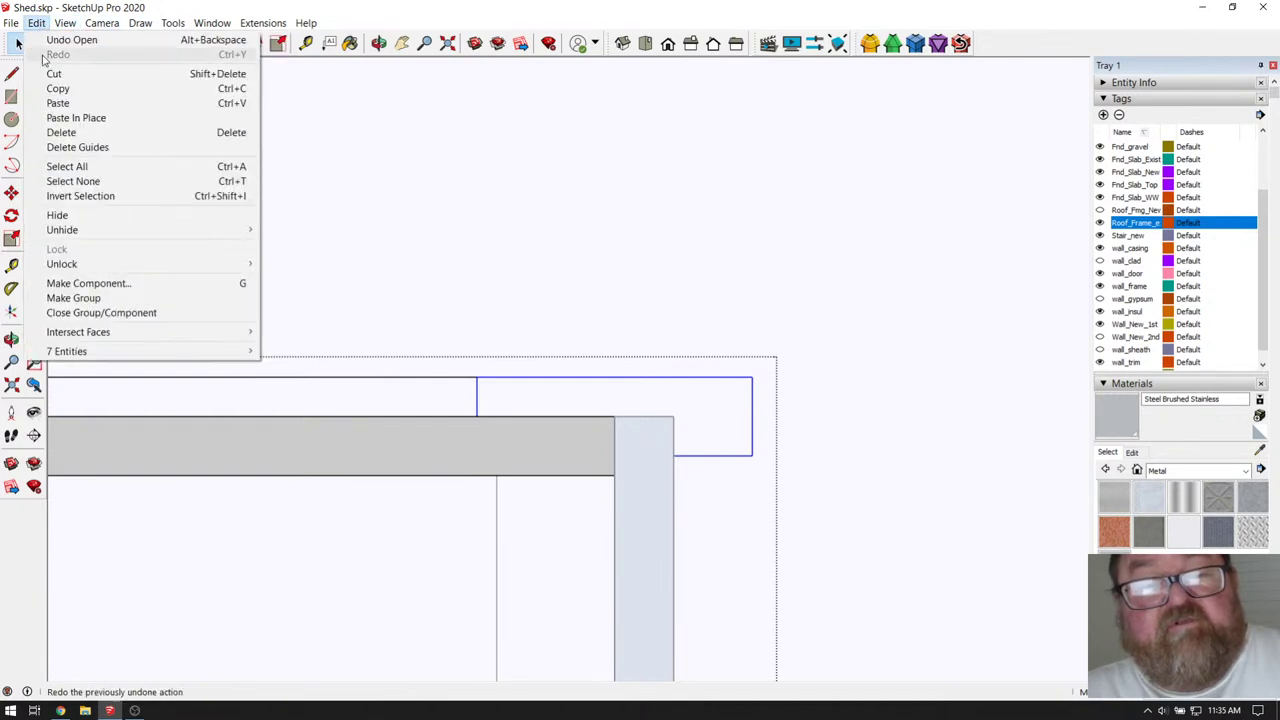
left_click(57, 88)
scroll(687, 418, "down", 4)
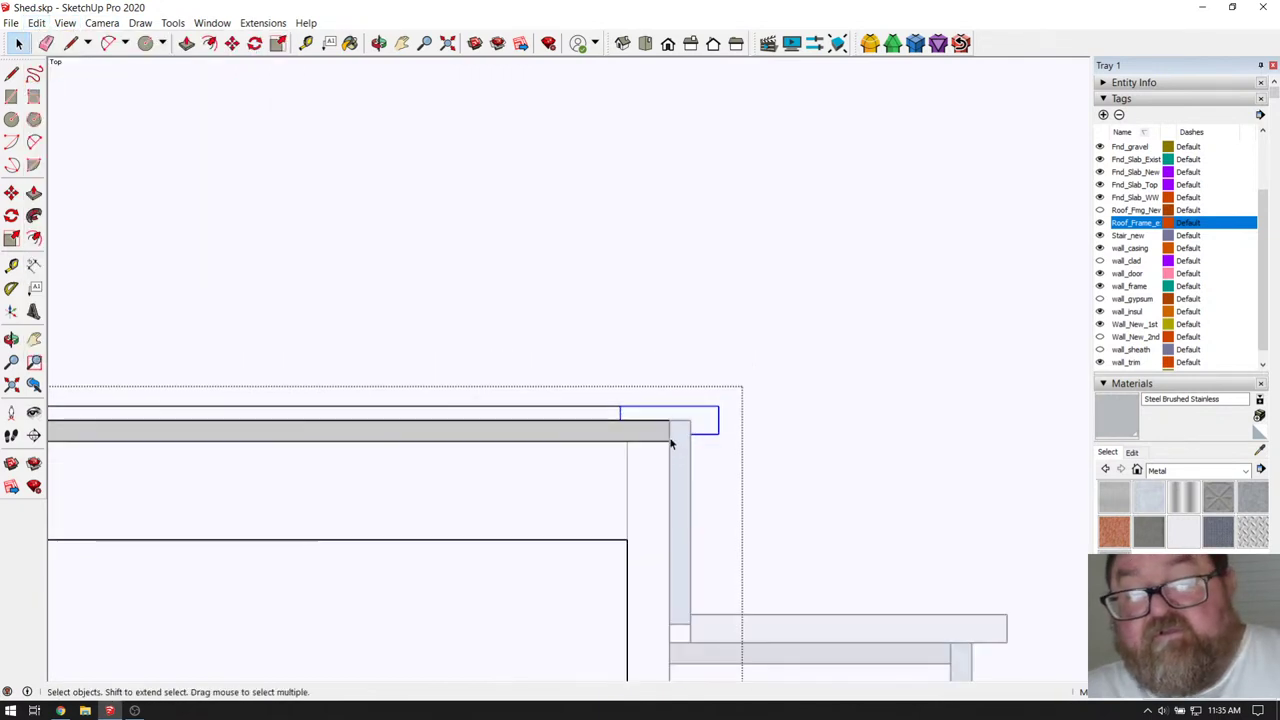
scroll(671, 443, "up", 4)
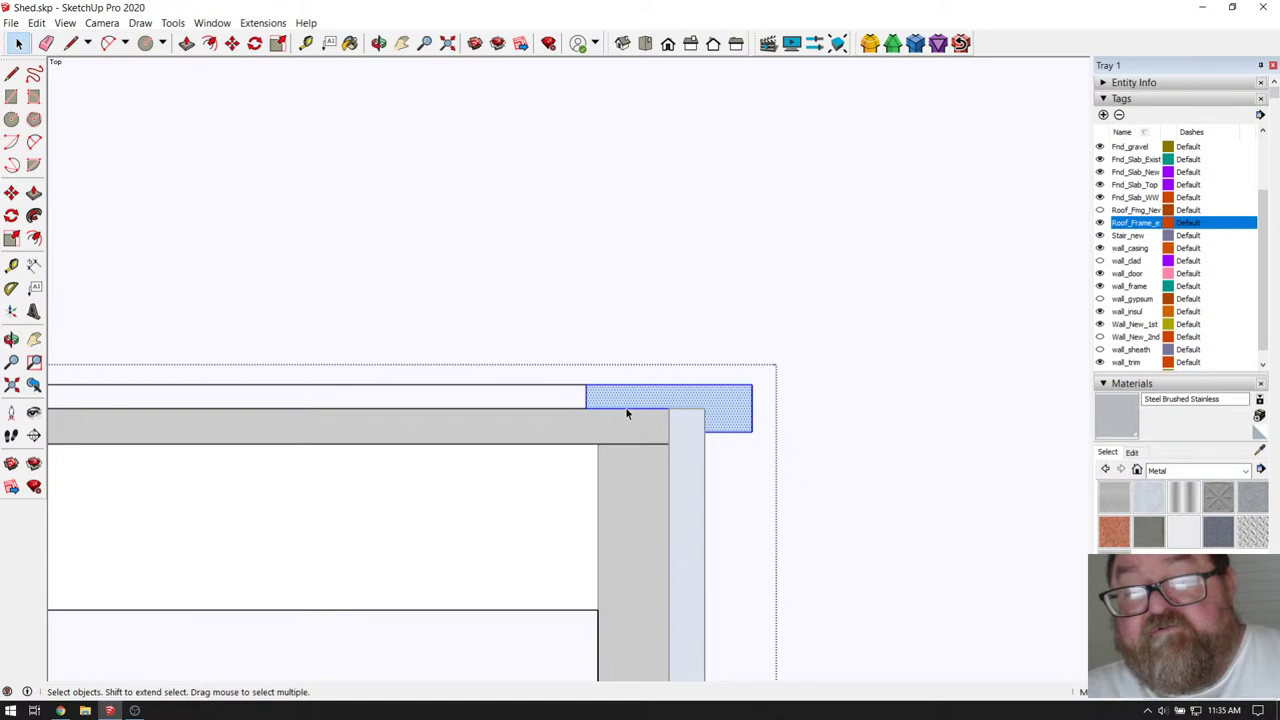
scroll(627, 413, "down", 1)
scroll(594, 399, "down", 2)
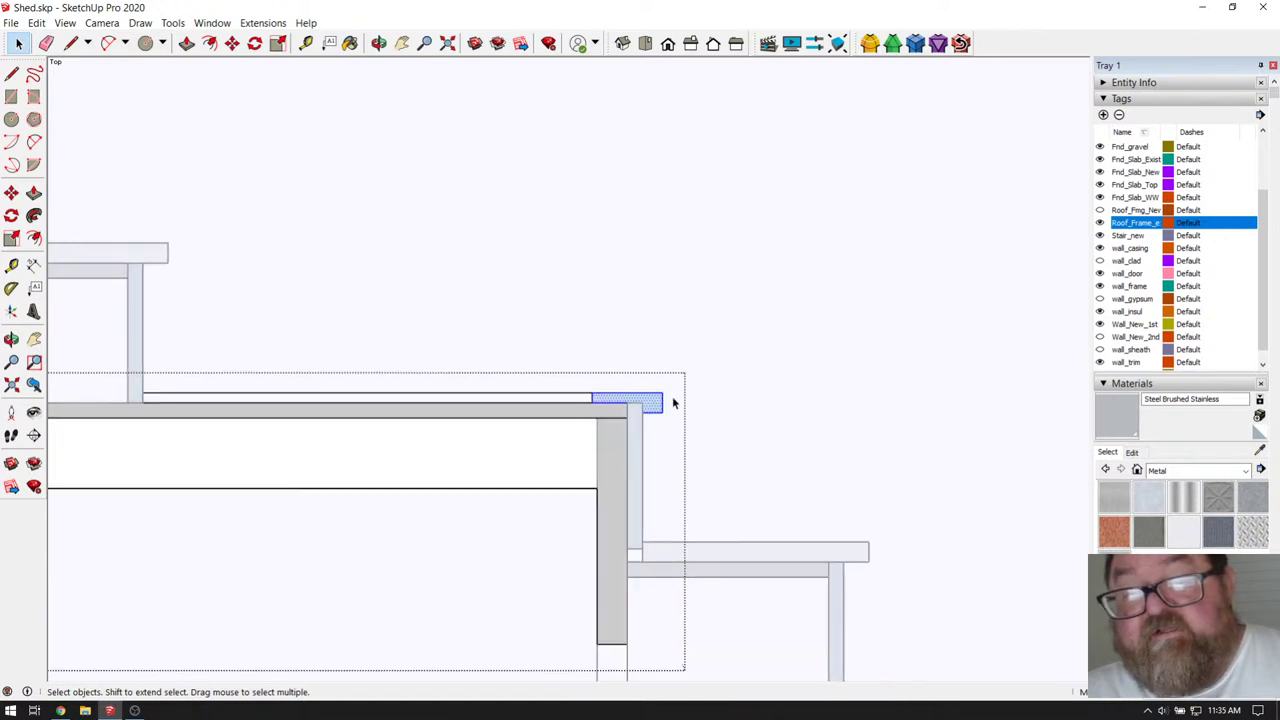
scroll(722, 473, "down", 8)
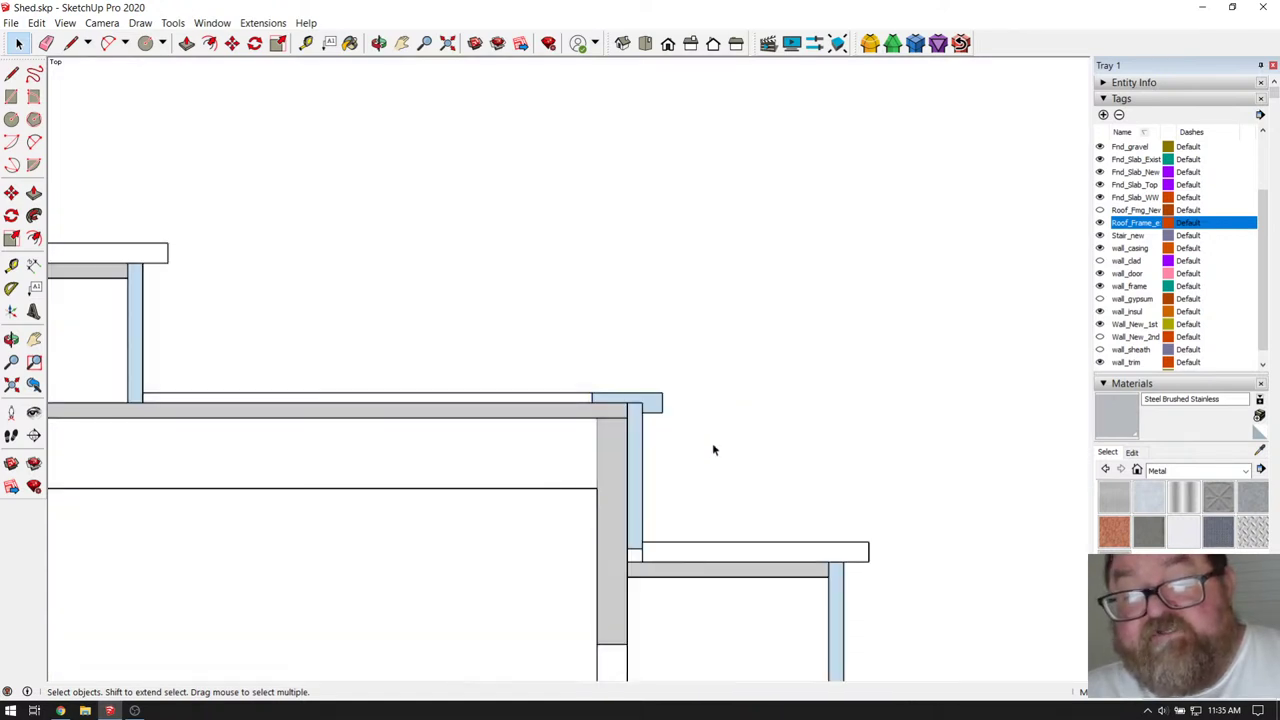
scroll(929, 600, "down", 3)
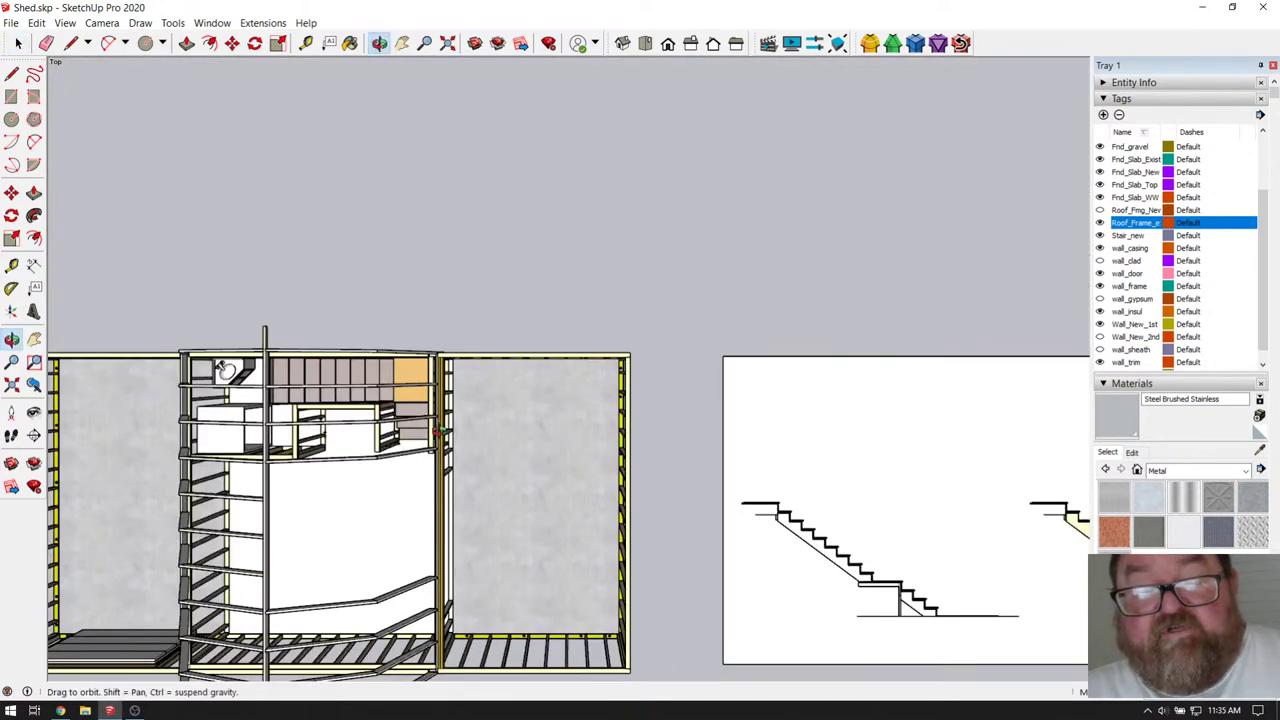
- Orbit down to an angled view of the landing edge
left_click_drag(439, 430, 589, 266)
scroll(366, 482, "up", 8)
scroll(456, 457, "up", 3)
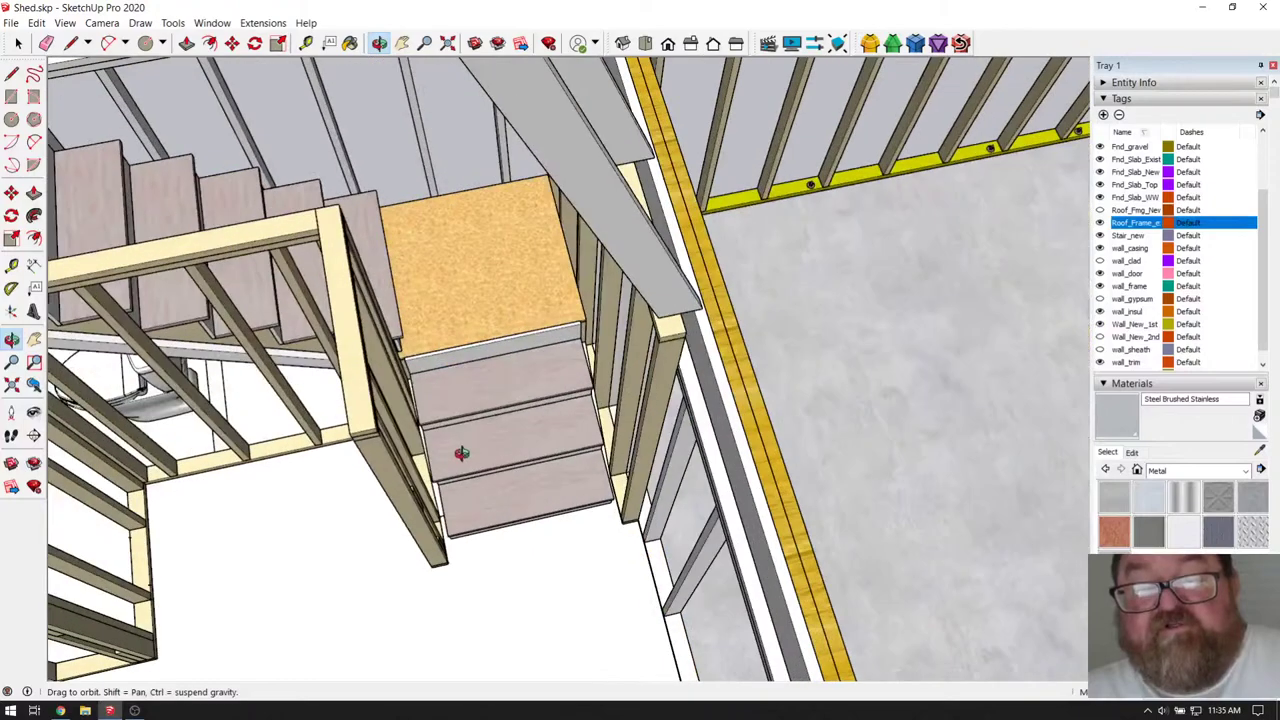
left_click_drag(456, 457, 470, 214)
scroll(546, 320, "up", 8)
scroll(443, 196, "up", 3)
mouse_move(569, 363)
left_mouse_down()
mouse_move(540, 237)
mouse_move(475, 269)
mouse_move(585, 354)
left_mouse_up()
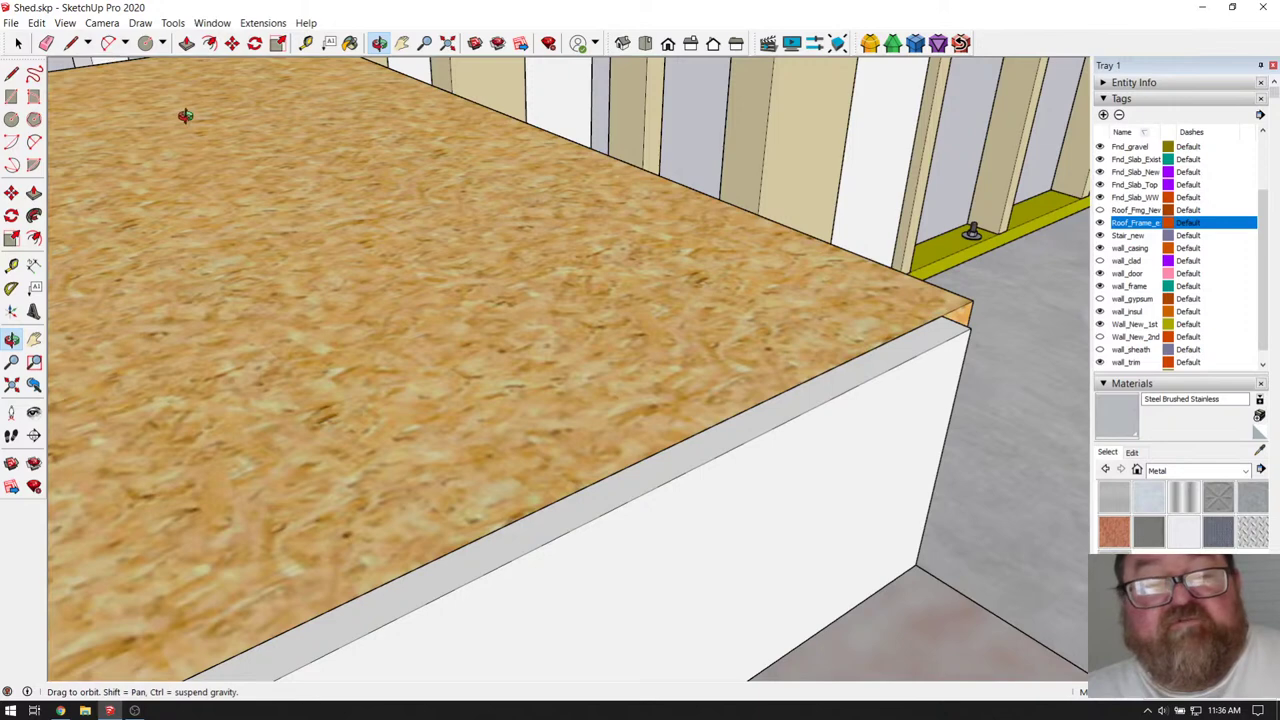
- Paste the nosing outline onto the OSB landing and Push/Pull it up into a block
left_click(36, 22)
left_click(60, 107)
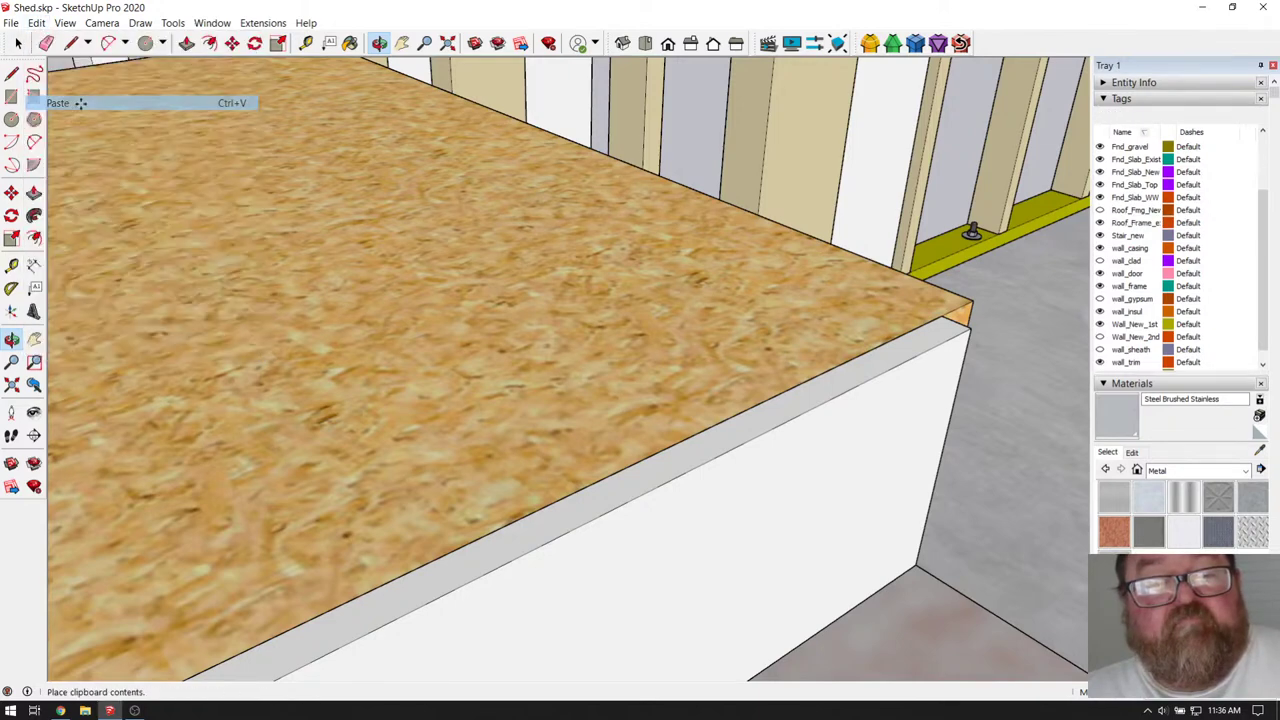
left_click(553, 401)
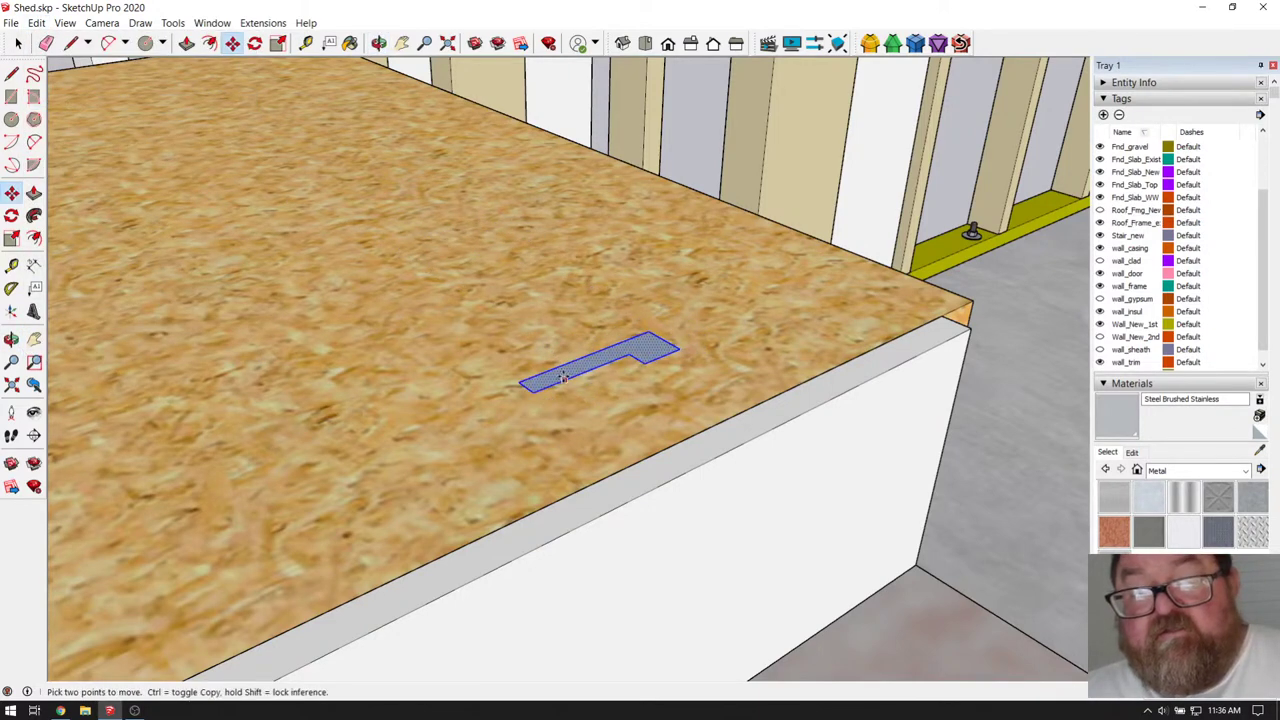
left_click(186, 43)
left_click(616, 360)
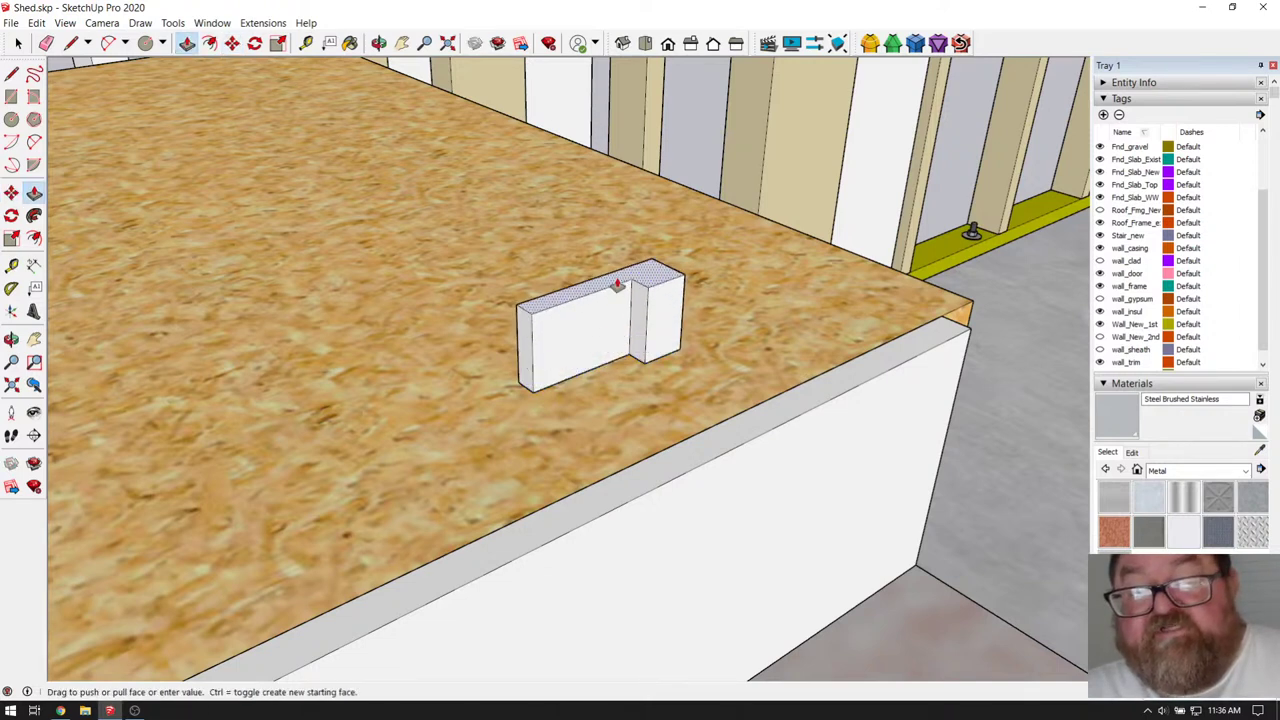
left_click(614, 279)
left_click(18, 44)
- Window-select the new block and make it a group
left_click(19, 45)
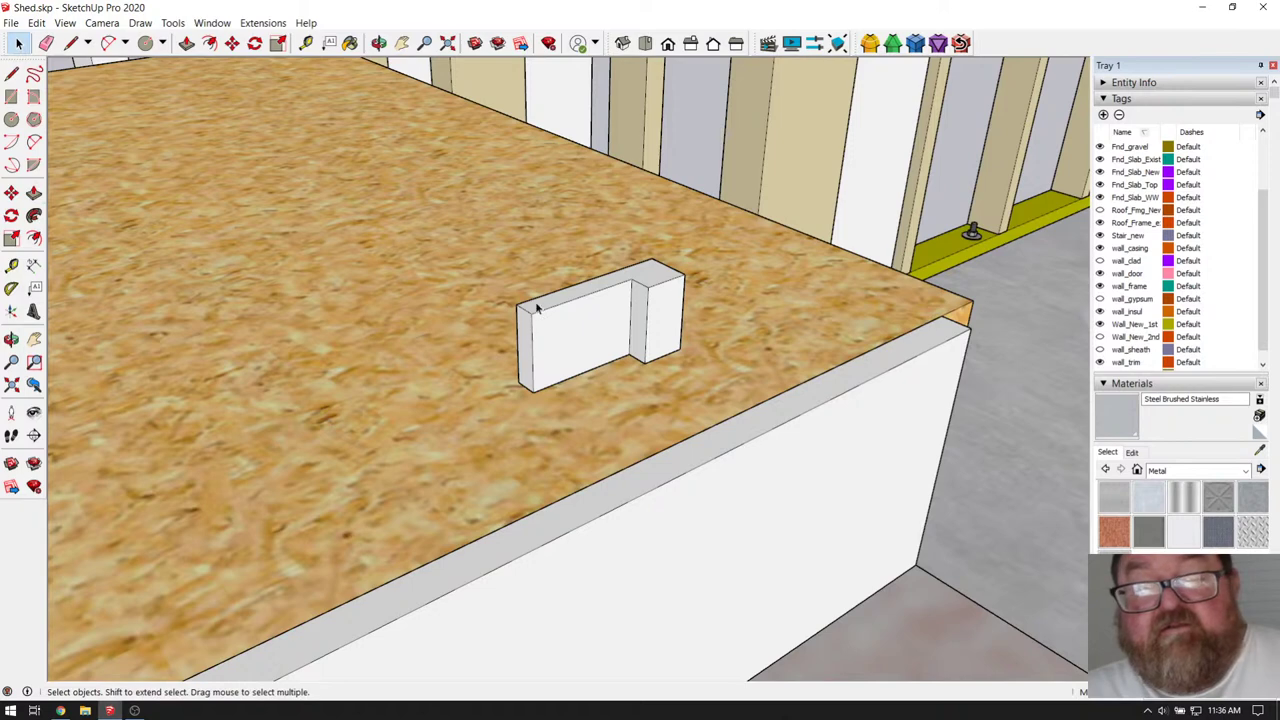
left_click_drag(477, 240, 690, 410)
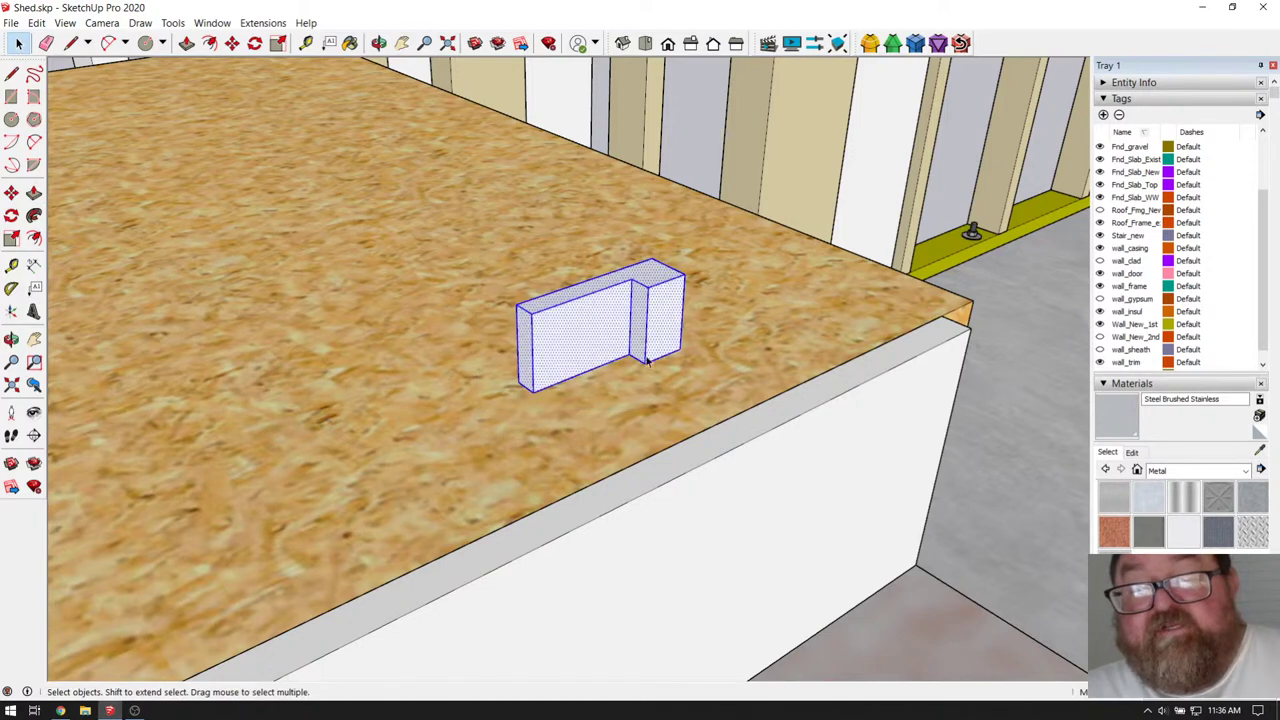
right_click(621, 328)
left_click(662, 442)
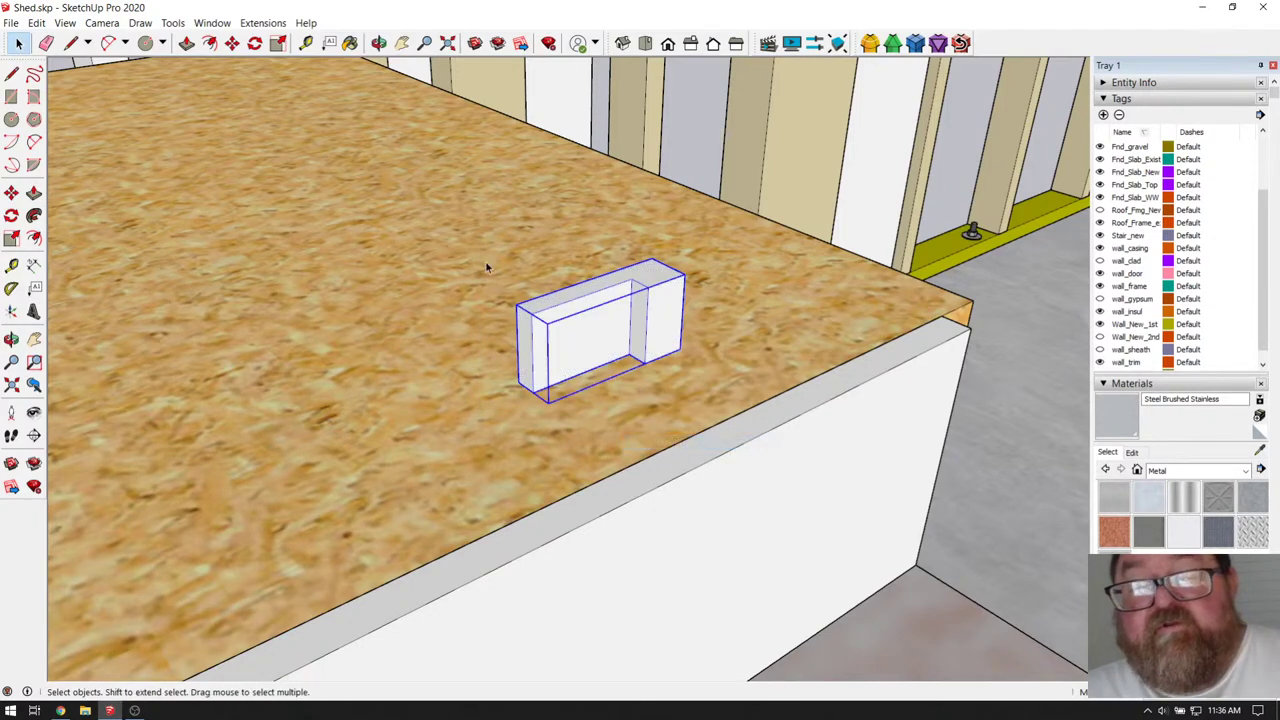
left_click(255, 44)
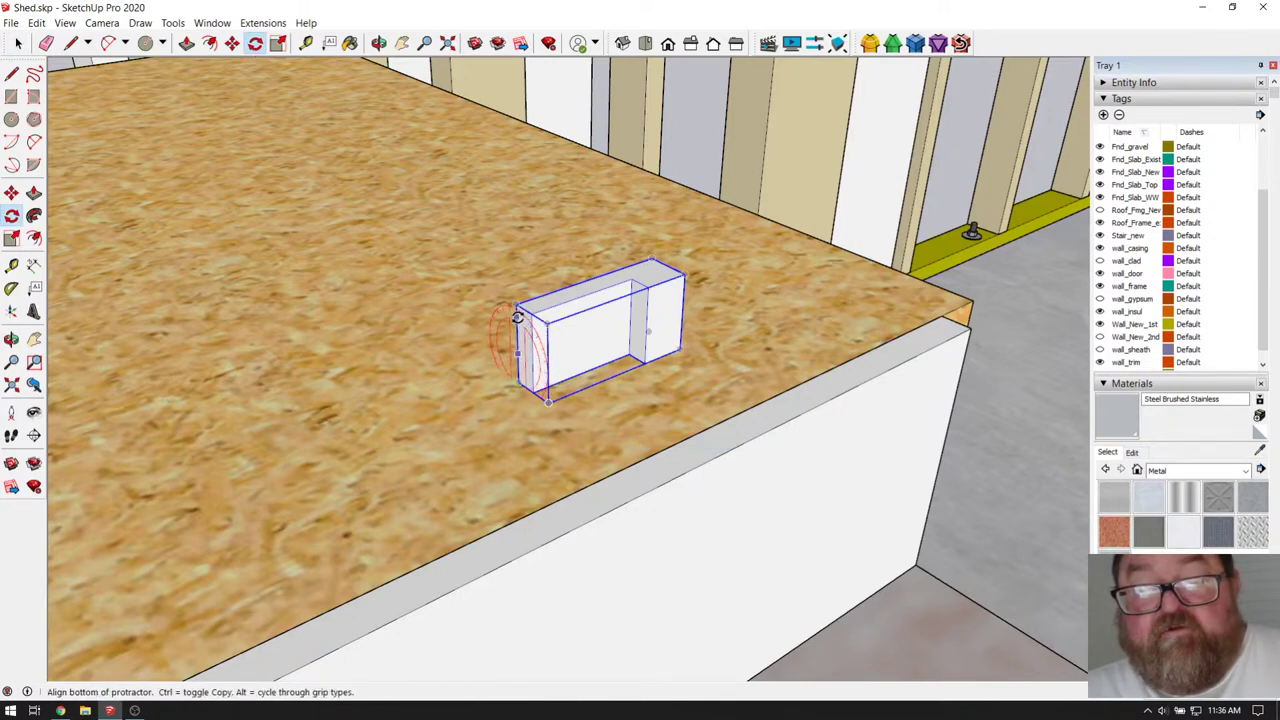
- Rotate the nosing group flat, then turn it to face the landing edge
left_click_drag(517, 318, 517, 358)
left_click(555, 368)
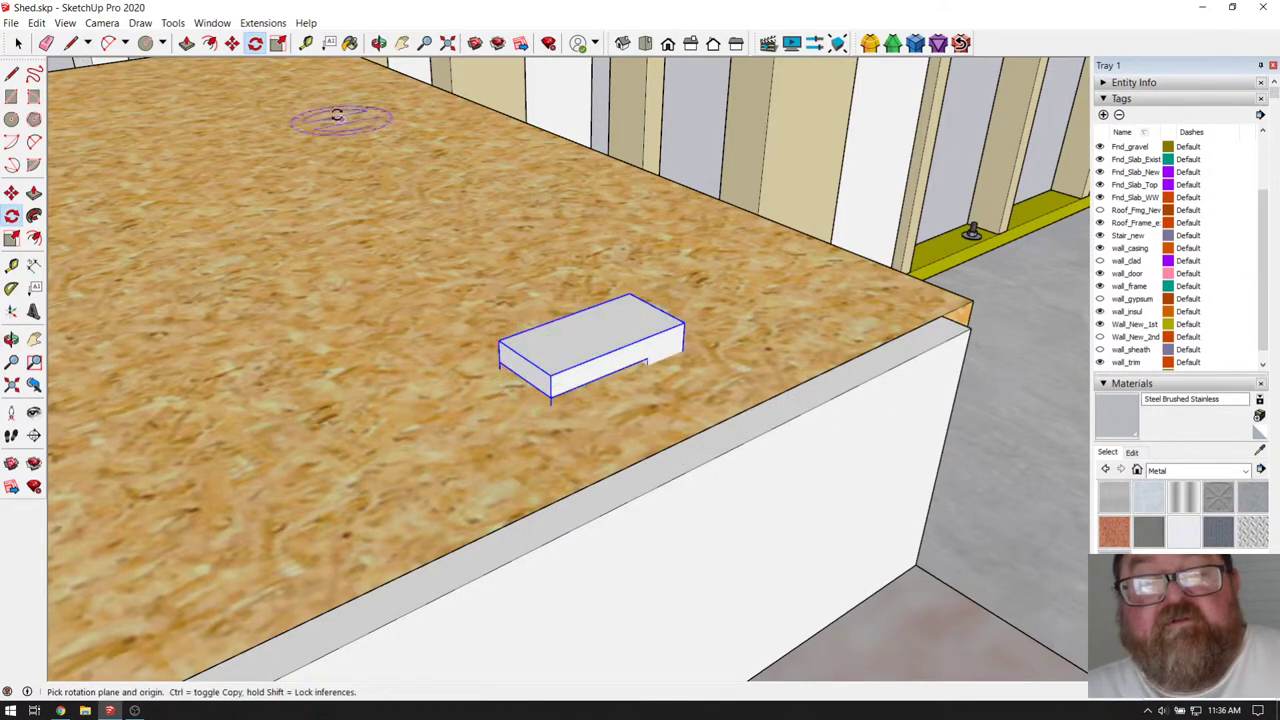
left_click(231, 44)
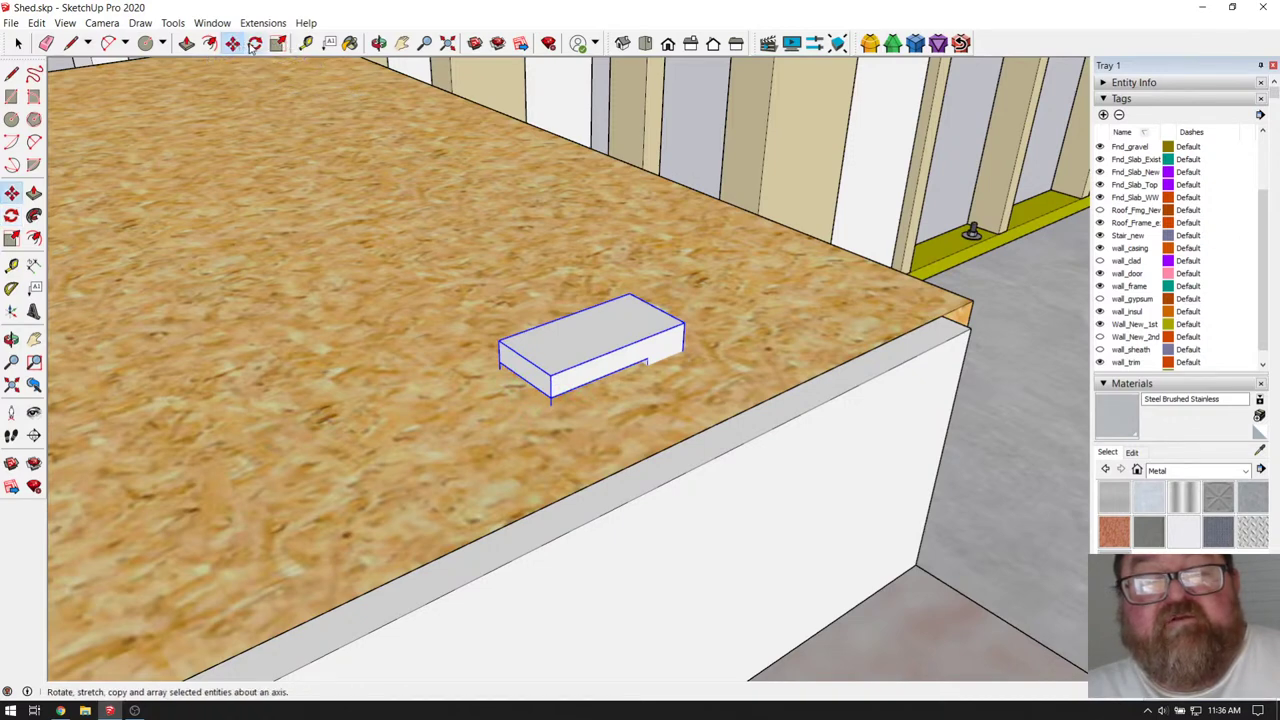
left_click(255, 44)
left_click_drag(535, 362, 516, 347)
left_click(534, 324)
left_click(595, 333)
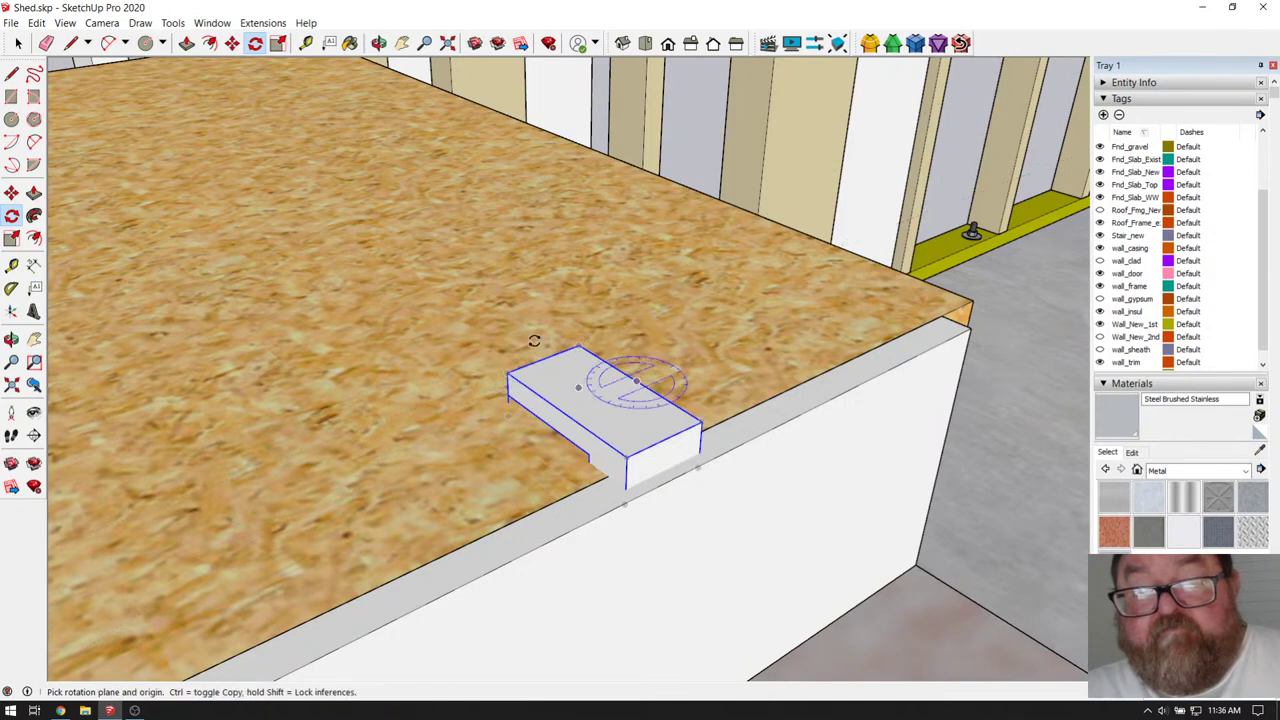
- Move the block onto the landing's front edge and orbit to check it
left_click(231, 44)
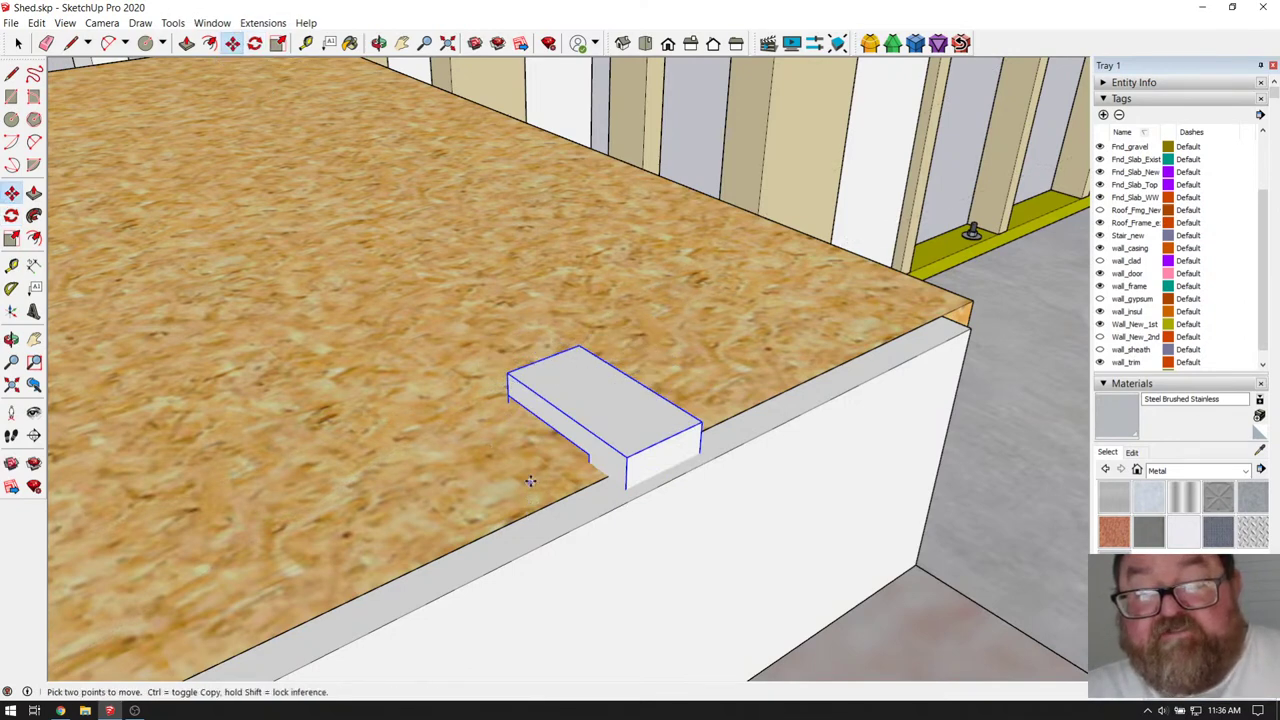
left_click(590, 454)
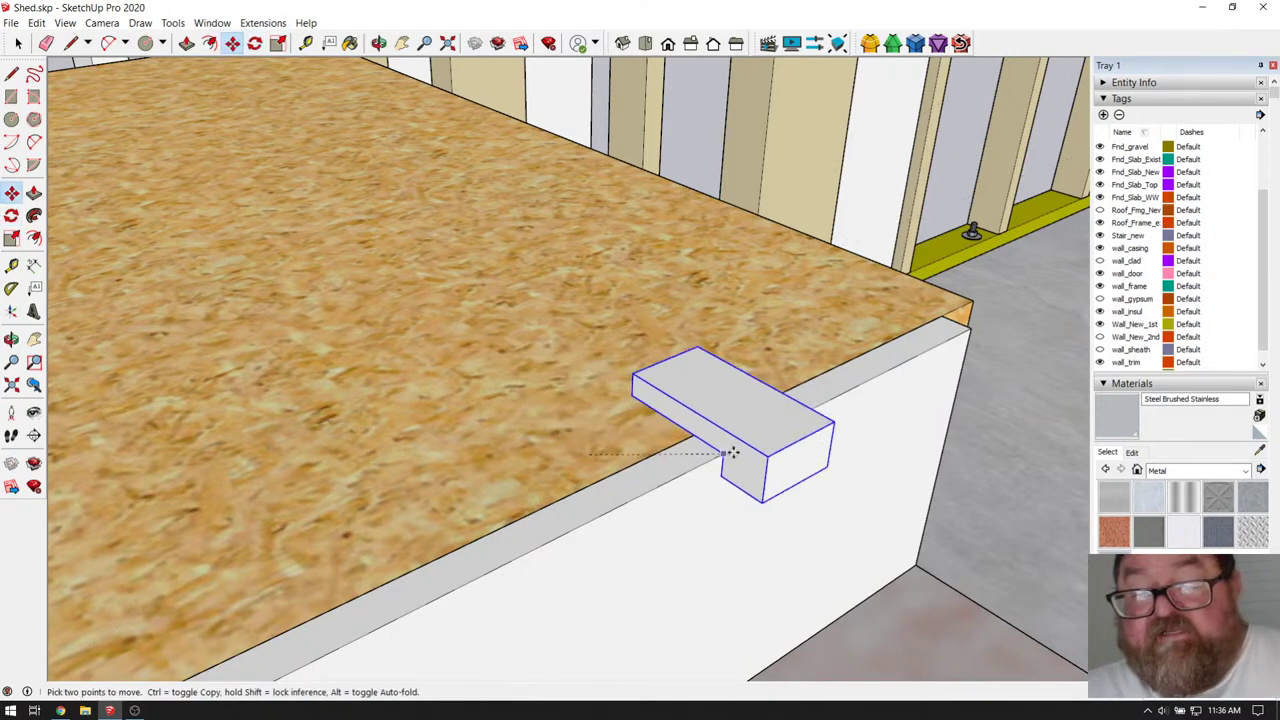
left_click(752, 444)
left_click(379, 43)
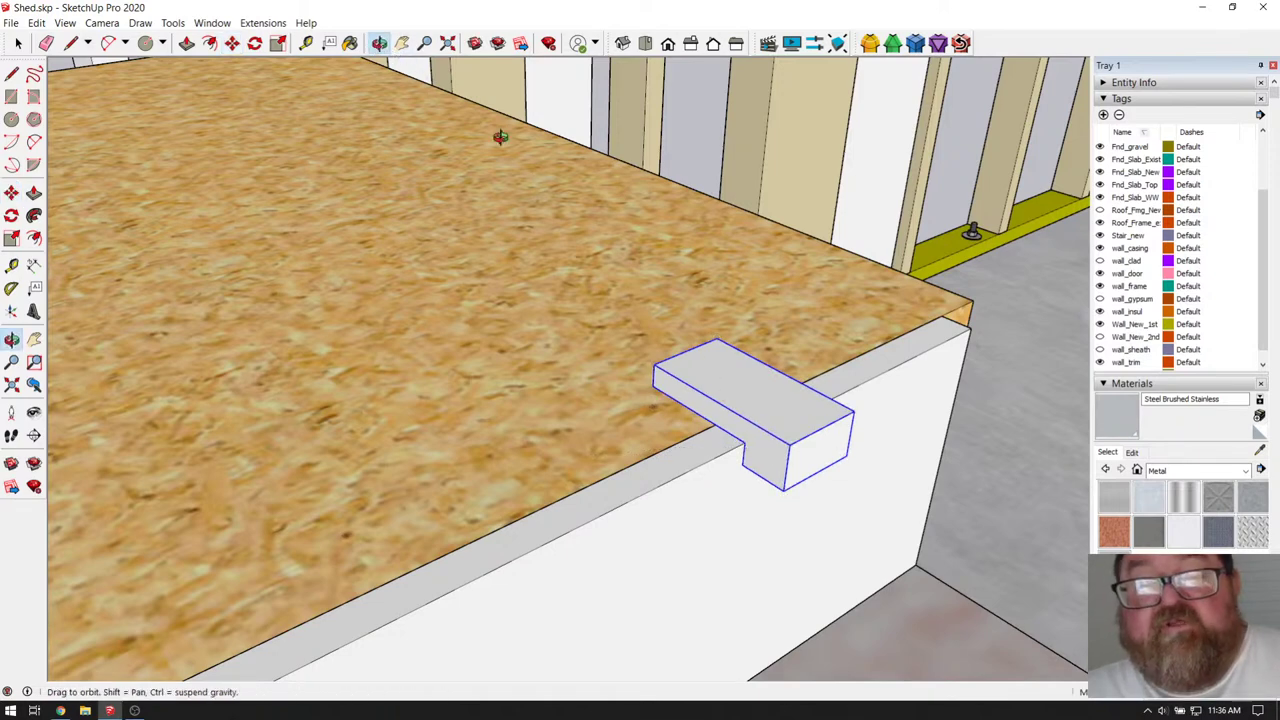
left_click_drag(500, 137, 526, 257)
left_click_drag(963, 523, 898, 500)
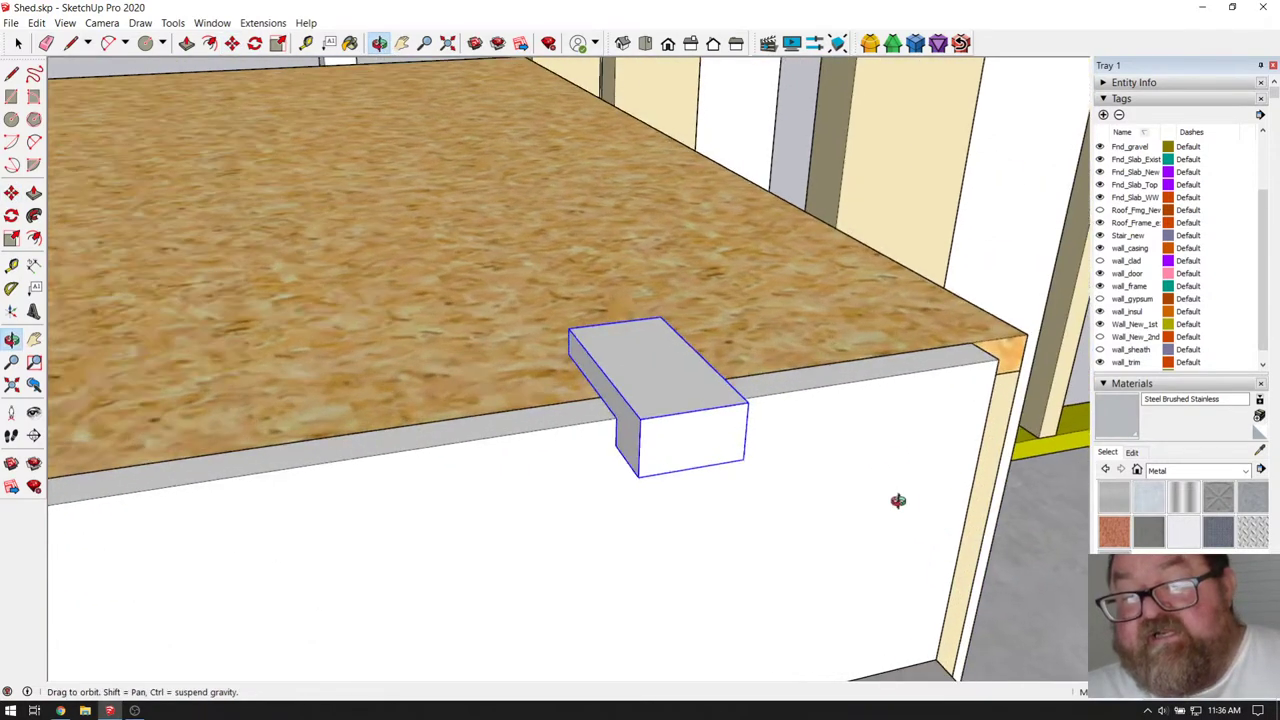
- Slide the block right along the edge to the sheathing end
left_click(232, 43)
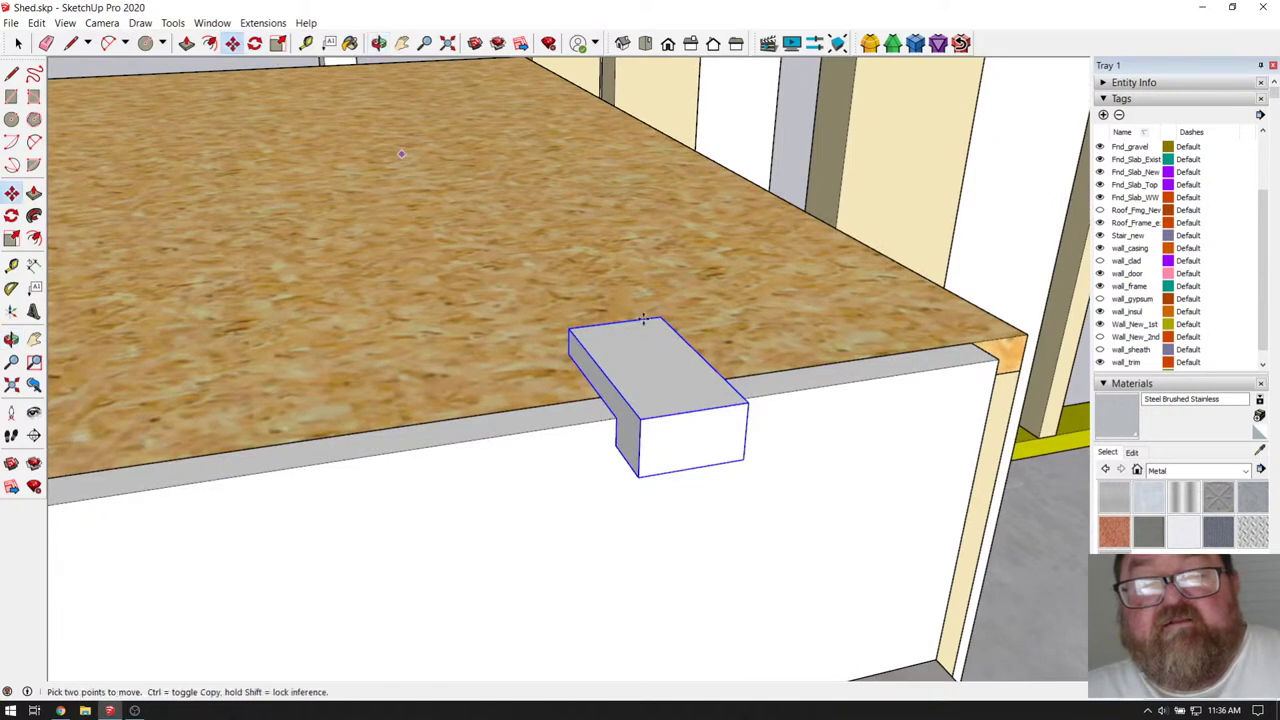
left_click(745, 459)
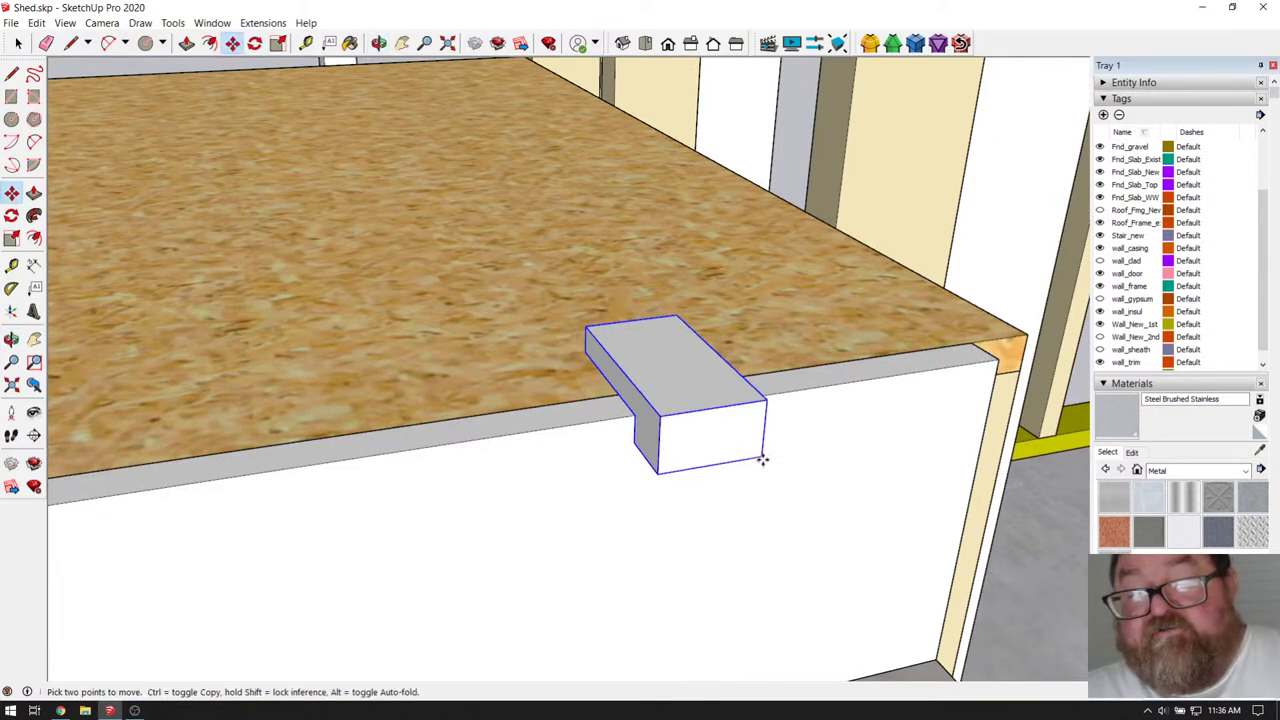
left_click(983, 483)
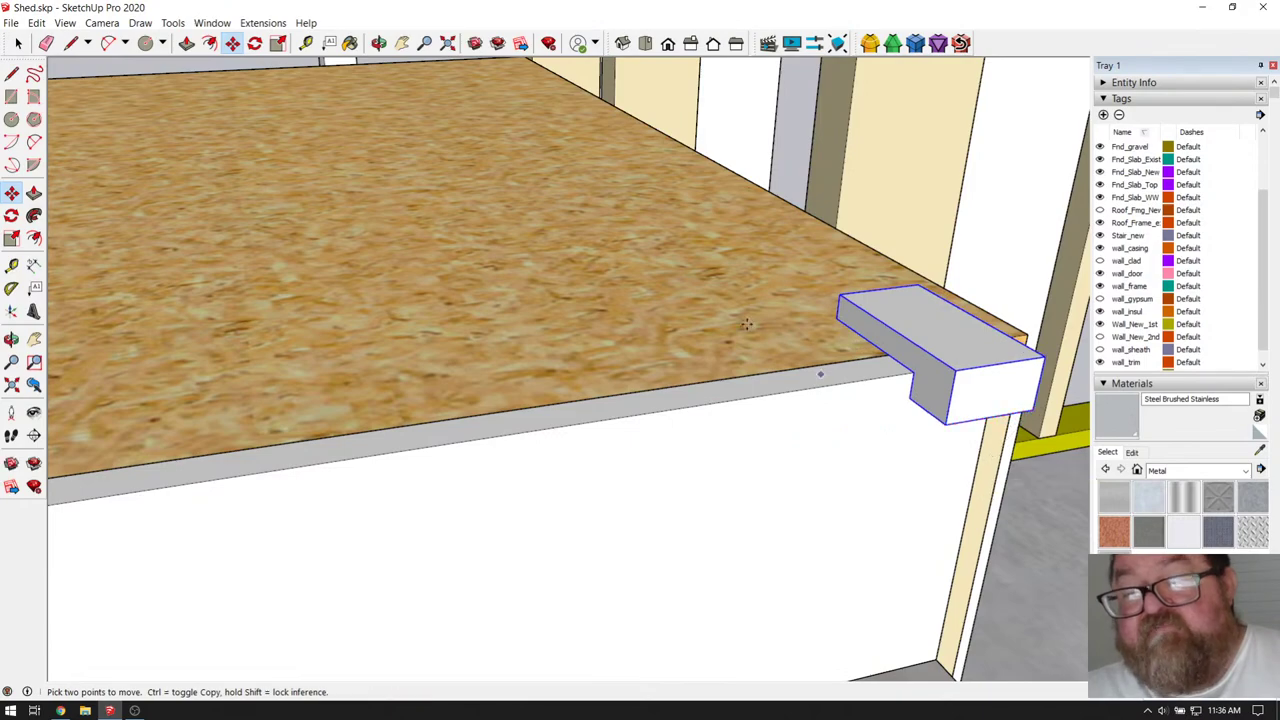
left_click(379, 43)
left_click_drag(723, 277, 637, 426)
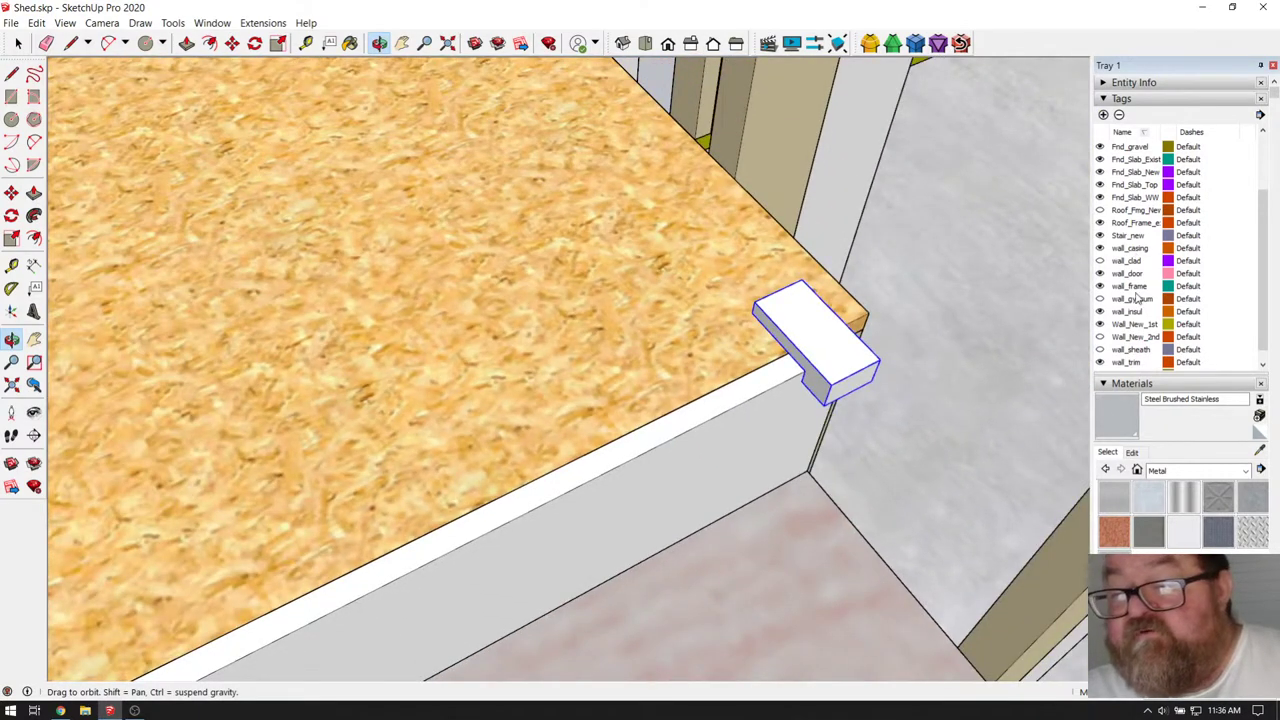
- Turn the wall_gypsum tag back on and orbit around the staircase to inspect the landing nosing block
left_click(1100, 299)
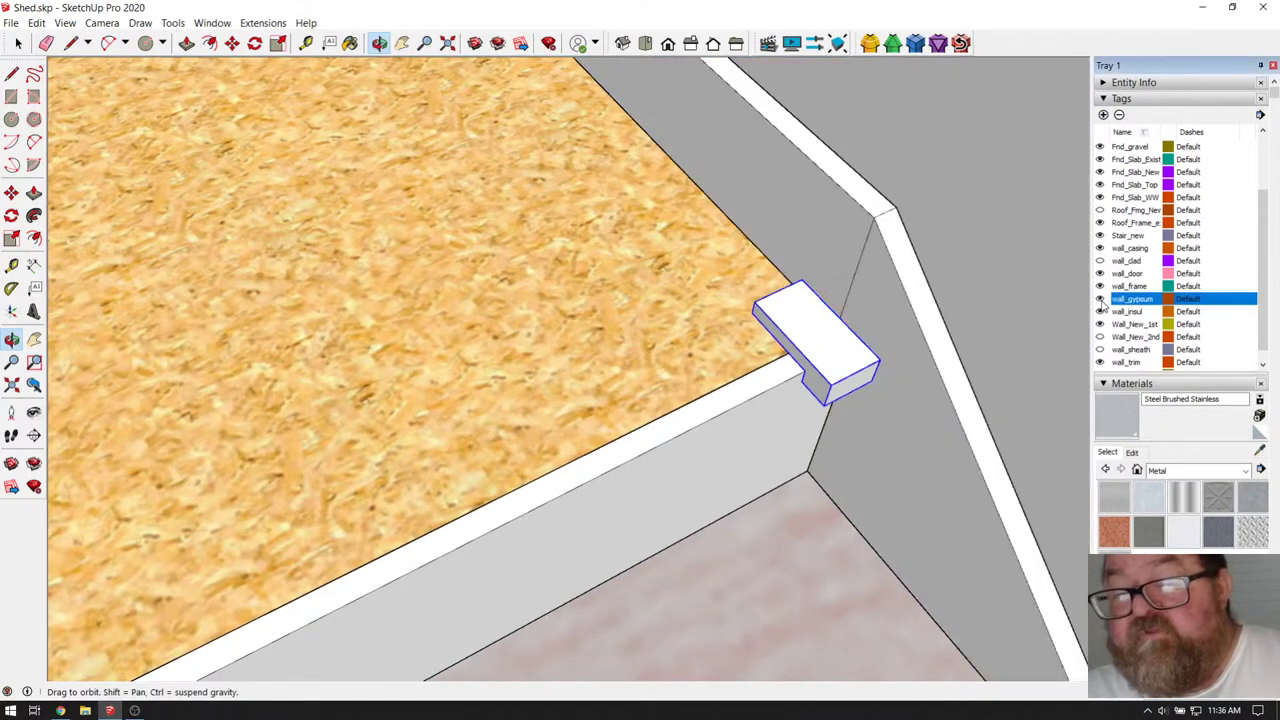
left_click_drag(864, 313, 822, 240)
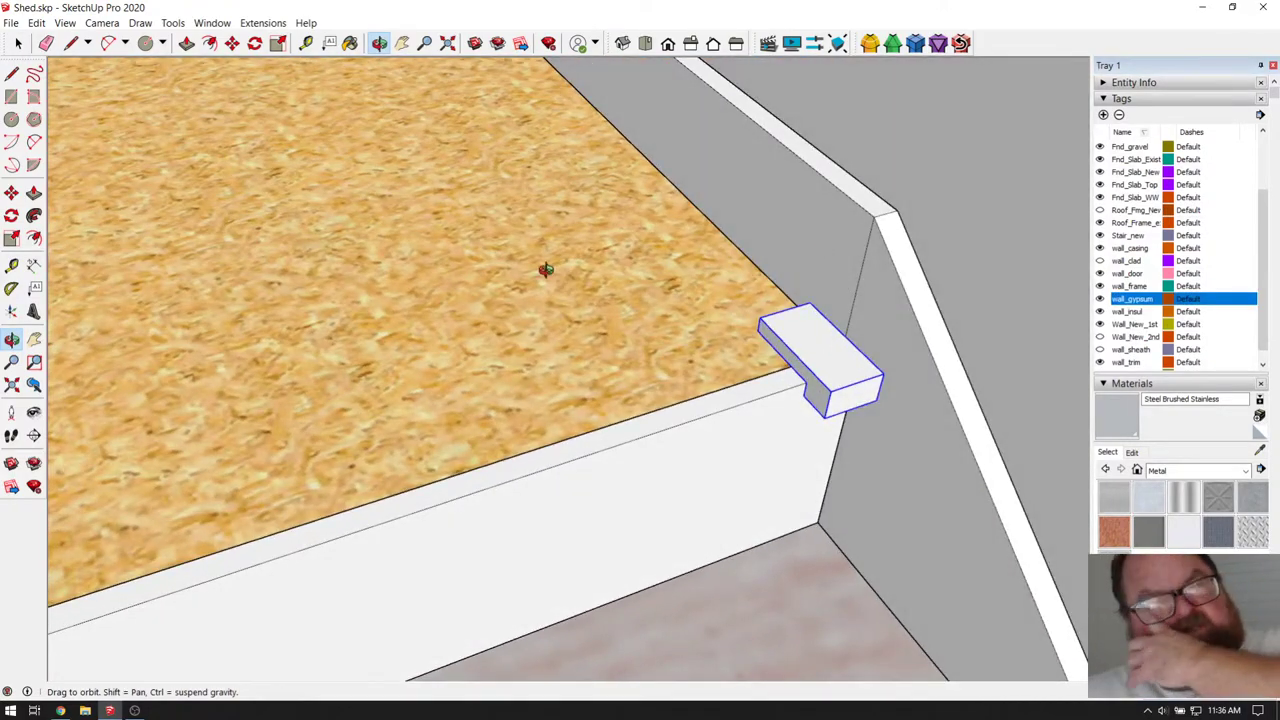
left_click_drag(545, 269, 677, 203)
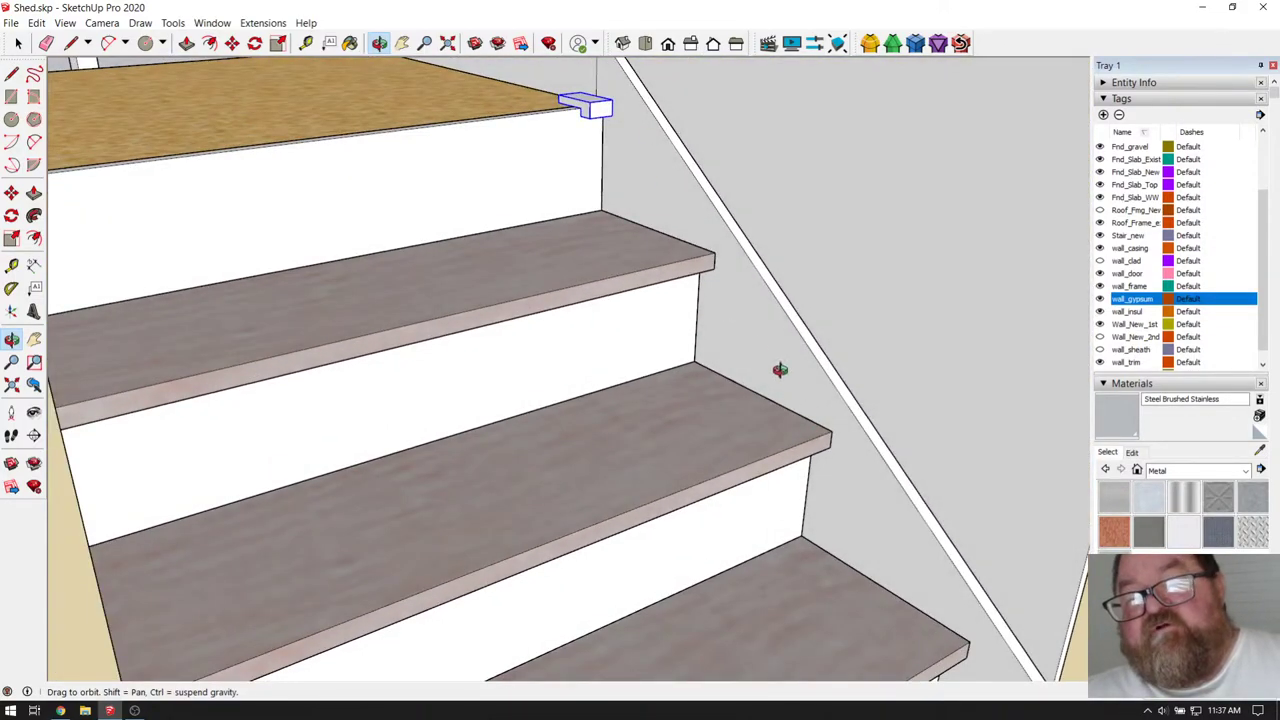
left_click_drag(780, 369, 903, 534)
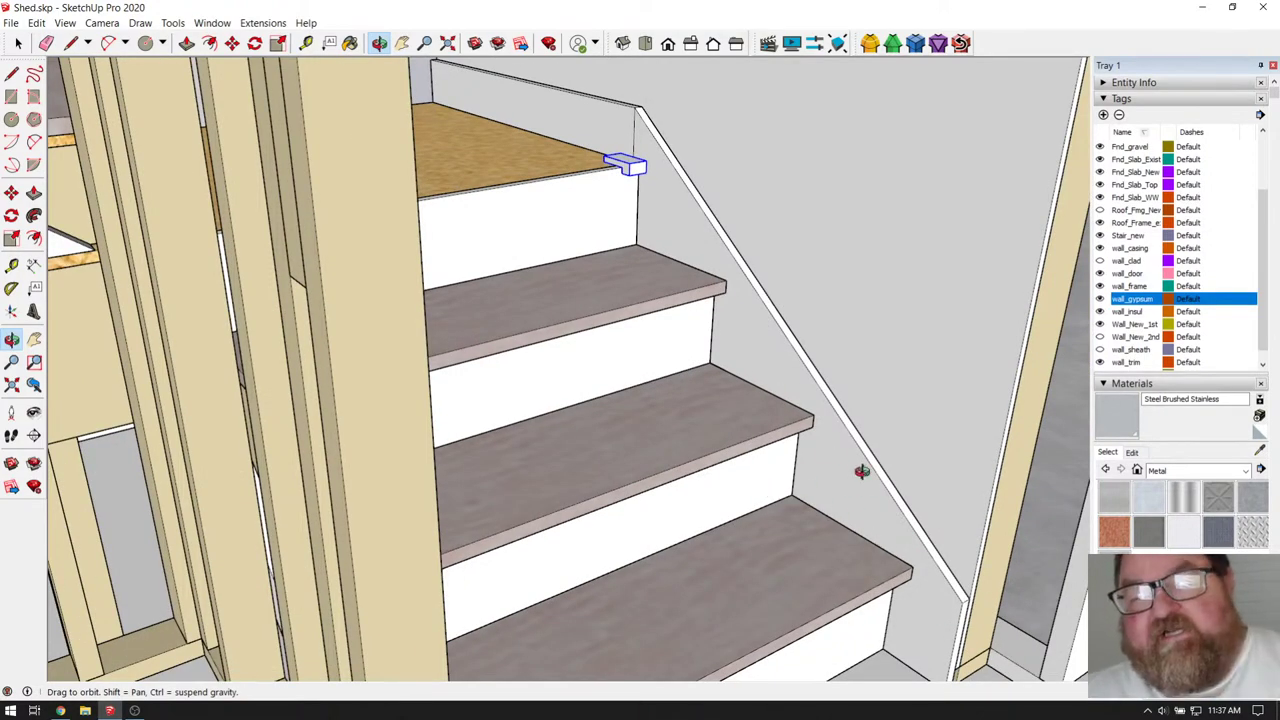
left_click_drag(857, 499, 436, 478)
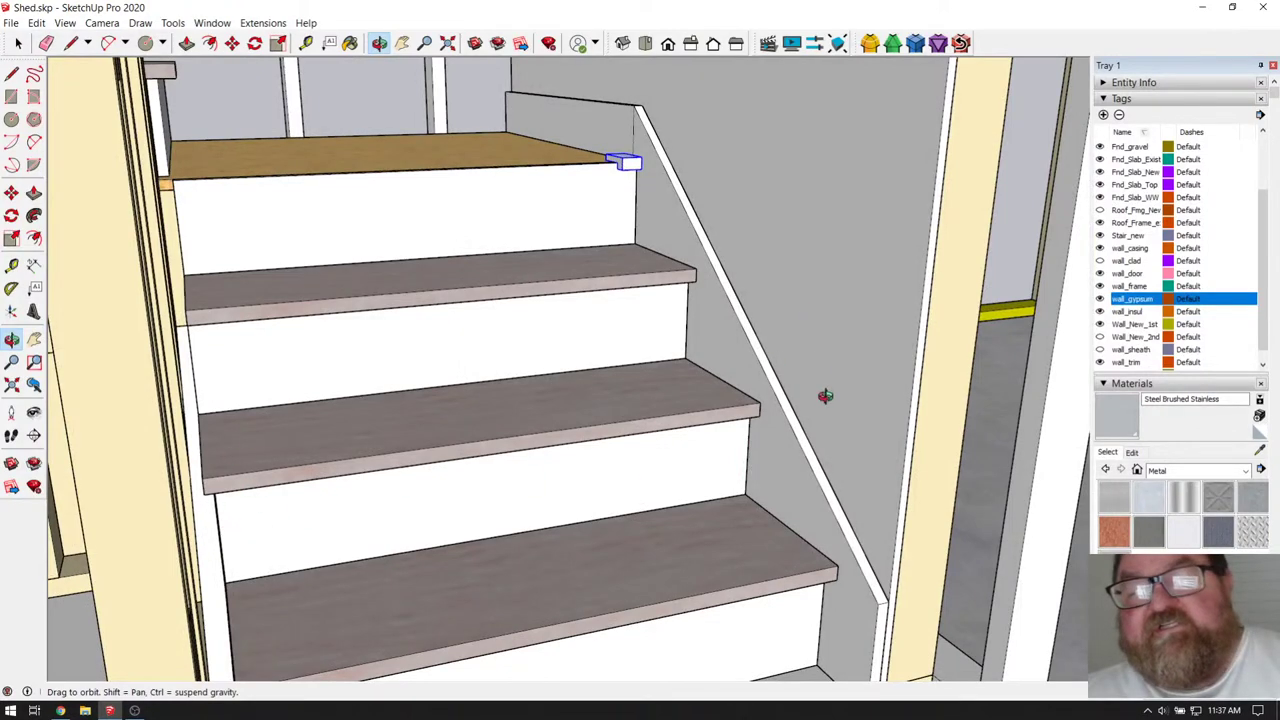
left_click_drag(826, 389, 774, 412)
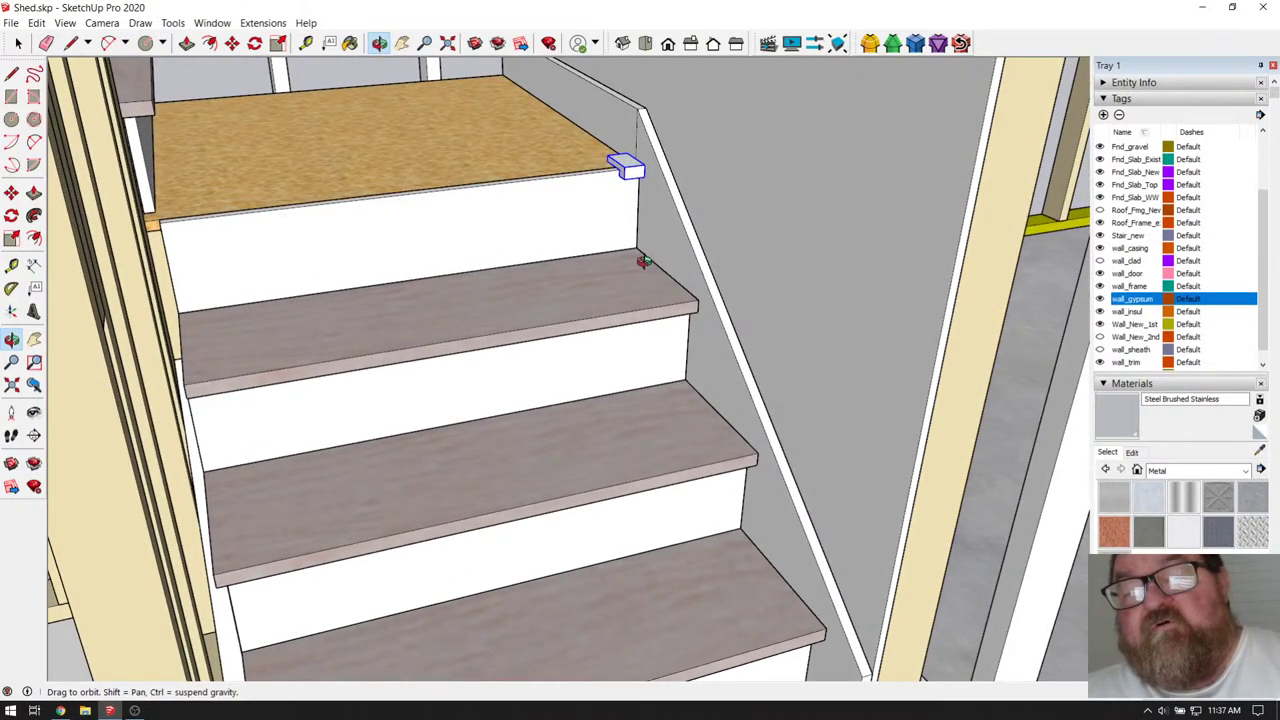
left_click_drag(644, 262, 691, 467)
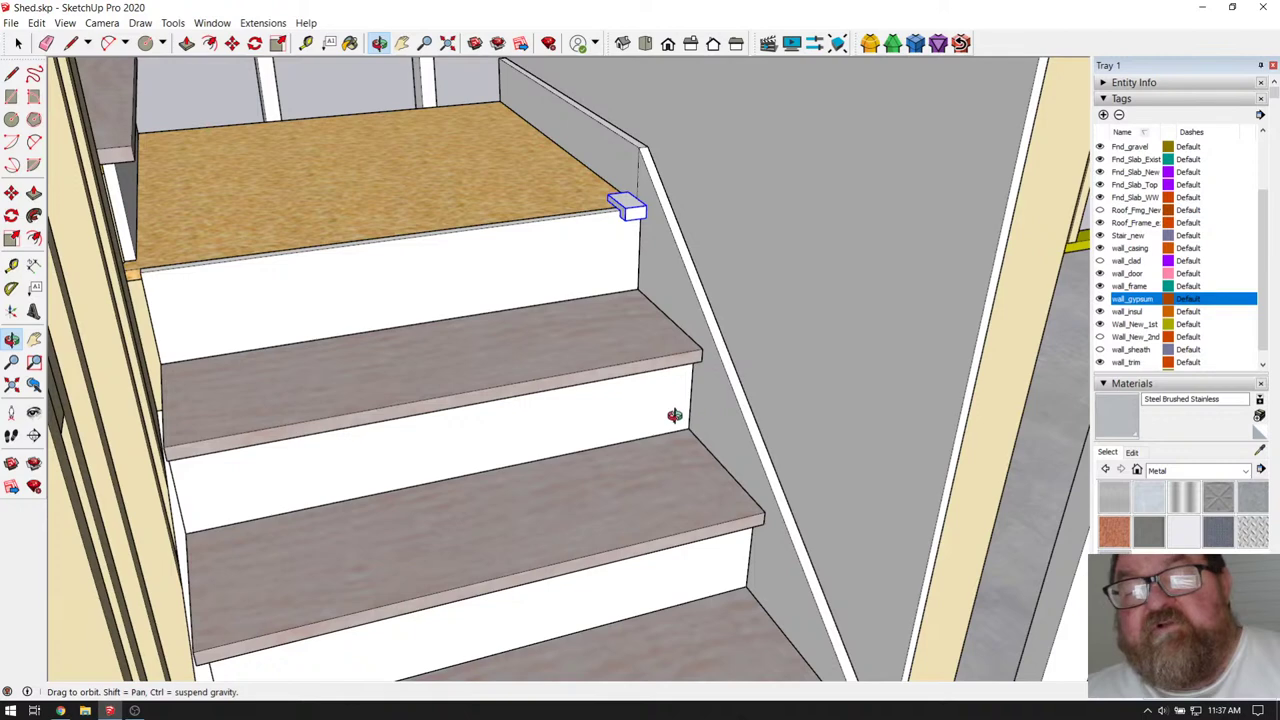
left_click_drag(675, 415, 660, 286)
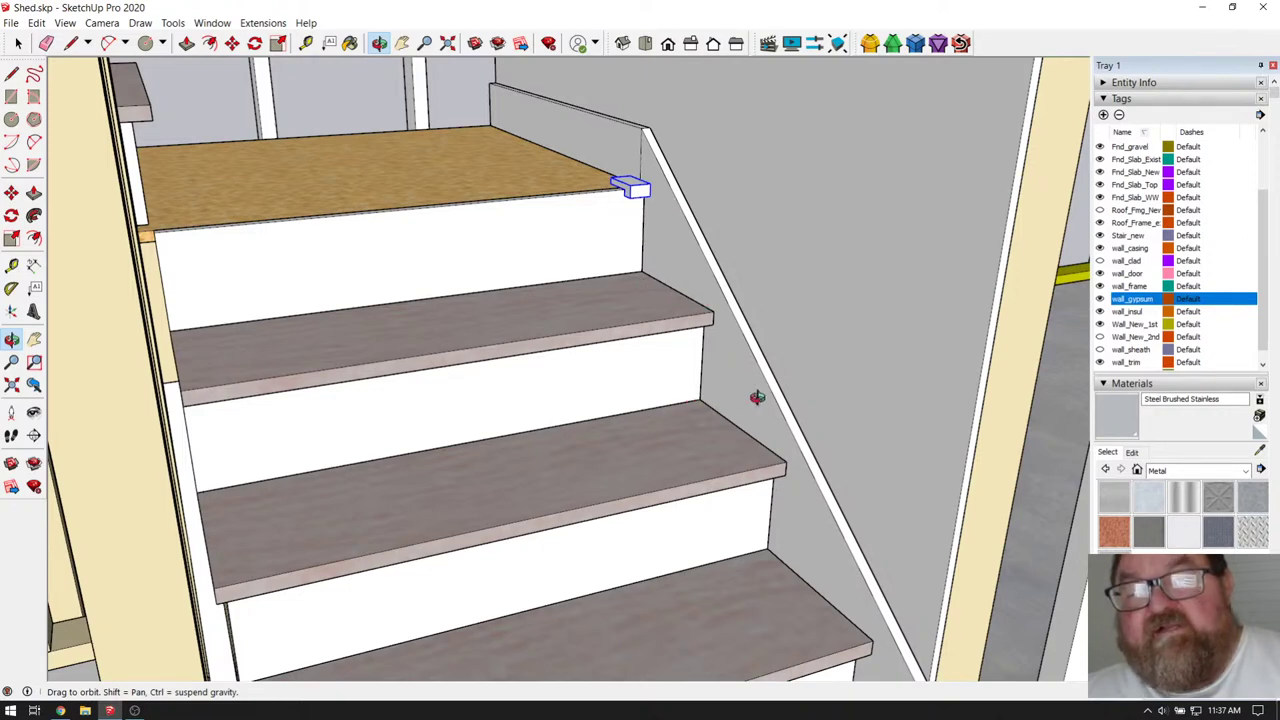
scroll(589, 197, "up", 8)
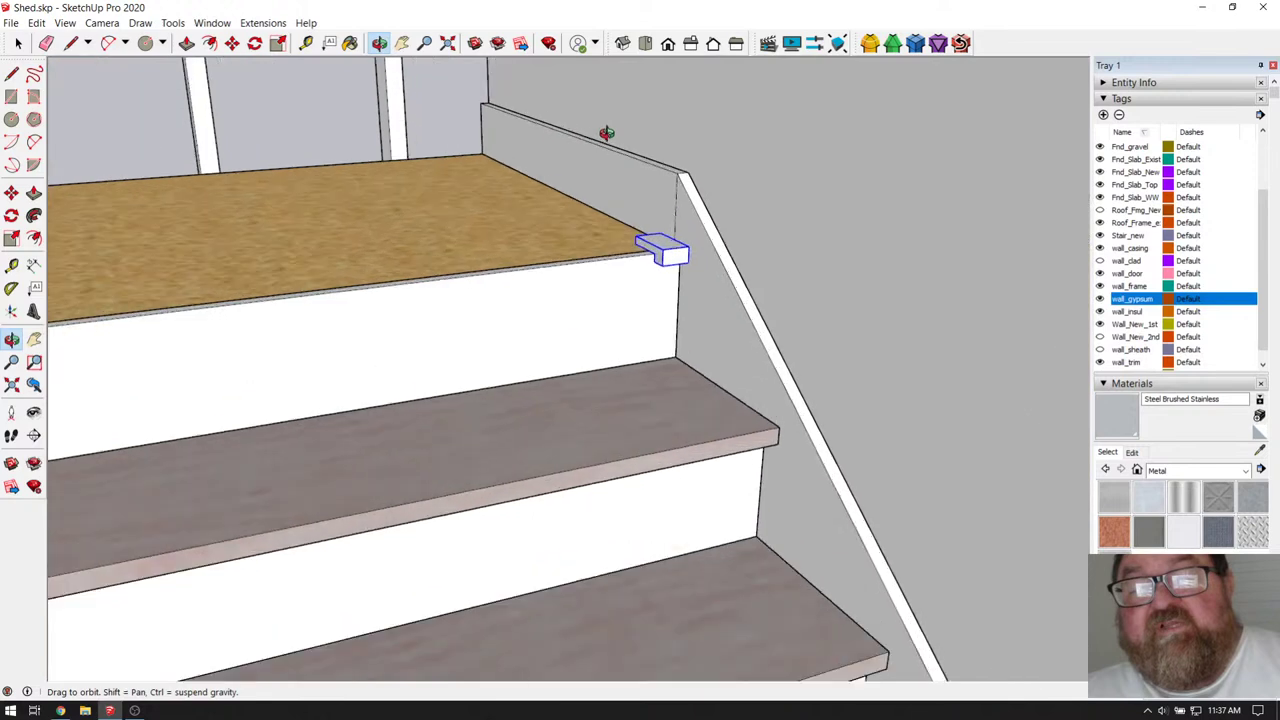
scroll(780, 294, "up", 5)
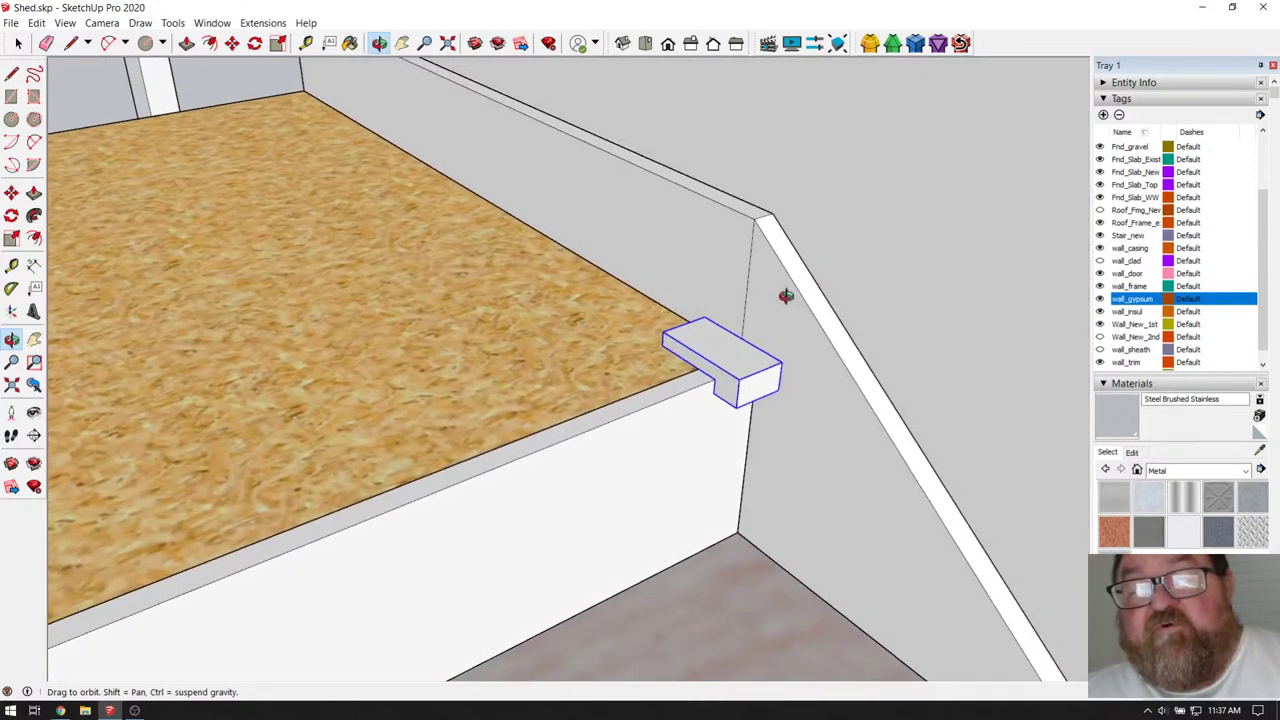
scroll(792, 318, "down", 1)
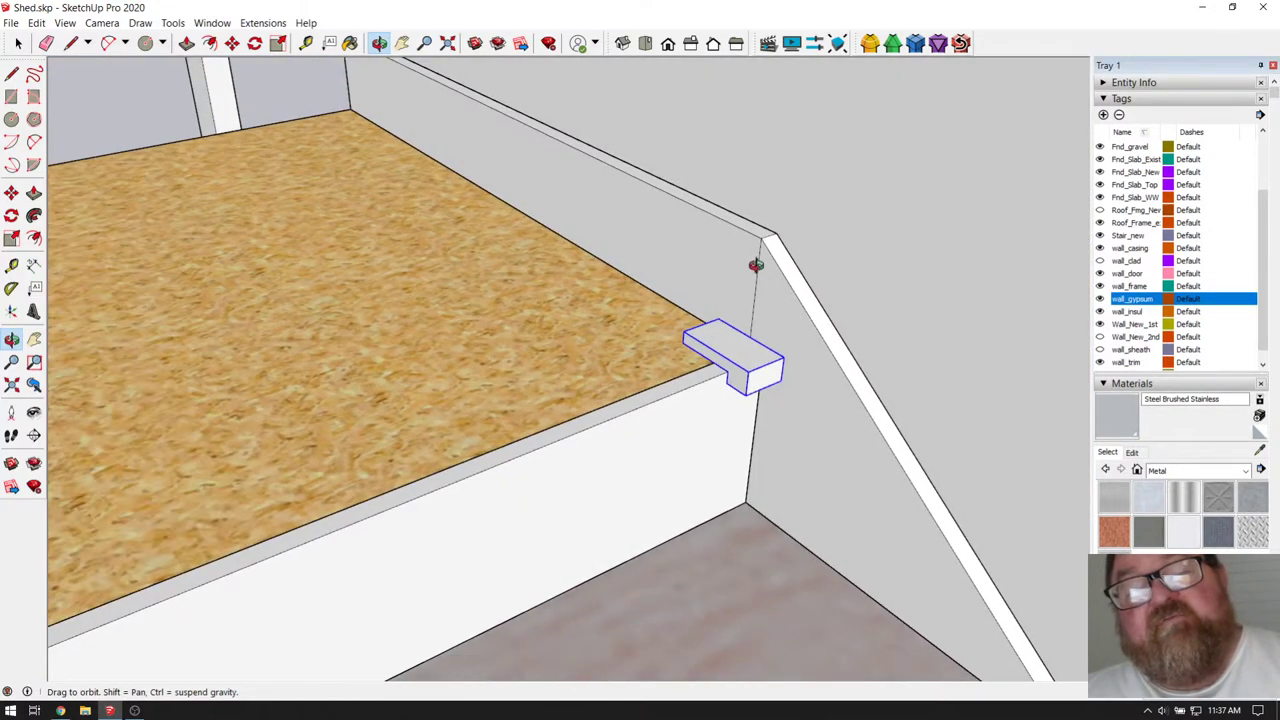
scroll(846, 500, "up", 2)
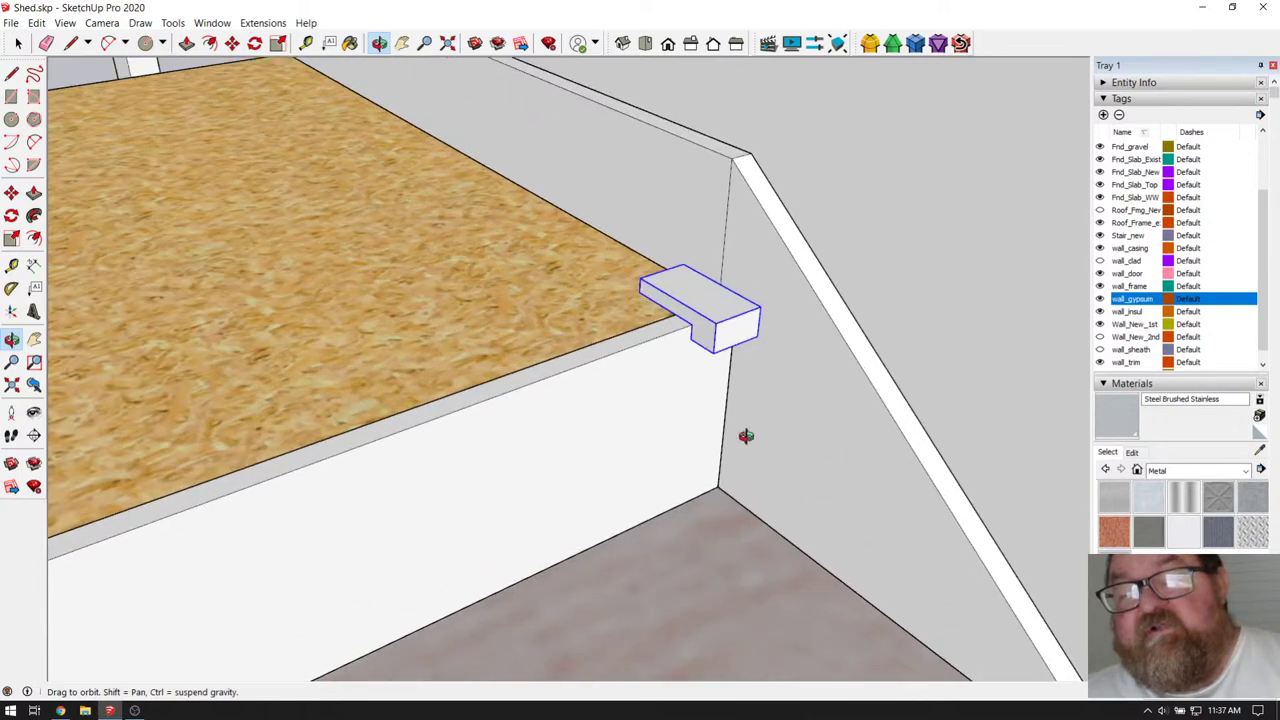
scroll(708, 417, "down", 2)
scroll(470, 168, "up", 2)
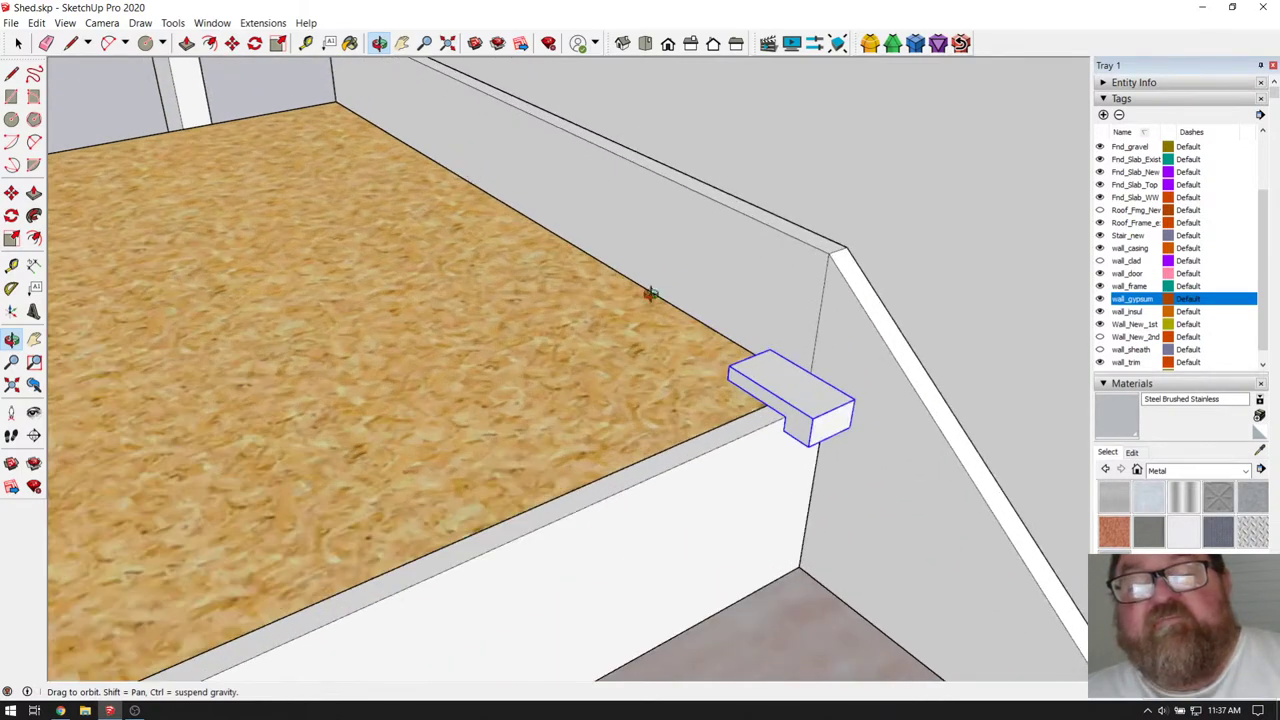
scroll(700, 330, "down", 3)
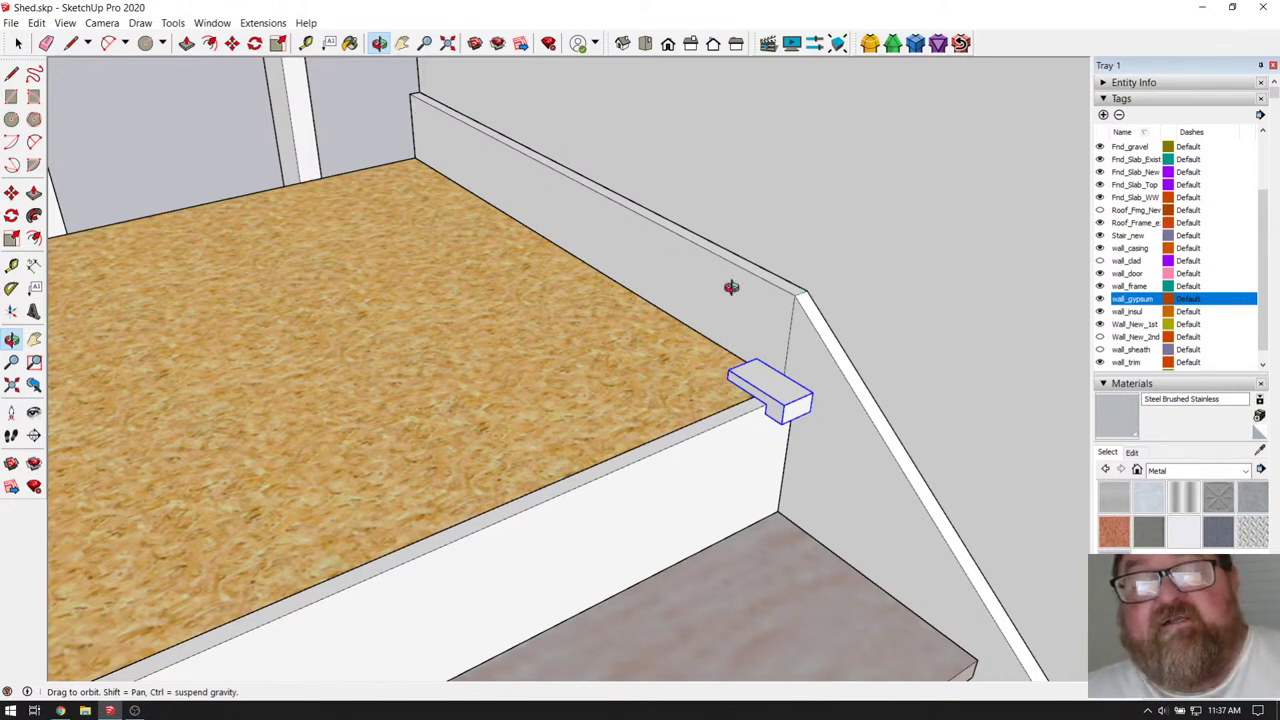
left_click_drag(731, 287, 675, 325)
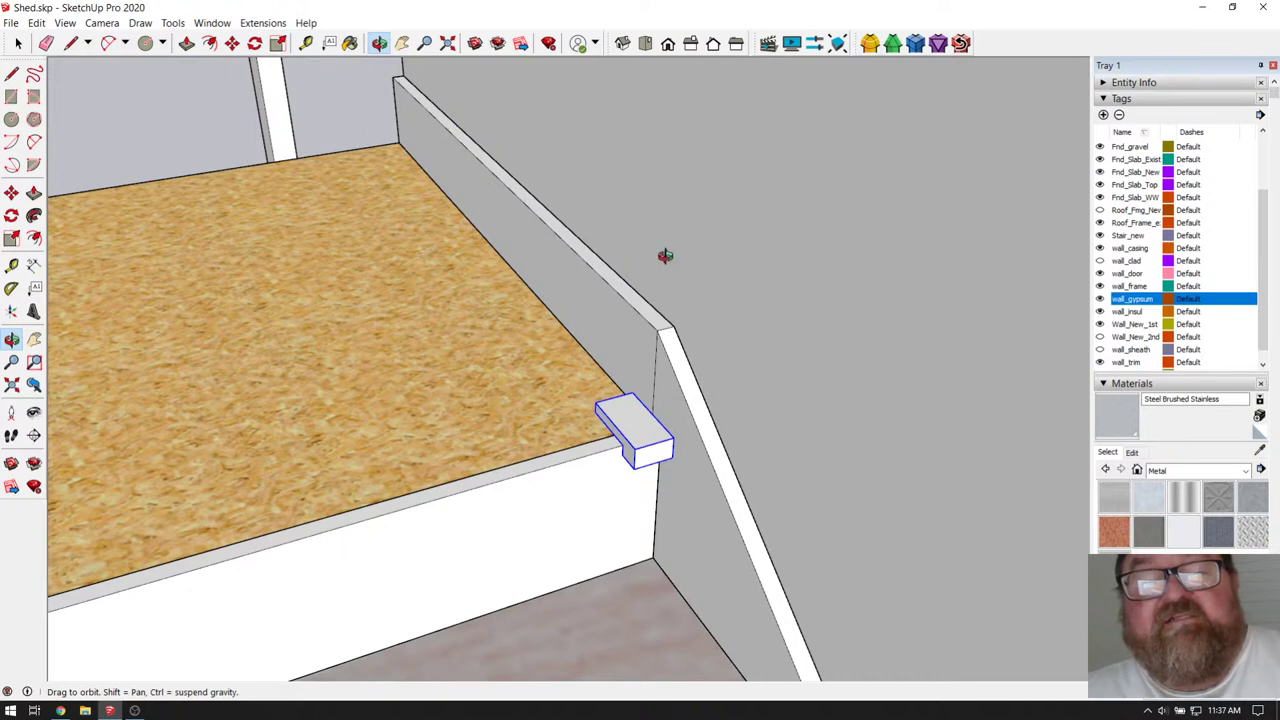
scroll(665, 256, "up", 5)
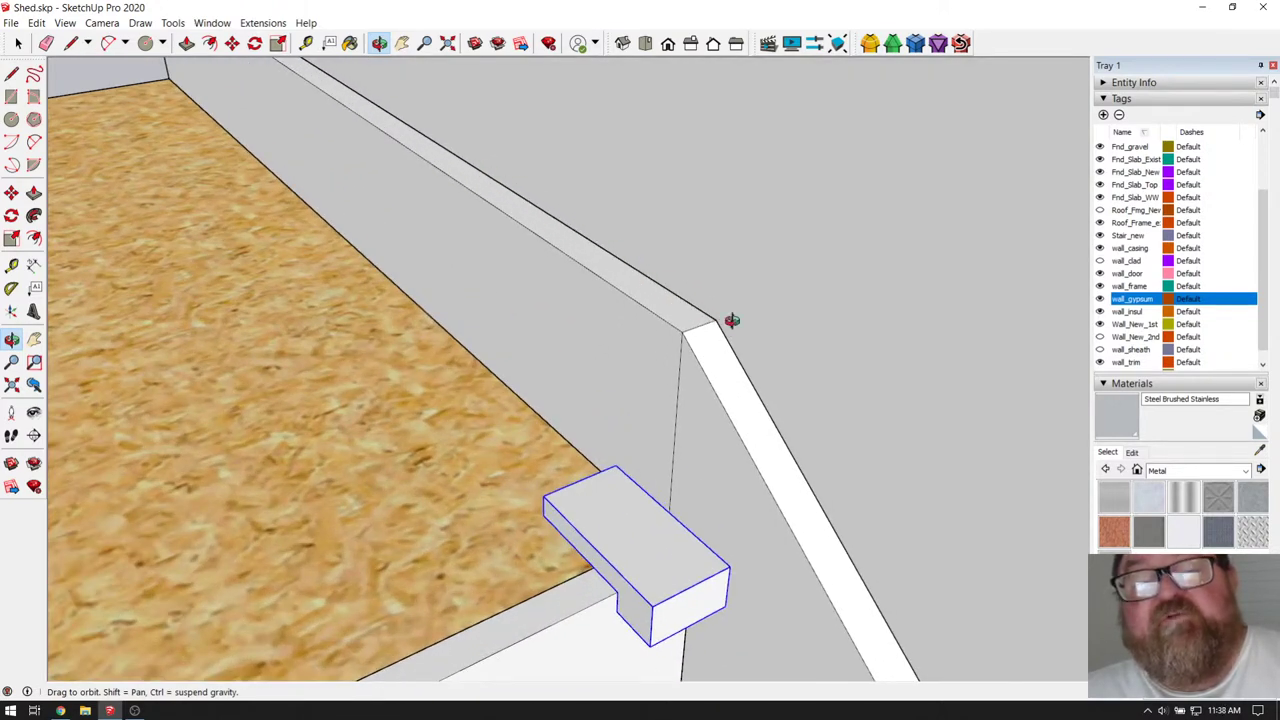
left_click_drag(682, 288, 640, 241)
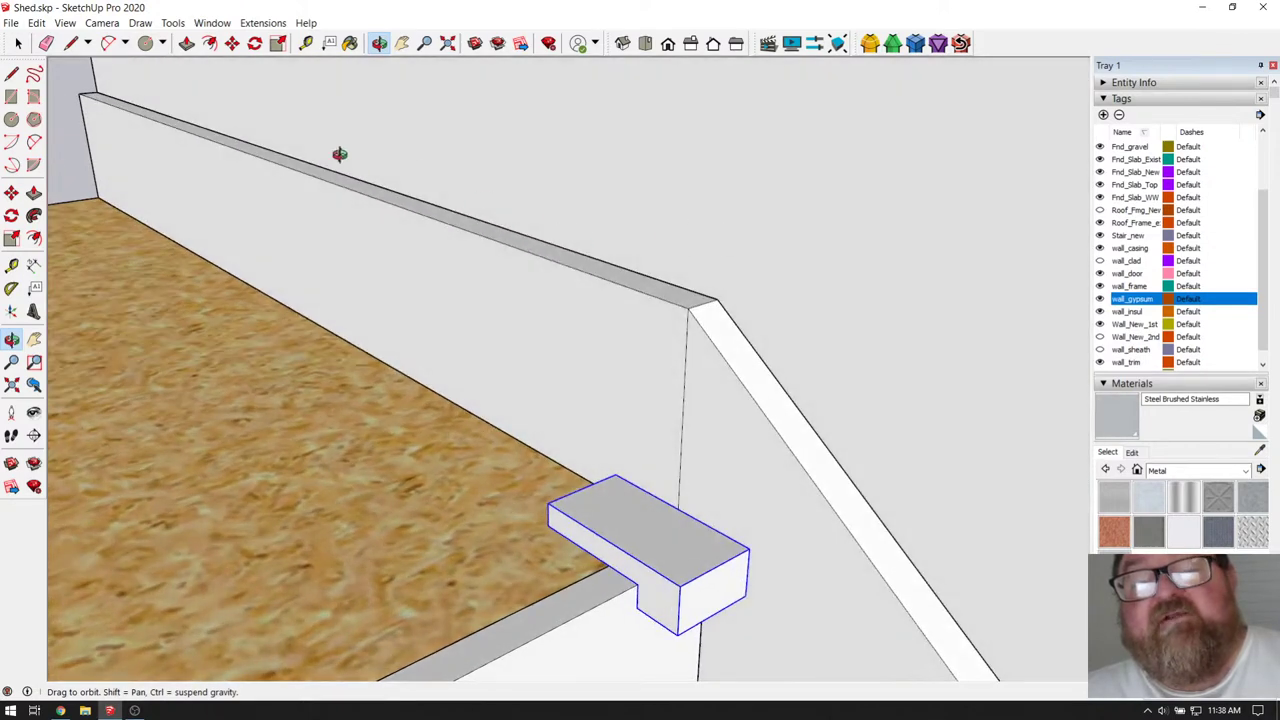
left_click_drag(709, 293, 617, 321)
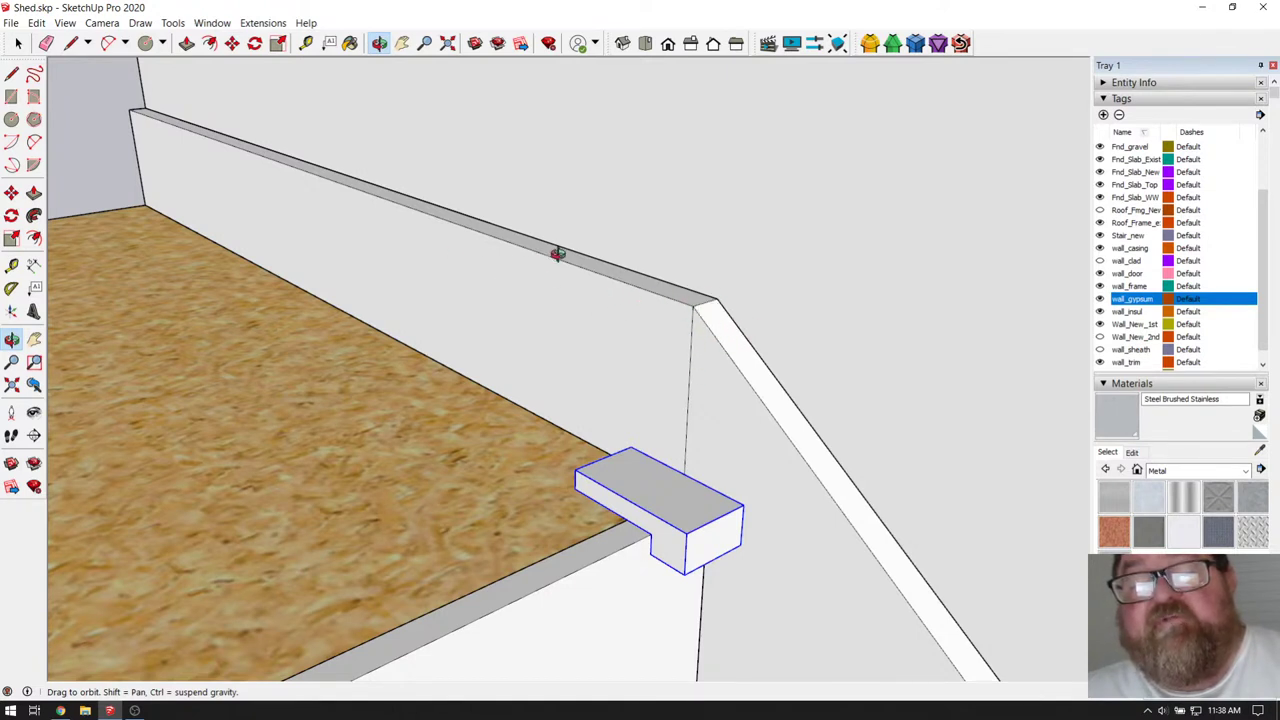
left_click_drag(185, 167, 728, 310)
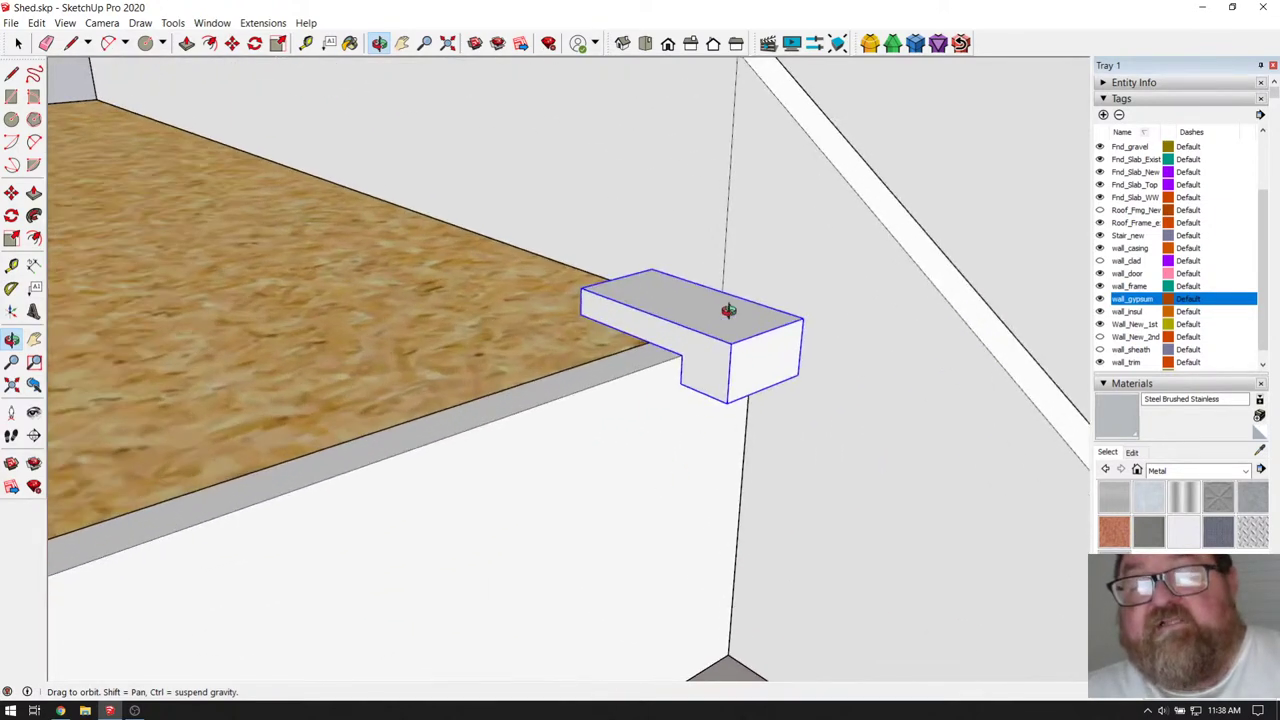
left_click_drag(776, 372, 818, 360)
left_click(18, 43)
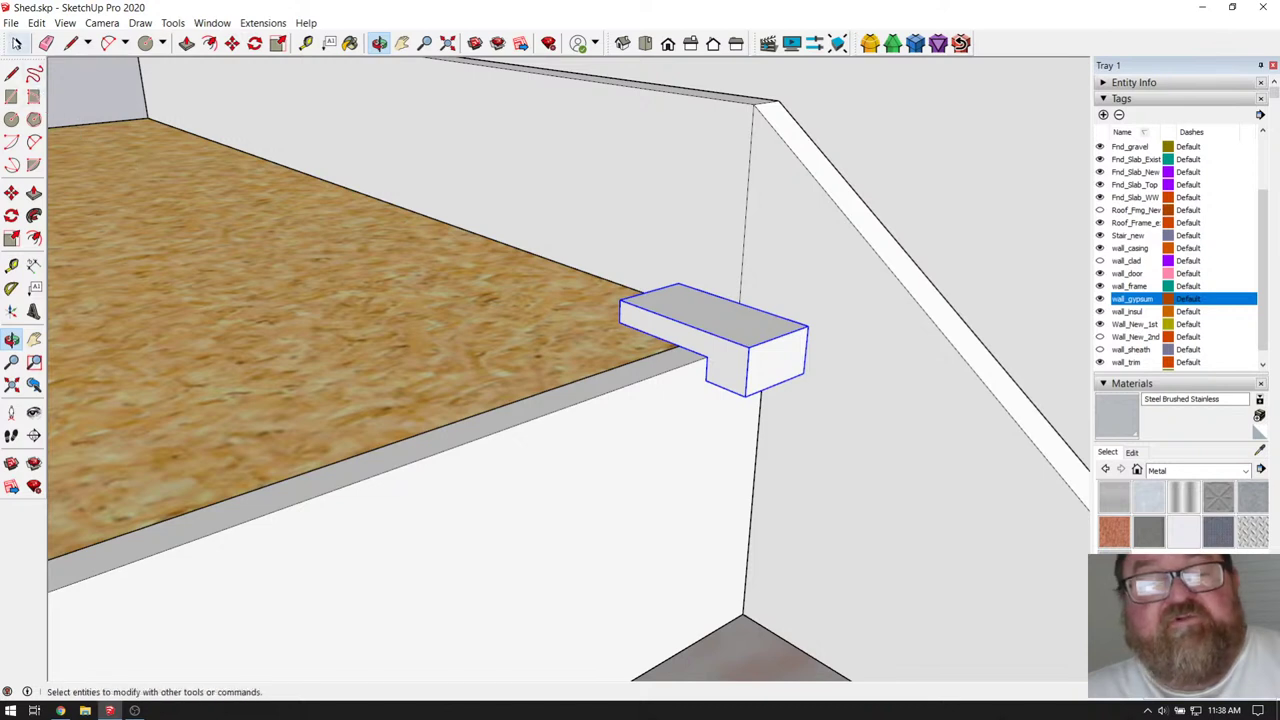
- Enter the nosing block's group and Push/Pull its end face out for a first extension
double_click(655, 328)
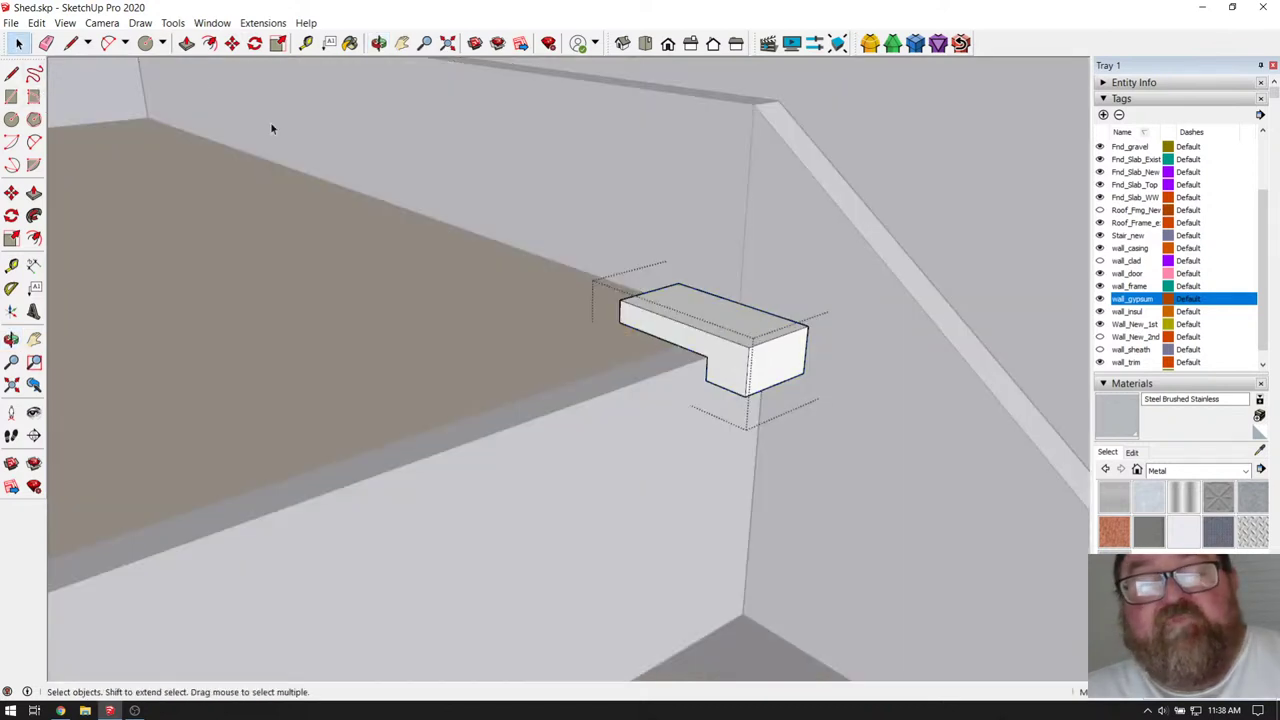
key("p")
left_click(680, 365)
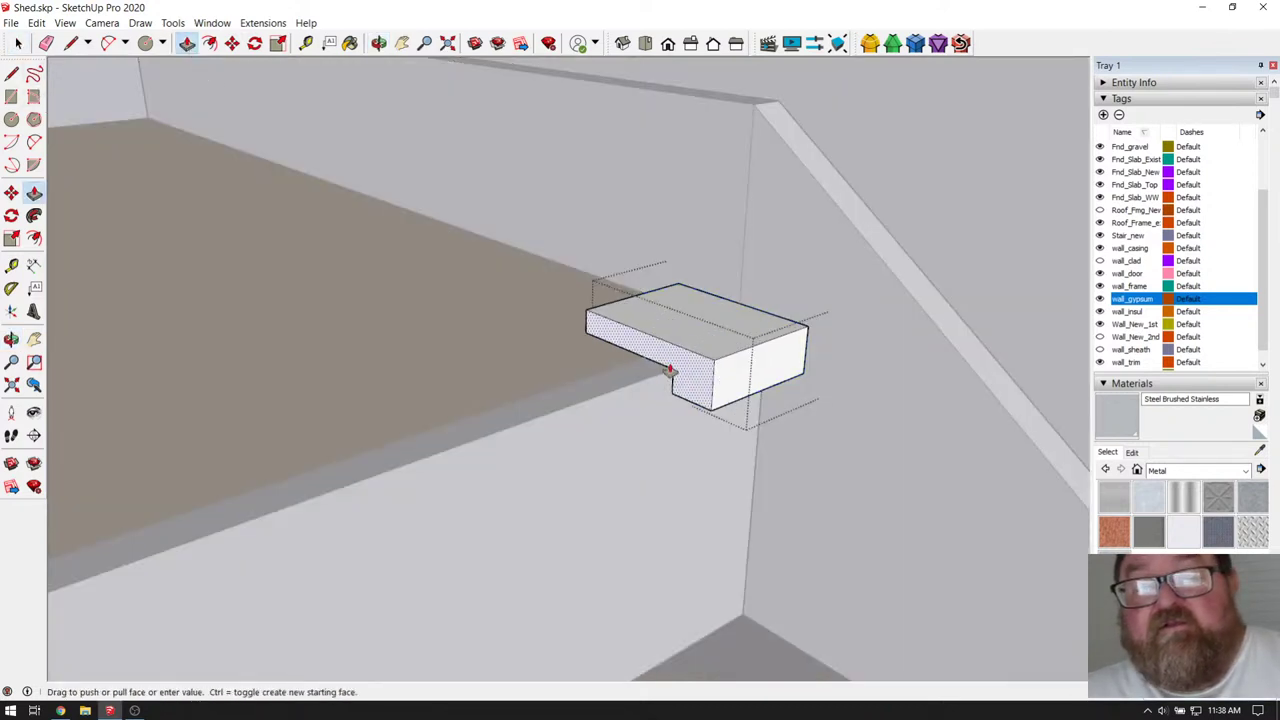
left_click(405, 452)
scroll(909, 206, "down", 2)
scroll(909, 206, "up", 10)
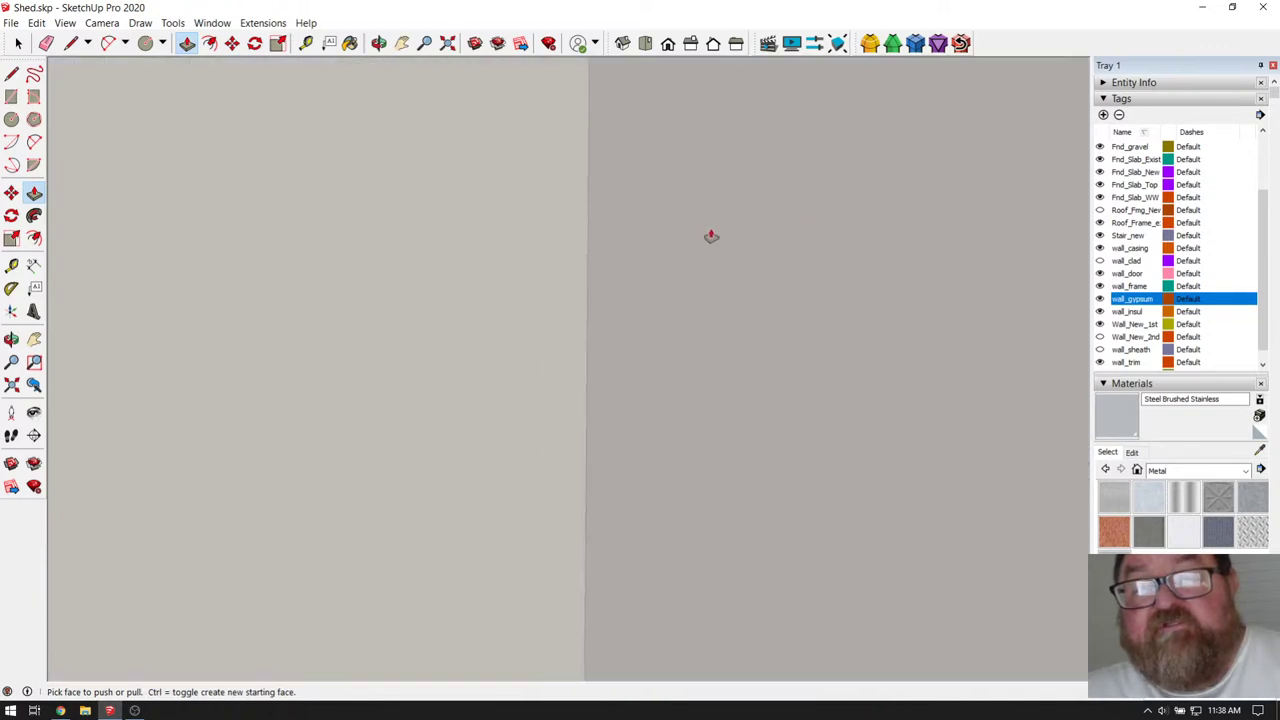
scroll(894, 440, "down", 5)
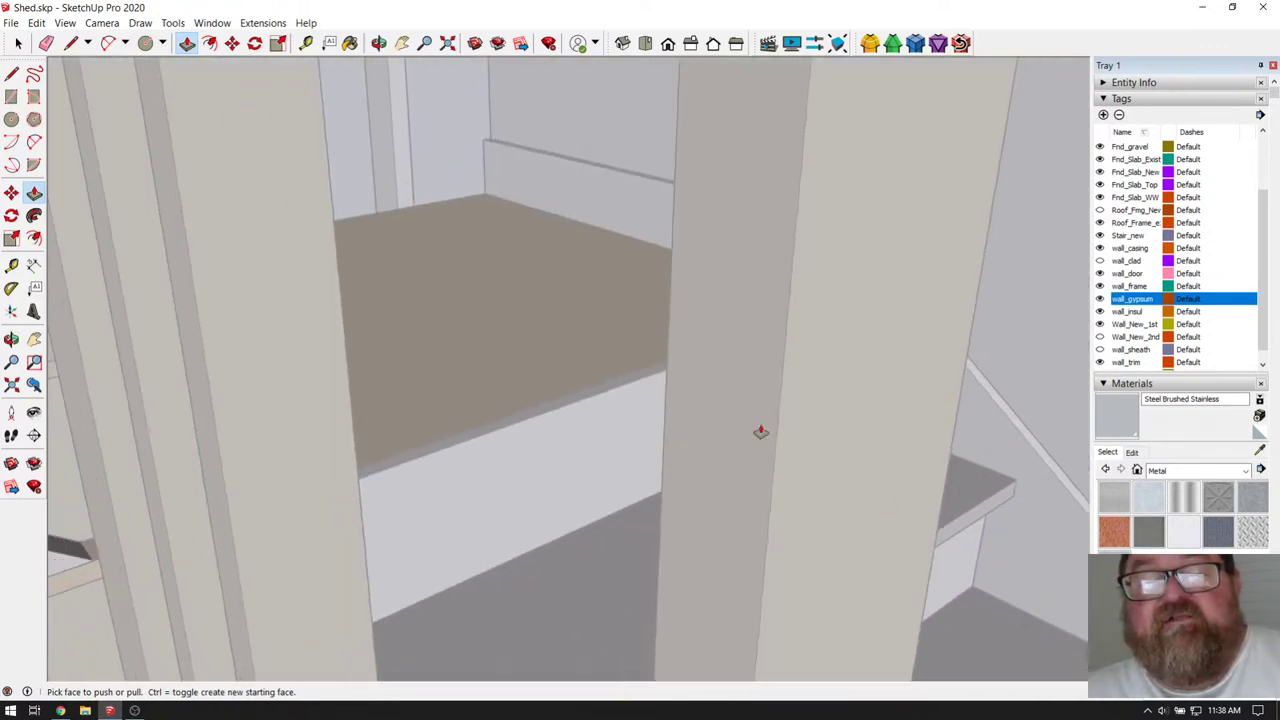
- Stretch the block along the full landing front edge, check the board head-on, and exit the group
middle_click_drag(760, 432, 547, 295)
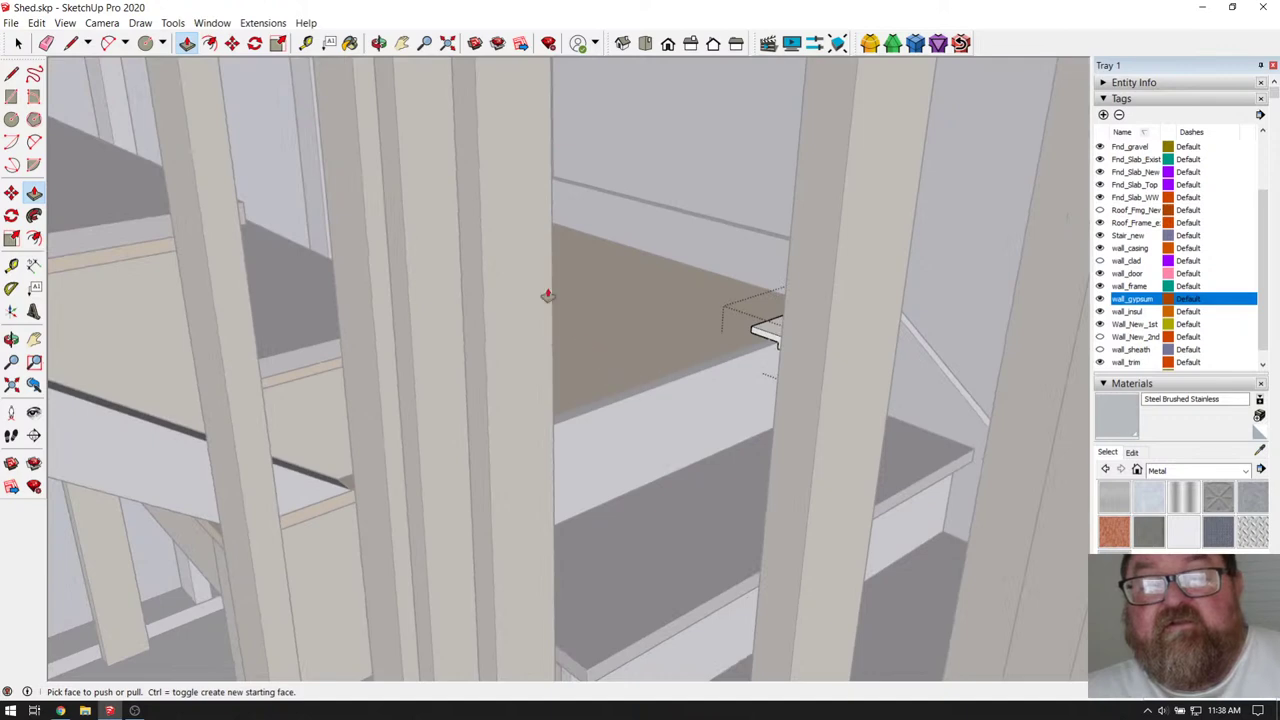
left_click(379, 43)
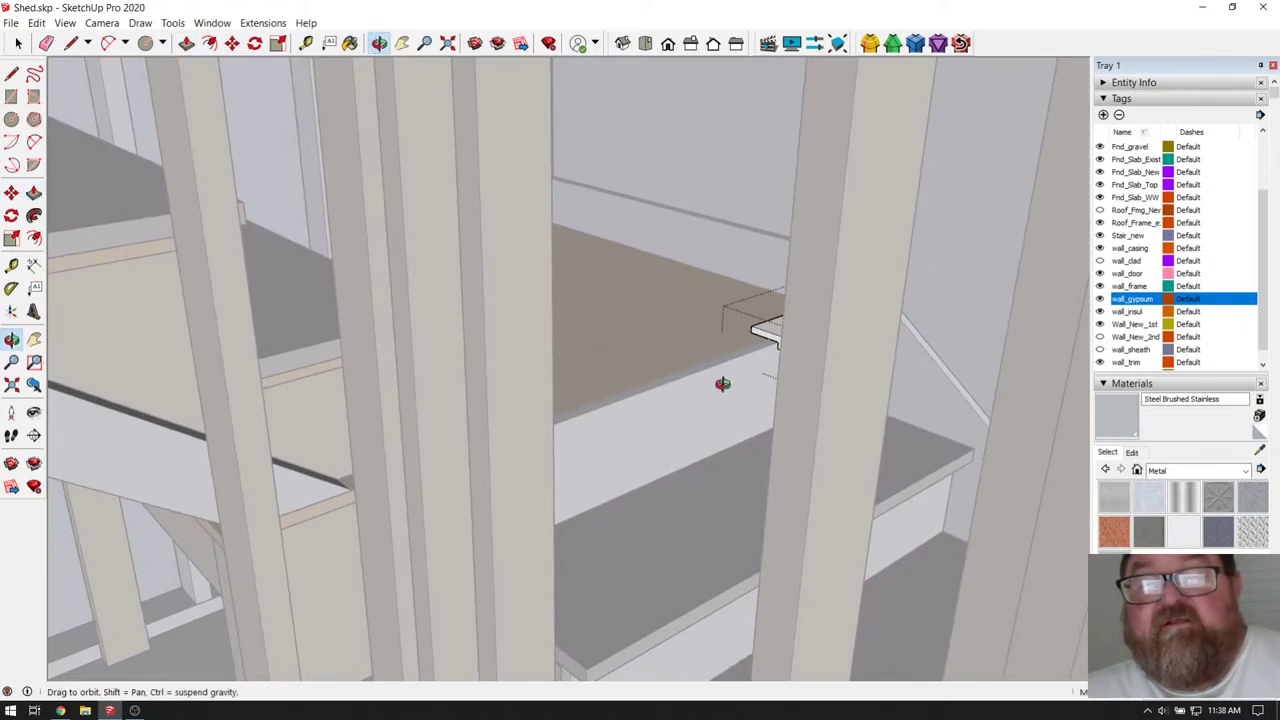
scroll(595, 430, "up", 6)
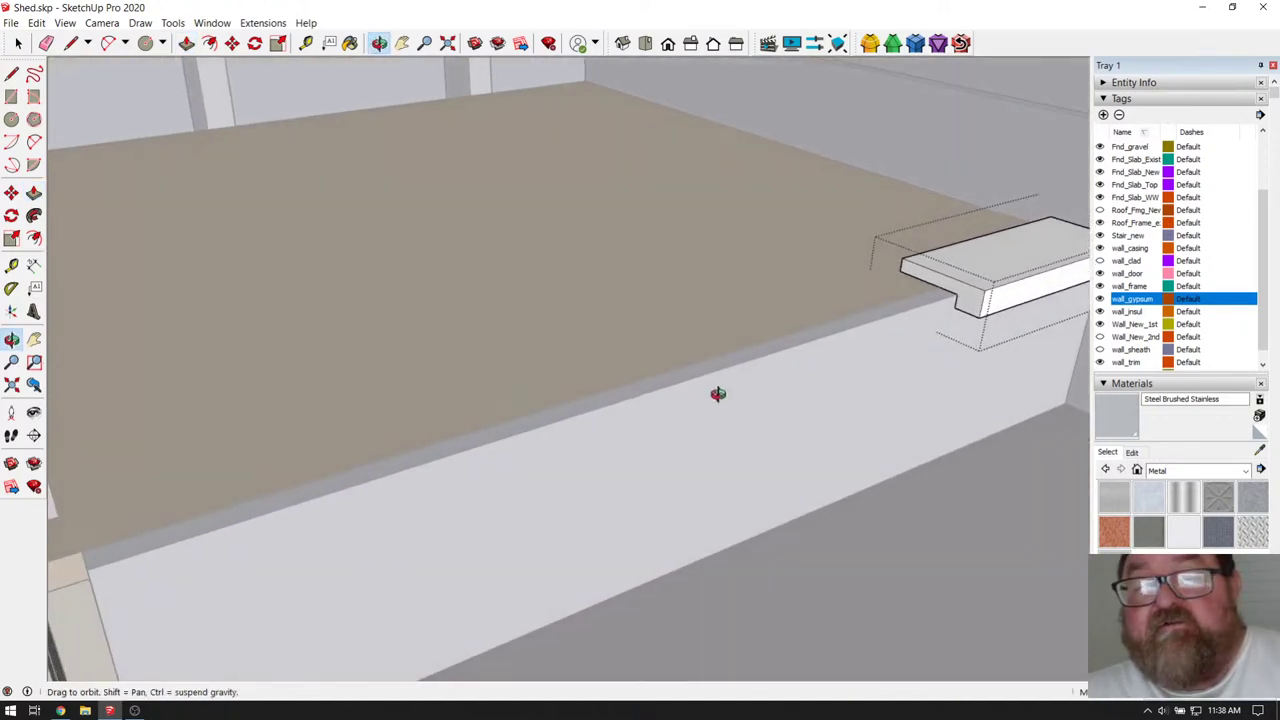
left_click_drag(716, 396, 720, 391)
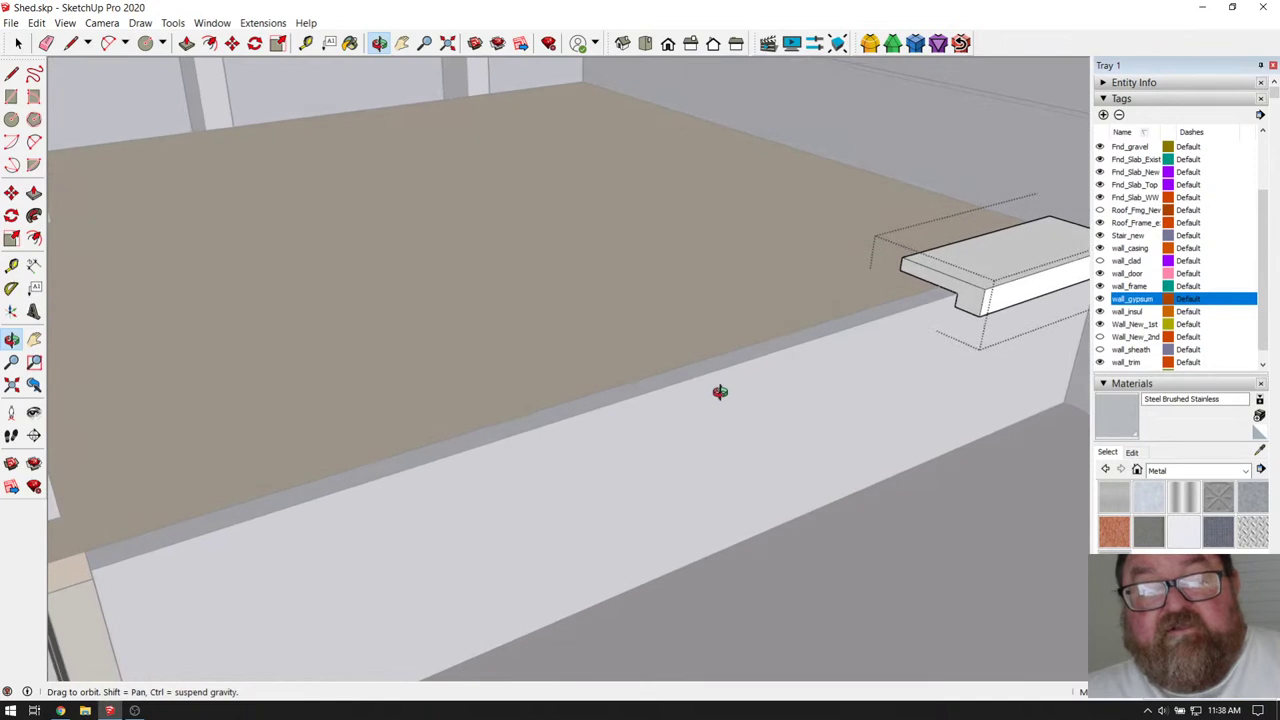
left_click(187, 43)
left_click_drag(890, 322, 112, 646)
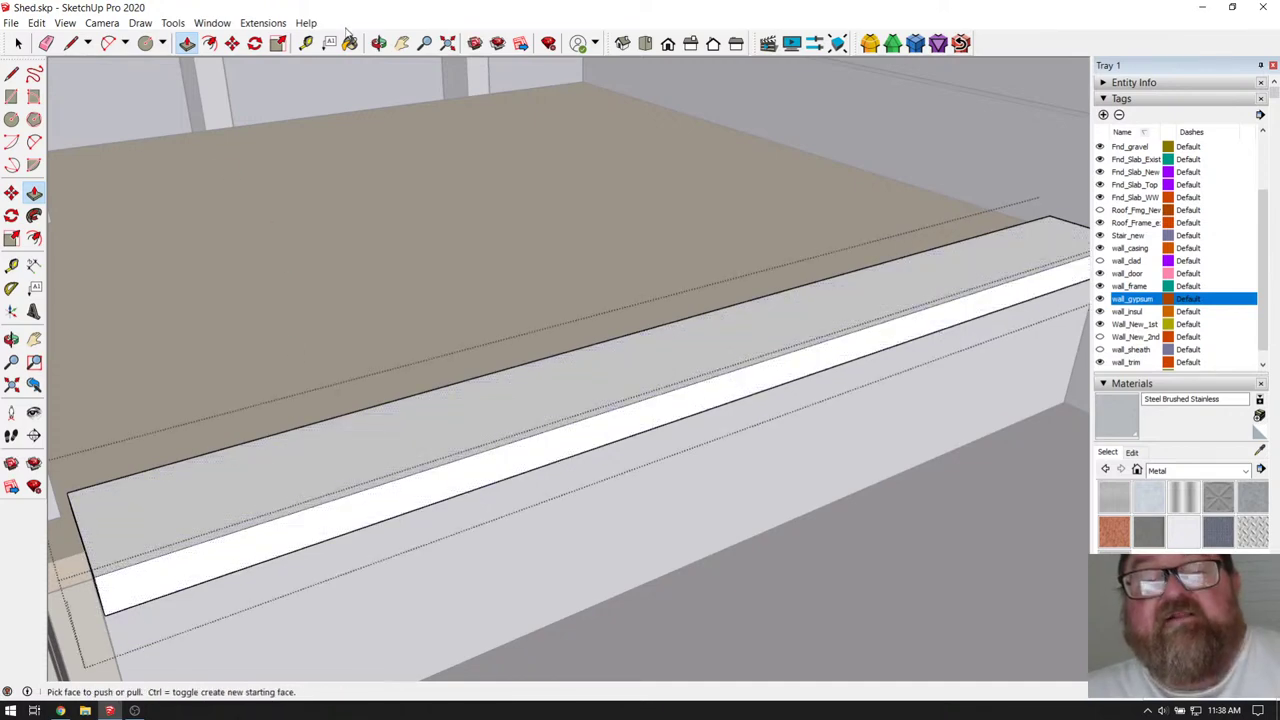
left_click(379, 43)
left_click_drag(600, 250, 914, 219)
left_click_drag(874, 256, 837, 171)
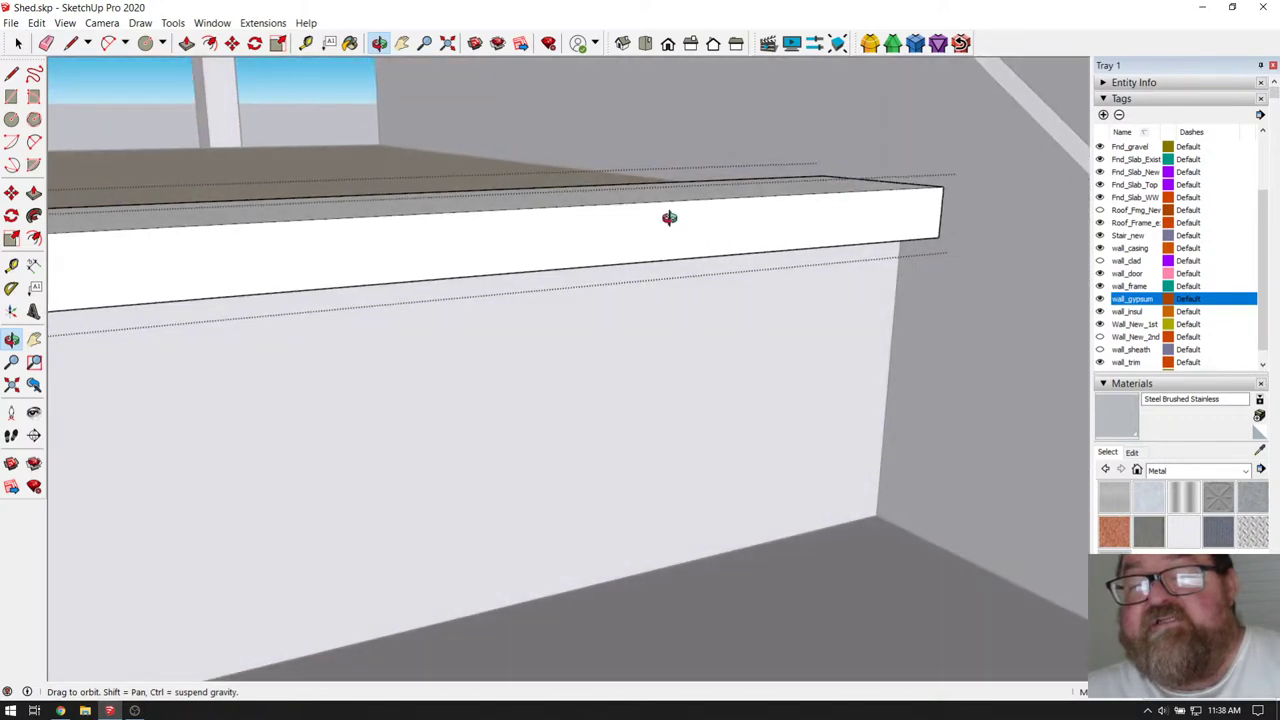
left_click_drag(671, 217, 908, 523)
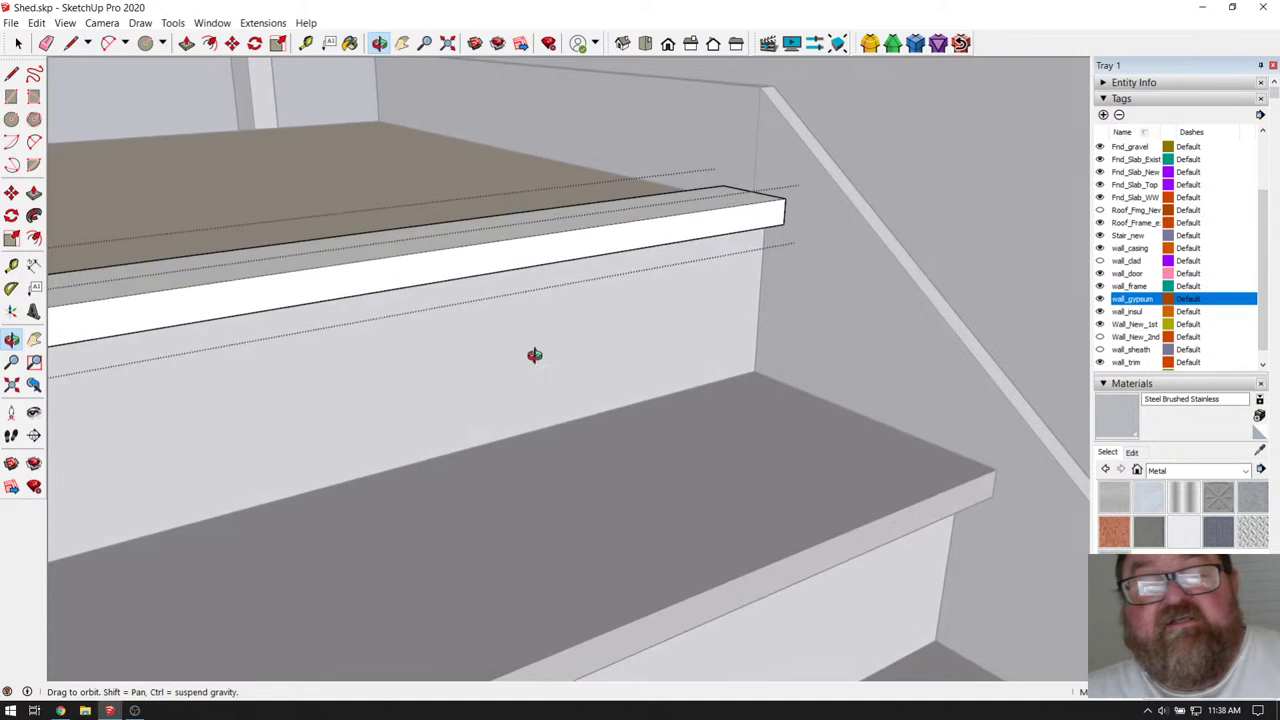
left_click(18, 43)
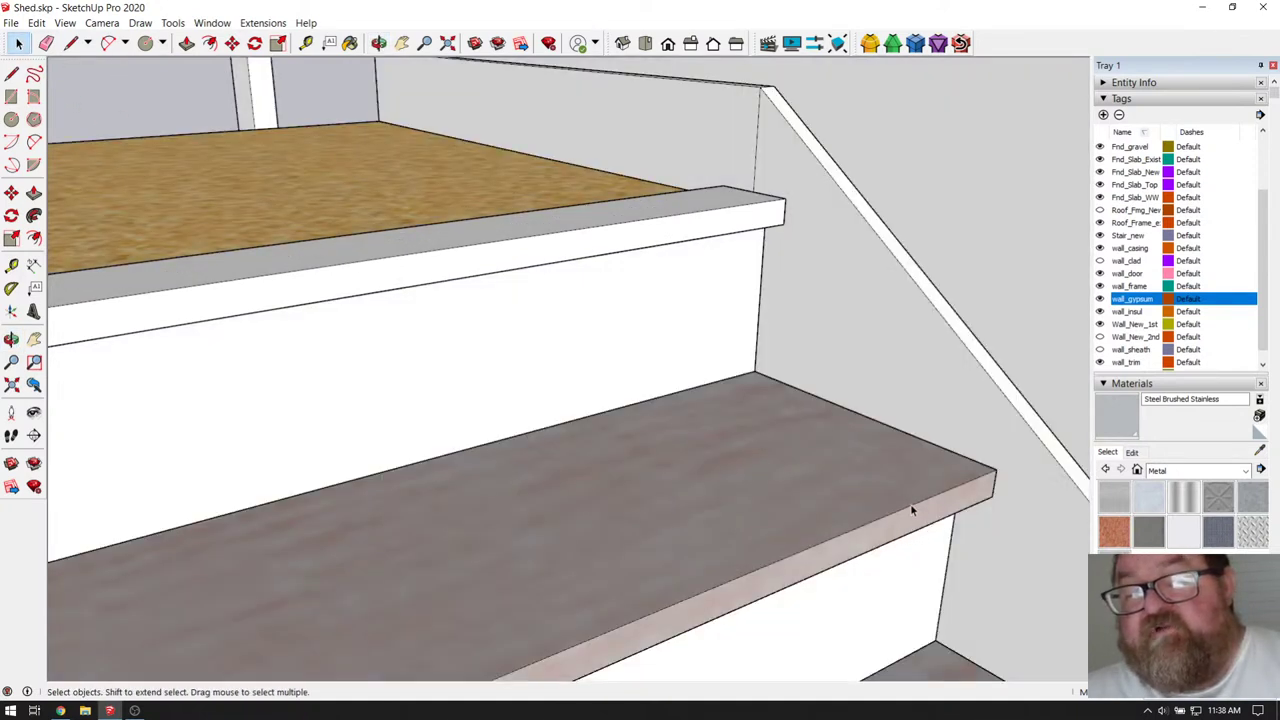
- Sample Wood Veneer 01 from the lower tread and paint the nosing board with it, then inspect it
scroll(757, 233, "up", 3)
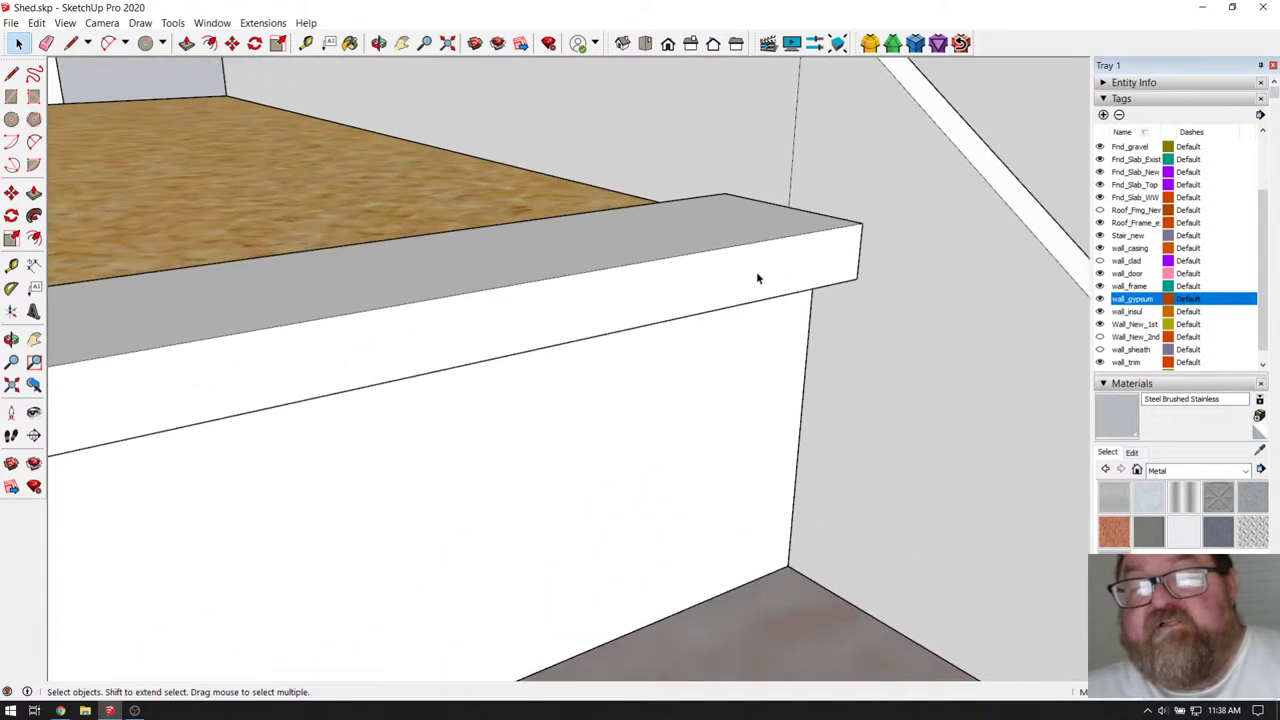
middle_click_drag(783, 326, 735, 427)
left_click(350, 43)
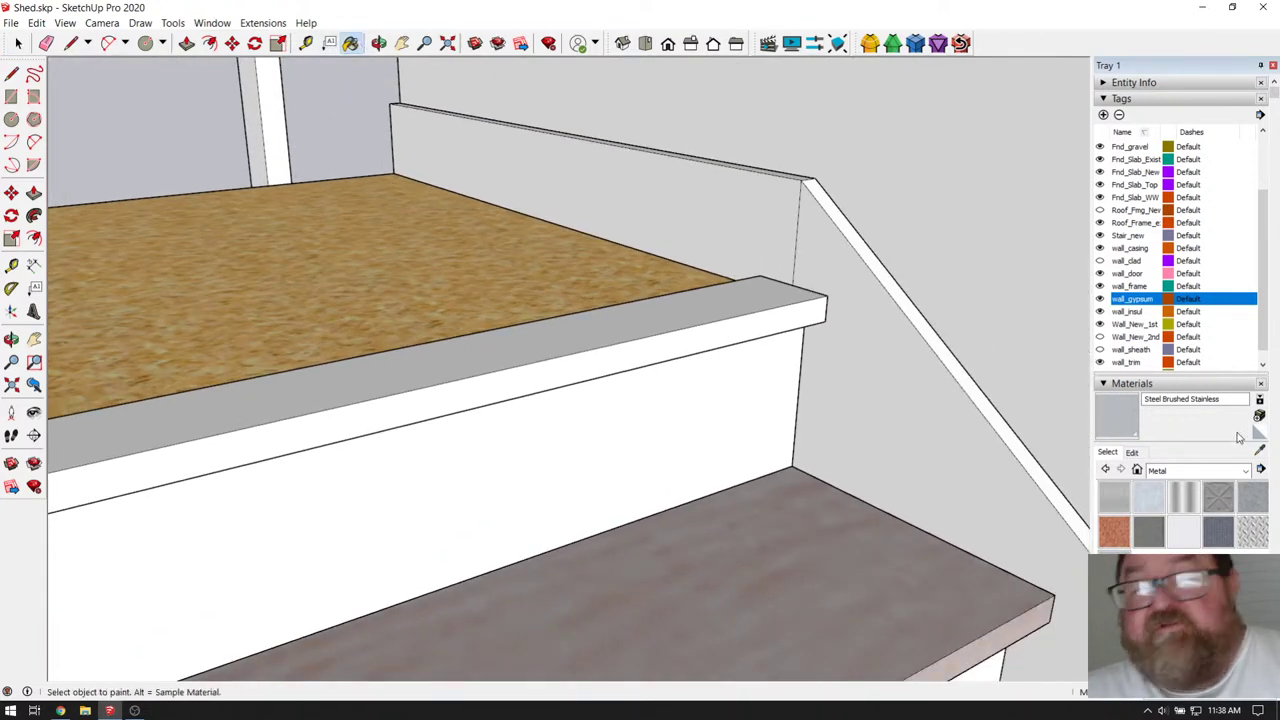
left_click(1259, 450)
left_click(880, 500)
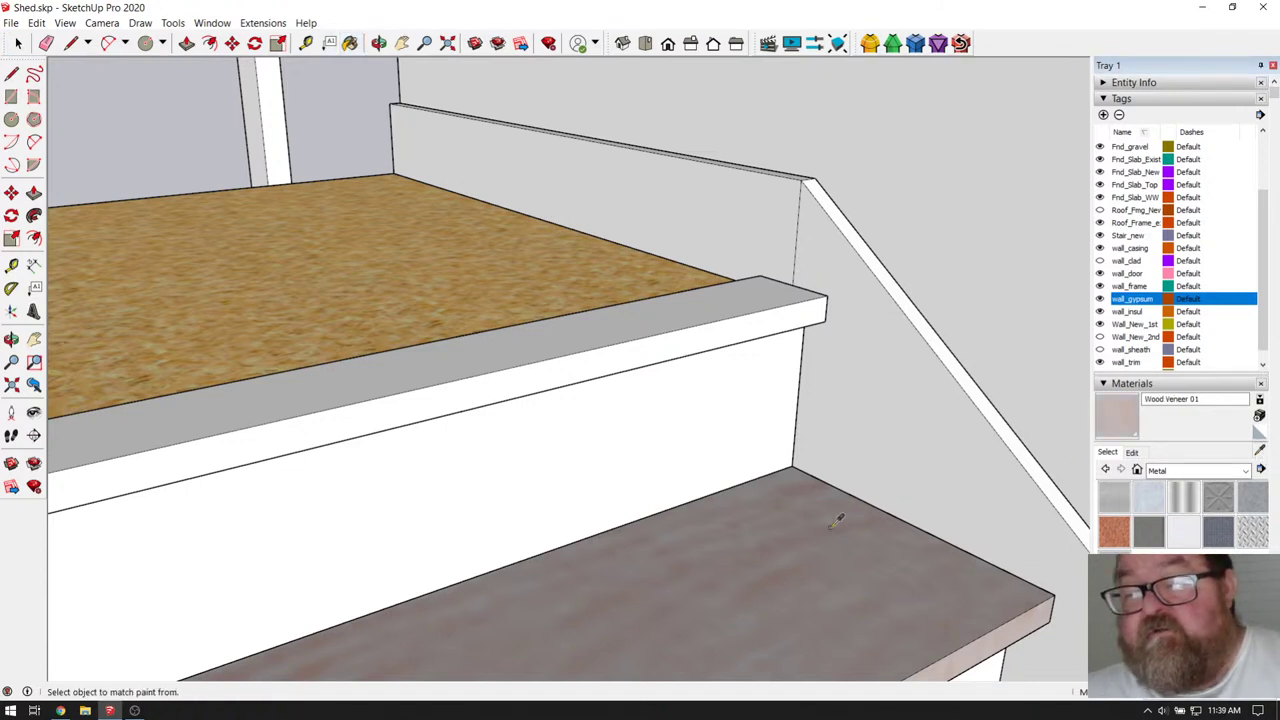
left_click(752, 298)
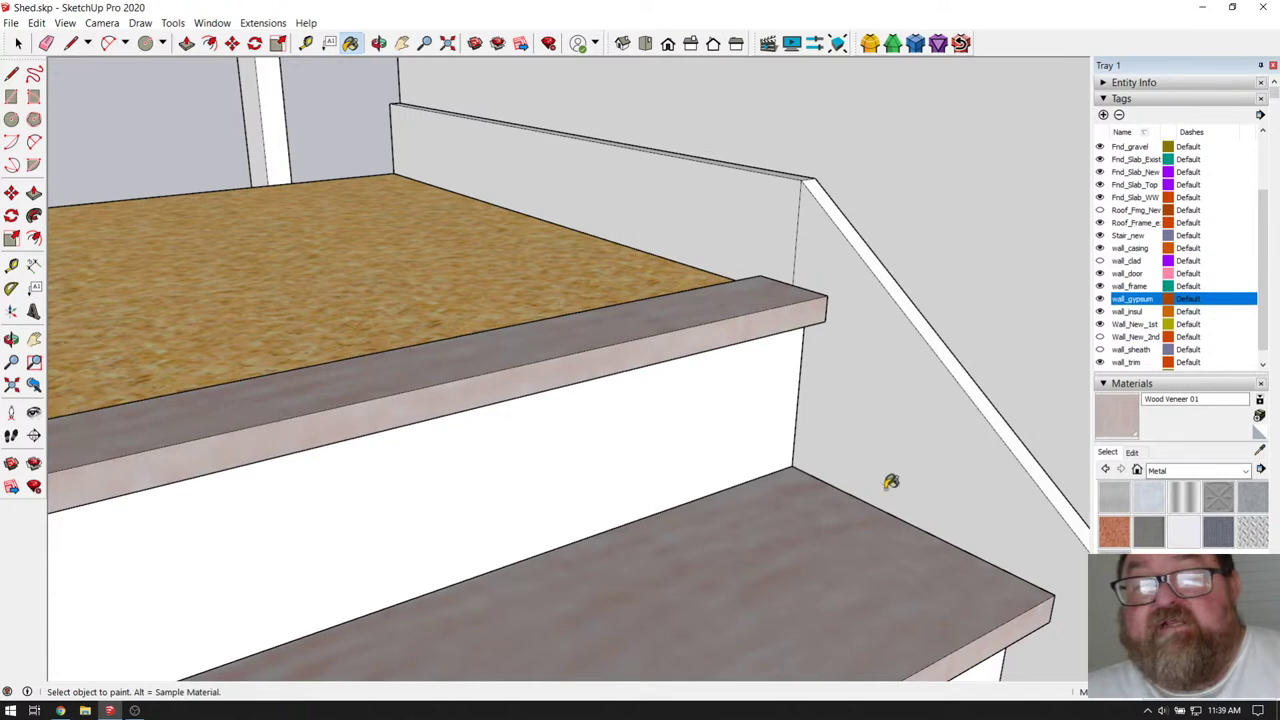
left_click(379, 45)
left_click_drag(645, 385, 578, 276)
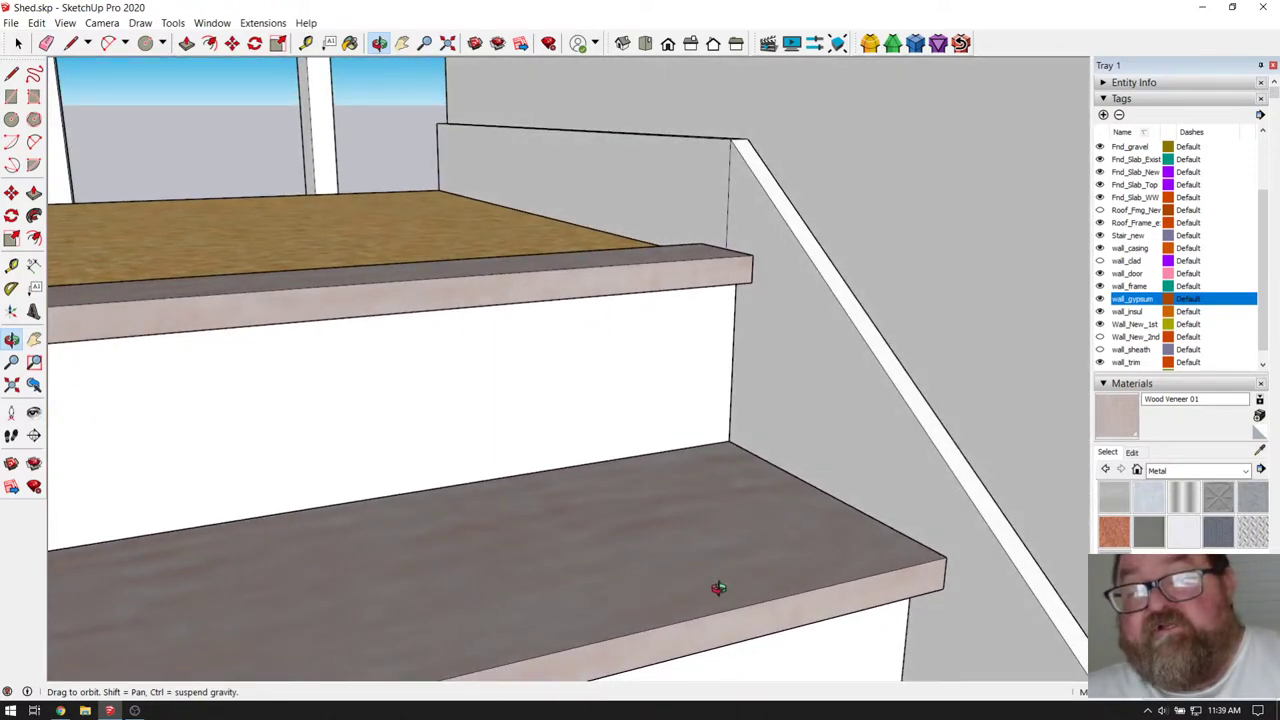
left_click_drag(571, 297, 707, 430)
left_click_drag(330, 157, 769, 167)
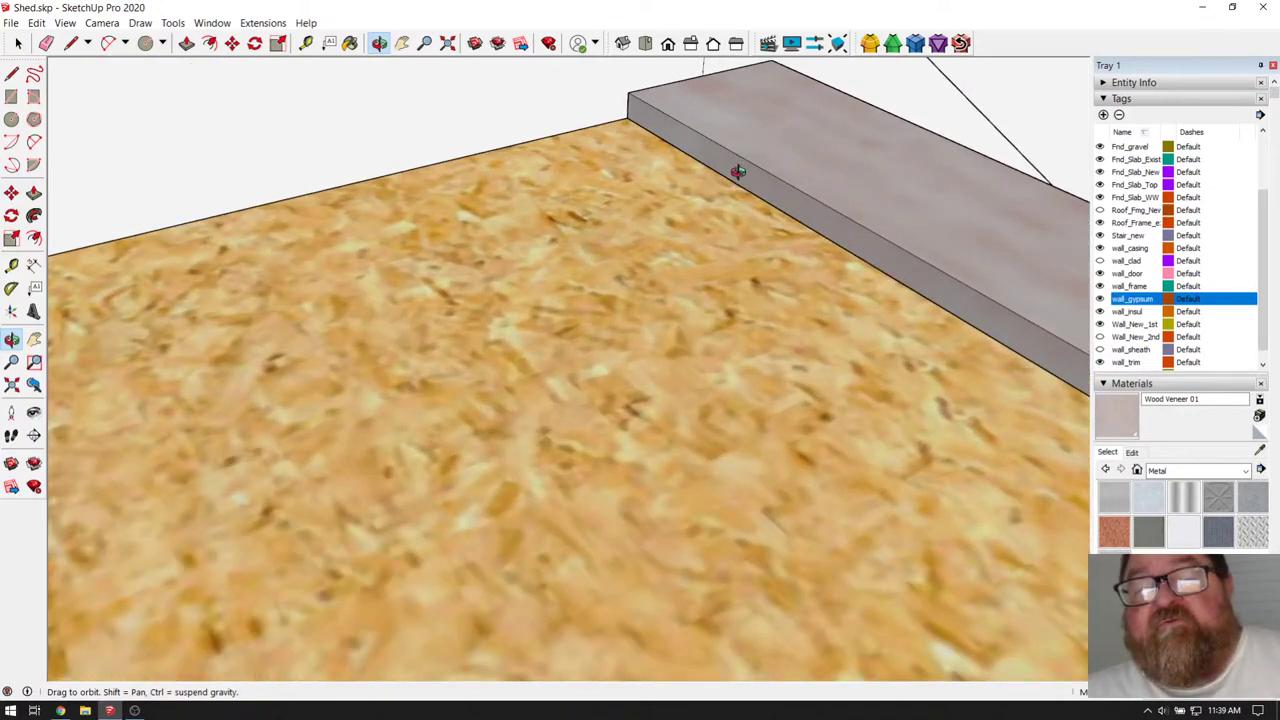
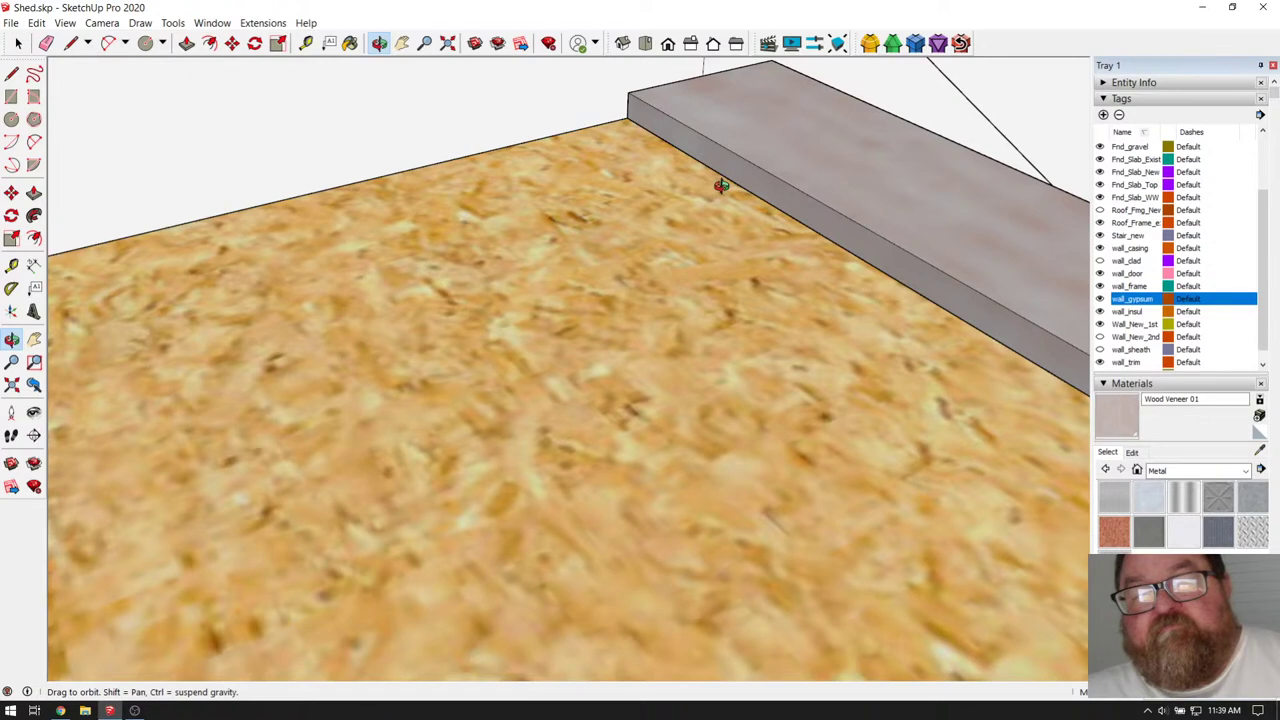
- Orbit around the landing floor, nosing and walls to inspect them
left_click_drag(721, 186, 794, 222)
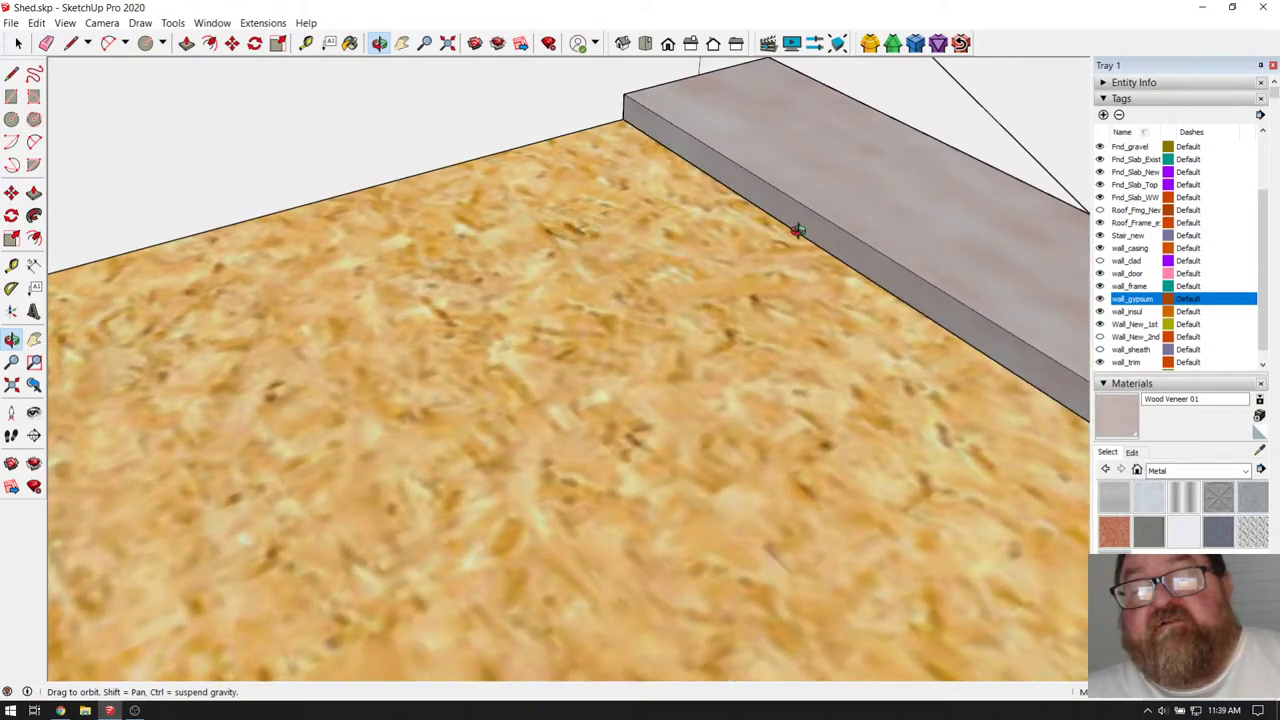
left_click_drag(676, 225, 810, 335)
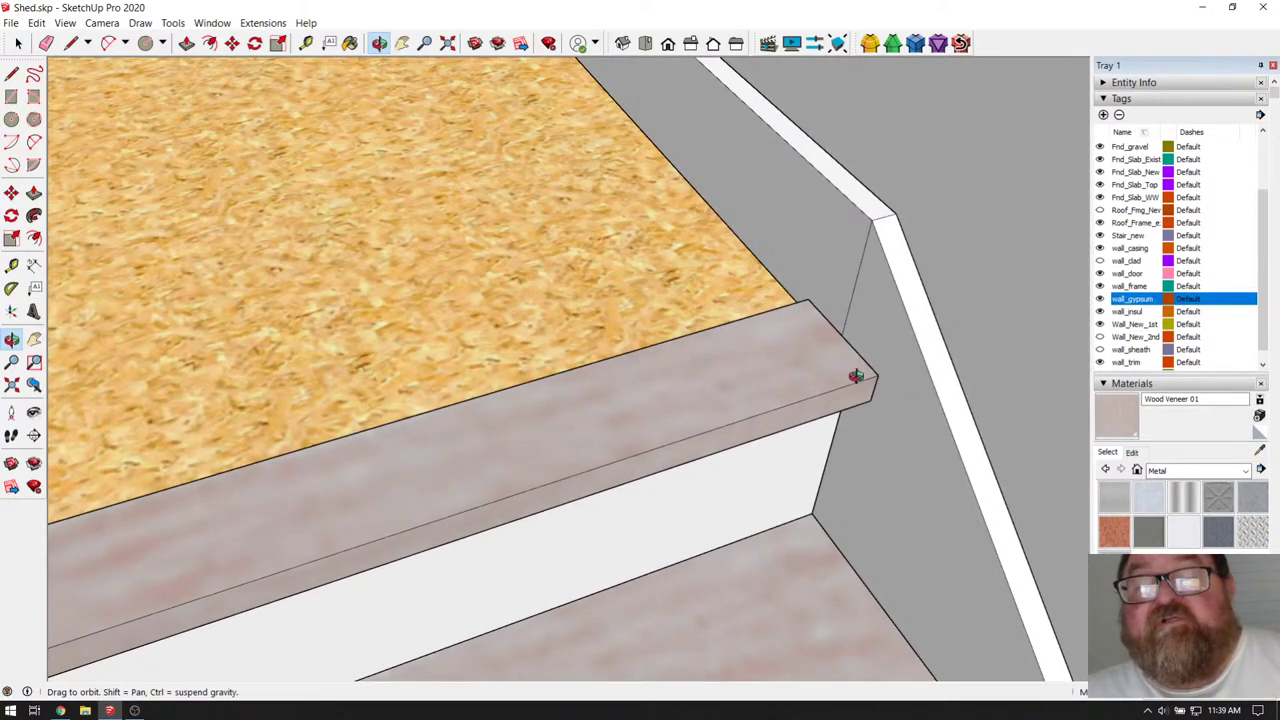
left_click_drag(775, 279, 852, 357)
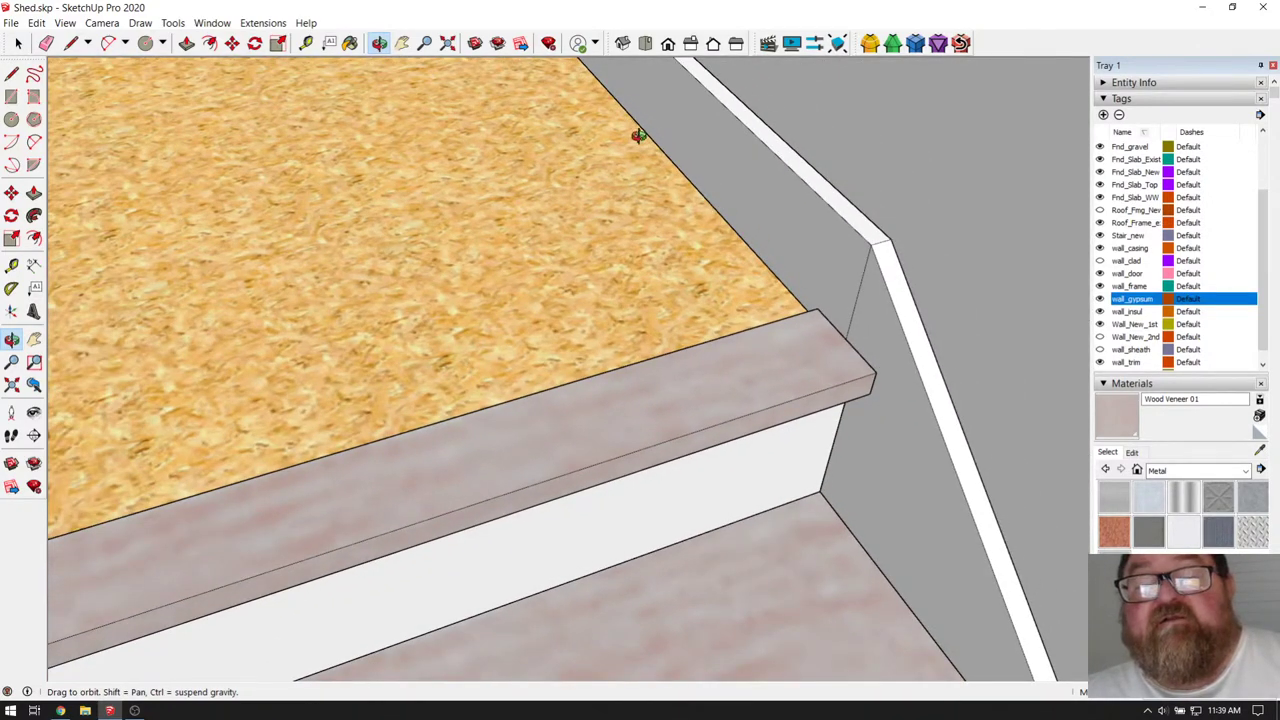
left_click_drag(638, 135, 1008, 397)
scroll(860, 245, "up", 3)
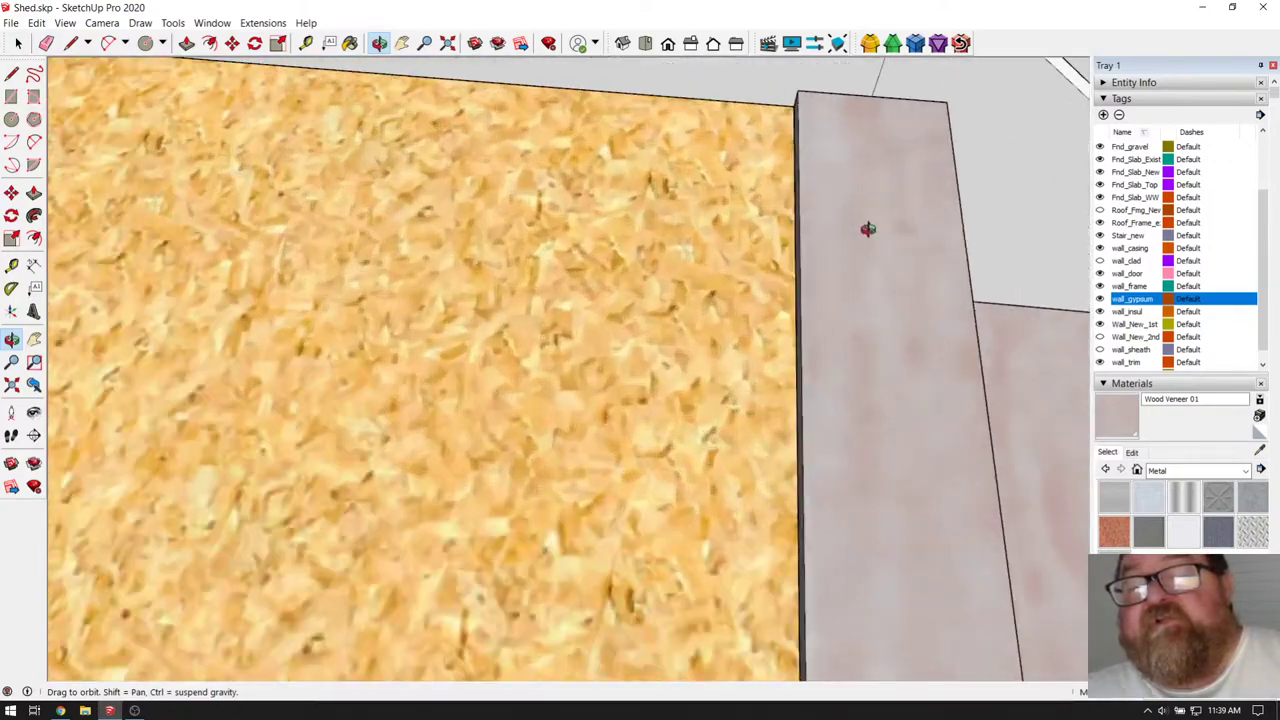
left_click_drag(868, 229, 795, 207)
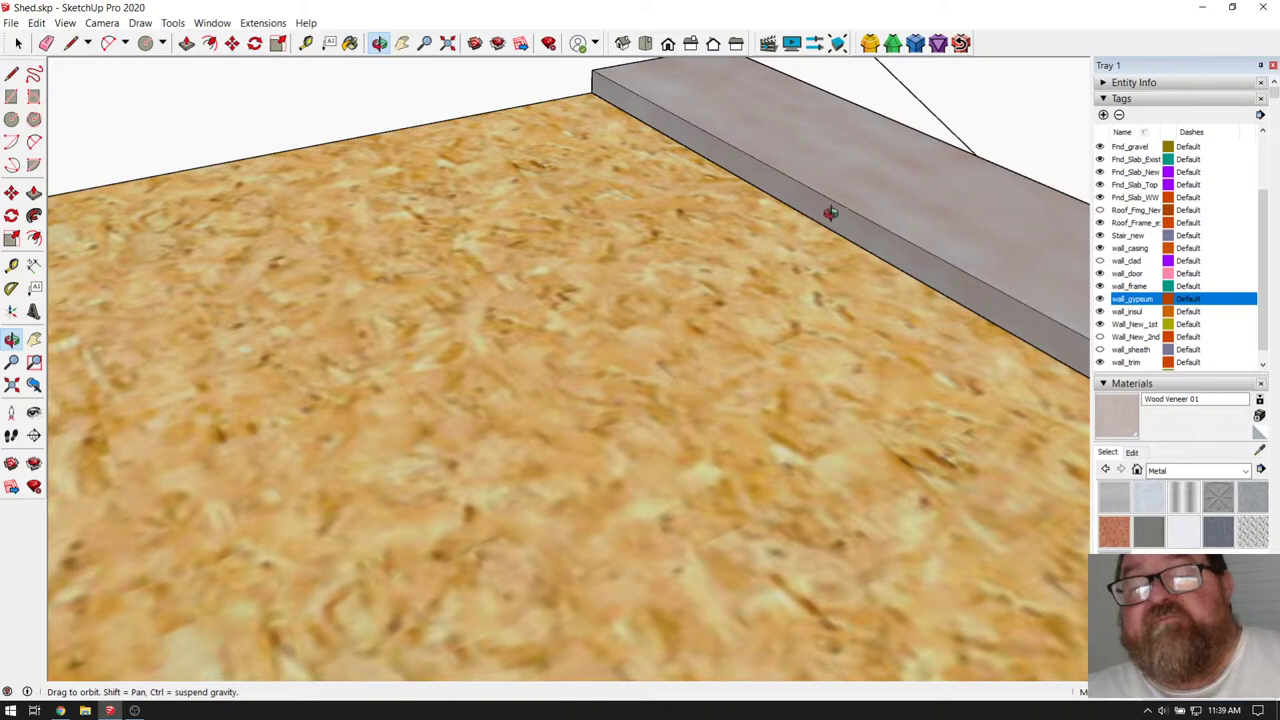
left_click_drag(840, 202, 606, 241)
scroll(829, 283, "down", 1)
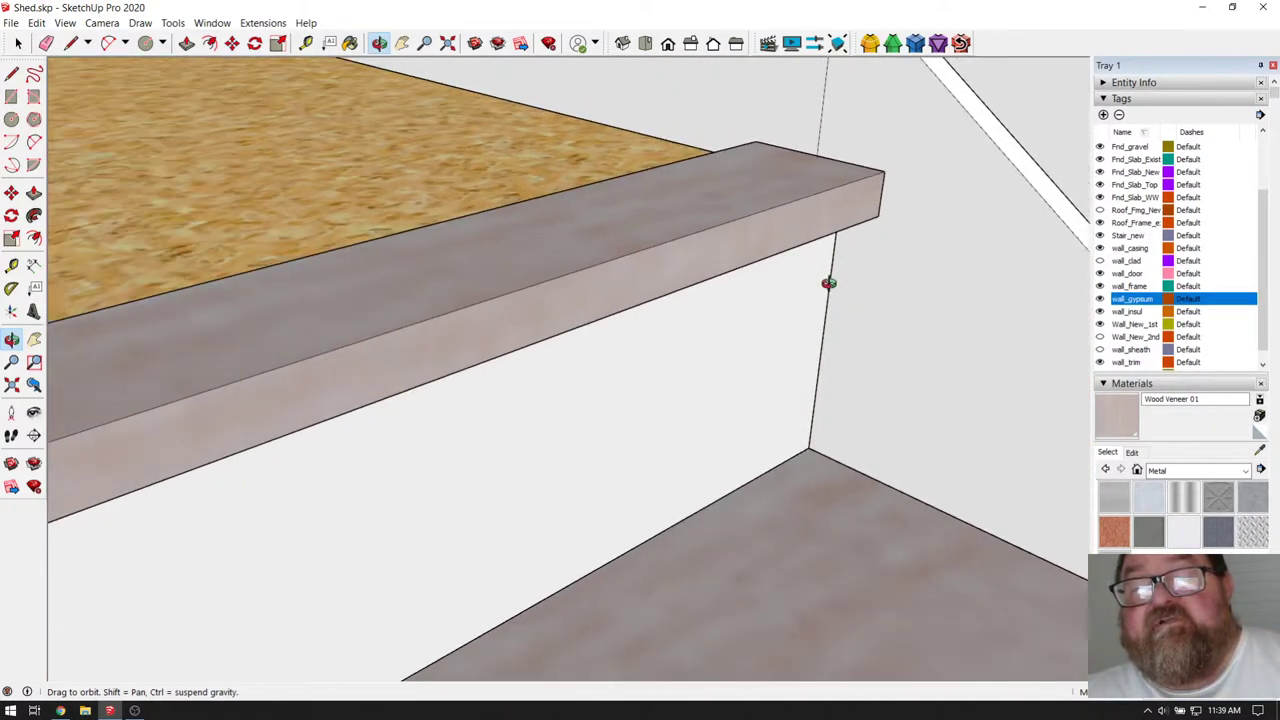
scroll(601, 294, "down", 2)
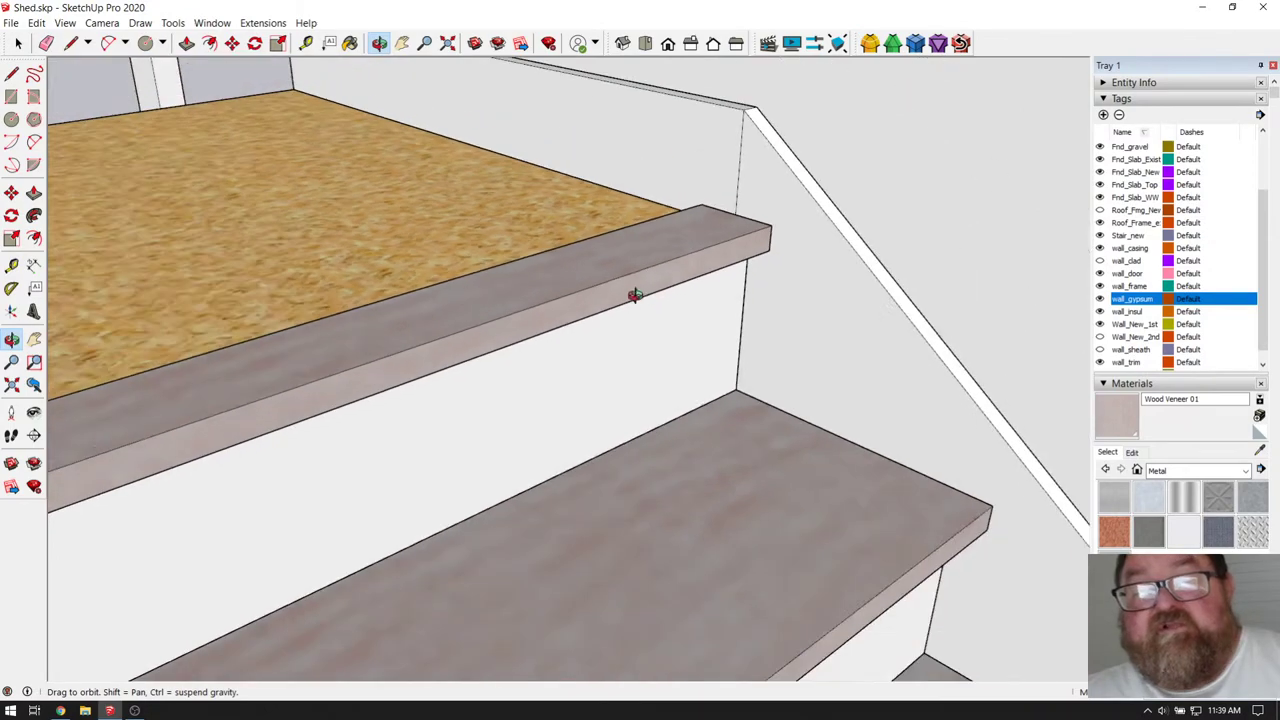
scroll(689, 251, "up", 5)
left_click_drag(752, 243, 632, 299)
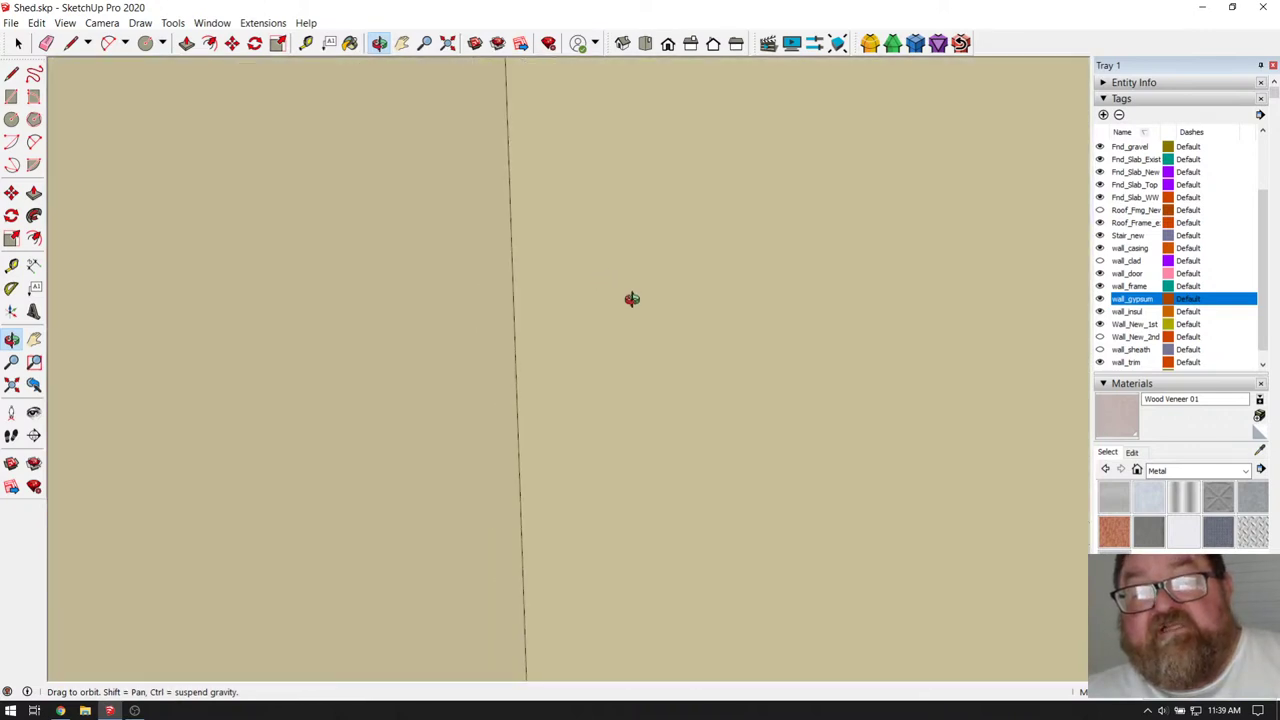
- Zoom Extents, orbit to the stairs and cut the landing's wood-veneer nosing
left_click(447, 43)
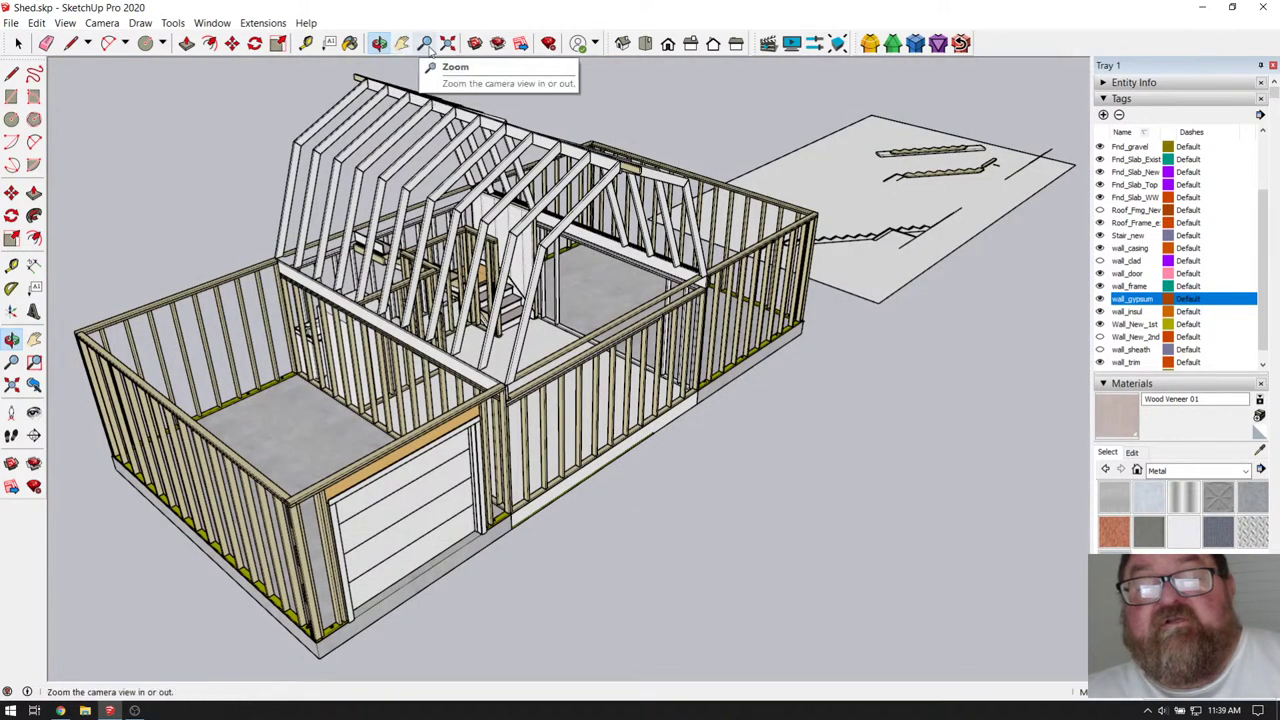
left_click(380, 43)
left_click_drag(640, 356, 693, 357)
scroll(577, 276, "up", 10)
scroll(577, 276, "up", 3)
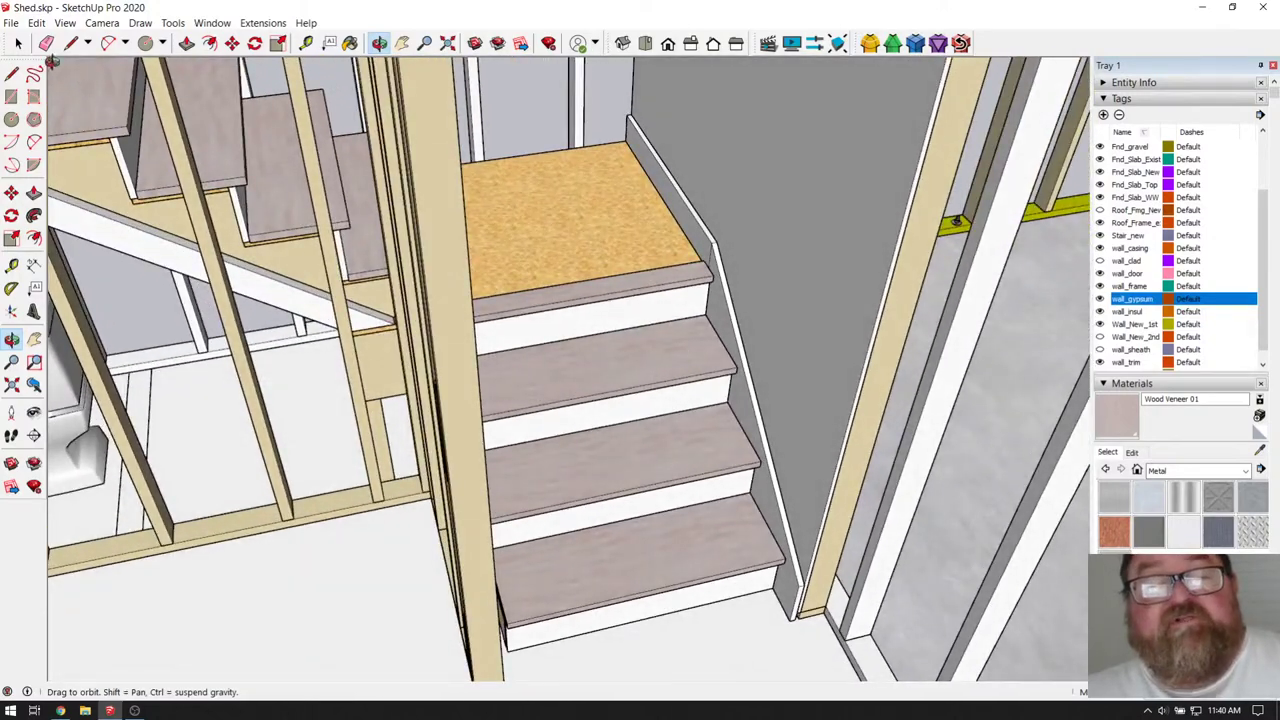
left_click(18, 43)
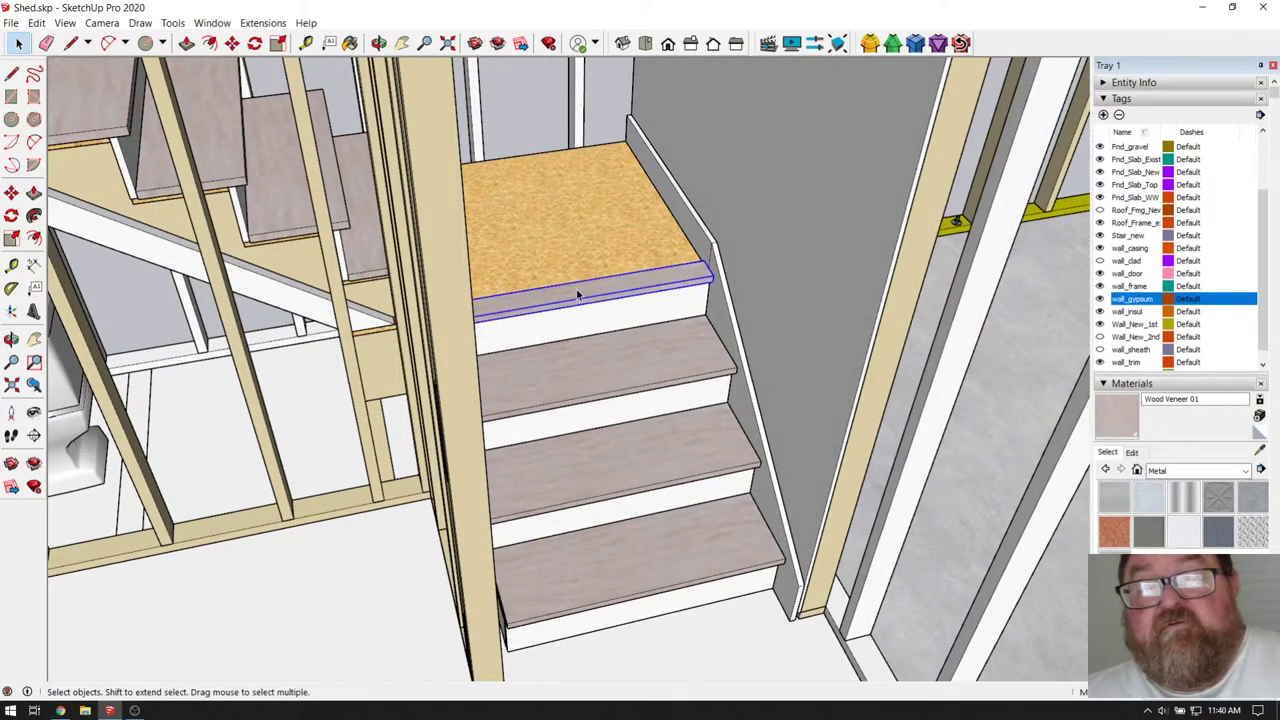
middle_click_drag(577, 293, 677, 357)
scroll(660, 320, "up", 5)
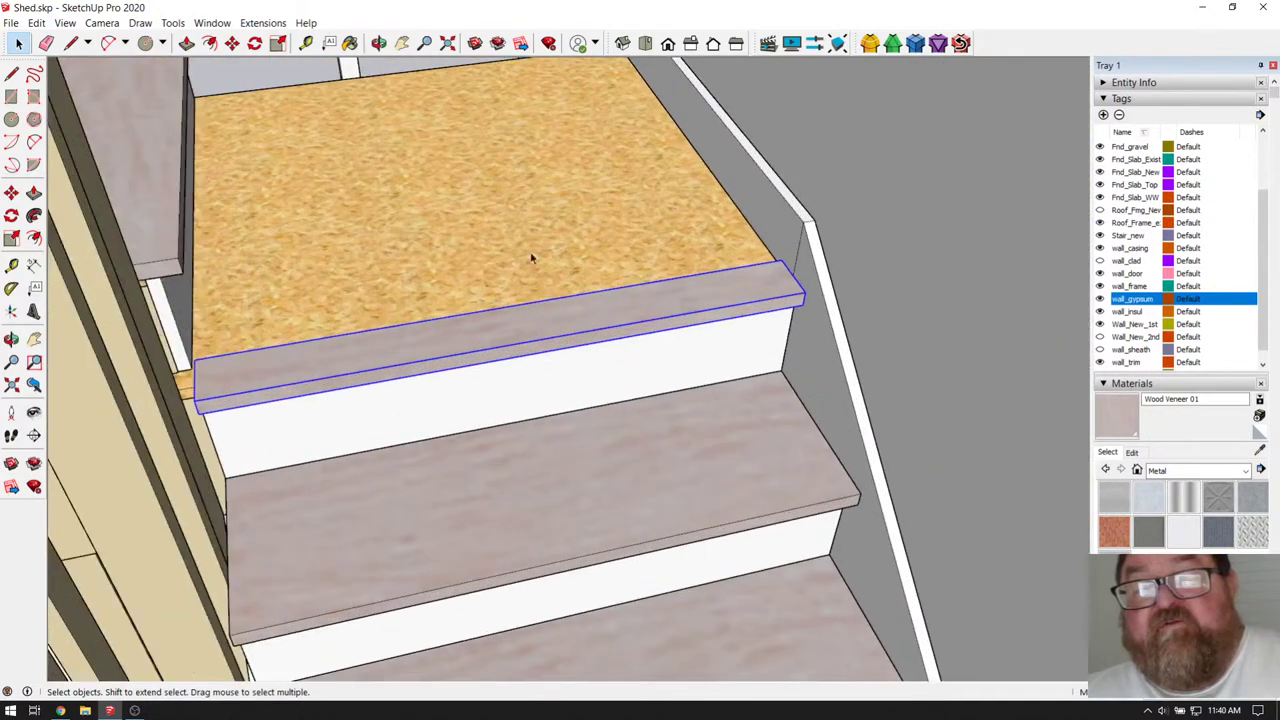
left_click(37, 23)
left_click(60, 37)
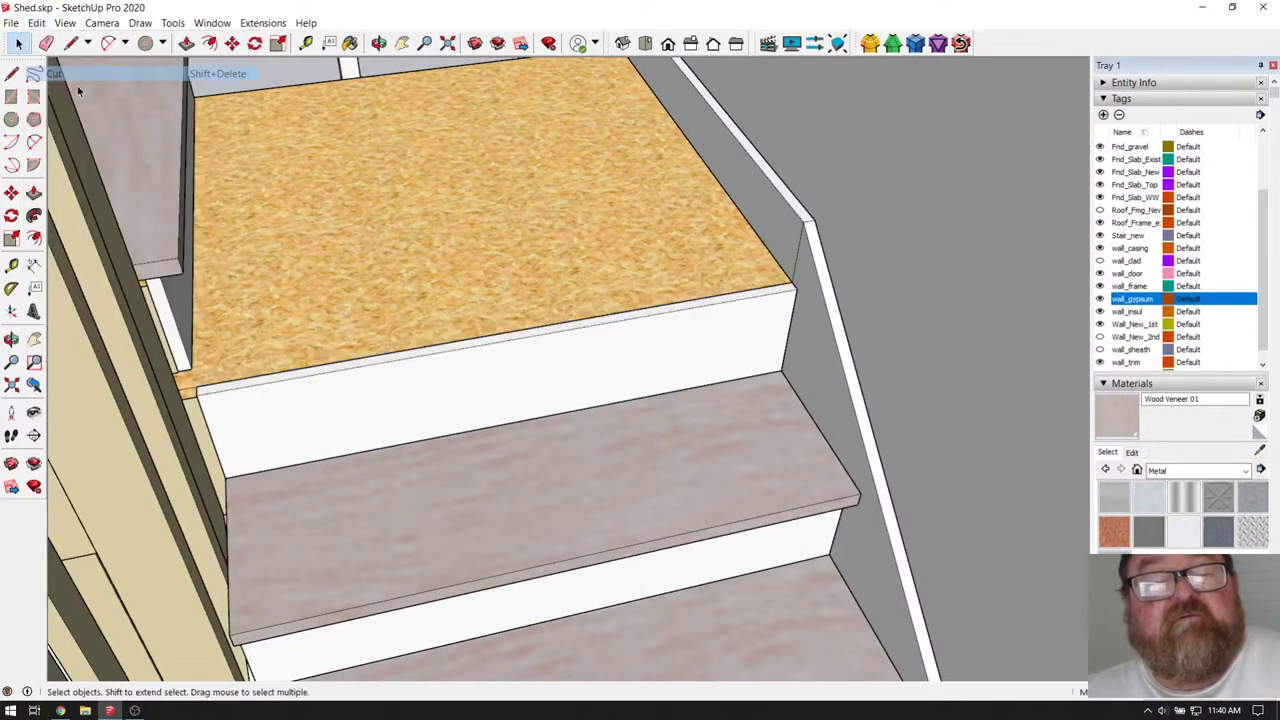
- Open the stair component and Paste In Place the nosing along the landing's front edge
double_click(465, 216)
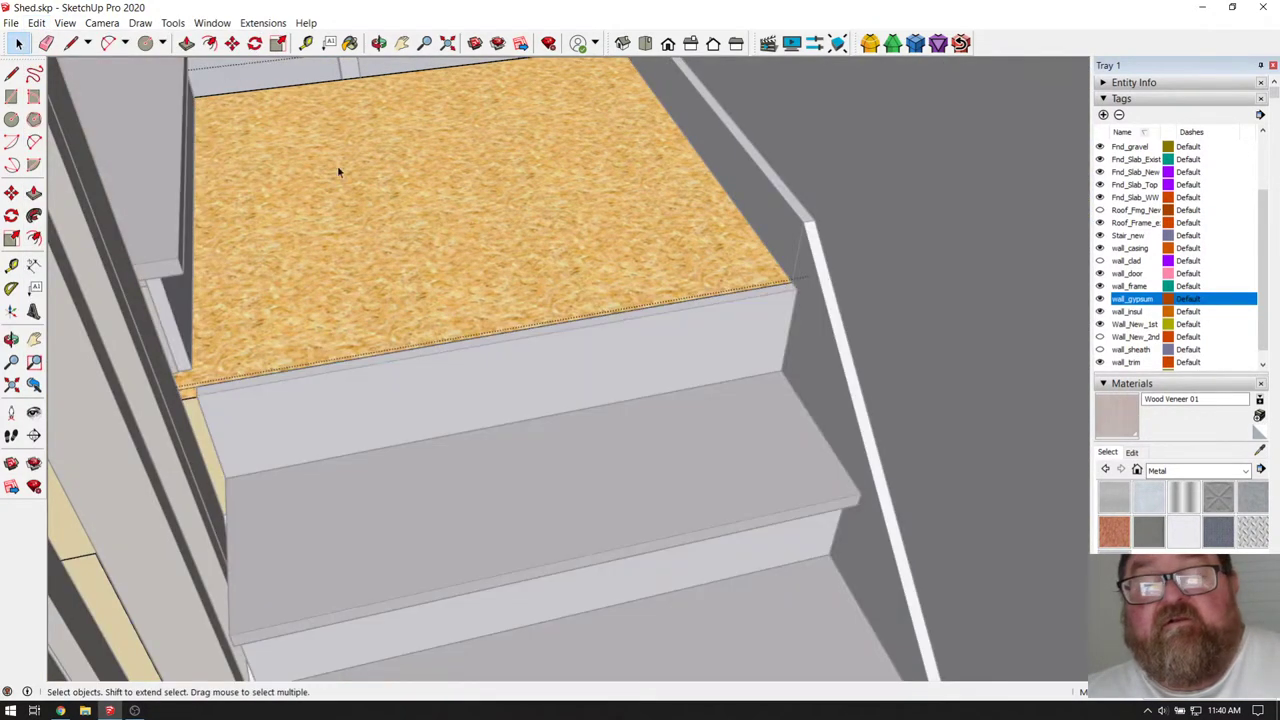
scroll(549, 189, "down", 5)
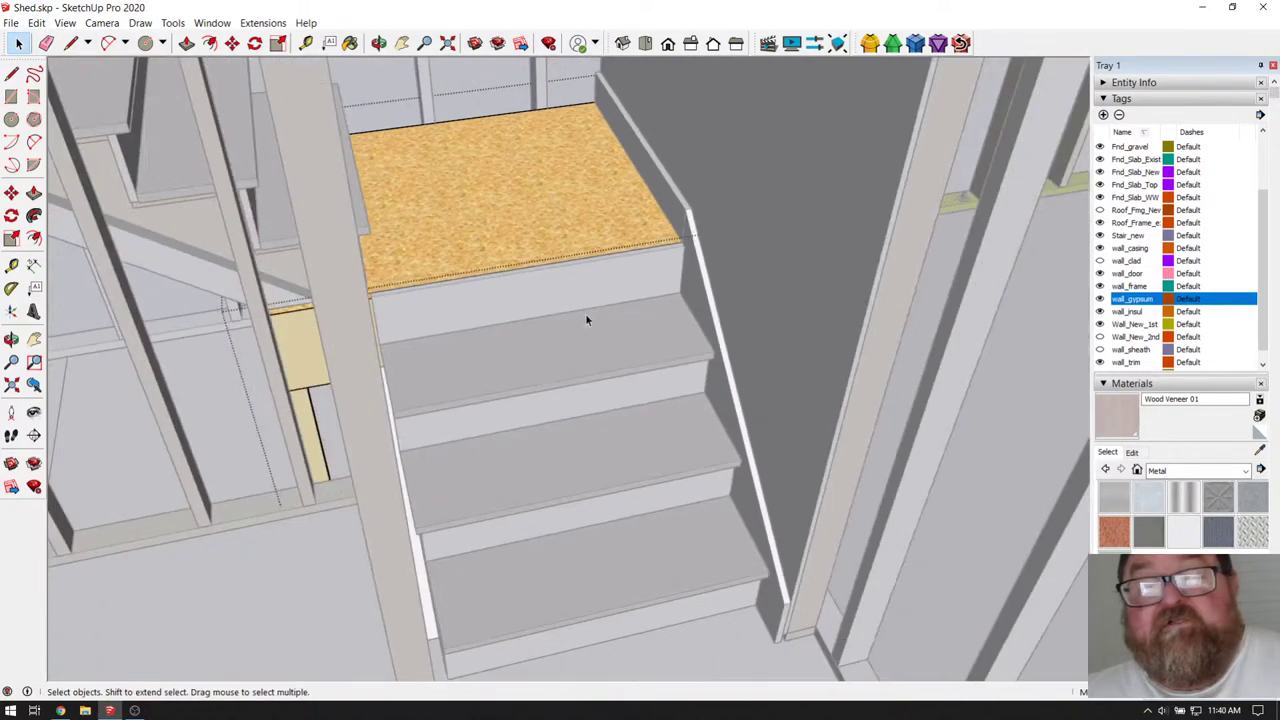
scroll(114, 458, "down", 10)
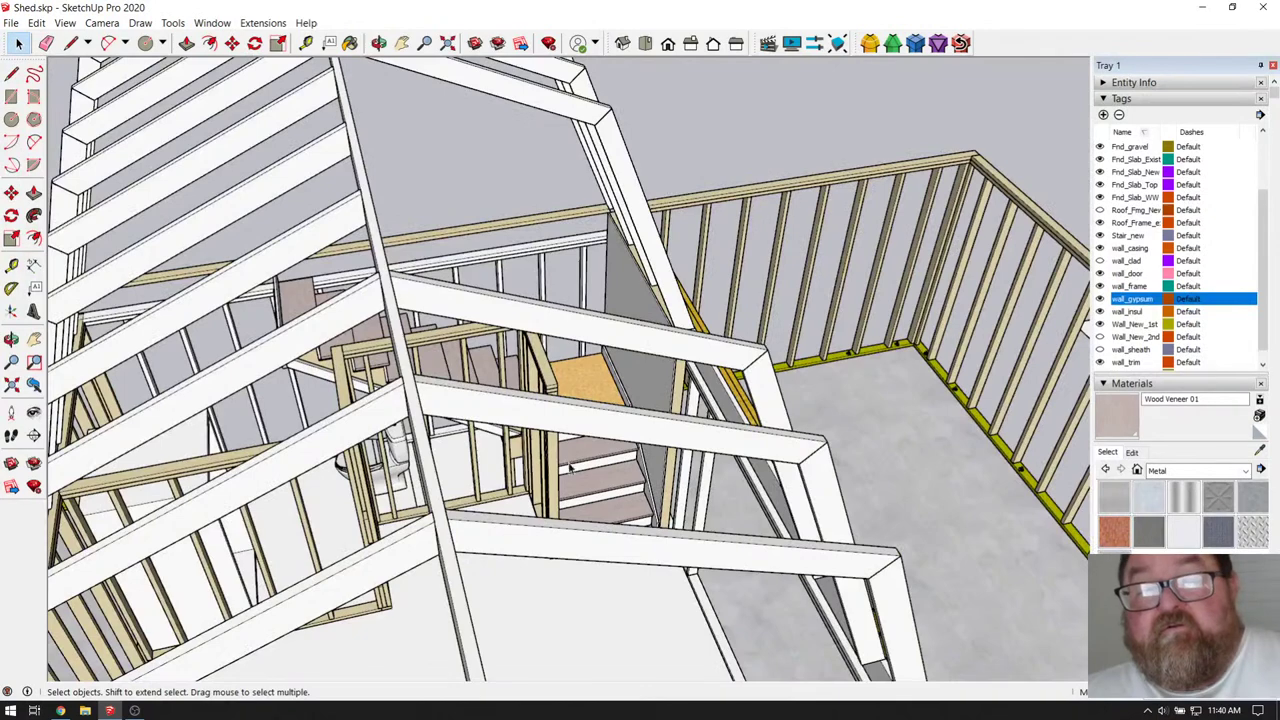
left_click(604, 473)
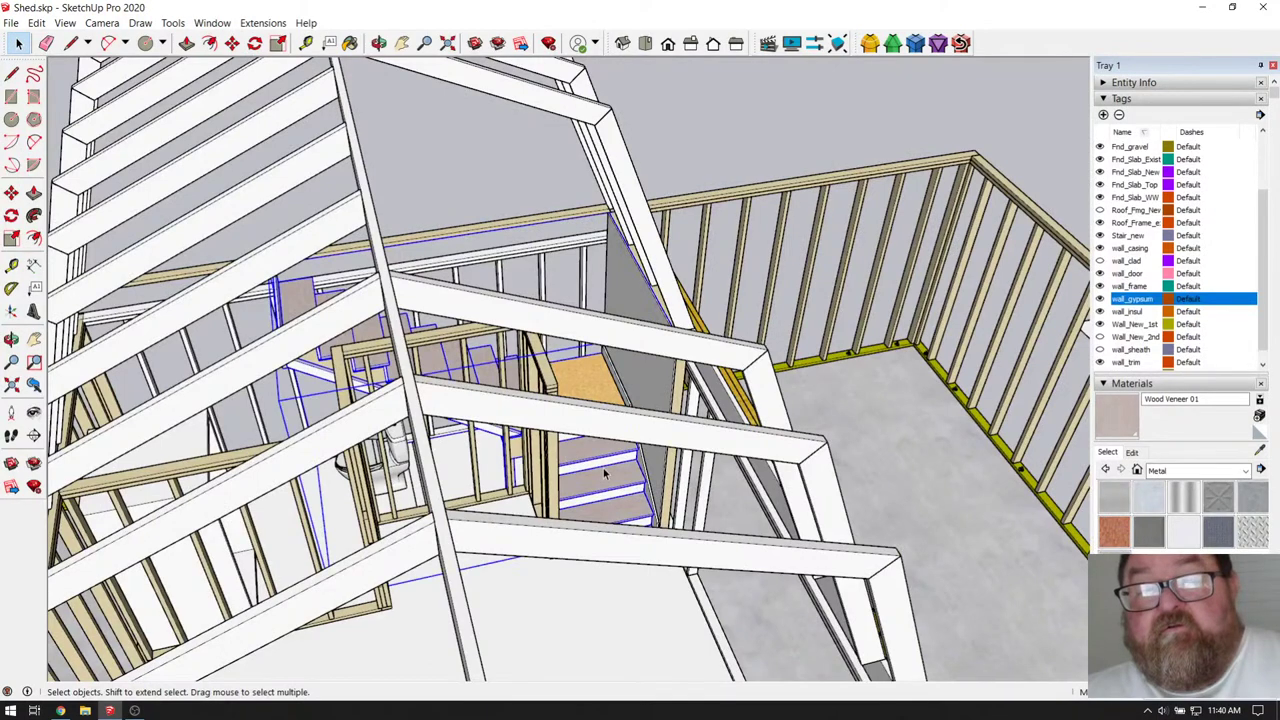
double_click(603, 468)
scroll(600, 440, "up", 6)
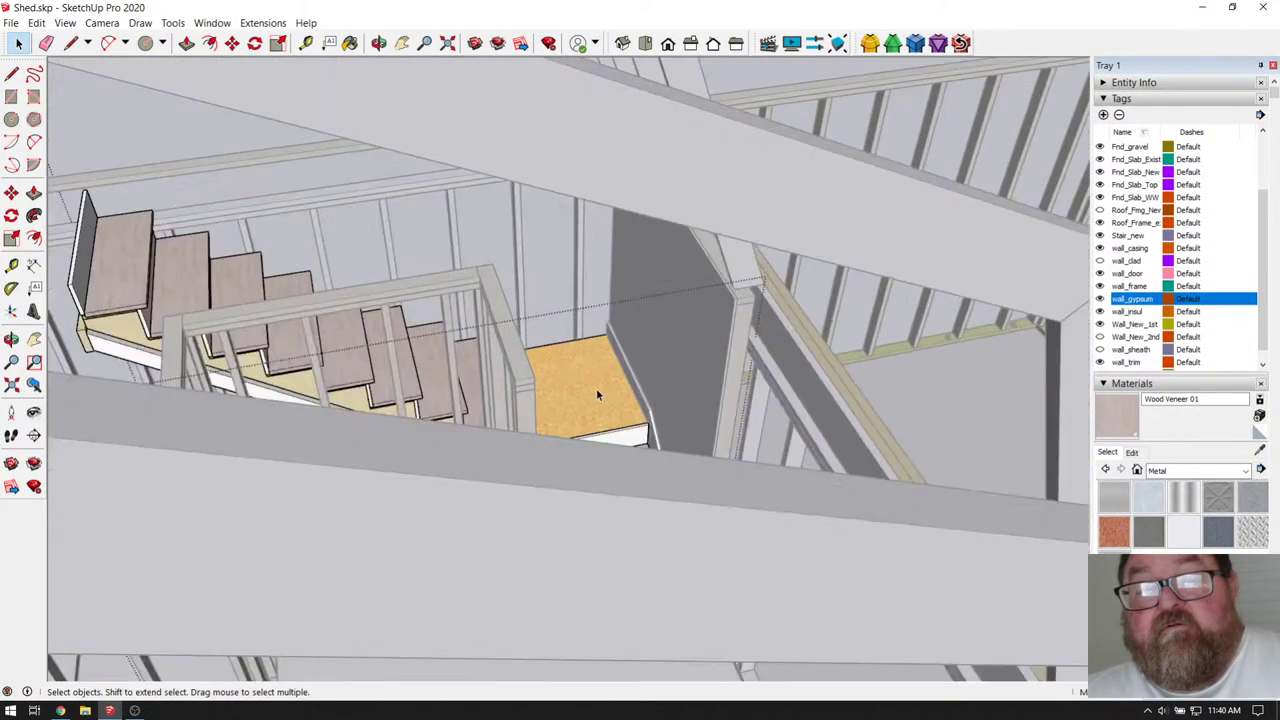
scroll(613, 420, "up", 2)
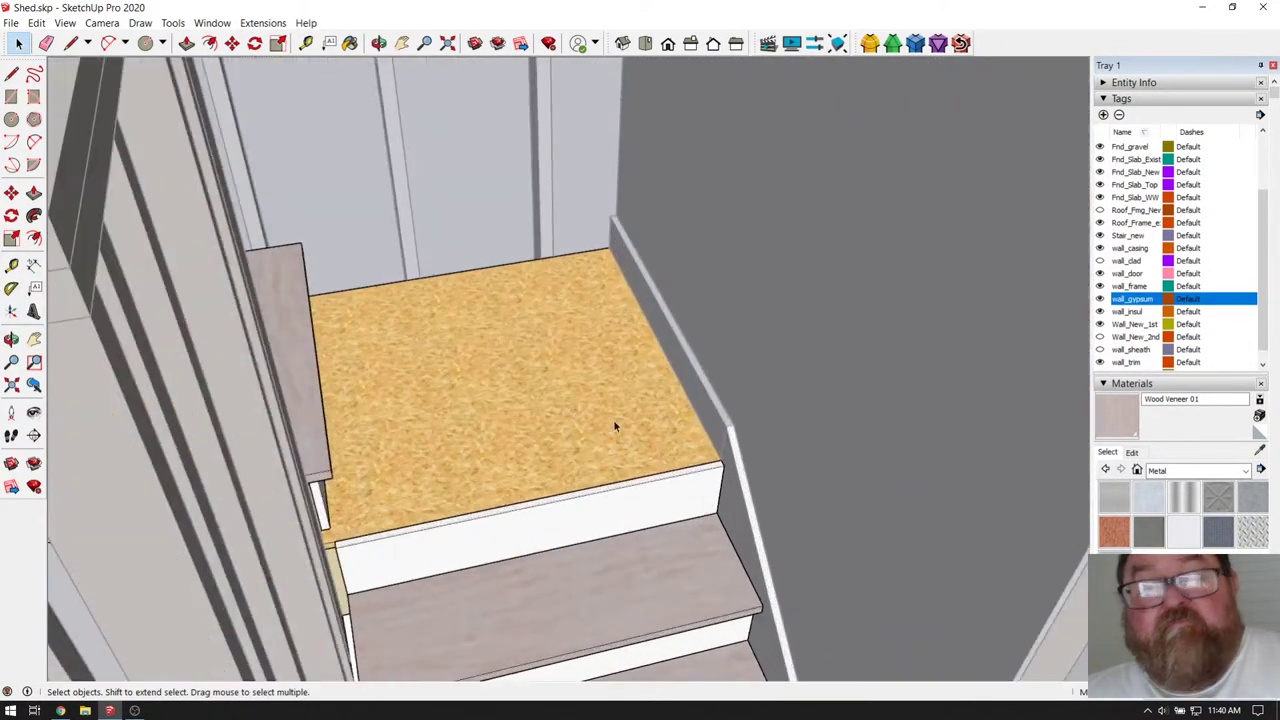
left_click(30, 24)
left_click(60, 114)
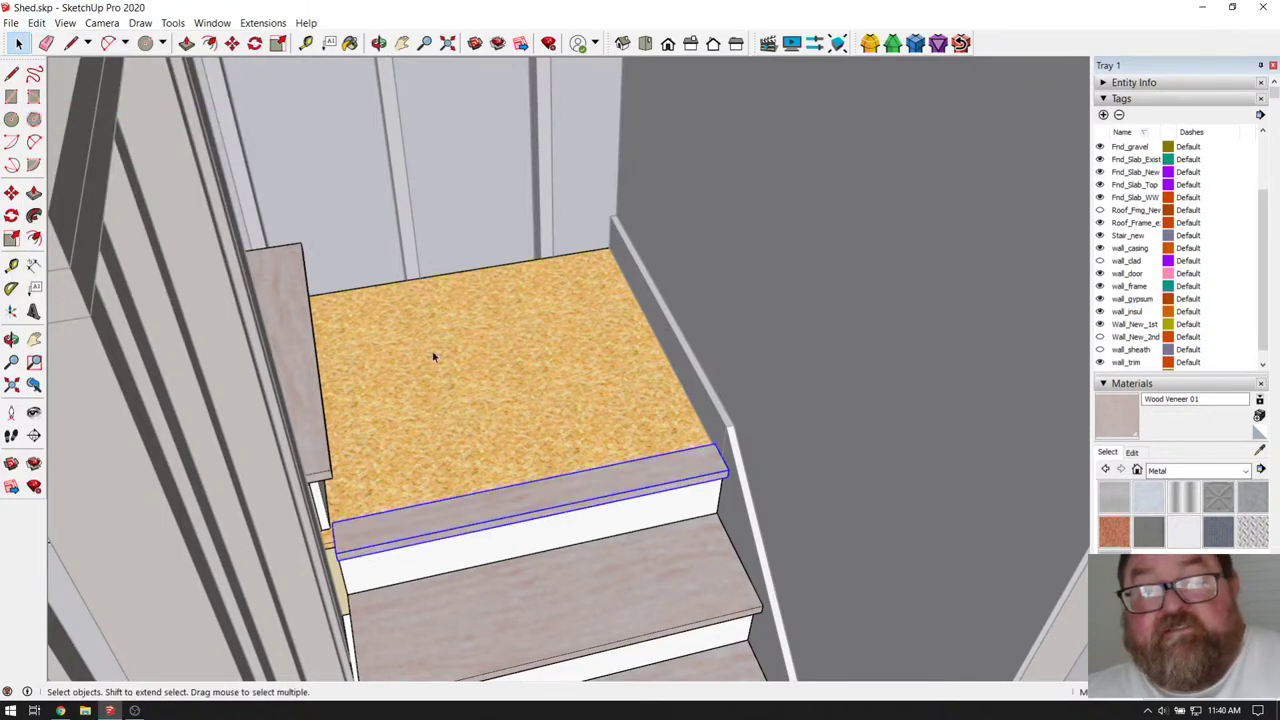
- Ctrl-copy the wood-veneer nosing with Move and place the copy at the stair top
left_click(232, 43)
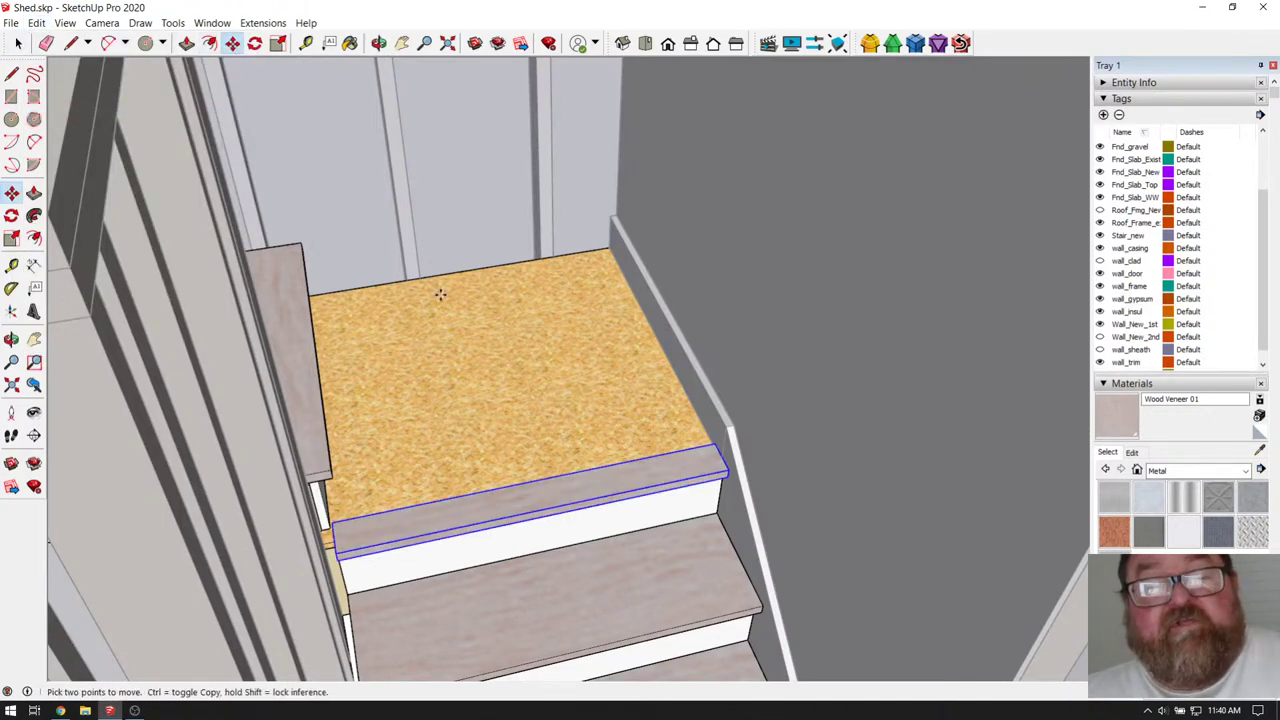
left_click(582, 470)
key("ctrl")
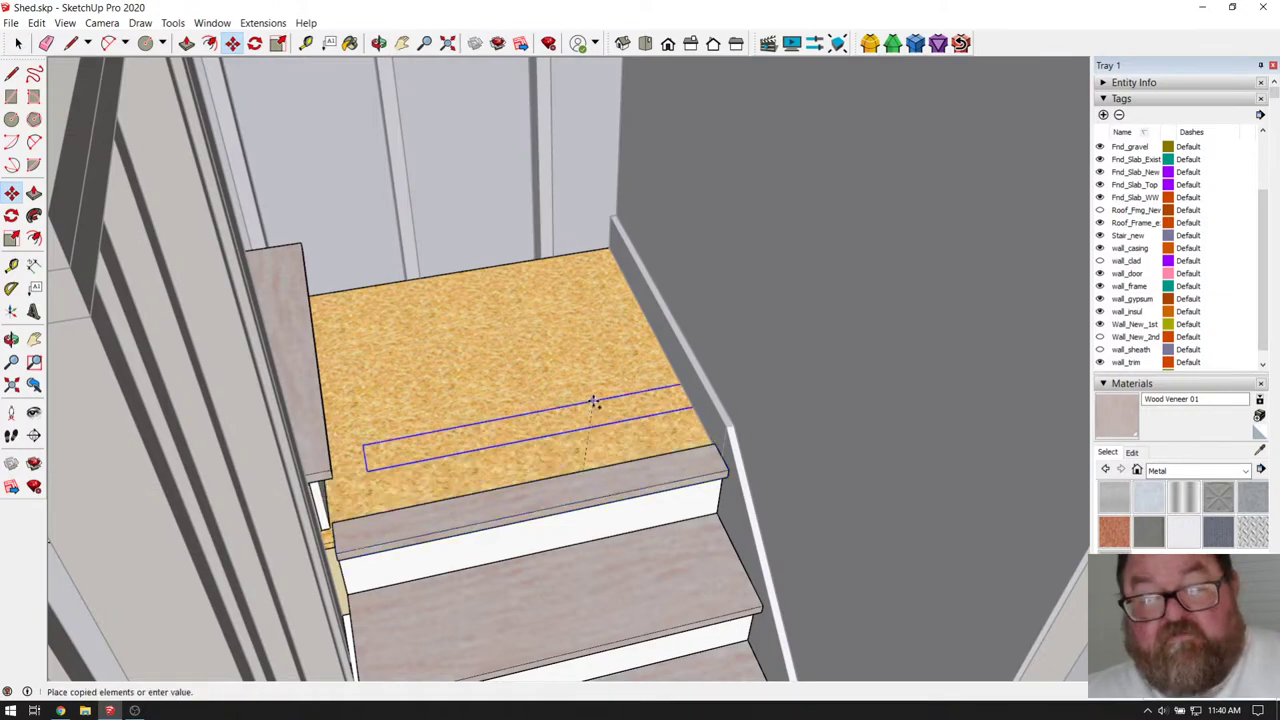
scroll(676, 472, "down", 6)
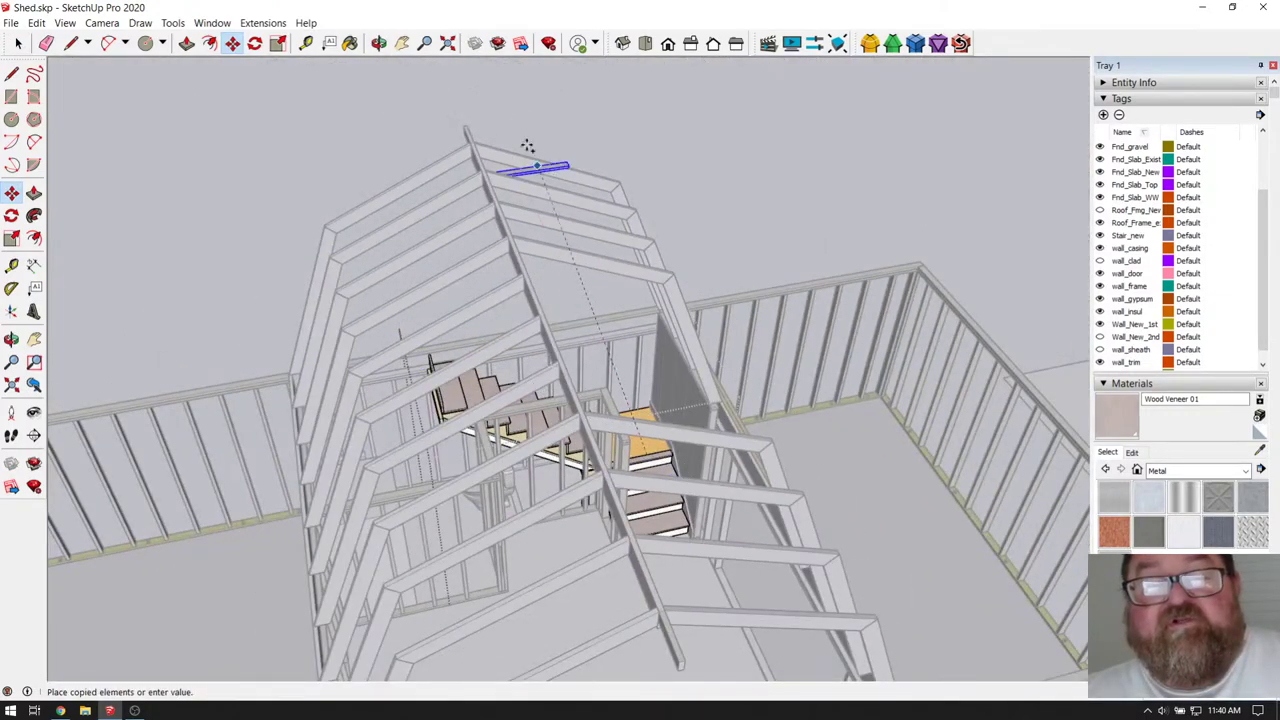
left_click(379, 43)
left_click_drag(663, 297, 711, 371)
scroll(597, 277, "up", 10)
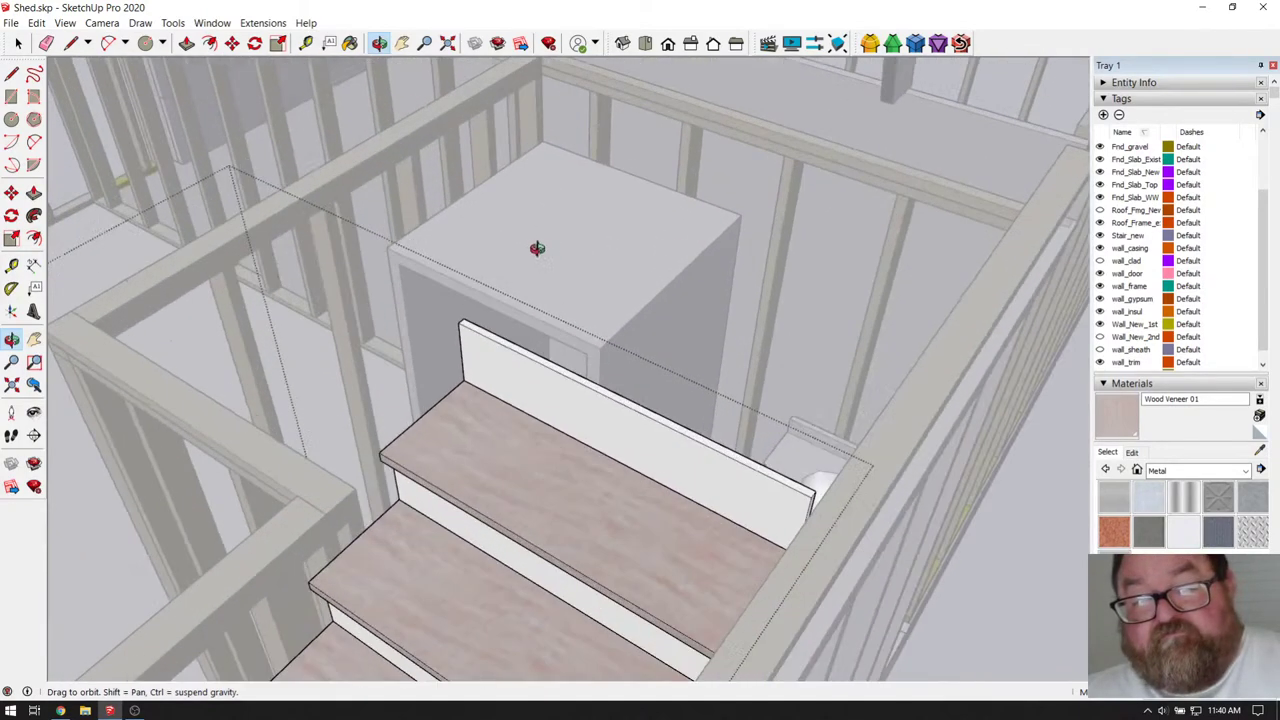
right_click(540, 257)
left_click(555, 260)
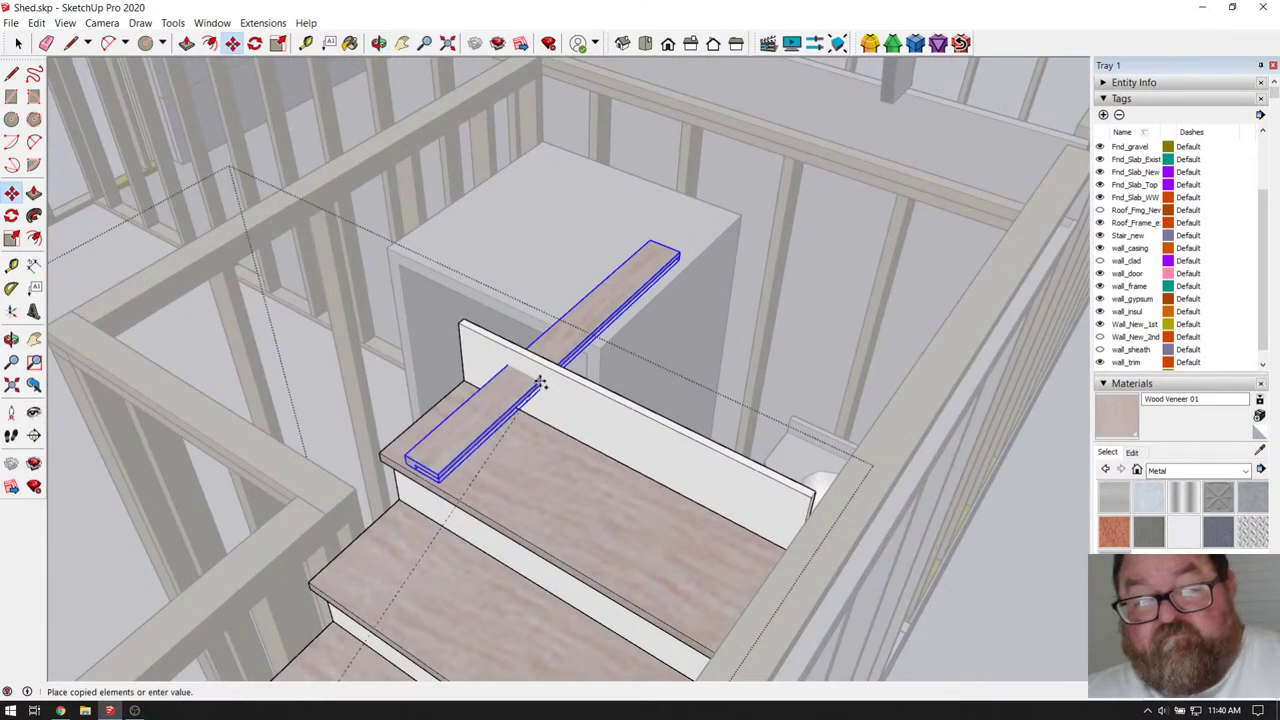
left_click(545, 365)
scroll(486, 300, "up", 5)
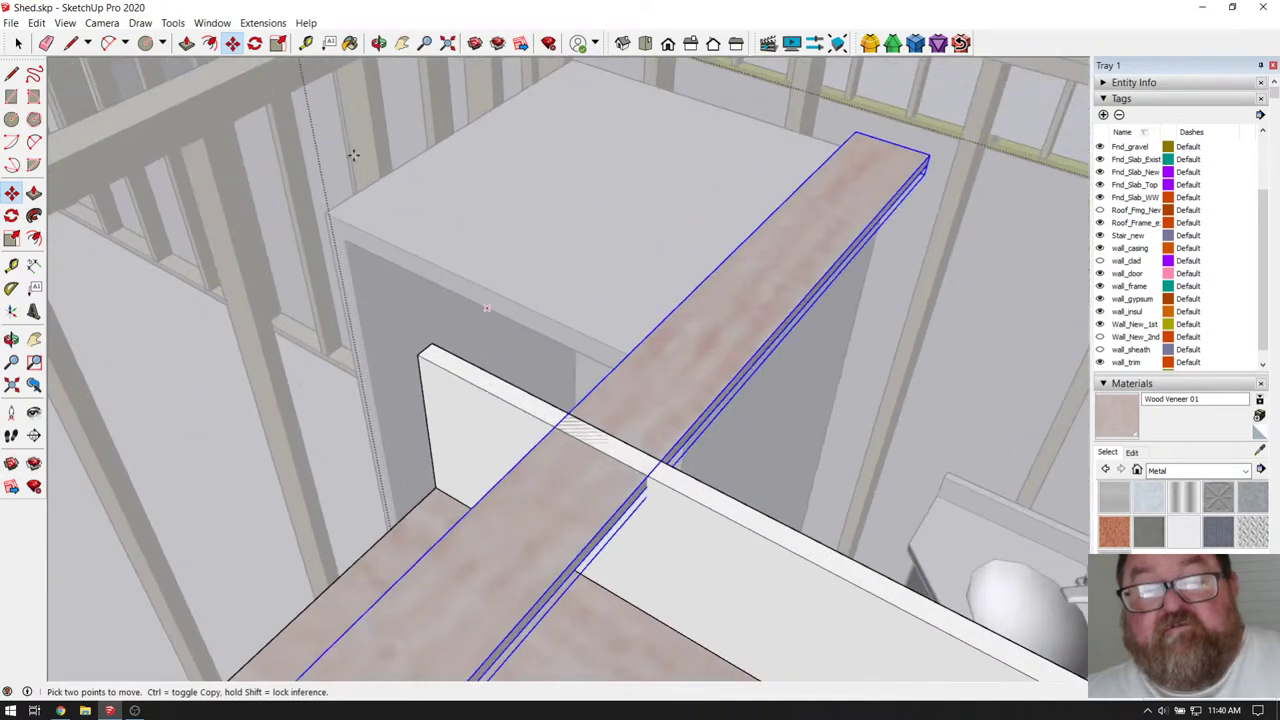
- Start rotating the copied board, cancel the rotation, and orbit to its notched end
left_click(255, 43)
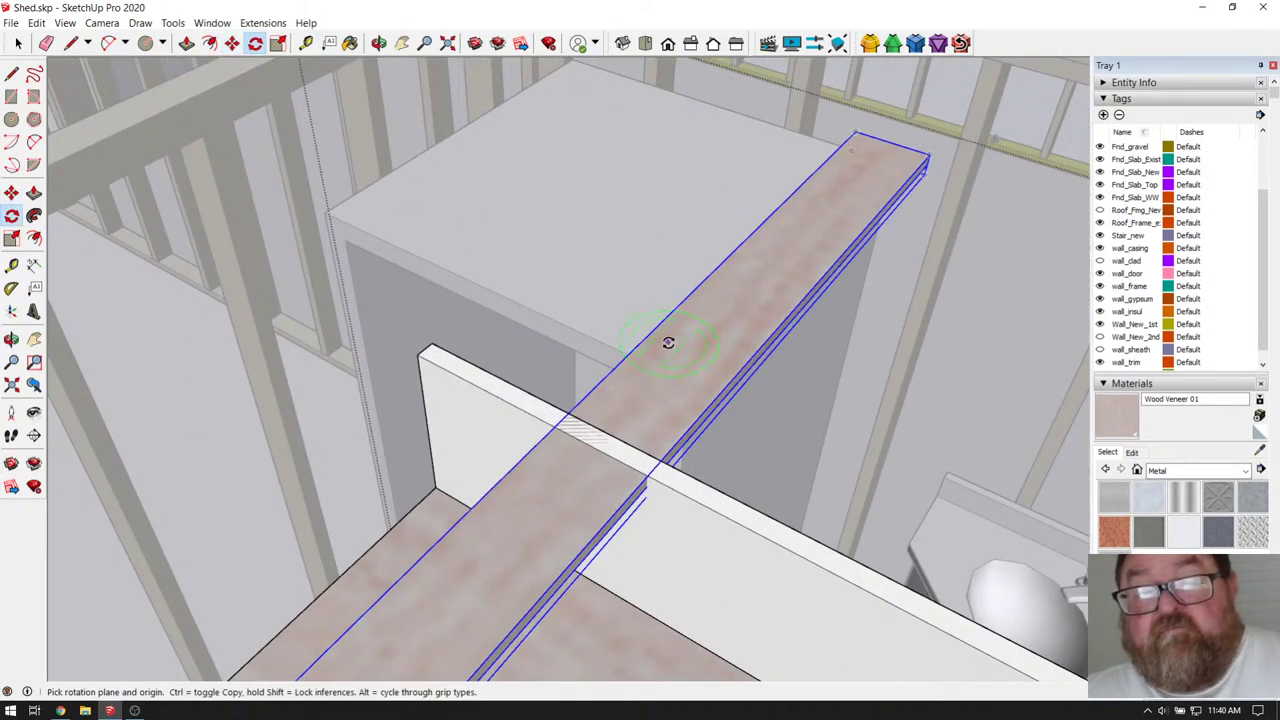
left_click(679, 343)
left_click(707, 313)
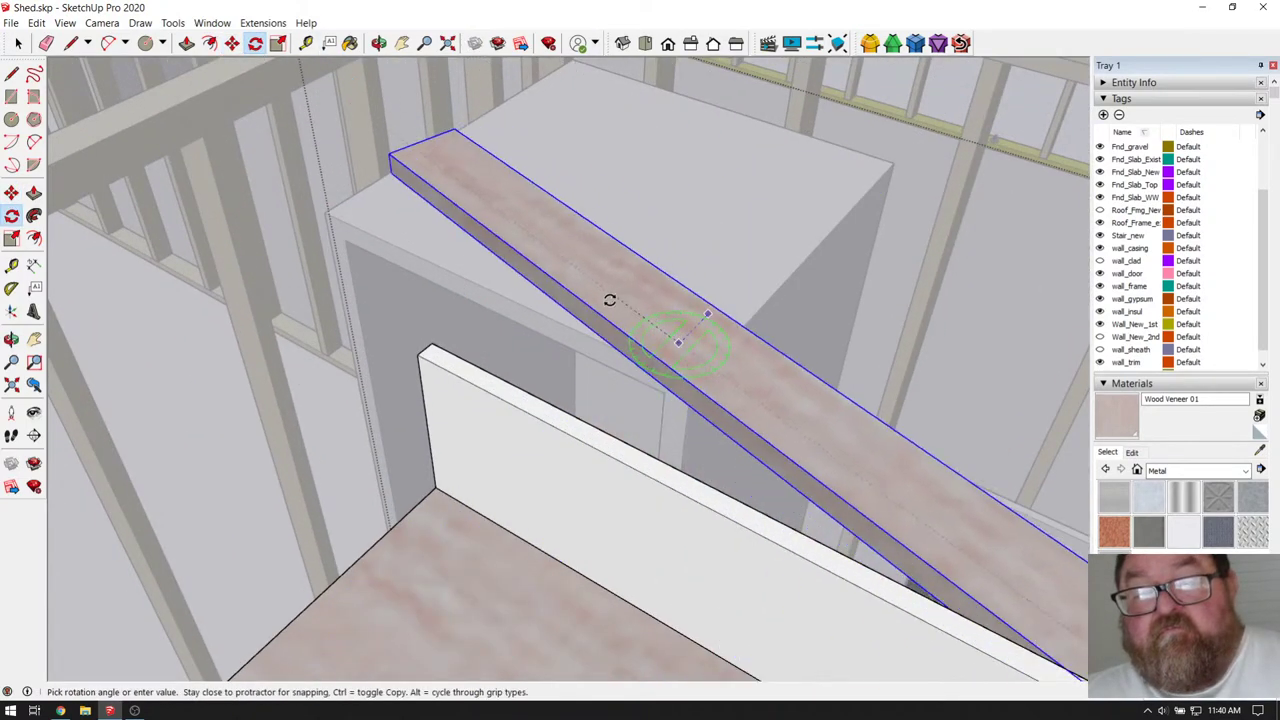
key("Escape")
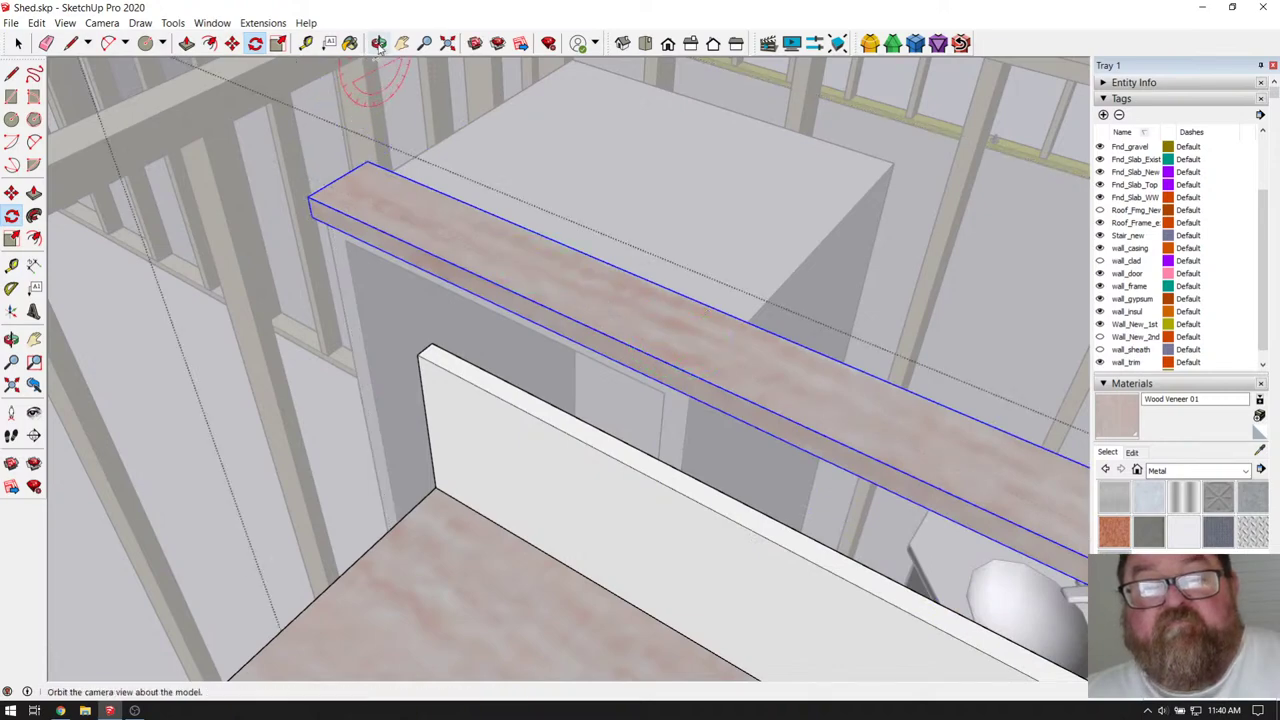
middle_click_drag(360, 71, 368, 200)
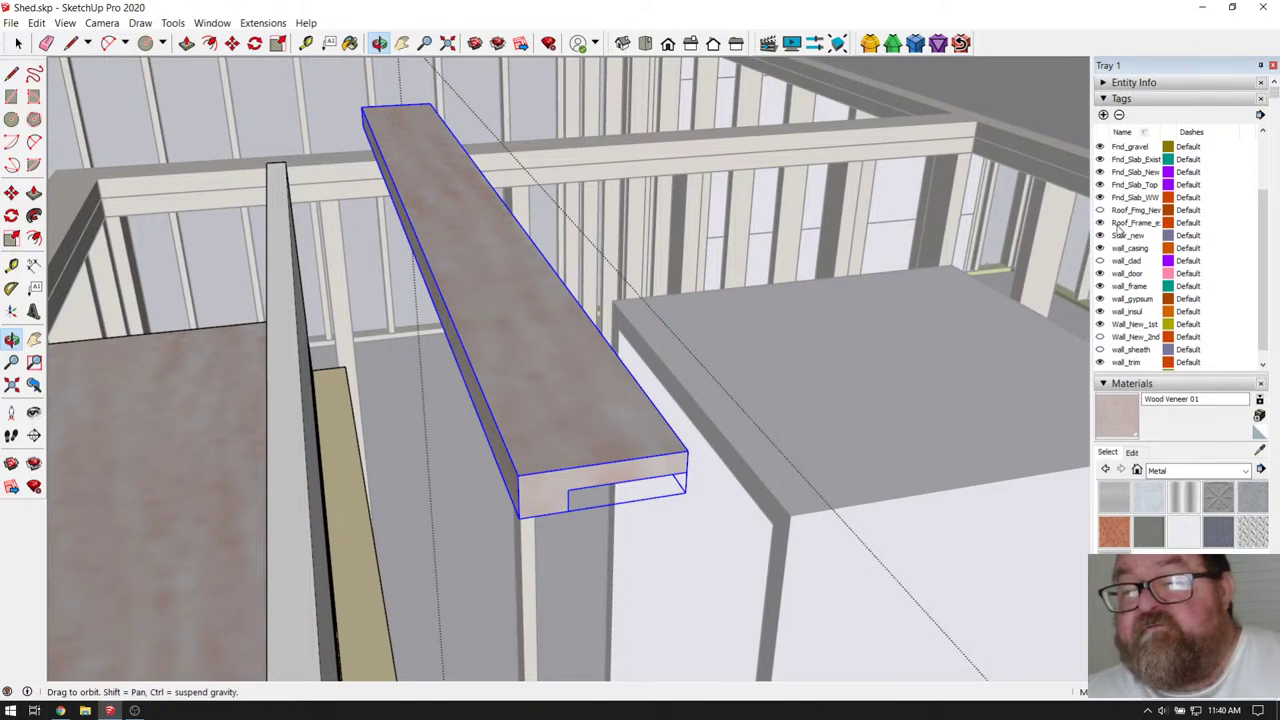
- Show the Decking tag and move the board's corner onto the post corner
scroll(1116, 228, "up", 2)
left_click(1100, 172)
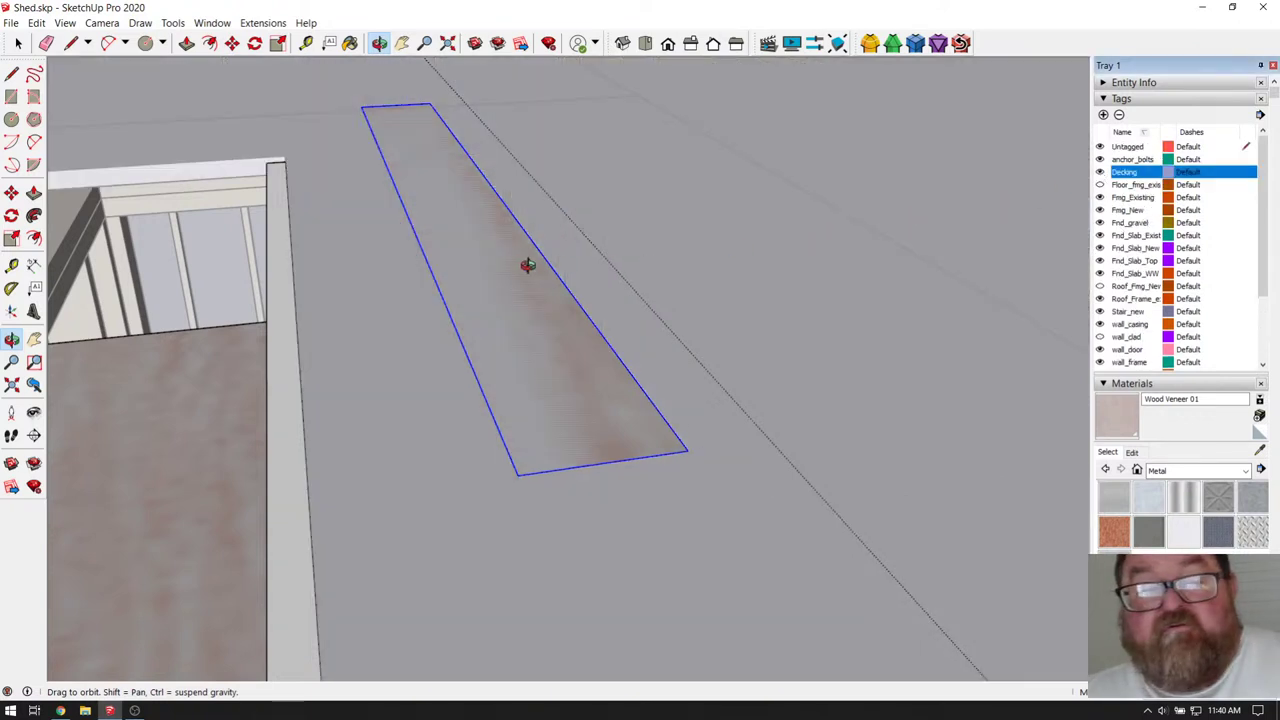
left_click(232, 43)
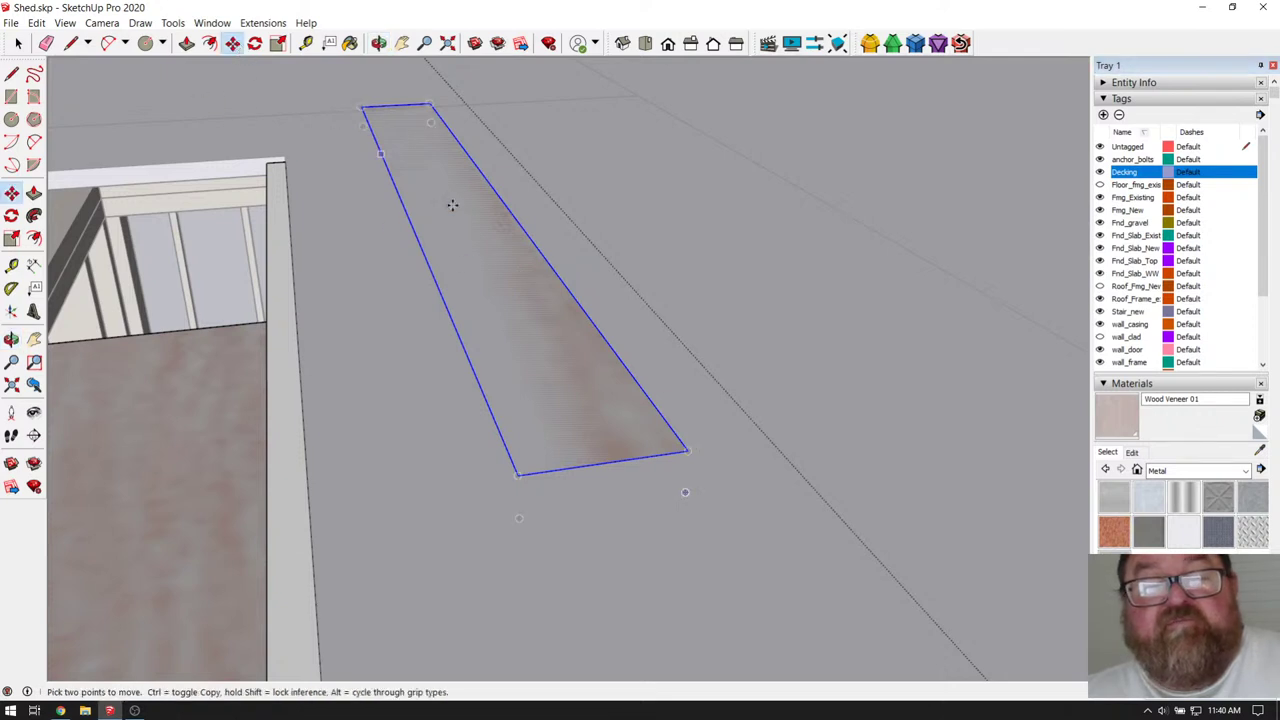
left_click(452, 206)
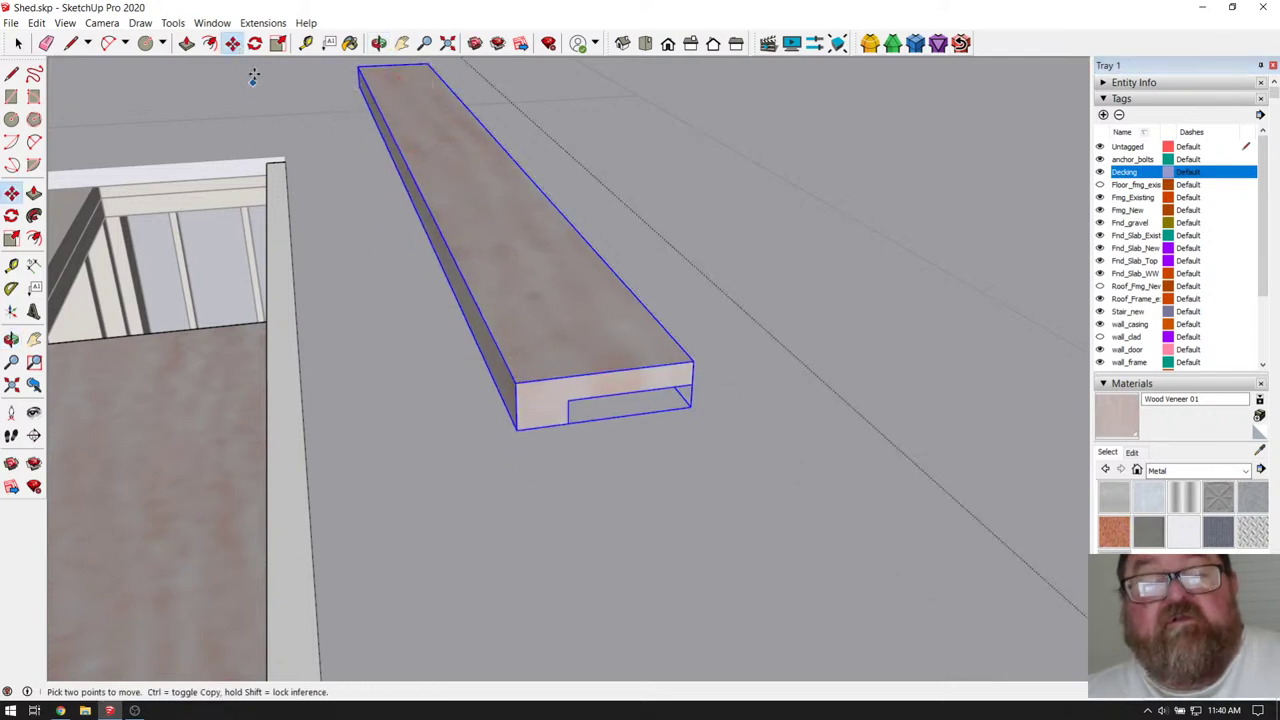
left_click(567, 403)
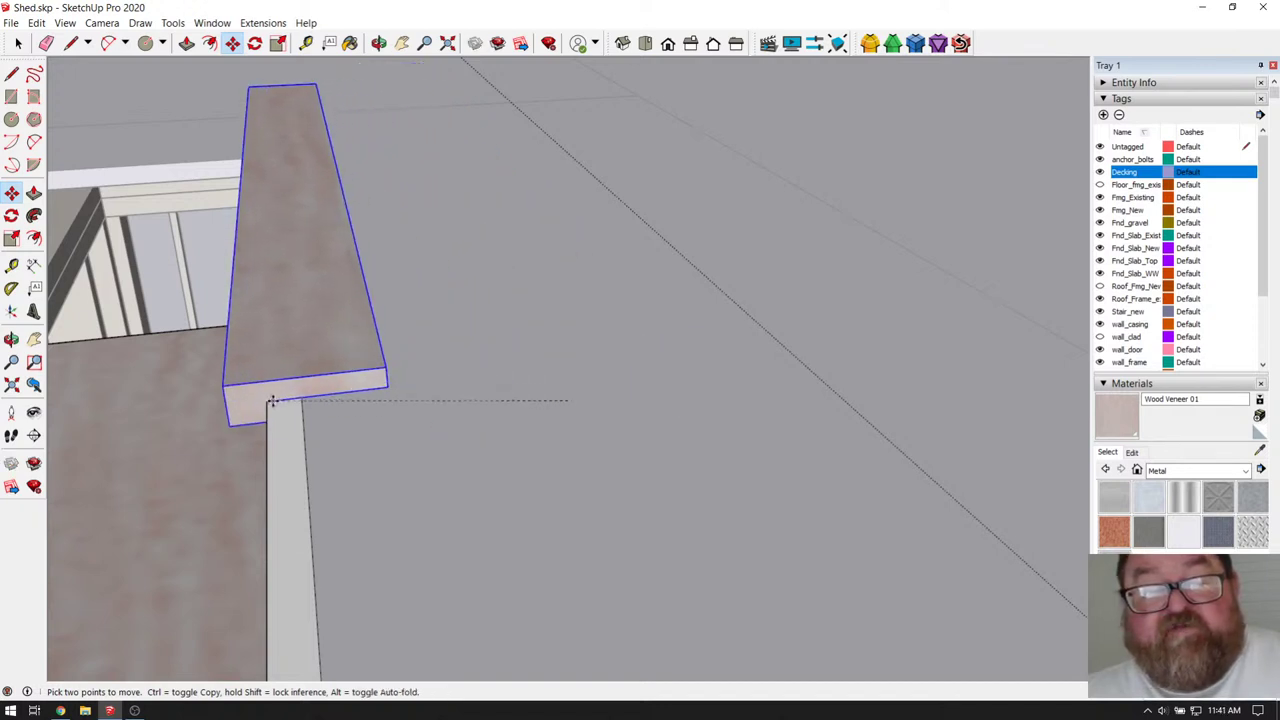
left_click(267, 402)
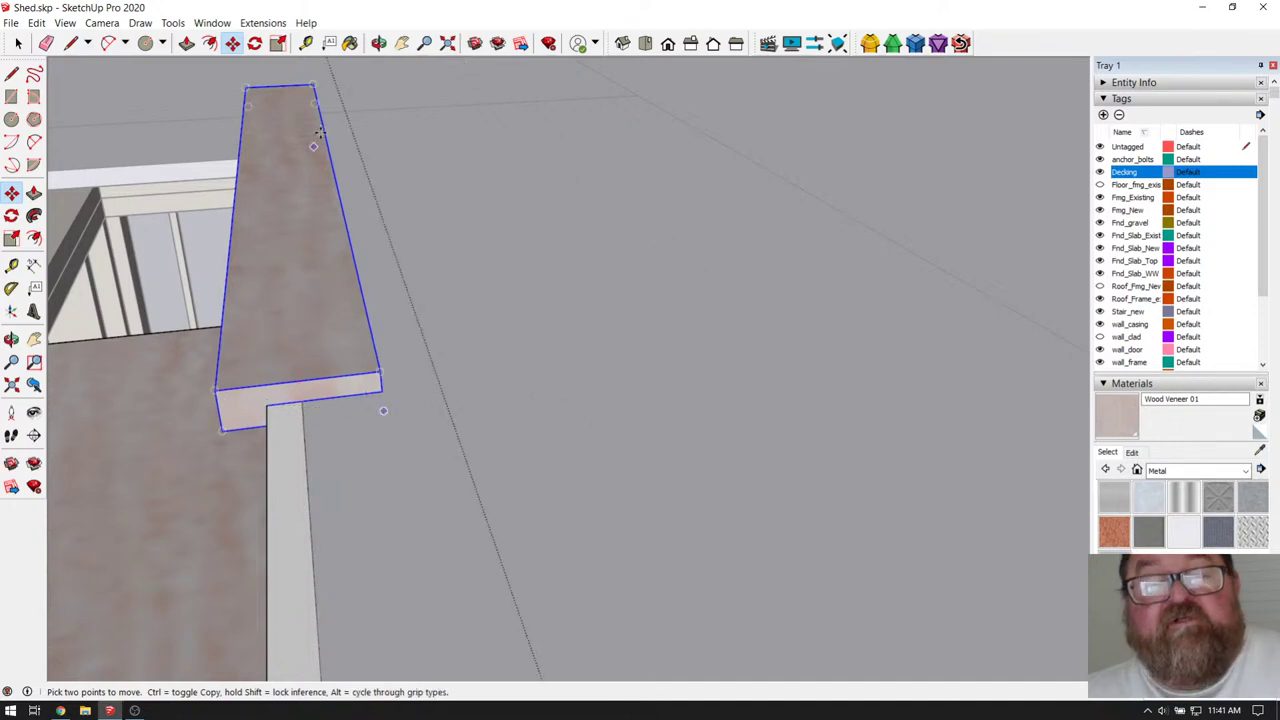
- Orbit around the repositioned board to inspect its notched end
left_click(378, 43)
left_click_drag(470, 160, 637, 417)
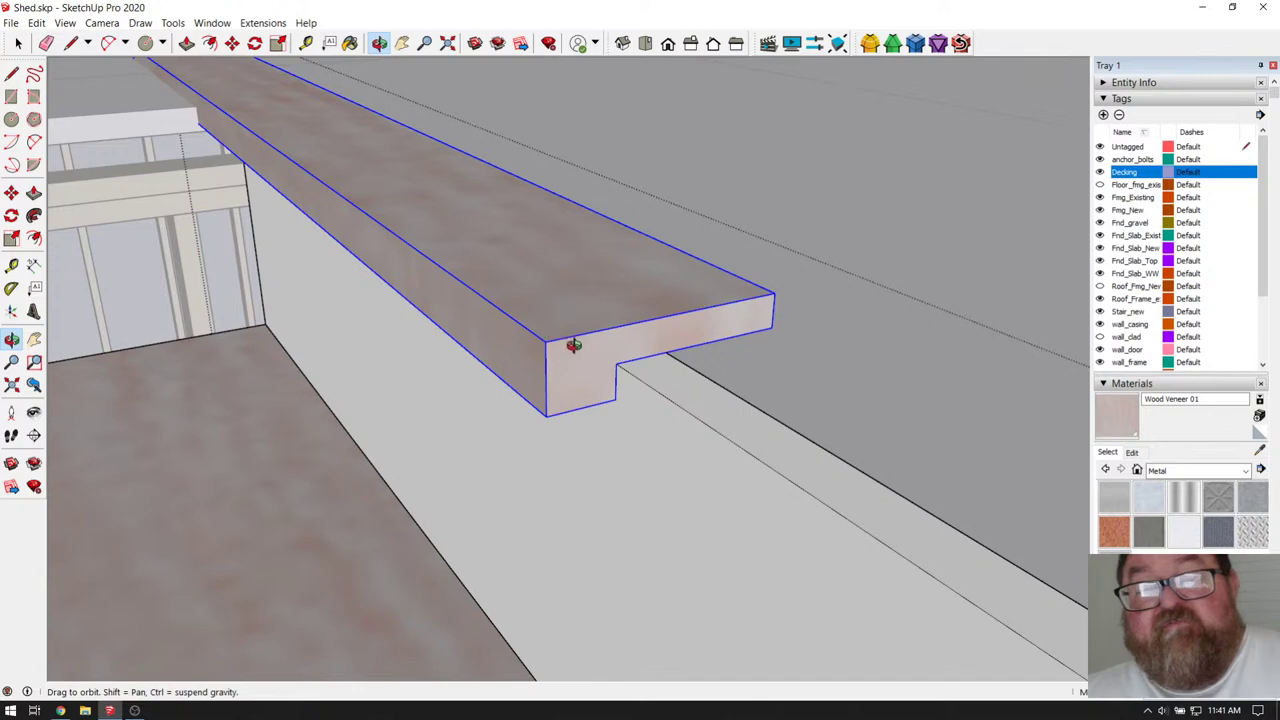
scroll(565, 374, "down", 3)
scroll(466, 320, "down", 5)
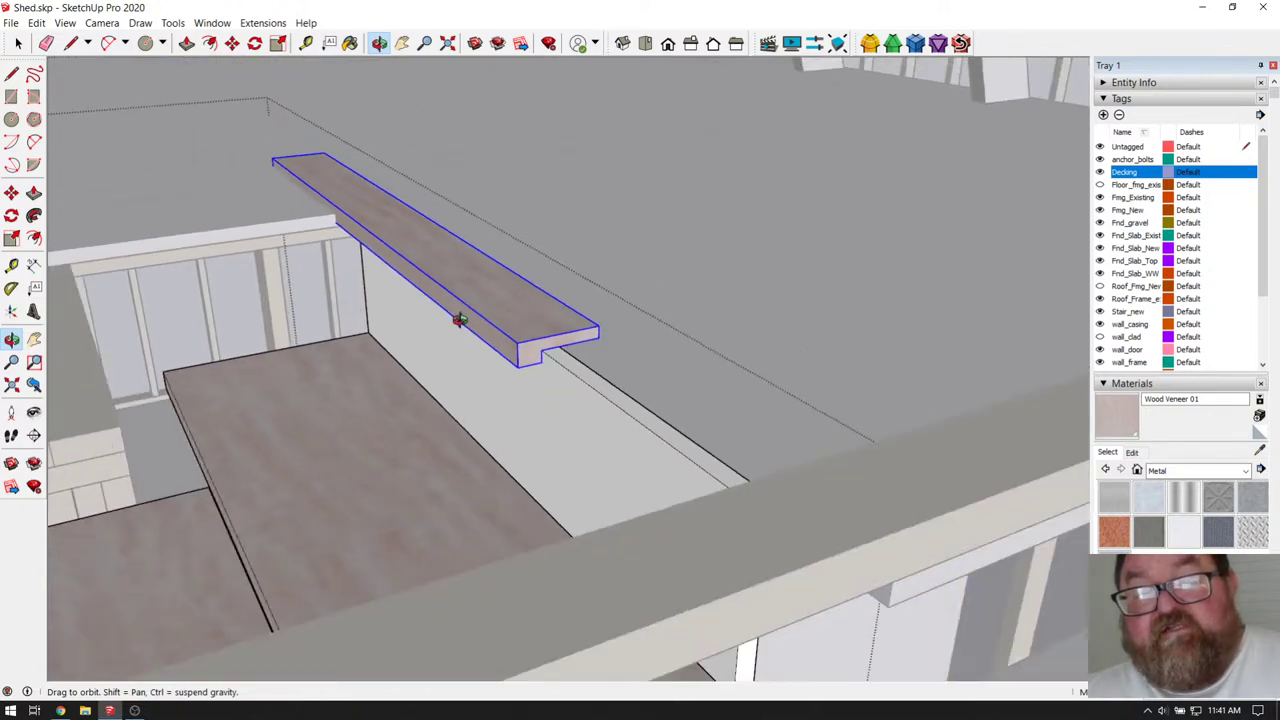
left_click_drag(516, 337, 591, 383)
scroll(669, 440, "up", 2)
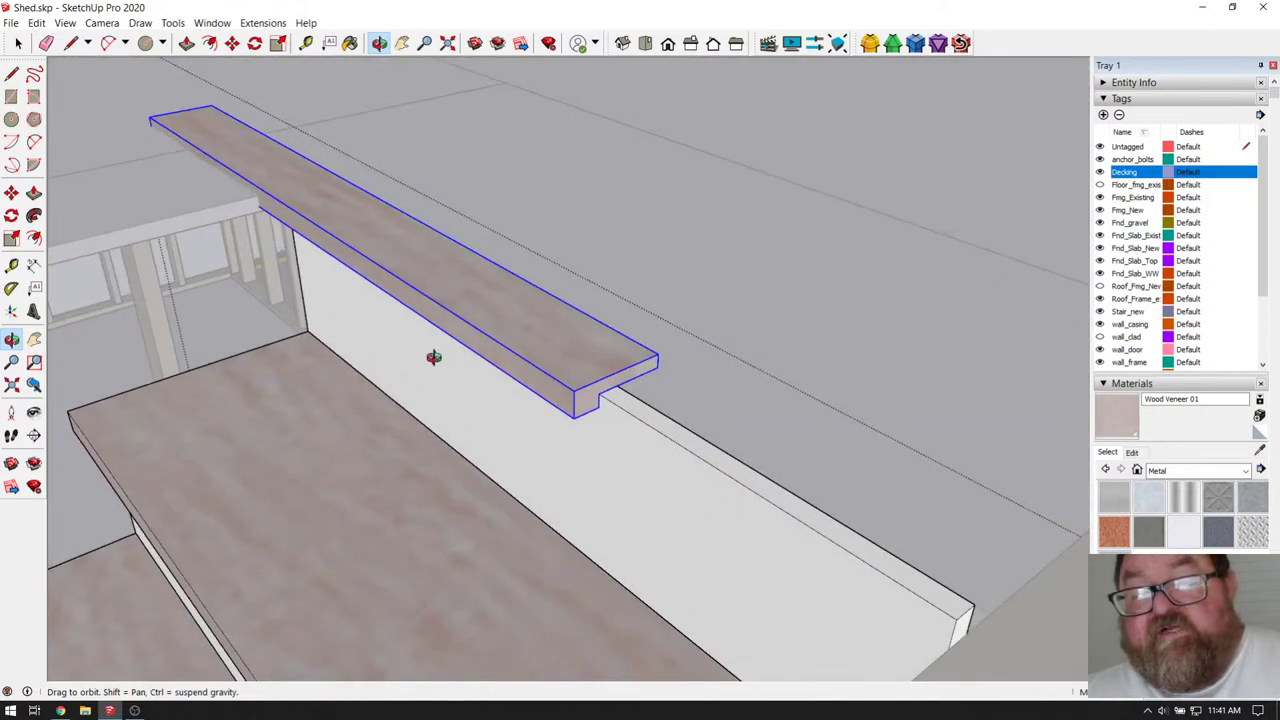
scroll(440, 360, "down", 1)
scroll(360, 389, "down", 3)
scroll(760, 549, "up", 4)
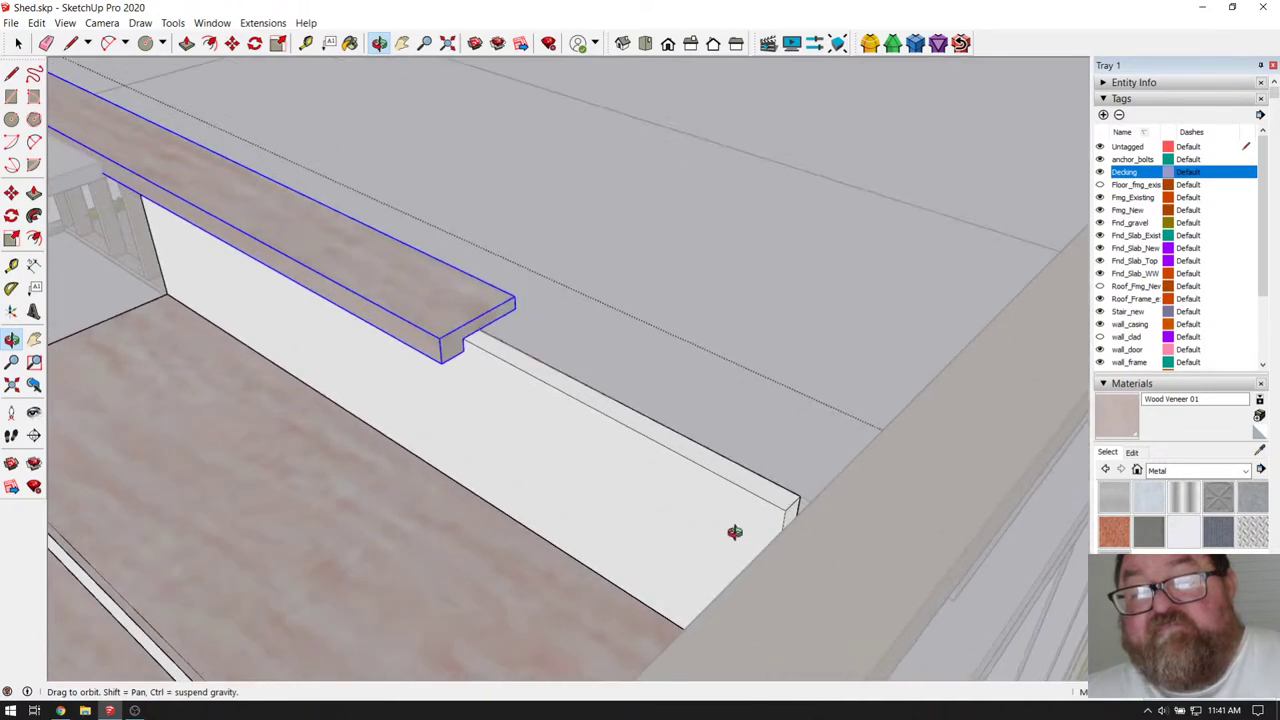
scroll(502, 363, "up", 1)
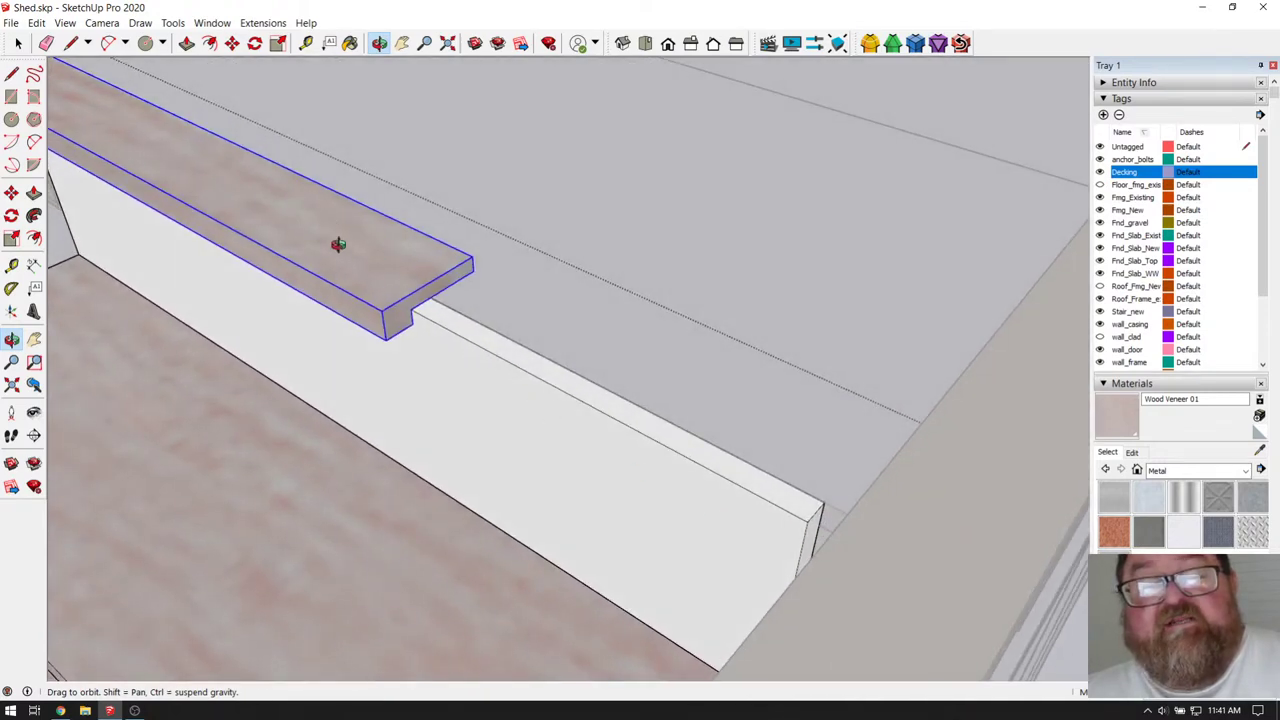
- Slide the board lengthwise so it sits flush with the riser's end
left_click(232, 43)
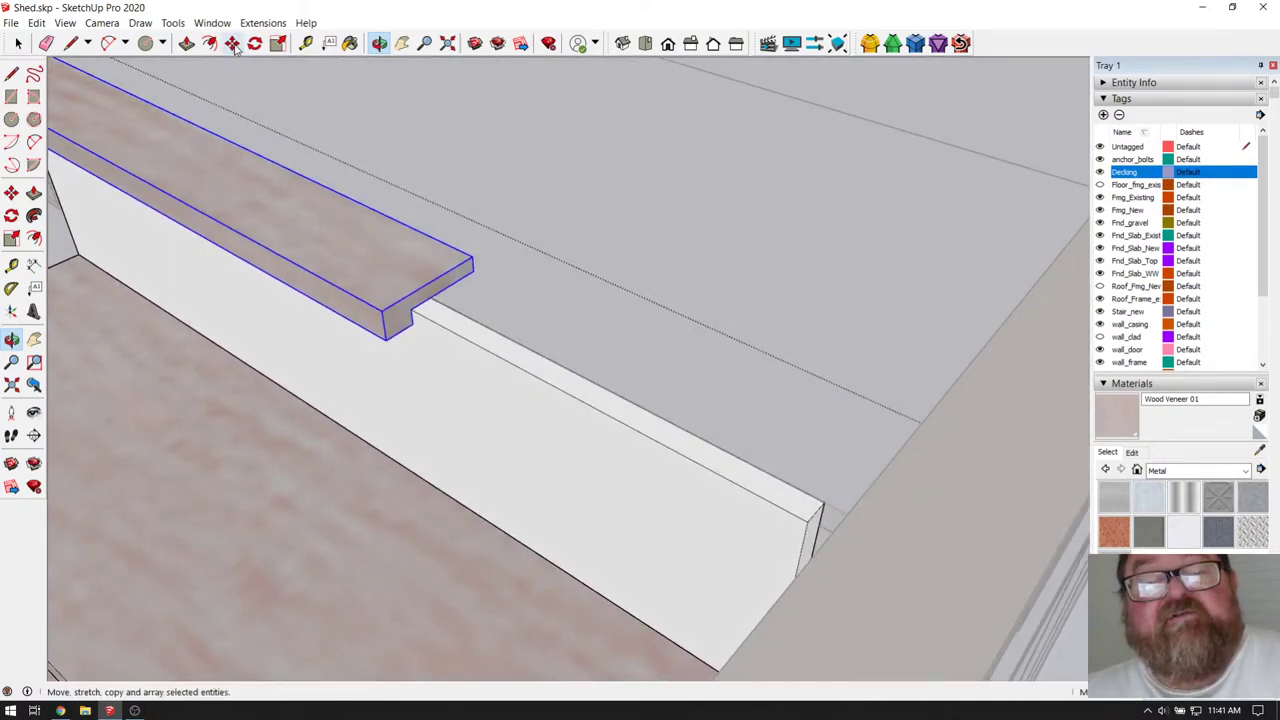
left_click(412, 310)
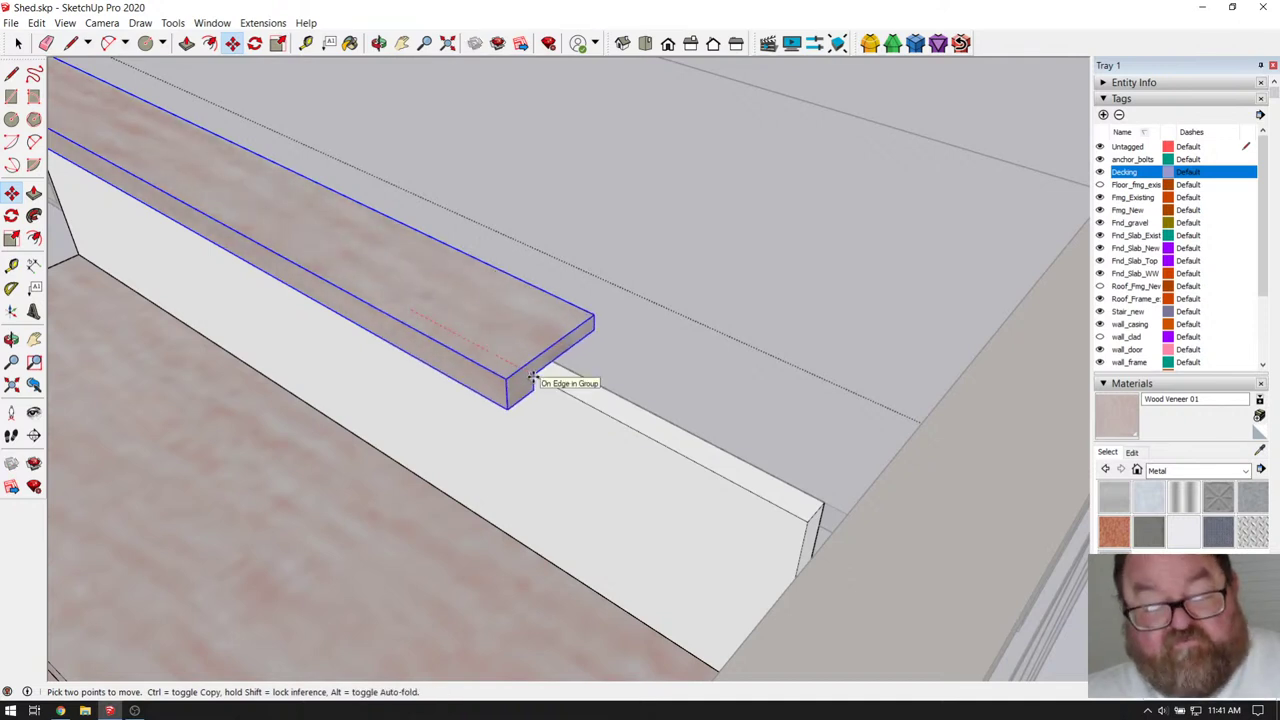
left_click(810, 520)
scroll(926, 566, "down", 3)
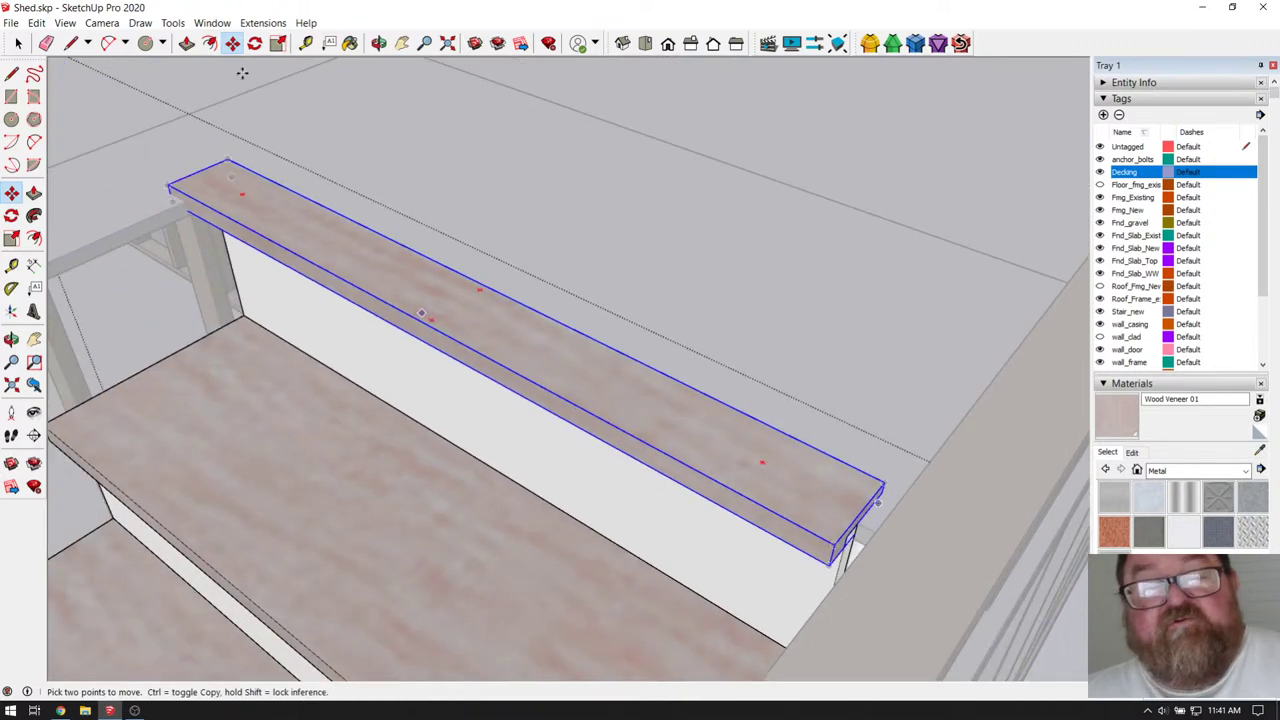
- Orbit around the board from several angles, ending facing the stairs
left_click(378, 43)
left_click_drag(560, 250, 632, 284)
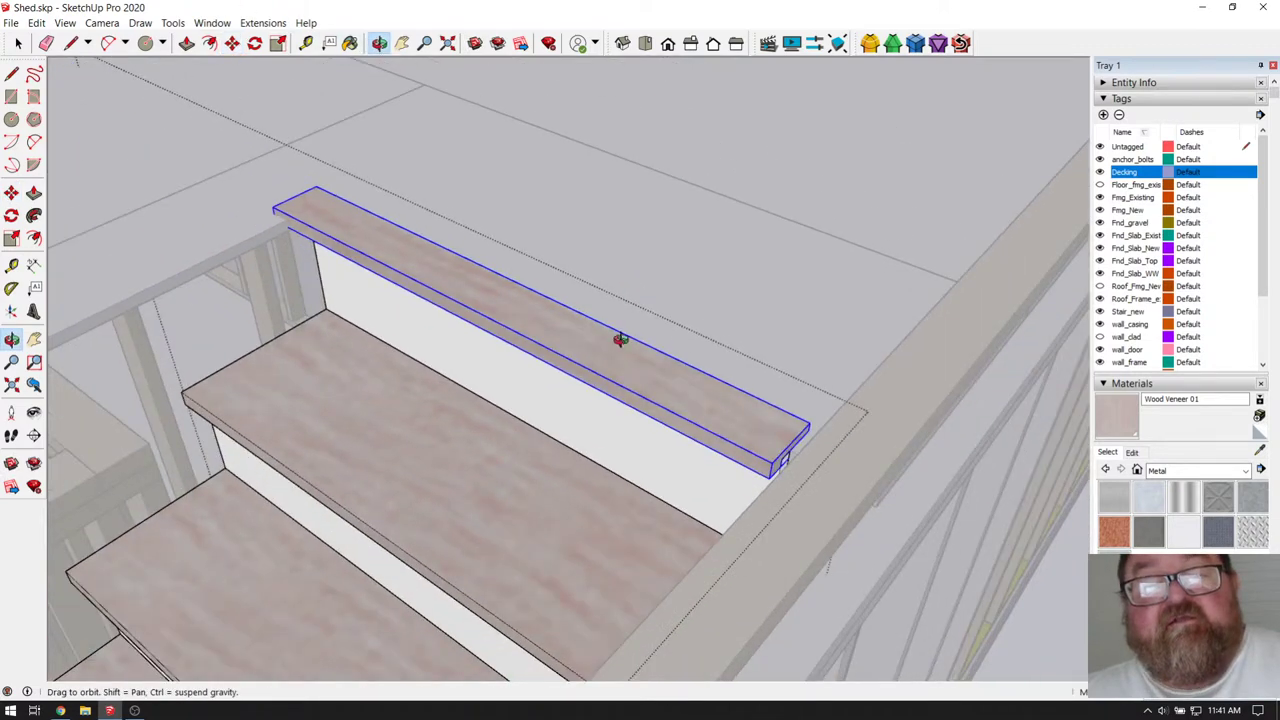
left_click_drag(621, 340, 549, 393)
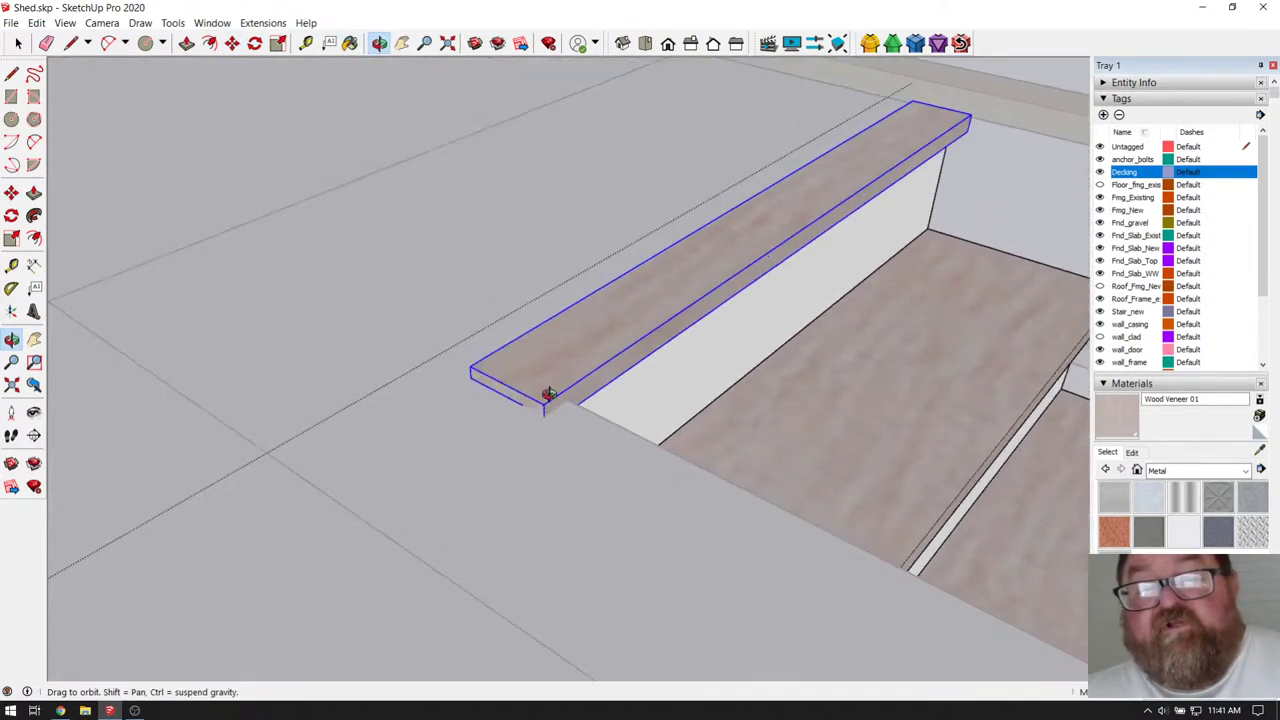
scroll(549, 393, "up", 3)
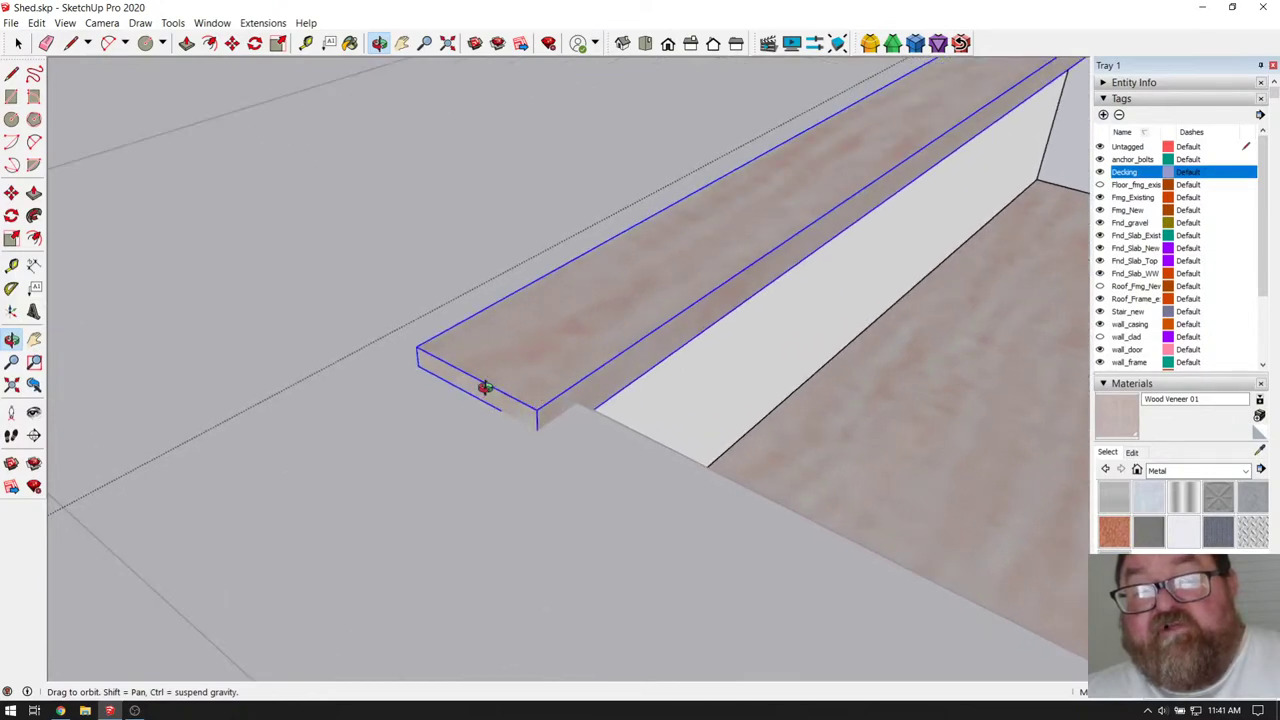
scroll(331, 349, "down", 5)
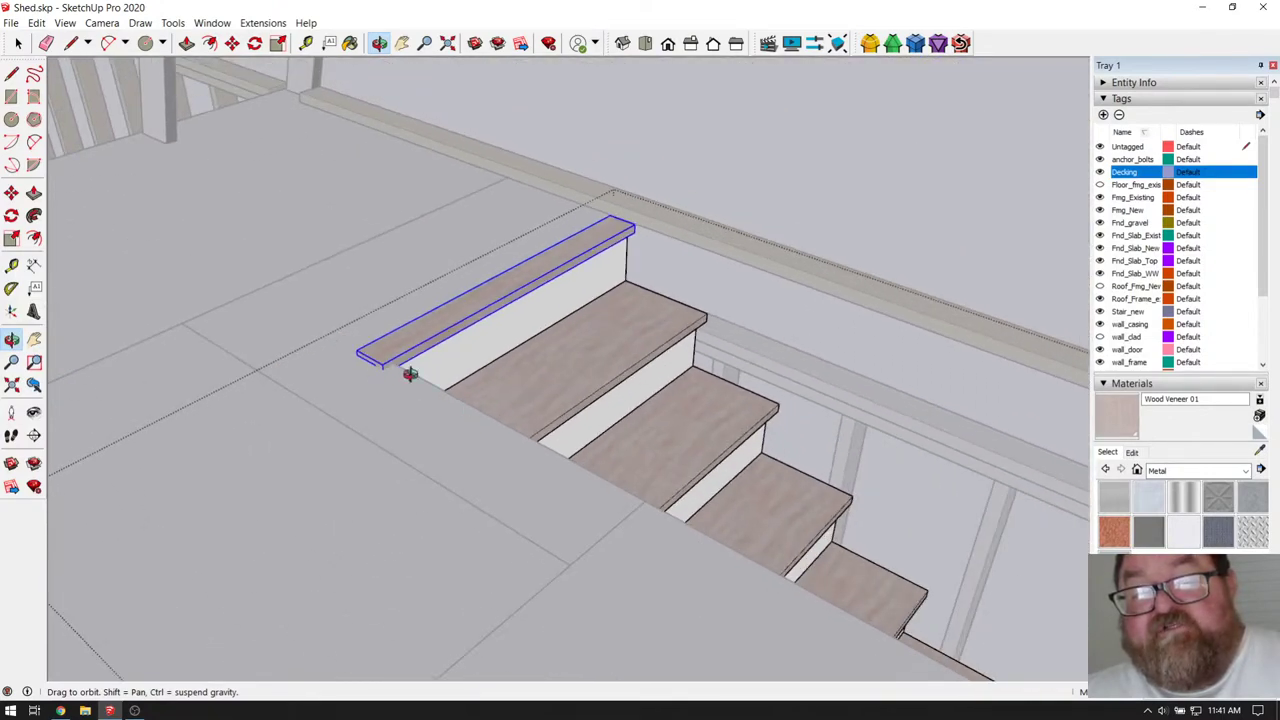
scroll(394, 364, "down", 2)
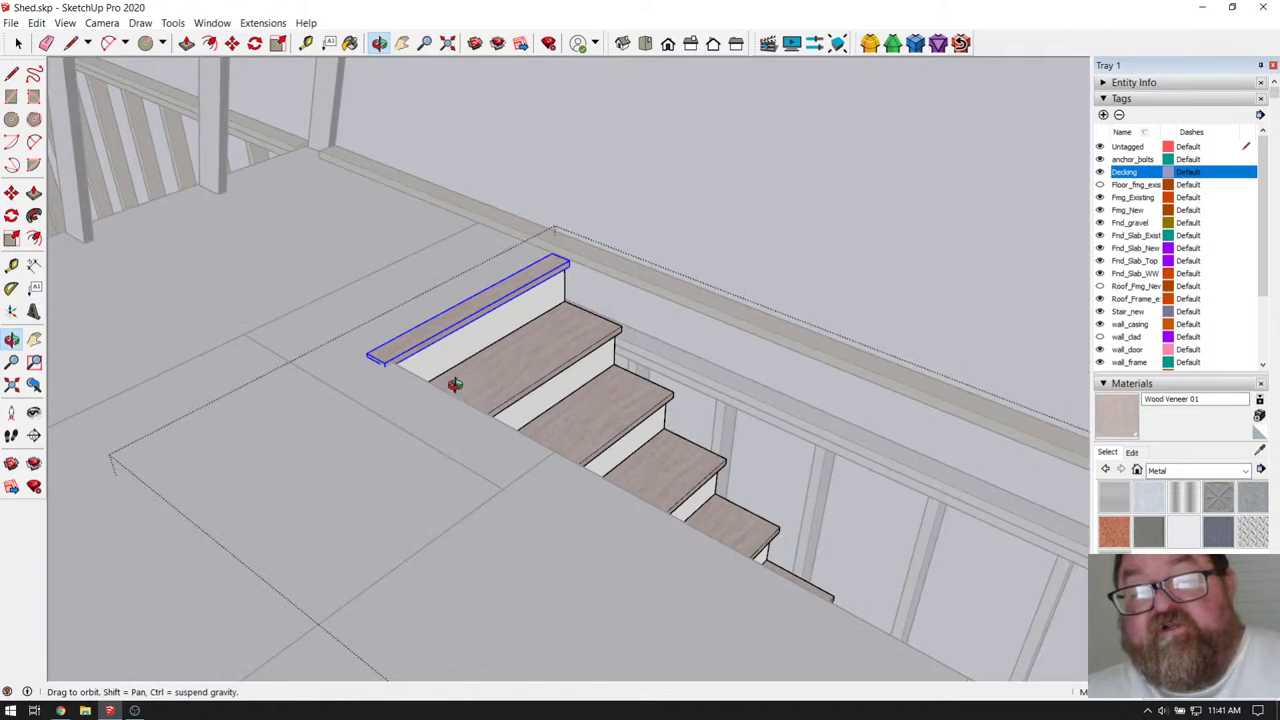
scroll(384, 360, "up", 2)
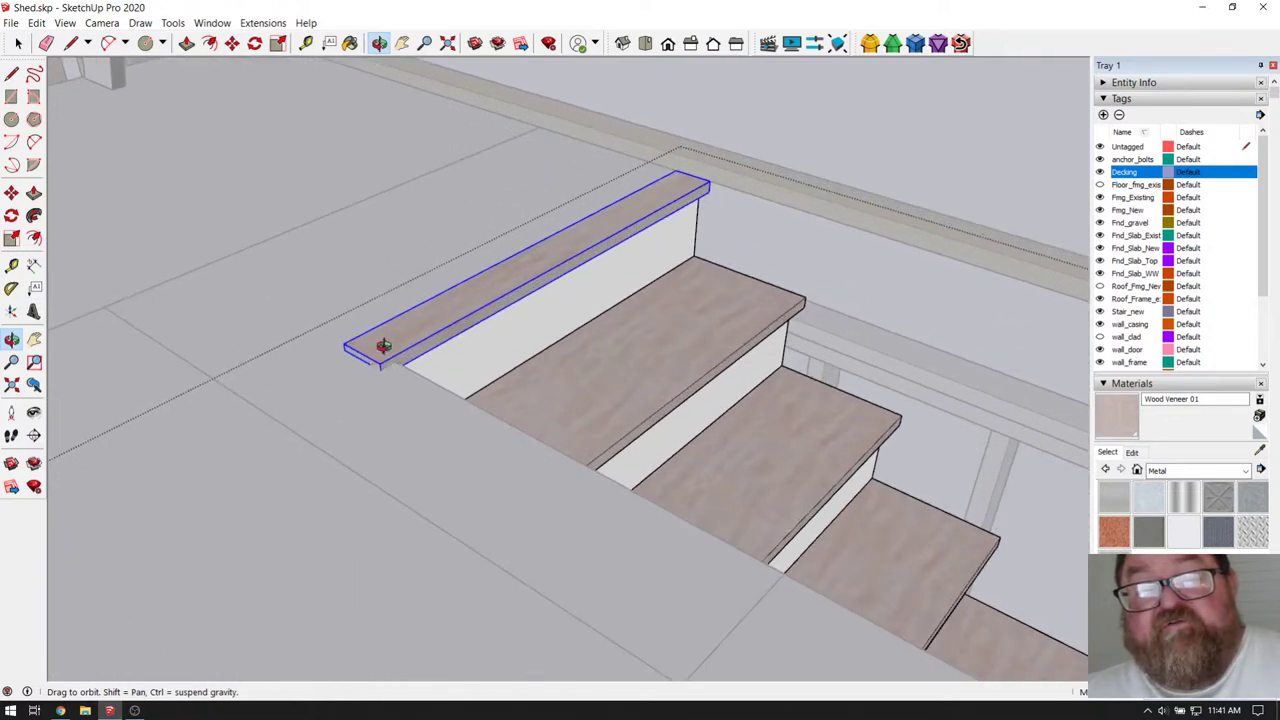
scroll(370, 345, "down", 5)
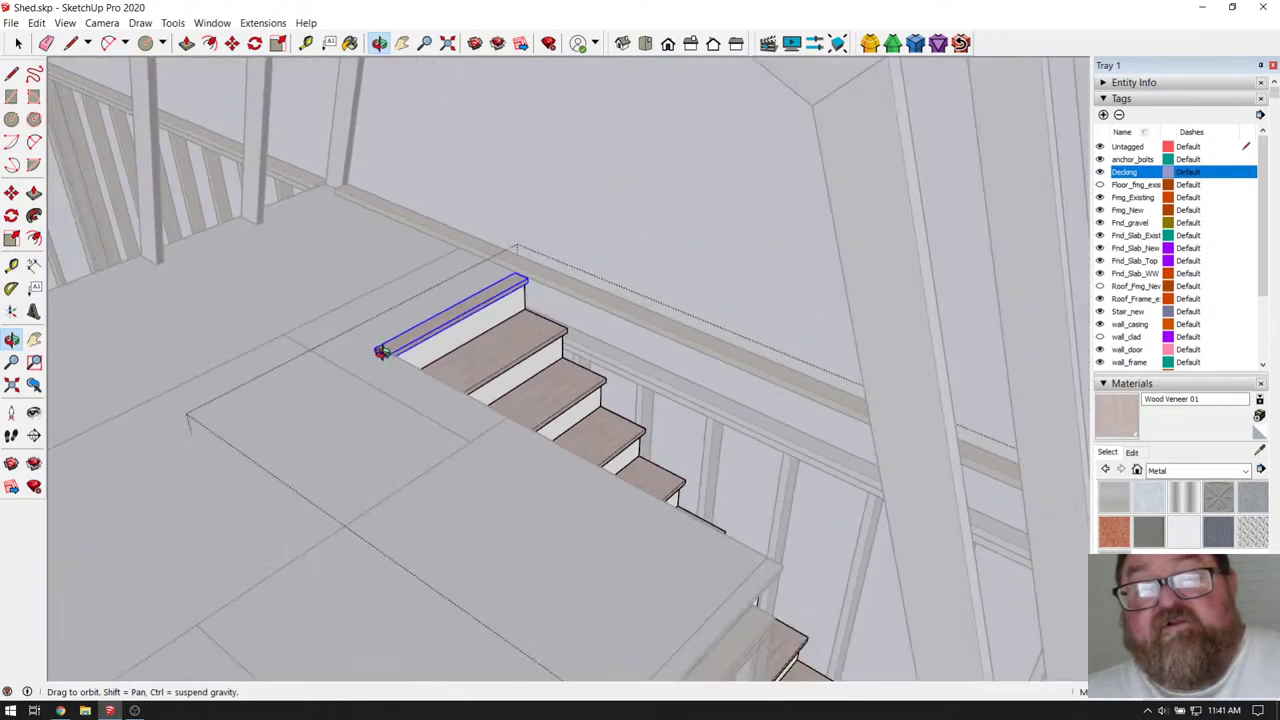
left_click_drag(480, 441, 678, 543)
scroll(356, 331, "up", 6)
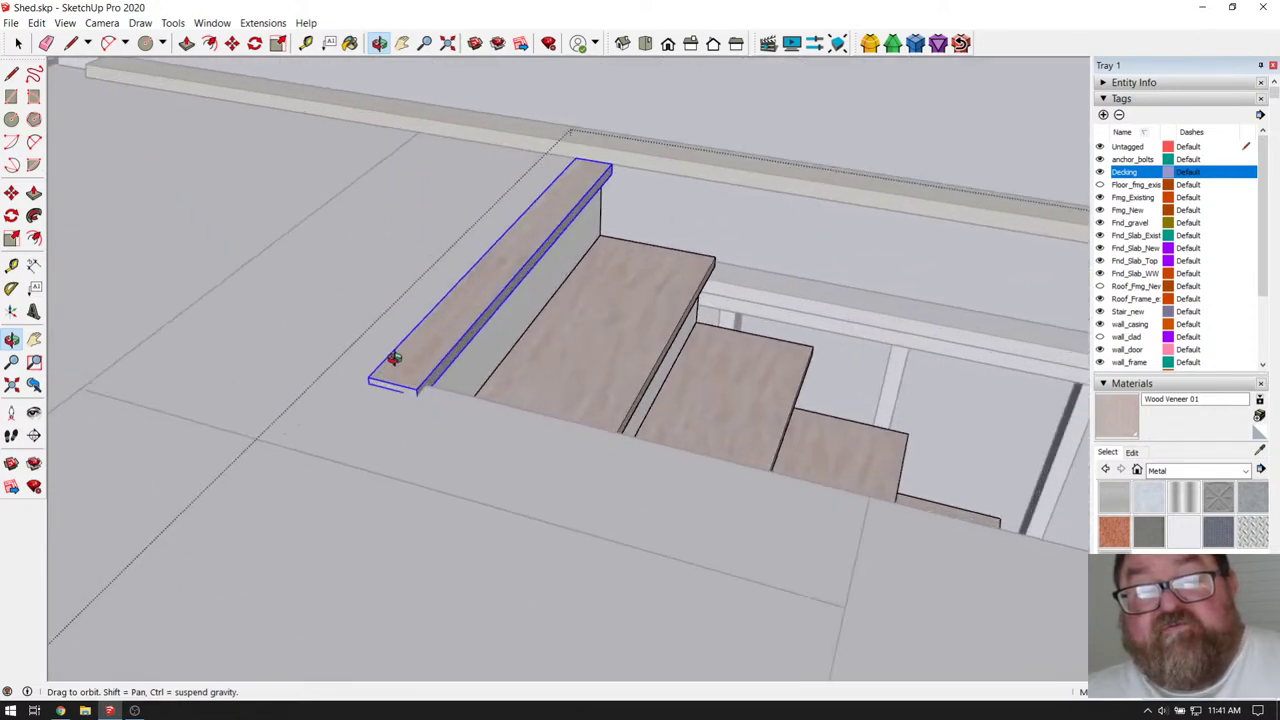
- Open the nosing board group and Push/Pull its end face back
key("space")
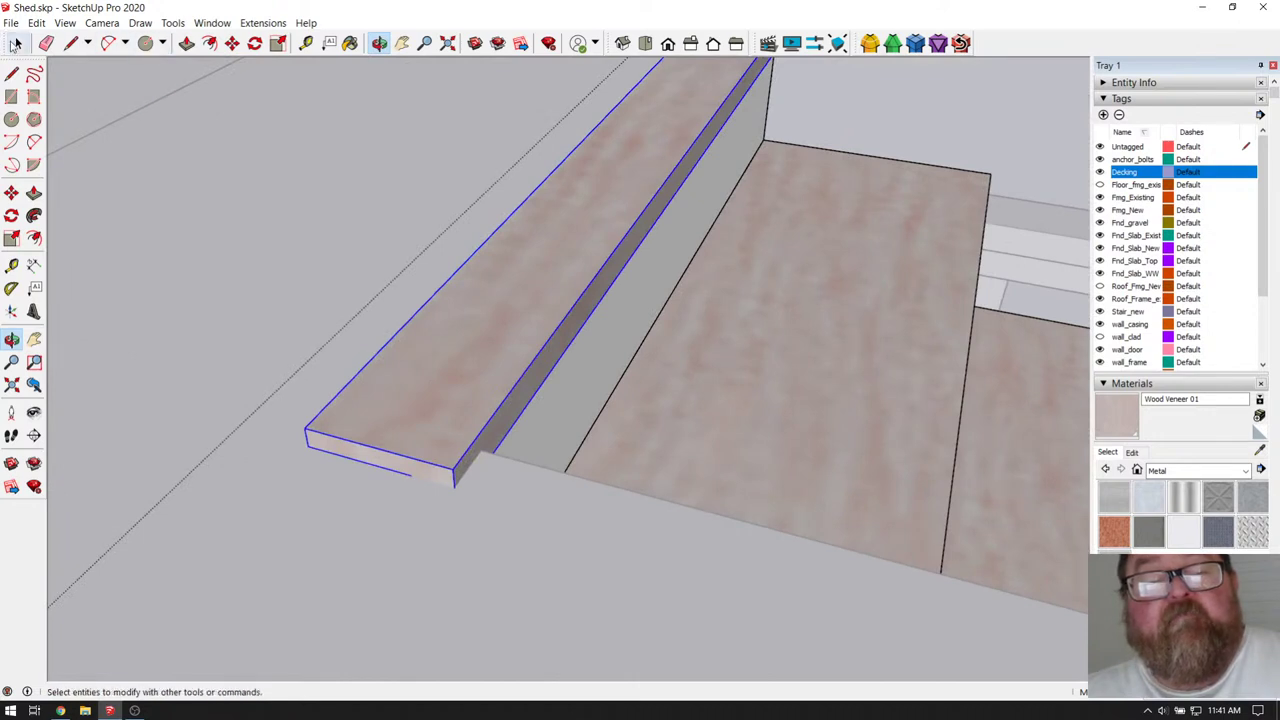
double_click(420, 312)
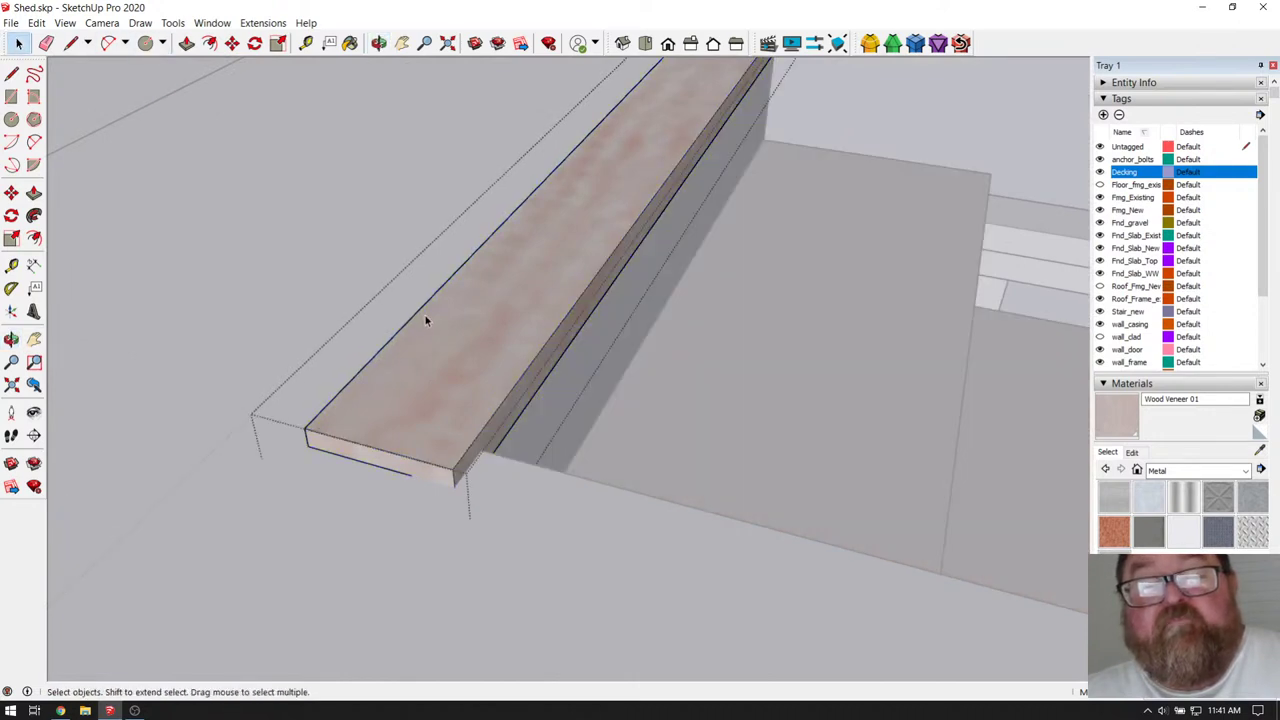
key("p")
left_click(340, 455)
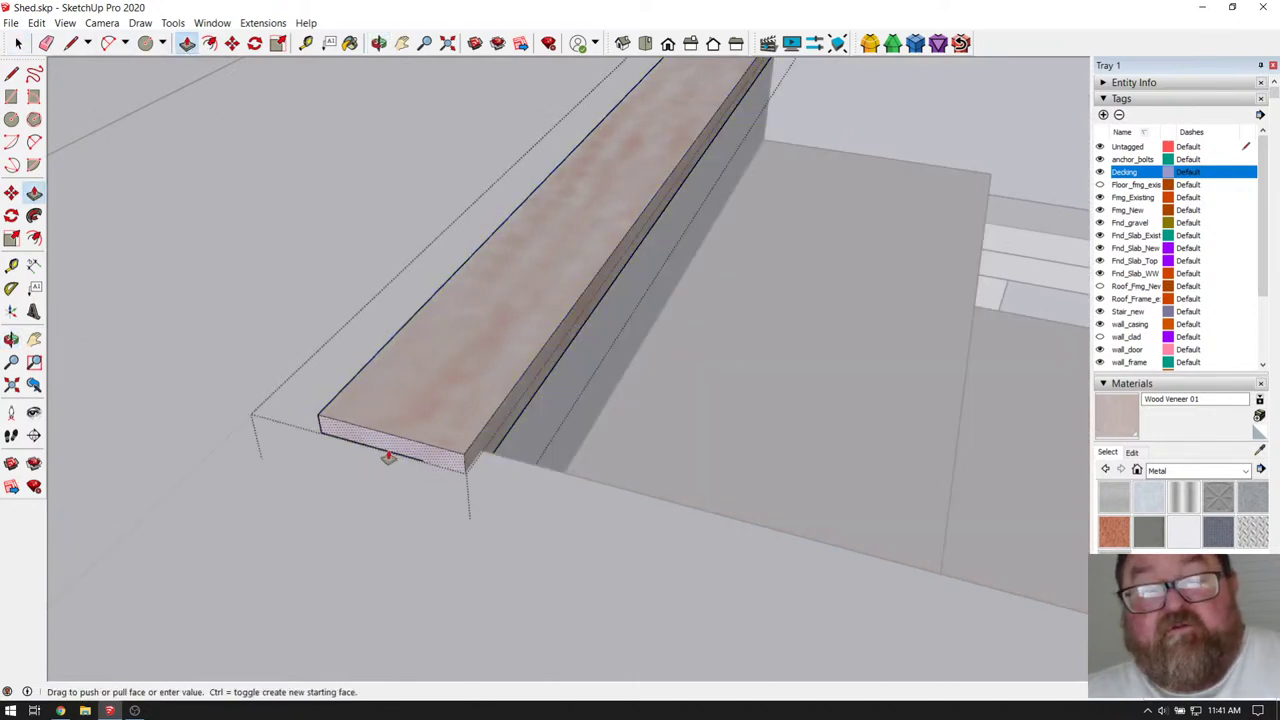
left_click(481, 455)
left_click(461, 445)
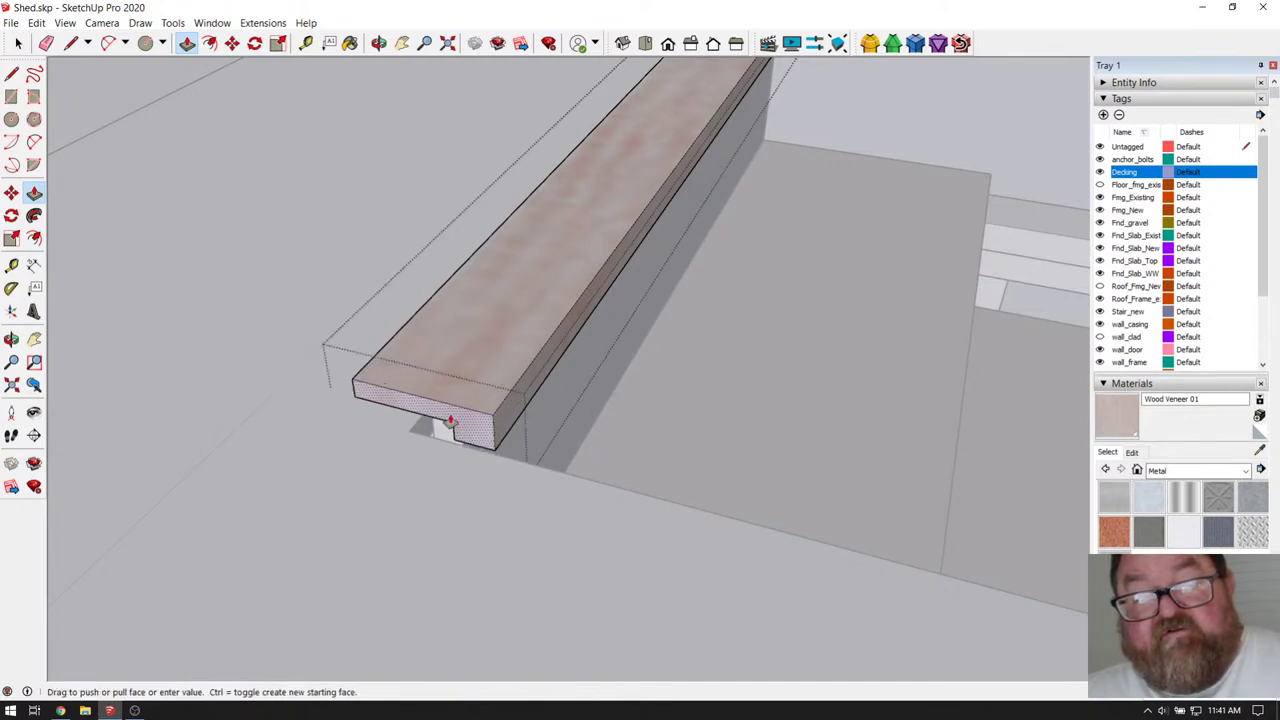
left_click(452, 424)
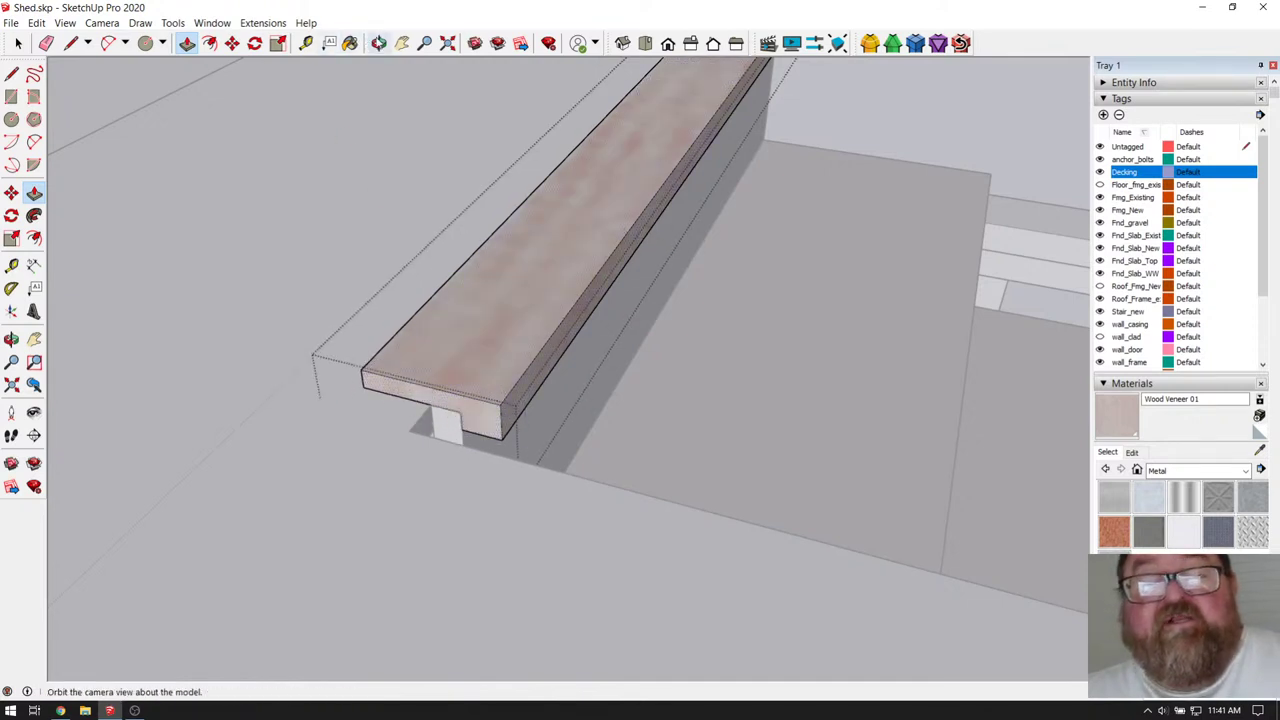
- Orbit to the board and post, then push the end face further inward to trim it
left_click(11, 339)
scroll(429, 386, "up", 5)
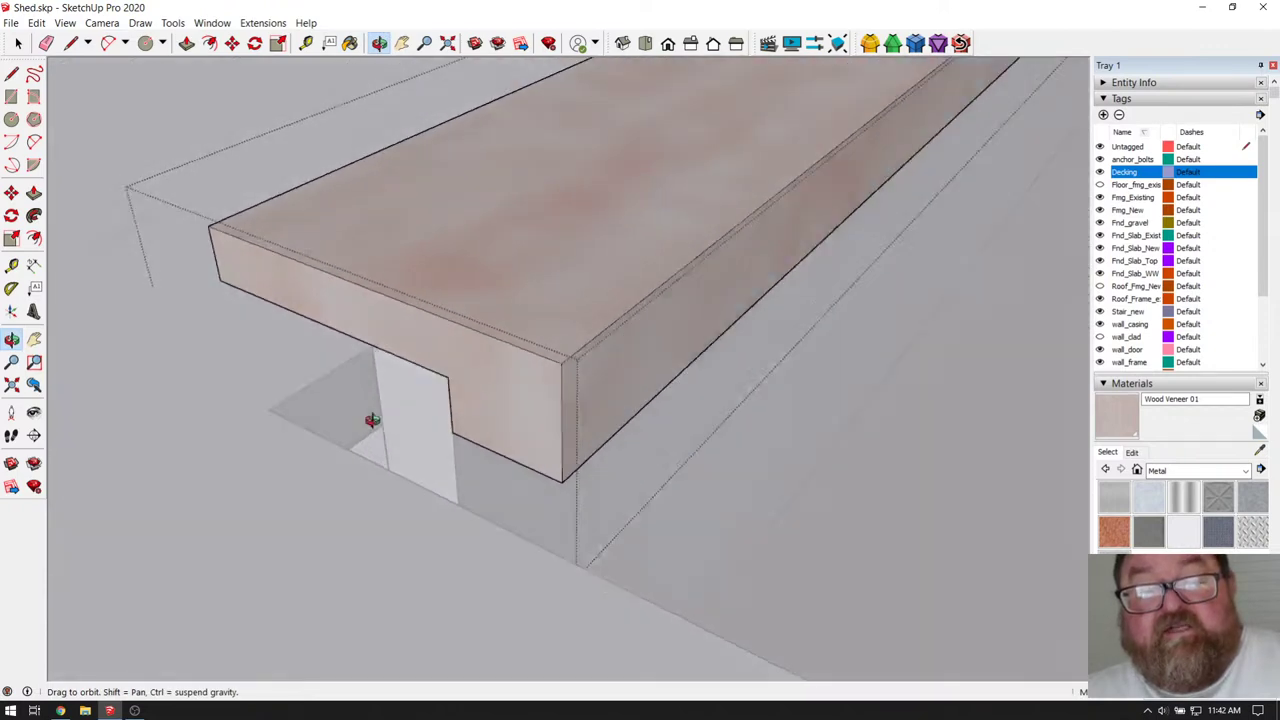
left_click_drag(371, 420, 318, 384)
left_click(186, 43)
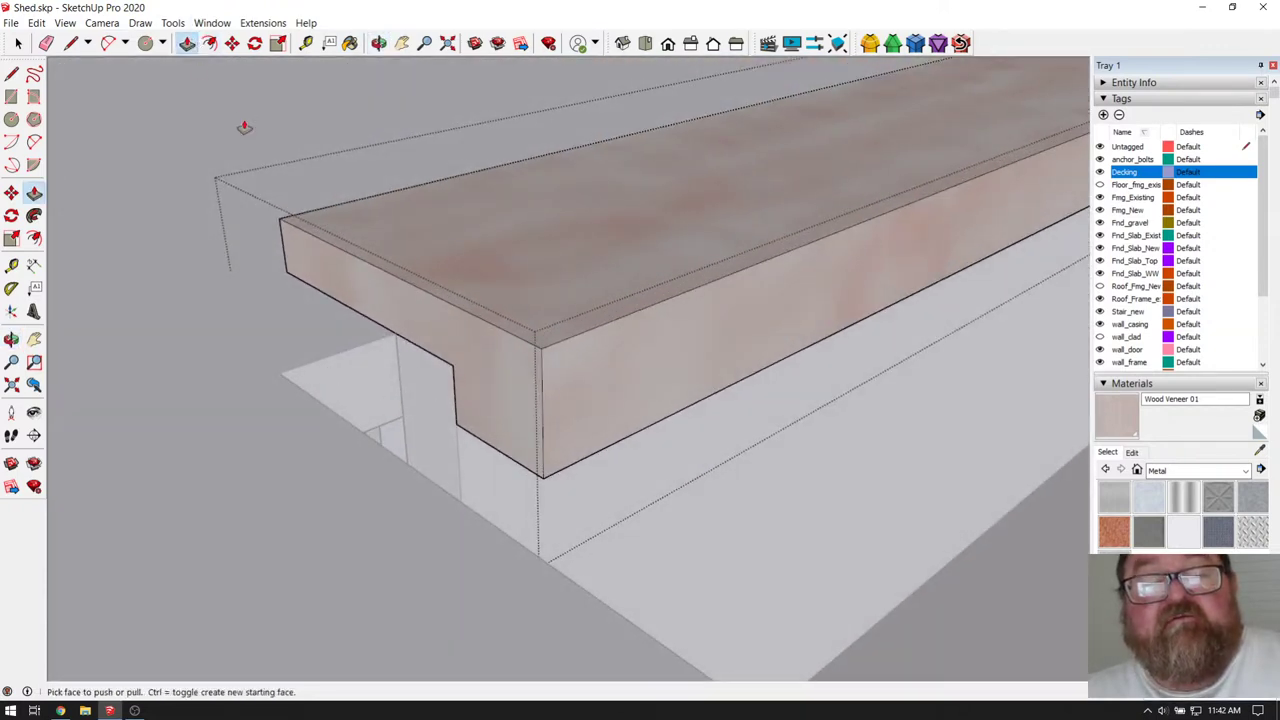
left_click_drag(380, 329, 434, 380)
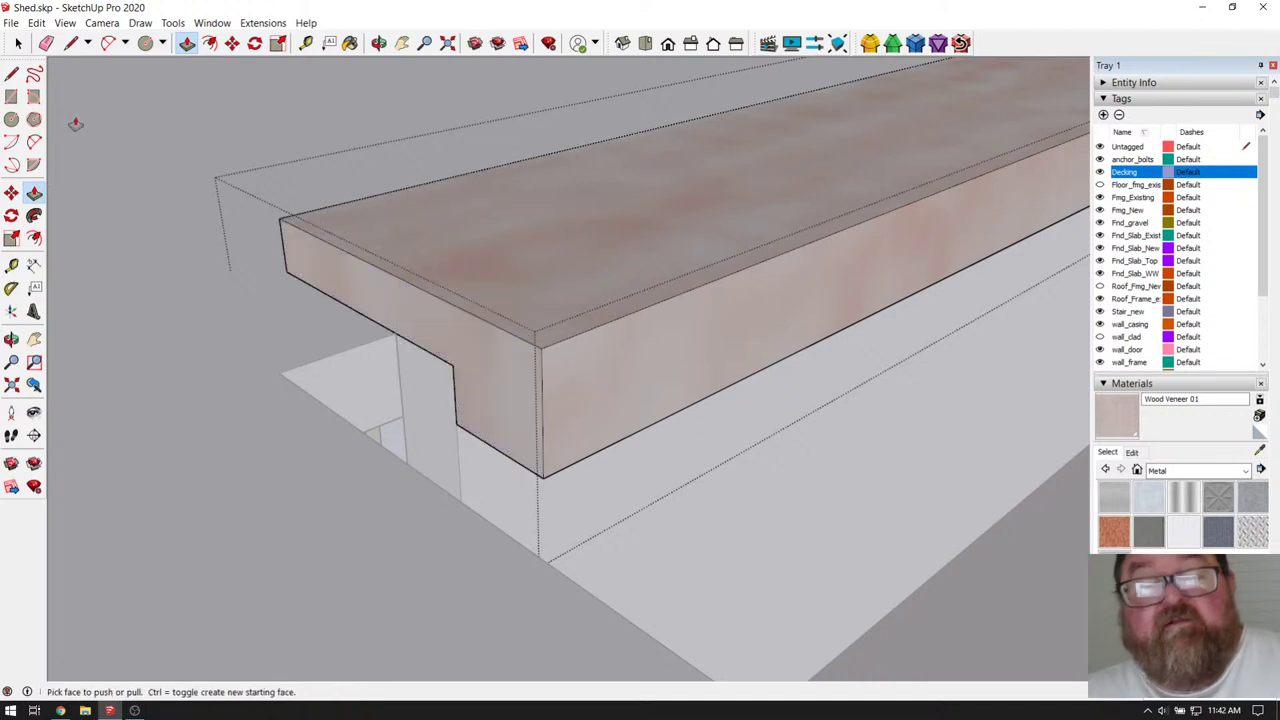
left_click(17, 43)
middle_click_drag(290, 280, 404, 350)
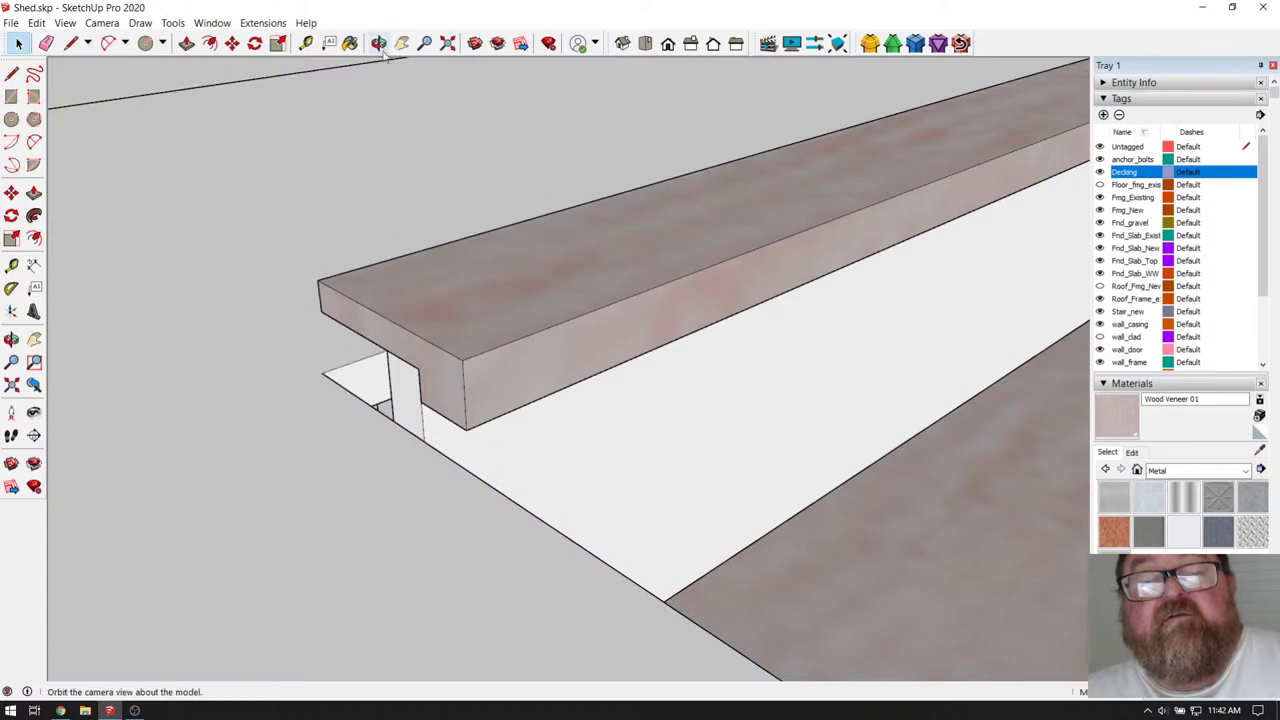
left_click(379, 43)
- Orbit to the stair gable and select the staircase group inside the shed frame
left_click_drag(443, 209, 549, 320)
left_click_drag(447, 301, 742, 378)
scroll(469, 326, "up", 4)
scroll(583, 282, "up", 8)
left_click_drag(725, 415, 657, 438)
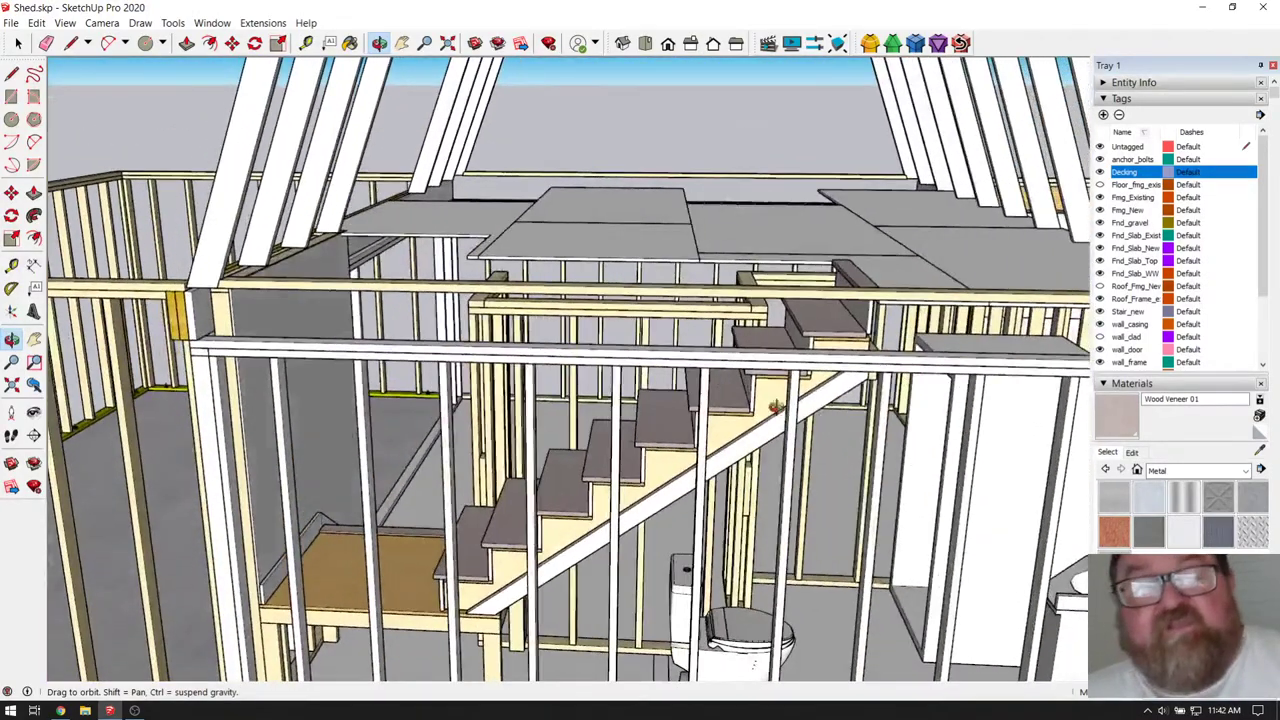
key("space")
left_click(677, 447)
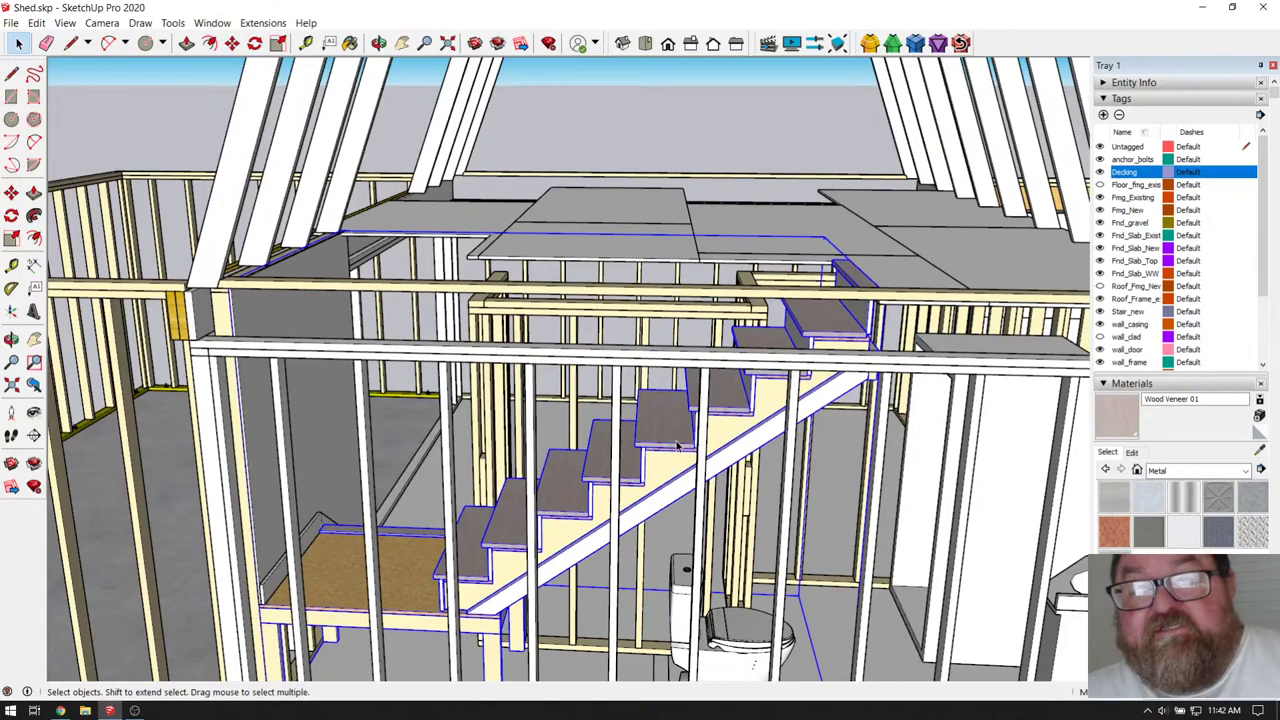
scroll(674, 443, "down", 4)
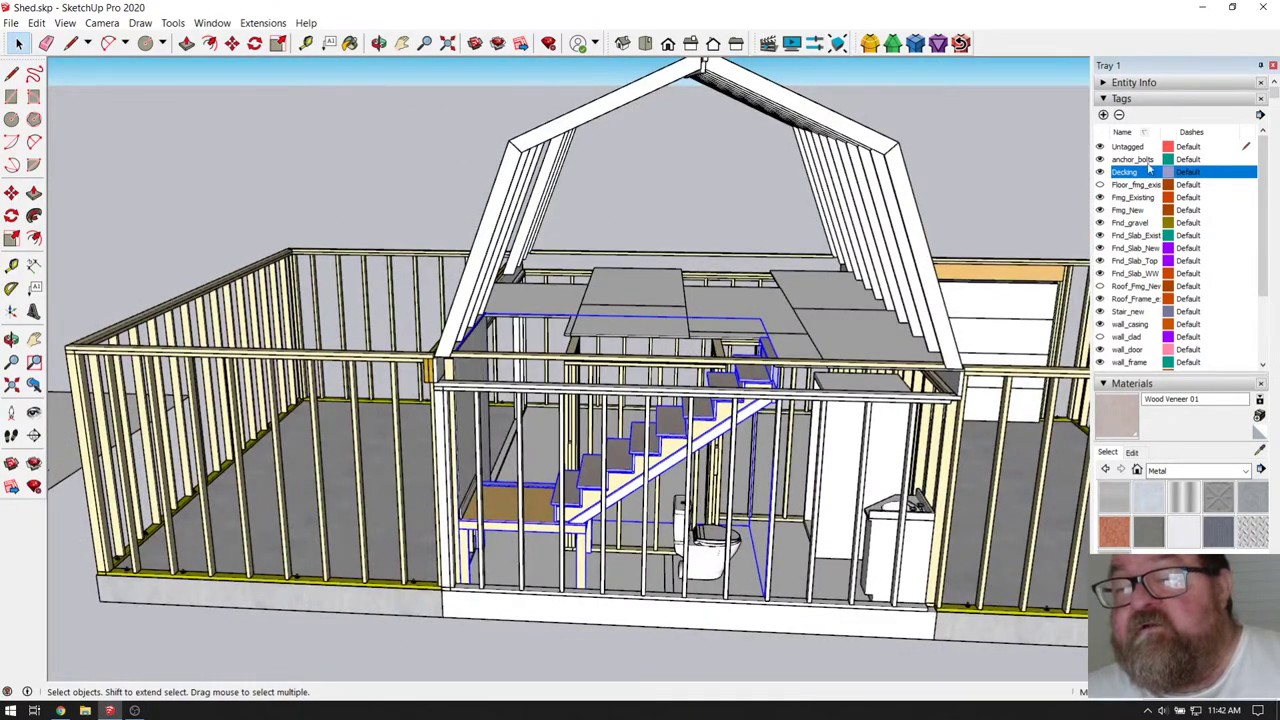
- Set the staircase group's tag to Stair_new in Entity Info, then deselect it
left_click(1108, 82)
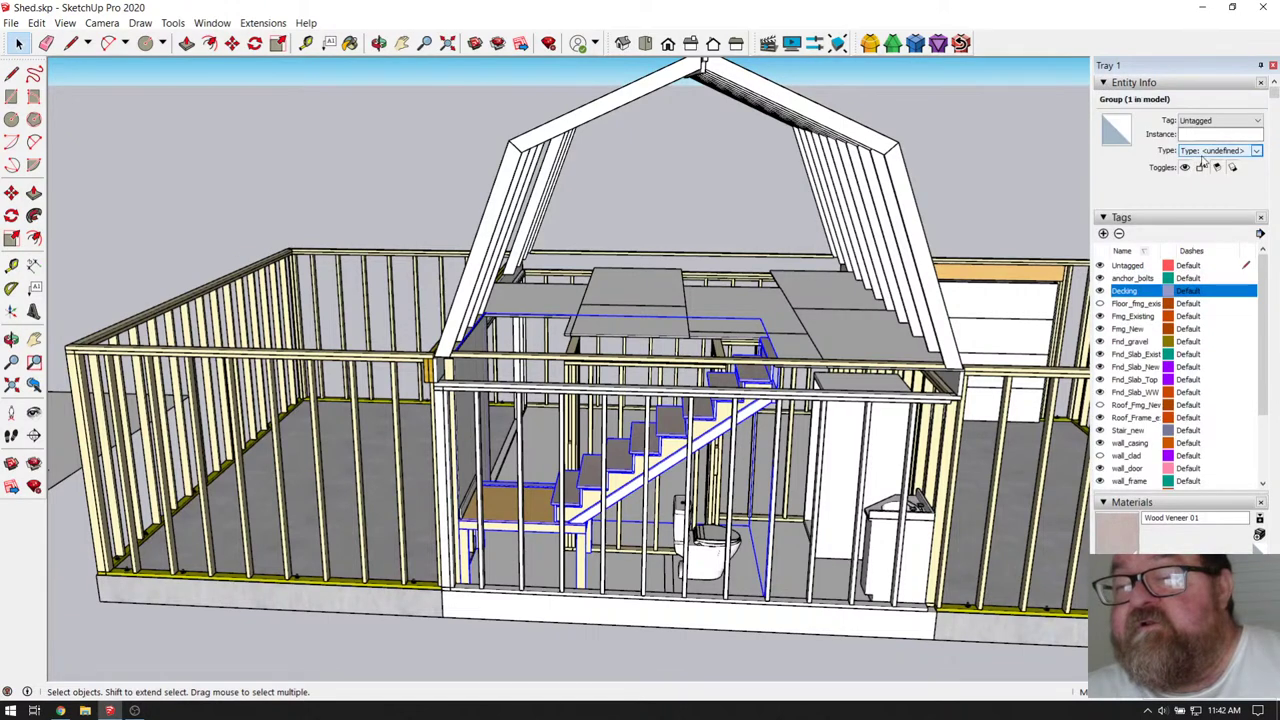
left_click(1222, 120)
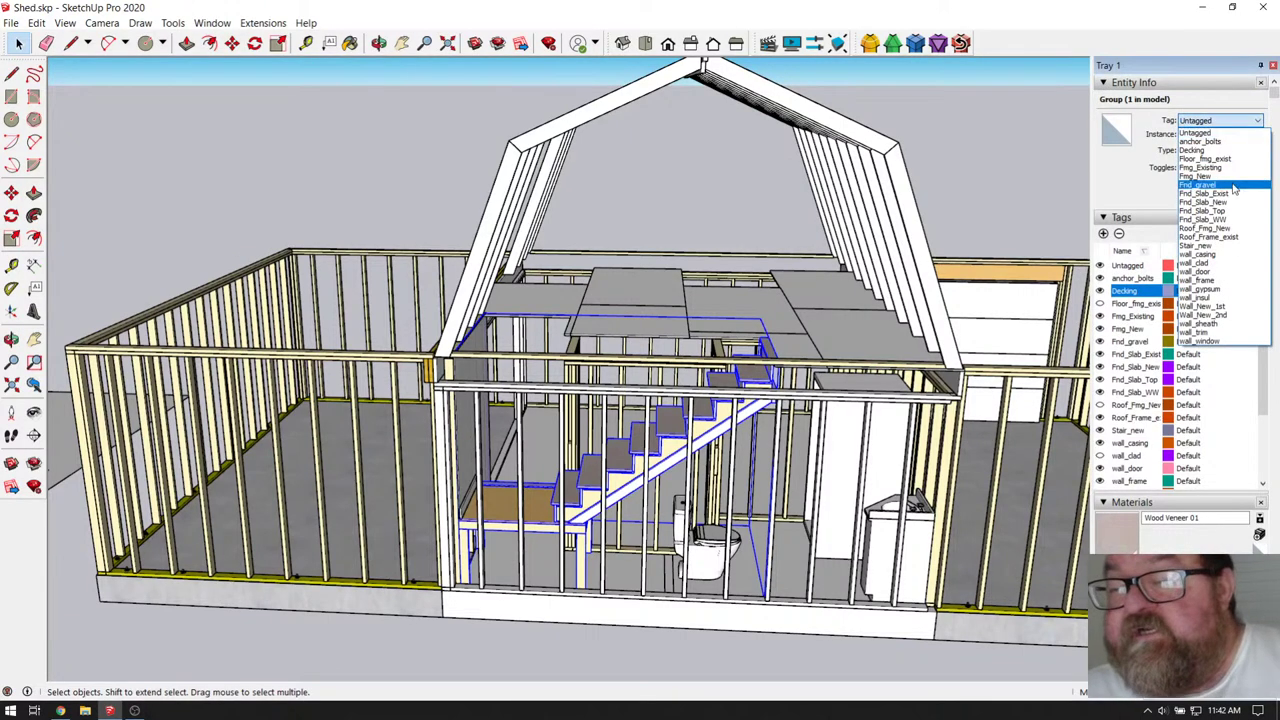
left_click(1224, 245)
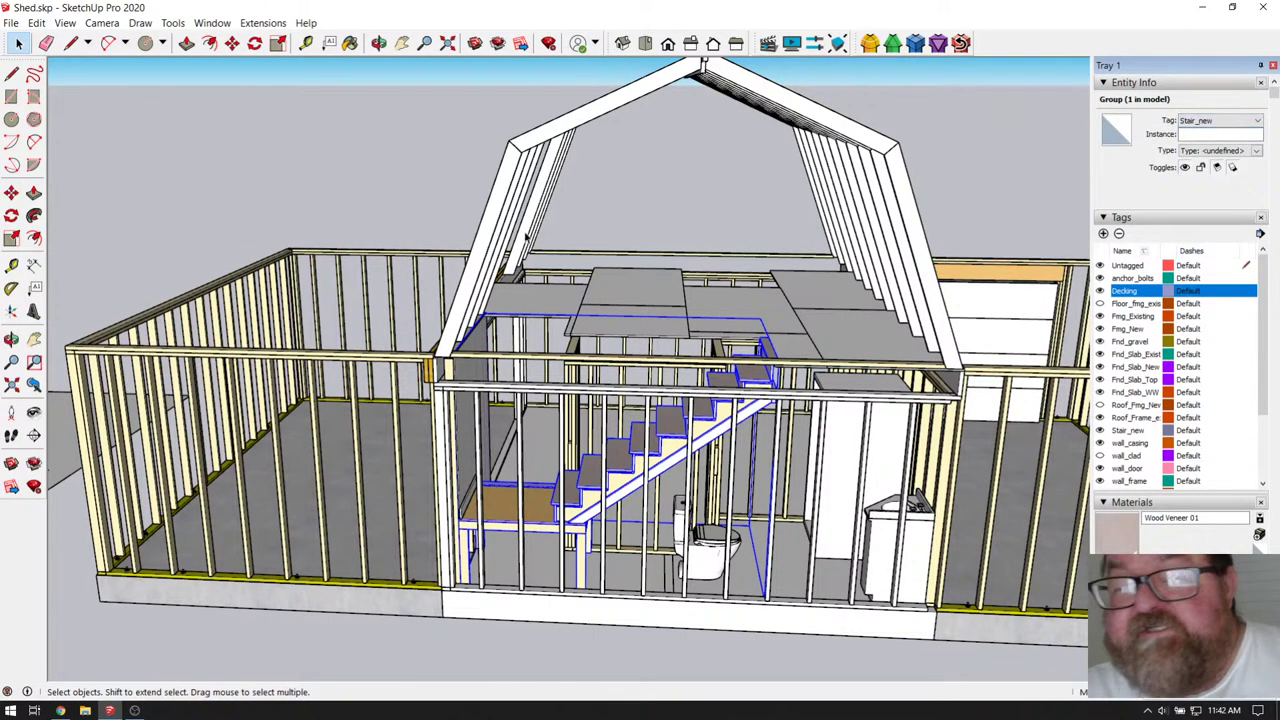
left_click(353, 165)
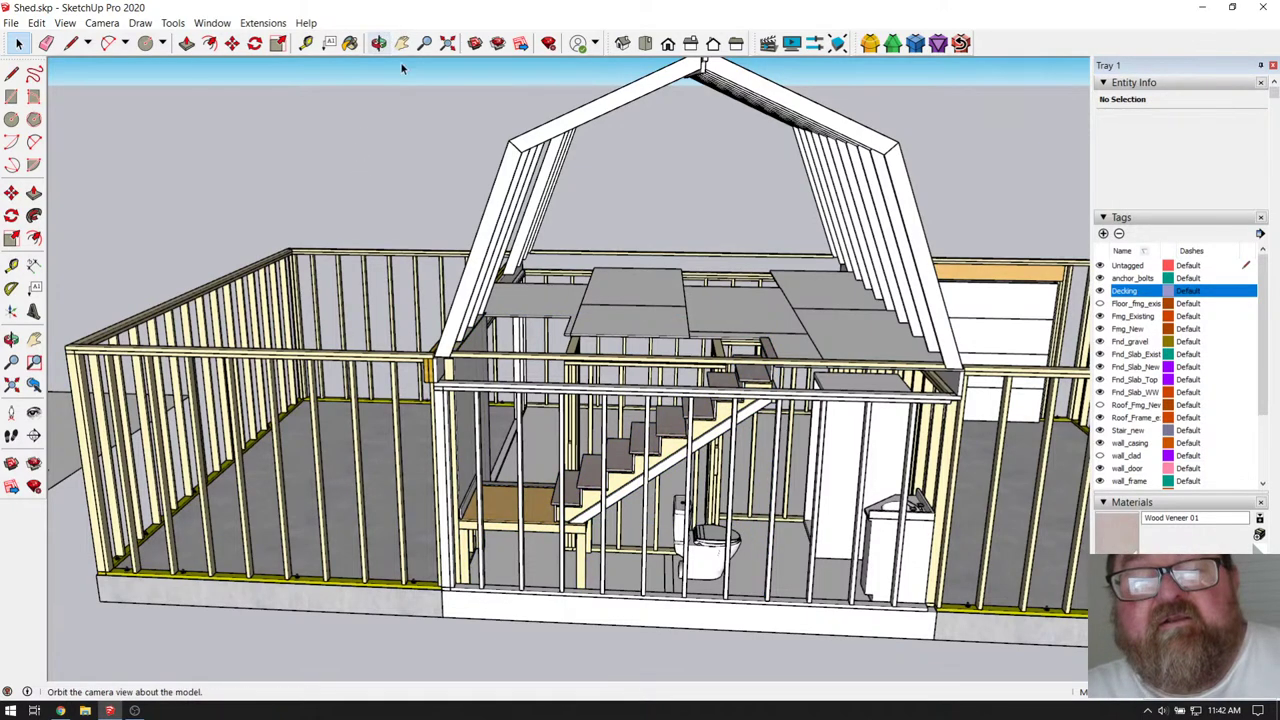
- Orbit the shed and turn on the Floor_Fmg_exis tag
left_click(378, 43)
left_click_drag(590, 312, 640, 346)
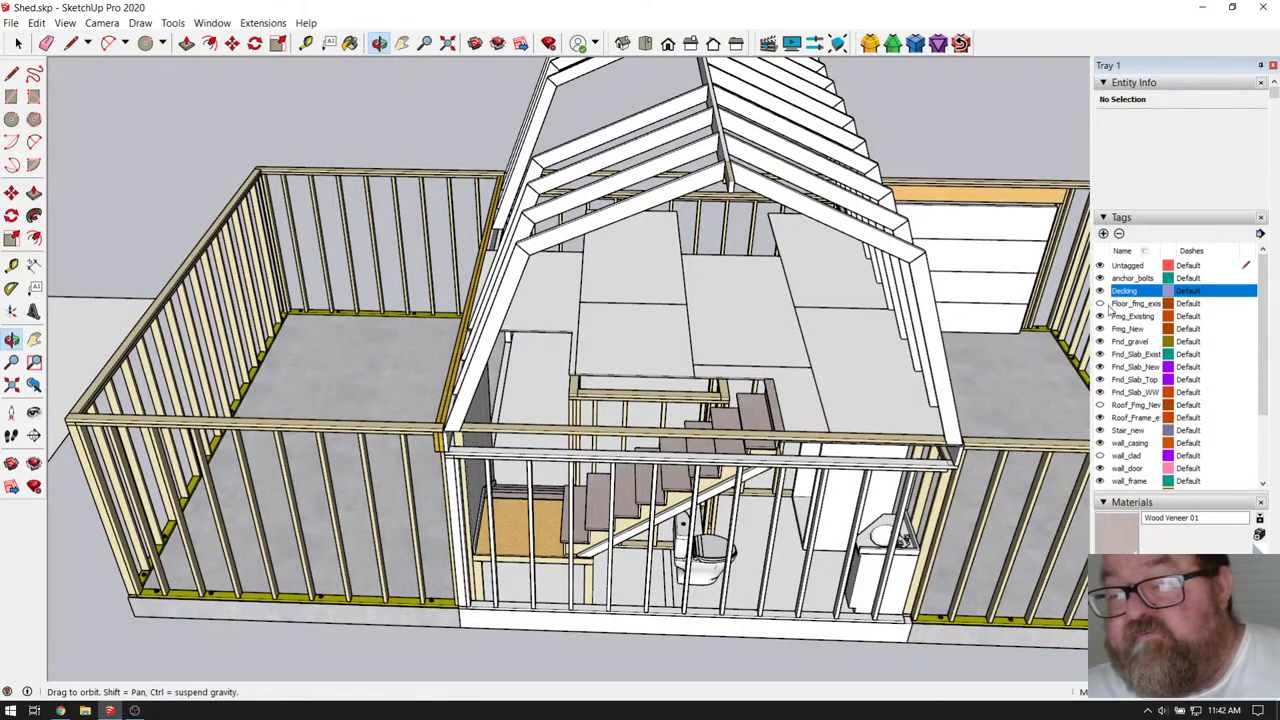
left_click_drag(787, 303, 853, 386)
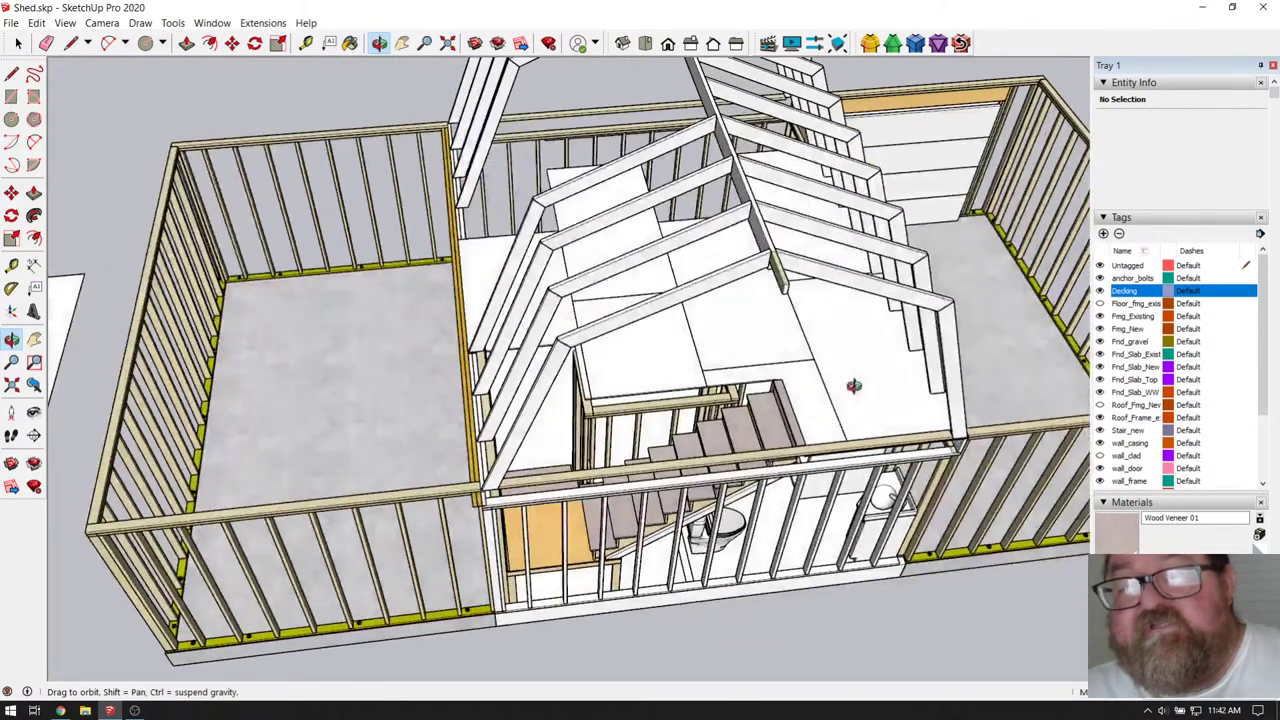
left_click_drag(779, 294, 748, 198)
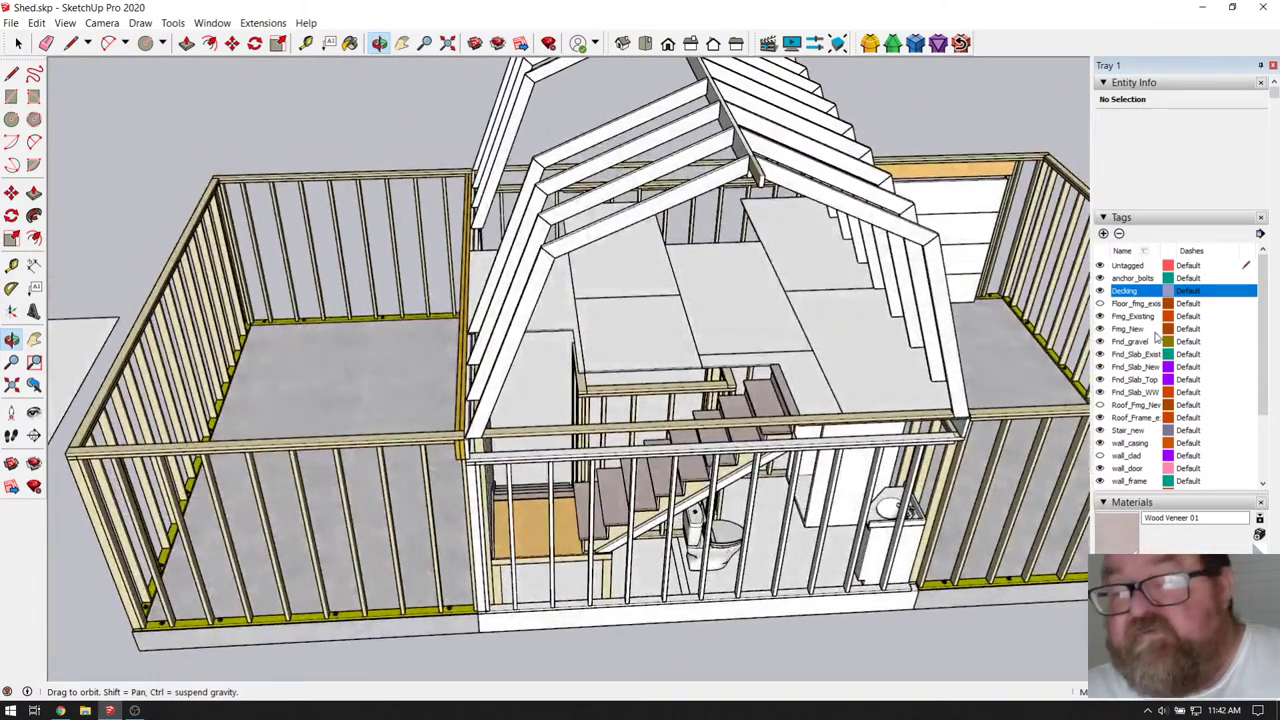
left_click(1100, 303)
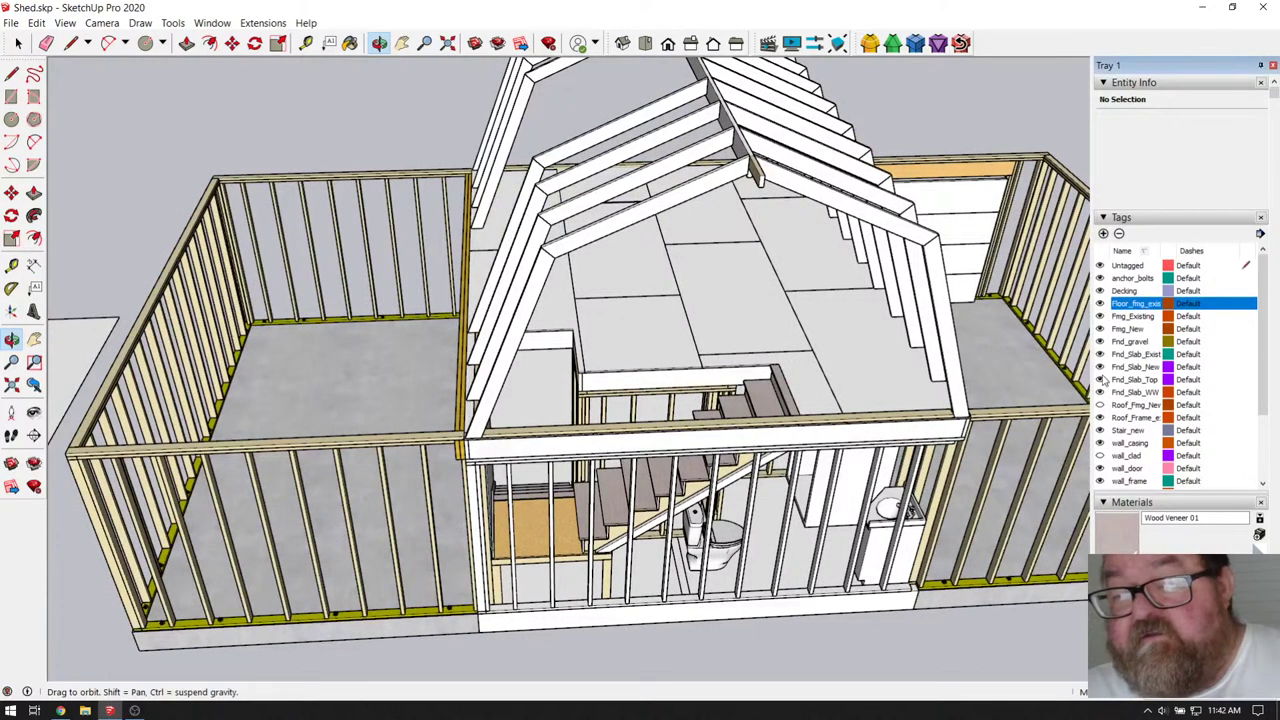
left_click(1100, 315)
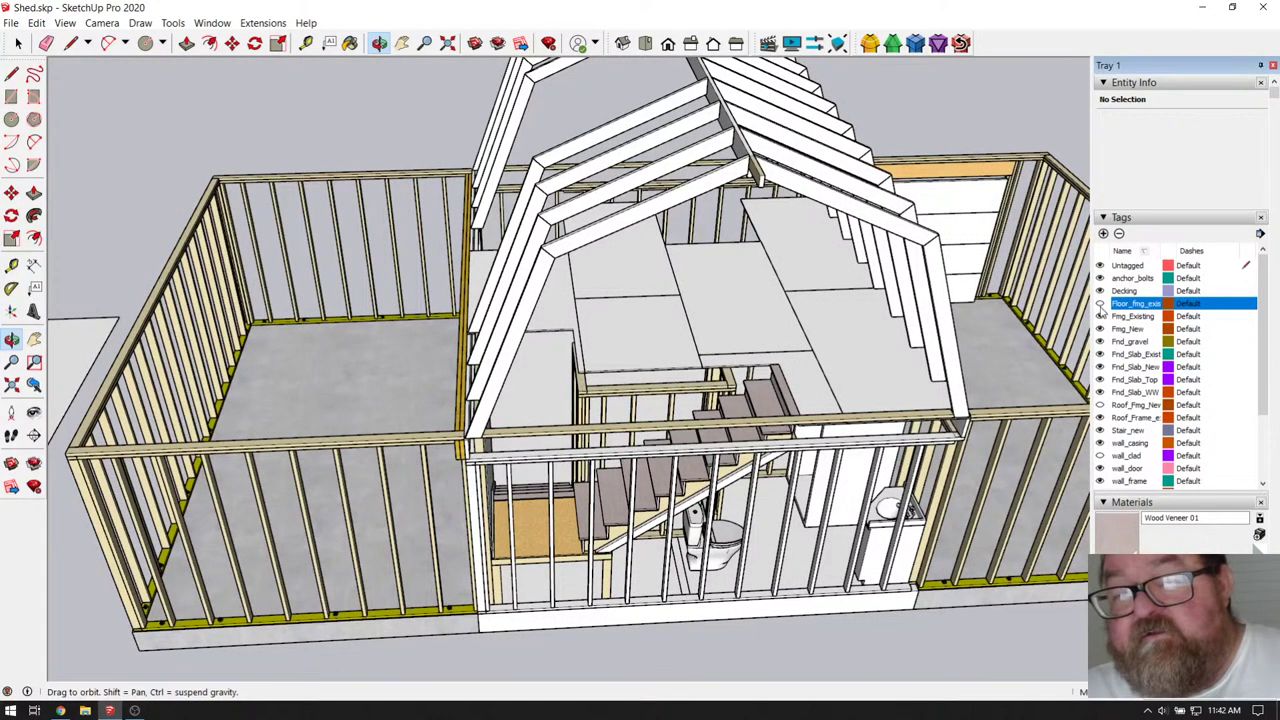
left_click(1100, 313)
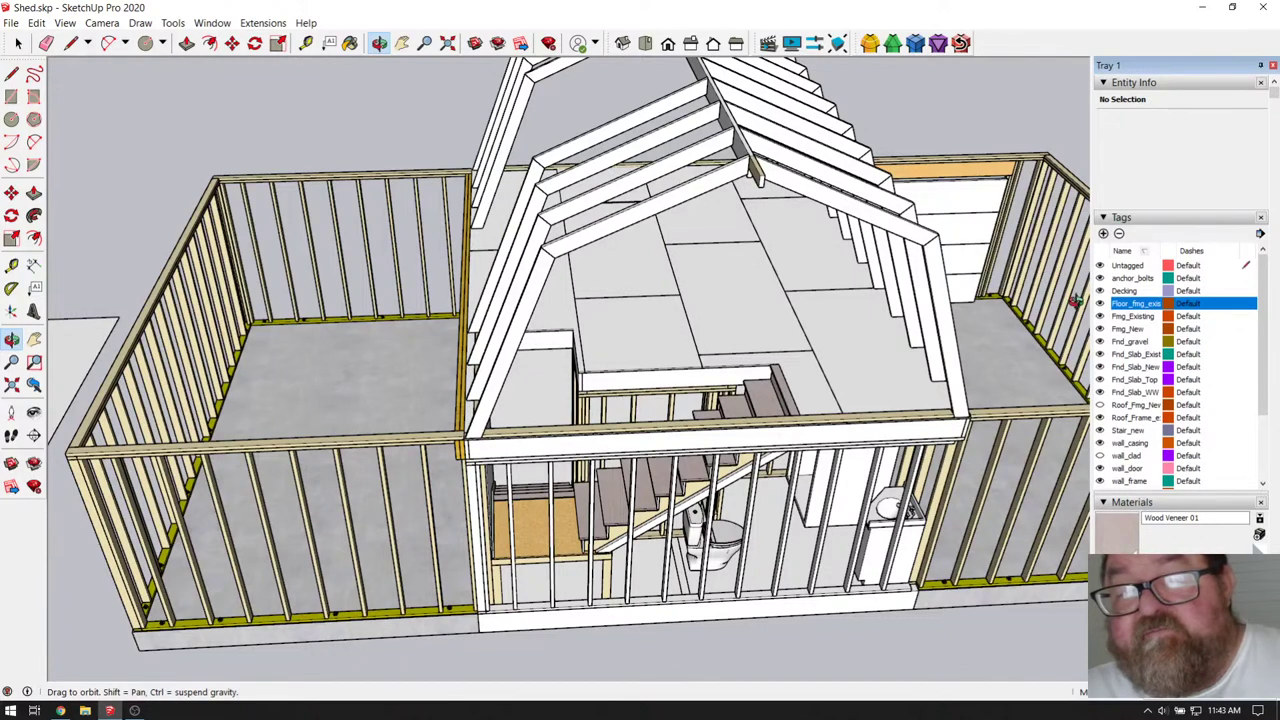
scroll(1116, 350, "down", 3)
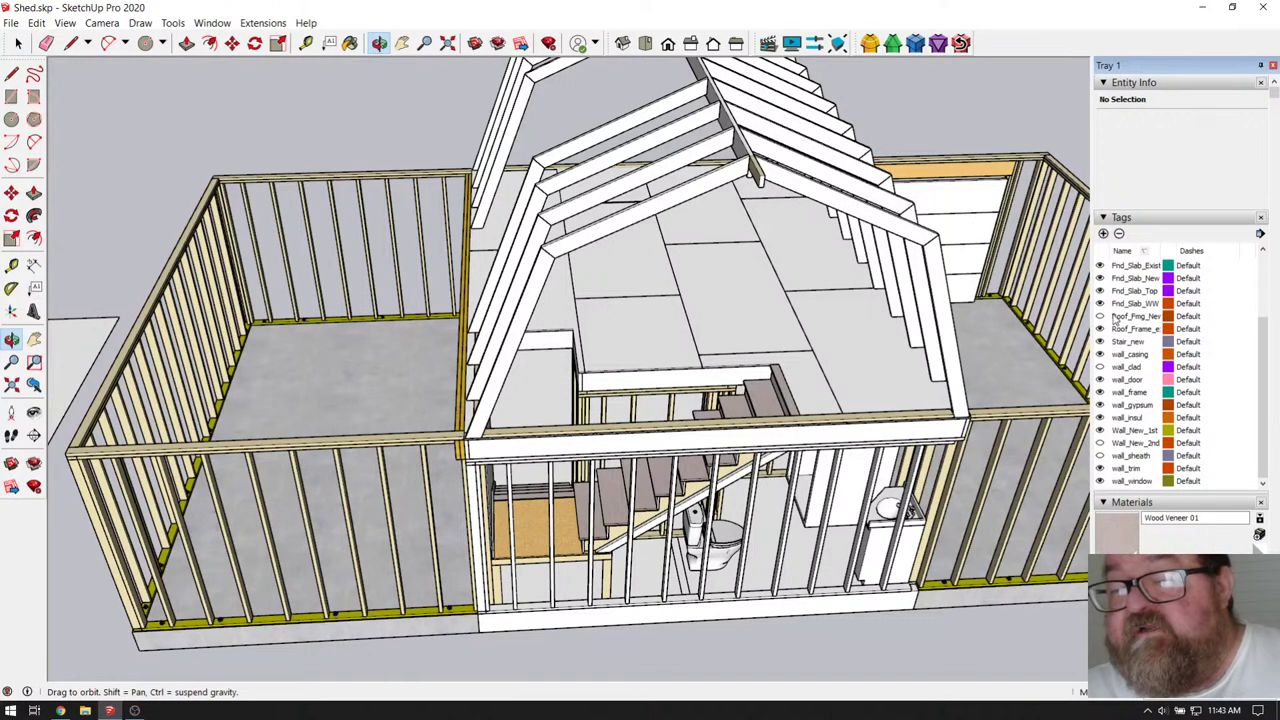
- Show the Roof_Frmg_New, wall_clad and Wall_New_2nd tags, then orbit up to a roof overview
left_click(1100, 316)
left_click(1100, 367)
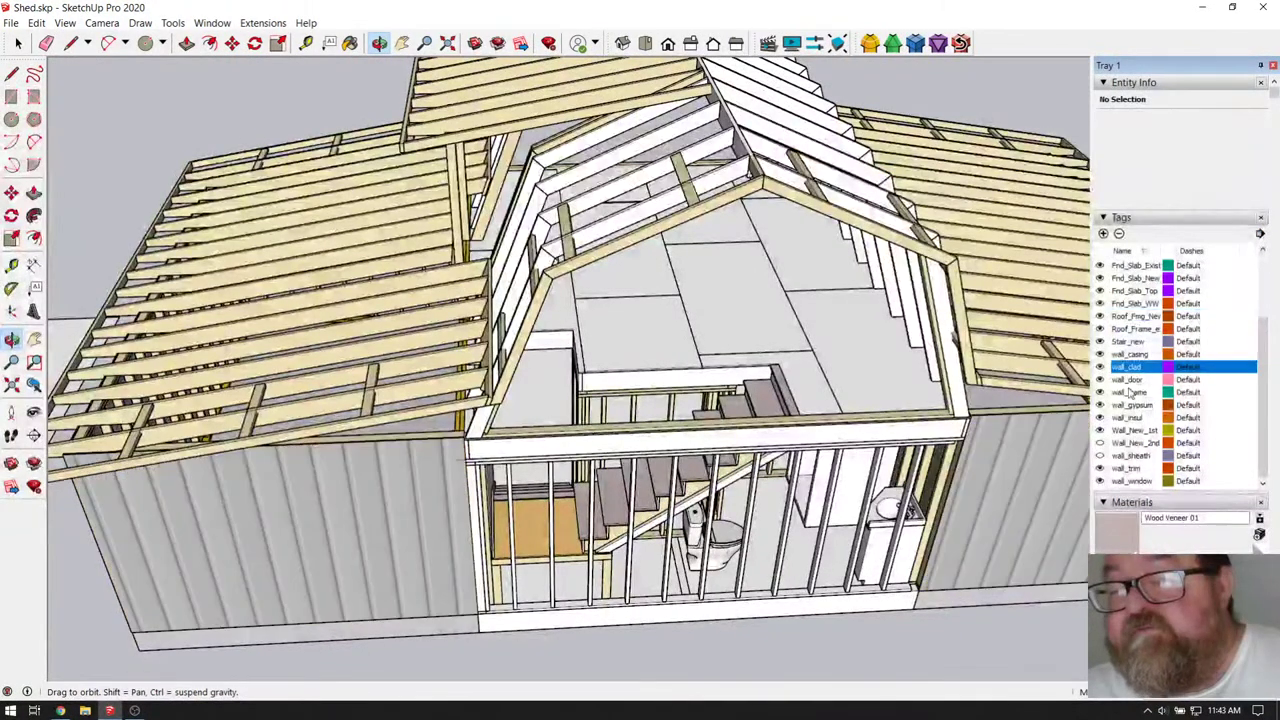
scroll(1130, 392, "down", 3)
left_click(1108, 285)
left_click(1100, 272)
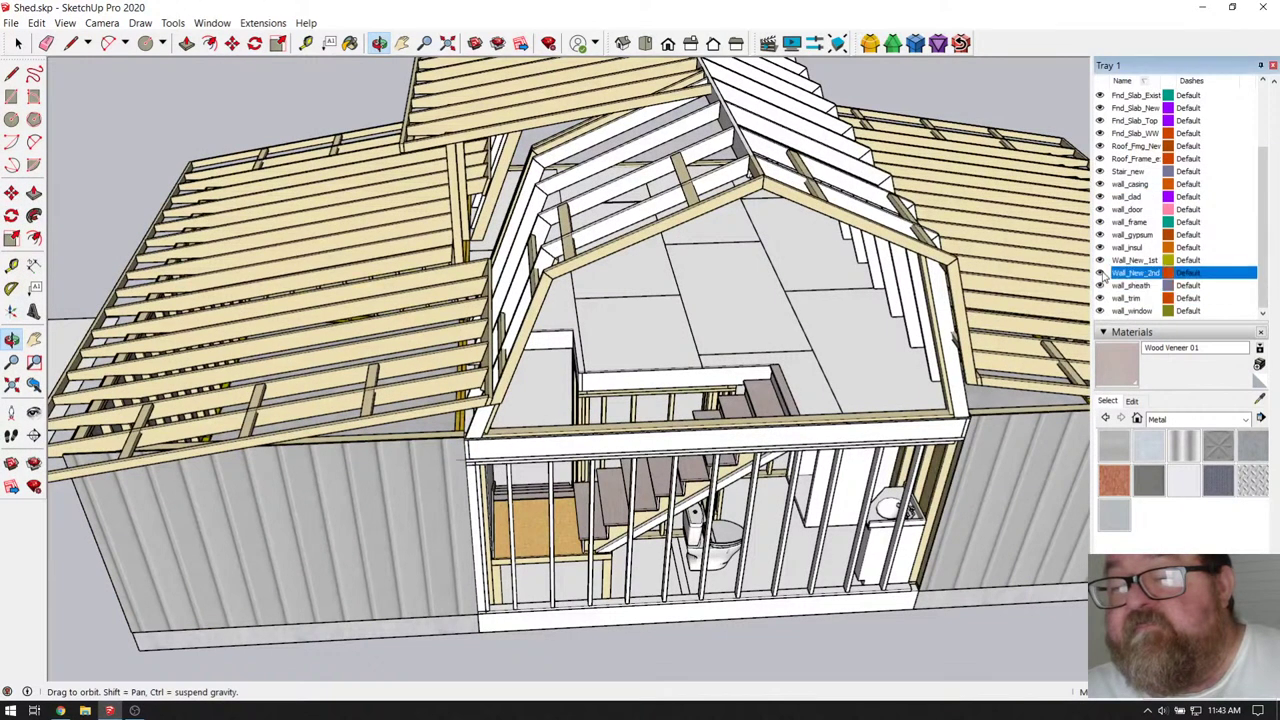
scroll(1140, 285, "up", 3)
scroll(1147, 283, "up", 3)
left_click(1135, 357)
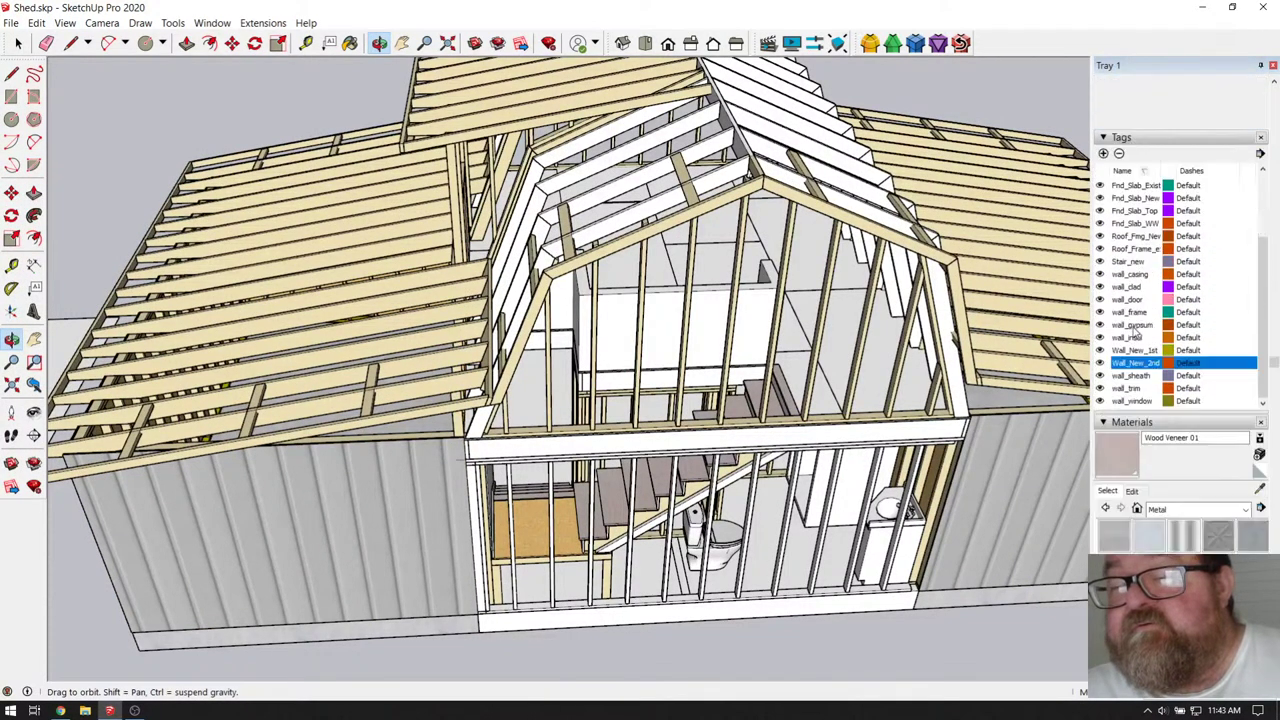
scroll(1135, 357, "down", 2)
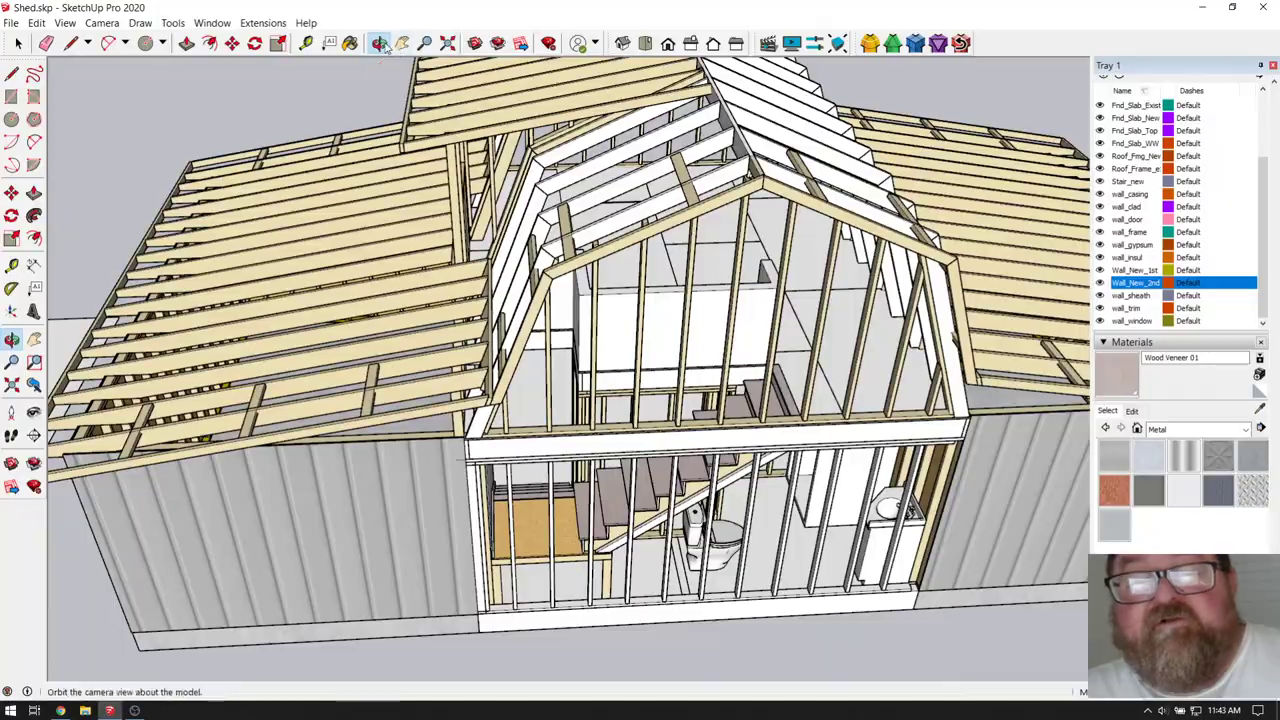
left_click_drag(398, 172, 655, 346)
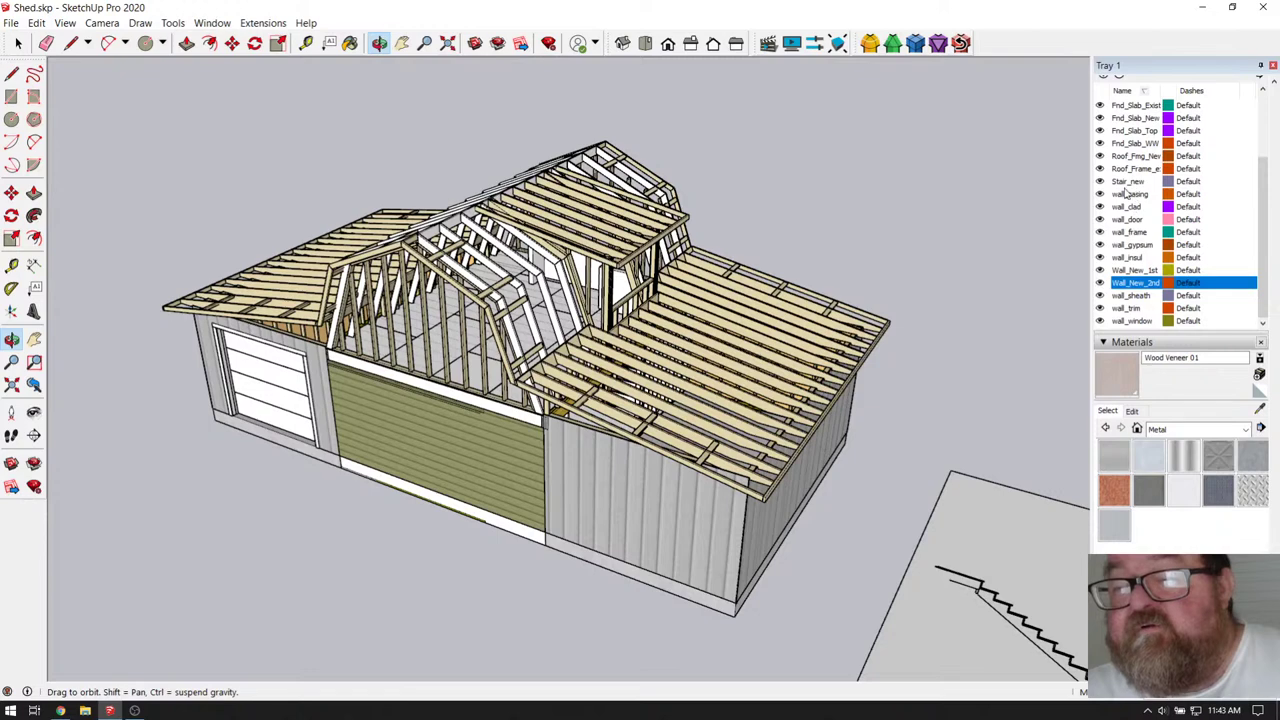
- Turn off the wall_clad and wall_sheath tags to expose the bare stud framing
scroll(1130, 240, "down", 1)
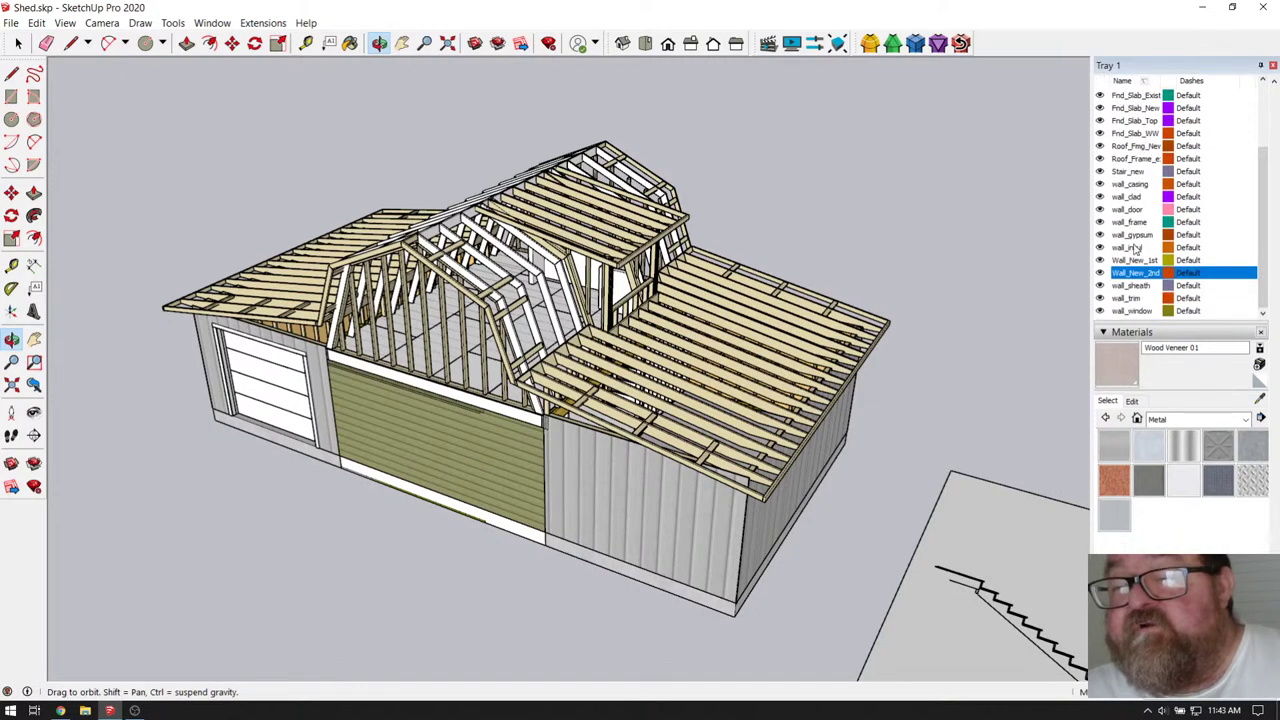
left_click(1100, 197)
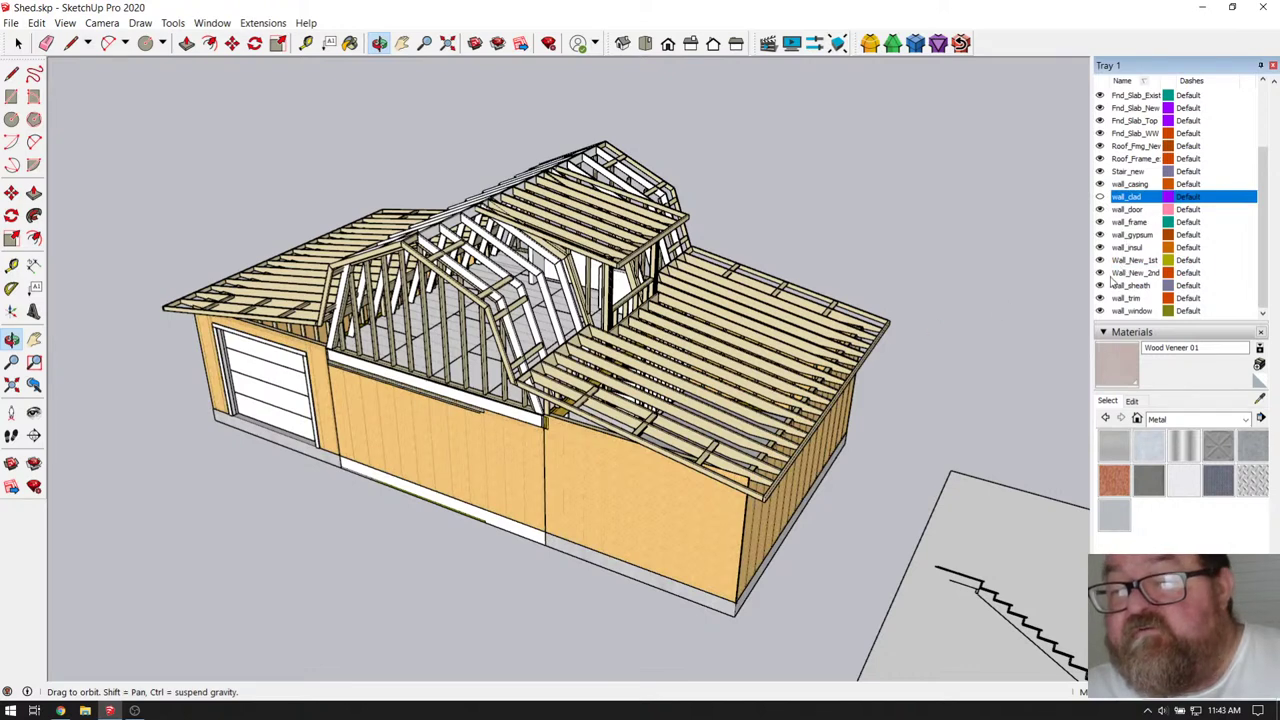
left_click(1100, 286)
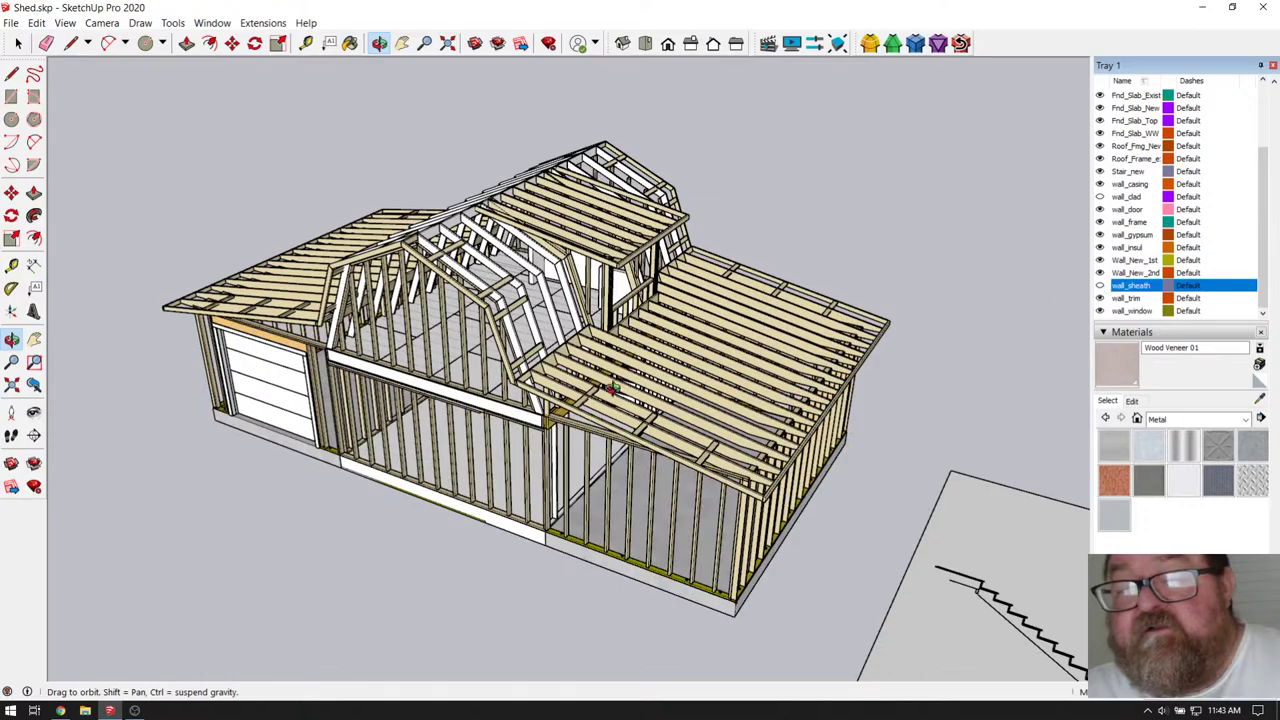
- Orbit past the rafters and stair treads, then zoom out to the whole shed
left_click_drag(648, 378, 776, 347)
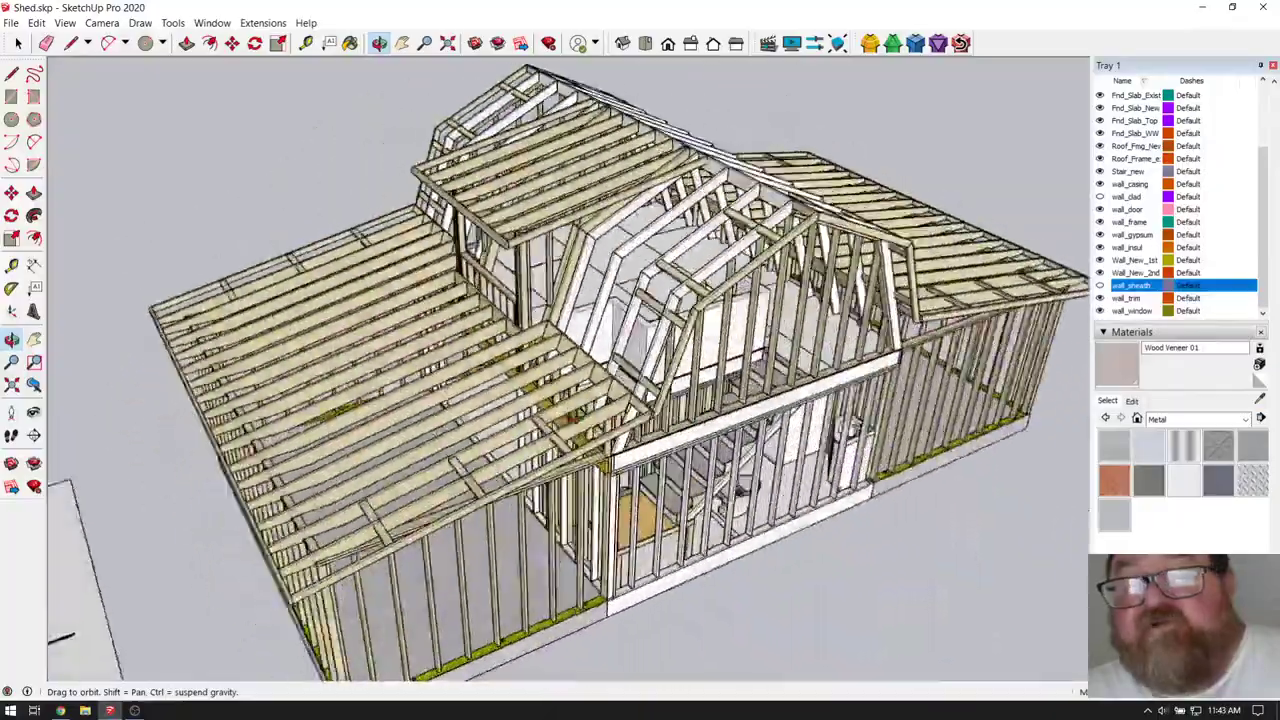
scroll(776, 347, "up", 8)
scroll(776, 347, "down", 8)
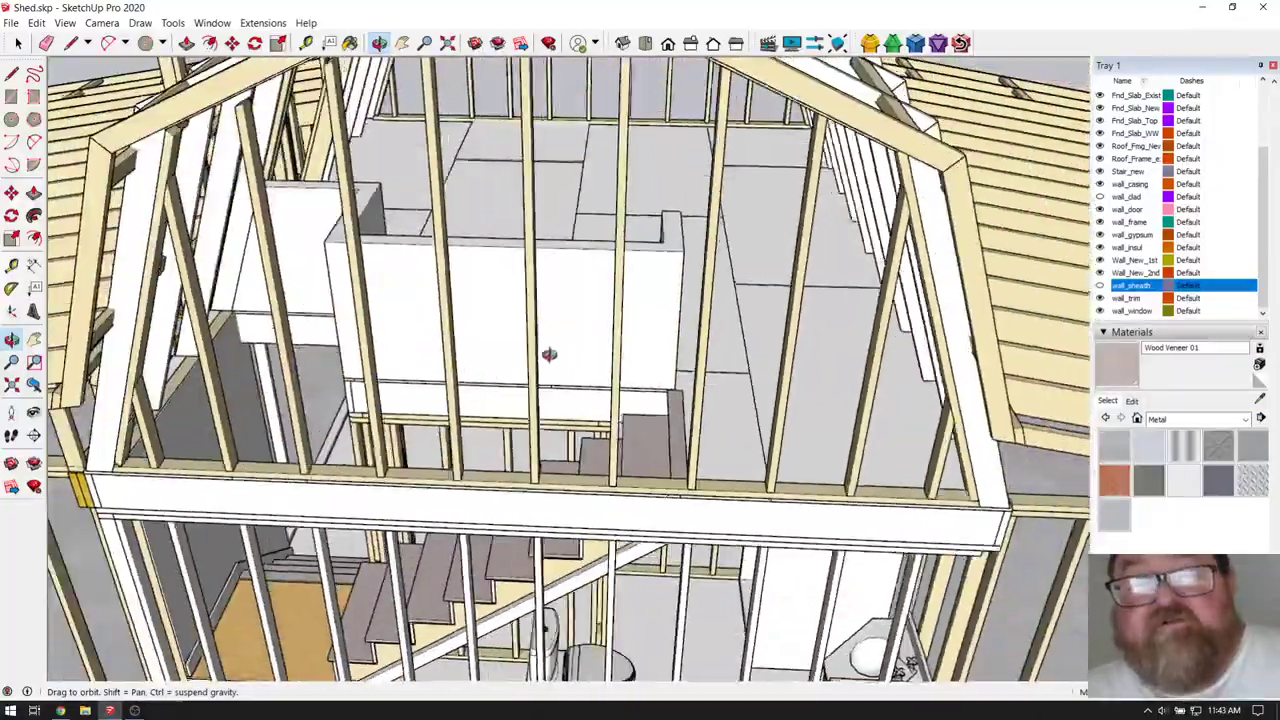
mouse_move(549, 354)
left_mouse_down()
mouse_move(371, 329)
mouse_move(534, 346)
left_mouse_up()
scroll(686, 383, "up", 4)
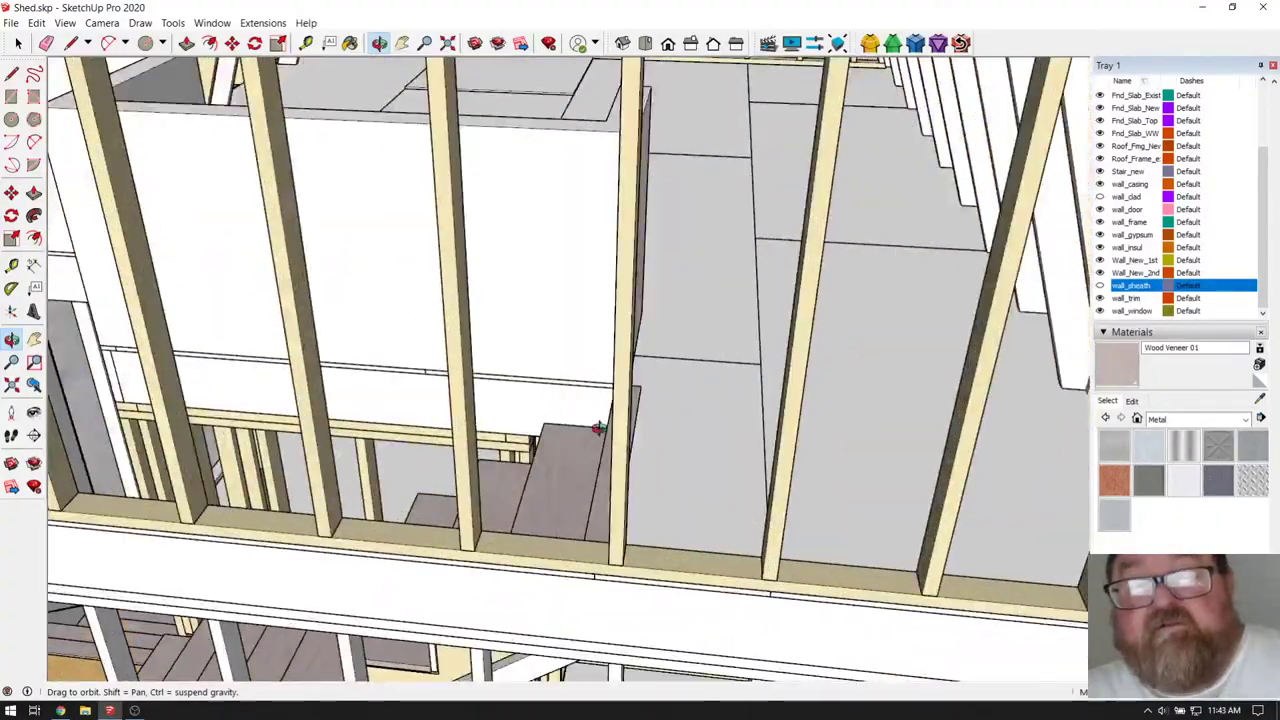
scroll(597, 428, "up", 3)
left_click_drag(591, 429, 793, 430)
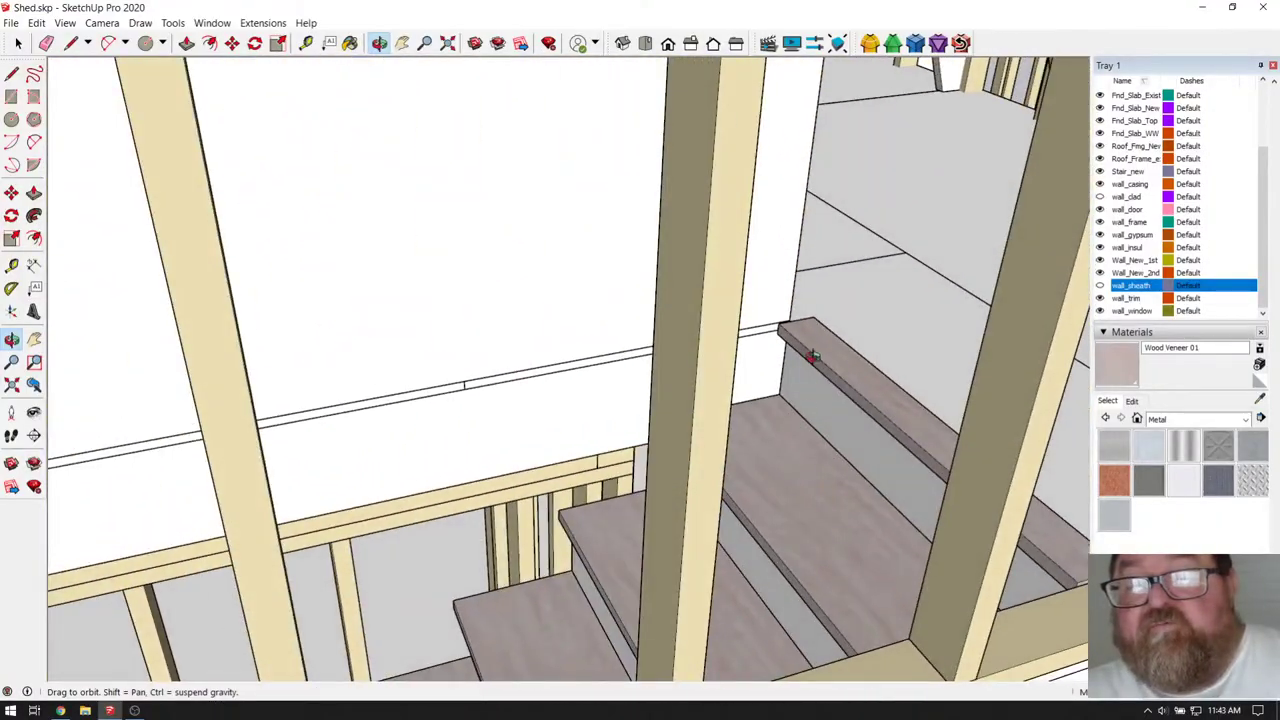
scroll(823, 342, "down", 6)
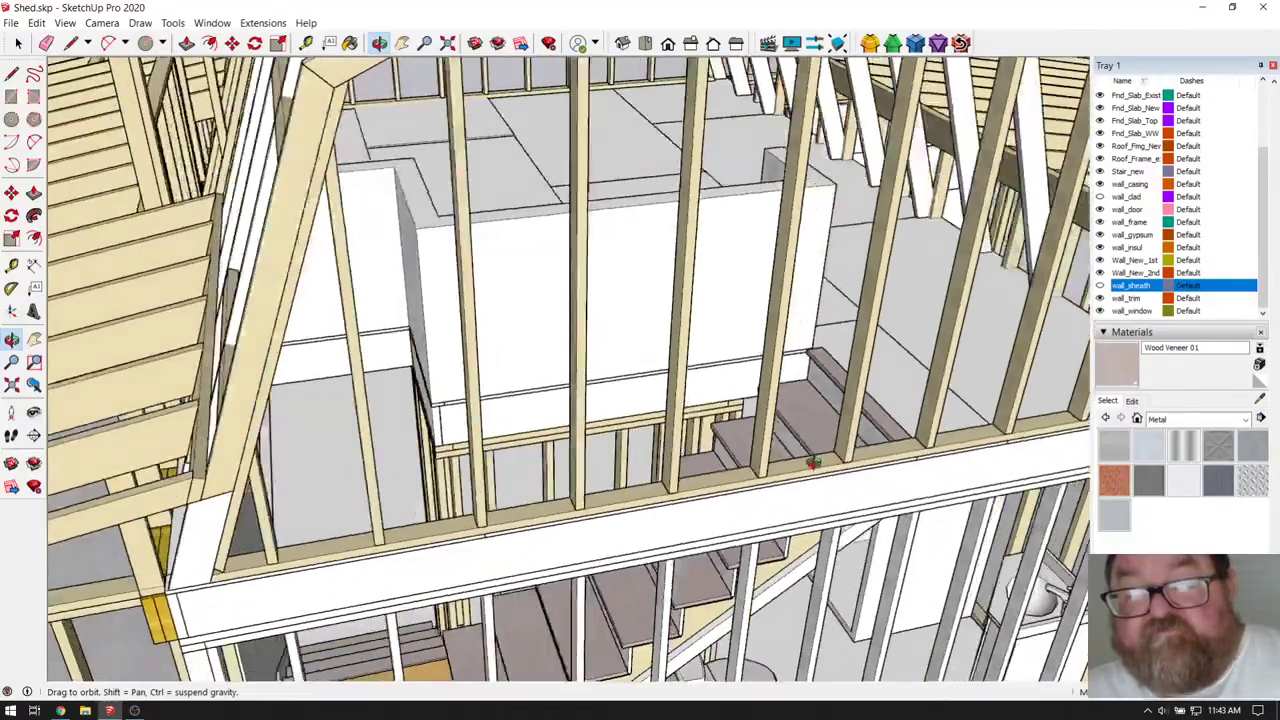
scroll(727, 440, "up", 2)
scroll(727, 440, "down", 8)
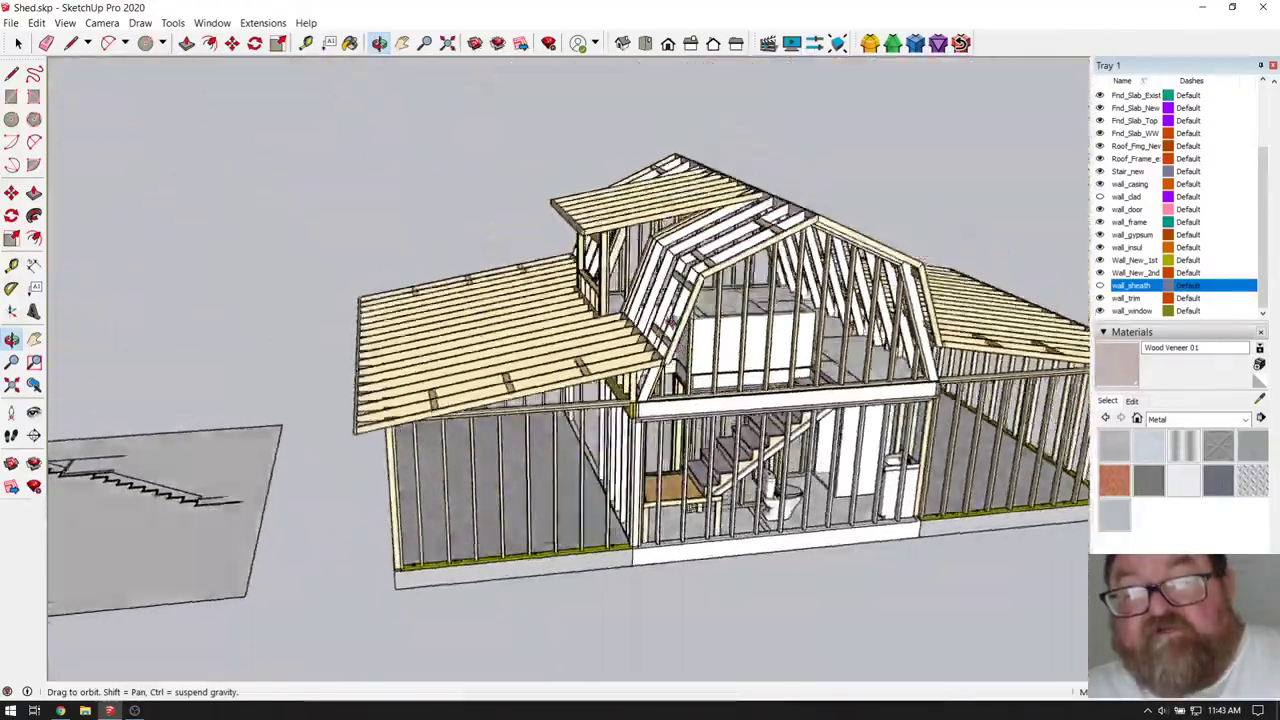
- Orbit around the shed to inspect the gambrel roof from oblique, overhead and frontal angles
left_click_drag(700, 420, 768, 440)
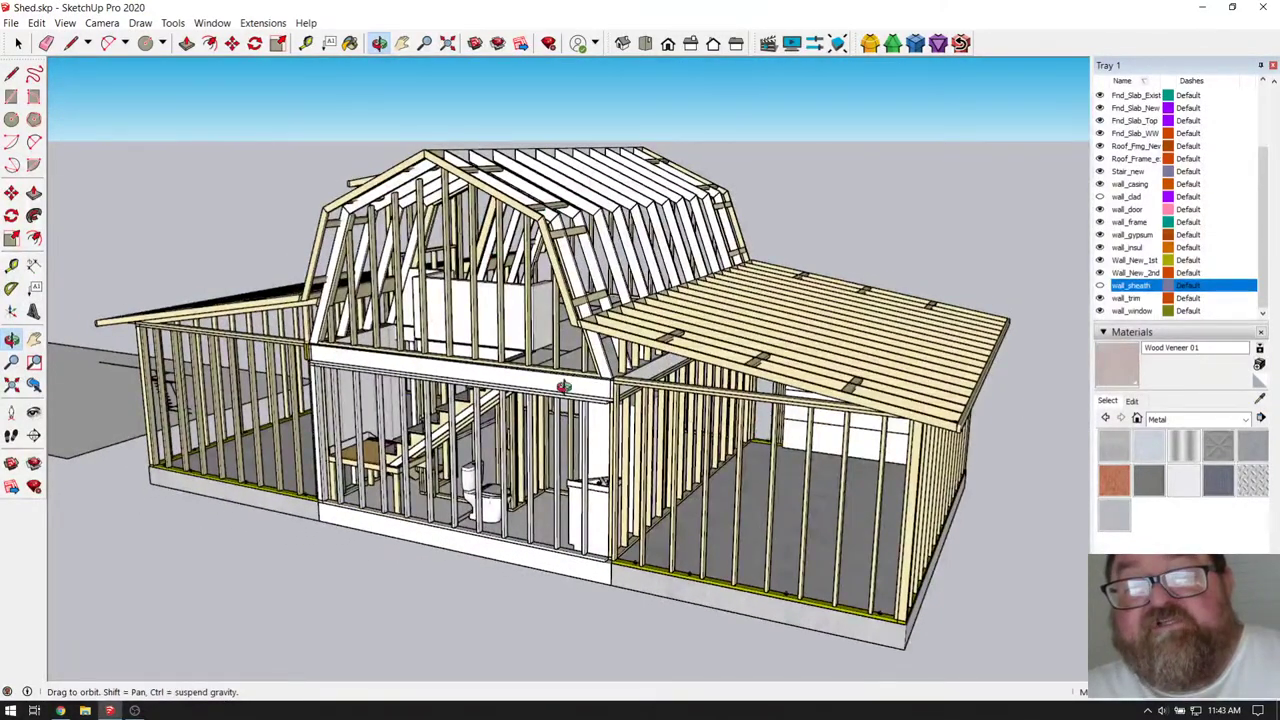
left_click_drag(564, 387, 614, 379)
left_click_drag(862, 425, 848, 340)
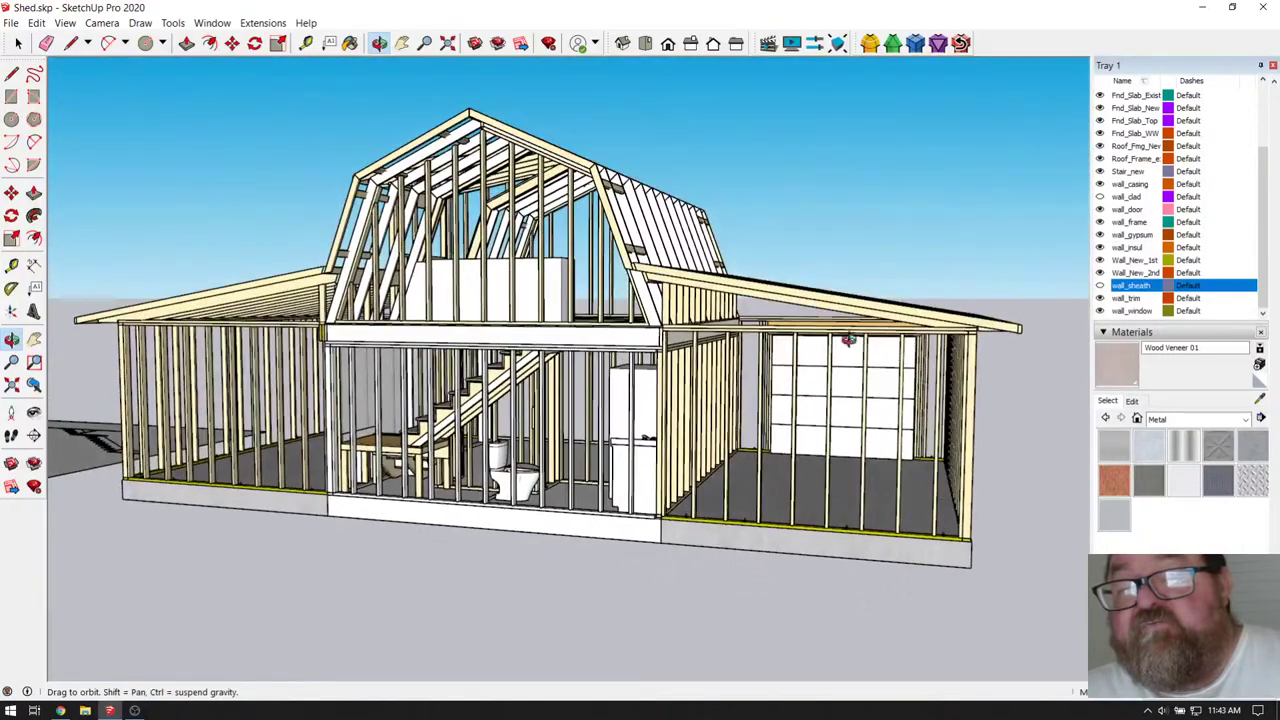
left_click_drag(928, 458, 884, 476)
left_click_drag(943, 394, 877, 419)
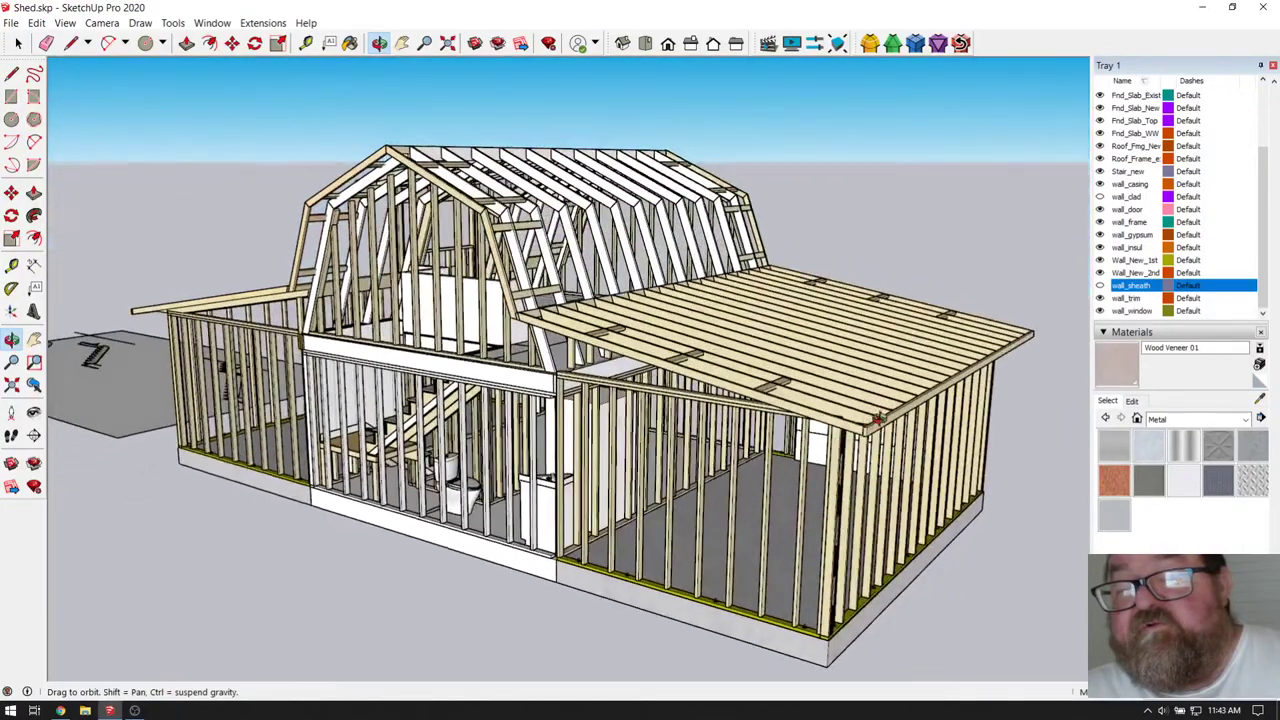
left_click_drag(820, 369, 1050, 421)
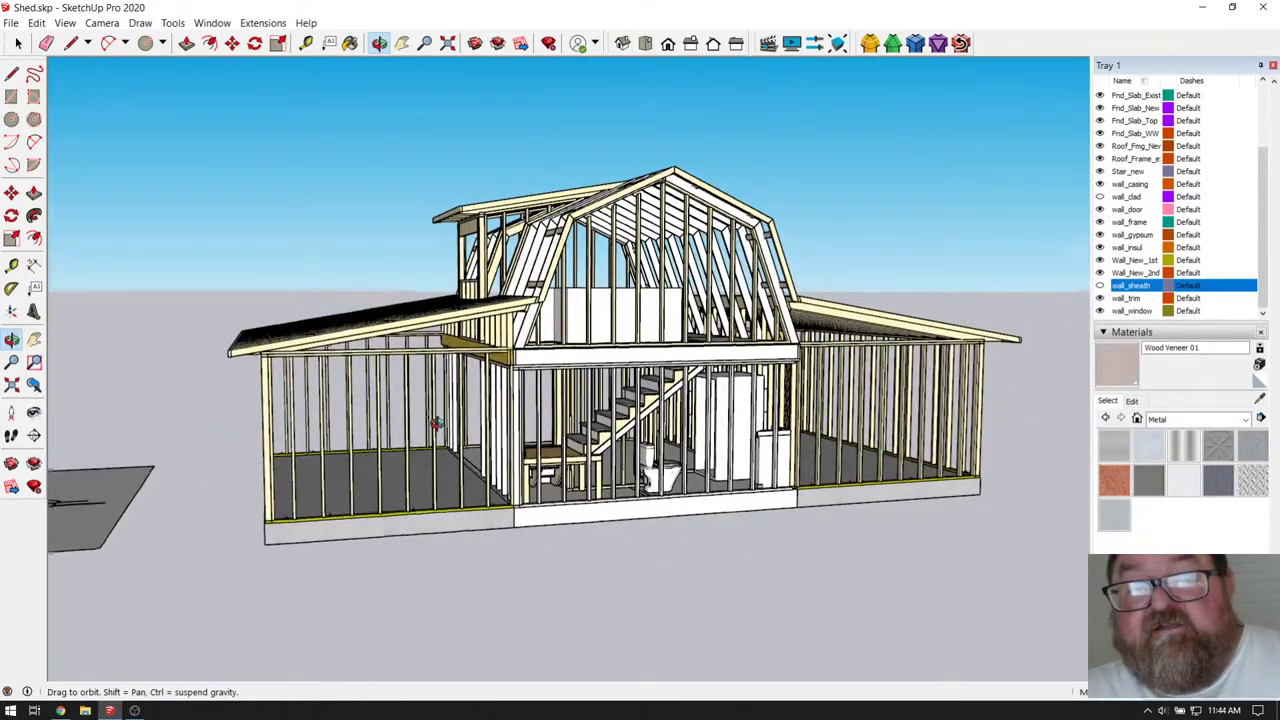
left_click_drag(437, 424, 441, 515)
left_click_drag(398, 368, 575, 215)
- Zoom in and out on the right-side roof to examine its rafters
scroll(830, 366, "up", 4)
scroll(830, 366, "down", 4)
scroll(940, 370, "up", 4)
scroll(940, 370, "down", 5)
scroll(585, 232, "up", 4)
scroll(585, 232, "up", 4)
scroll(776, 228, "down", 4)
scroll(815, 322, "up", 4)
scroll(815, 322, "down", 4)
scroll(740, 350, "down", 2)
scroll(679, 371, "up", 3)
scroll(405, 305, "up", 5)
scroll(356, 294, "up", 3)
scroll(395, 283, "down", 3)
scroll(597, 211, "up", 2)
- Orbit and zoom around the gambrel dormer to view it from the front, side and angle
left_click_drag(252, 228, 330, 165)
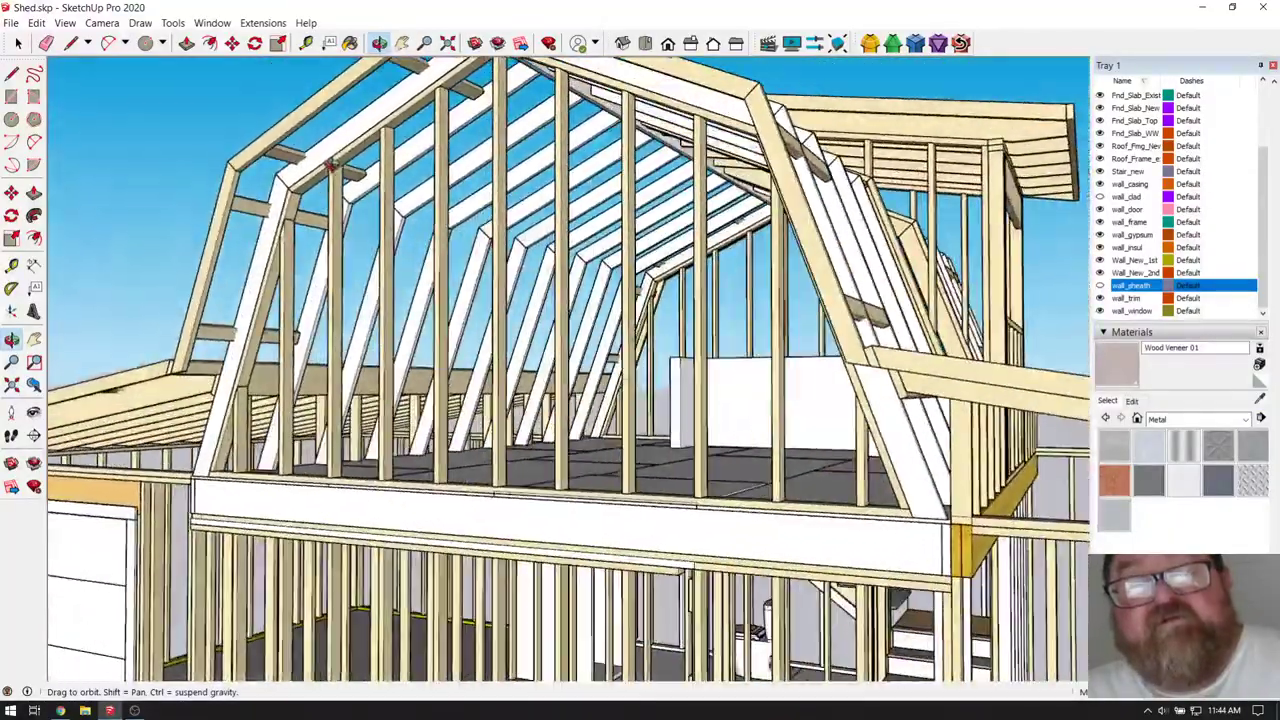
scroll(229, 349, "down", 3)
left_click_drag(229, 349, 600, 490)
scroll(600, 490, "up", 2)
scroll(603, 494, "up", 2)
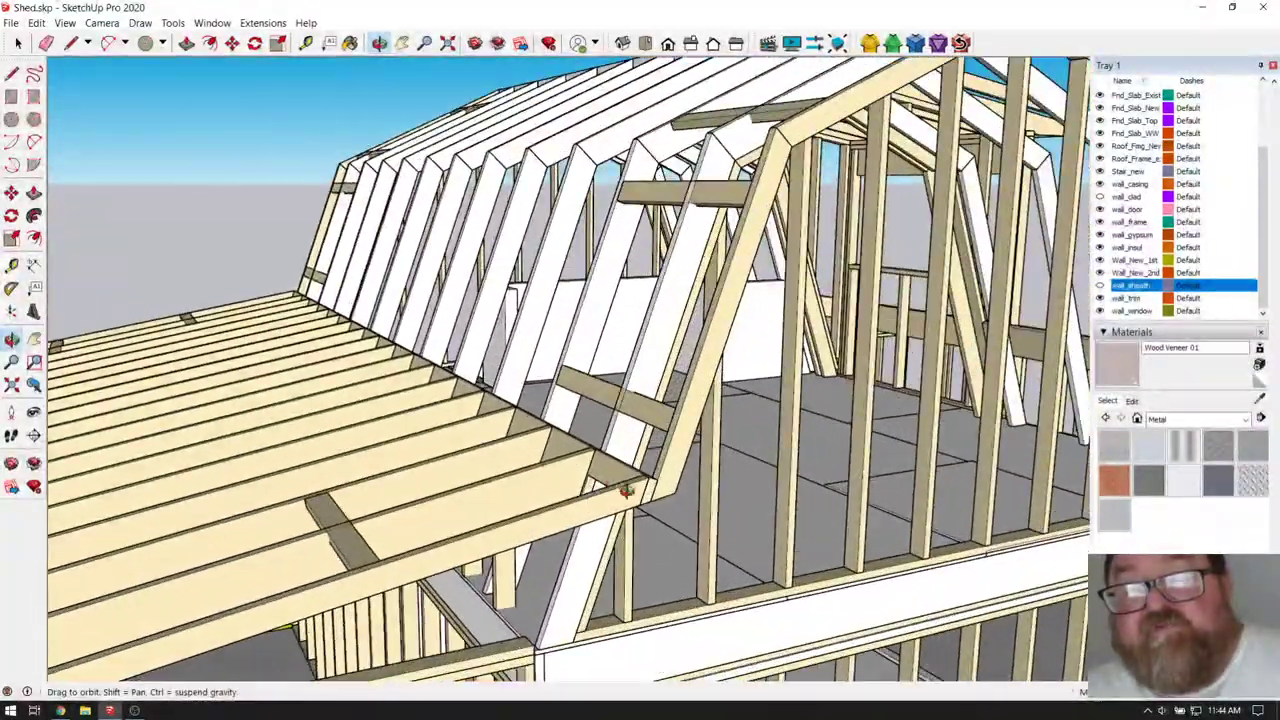
scroll(620, 455, "down", 2)
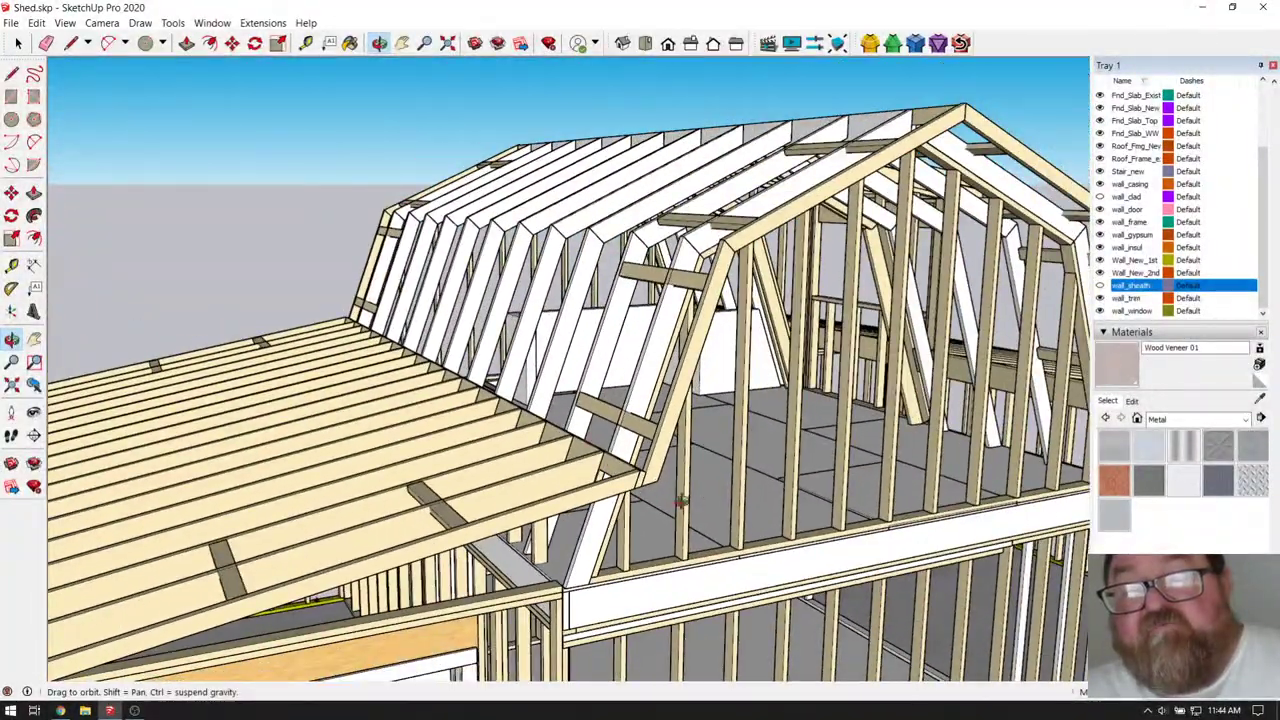
left_click_drag(682, 499, 640, 349)
scroll(633, 367, "down", 2)
left_click_drag(666, 470, 446, 466)
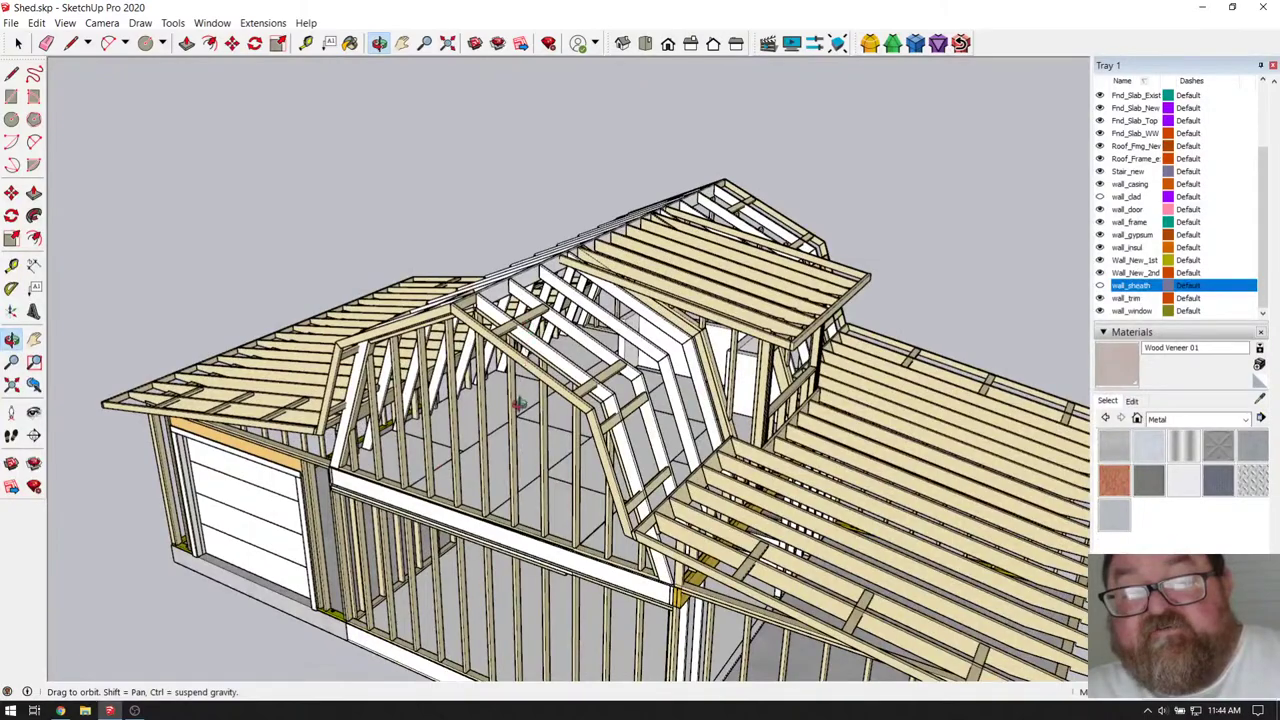
left_click_drag(519, 404, 468, 217)
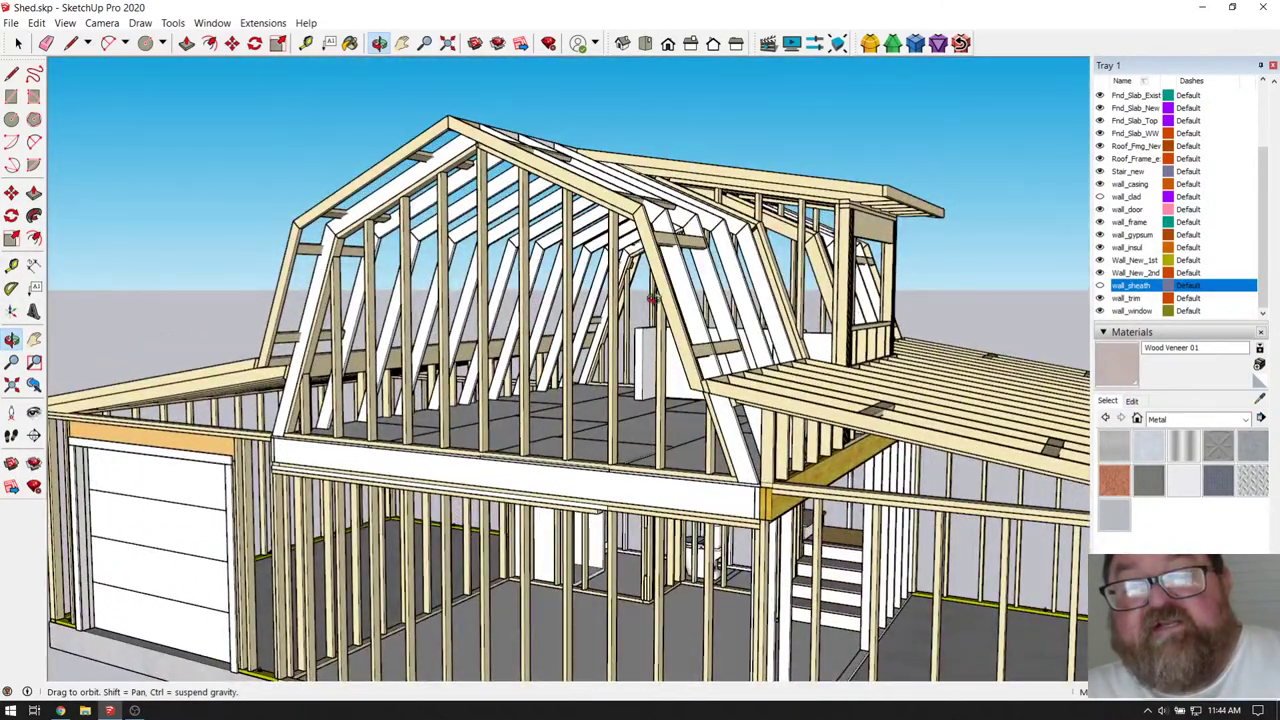
left_click_drag(293, 280, 573, 452)
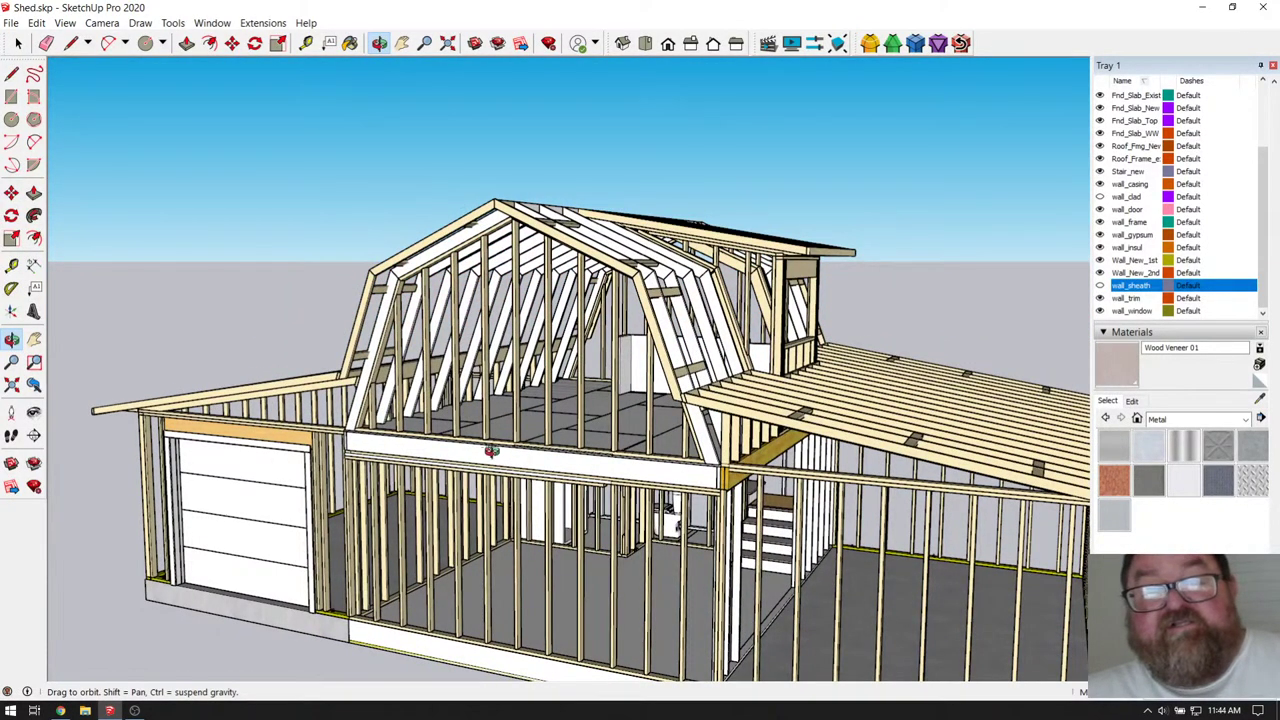
- Face the garage front squarely and zoom in on the door's lower corner and concrete curb
left_click_drag(491, 451, 574, 485)
scroll(300, 478, "up", 3)
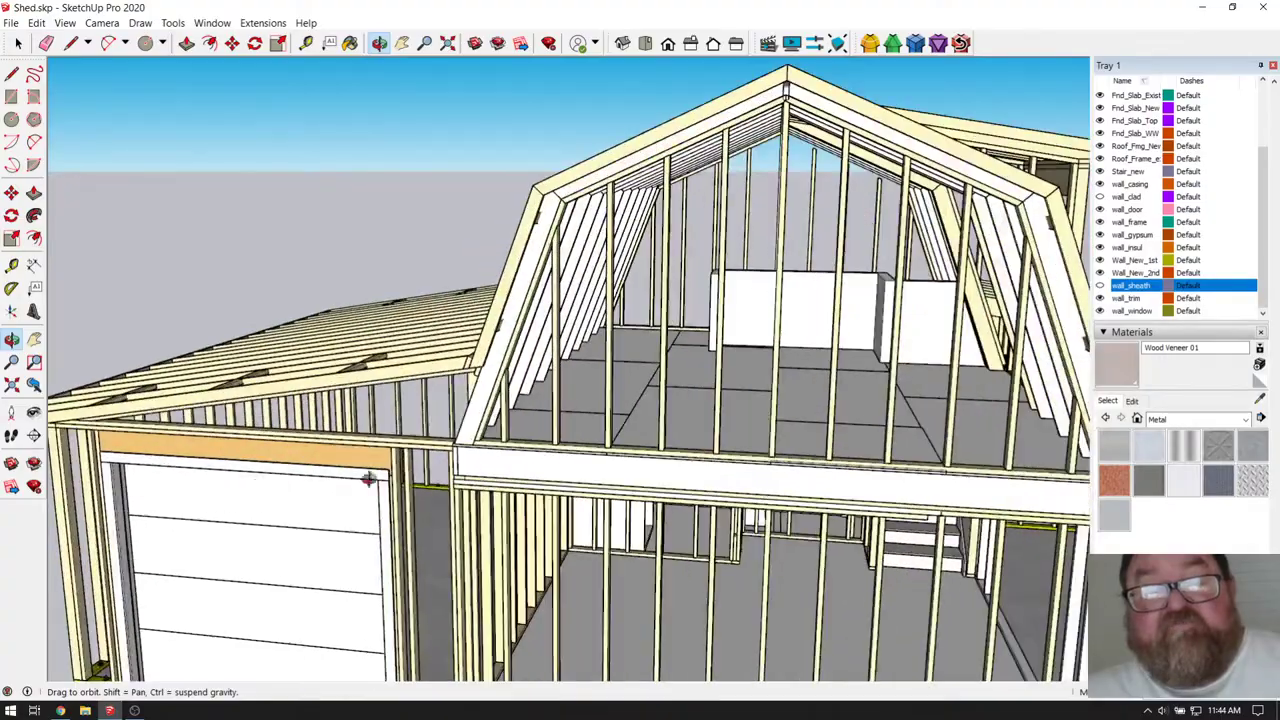
left_click_drag(369, 480, 130, 371)
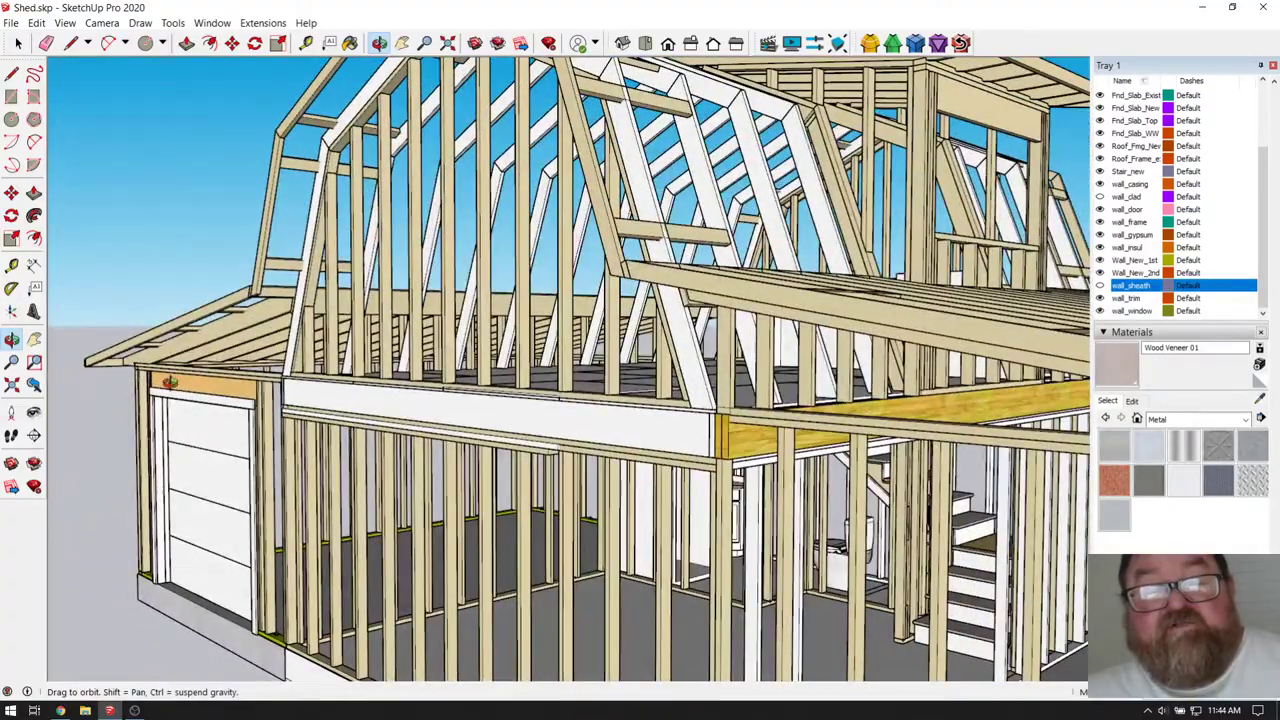
scroll(200, 625, "up", 8)
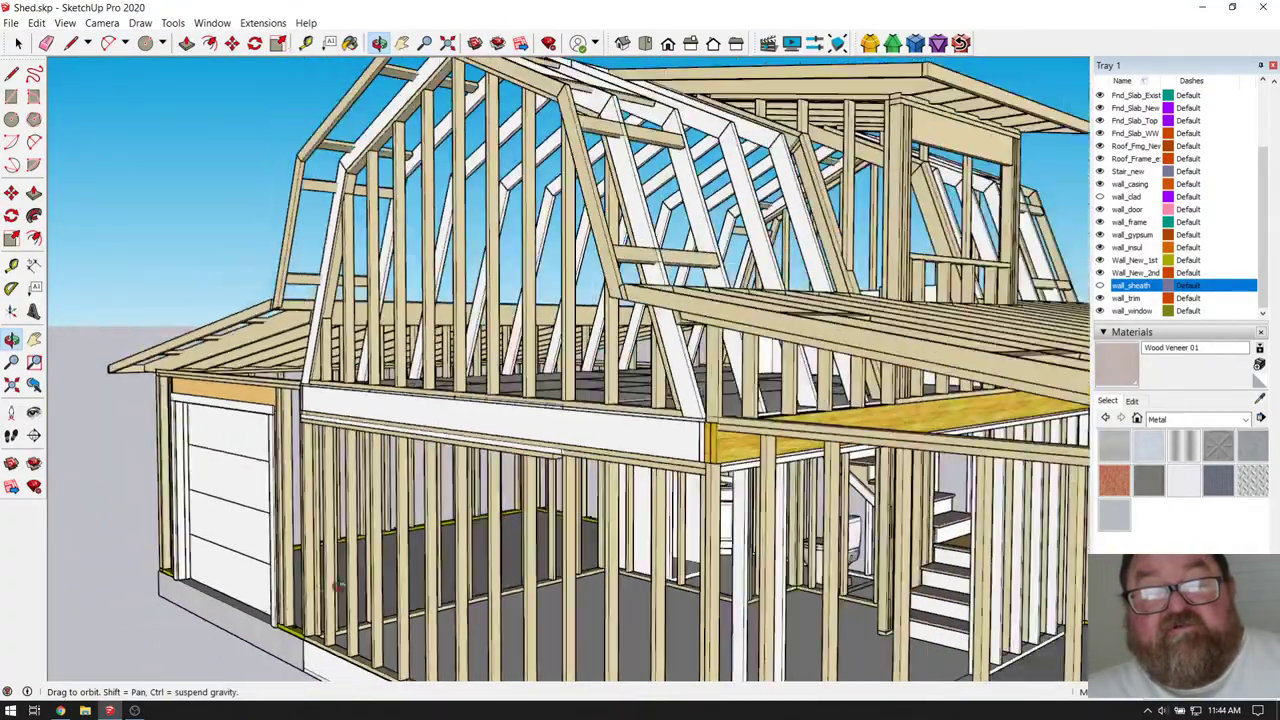
scroll(230, 601, "up", 5)
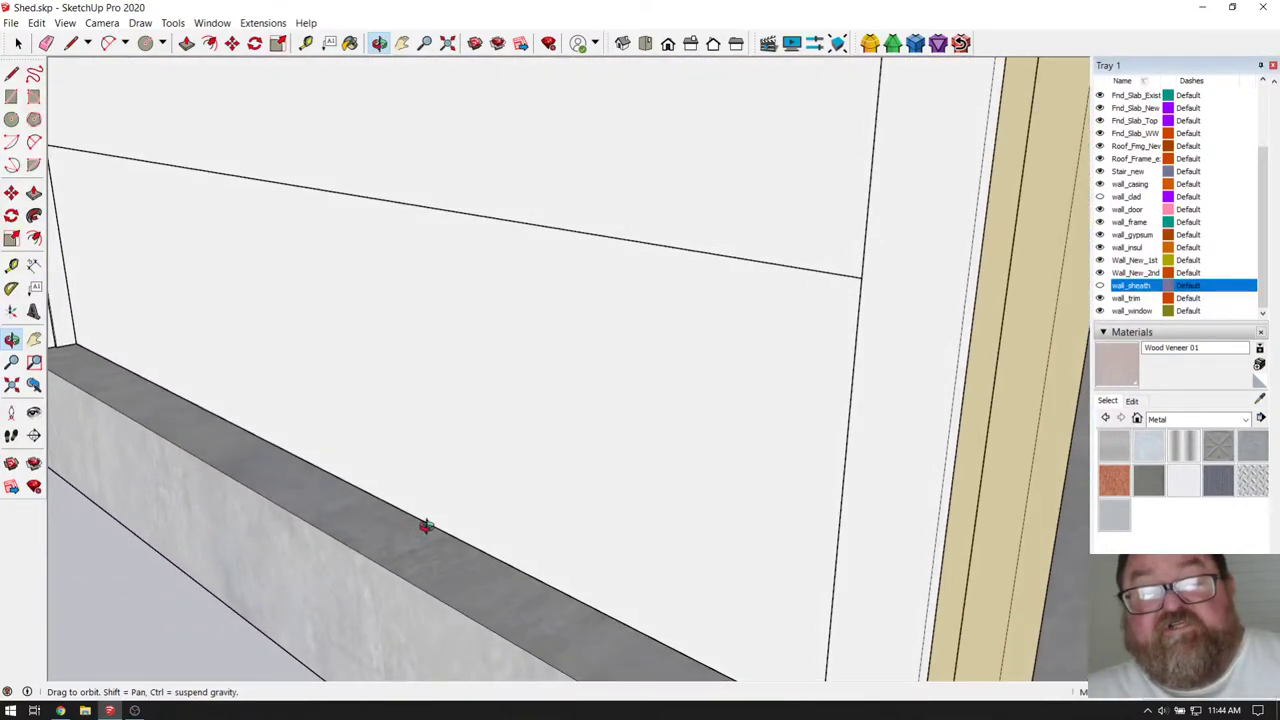
- Zoom out and orbit from the garage curb until the shed and stair drawing sheet both show
mouse_move(446, 522)
left_mouse_down()
mouse_move(420, 566)
mouse_move(457, 460)
mouse_move(316, 519)
mouse_move(460, 529)
left_mouse_up()
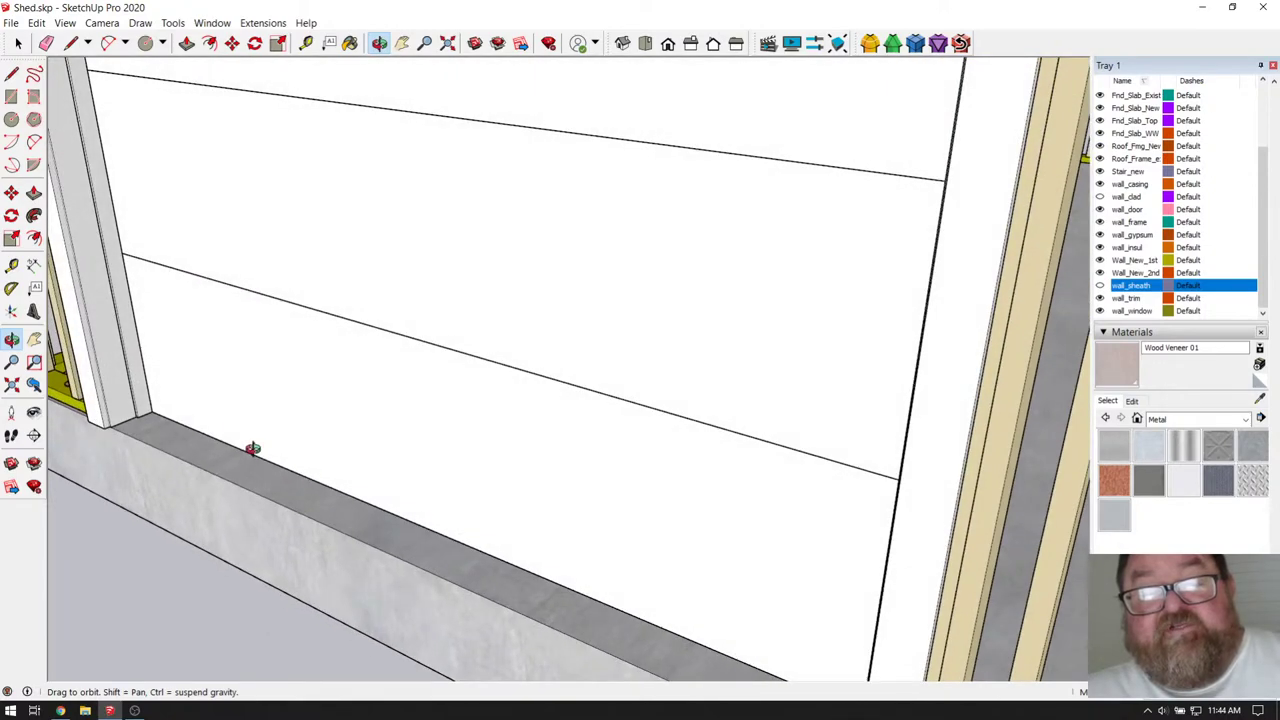
scroll(421, 518, "down", 8)
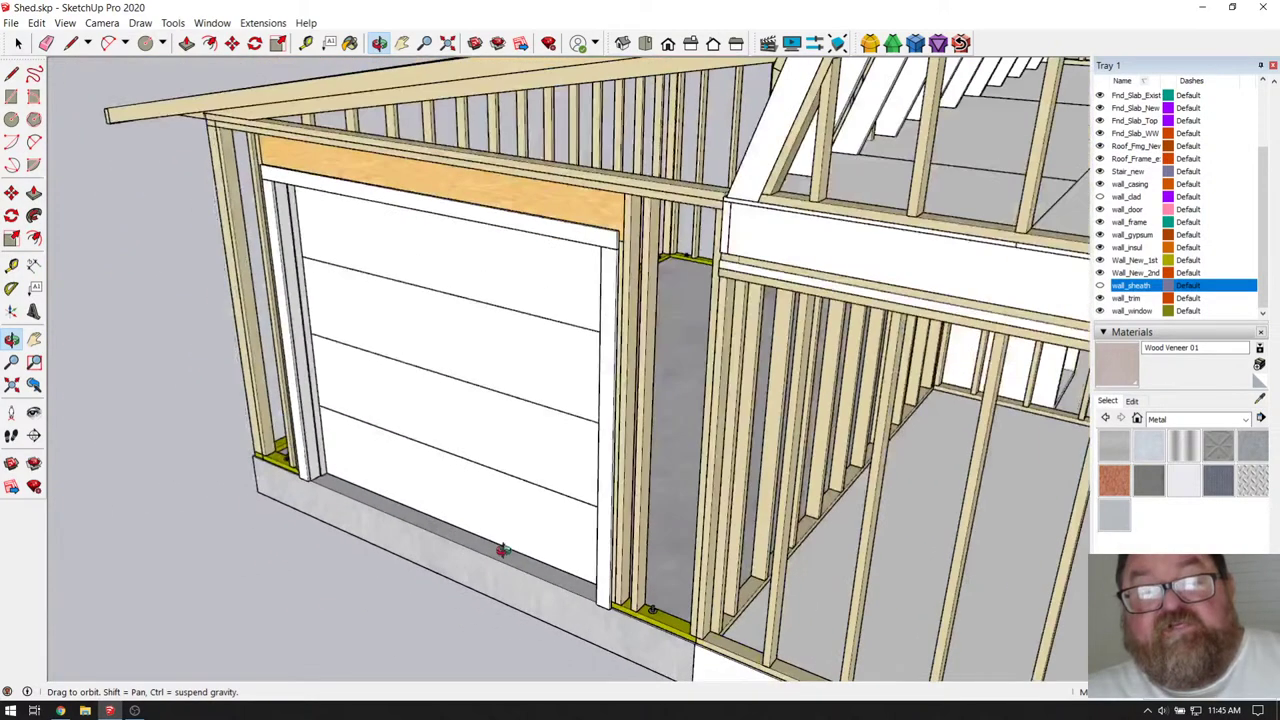
left_click_drag(500, 543, 653, 416)
scroll(316, 476, "down", 5)
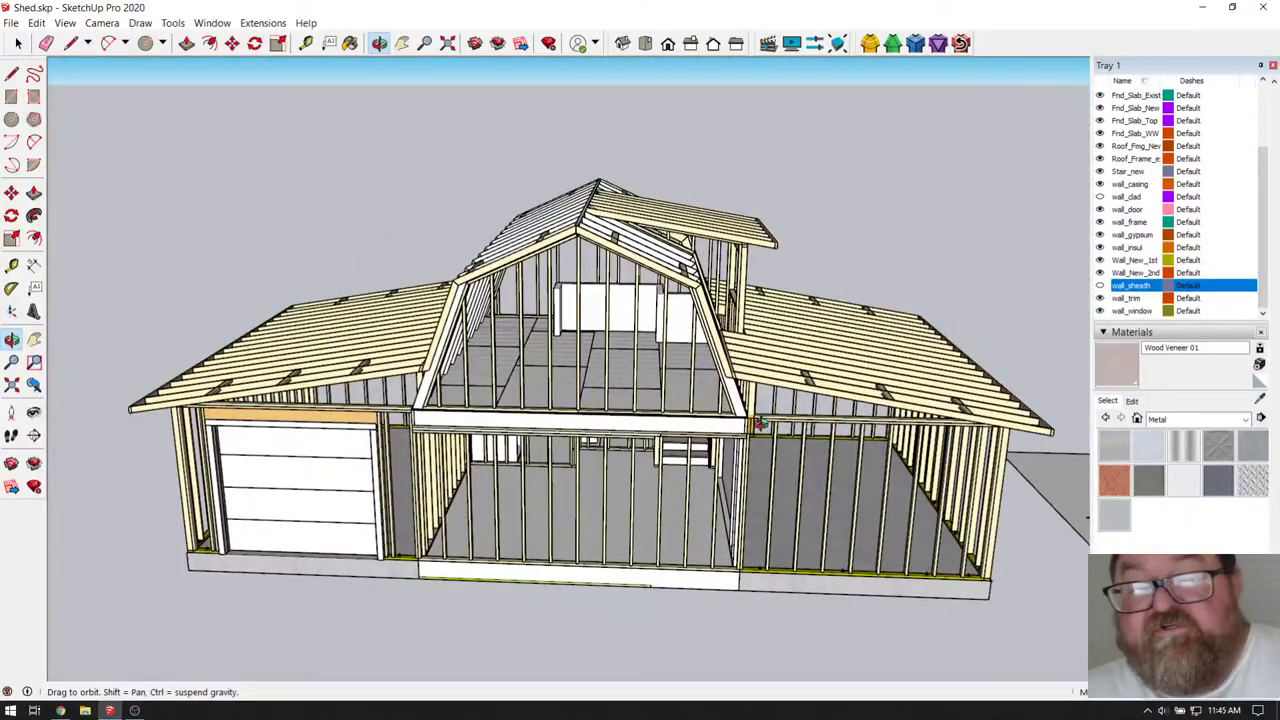
left_click_drag(760, 424, 360, 408)
scroll(660, 420, "down", 4)
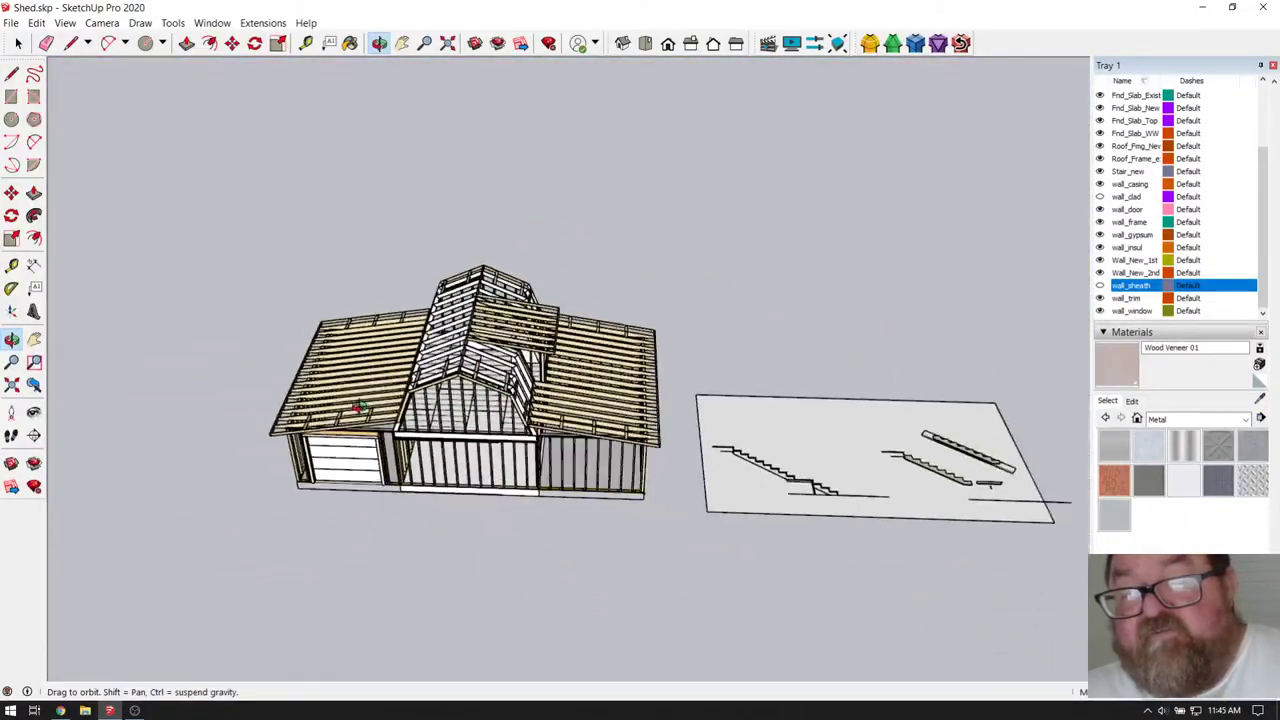
scroll(360, 408, "down", 2)
- Switch to Top view over the stair drawing sheet and zoom in on the section
left_click_drag(681, 425, 680, 503)
scroll(706, 468, "up", 4)
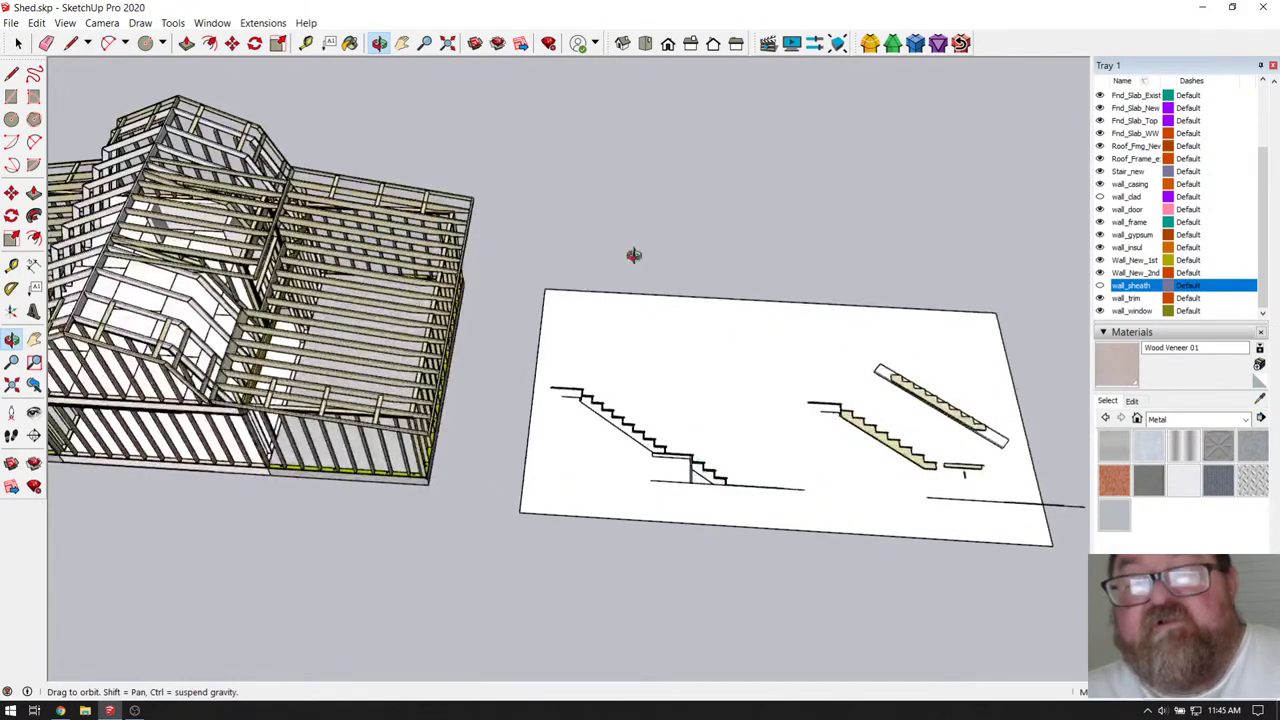
left_click(645, 43)
scroll(671, 414, "up", 5)
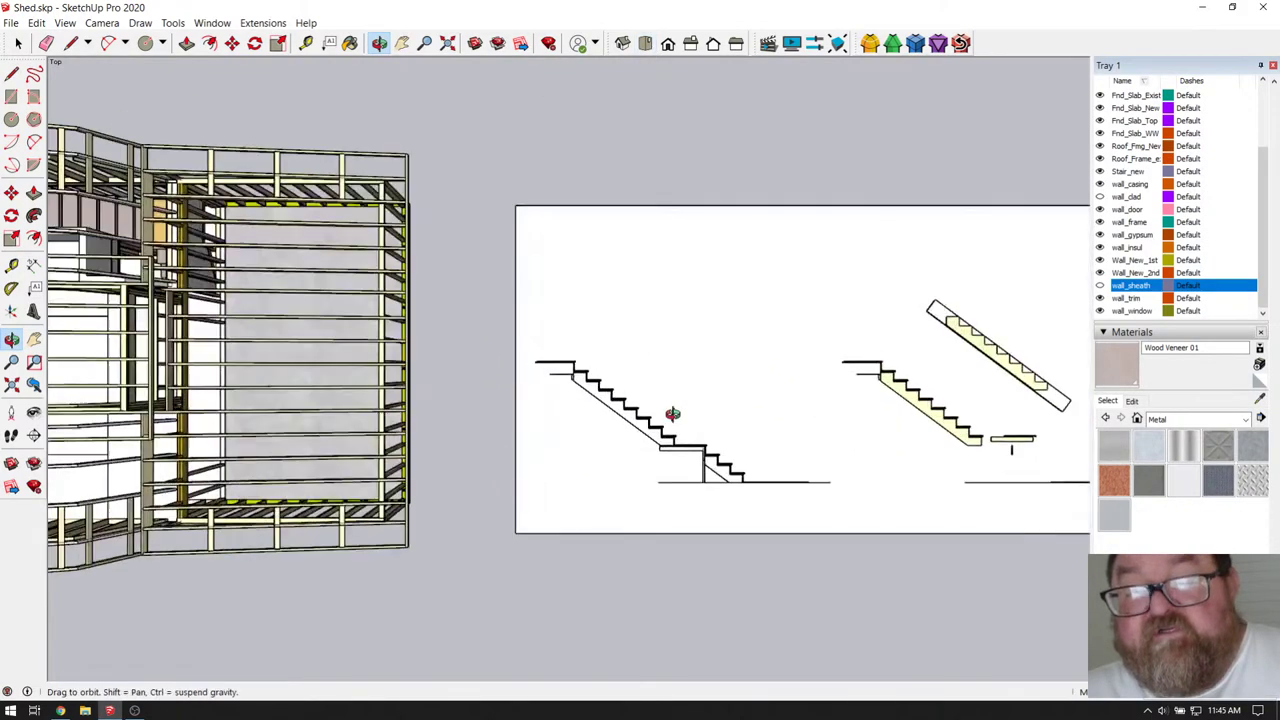
scroll(712, 472, "up", 2)
scroll(760, 447, "up", 2)
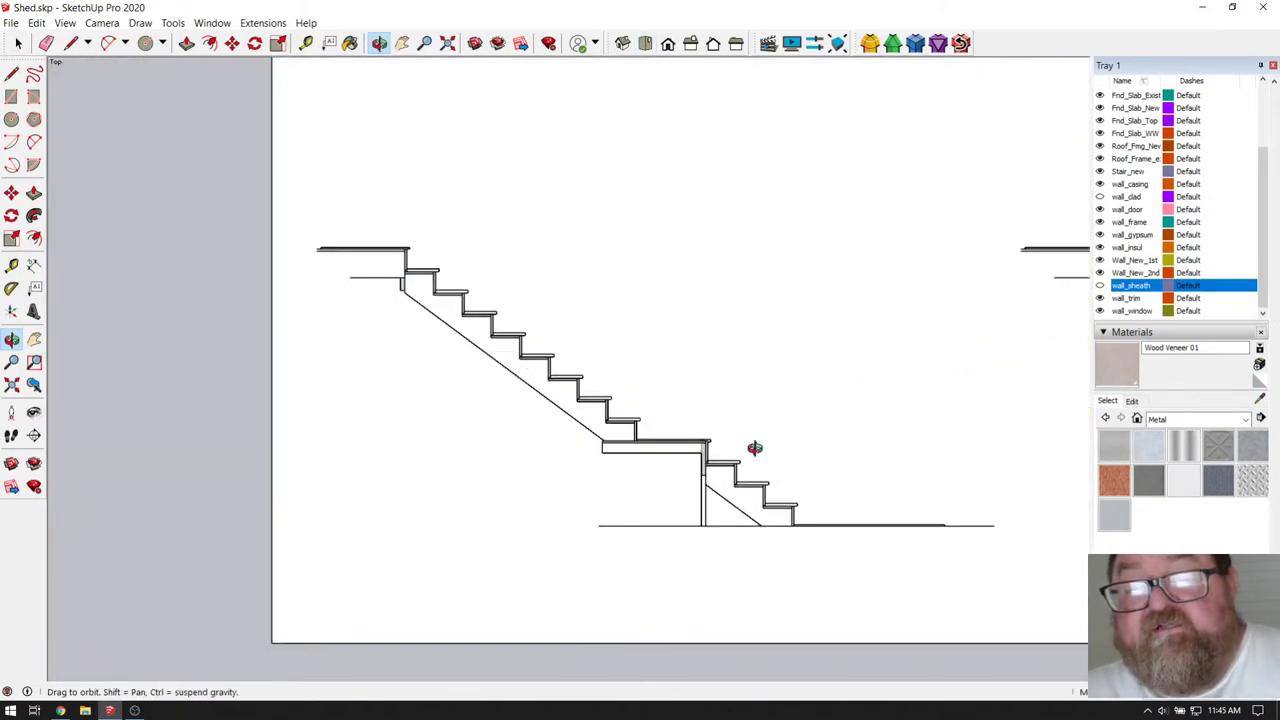
scroll(621, 407, "up", 2)
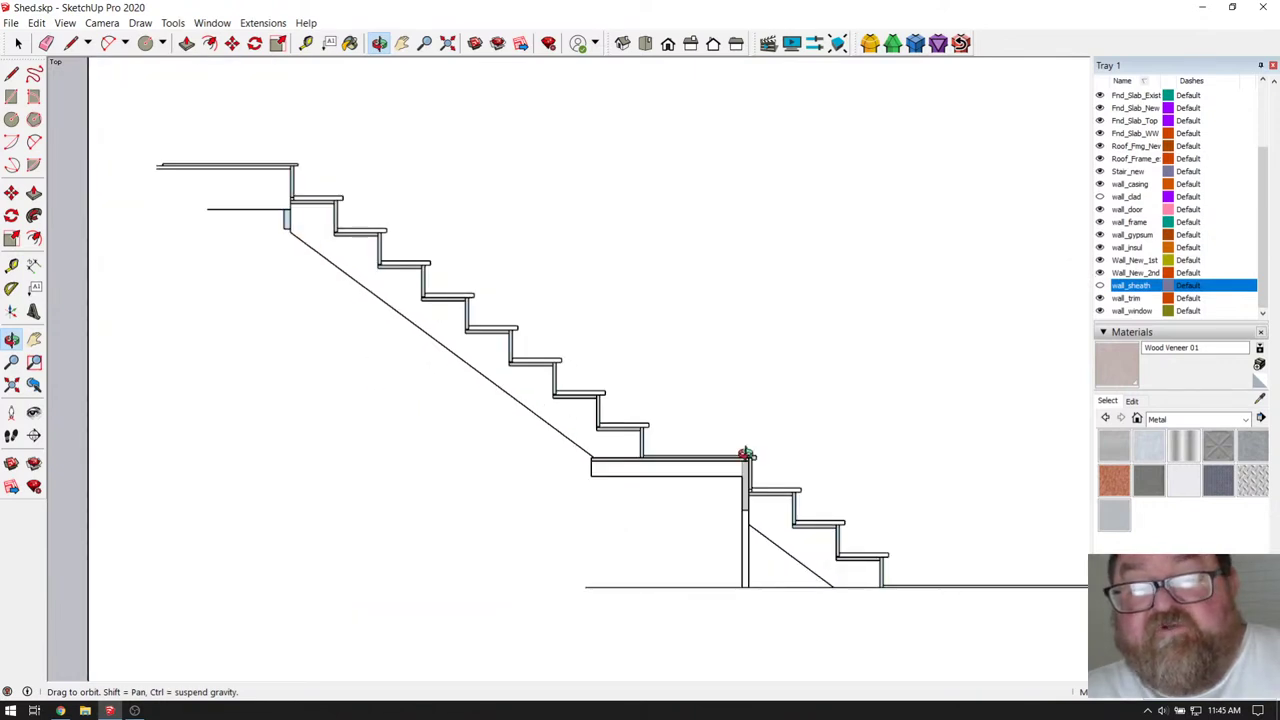
scroll(746, 455, "up", 2)
- Fine-tune the zoom on the stair profile's flights and landing, and activate the Select tool
scroll(820, 474, "down", 3)
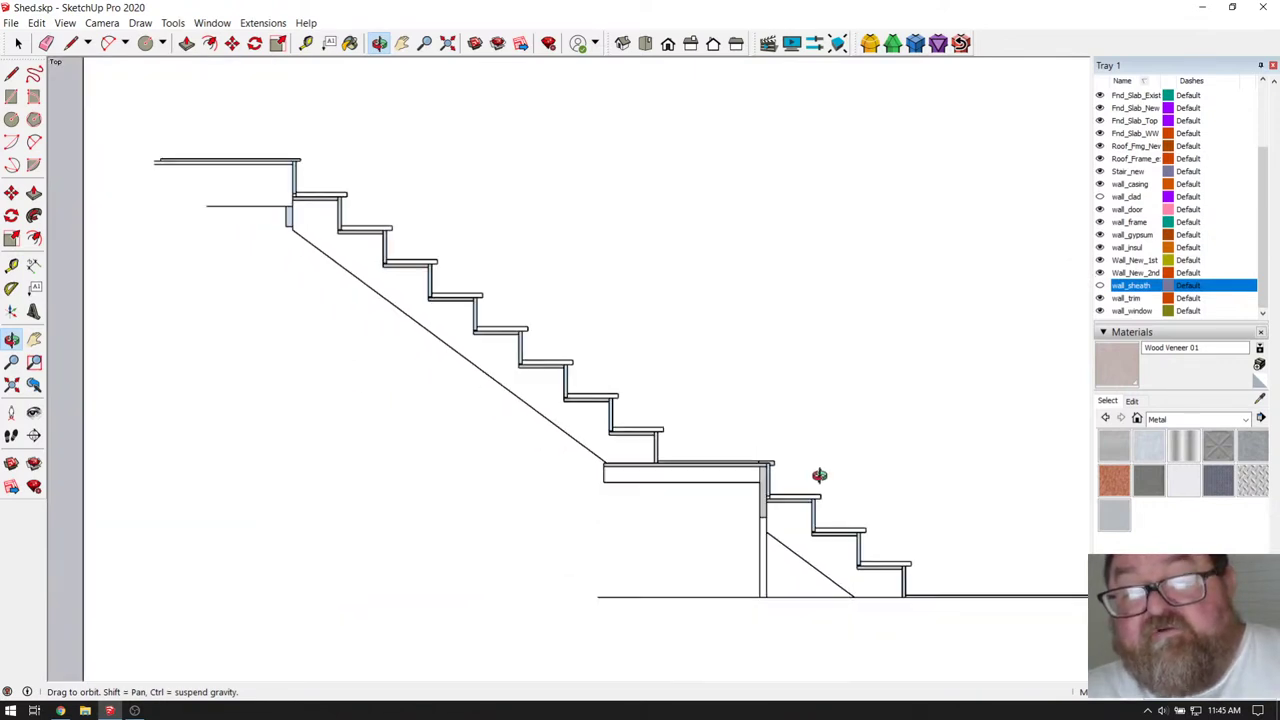
scroll(400, 412, "down", 2)
scroll(541, 409, "down", 3)
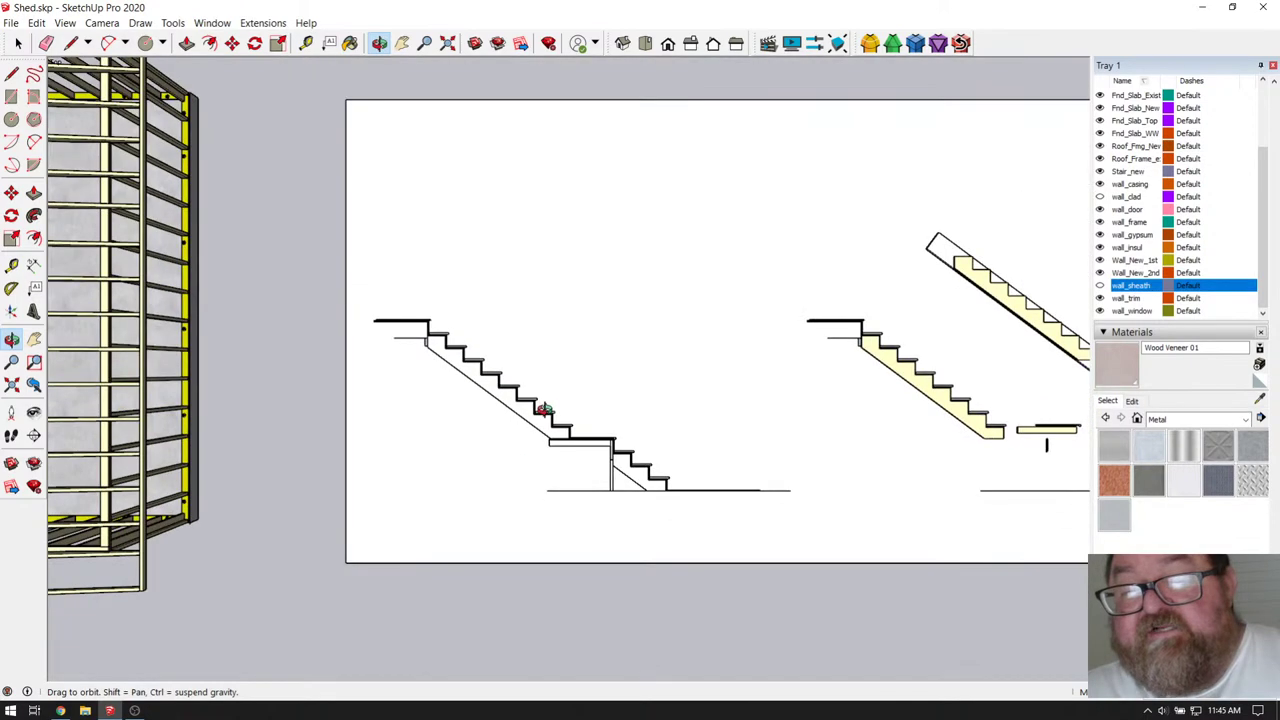
scroll(551, 398, "up", 4)
scroll(543, 426, "up", 1)
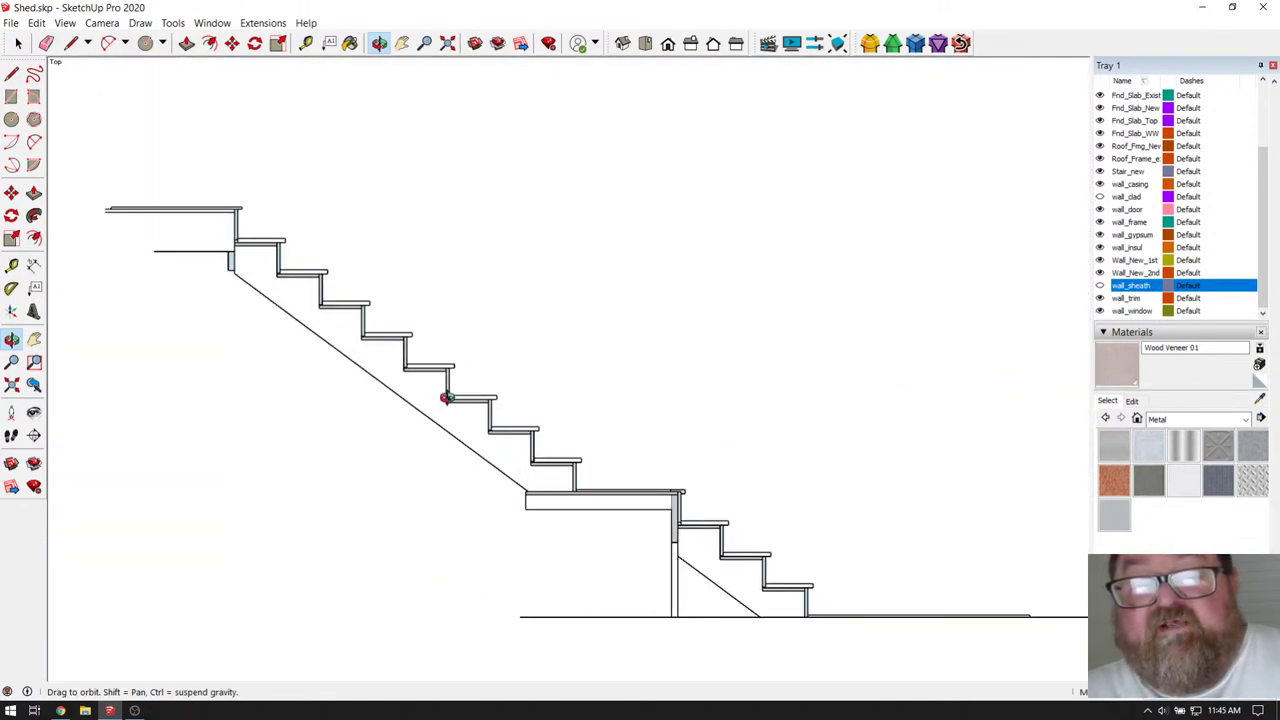
scroll(534, 429, "up", 1)
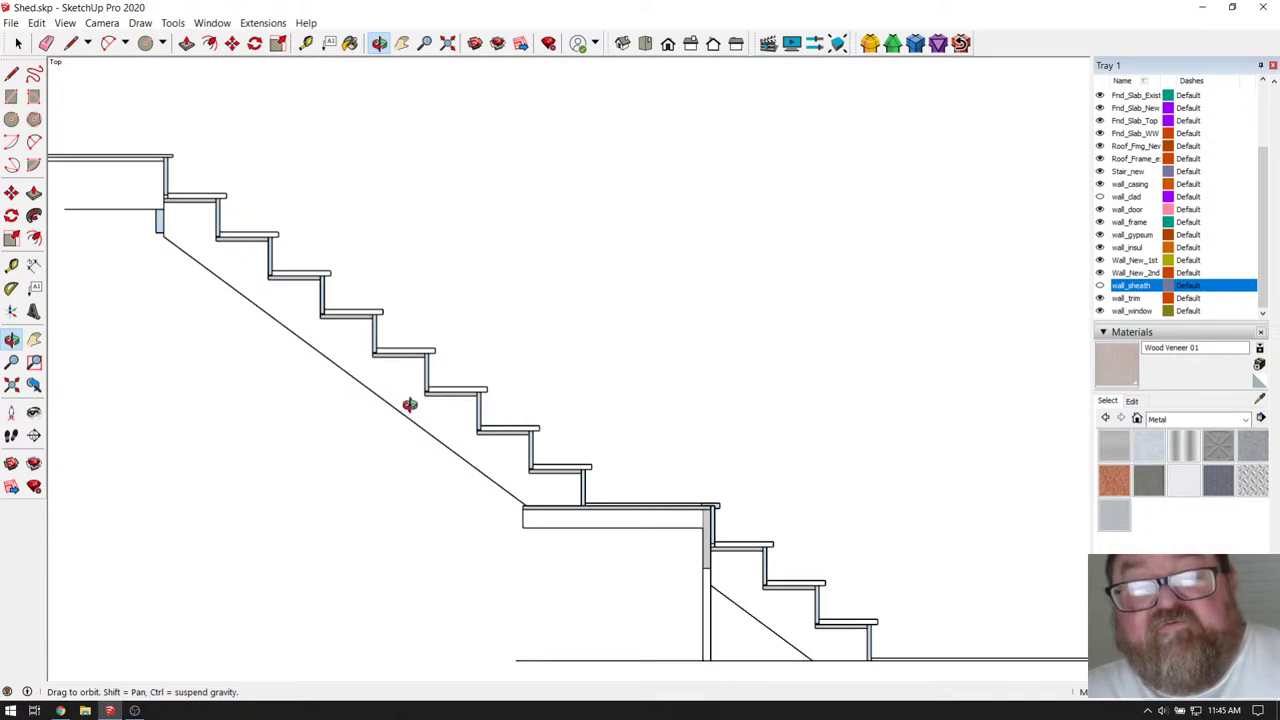
scroll(410, 402, "down", 4)
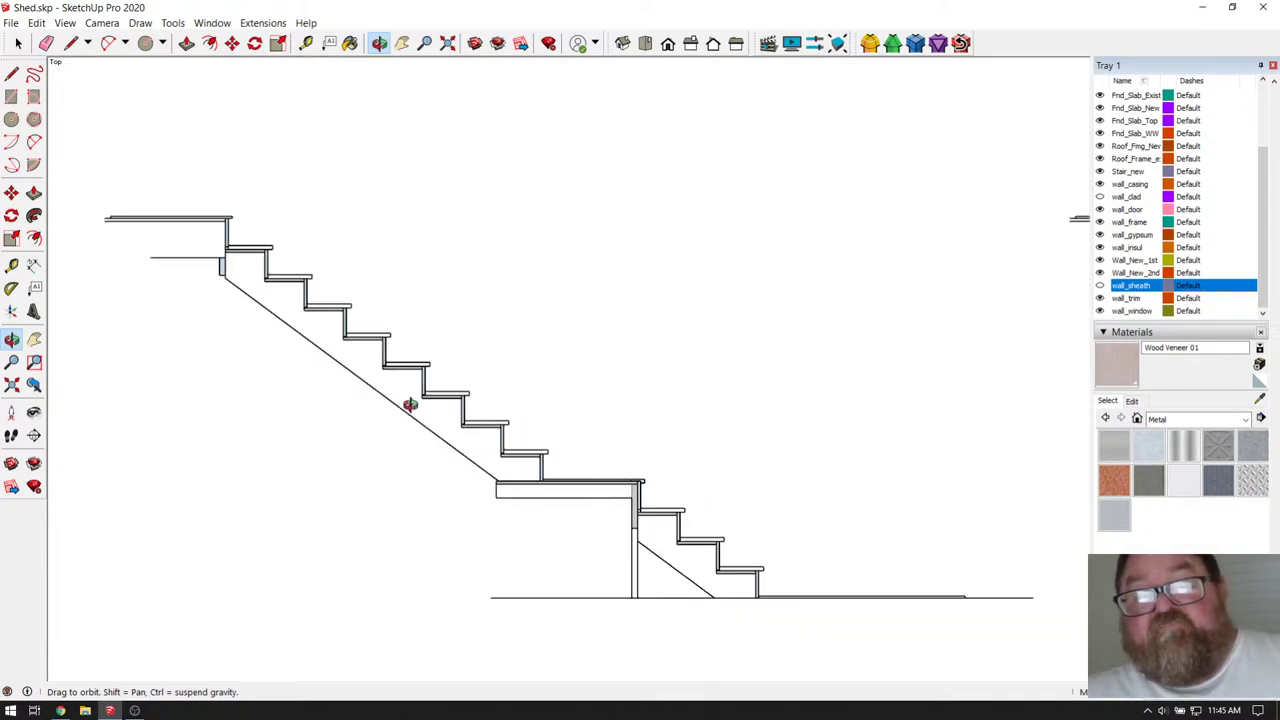
scroll(403, 401, "up", 3)
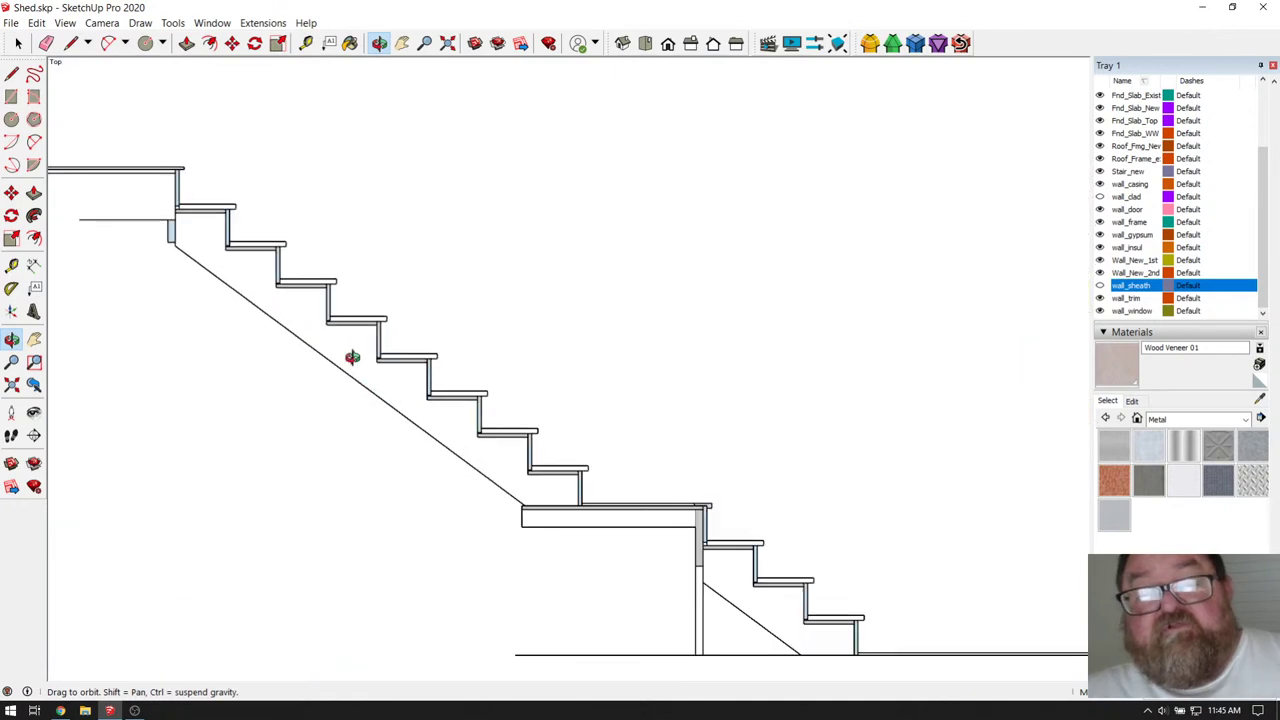
left_click(18, 43)
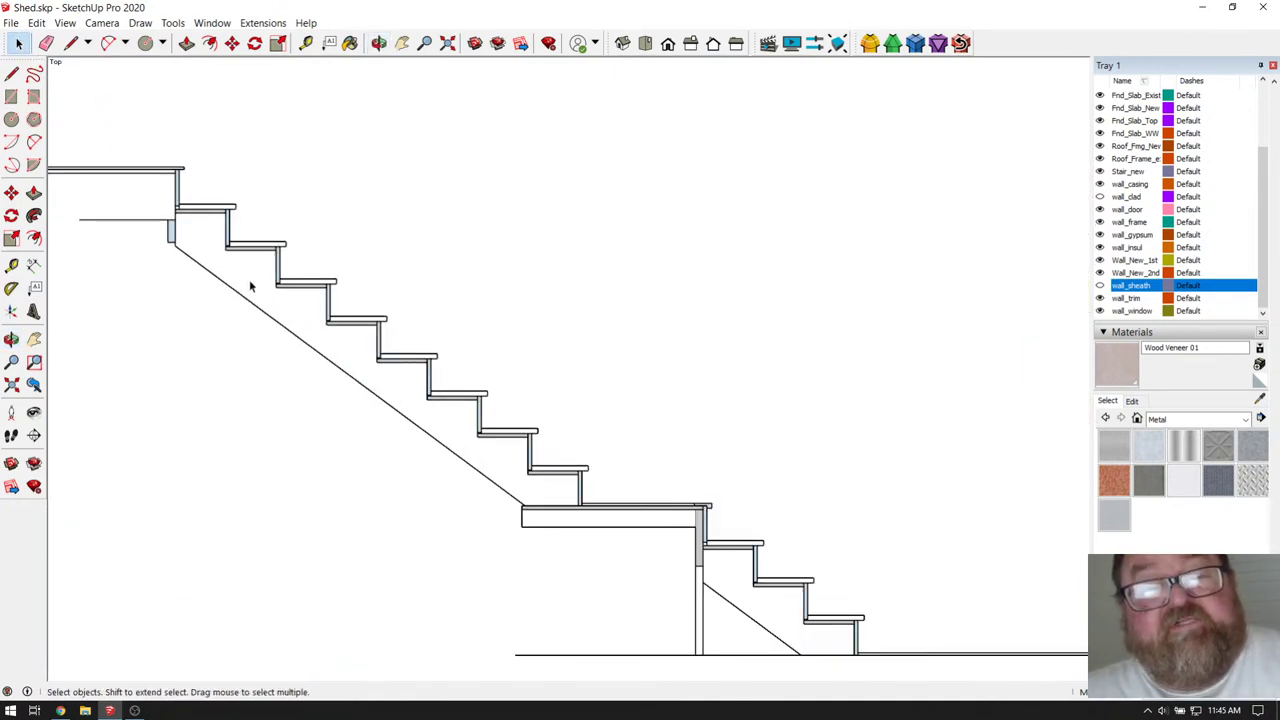
- Copy the stair stringer outline with Move and Ctrl, placing it up and to the right
left_click(250, 287)
left_click(232, 43)
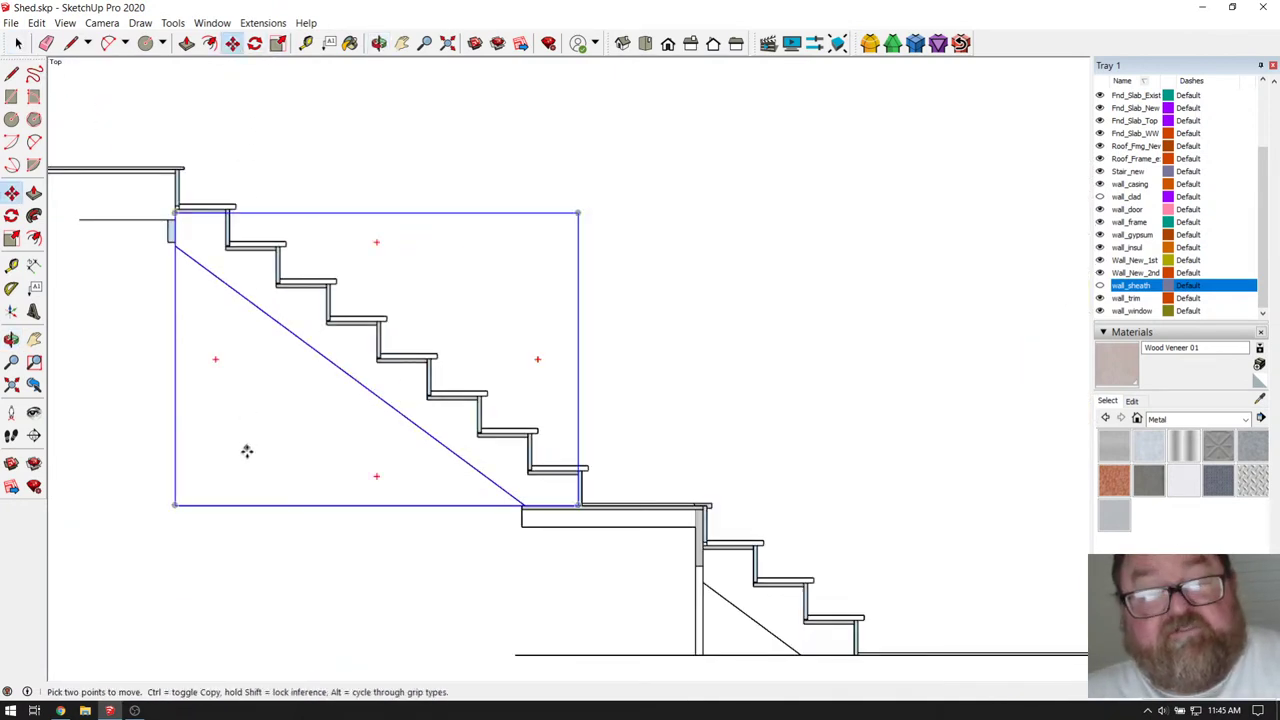
key("ctrl")
left_click(272, 528)
left_click(577, 383)
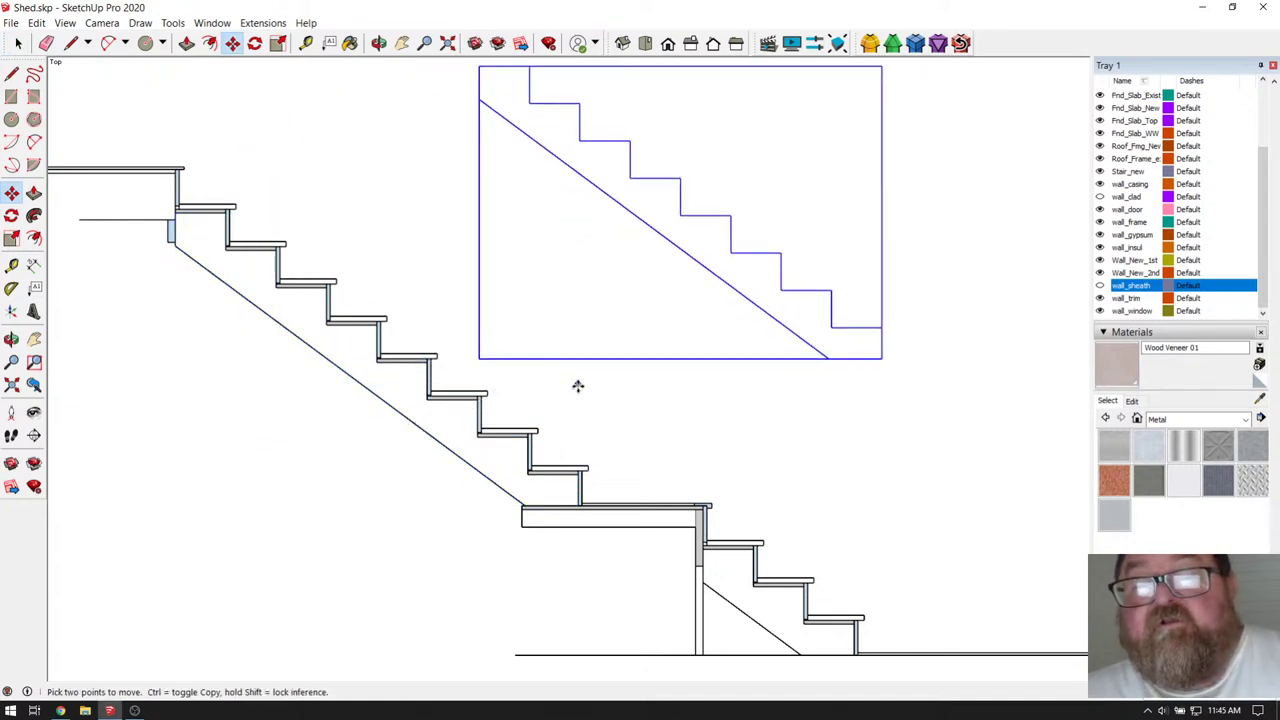
scroll(543, 397, "down", 2)
scroll(664, 264, "up", 4)
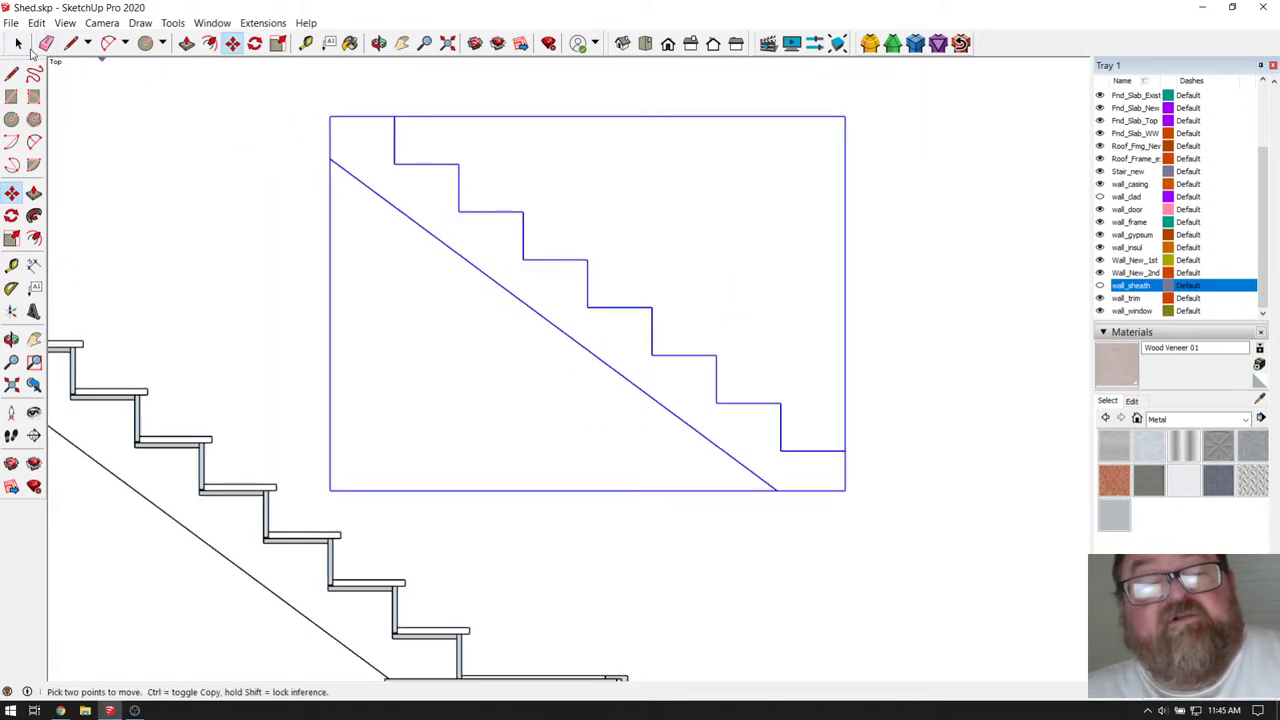
- Clear the selection and zoom out to see the copied stringer beside the stair sections
left_click(18, 43)
left_click(210, 132)
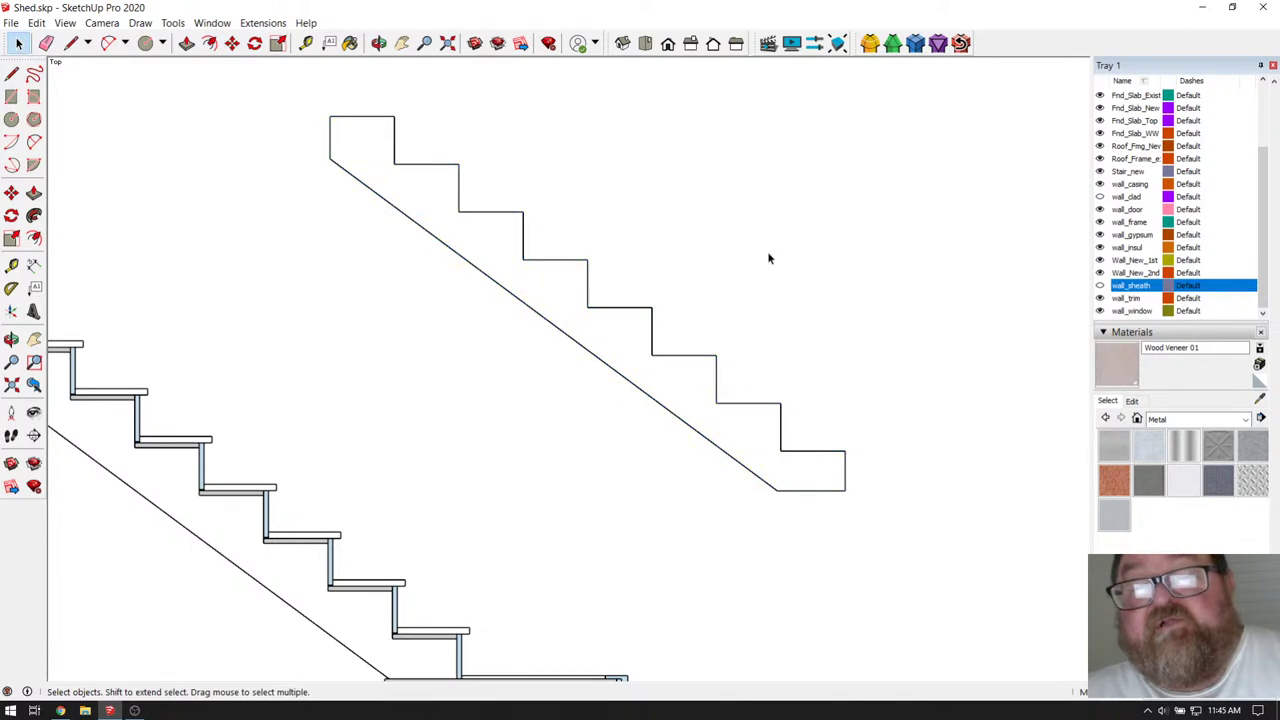
scroll(768, 258, "up", 1)
scroll(717, 371, "down", 2)
scroll(743, 180, "up", 2)
scroll(711, 357, "down", 1)
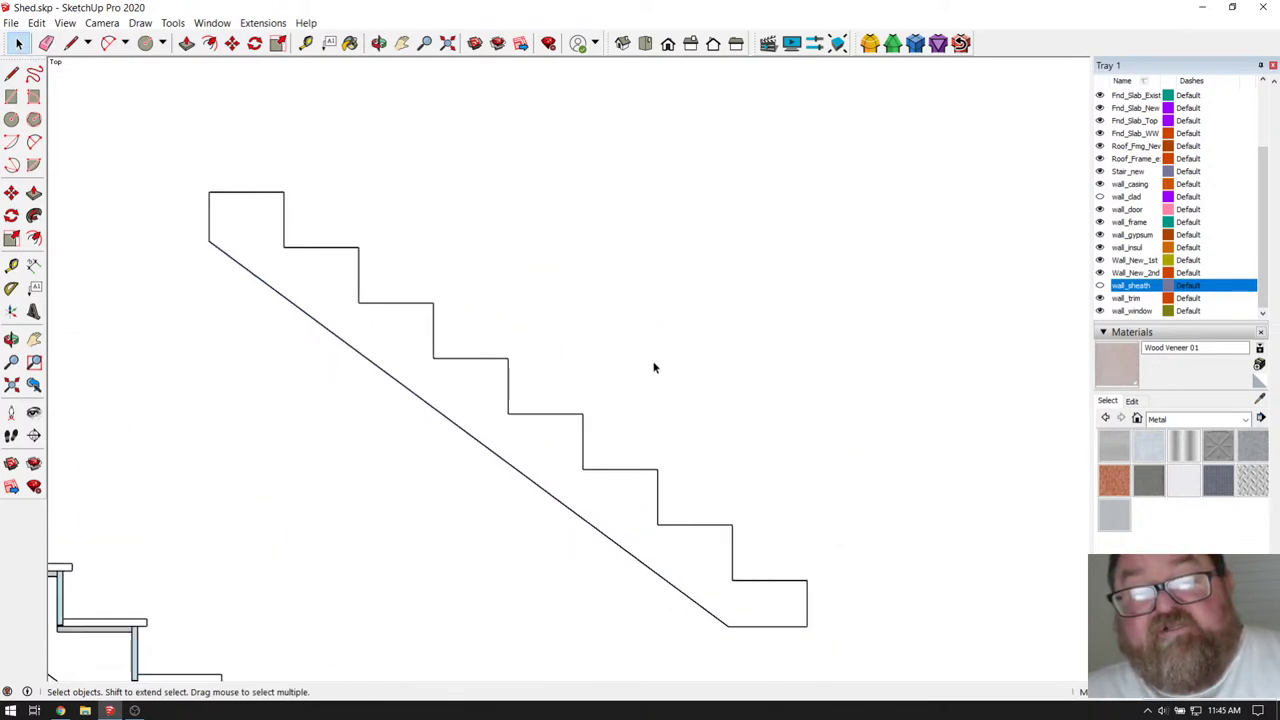
scroll(670, 298, "down", 1)
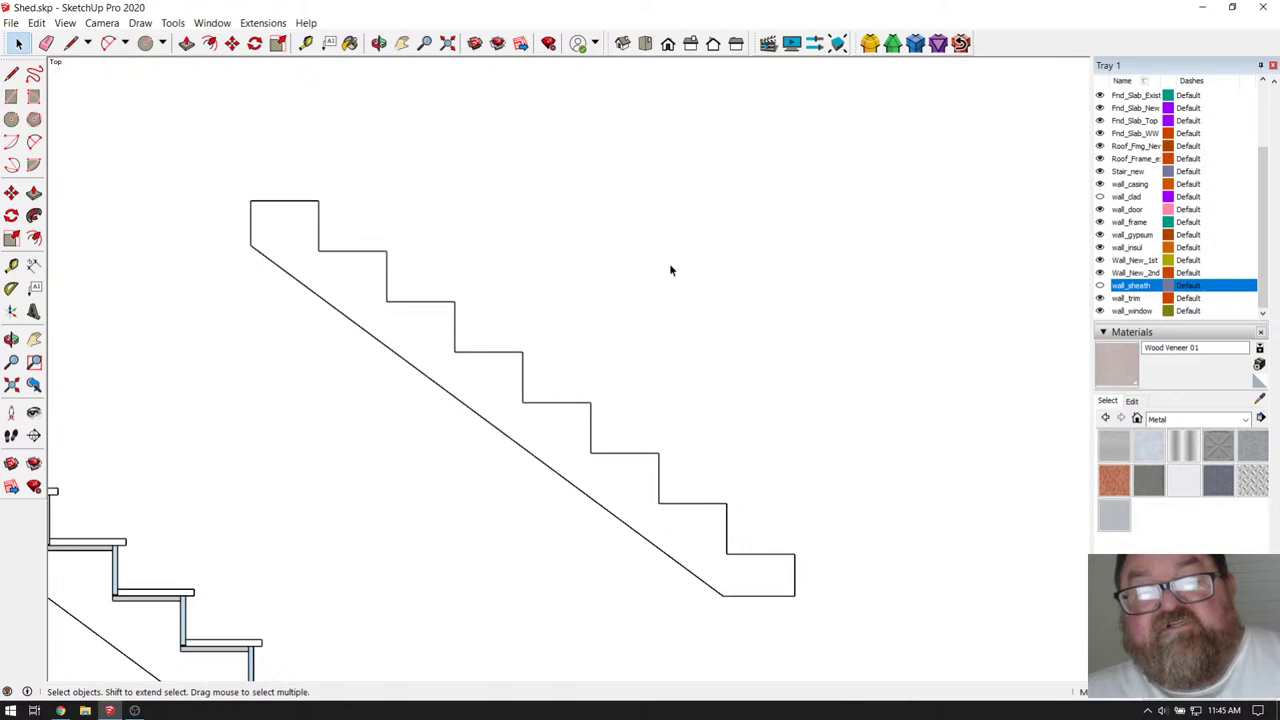
scroll(670, 269, "down", 2)
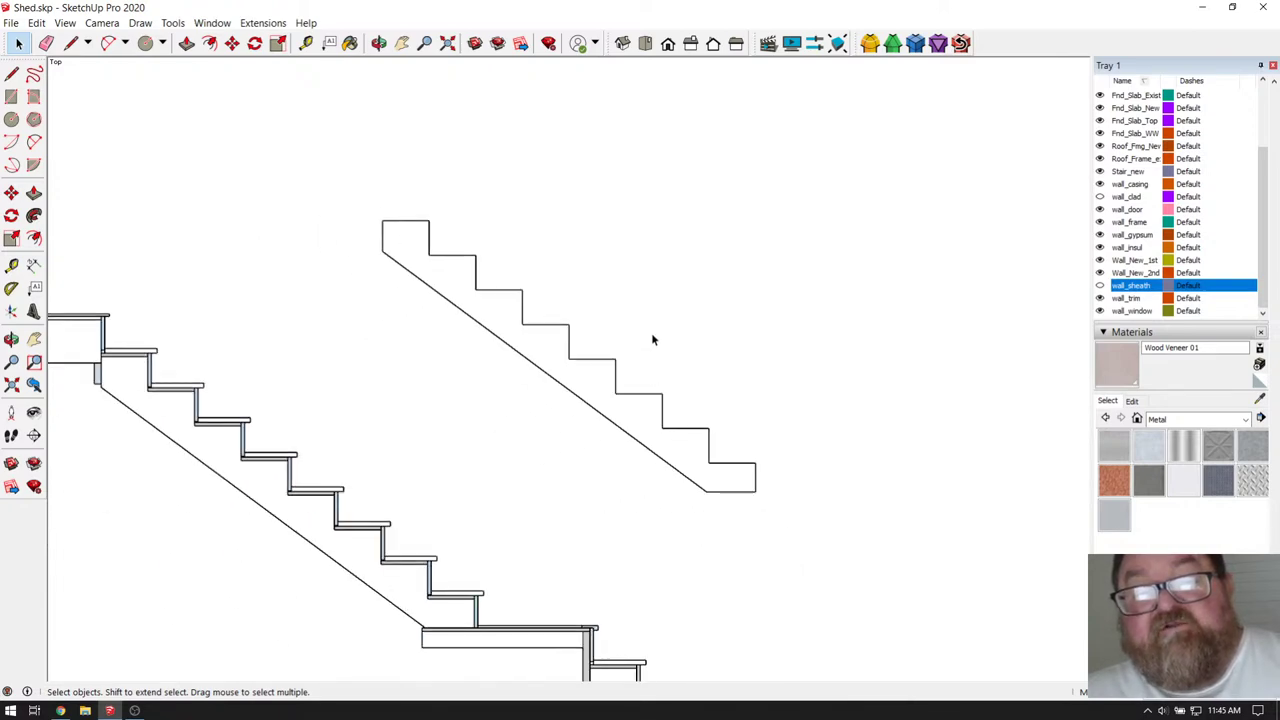
scroll(651, 340, "up", 1)
scroll(774, 389, "down", 7)
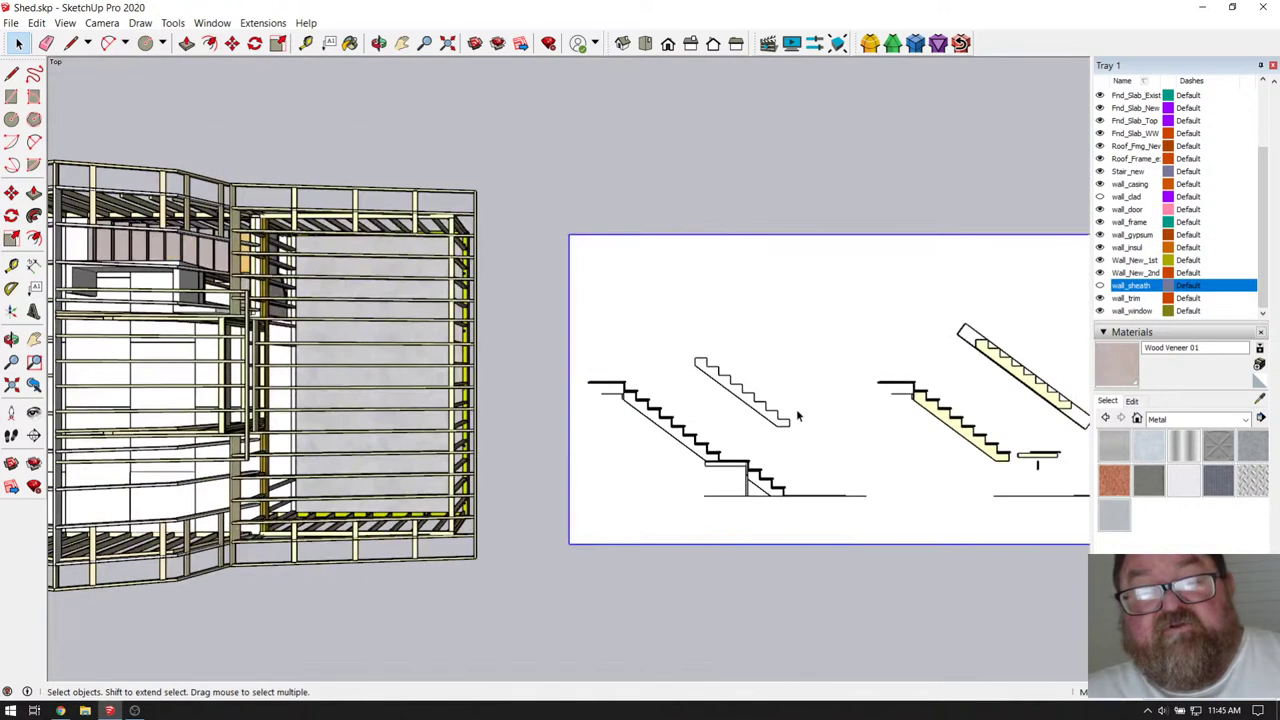
scroll(535, 290, "down", 1)
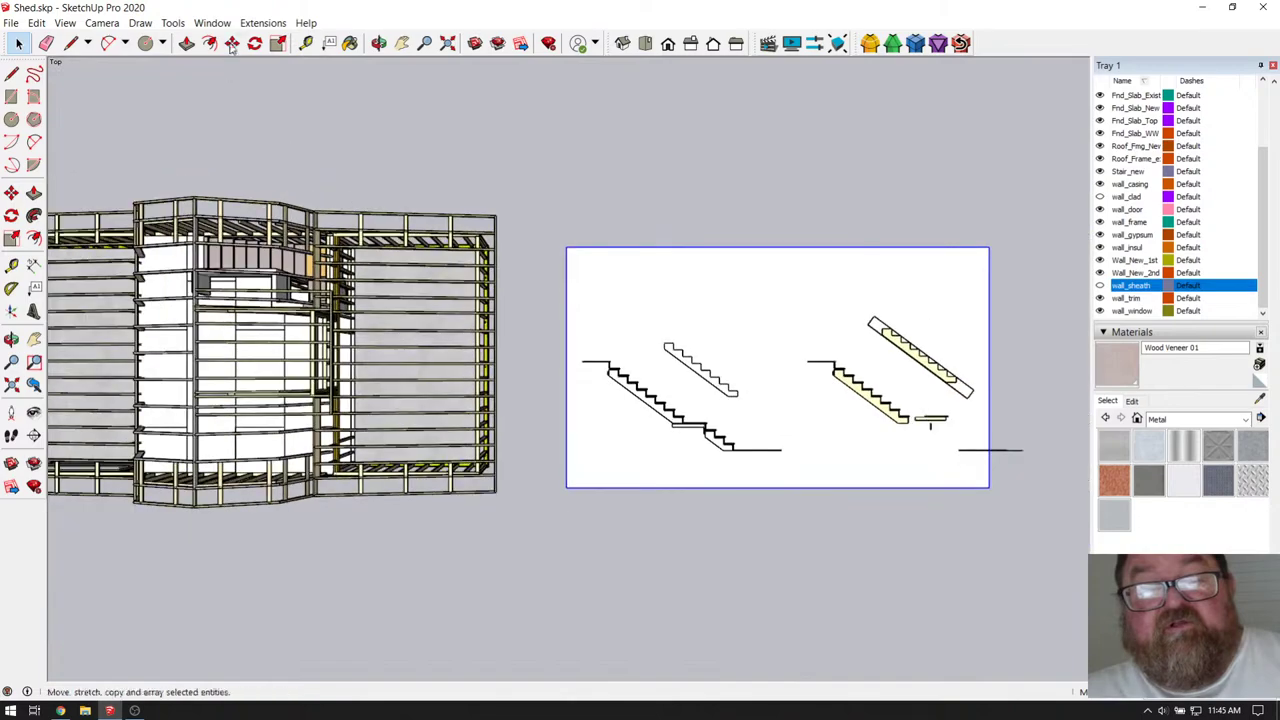
- Orbit to an elevated three-quarter view, fit the whole shed with Zoom Extents, and zoom in
left_click(379, 43)
left_click_drag(300, 290, 330, 295)
scroll(360, 215, "up", 10)
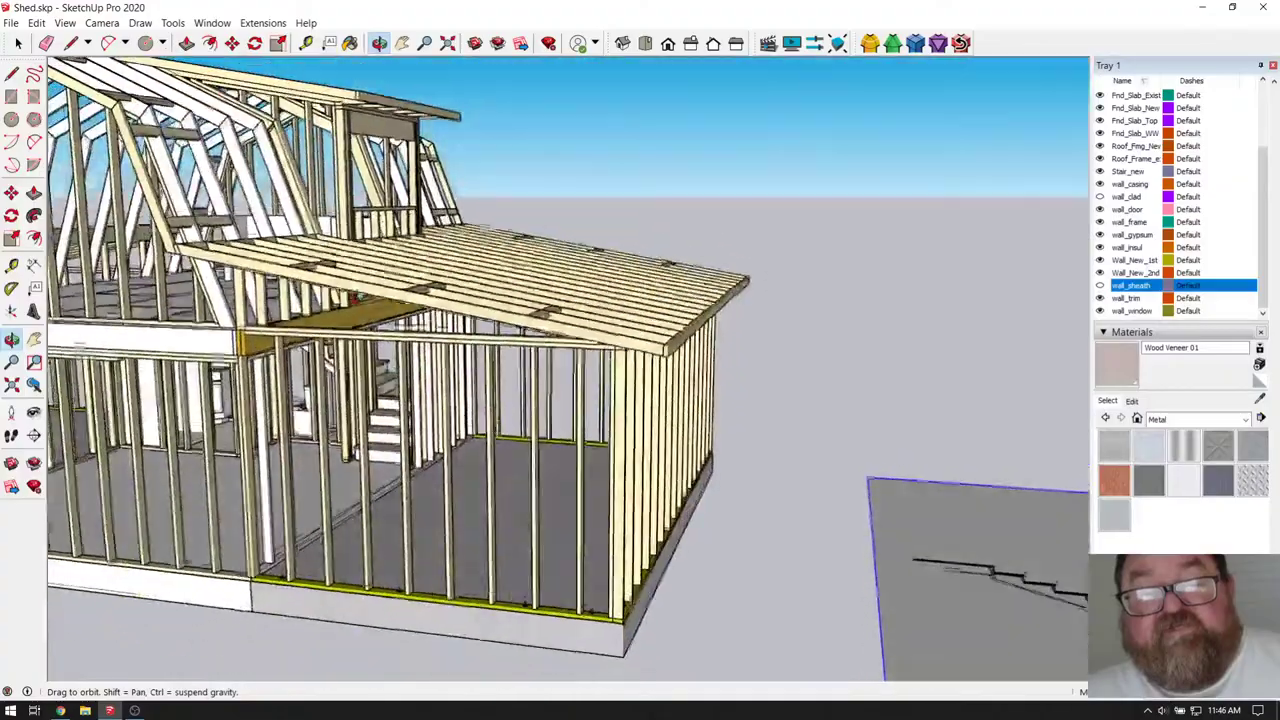
scroll(369, 410, "up", 8)
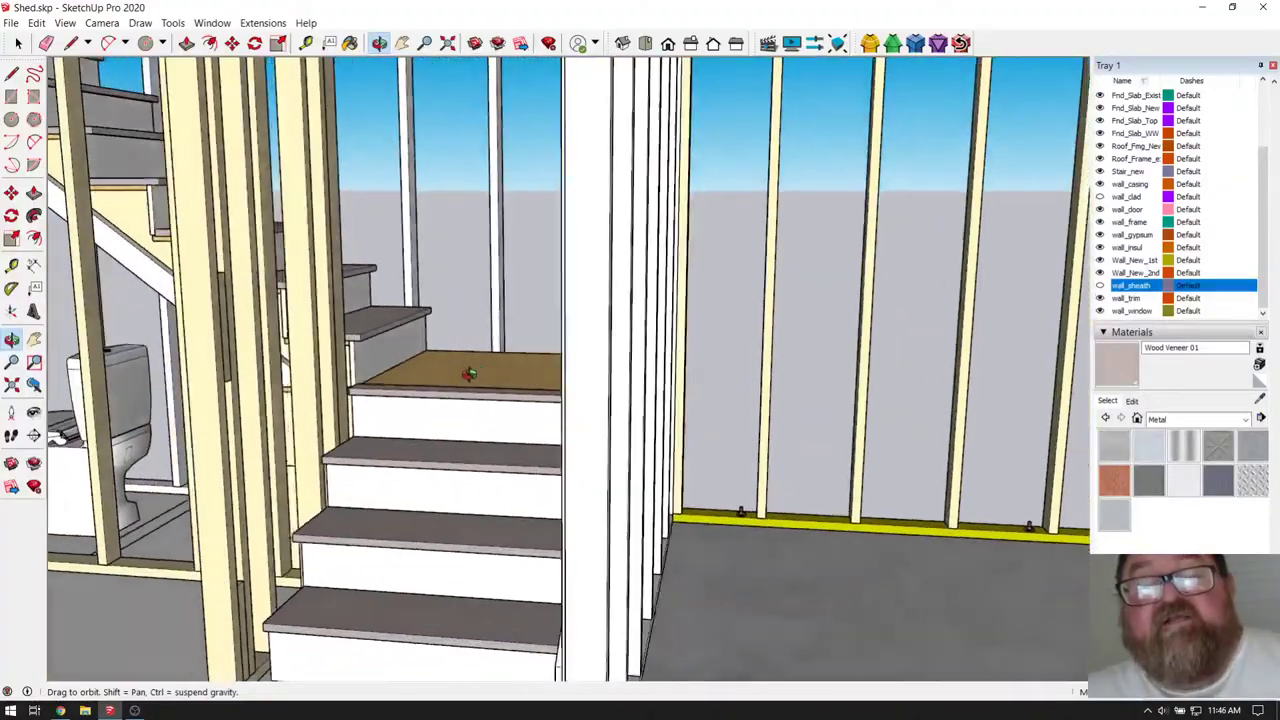
scroll(623, 437, "up", 8)
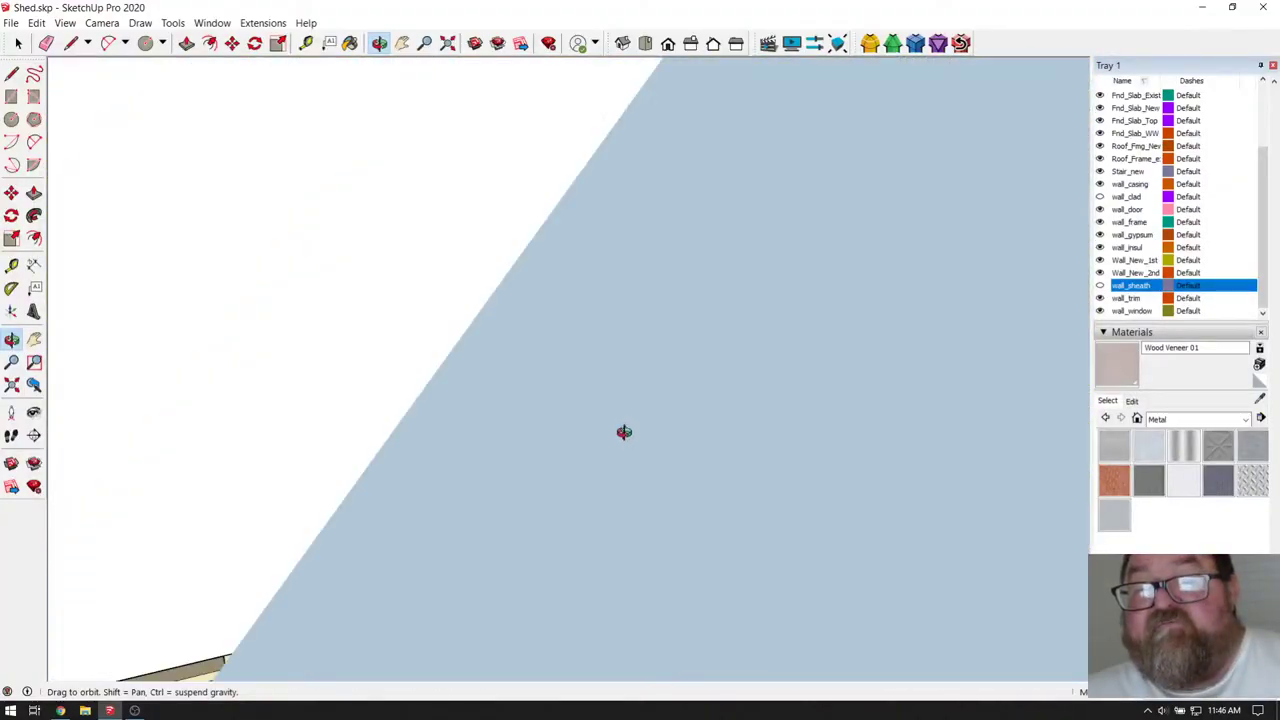
scroll(625, 427, "up", 5)
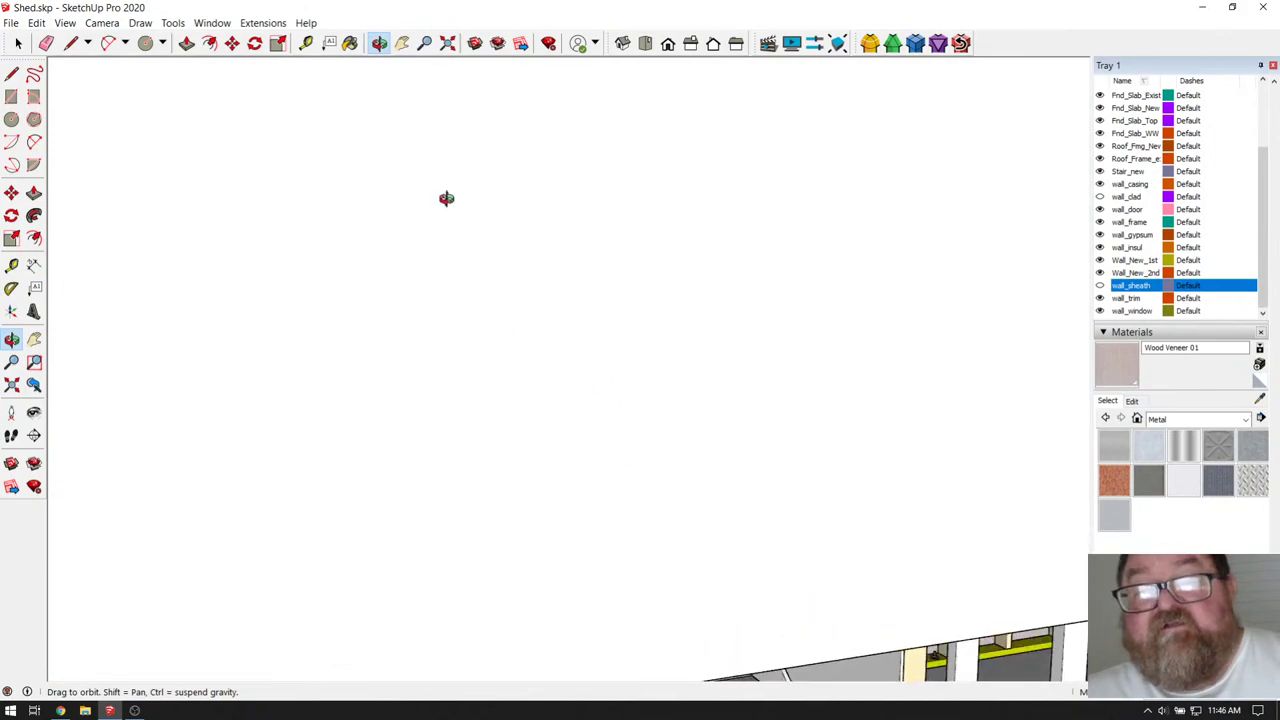
left_click(448, 44)
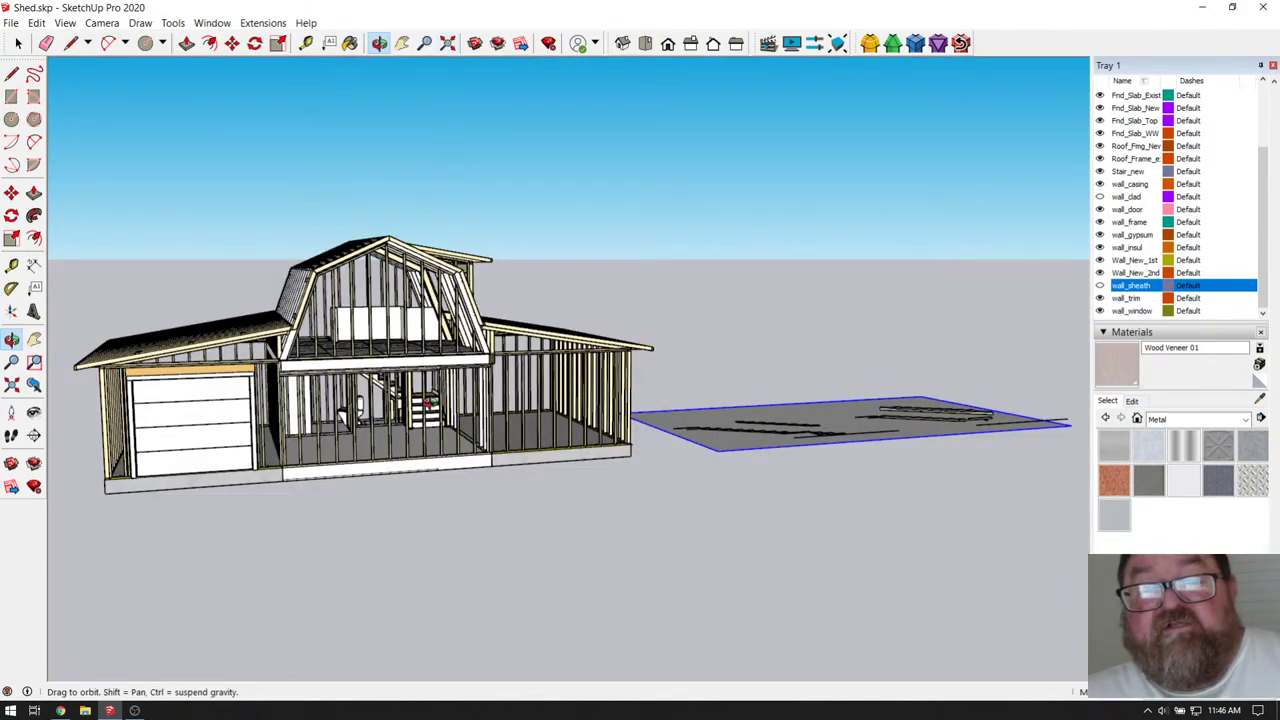
scroll(427, 401, "up", 10)
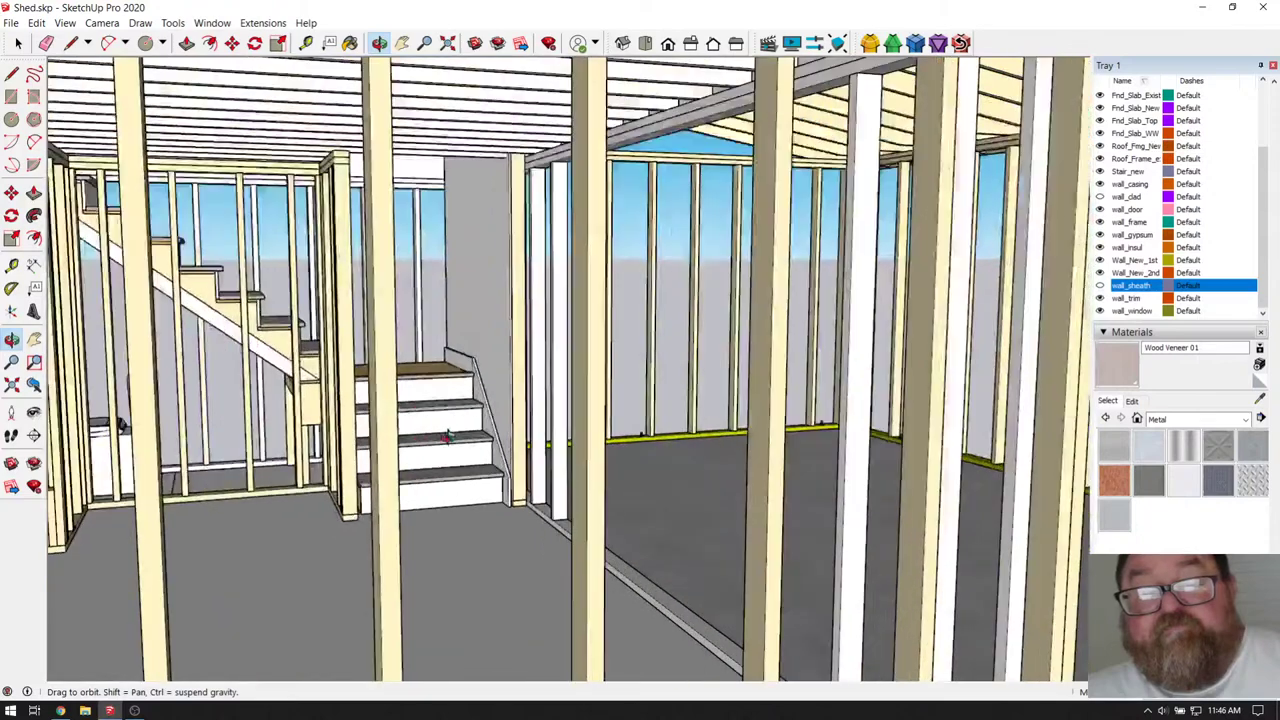
scroll(448, 436, "up", 3)
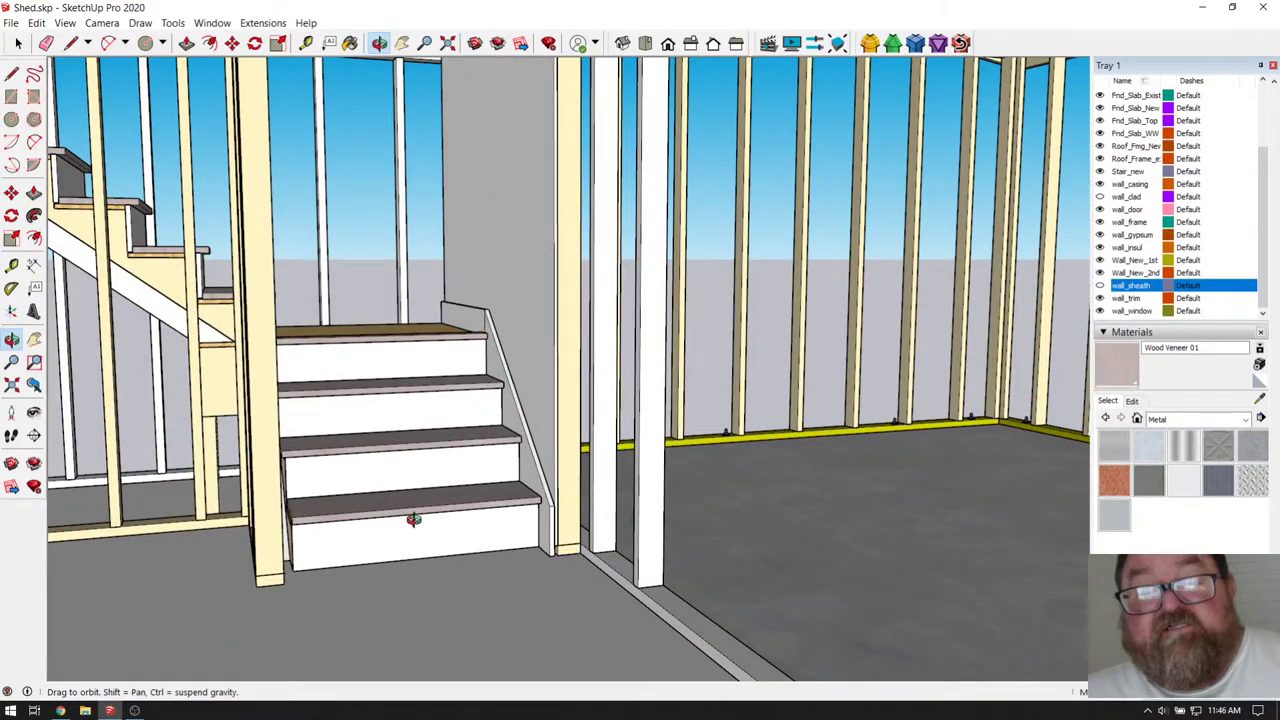
- Orbit and pan beneath the interior staircase to inspect its framing and veneer tread edges
left_click_drag(420, 561, 591, 174)
left_click_drag(686, 279, 614, 89)
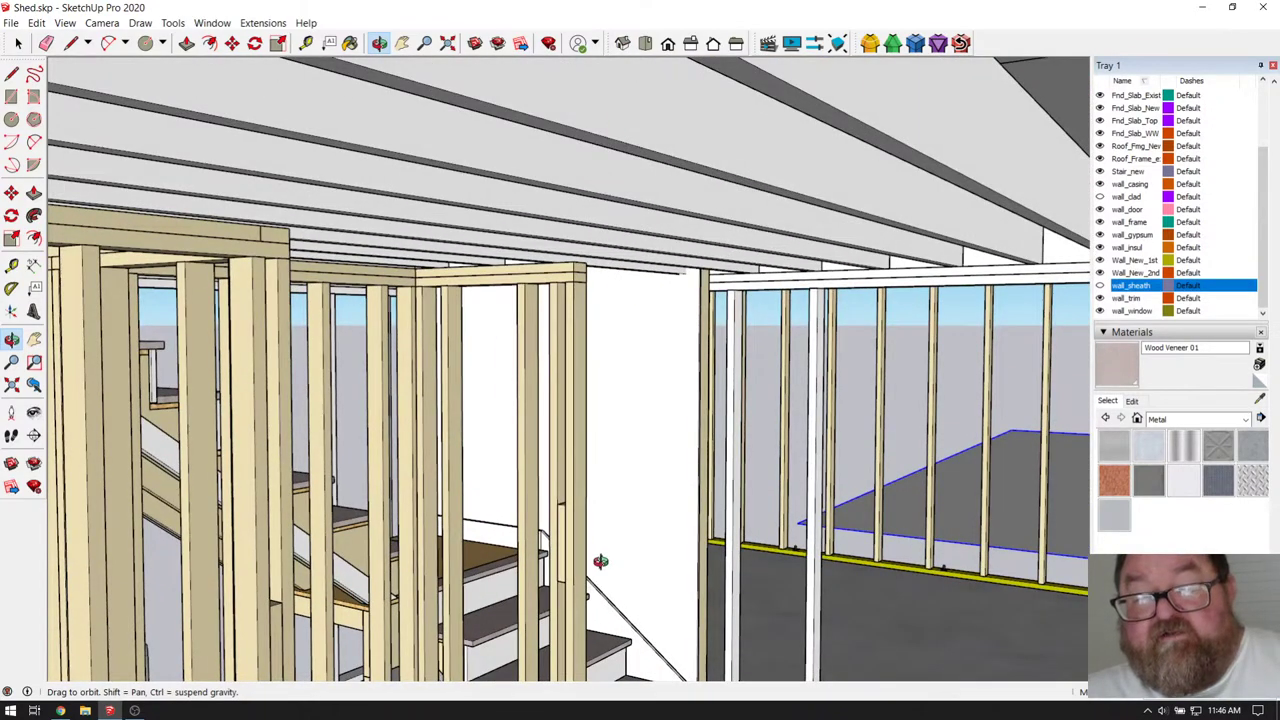
left_click_drag(602, 560, 598, 489)
left_click(402, 43)
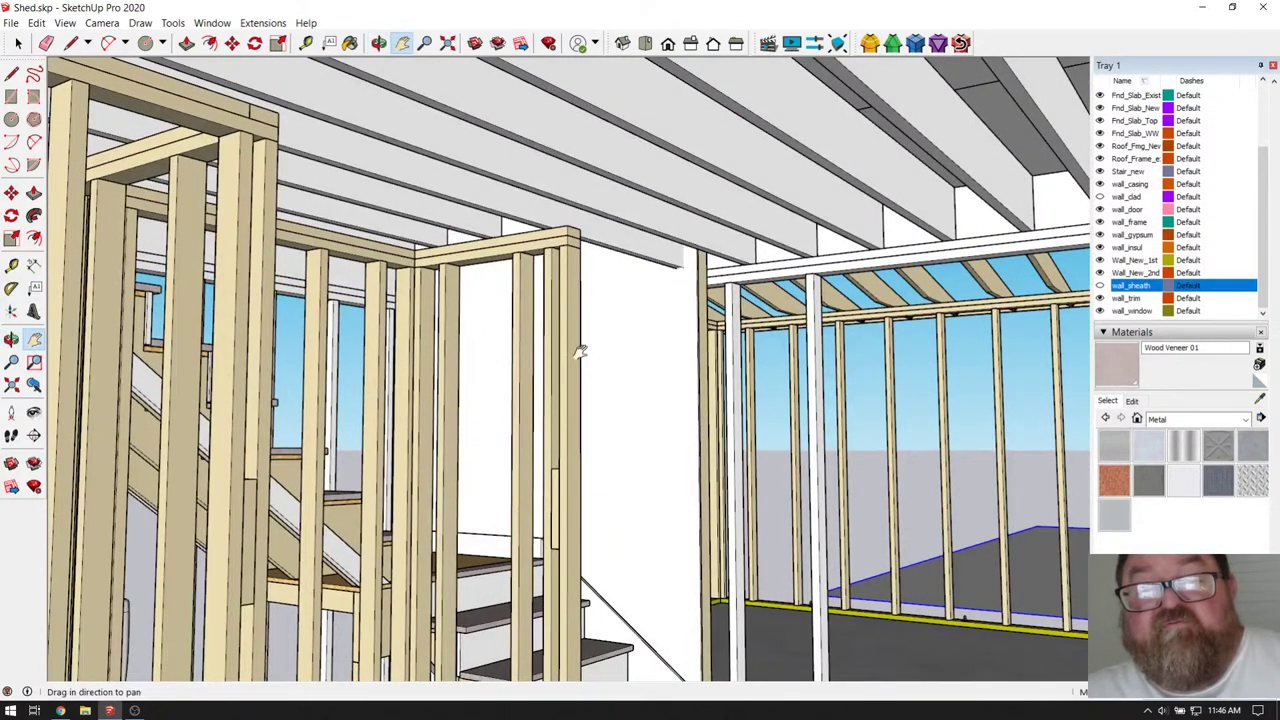
mouse_move(586, 349)
left_mouse_down()
mouse_move(574, 303)
mouse_move(574, 340)
left_mouse_up()
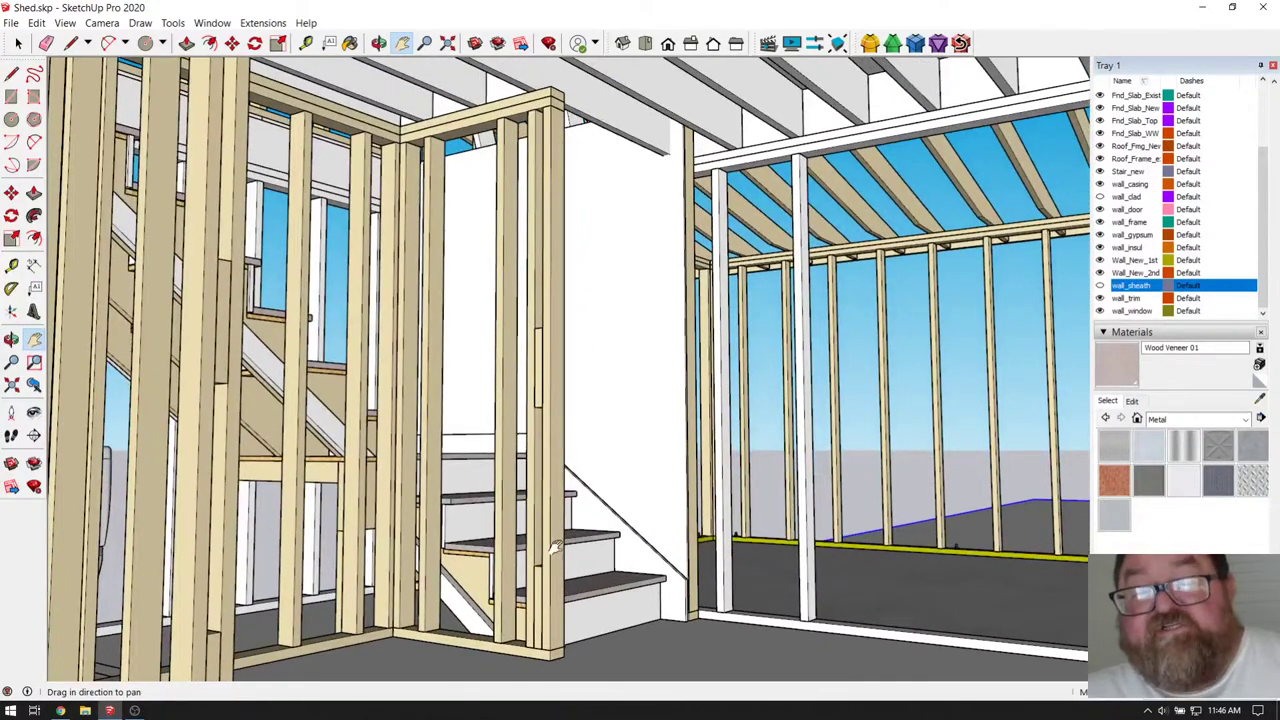
scroll(458, 500, "up", 6)
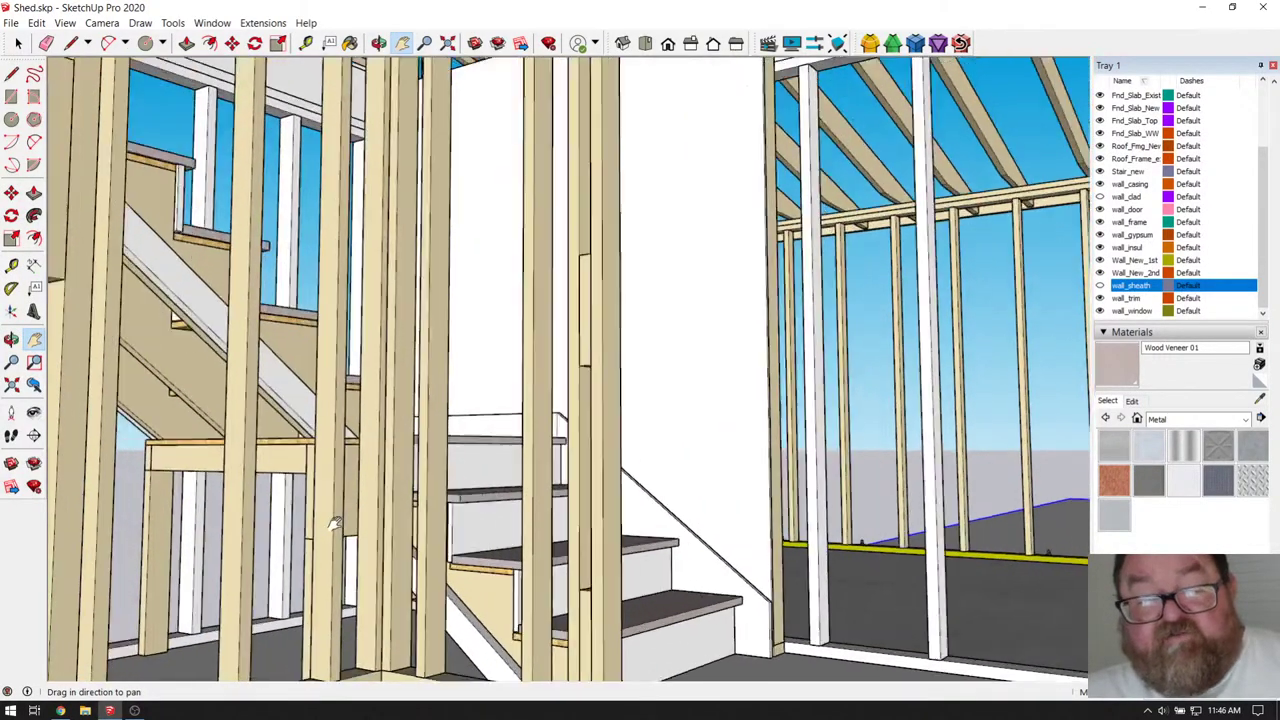
scroll(463, 360, "down", 5)
scroll(432, 432, "up", 8)
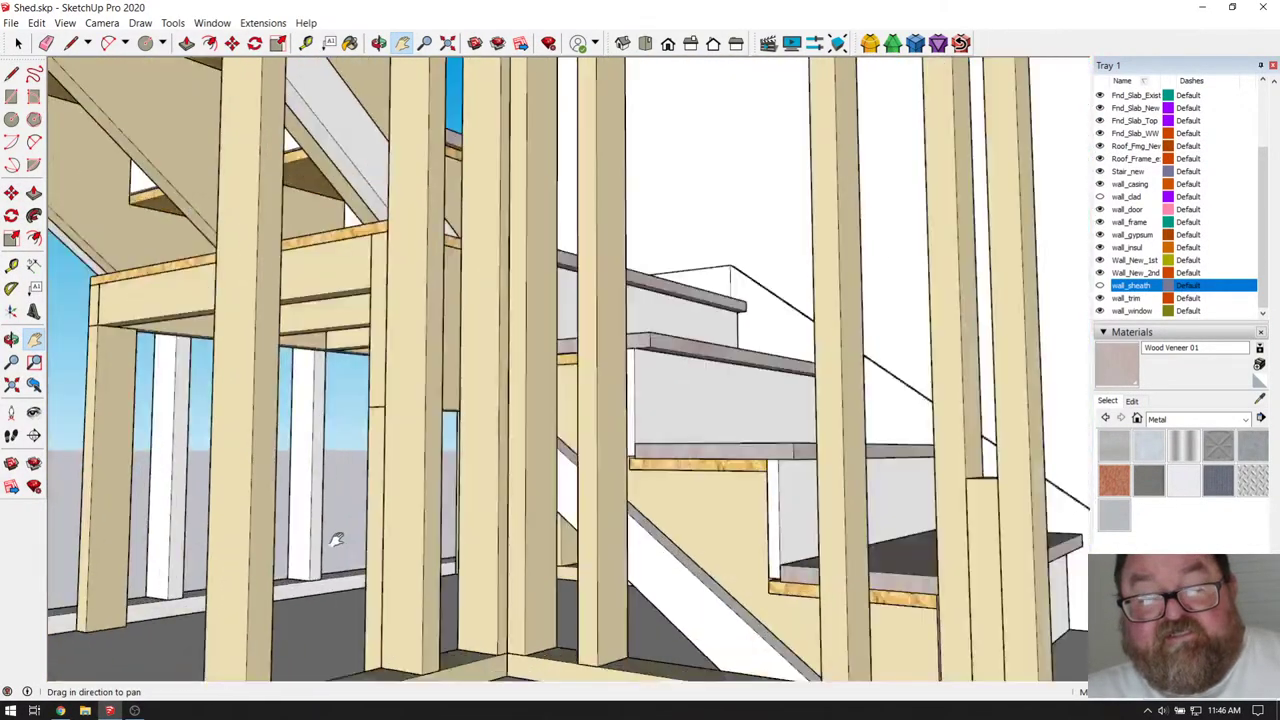
scroll(492, 438, "down", 4)
scroll(492, 438, "up", 2)
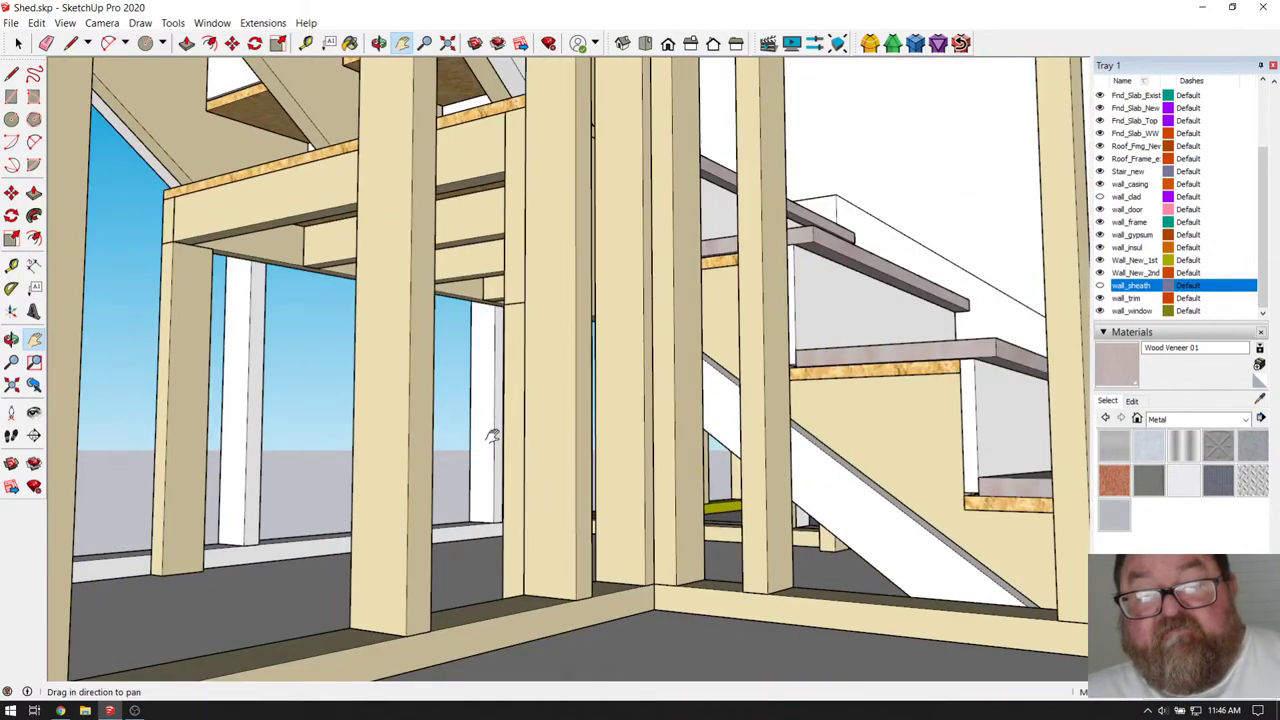
key("t")
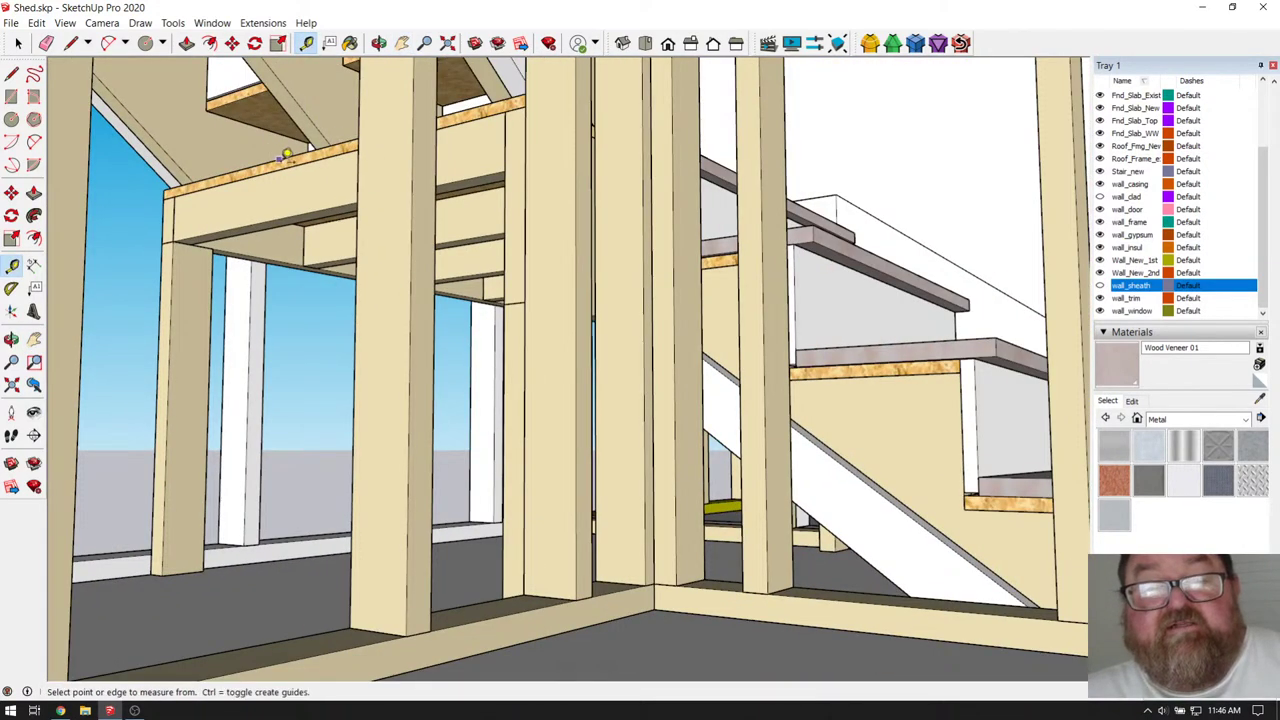
left_click(283, 157)
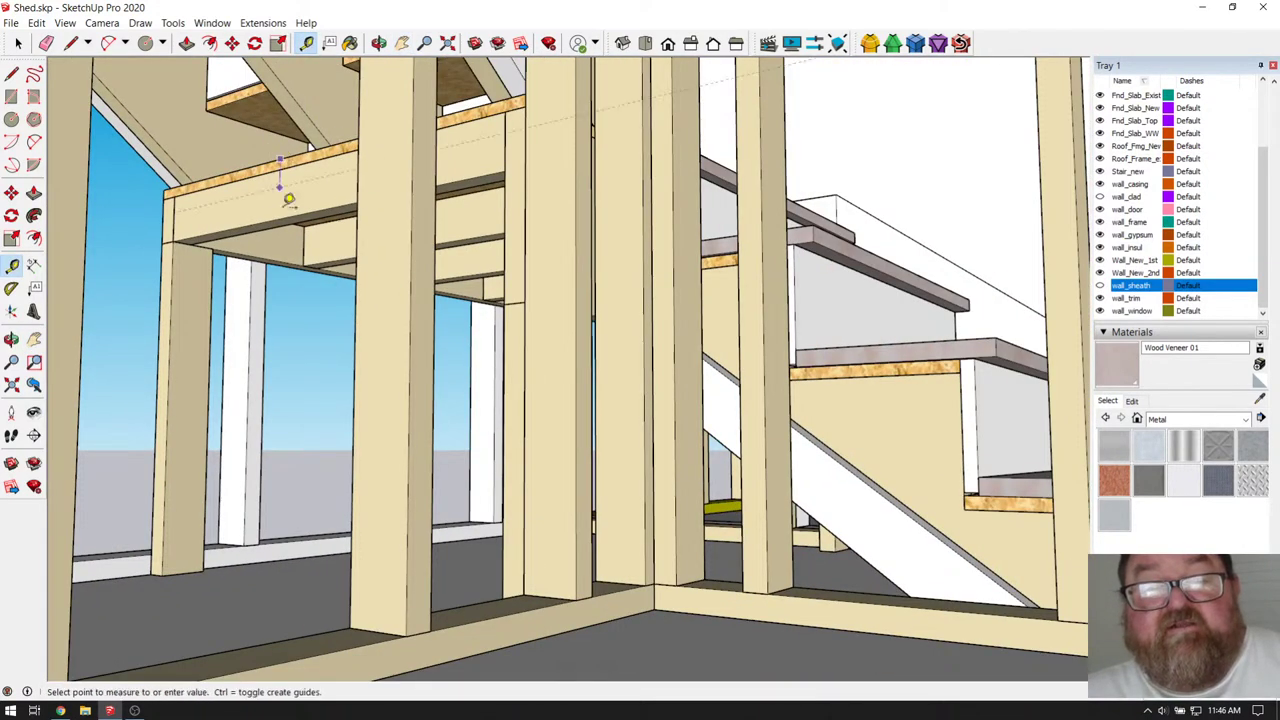
left_click(279, 583)
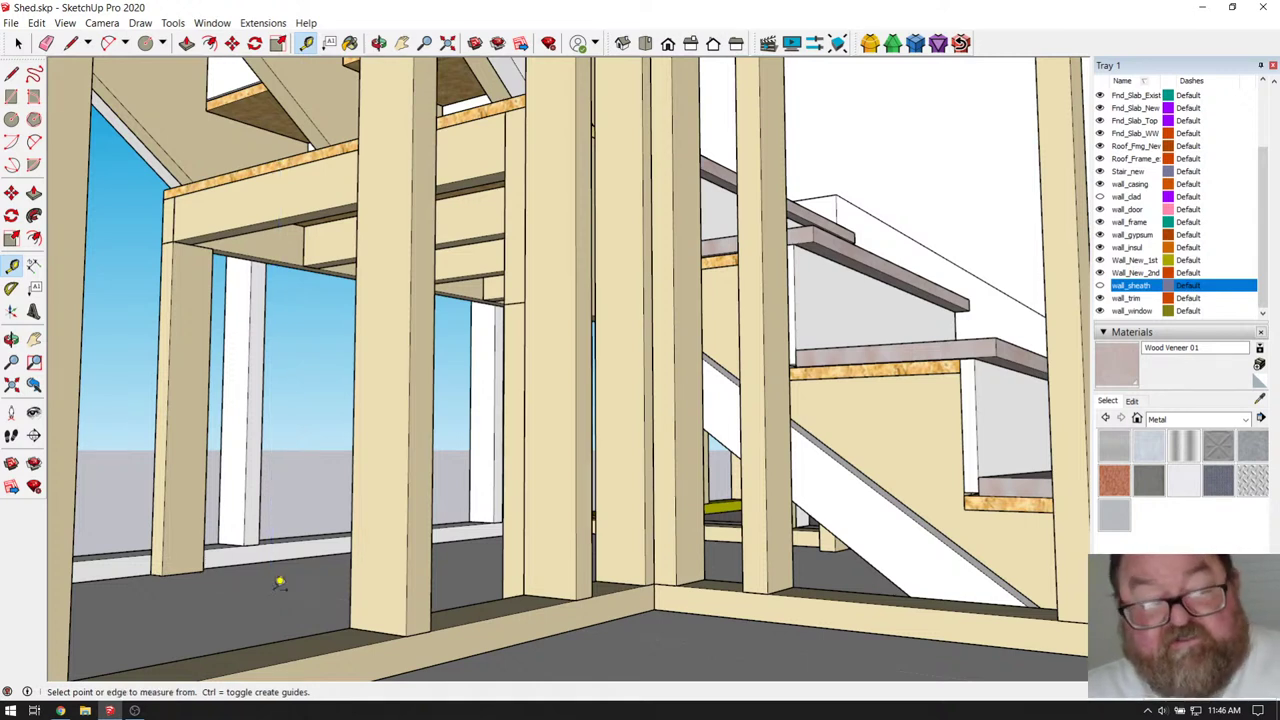
- Orbit around the lower stair flight and zoom out to a front view of the full shed frame
left_click(380, 44)
left_click_drag(560, 260, 615, 268)
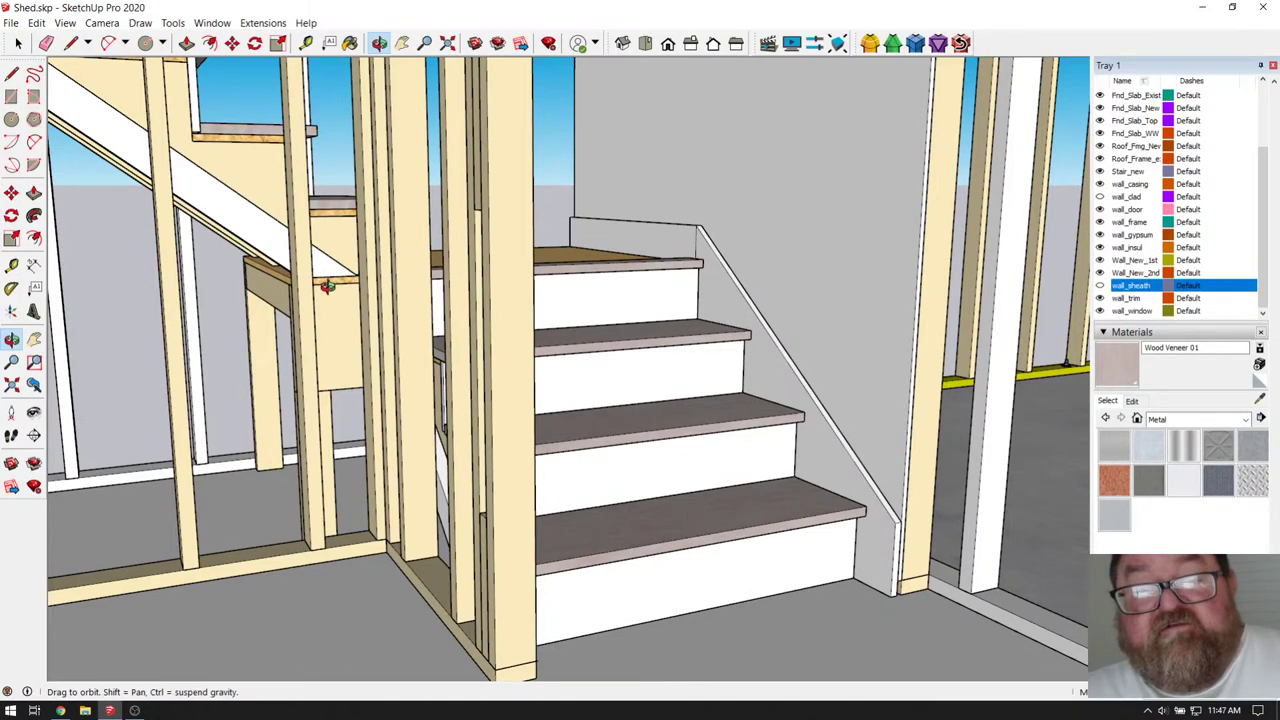
left_click_drag(327, 286, 390, 278)
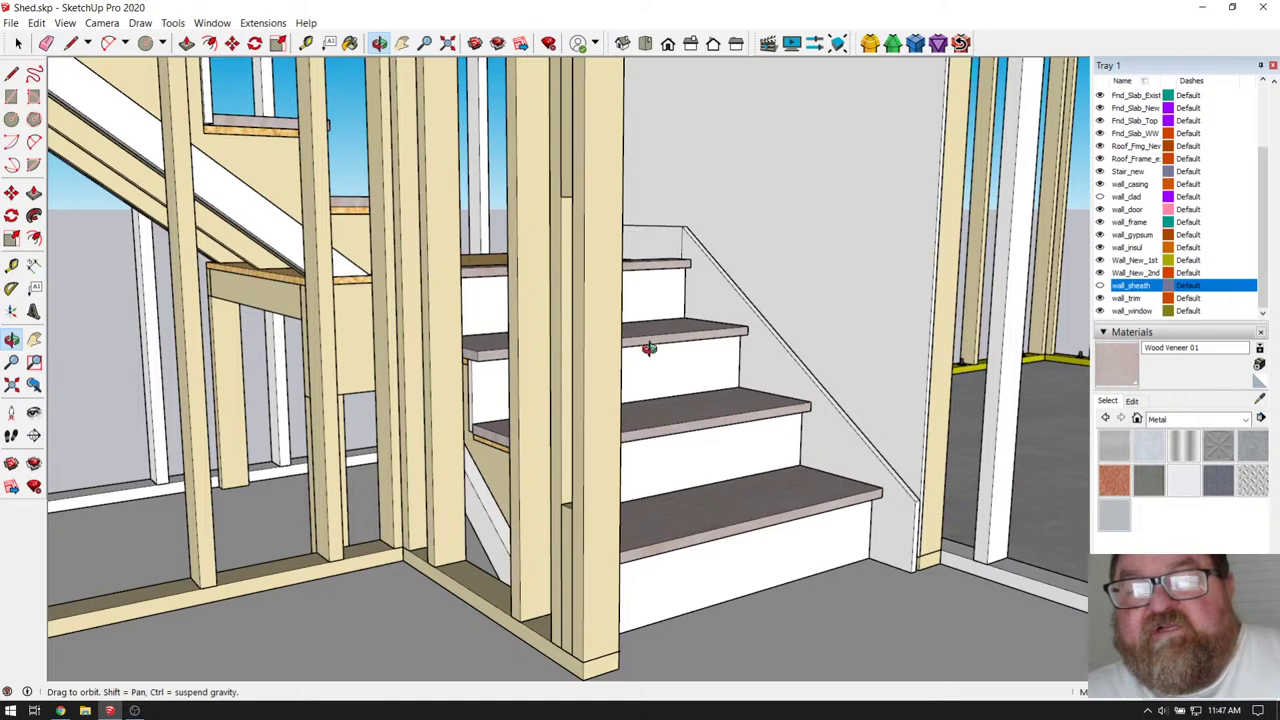
left_click_drag(649, 349, 527, 341)
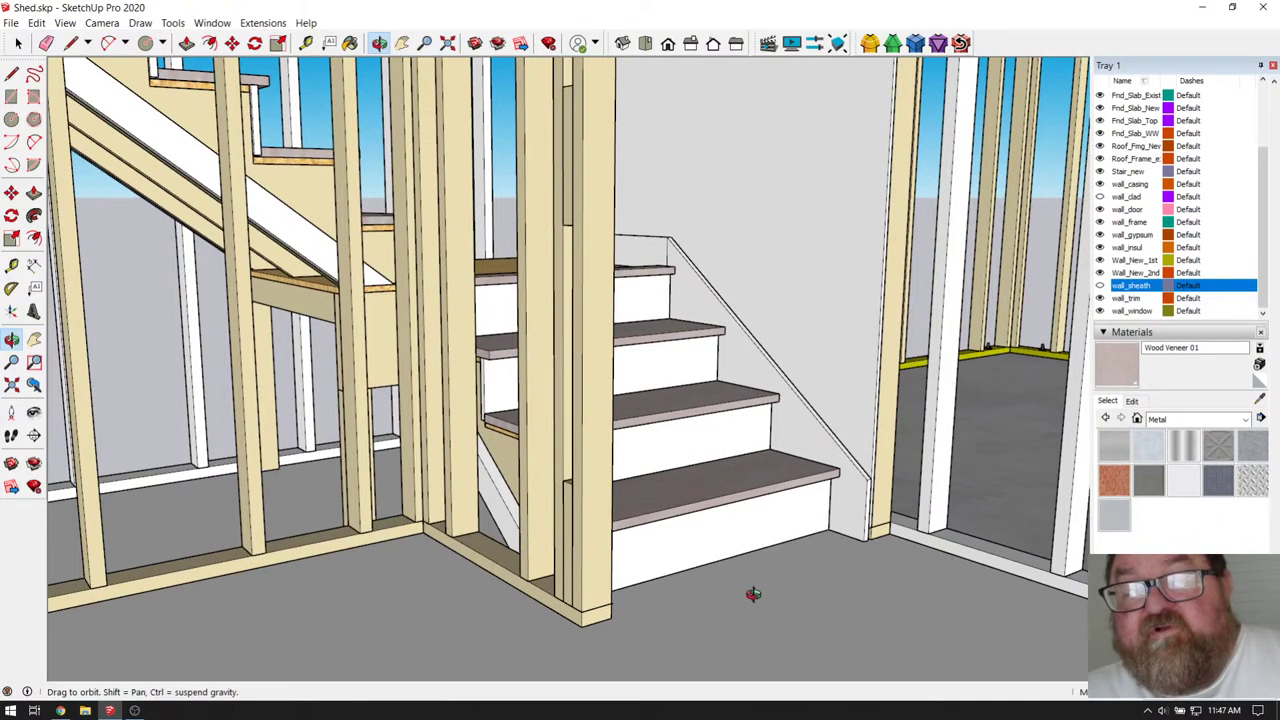
scroll(723, 583, "up", 5)
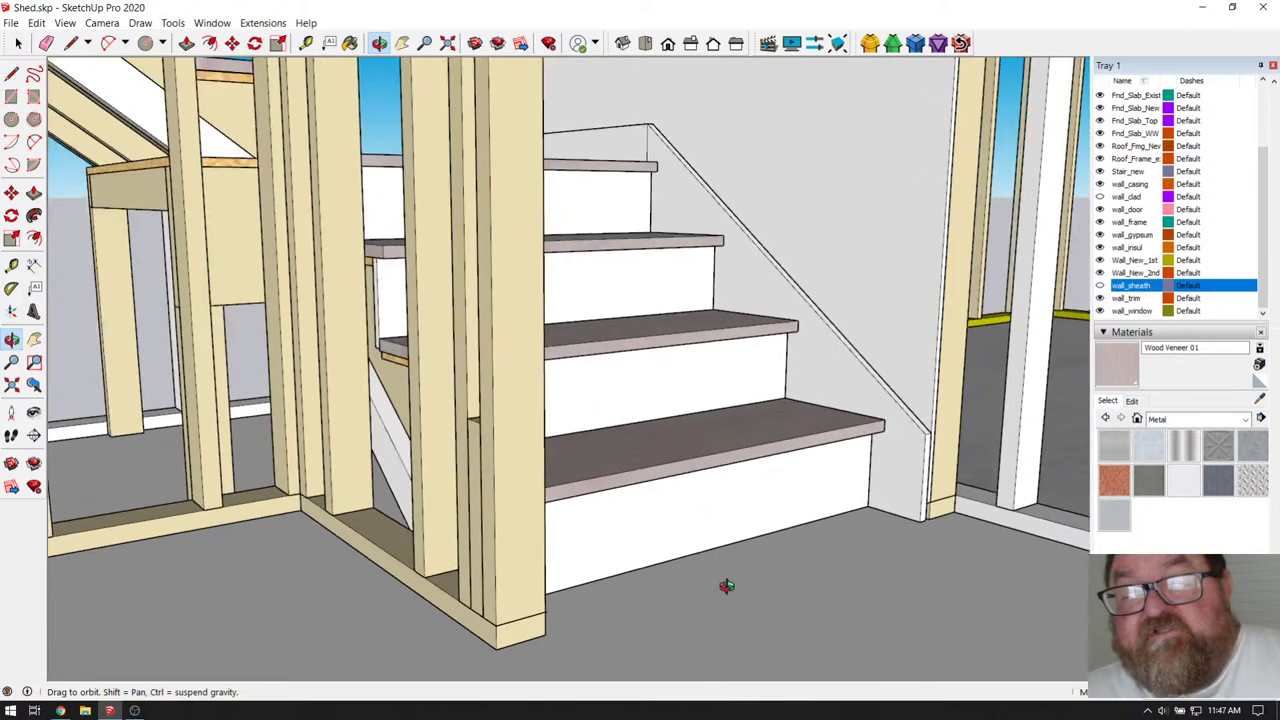
scroll(730, 498, "down", 6)
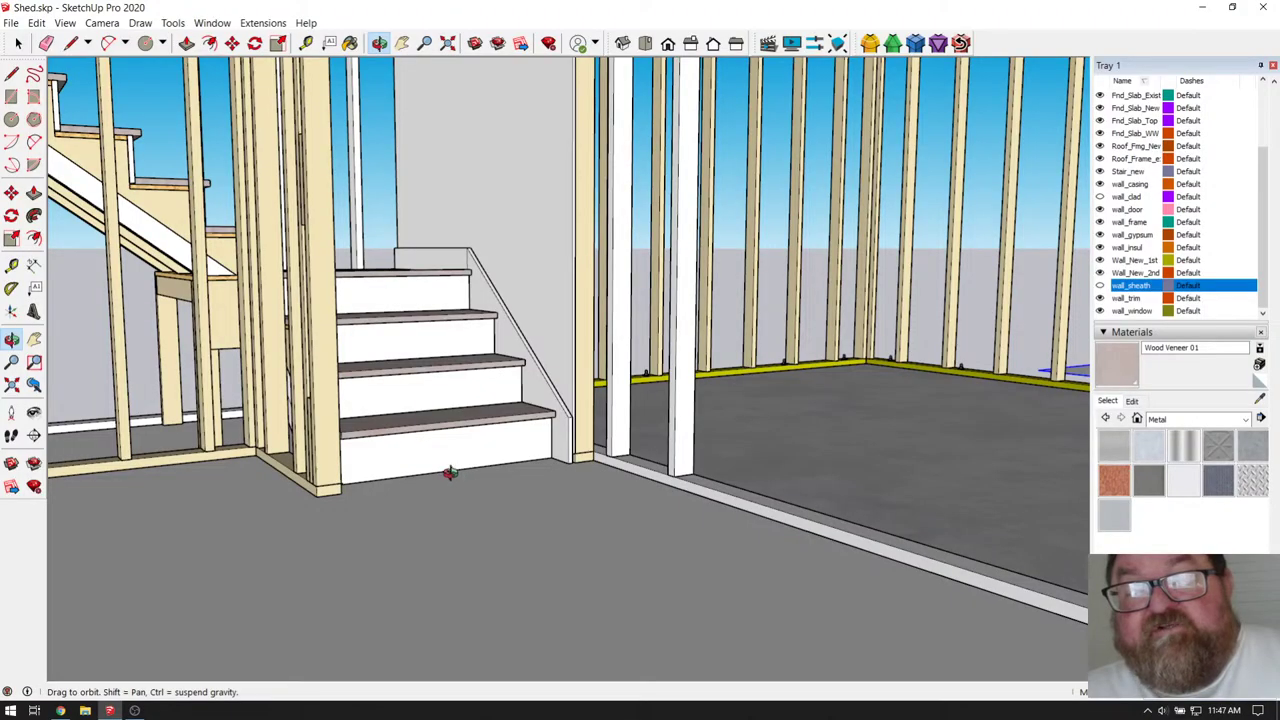
scroll(487, 473, "down", 8)
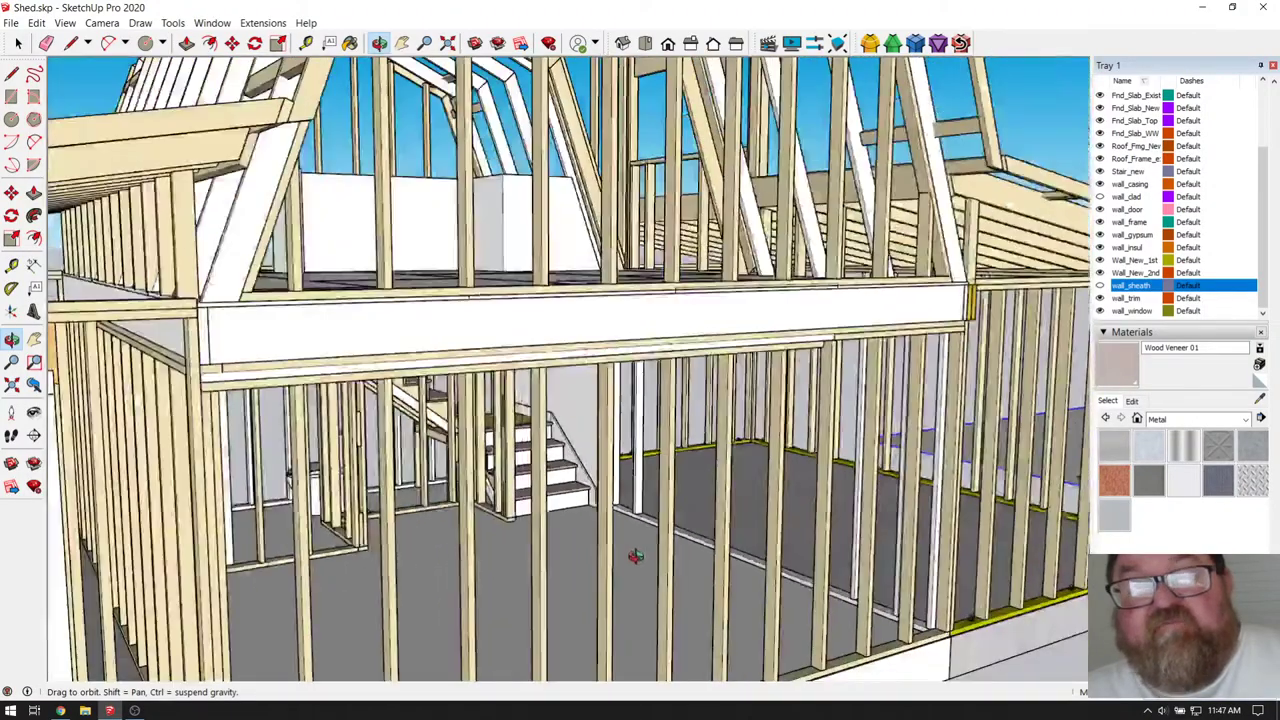
- Orbit and zoom in close around the upper stair tread's wood-veneer nosing
left_click_drag(640, 560, 184, 510)
left_click_drag(817, 360, 243, 355)
scroll(706, 349, "up", 10)
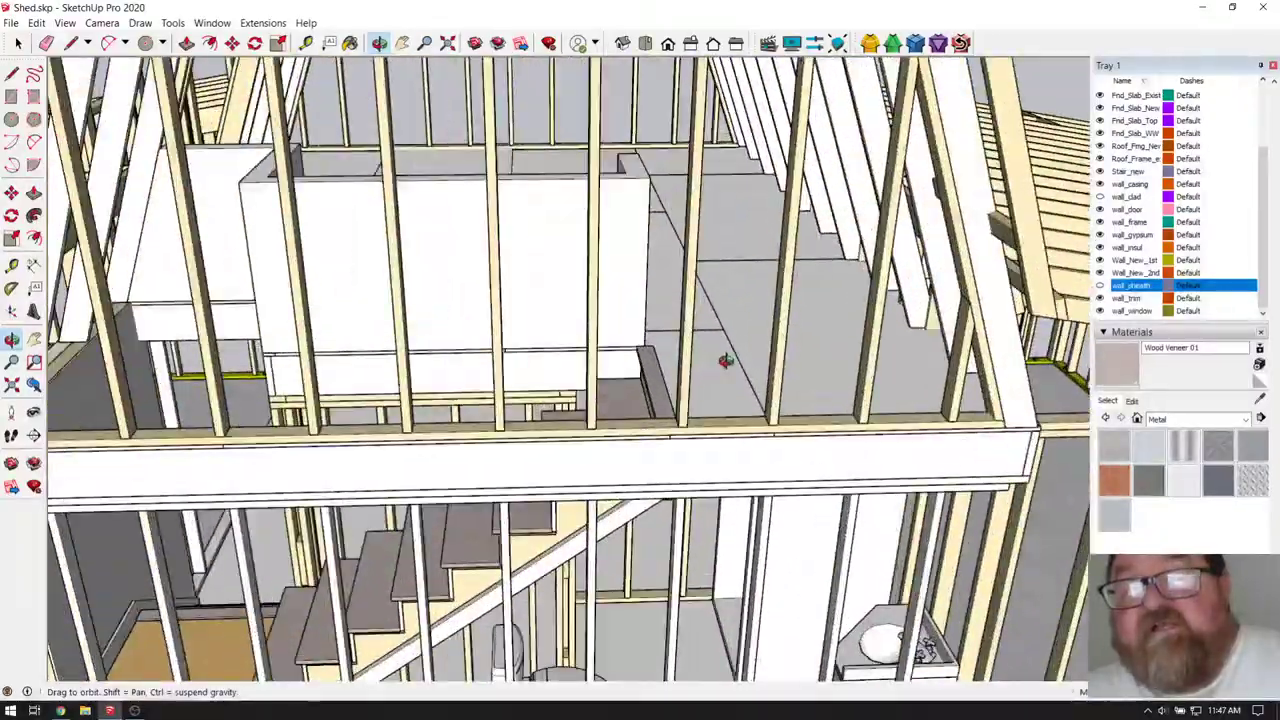
scroll(792, 390, "up", 10)
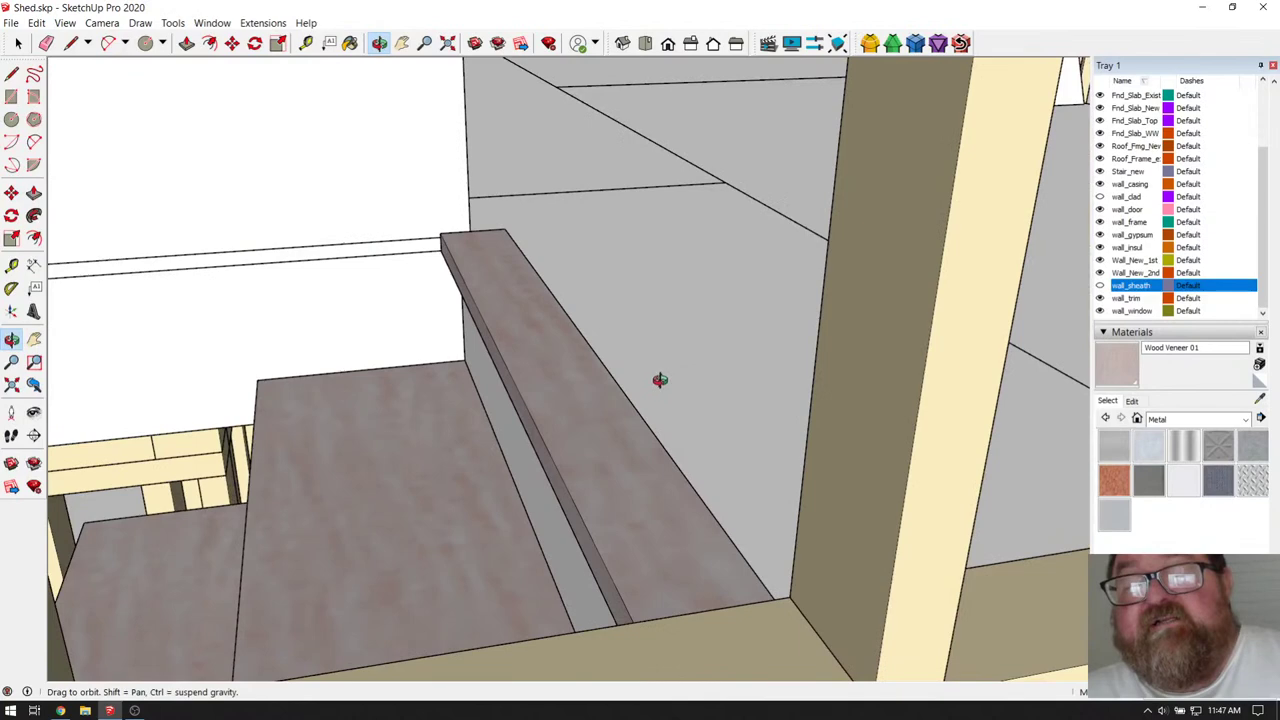
left_click_drag(660, 380, 647, 296)
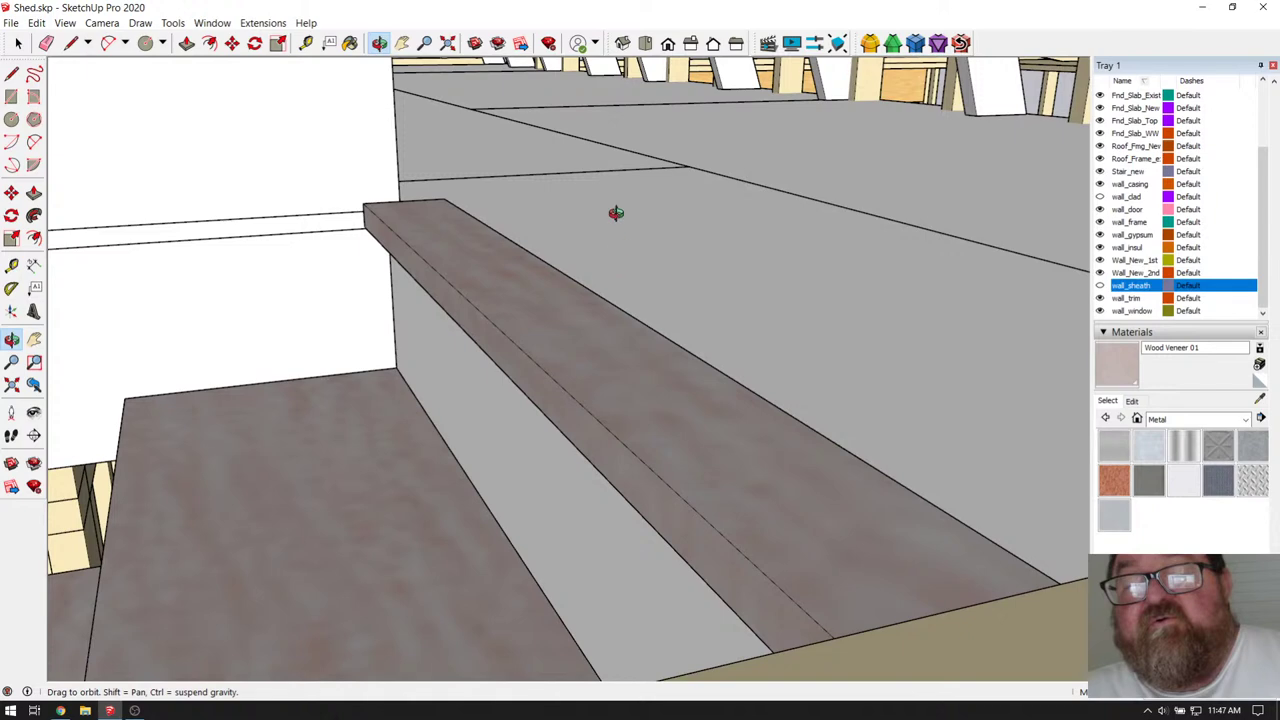
left_click_drag(621, 240, 628, 250)
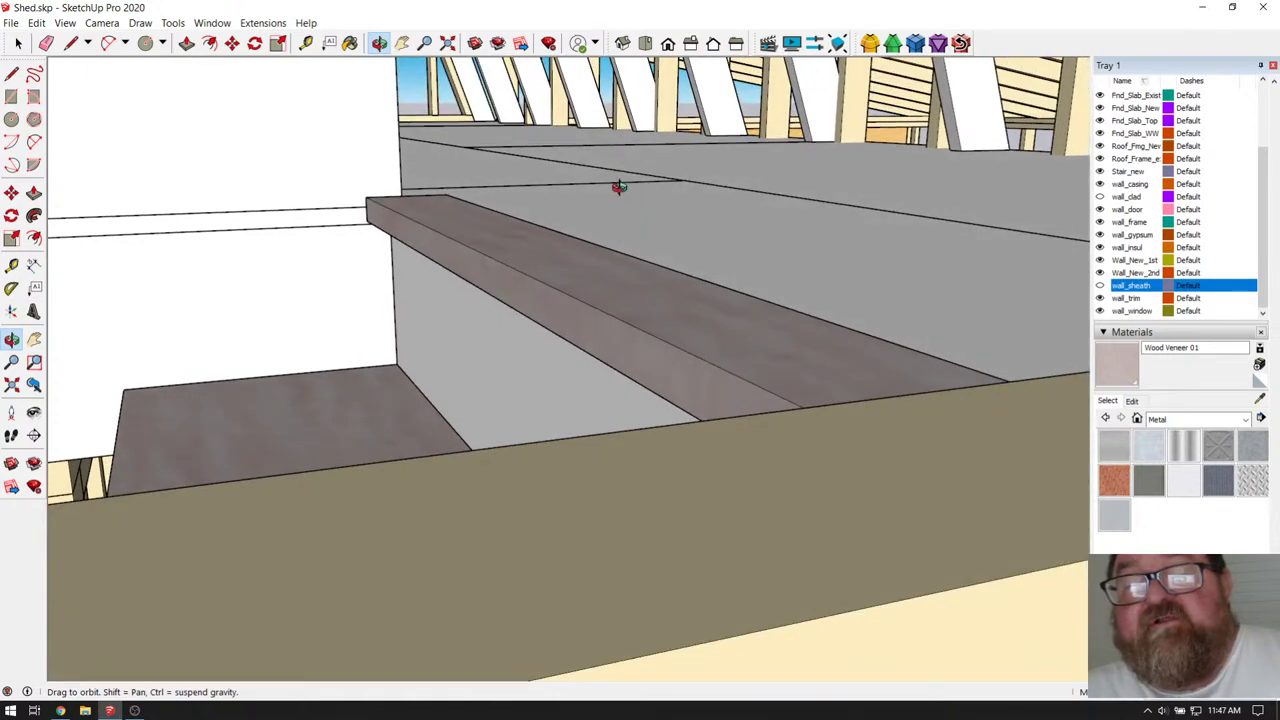
left_click_drag(619, 187, 623, 246)
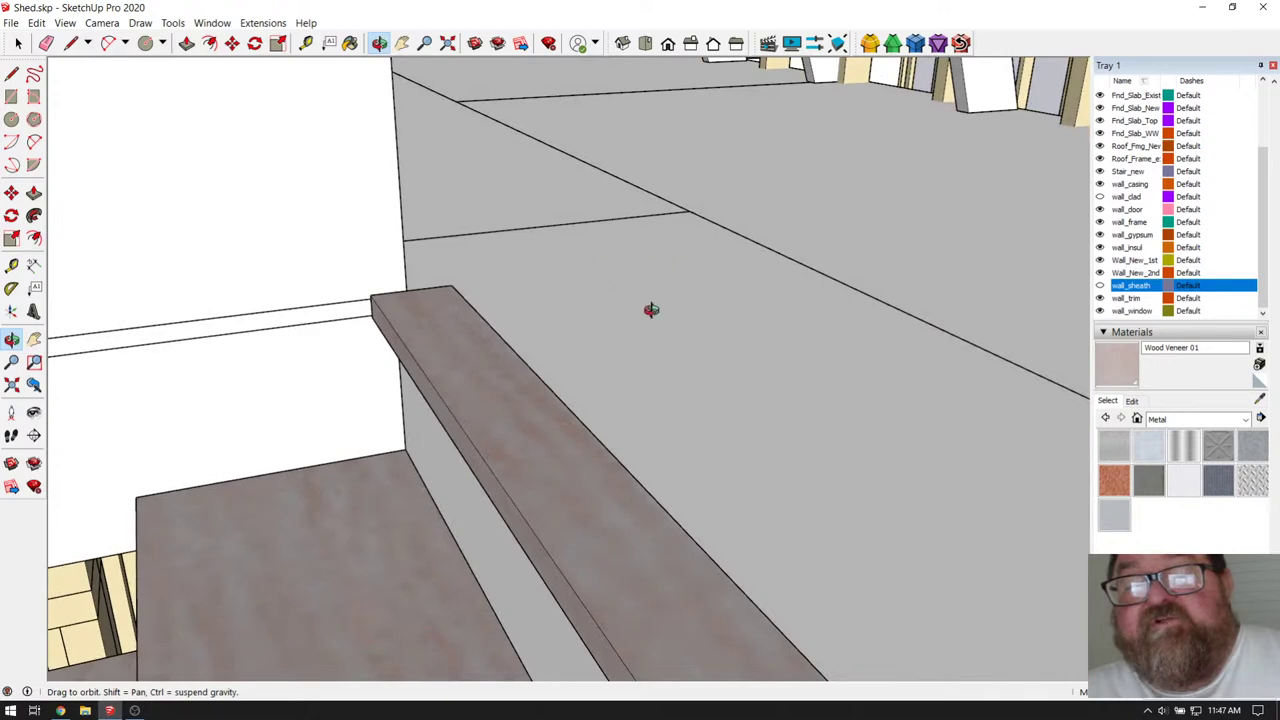
left_click_drag(681, 400, 690, 288)
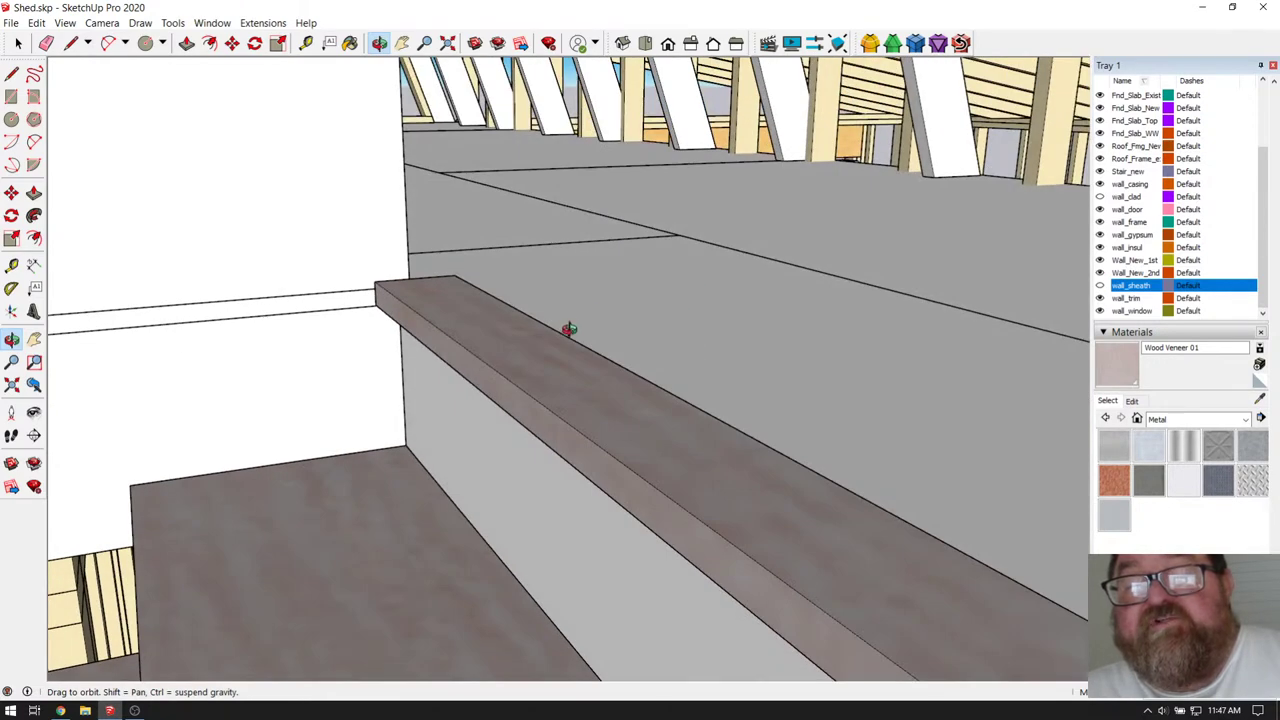
left_click_drag(503, 305, 595, 345)
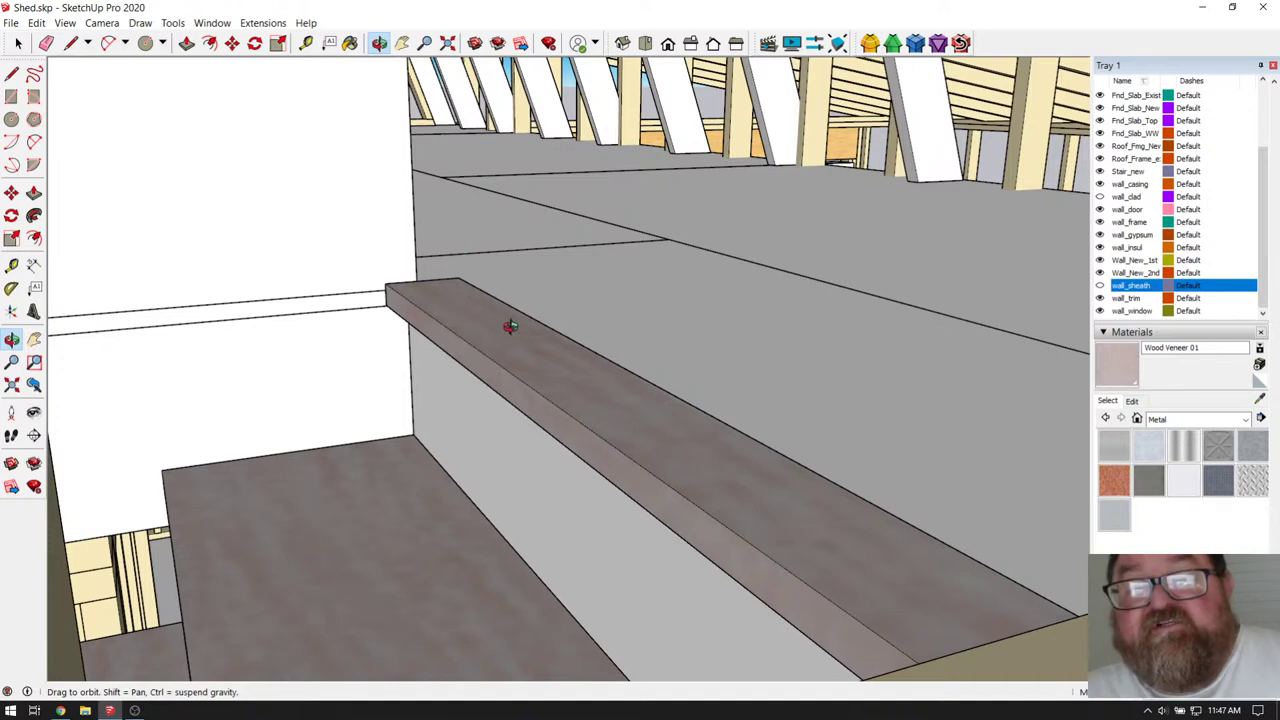
left_click_drag(510, 327, 474, 400)
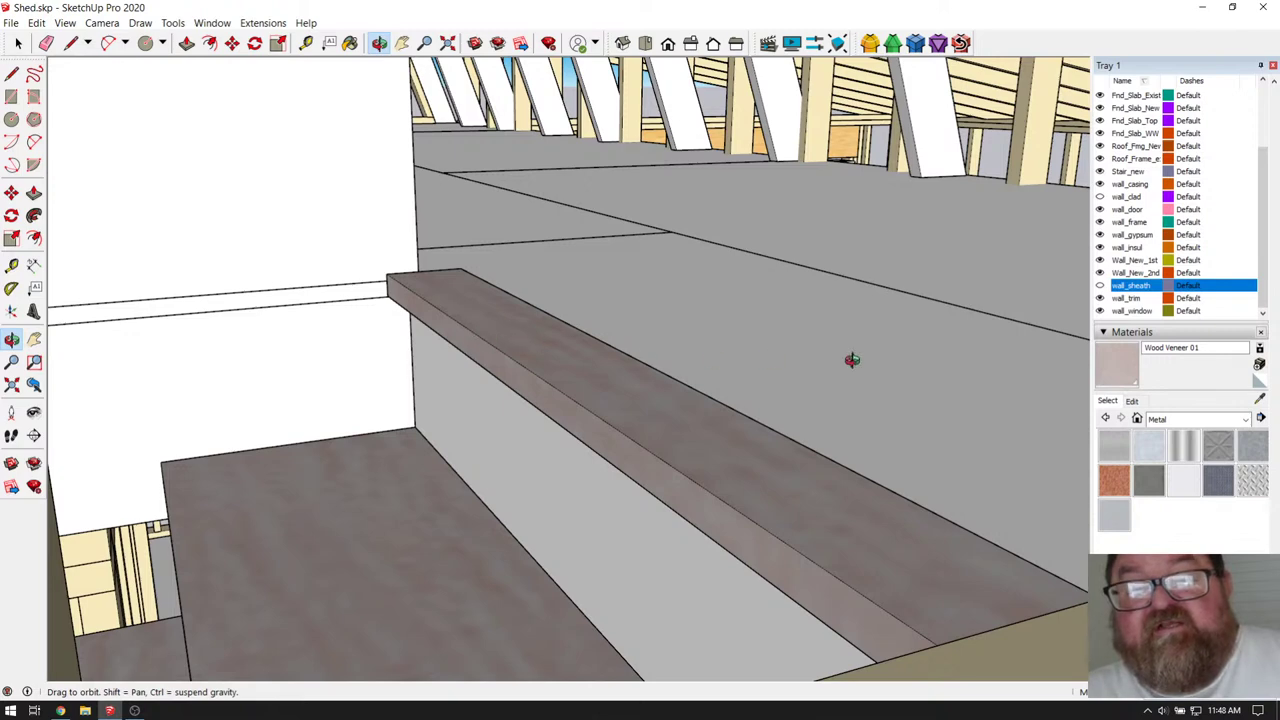
- Orbit around the stair board between the studs and the lower stair steps
scroll(851, 360, "down", 3)
left_click_drag(846, 363, 740, 477)
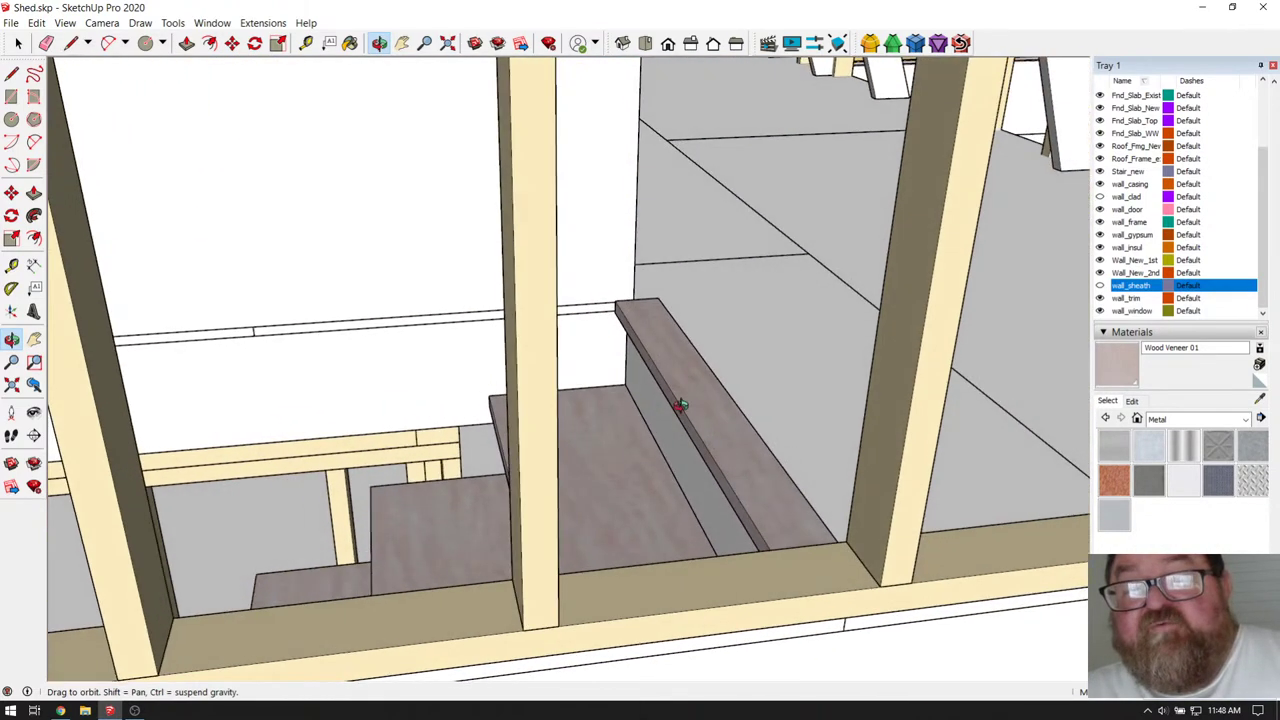
scroll(678, 404, "up", 2)
scroll(740, 400, "down", 3)
left_click_drag(723, 409, 840, 409)
scroll(706, 349, "up", 3)
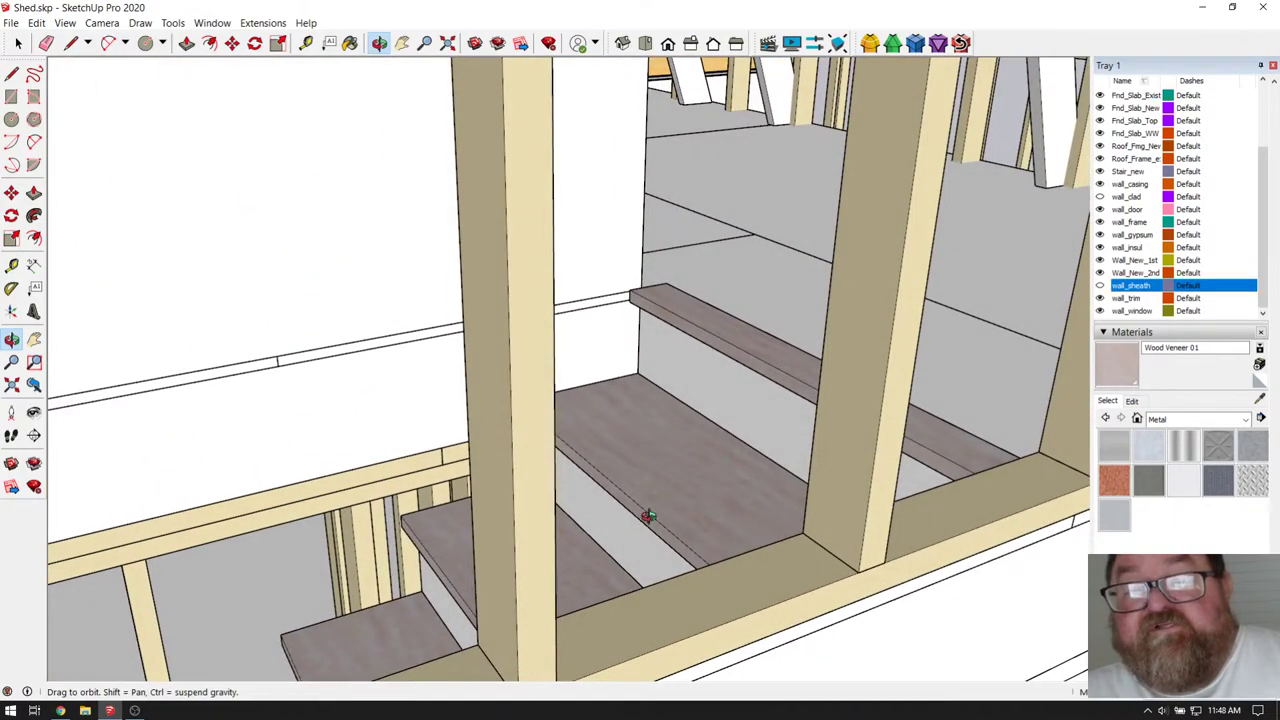
scroll(712, 443, "down", 3)
left_click_drag(751, 406, 730, 460)
scroll(690, 371, "up", 3)
scroll(690, 371, "down", 3)
scroll(703, 356, "up", 1)
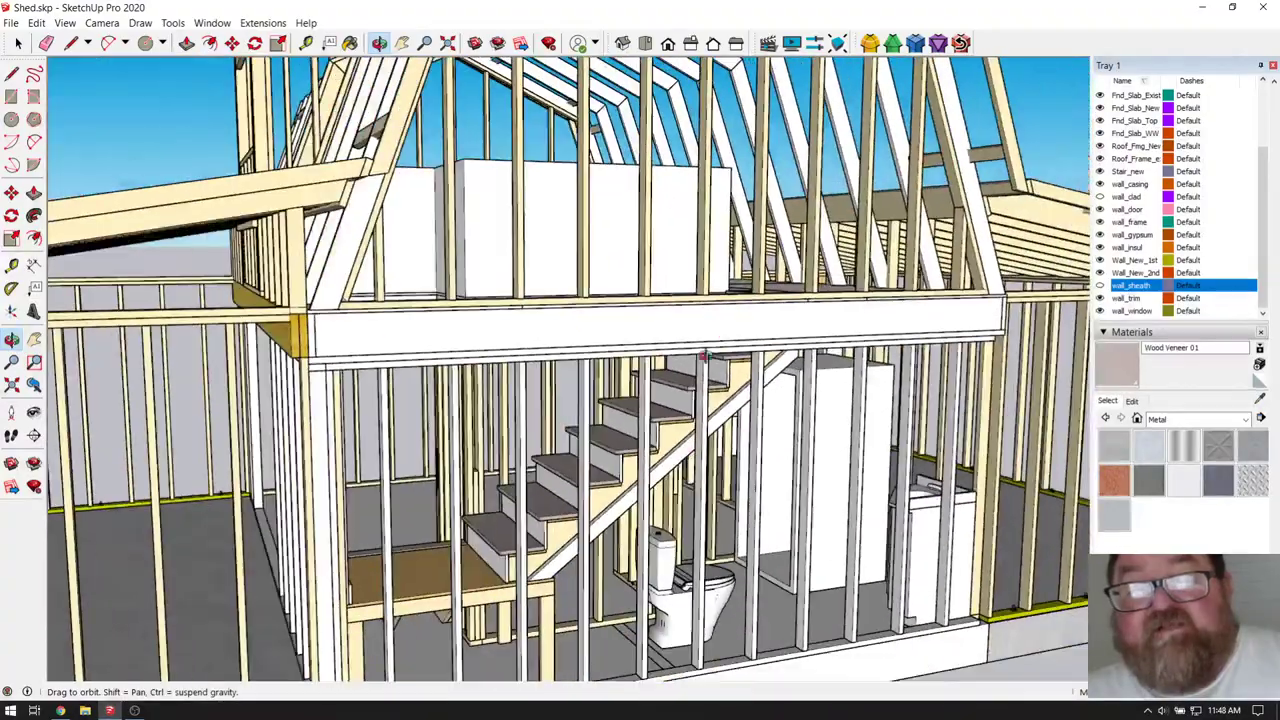
scroll(510, 606, "up", 5)
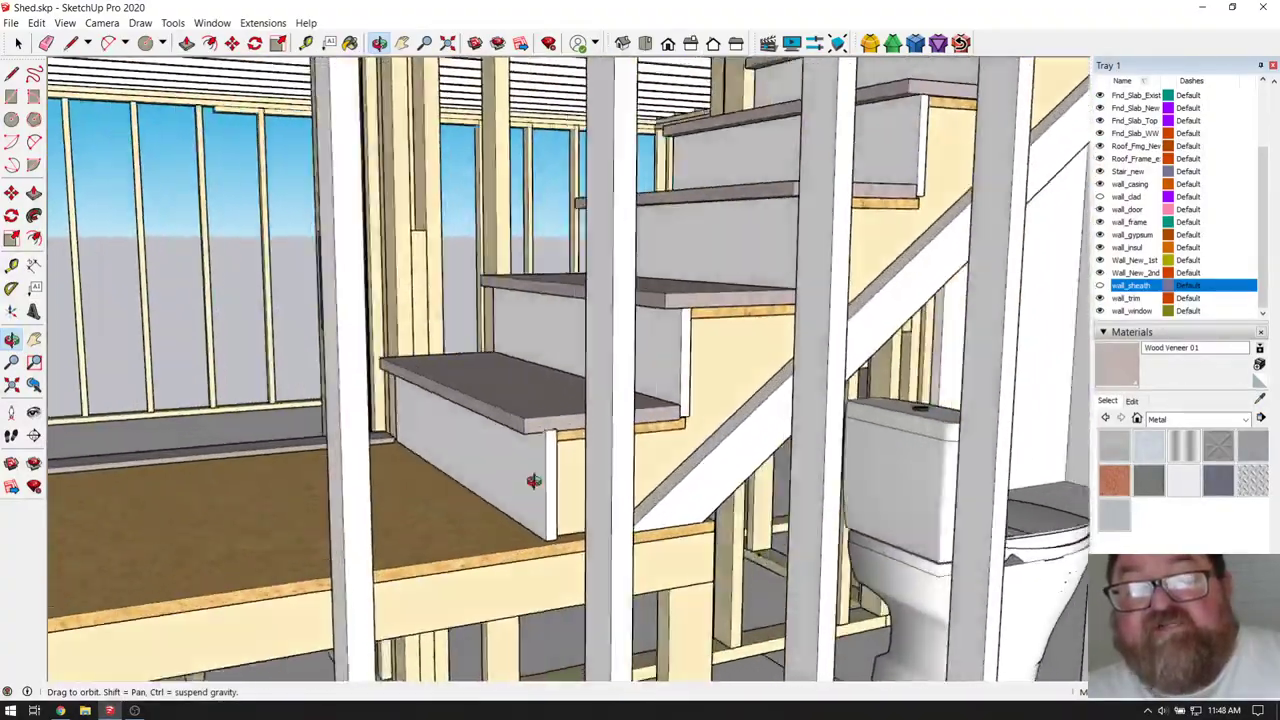
mouse_move(534, 481)
left_mouse_down()
mouse_move(571, 443)
mouse_move(533, 489)
left_mouse_up()
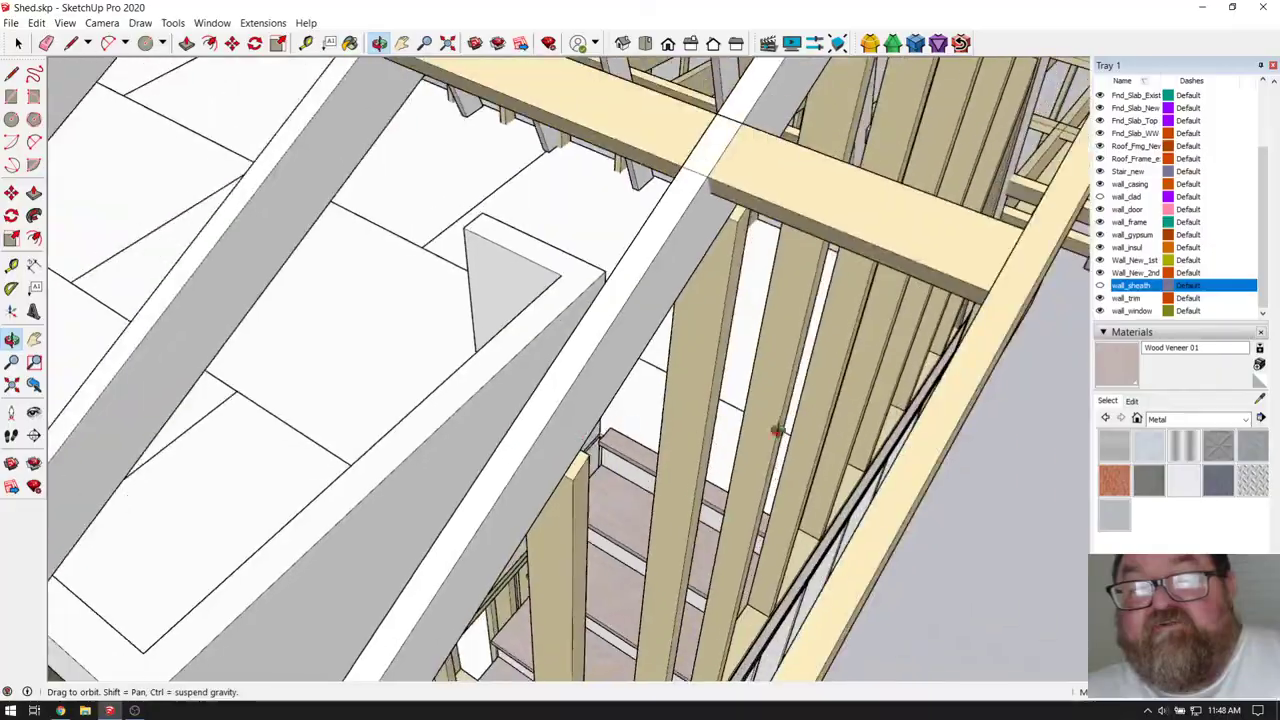
- Look down on the treads and stringer, then zoom out to the shed and stair section drawing
scroll(813, 478, "down", 10)
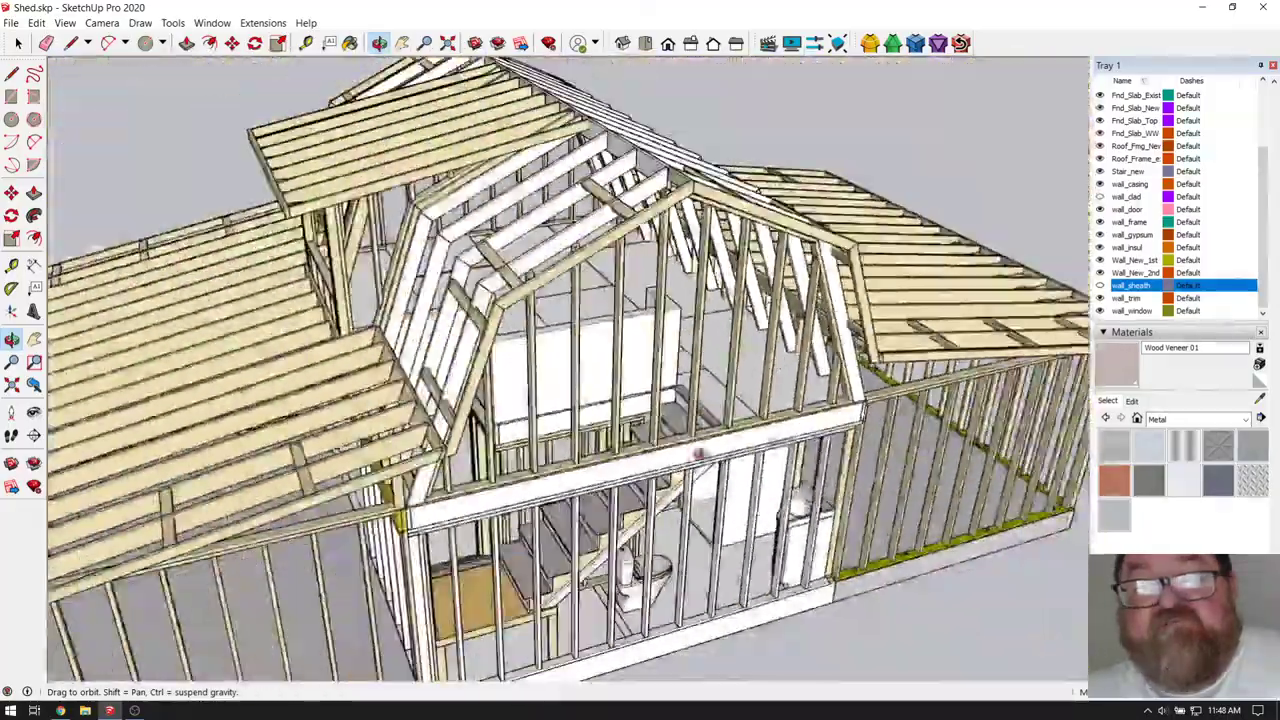
scroll(591, 434, "up", 8)
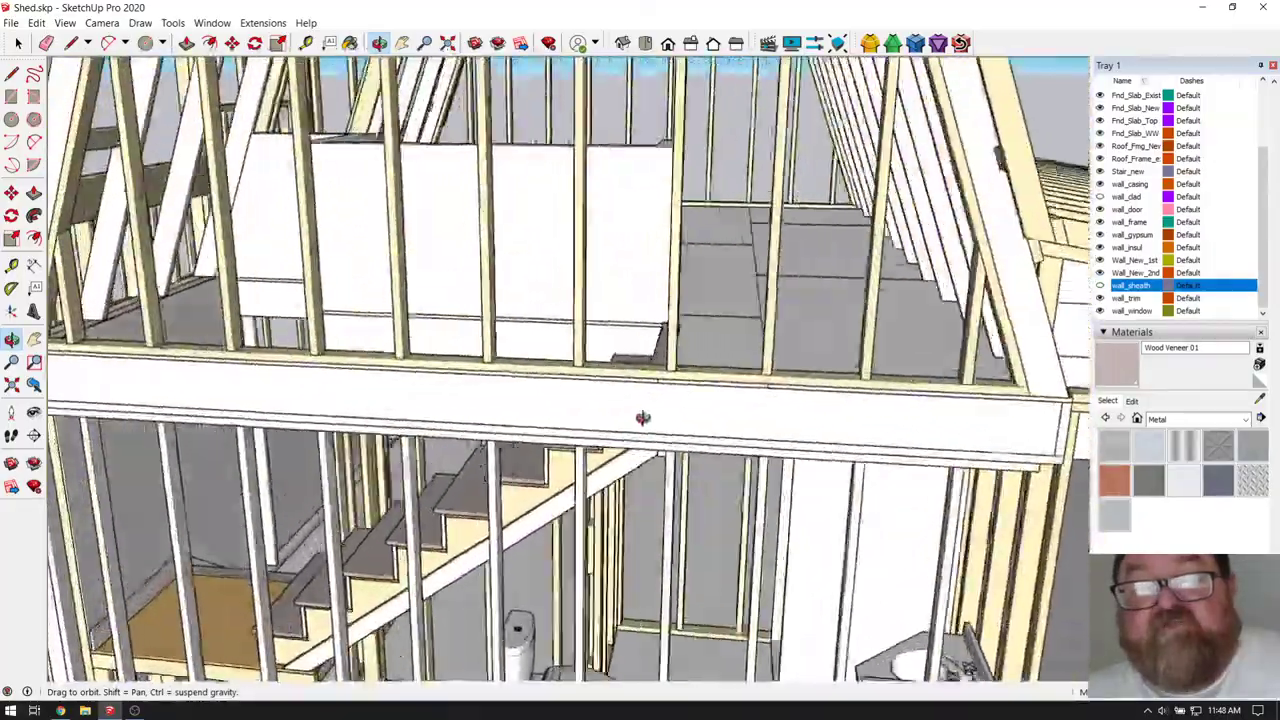
scroll(669, 414, "up", 8)
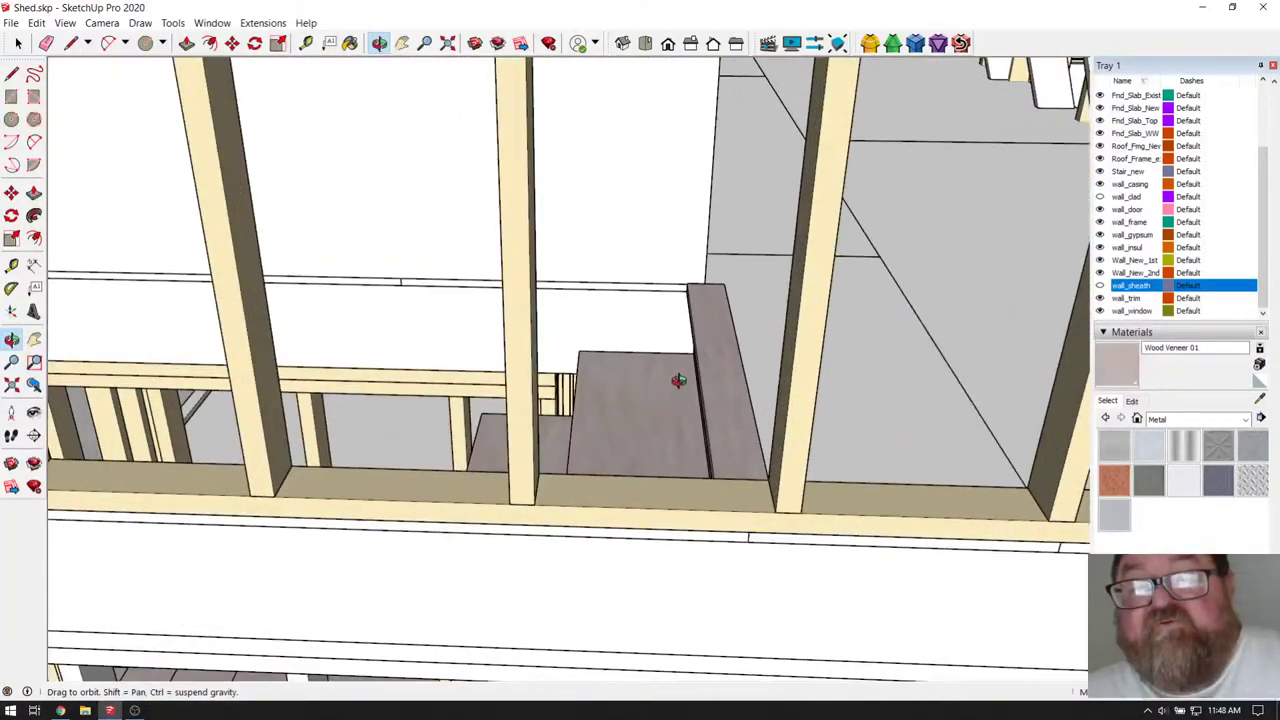
left_click_drag(678, 380, 709, 400)
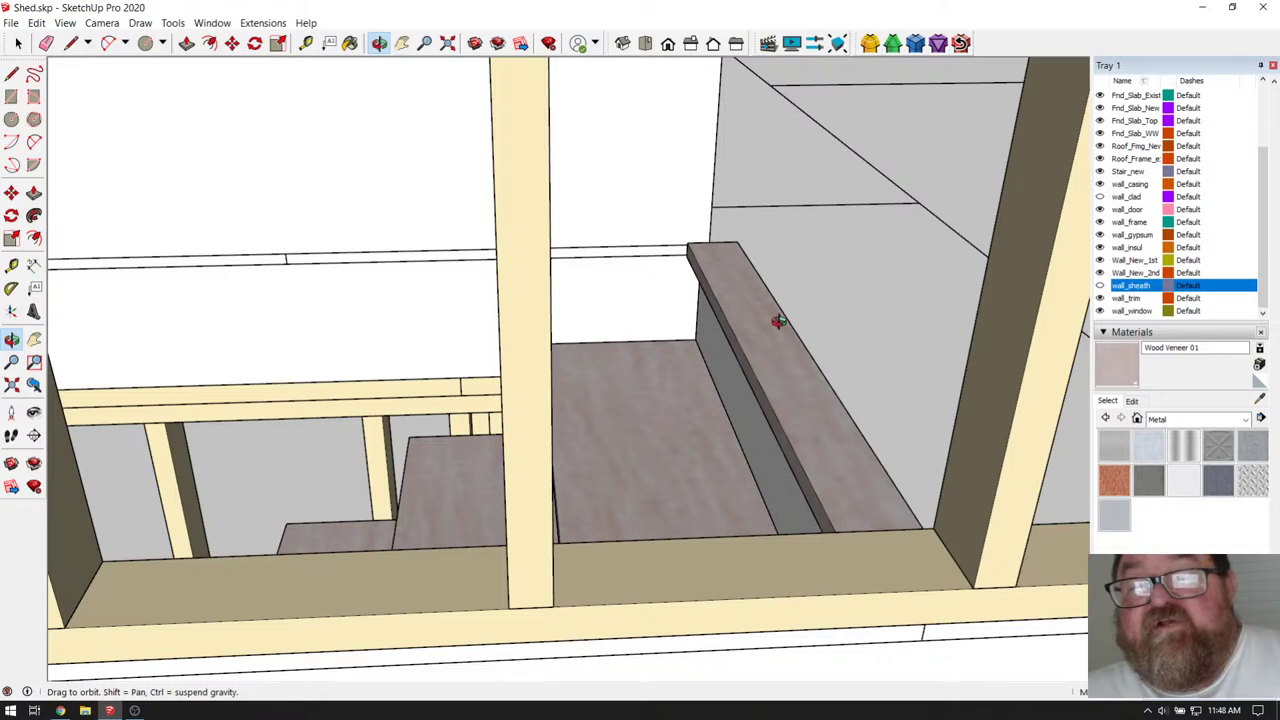
left_click_drag(779, 321, 512, 471)
left_click_drag(580, 433, 600, 463)
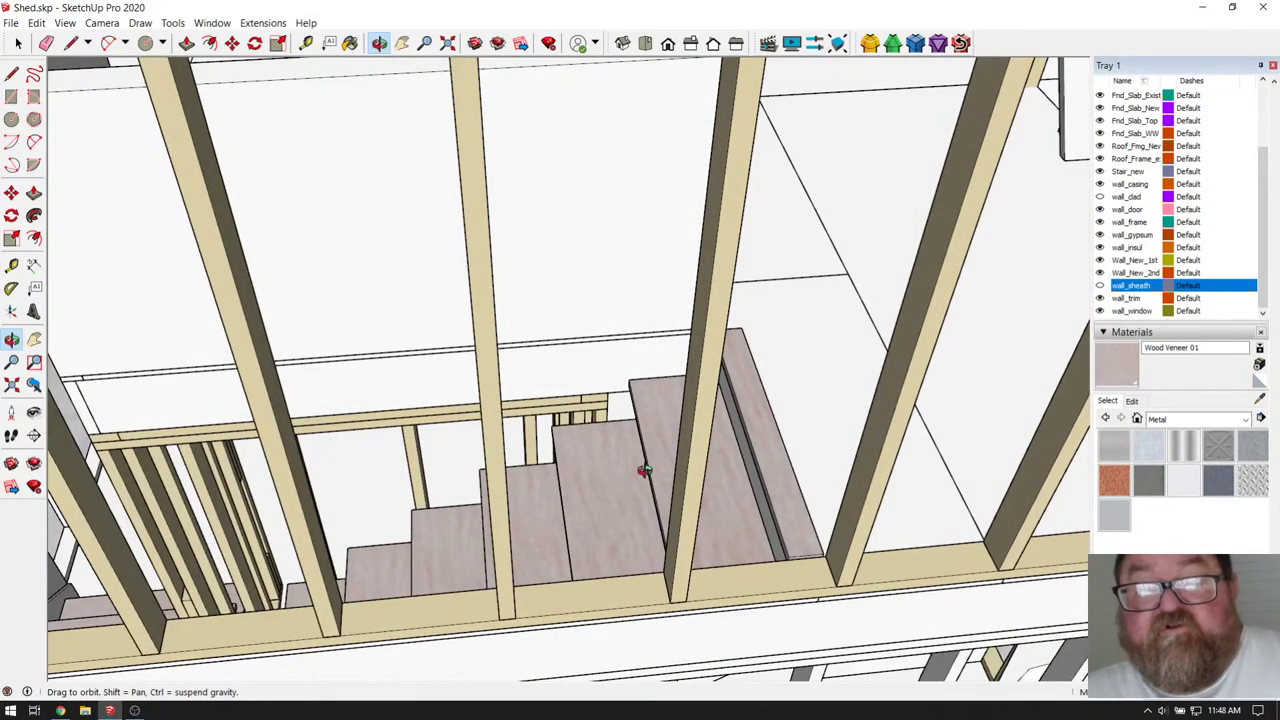
left_click_drag(587, 517, 753, 389)
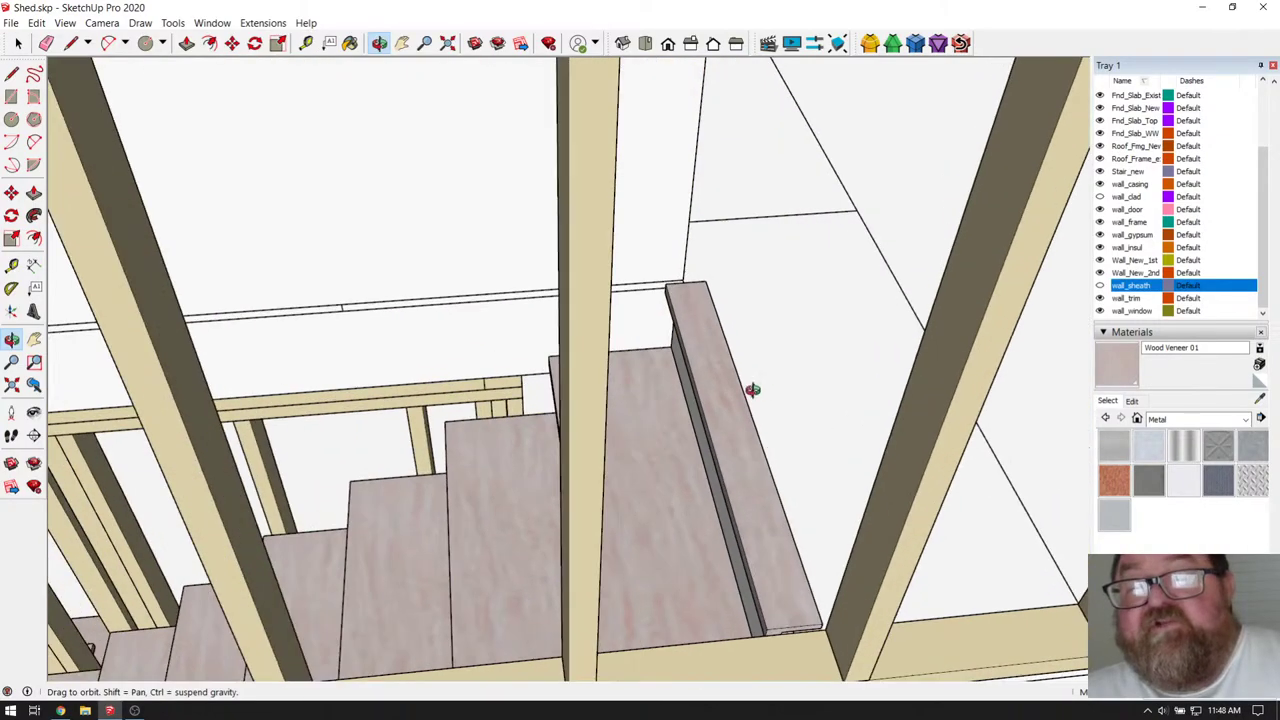
scroll(771, 429, "down", 6)
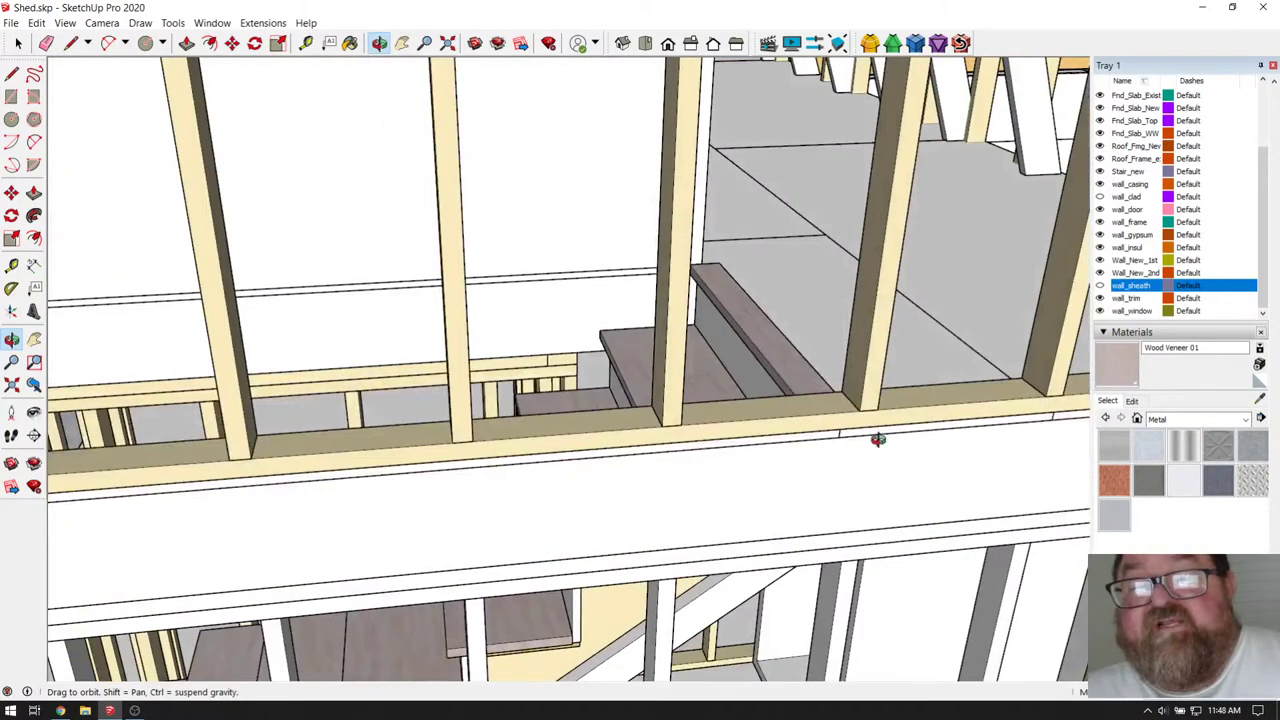
scroll(900, 450, "down", 2)
scroll(940, 464, "down", 8)
scroll(337, 466, "up", 5)
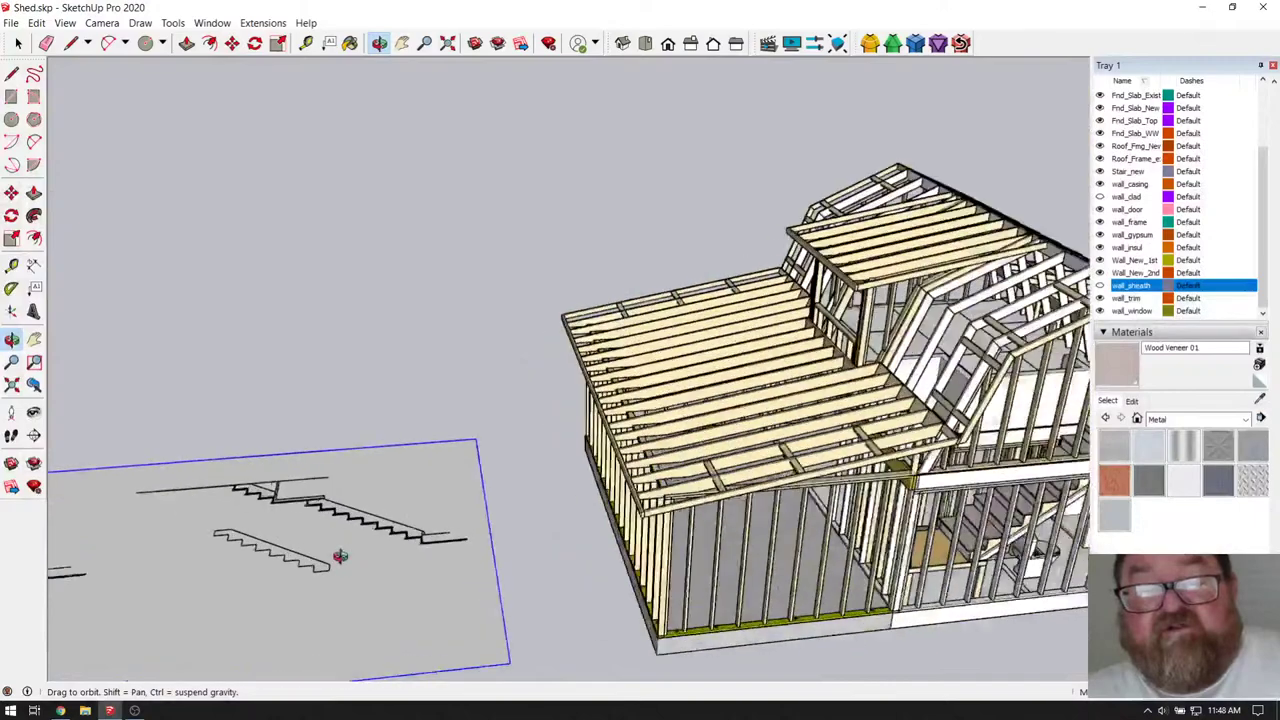
- Orbit and zoom to a plan-like view of the stair section drawing
left_click_drag(266, 487, 413, 548)
scroll(783, 508, "up", 10)
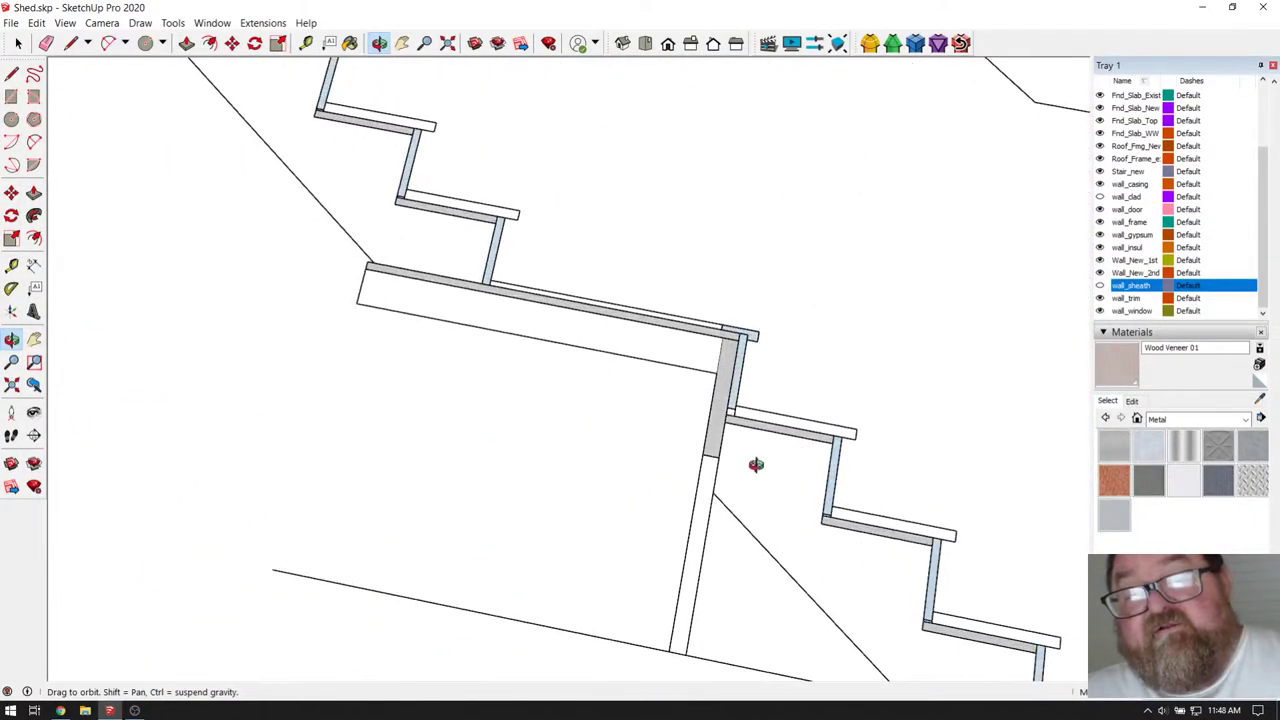
scroll(730, 361, "up", 4)
scroll(574, 326, "down", 3)
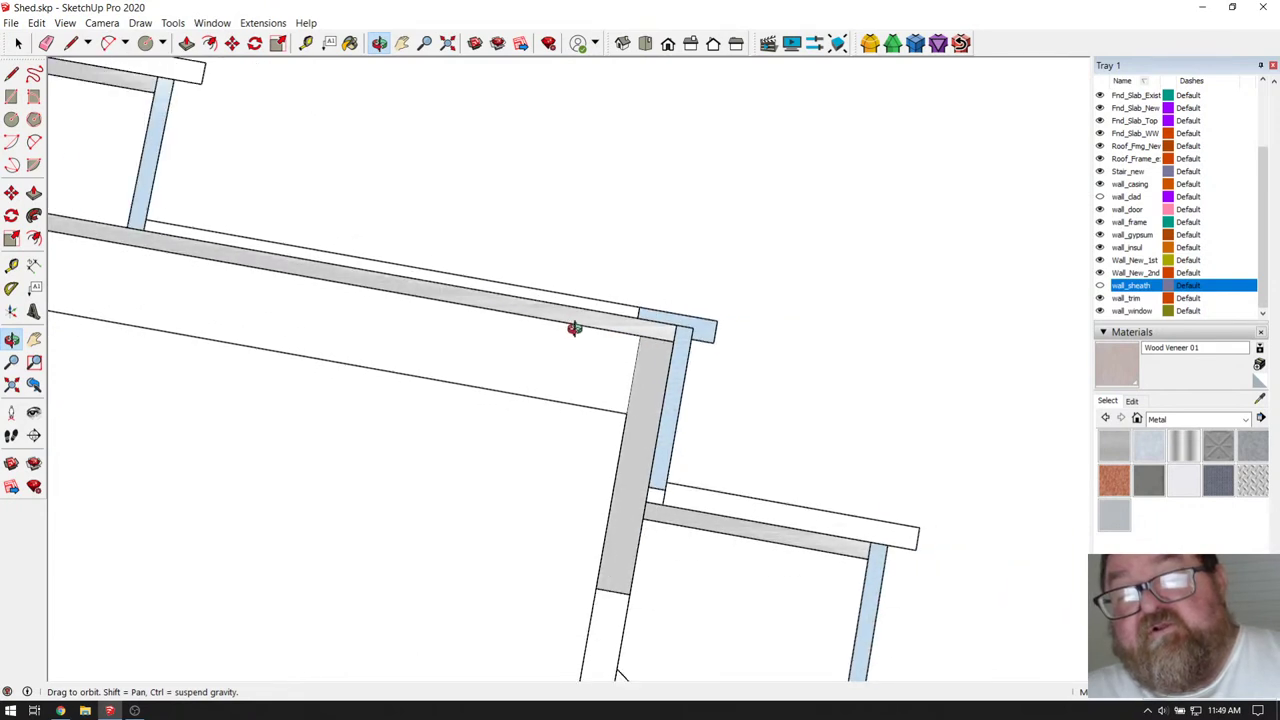
scroll(633, 453, "up", 3)
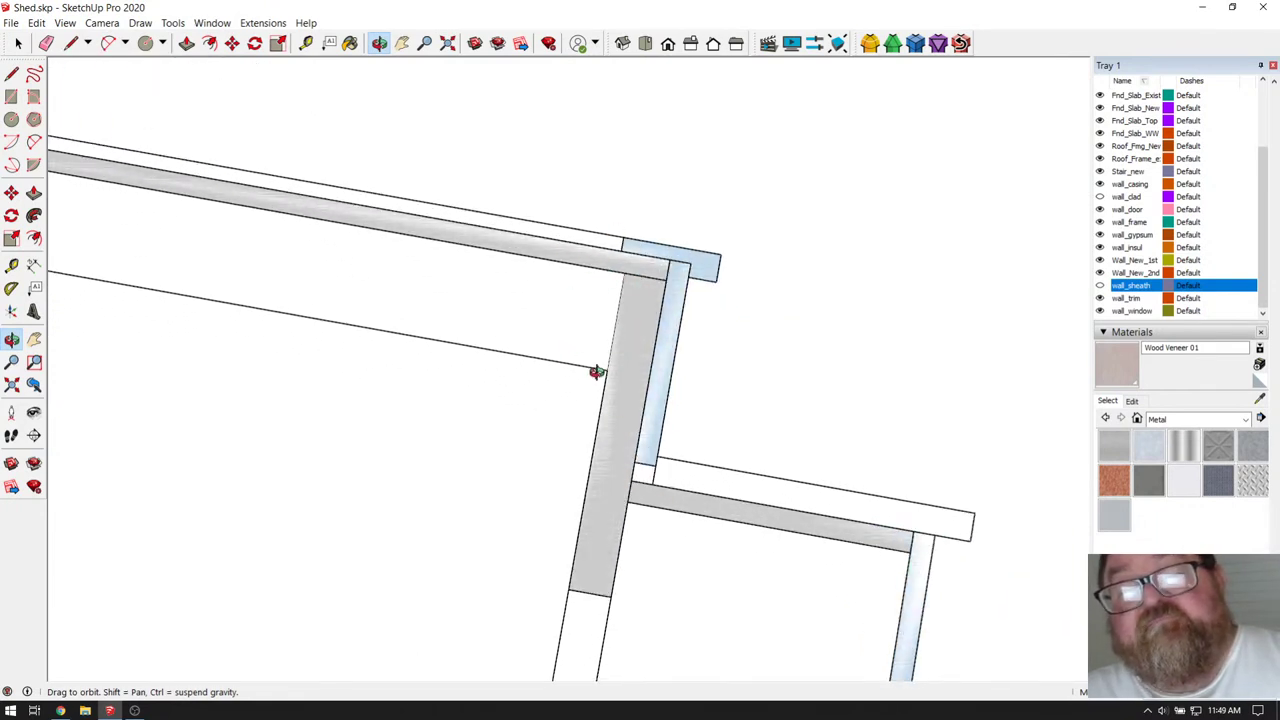
scroll(596, 372, "down", 4)
scroll(576, 414, "down", 2)
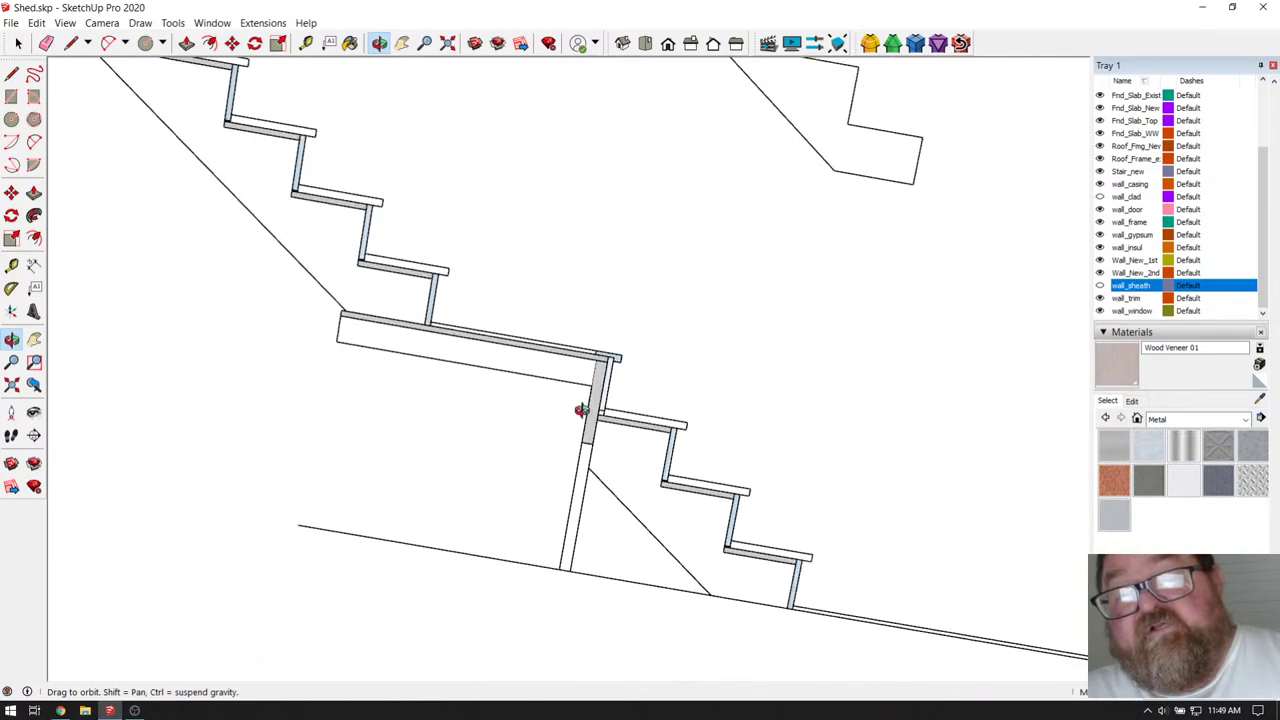
scroll(723, 560, "down", 2)
scroll(777, 606, "down", 1)
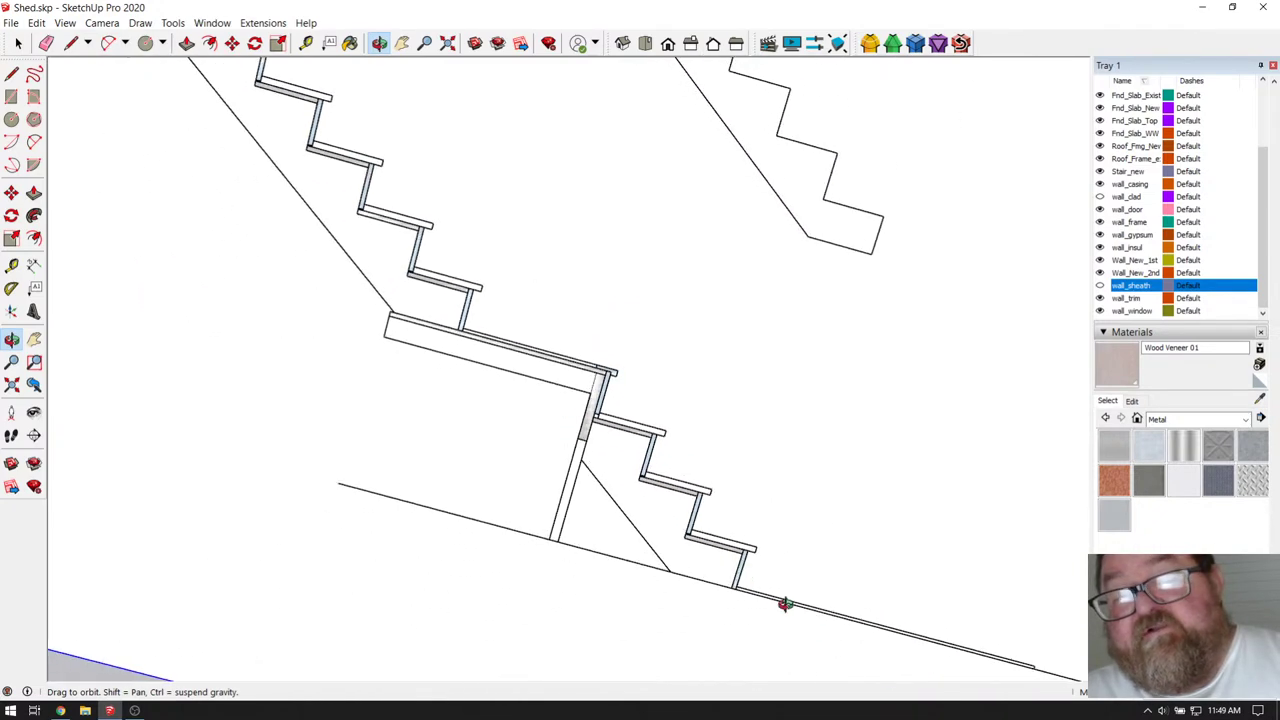
- Switch to Top view, zoom in on the lower landing and steps, and pick Tape Measure
left_click(645, 44)
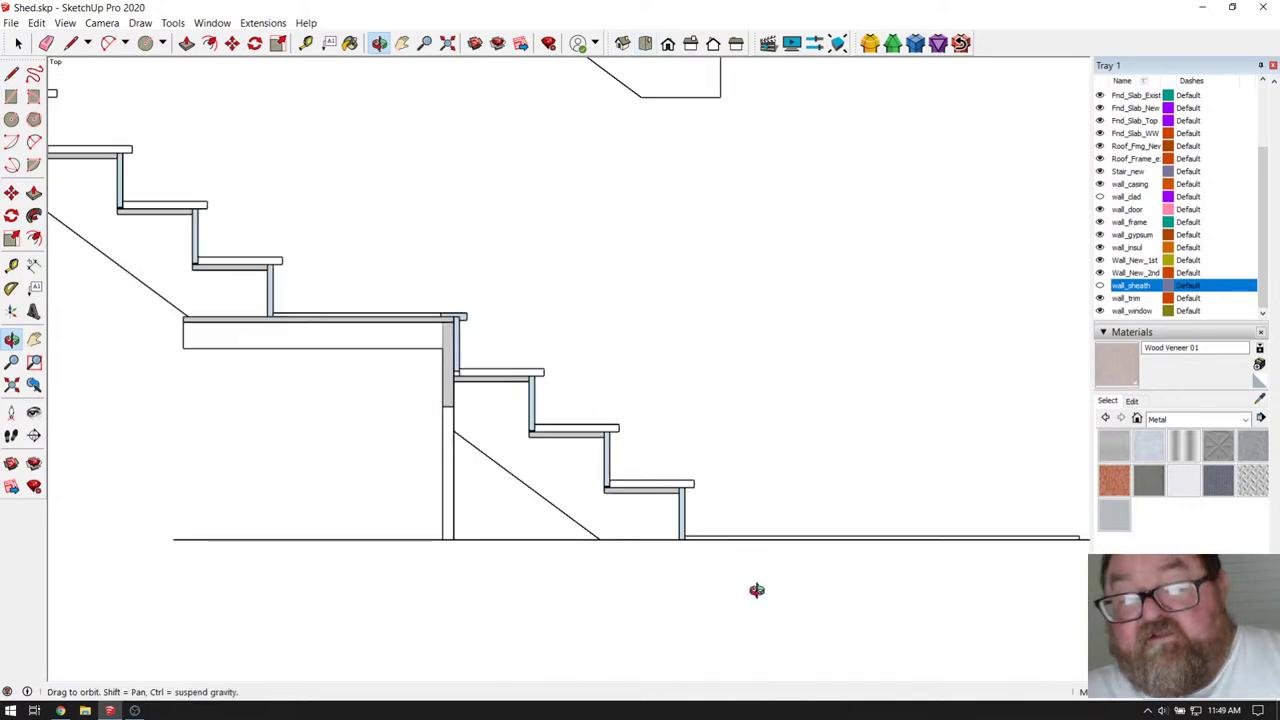
scroll(757, 590, "up", 5)
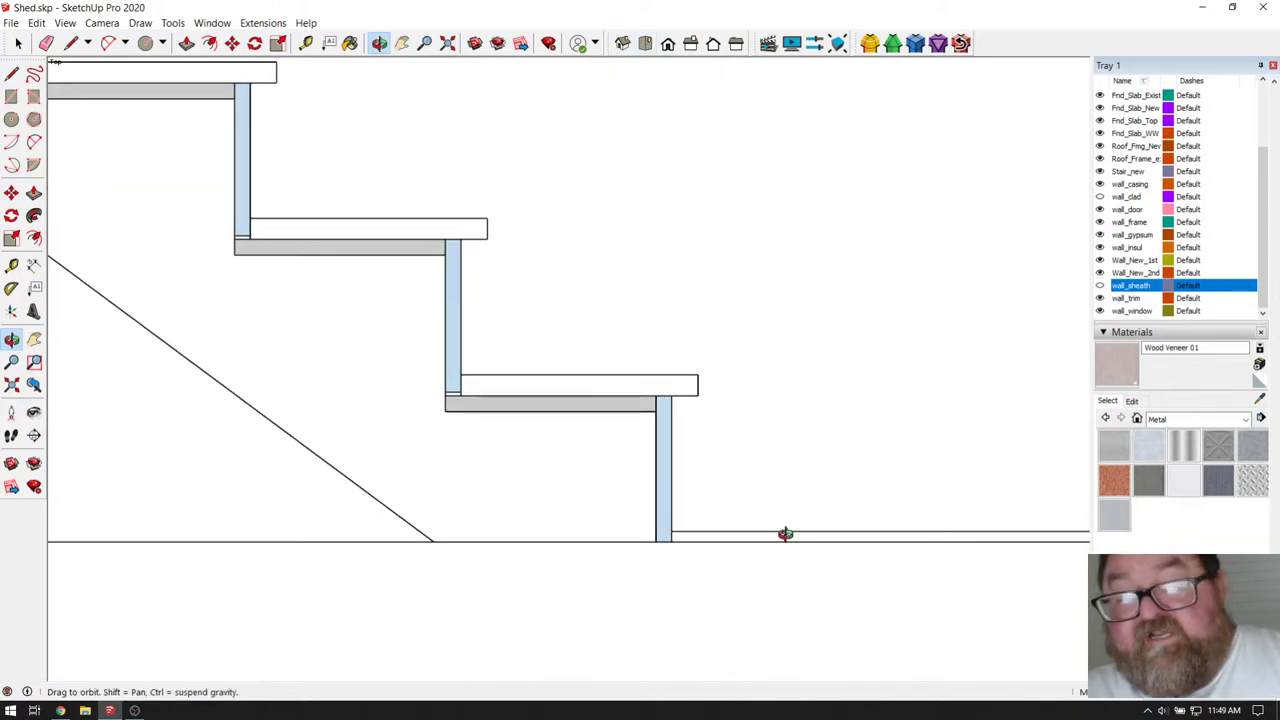
scroll(705, 528, "up", 3)
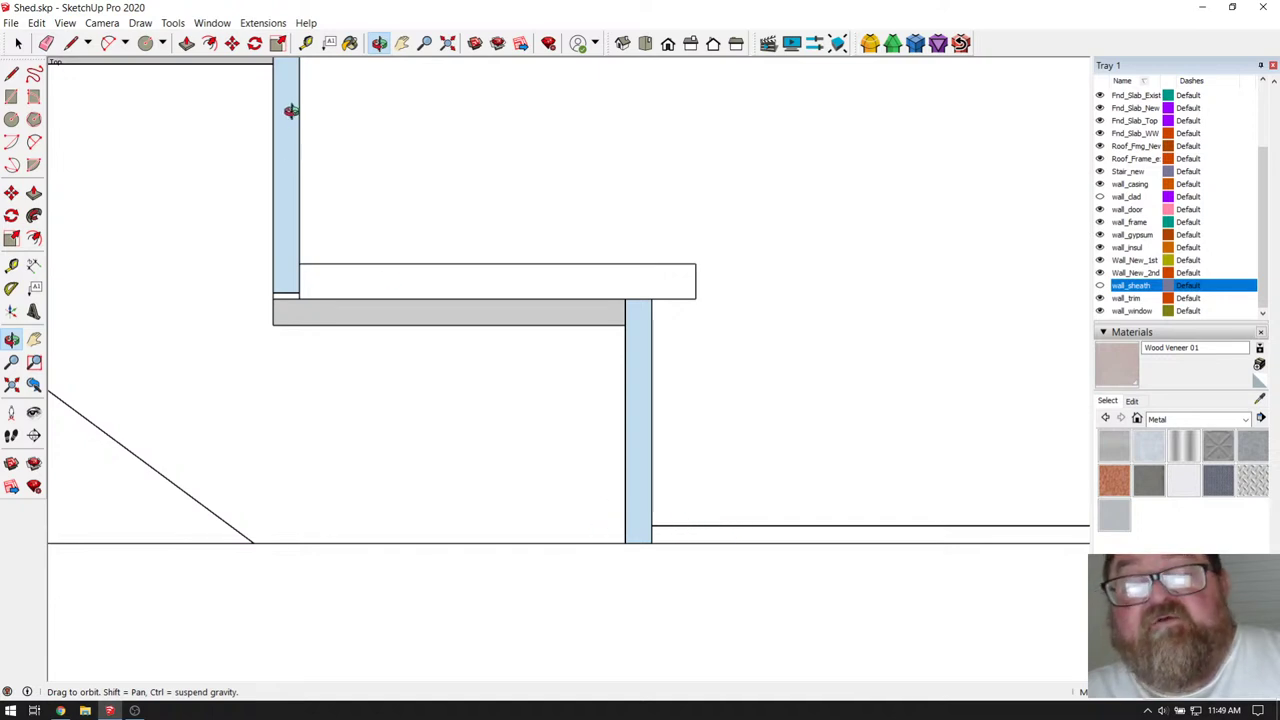
left_click(306, 43)
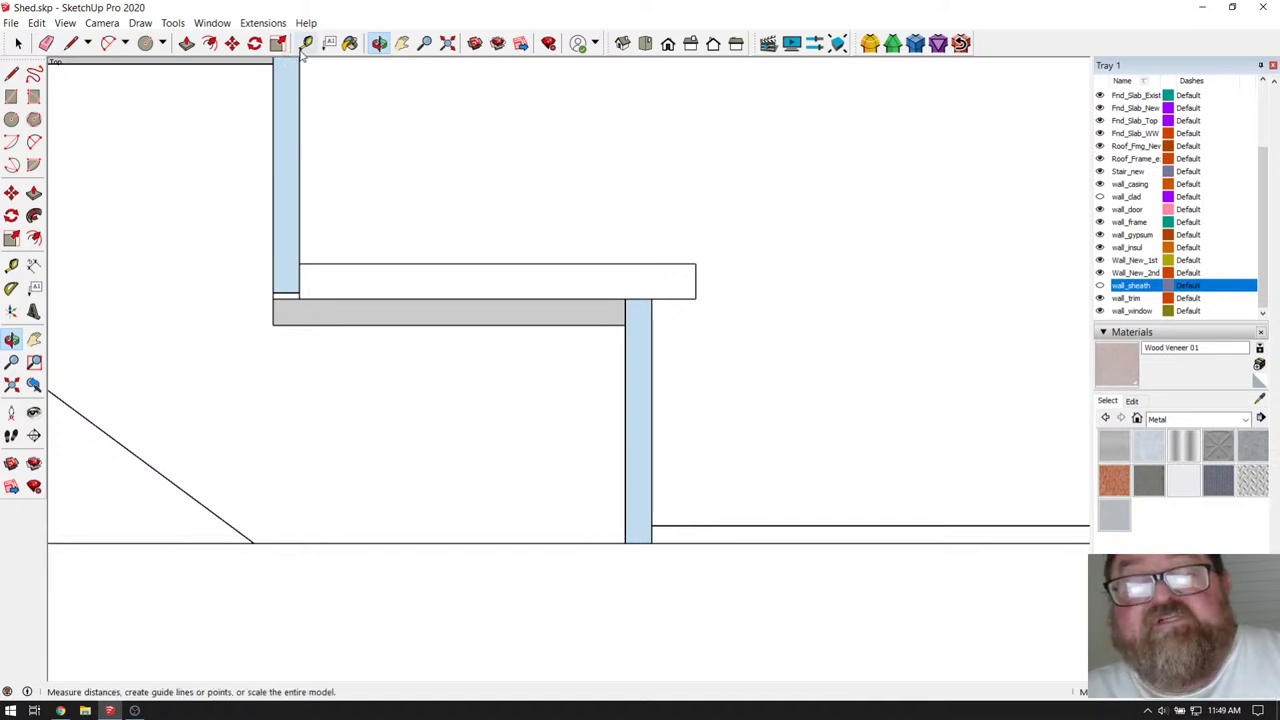
- Measure the landing's 7 15/16" height above the floor line and place a guide just above the floor
left_click(605, 264)
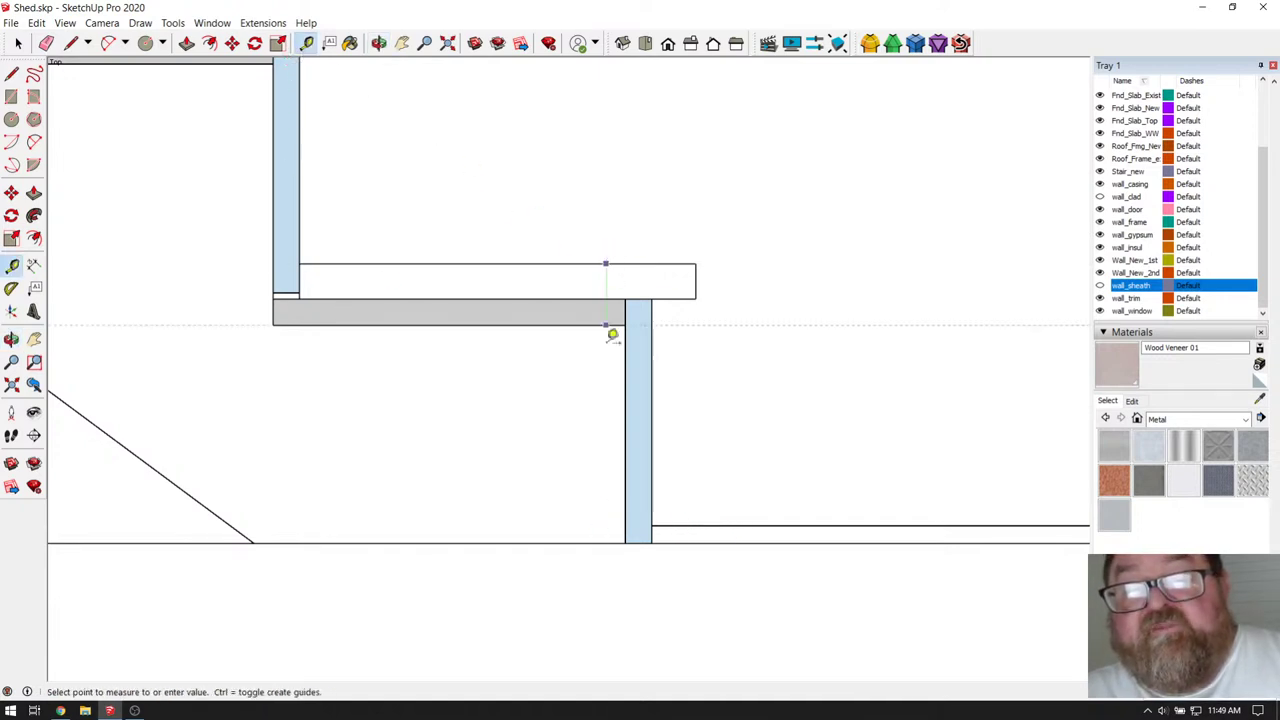
left_click(608, 541)
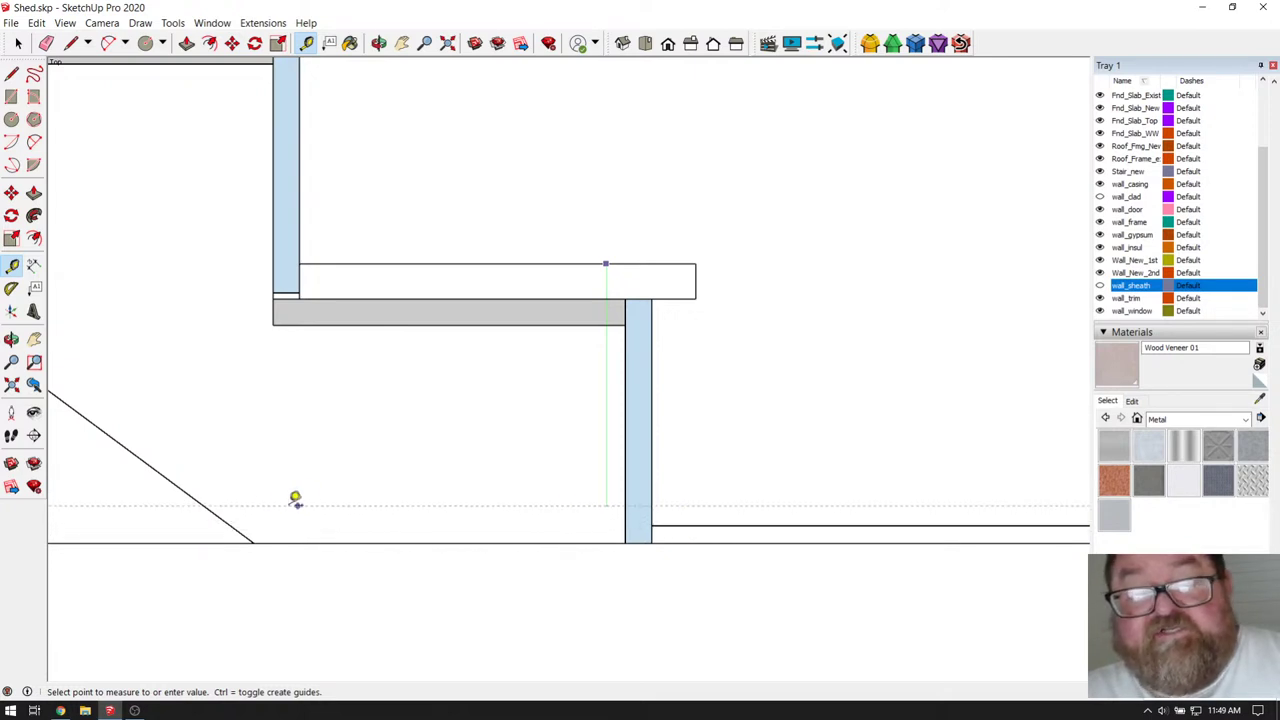
left_click(708, 519)
scroll(749, 530, "down", 1)
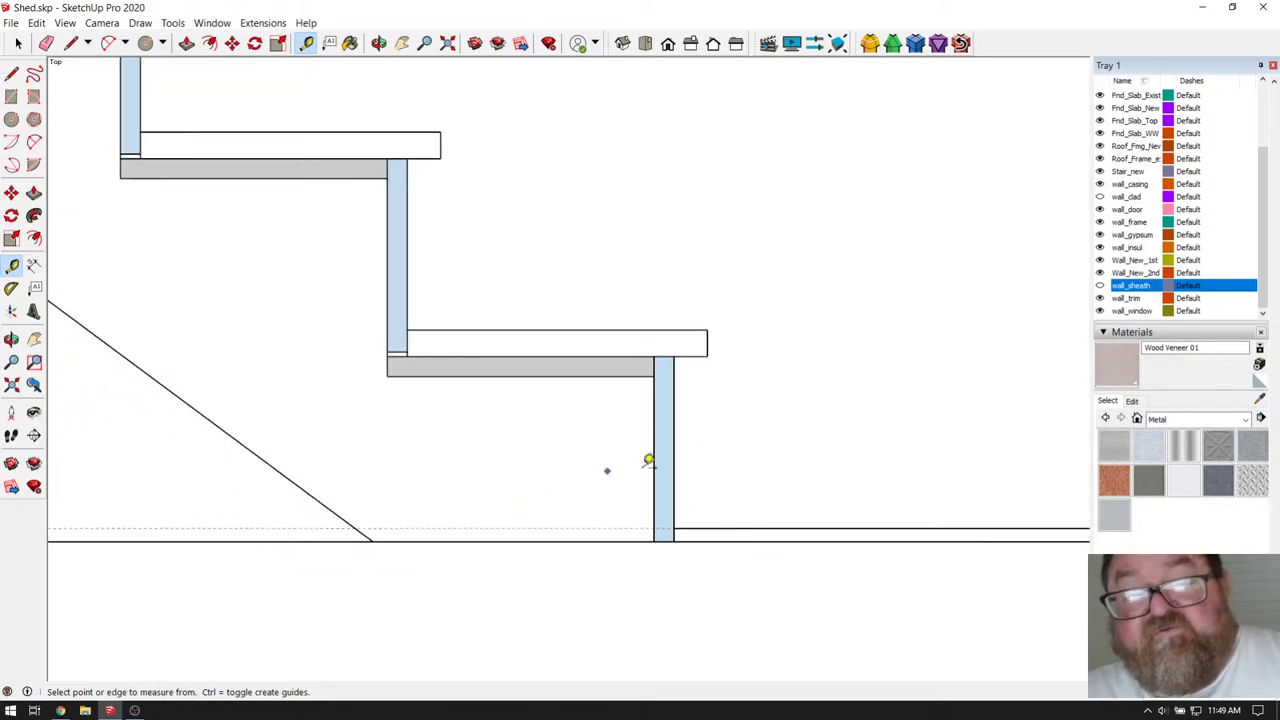
scroll(701, 463, "down", 1)
- Select the Eraser, zoom out, and briefly check the YouTube Studio stream page before returning
left_click(46, 43)
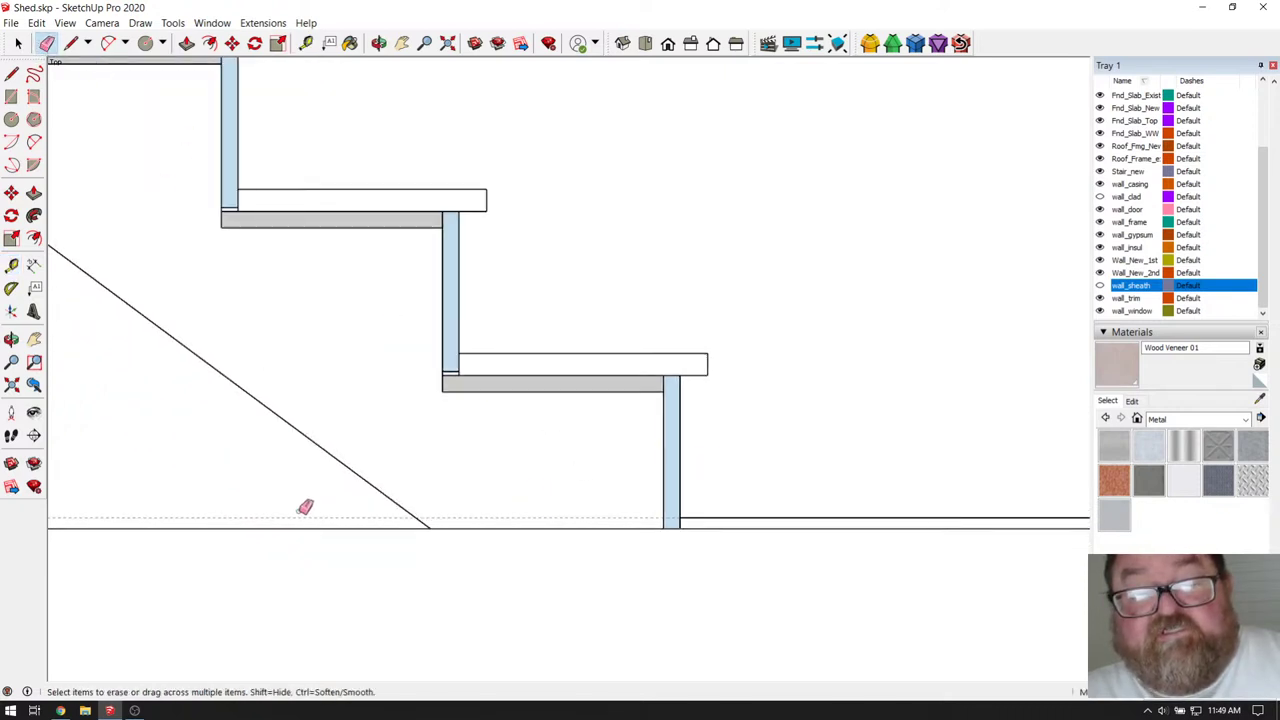
scroll(694, 534, "down", 8)
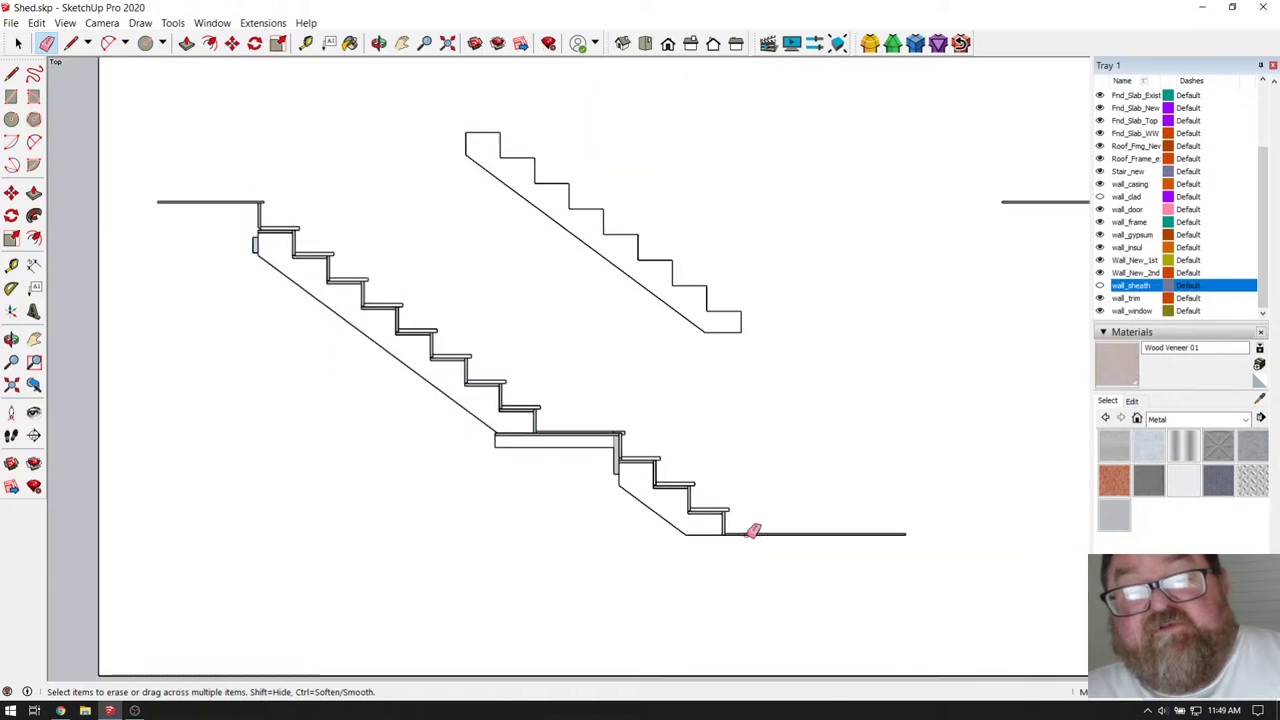
scroll(749, 491, "up", 3)
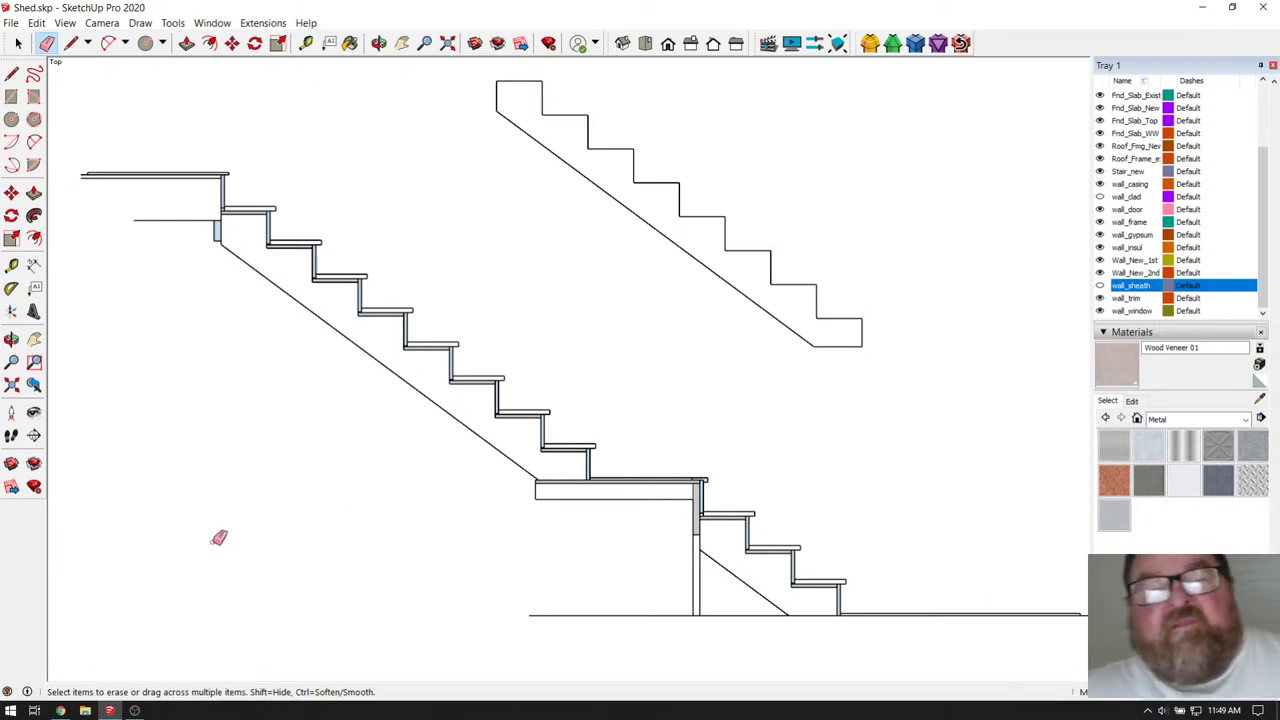
left_click(60, 710)
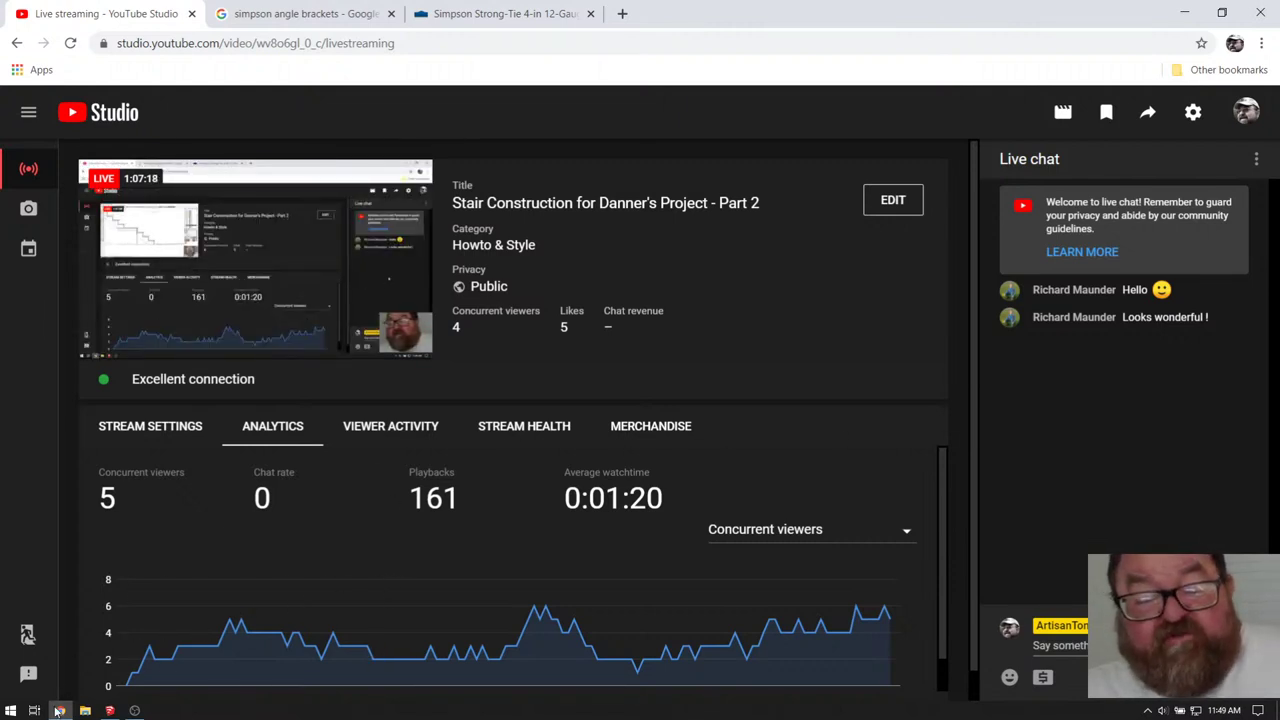
left_click(110, 711)
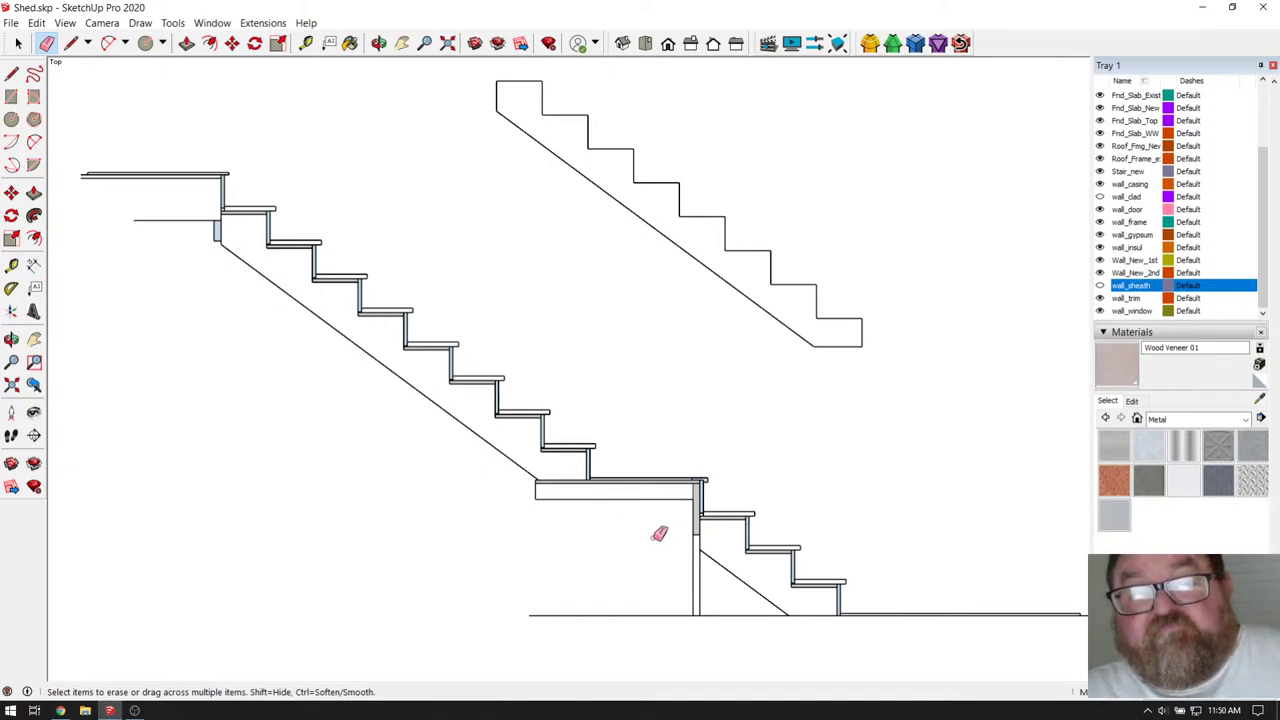
- Orbit the shed framing to a front view and down over the roof and wall framing
scroll(659, 533, "down", 6)
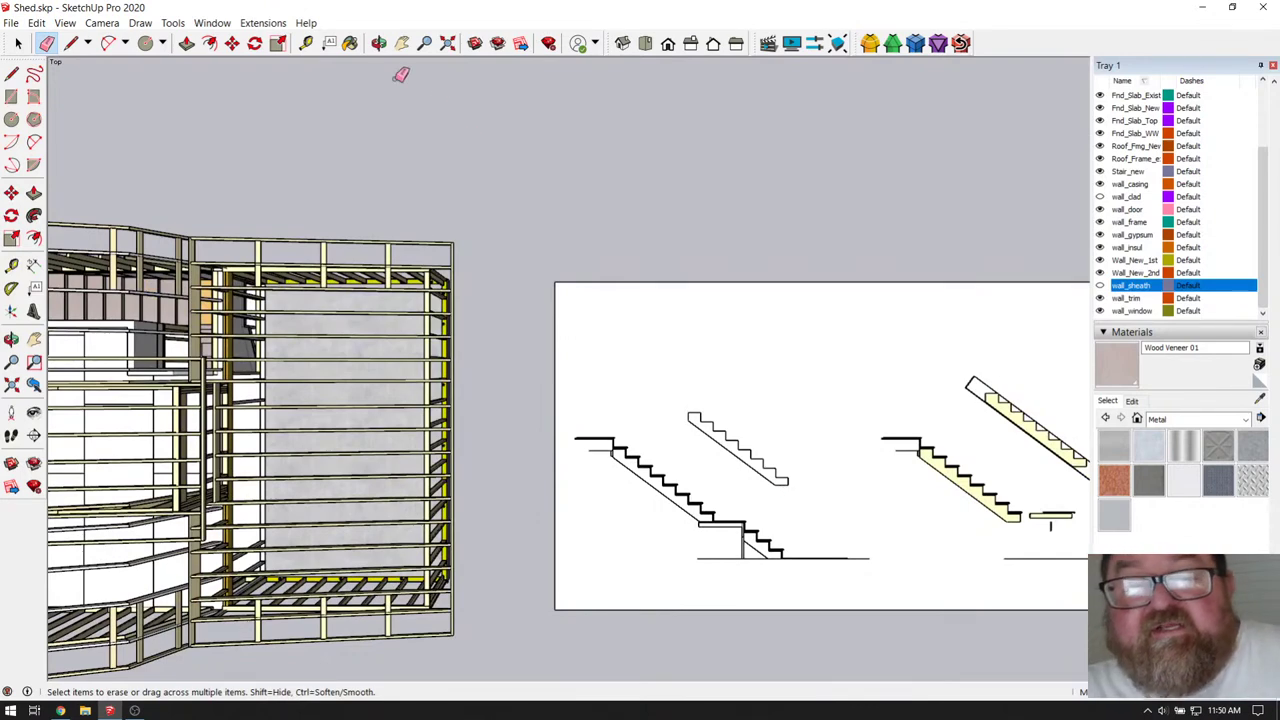
left_click(379, 43)
left_click_drag(608, 434, 604, 368)
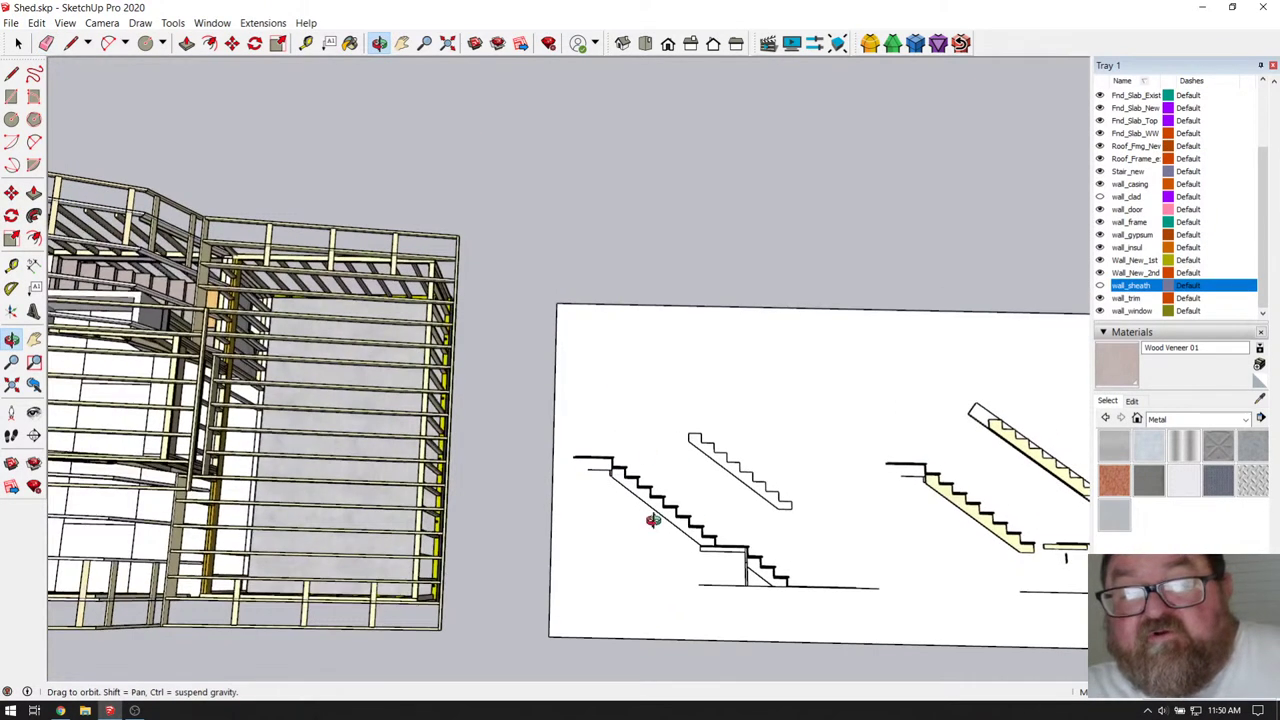
mouse_move(652, 519)
left_mouse_down()
mouse_move(660, 503)
mouse_move(743, 508)
left_mouse_up()
left_click_drag(642, 538, 380, 405)
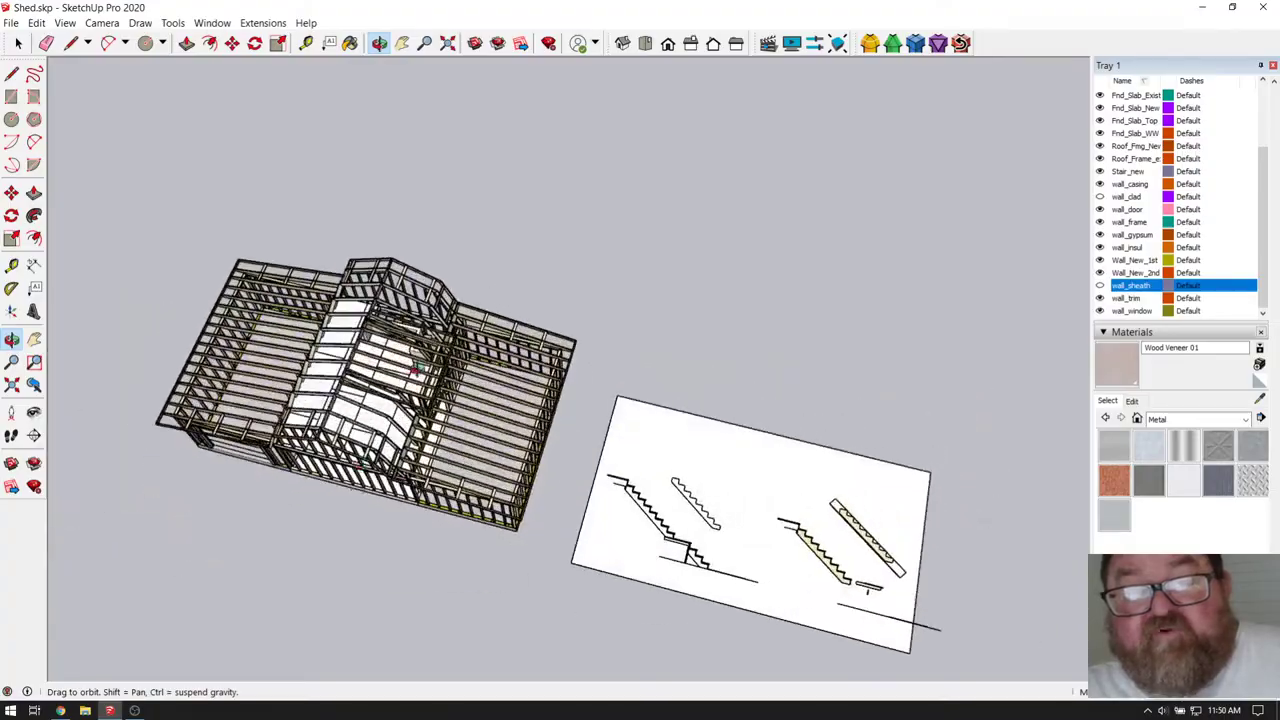
scroll(355, 302, "up", 6)
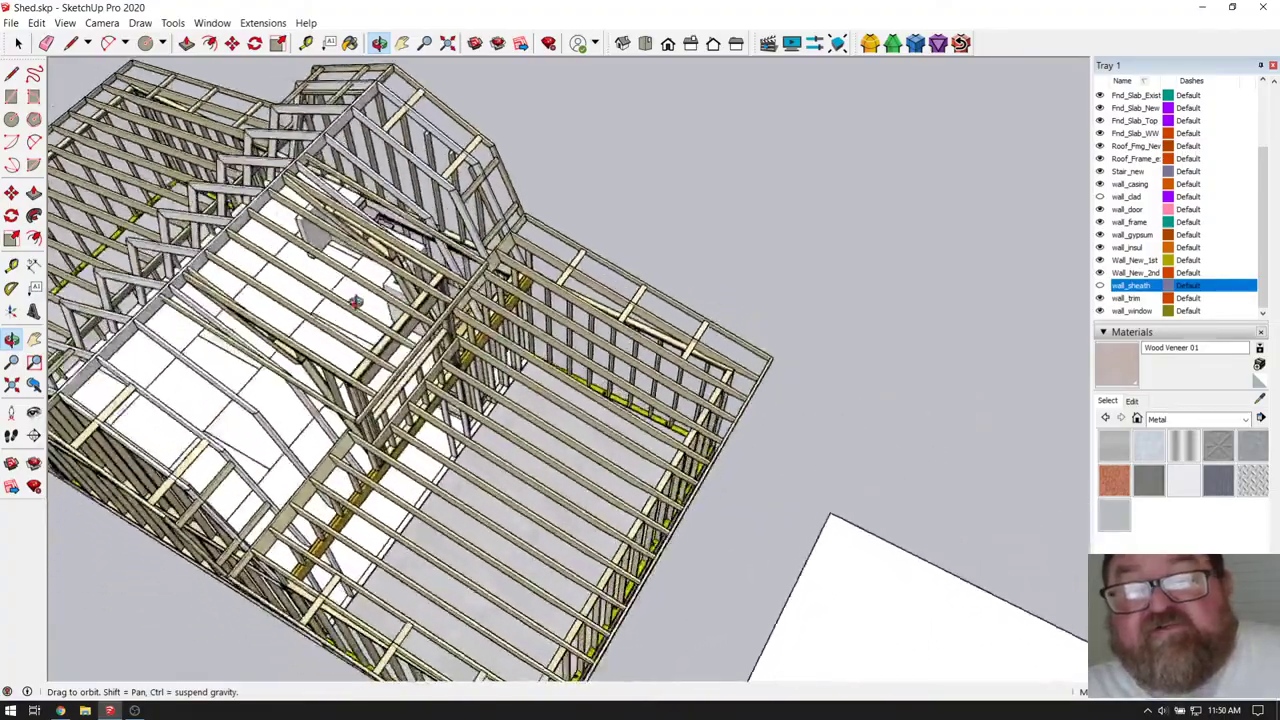
left_click_drag(355, 302, 576, 379)
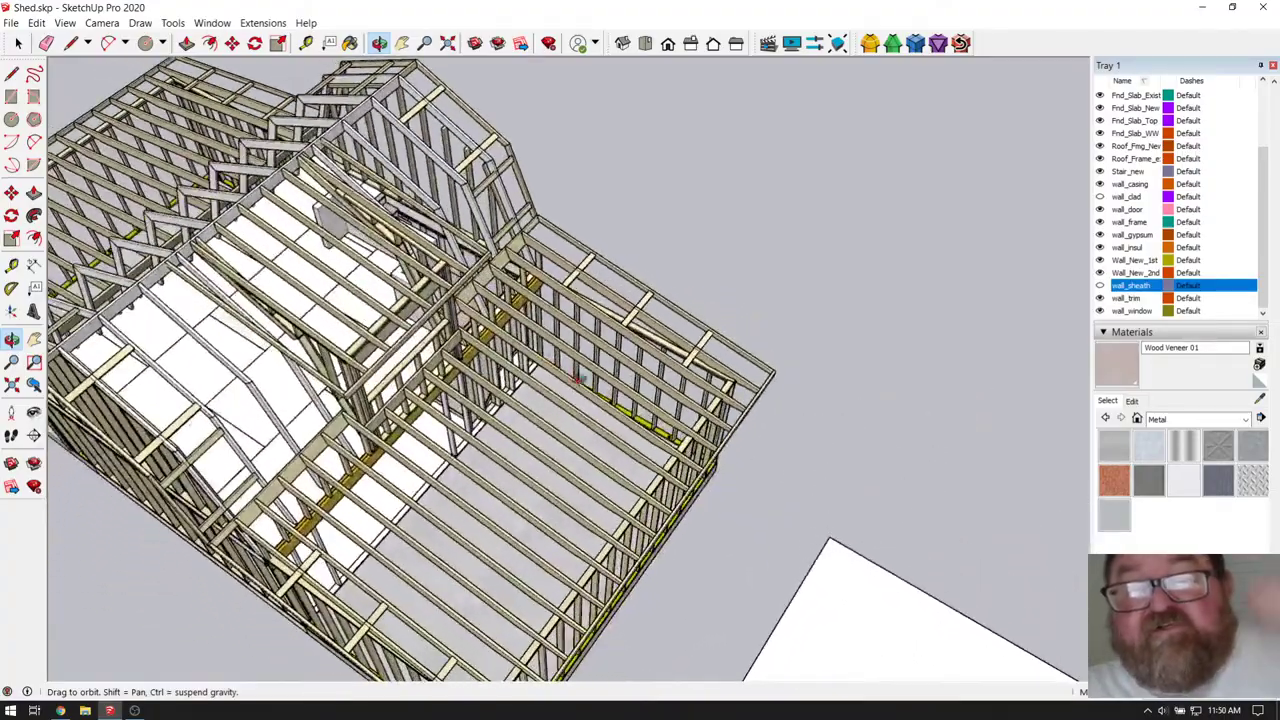
left_click_drag(684, 428, 667, 277)
scroll(668, 279, "up", 3)
- Face the stair wall head-on and level the view on the stairs and toilet
left_click_drag(797, 327, 538, 400)
left_click_drag(608, 378, 530, 505)
scroll(652, 402, "up", 3)
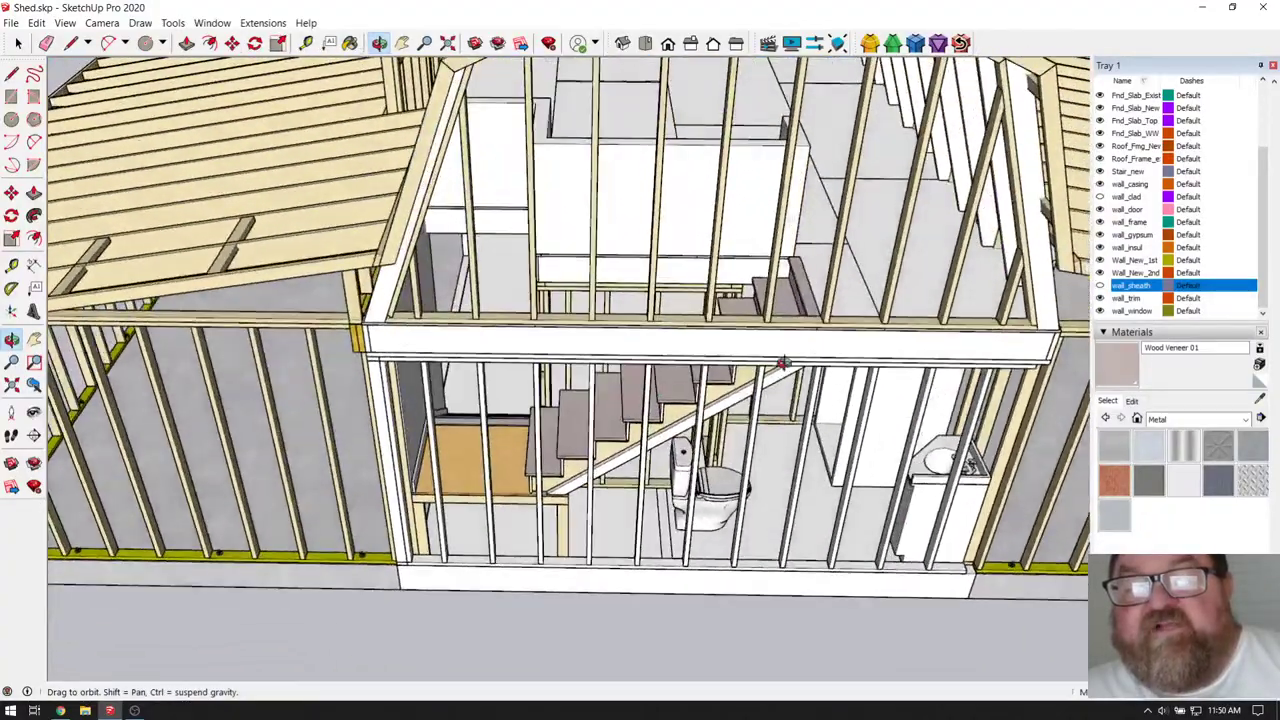
scroll(784, 362, "down", 3)
scroll(740, 370, "up", 8)
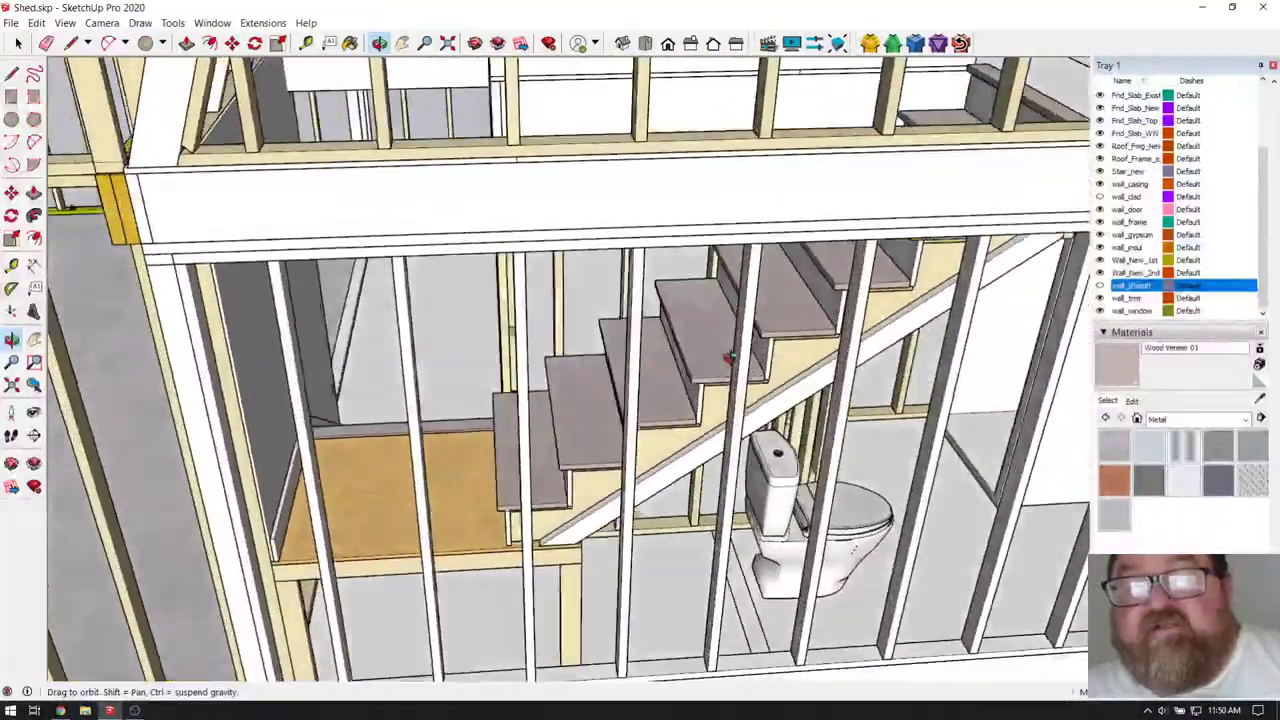
left_click_drag(728, 358, 672, 457)
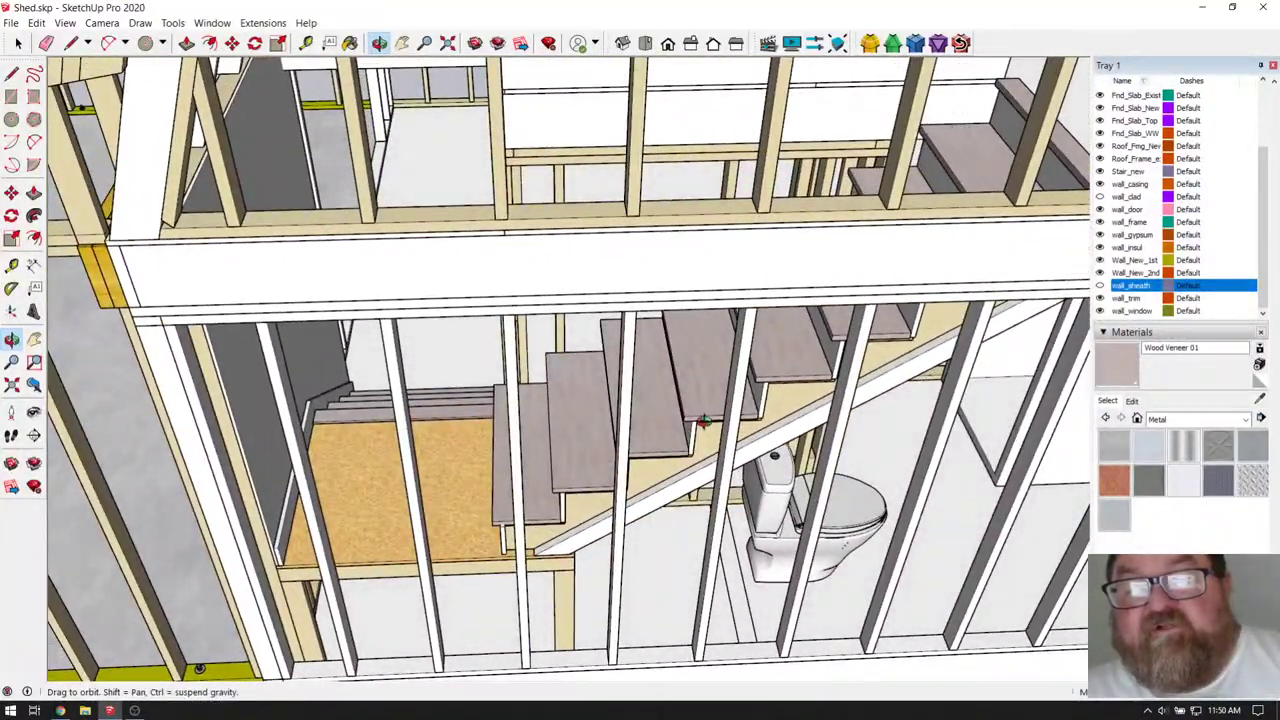
scroll(704, 421, "down", 6)
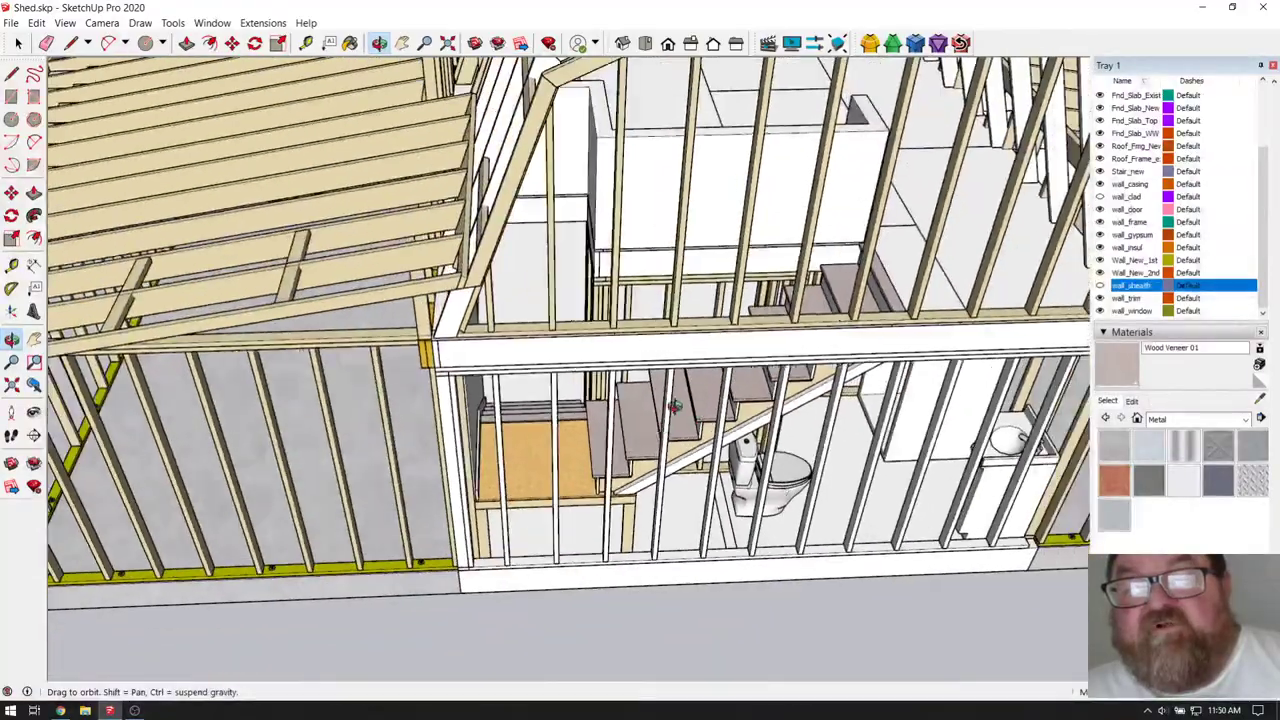
scroll(675, 405, "down", 8)
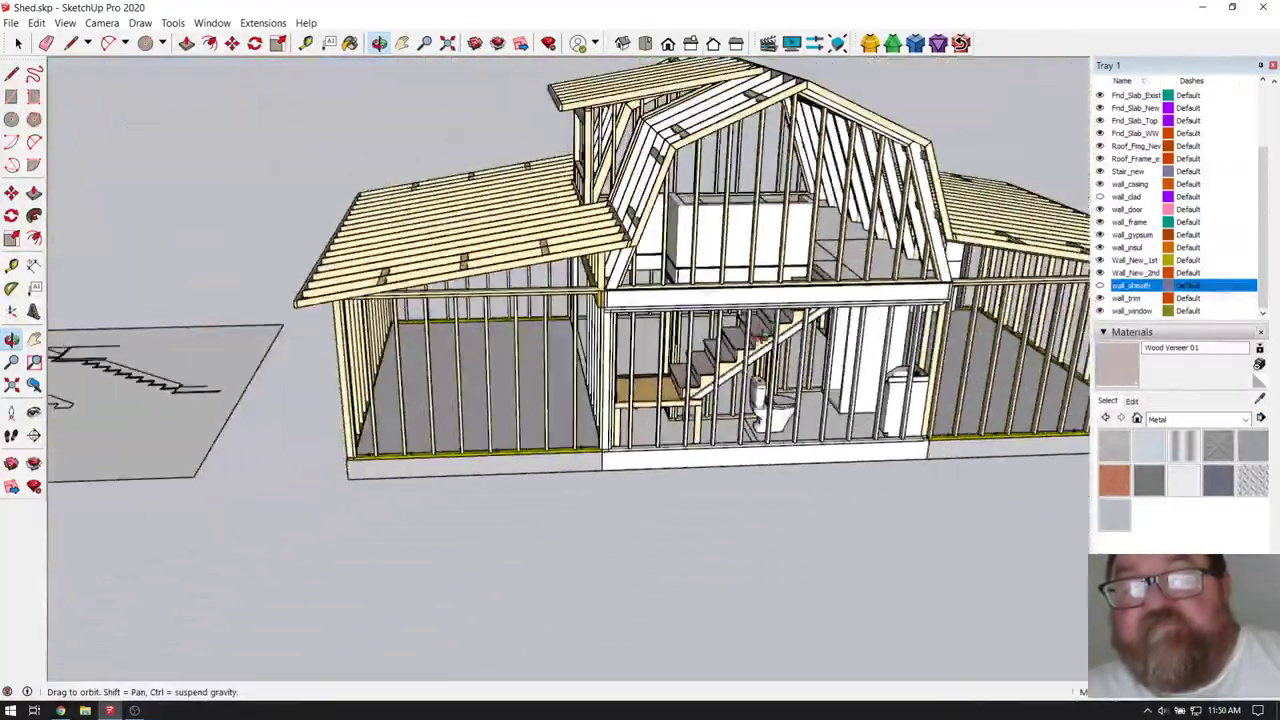
scroll(760, 341, "down", 3)
- Orbit high over the whole shed roof, then switch to the YouTube Studio stream page
mouse_move(760, 341)
left_mouse_down()
mouse_move(757, 471)
mouse_move(787, 493)
left_mouse_up()
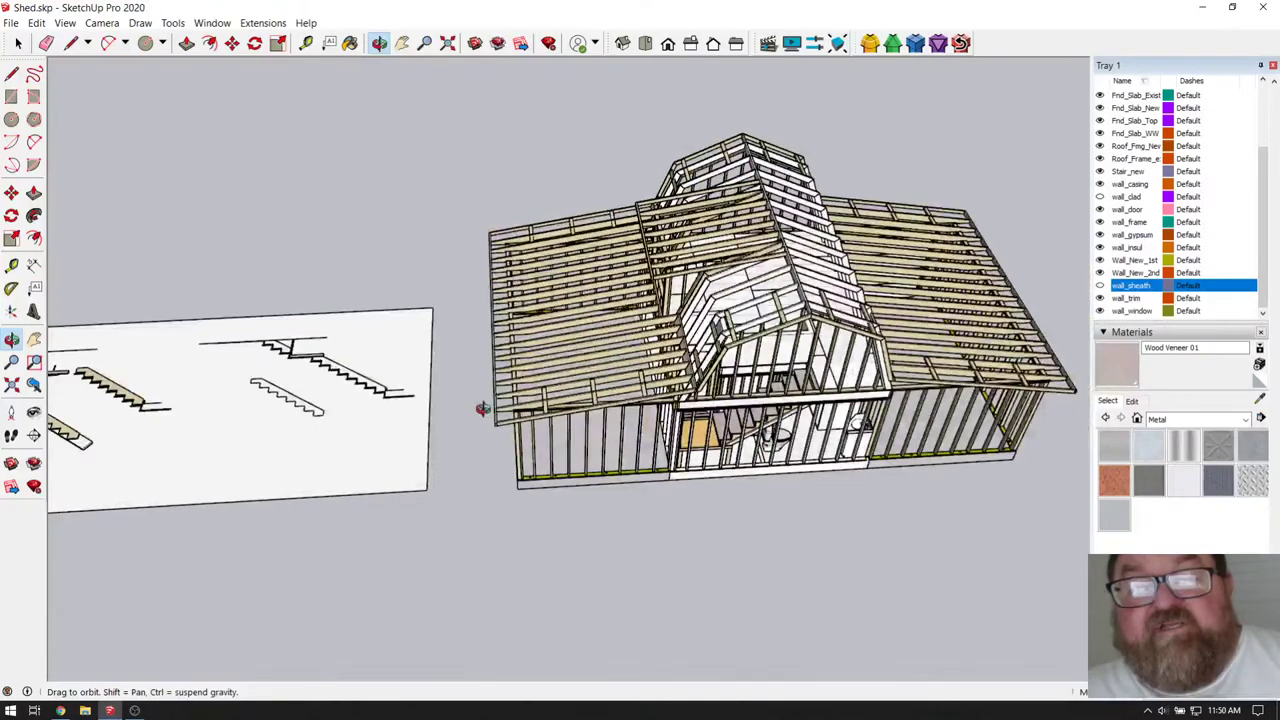
left_click_drag(483, 409, 484, 469)
left_click_drag(583, 443, 565, 421)
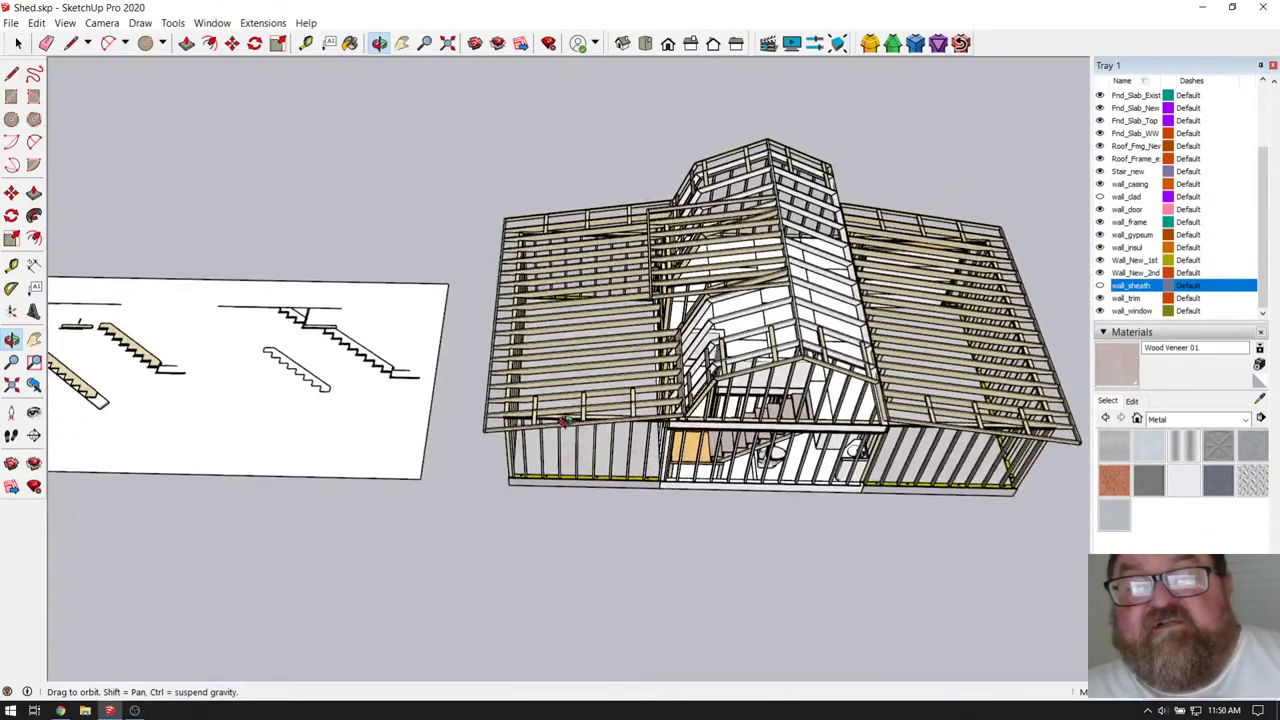
left_click(60, 710)
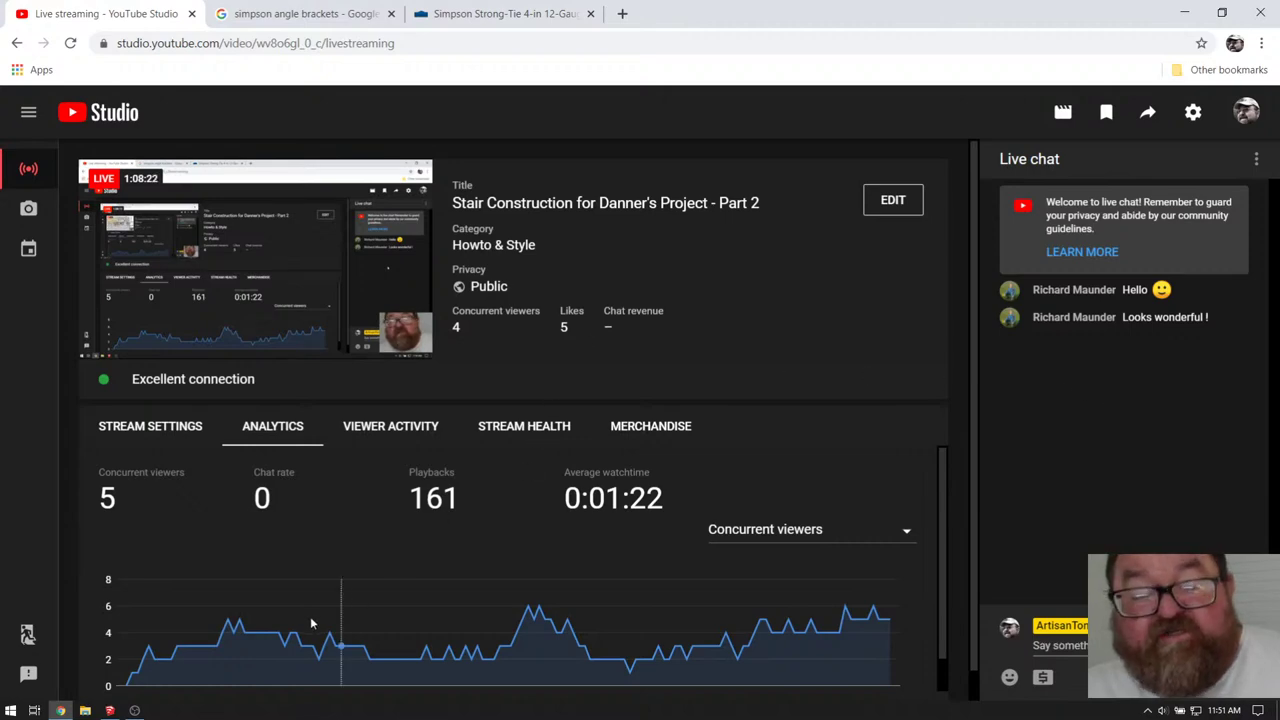
- Bring the OBS 25.0.8 window up over the YouTube Studio live dashboard
left_click(135, 710)
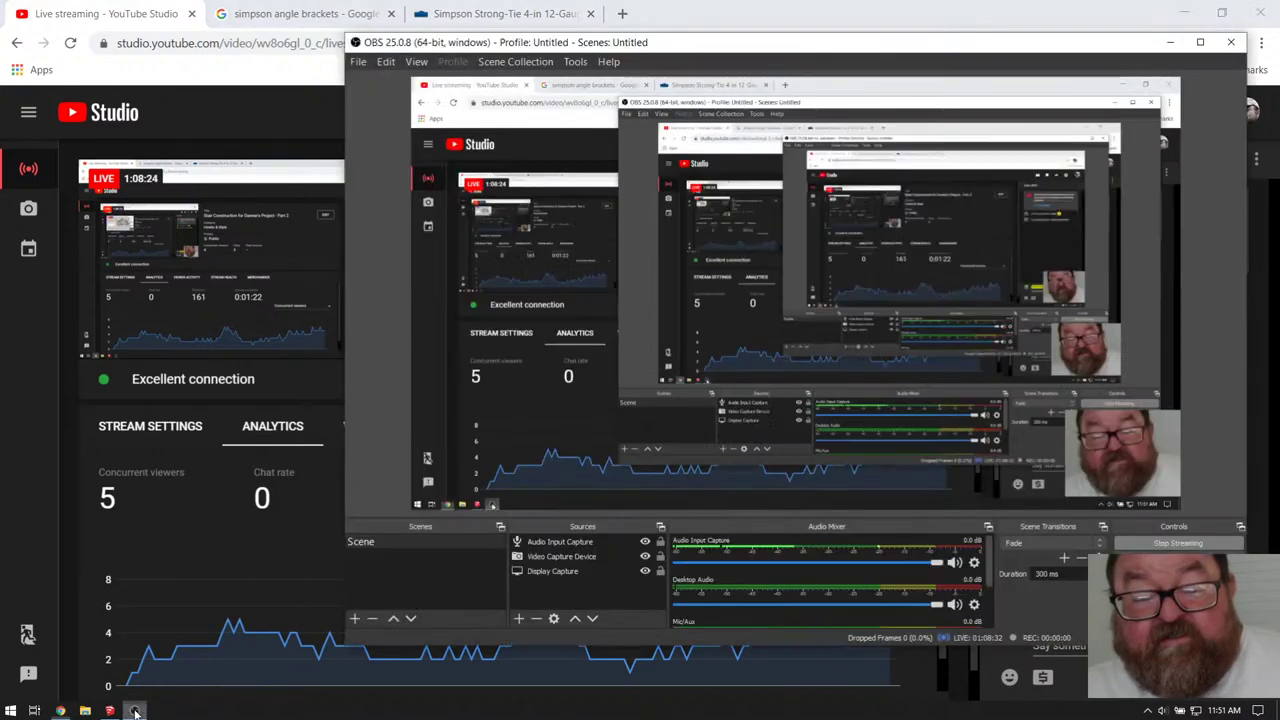